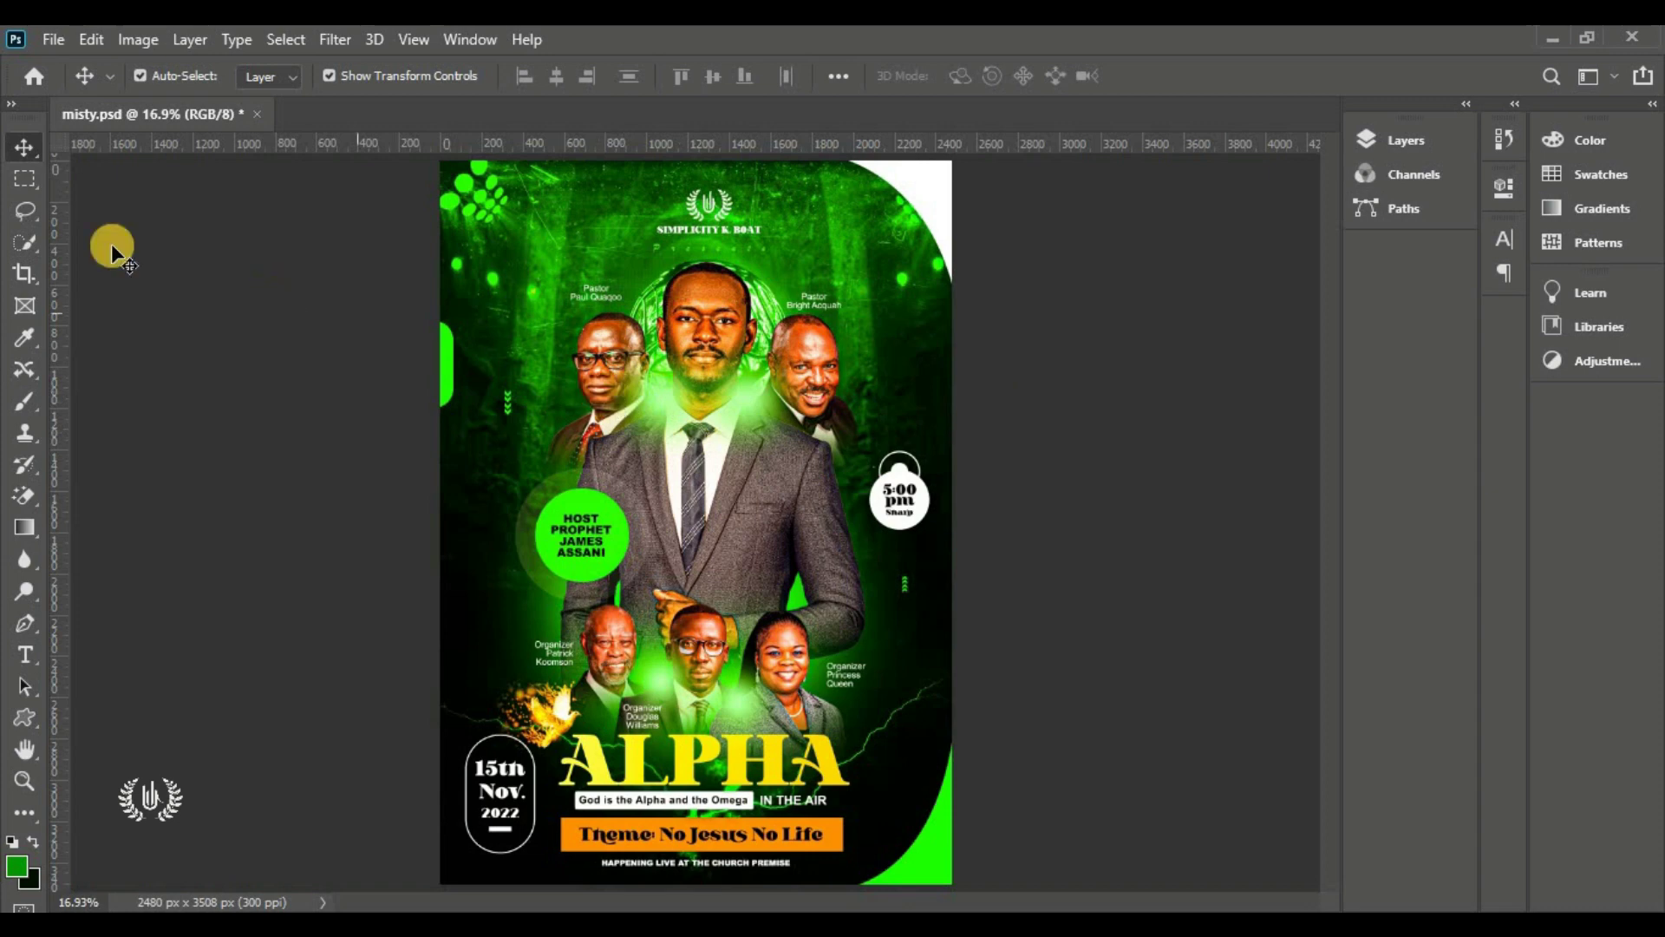
# Open the File menu to start a new document
pyautogui.click(51, 39)
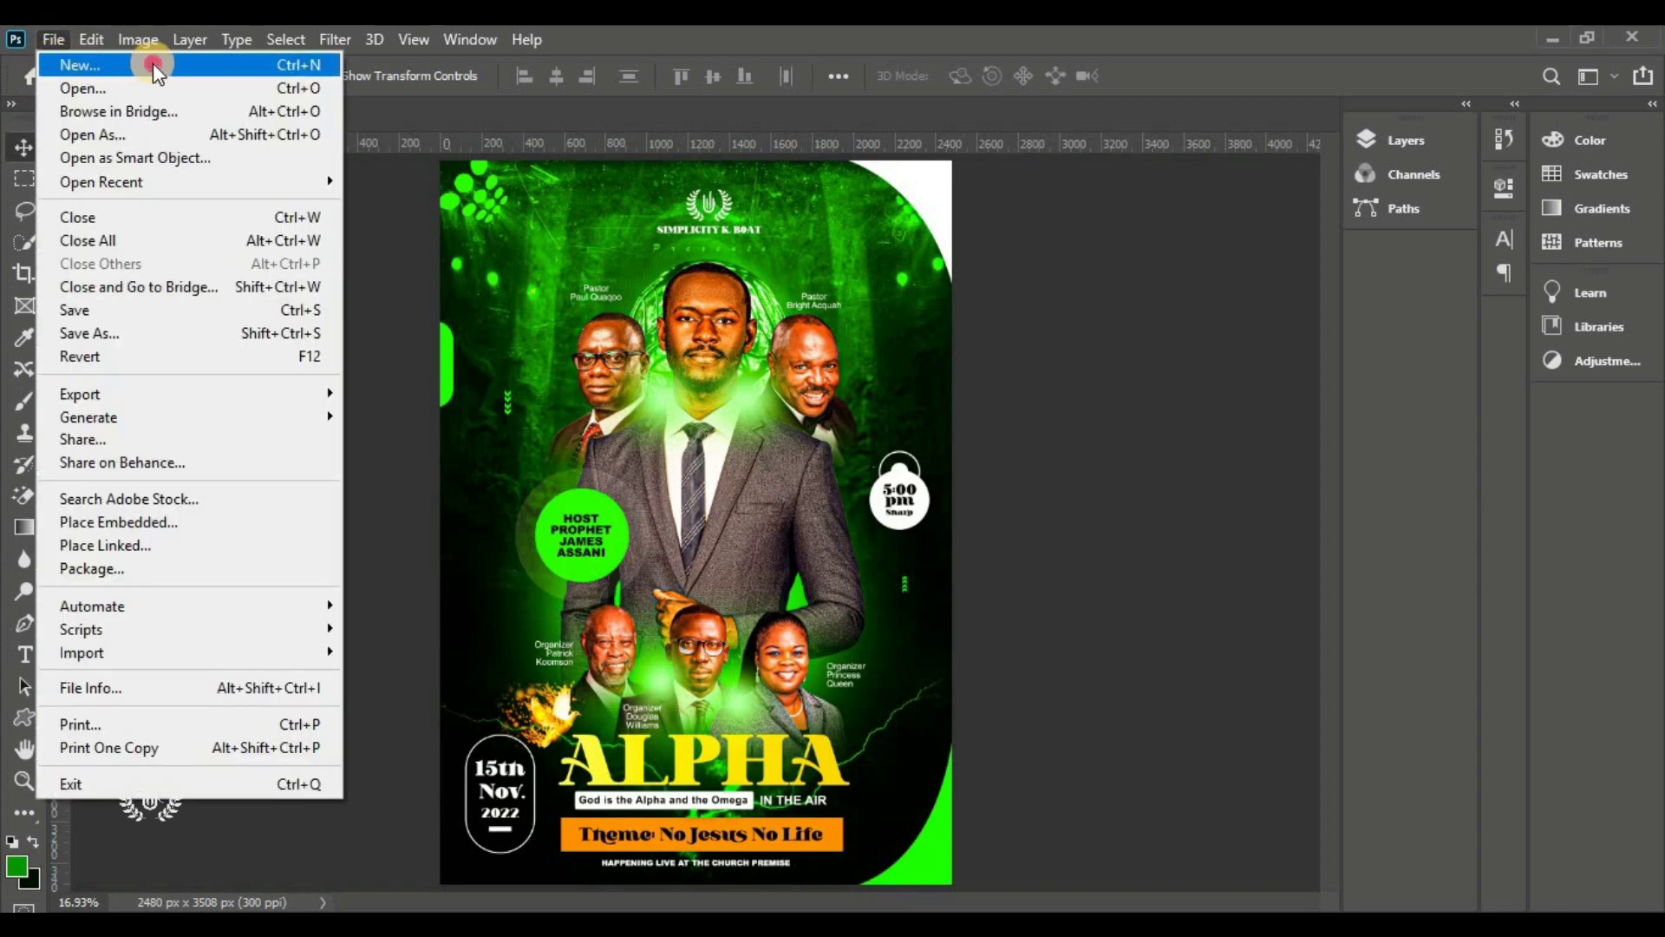
# Create an A4 print document: 210 x 297 mm, 300 ppi, portrait, RGB, white background
pyautogui.click(154, 62)
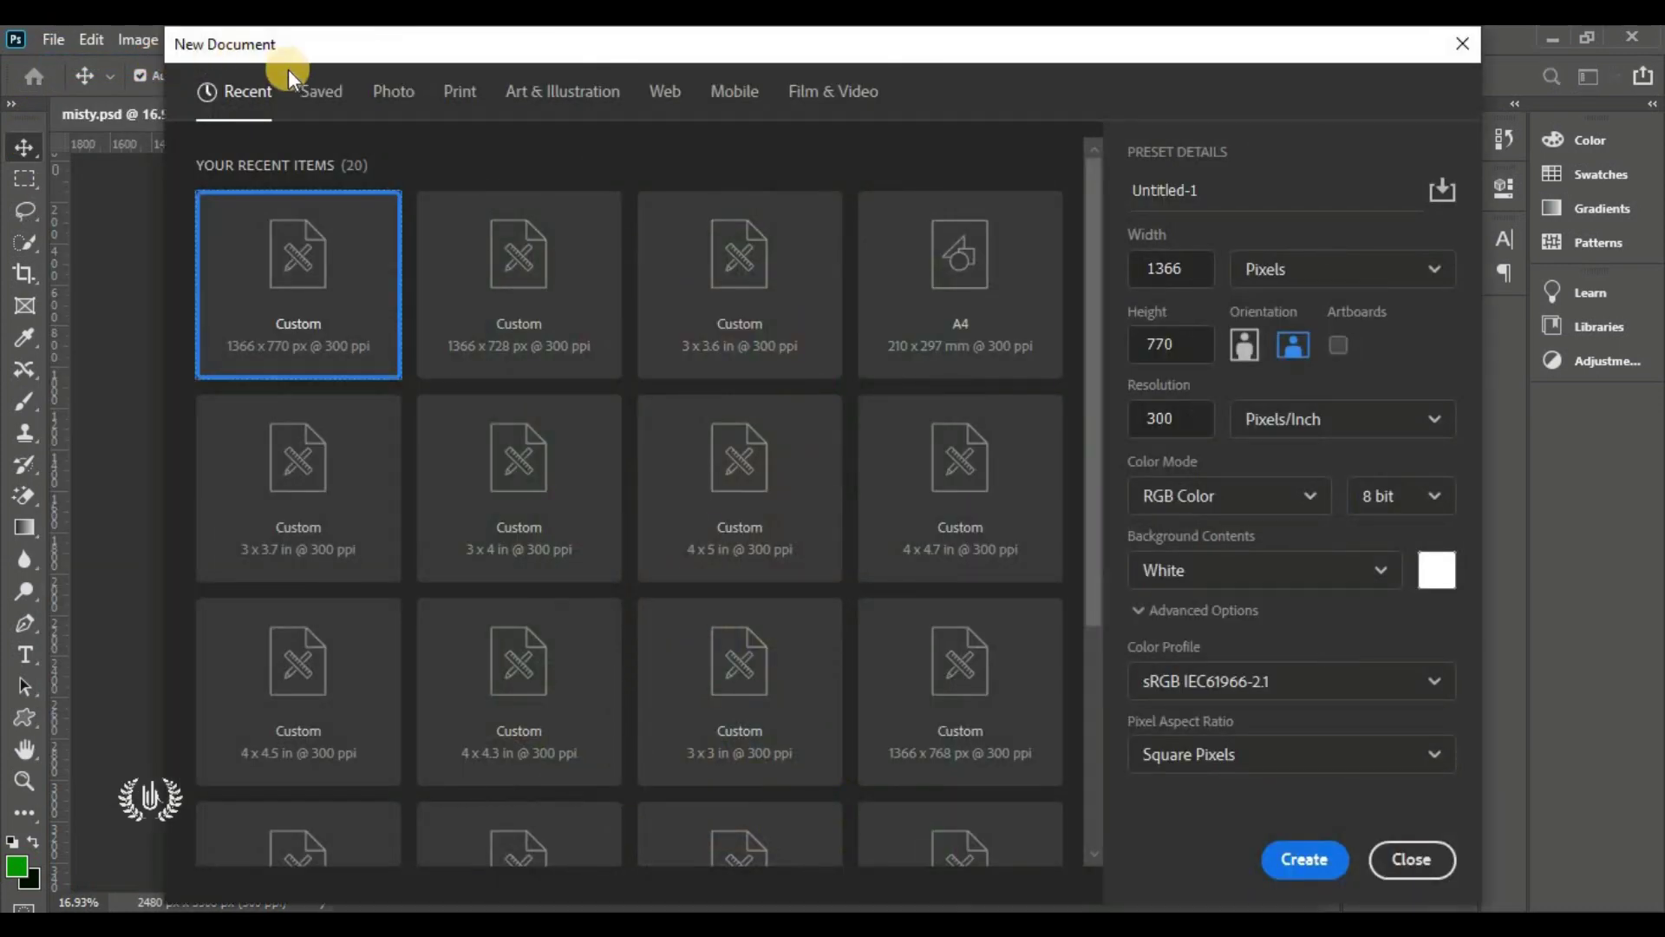
pyautogui.click(460, 96)
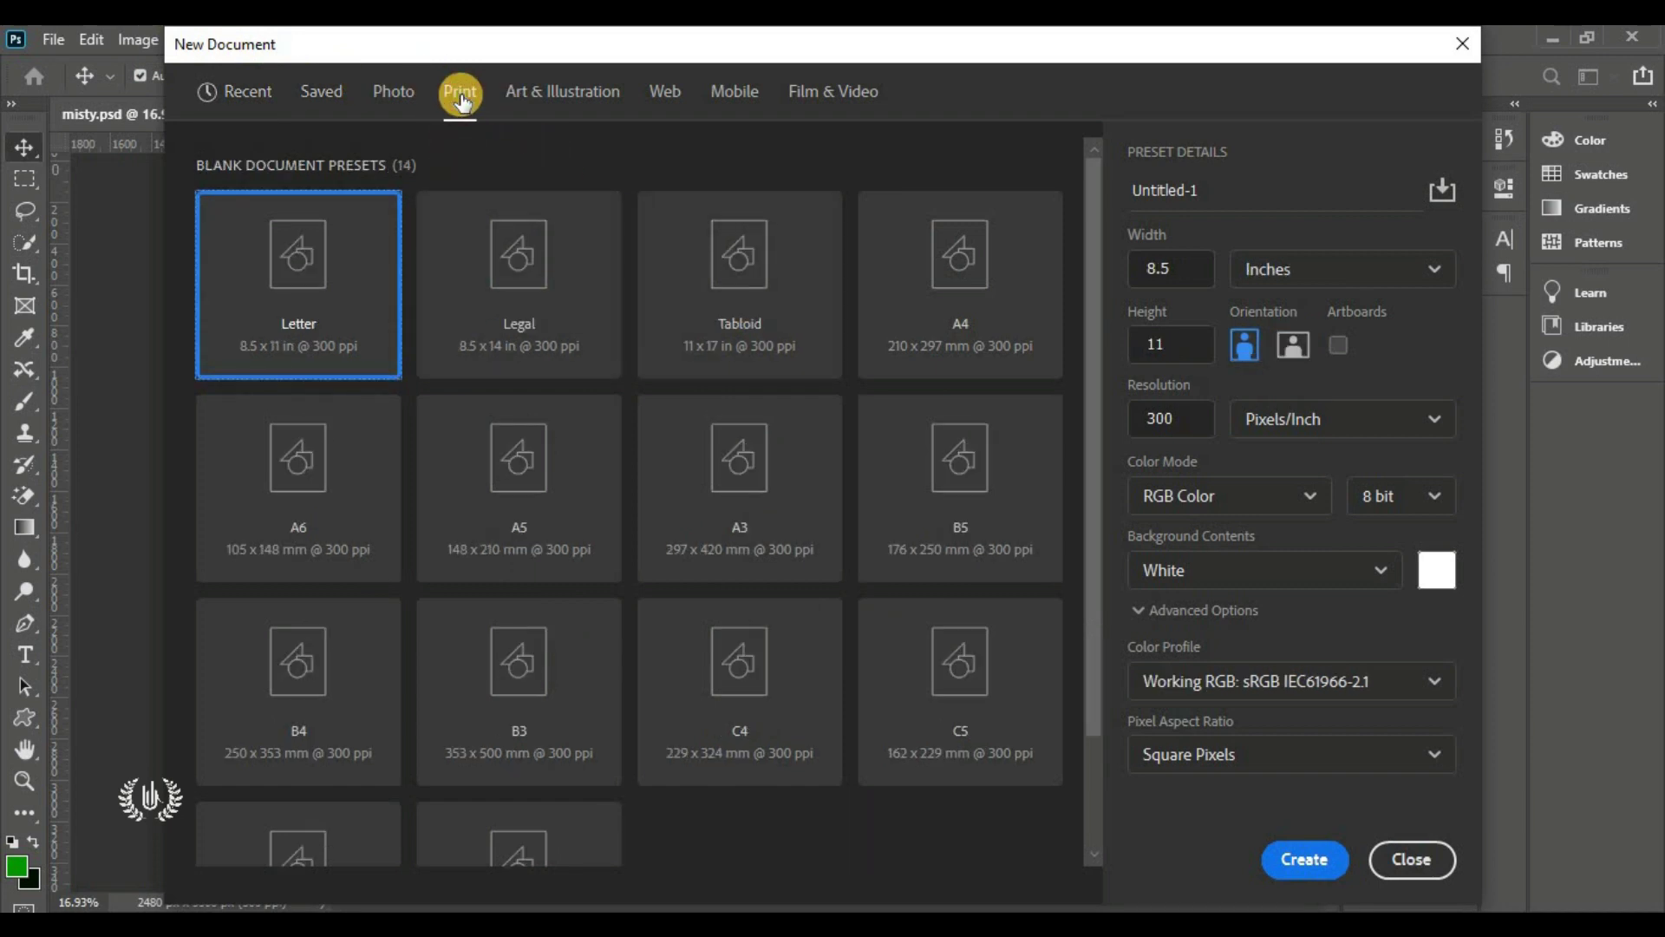
pyautogui.click(948, 286)
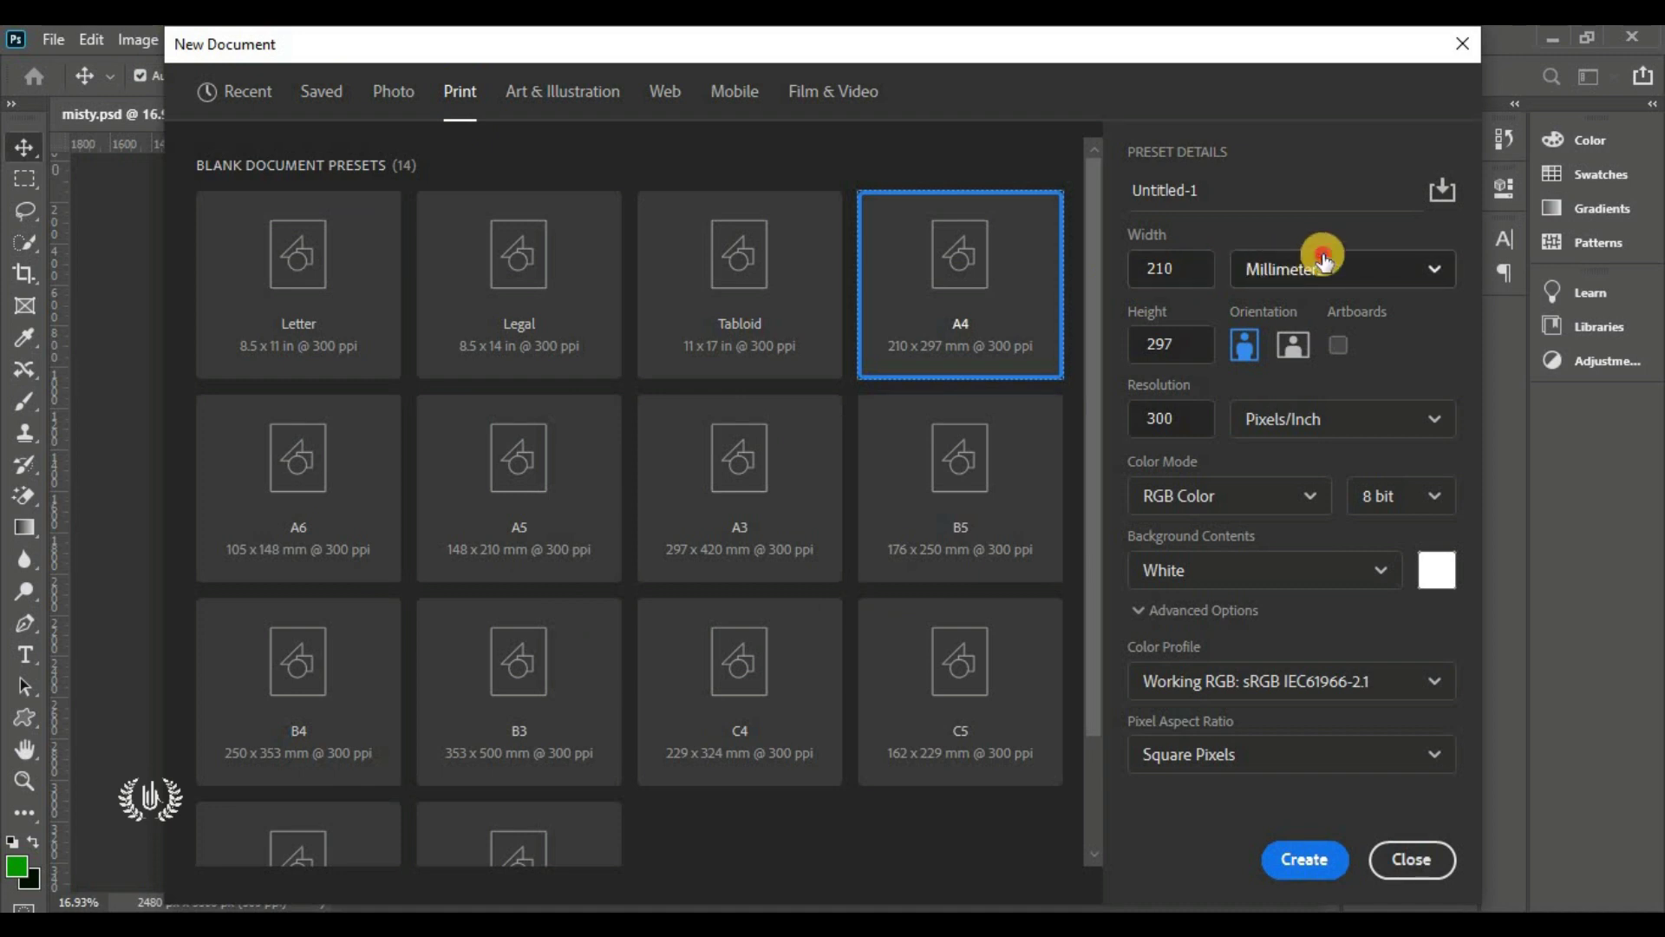
pyautogui.click(1325, 261)
pyautogui.click(1317, 438)
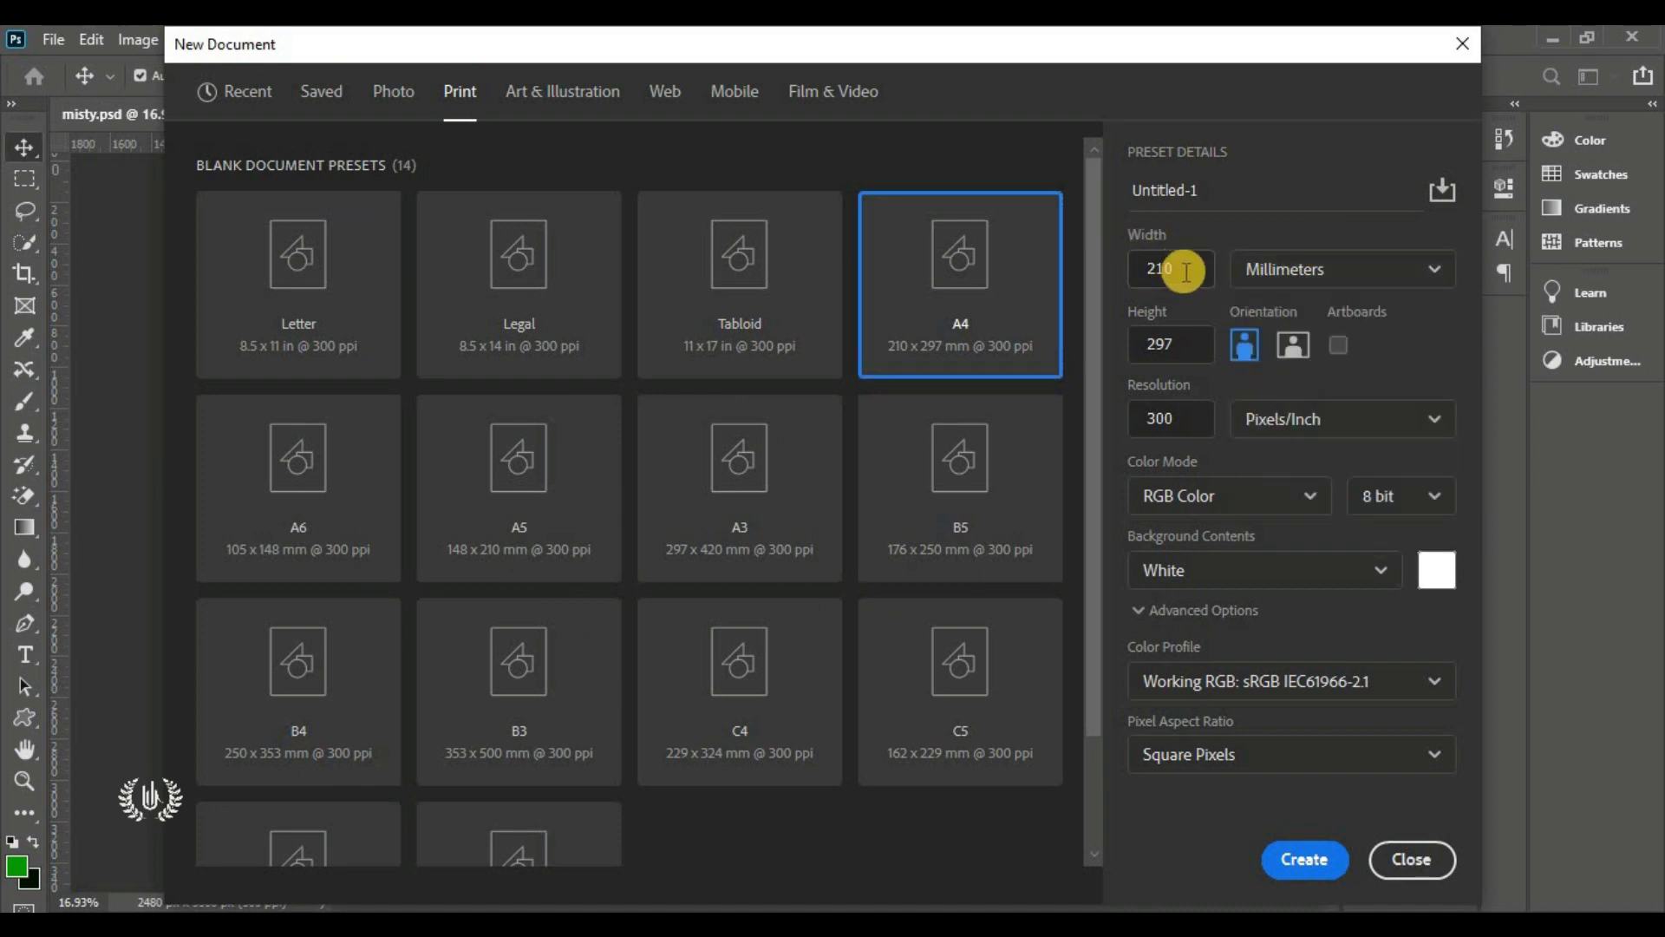
pyautogui.click(1186, 272)
pyautogui.click(1182, 341)
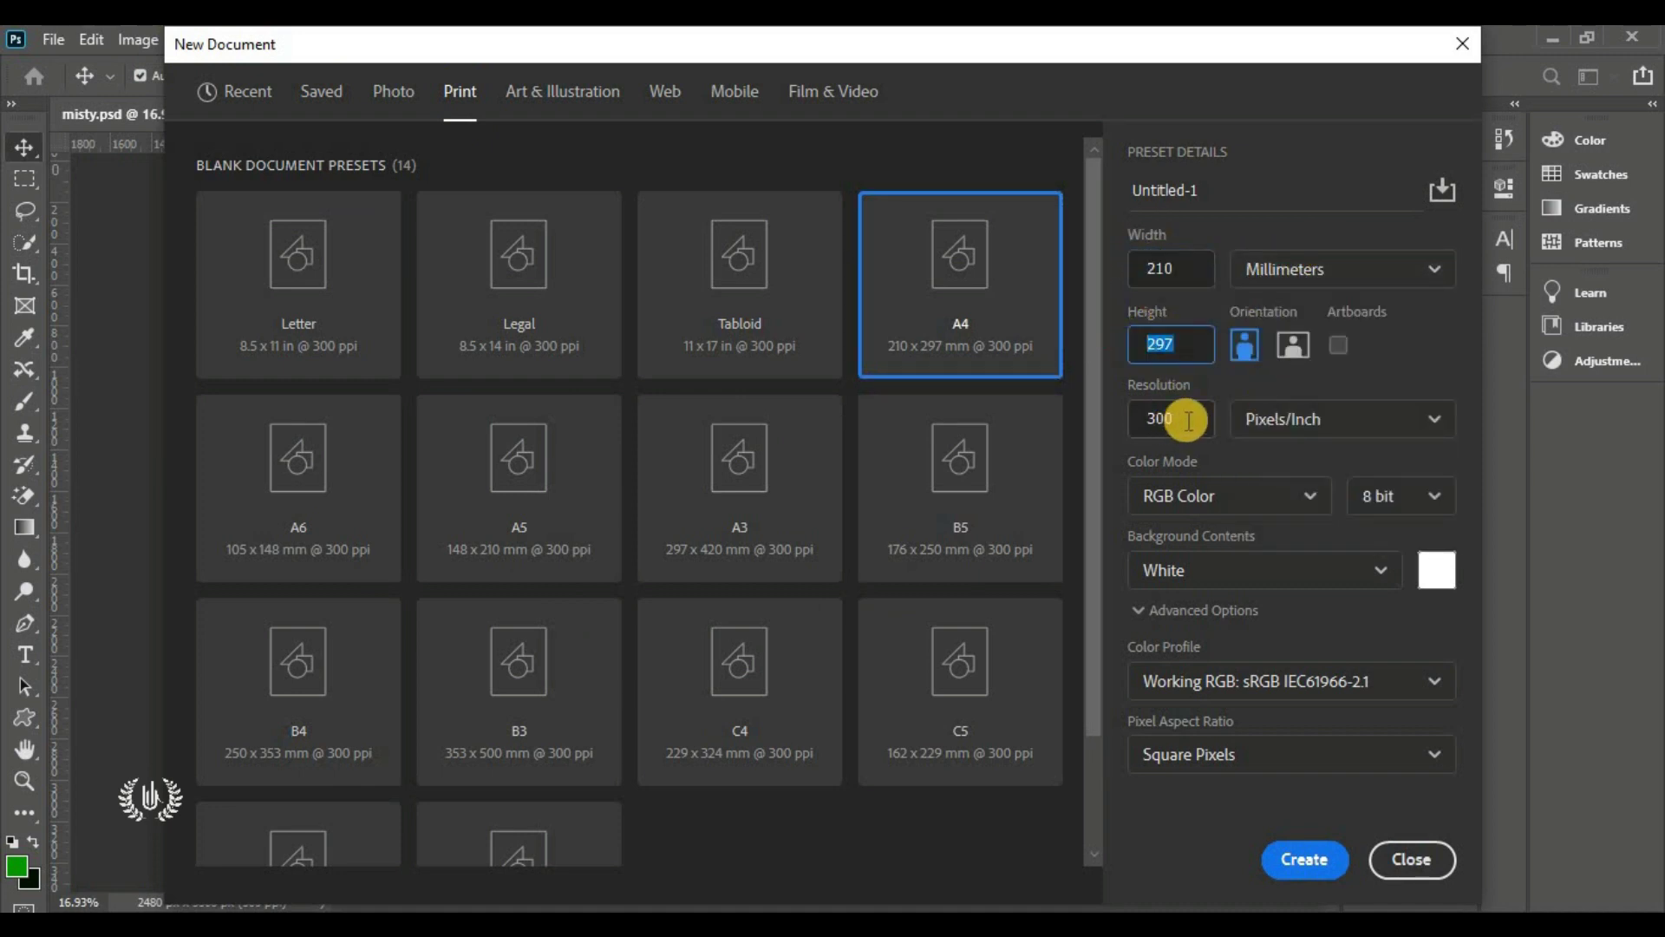
pyautogui.click(1194, 414)
pyautogui.click(1247, 355)
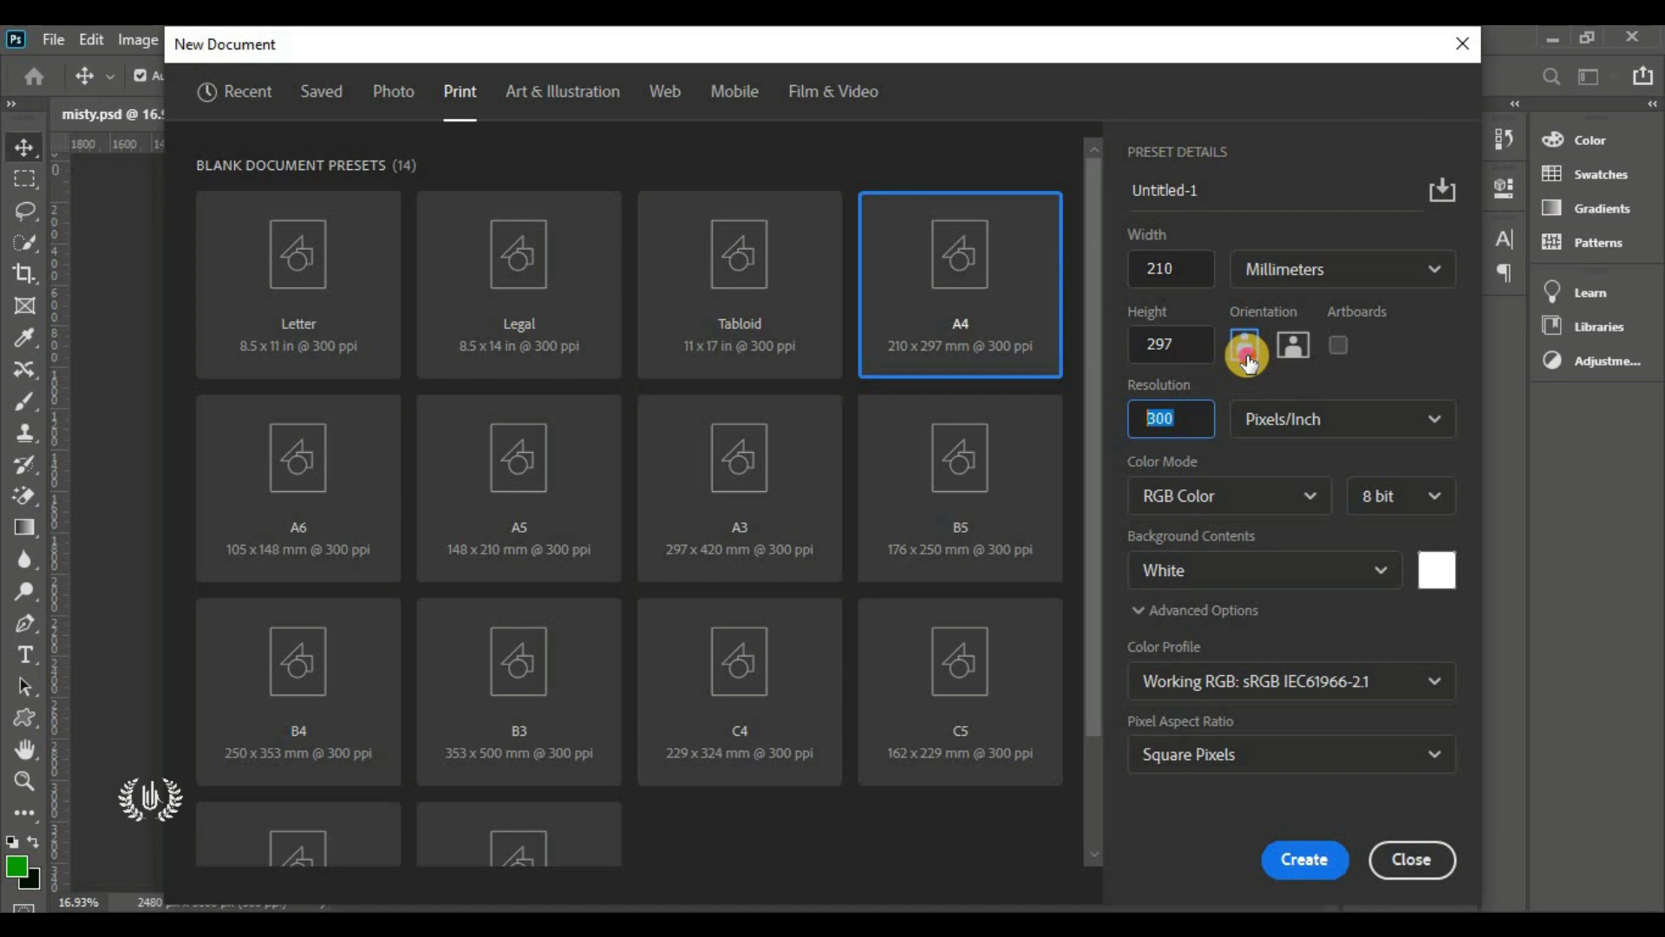
pyautogui.click(1249, 501)
pyautogui.click(1226, 631)
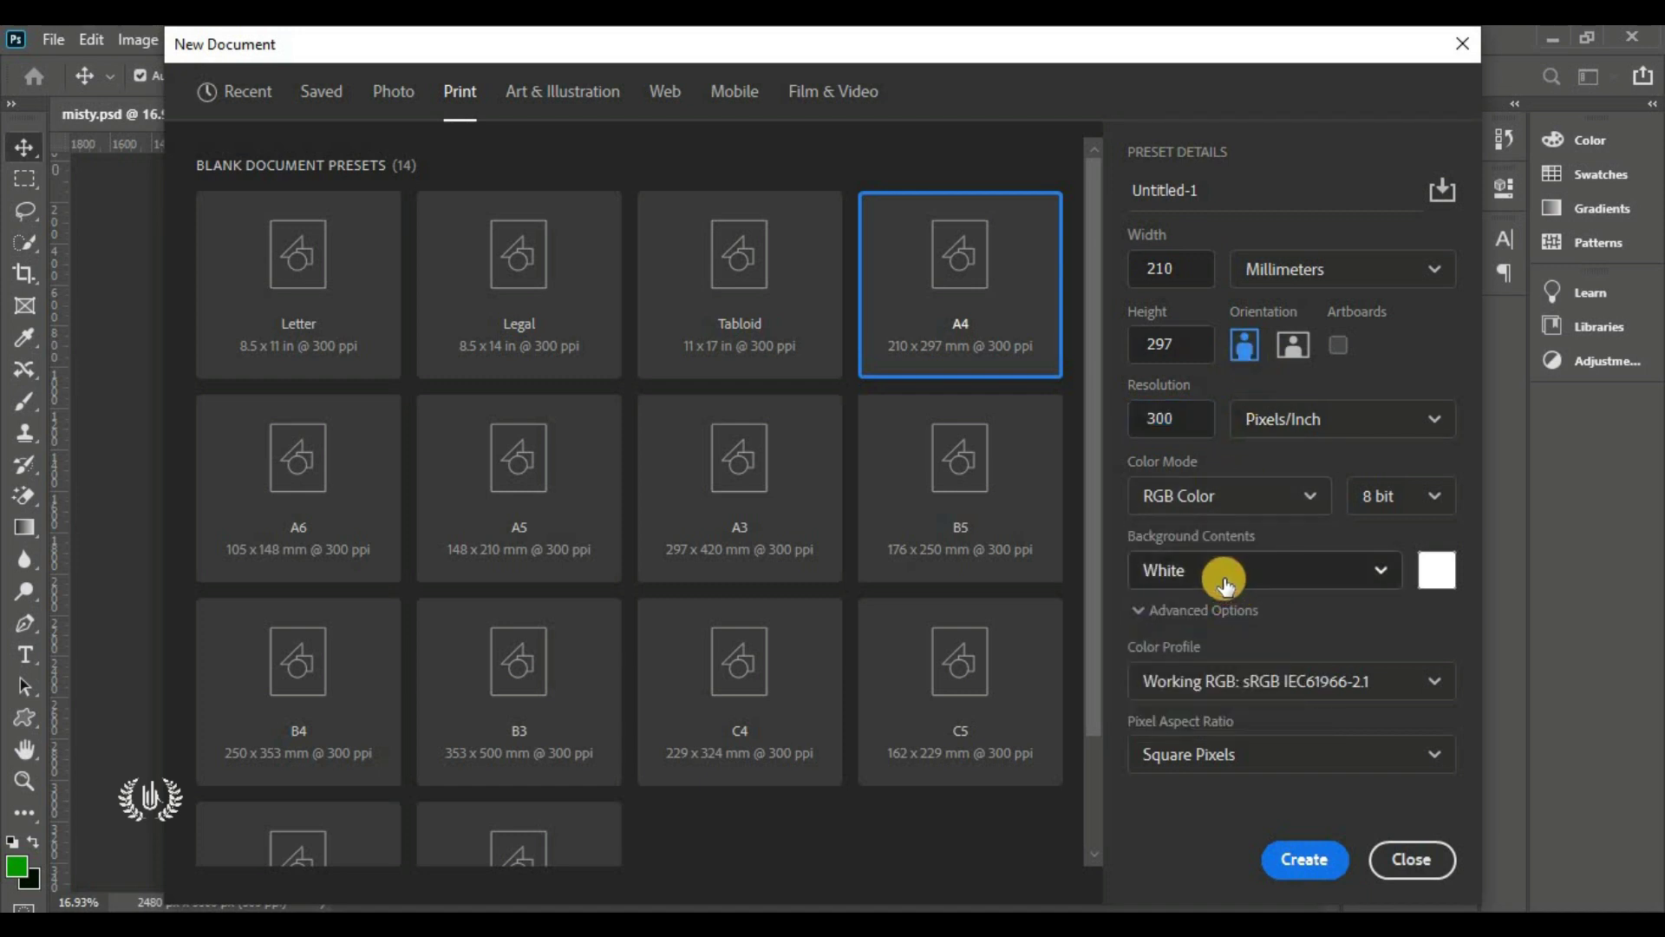
pyautogui.click(1310, 860)
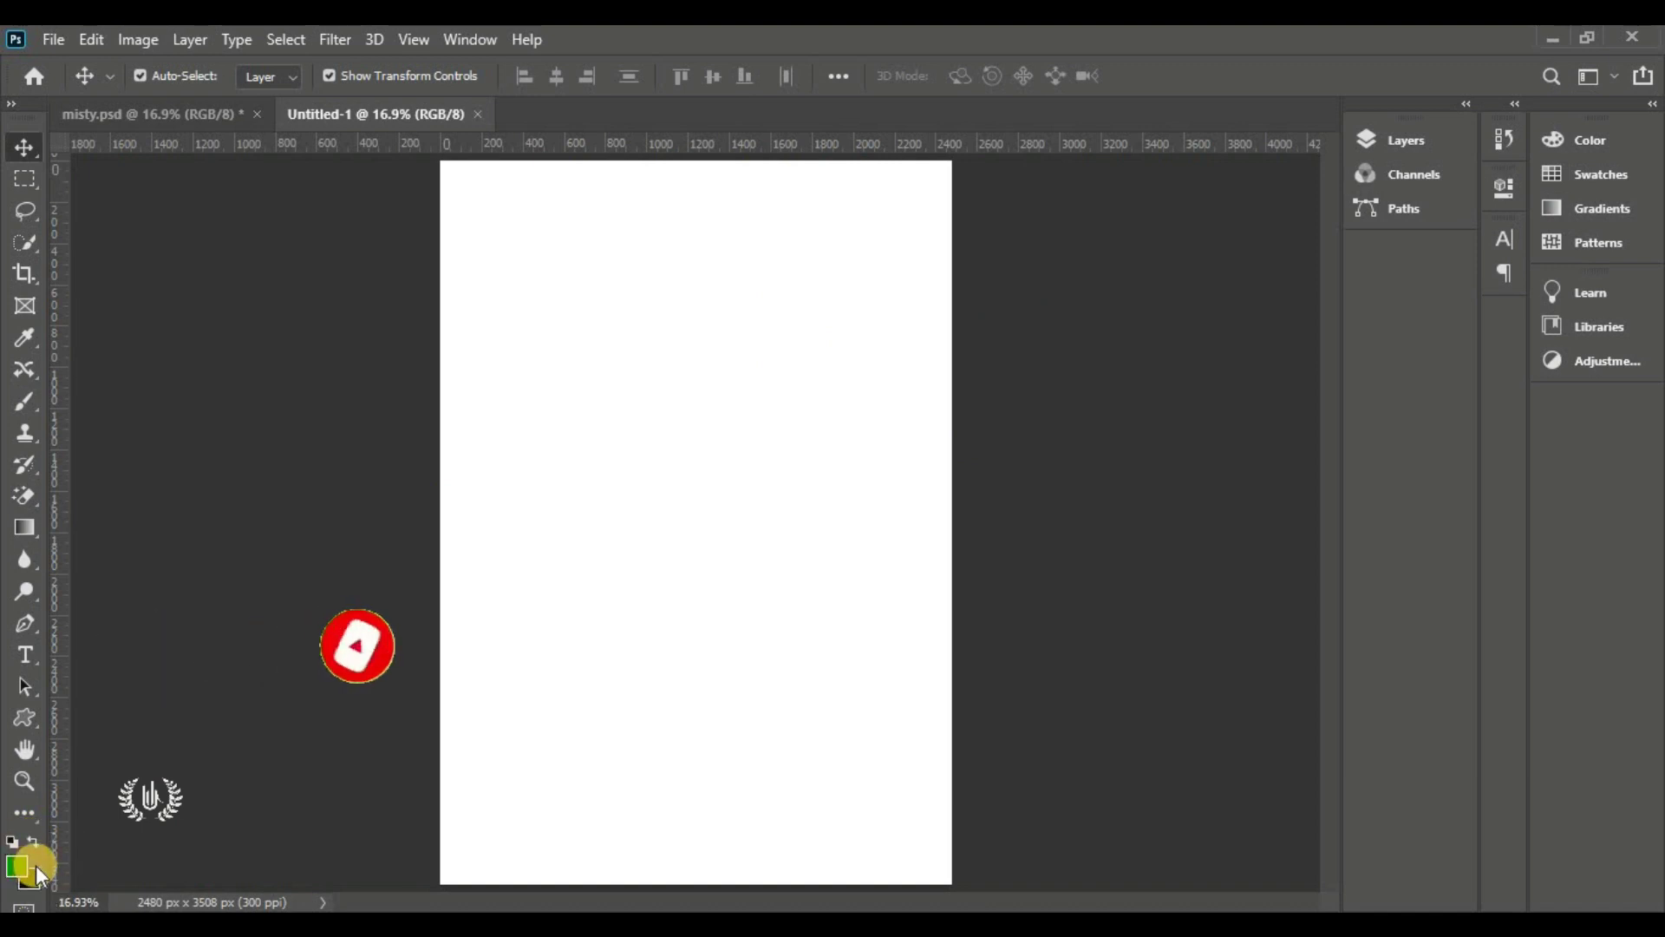
# Show the Layers panel and add a Gradient Fill layer to the page
pyautogui.click(1388, 141)
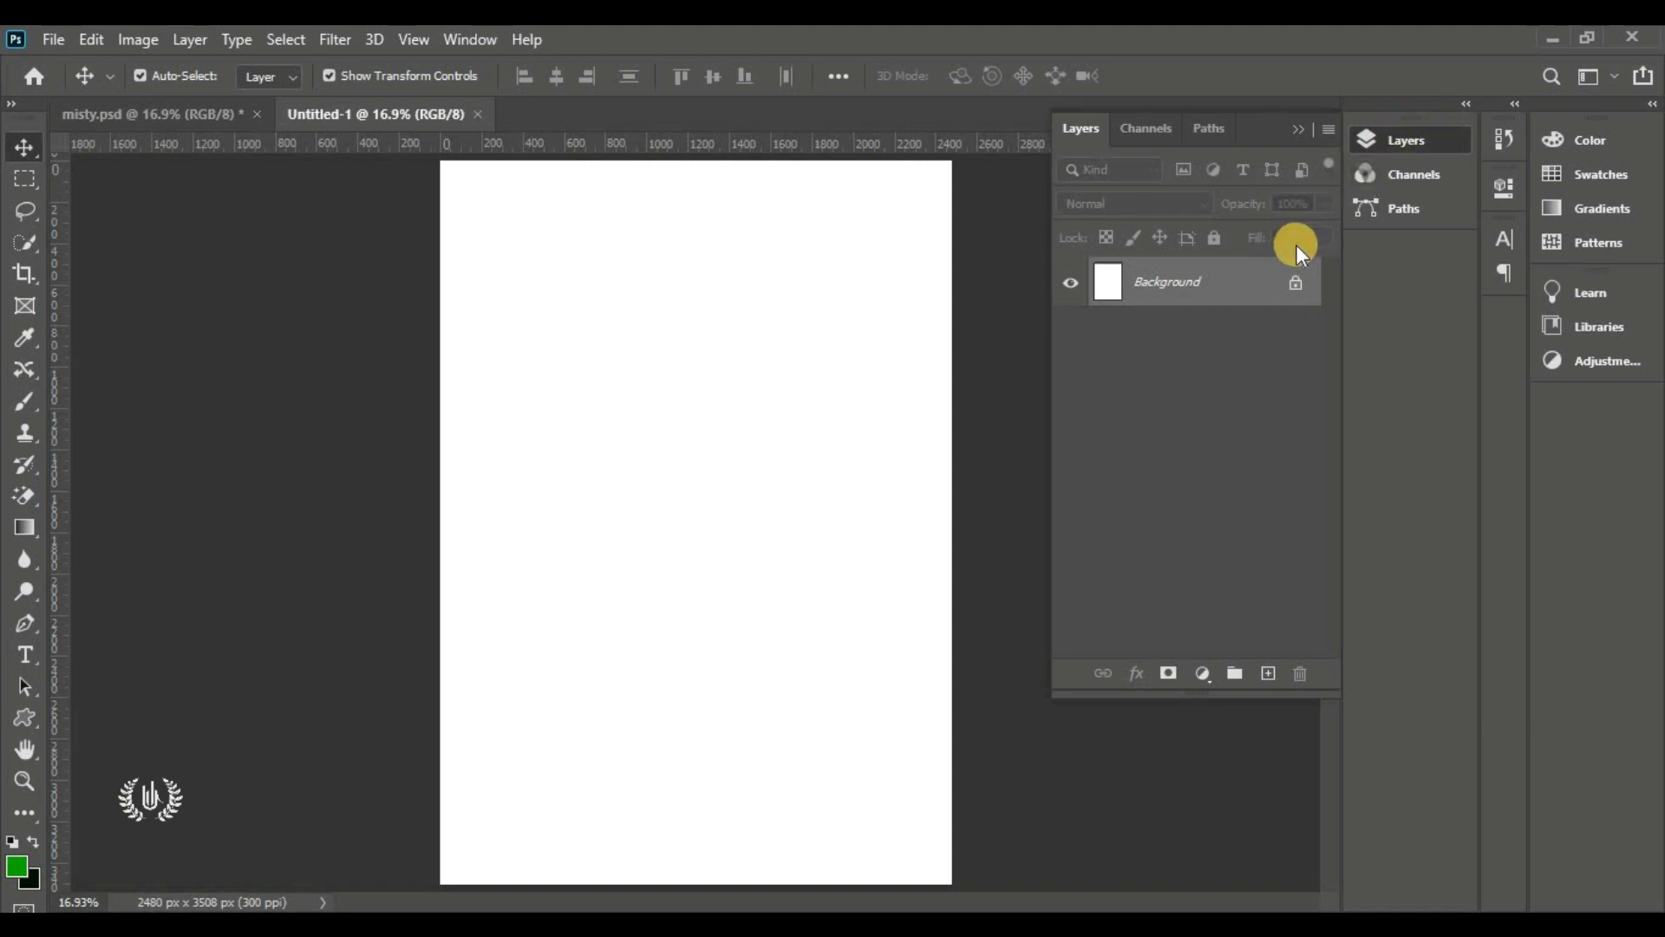
pyautogui.moveTo(1197, 696); pyautogui.dragTo(1202, 811)
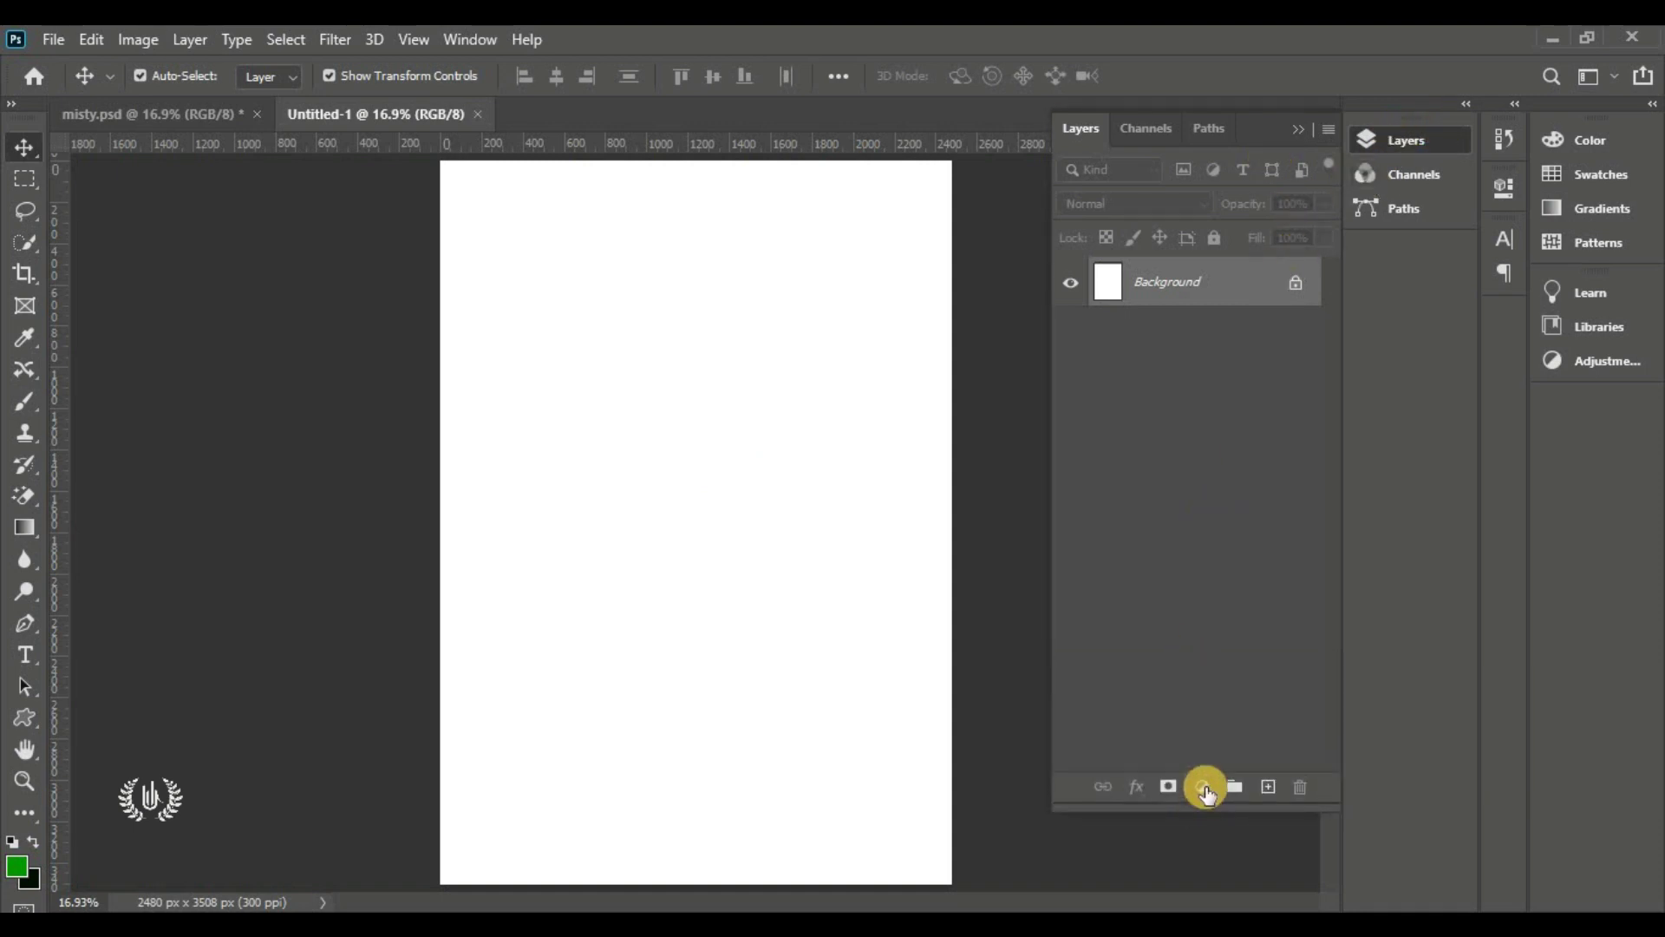
pyautogui.click(1205, 787)
pyautogui.click(1205, 802)
pyautogui.click(1205, 789)
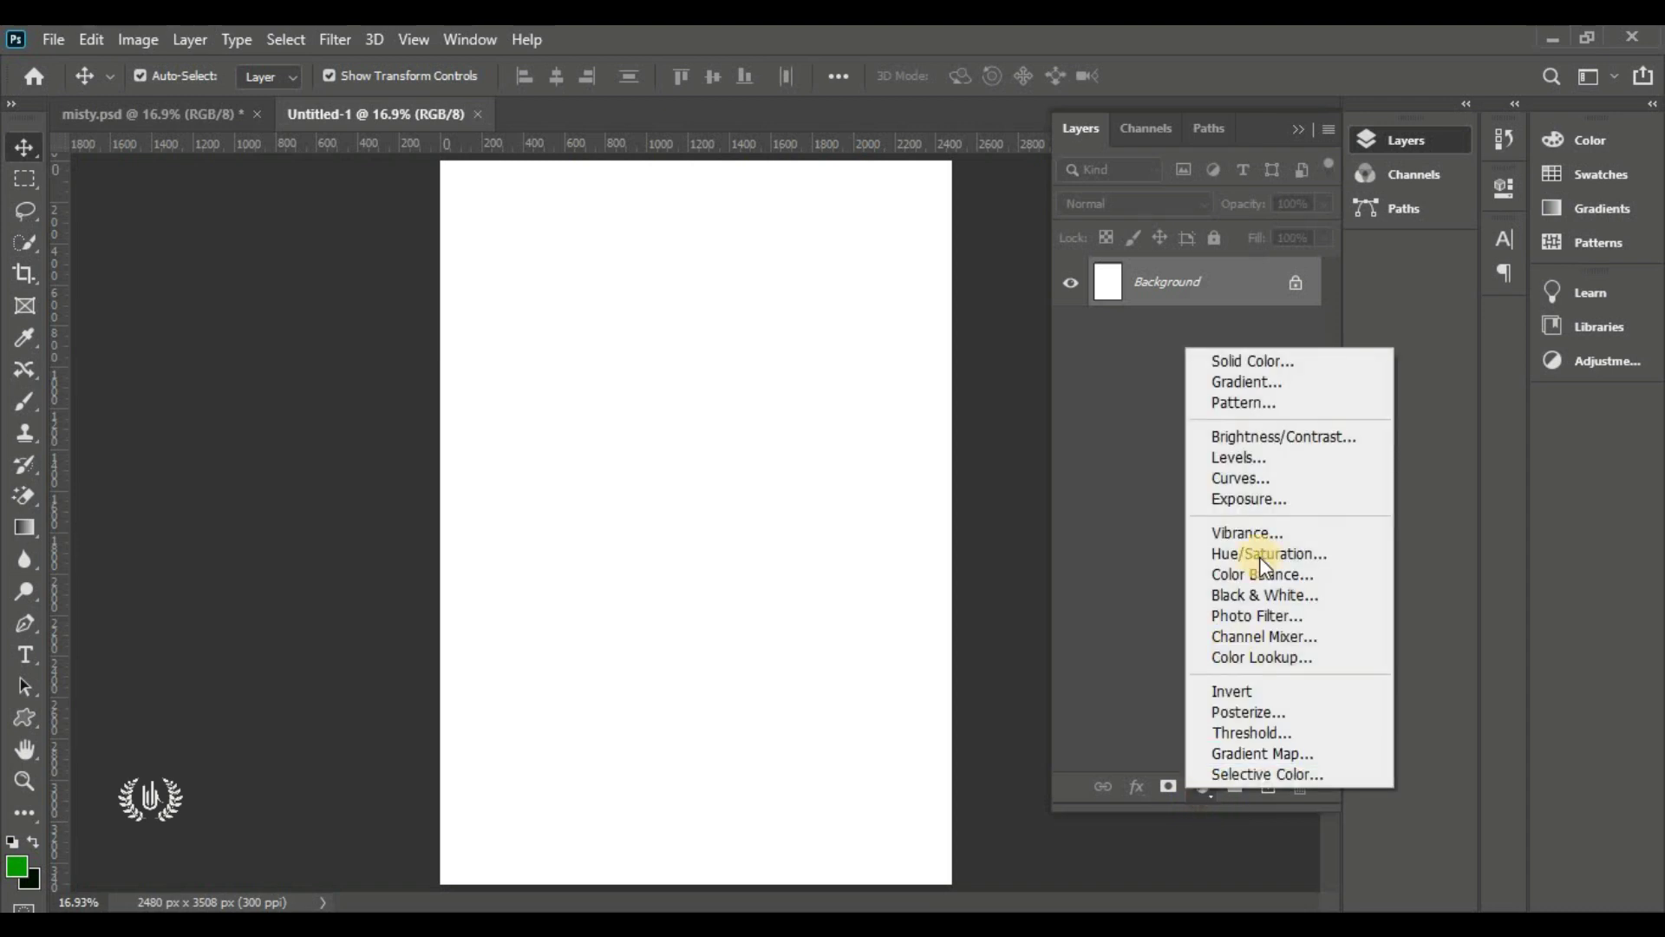
pyautogui.click(1304, 388)
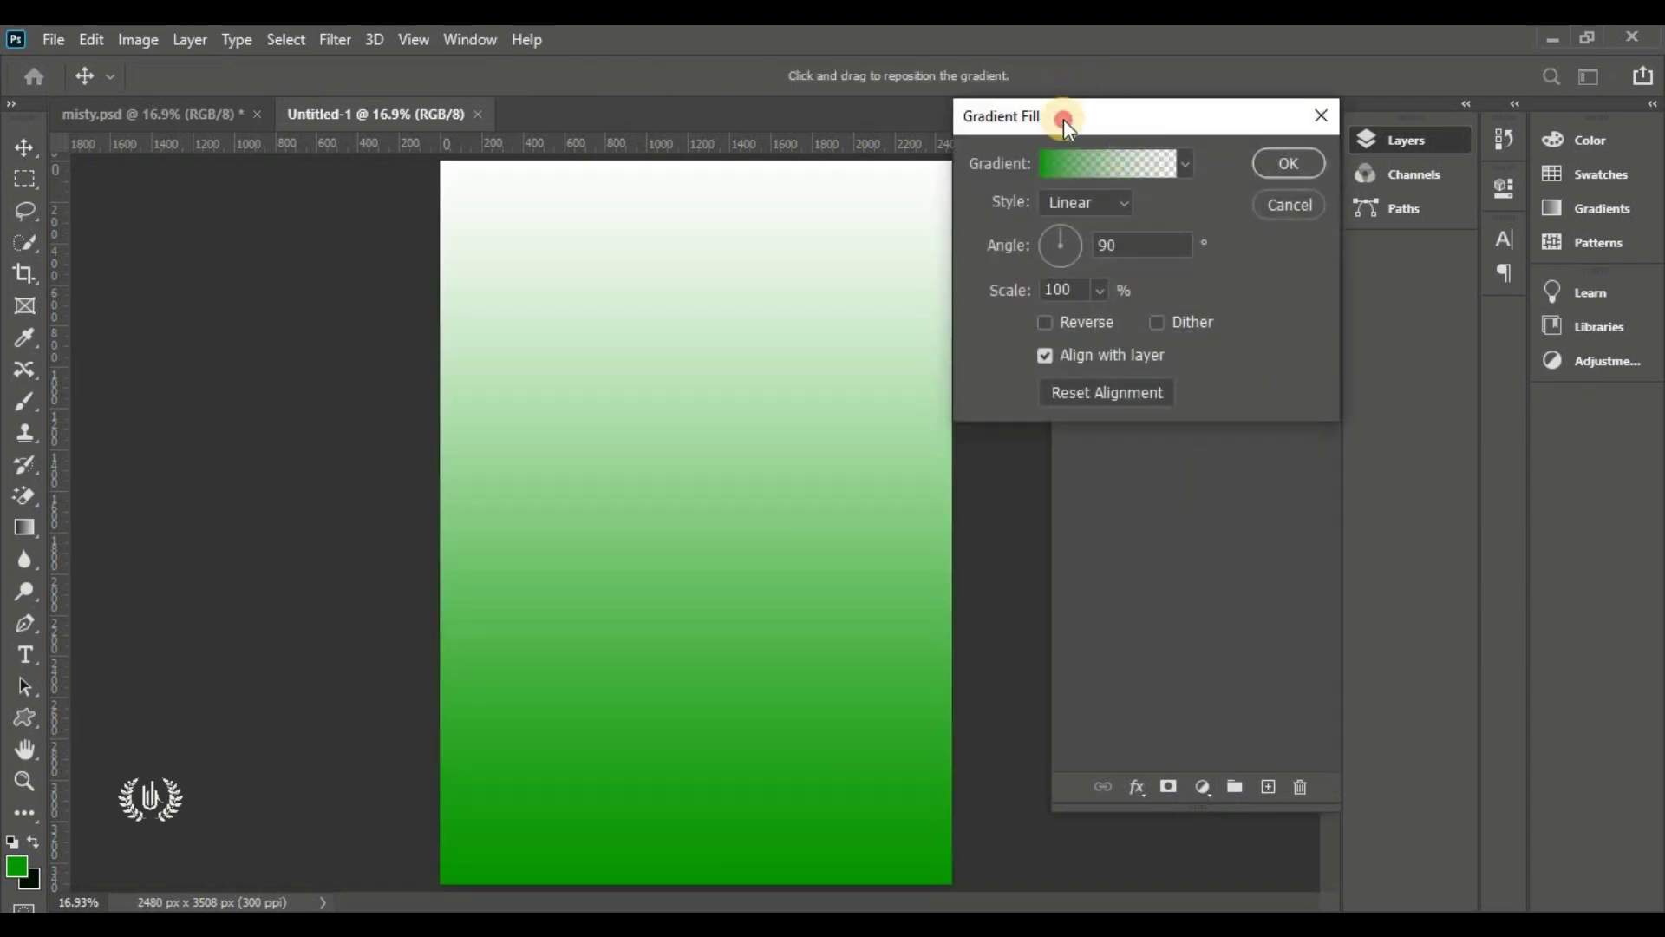
# Keep the gradient fill Linear at 90° with 100% scale and edit its colours
pyautogui.moveTo(1063, 118); pyautogui.dragTo(1216, 184)
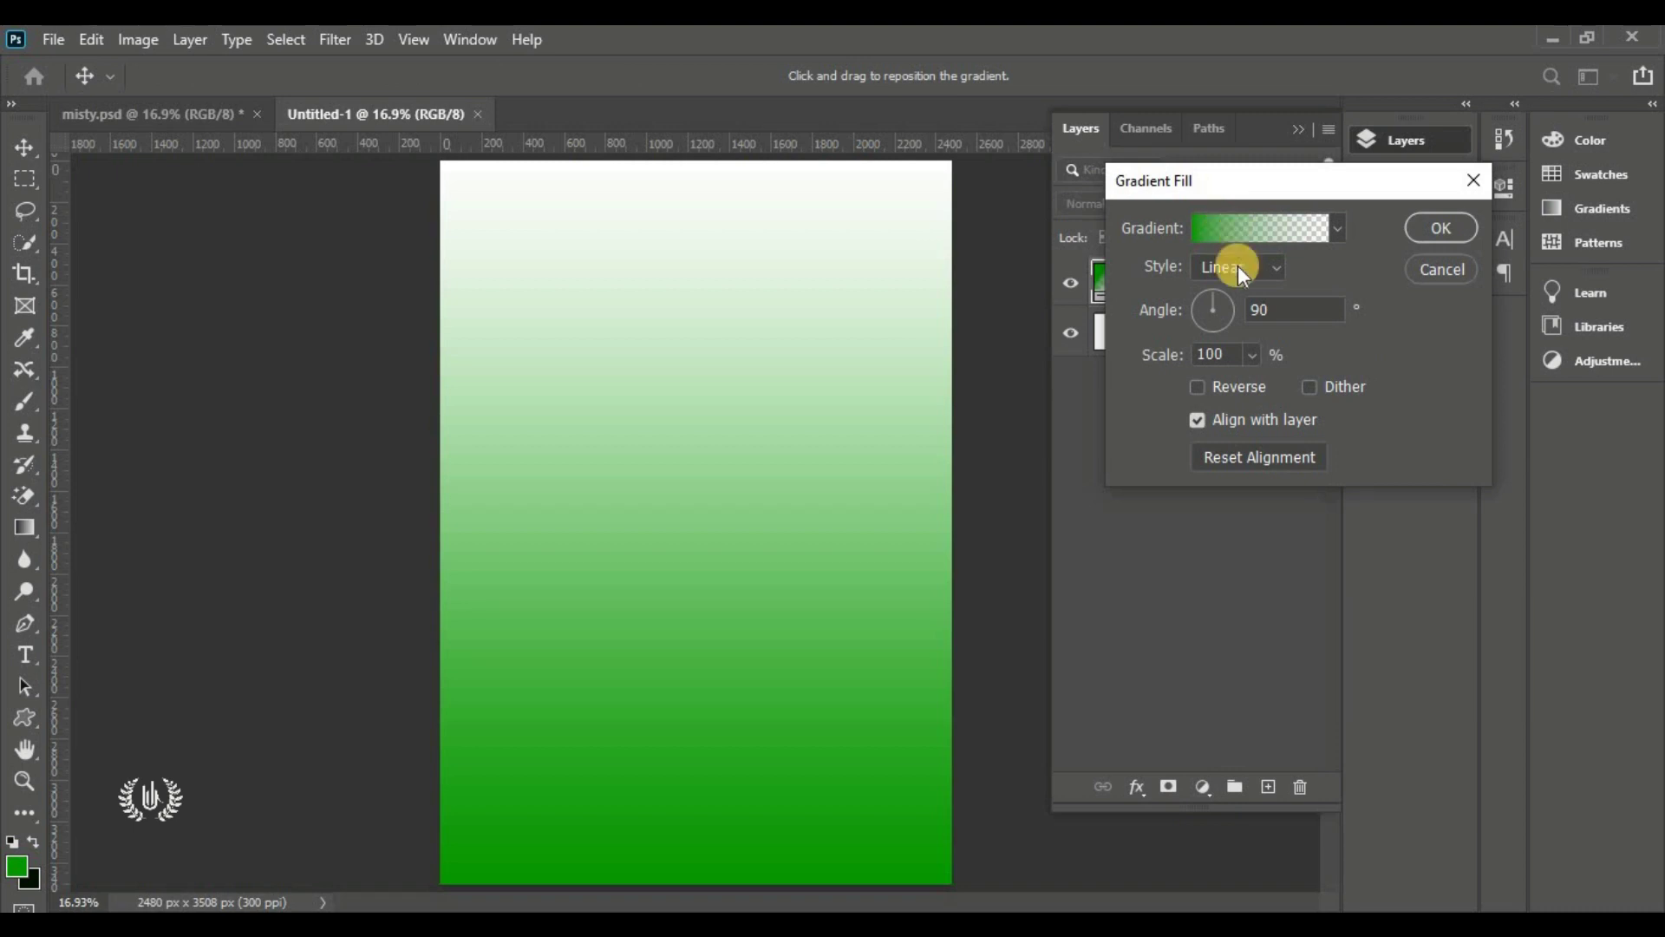
pyautogui.click(1262, 272)
pyautogui.click(1252, 288)
pyautogui.click(1153, 356)
pyautogui.click(1259, 227)
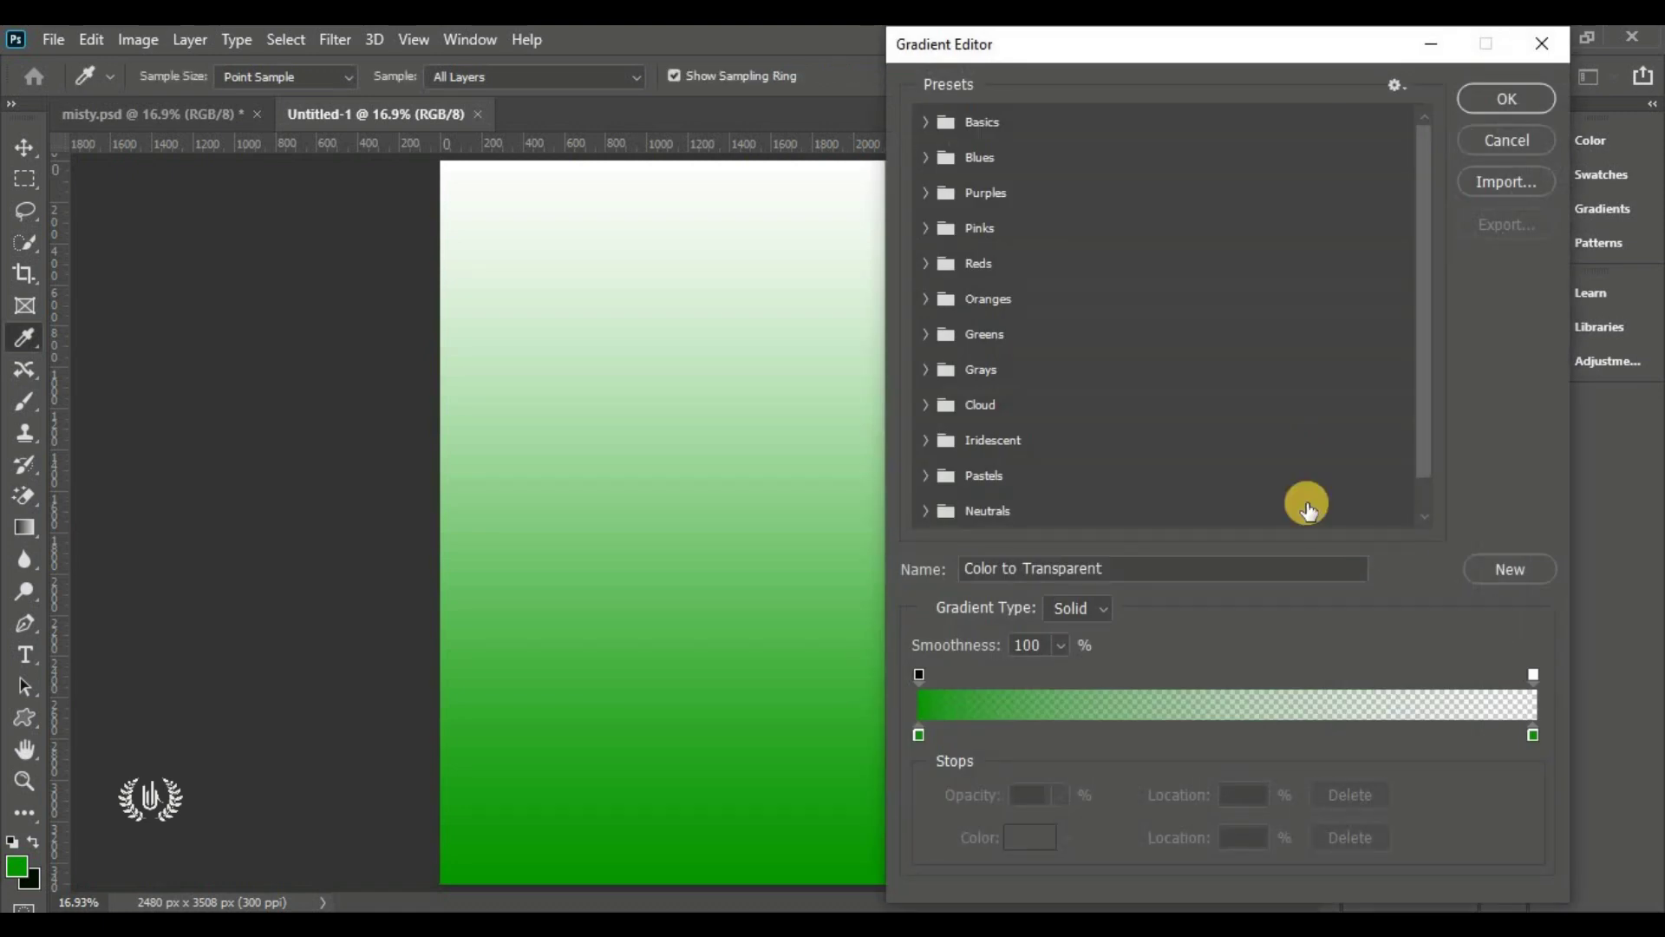
# Remove the transparent stop and set the first gradient stop to dark green 000d00
pyautogui.moveTo(1120, 39)
pyautogui.mouseDown()
pyautogui.moveTo(1150, 24)
pyautogui.moveTo(1150, 40)
pyautogui.mouseUp()
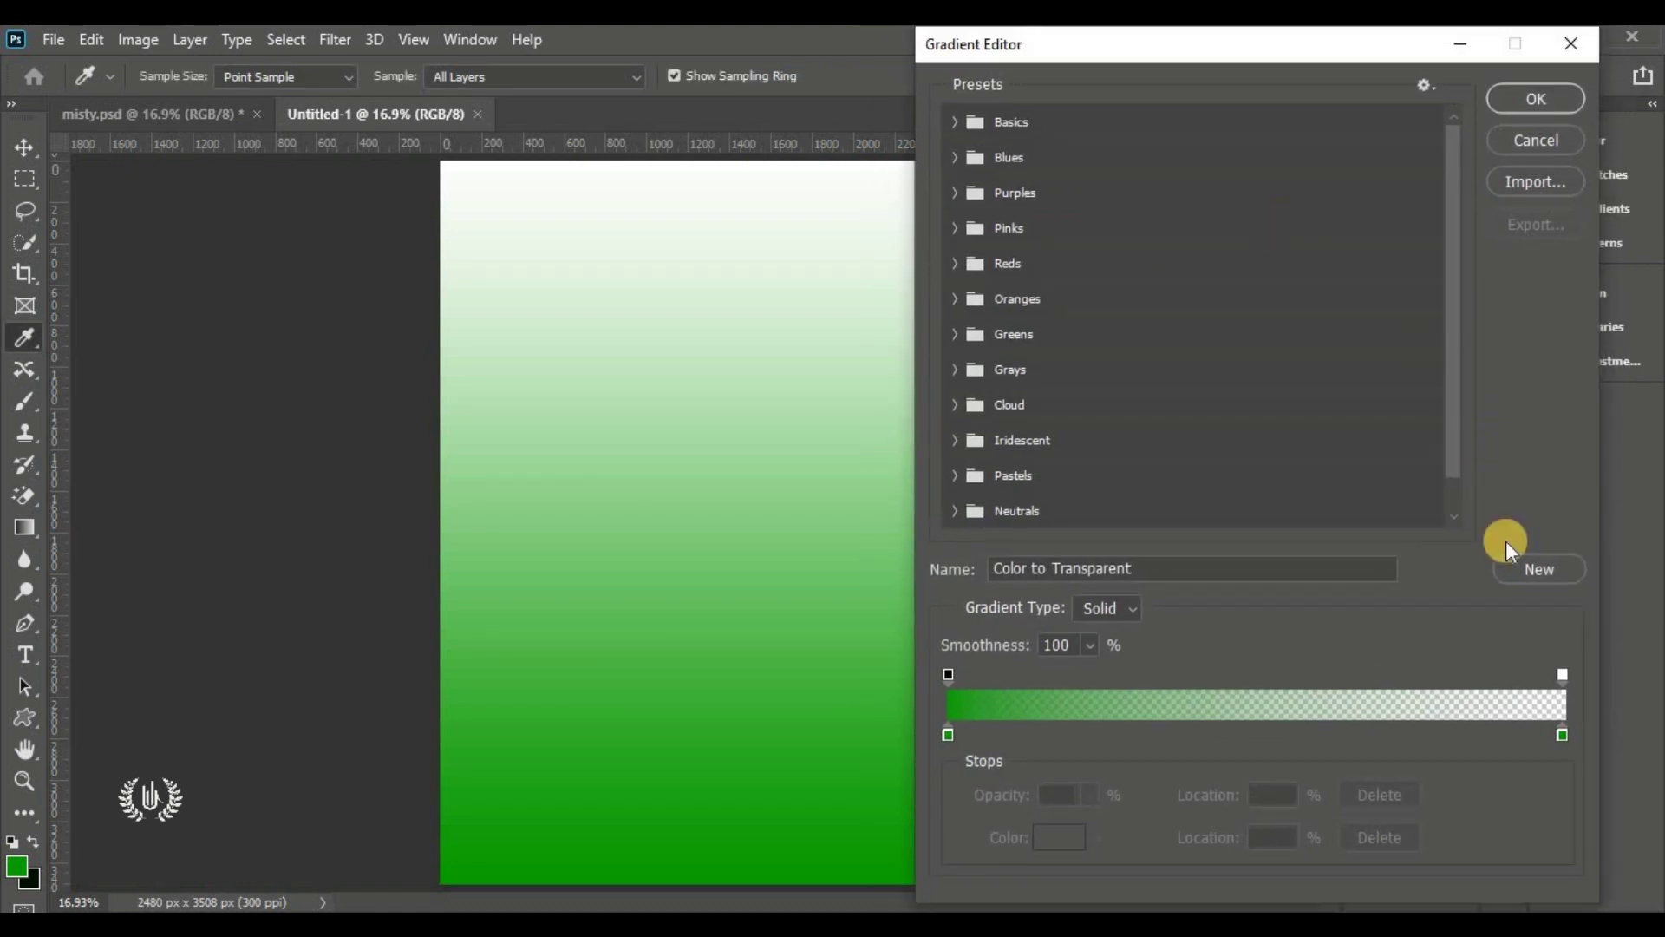
pyautogui.moveTo(1564, 674); pyautogui.dragTo(1574, 578)
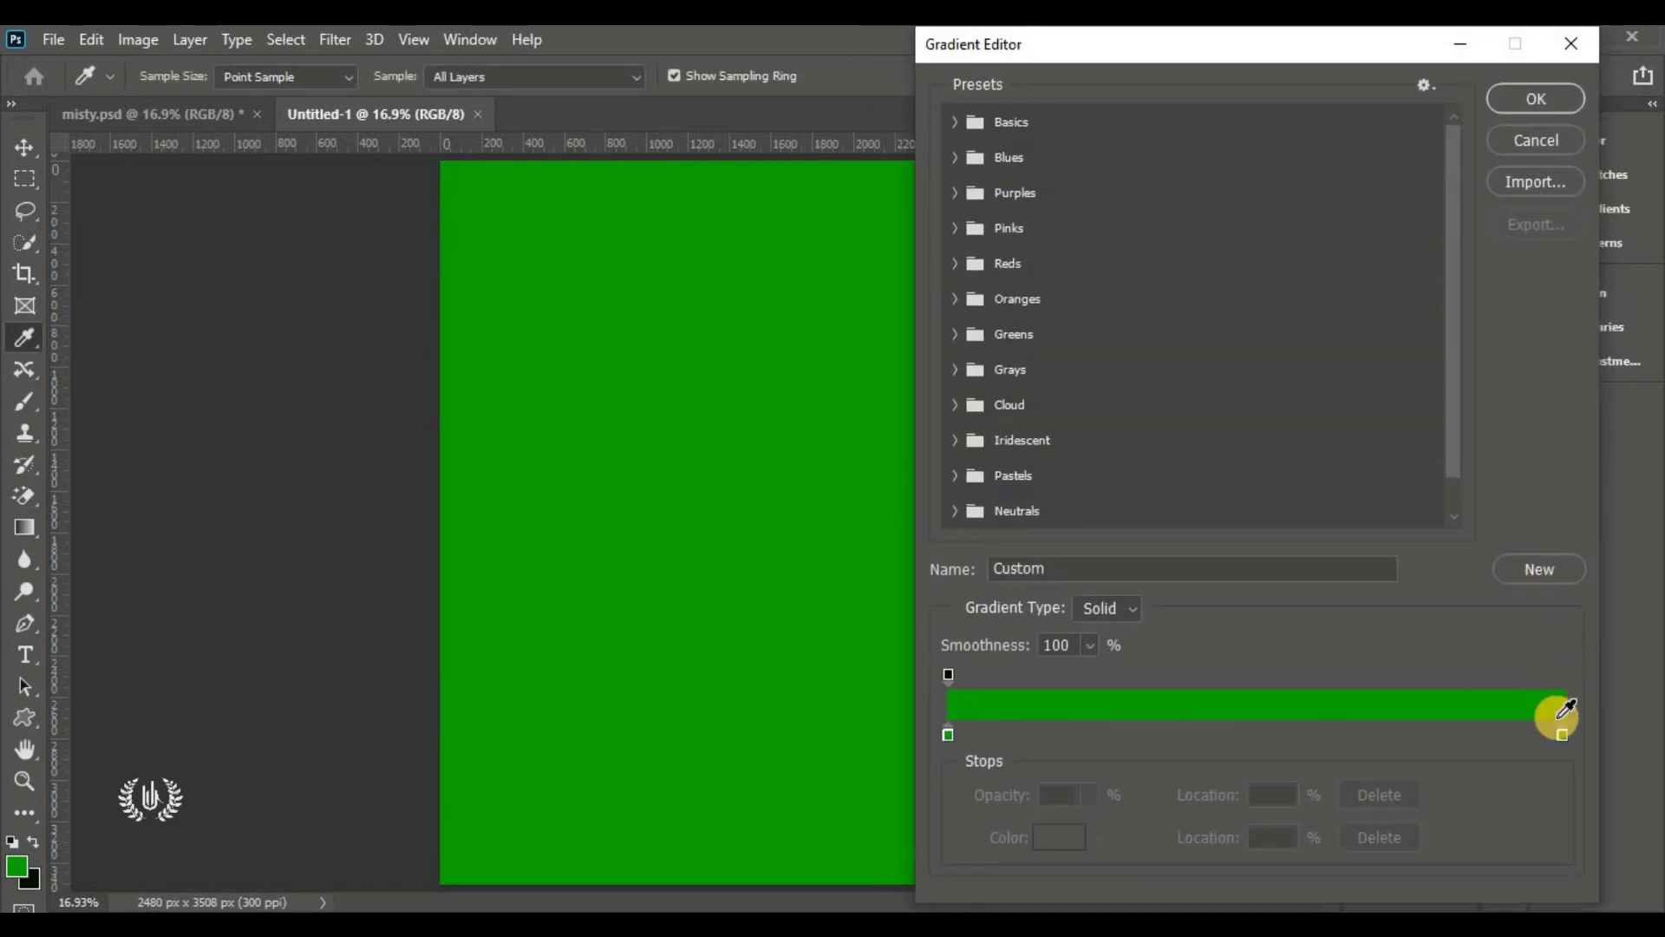
pyautogui.click(1561, 734)
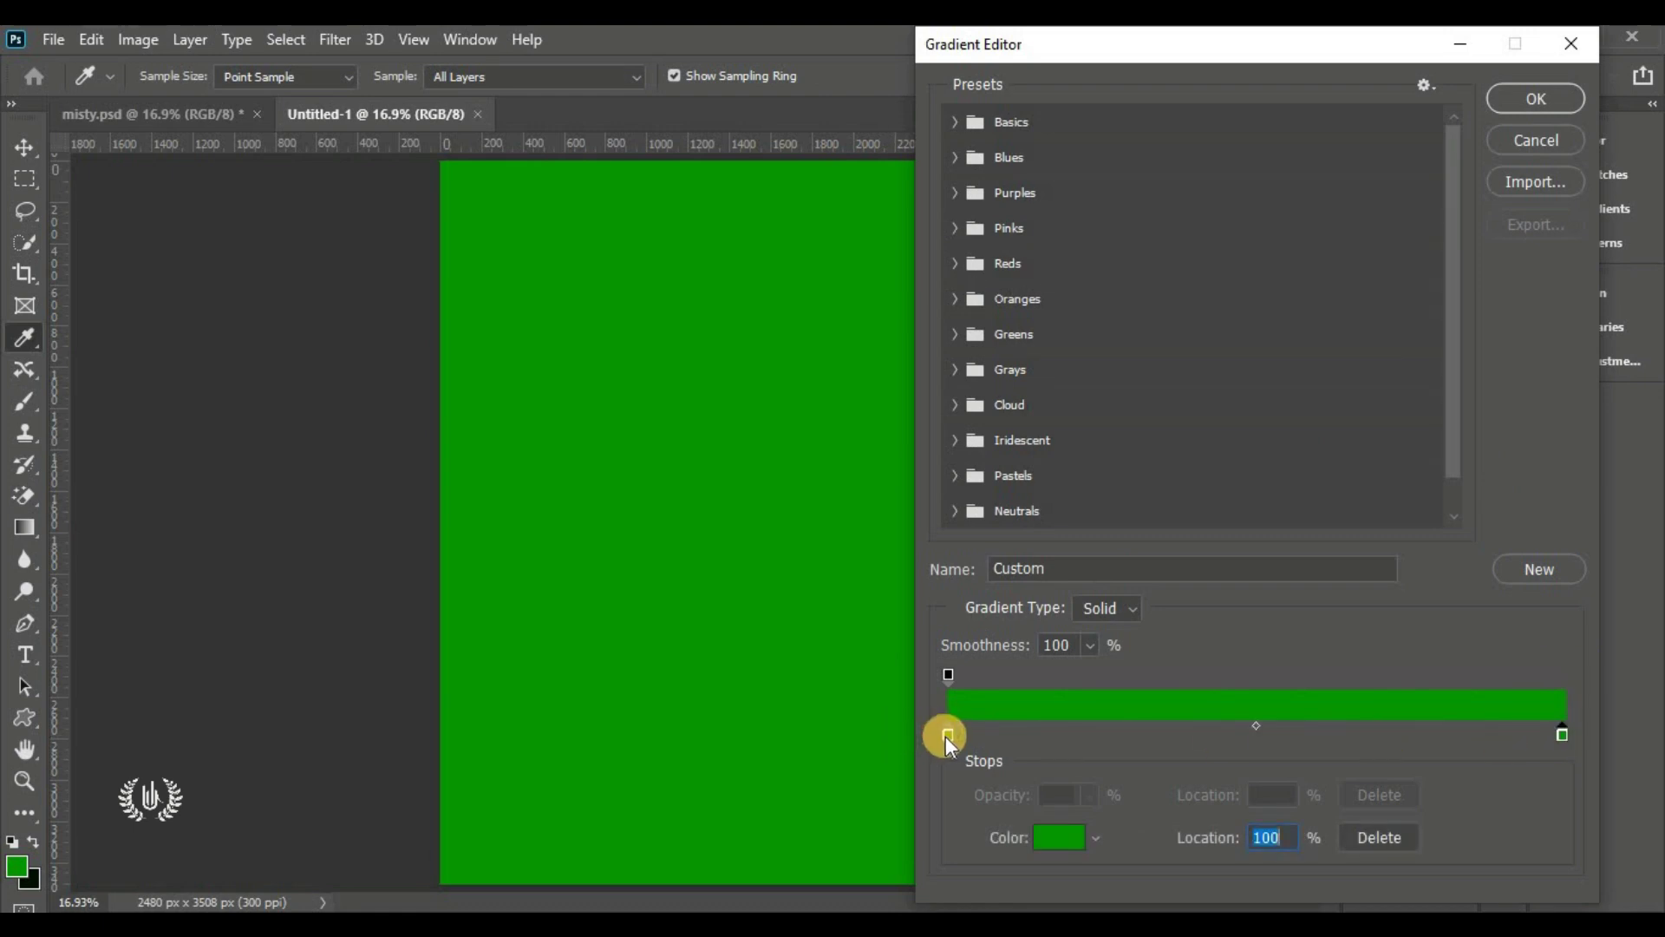
pyautogui.click(1057, 837)
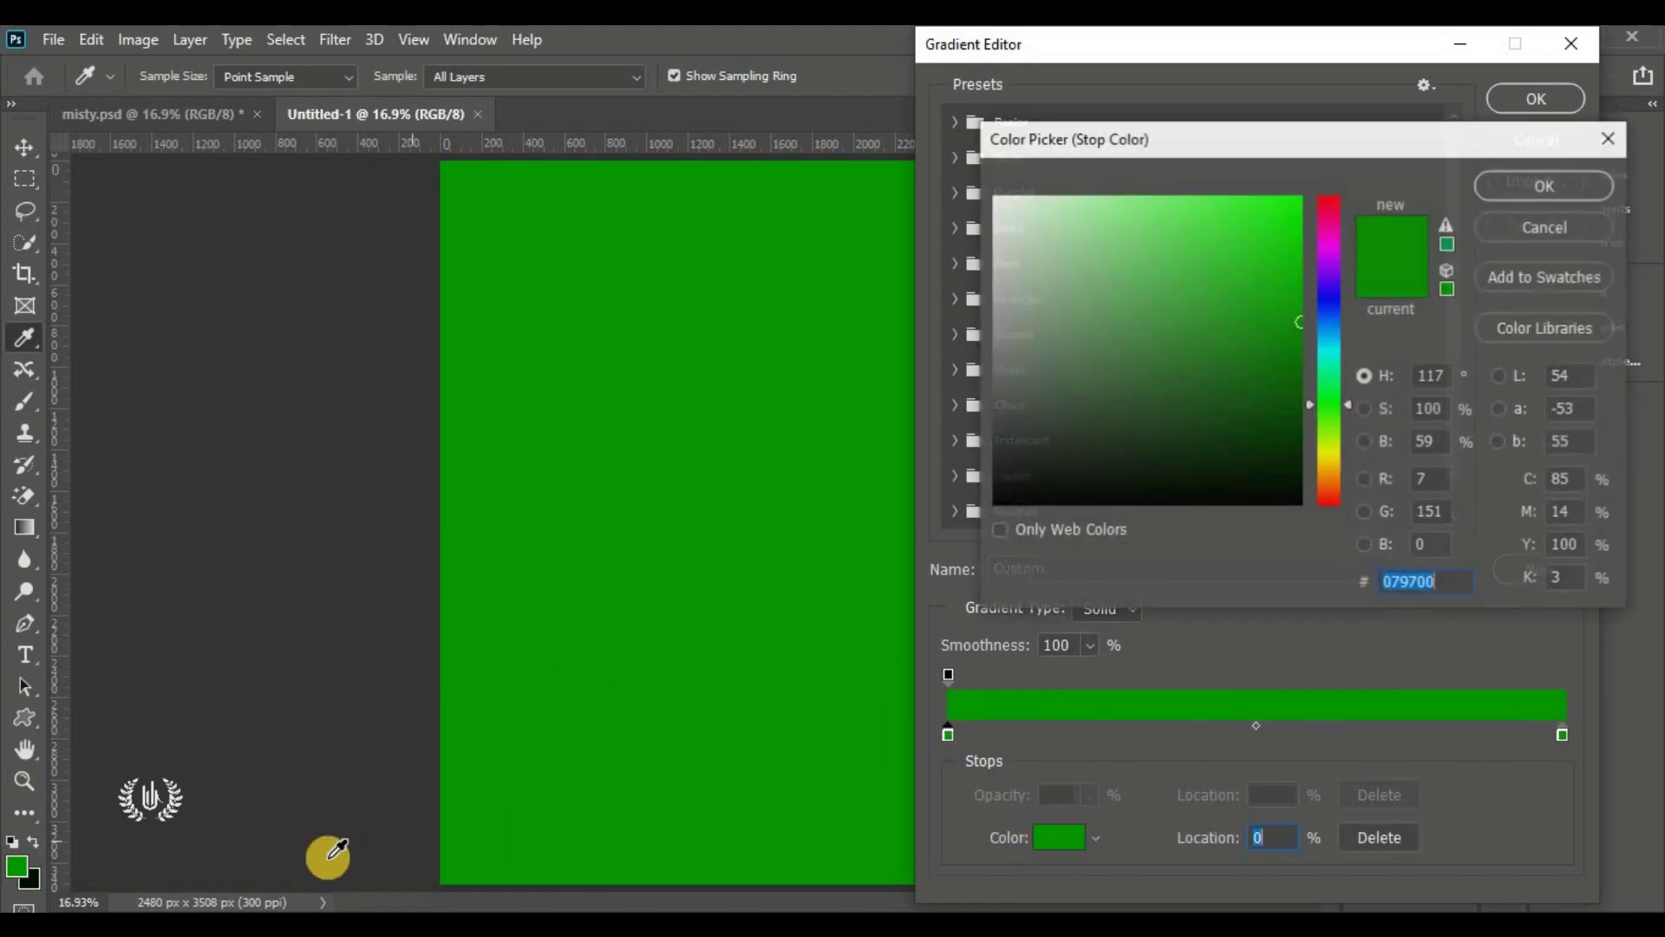
pyautogui.moveTo(1133, 220); pyautogui.dragTo(1115, 197)
pyautogui.moveTo(1049, 240)
pyautogui.mouseDown()
pyautogui.moveTo(997, 97)
pyautogui.moveTo(1003, 145)
pyautogui.mouseUp()
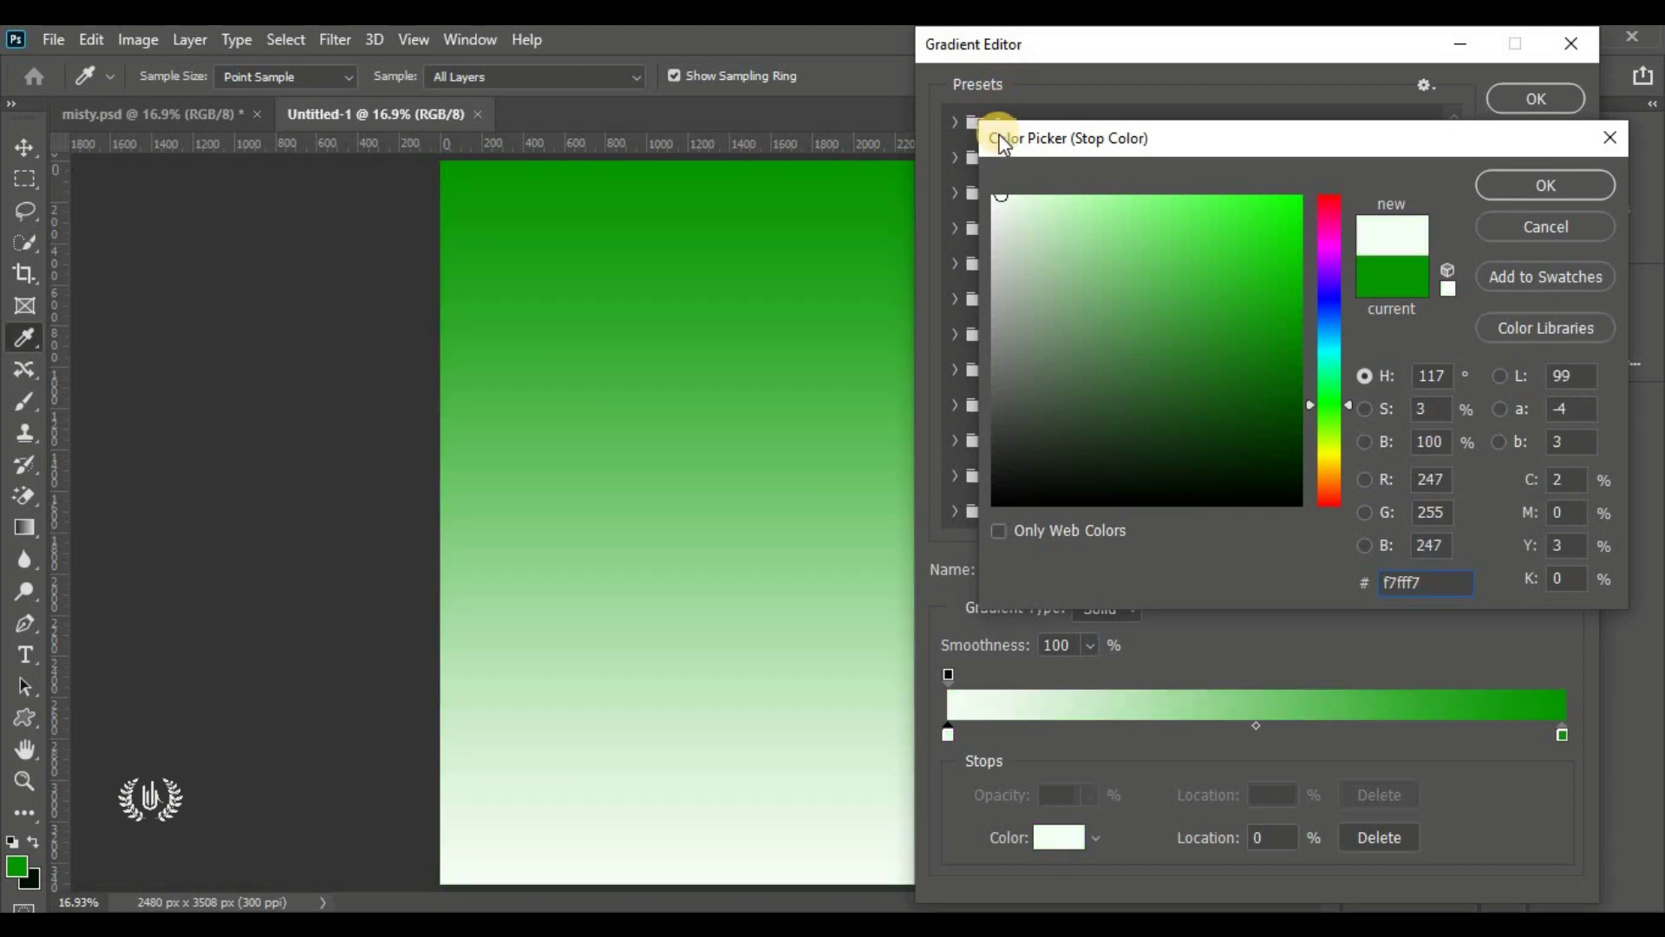
pyautogui.click(41, 877)
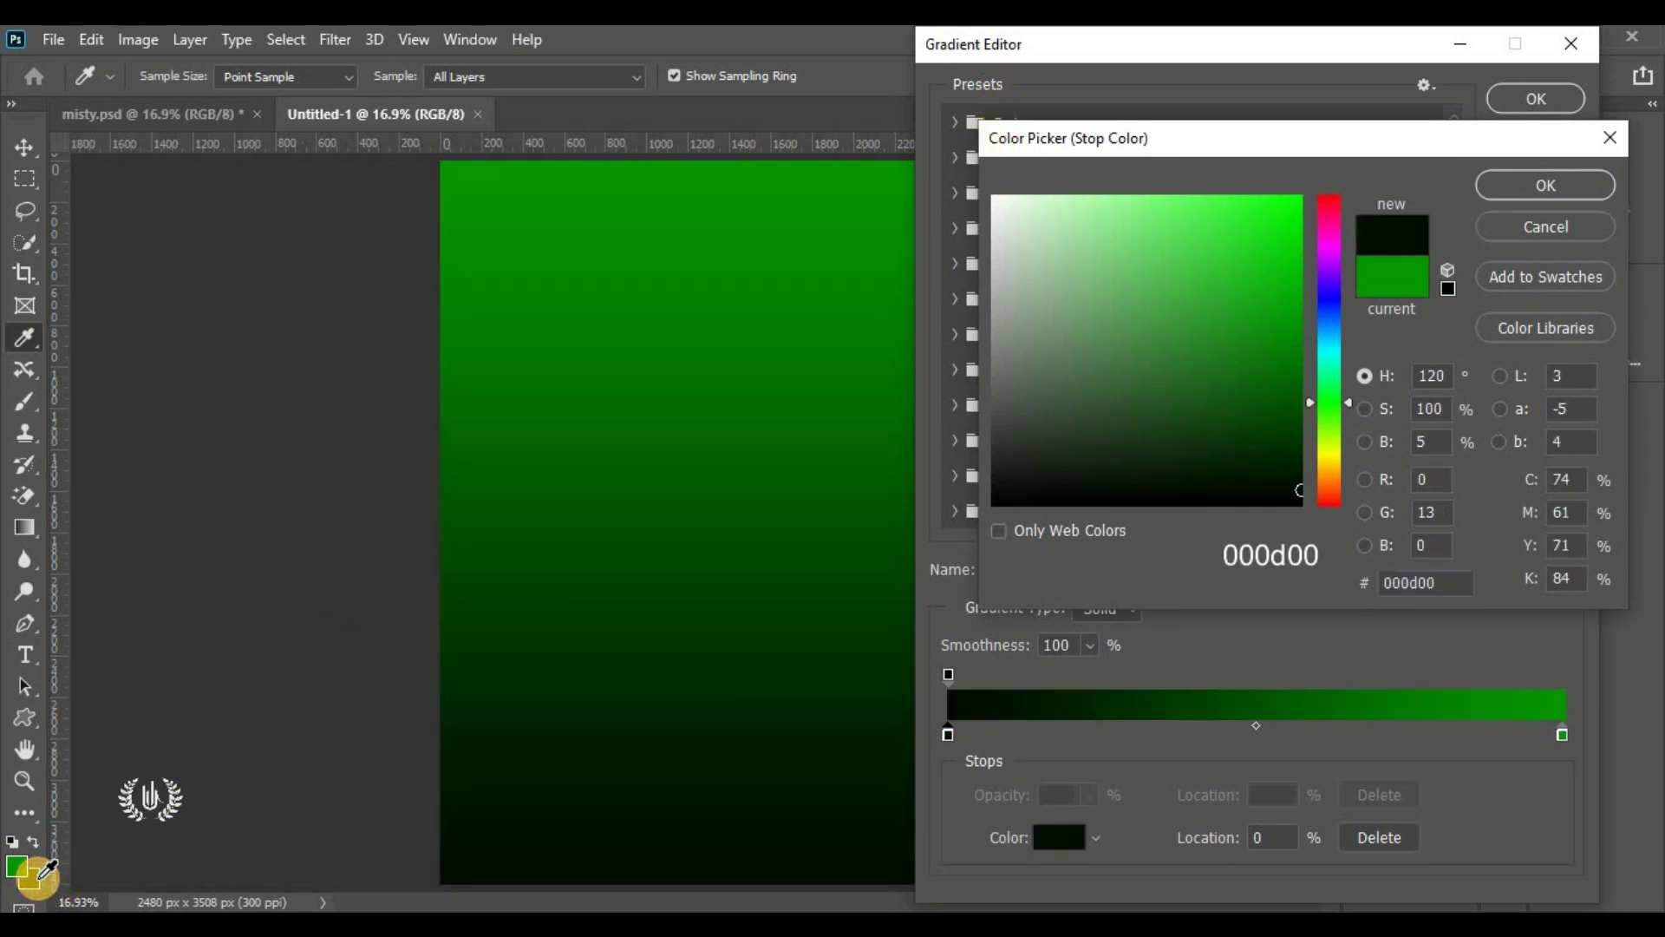
pyautogui.click(1427, 582)
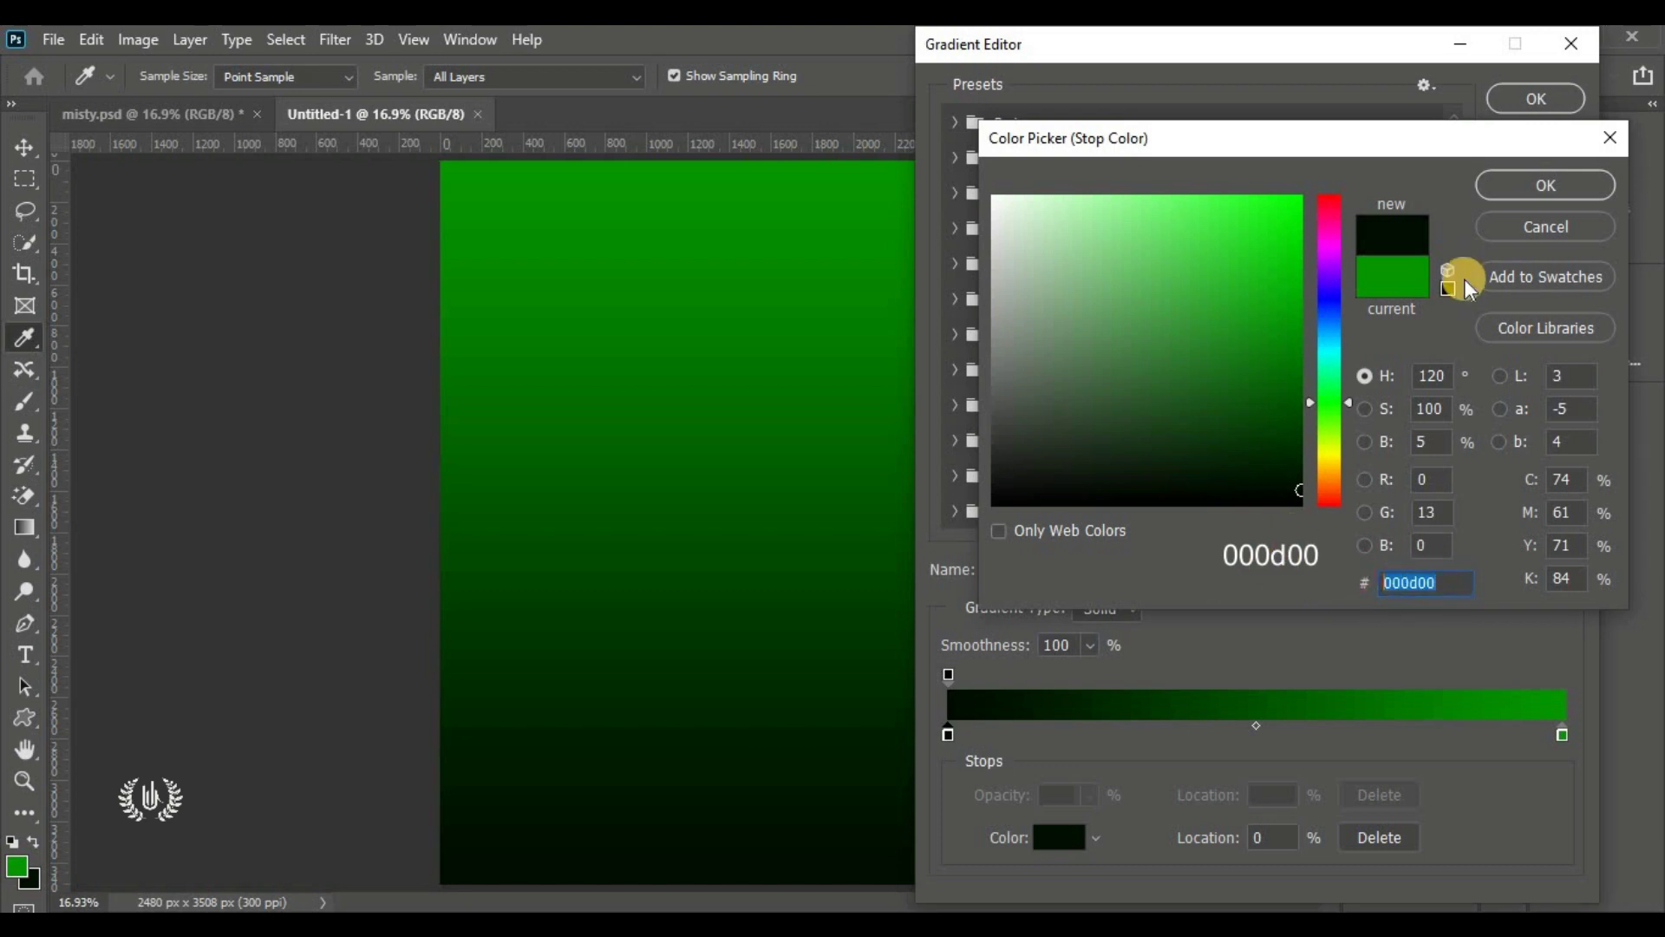
pyautogui.click(1532, 182)
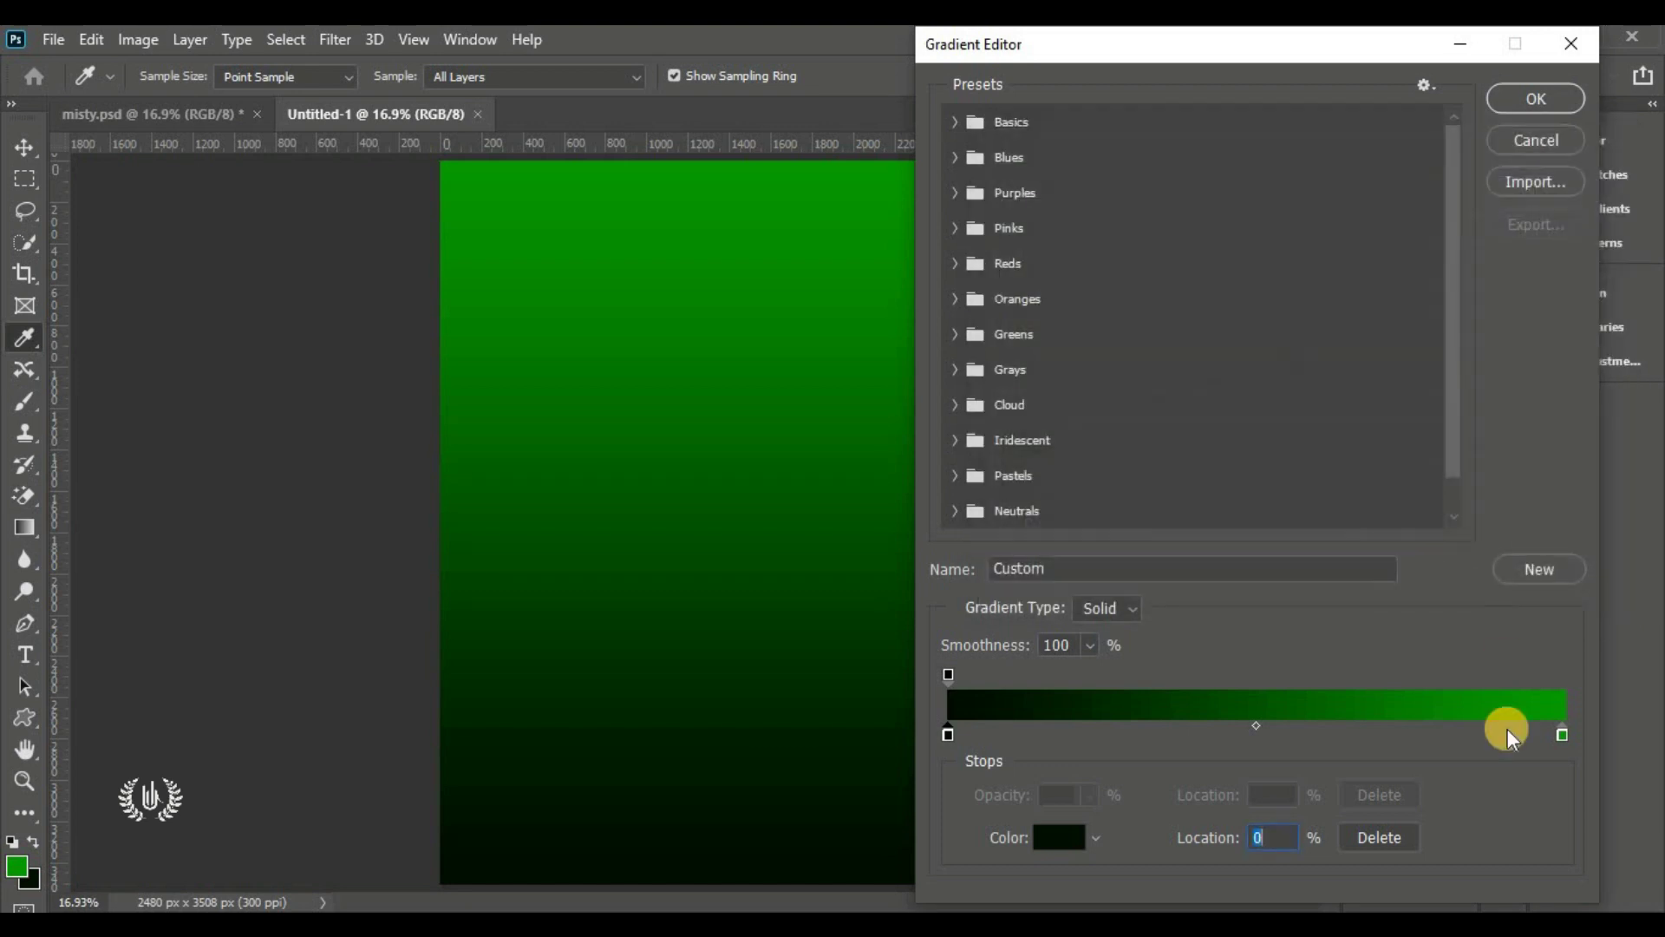
# Set the other stop to bright green 079700 and commit the Gradient Fill layer
pyautogui.click(1562, 736)
pyautogui.click(1057, 855)
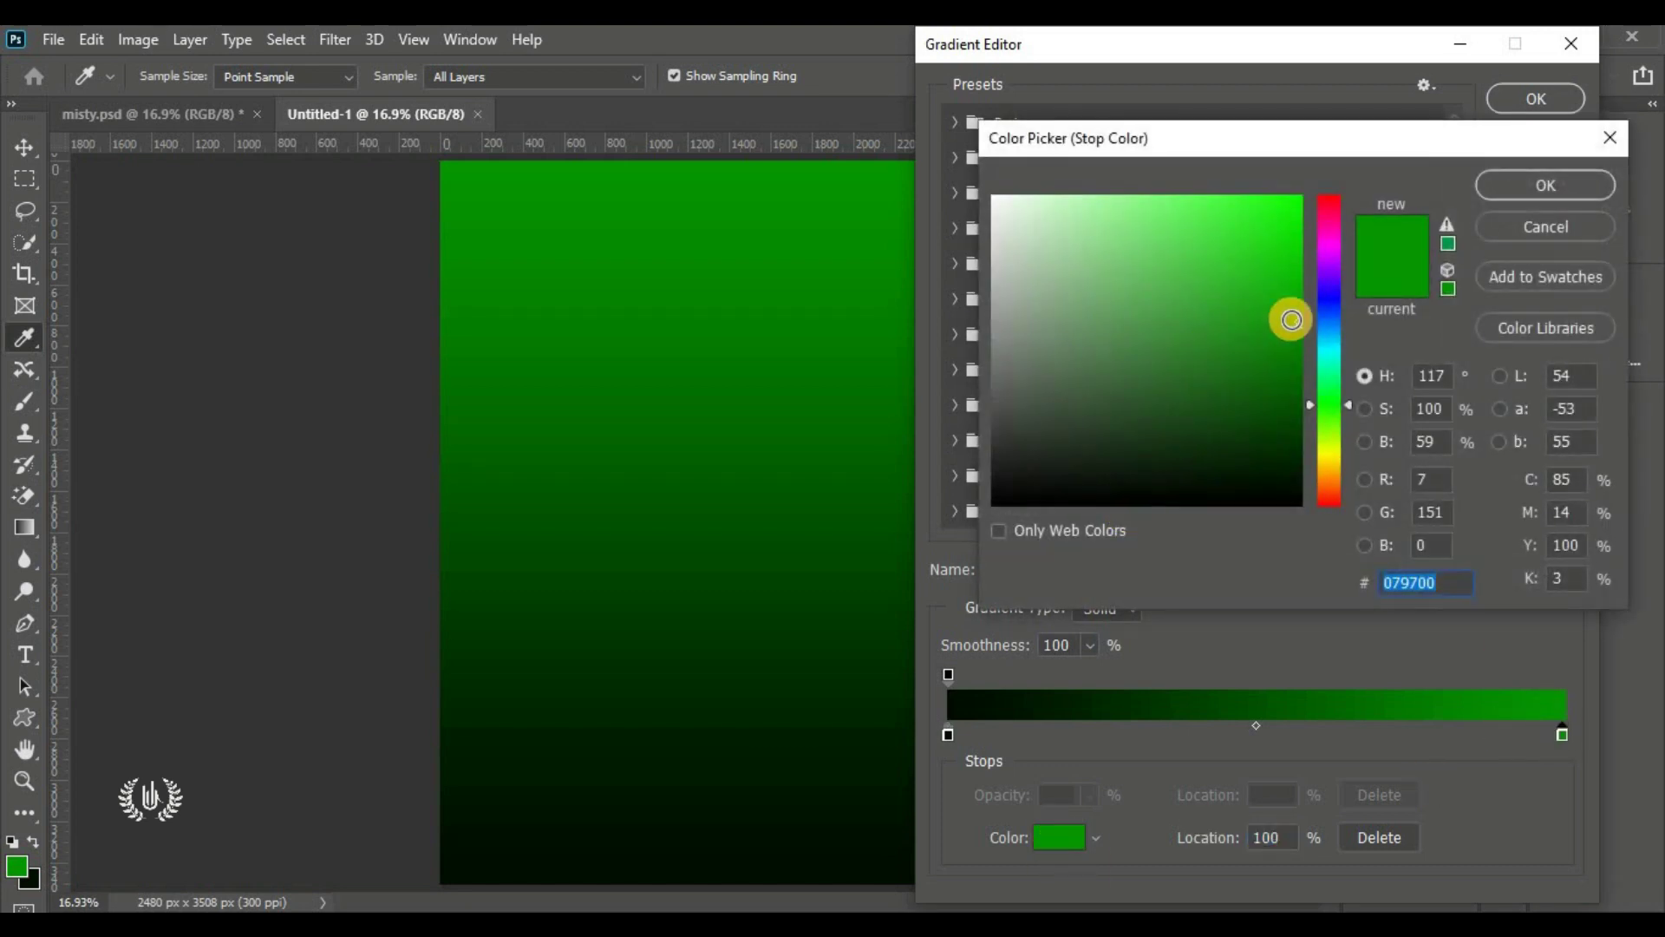
pyautogui.click(1329, 305)
pyautogui.click(1195, 297)
pyautogui.moveTo(1162, 131); pyautogui.dragTo(1163, 131)
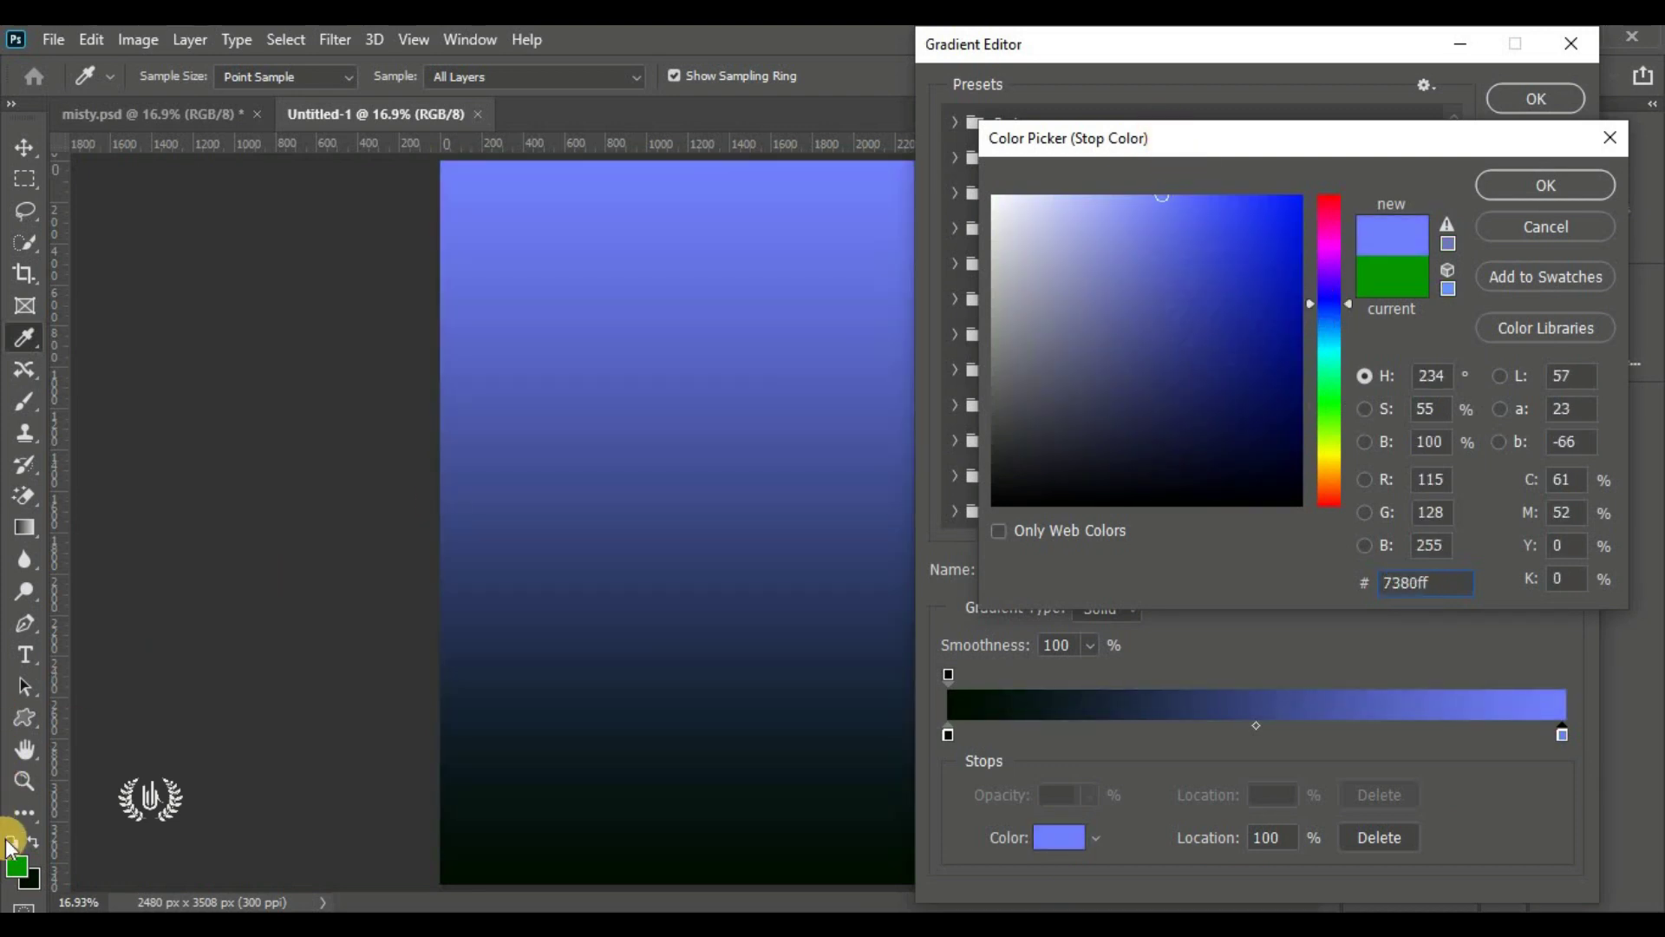
pyautogui.click(18, 863)
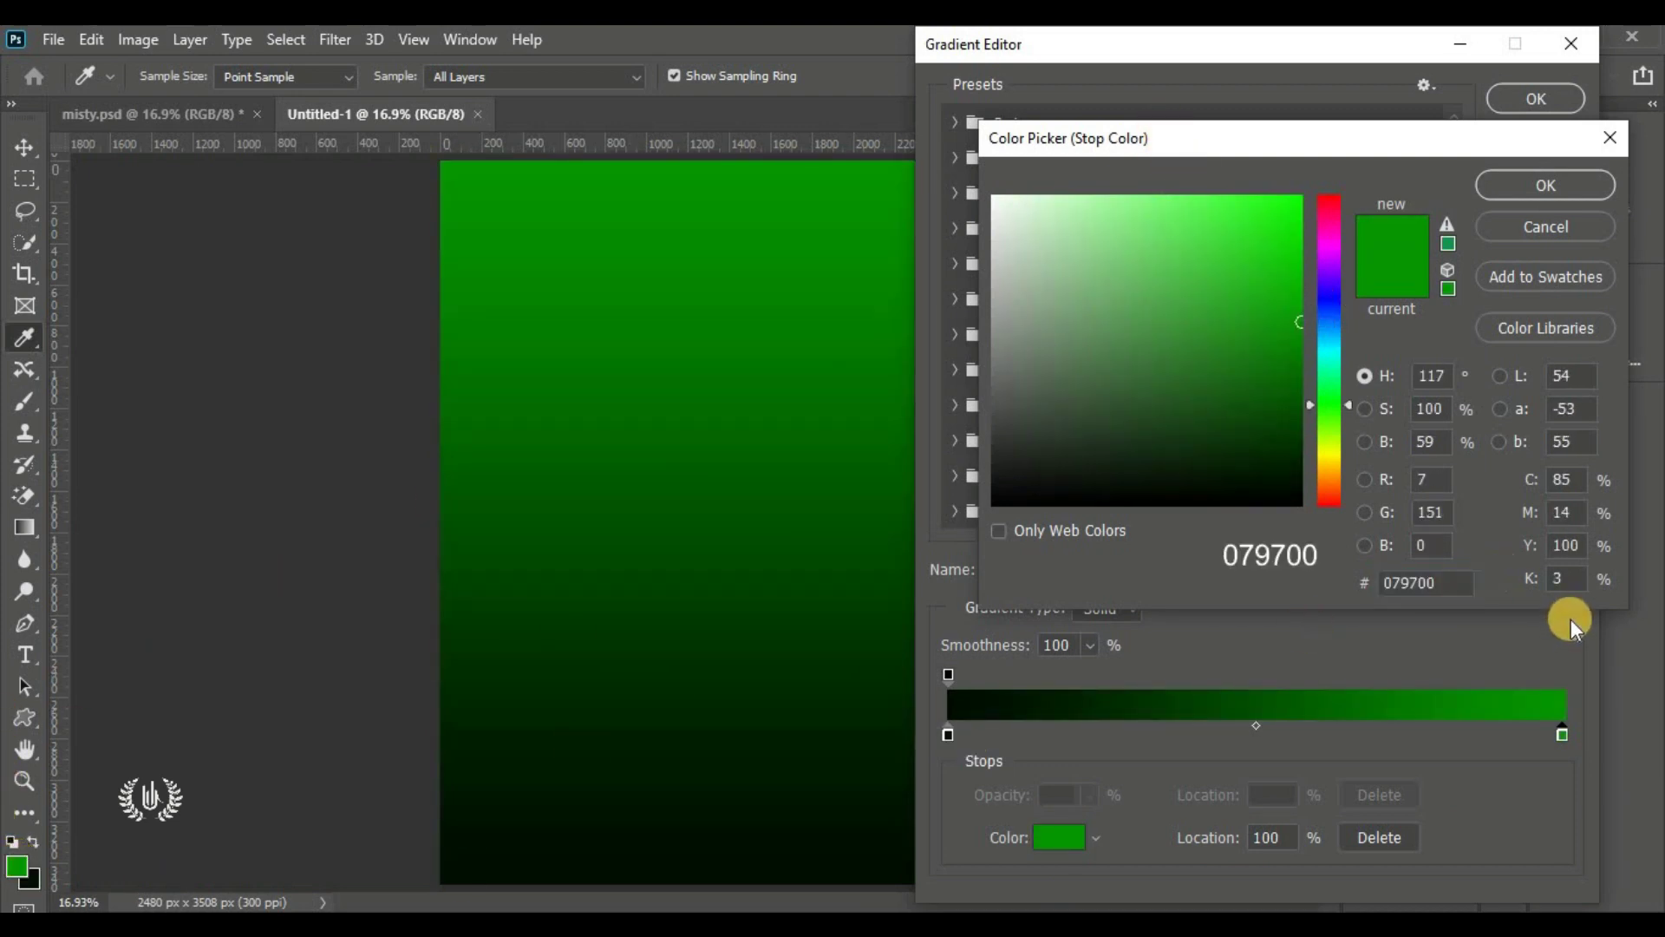
pyautogui.click(1467, 582)
pyautogui.click(1539, 184)
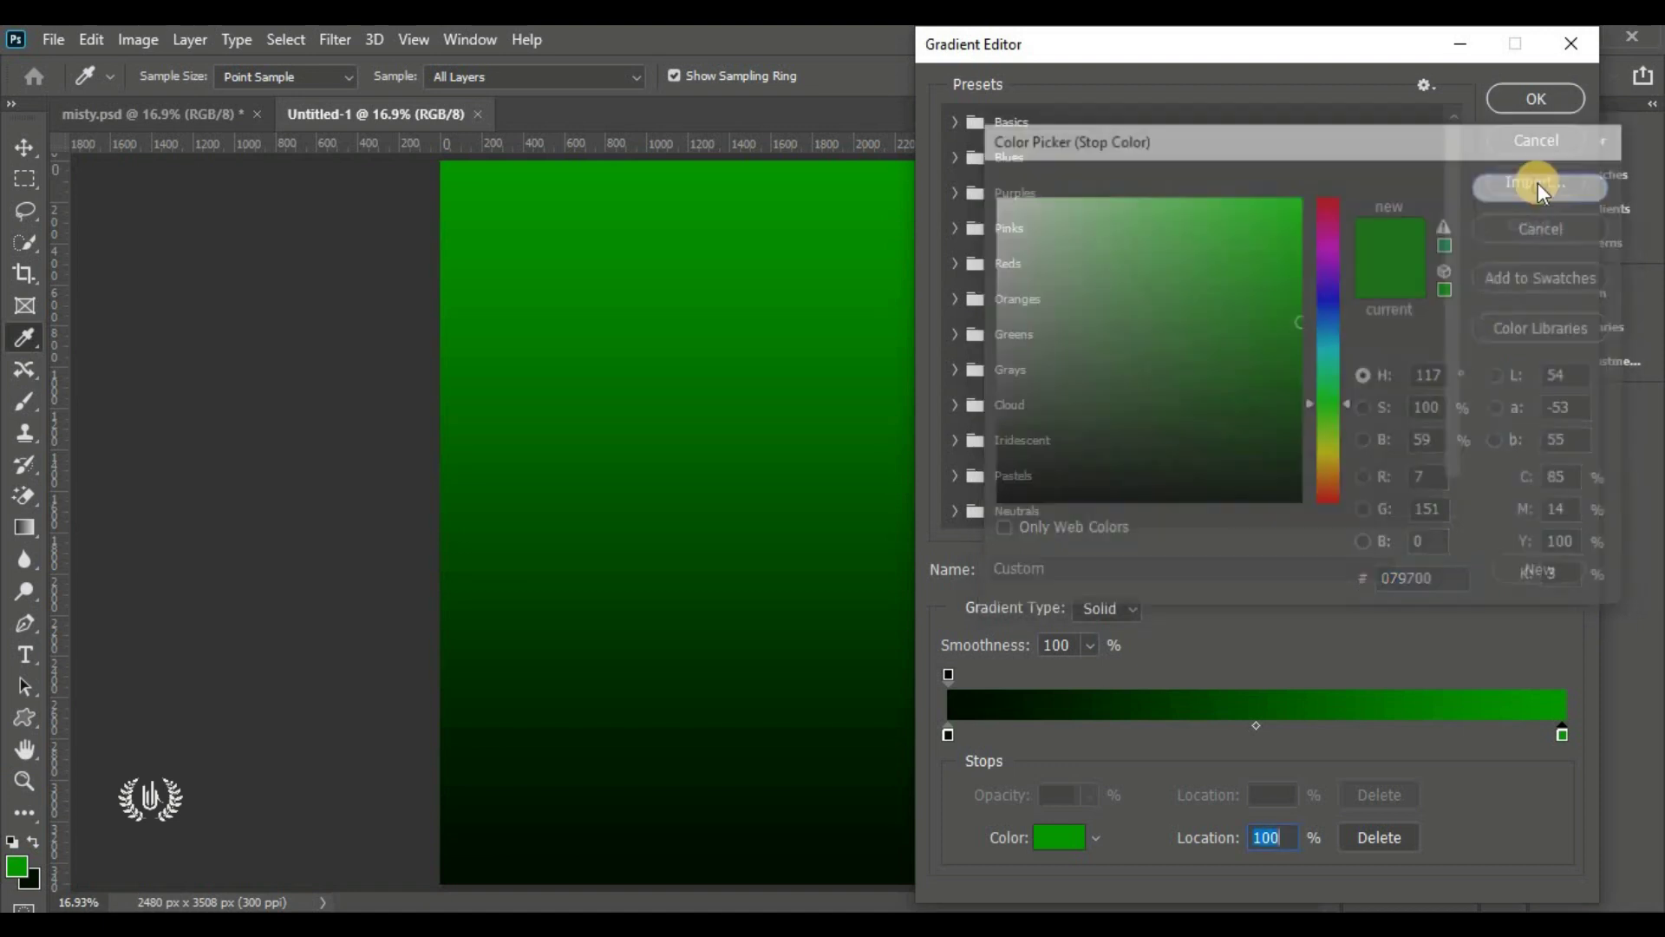
pyautogui.click(1532, 102)
pyautogui.moveTo(659, 507); pyautogui.dragTo(760, 508)
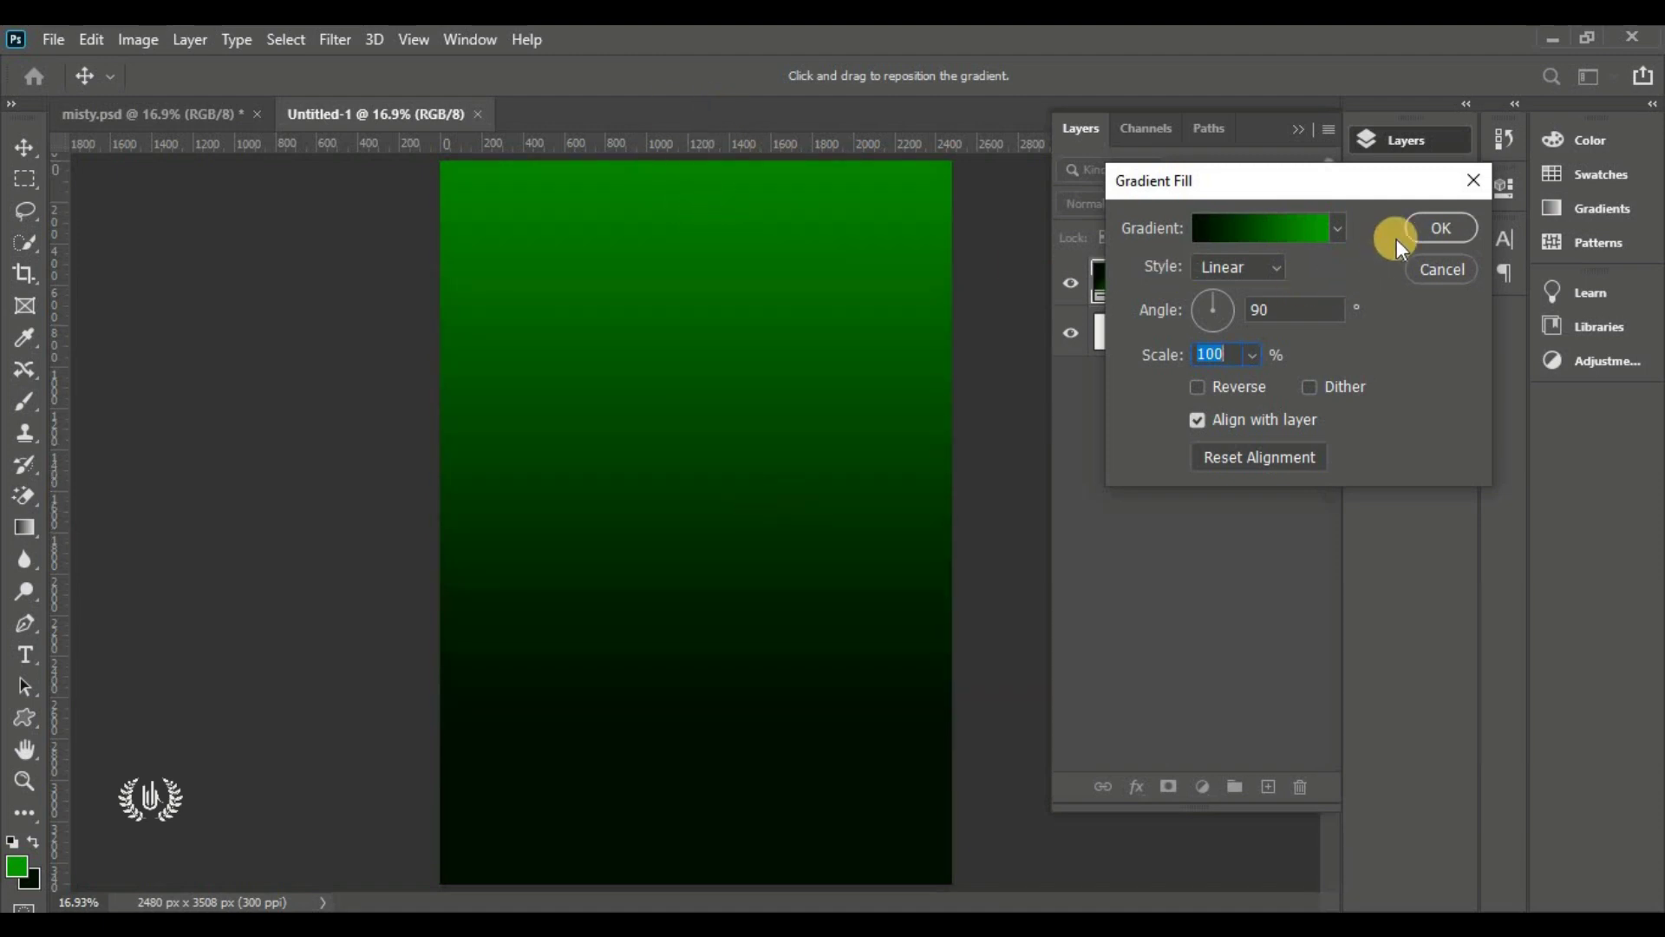
pyautogui.click(1422, 227)
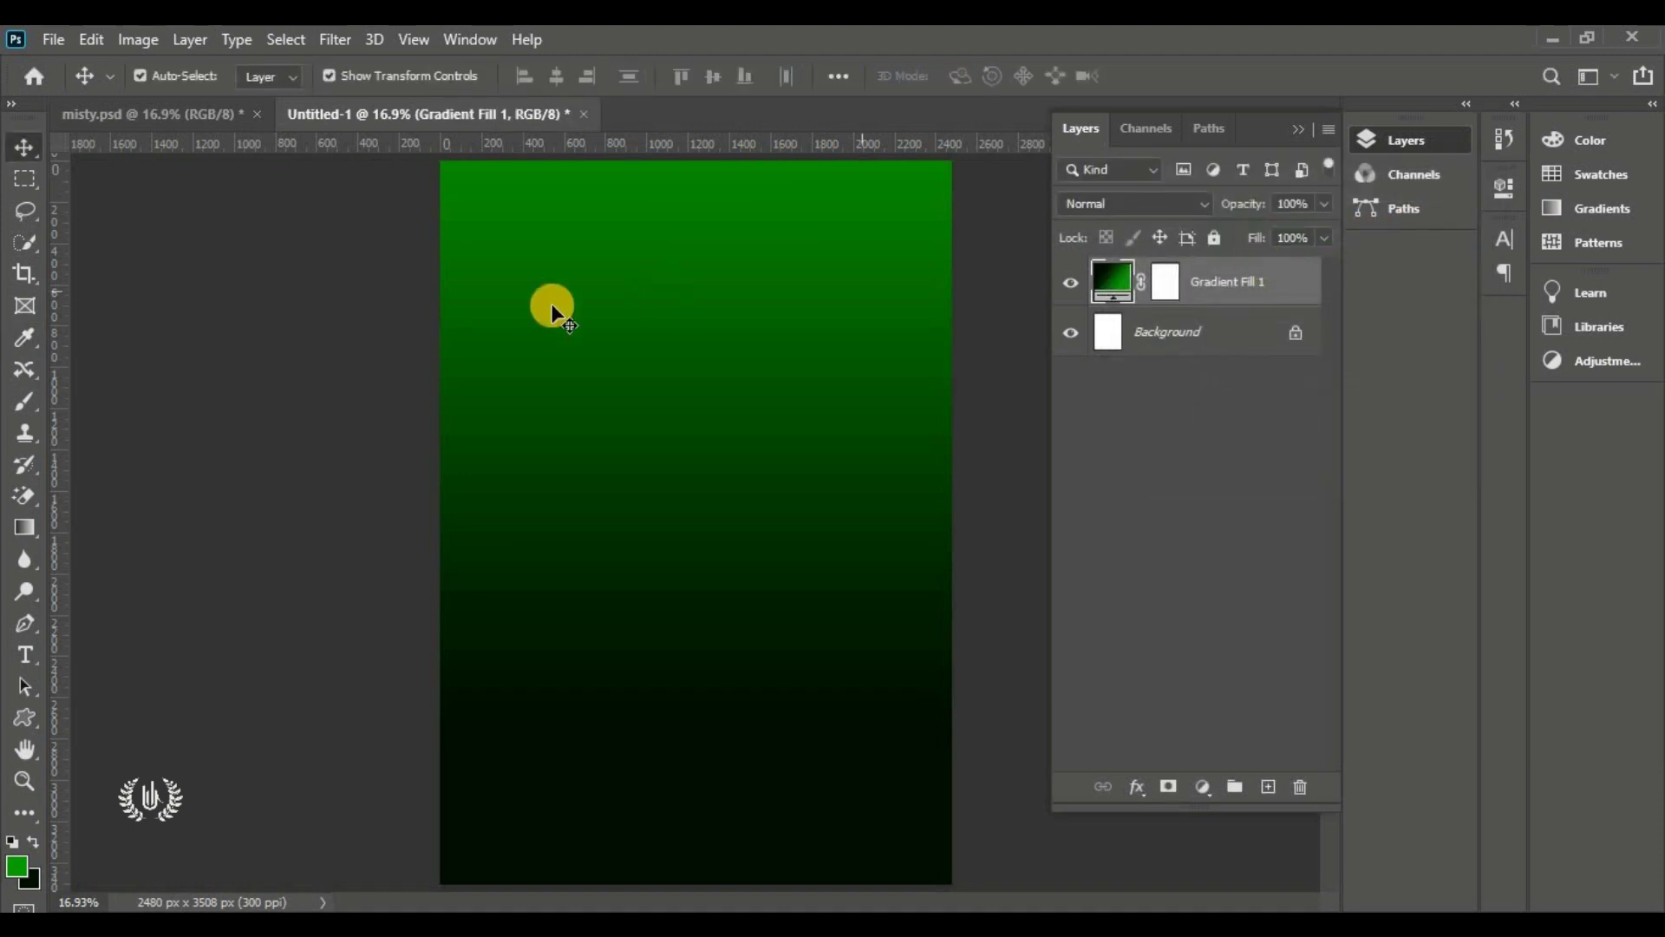
# Place the Green Texture image embedded and stretch it across the full page width
pyautogui.click(65, 39)
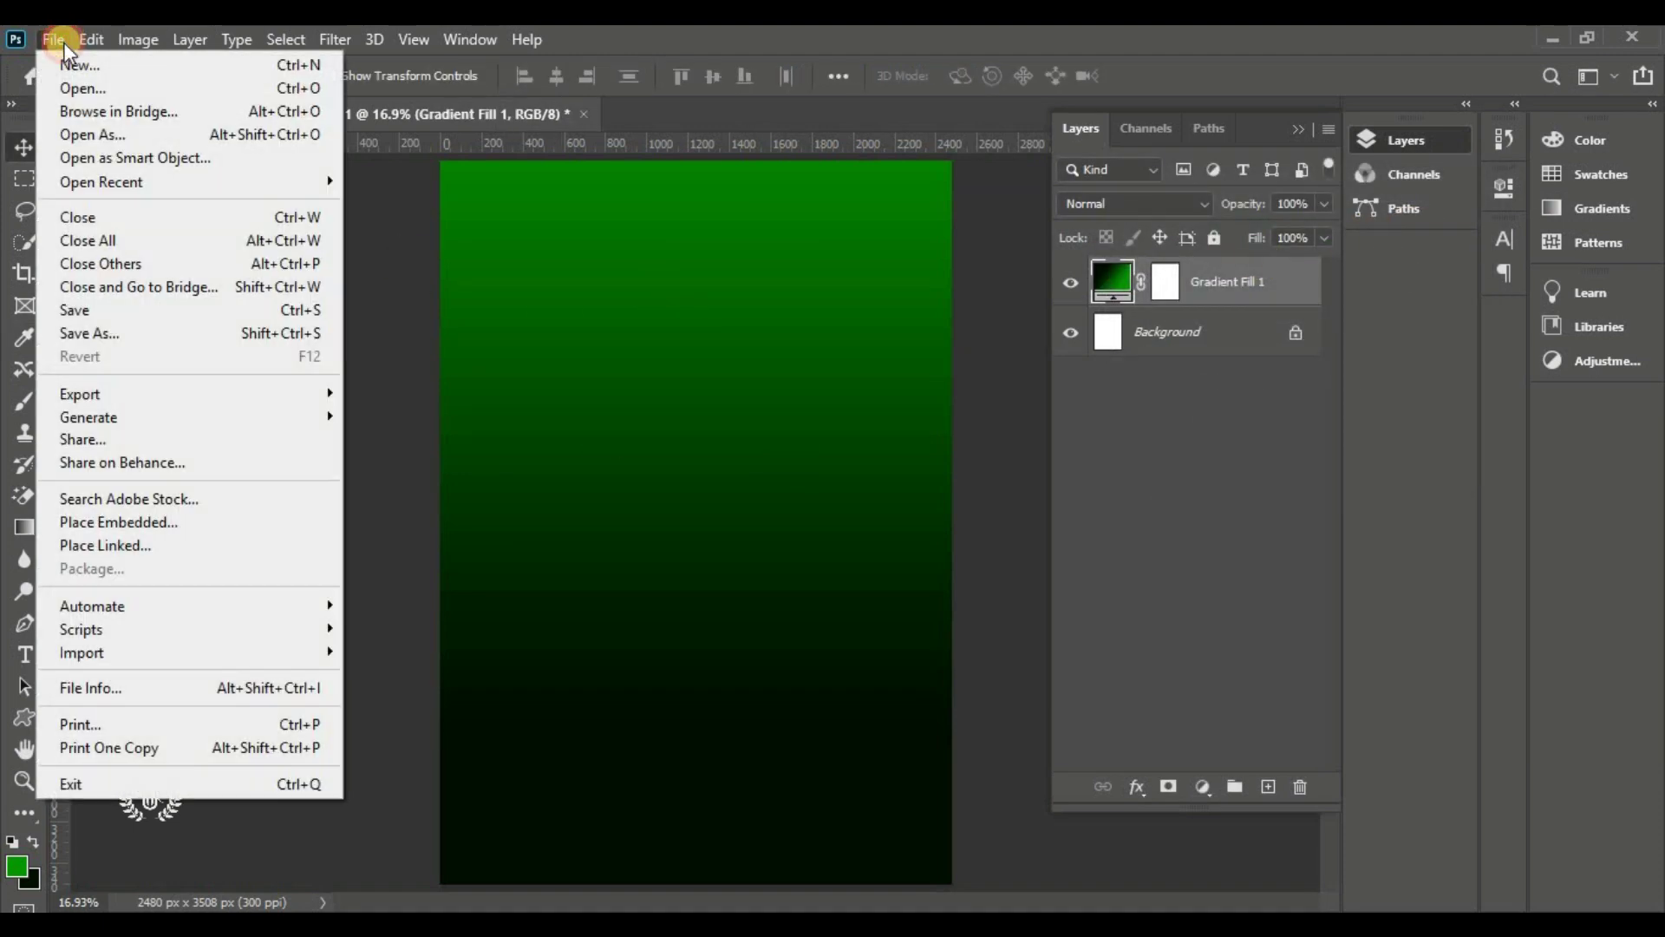
pyautogui.click(239, 521)
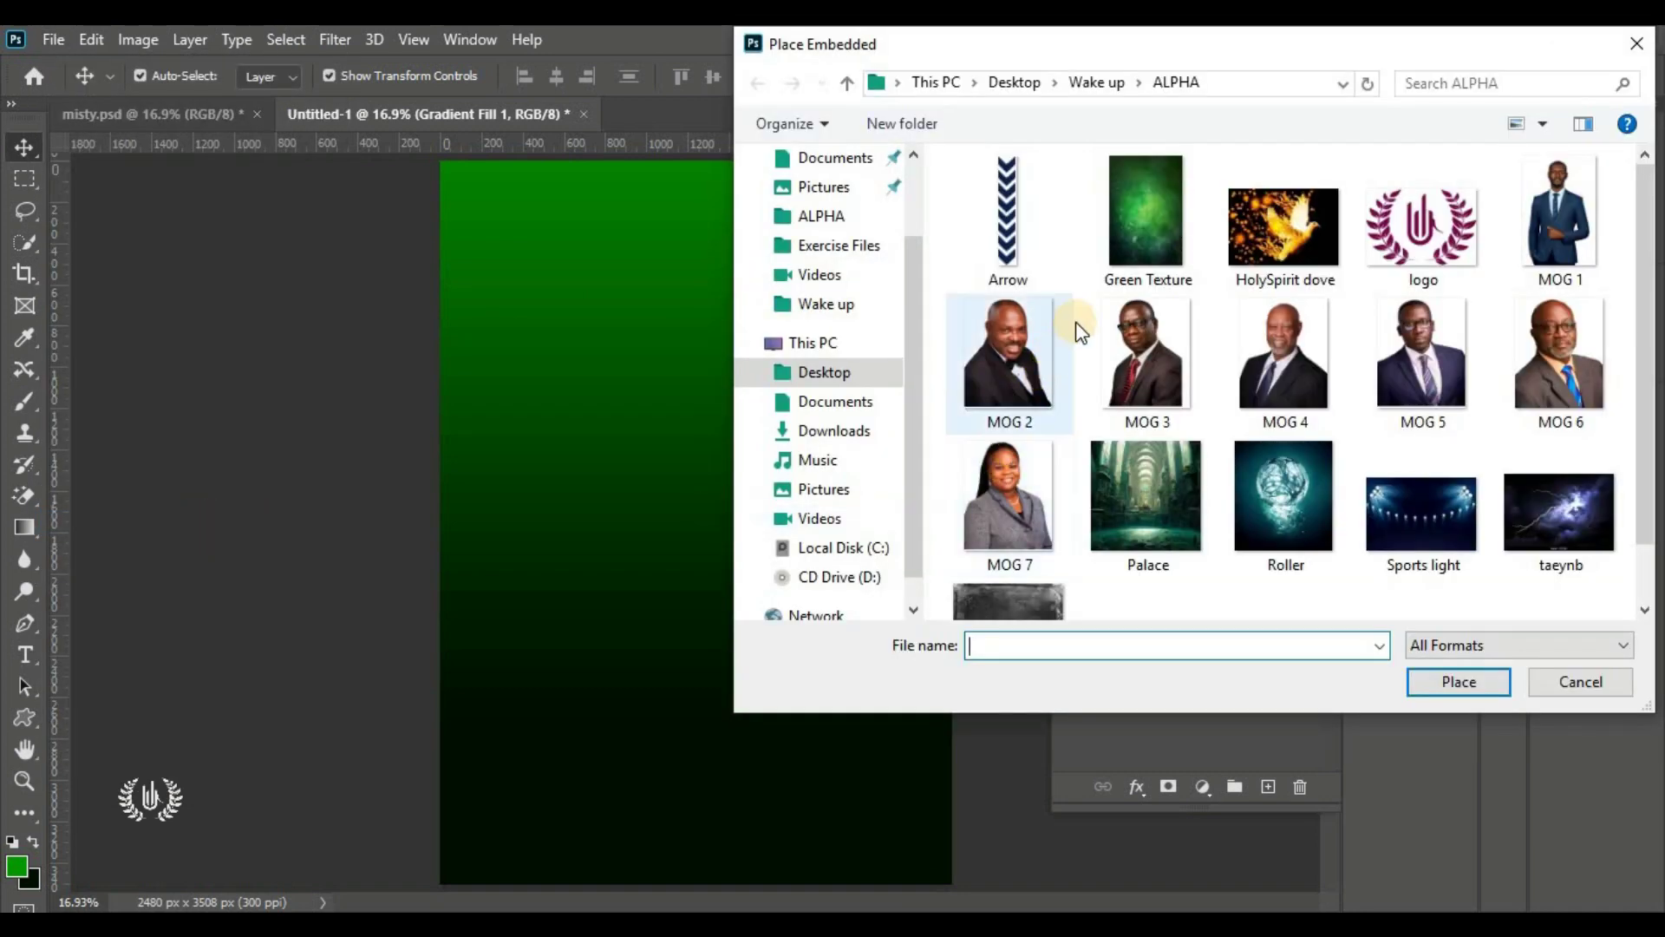
pyautogui.click(1117, 248)
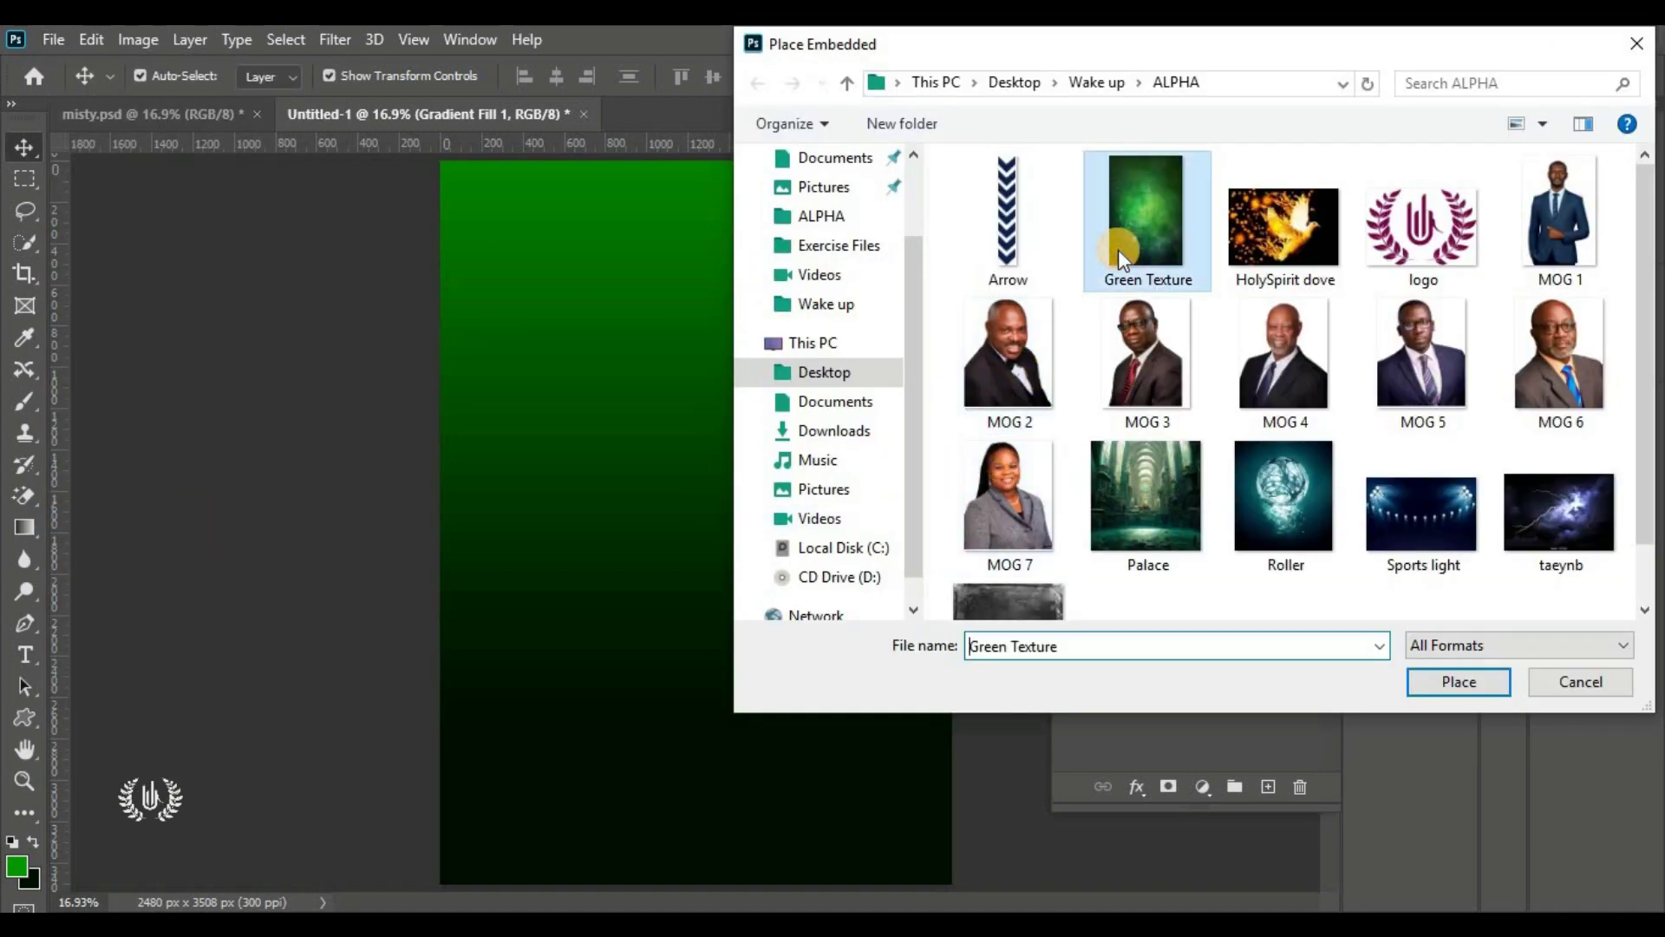
pyautogui.click(1459, 682)
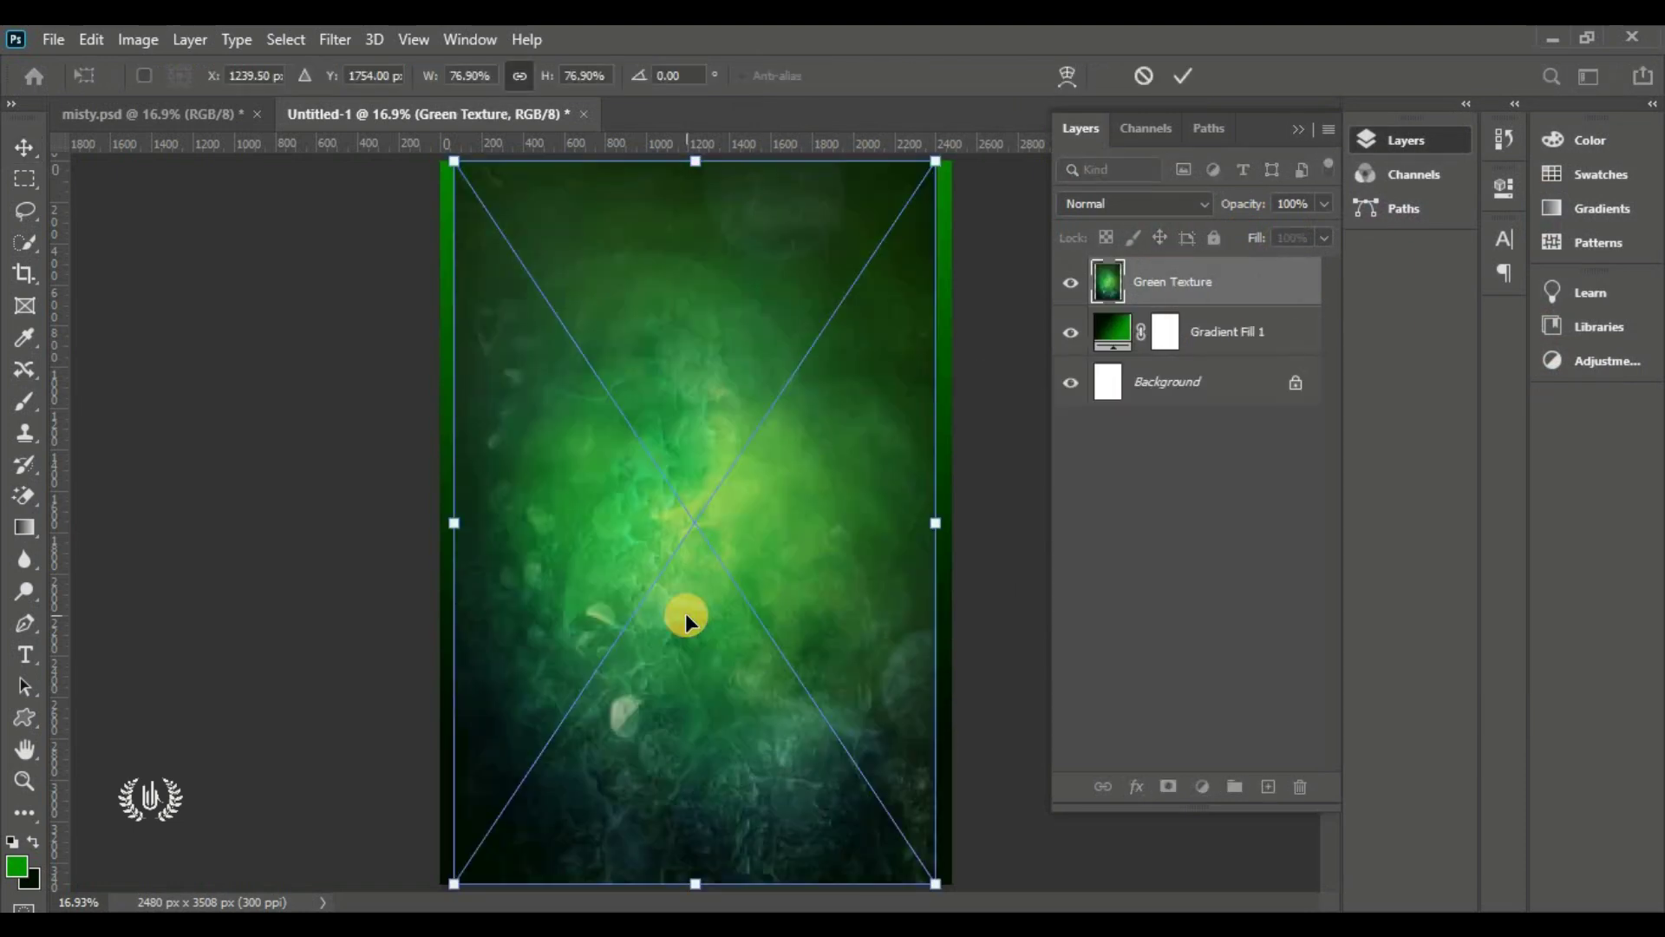
pyautogui.moveTo(955, 518); pyautogui.dragTo(983, 521)
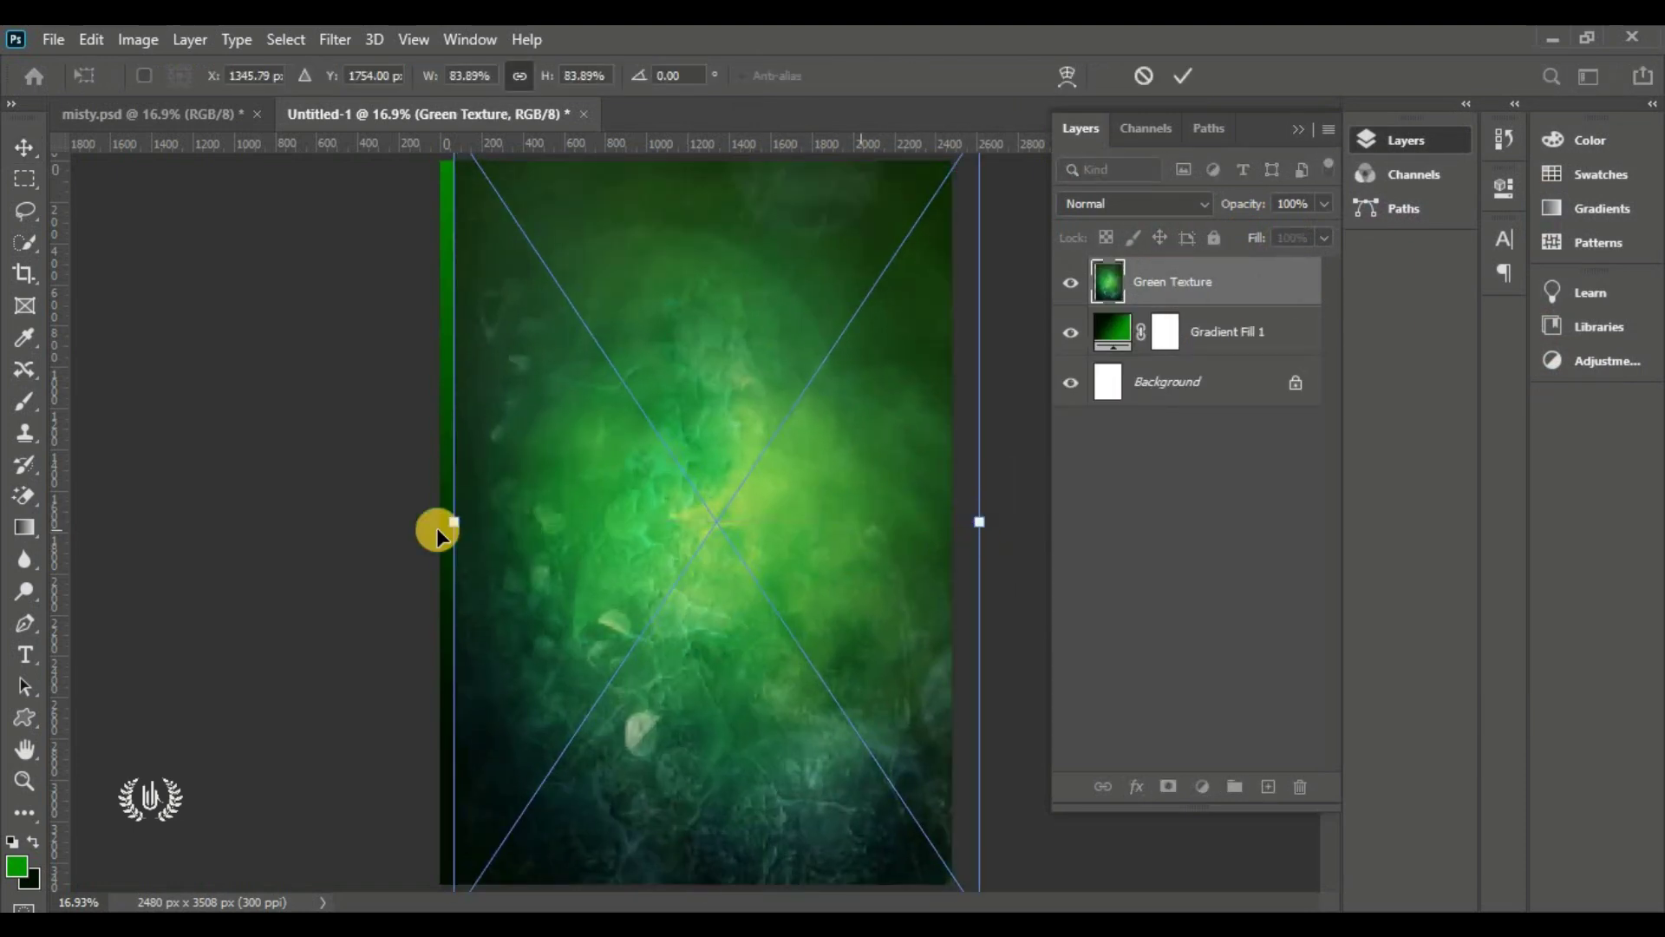
pyautogui.moveTo(435, 528)
pyautogui.mouseDown()
pyautogui.moveTo(450, 521)
pyautogui.moveTo(425, 521)
pyautogui.mouseUp()
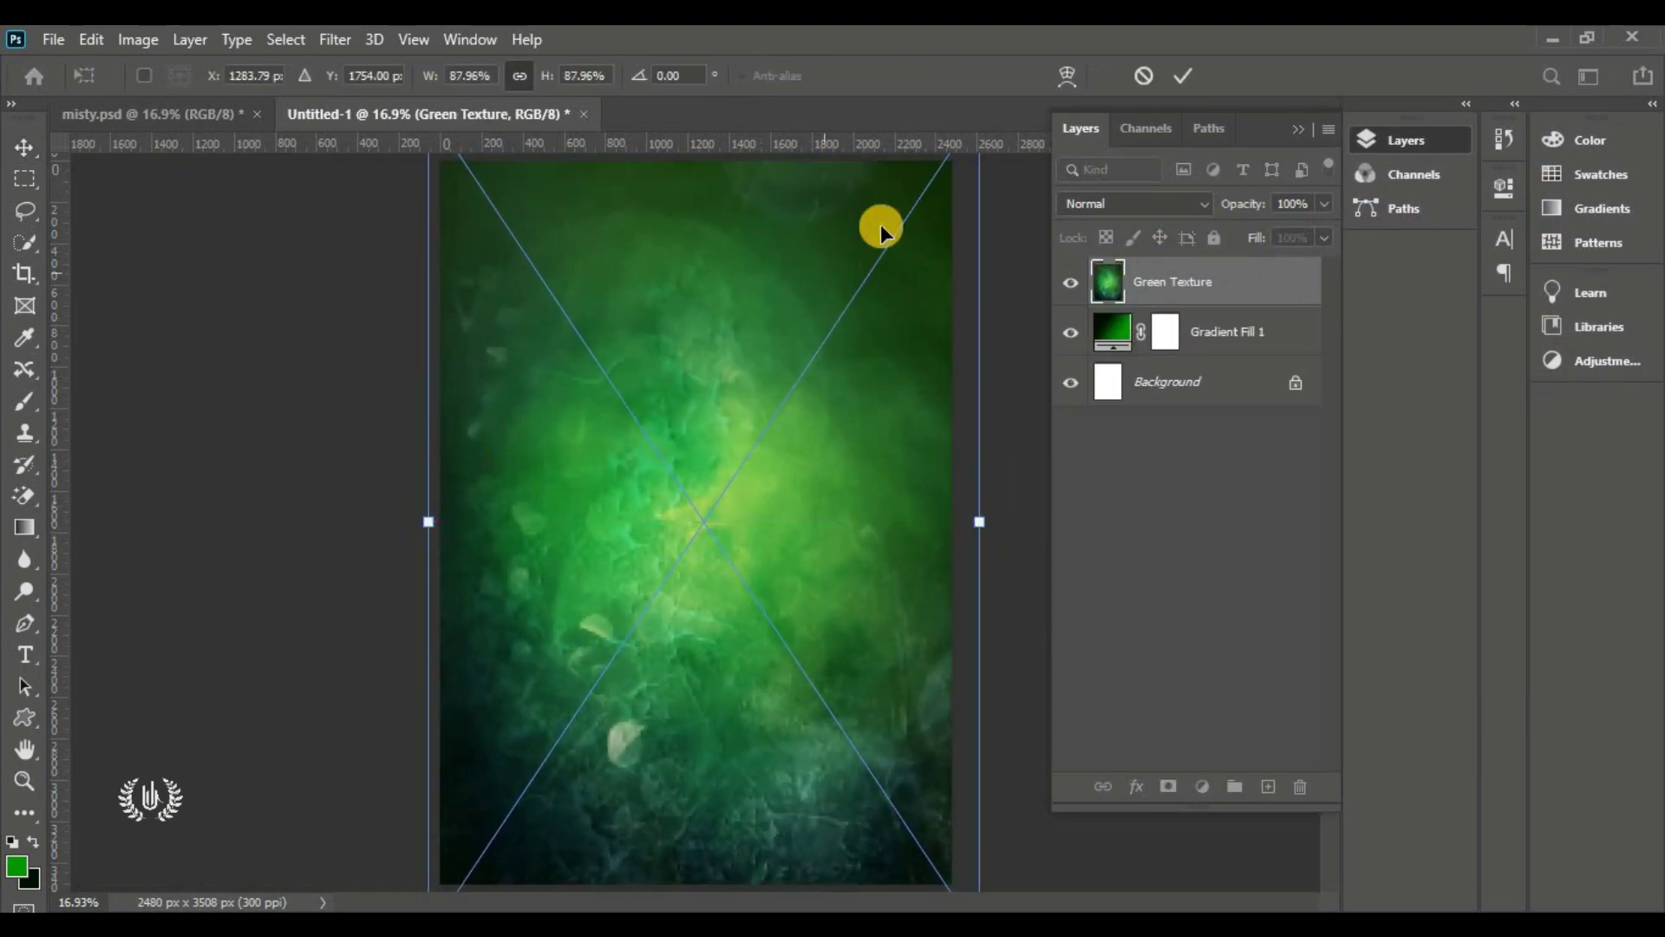
pyautogui.click(1183, 76)
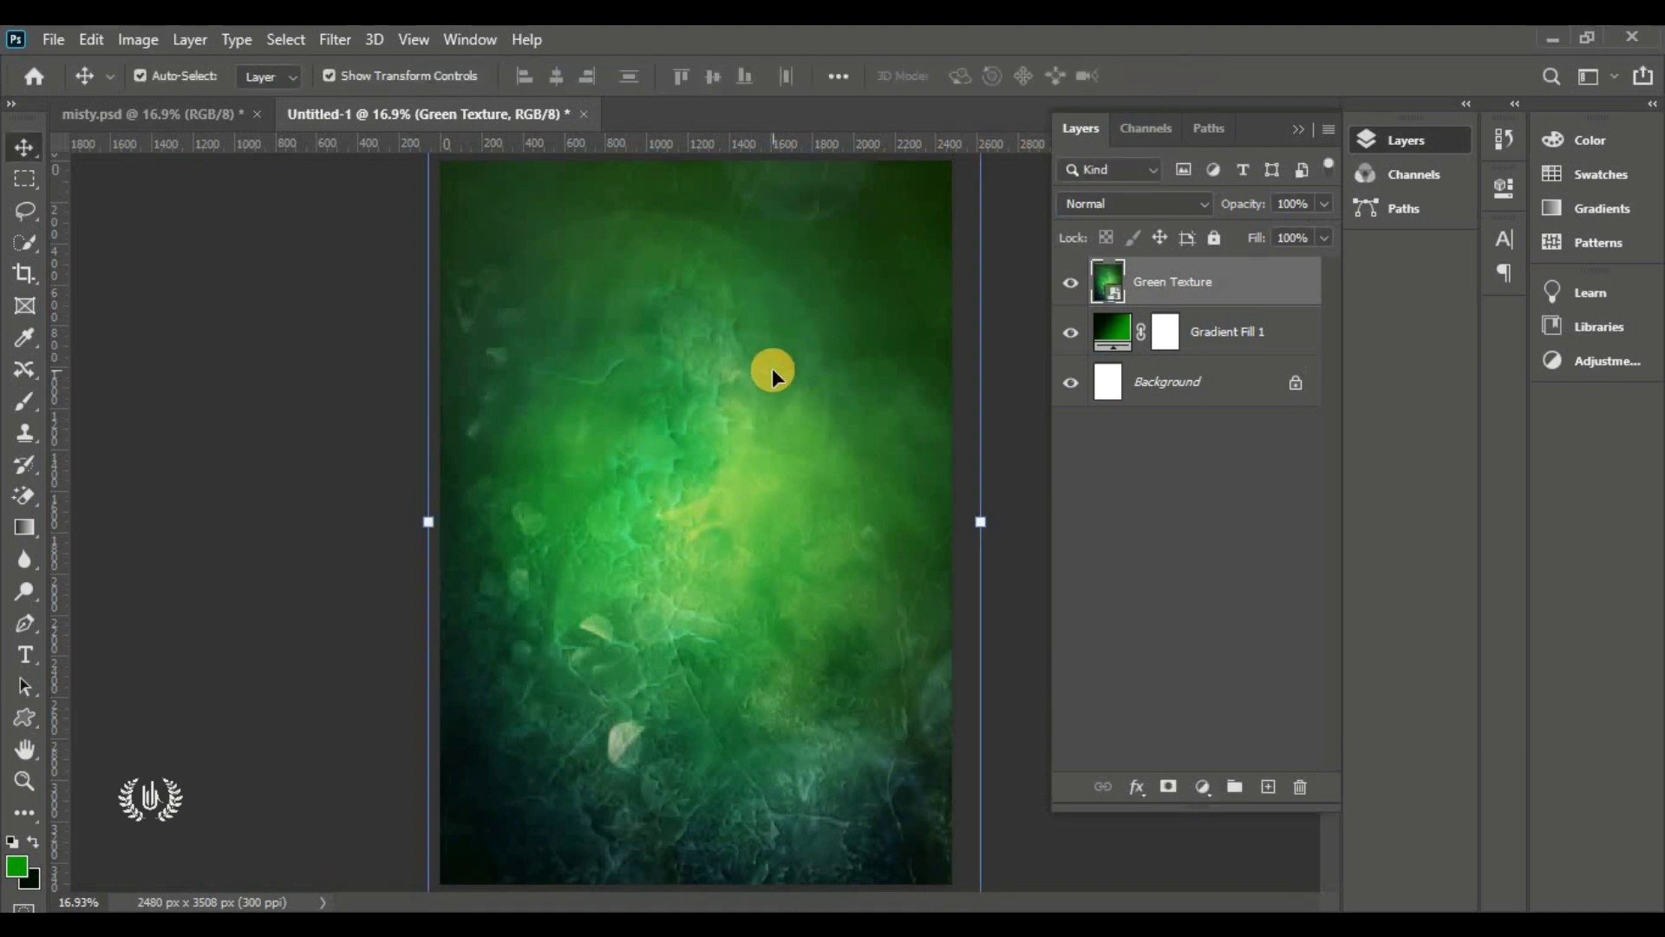
# Set the Green Texture layer to Overlay and toggle its visibility to compare
pyautogui.click(1146, 202)
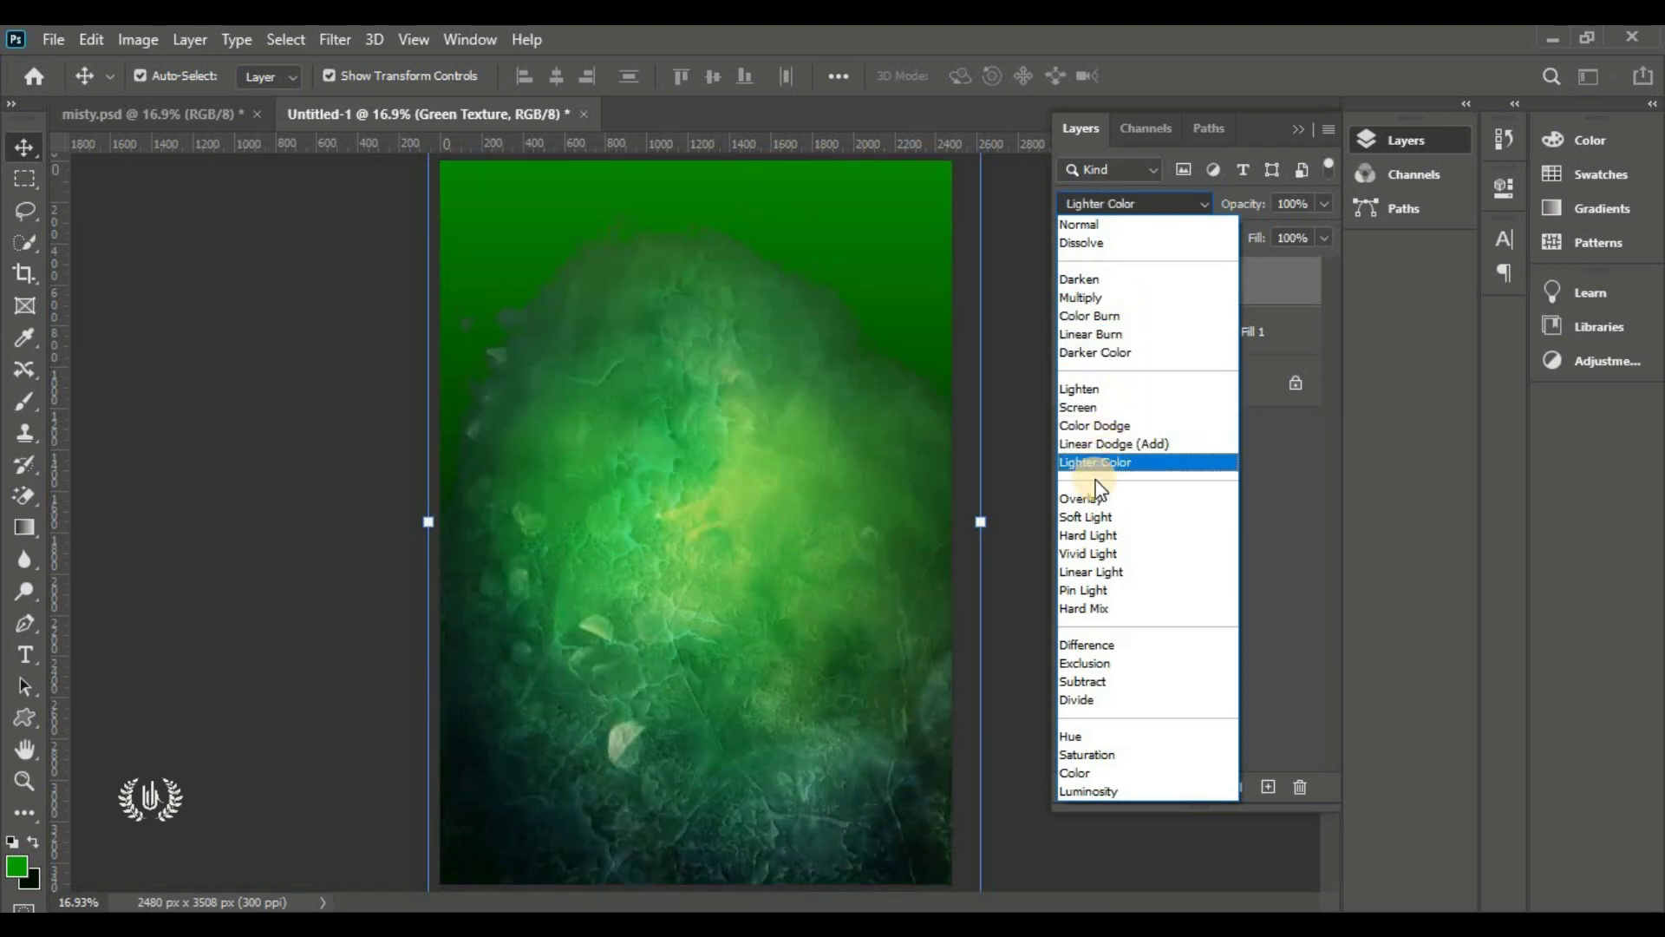
pyautogui.click(1147, 499)
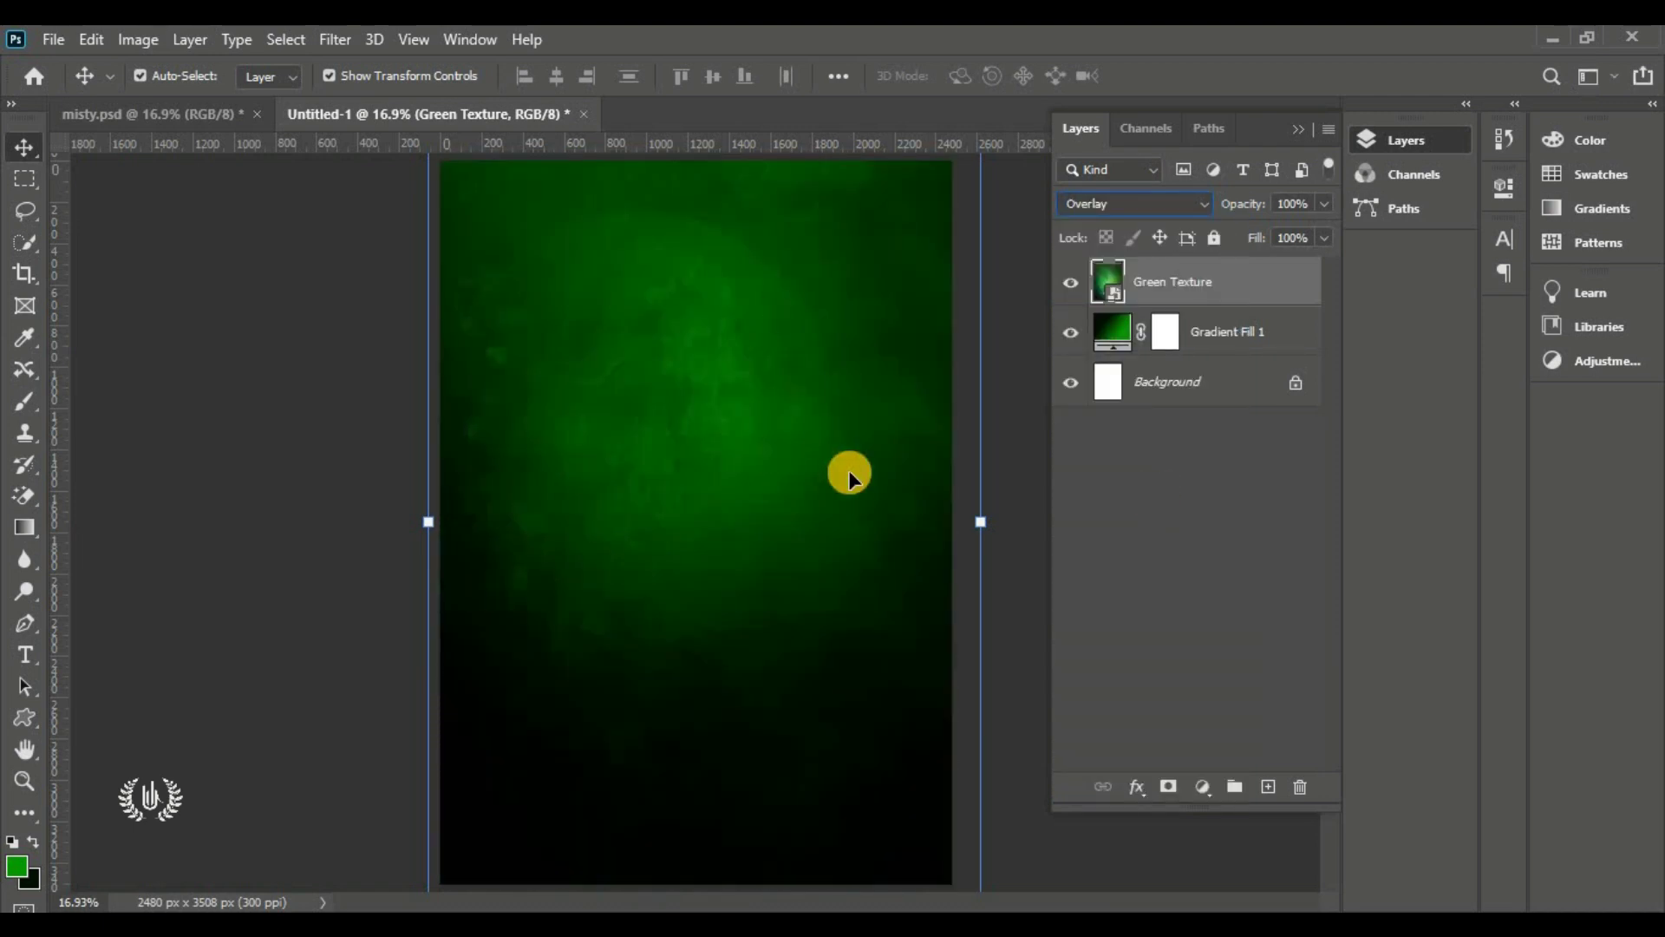
pyautogui.click(363, 493)
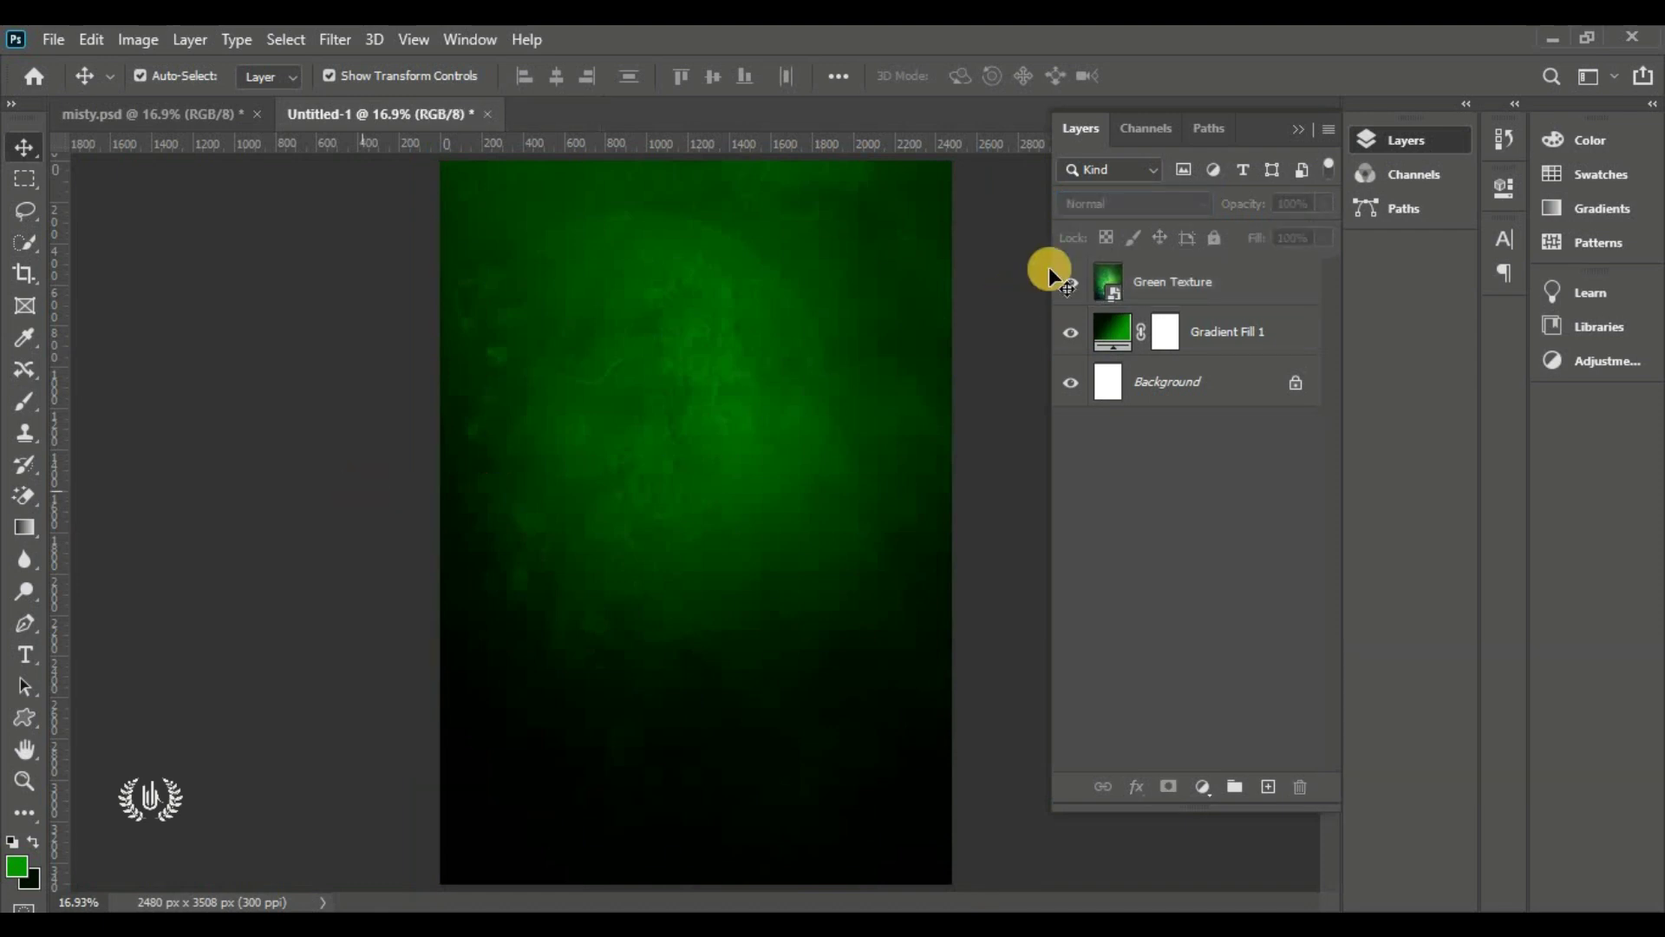
pyautogui.click(1074, 283)
pyautogui.click(1073, 283)
pyautogui.click(52, 39)
pyautogui.click(52, 42)
# Place the Palace image at the page top, scaled to about 106%, blended in Overlay
pyautogui.click(52, 39)
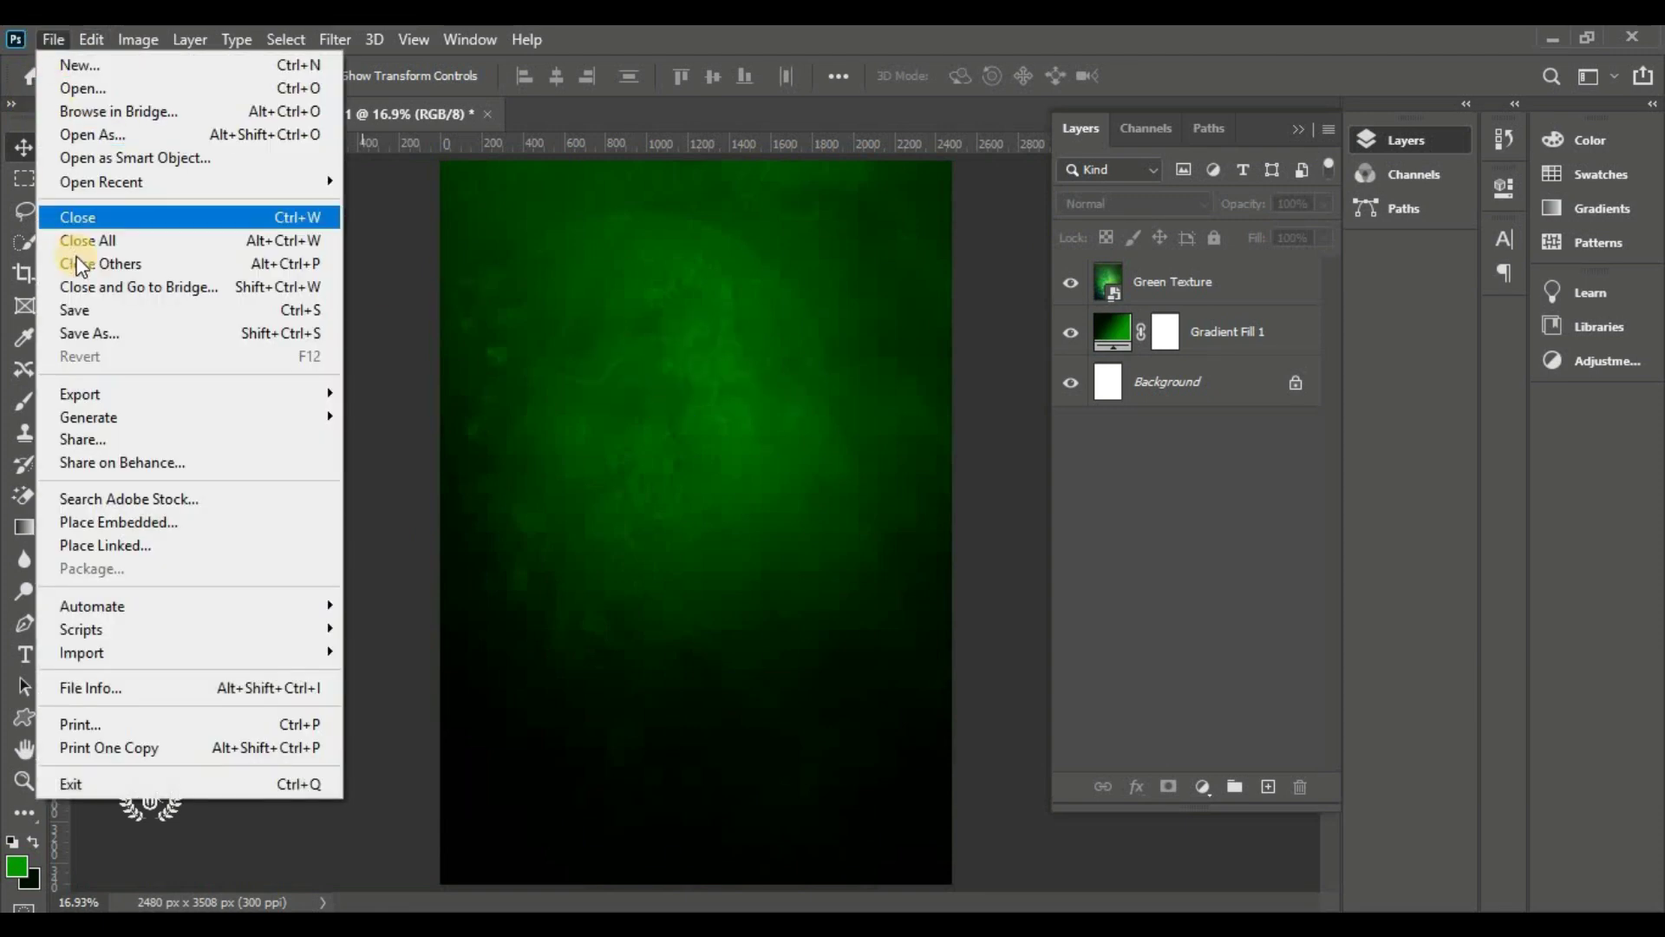
pyautogui.click(253, 522)
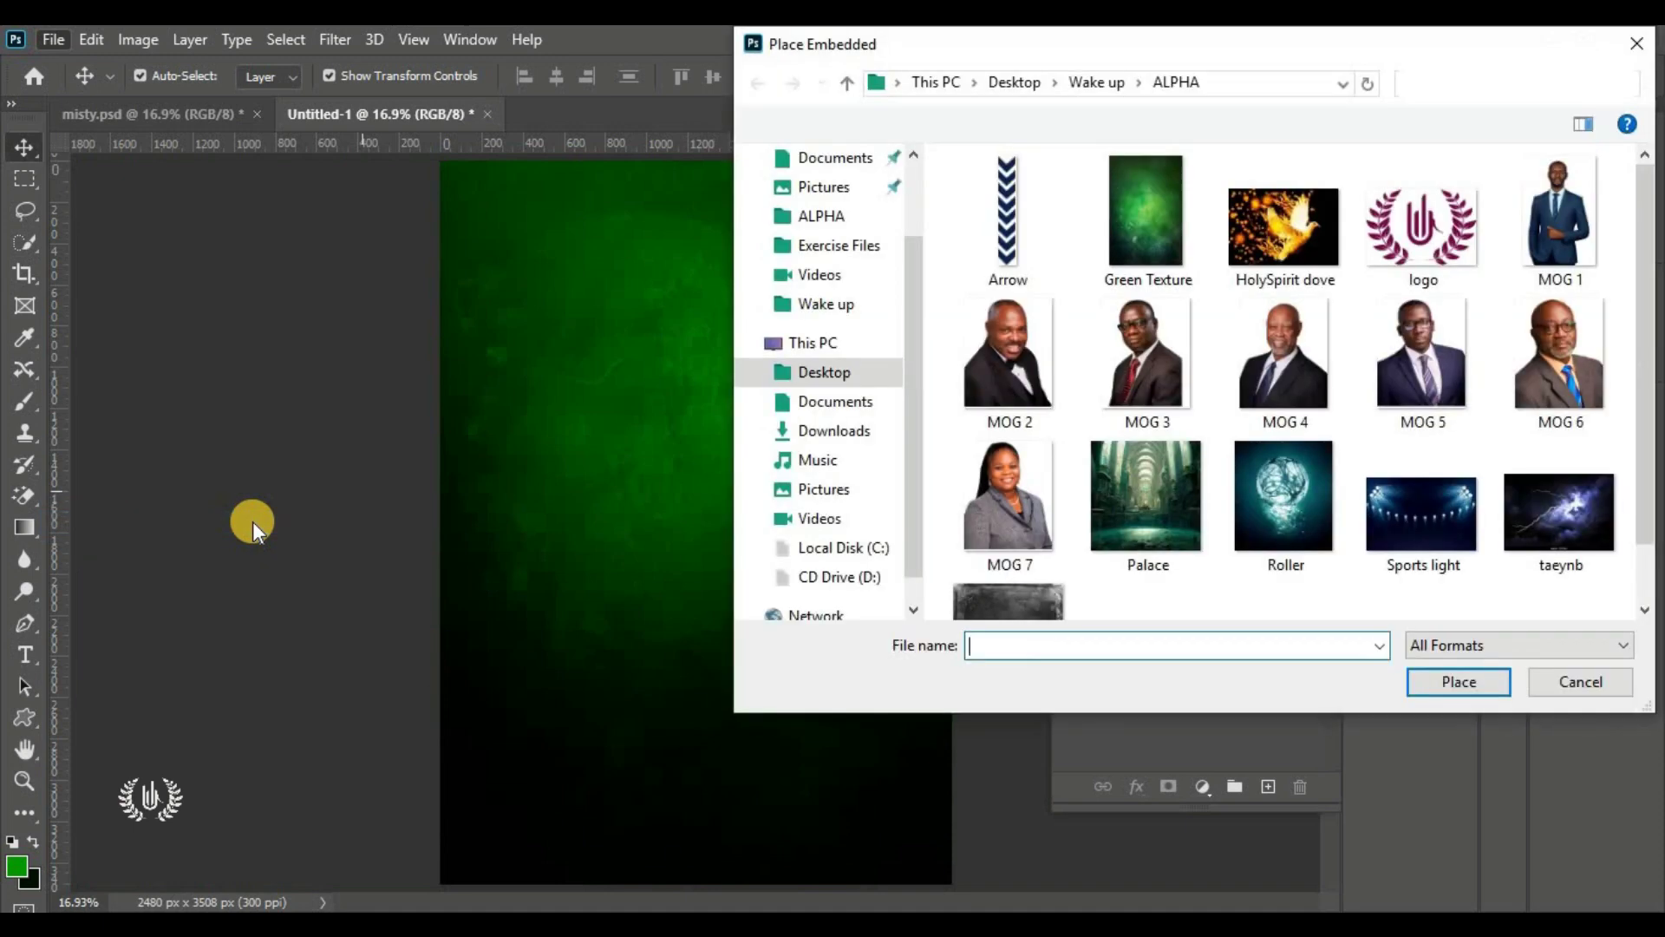
pyautogui.click(1144, 503)
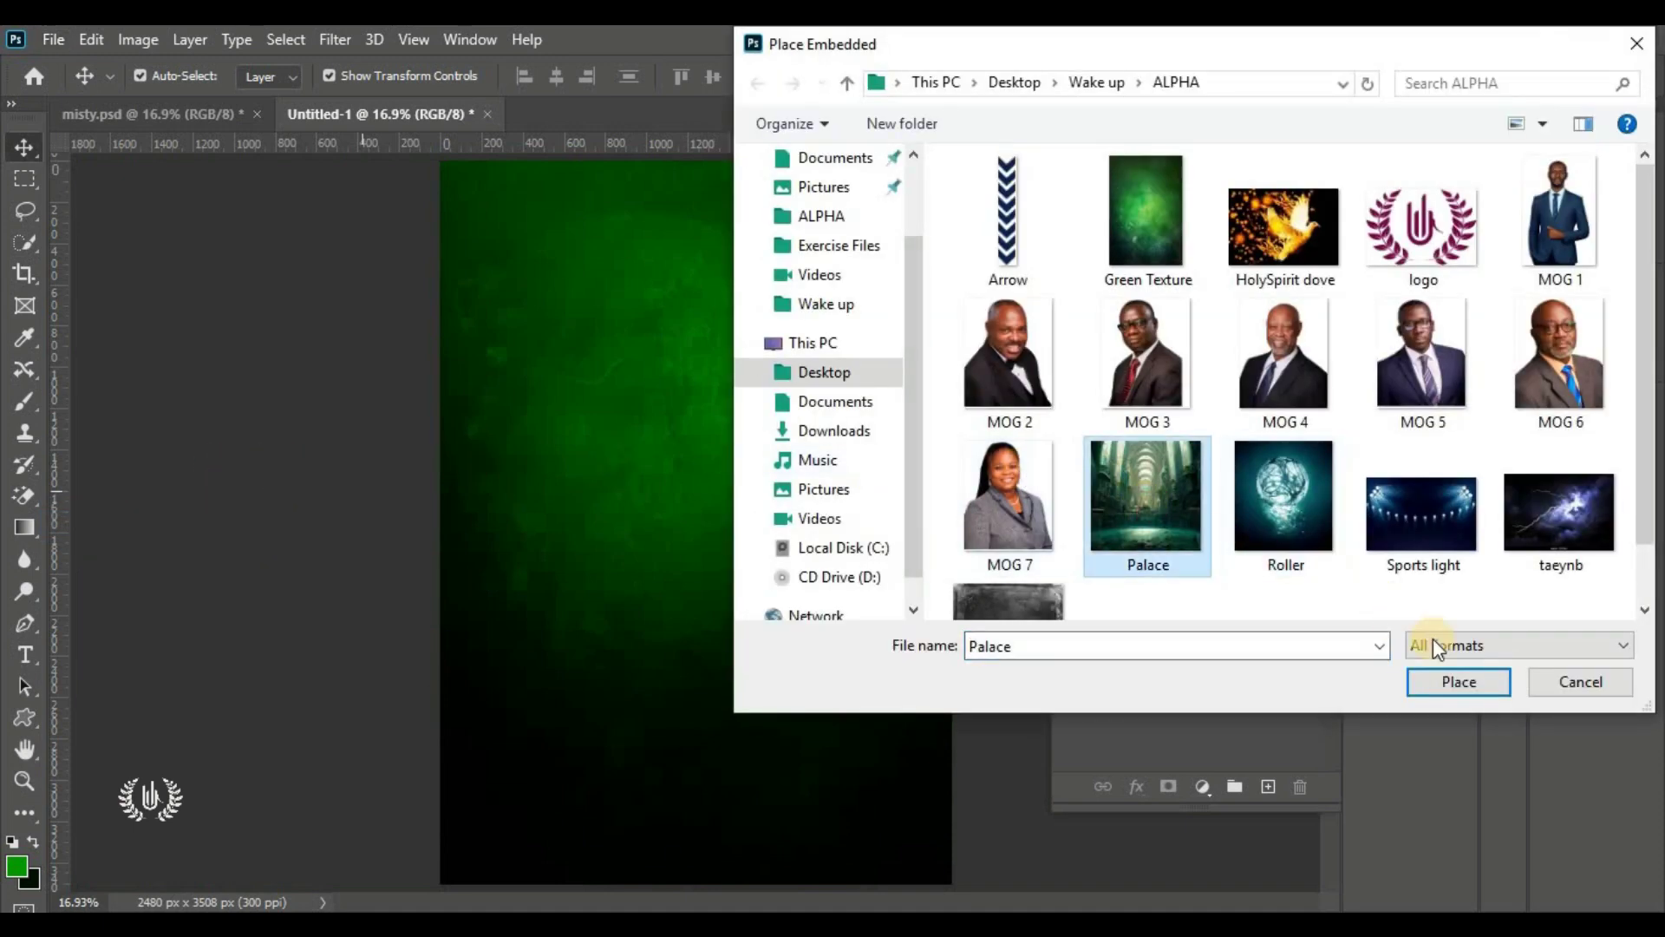
pyautogui.click(1457, 680)
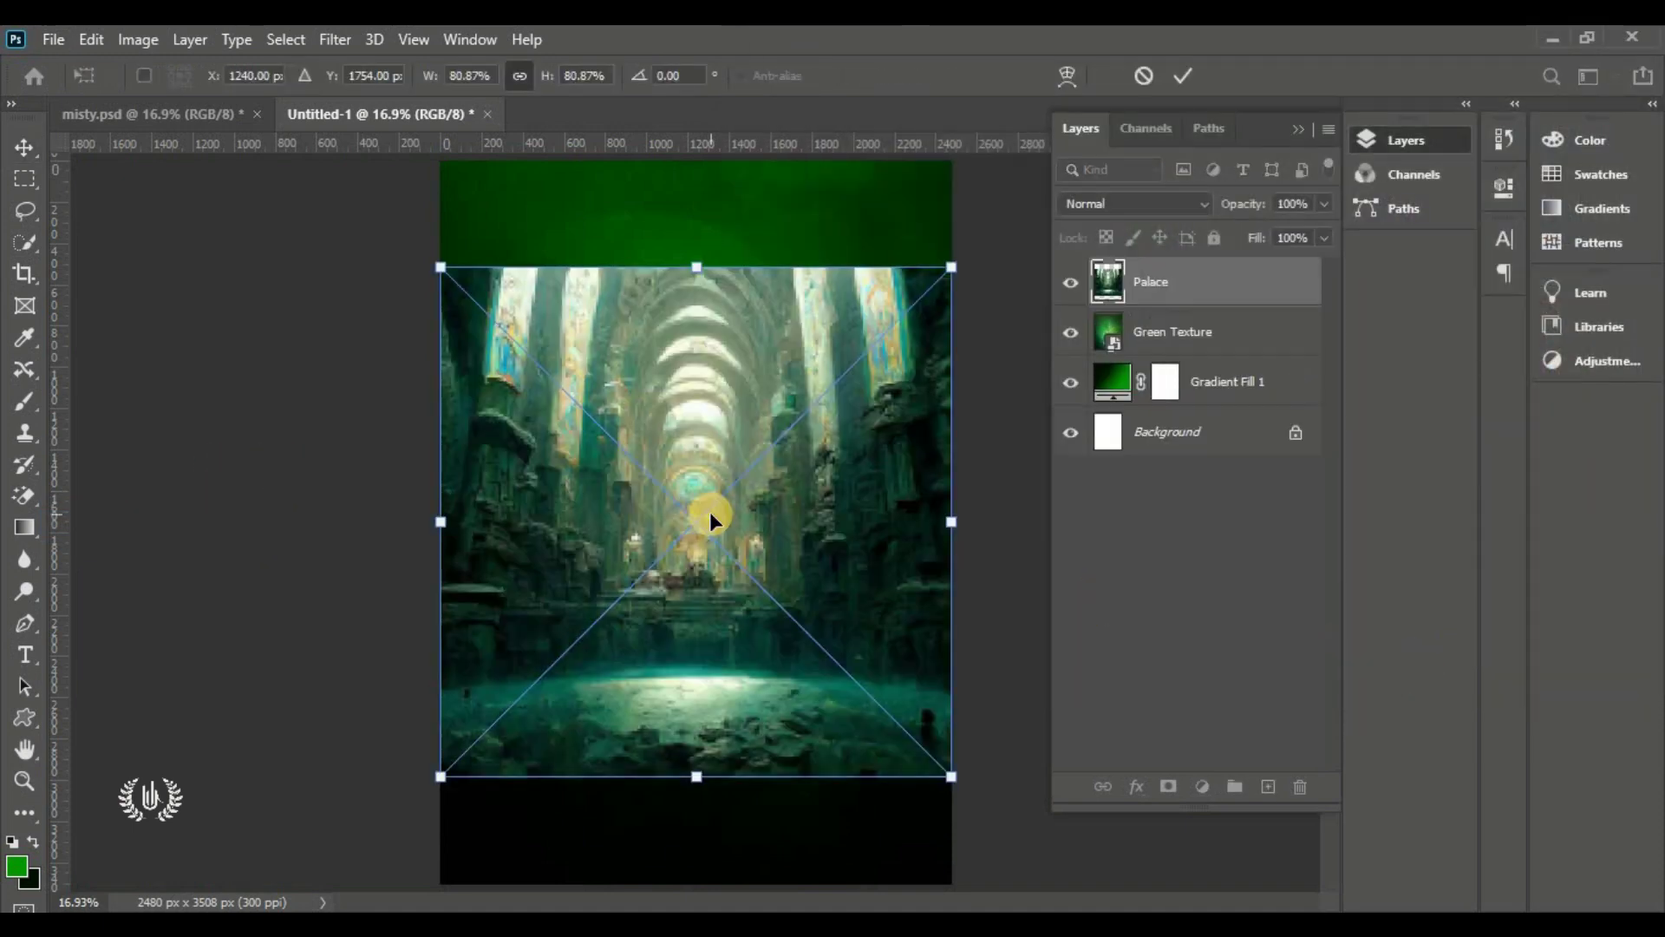
pyautogui.moveTo(699, 685); pyautogui.dragTo(699, 579)
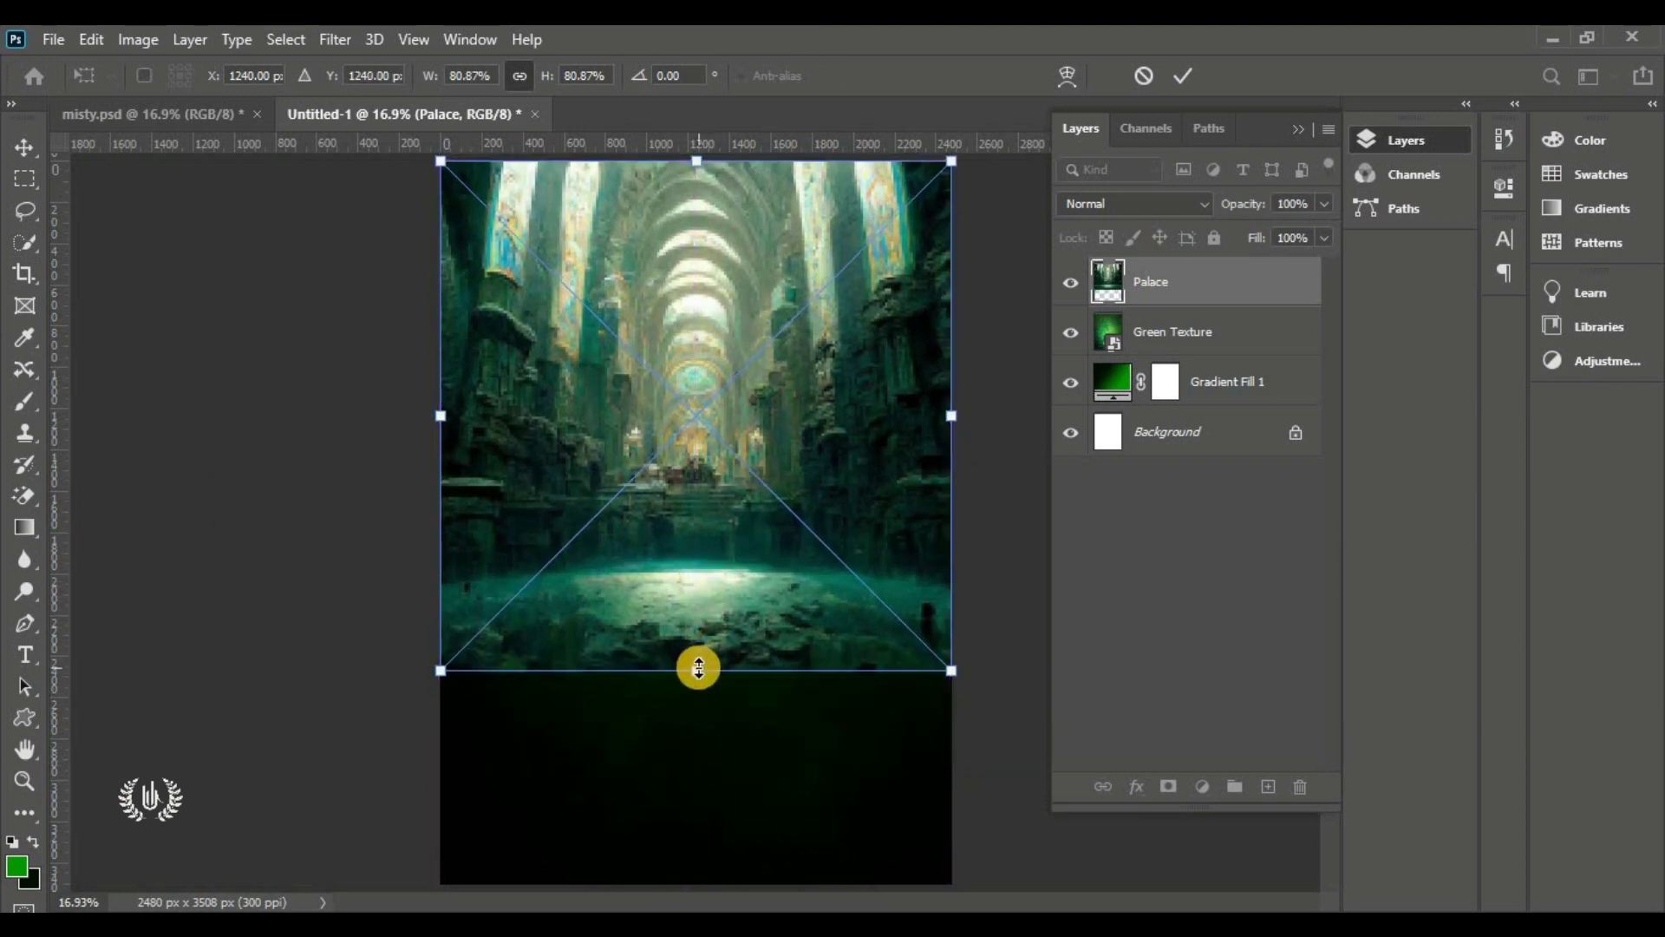
pyautogui.scroll(-2, 657, 628)
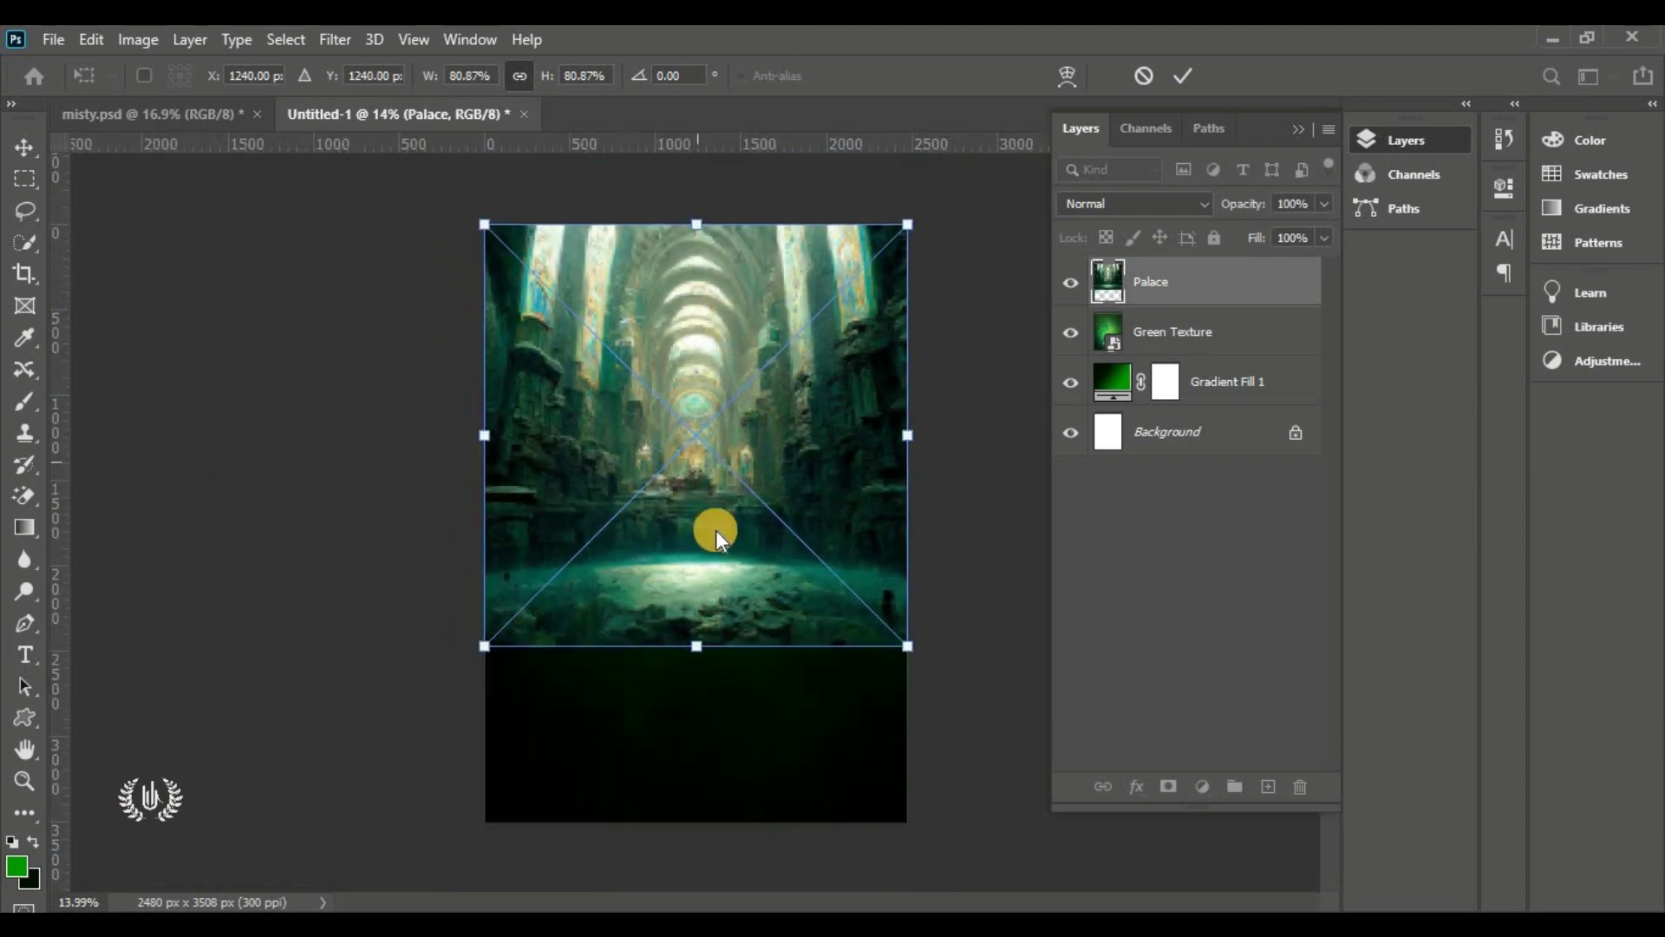
pyautogui.moveTo(695, 646); pyautogui.dragTo(695, 775)
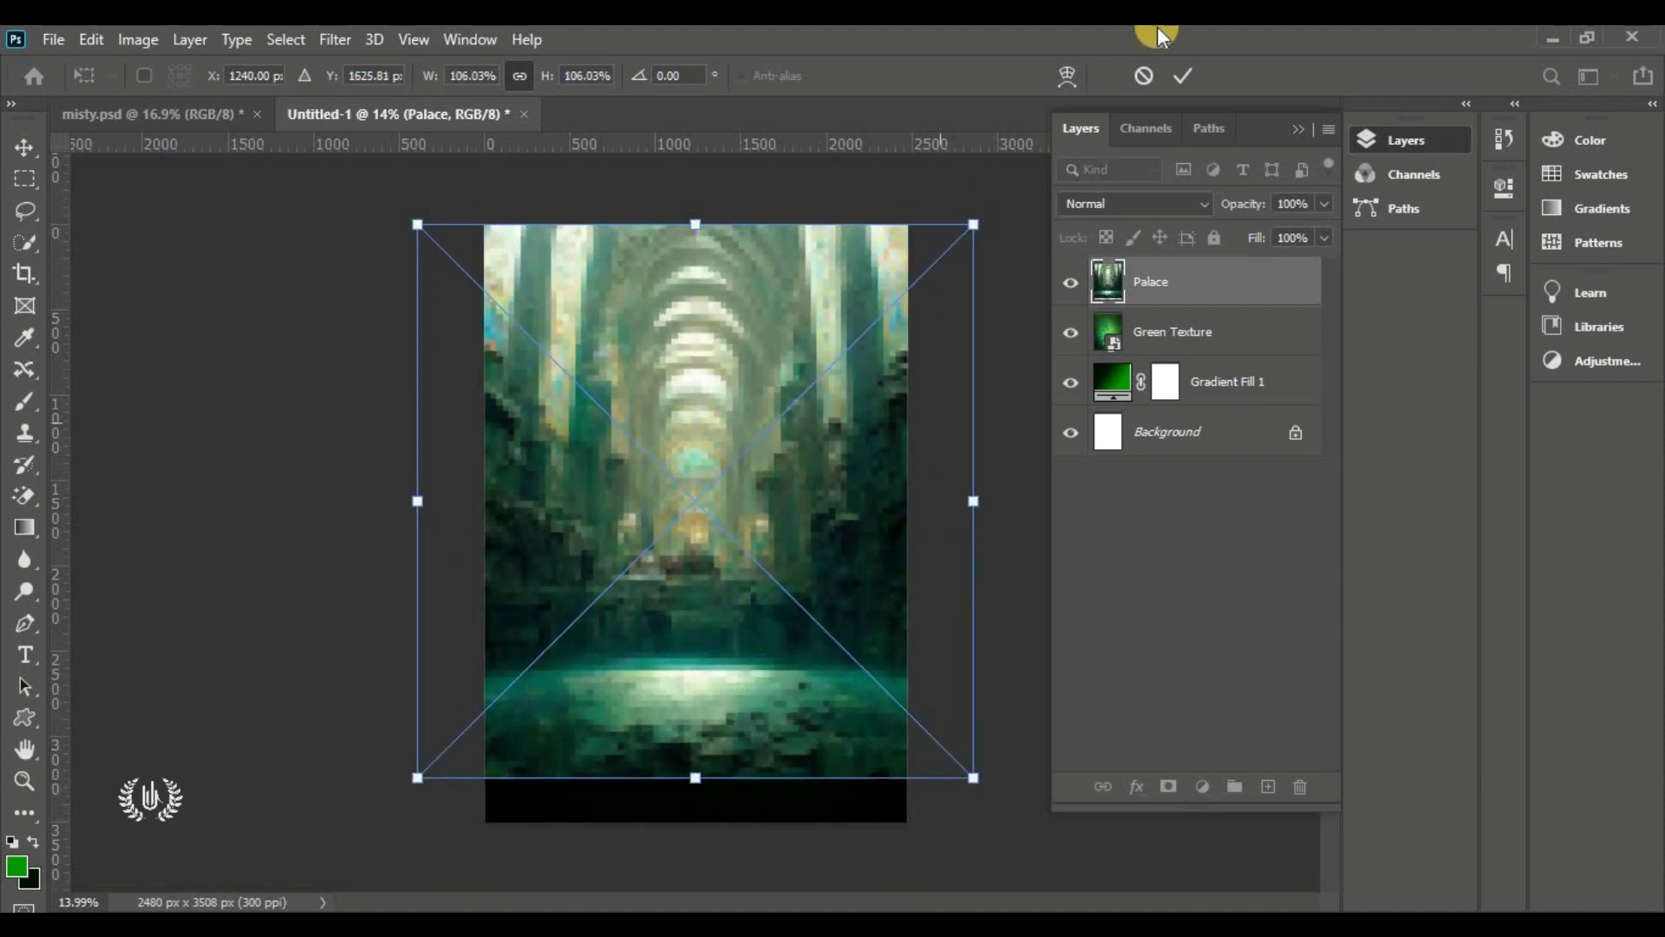
pyautogui.press('Return')
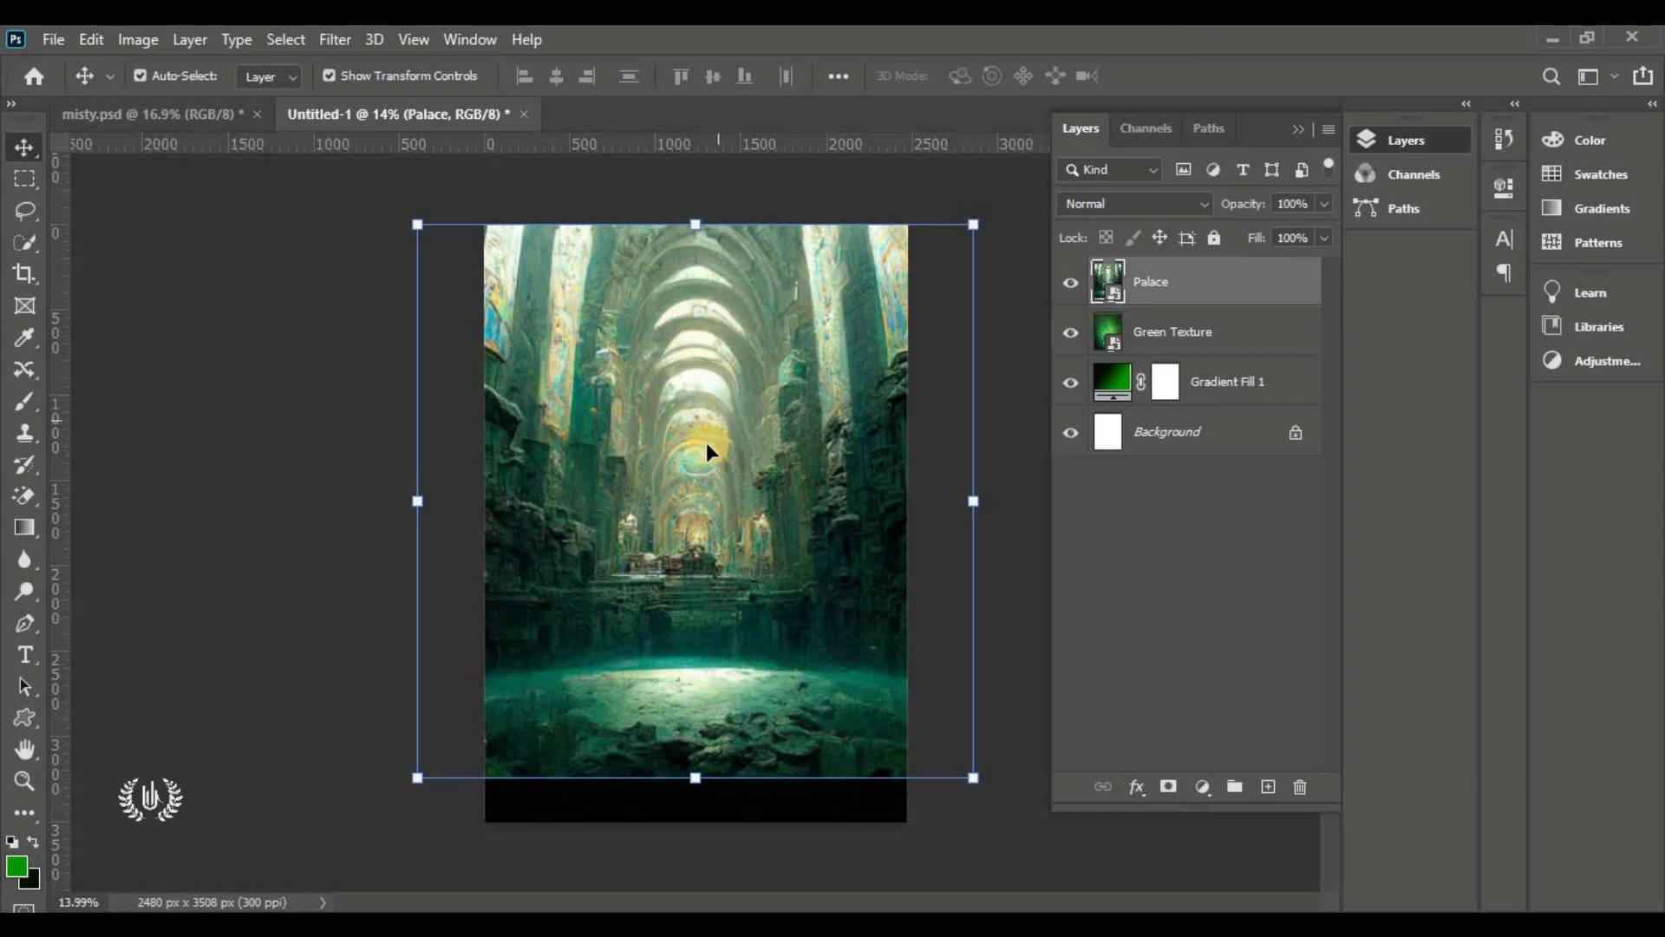
pyautogui.moveTo(694, 522); pyautogui.dragTo(694, 499)
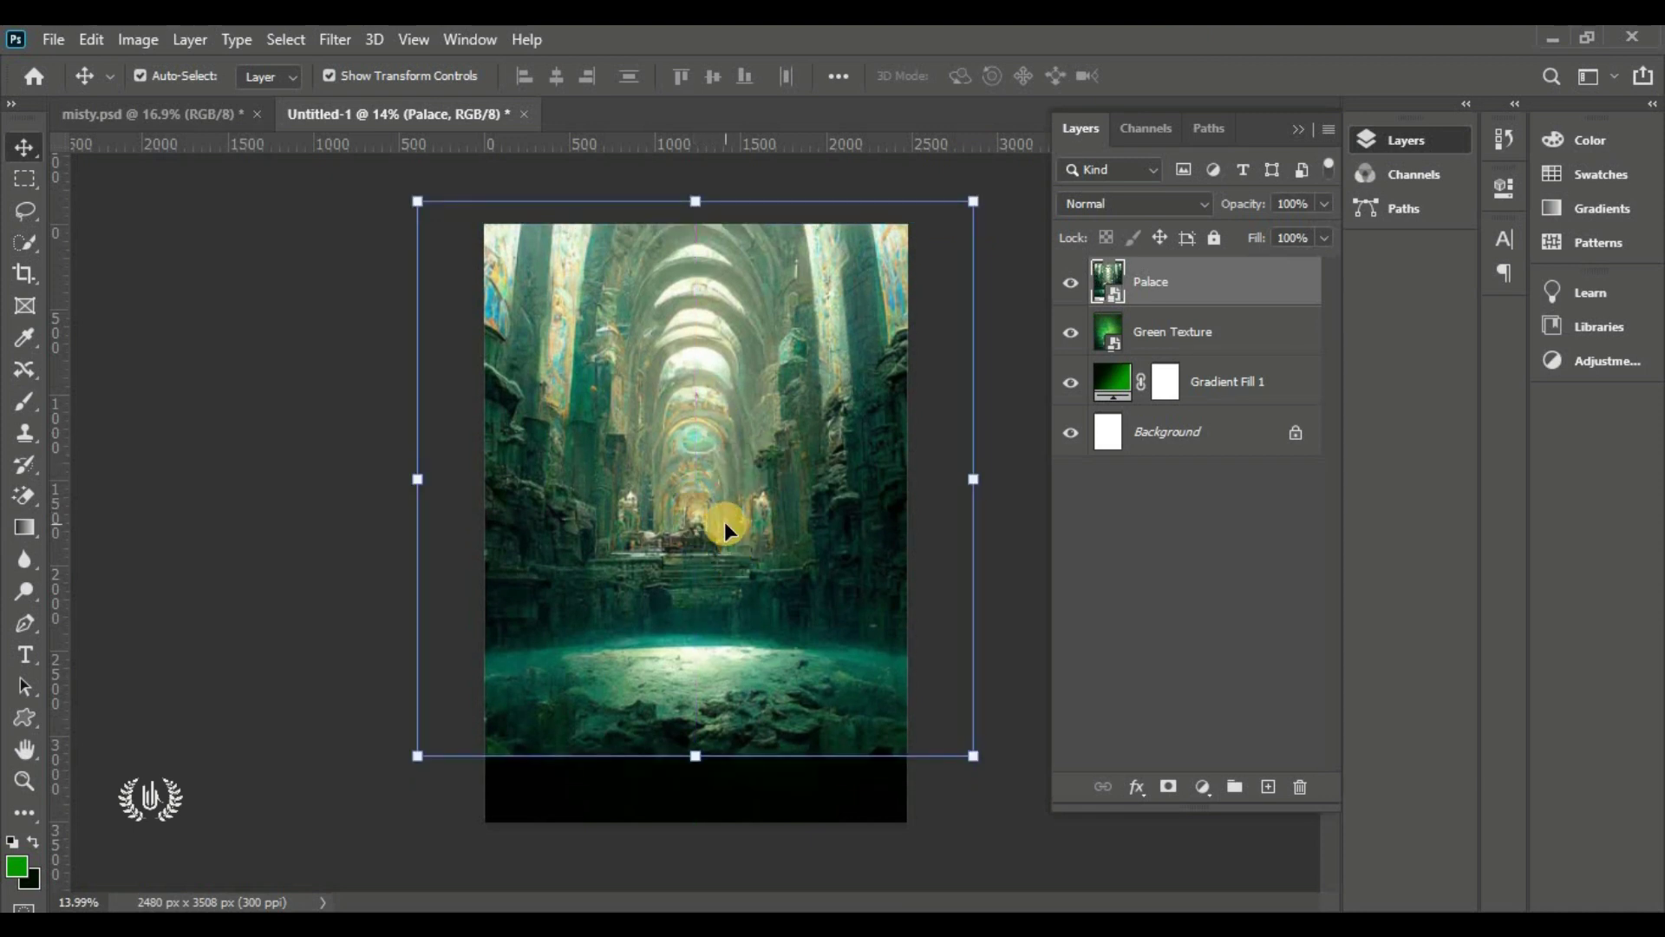
pyautogui.click(1161, 203)
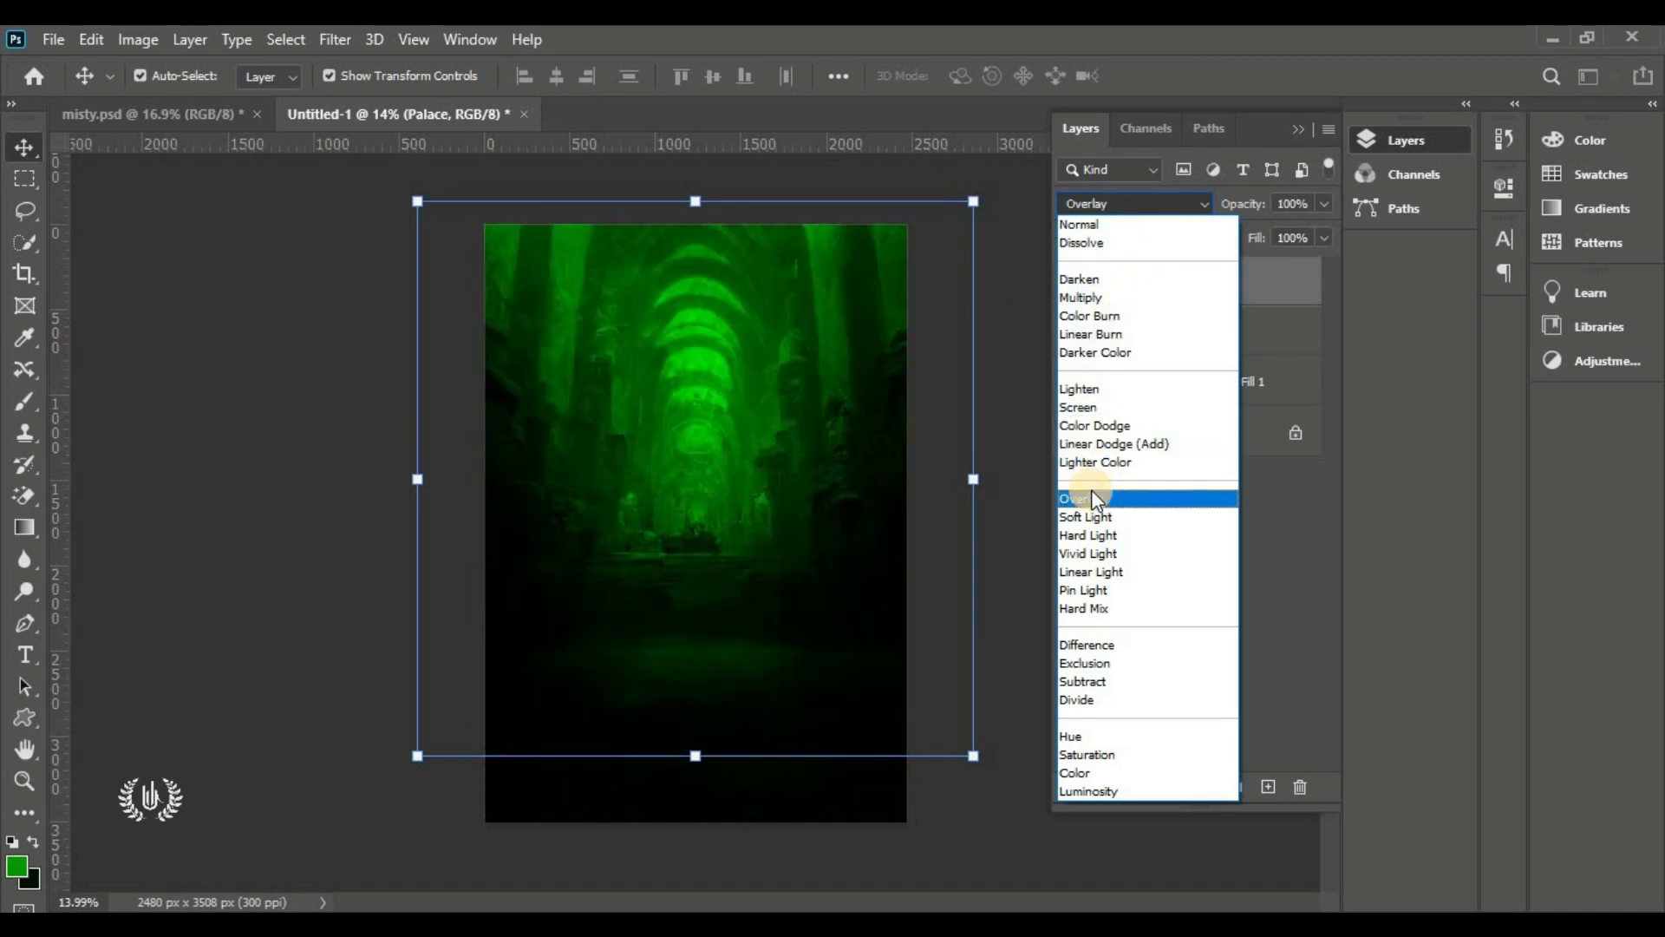
pyautogui.click(1091, 497)
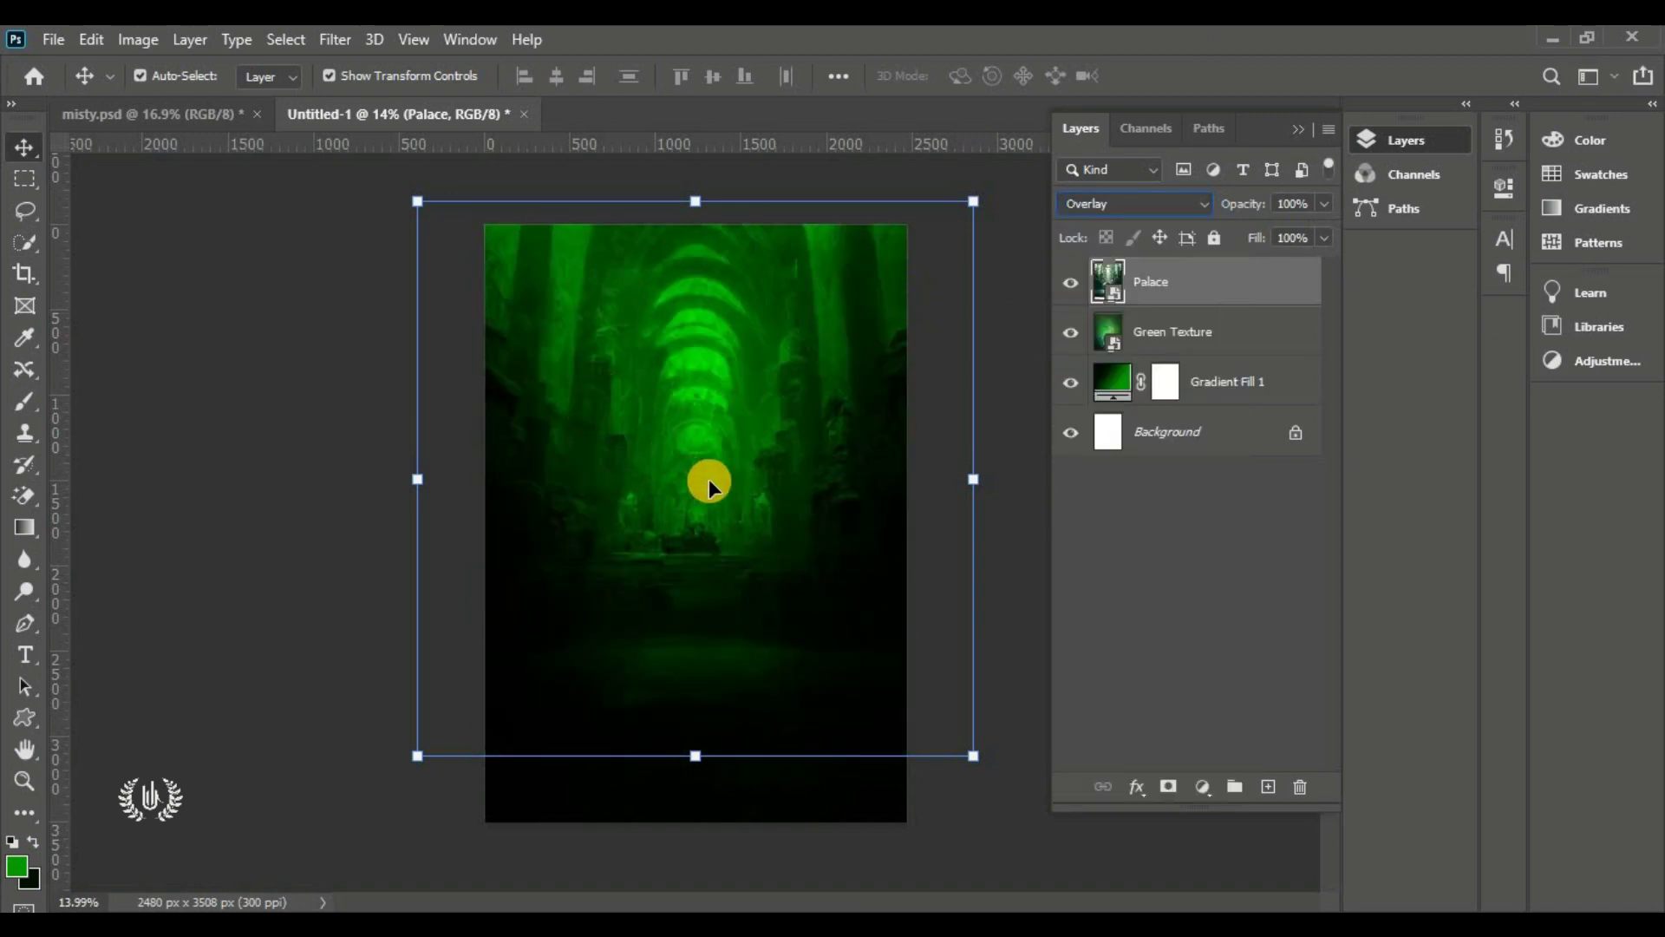
# Apply a 5-pixel Gaussian Blur smart filter to Palace, toggling it to compare
pyautogui.click(335, 39)
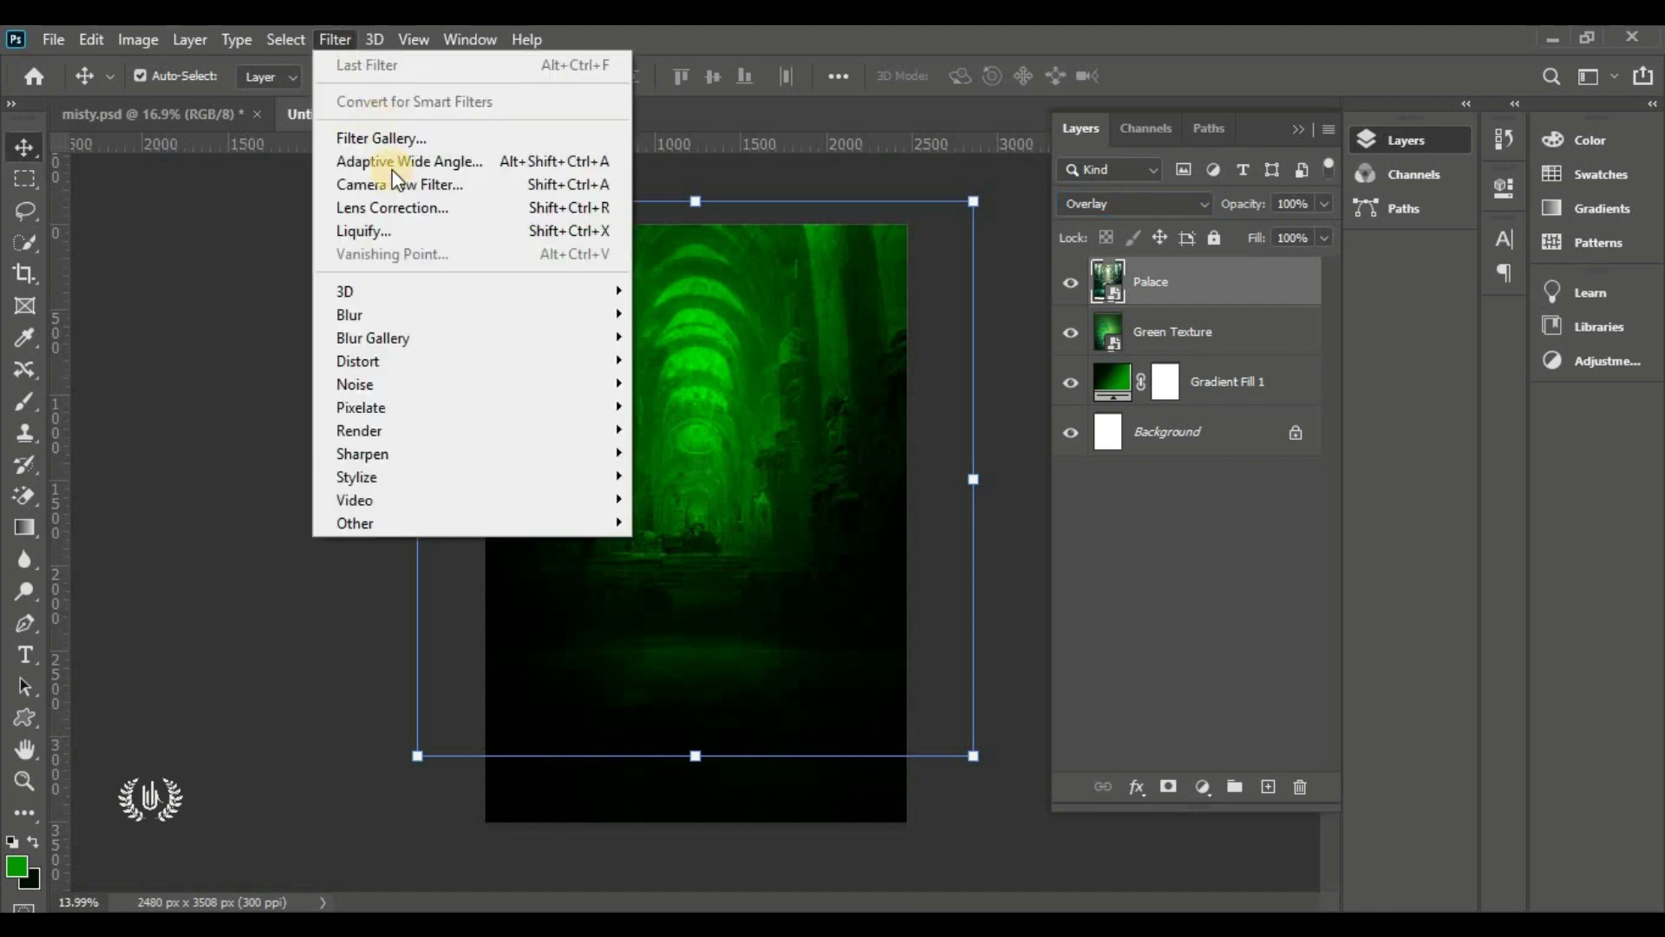
pyautogui.moveTo(433, 316)
pyautogui.click(689, 396)
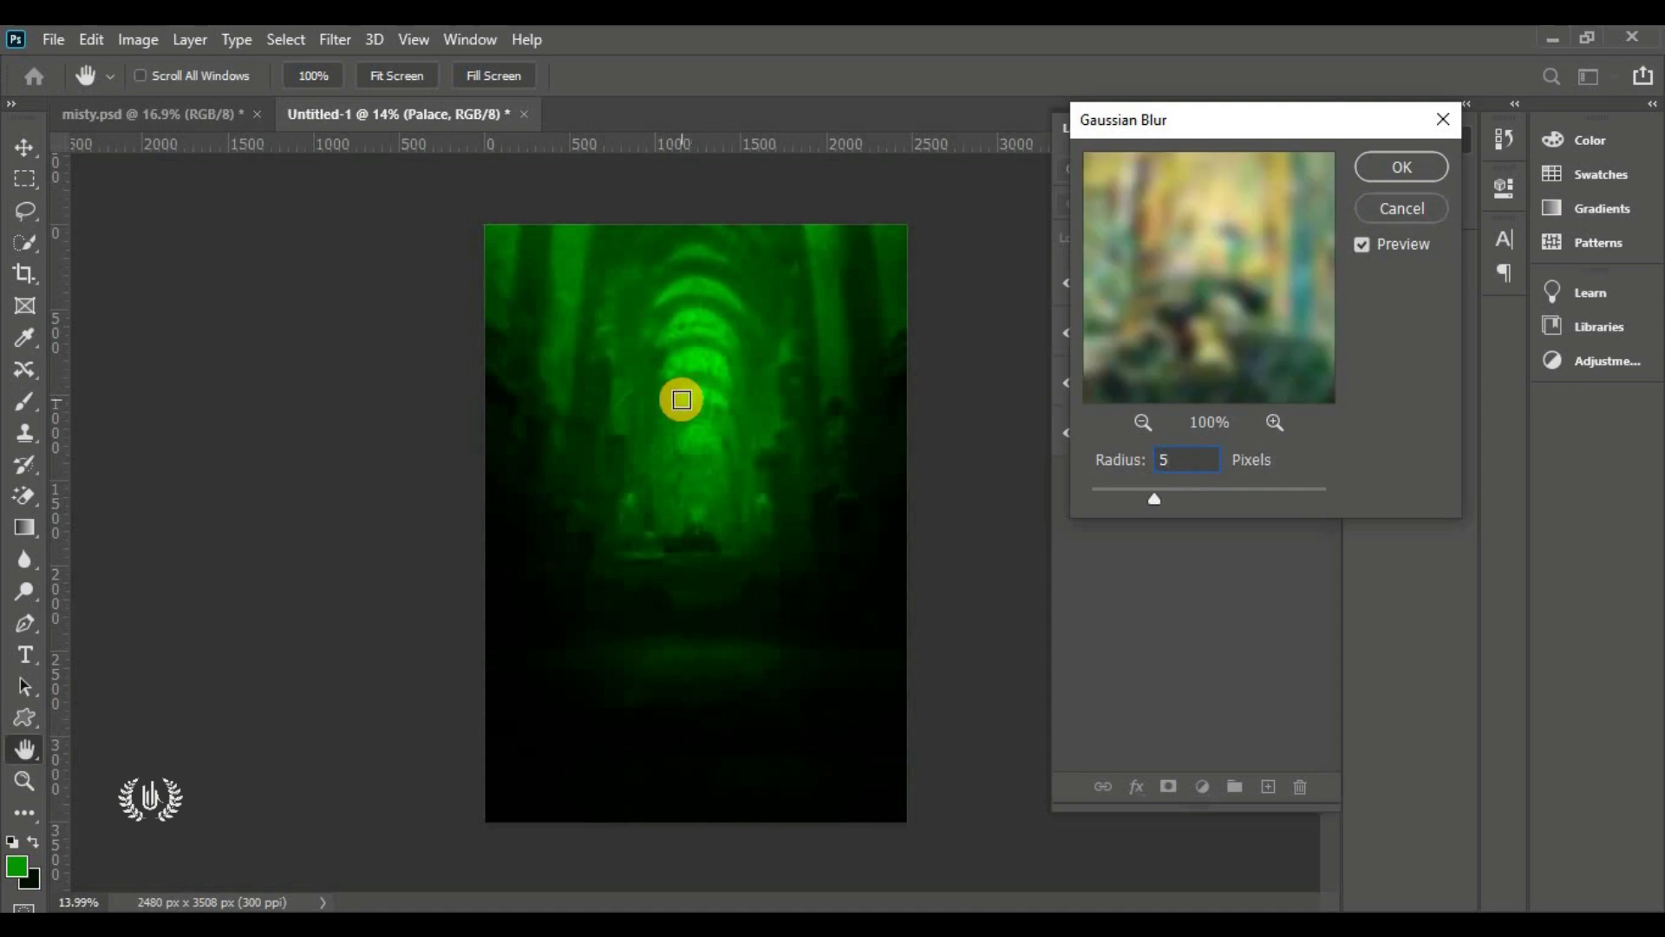
pyautogui.click(1403, 165)
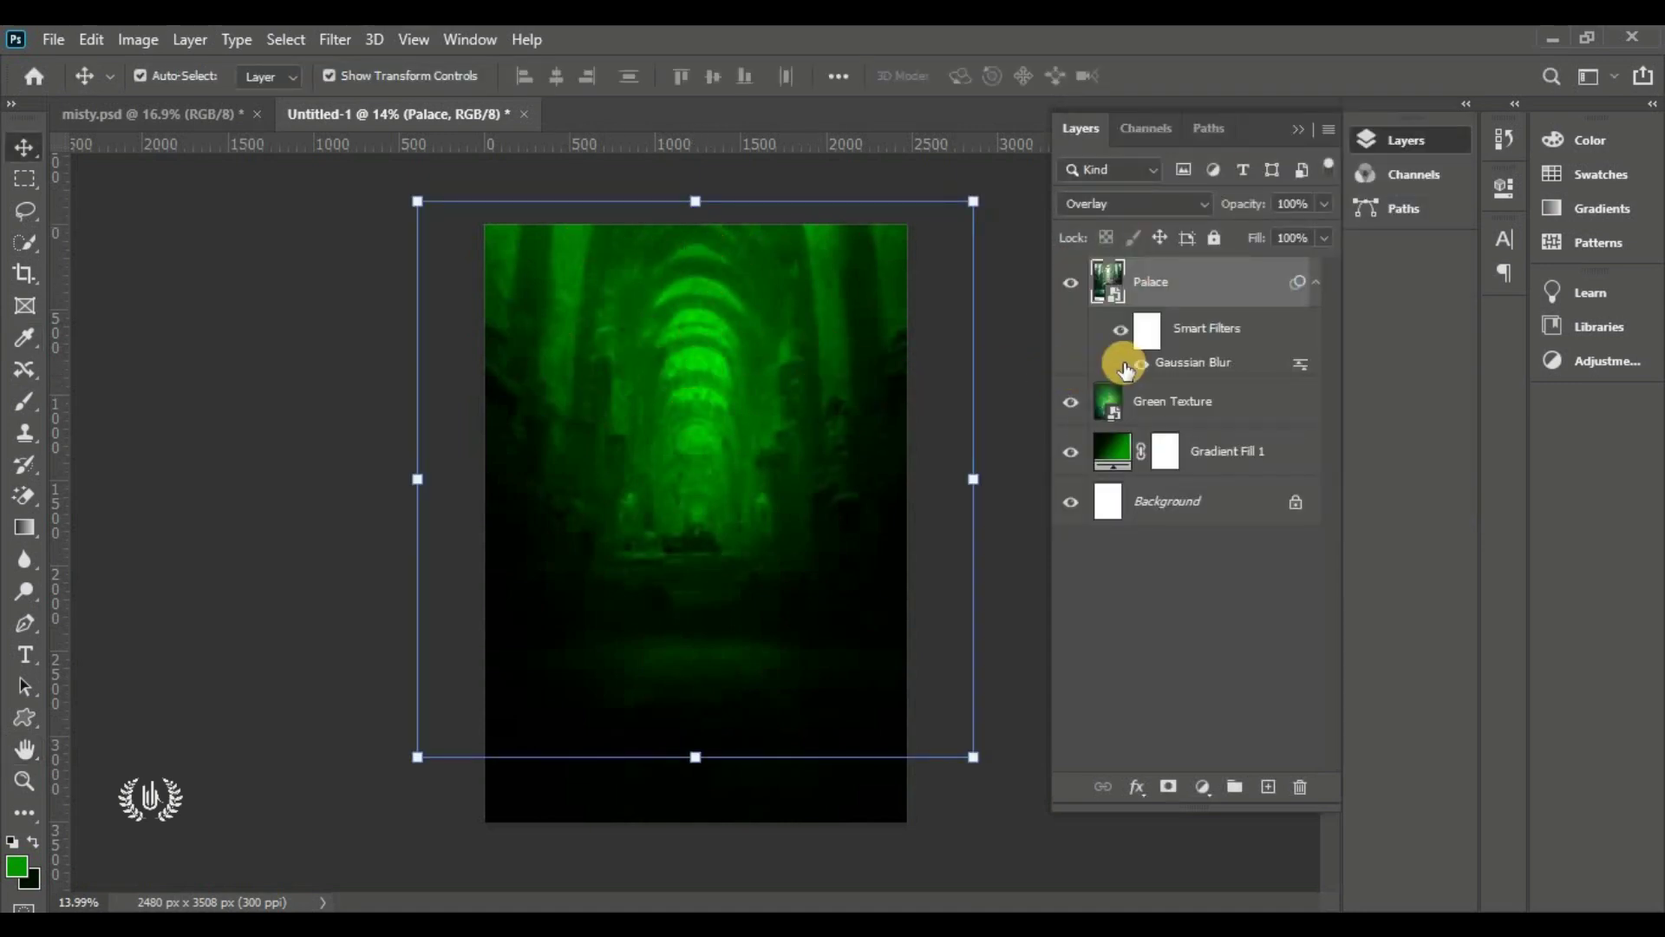
pyautogui.click(1122, 364)
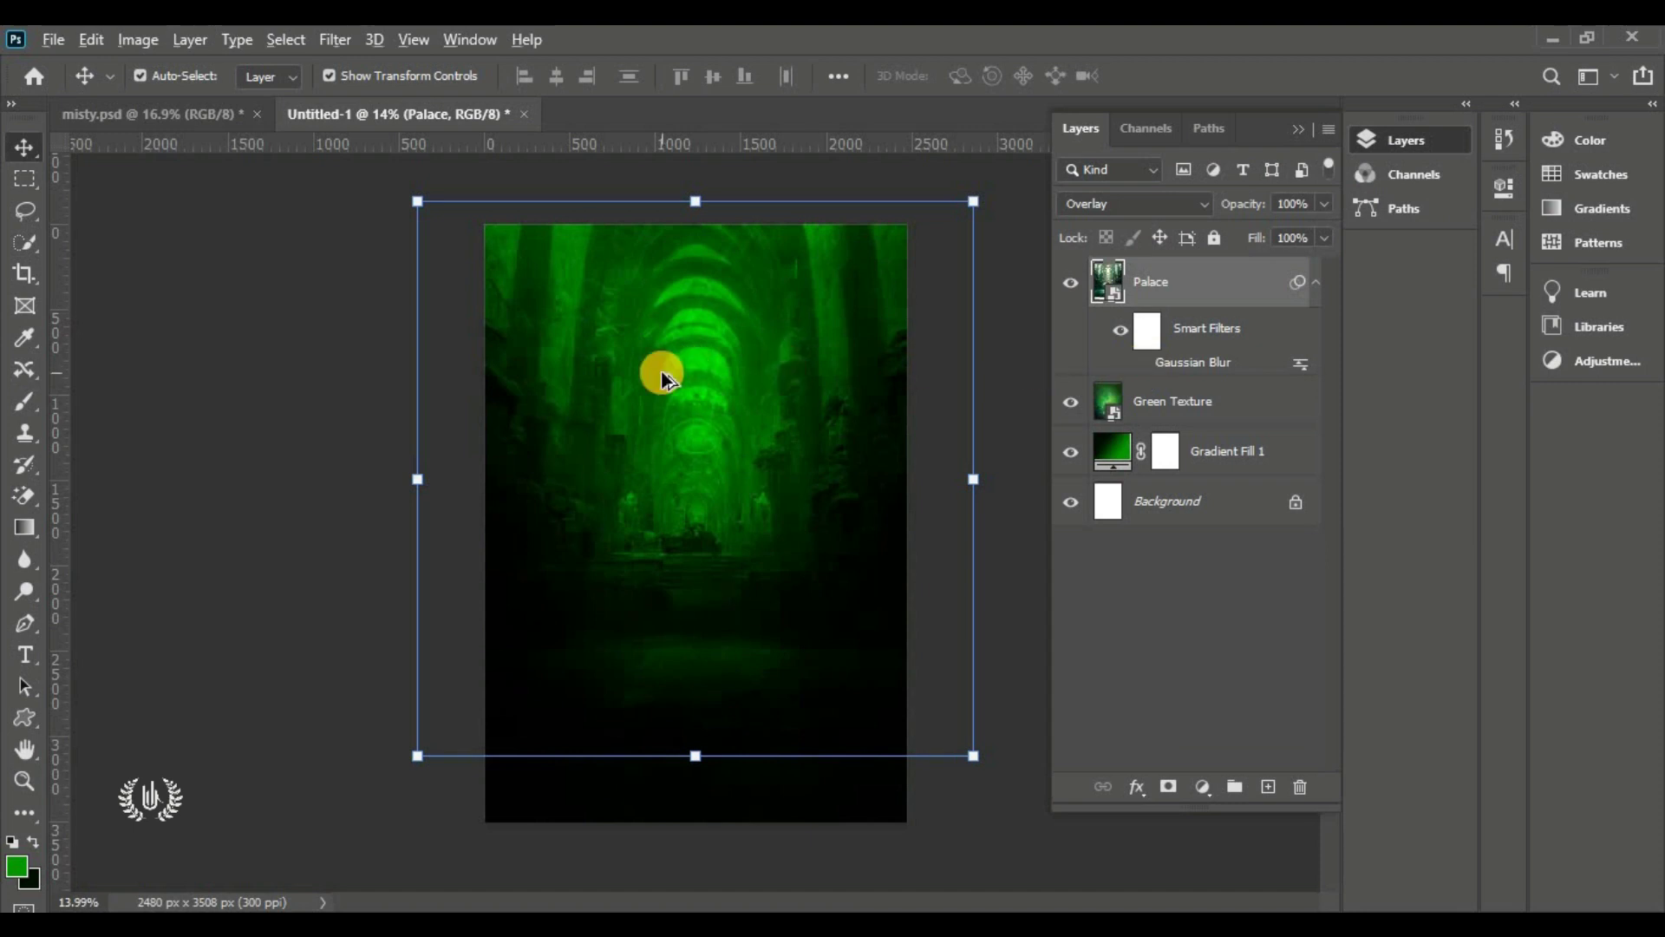
pyautogui.scroll(5, 667, 364)
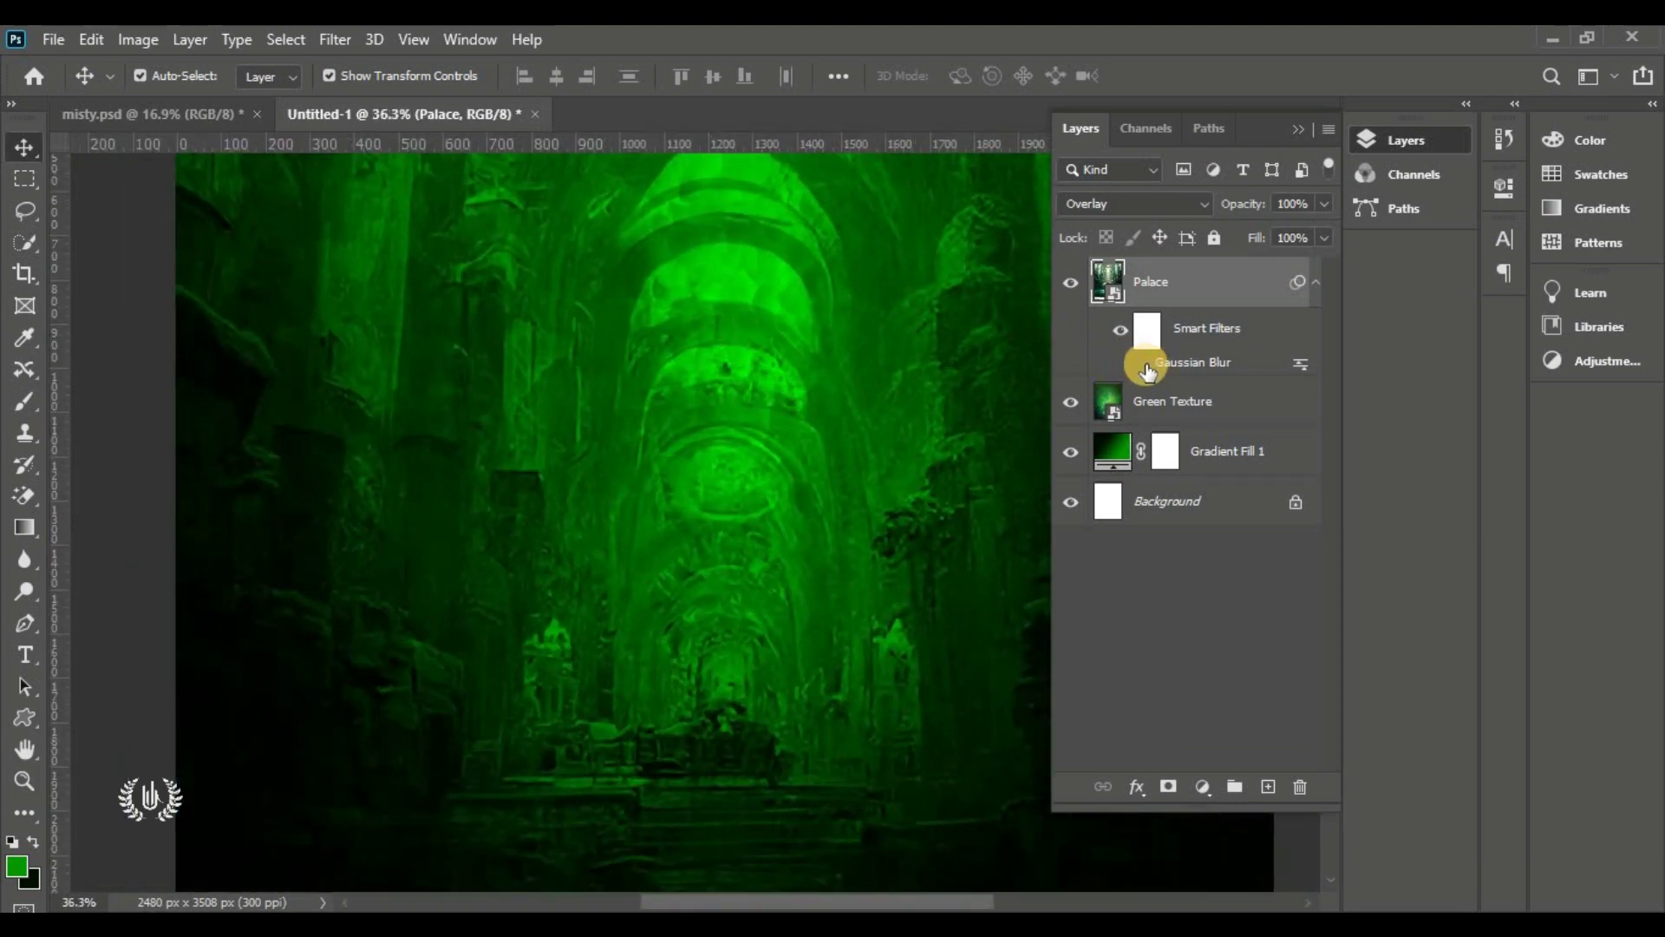
pyautogui.click(1122, 369)
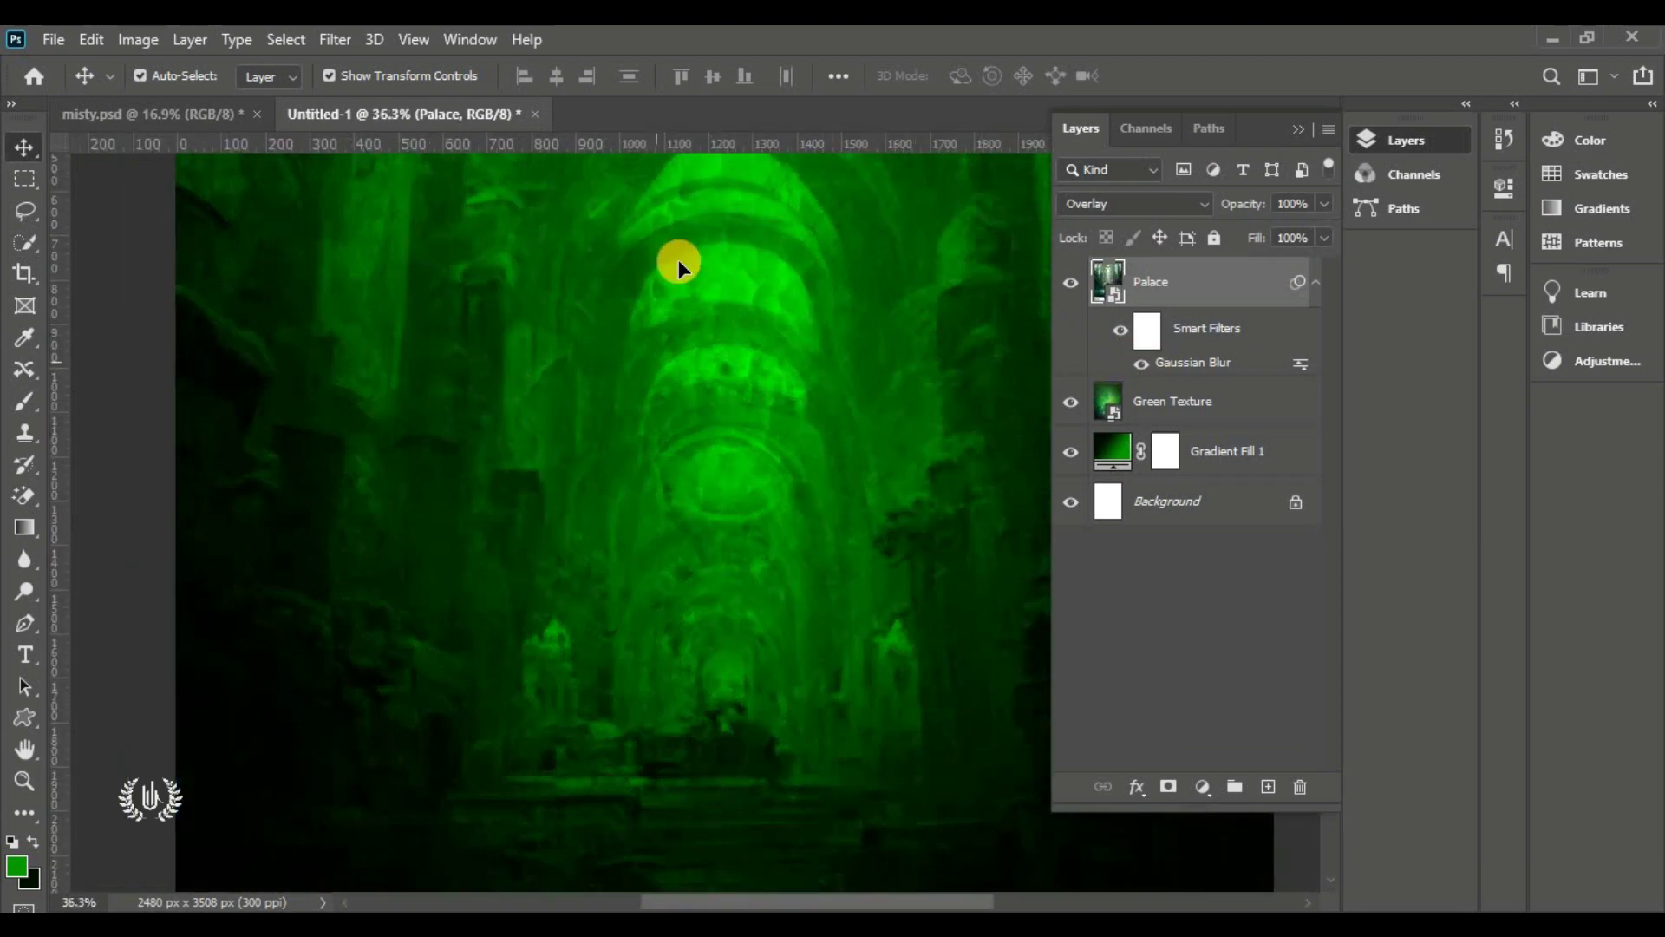
pyautogui.scroll(-5, 739, 385)
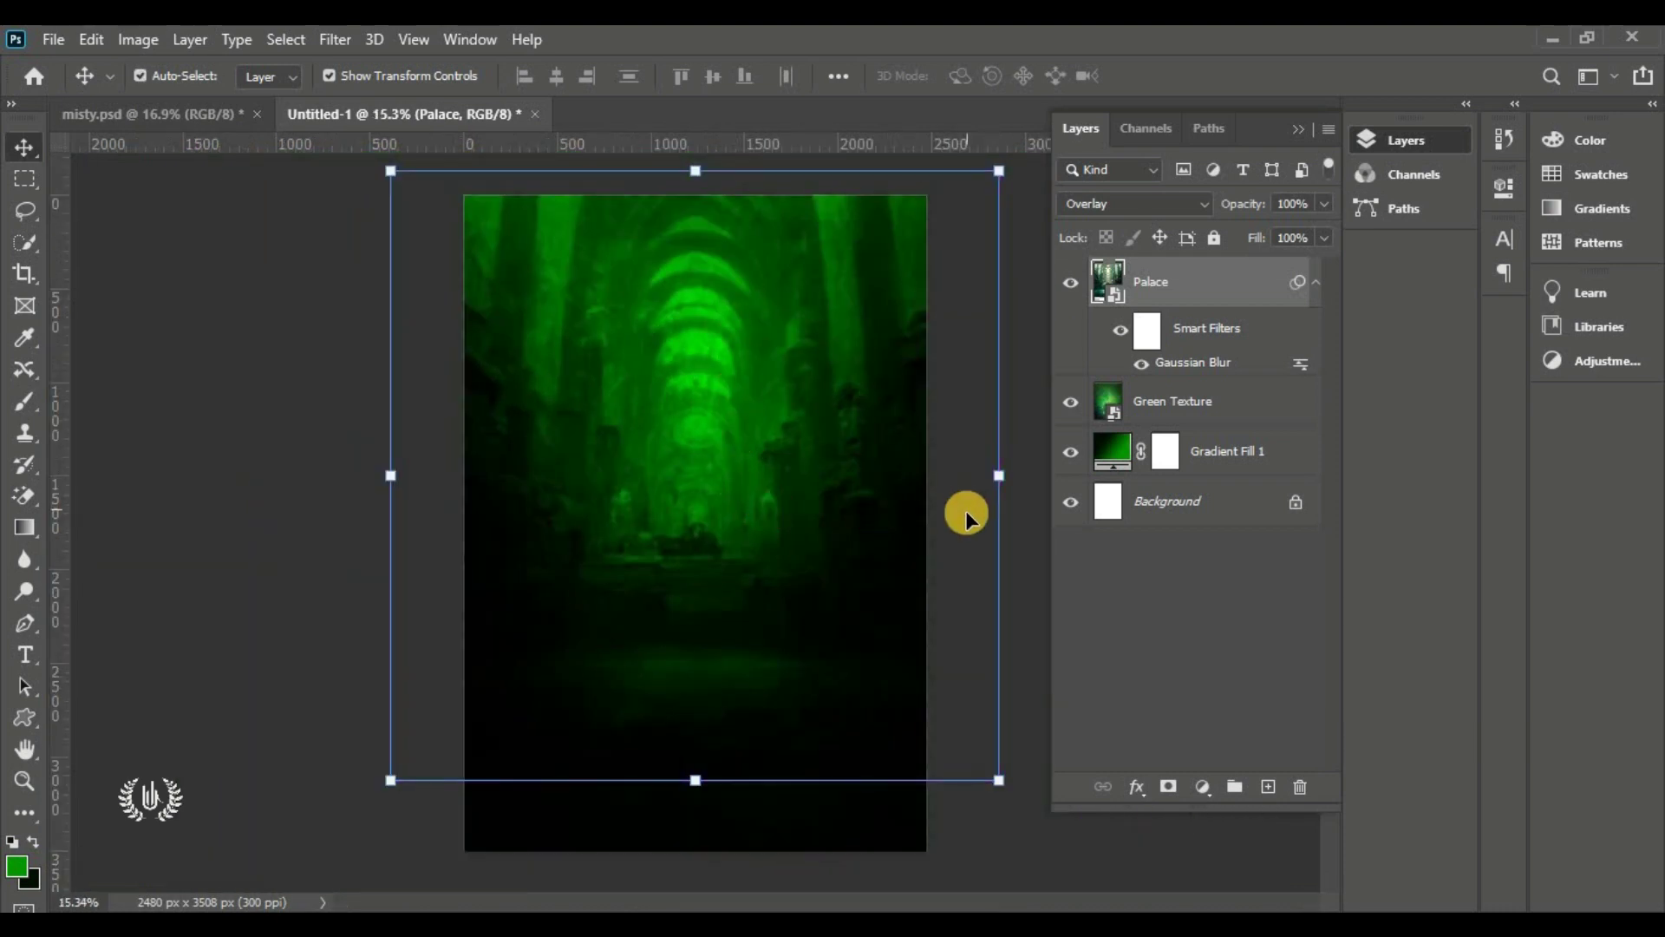
pyautogui.click(966, 509)
pyautogui.click(701, 533)
pyautogui.click(961, 593)
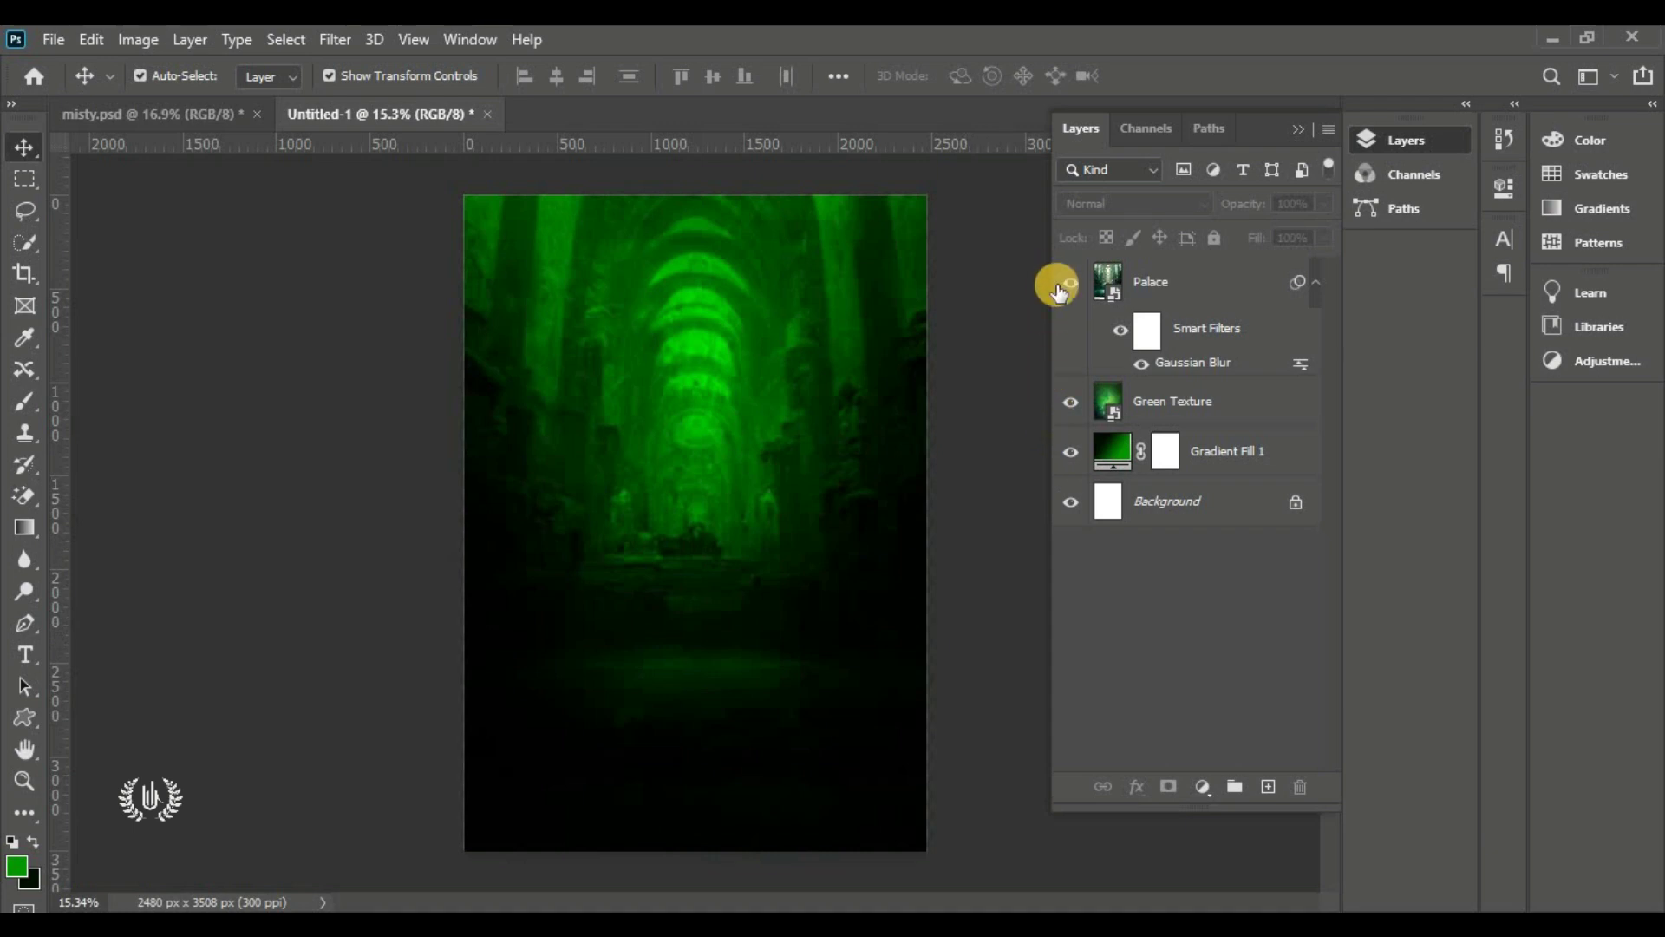
# Add a layer mask to Palace and choose the black-to-white Foreground to Background gradient
pyautogui.click(1171, 278)
pyautogui.click(1168, 785)
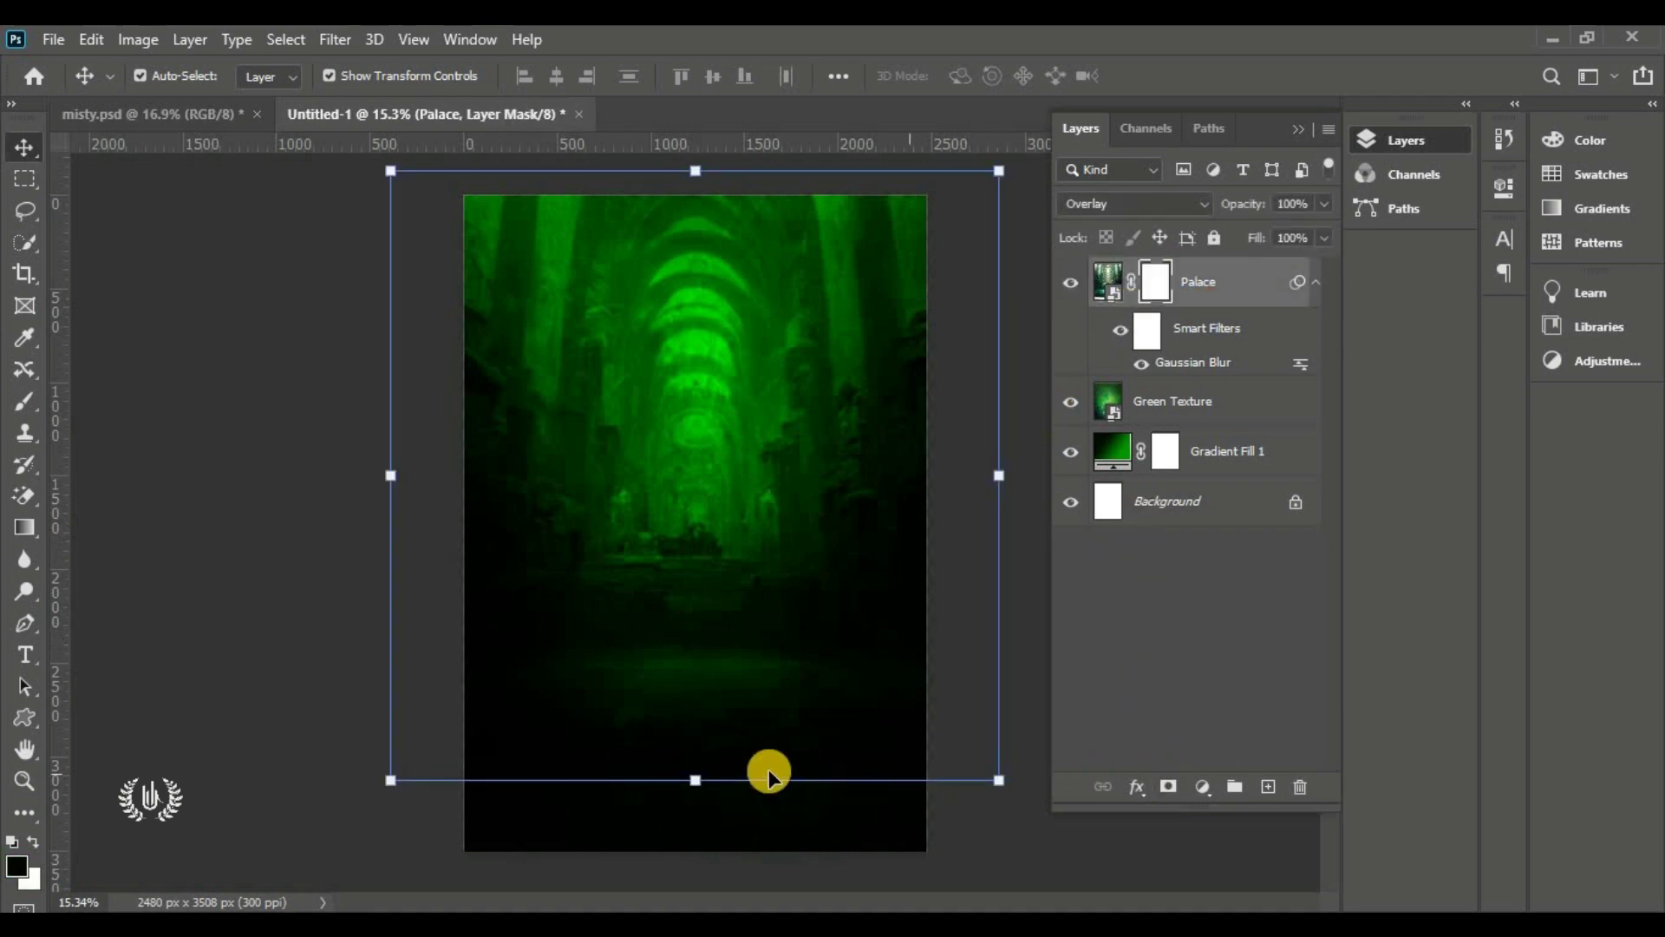
pyautogui.moveTo(25, 527); pyautogui.dragTo(149, 538)
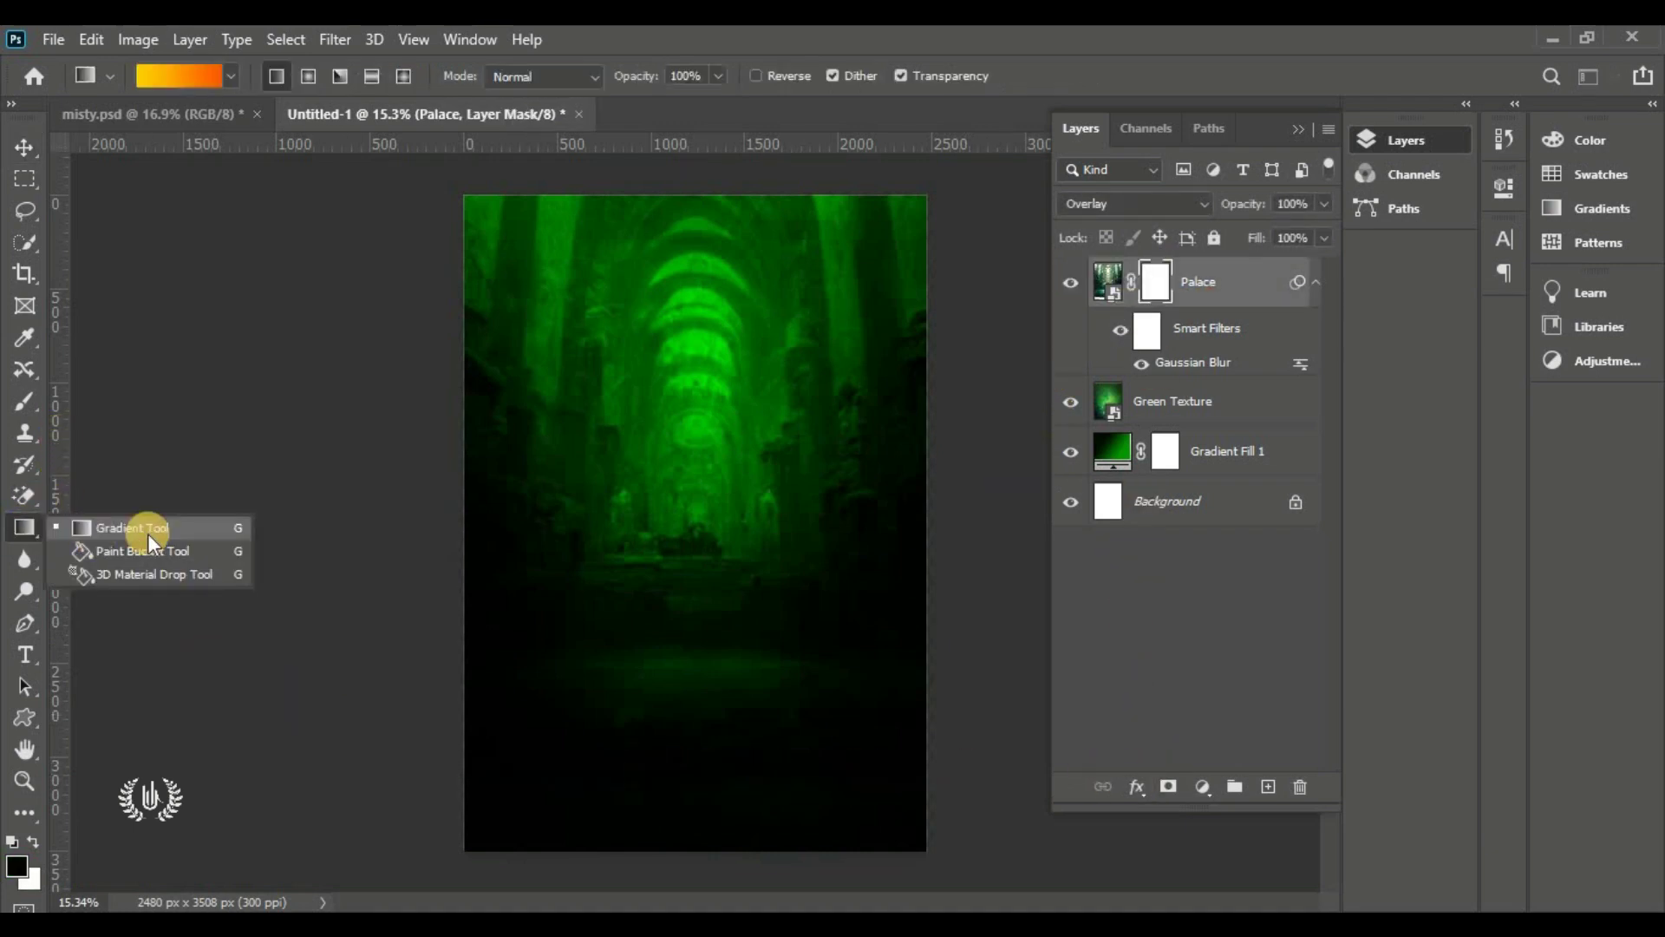
pyautogui.click(204, 528)
pyautogui.click(189, 76)
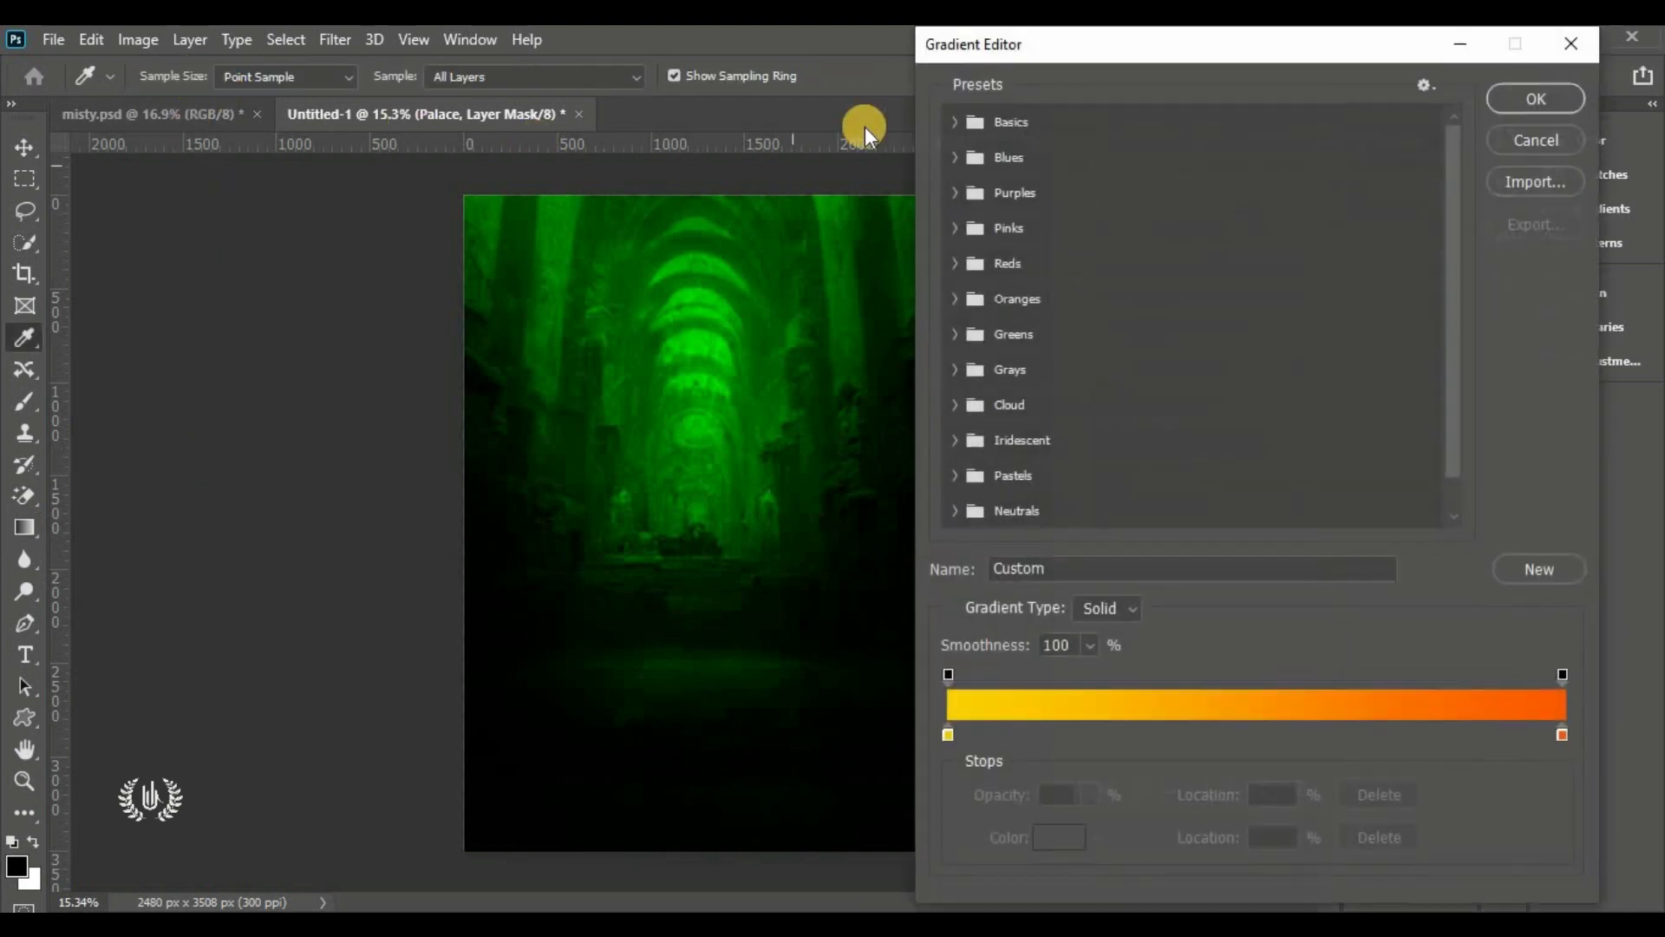
pyautogui.click(953, 123)
pyautogui.click(984, 159)
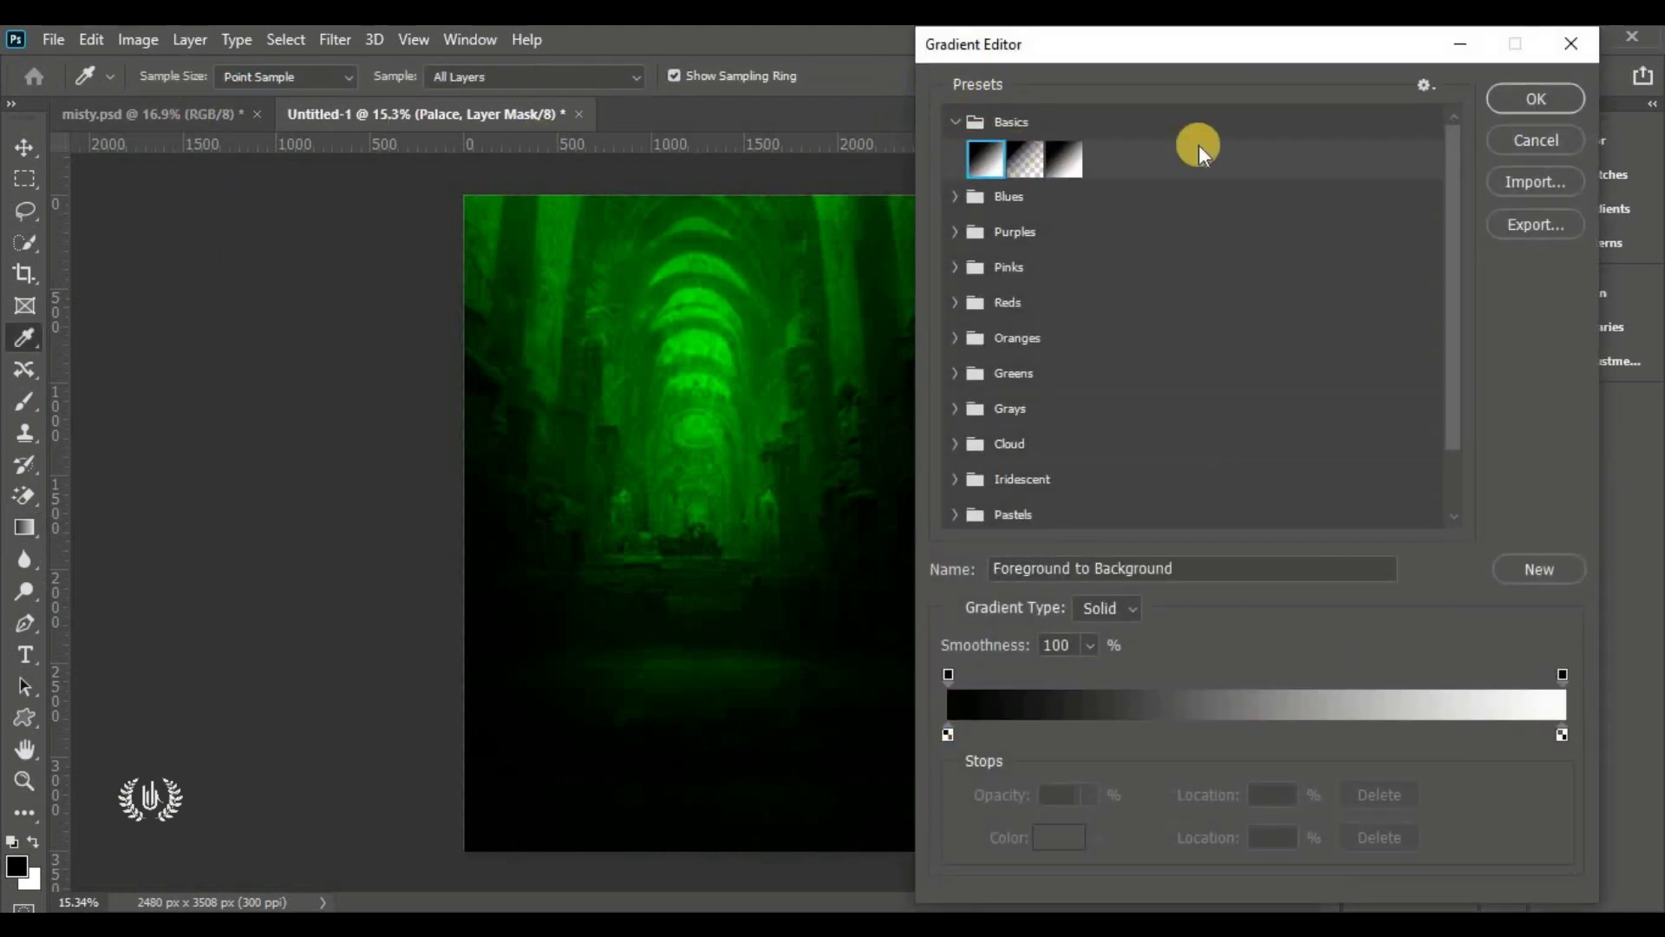
pyautogui.click(1502, 97)
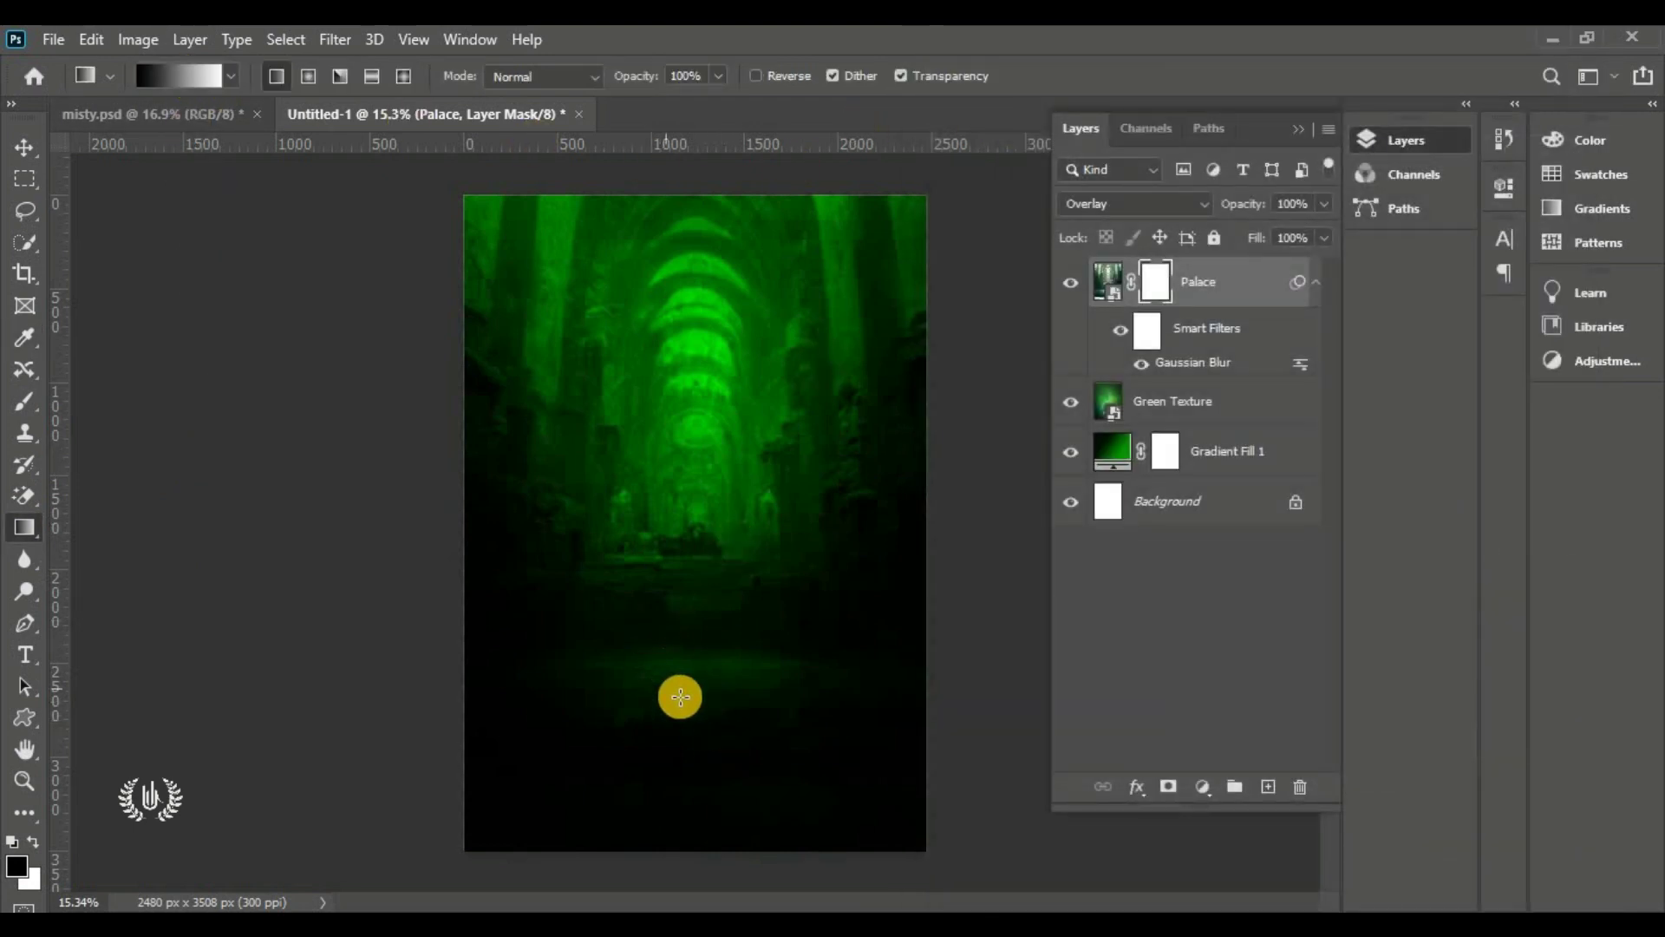
# Fade Palace's bottom with an upward gradient on its mask, toggling the mask to compare
pyautogui.moveTo(702, 725); pyautogui.dragTo(687, 525)
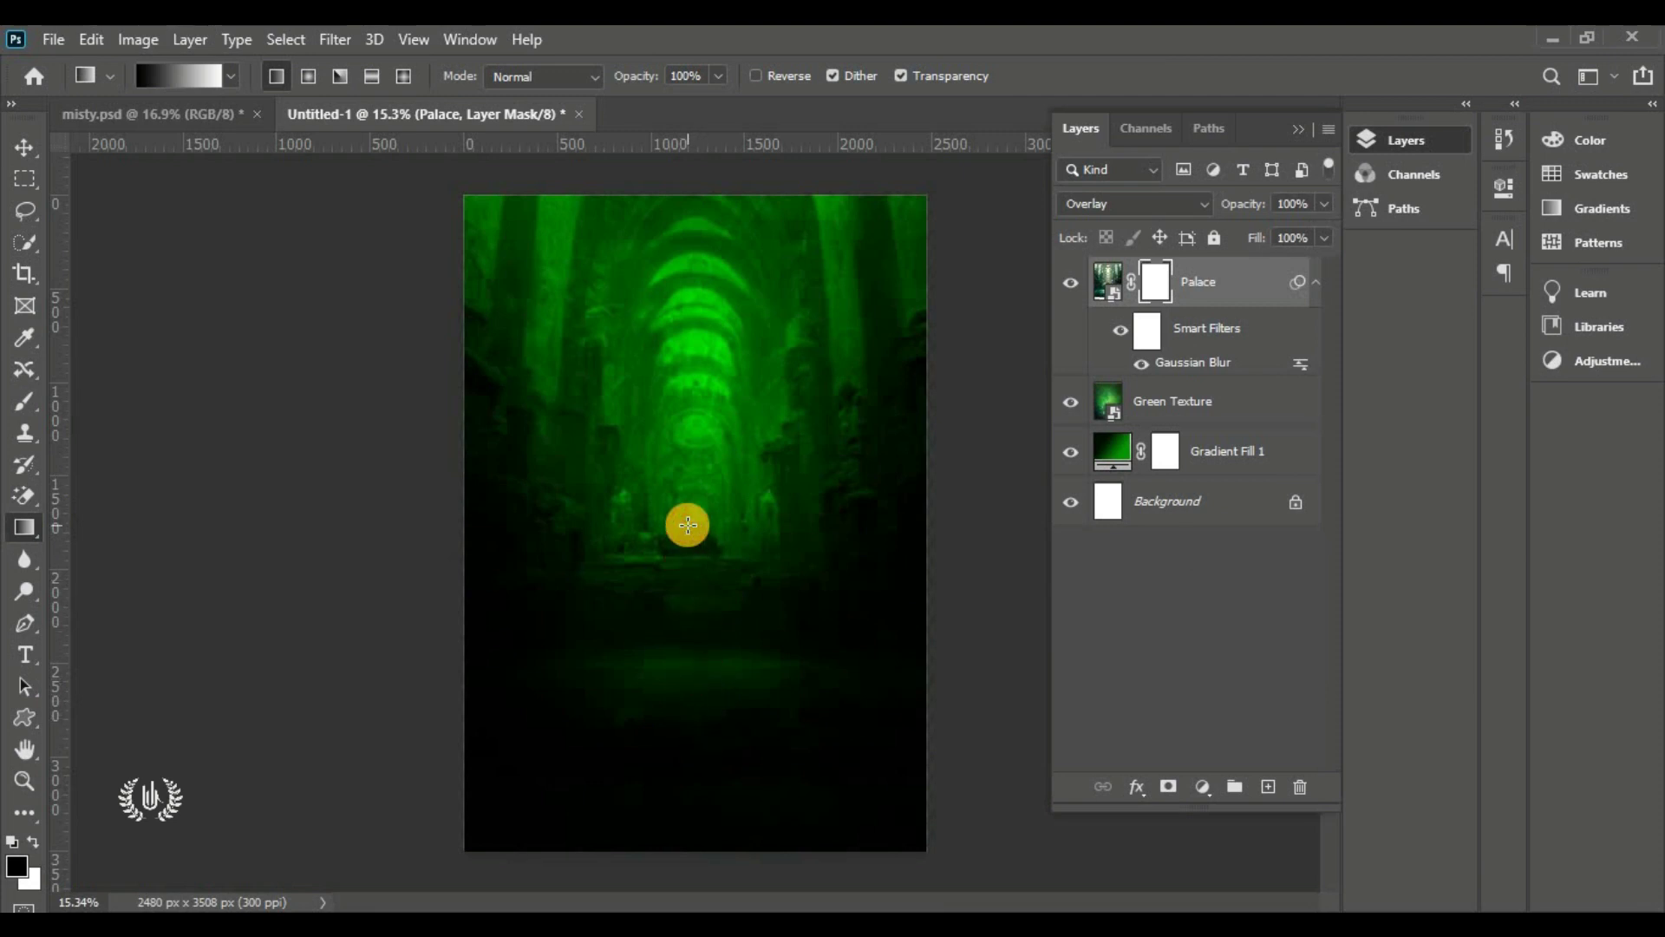
pyautogui.click(1157, 286)
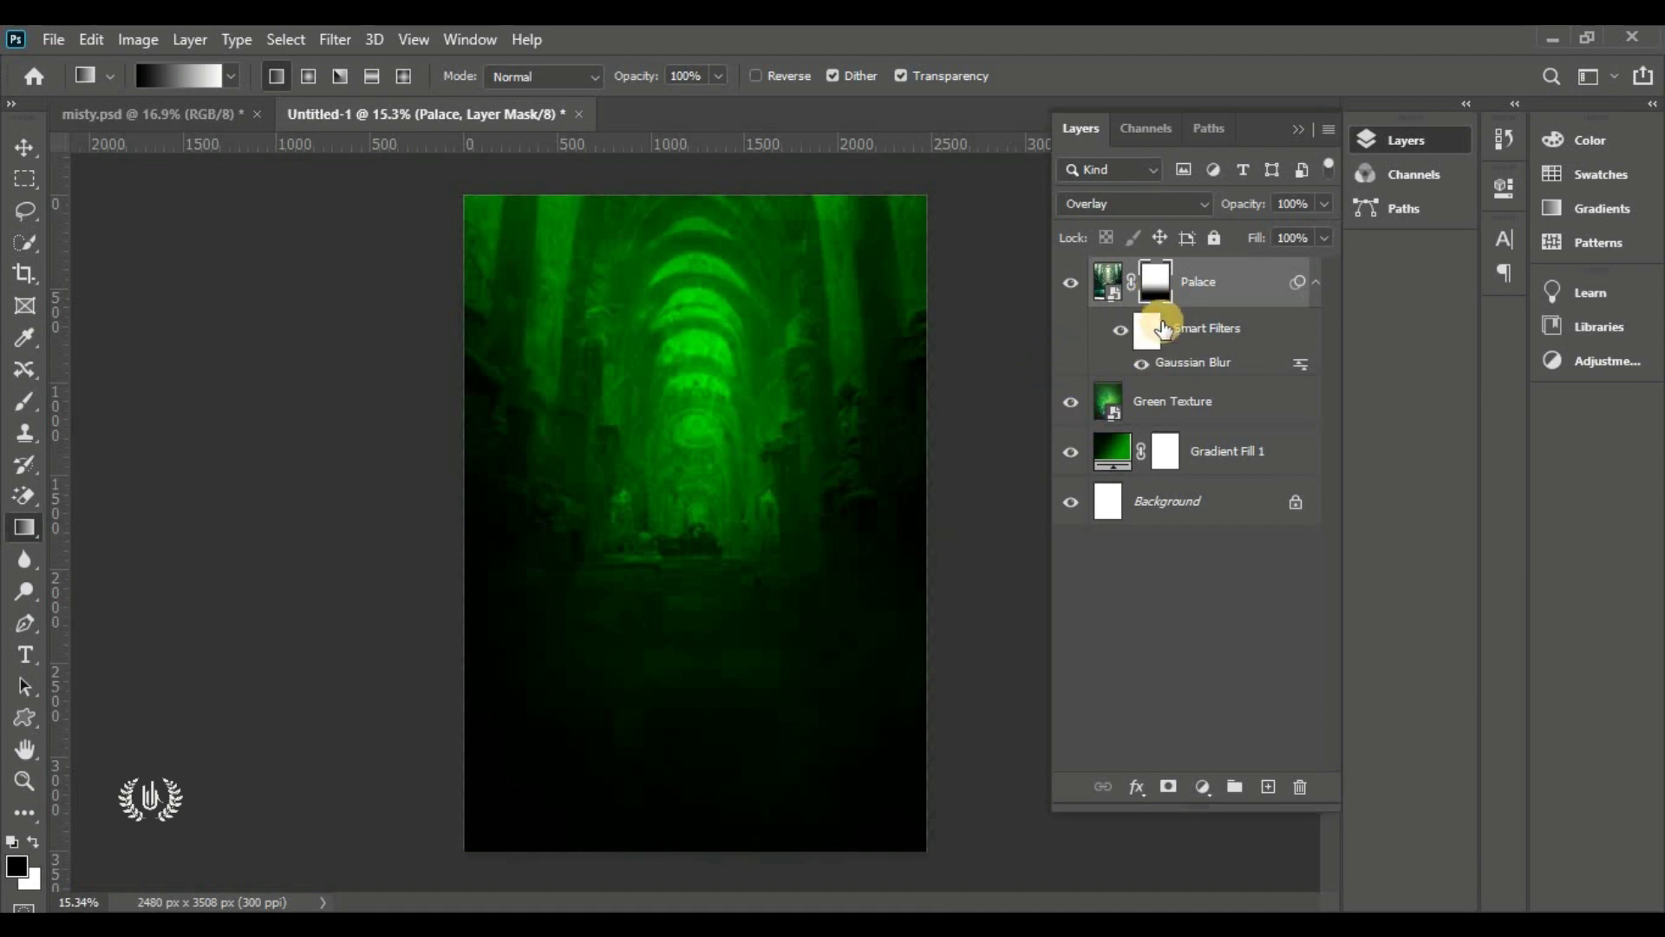
pyautogui.keyDown('shift'); pyautogui.click(1153, 307); pyautogui.keyUp('shift')
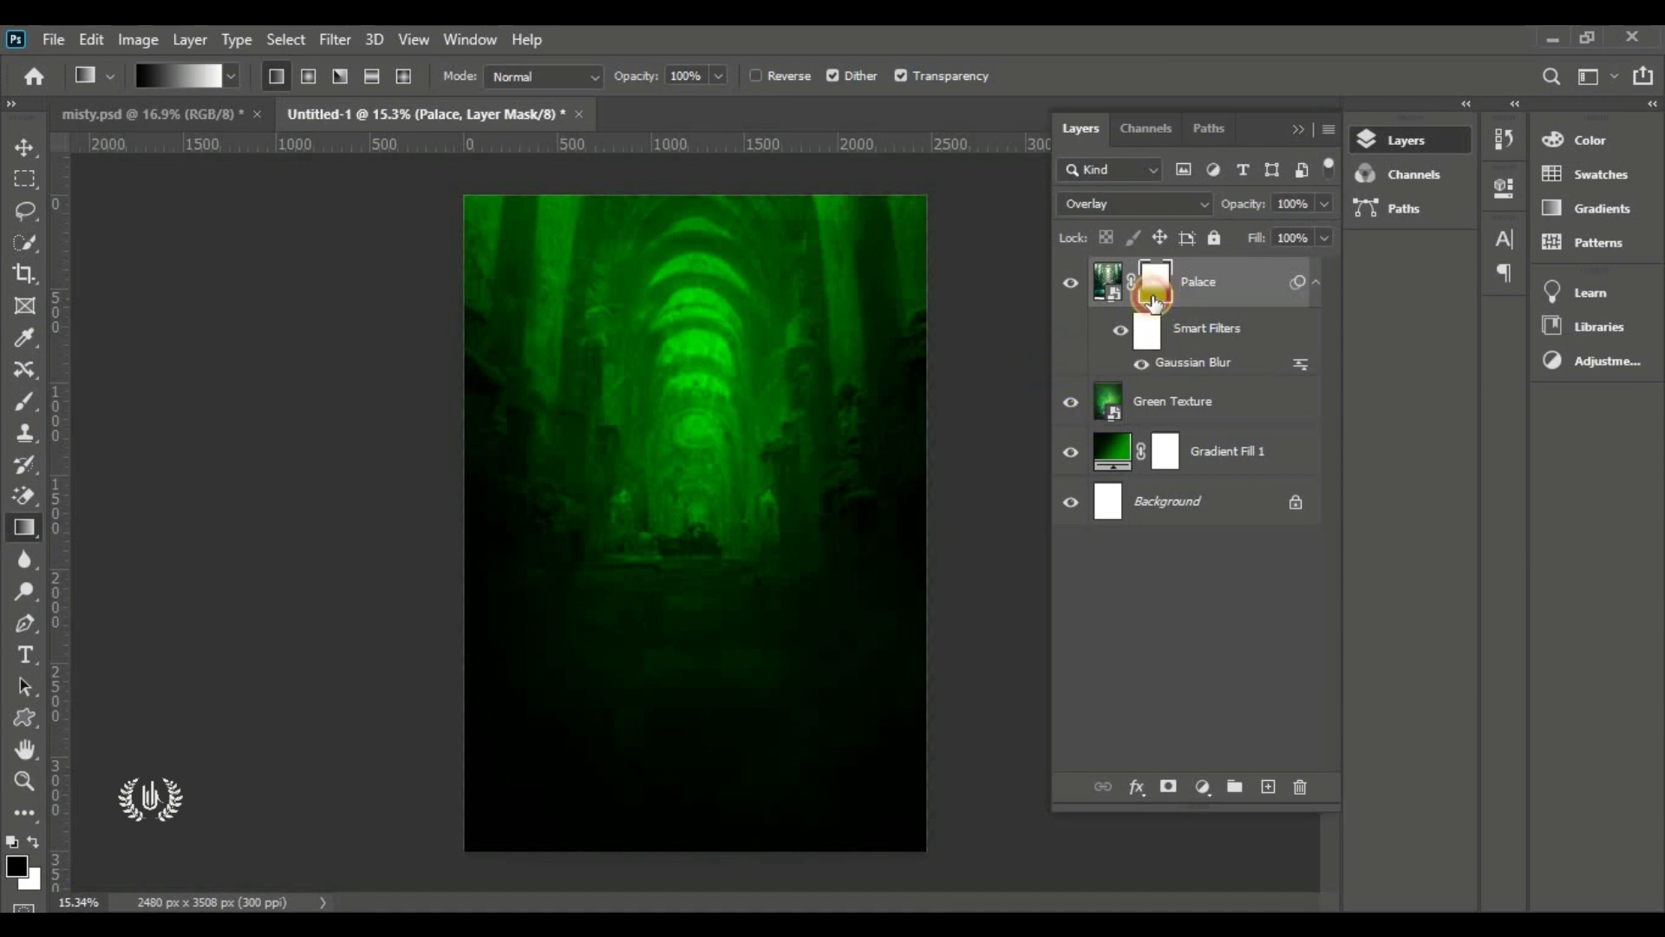
pyautogui.click(24, 148)
pyautogui.click(416, 625)
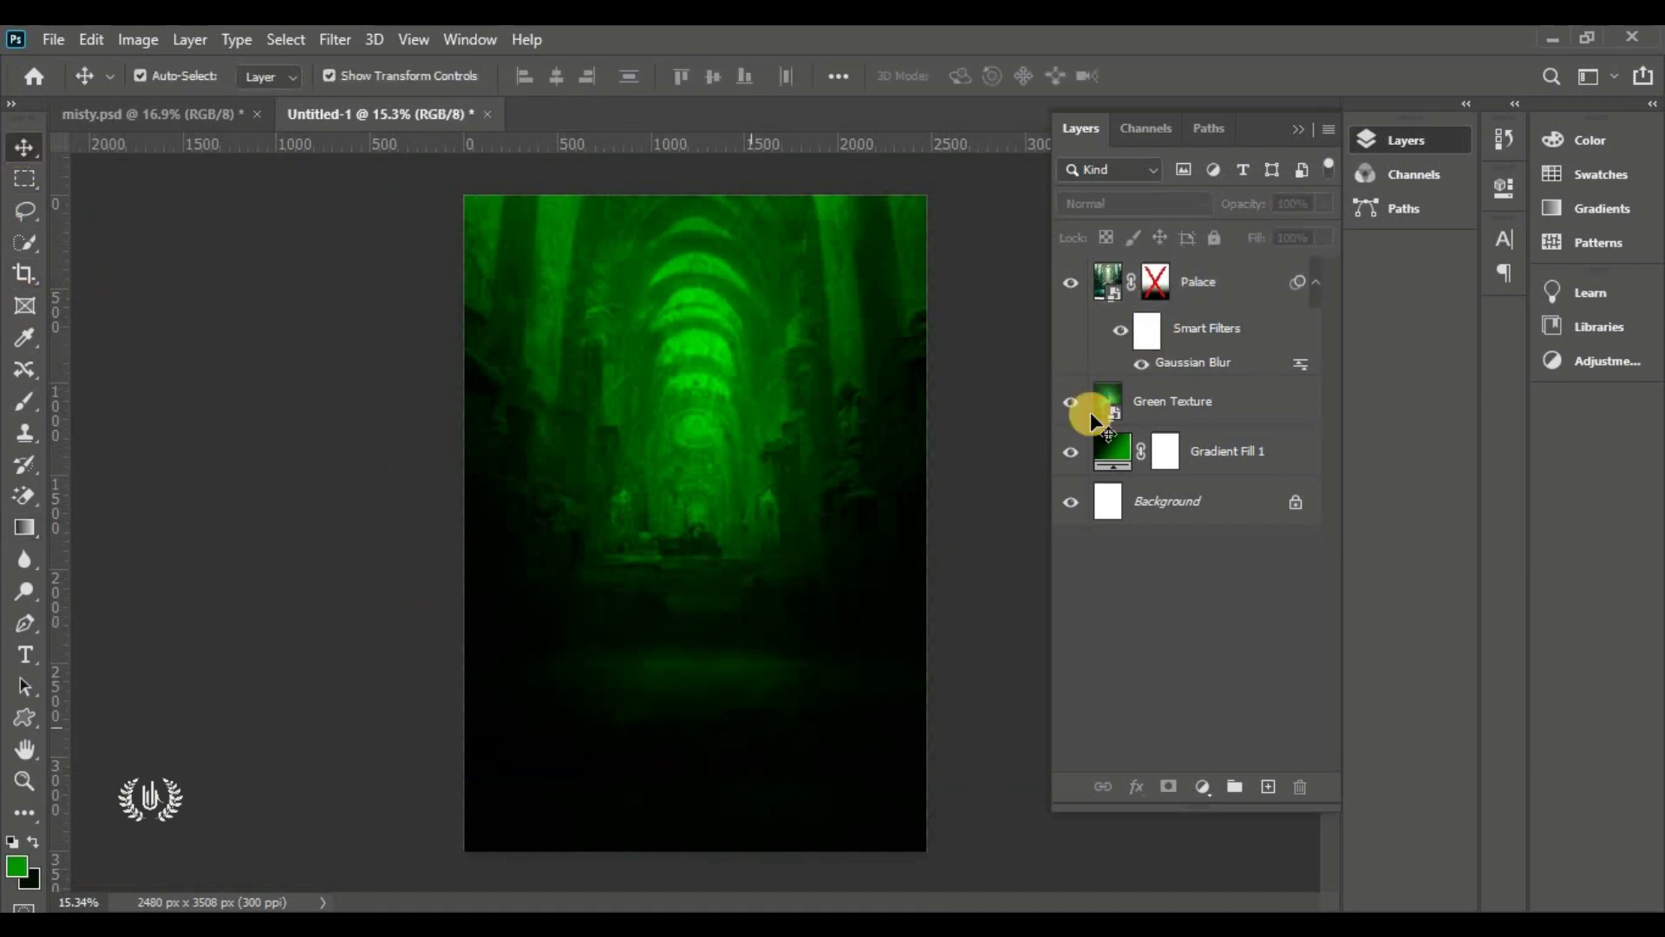
pyautogui.keyDown('shift'); pyautogui.click(1153, 279); pyautogui.keyUp('shift')
pyautogui.scroll(1, 707, 531)
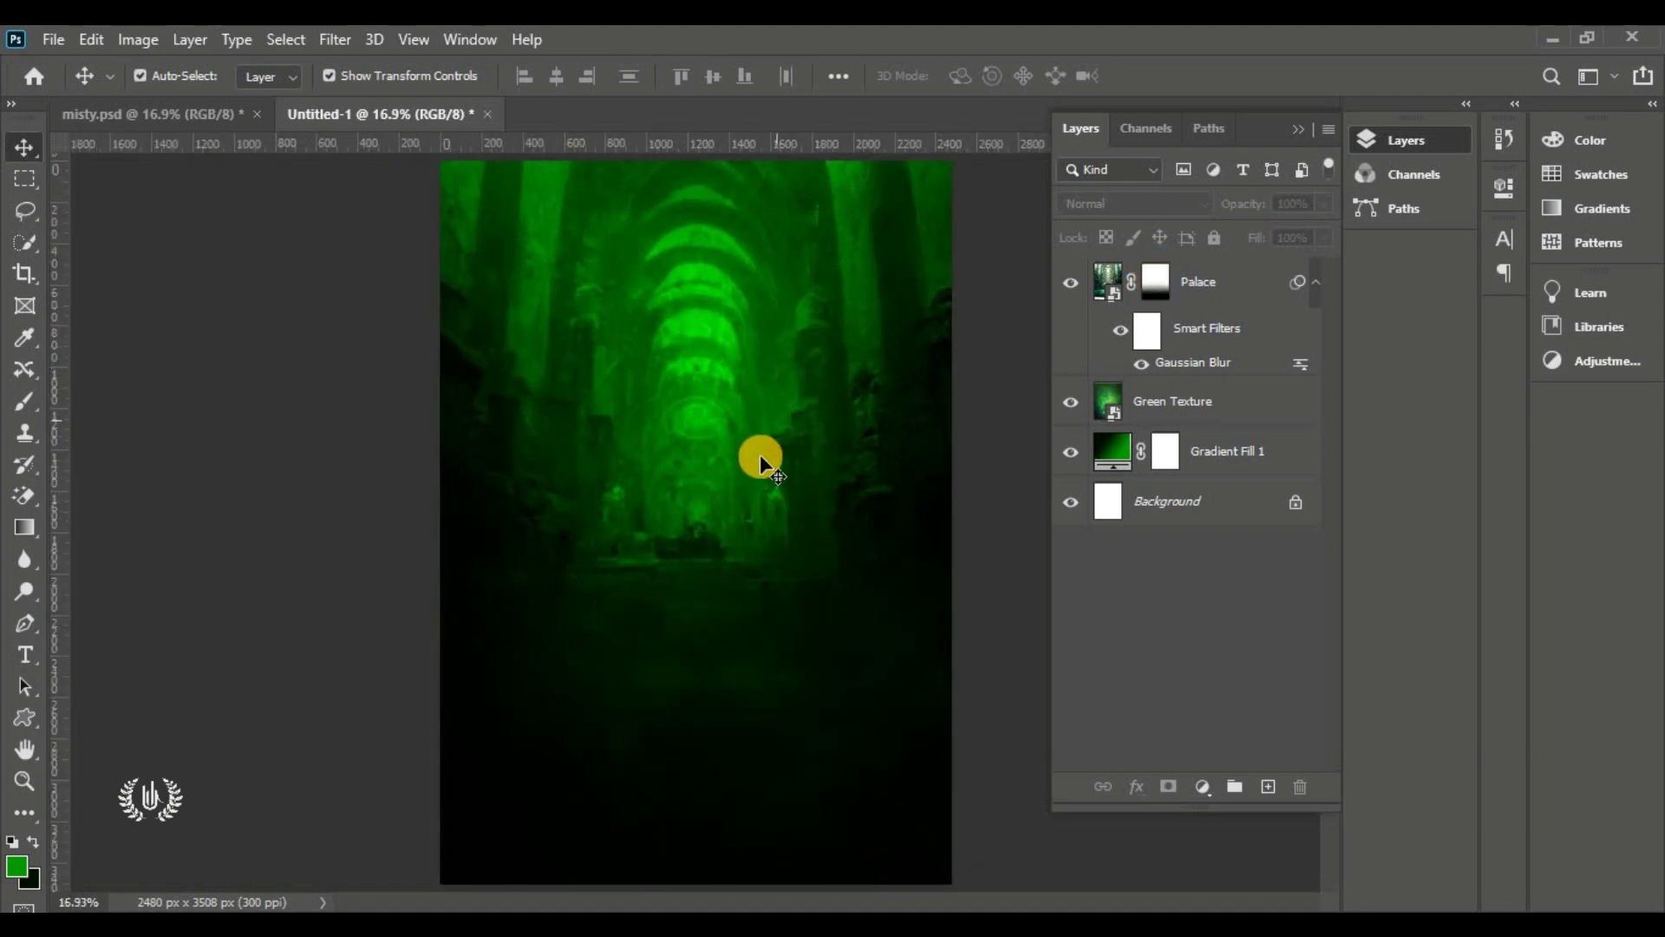
pyautogui.click(1182, 280)
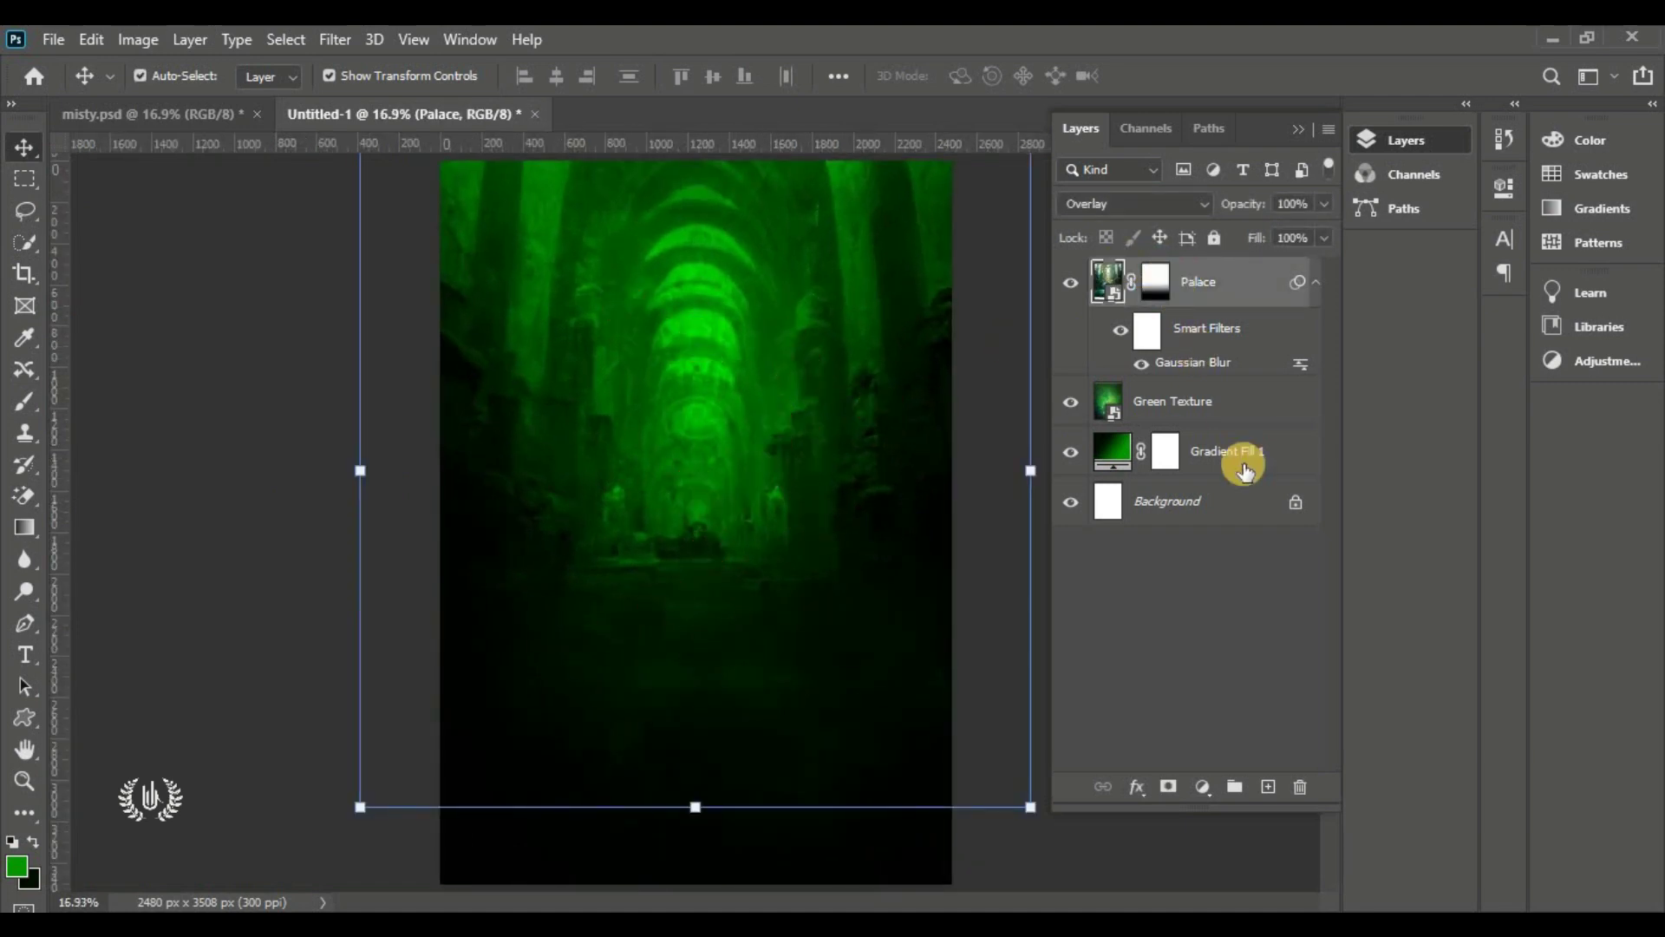
# Add Layer 1 and set a soft 1100 px brush: 0% hardness, 100% opacity and flow
pyautogui.click(1268, 786)
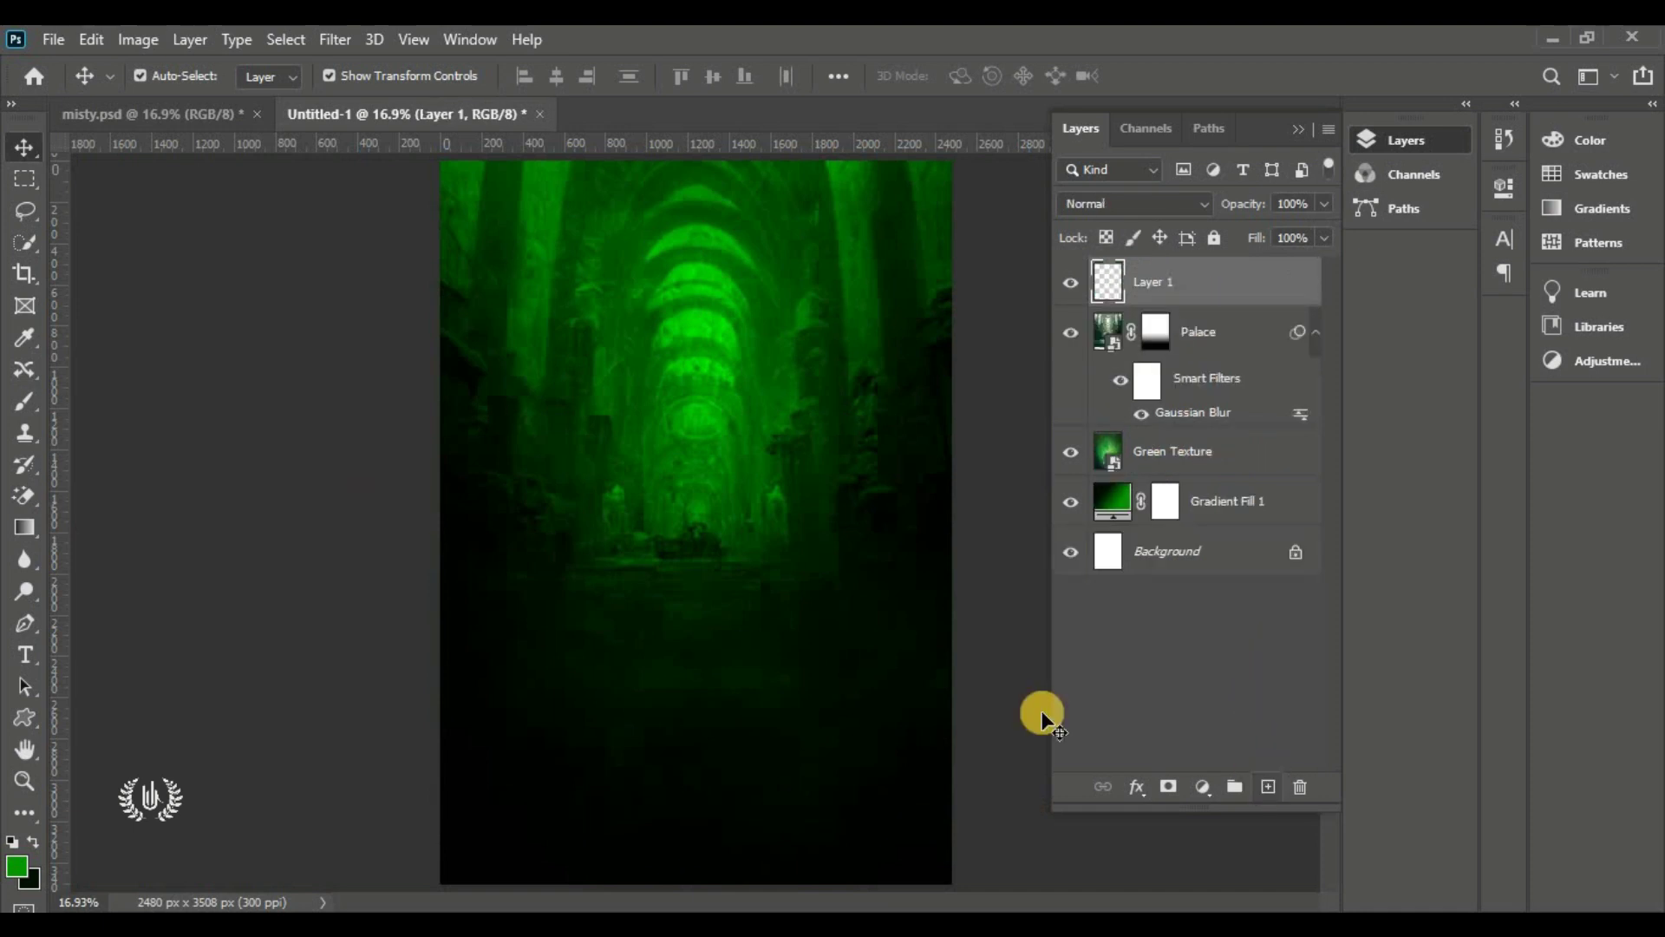
pyautogui.click(38, 388)
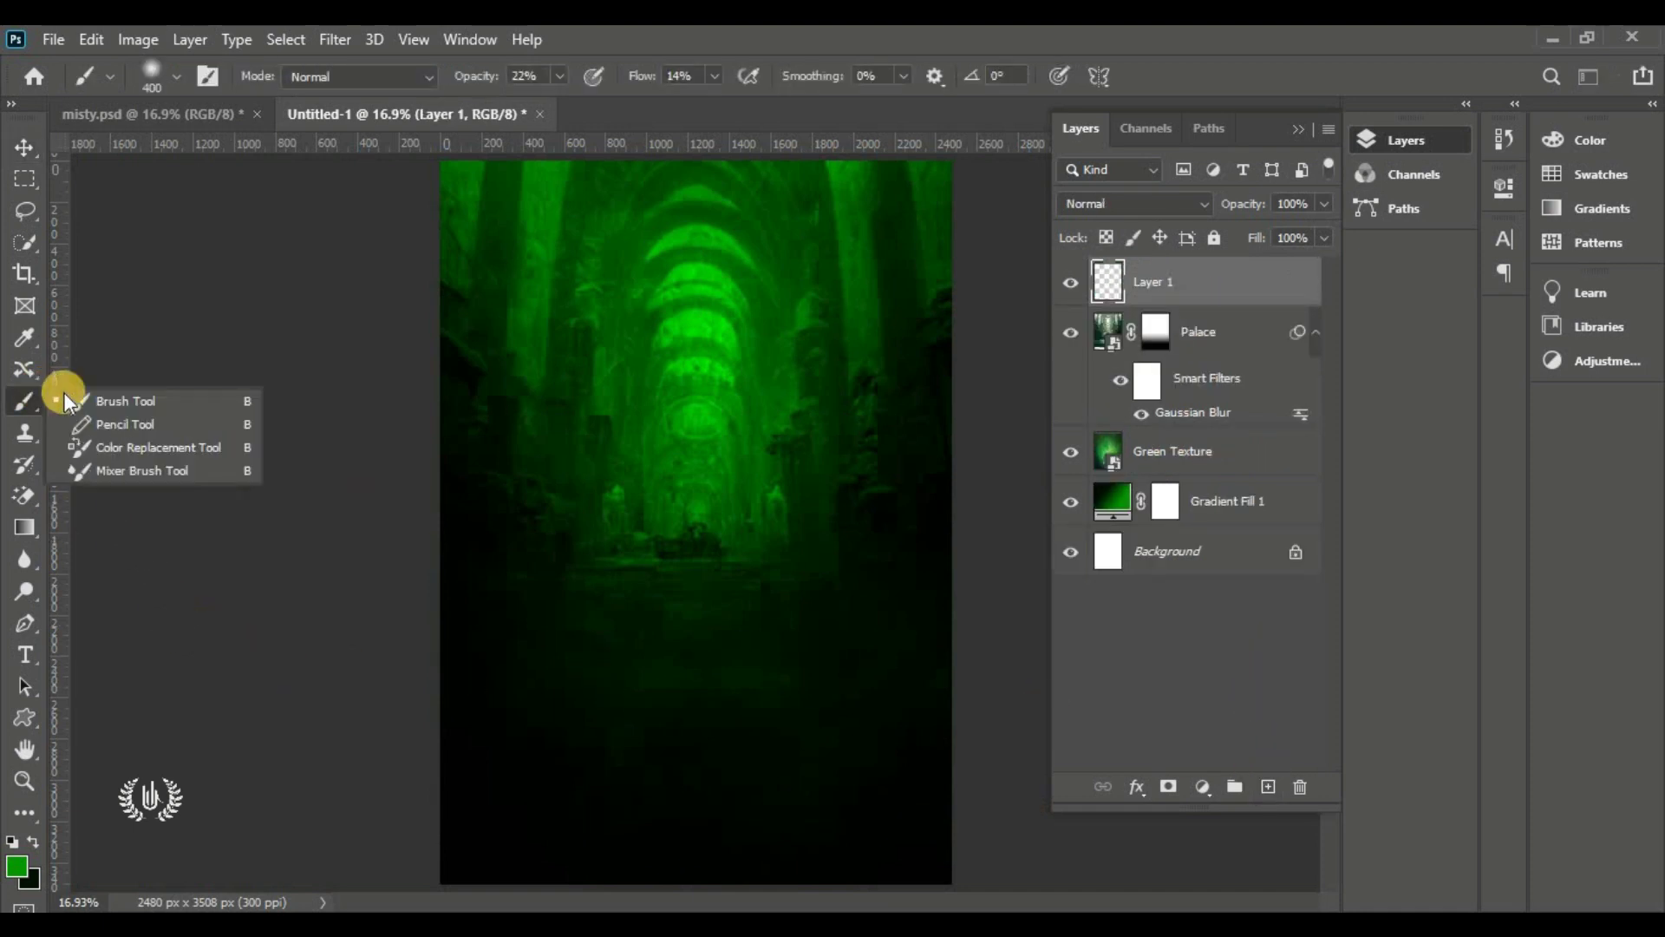
pyautogui.click(194, 401)
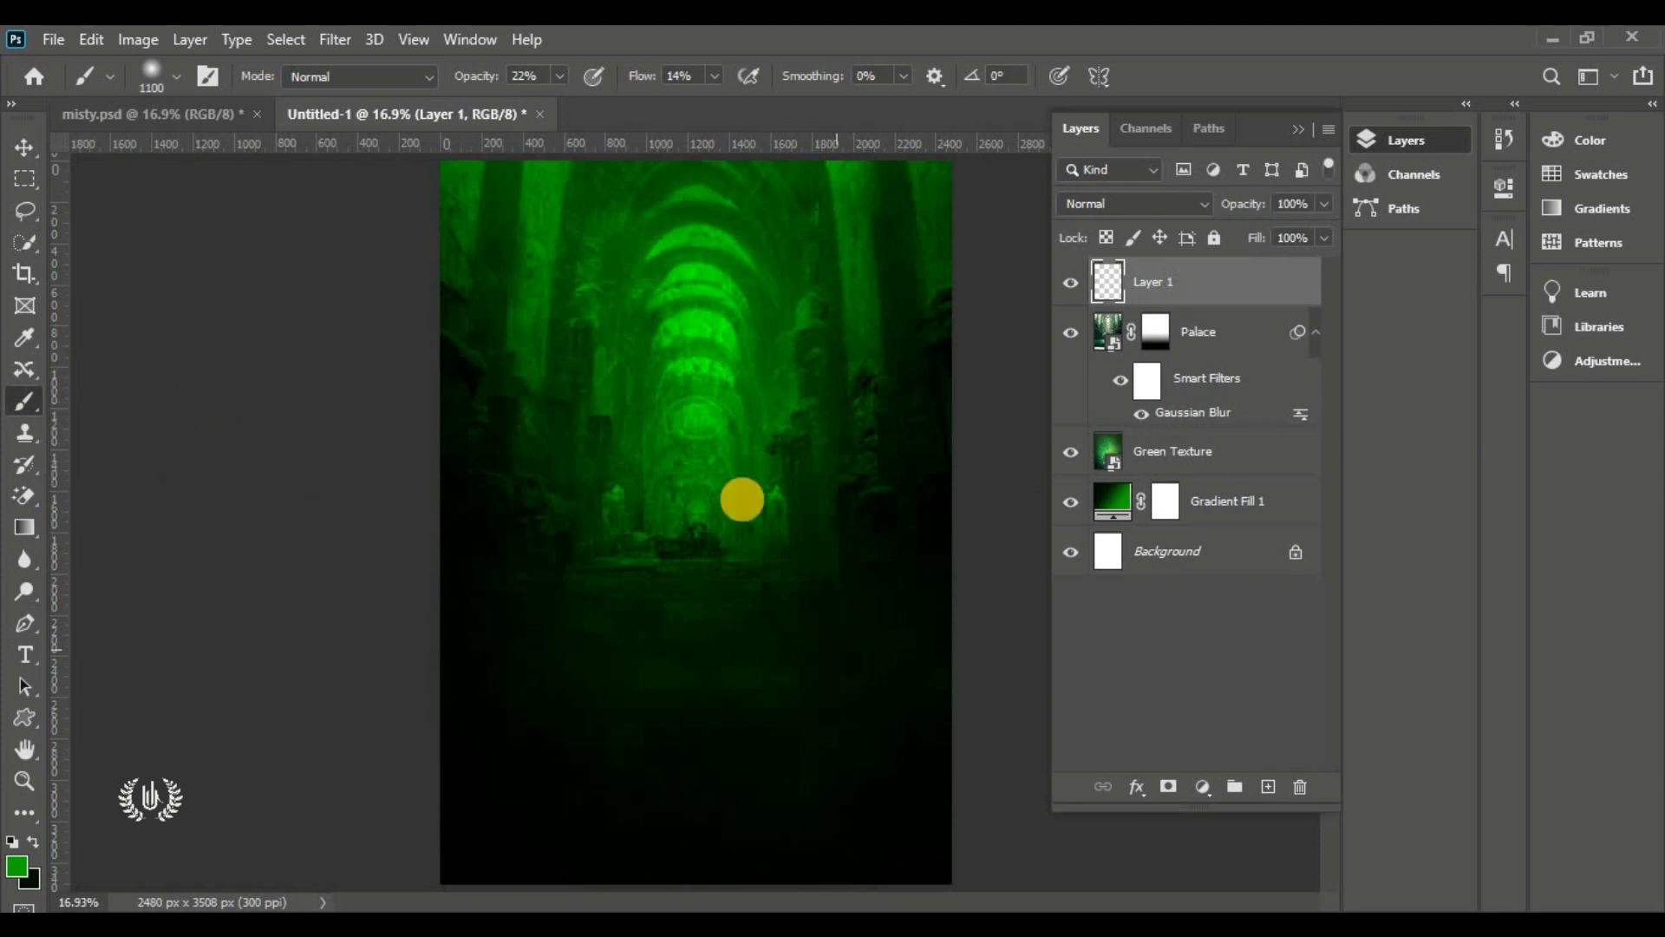
pyautogui.click(178, 76)
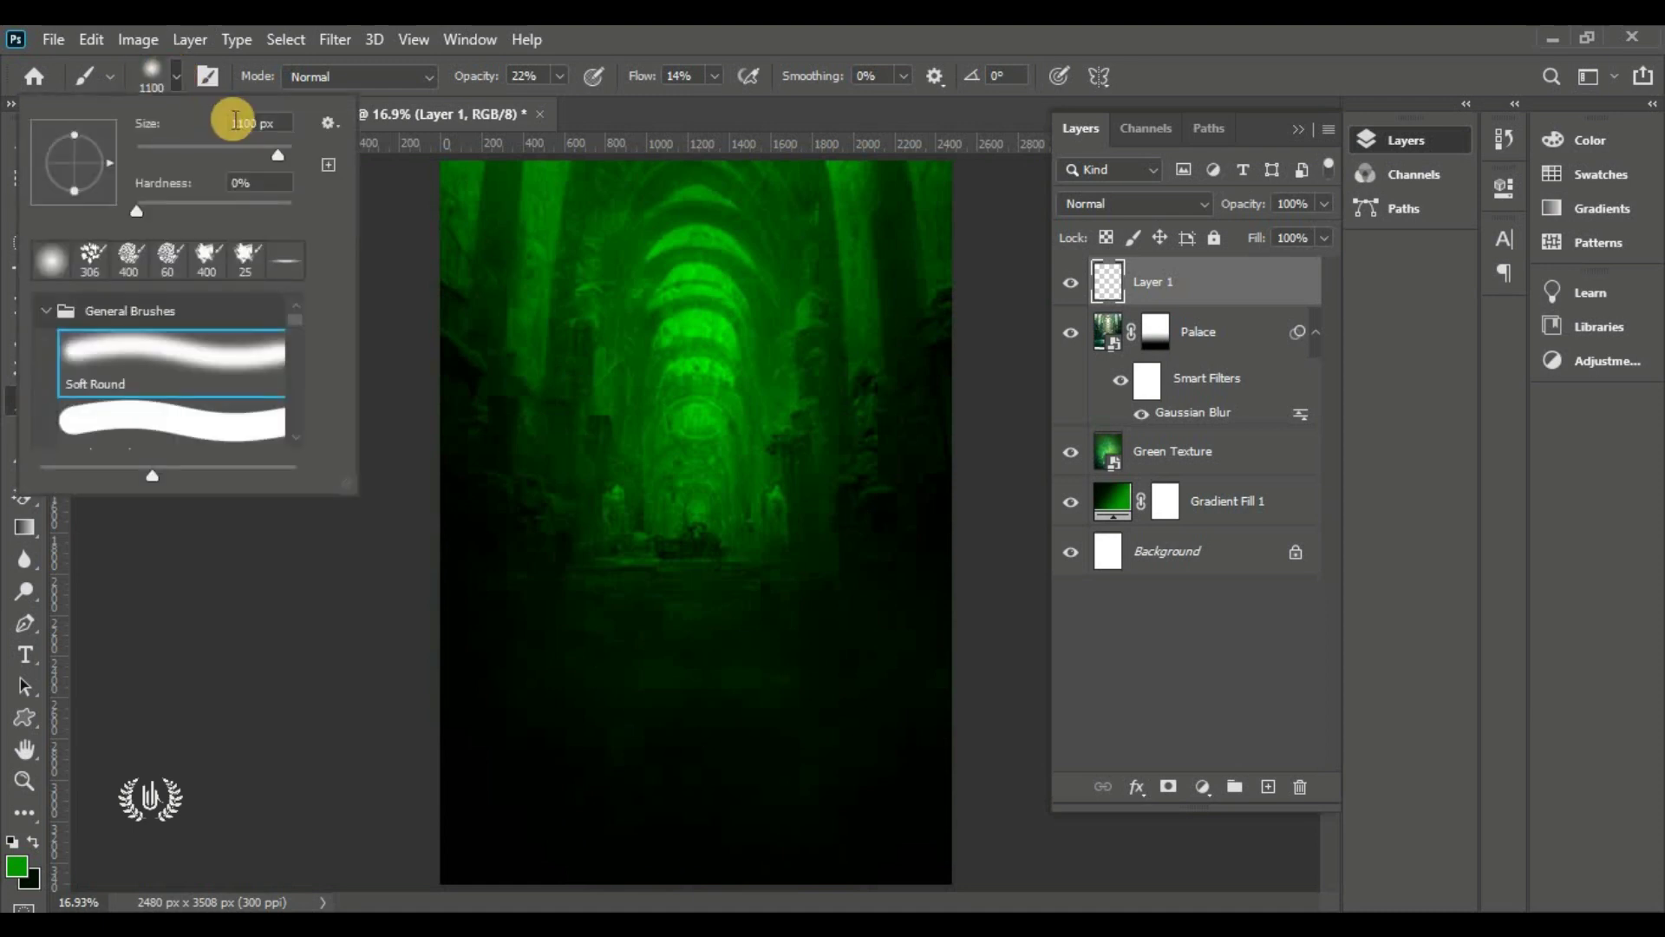
pyautogui.click(266, 183)
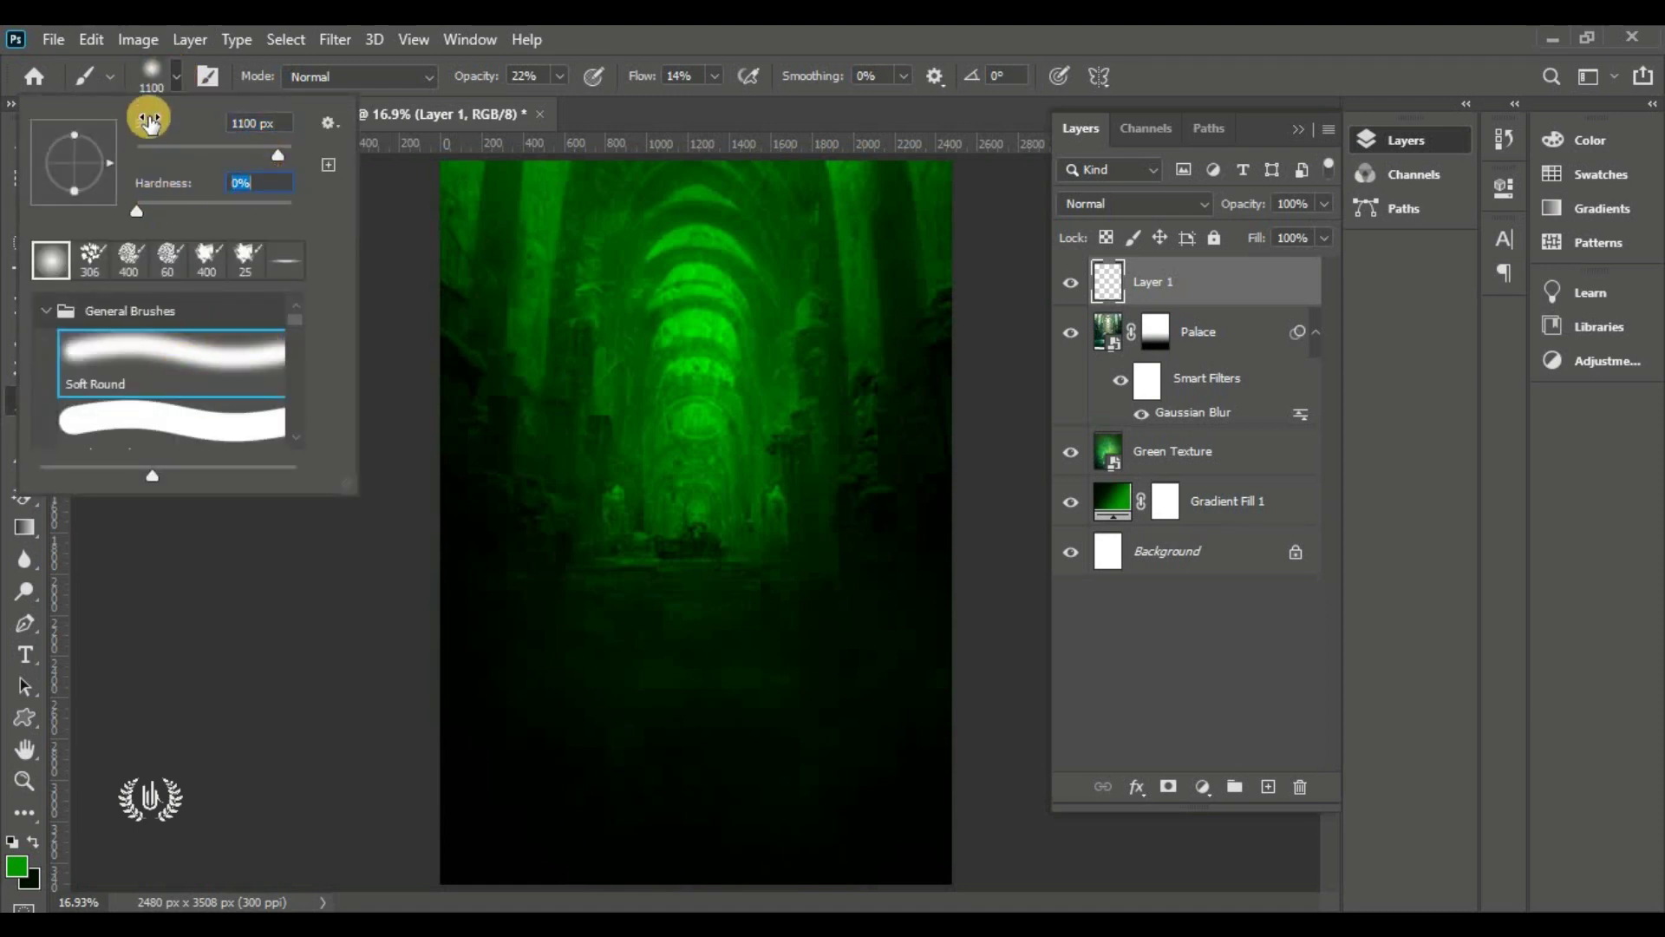
pyautogui.click(175, 78)
pyautogui.moveTo(468, 80); pyautogui.dragTo(789, 87)
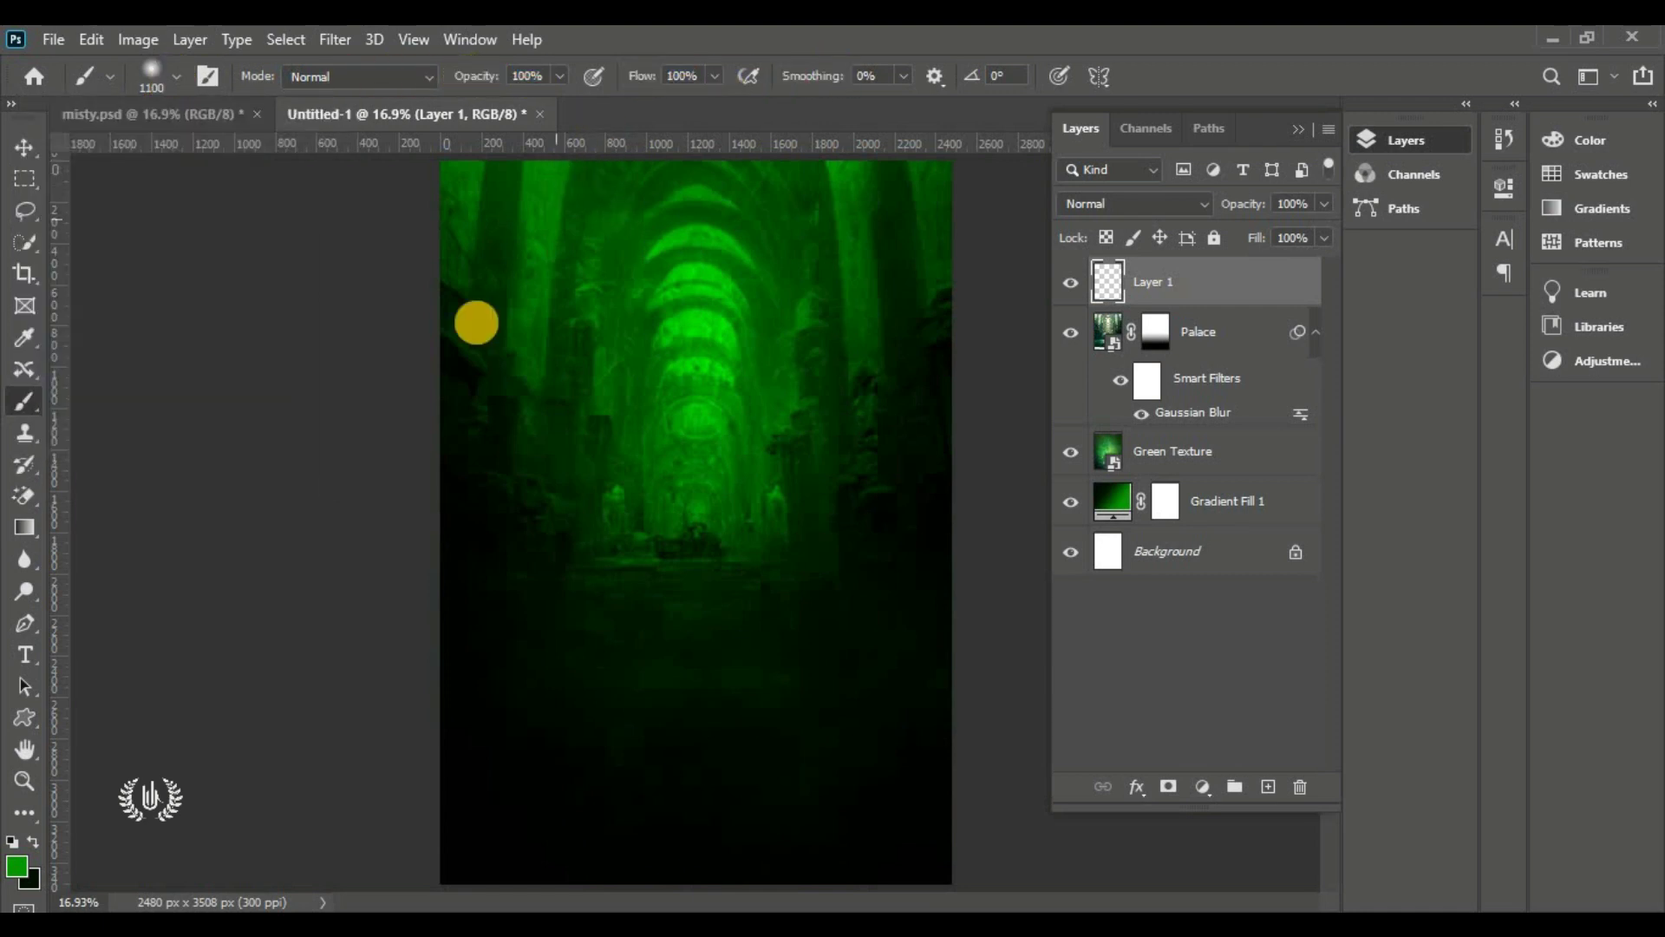
# Set the foreground colour to near-black green #000d00
pyautogui.click(30, 841)
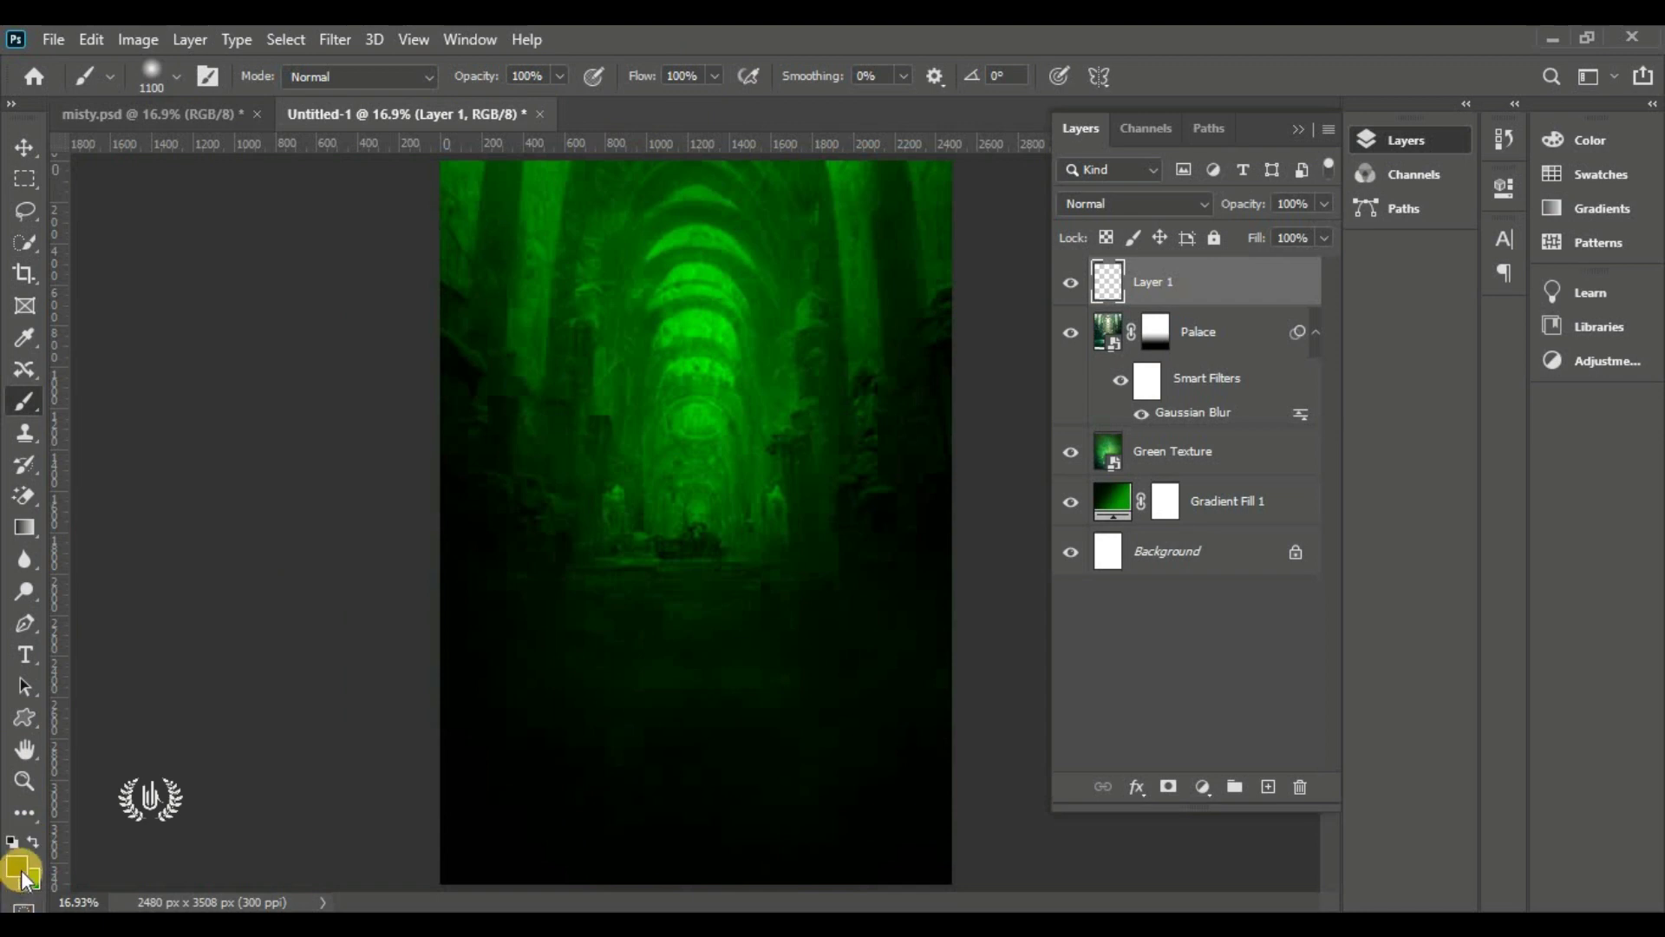
pyautogui.click(17, 866)
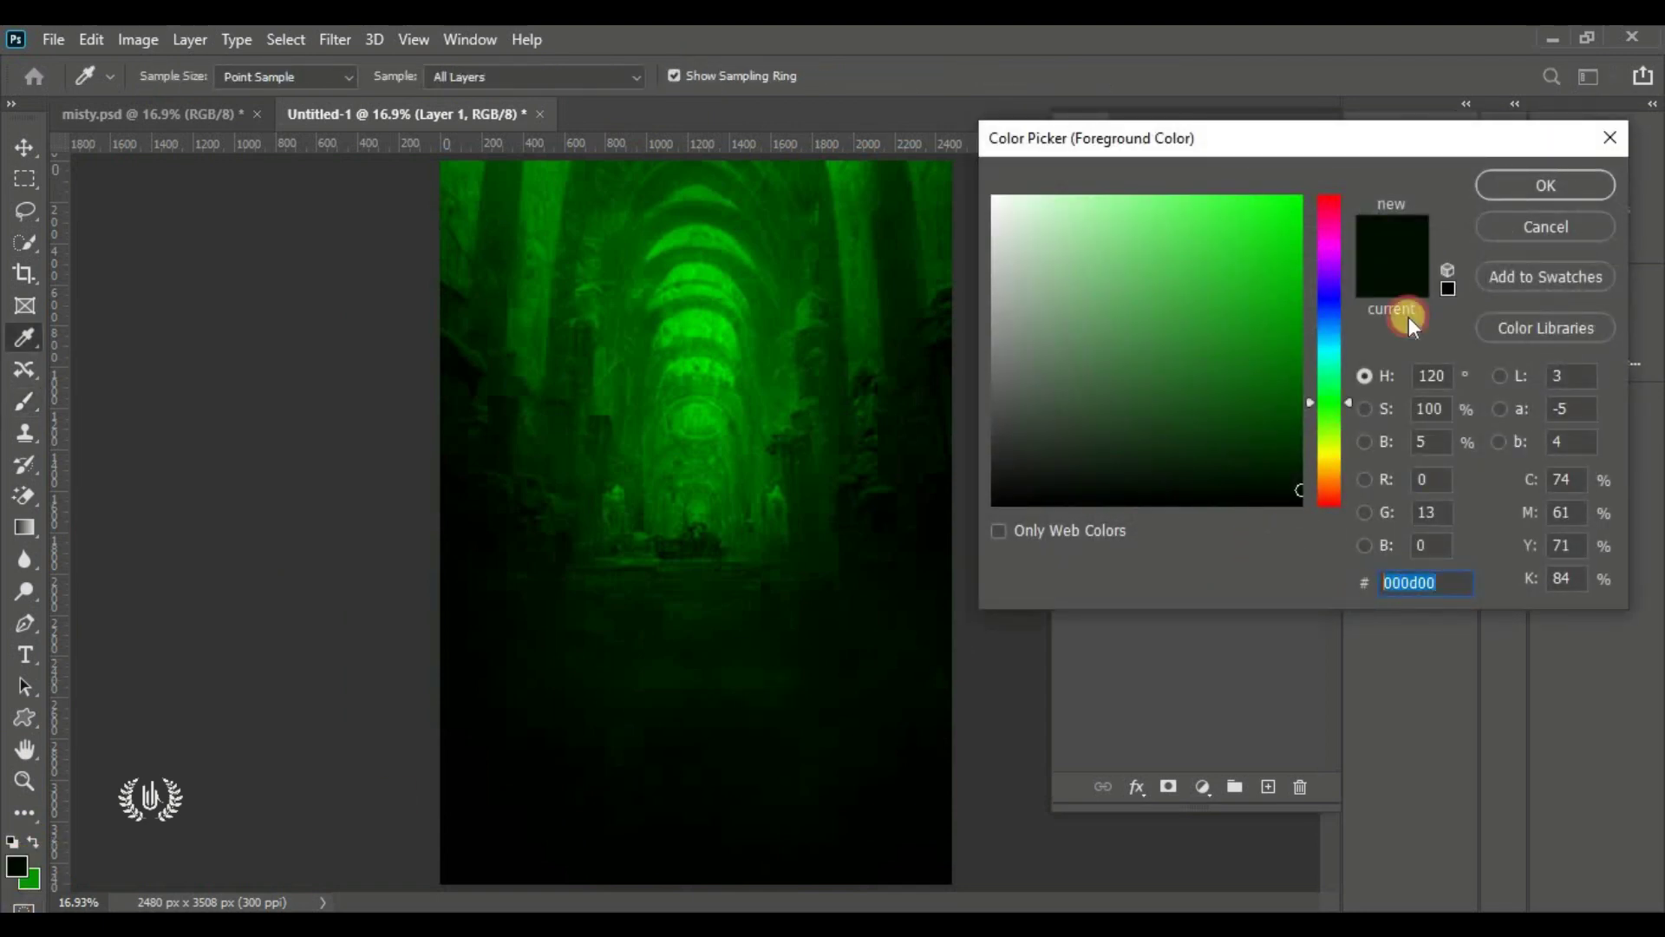
pyautogui.click(1507, 189)
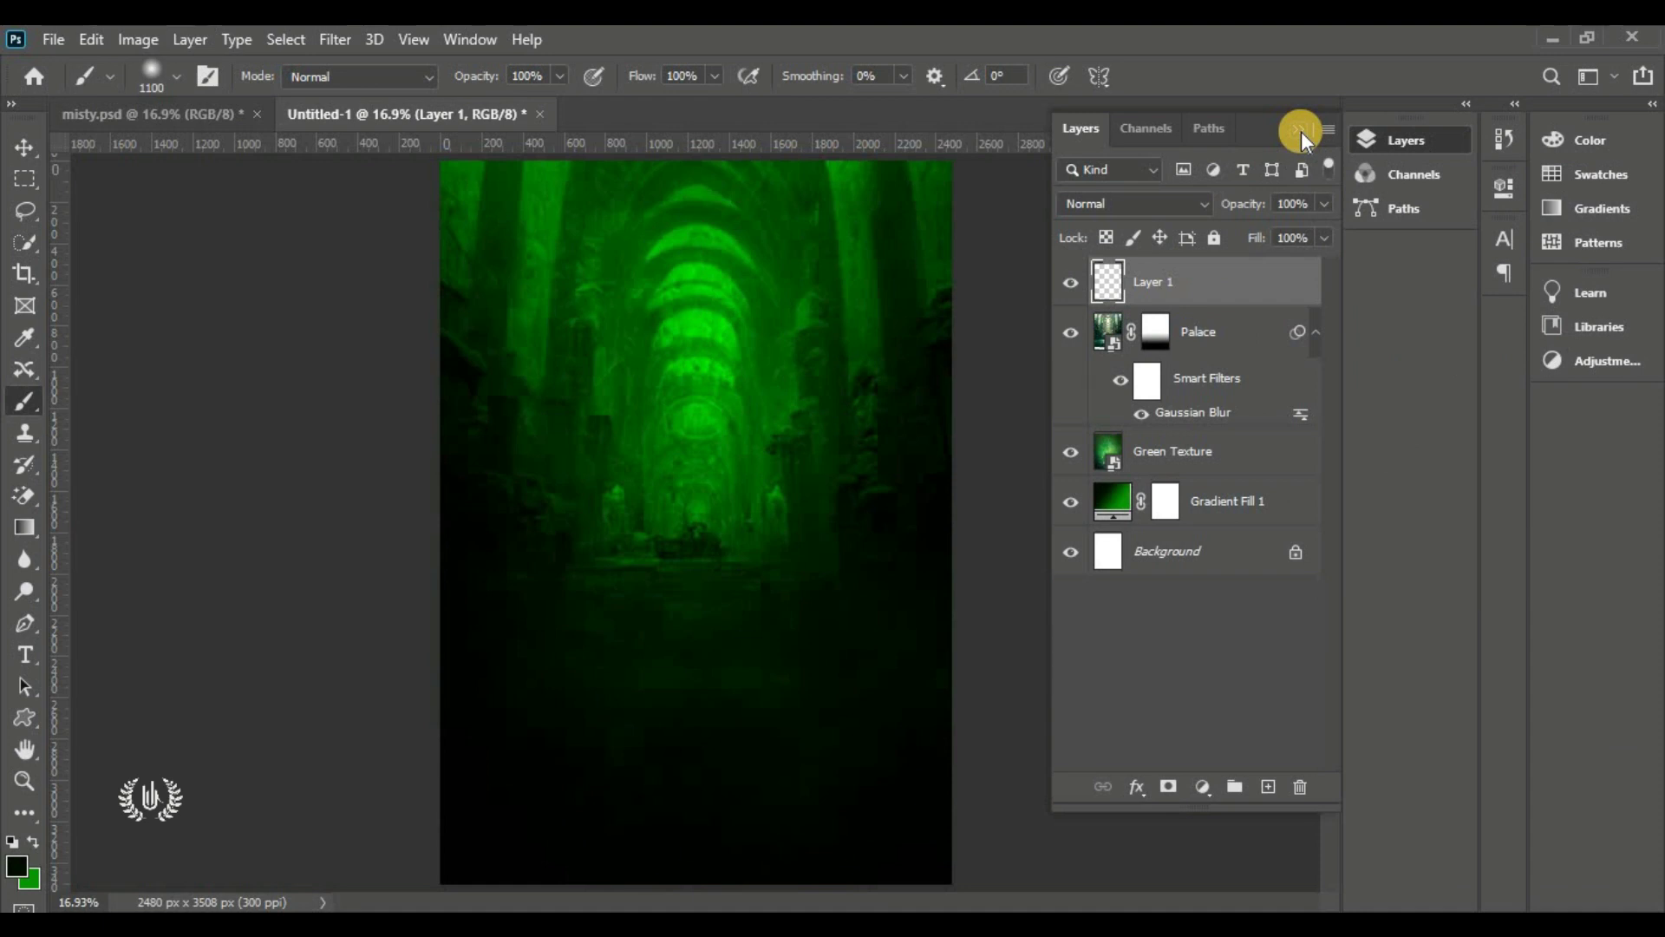
# Paint soft near-black strokes on Layer 1 along the top-right, left and right edges and top corners
pyautogui.scroll(-1, 677, 329)
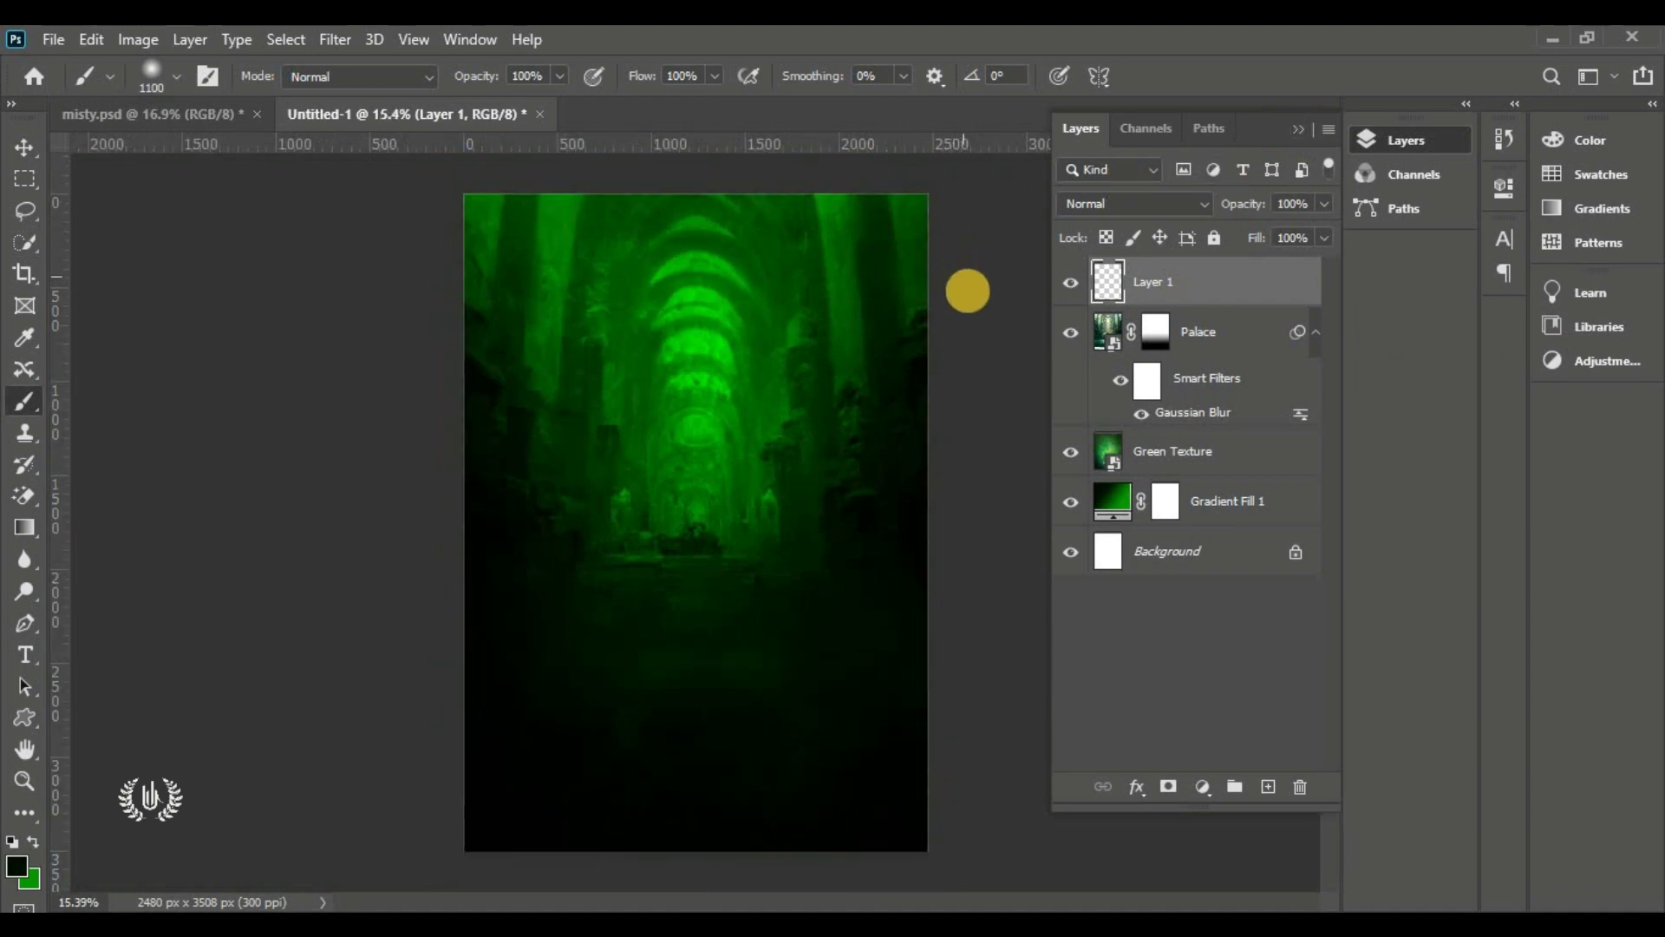
pyautogui.scroll(-1, 966, 279)
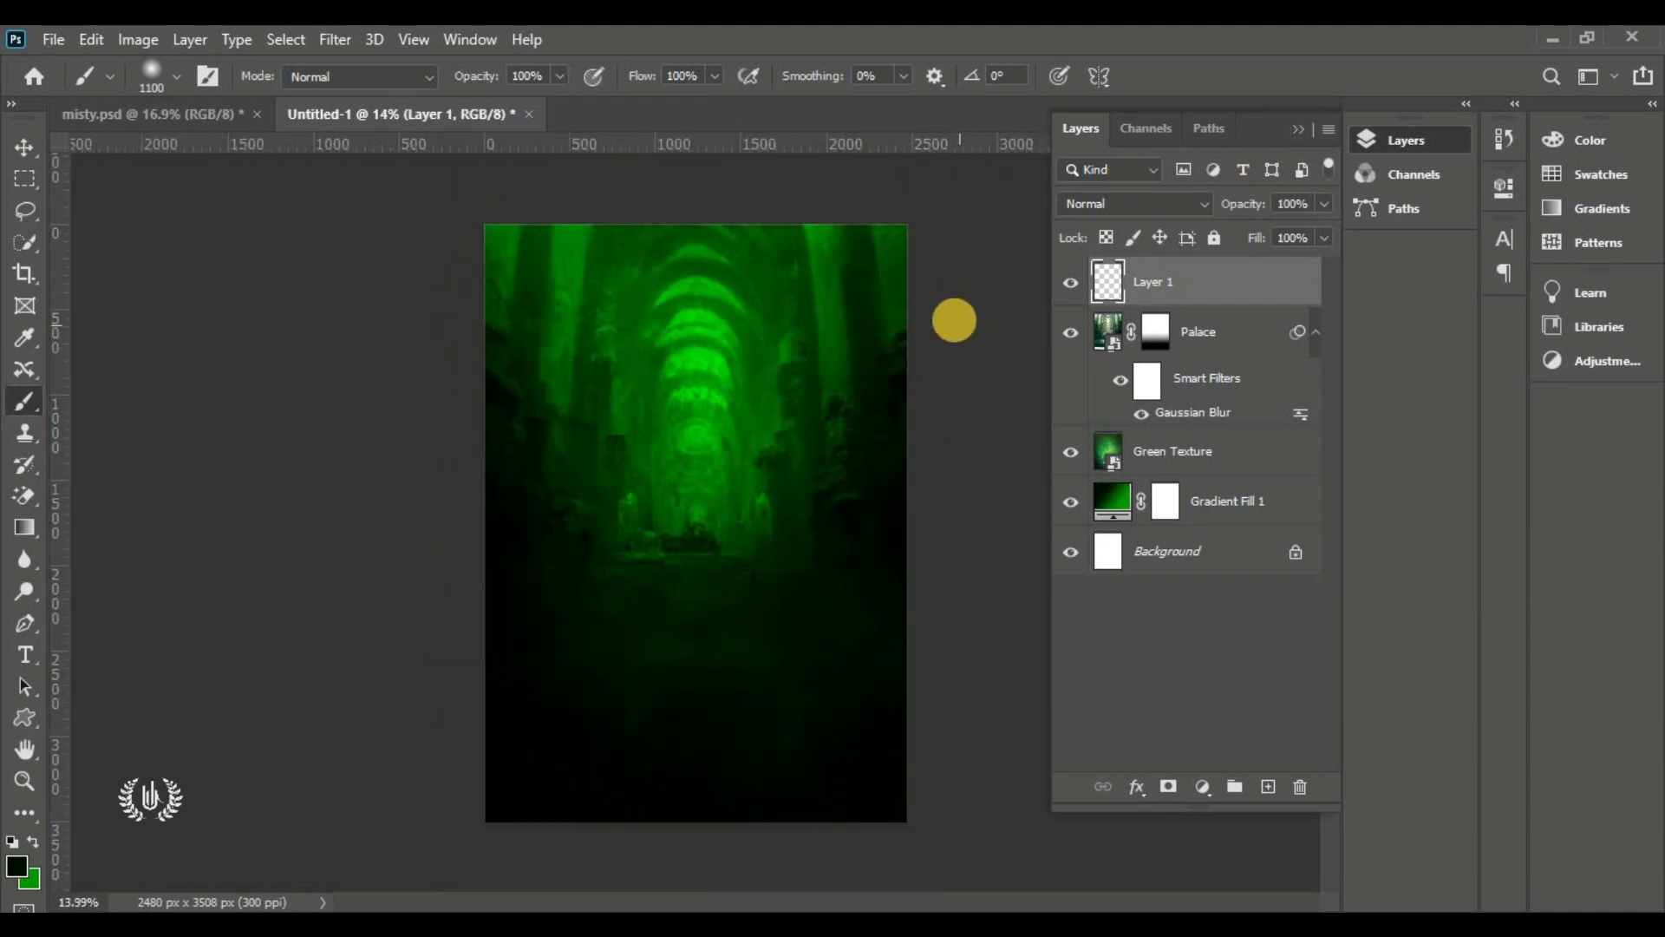
pyautogui.moveTo(893, 320)
pyautogui.mouseDown()
pyautogui.moveTo(847, 201)
pyautogui.moveTo(725, 186)
pyautogui.moveTo(590, 187)
pyautogui.moveTo(431, 237)
pyautogui.moveTo(408, 305)
pyautogui.mouseUp()
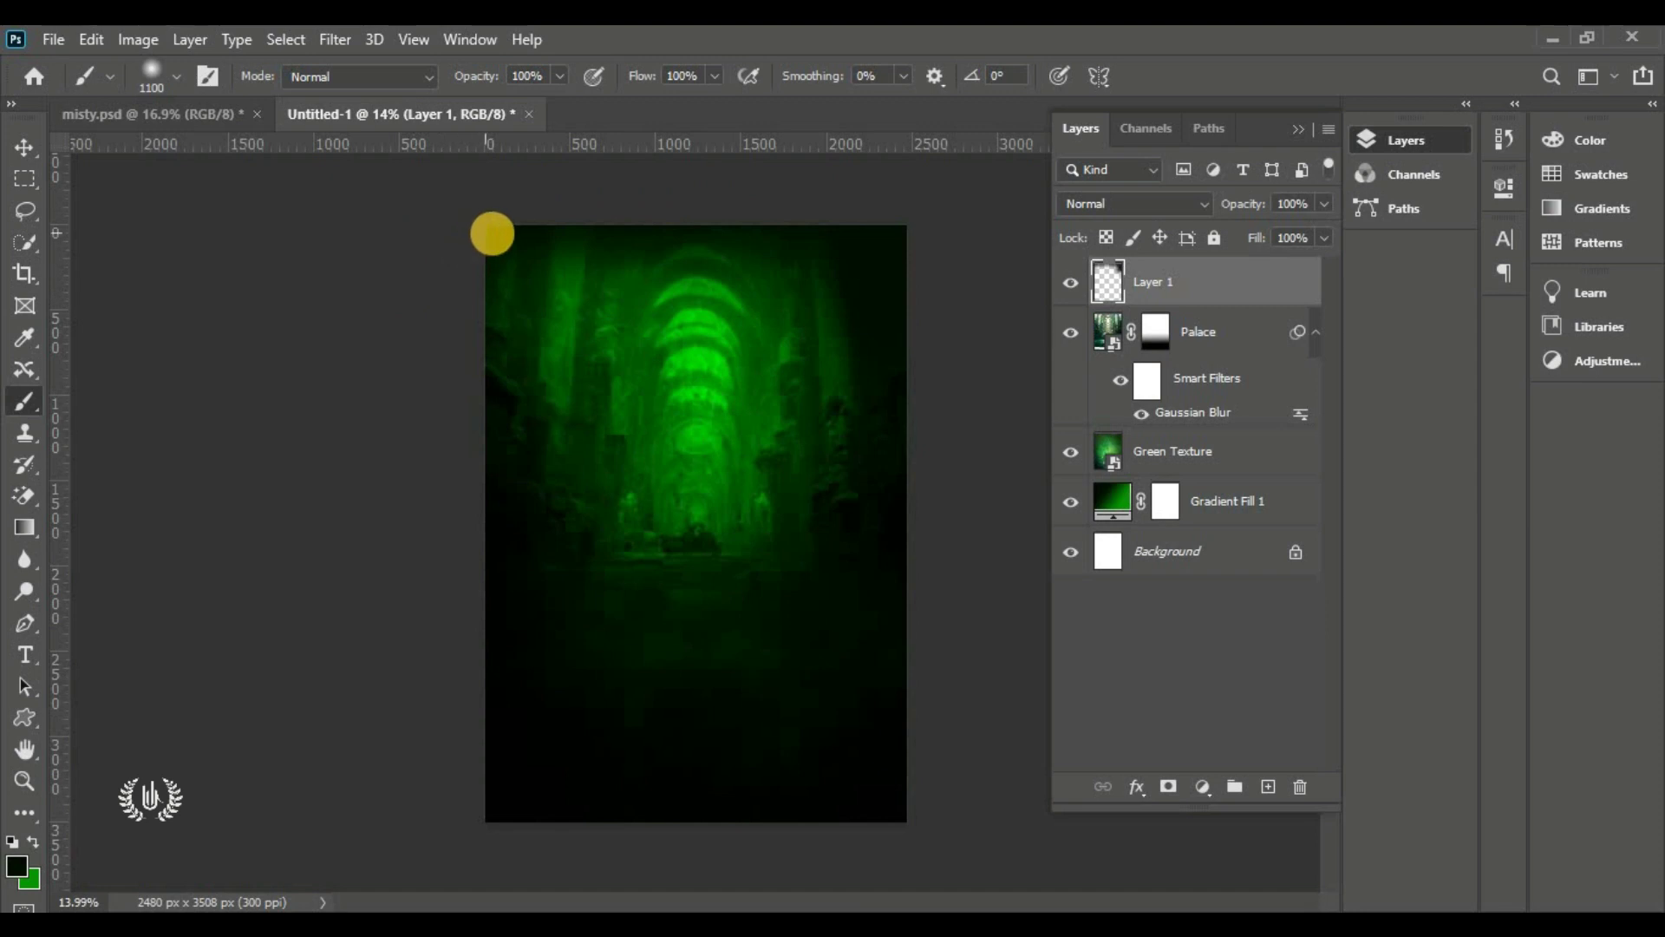
pyautogui.moveTo(508, 227)
pyautogui.mouseDown()
pyautogui.moveTo(669, 164)
pyautogui.moveTo(836, 205)
pyautogui.moveTo(955, 345)
pyautogui.mouseUp()
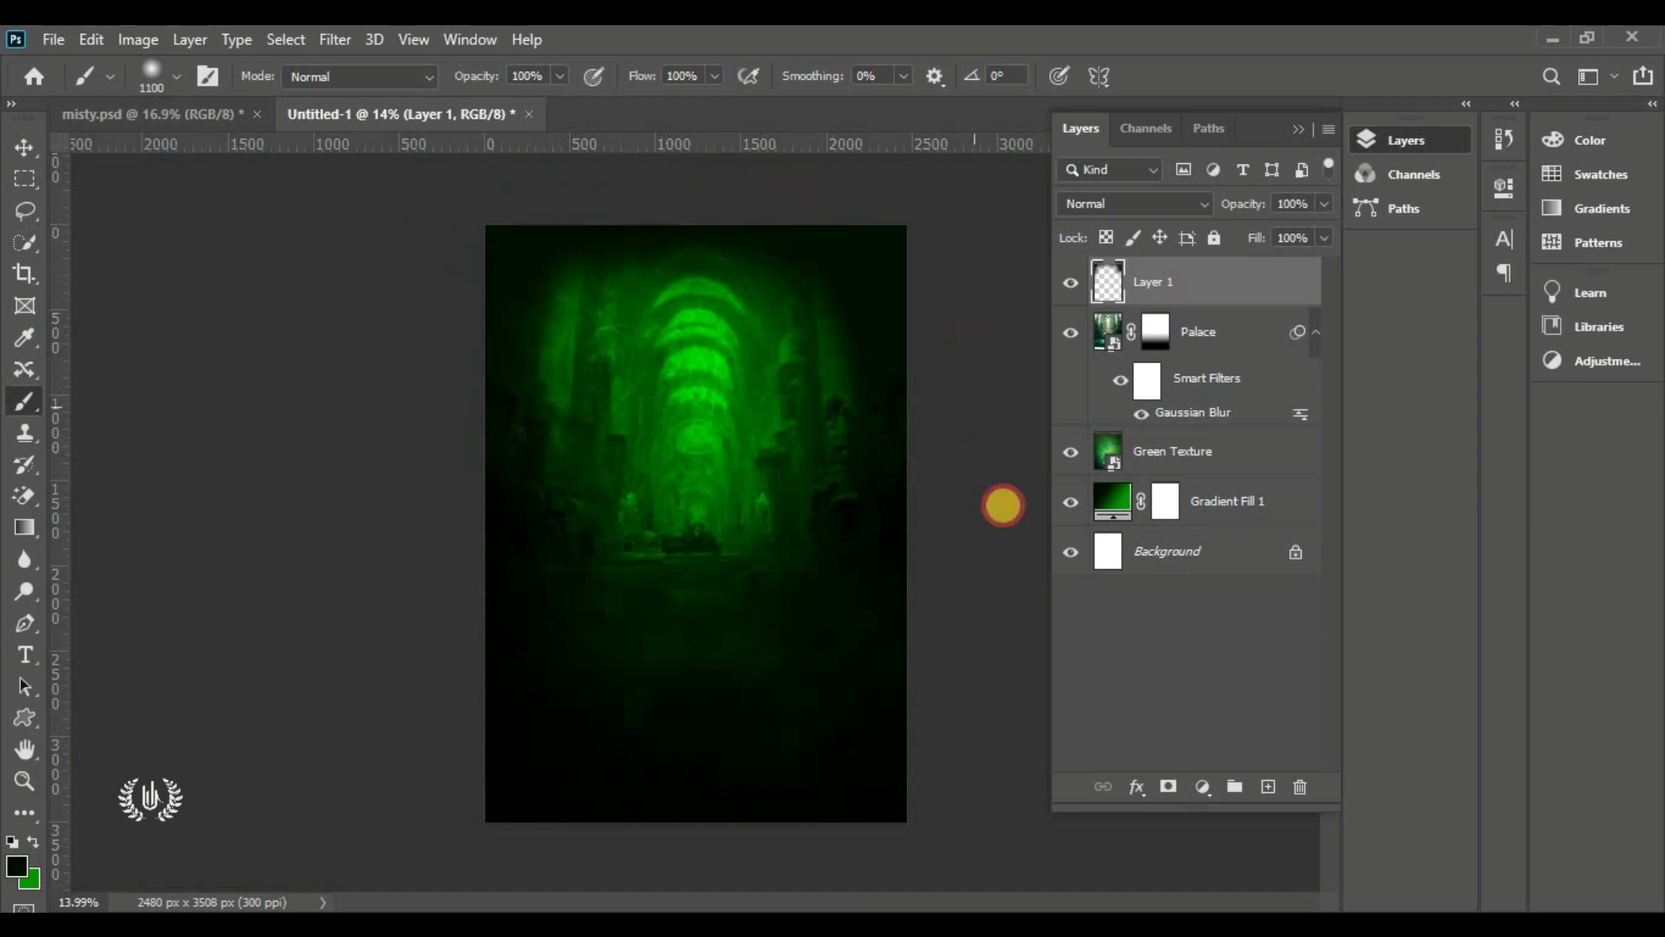
pyautogui.moveTo(987, 541)
pyautogui.mouseDown()
pyautogui.moveTo(958, 484)
pyautogui.moveTo(674, 434)
pyautogui.mouseUp()
pyautogui.moveTo(484, 276)
pyautogui.mouseDown()
pyautogui.moveTo(432, 389)
pyautogui.moveTo(476, 286)
pyautogui.moveTo(668, 205)
pyautogui.moveTo(751, 201)
pyautogui.moveTo(950, 289)
pyautogui.mouseUp()
pyautogui.click(20, 145)
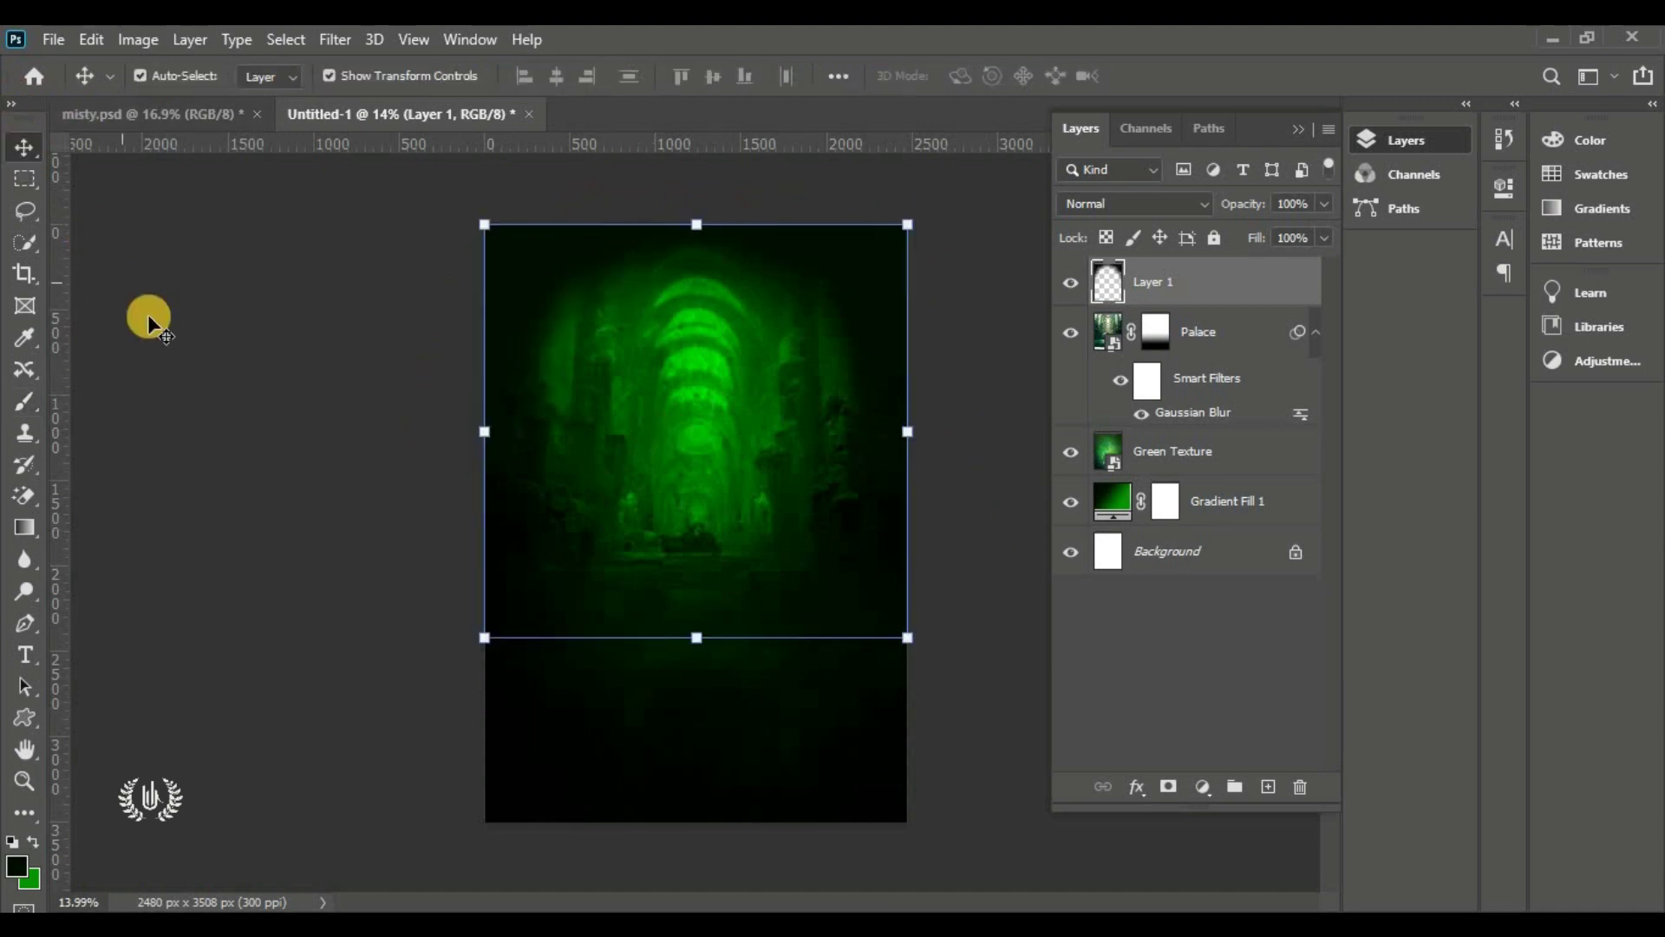
pyautogui.click(1164, 254)
# Set Layer 1's opacity to 70%, comparing the vignette on and off
pyautogui.click(1073, 292)
pyautogui.click(1072, 293)
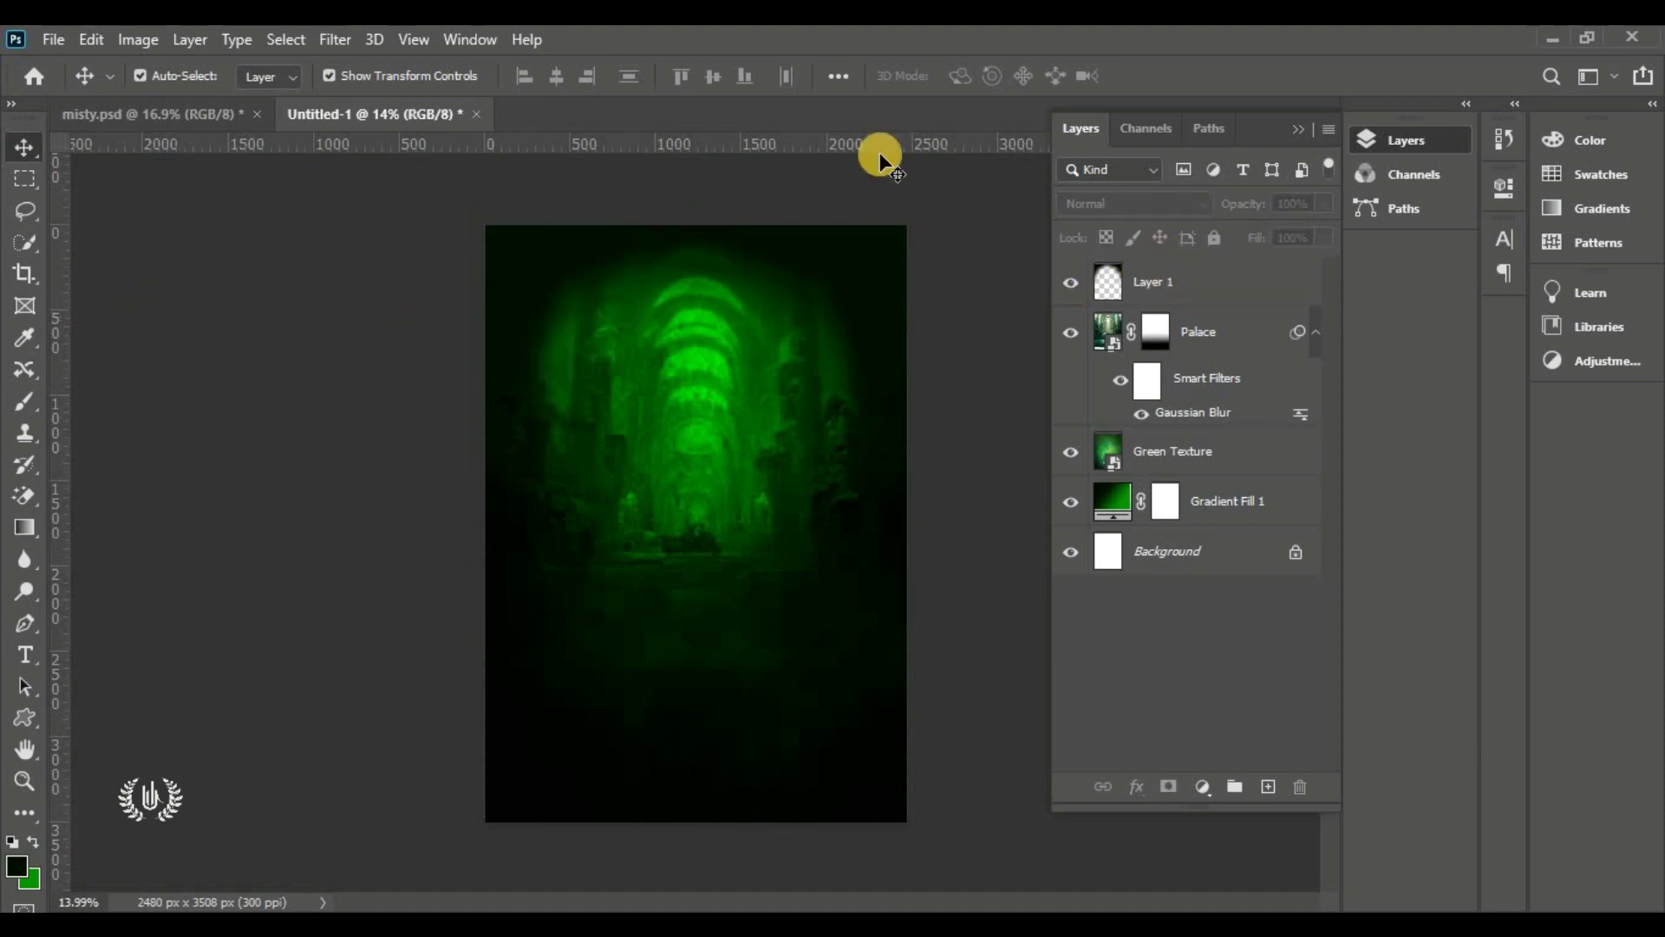
pyautogui.click(1238, 278)
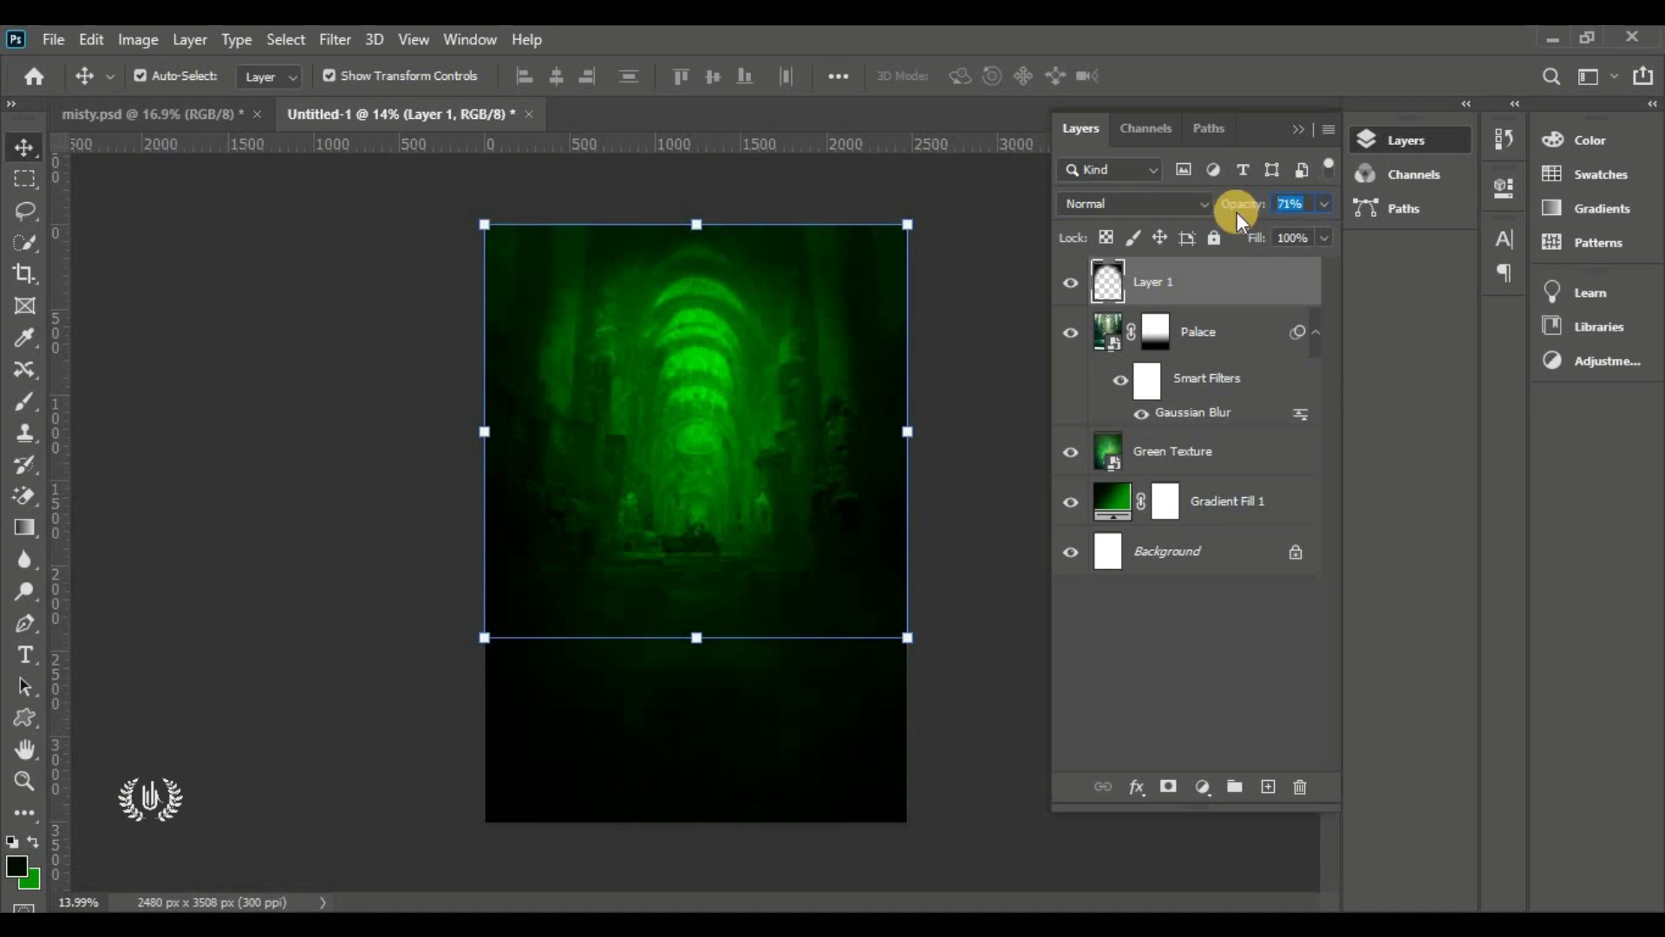
pyautogui.write('70')
pyautogui.click(980, 371)
pyautogui.hotkey('ctrl', '0')
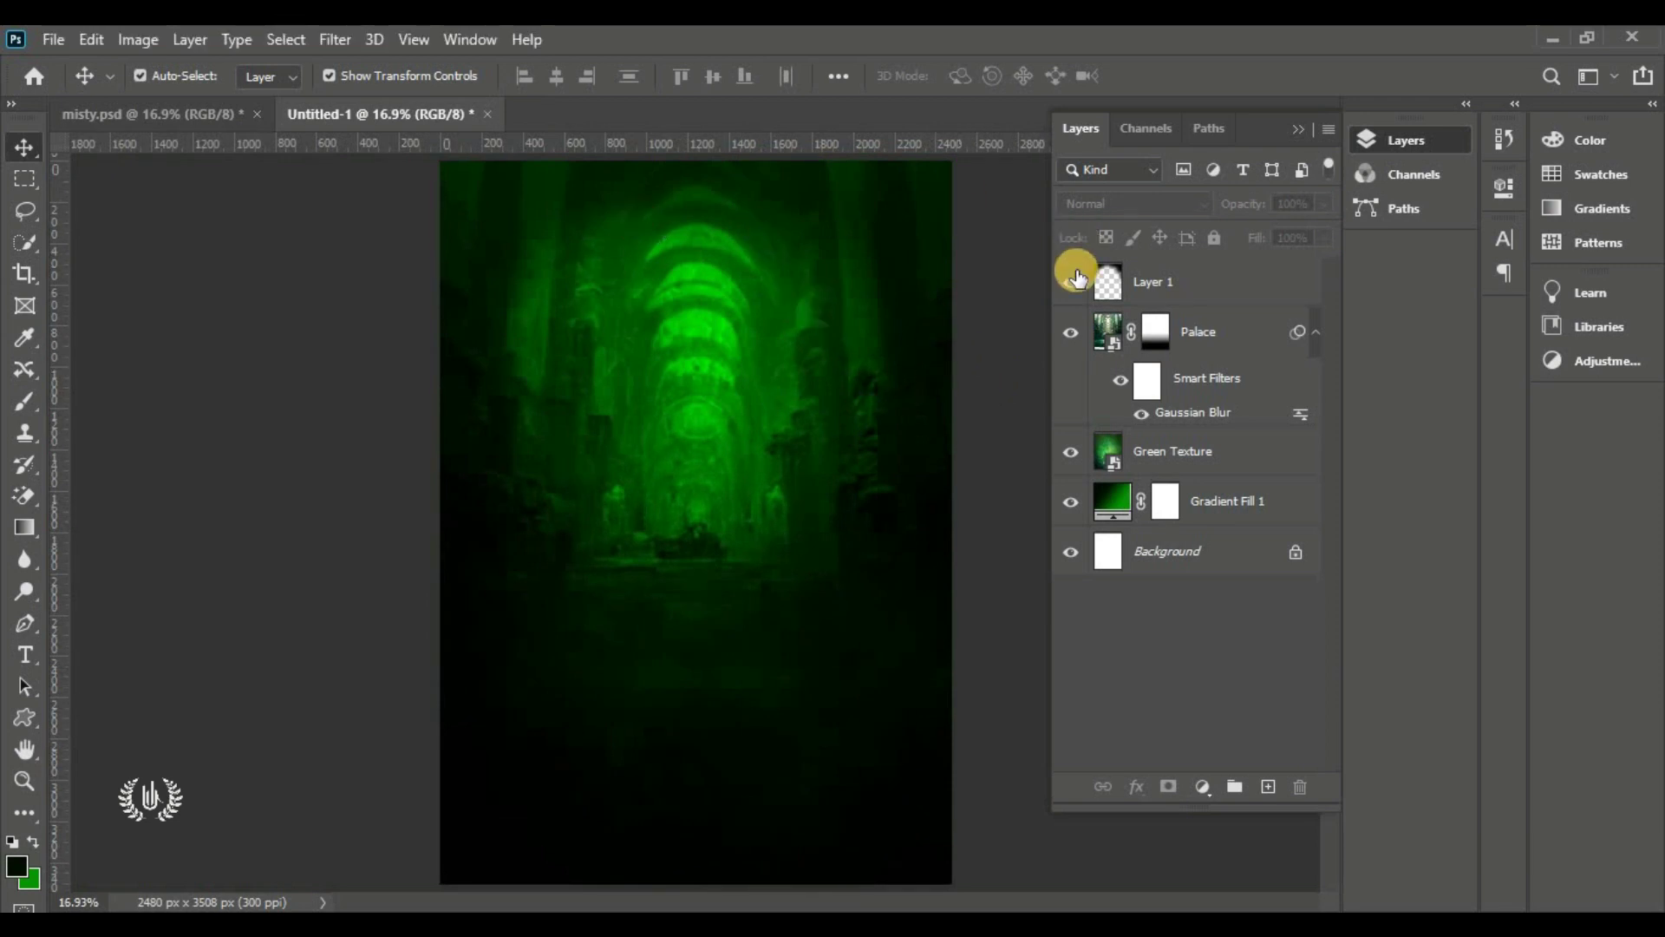
pyautogui.click(1074, 283)
pyautogui.click(1074, 283)
pyautogui.click(1166, 298)
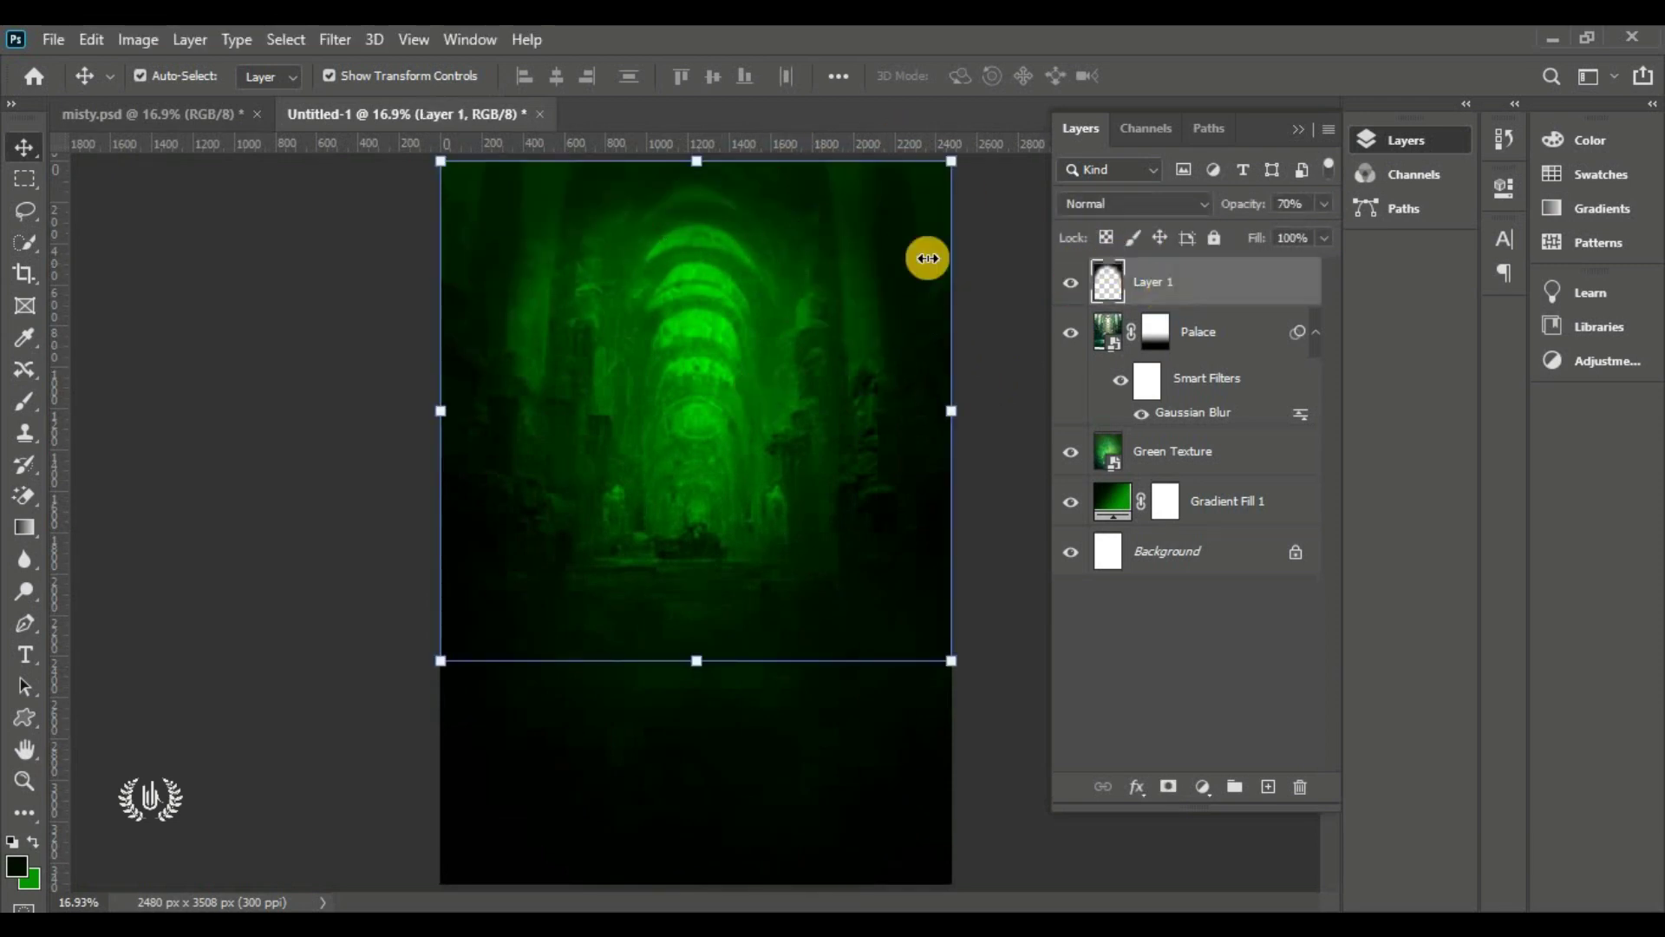
pyautogui.click(53, 39)
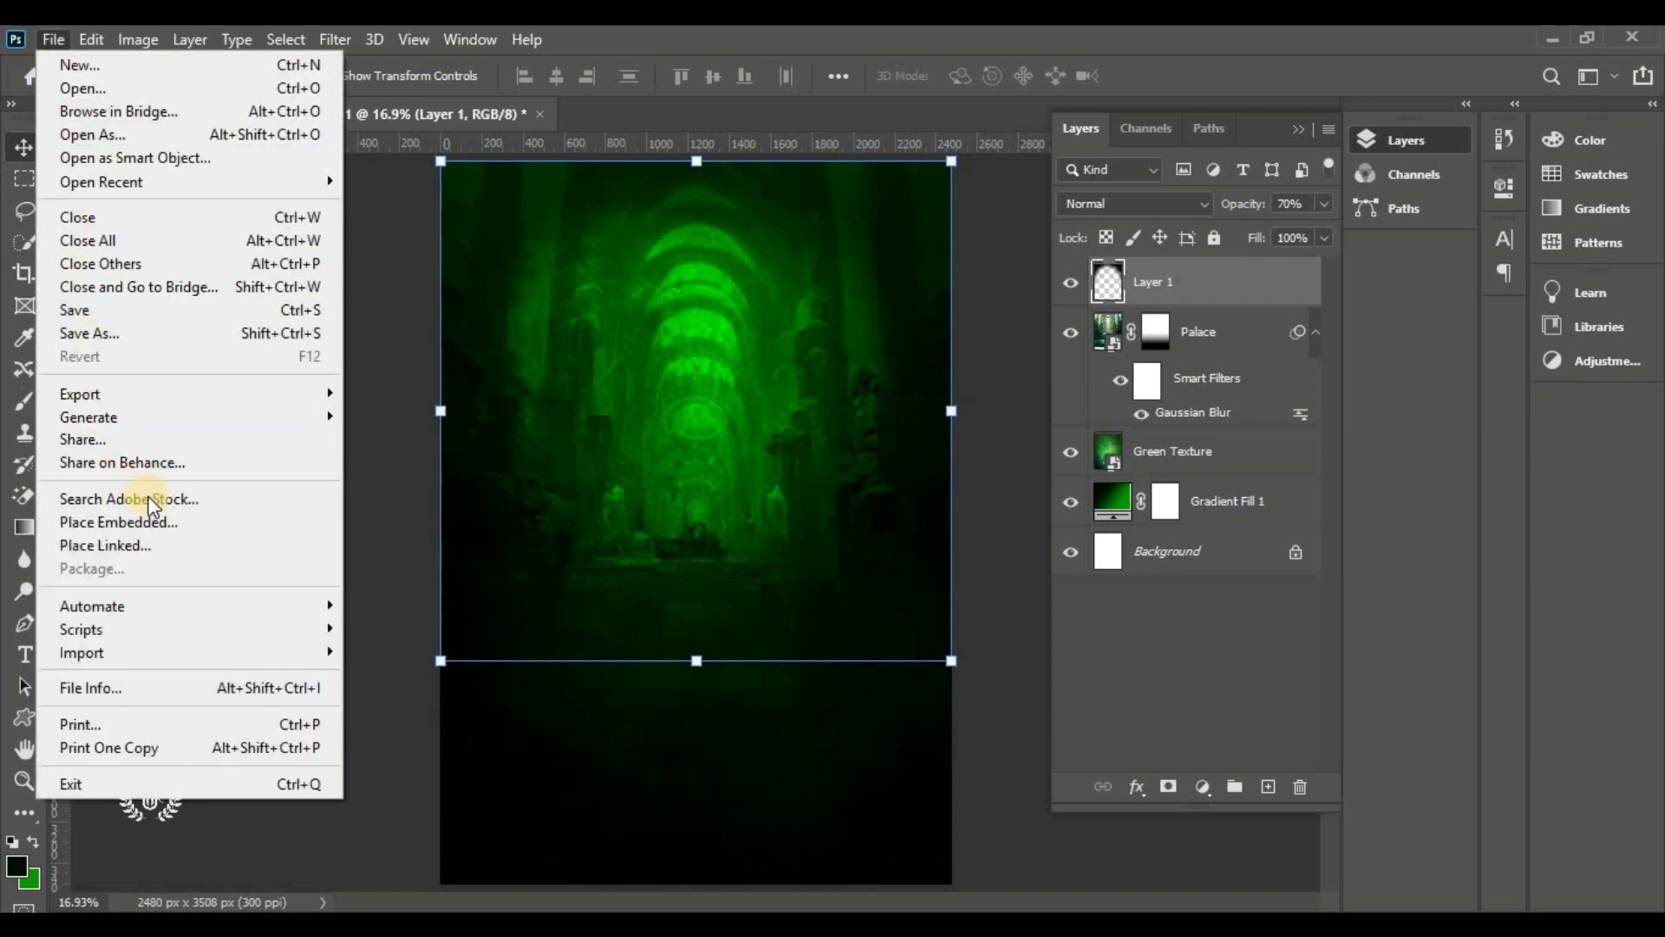
# Embed the Sports light image and position it across the page top at about 101% scale
pyautogui.click(130, 521)
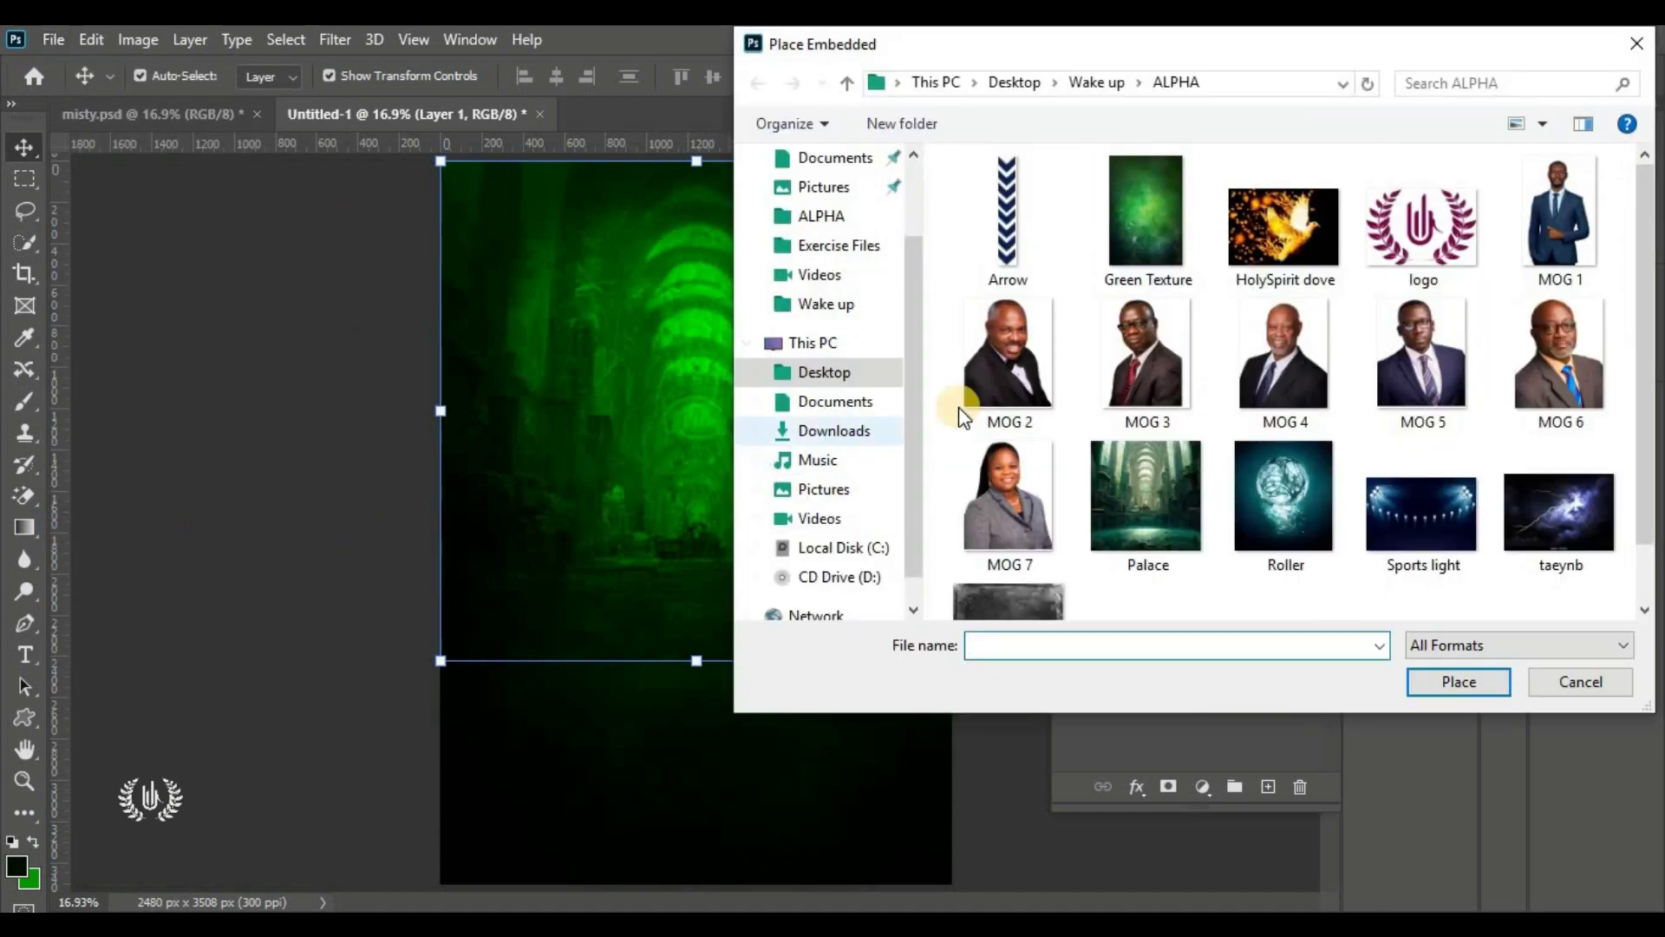
pyautogui.scroll(-1, 1075, 400)
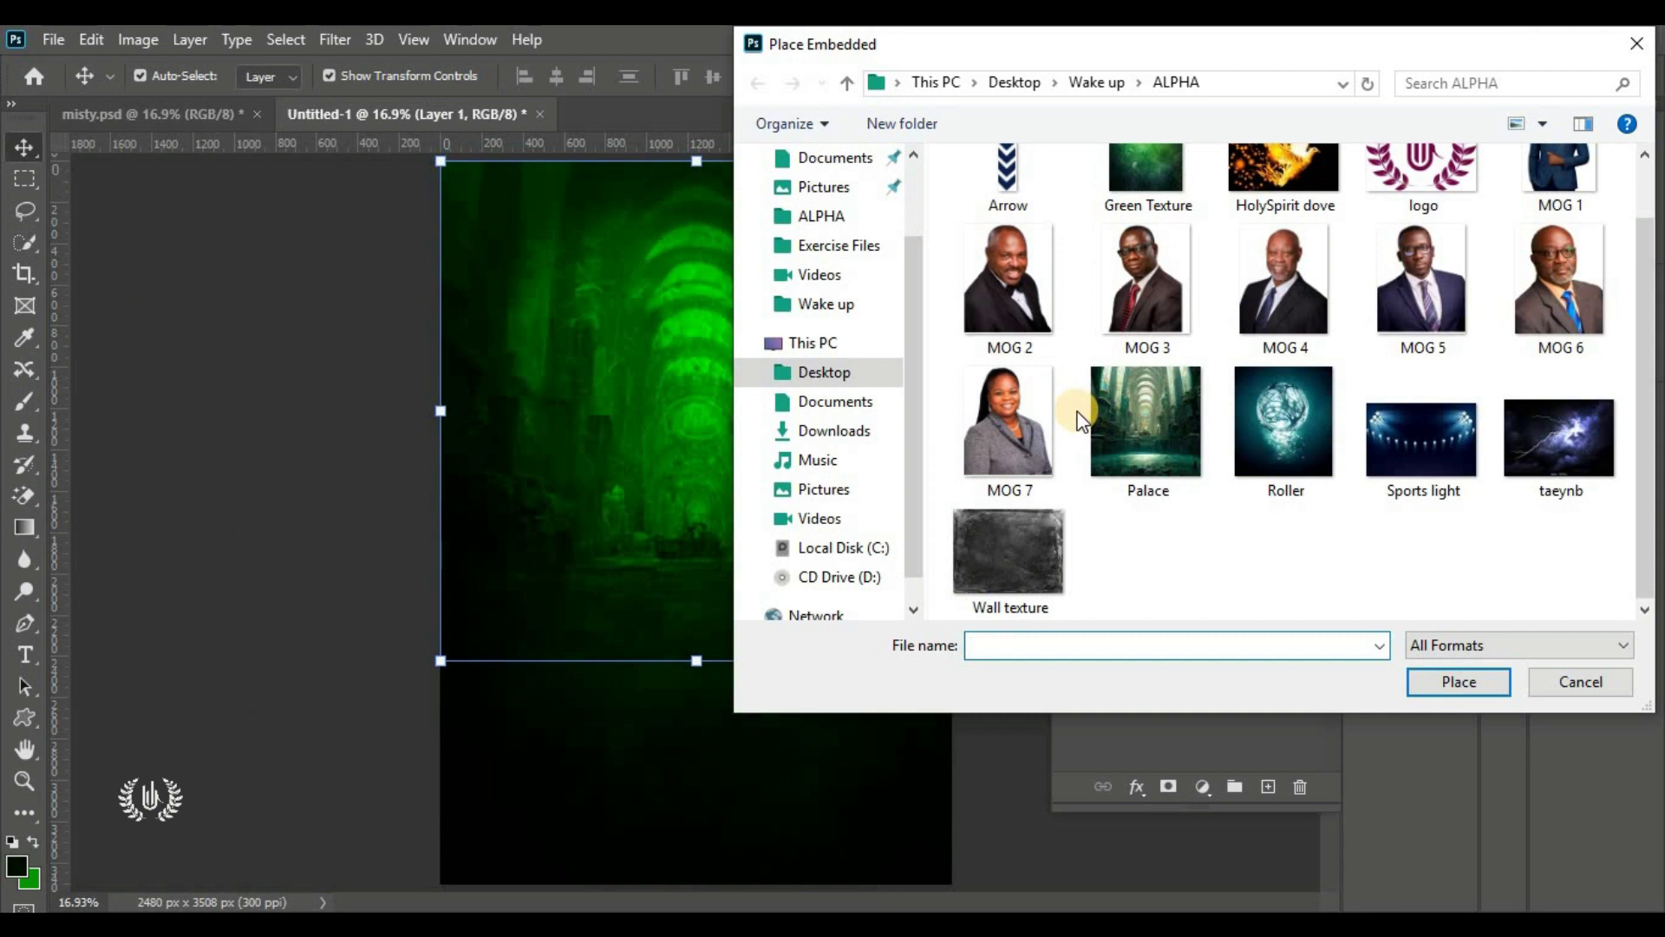
pyautogui.scroll(1, 1110, 581)
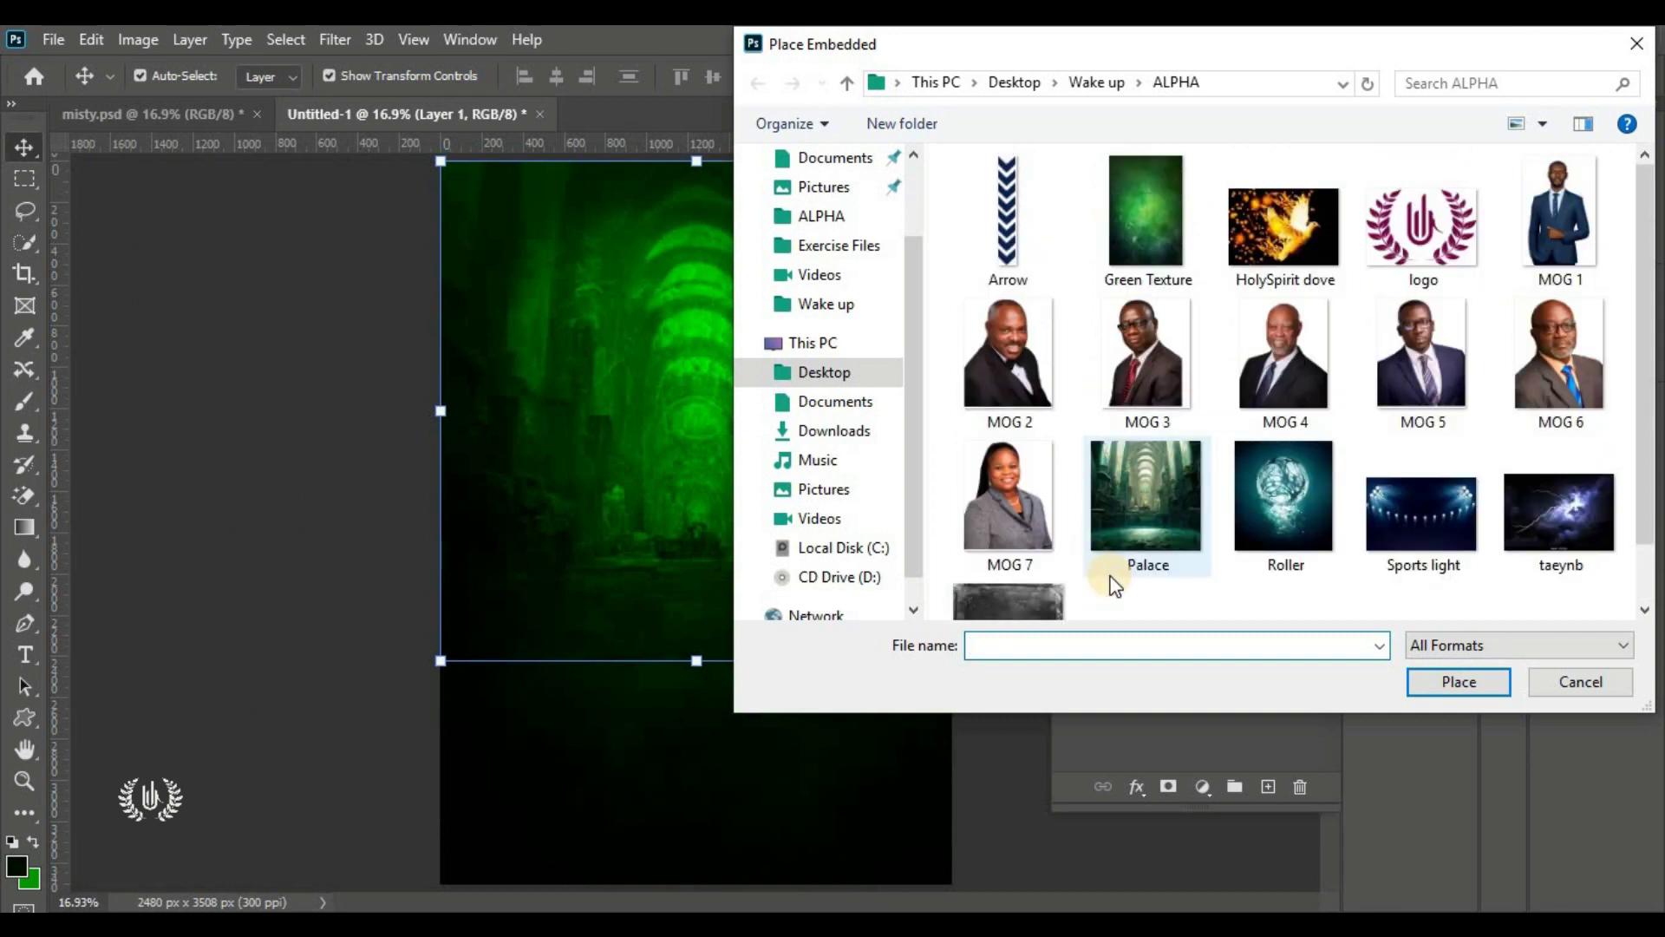
pyautogui.scroll(-1, 1116, 587)
pyautogui.click(1412, 465)
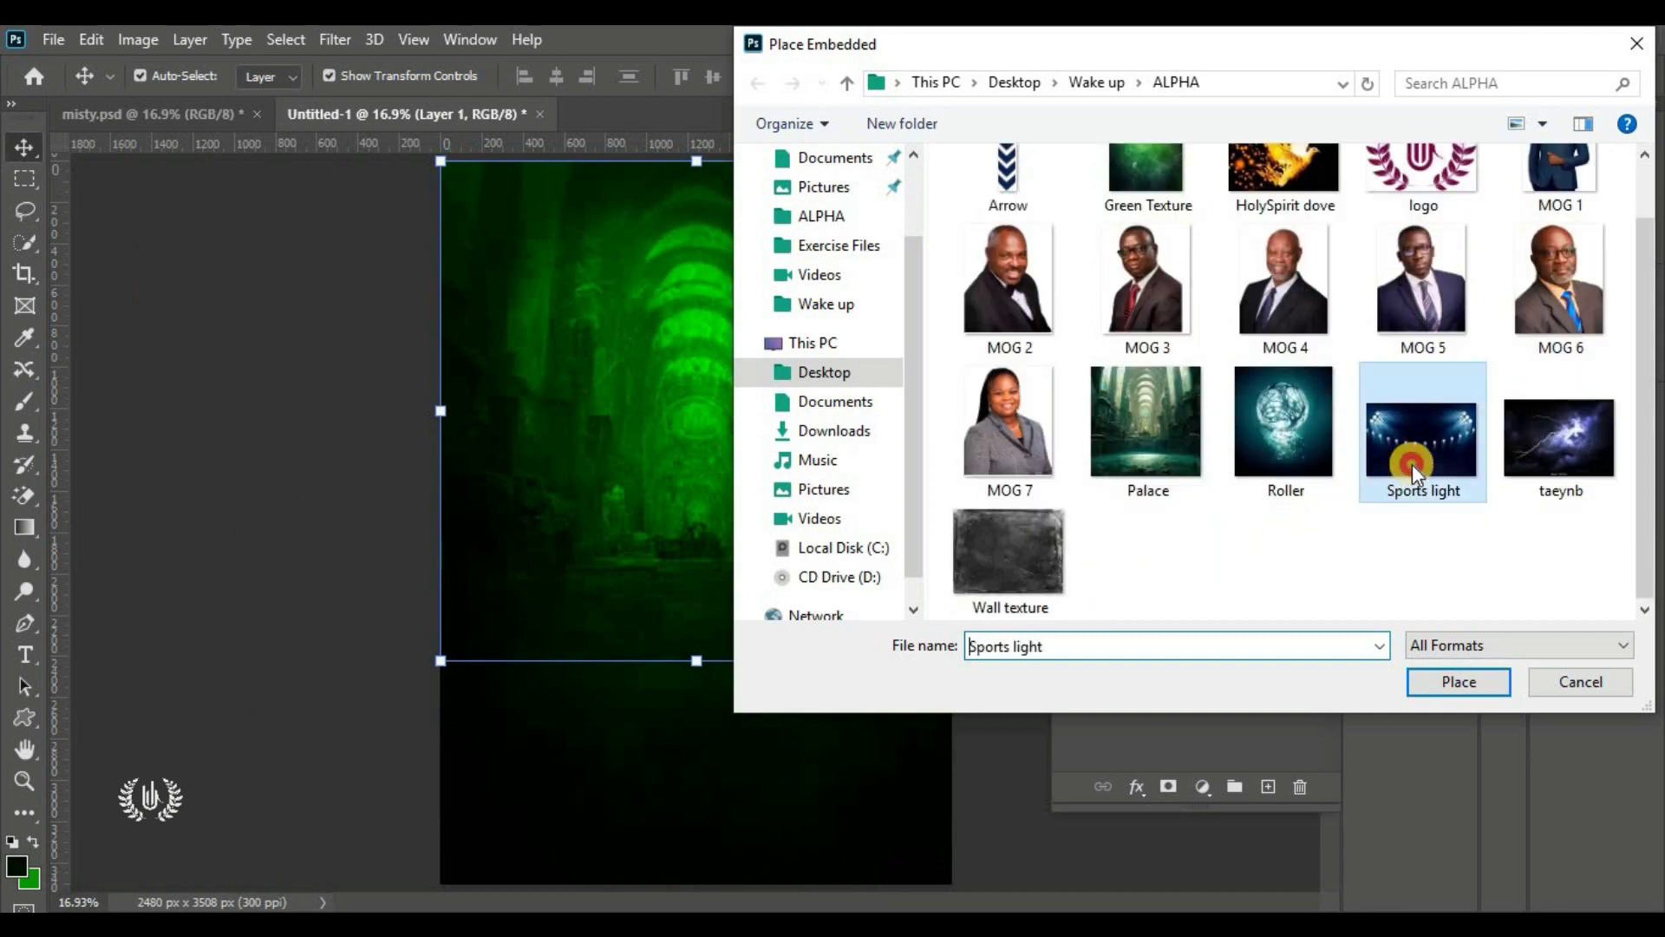
pyautogui.click(1458, 686)
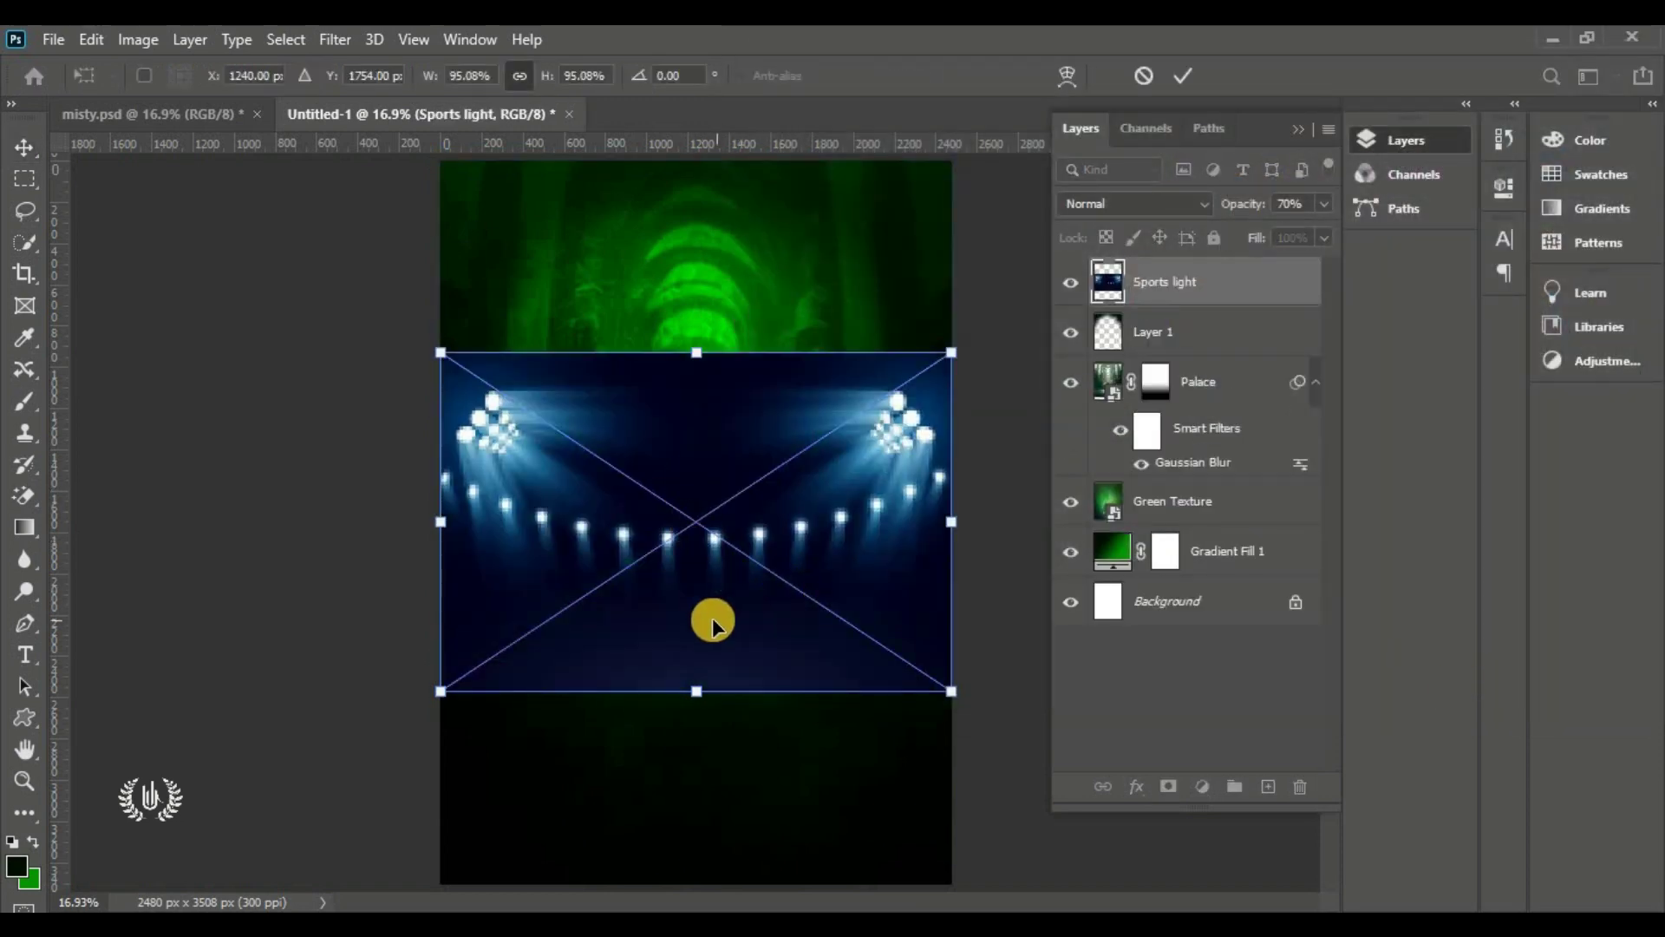
pyautogui.moveTo(706, 621); pyautogui.dragTo(702, 419)
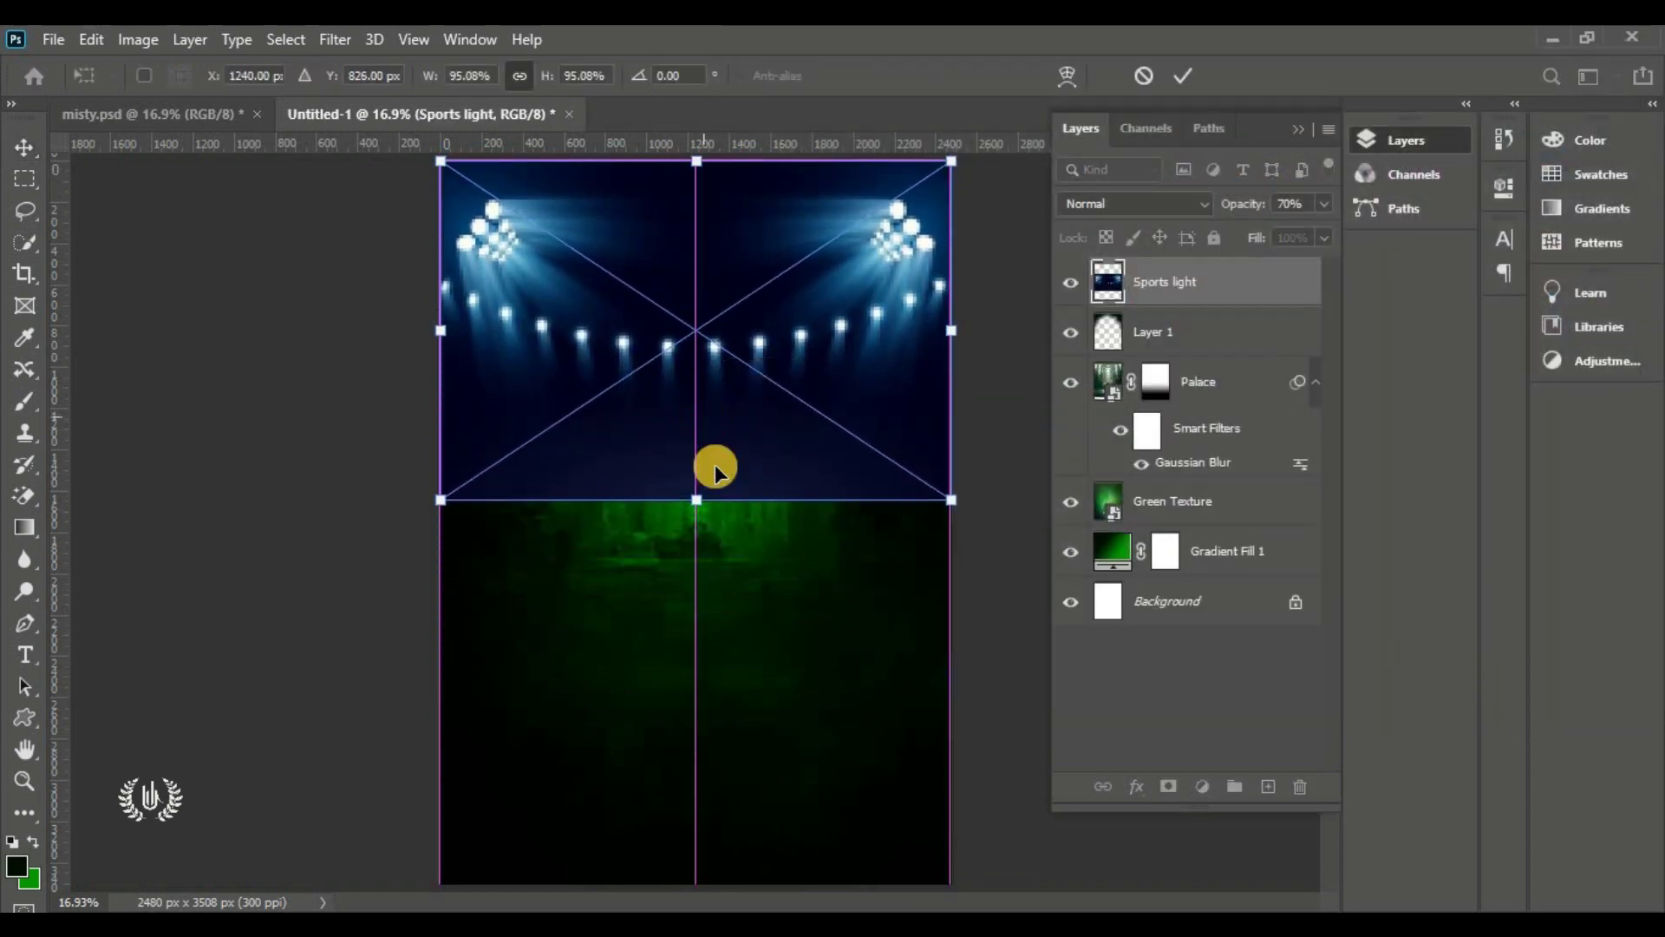
pyautogui.moveTo(696, 511); pyautogui.dragTo(694, 449)
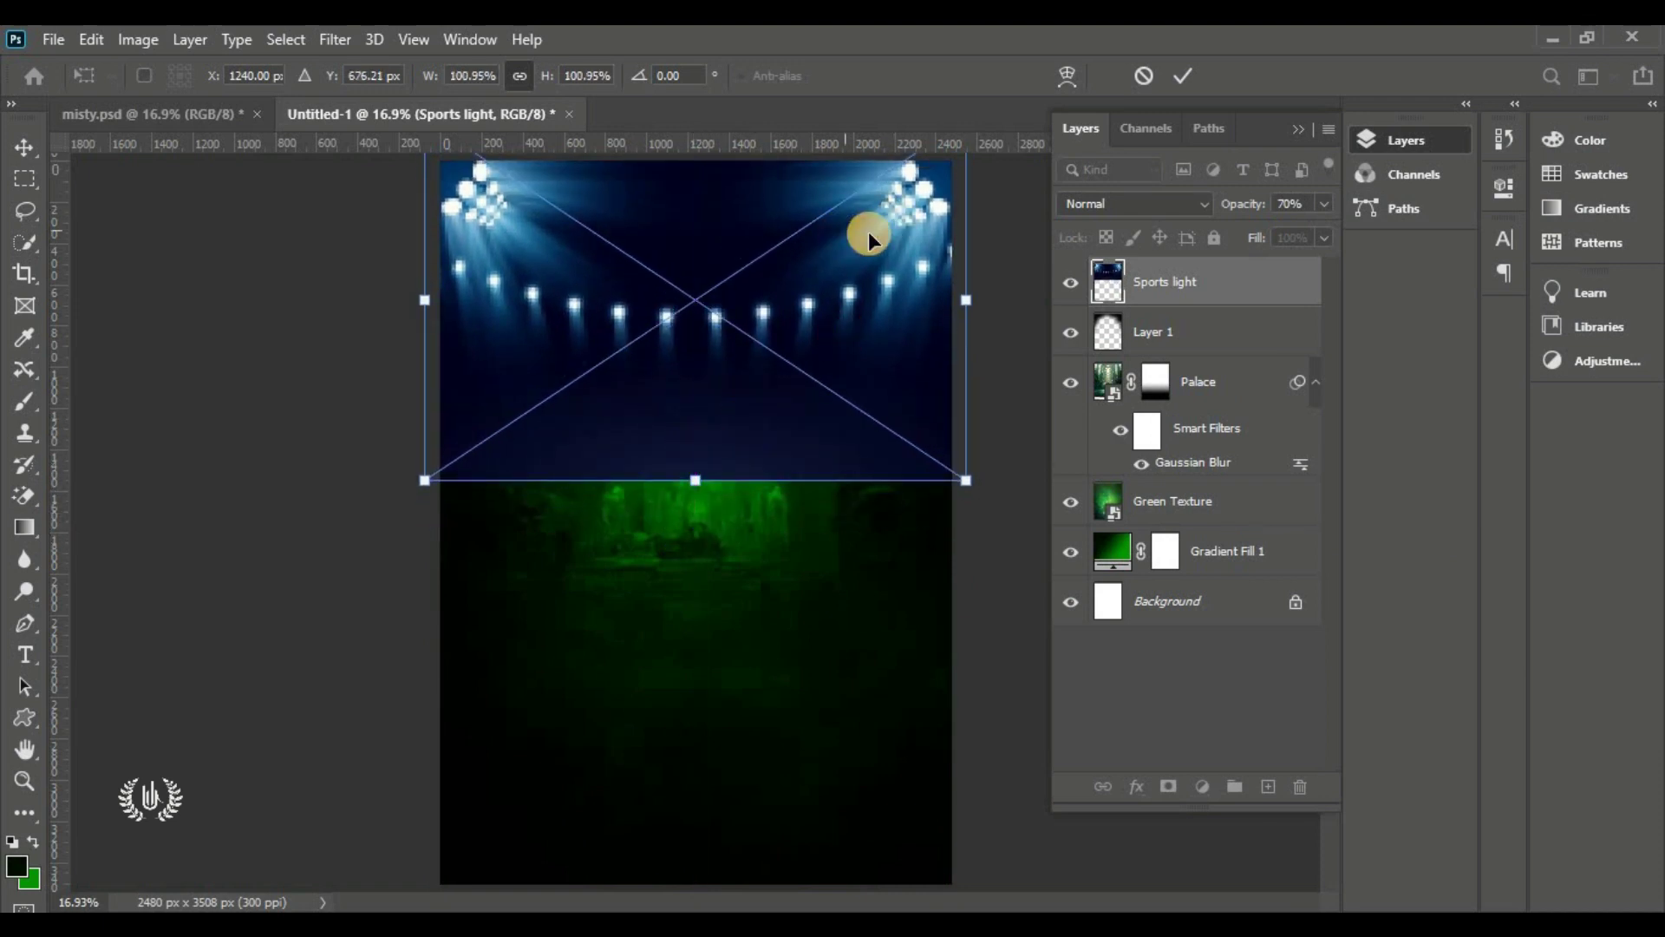
pyautogui.click(1178, 76)
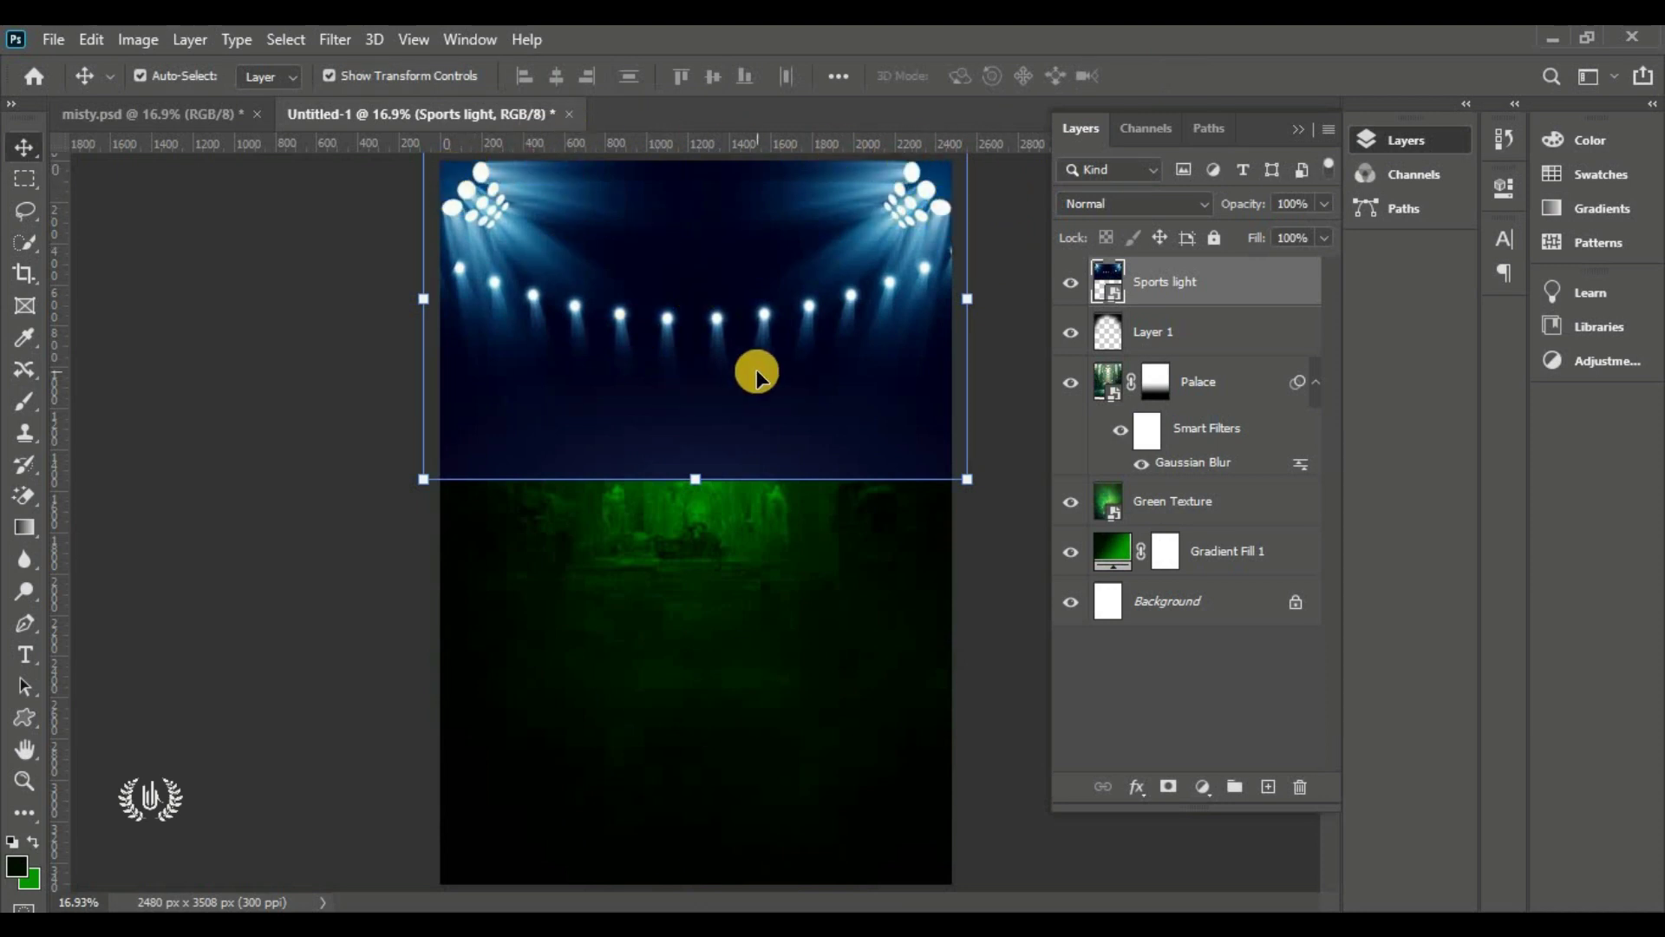
# Set the Sports light layer to Color Dodge and add a white layer mask to it
pyautogui.click(1170, 202)
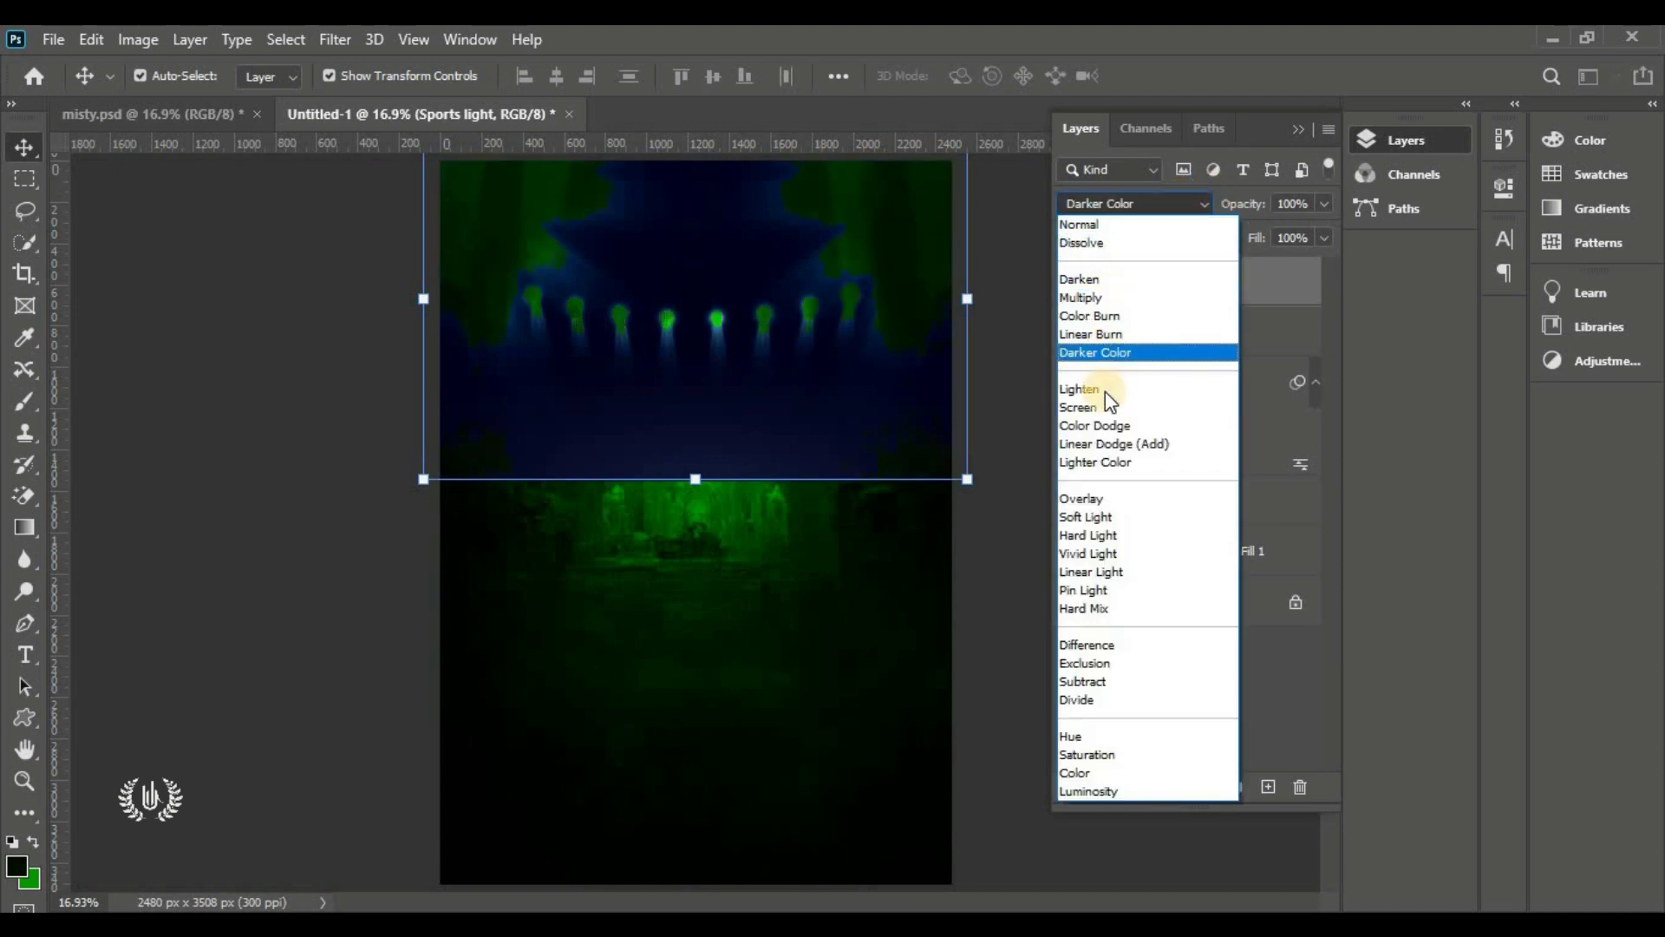
pyautogui.click(1168, 427)
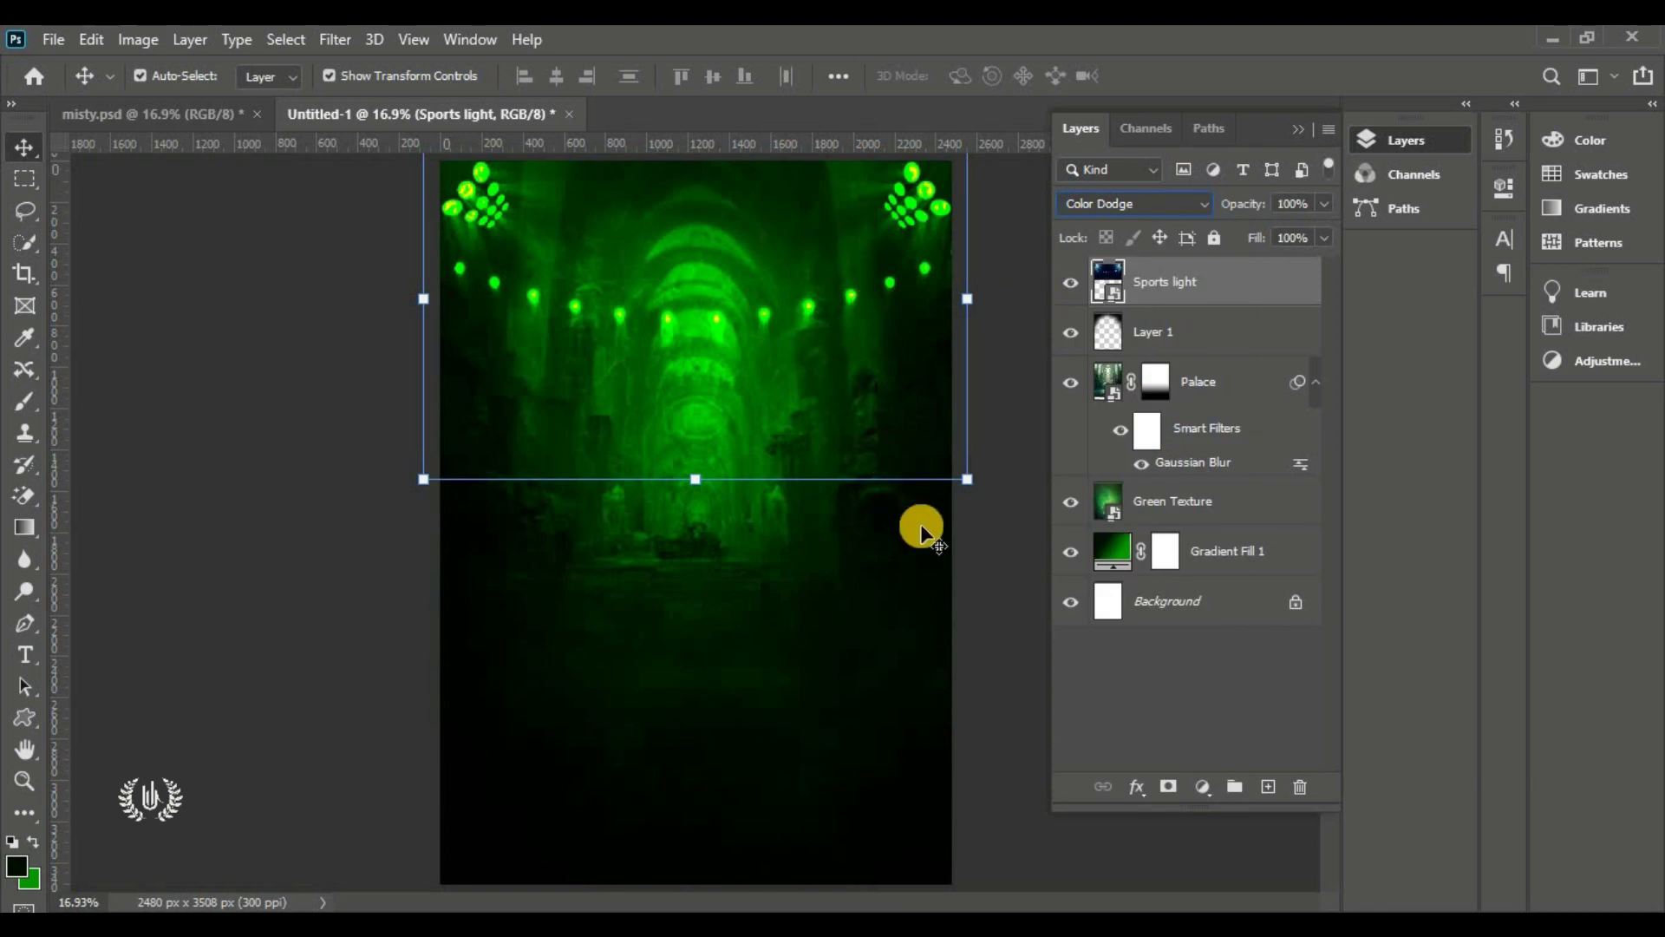
pyautogui.click(1062, 279)
pyautogui.click(1062, 279)
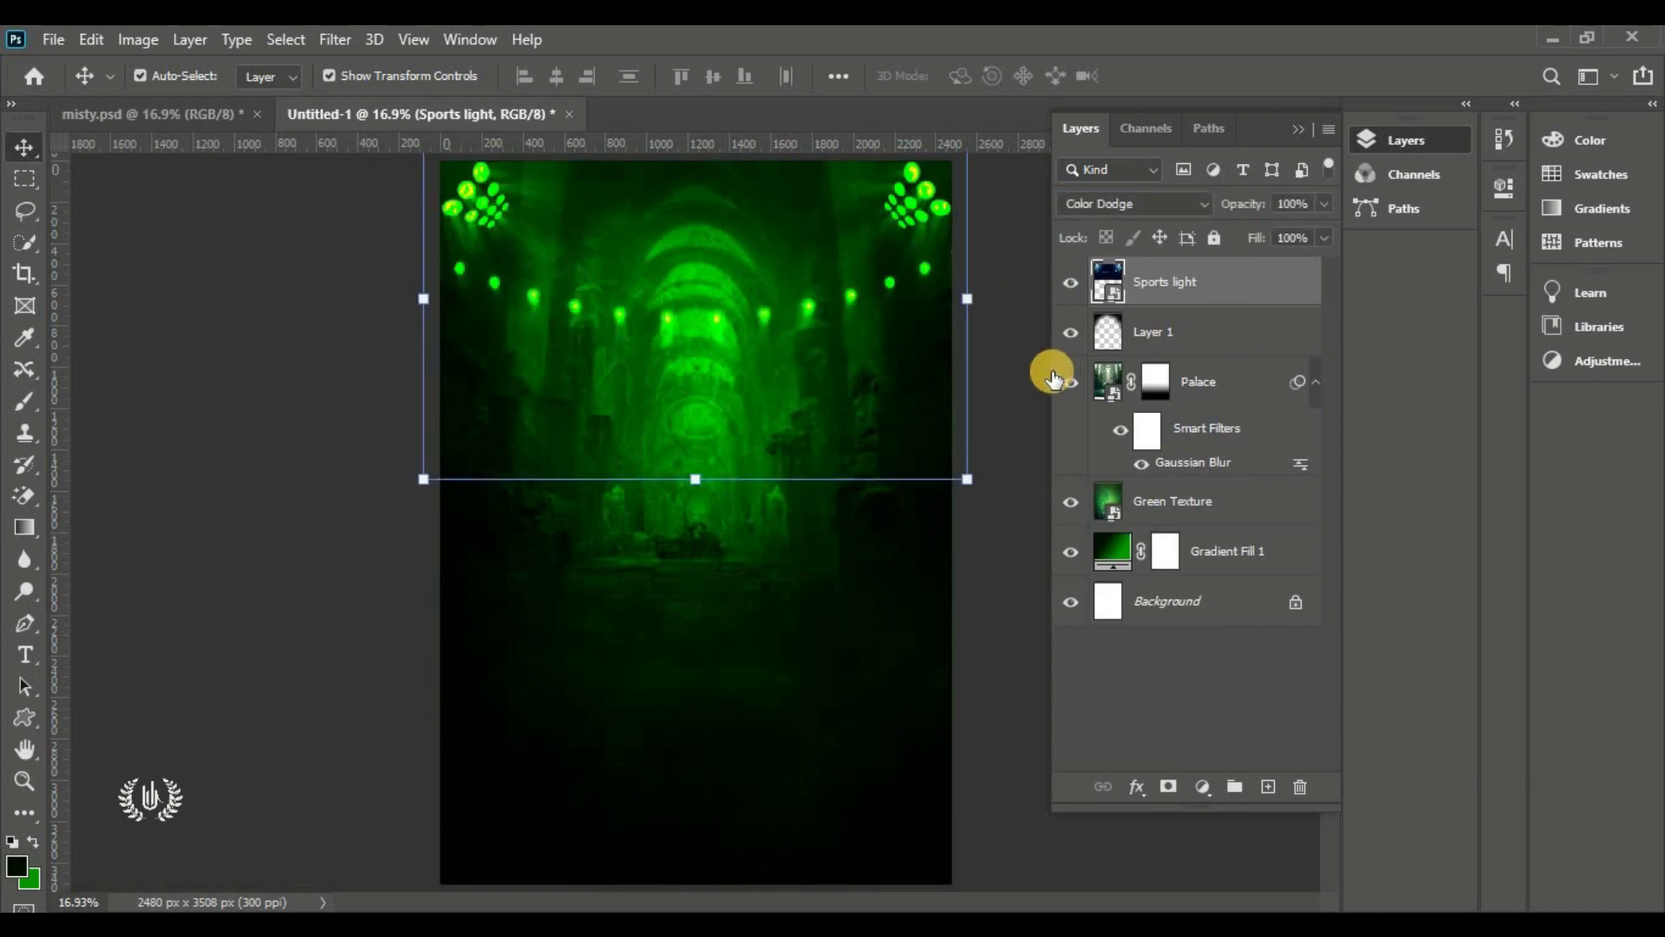
pyautogui.click(1168, 786)
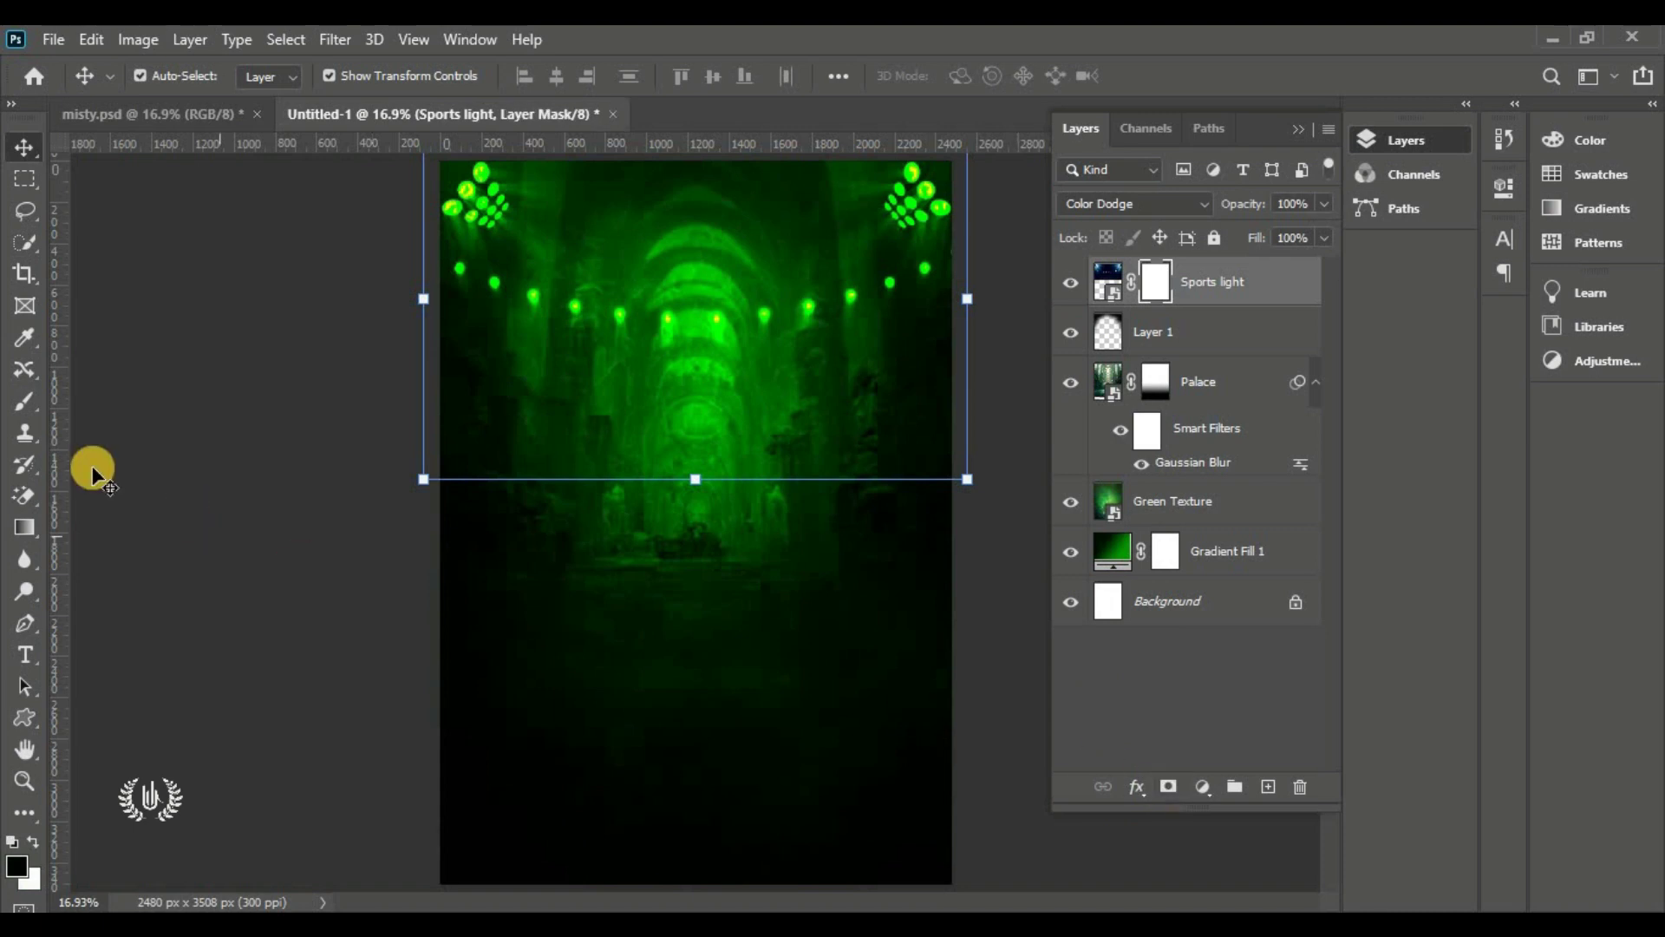
# With a soft 0%-hardness black brush, paint the central row of small lights out of the mask
pyautogui.click(24, 401)
pyautogui.click(147, 402)
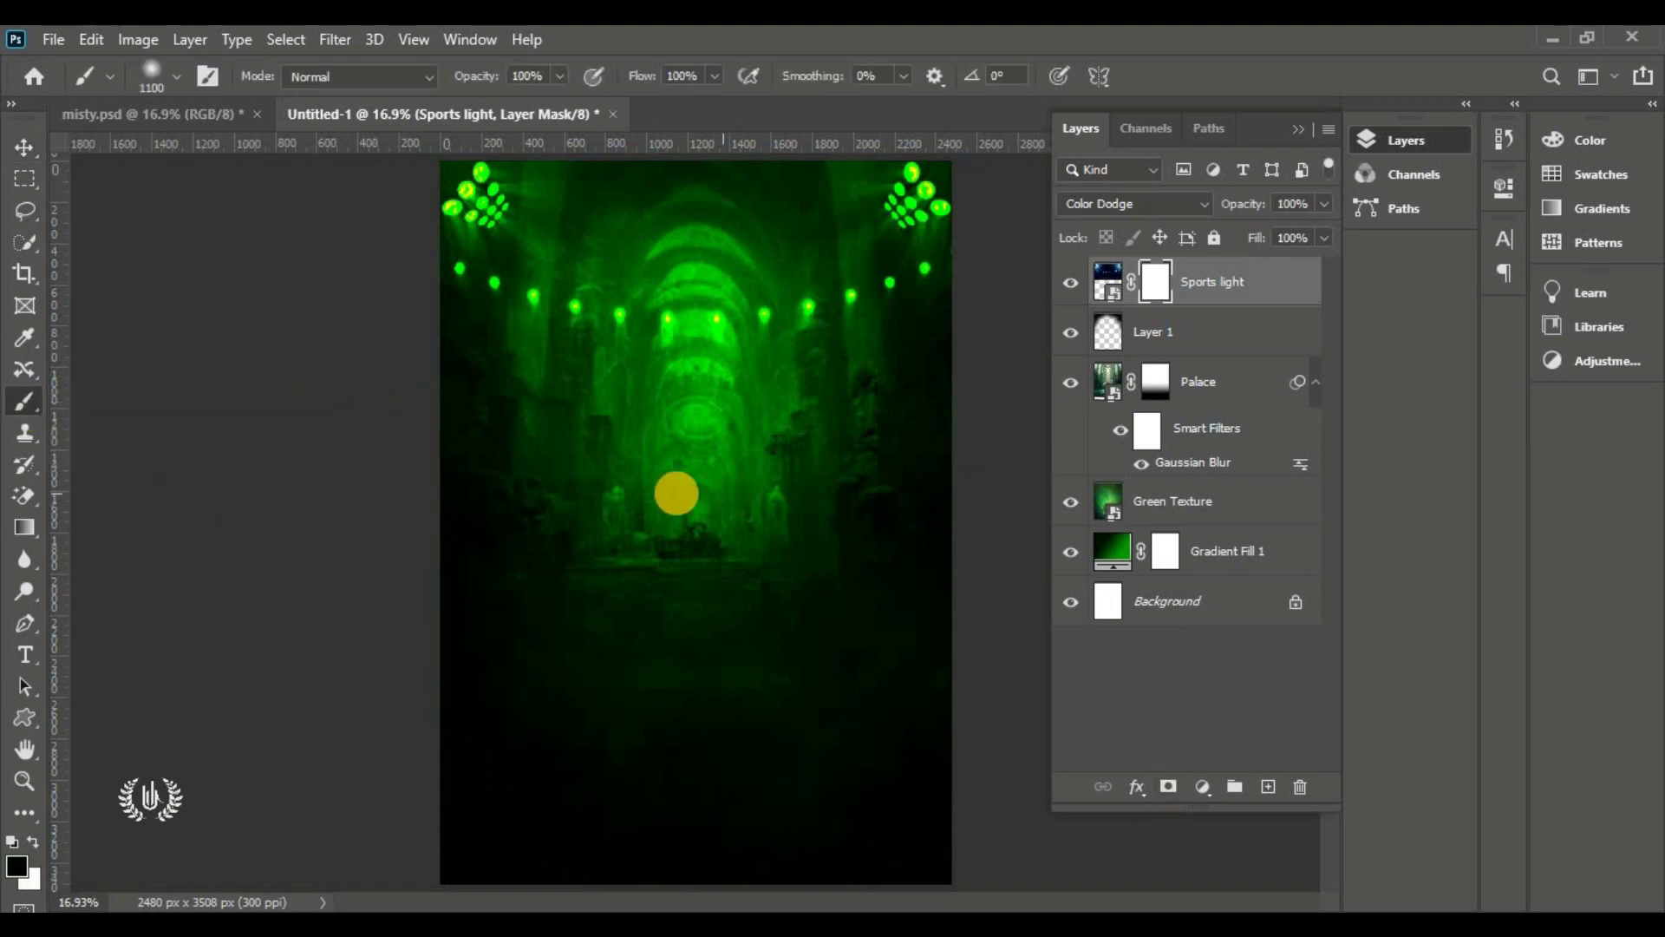
pyautogui.click(176, 76)
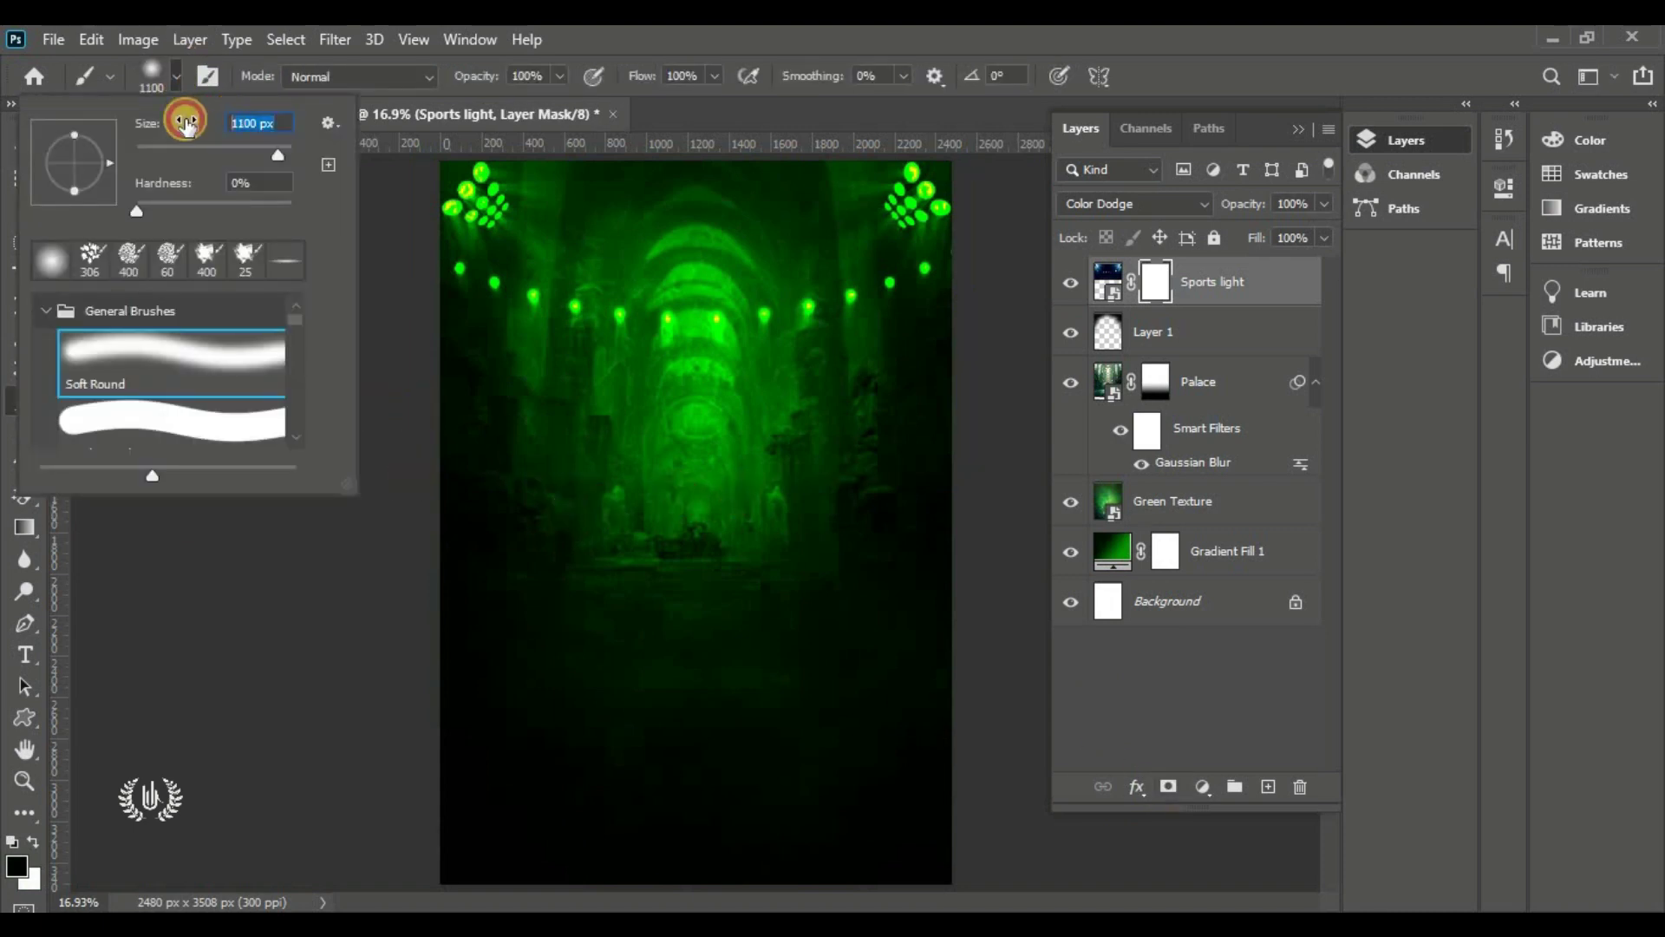
pyautogui.click(249, 182)
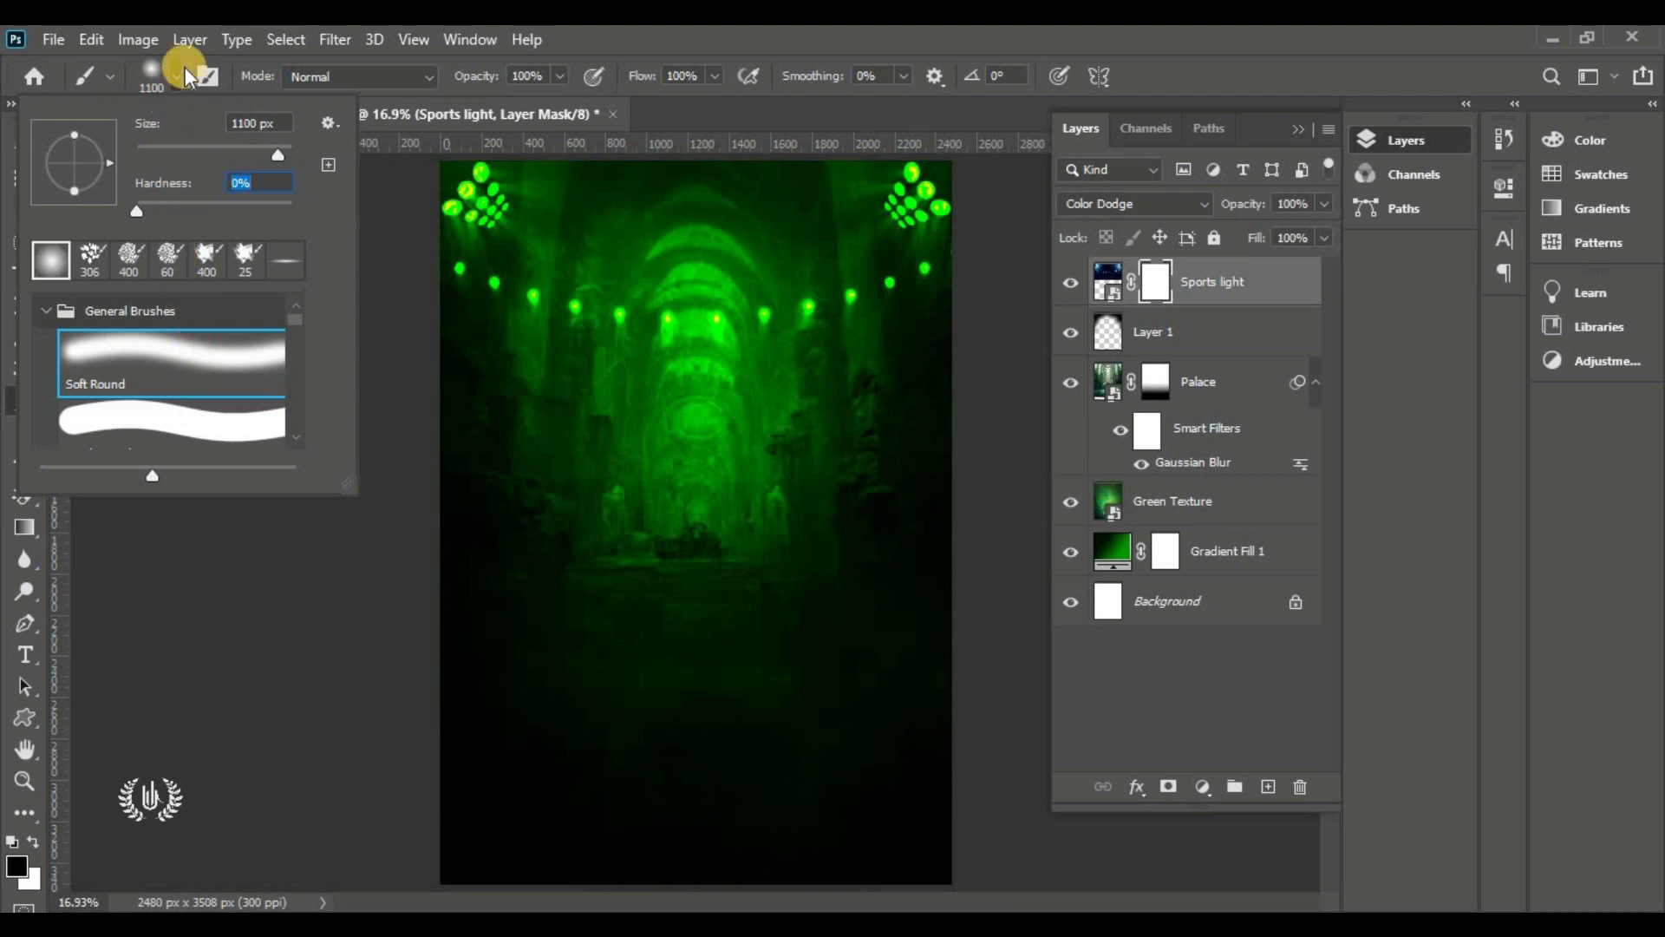
pyautogui.click(177, 83)
pyautogui.click(16, 865)
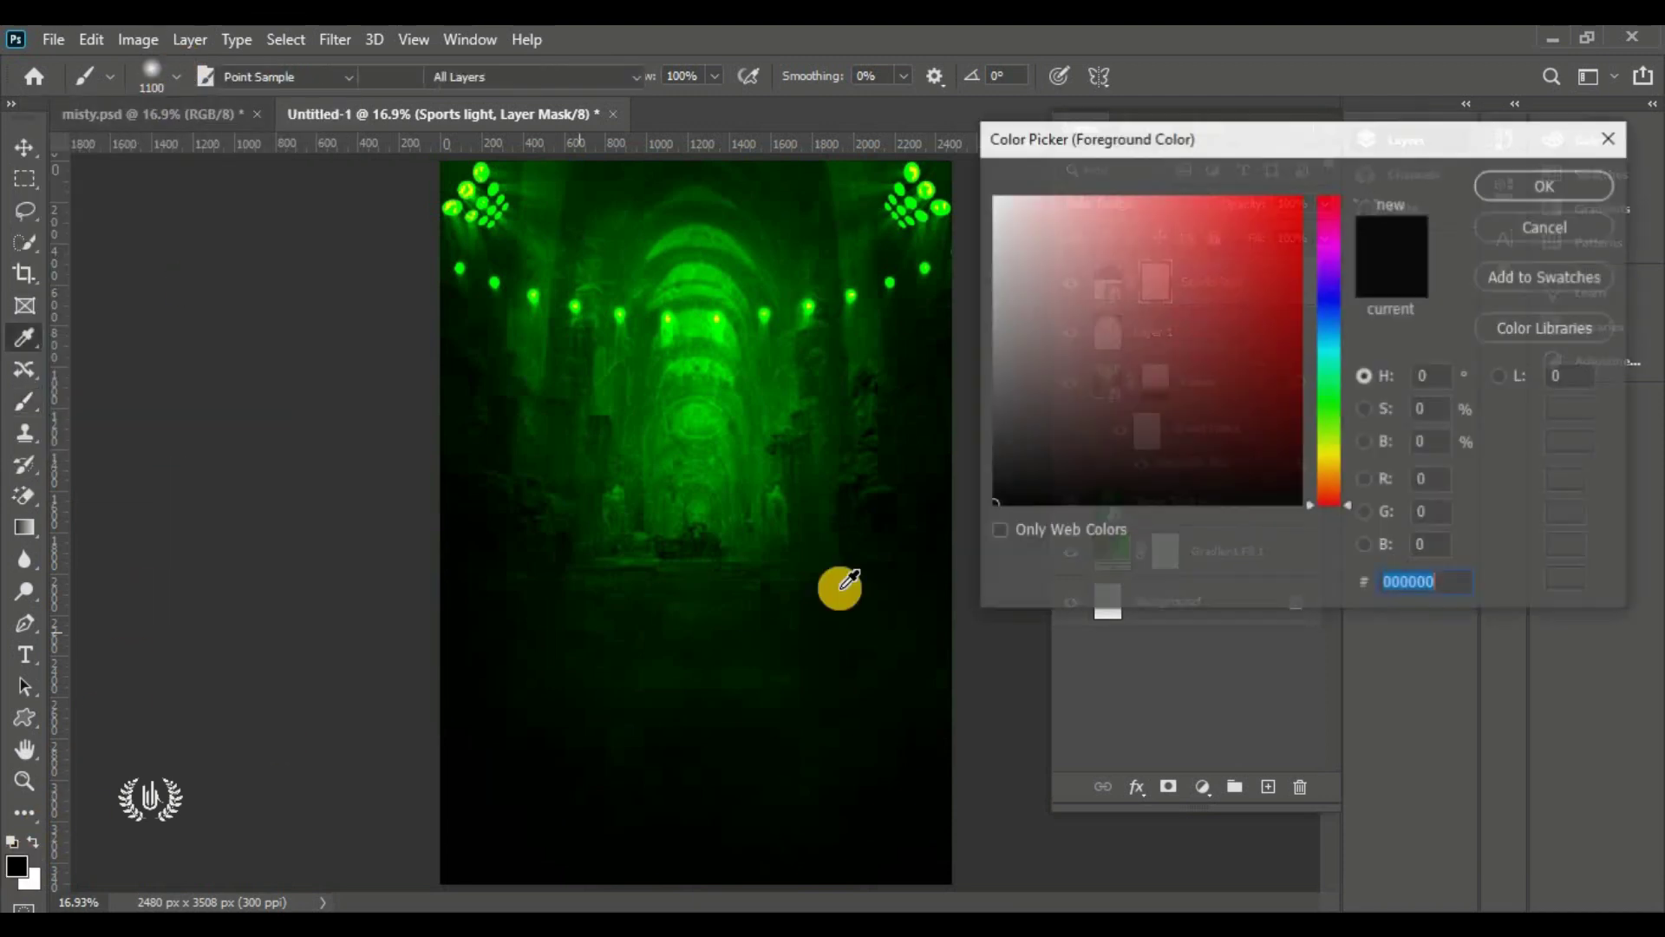
pyautogui.click(1546, 185)
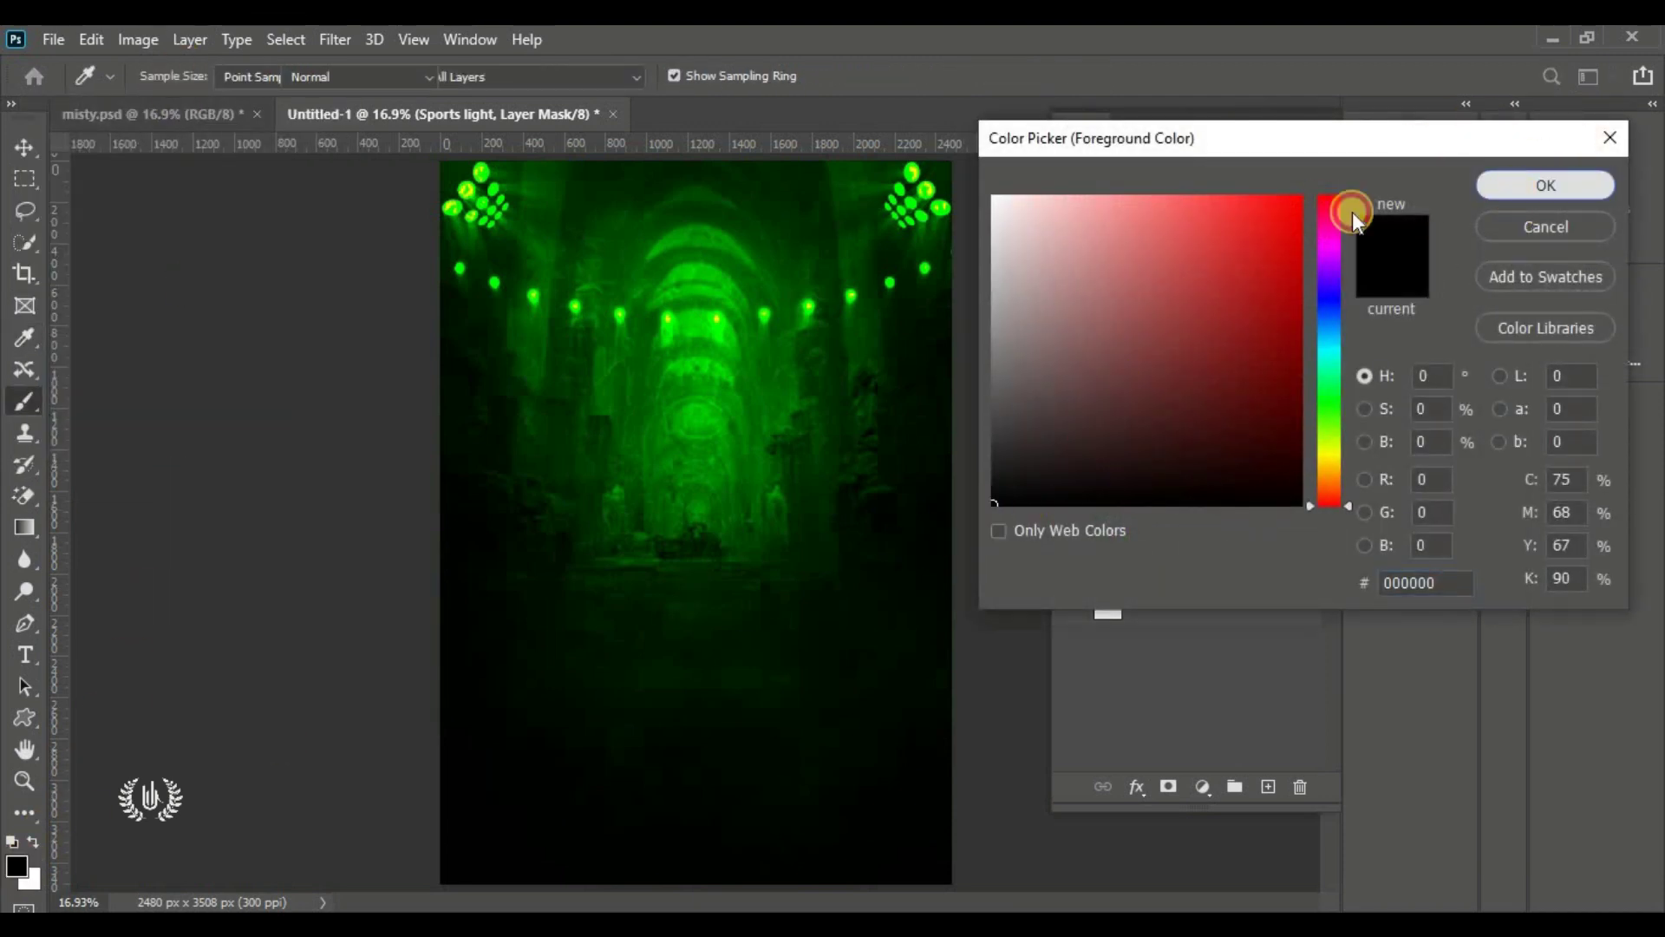
pyautogui.click(762, 476)
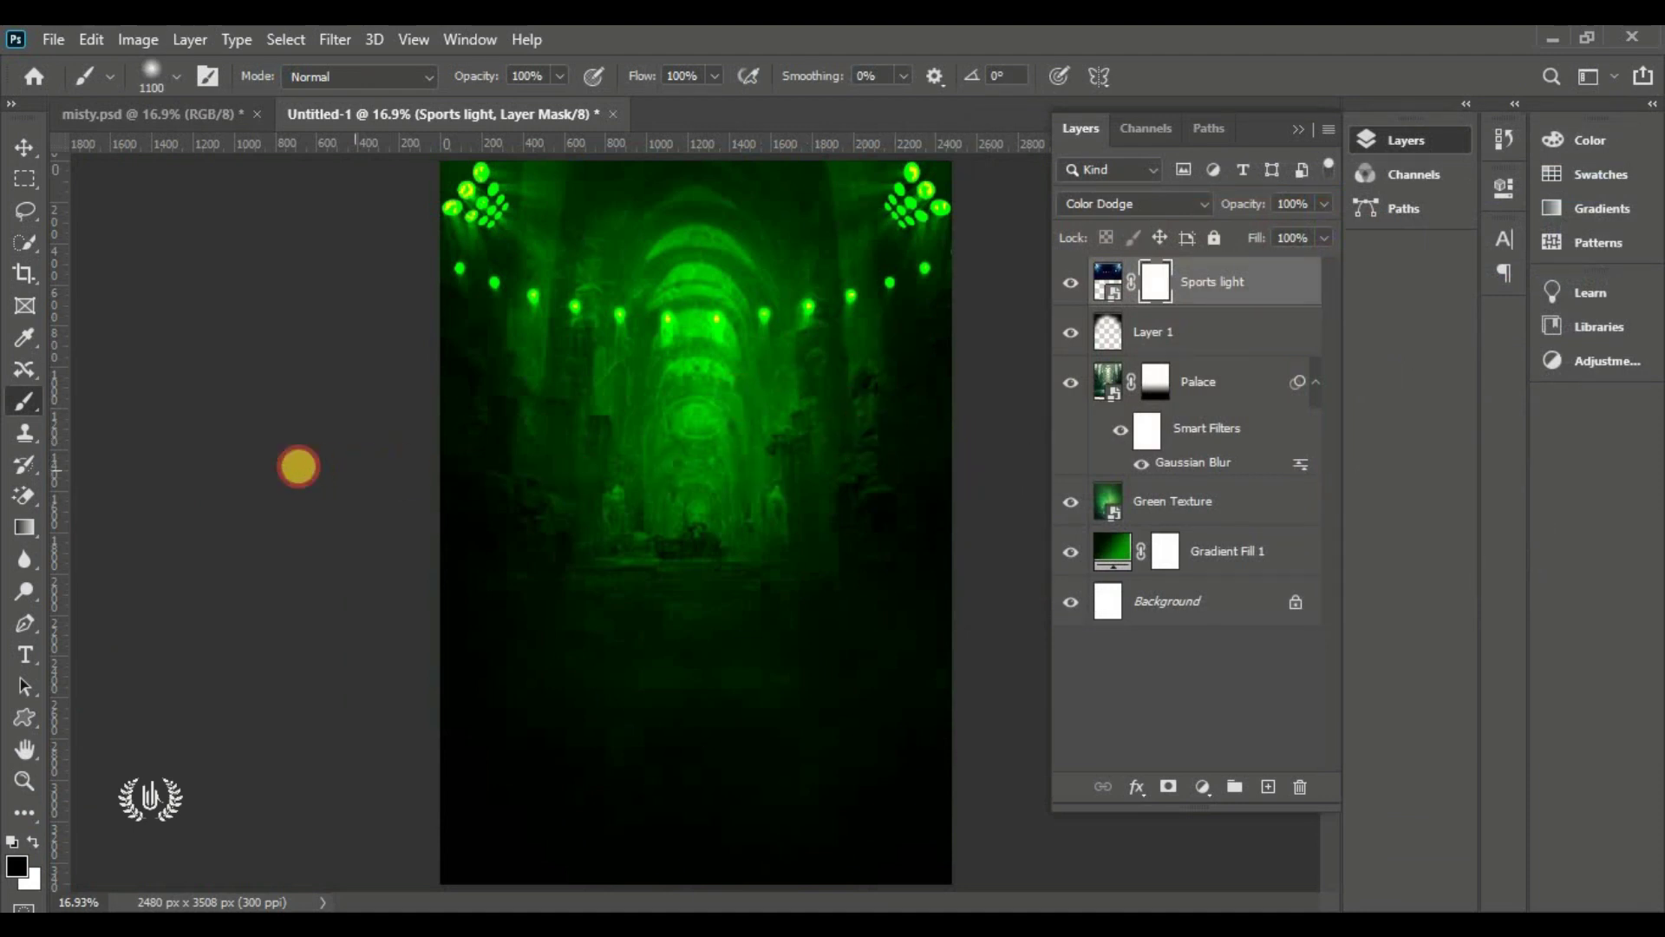
pyautogui.click(527, 506)
pyautogui.moveTo(527, 506); pyautogui.dragTo(1052, 495)
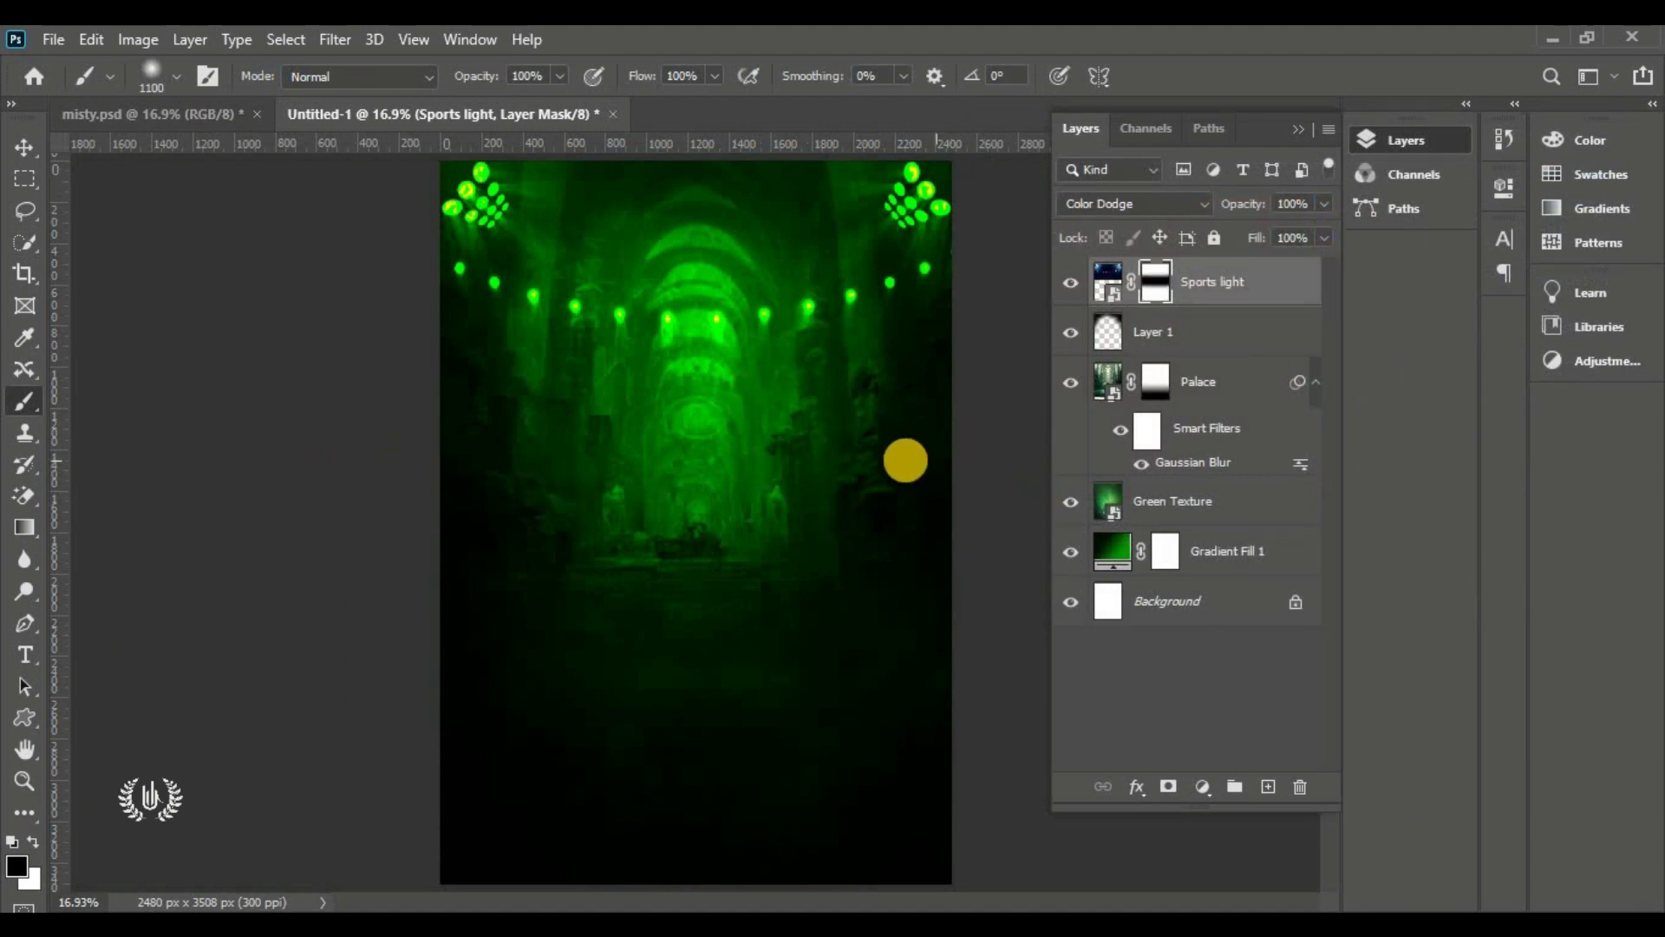
pyautogui.moveTo(786, 418)
pyautogui.mouseDown()
pyautogui.moveTo(644, 353)
pyautogui.moveTo(699, 375)
pyautogui.moveTo(676, 289)
pyautogui.moveTo(735, 410)
pyautogui.moveTo(731, 268)
pyautogui.moveTo(728, 495)
pyautogui.moveTo(681, 382)
pyautogui.mouseUp()
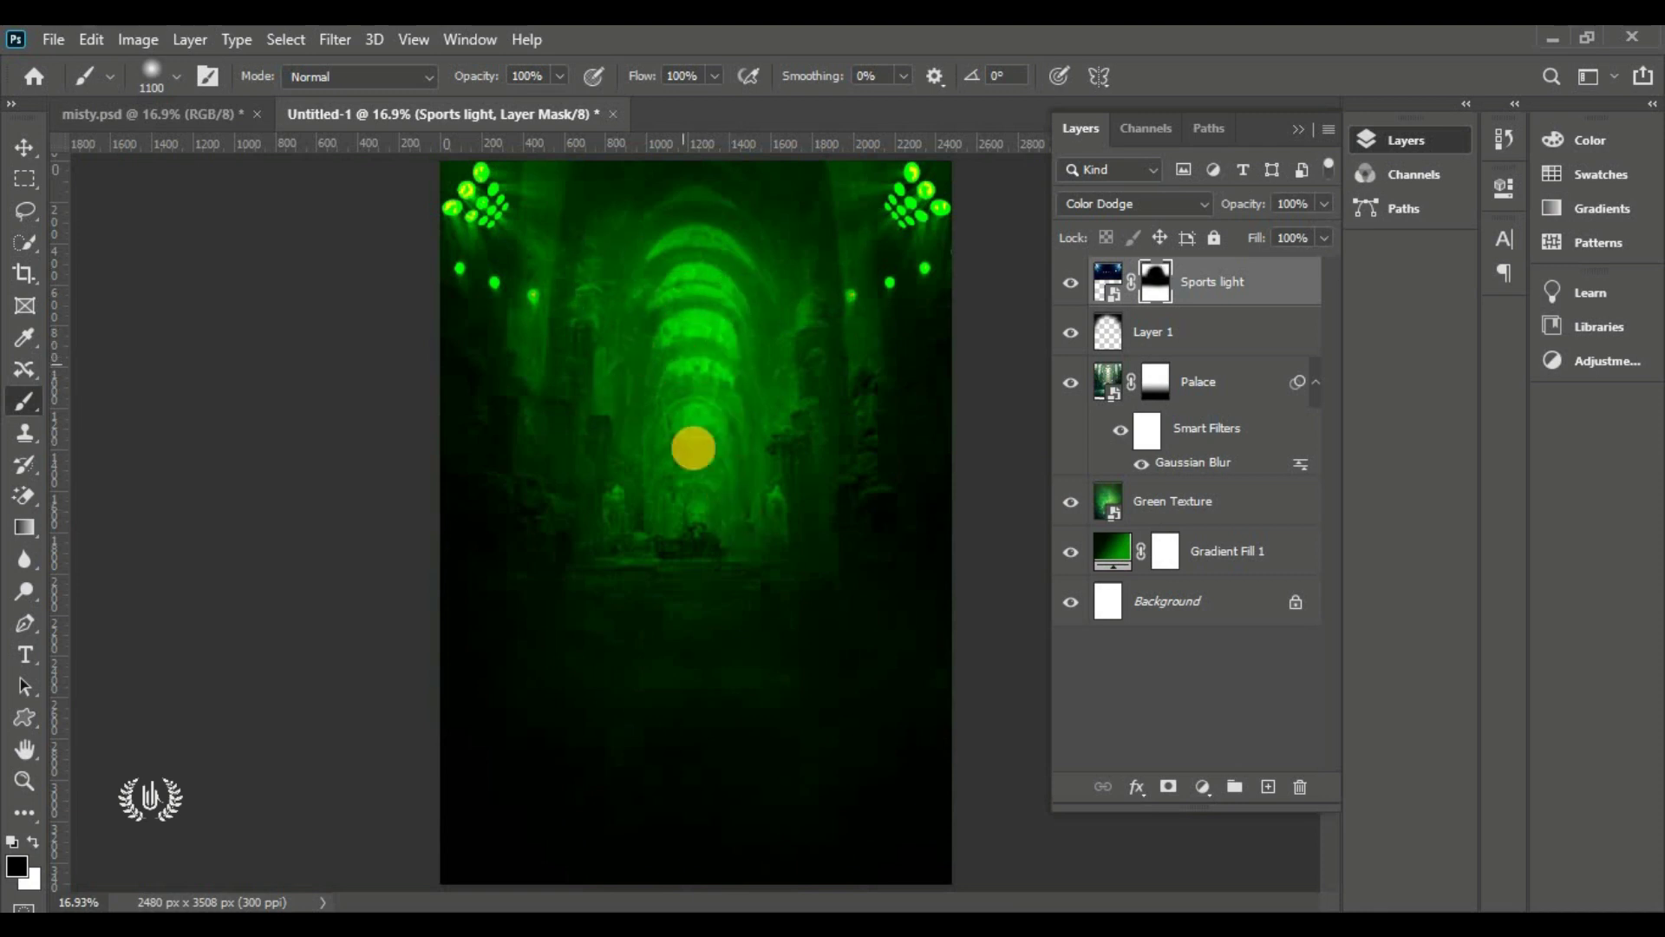
# Compare the result by toggling Layer 1, the Sports light layer and its mask
pyautogui.click(27, 221)
pyautogui.click(24, 146)
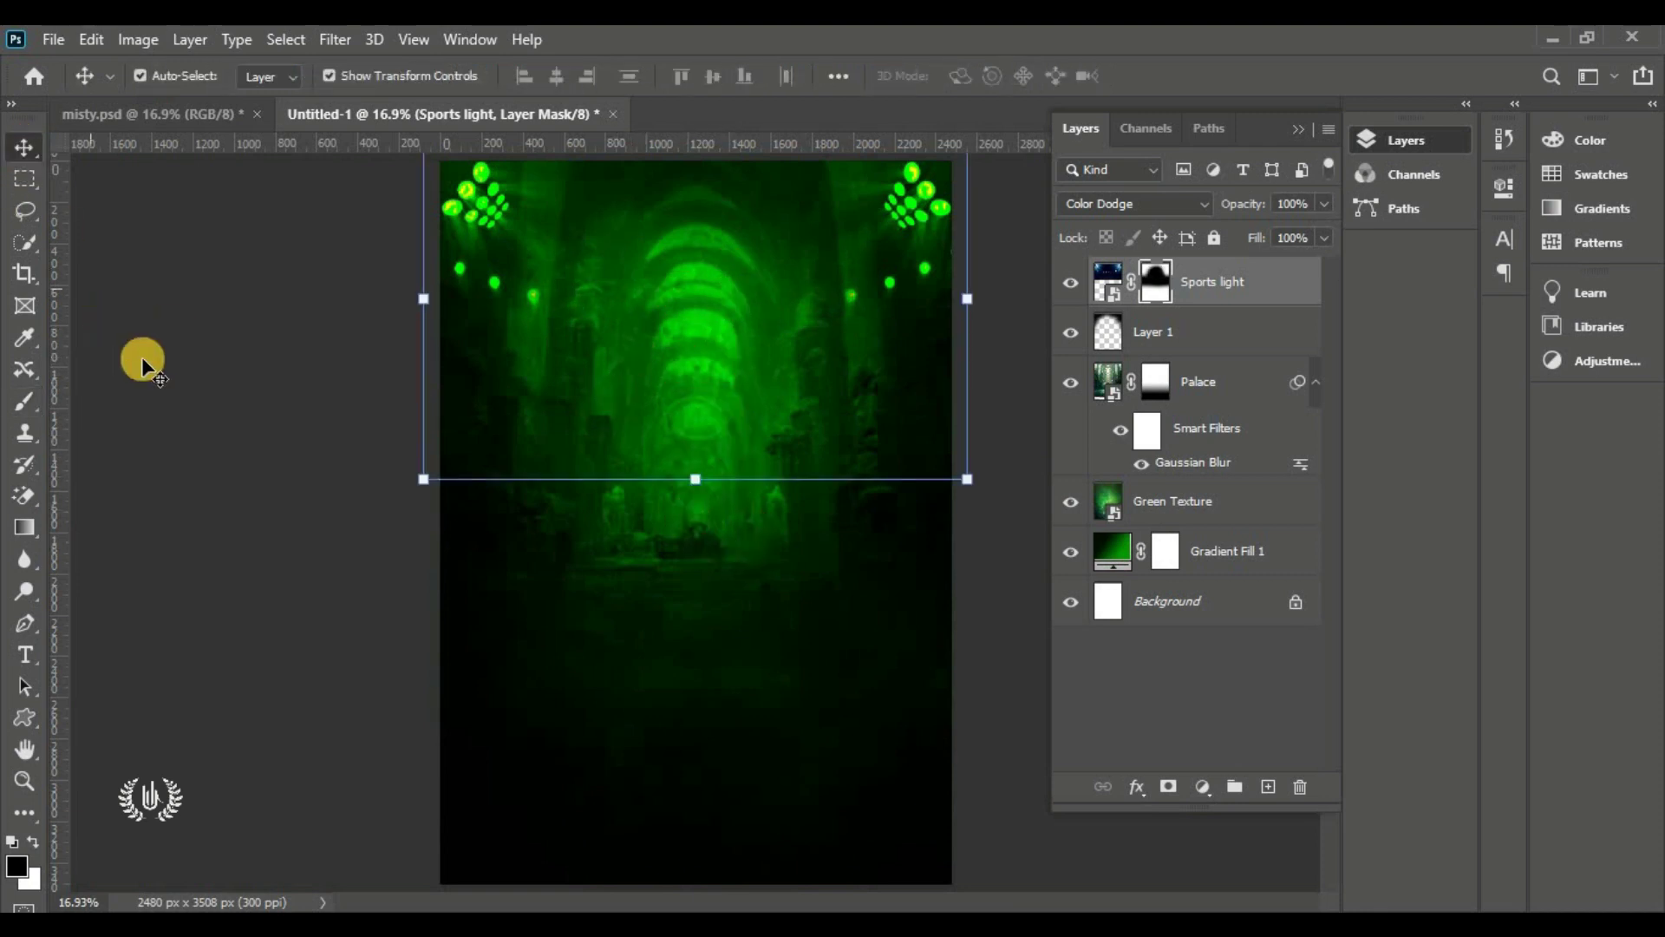
pyautogui.click(276, 428)
pyautogui.click(1073, 334)
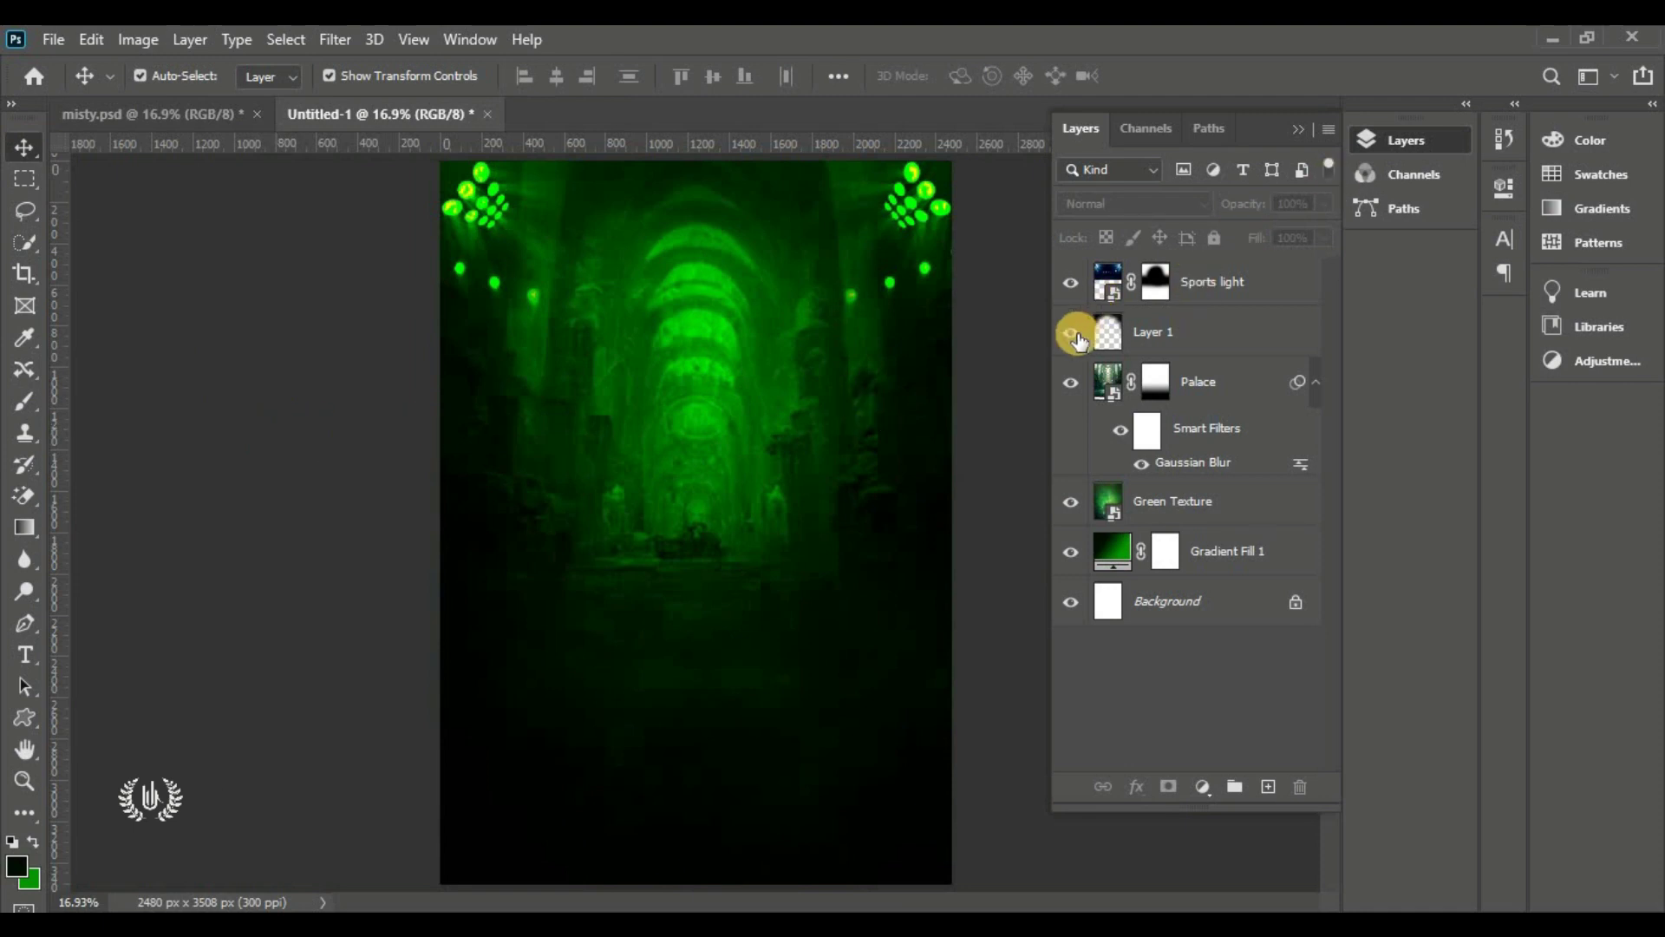
pyautogui.click(1073, 284)
pyautogui.click(1073, 283)
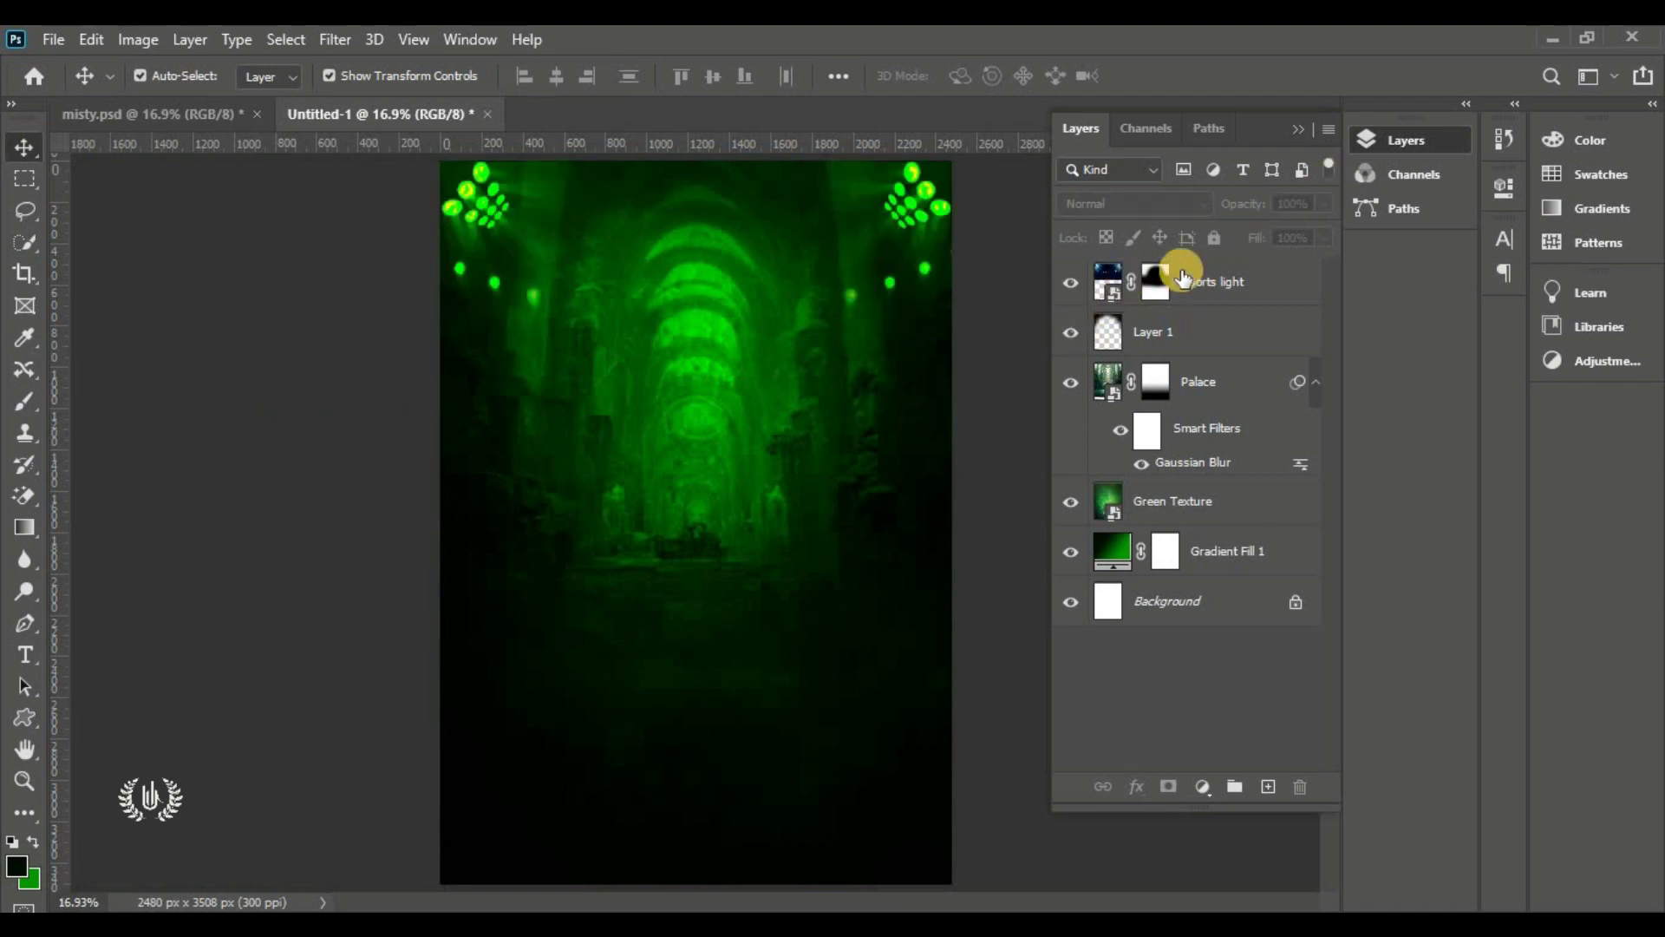
pyautogui.keyDown('shift'); pyautogui.click(1150, 281); pyautogui.keyUp('shift')
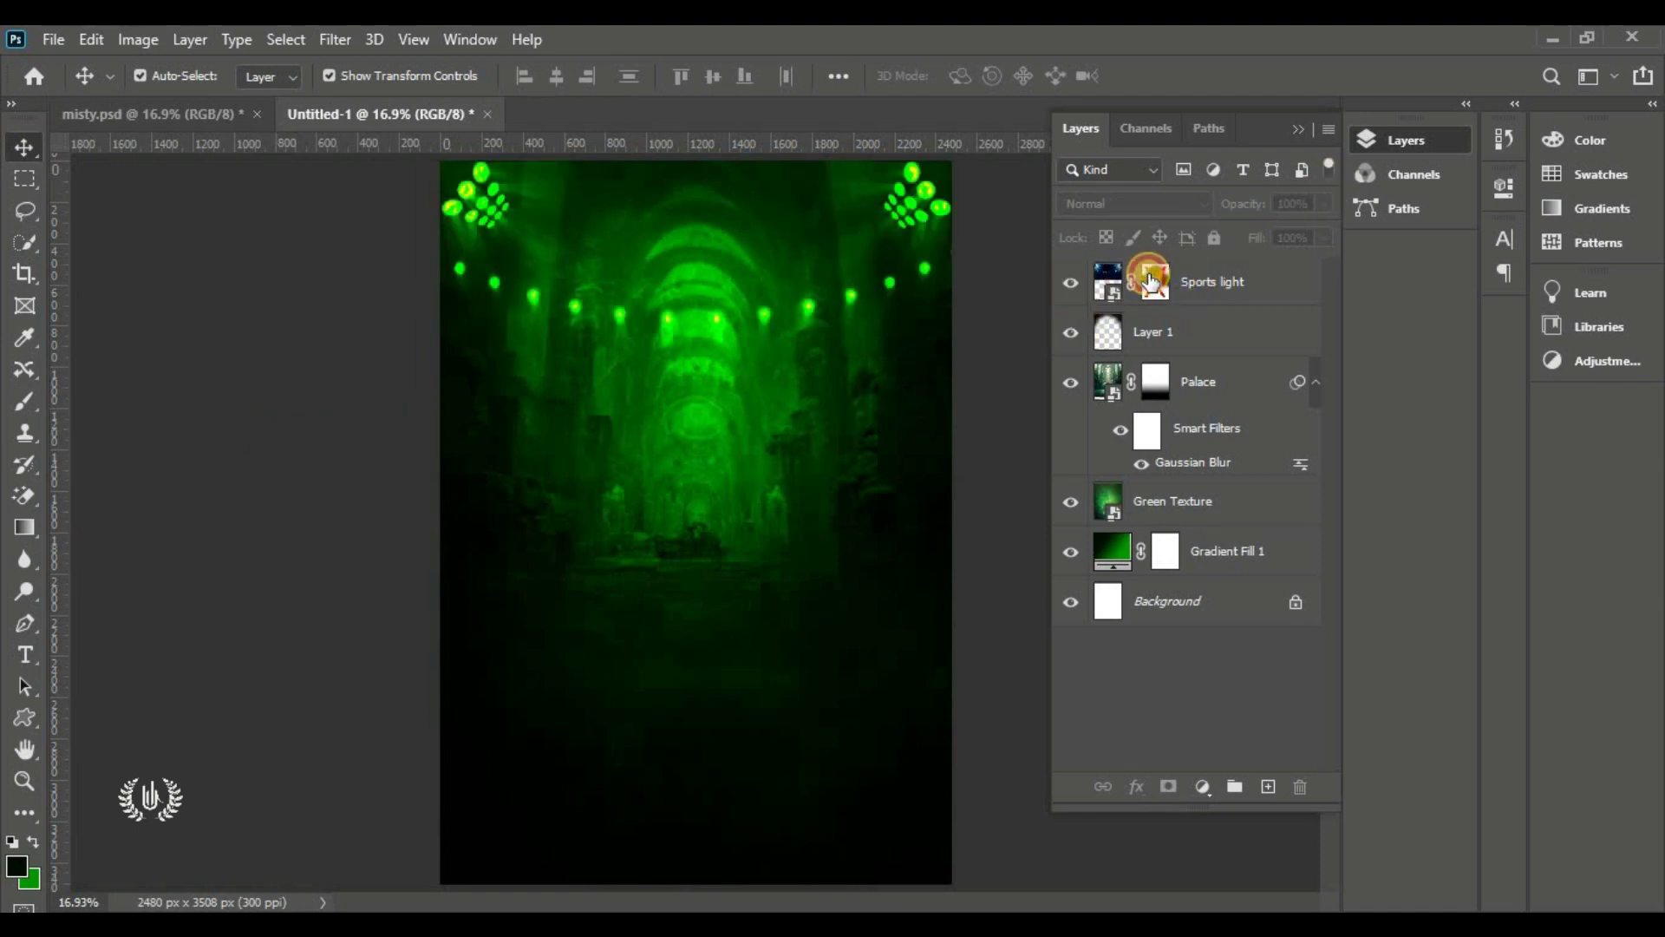
pyautogui.keyDown('shift'); pyautogui.click(1150, 282); pyautogui.keyUp('shift')
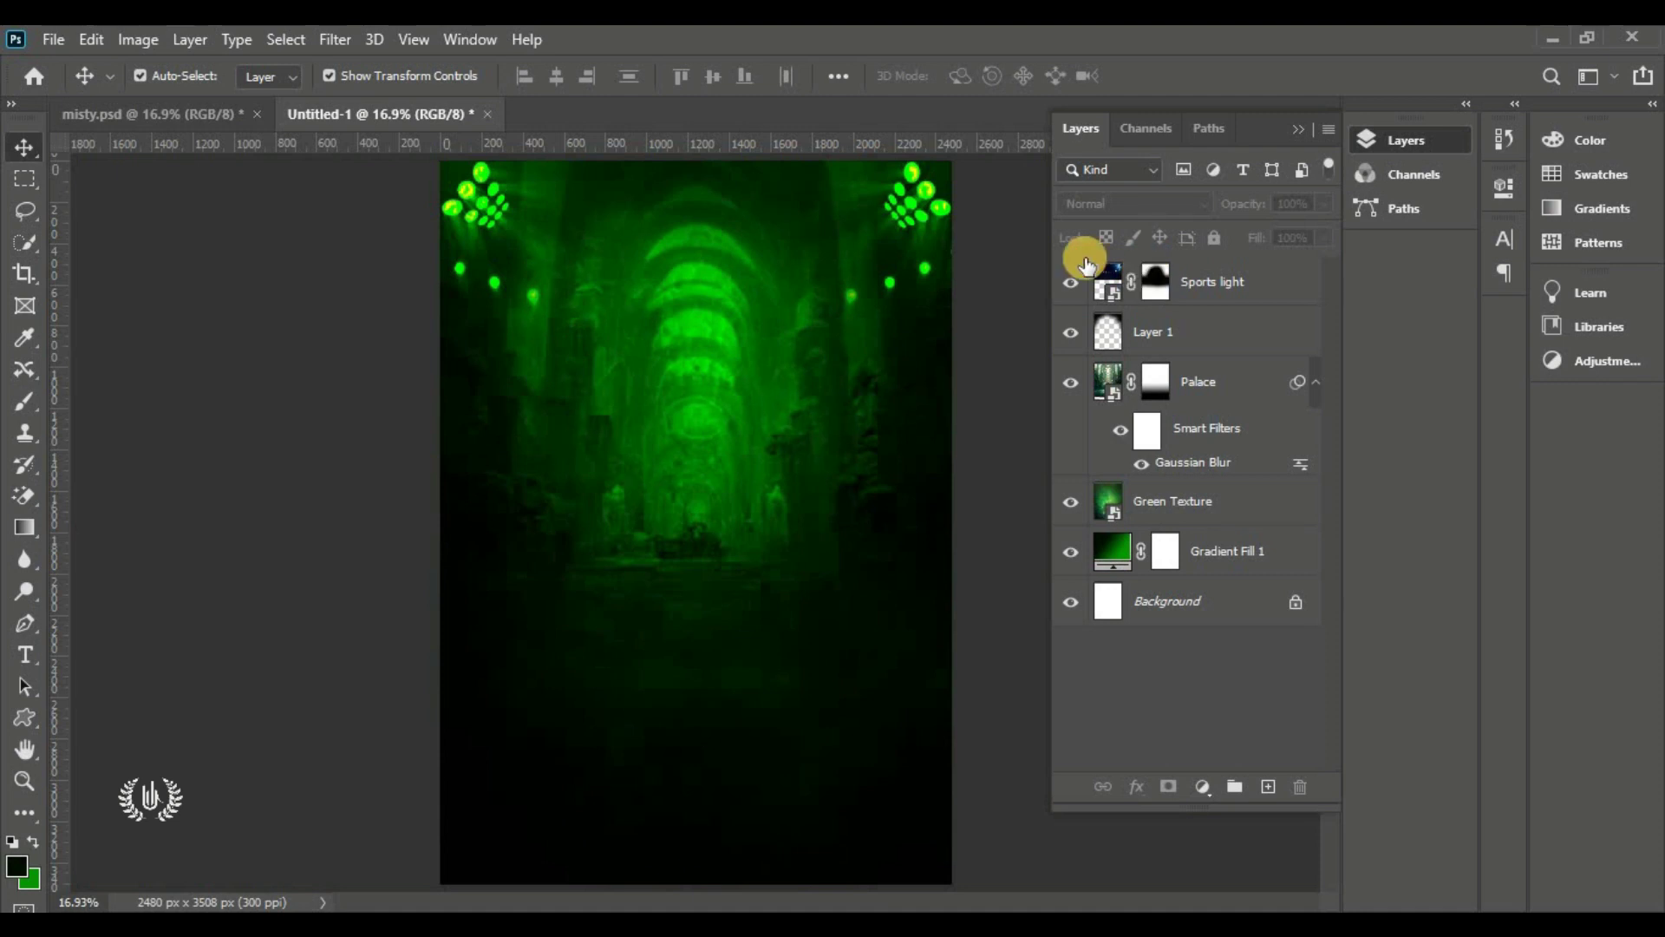
pyautogui.click(1069, 344)
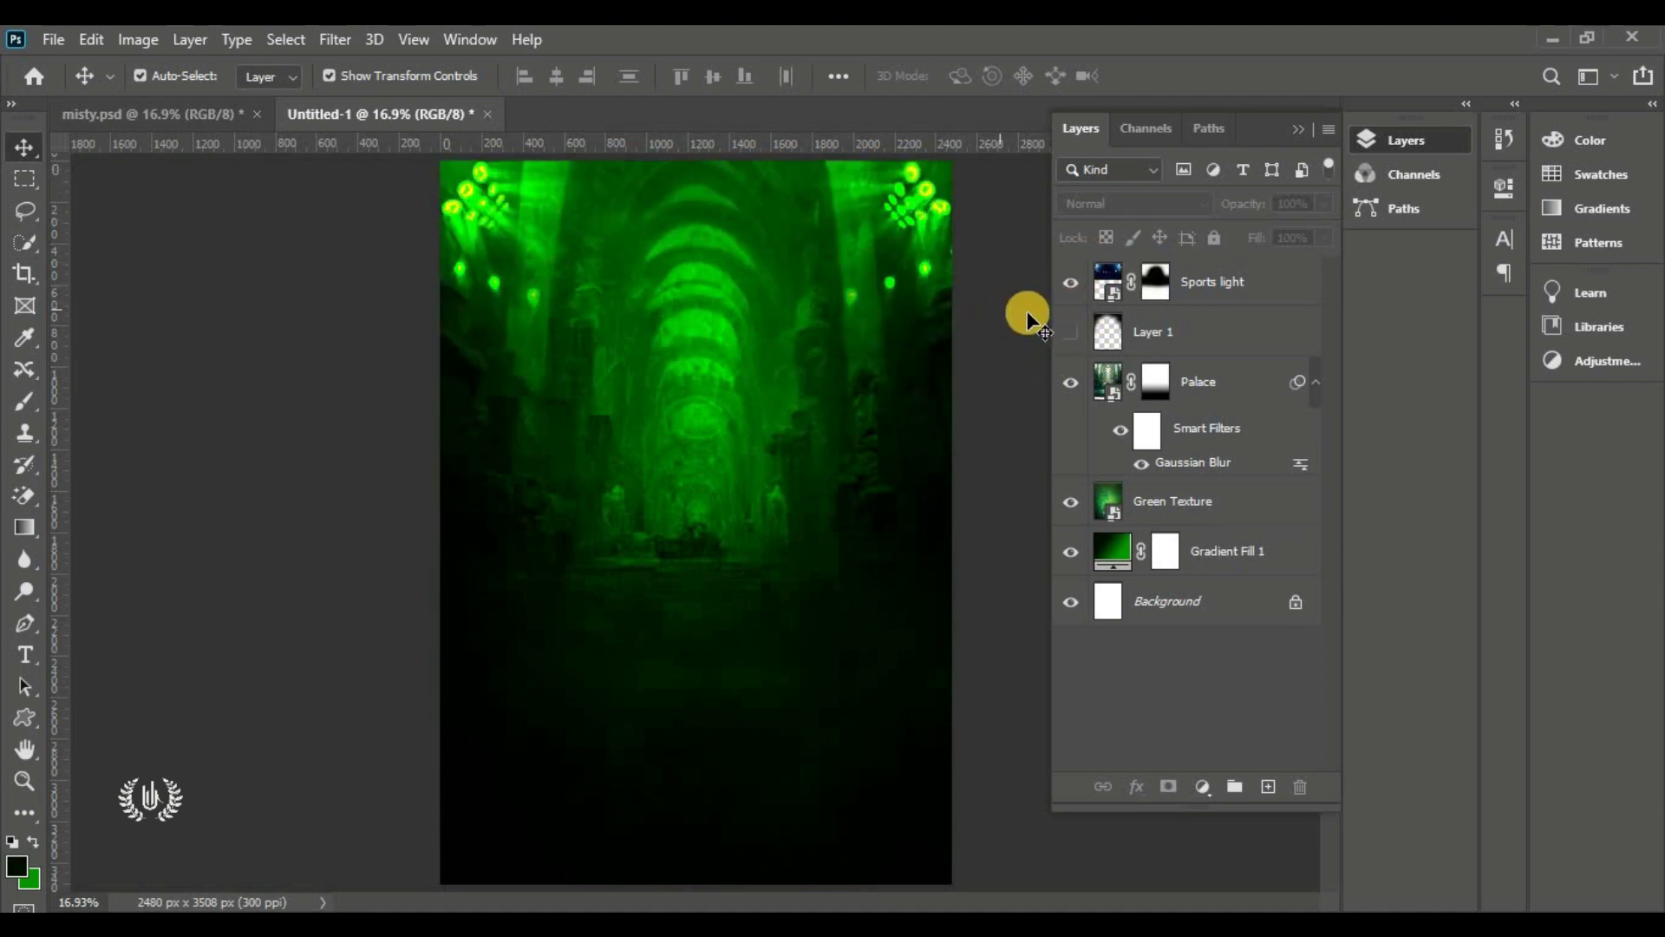
pyautogui.click(1070, 337)
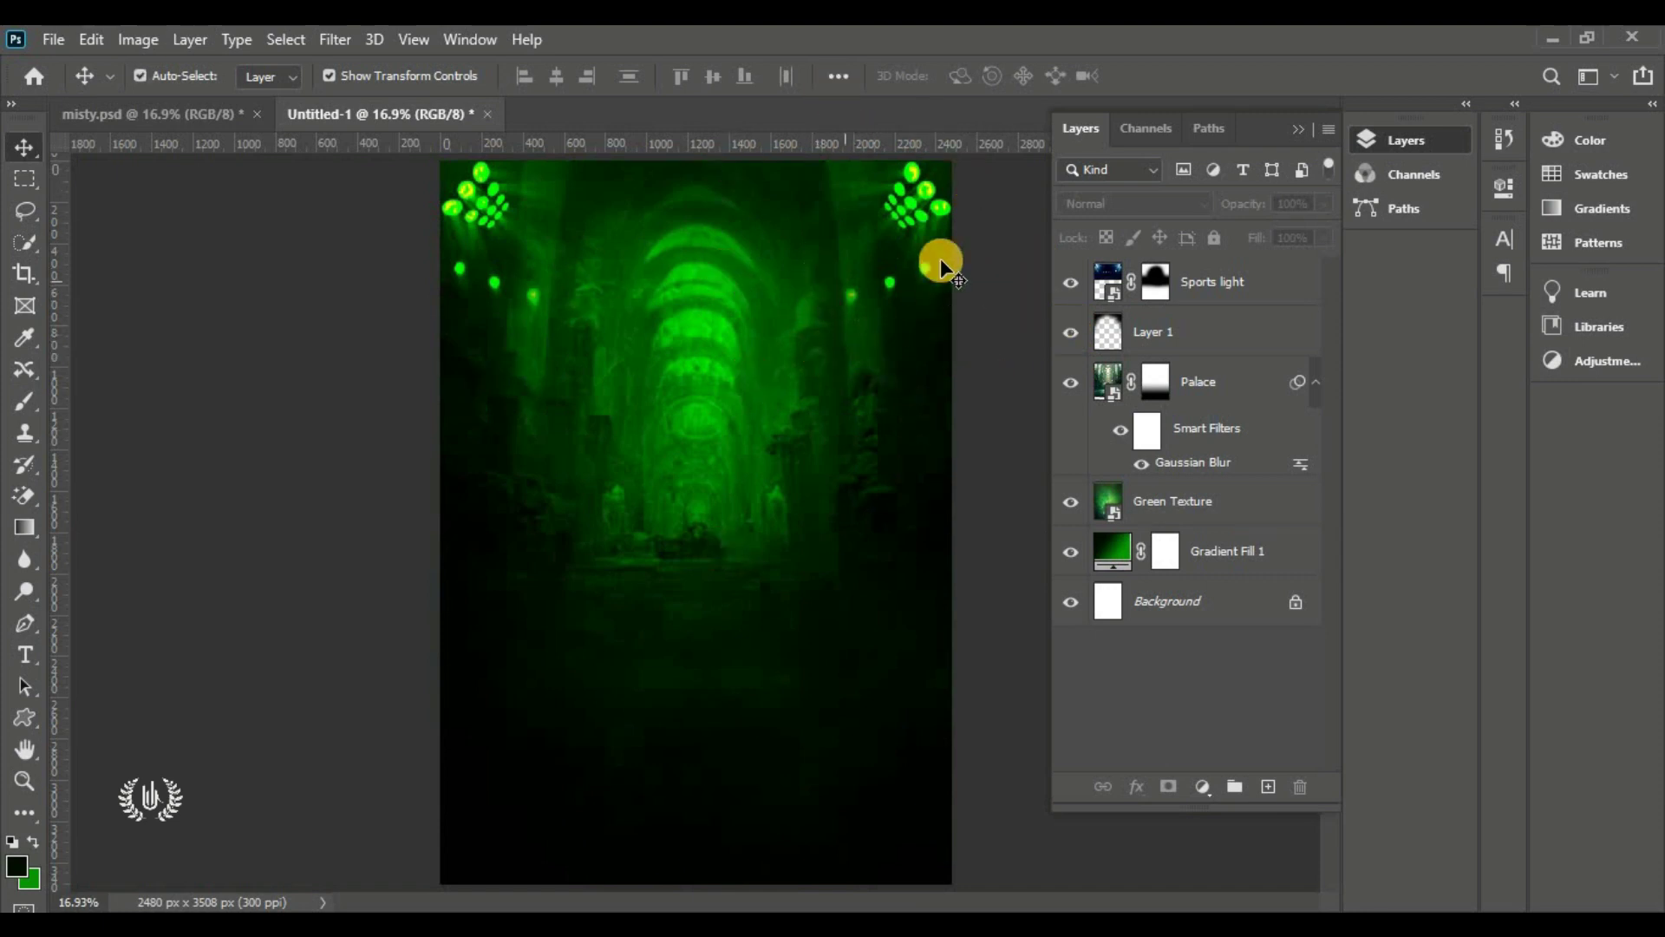
pyautogui.click(47, 54)
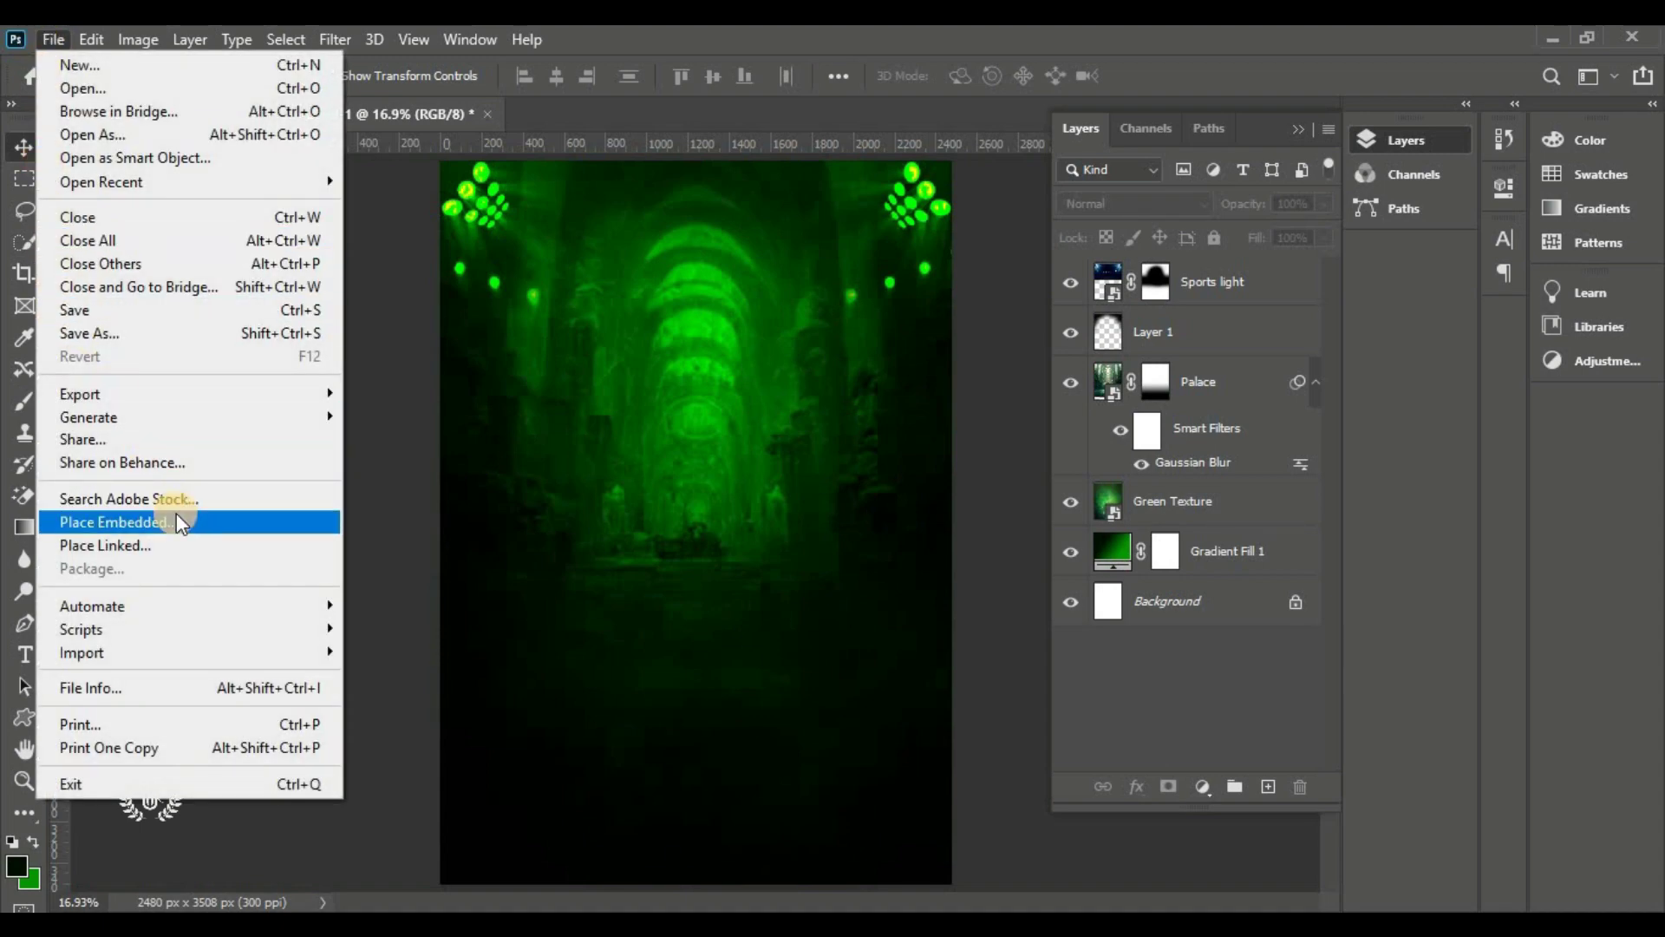
# Embed the Wall texture image, move it up and enlarge it over most of the page
pyautogui.click(176, 521)
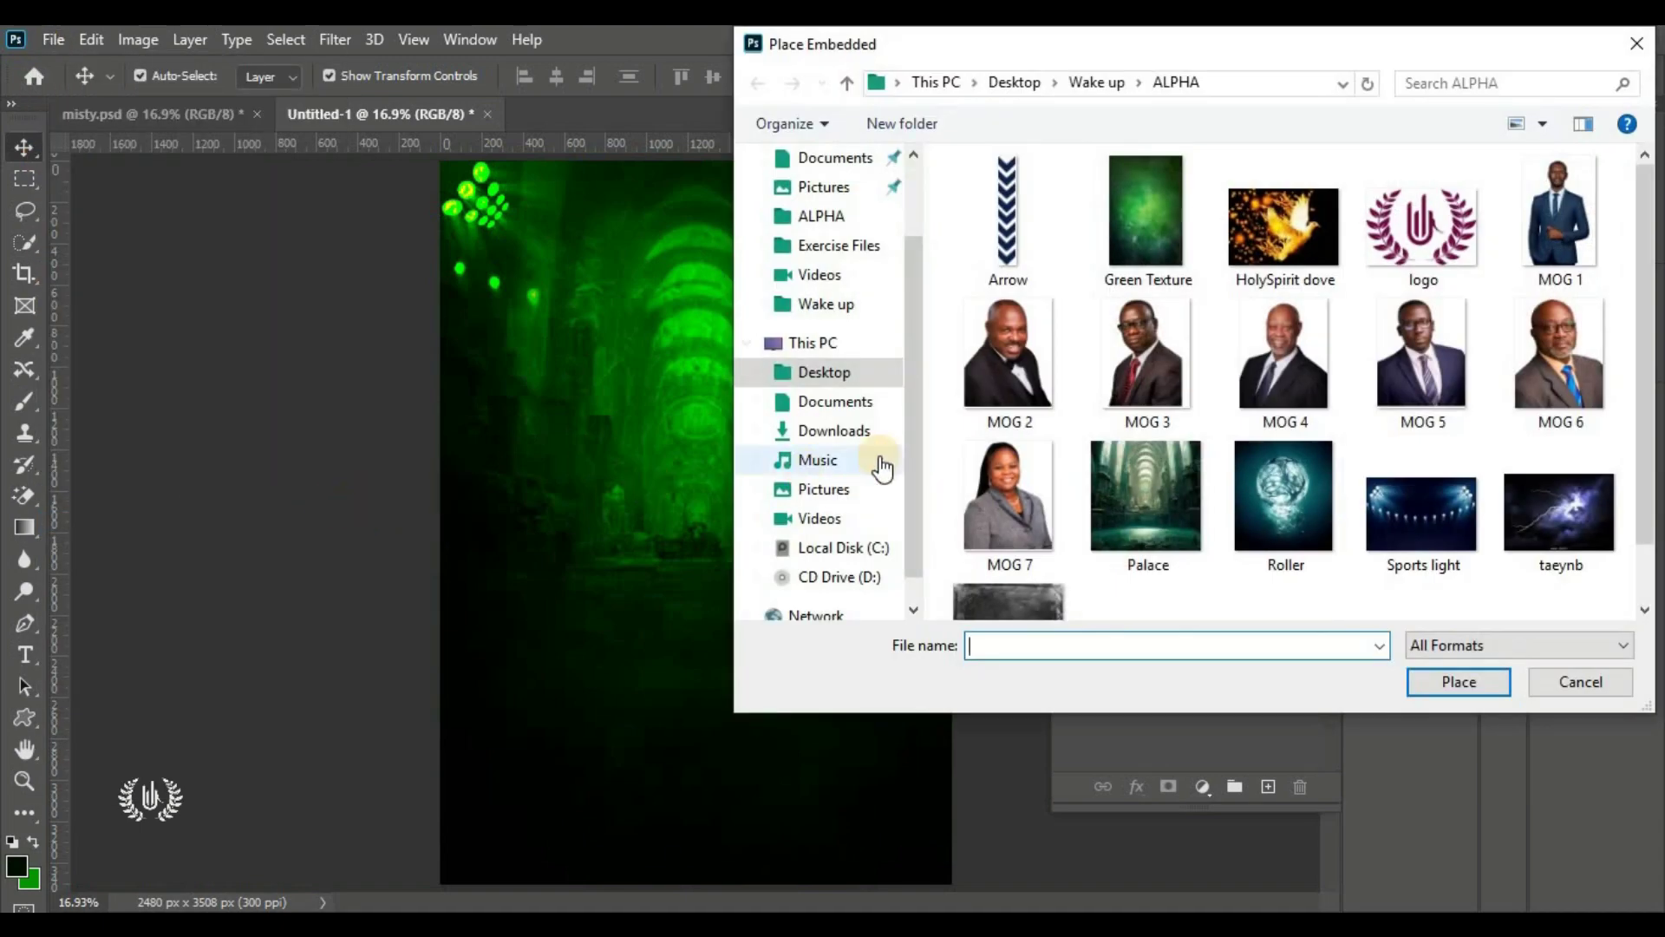
pyautogui.scroll(-1, 1131, 387)
pyautogui.click(989, 548)
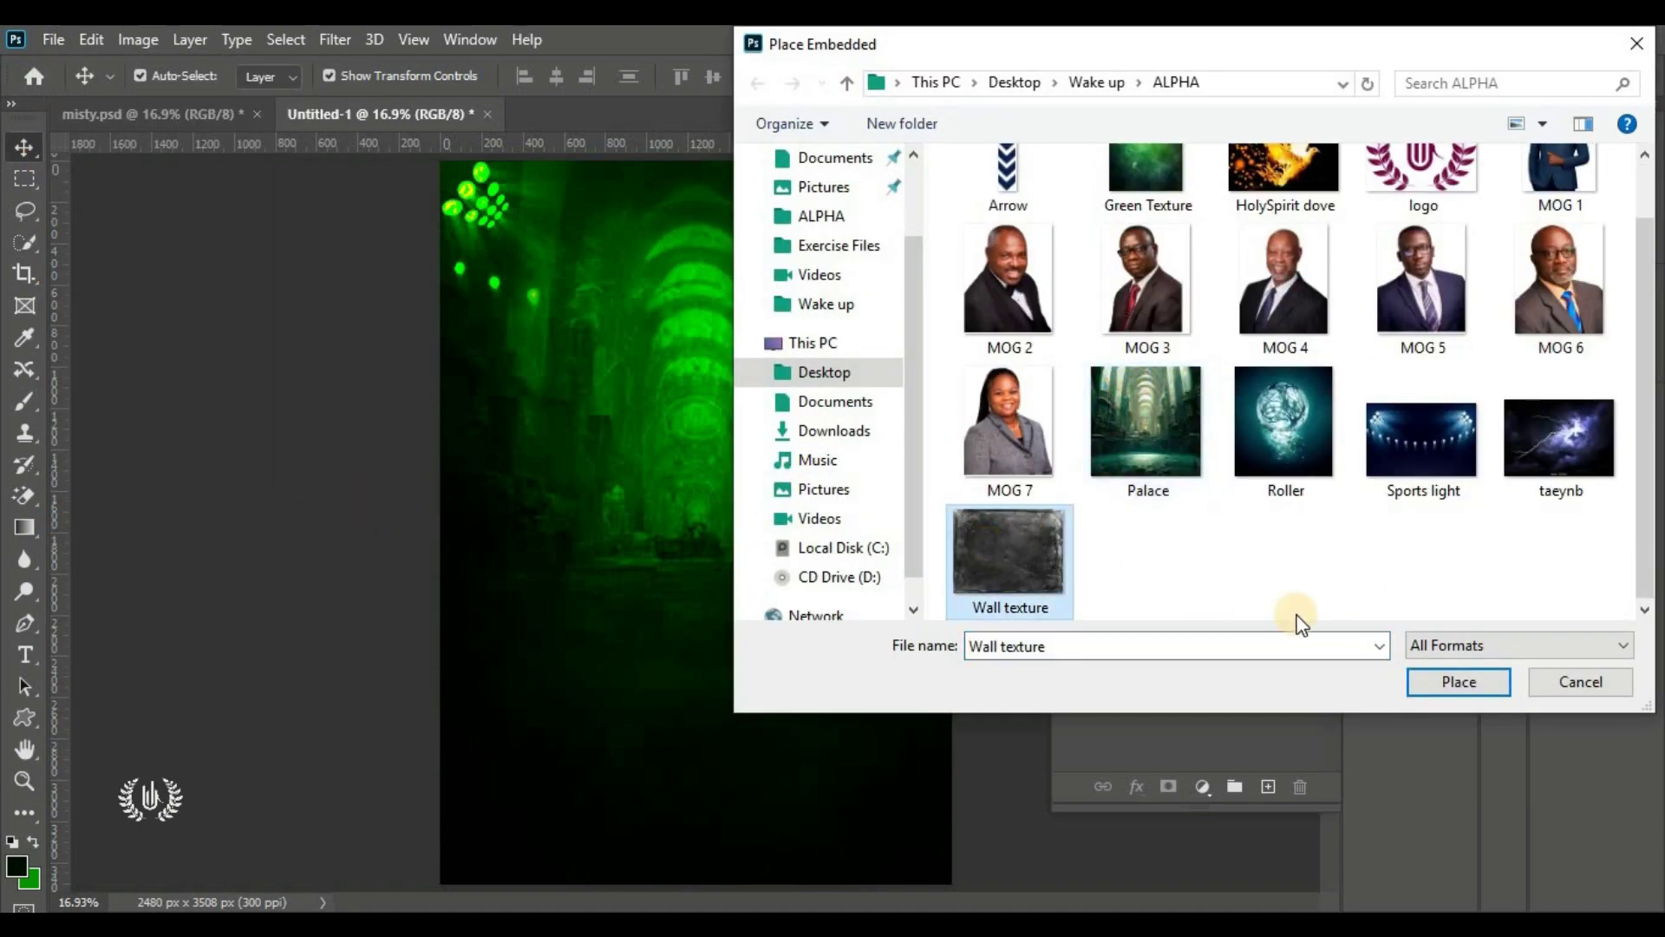
pyautogui.click(1460, 681)
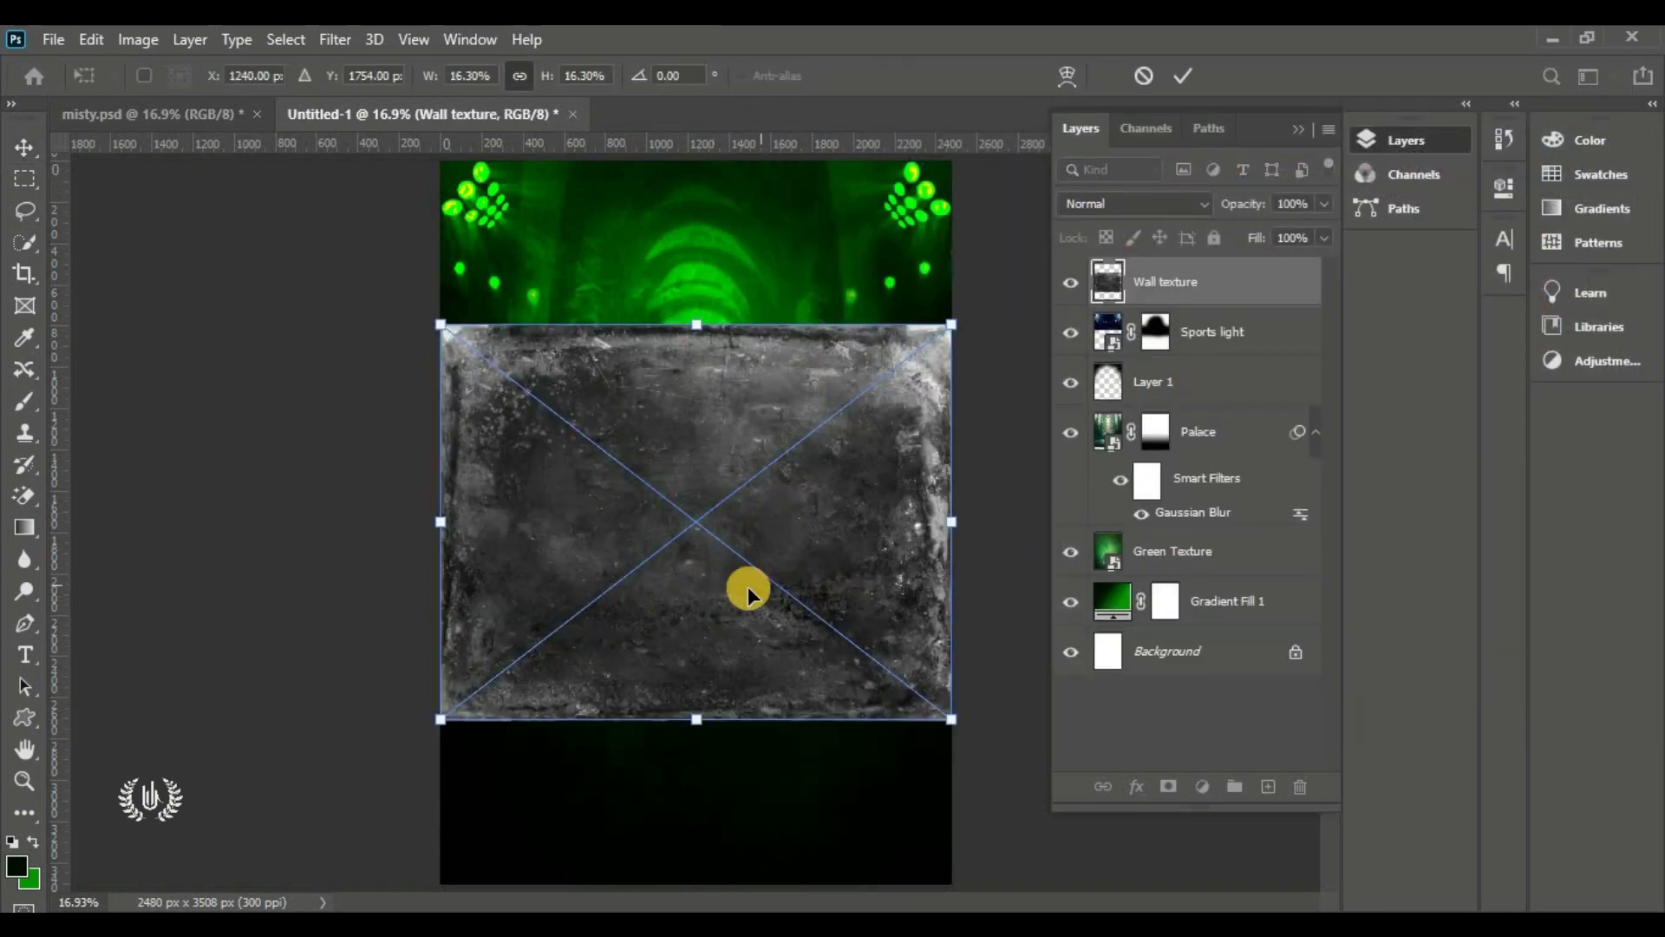
pyautogui.moveTo(721, 581); pyautogui.dragTo(730, 427)
pyautogui.moveTo(698, 580); pyautogui.dragTo(712, 763)
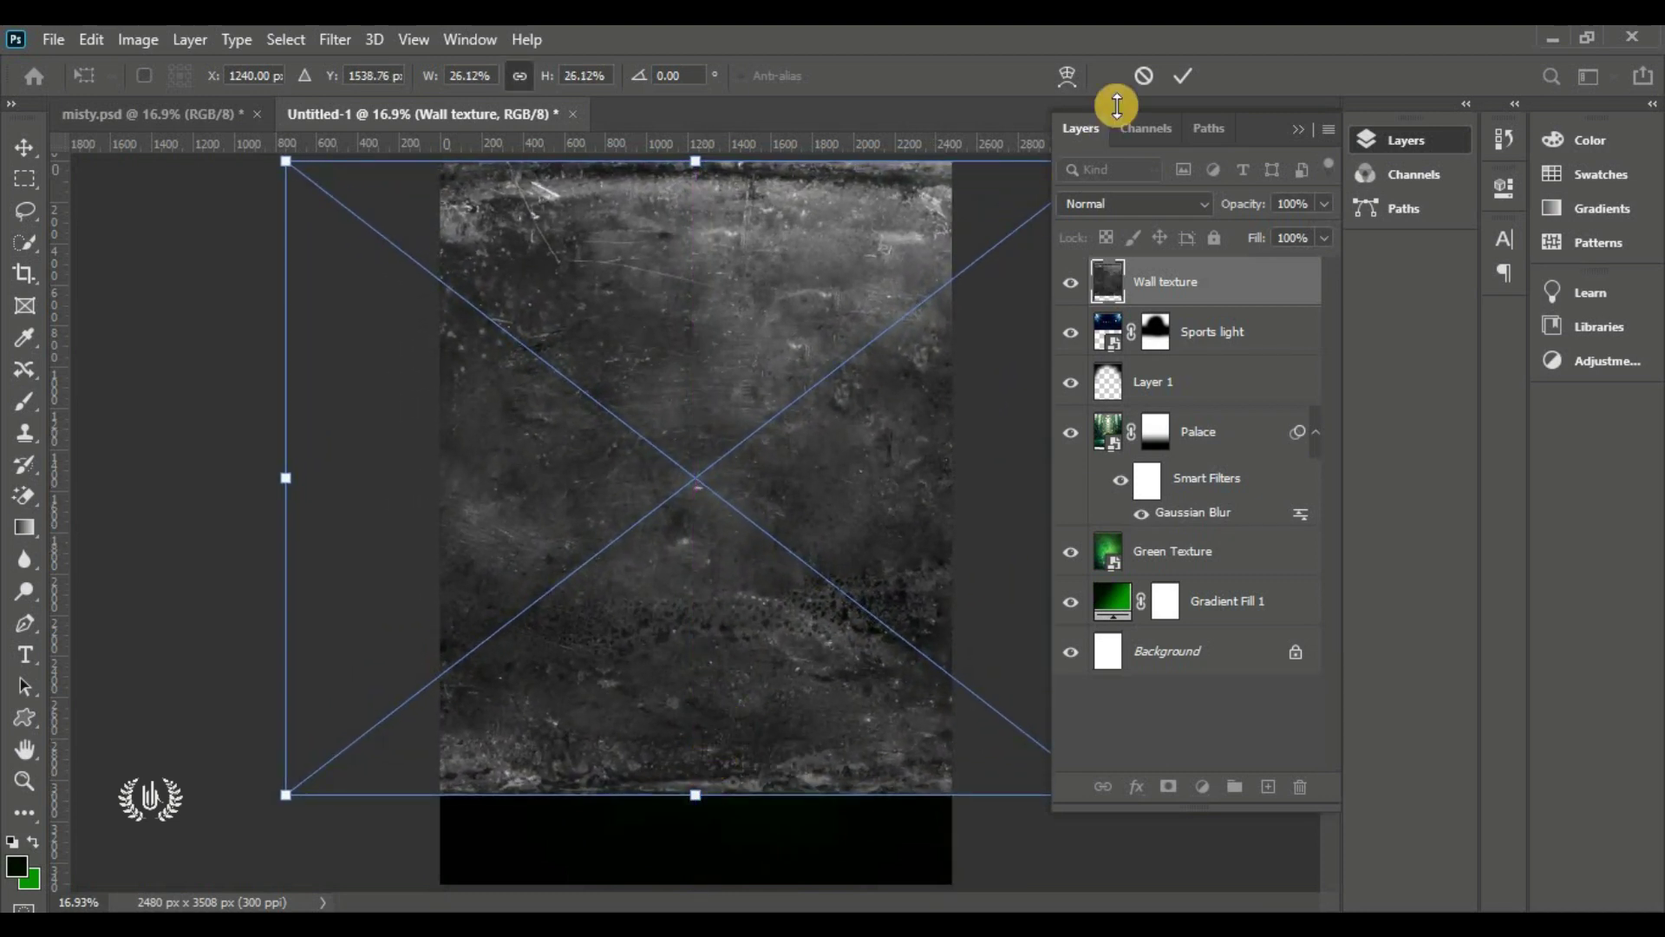
pyautogui.click(1183, 76)
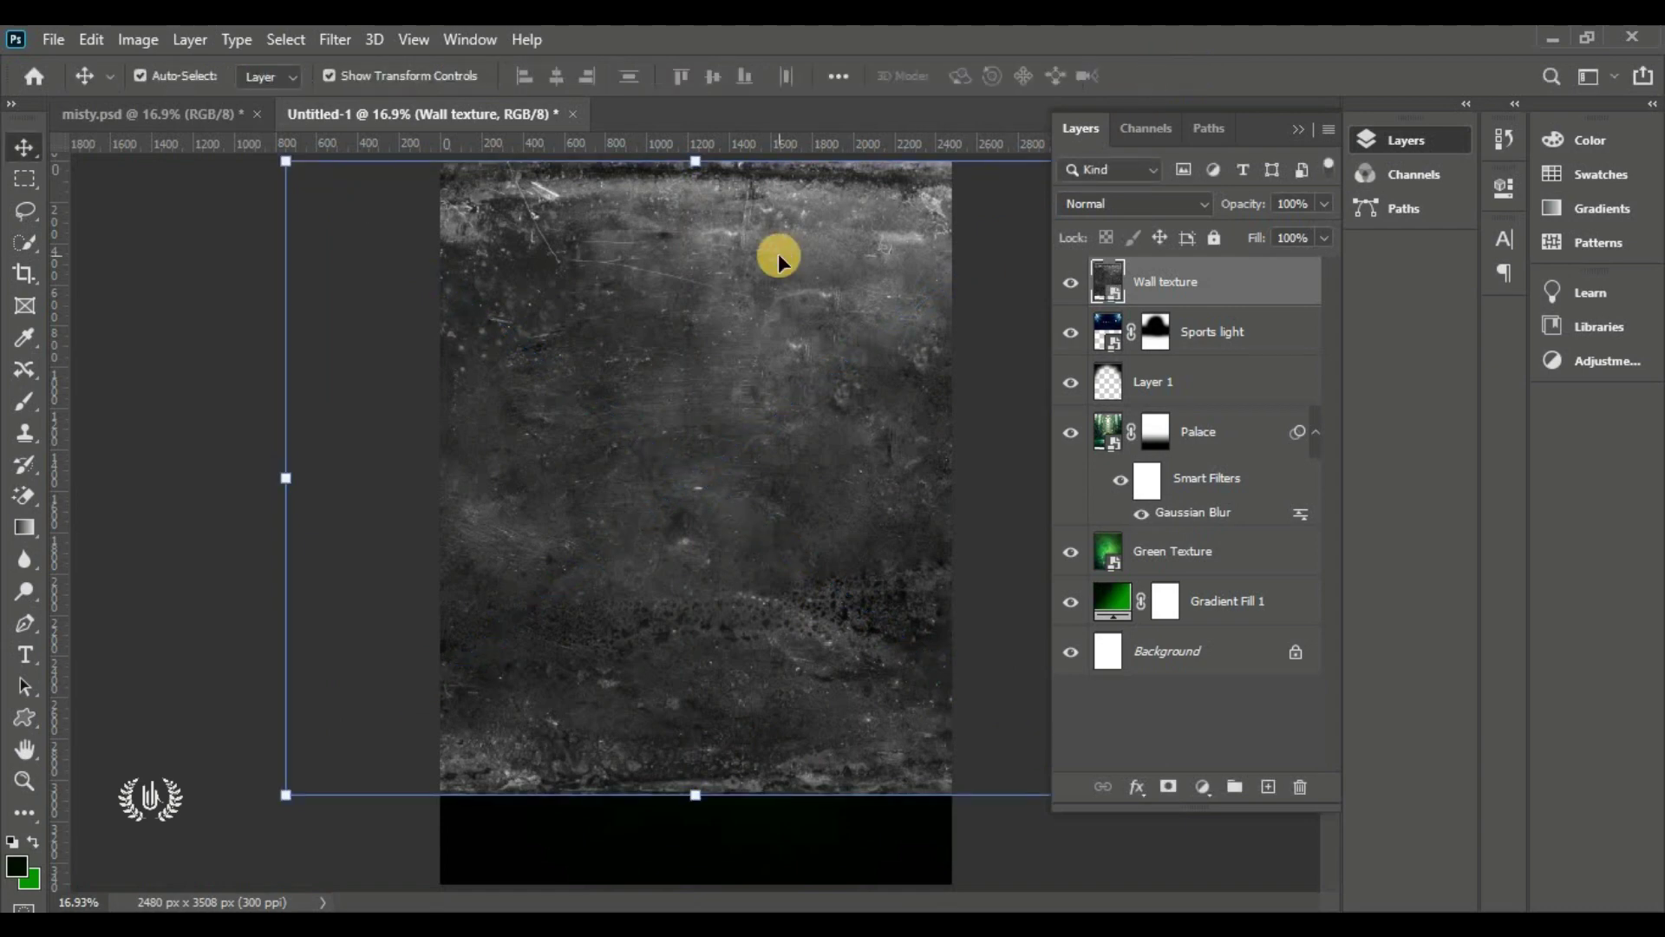
# Blend the Wall texture with Color Dodge and shift it slightly upward
pyautogui.click(1120, 201)
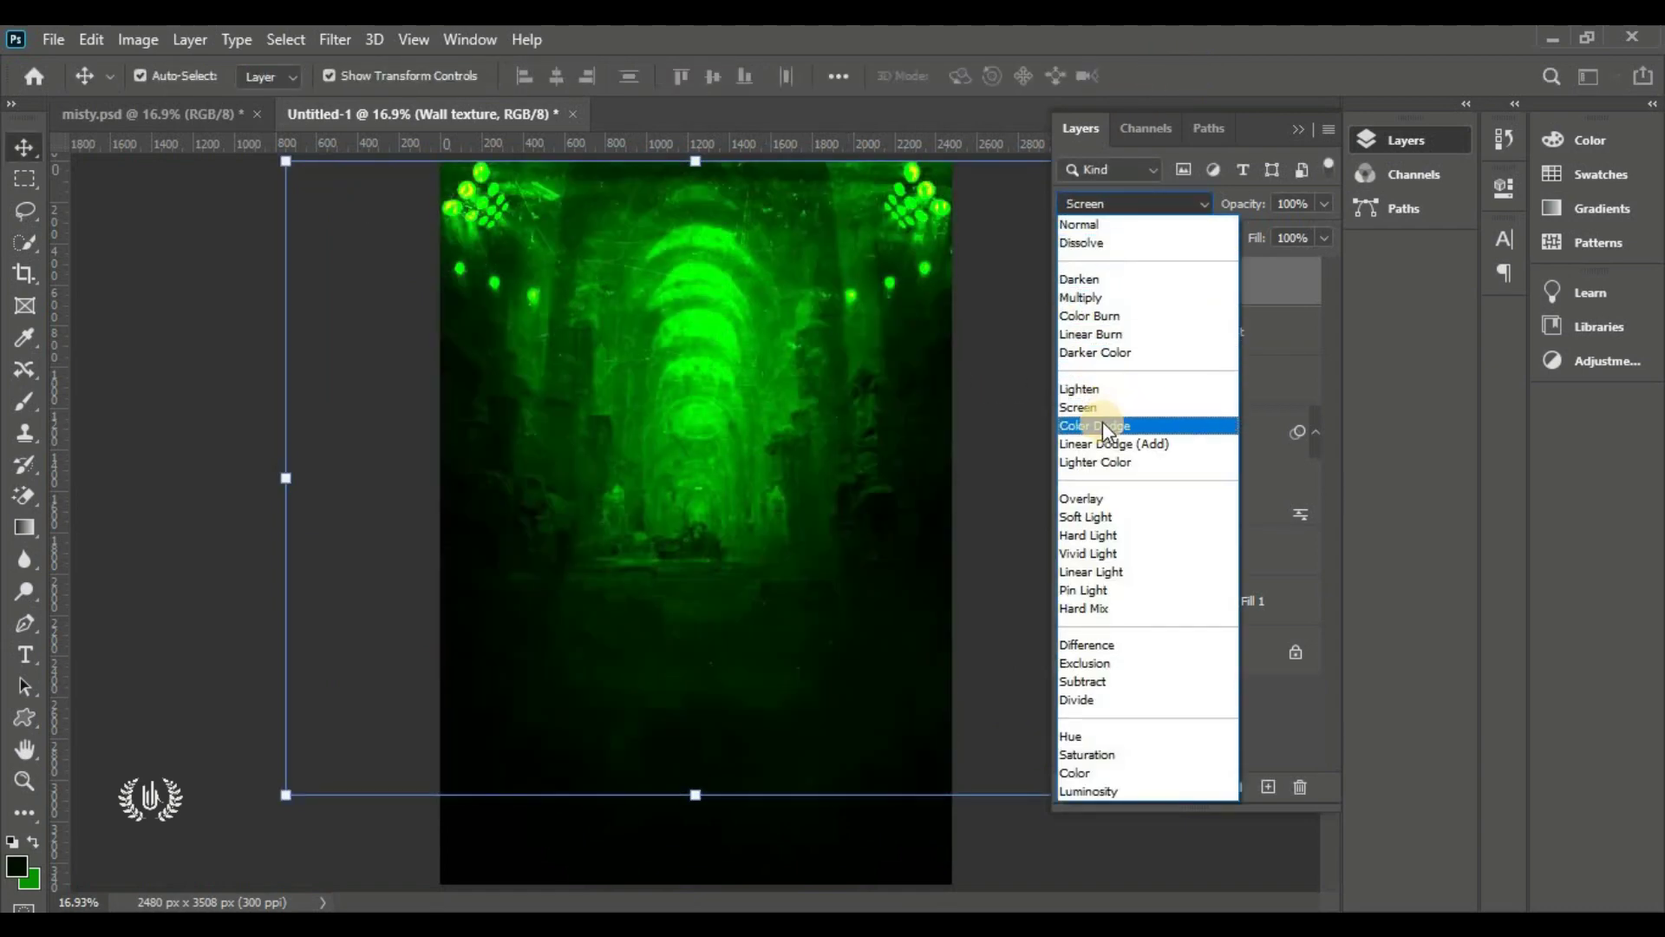
pyautogui.click(1124, 425)
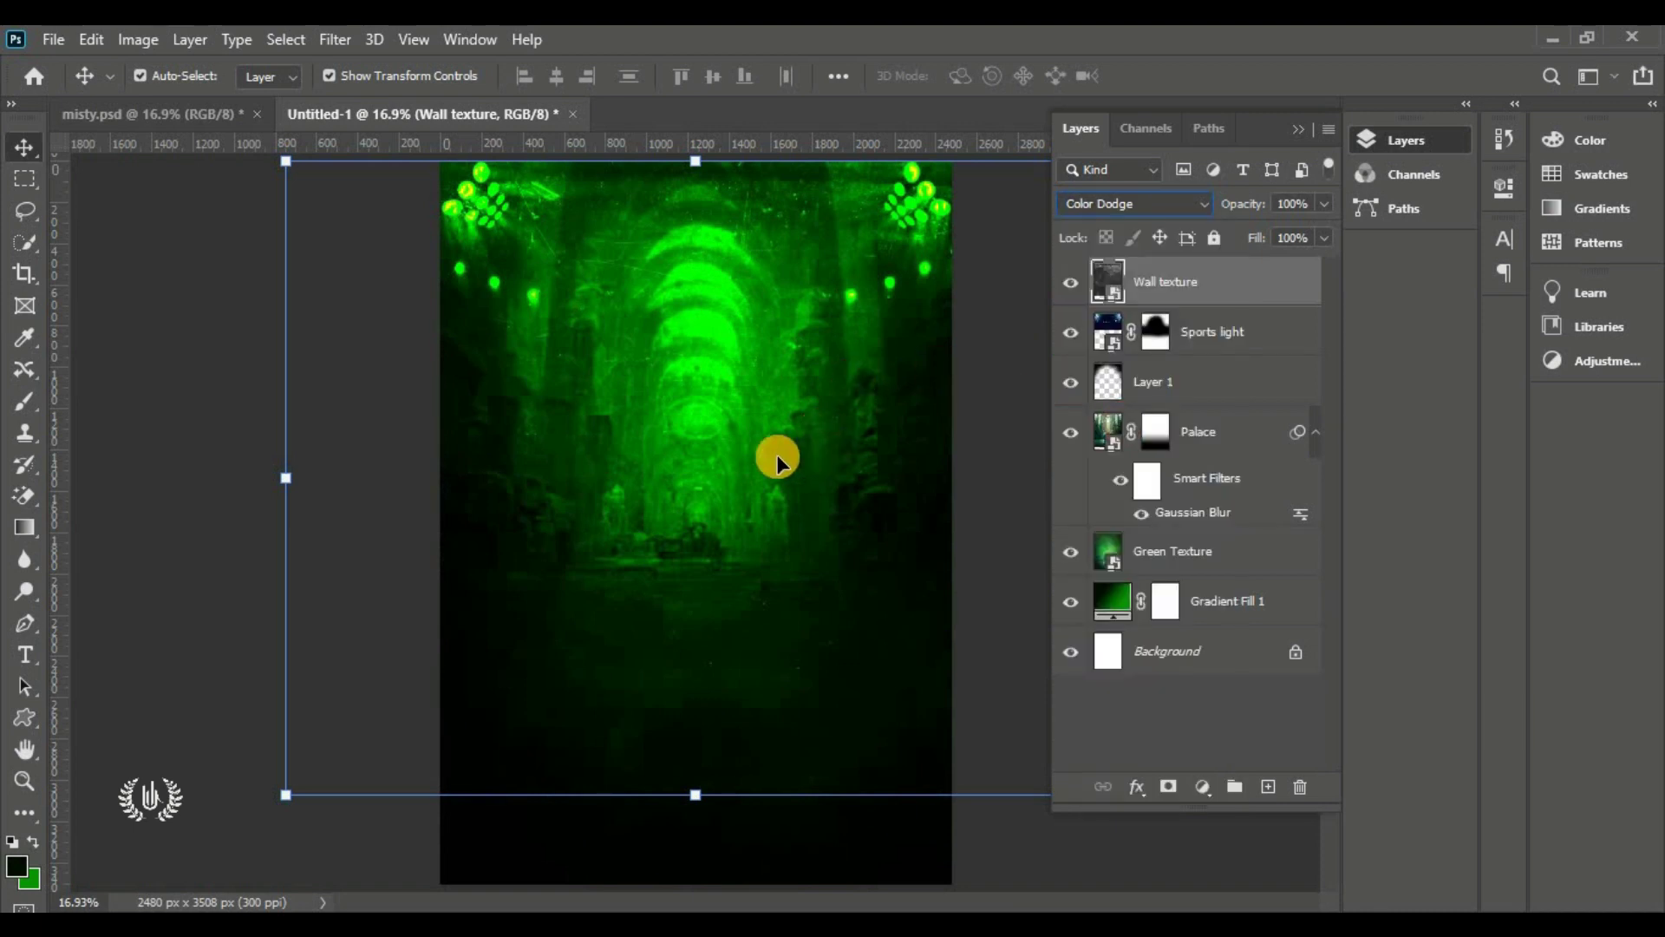
pyautogui.moveTo(762, 476); pyautogui.dragTo(824, 434)
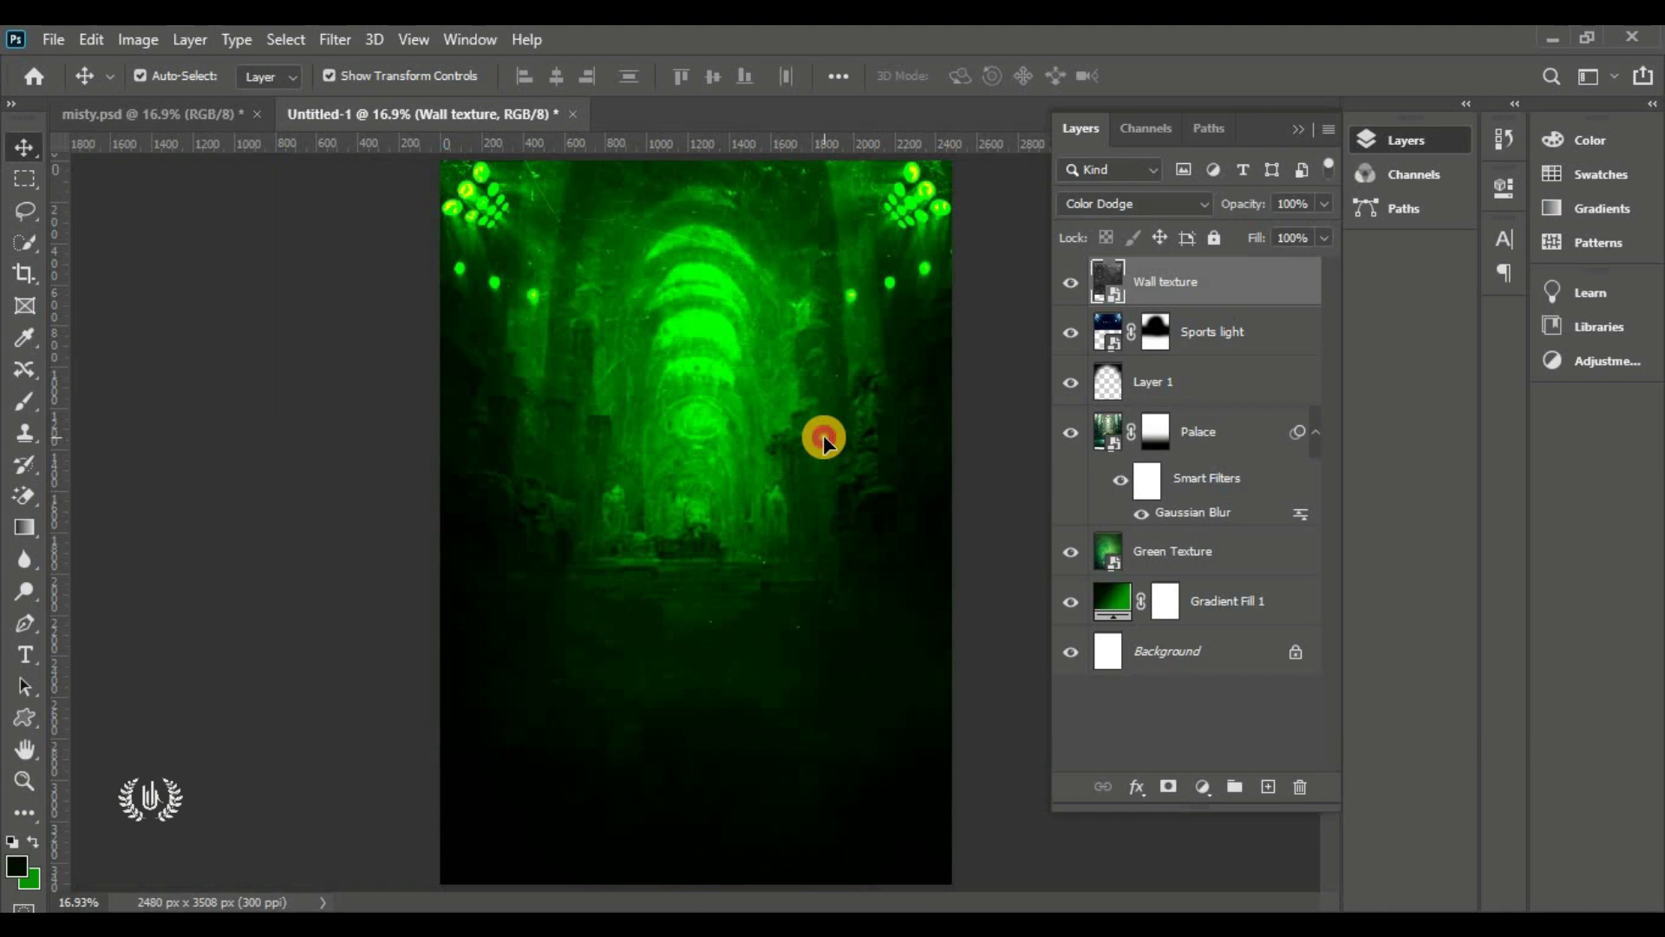
pyautogui.moveTo(831, 360)
pyautogui.mouseDown()
pyautogui.moveTo(787, 341)
pyautogui.moveTo(817, 358)
pyautogui.mouseUp()
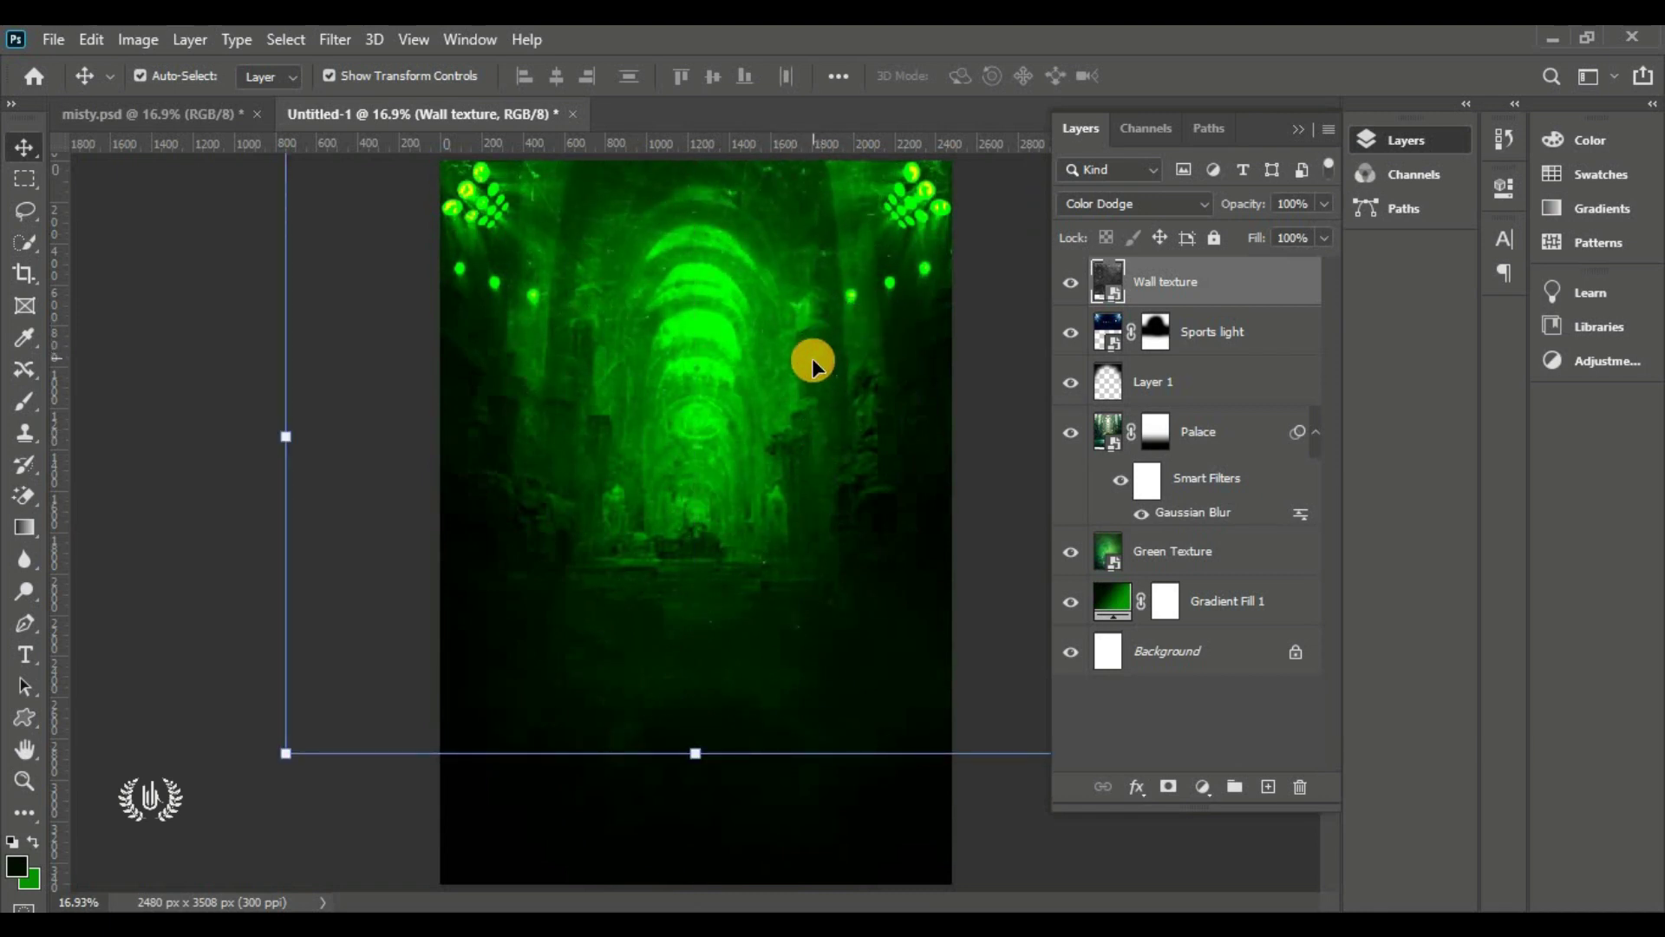
pyautogui.click(1071, 281)
pyautogui.click(1072, 281)
# Add a layer mask to the Wall texture and brush it out along the bottom and top corners
pyautogui.click(1169, 783)
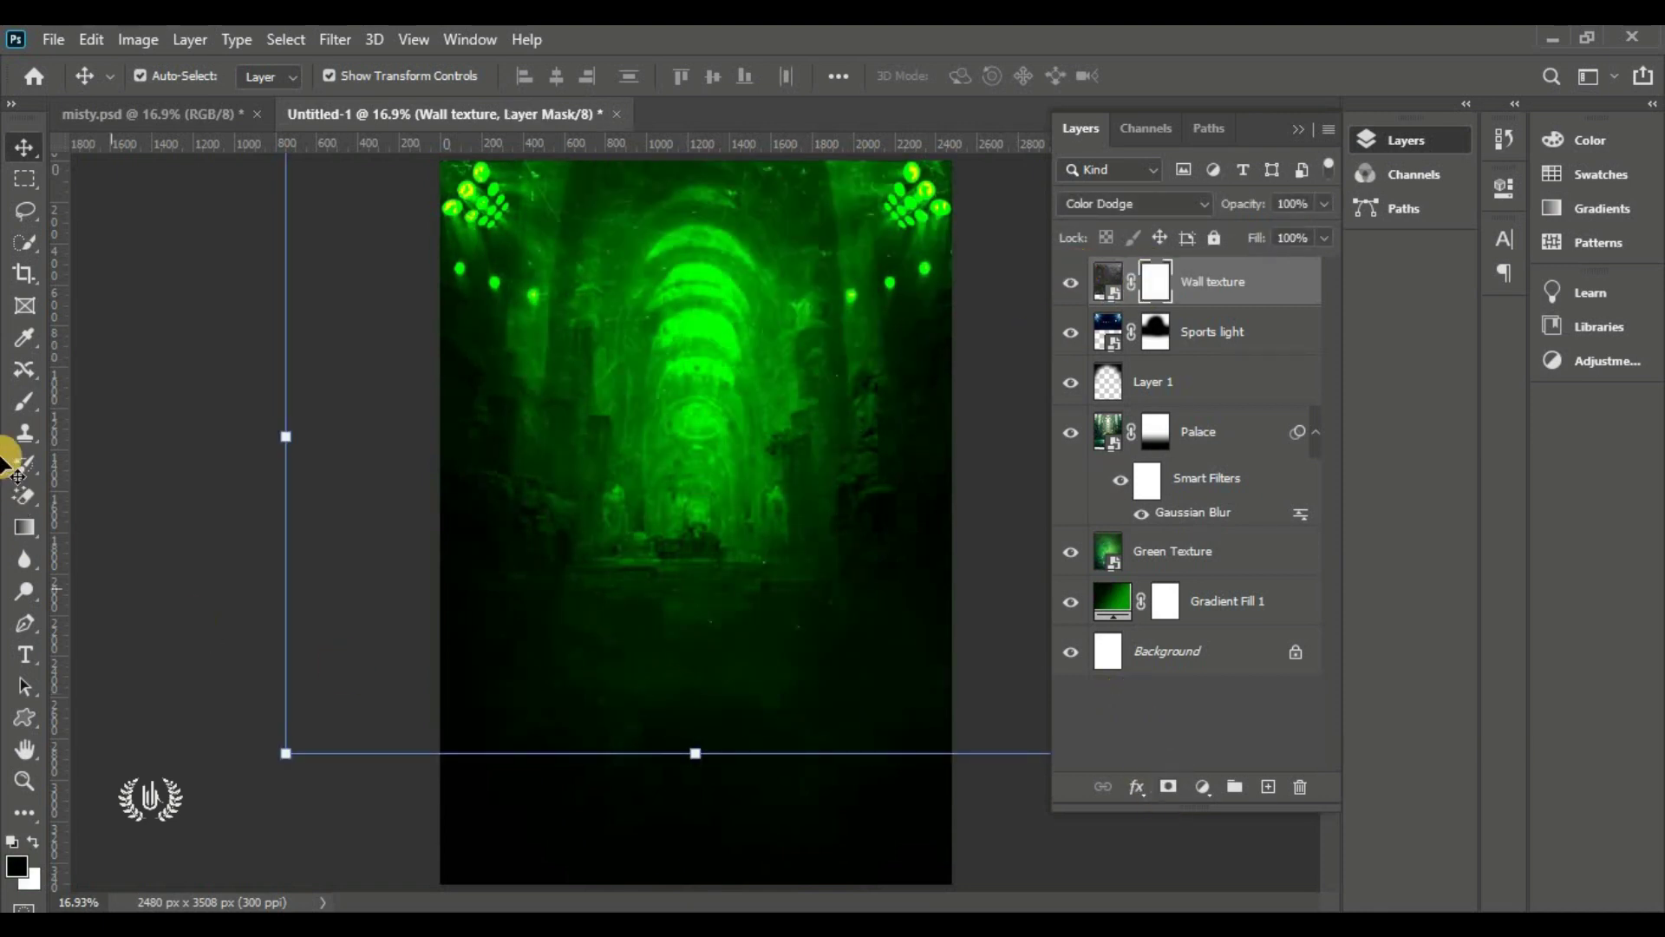
pyautogui.moveTo(25, 400); pyautogui.dragTo(104, 407)
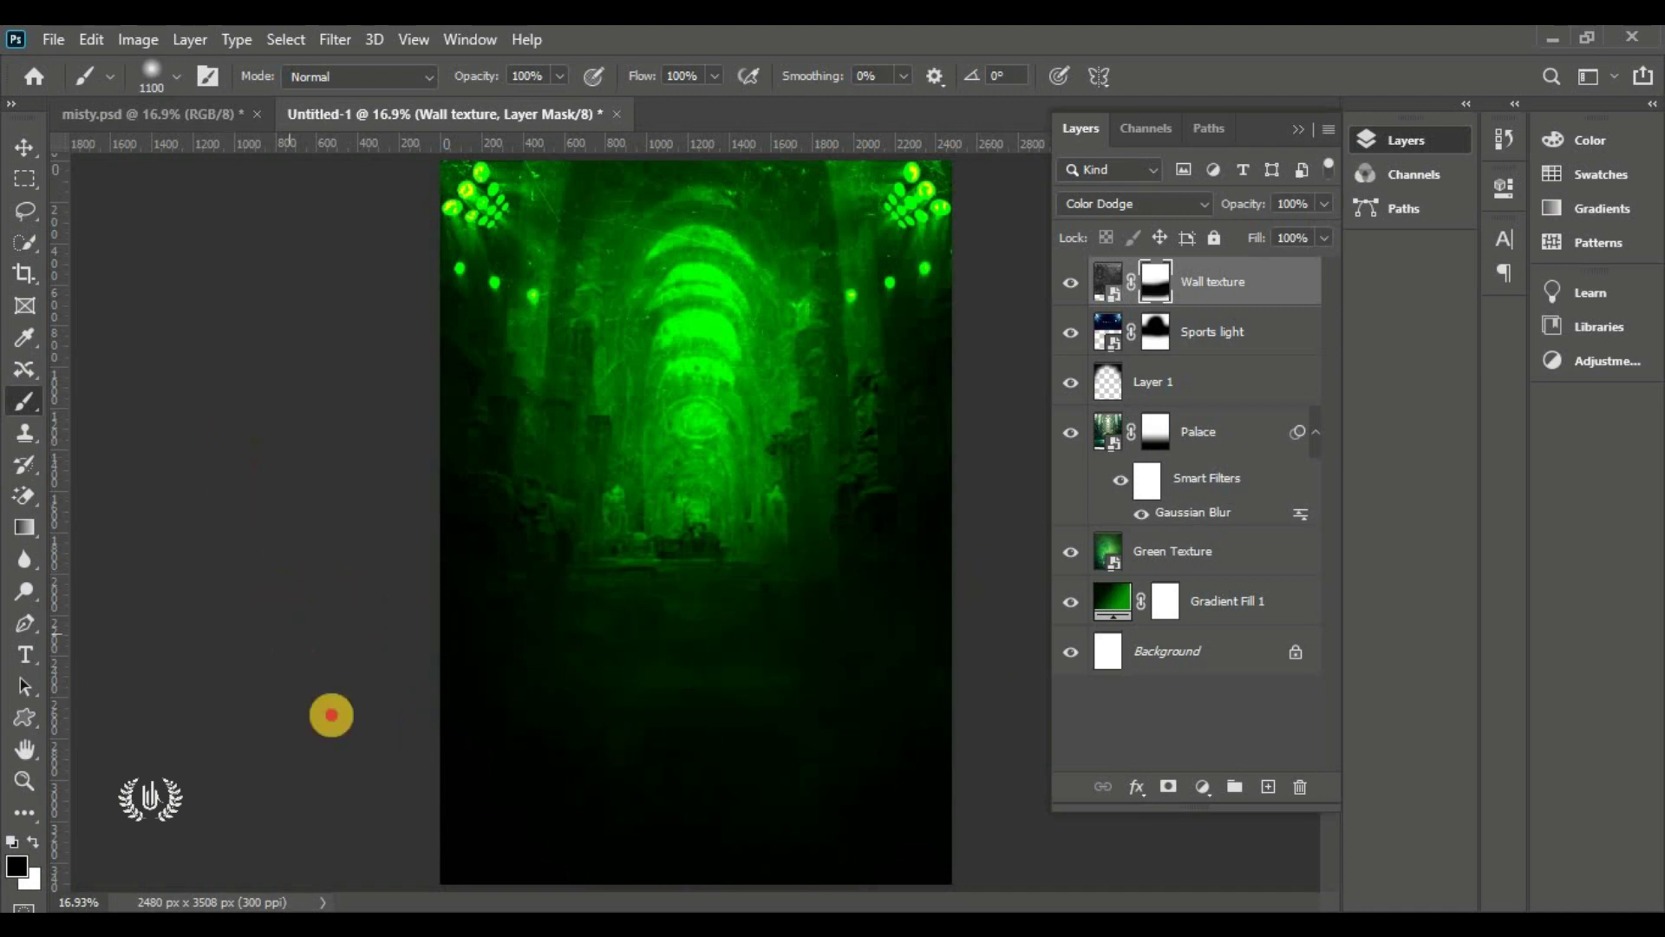
pyautogui.moveTo(327, 714); pyautogui.dragTo(1007, 666)
pyautogui.moveTo(902, 44)
pyautogui.mouseDown()
pyautogui.moveTo(989, 298)
pyautogui.moveTo(420, 205)
pyautogui.moveTo(521, 123)
pyautogui.moveTo(367, 239)
pyautogui.mouseUp()
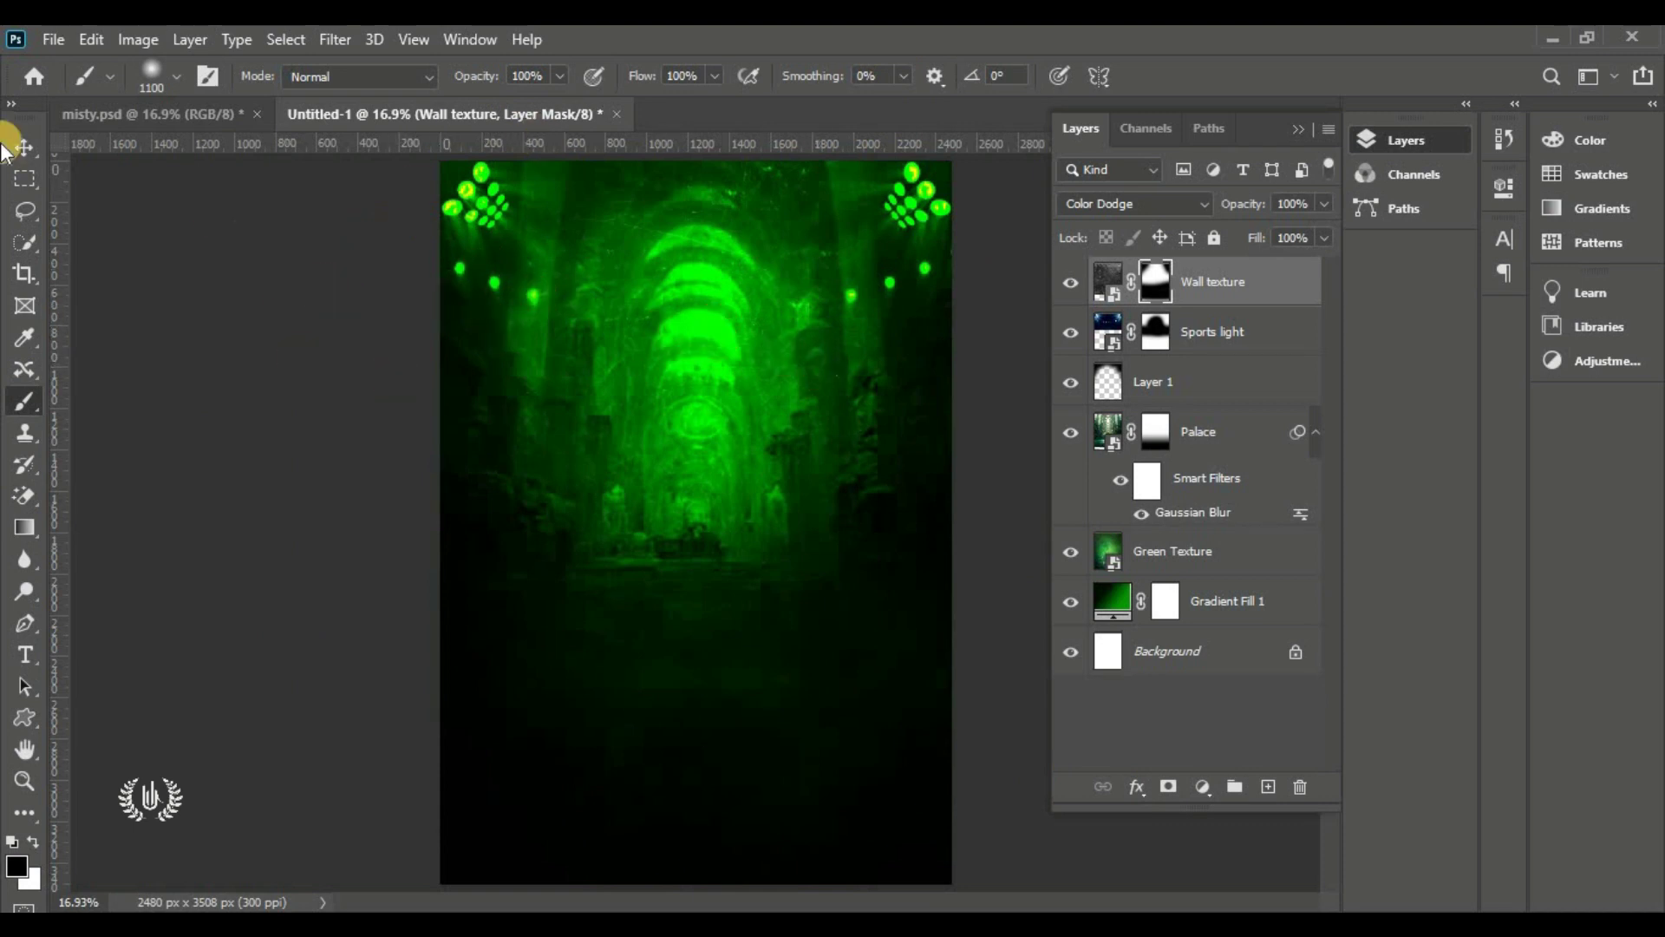
# Undo the top-corner mask stroke, then compare the mask and layer on and off
pyautogui.click(23, 149)
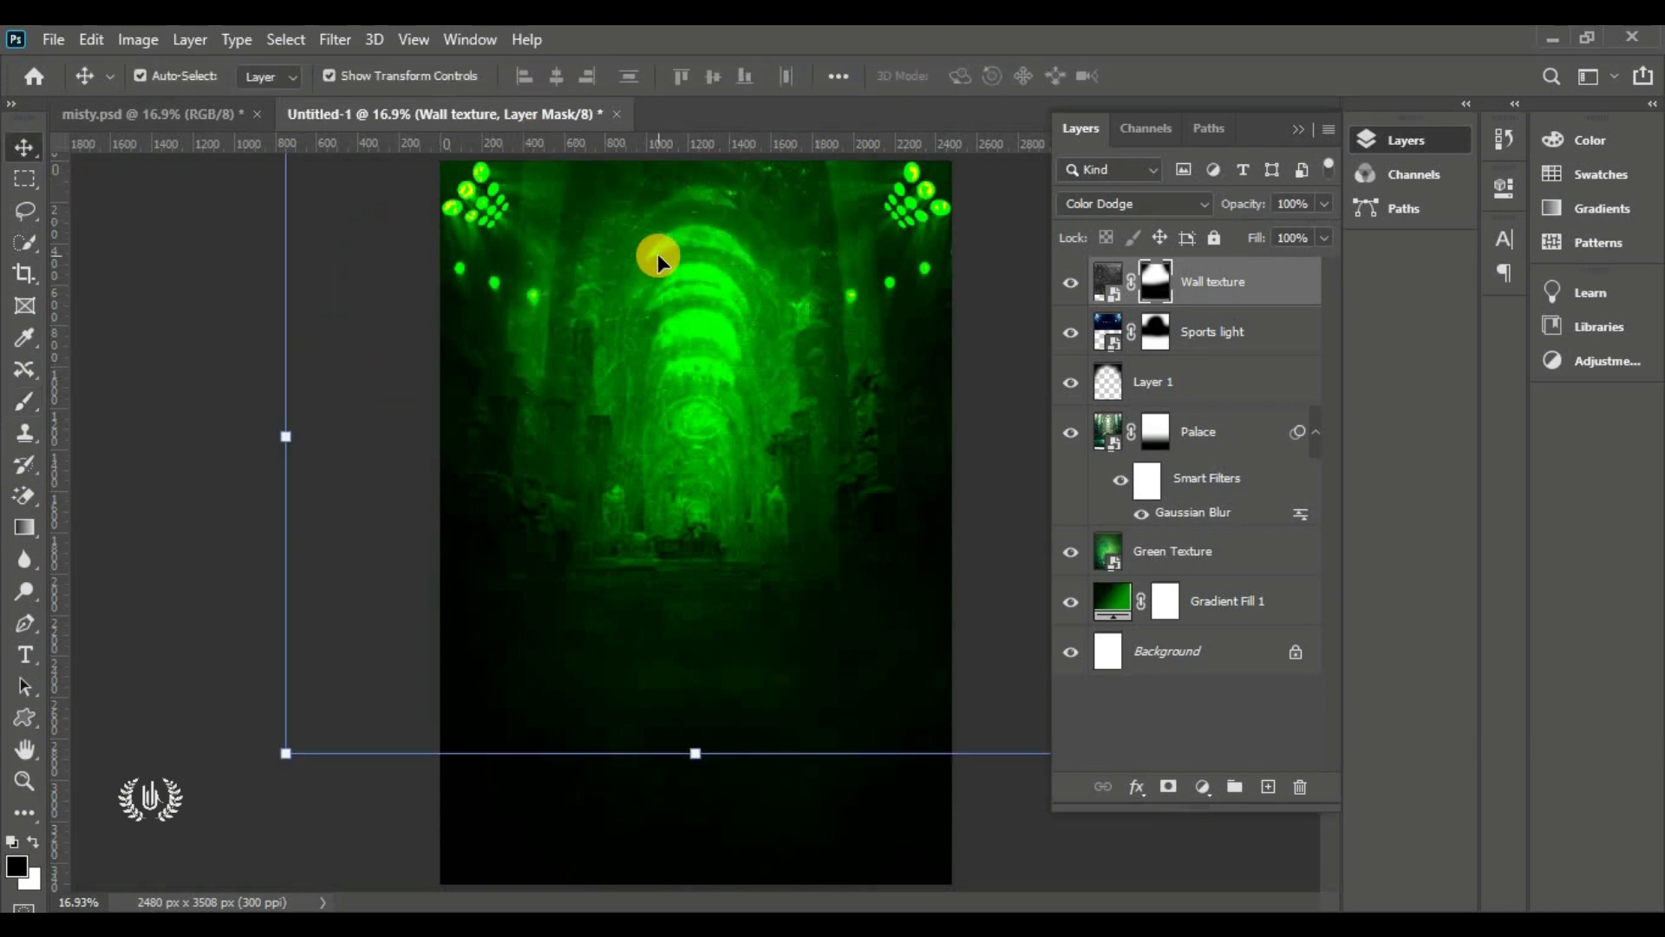
pyautogui.hotkey('ctrl', 'z')
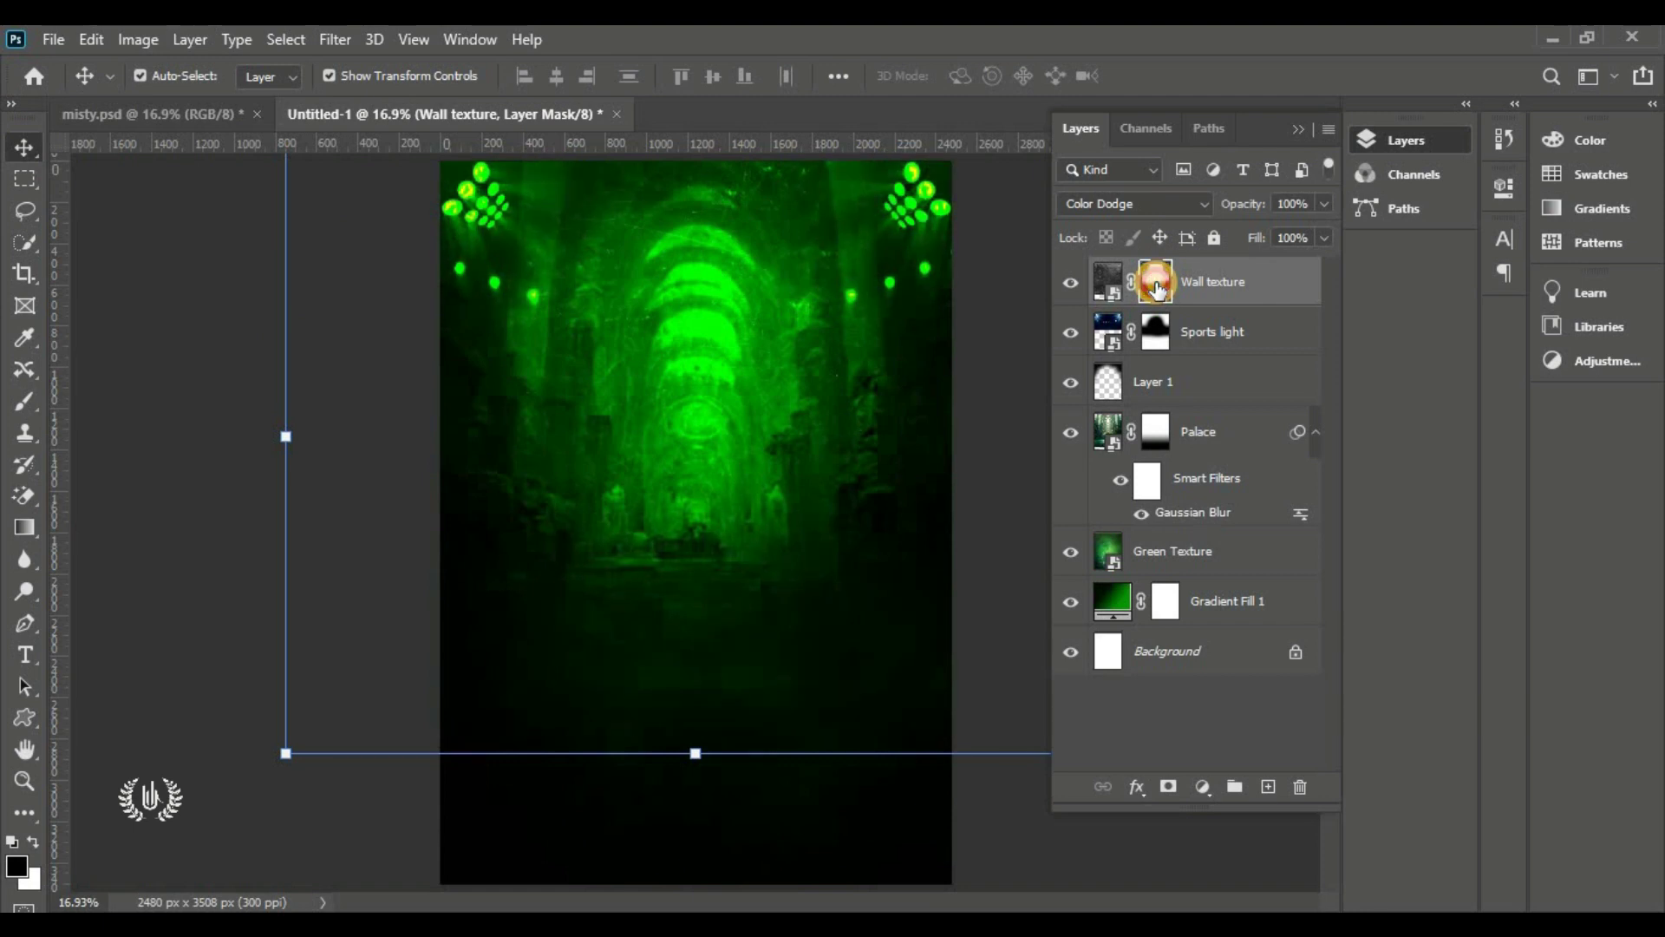
pyautogui.keyDown('shift'); pyautogui.click(1157, 285); pyautogui.keyUp('shift')
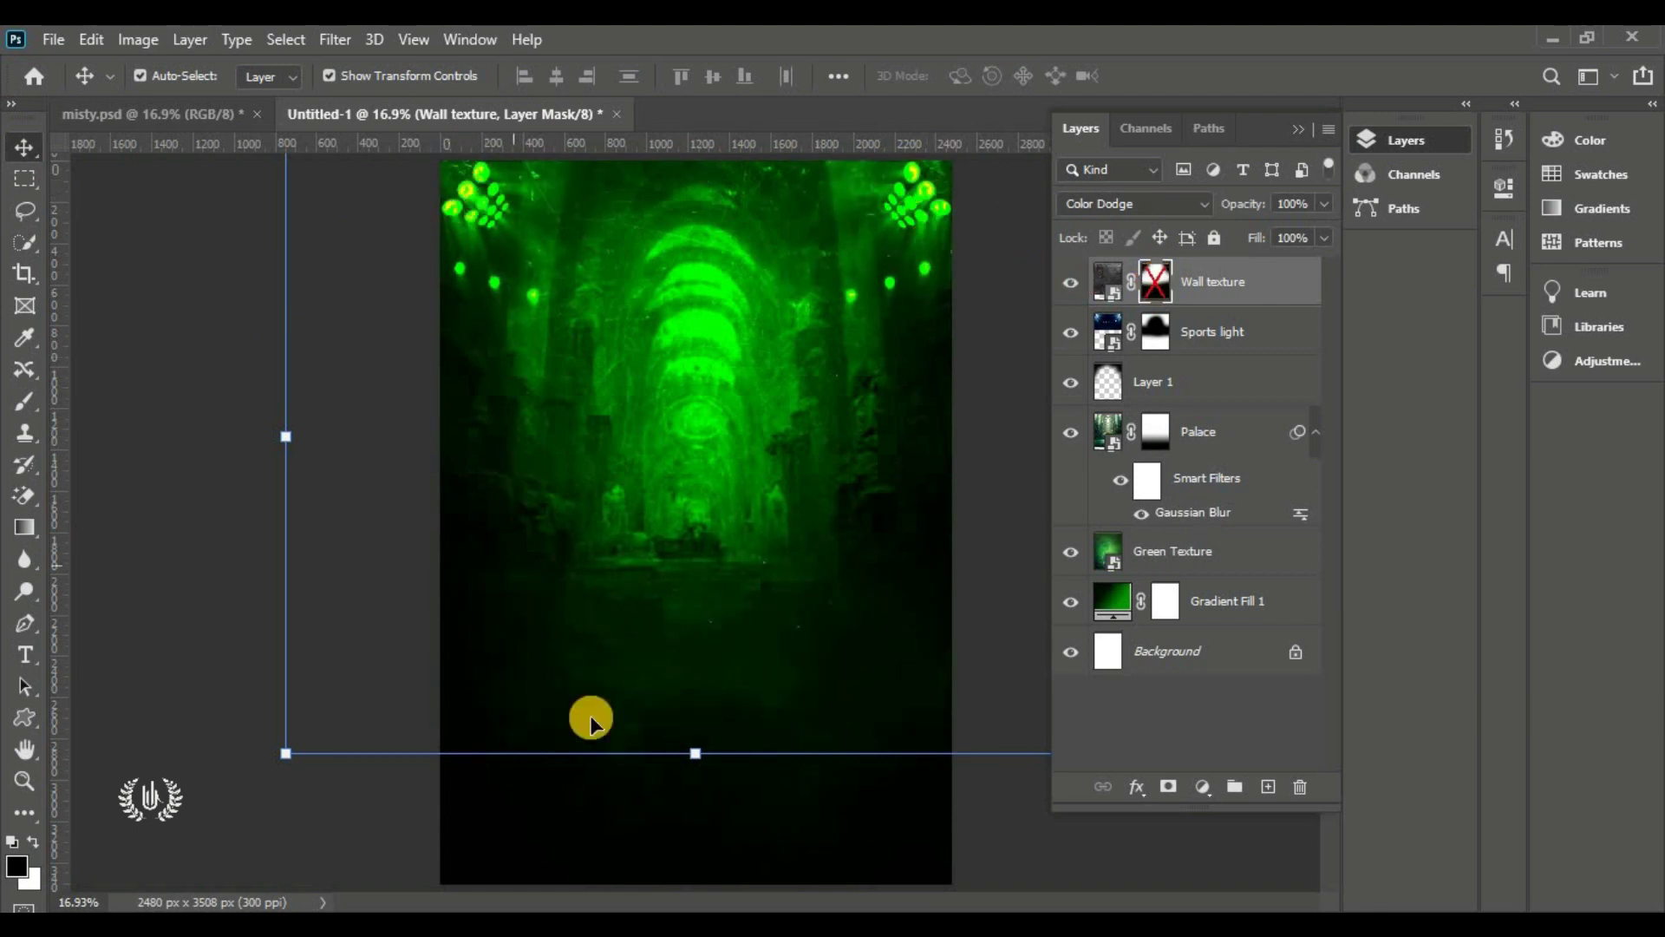
pyautogui.keyDown('shift'); pyautogui.click(1160, 286); pyautogui.keyUp('shift')
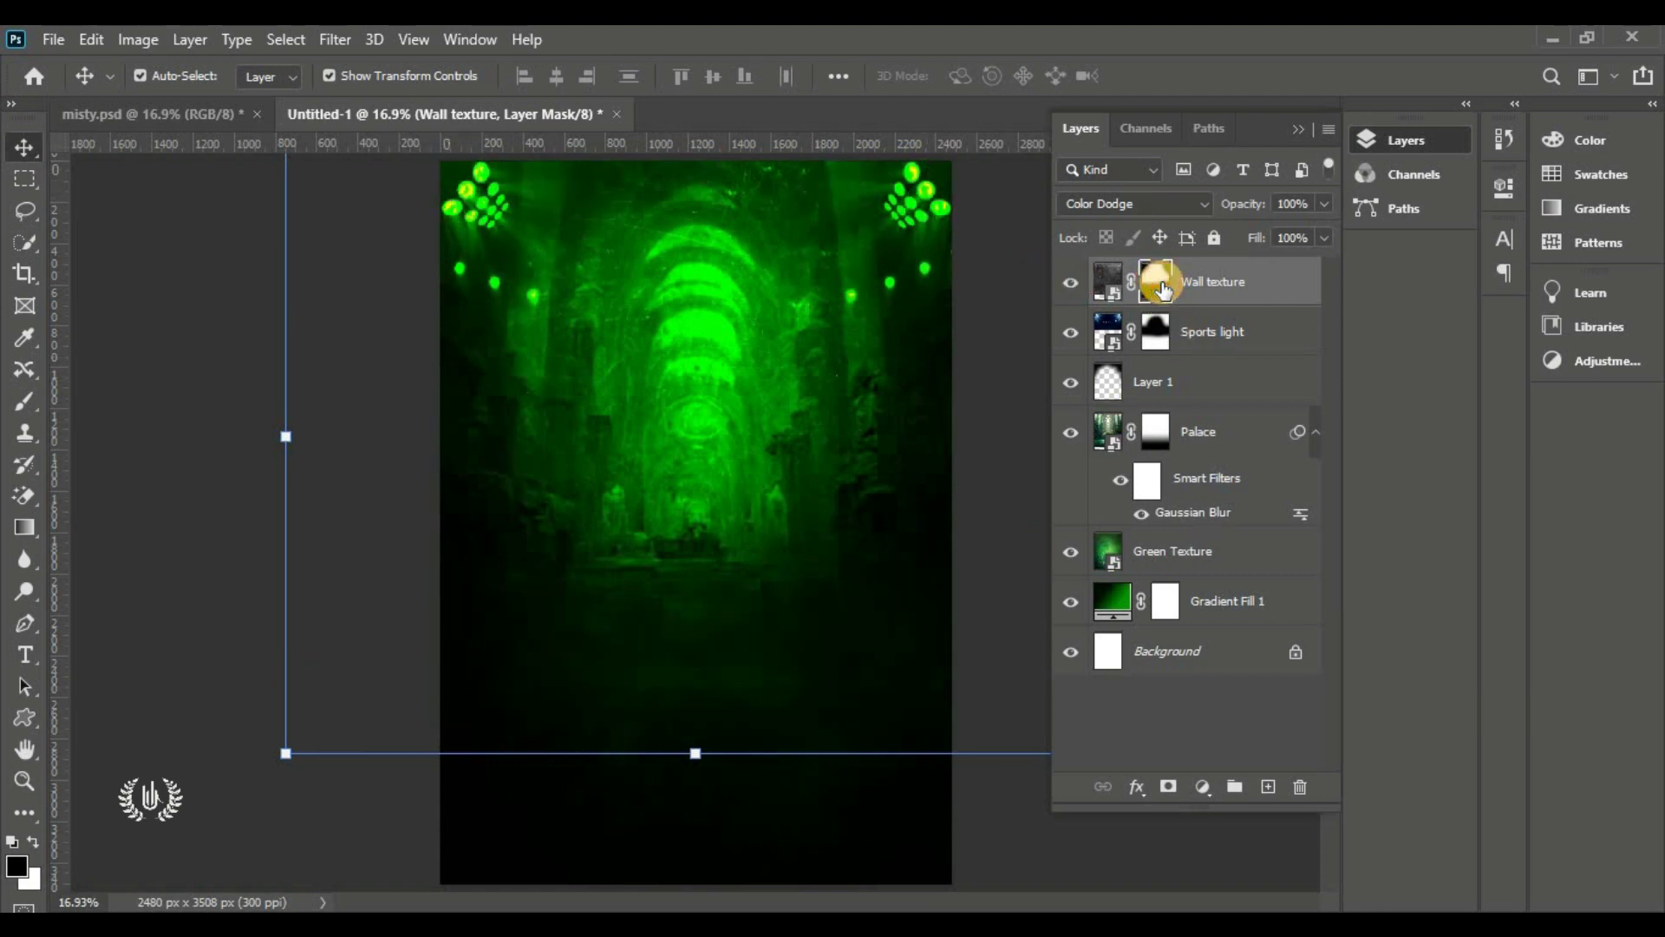
pyautogui.click(1073, 283)
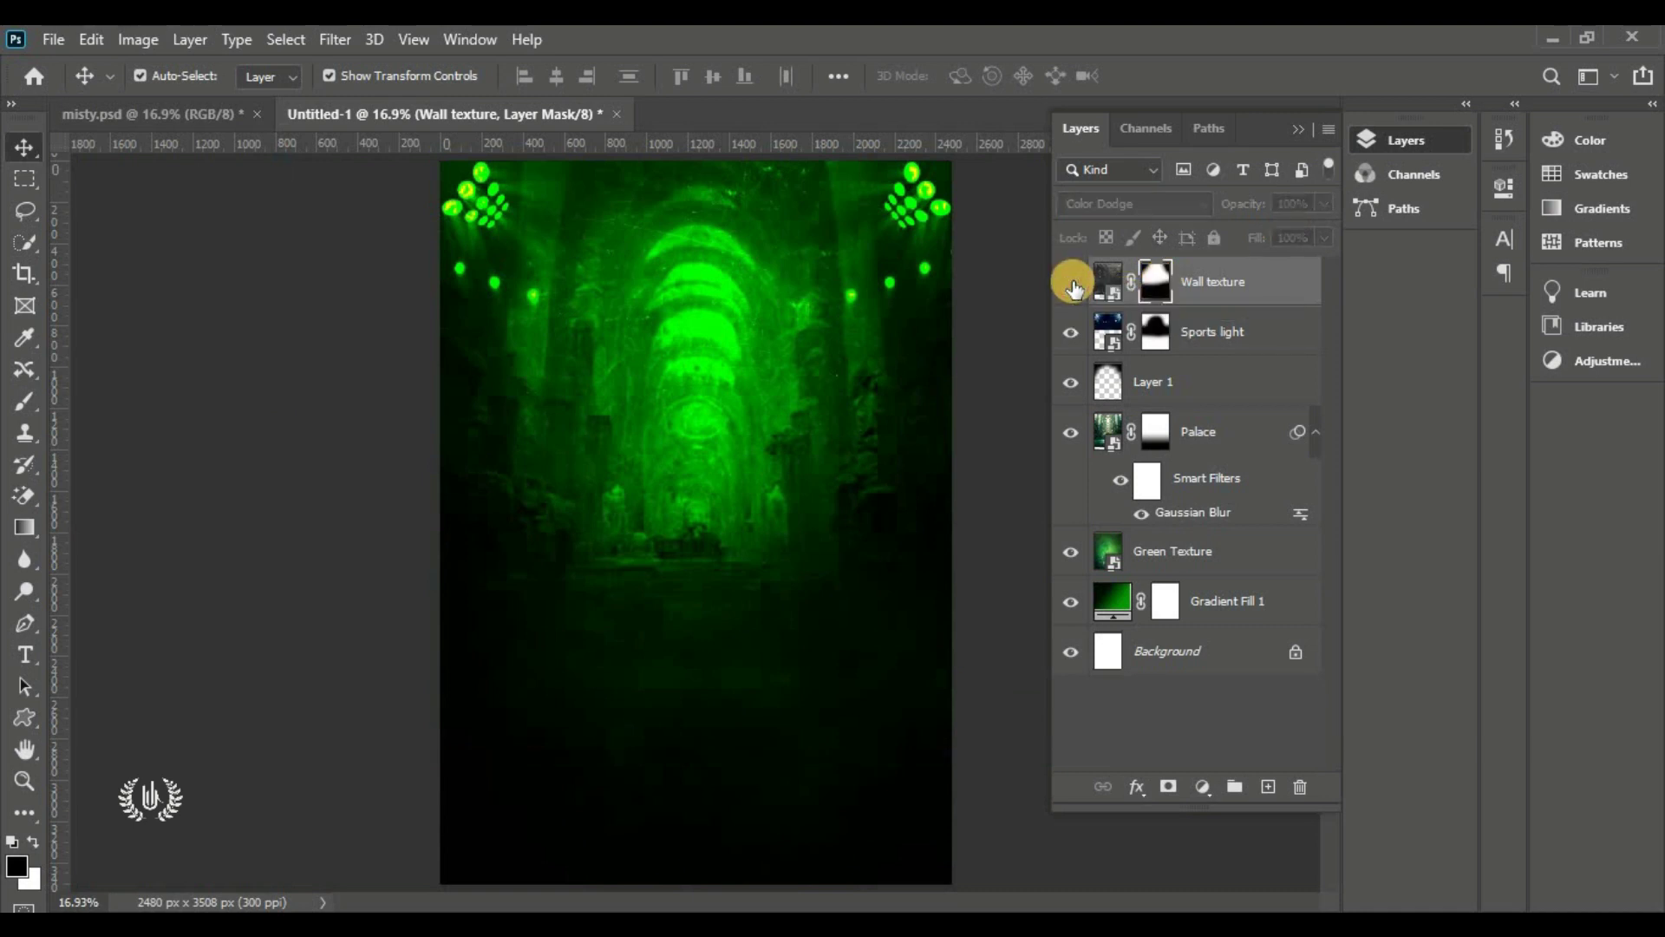
pyautogui.click(1073, 283)
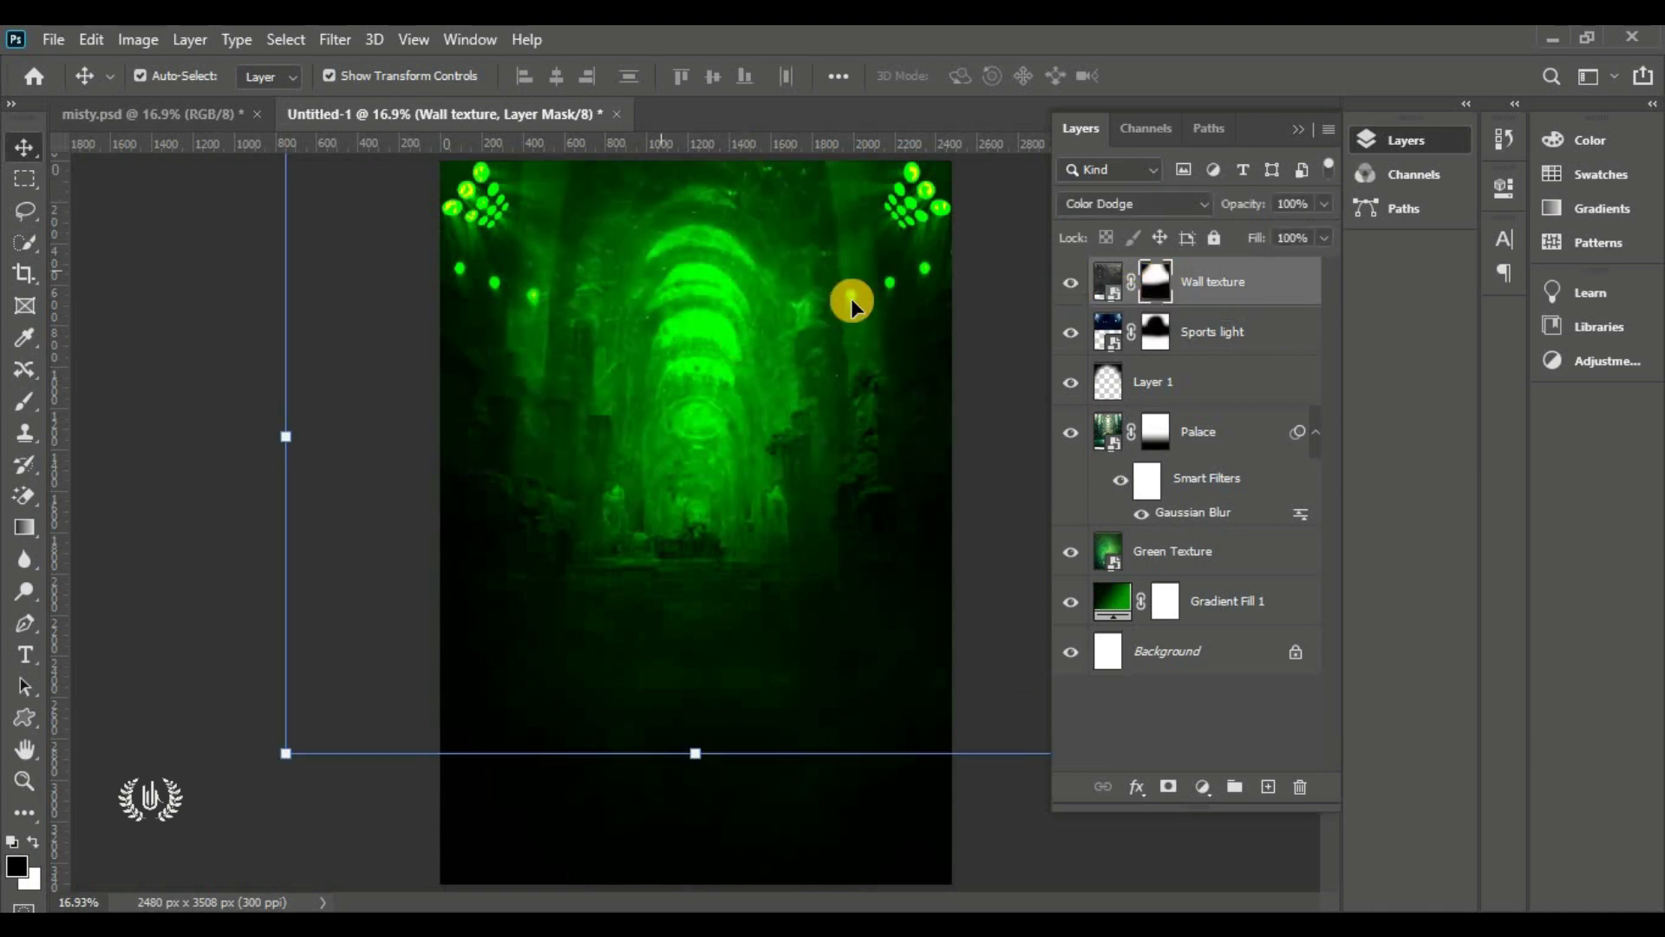
# Duplicate Wall texture and give the Wall texture copy 20% opacity
pyautogui.moveTo(1249, 295); pyautogui.dragTo(1269, 784)
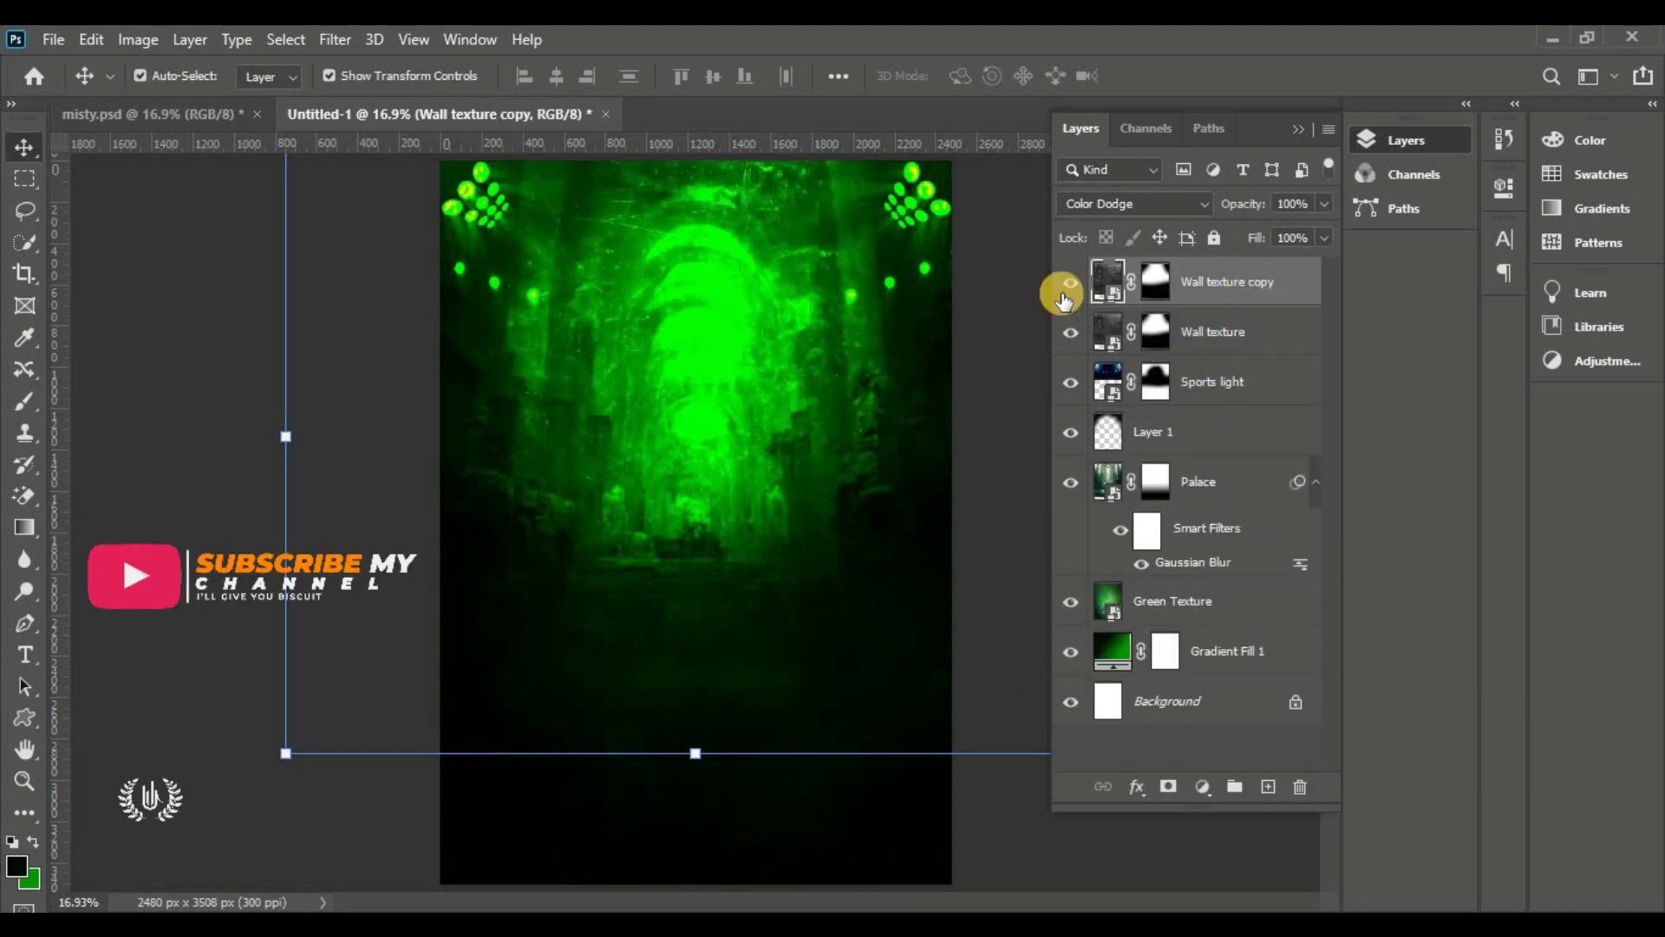
pyautogui.click(1116, 265)
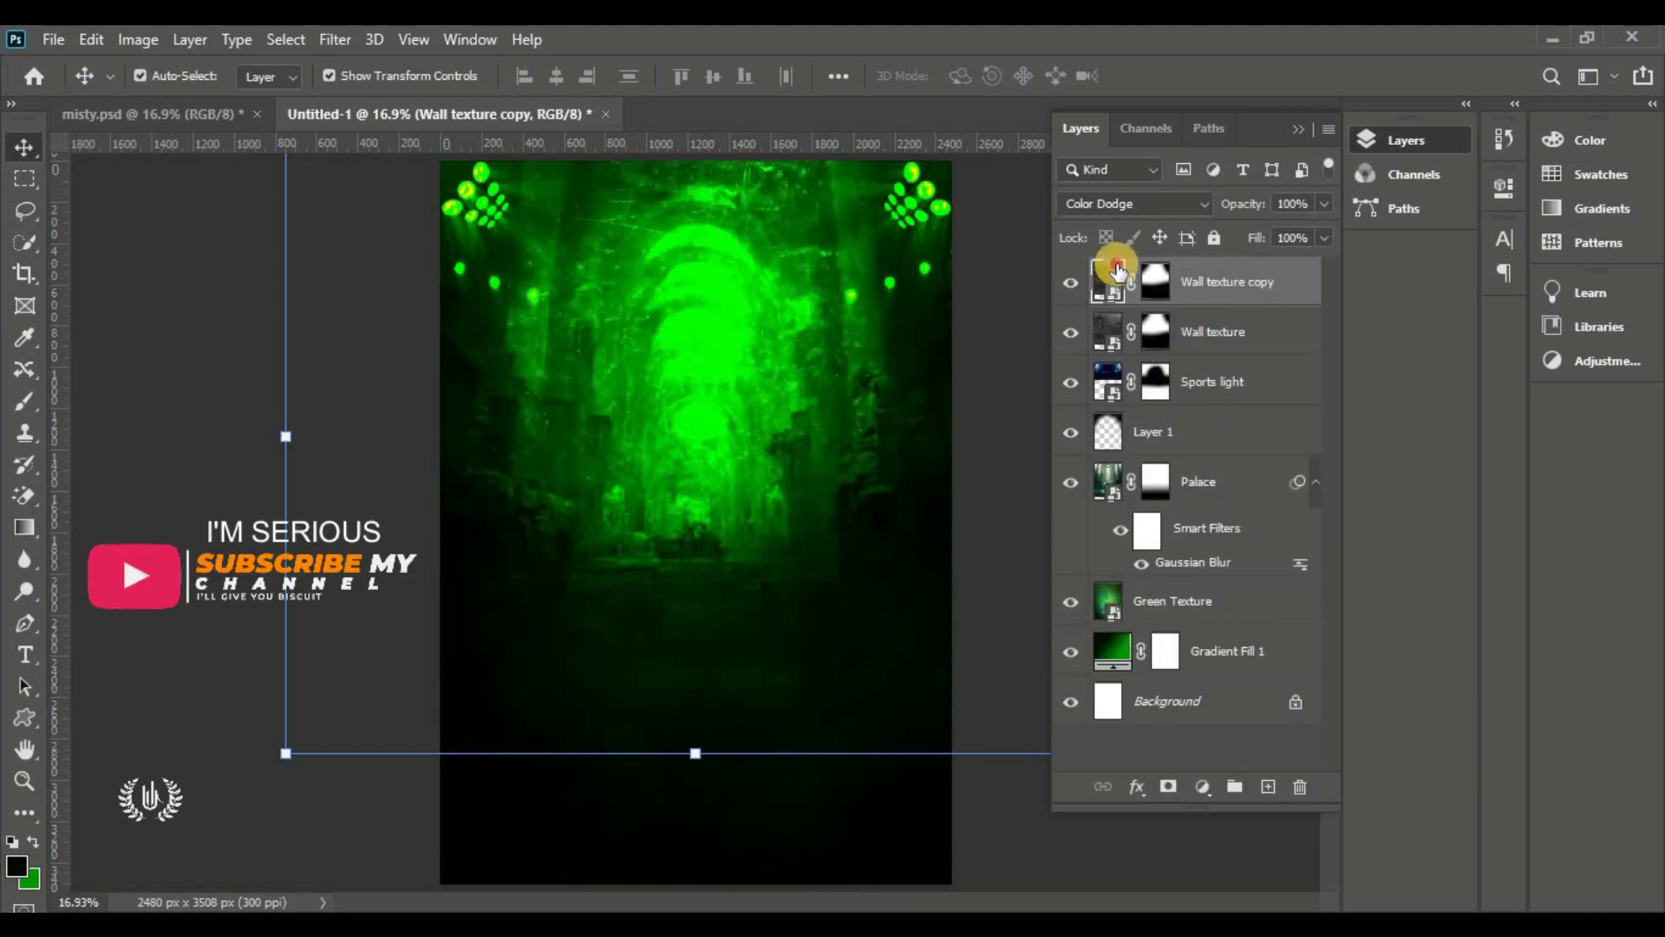
pyautogui.click(1296, 202)
pyautogui.write('20')
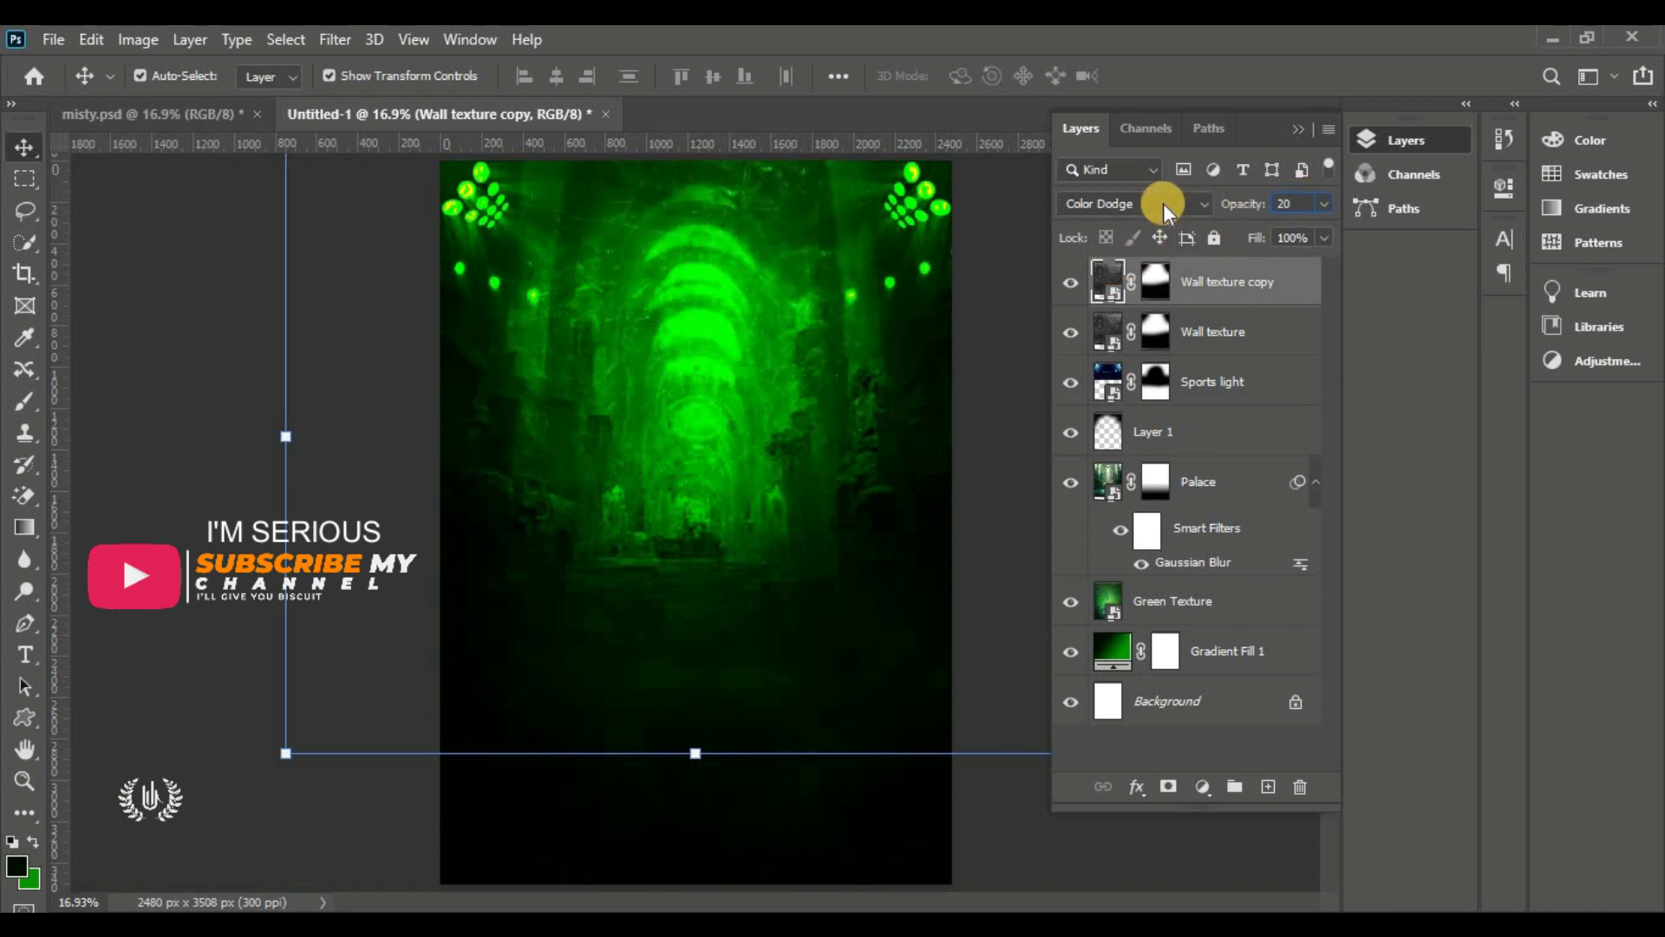
pyautogui.click(1071, 283)
pyautogui.click(1071, 282)
pyautogui.click(994, 350)
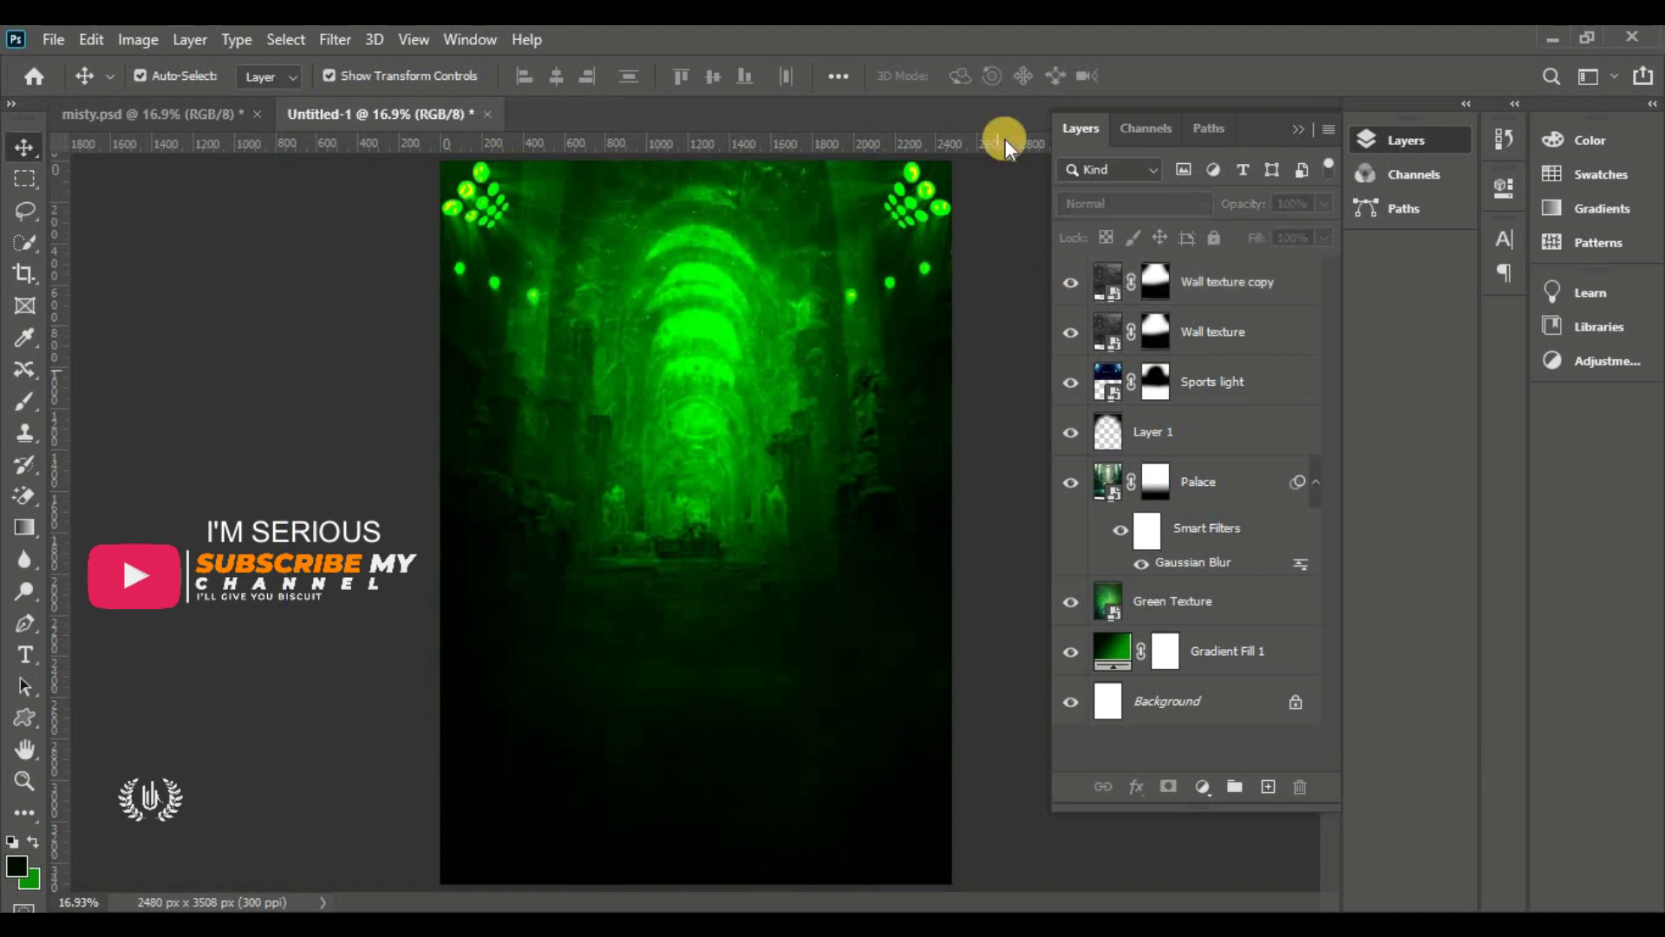
pyautogui.click(1210, 287)
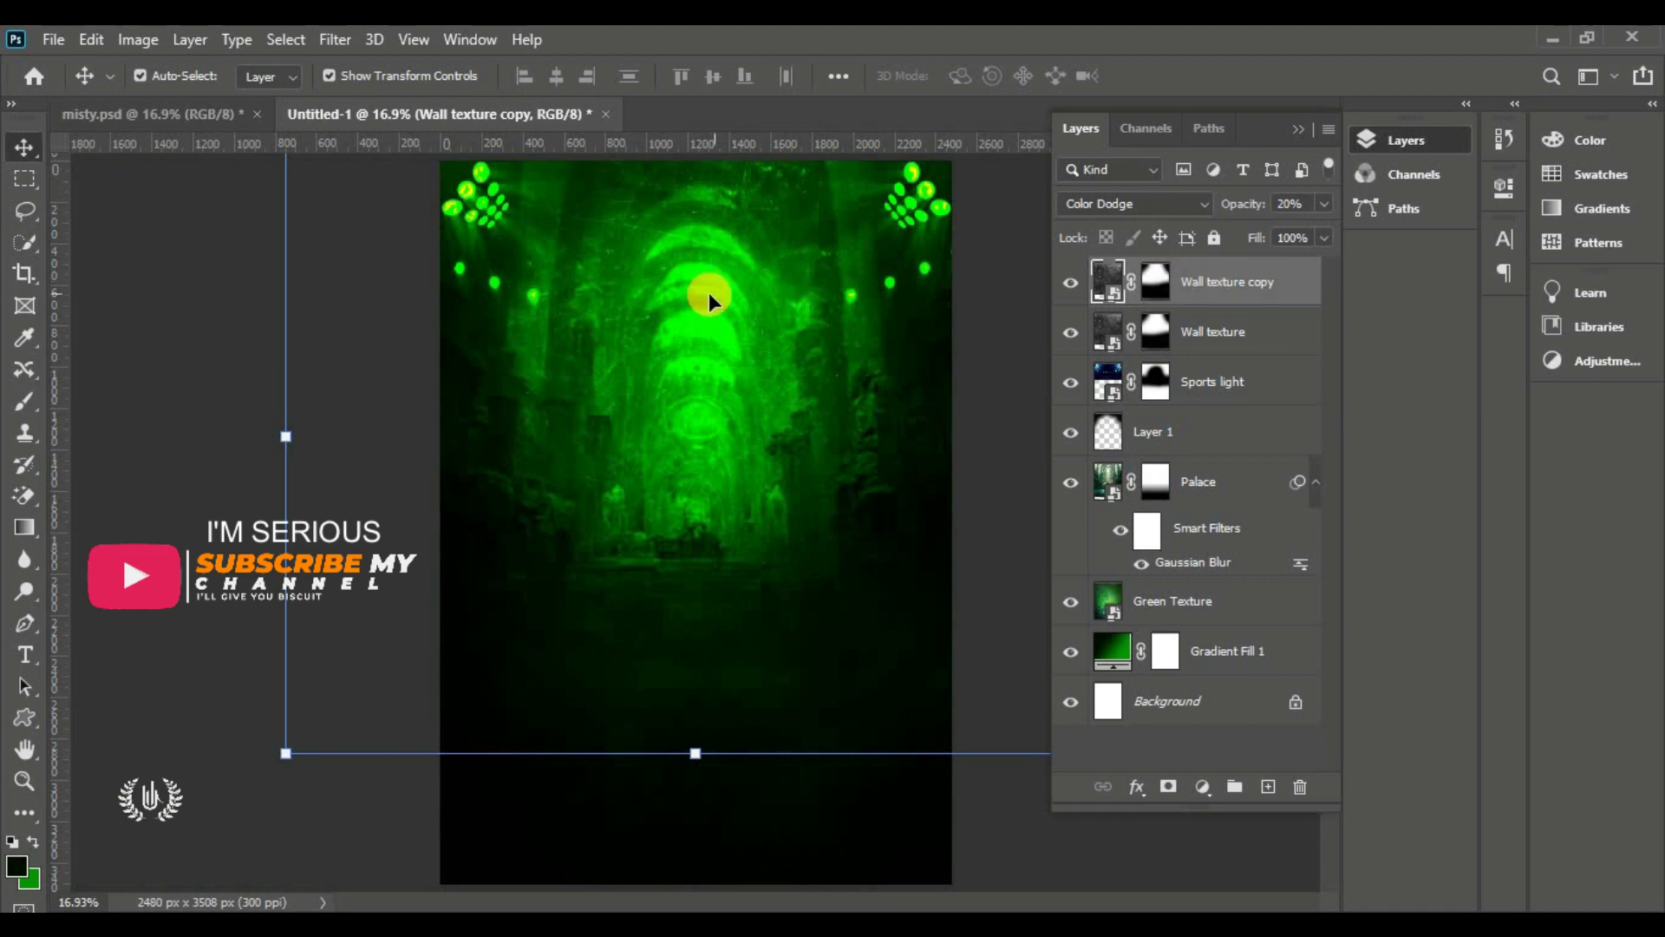
# Embed the Roller glowing-orb image as the new top layer
pyautogui.click(58, 38)
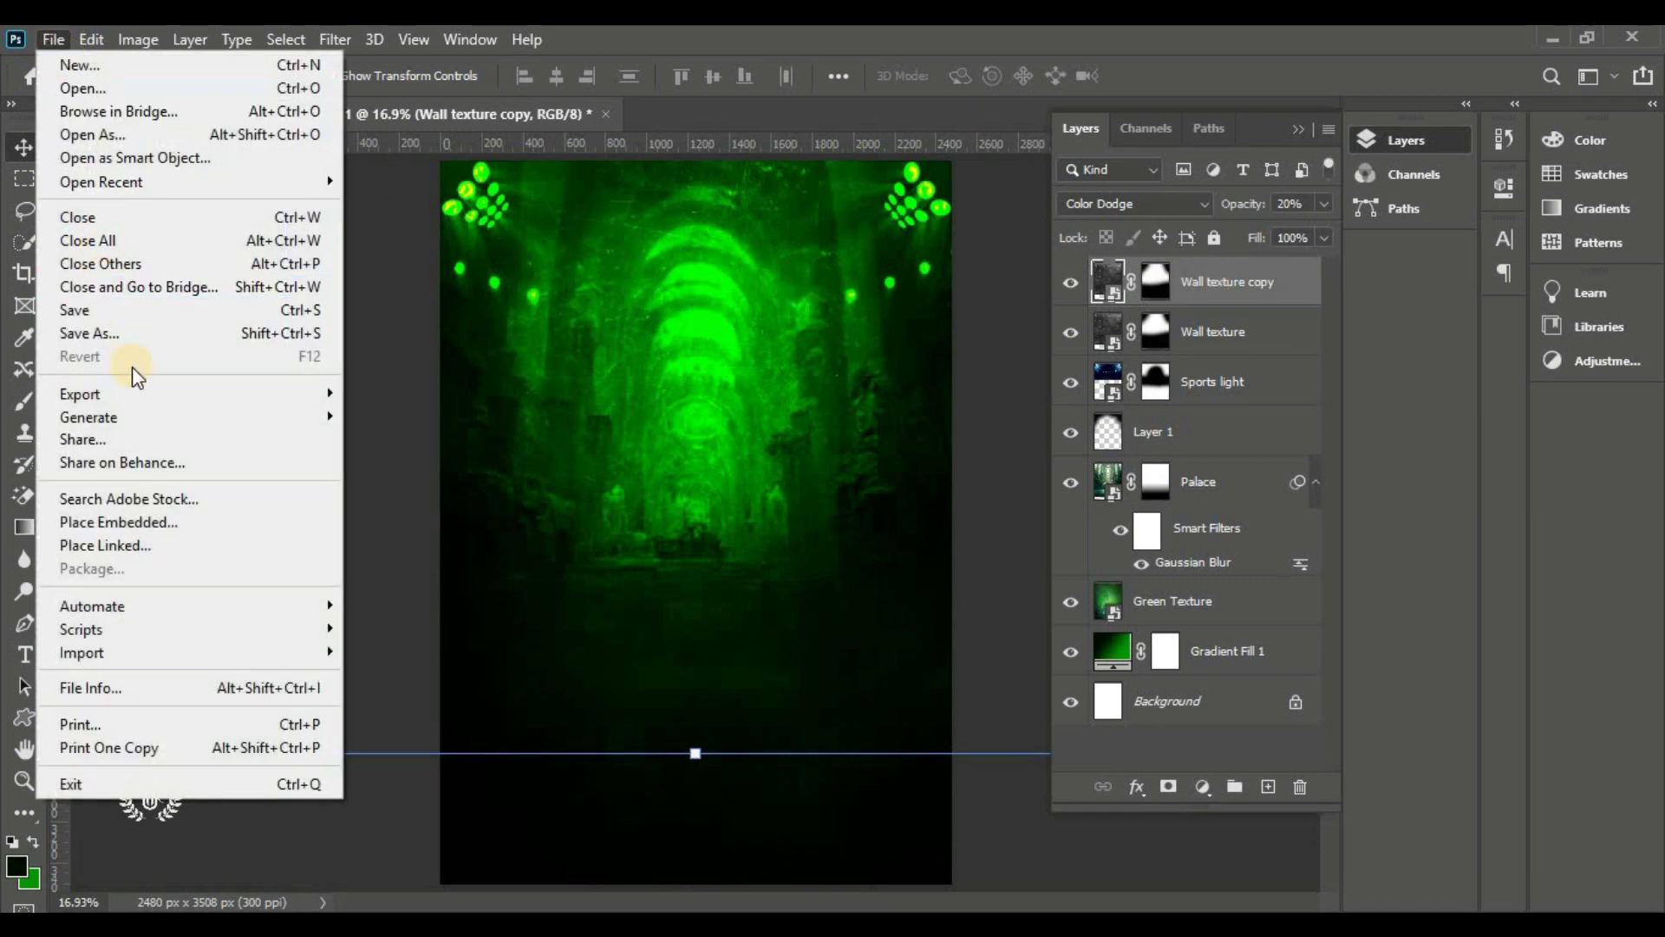
pyautogui.click(143, 521)
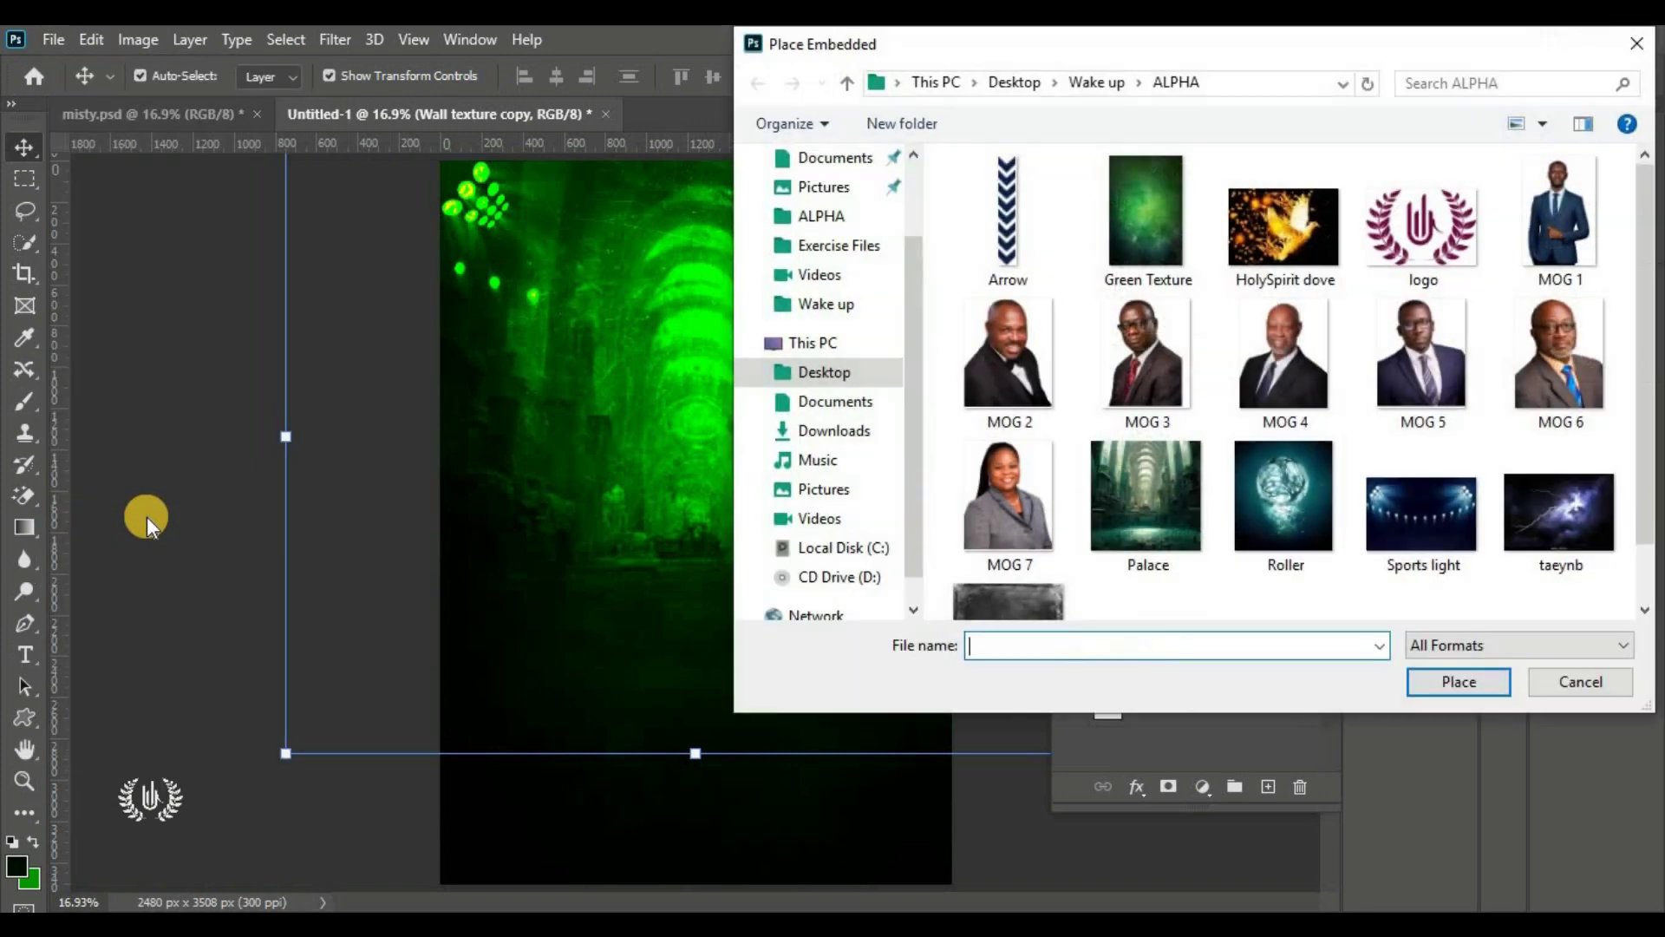
pyautogui.scroll(-1, 1330, 419)
pyautogui.click(1282, 411)
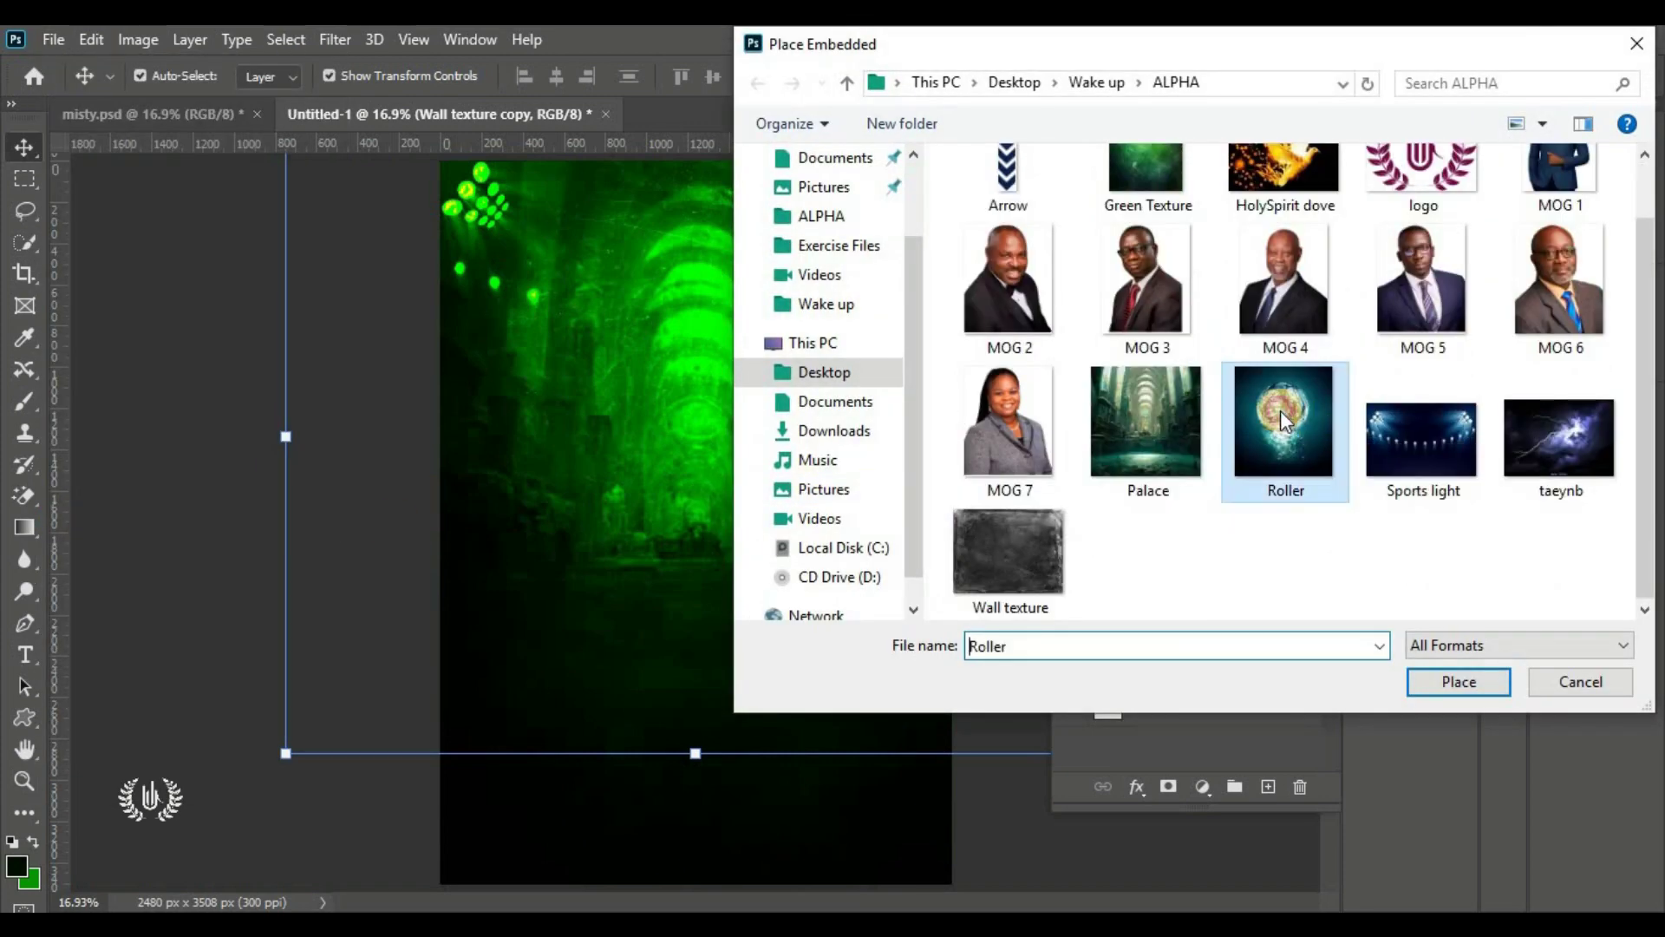
pyautogui.click(1442, 685)
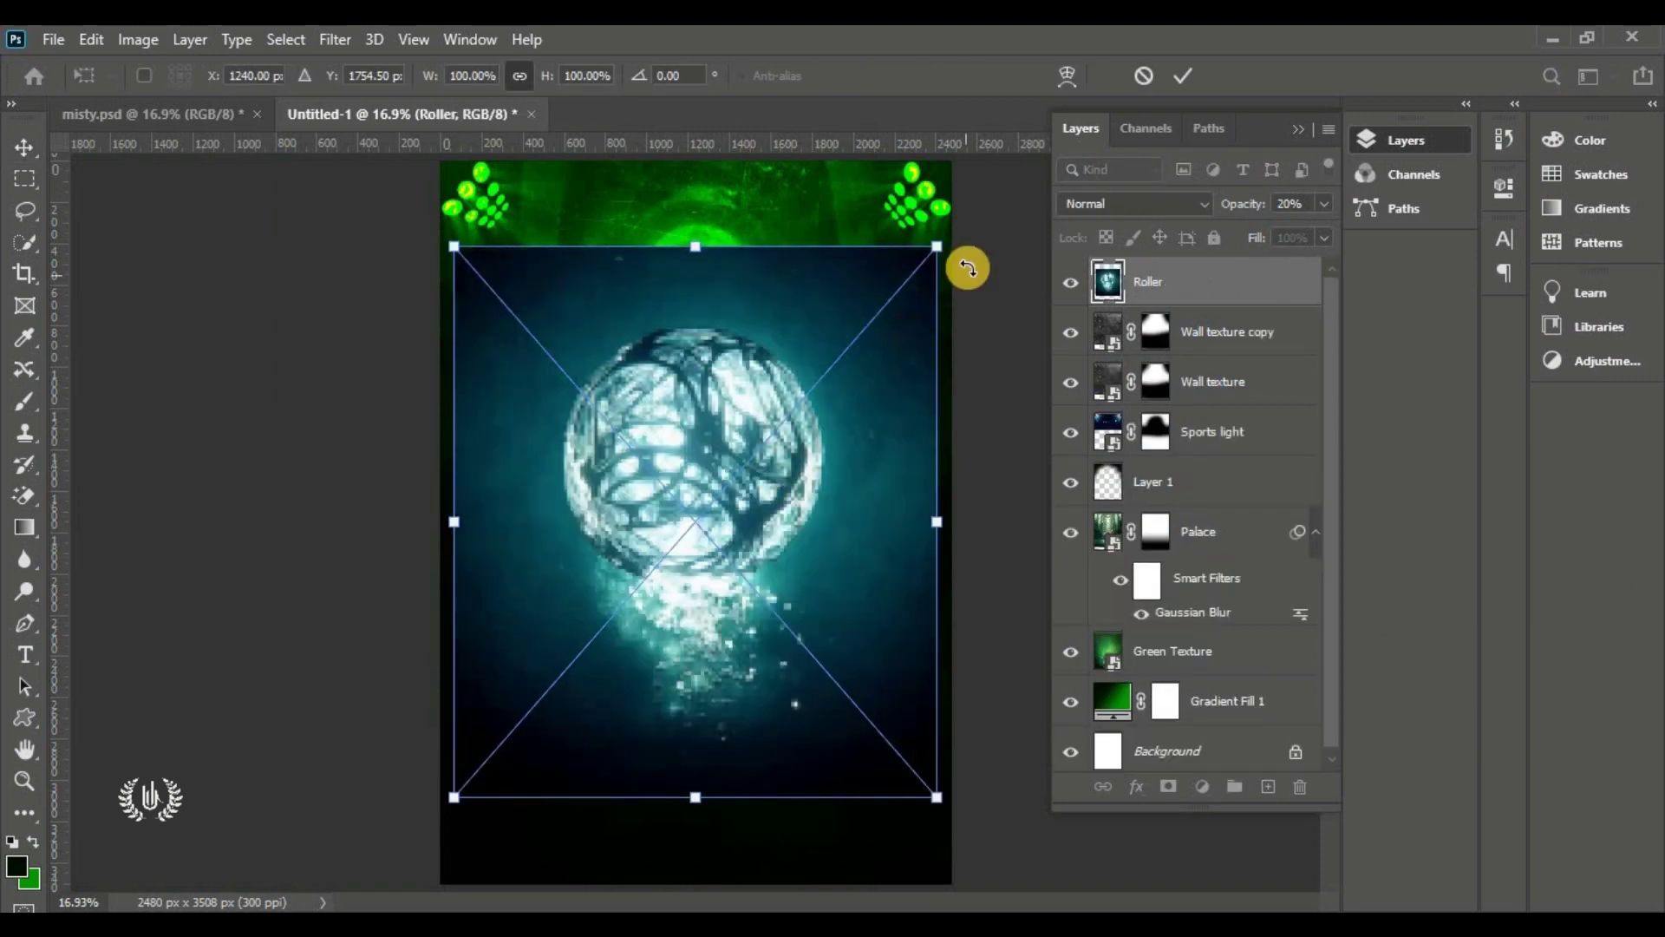
pyautogui.click(1193, 72)
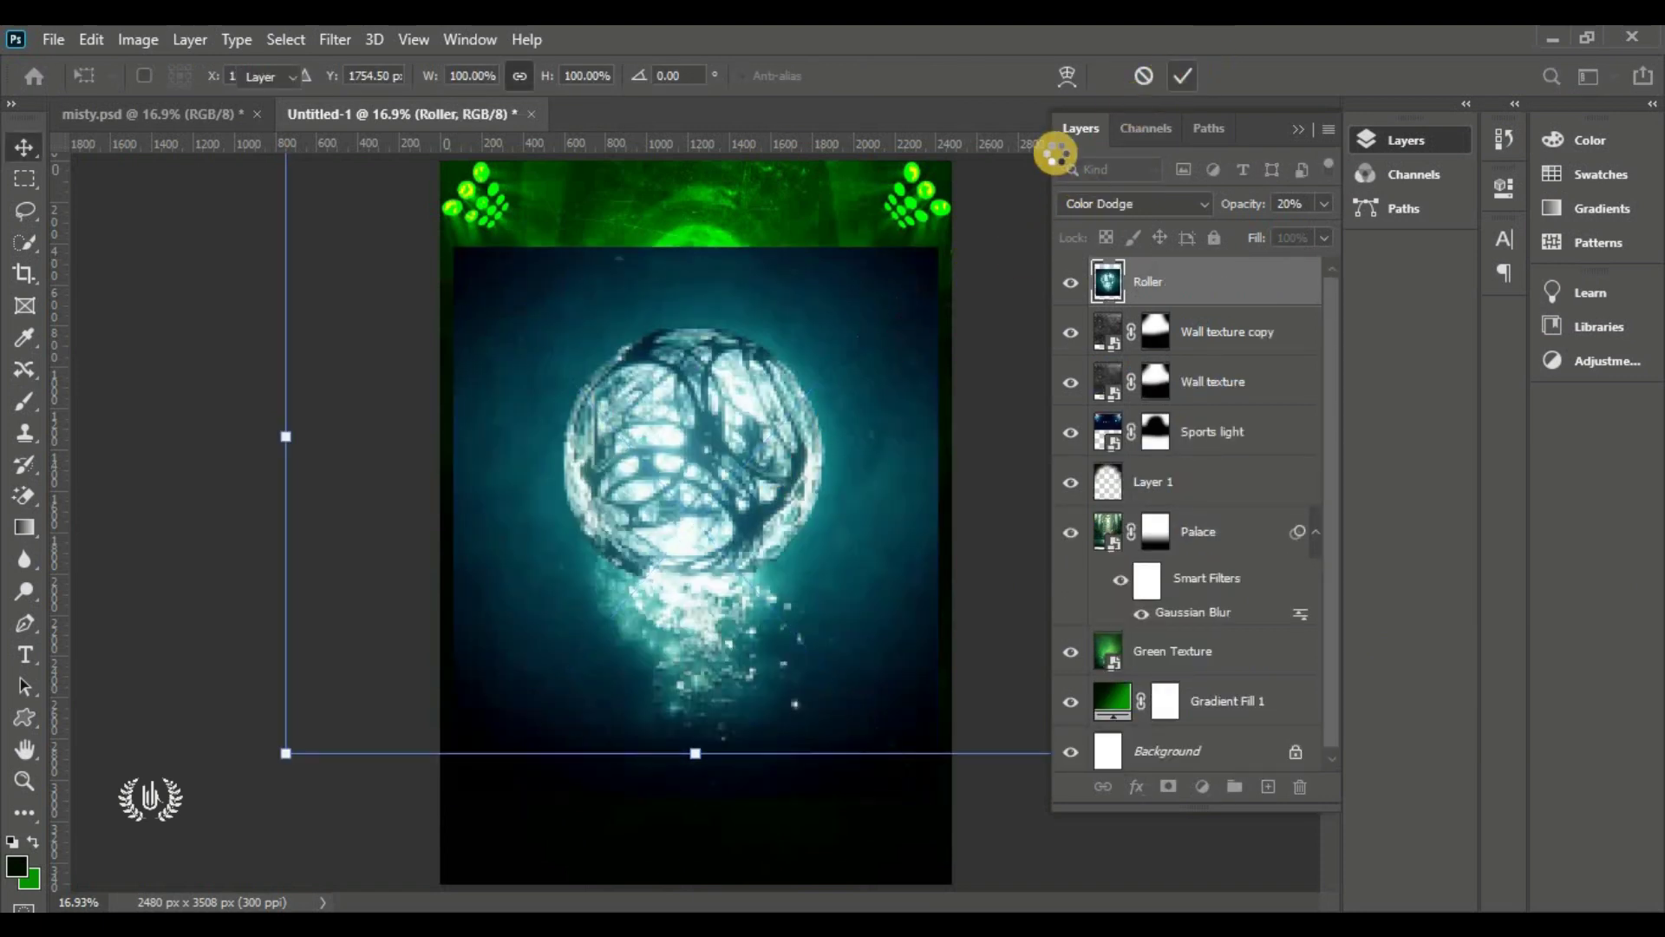
pyautogui.click(1118, 208)
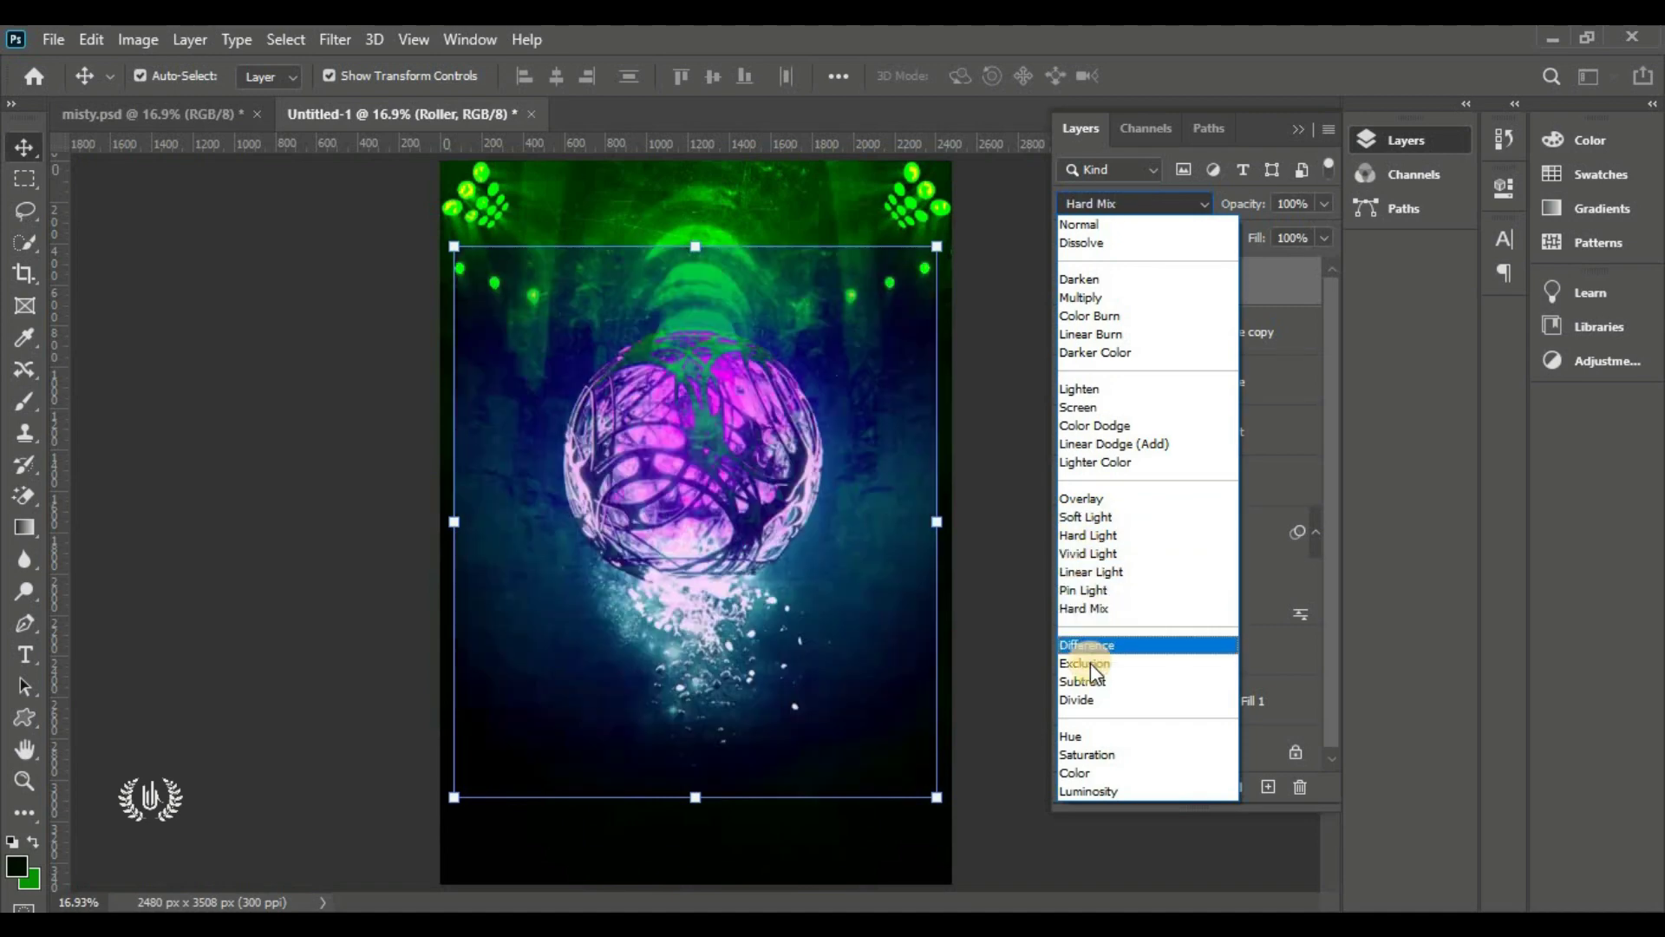
# Set Roller to Luminosity, scale it to about 75%, move it higher, and add a layer mask
pyautogui.click(1095, 795)
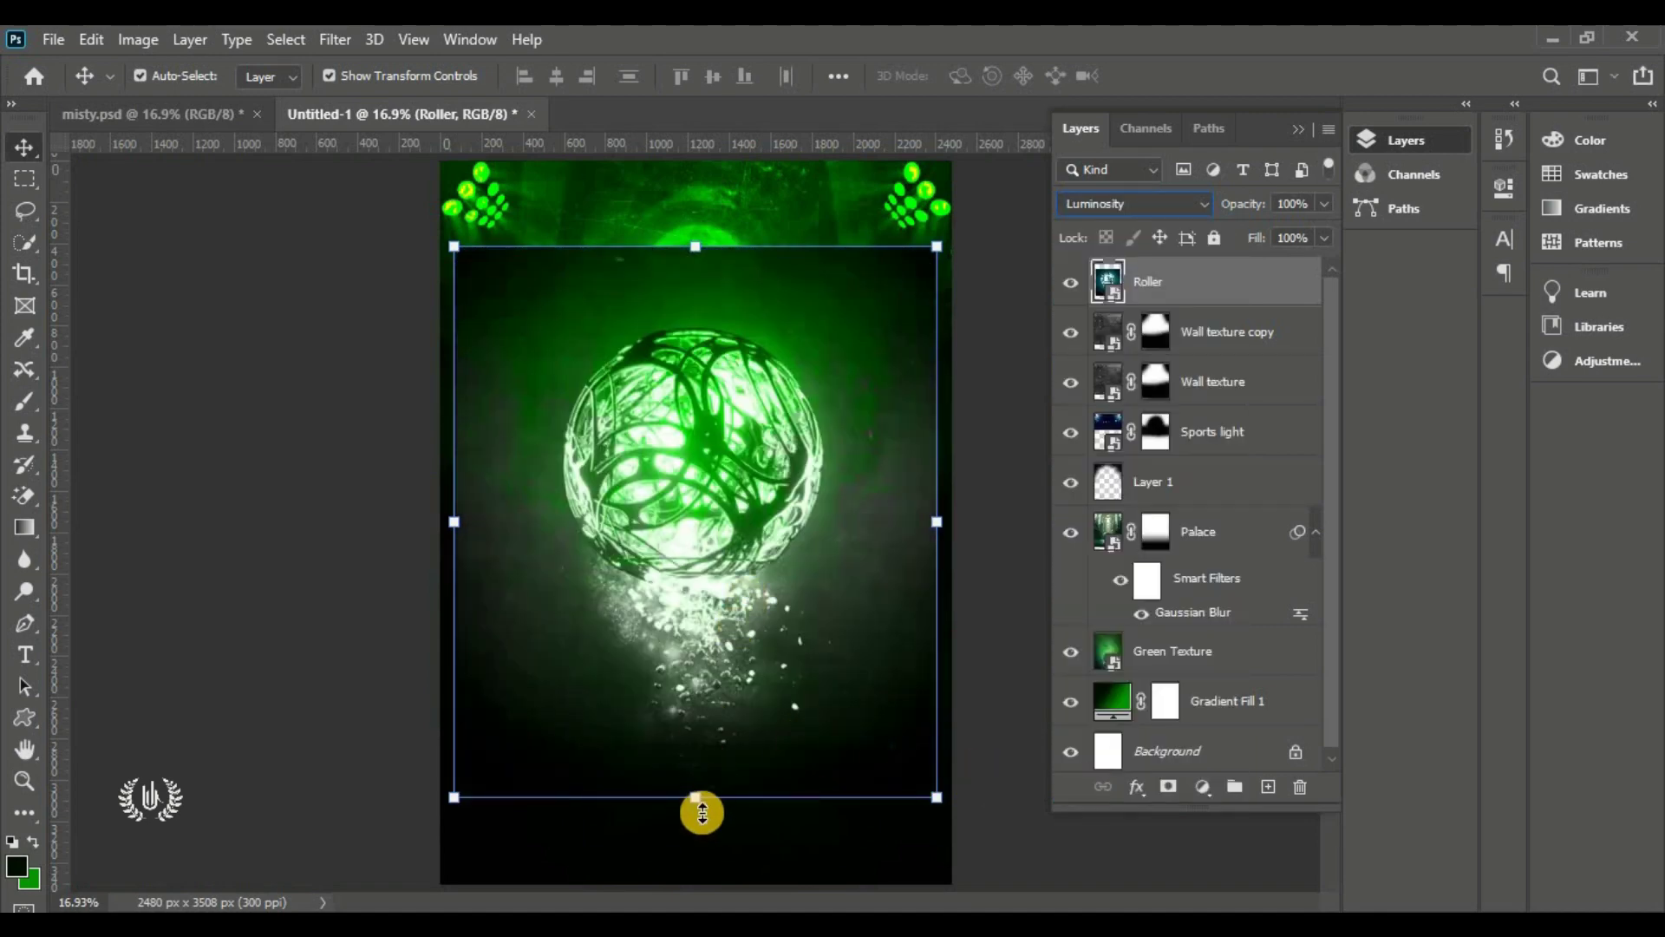
pyautogui.moveTo(701, 810); pyautogui.dragTo(696, 685)
pyautogui.moveTo(696, 504); pyautogui.dragTo(698, 495)
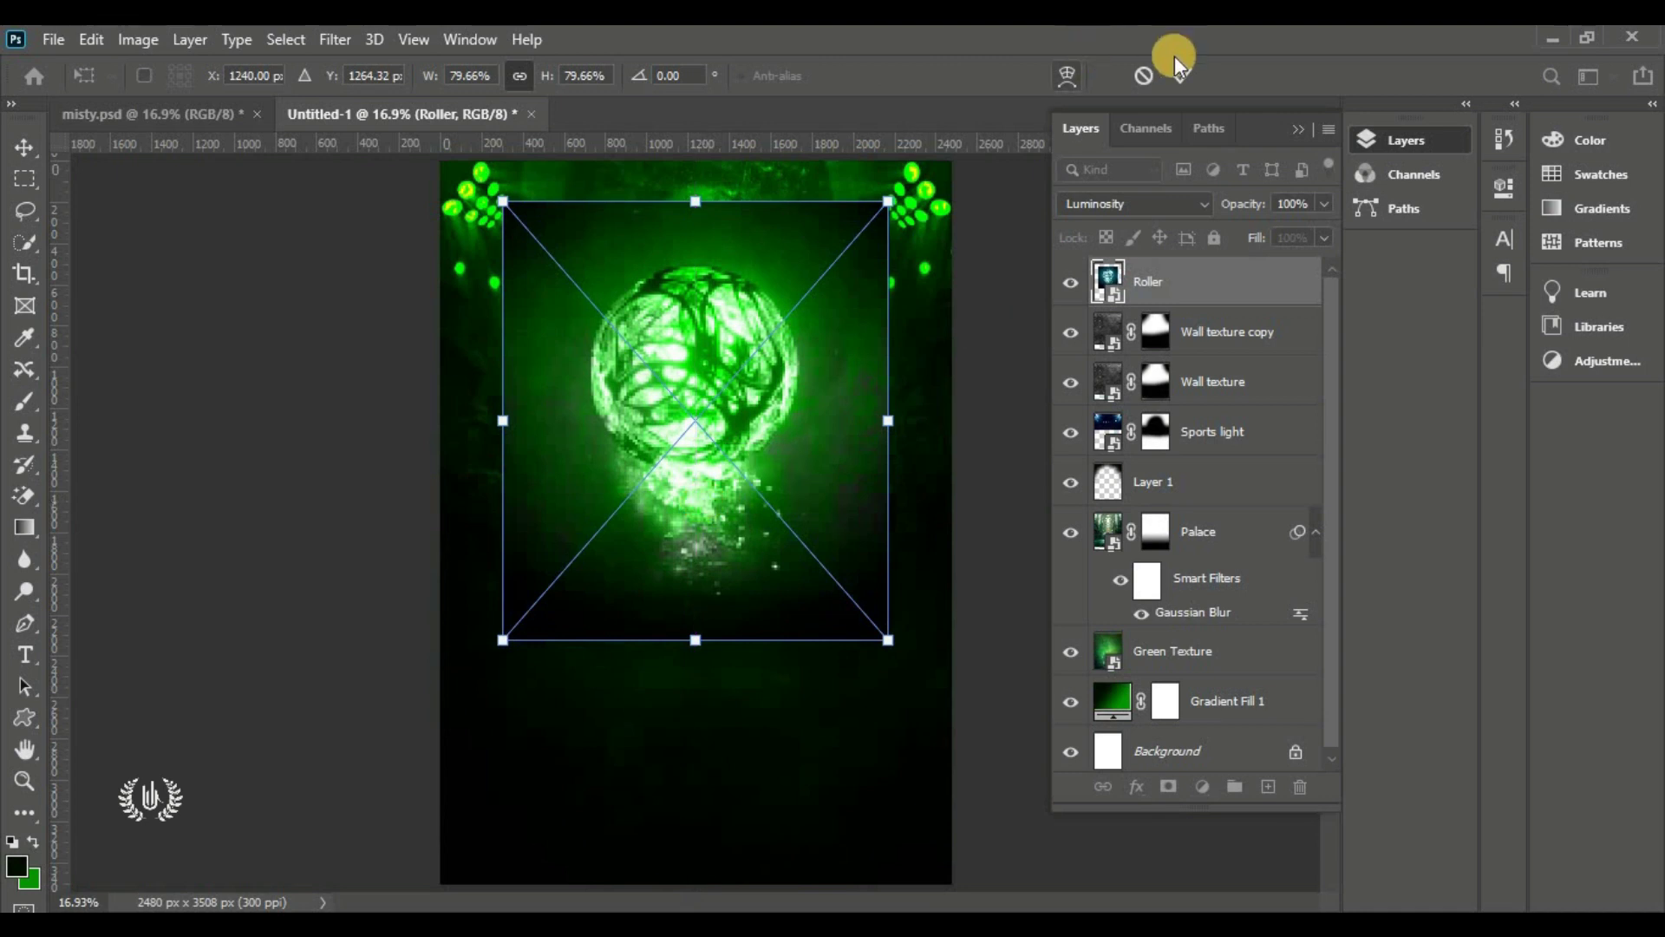
pyautogui.moveTo(695, 202); pyautogui.dragTo(695, 225)
pyautogui.click(1192, 75)
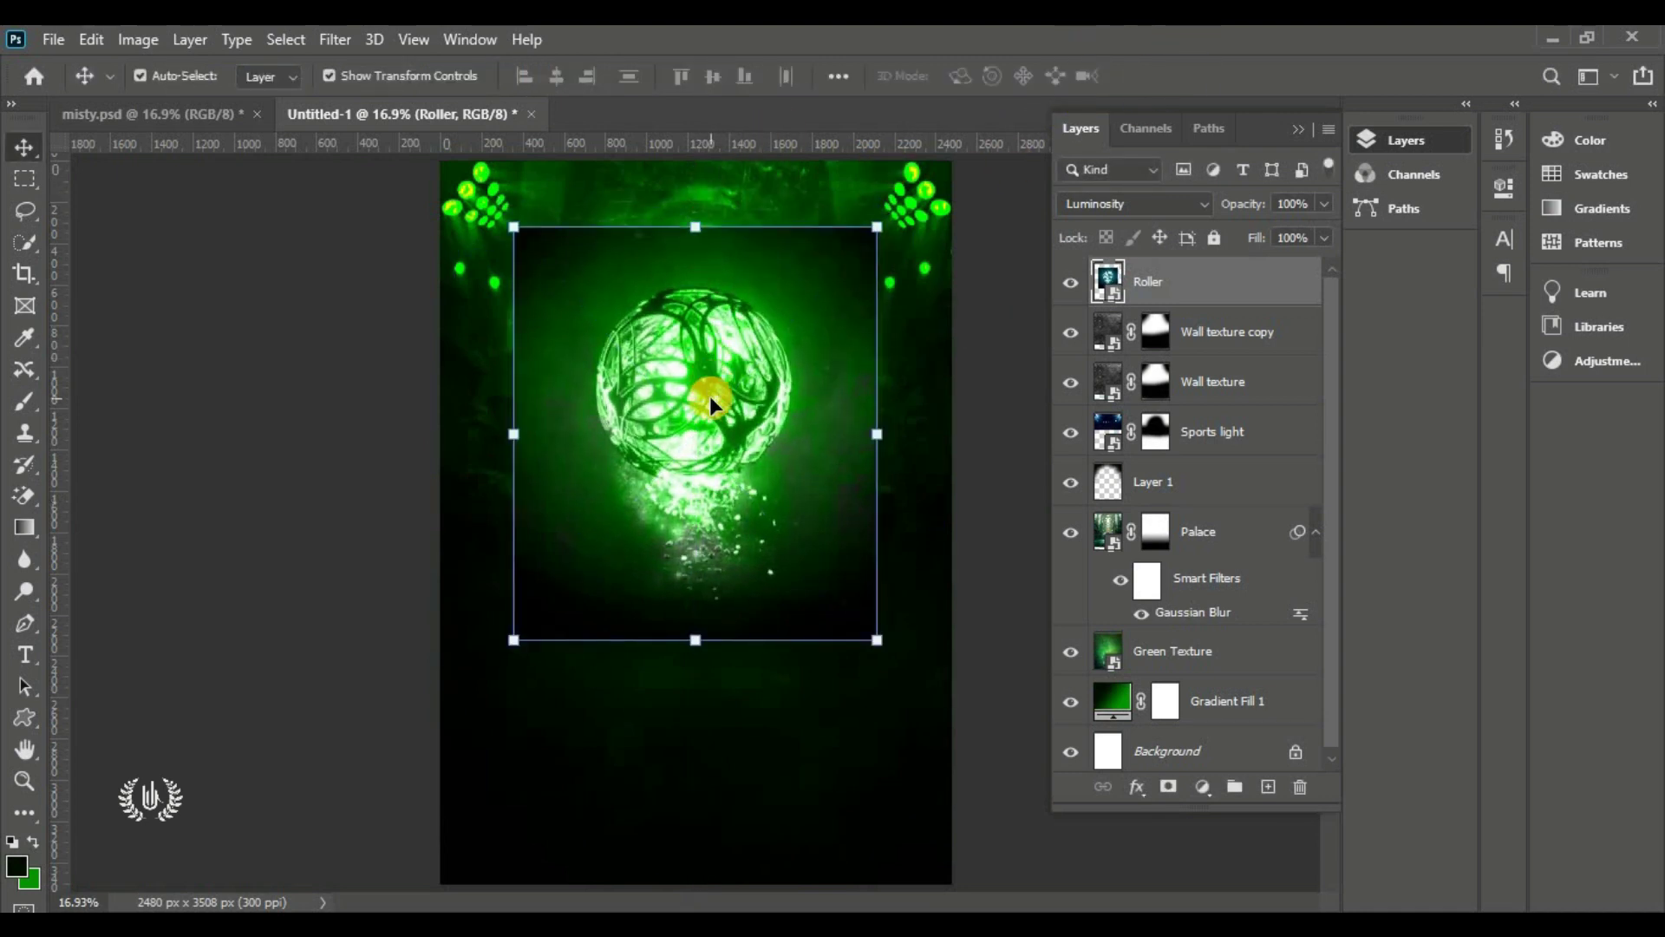
pyautogui.click(1168, 788)
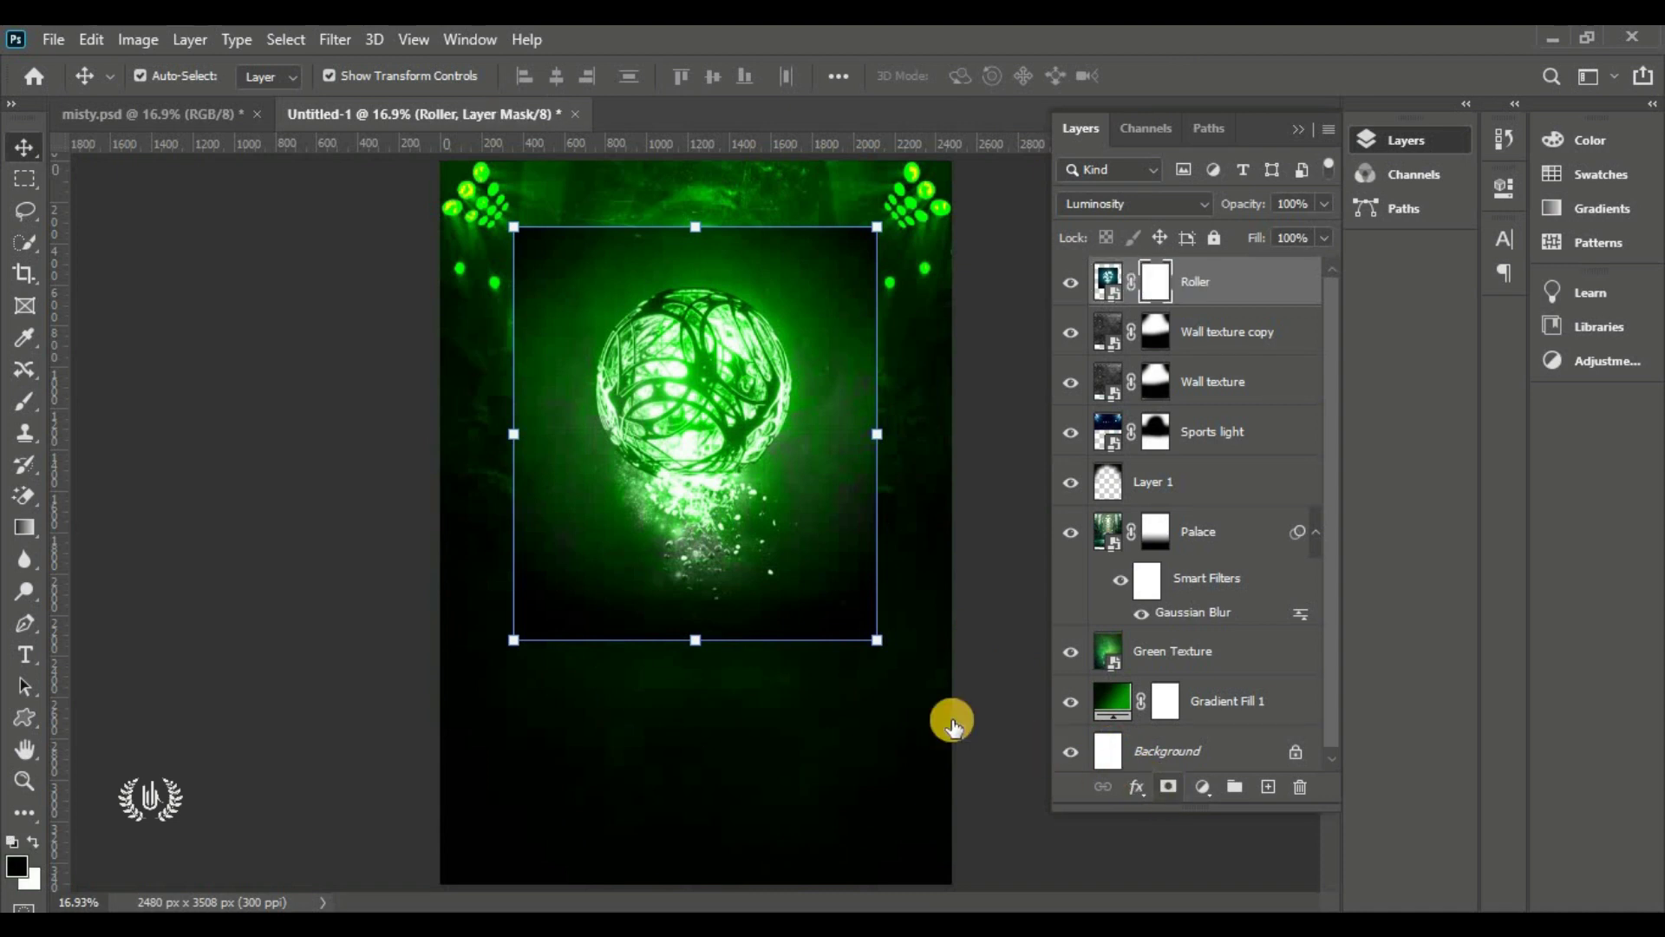
# Paint black into the Roller mask around the green orb to hide its rectangular edges
pyautogui.moveTo(26, 399); pyautogui.dragTo(120, 396)
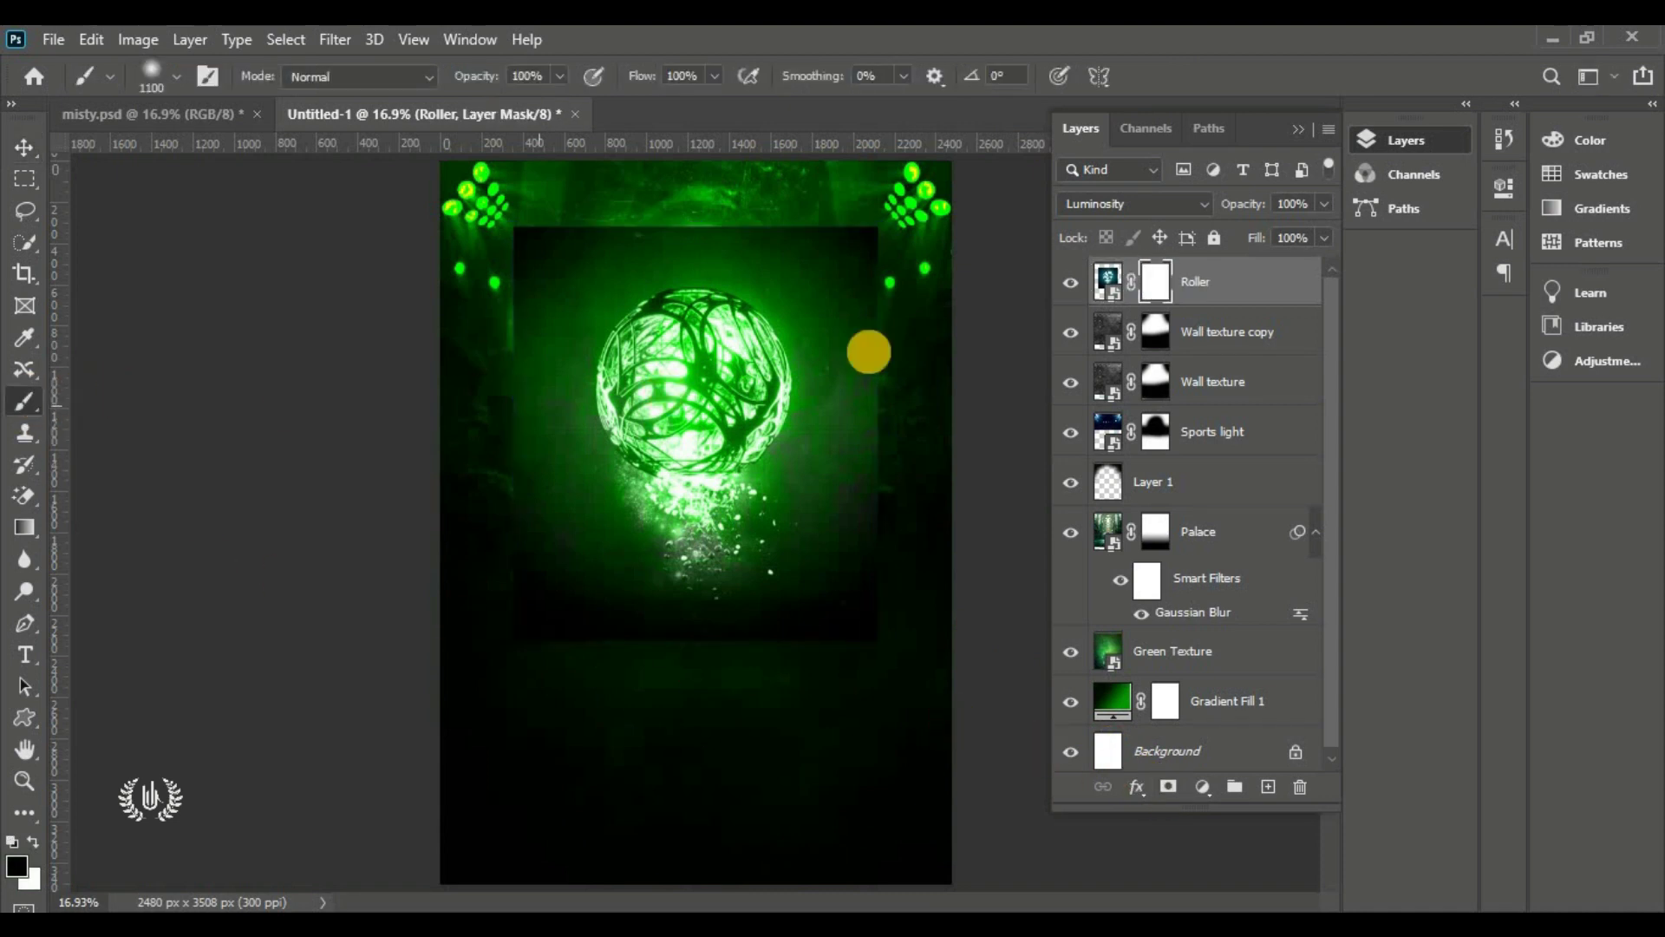
pyautogui.moveTo(807, 197)
pyautogui.mouseDown()
pyautogui.moveTo(898, 305)
pyautogui.moveTo(914, 408)
pyautogui.moveTo(876, 536)
pyautogui.moveTo(790, 617)
pyautogui.moveTo(590, 606)
pyautogui.moveTo(512, 572)
pyautogui.moveTo(460, 471)
pyautogui.moveTo(457, 392)
pyautogui.moveTo(512, 240)
pyautogui.moveTo(545, 200)
pyautogui.moveTo(739, 159)
pyautogui.moveTo(881, 197)
pyautogui.mouseUp()
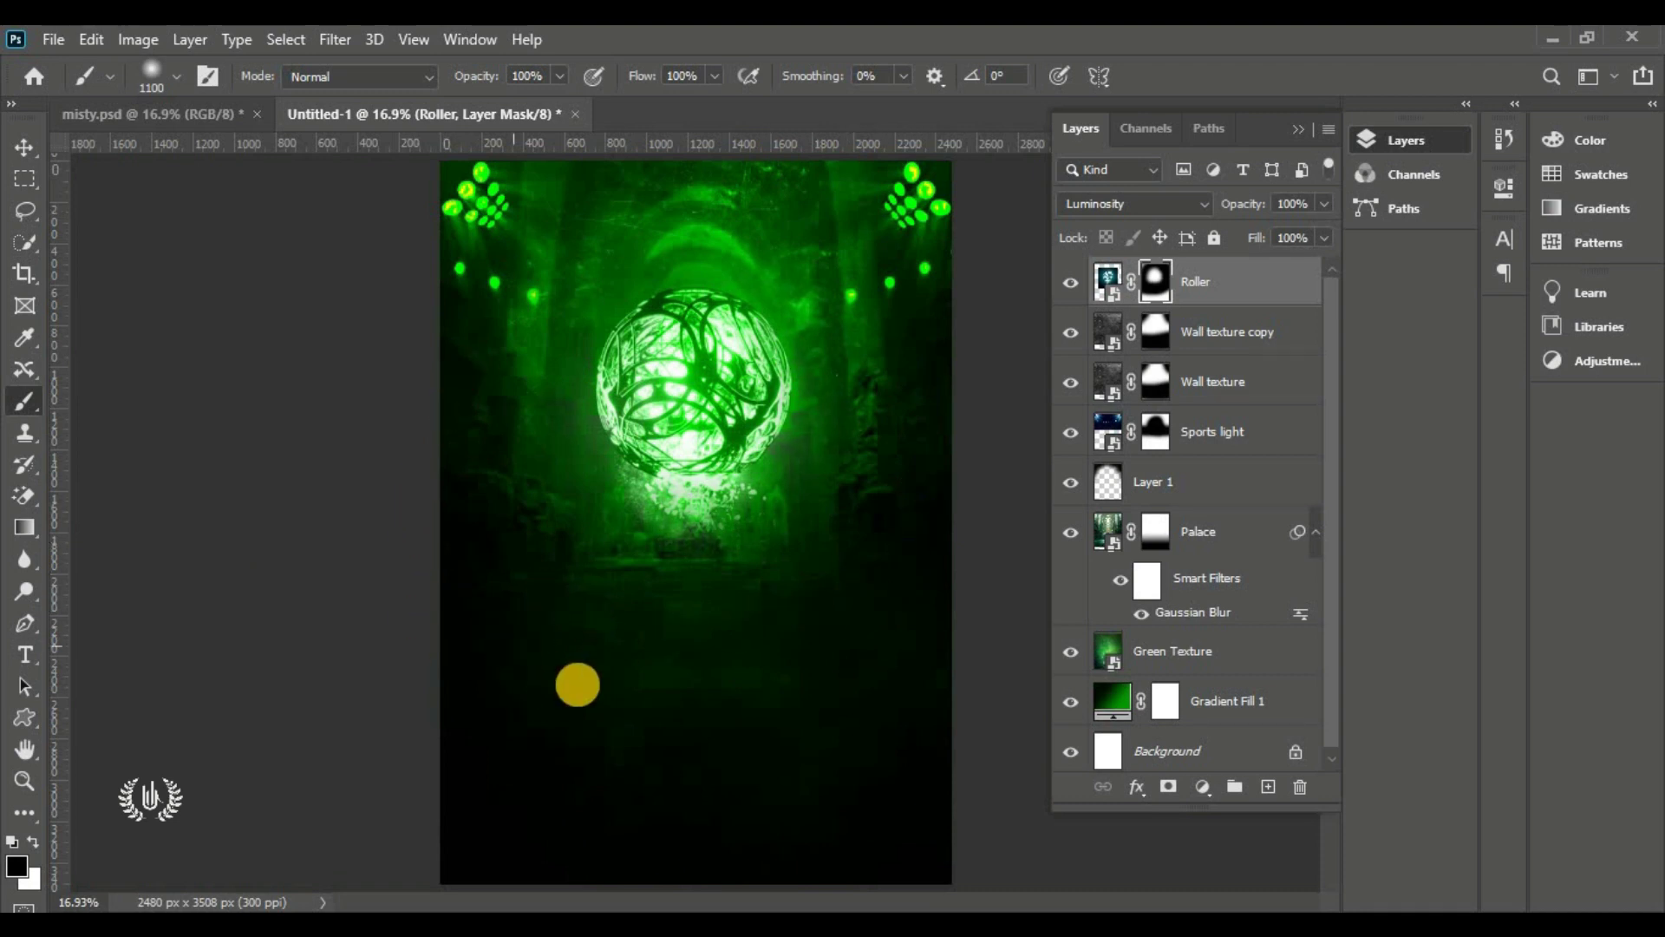
pyautogui.click(33, 841)
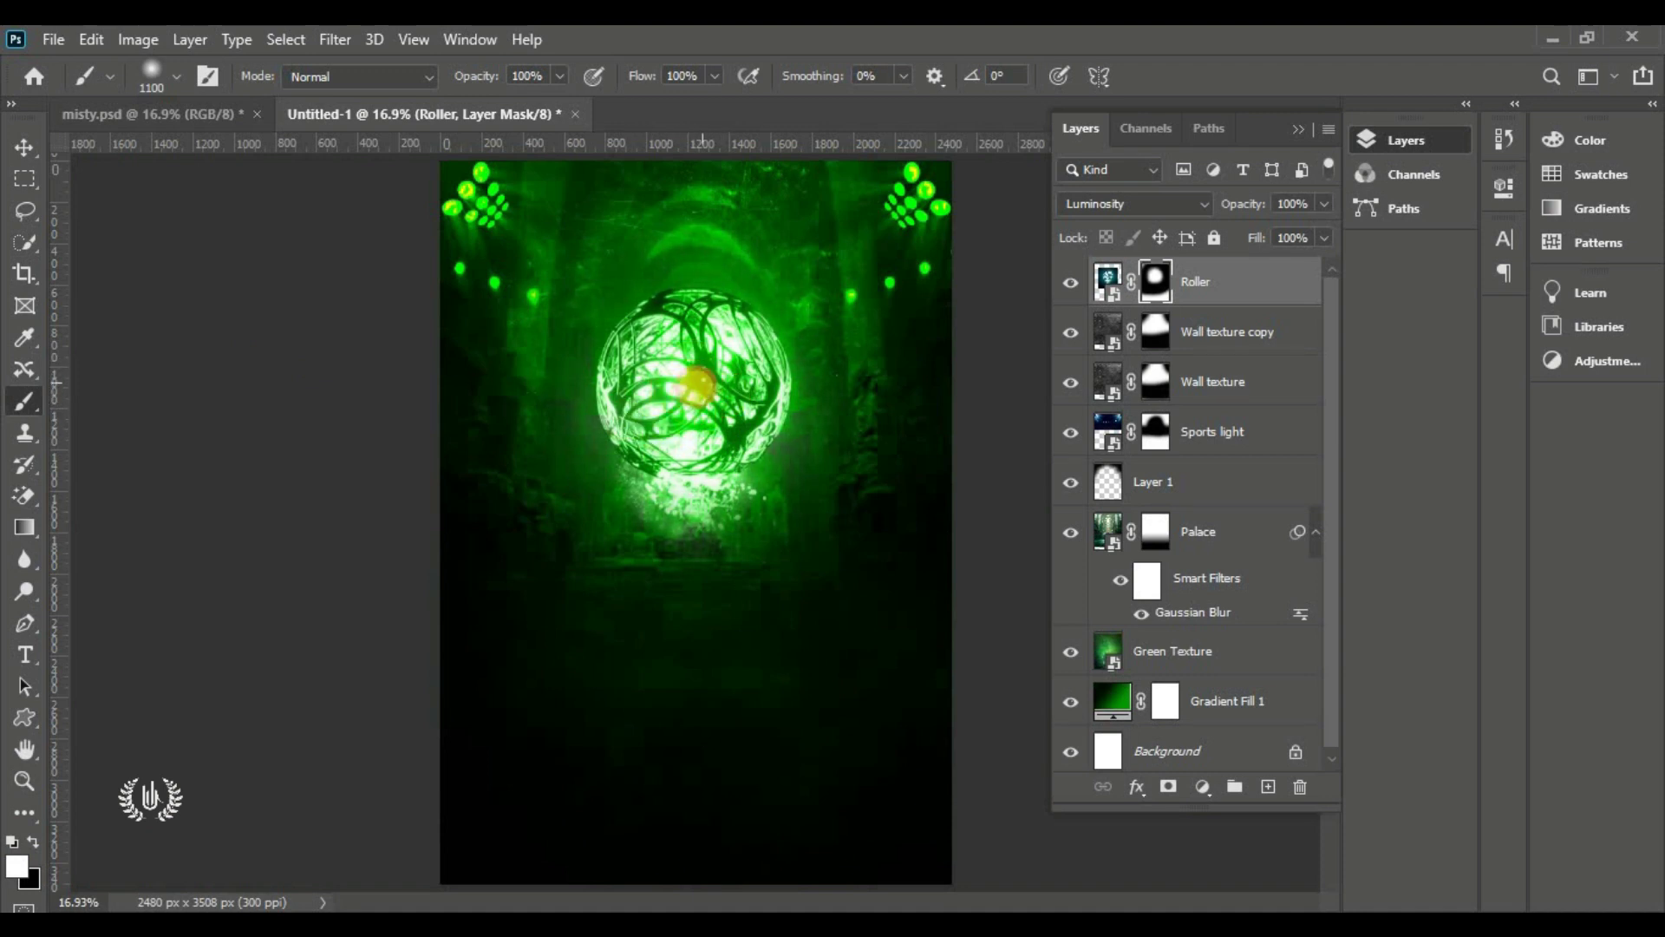
pyautogui.click(25, 147)
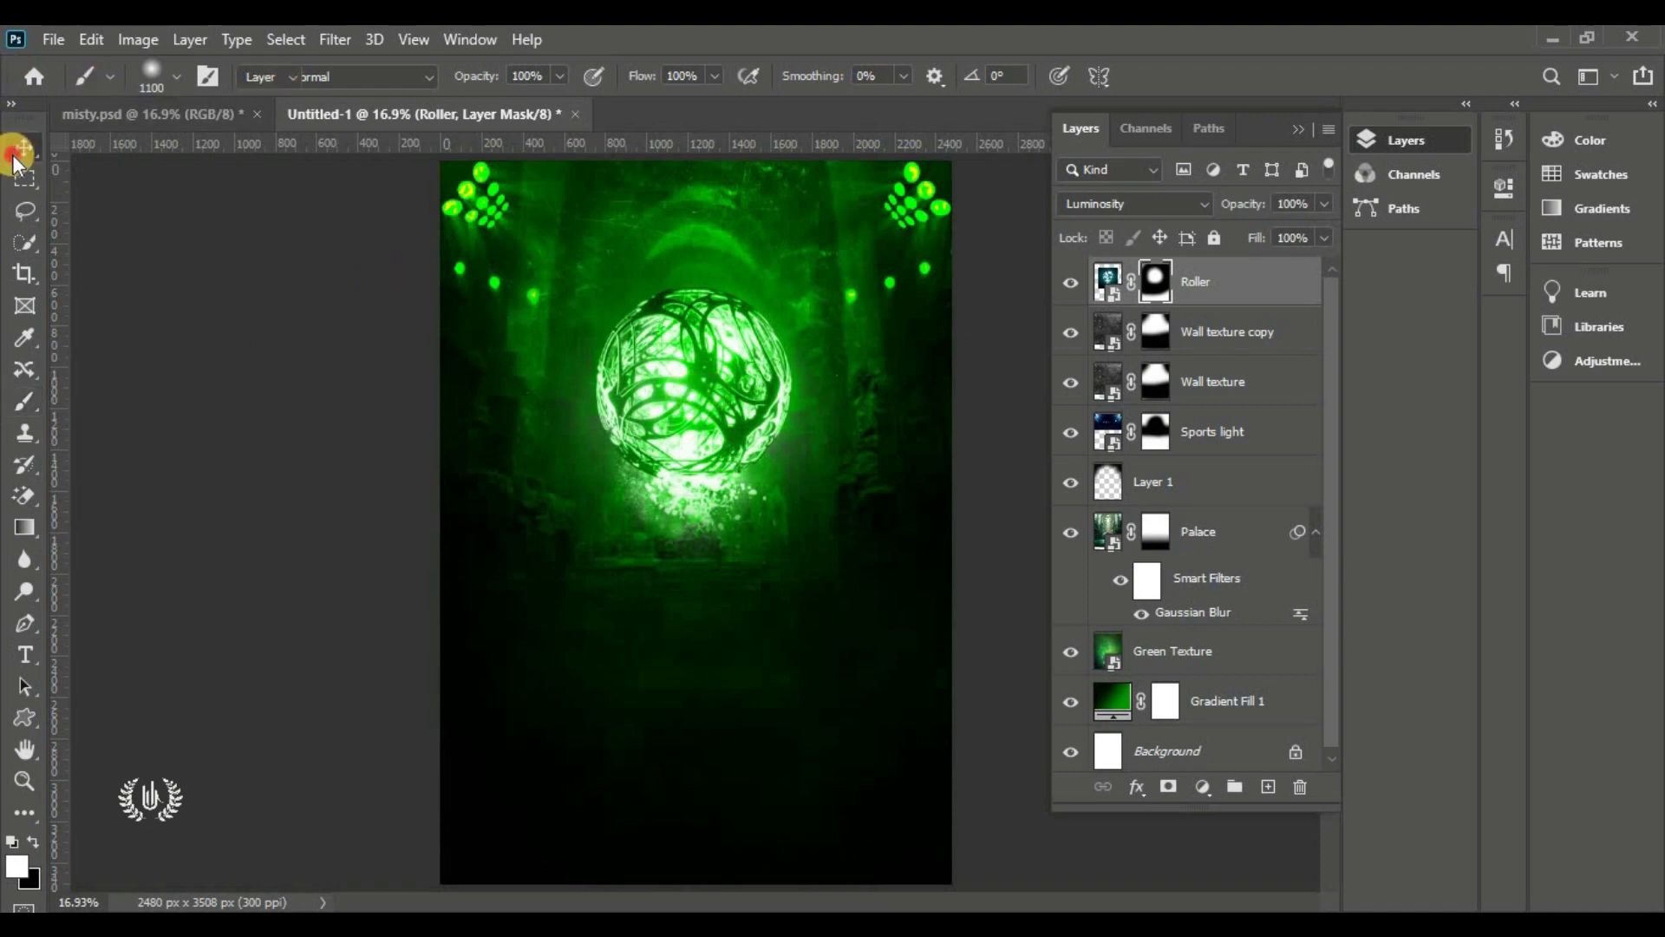
pyautogui.click(198, 460)
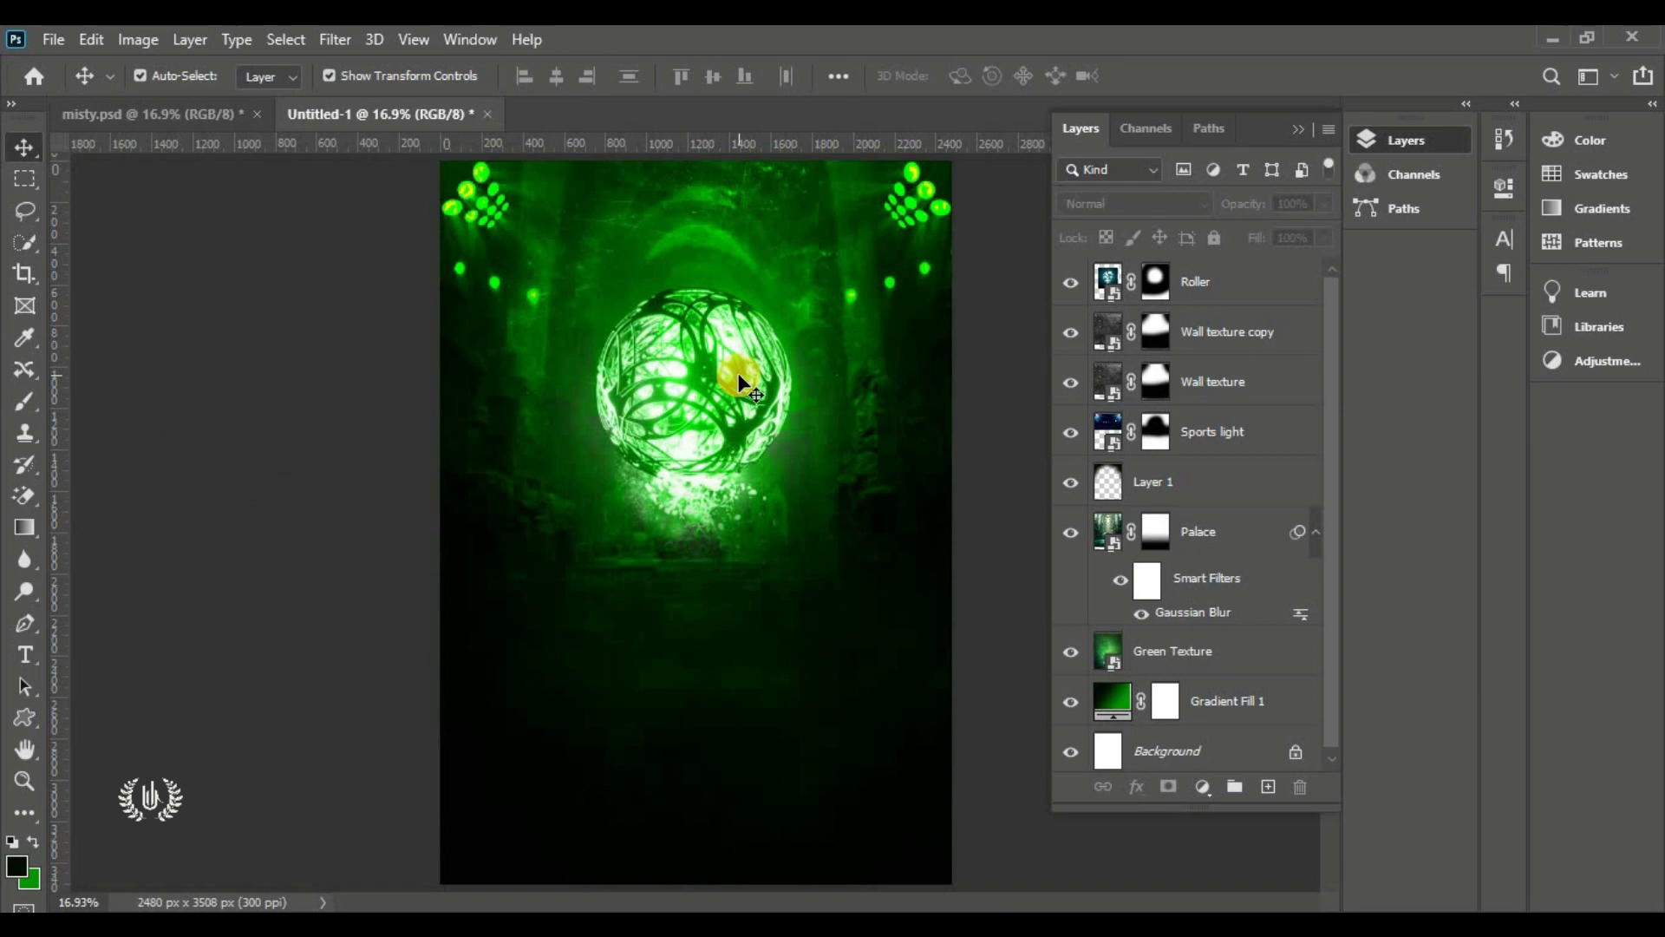
pyautogui.click(39, 35)
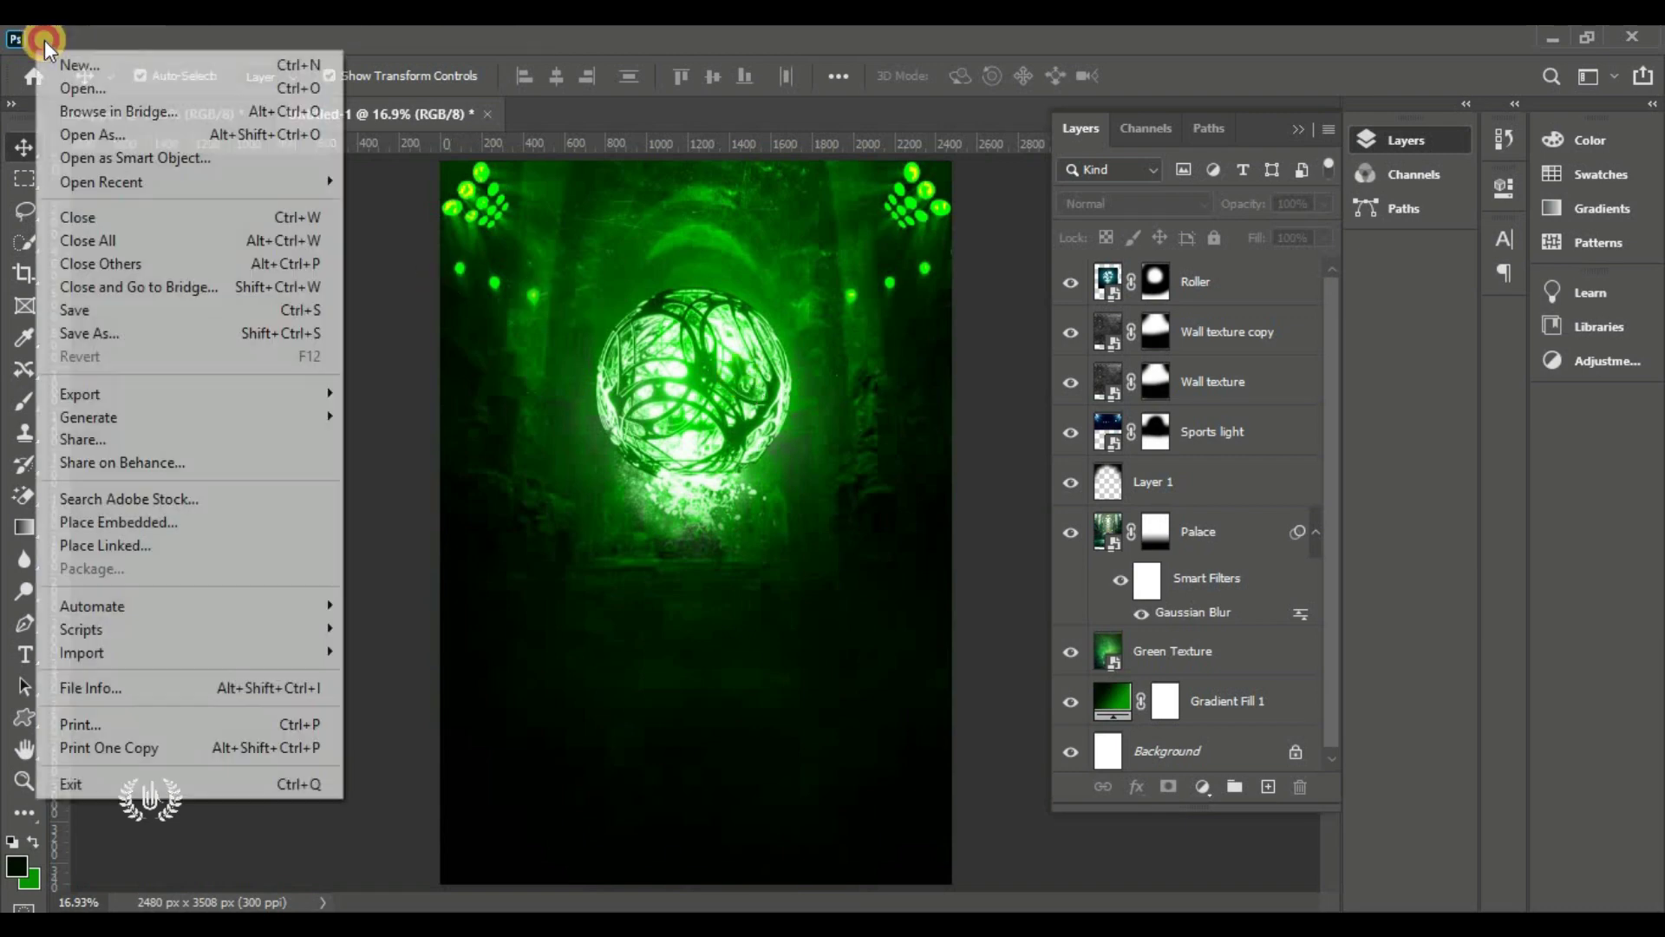
pyautogui.click(186, 518)
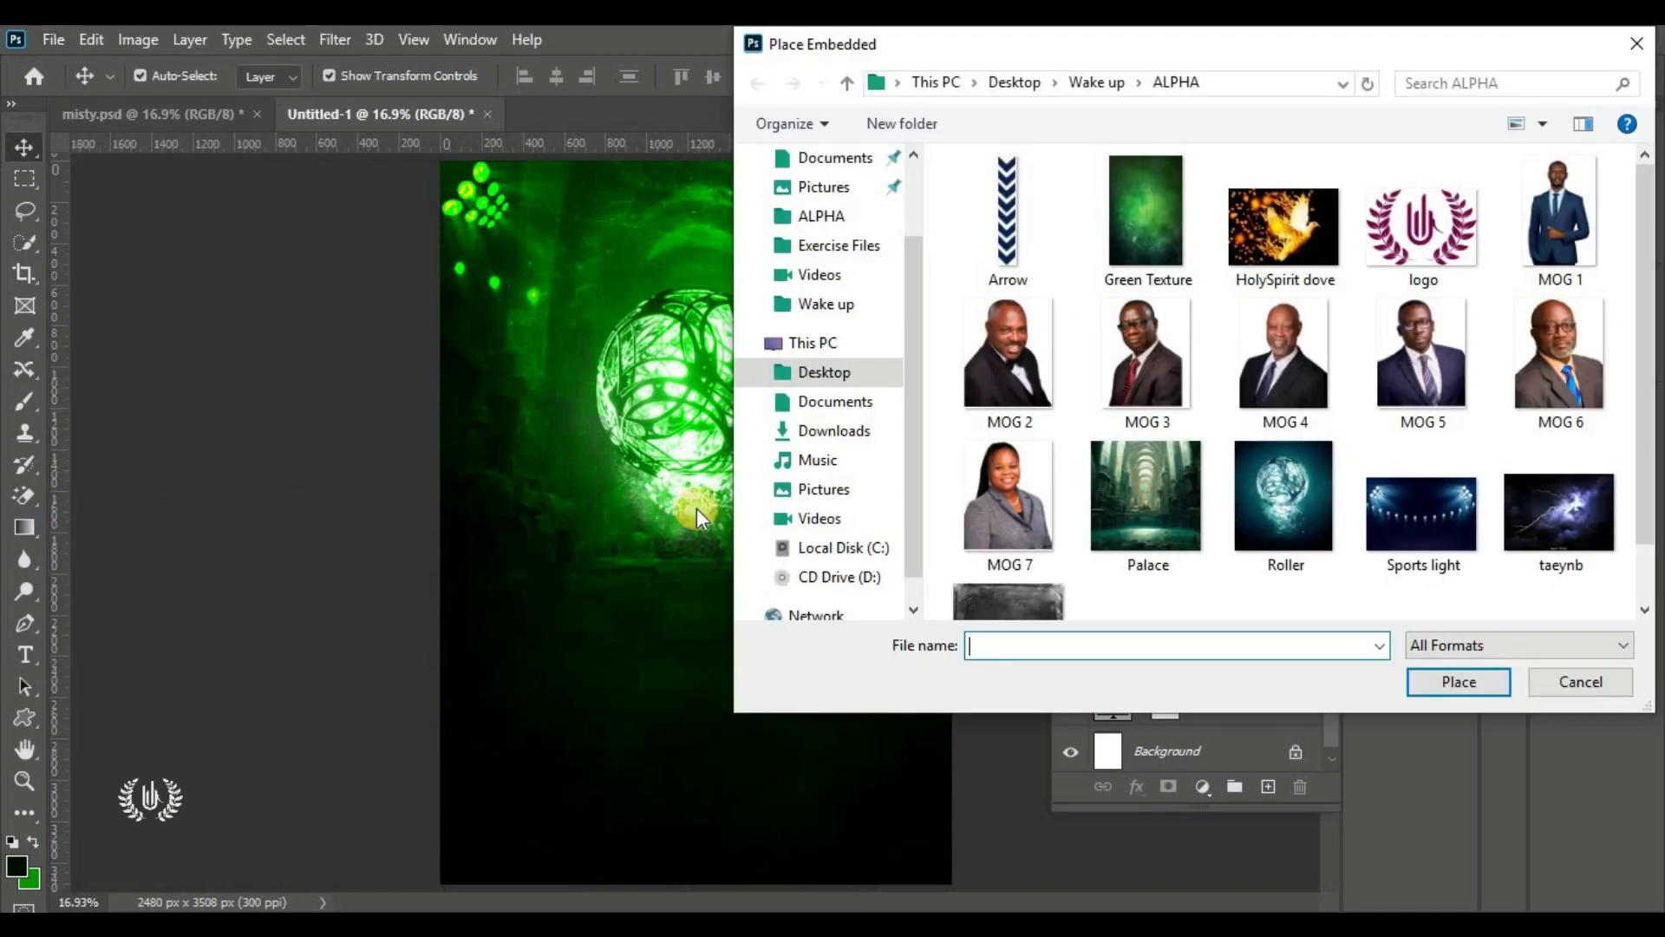
pyautogui.scroll(-1, 1147, 444)
pyautogui.click(1540, 451)
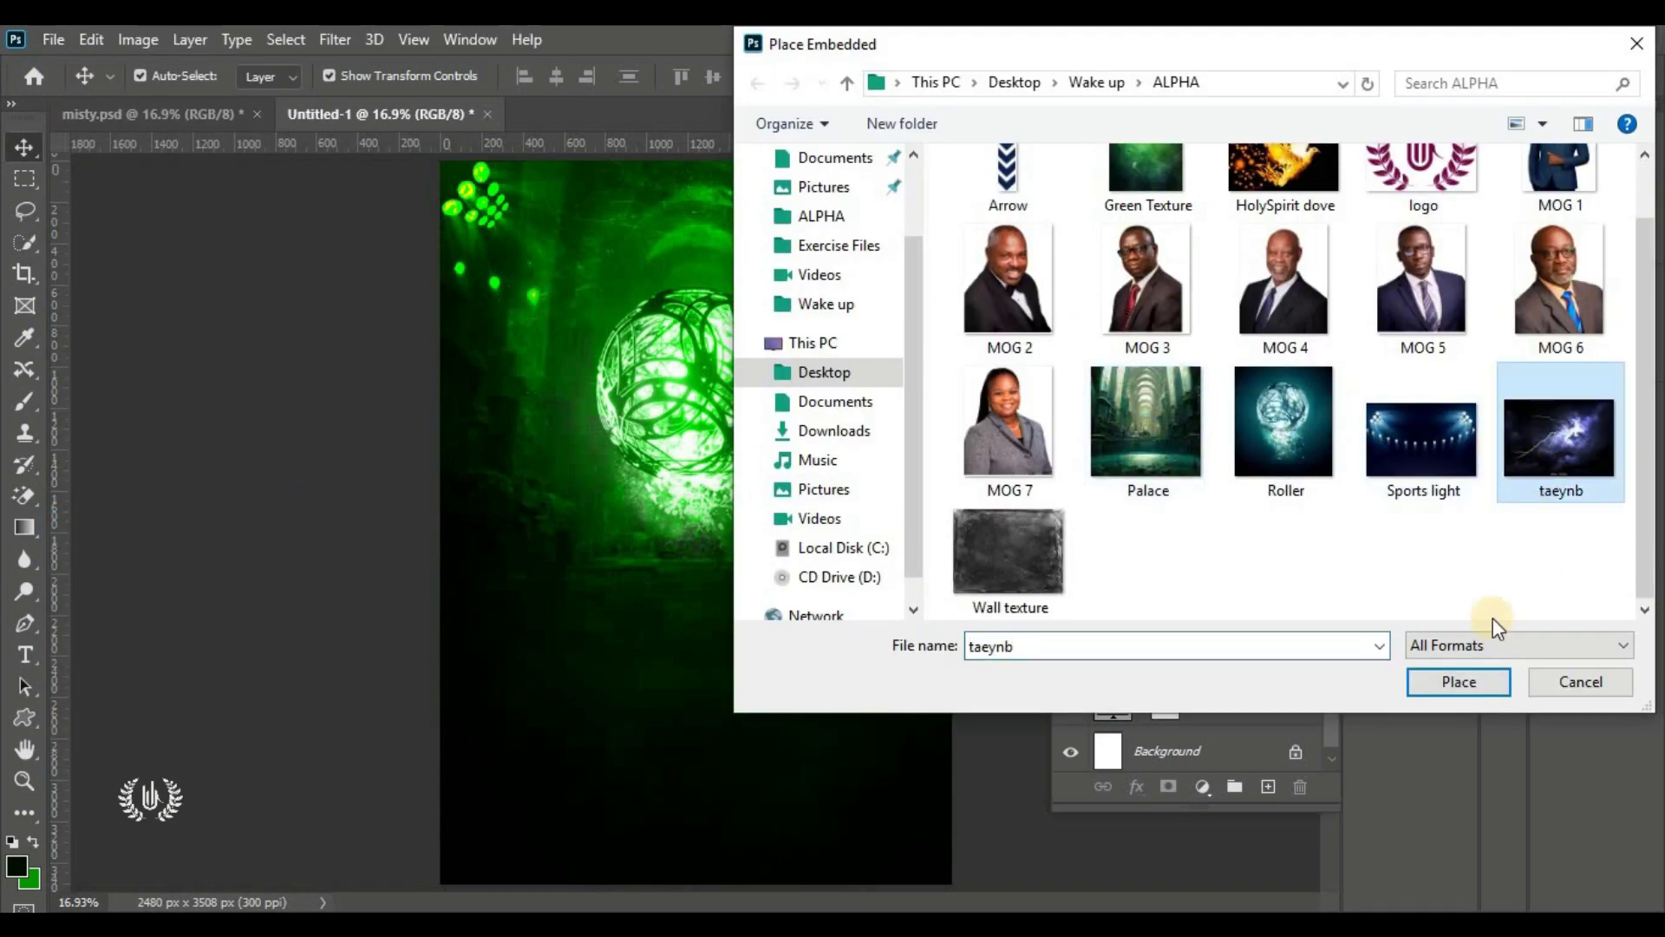
pyautogui.click(1478, 680)
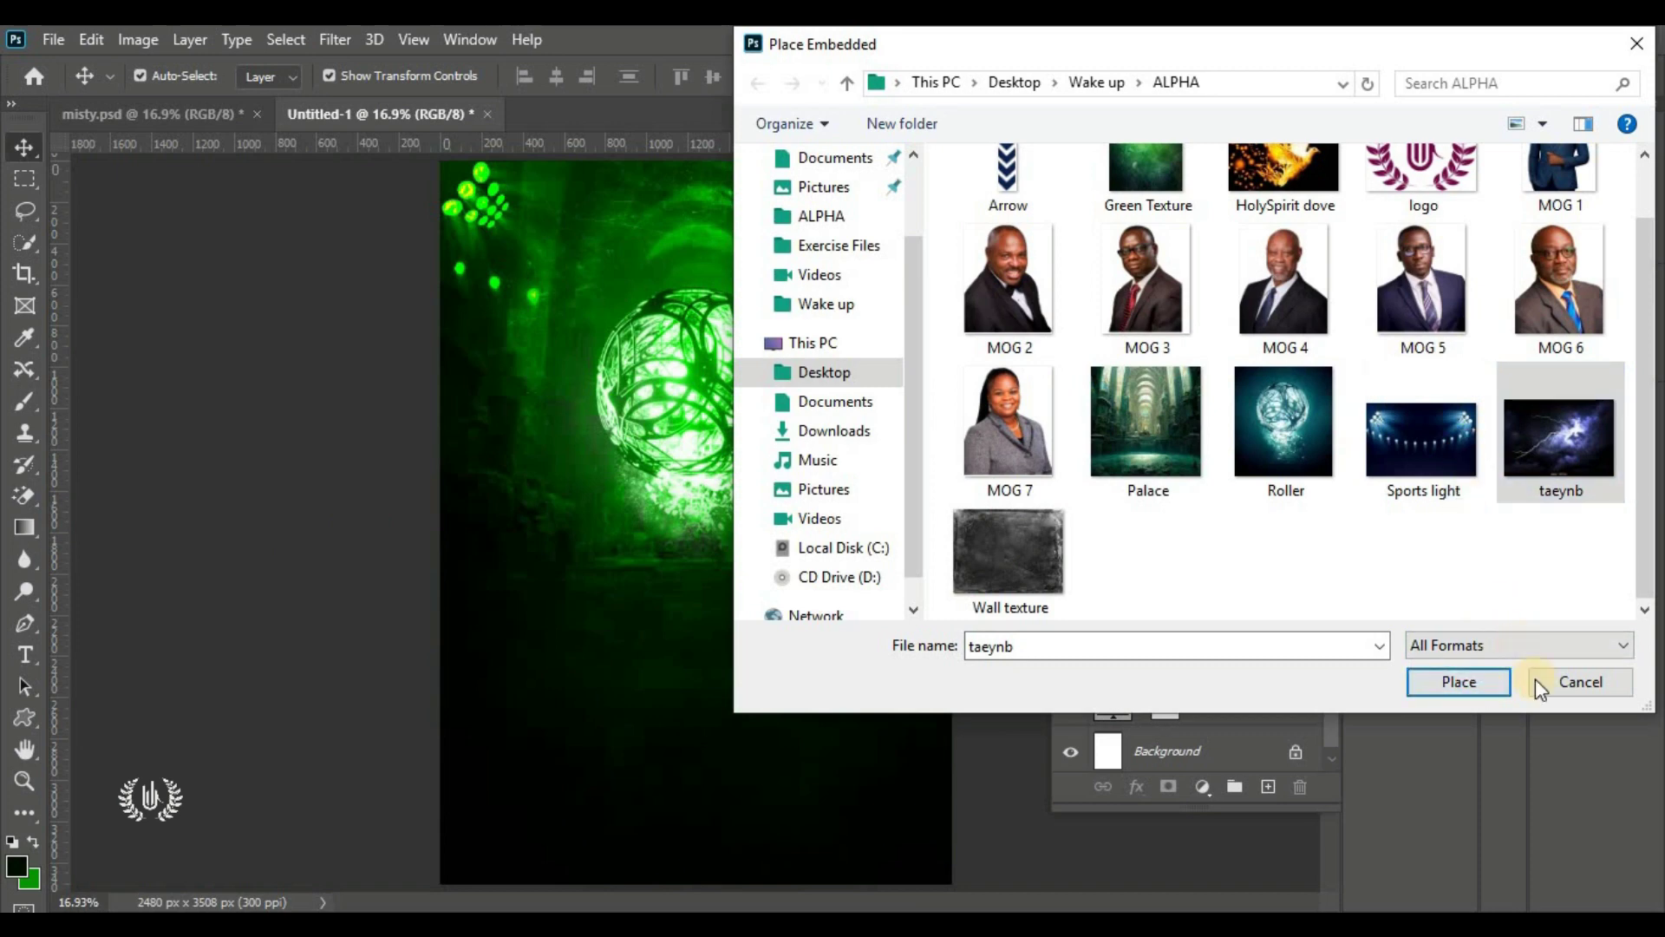
pyautogui.click(1565, 681)
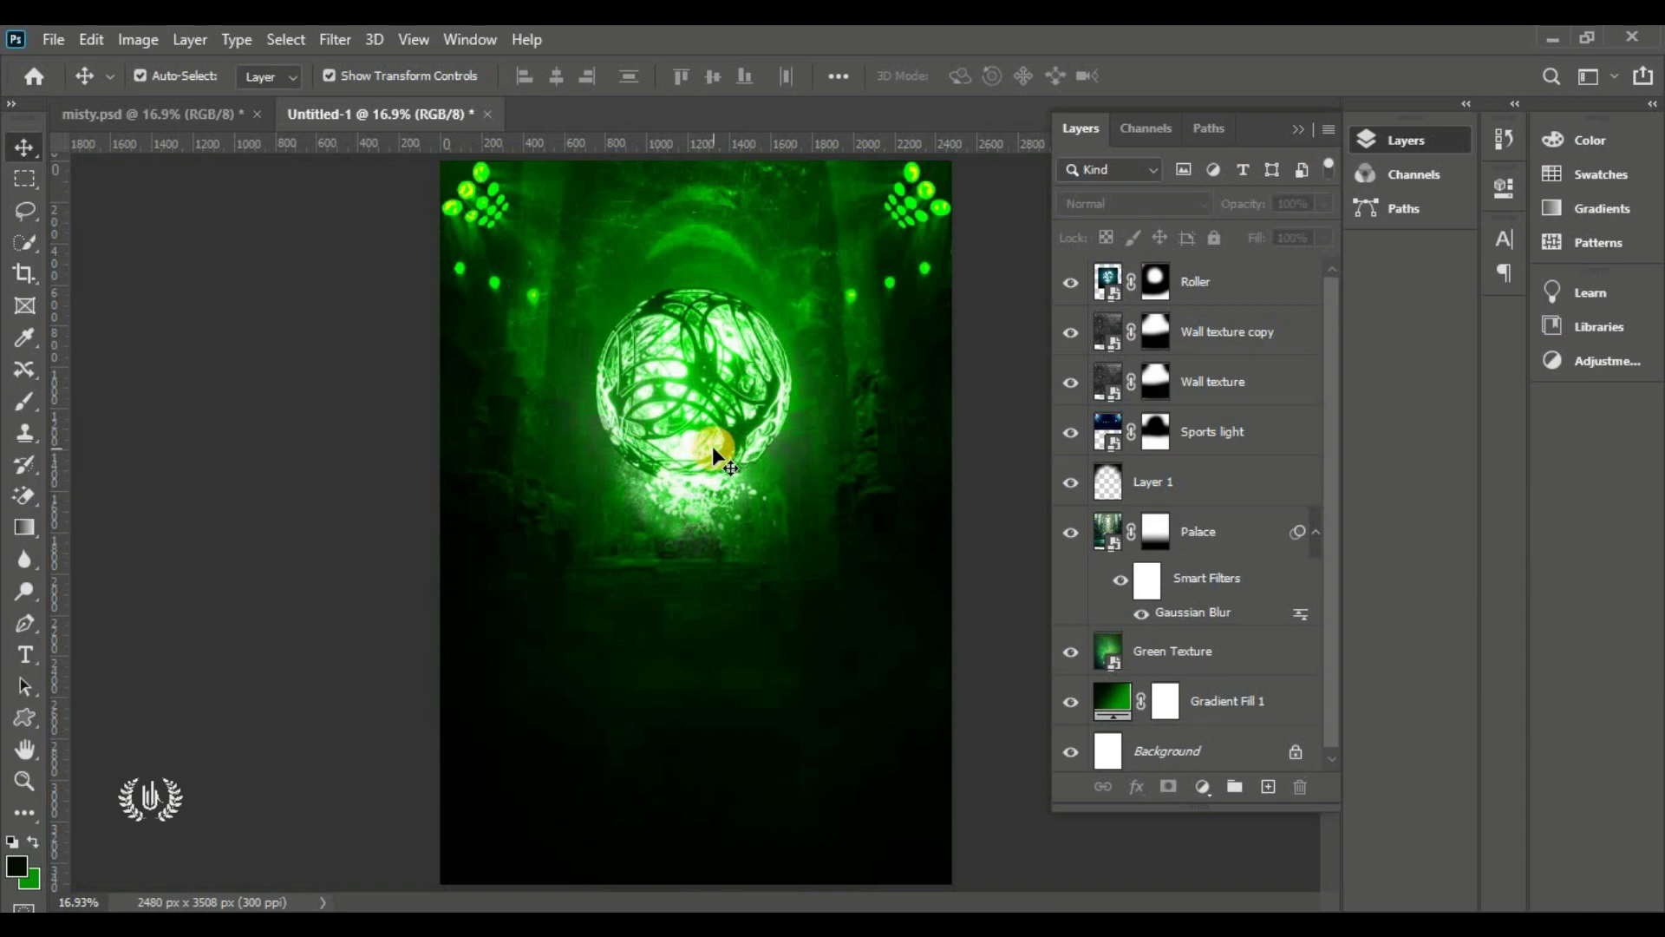
# Group the layers from Roller down to Gradient Fill 1 and name the group BACKGROUND
pyautogui.click(1209, 287)
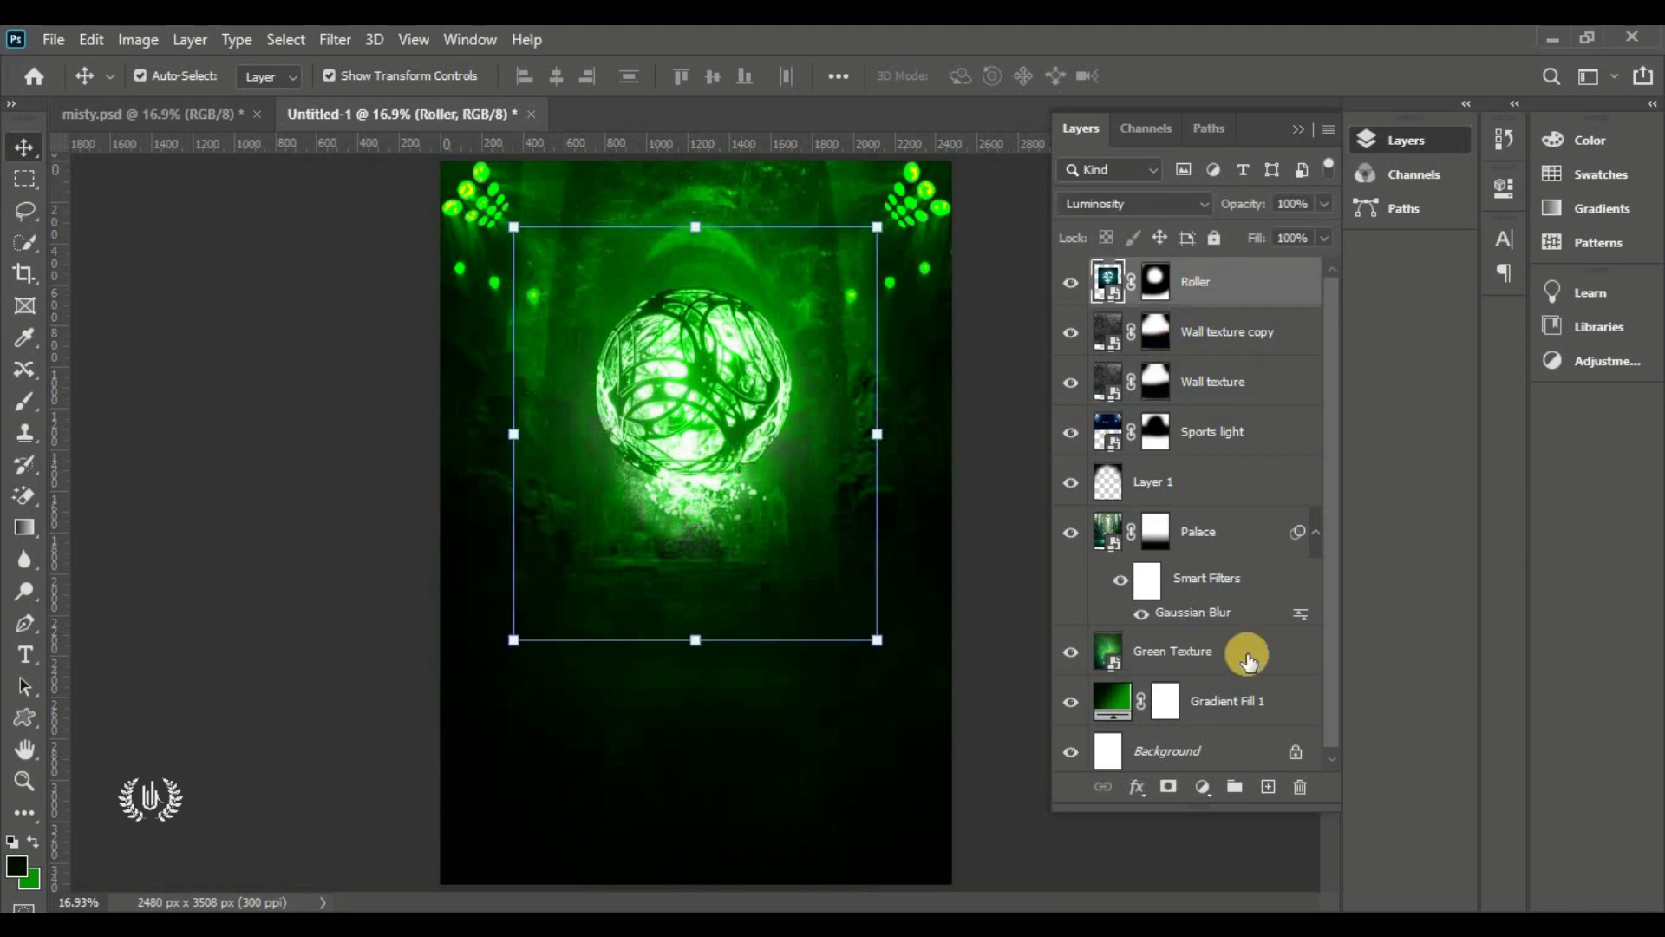
pyautogui.keyDown('shift'); pyautogui.click(1249, 704); pyautogui.keyUp('shift')
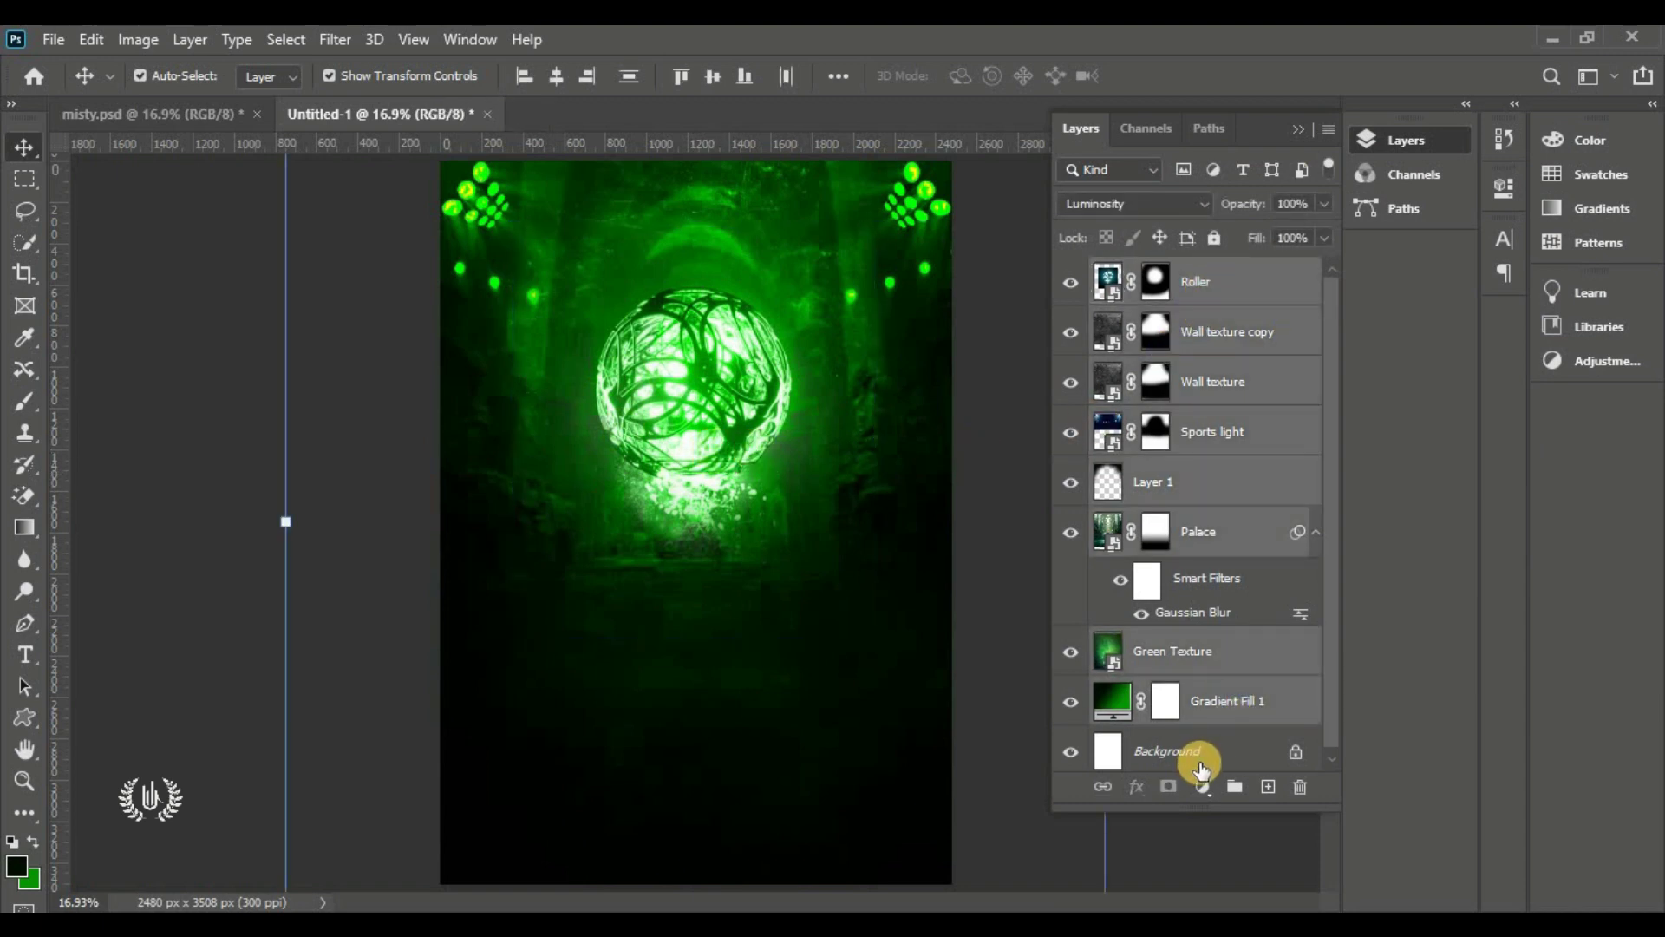
pyautogui.click(1236, 788)
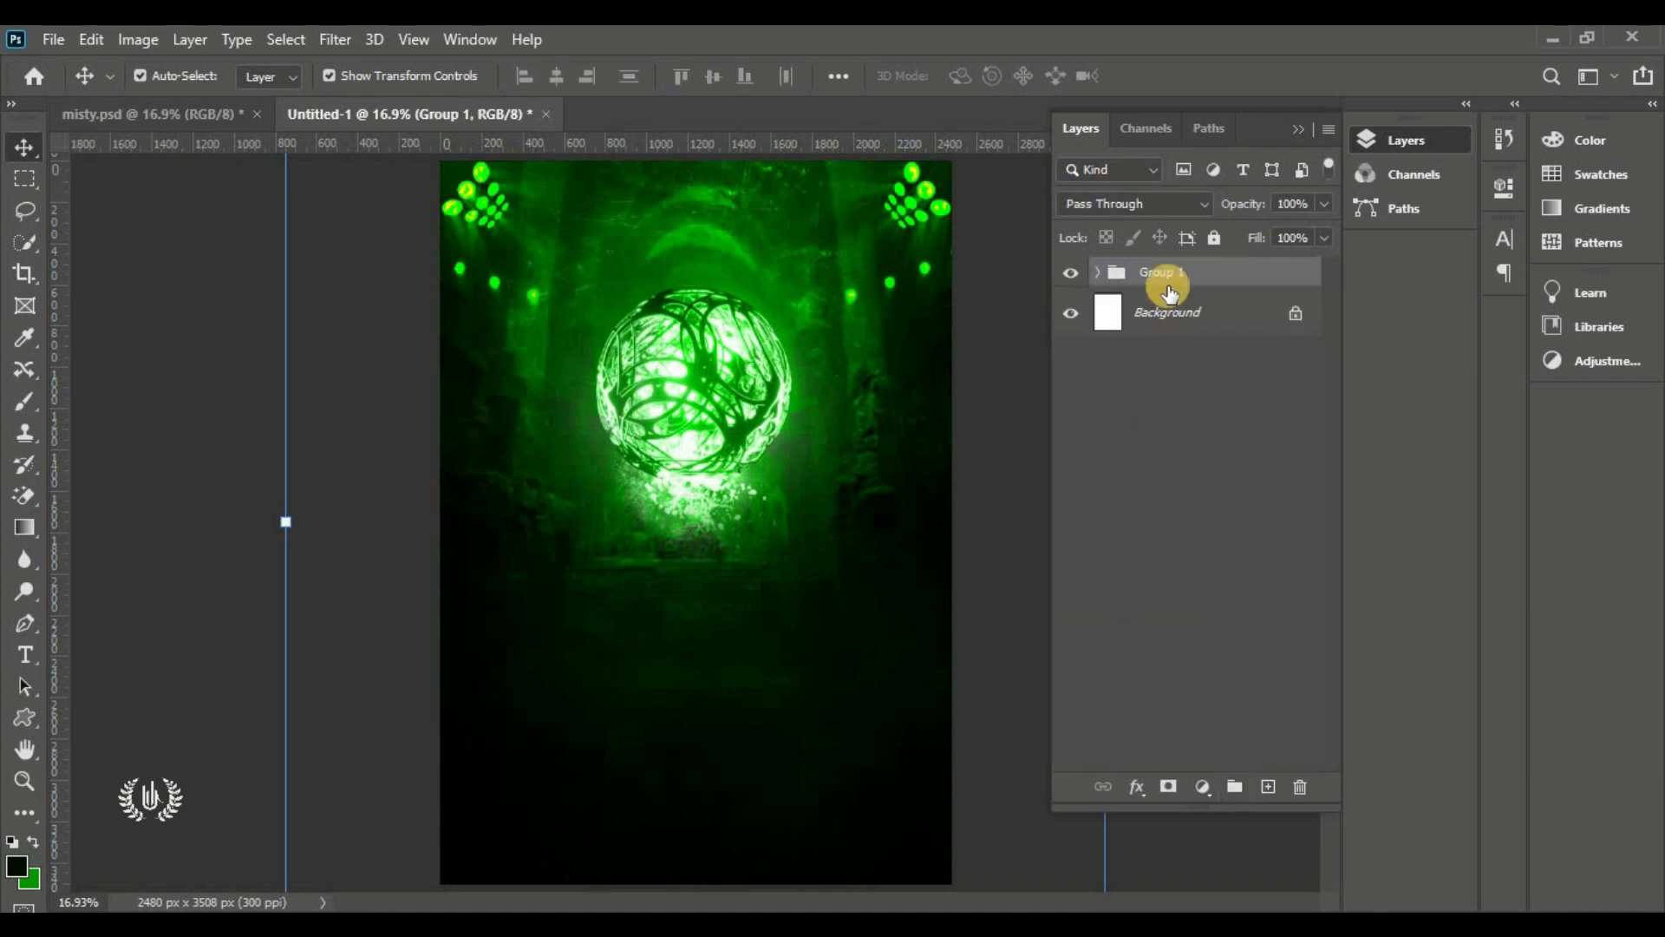
pyautogui.doubleClick(1153, 274)
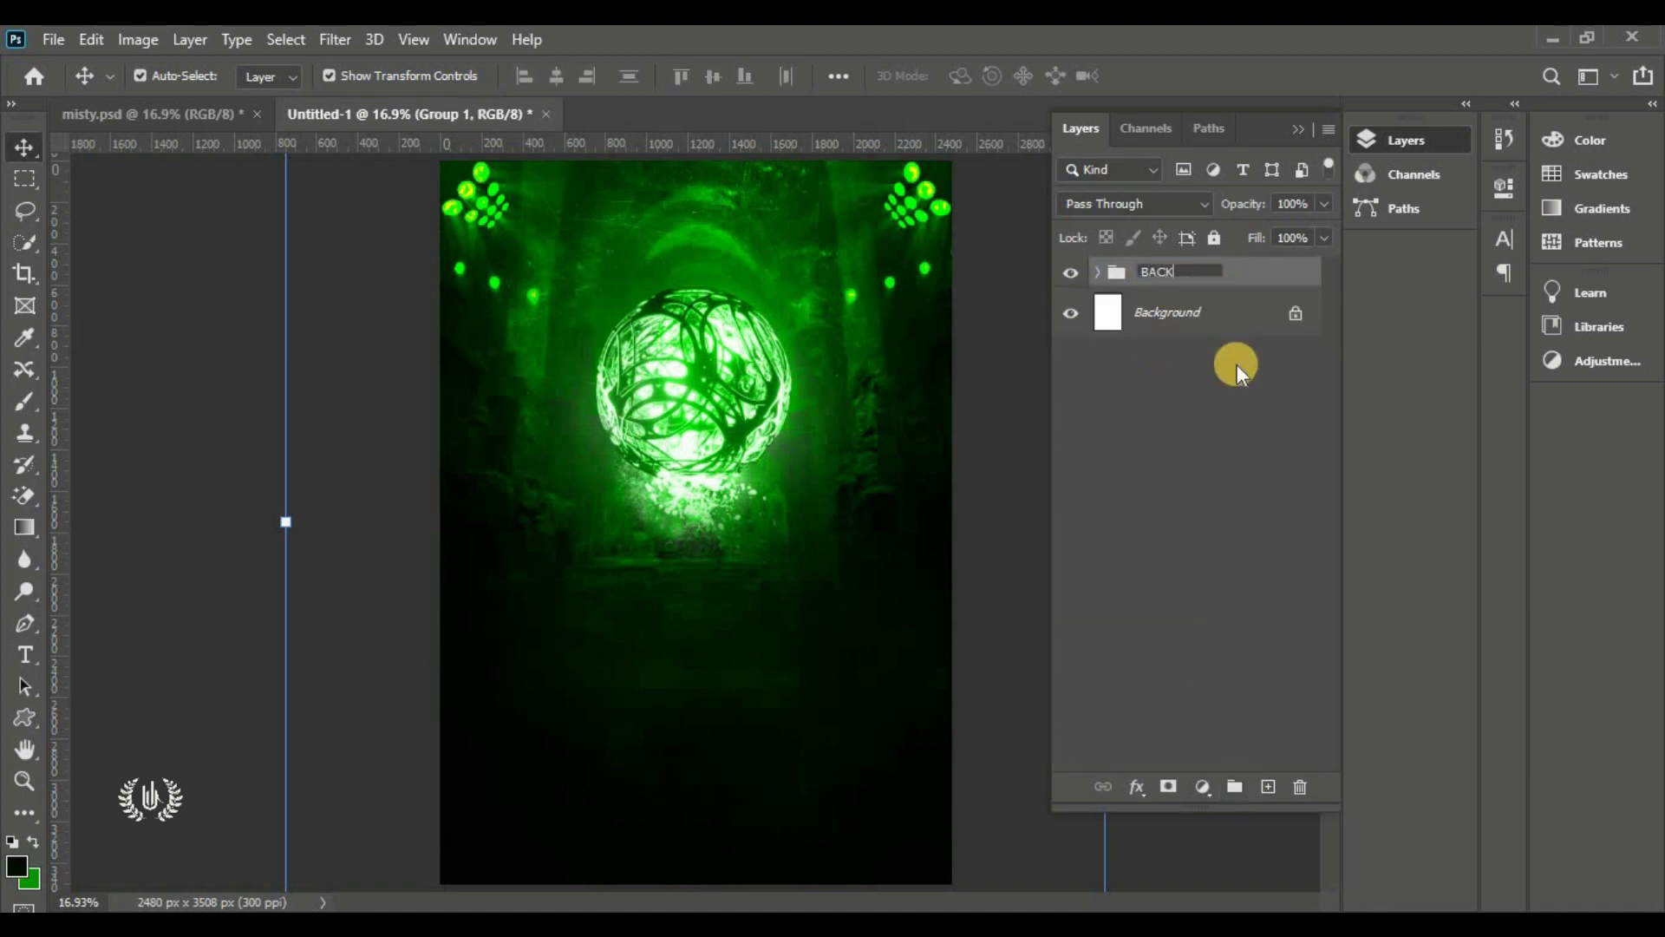
pyautogui.write('BACKGROUND')
pyautogui.press('Return')
# Toggle the BACKGROUND group's visibility to check its contents, then start File > Place Embedded
pyautogui.click(961, 398)
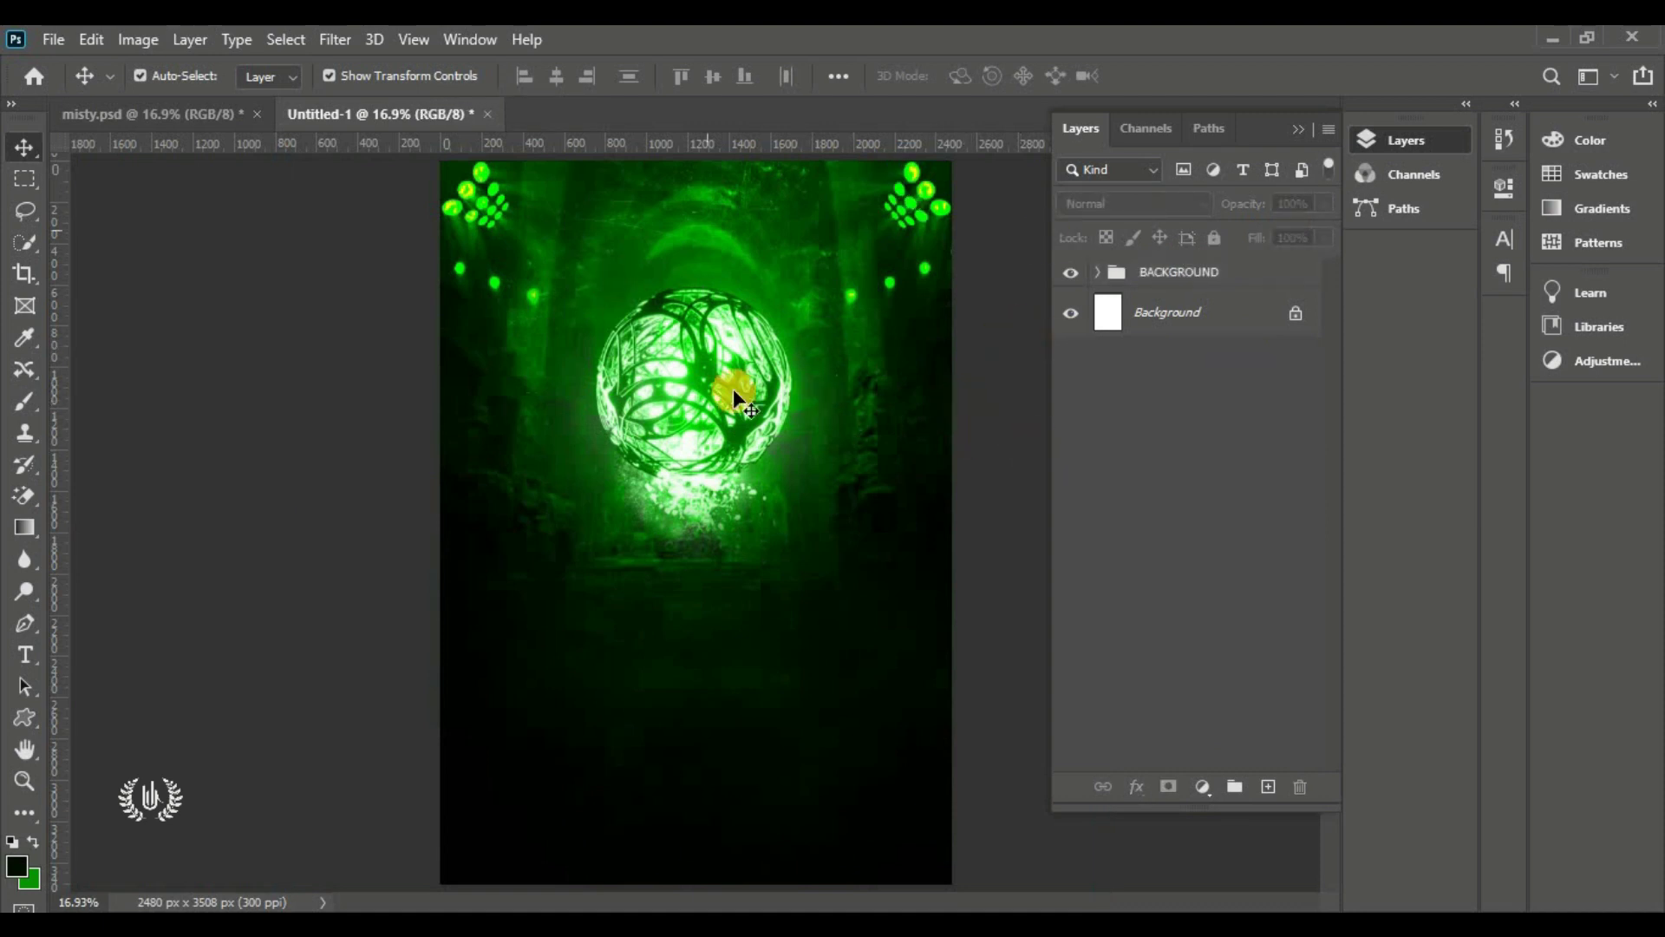
pyautogui.click(1072, 272)
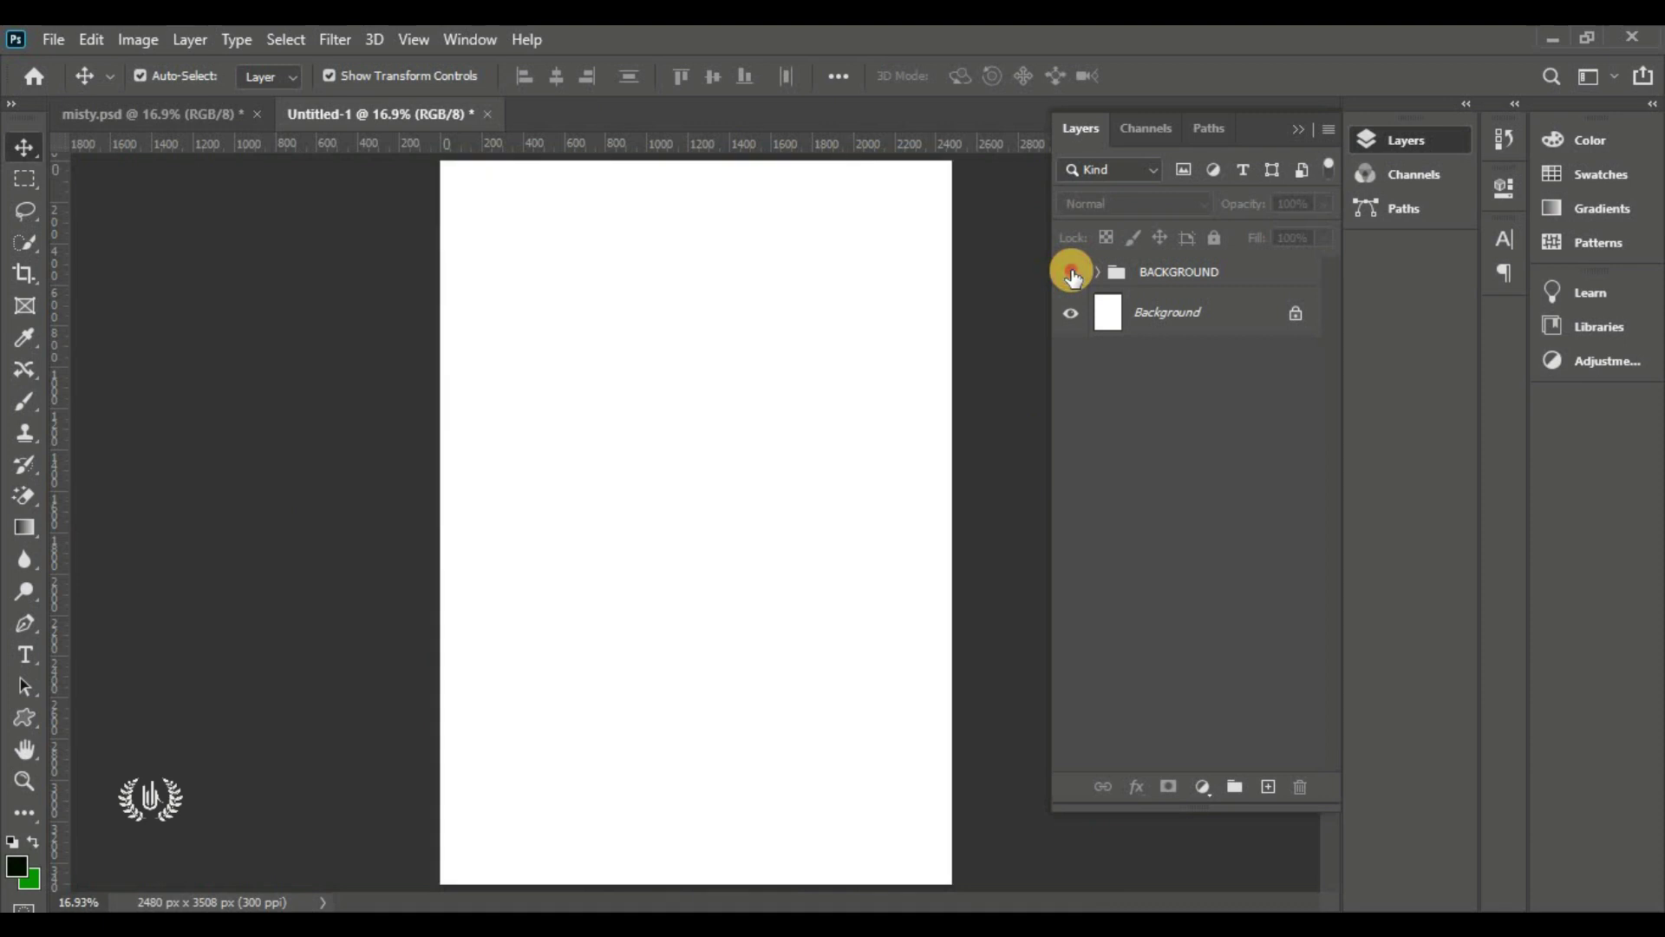
pyautogui.click(1072, 272)
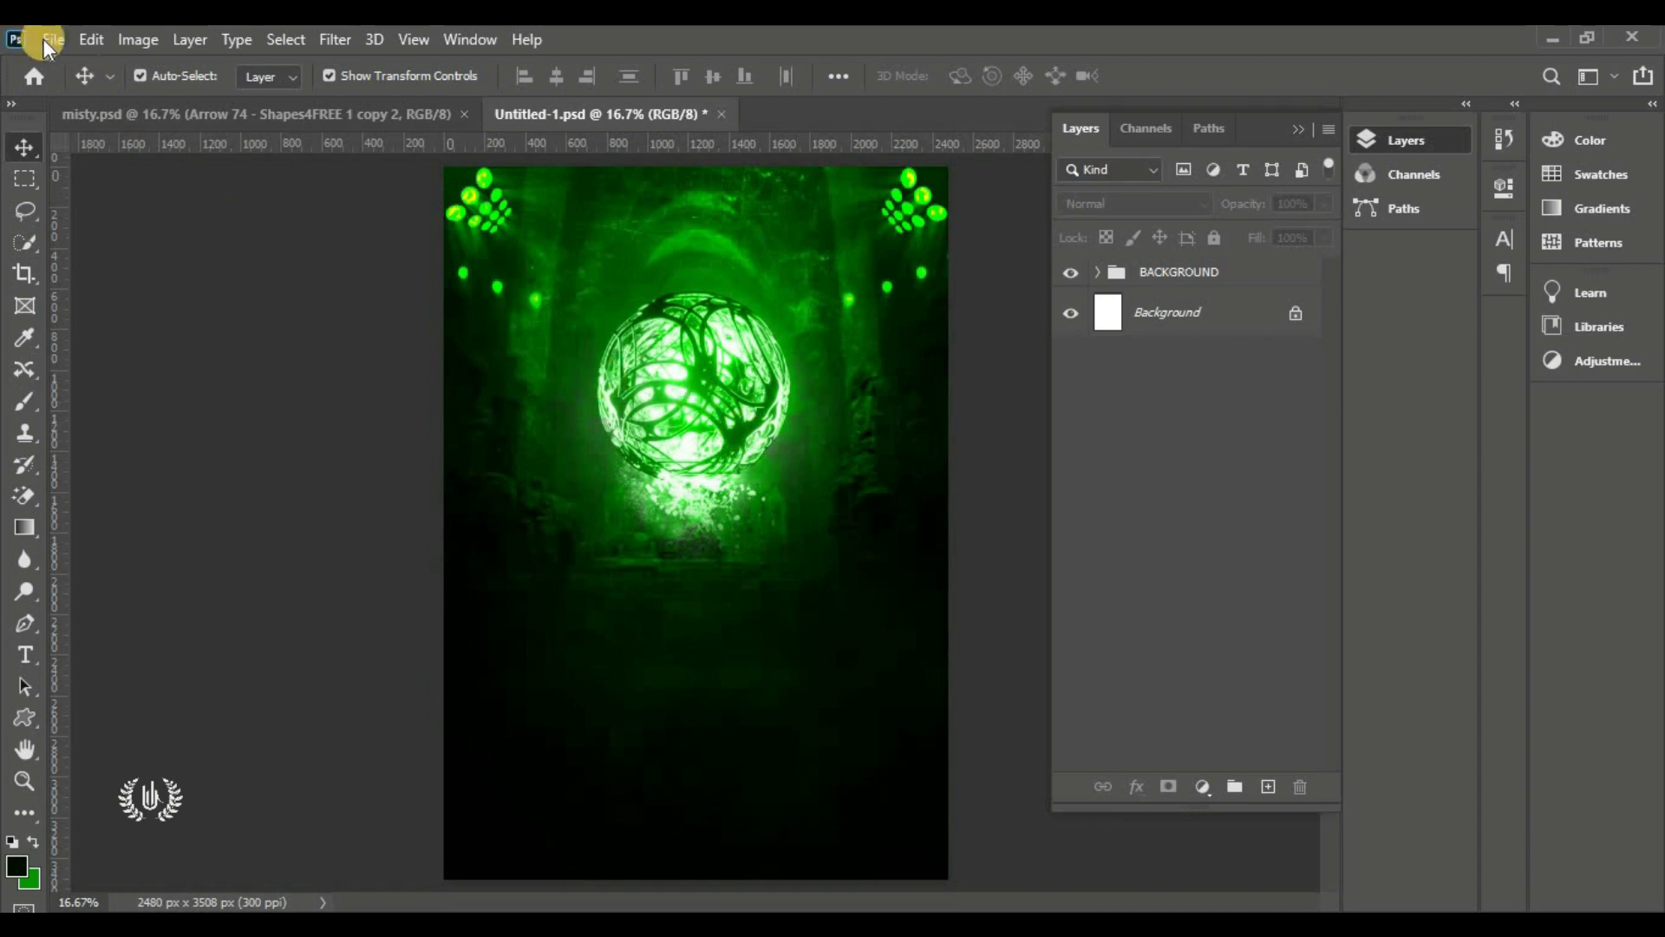
pyautogui.click(48, 40)
pyautogui.click(203, 522)
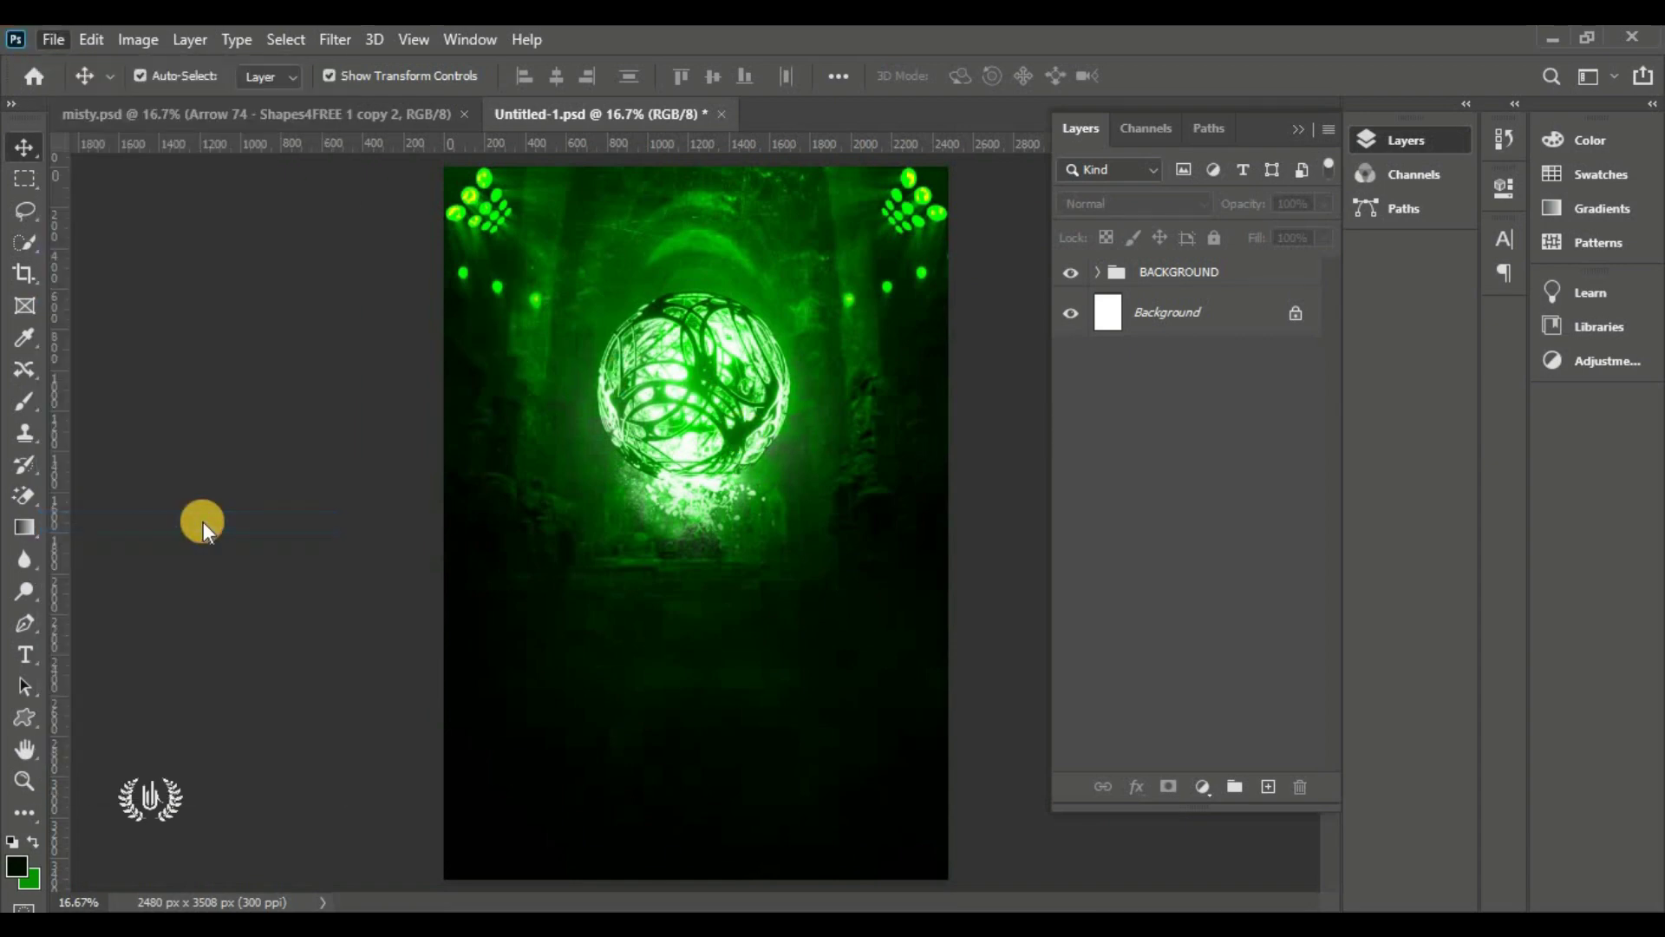
# Place MOG 1 at about 30% scale, centred over the glowing orb, and give it a layer mask
pyautogui.click(1557, 225)
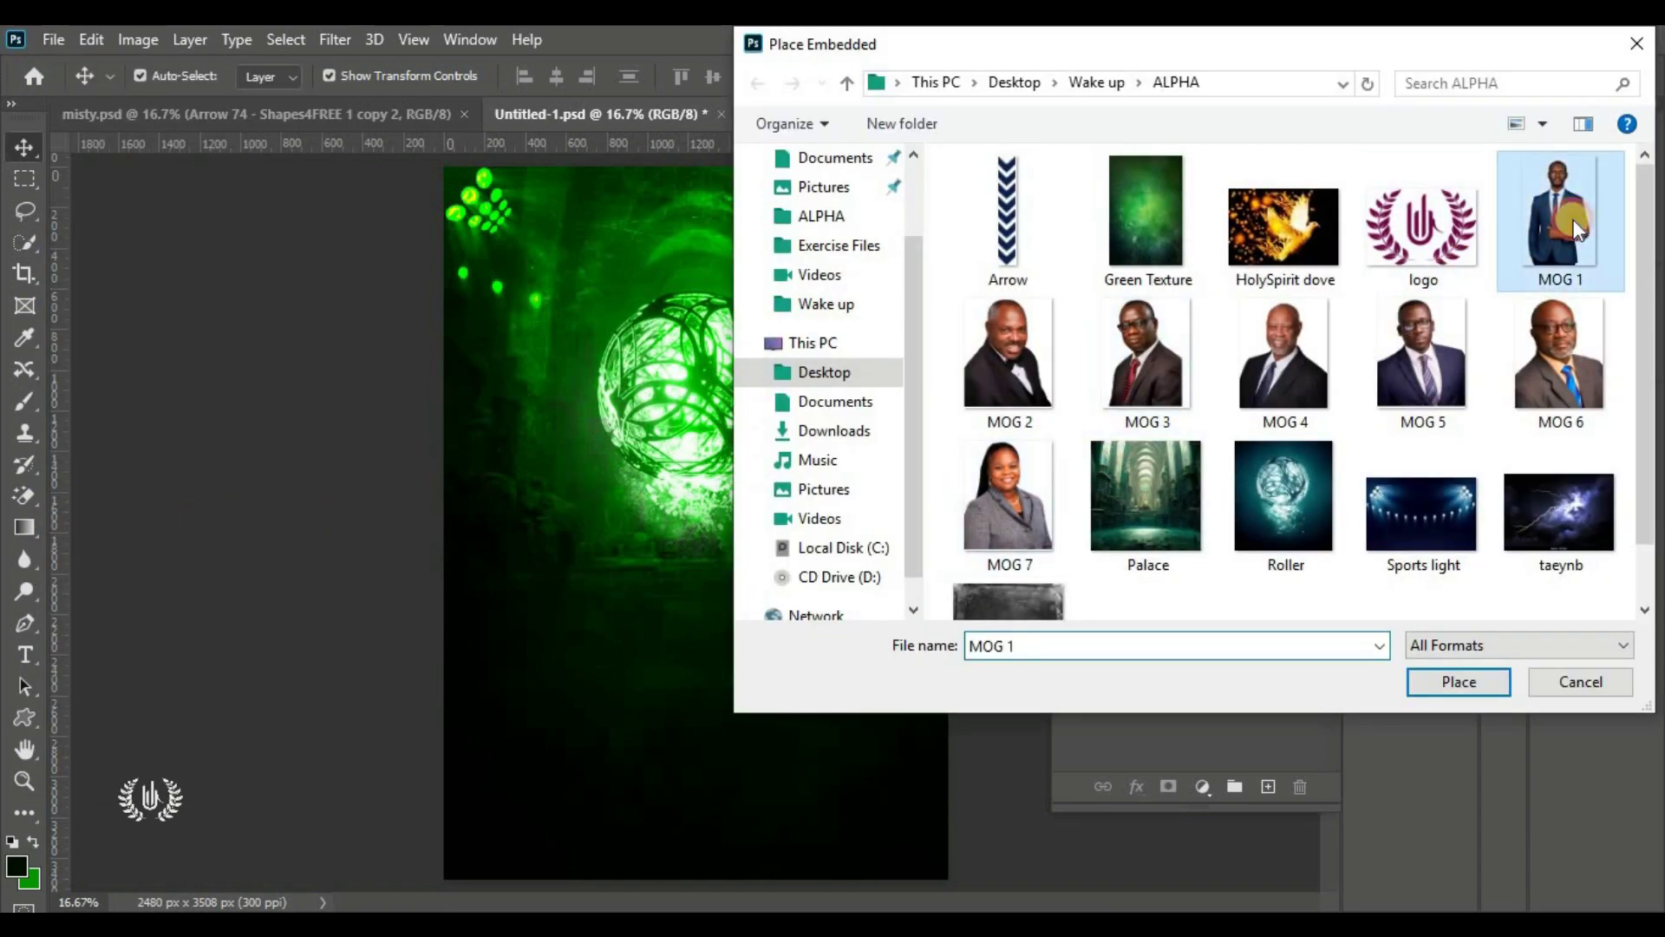
pyautogui.click(1465, 685)
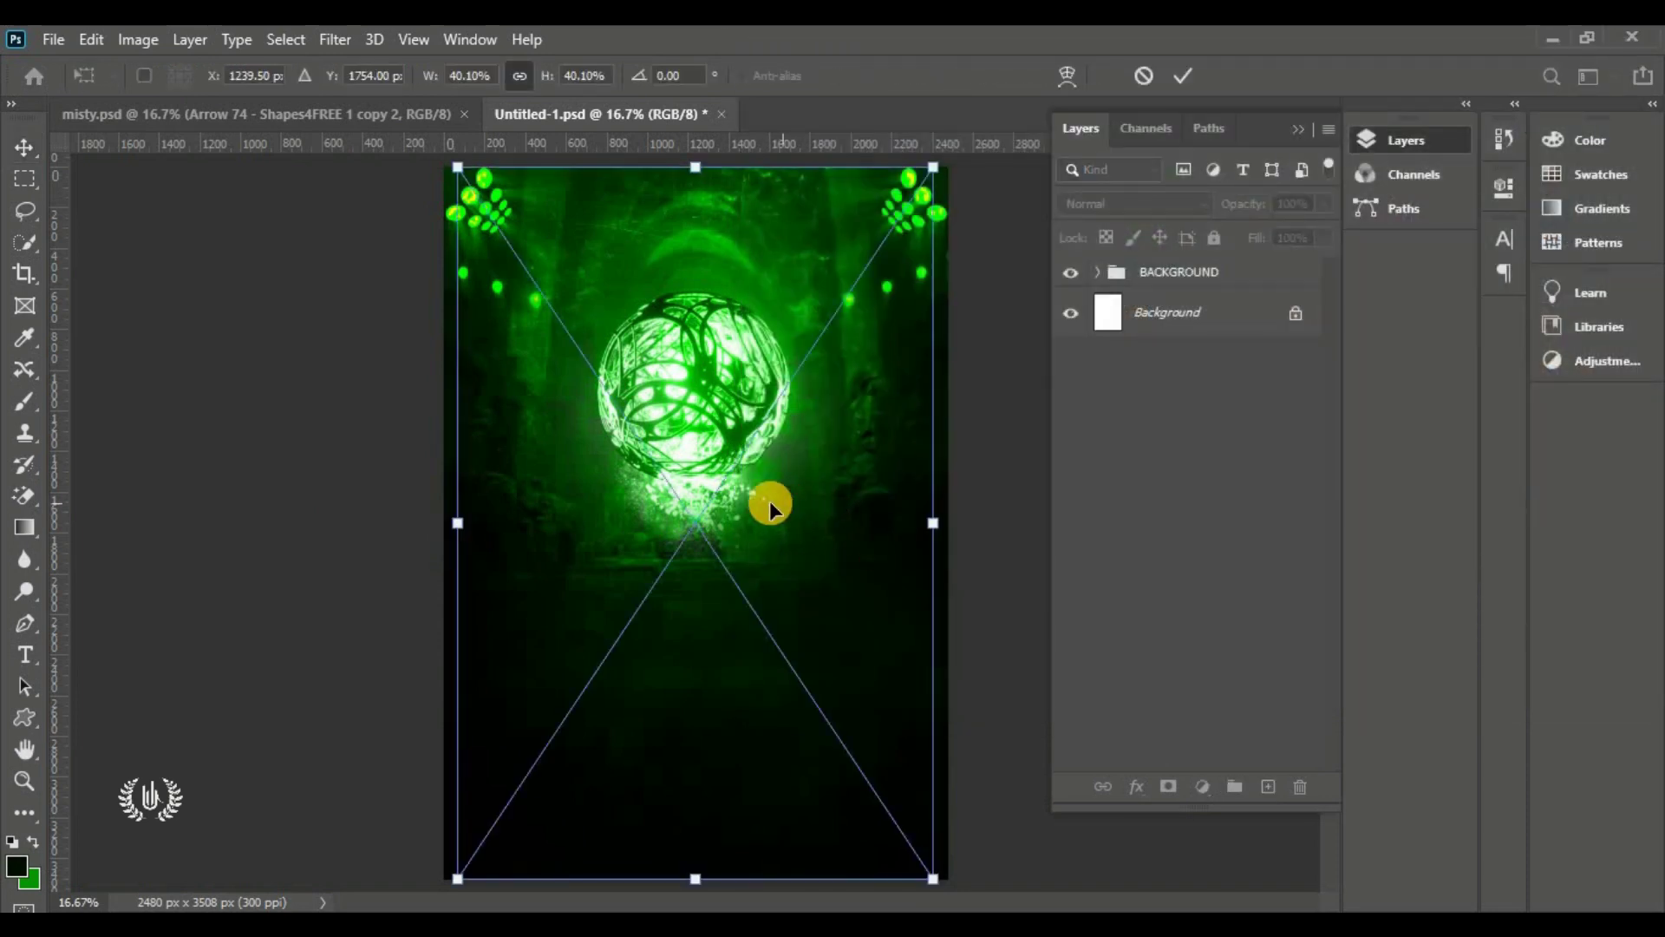
pyautogui.moveTo(695, 163); pyautogui.dragTo(693, 286)
pyautogui.moveTo(695, 382)
pyautogui.mouseDown()
pyautogui.moveTo(717, 305)
pyautogui.moveTo(706, 387)
pyautogui.mouseUp()
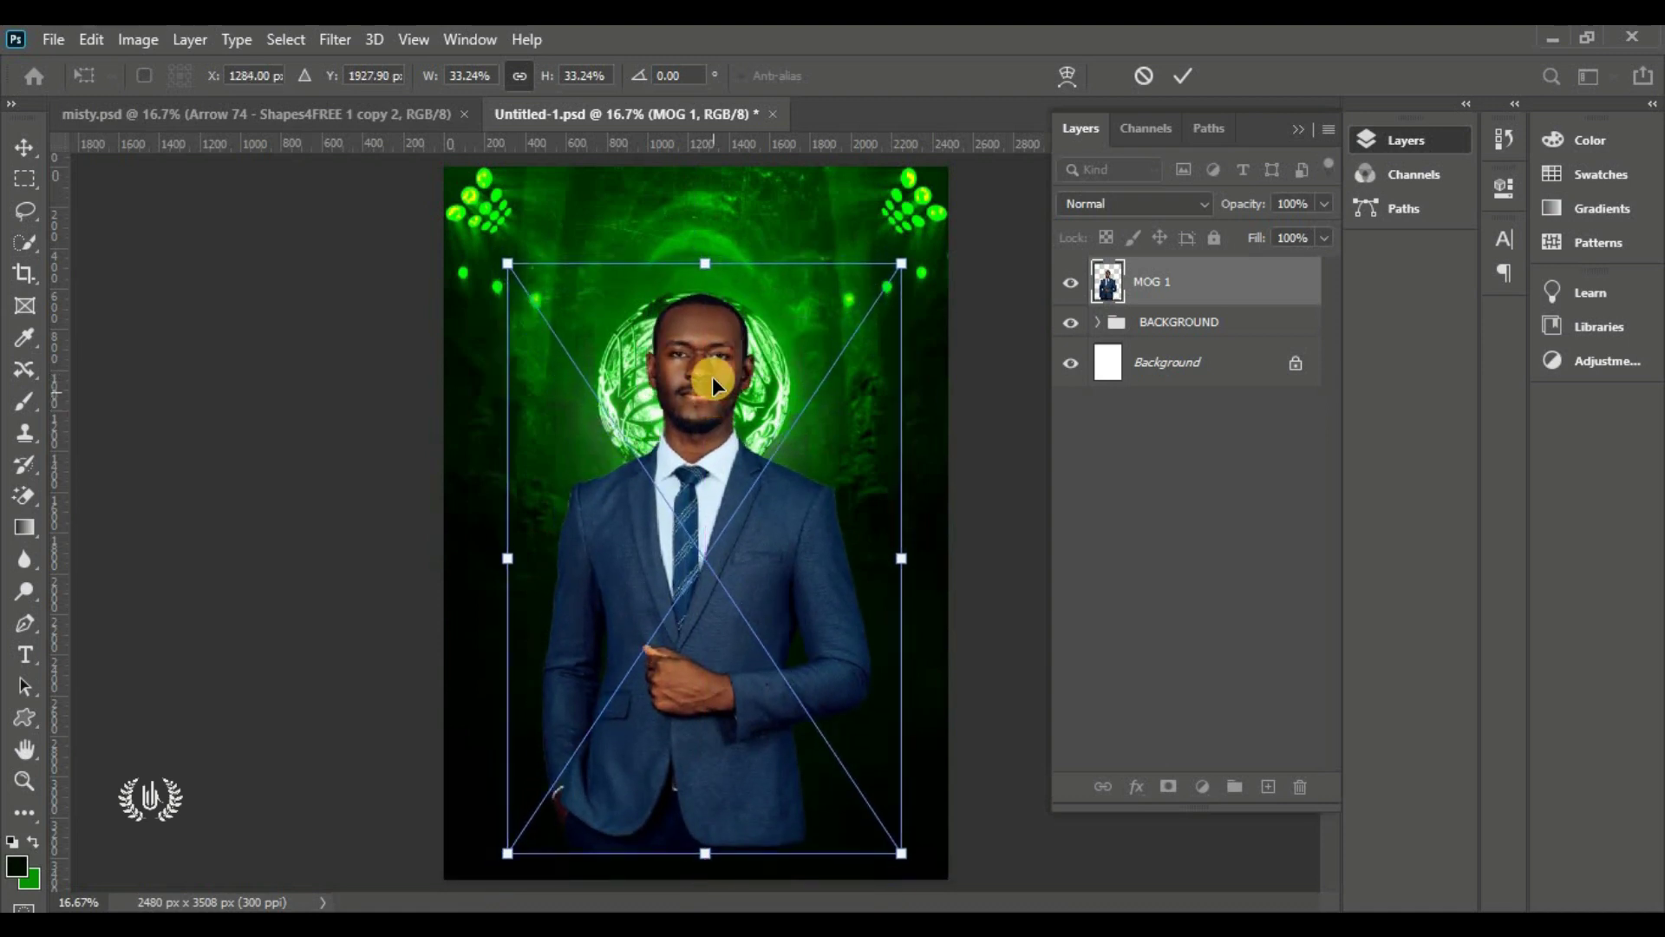
pyautogui.moveTo(707, 858); pyautogui.dragTo(710, 800)
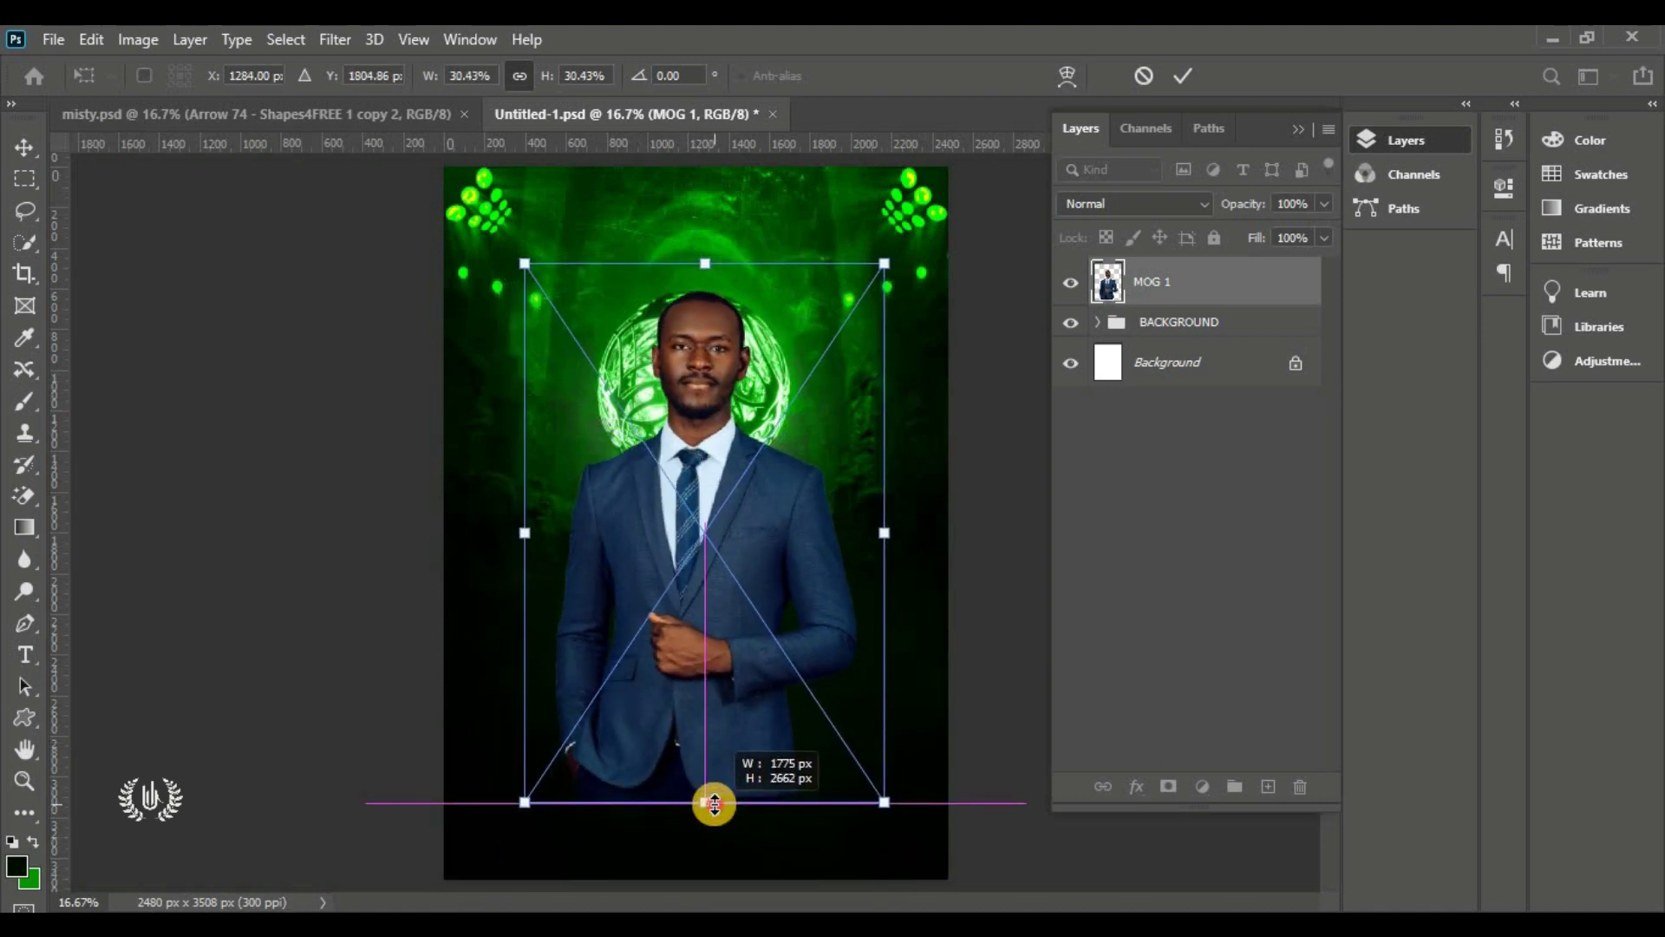
pyautogui.moveTo(725, 695); pyautogui.dragTo(715, 691)
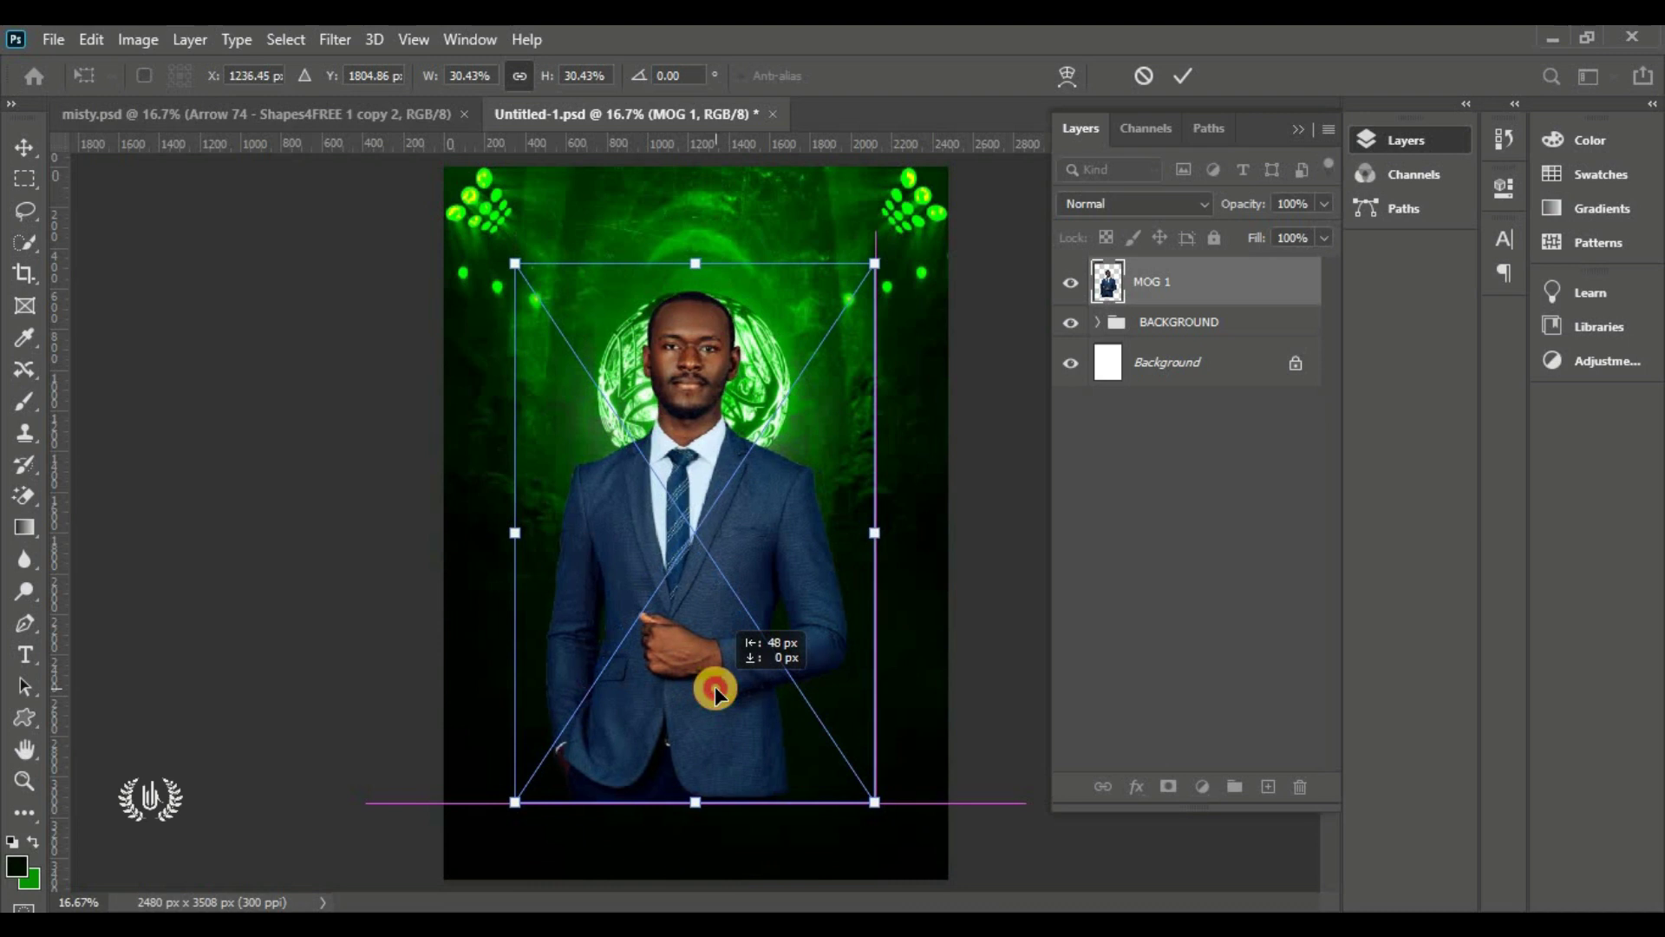
pyautogui.click(1181, 77)
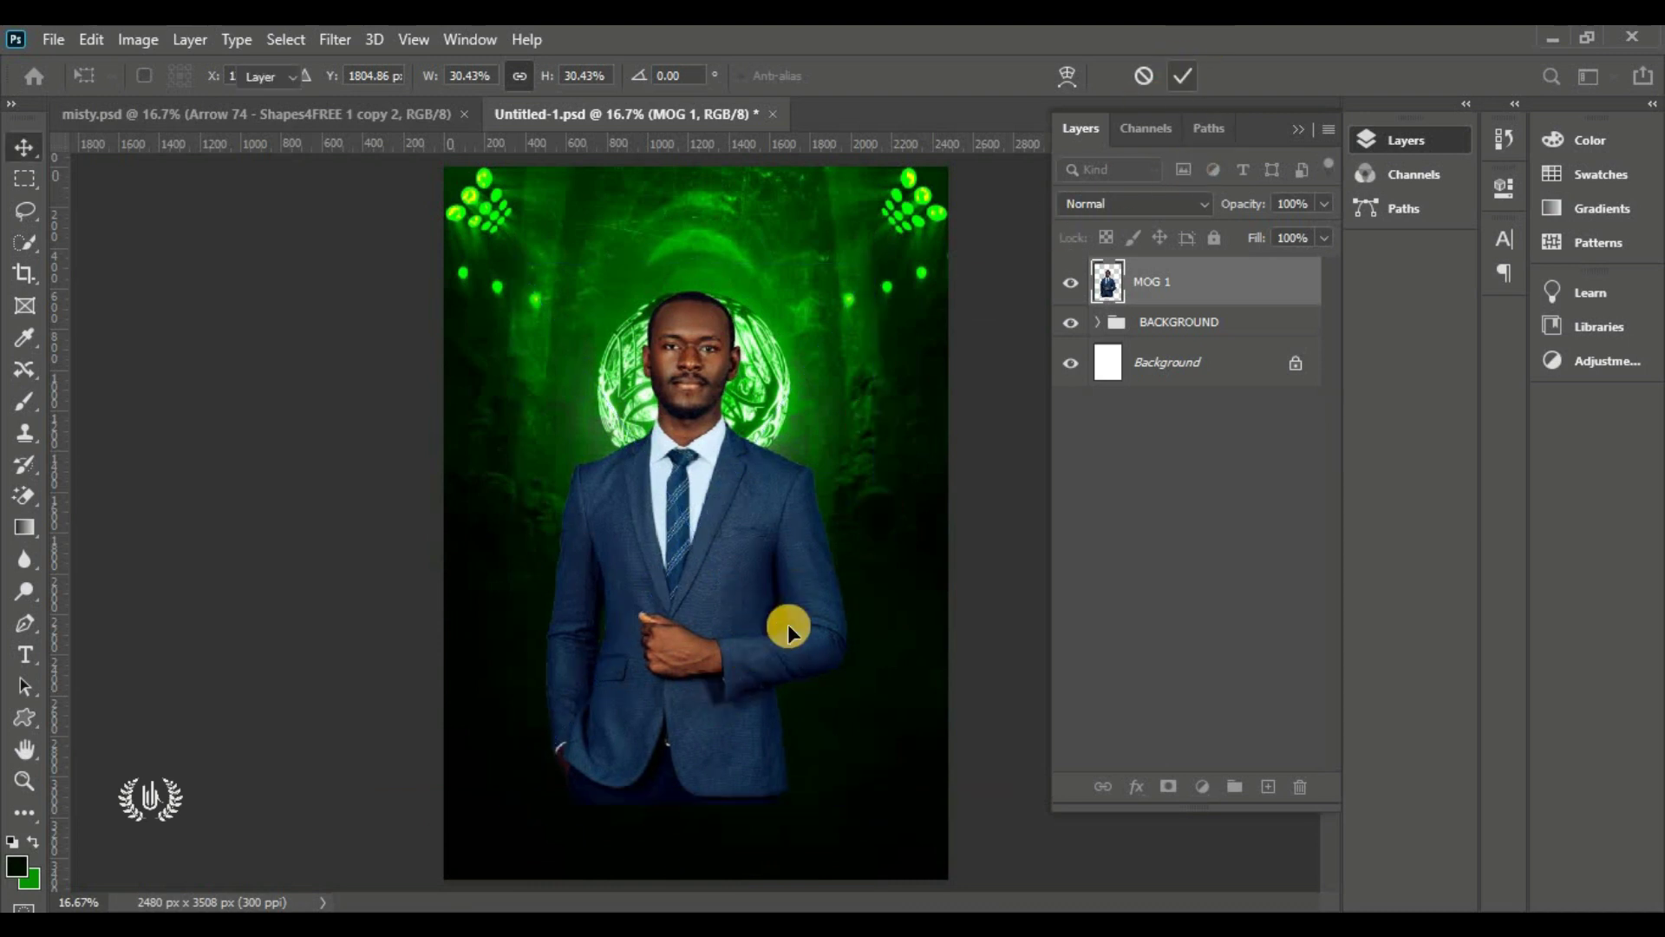
pyautogui.click(1170, 787)
# Paint black with a 0%-hardness brush along the bottom of MOG 1's mask to fade his suit
pyautogui.rightClick(26, 403)
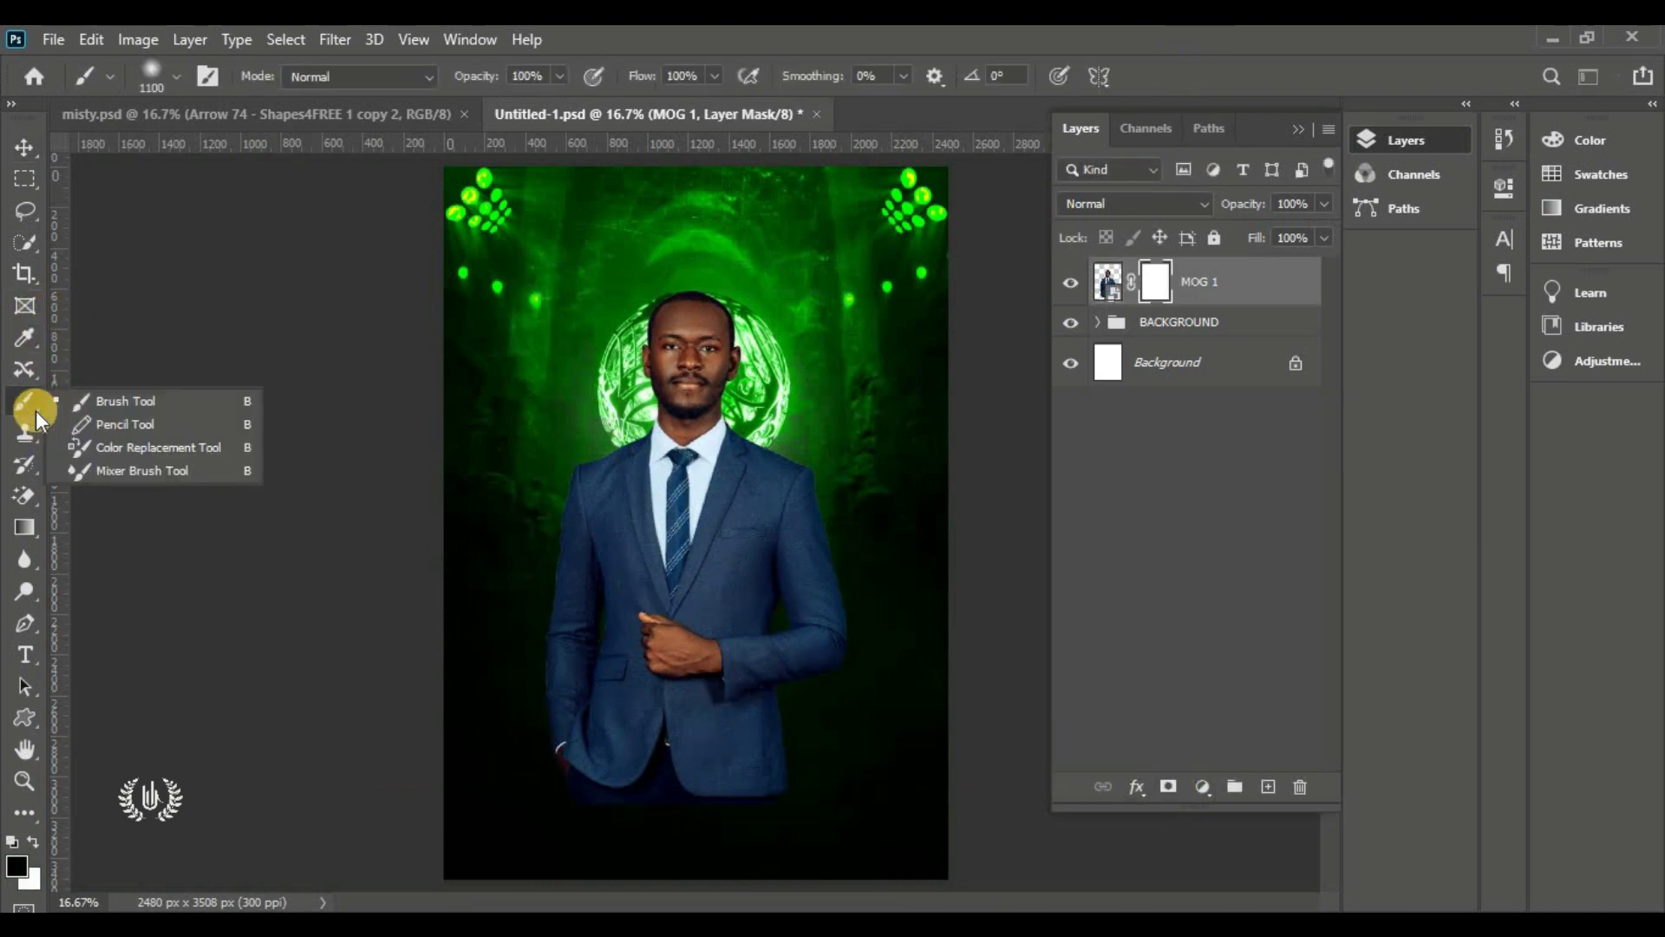
pyautogui.click(112, 401)
pyautogui.click(161, 80)
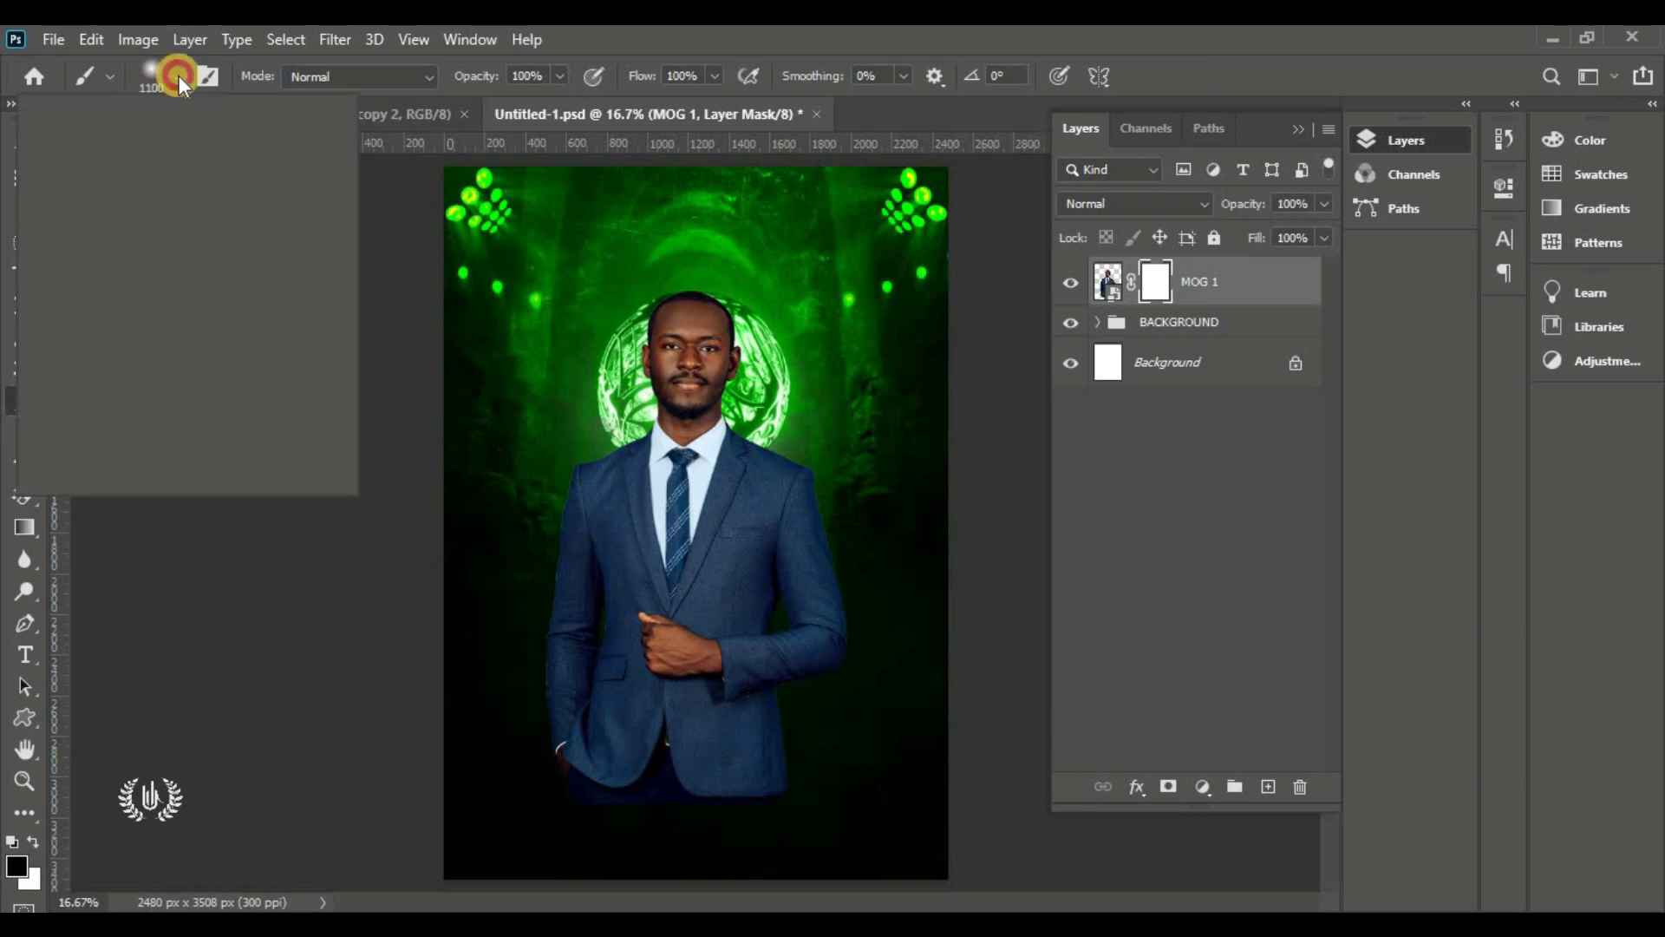
pyautogui.click(150, 180)
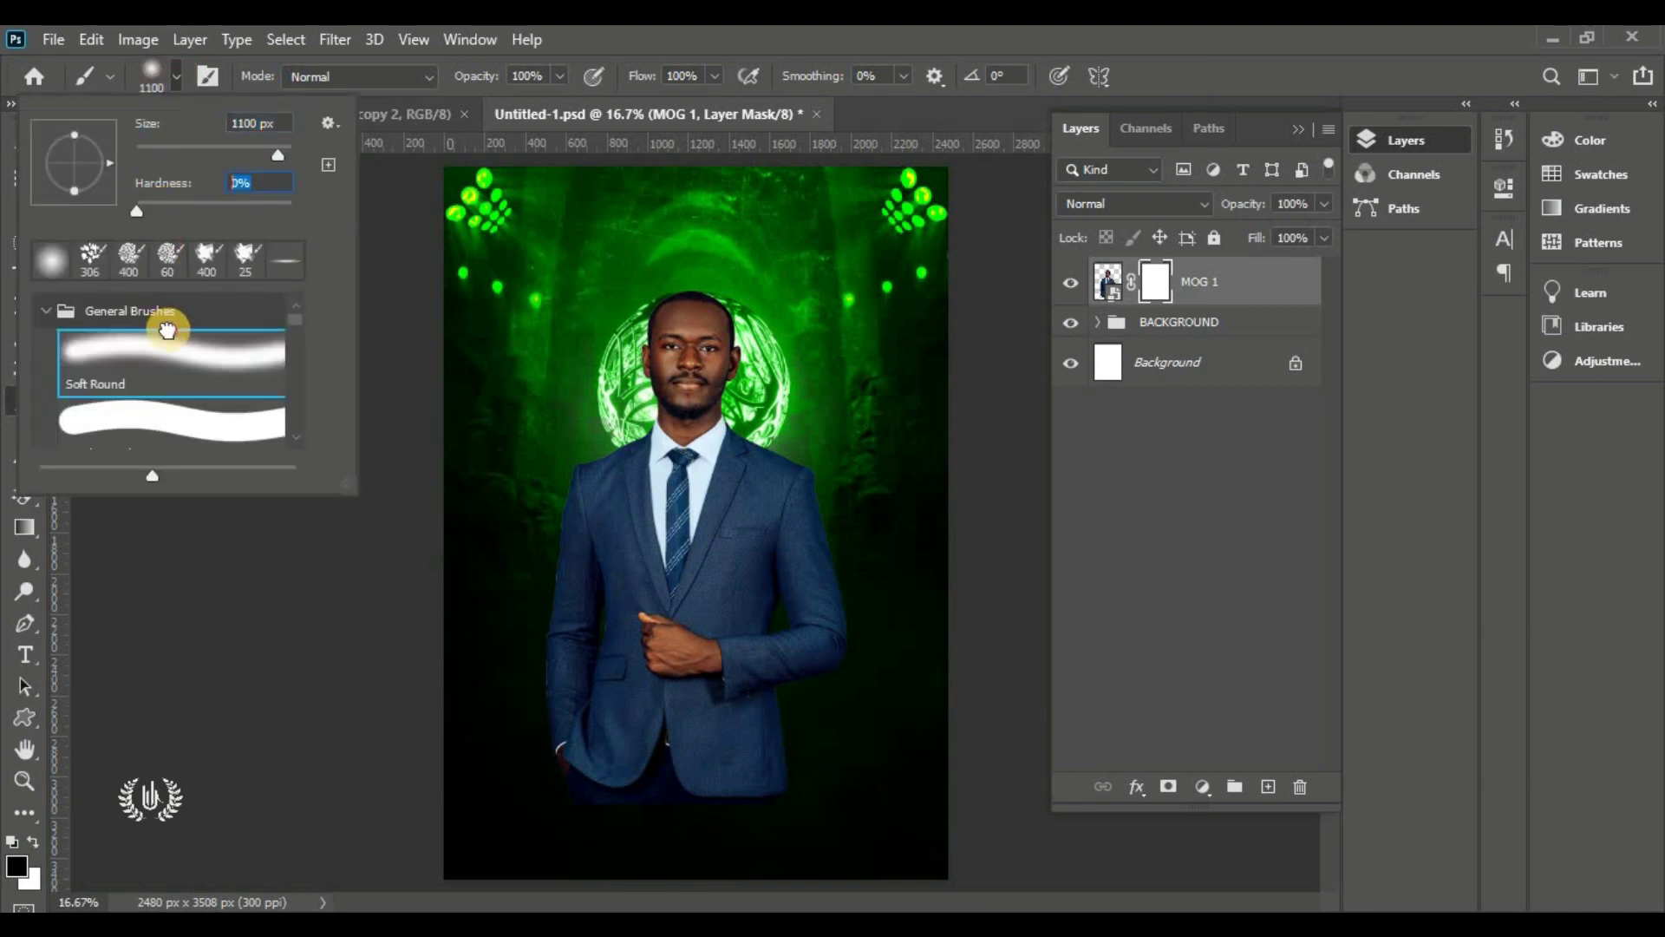
pyautogui.click(166, 78)
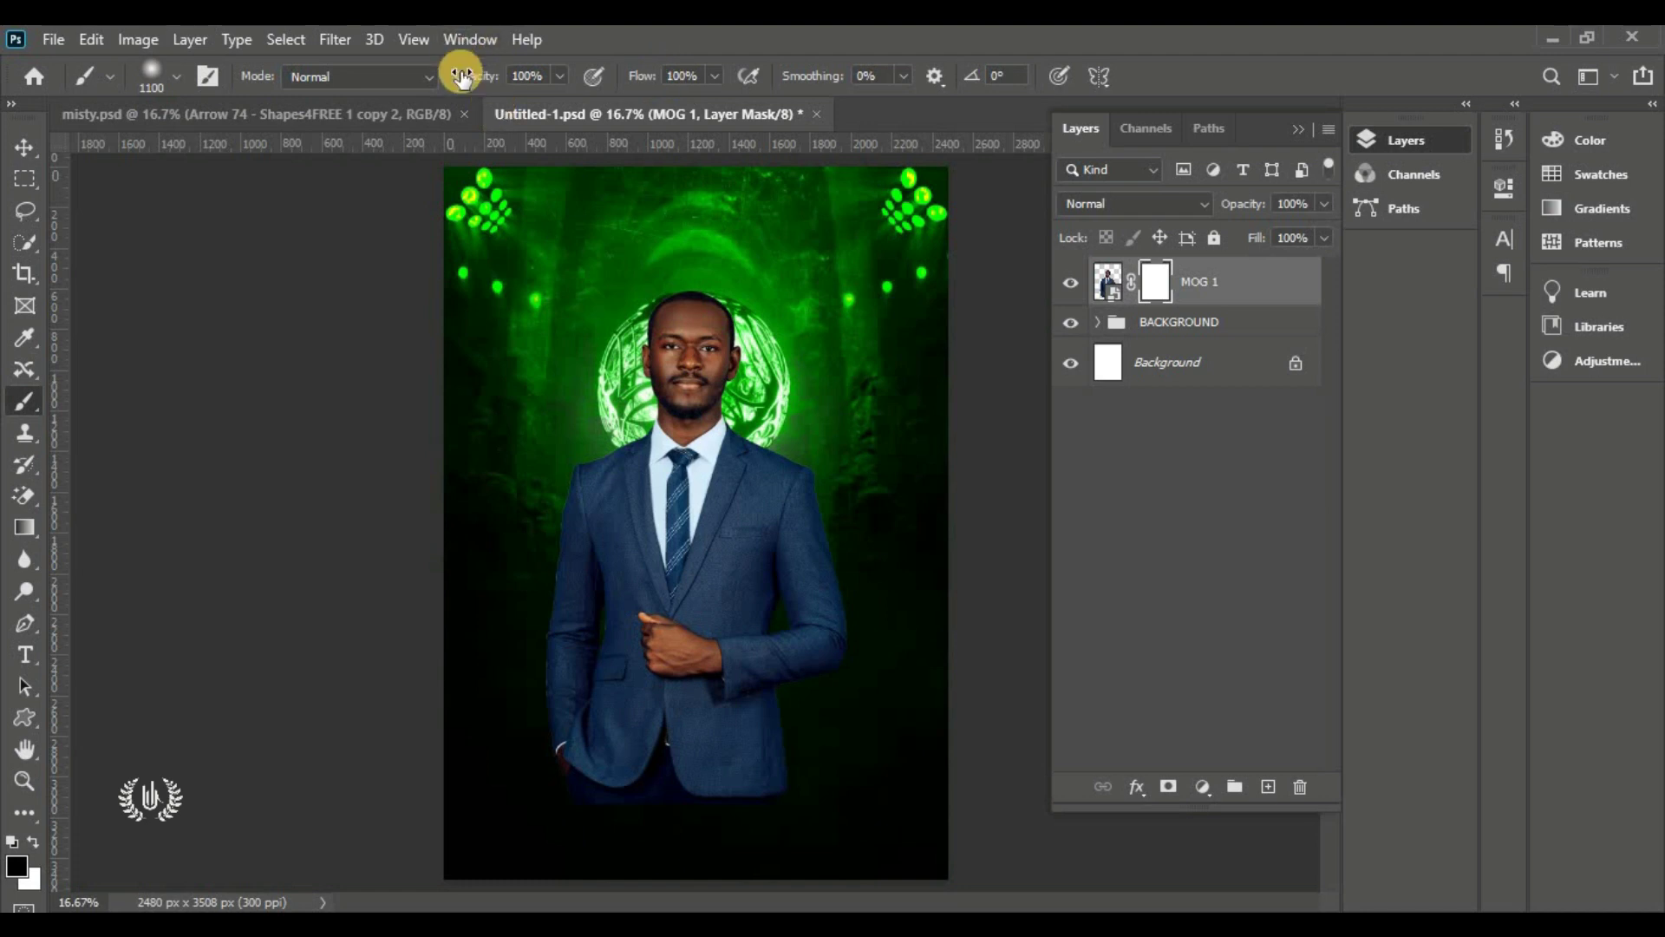
pyautogui.click(16, 865)
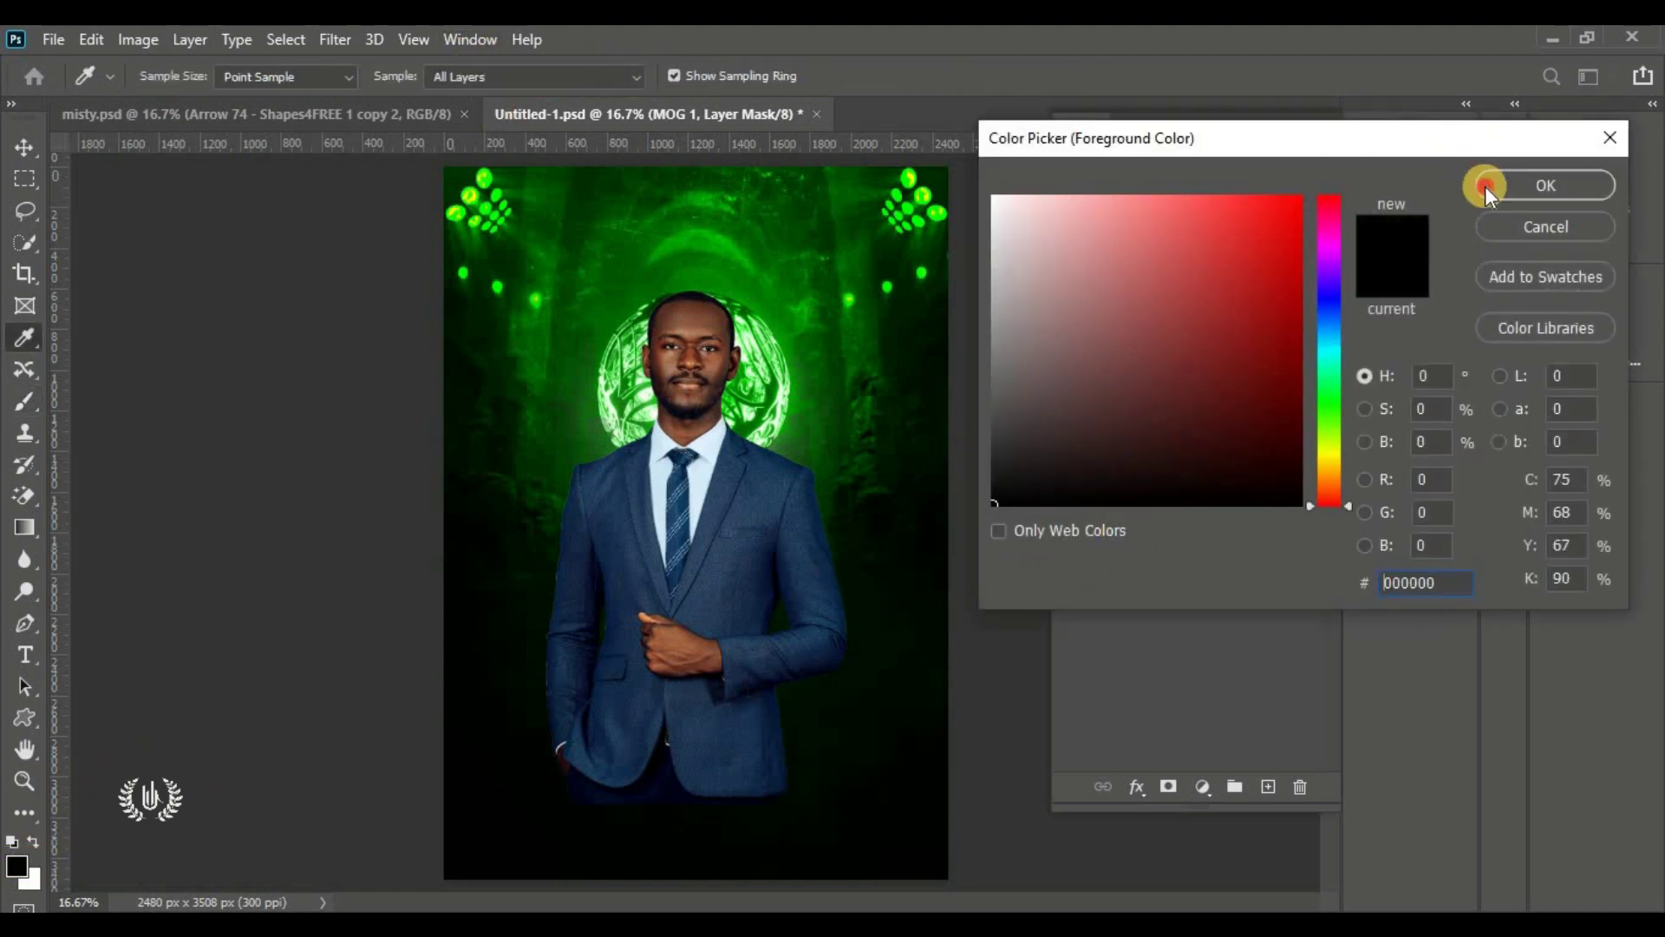
pyautogui.click(1485, 186)
pyautogui.moveTo(843, 777)
pyautogui.mouseDown()
pyautogui.moveTo(662, 801)
pyautogui.moveTo(465, 784)
pyautogui.mouseUp()
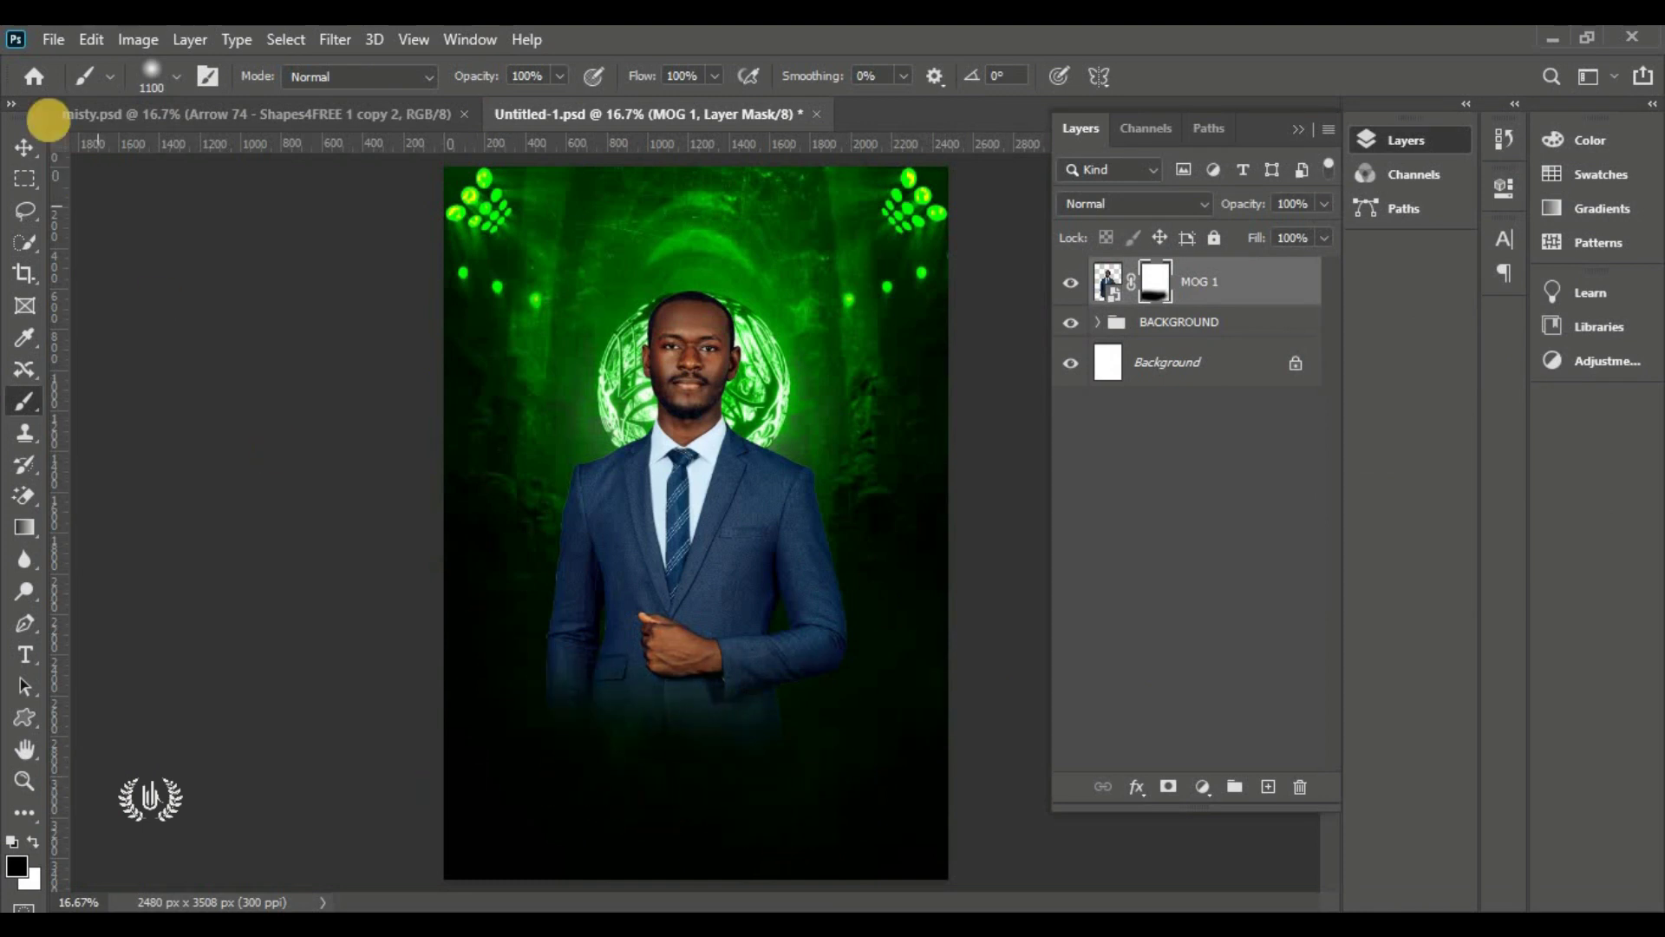
pyautogui.click(24, 146)
pyautogui.click(186, 353)
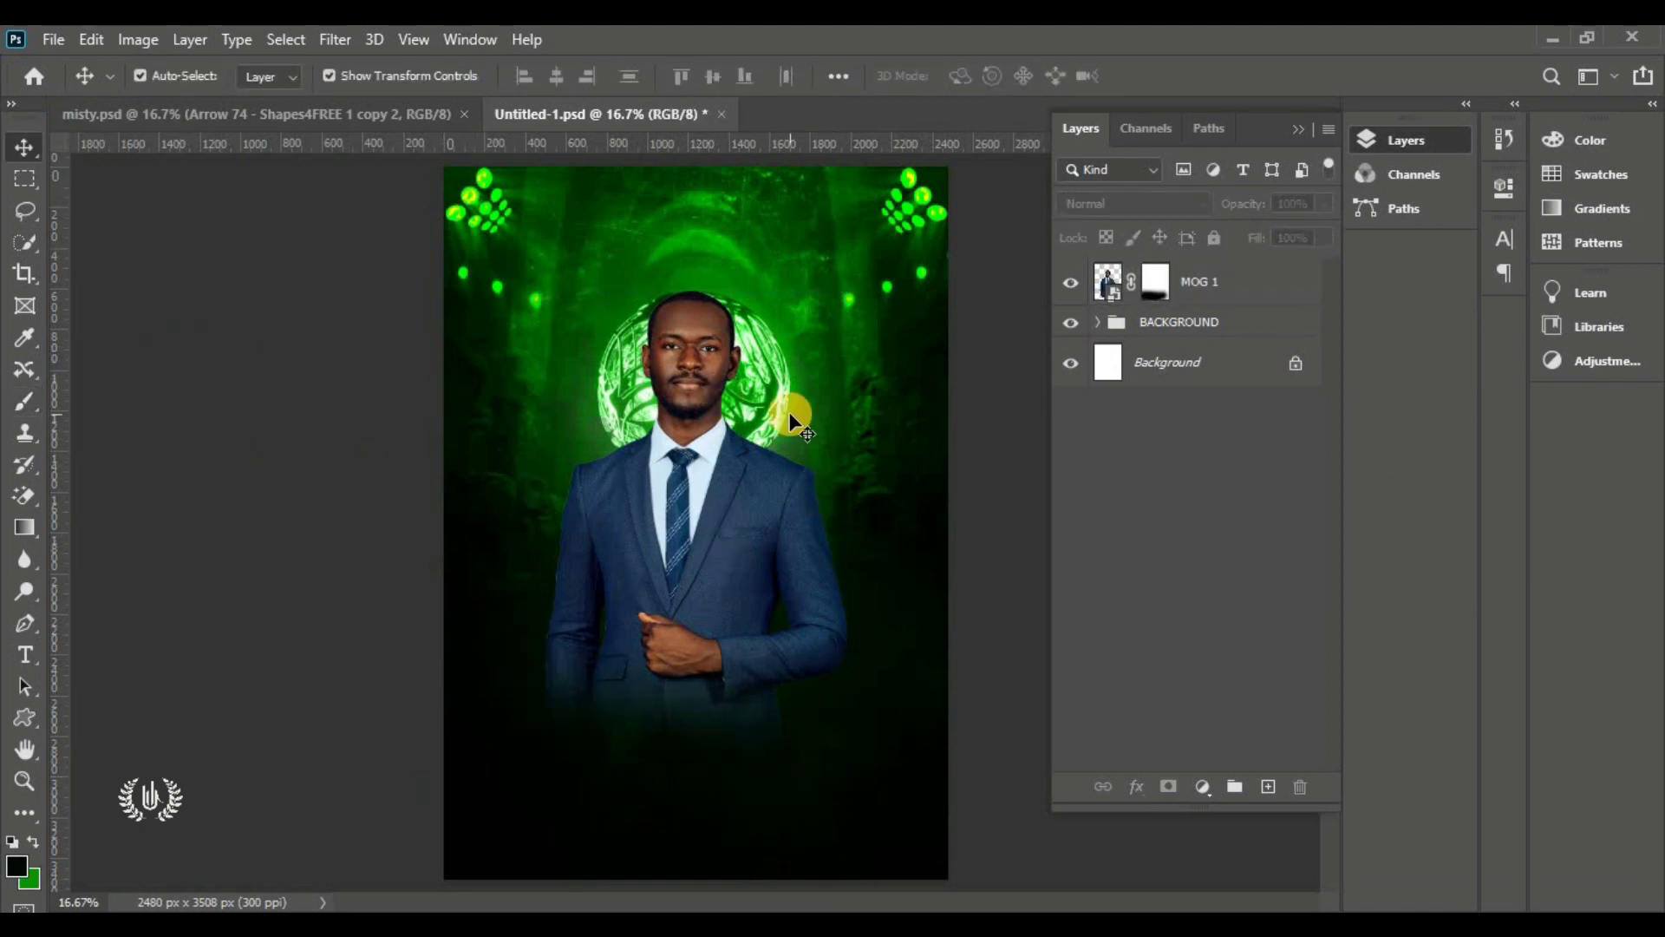
# Place MOG 3 scaled to about 18%, tilted about 7°, beside the young man's head
pyautogui.click(53, 39)
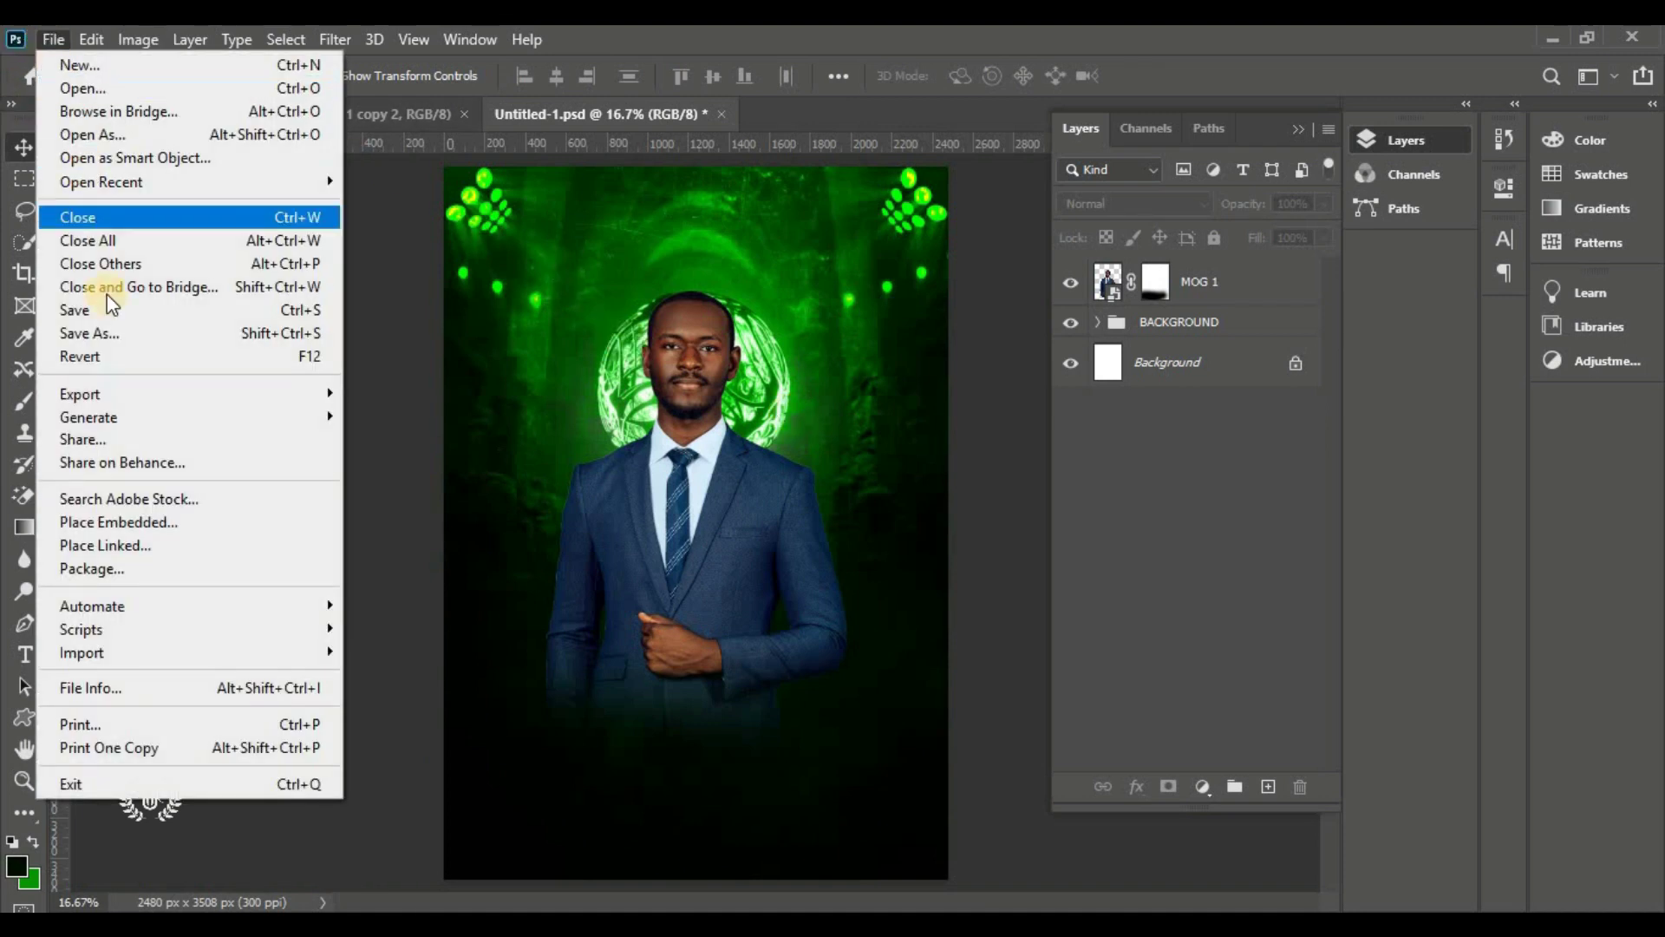
pyautogui.click(236, 521)
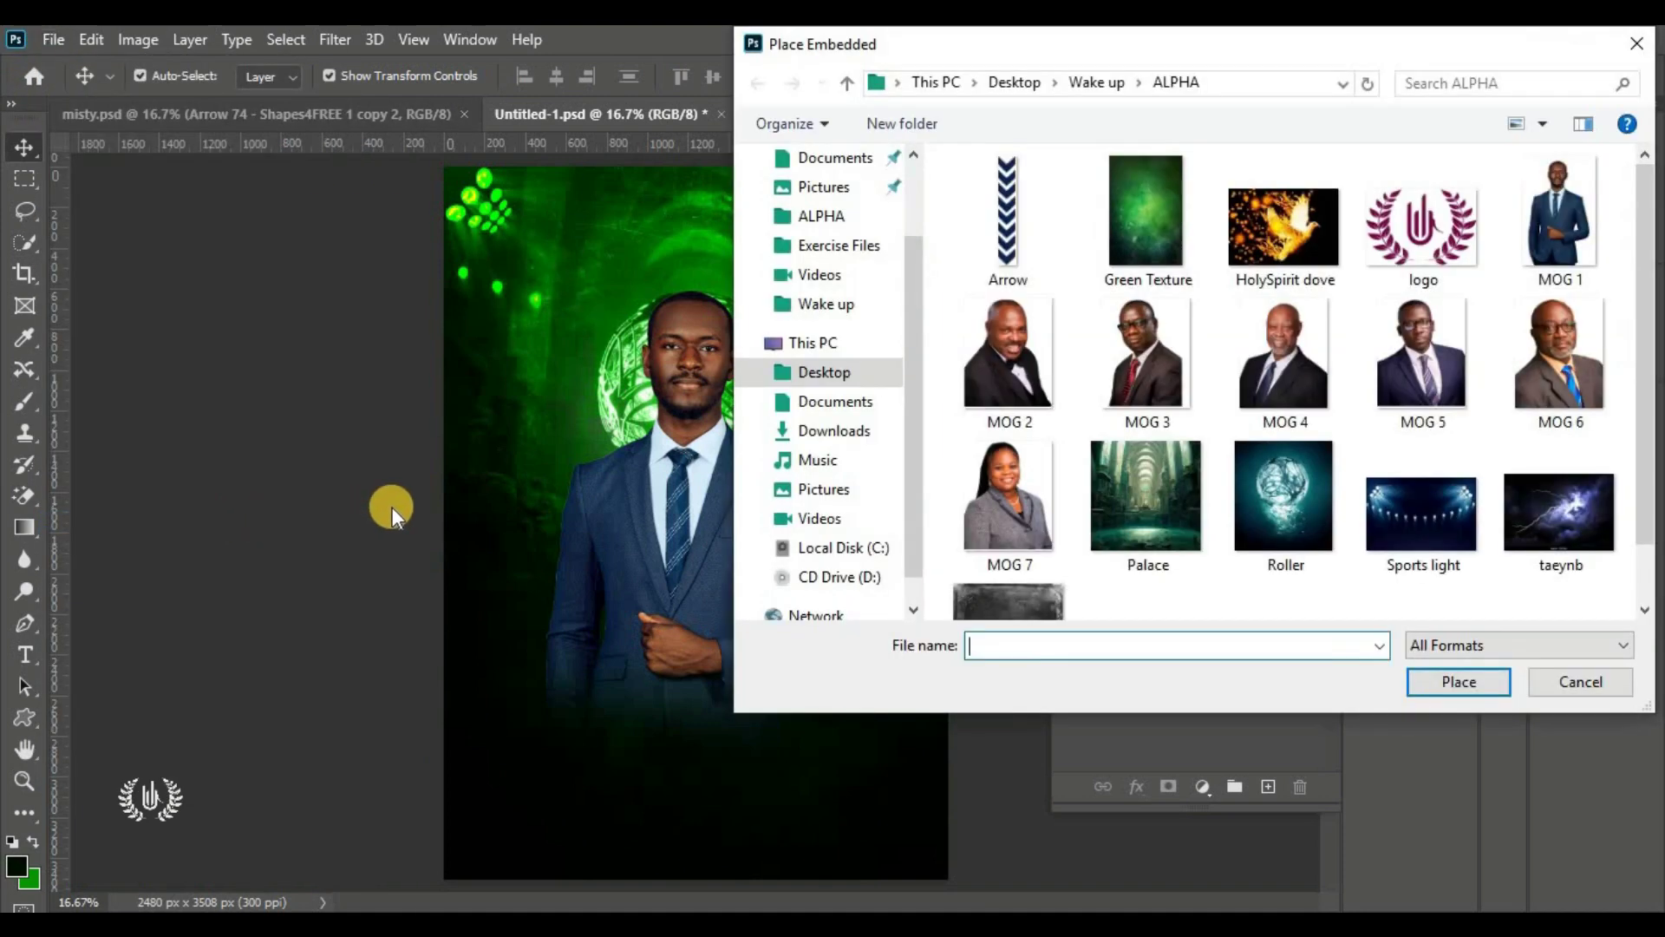
pyautogui.click(1172, 393)
pyautogui.click(1454, 692)
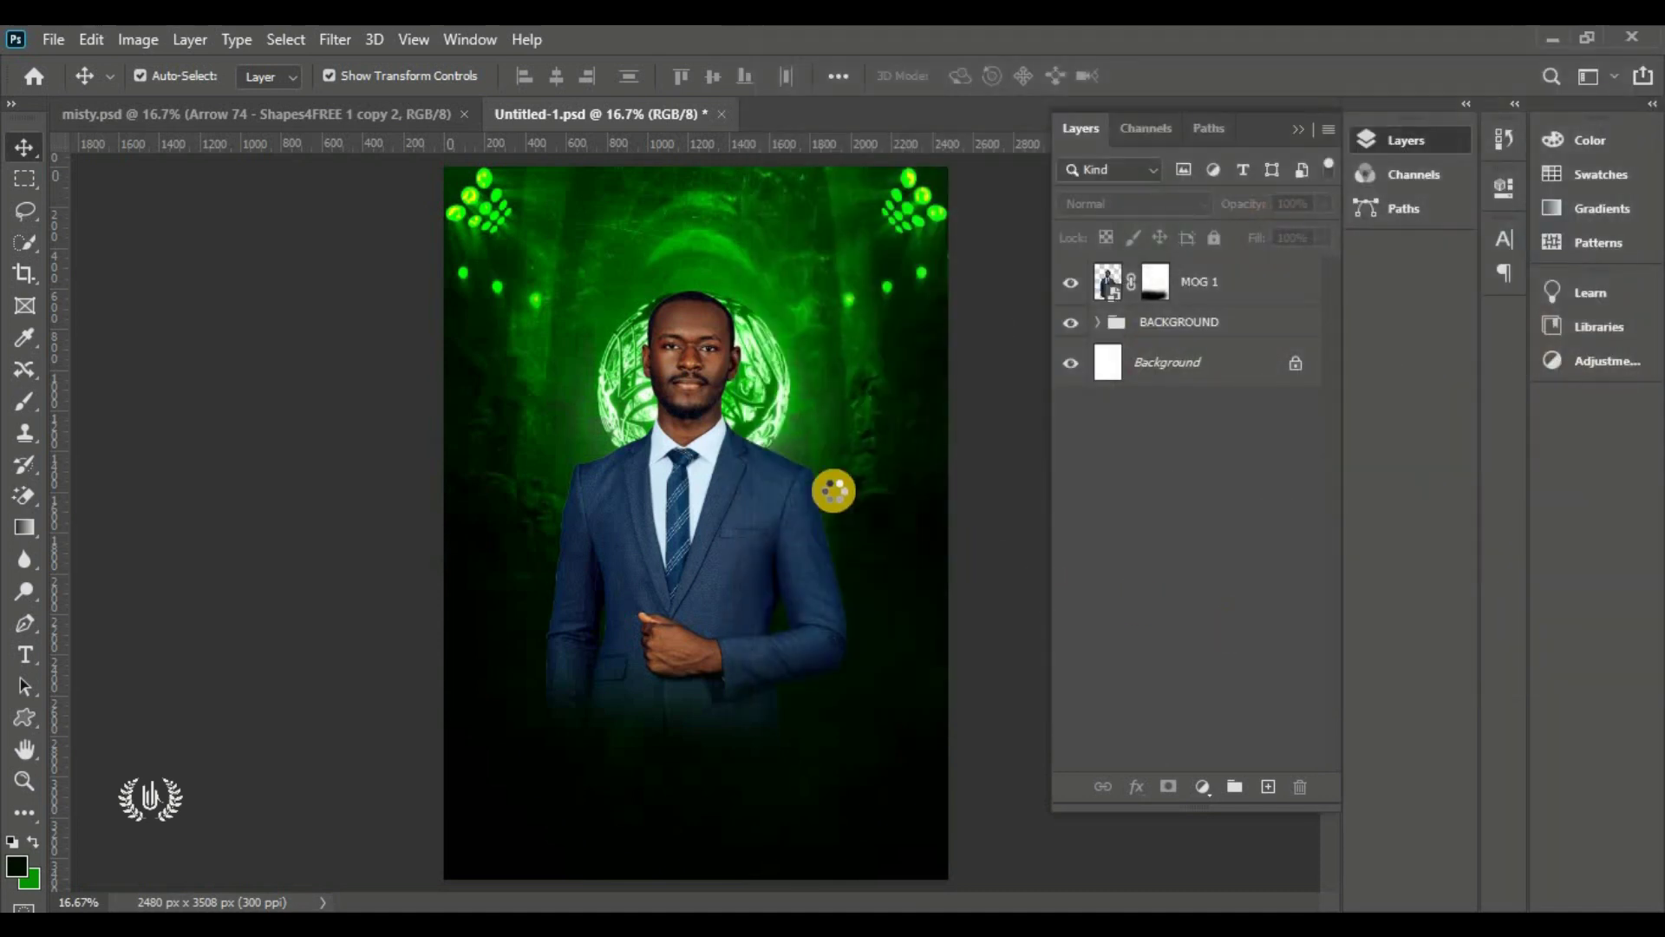
pyautogui.moveTo(948, 523); pyautogui.dragTo(662, 524)
pyautogui.moveTo(706, 680); pyautogui.dragTo(710, 729)
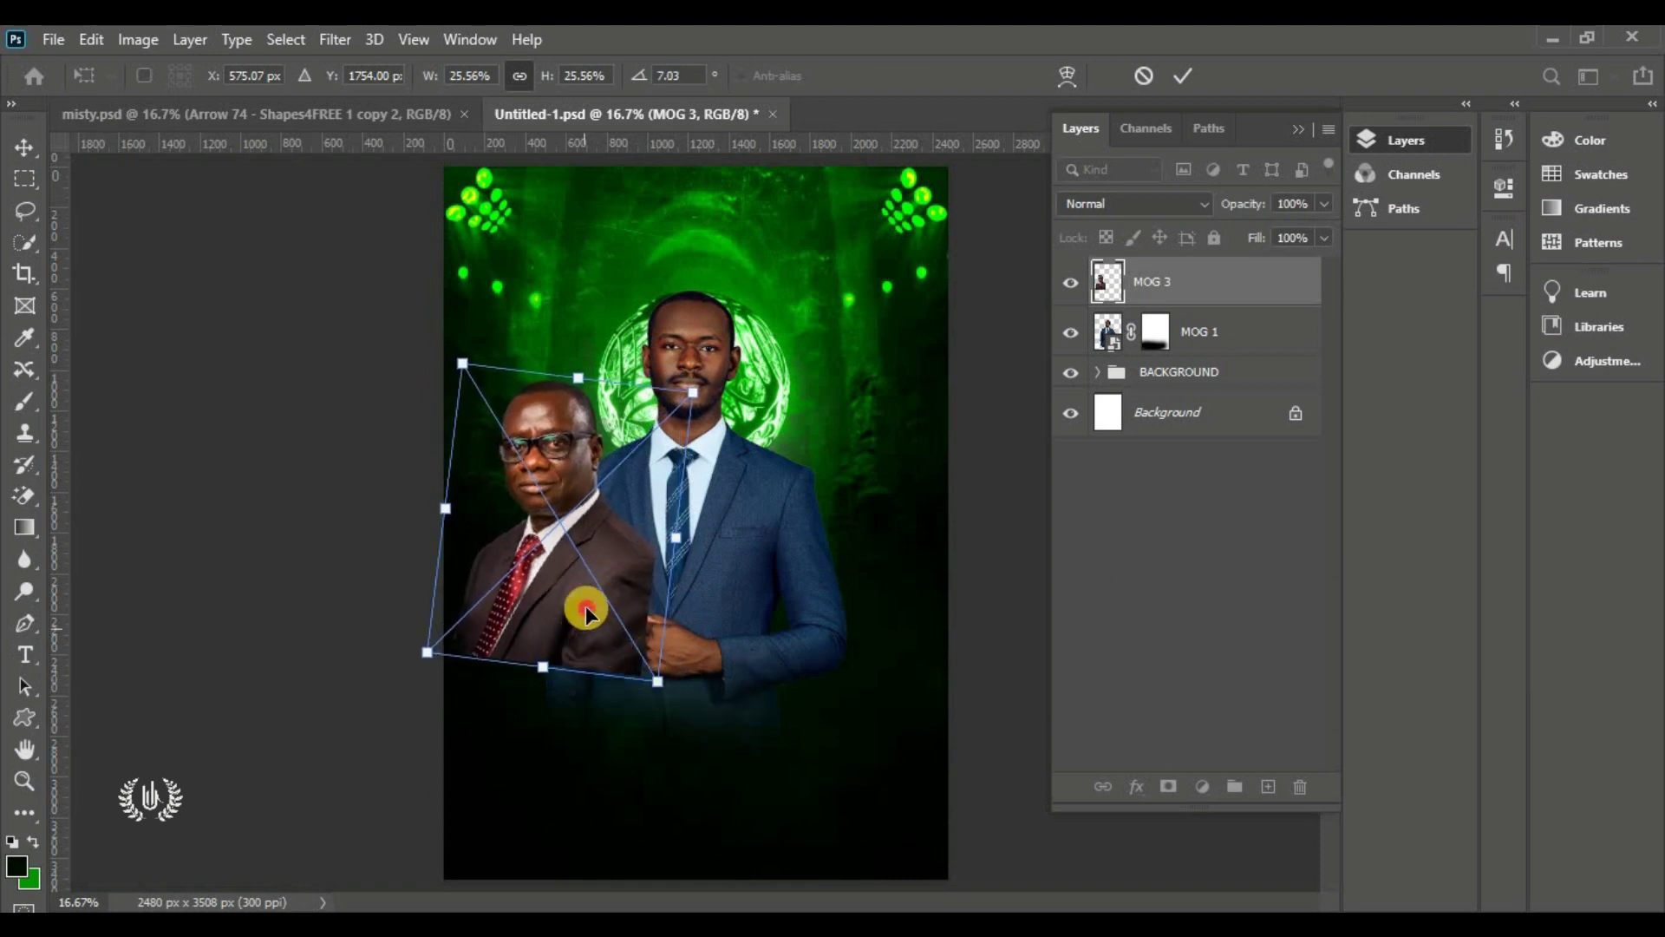
pyautogui.moveTo(586, 614); pyautogui.dragTo(624, 564)
pyautogui.moveTo(699, 614); pyautogui.dragTo(649, 511)
pyautogui.moveTo(606, 429); pyautogui.dragTo(609, 434)
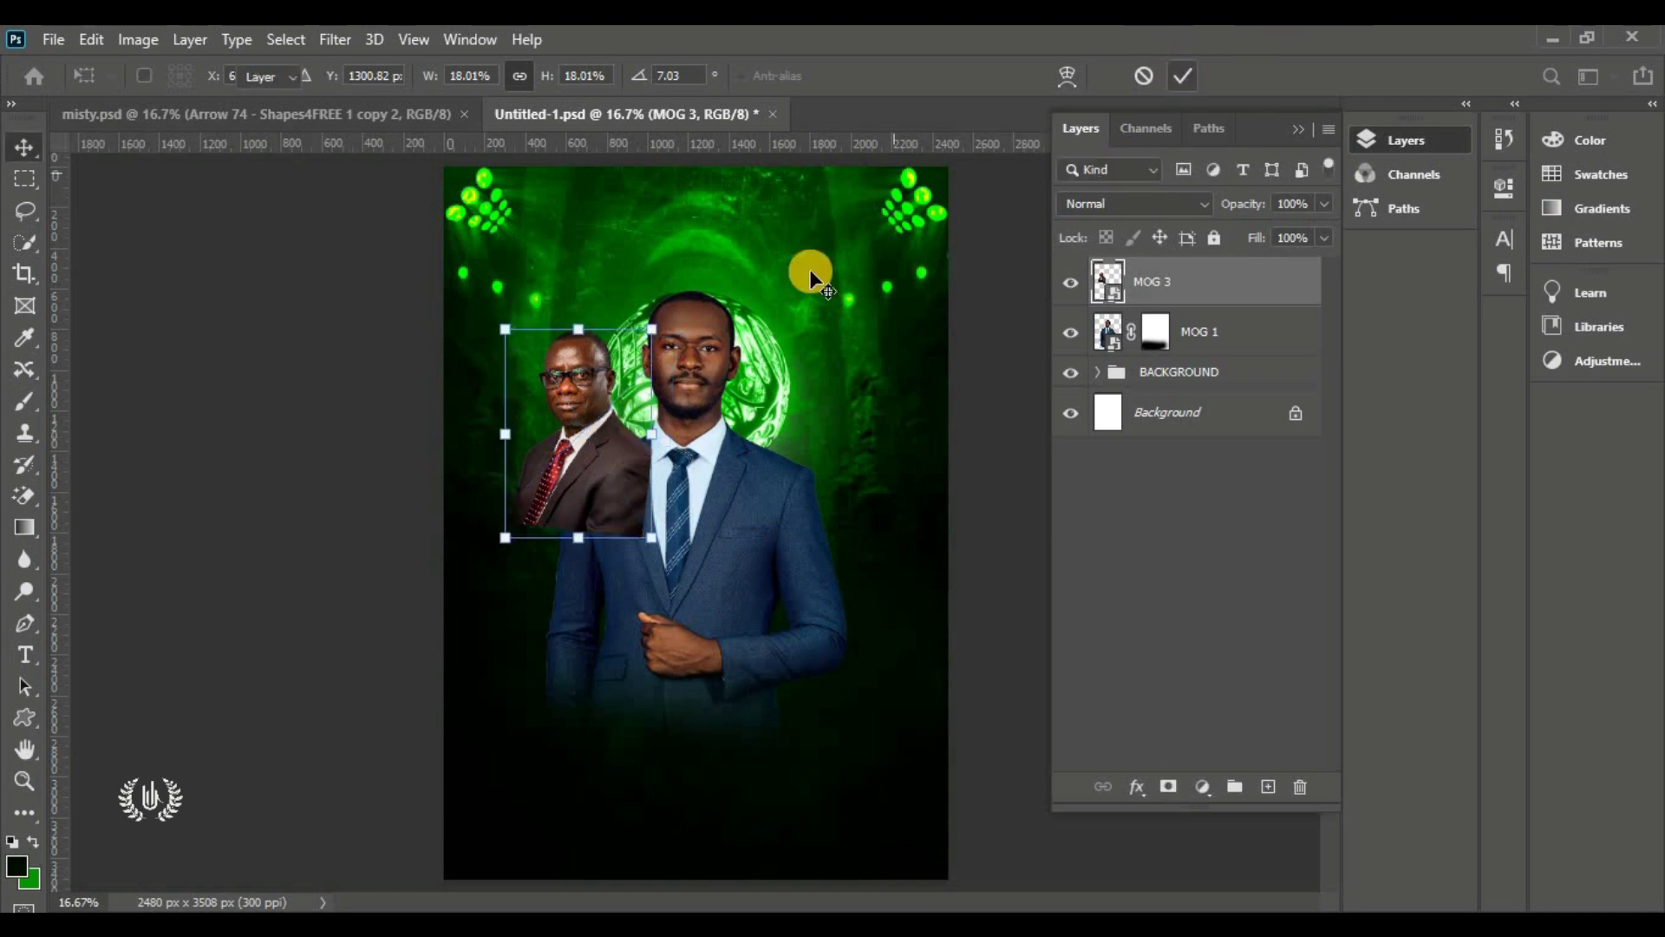
pyautogui.press('Return')
pyautogui.scroll(2, 549, 465)
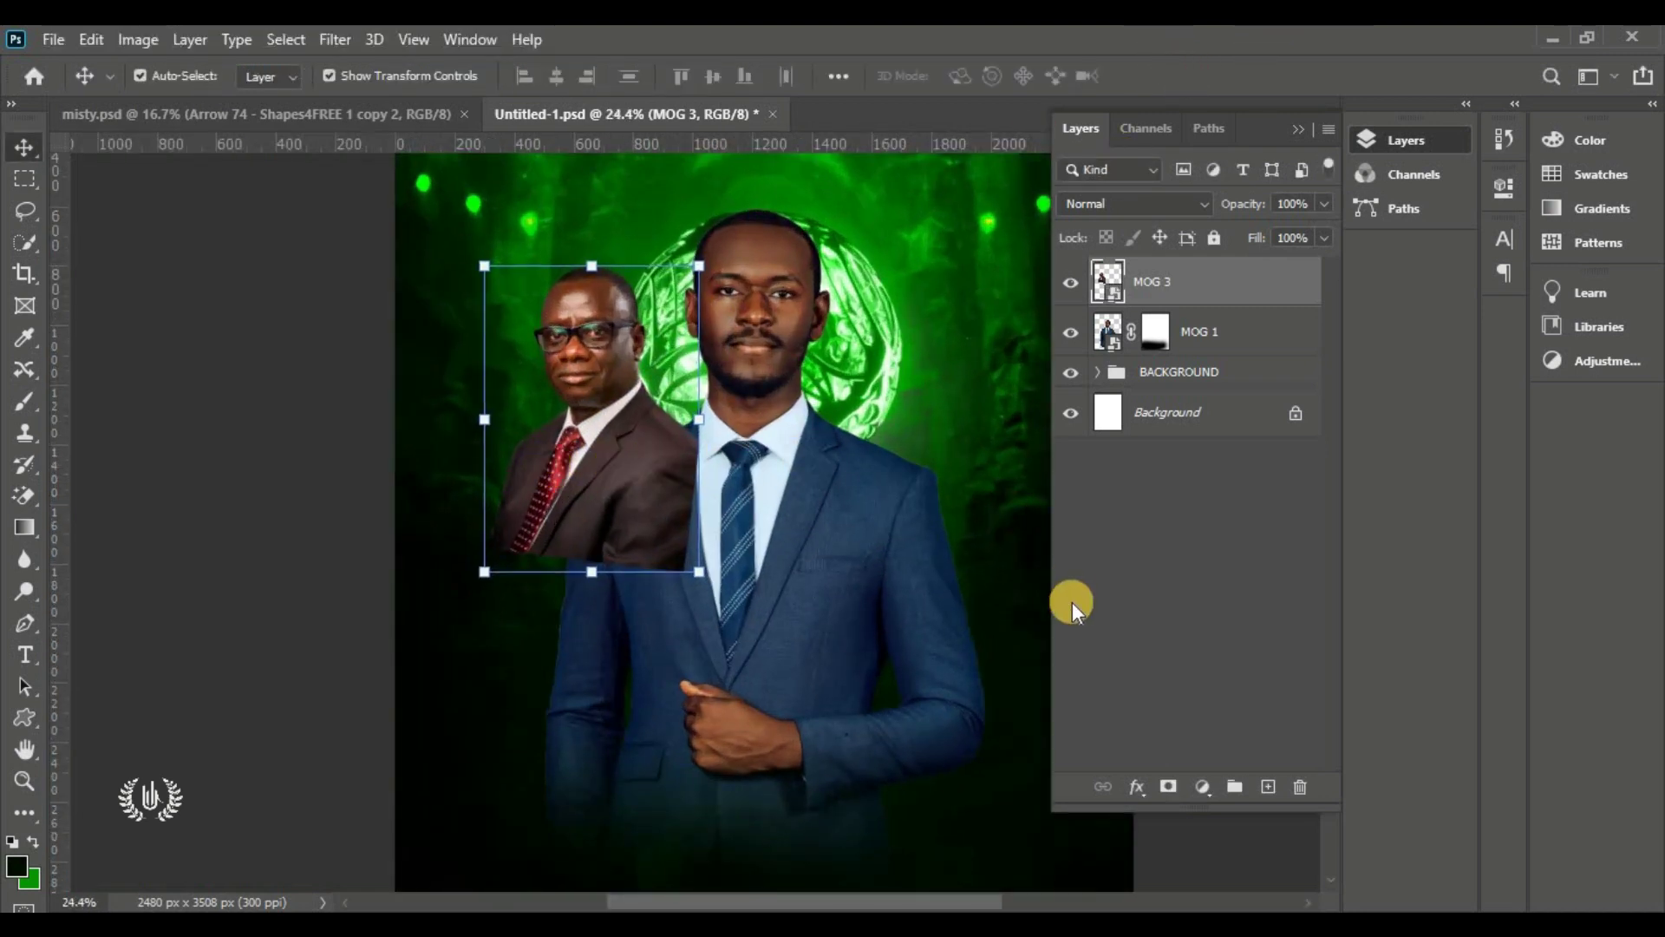
# Mask MOG 3 and fade the older man's lower suit with a 700 px brush
pyautogui.click(1162, 788)
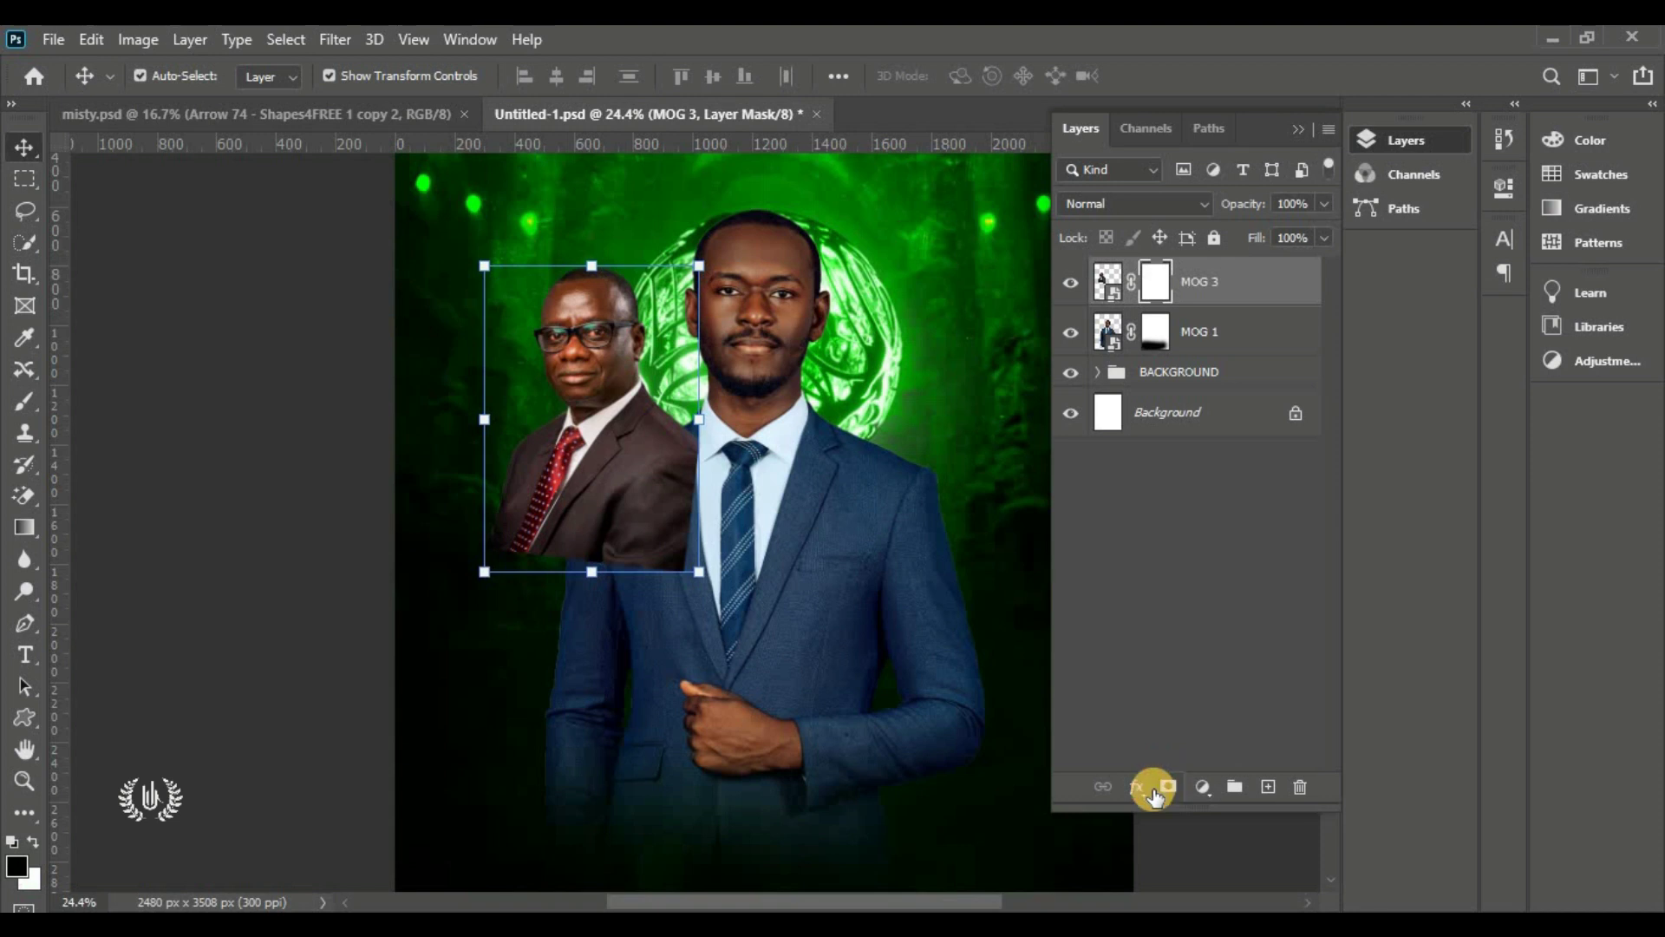
pyautogui.rightClick(28, 414)
pyautogui.click(123, 410)
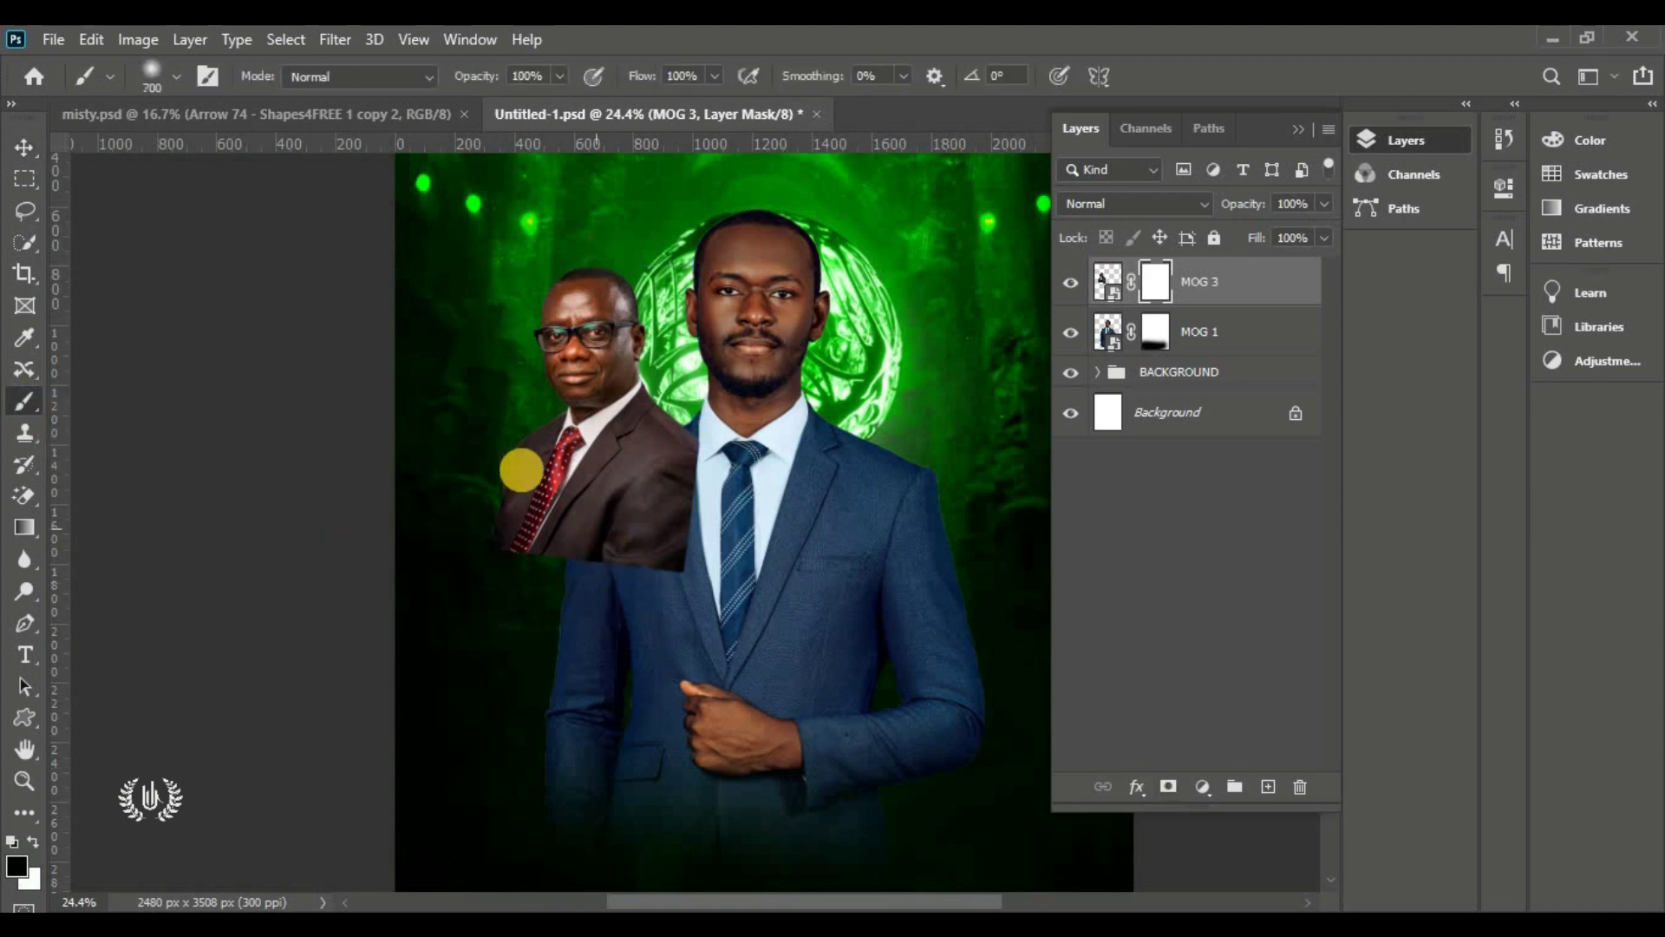
pyautogui.click(177, 76)
pyautogui.moveTo(266, 130); pyautogui.dragTo(199, 128)
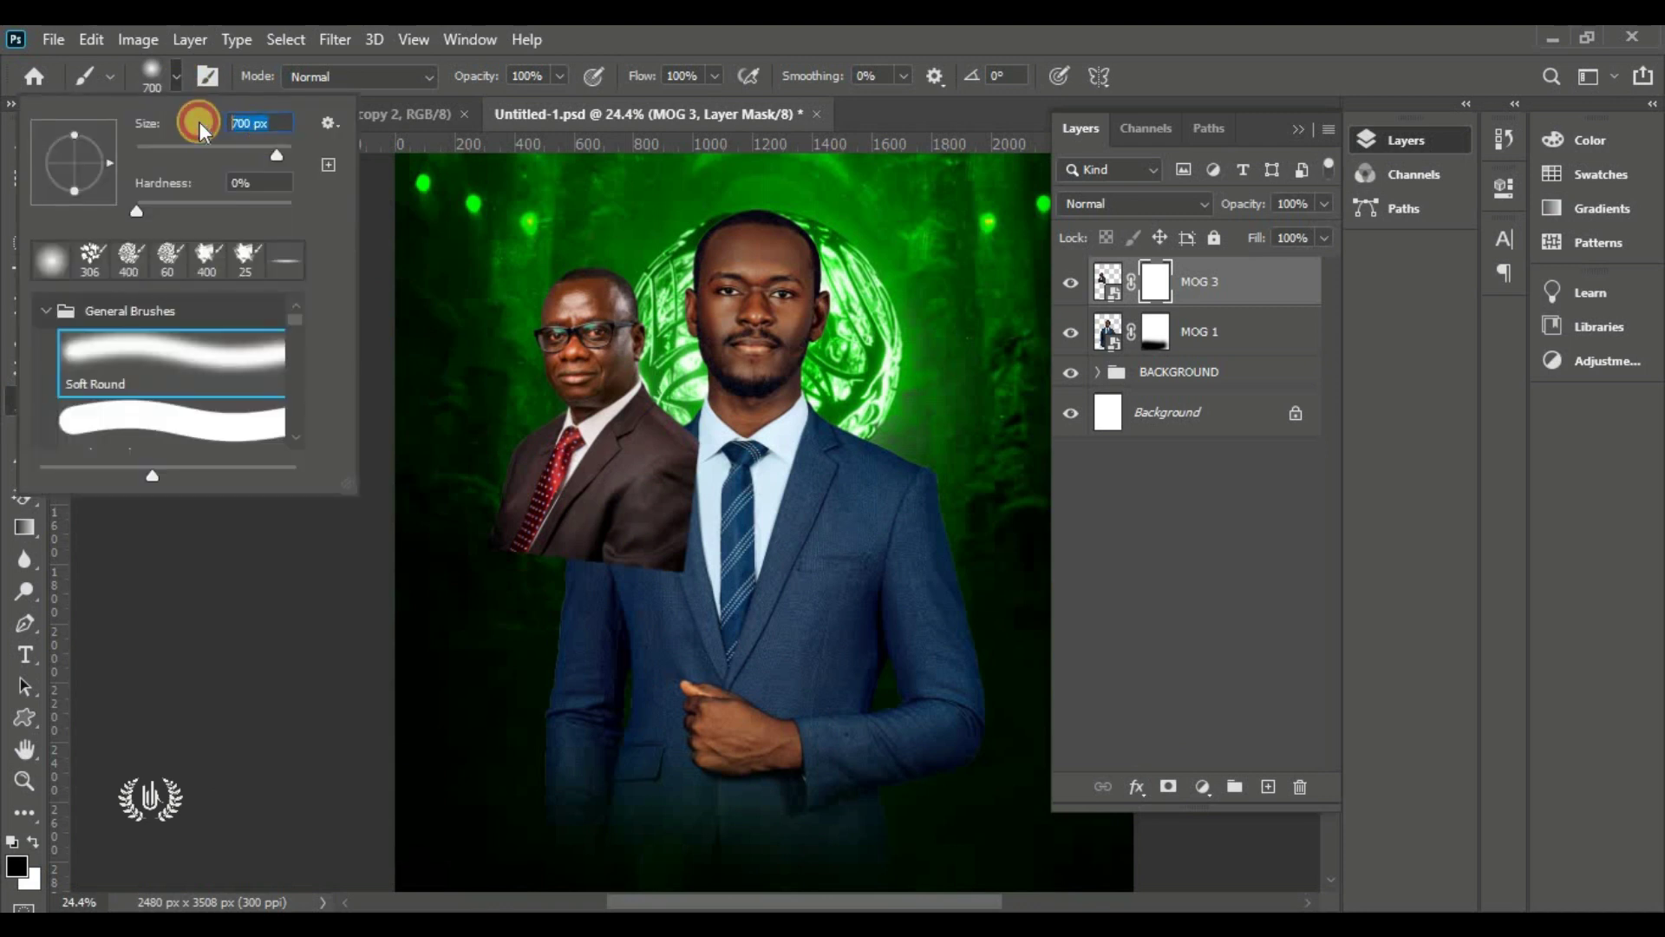
pyautogui.click(175, 75)
pyautogui.moveTo(792, 468)
pyautogui.mouseDown()
pyautogui.moveTo(599, 556)
pyautogui.moveTo(516, 556)
pyautogui.moveTo(405, 504)
pyautogui.moveTo(482, 544)
pyautogui.moveTo(785, 500)
pyautogui.mouseUp()
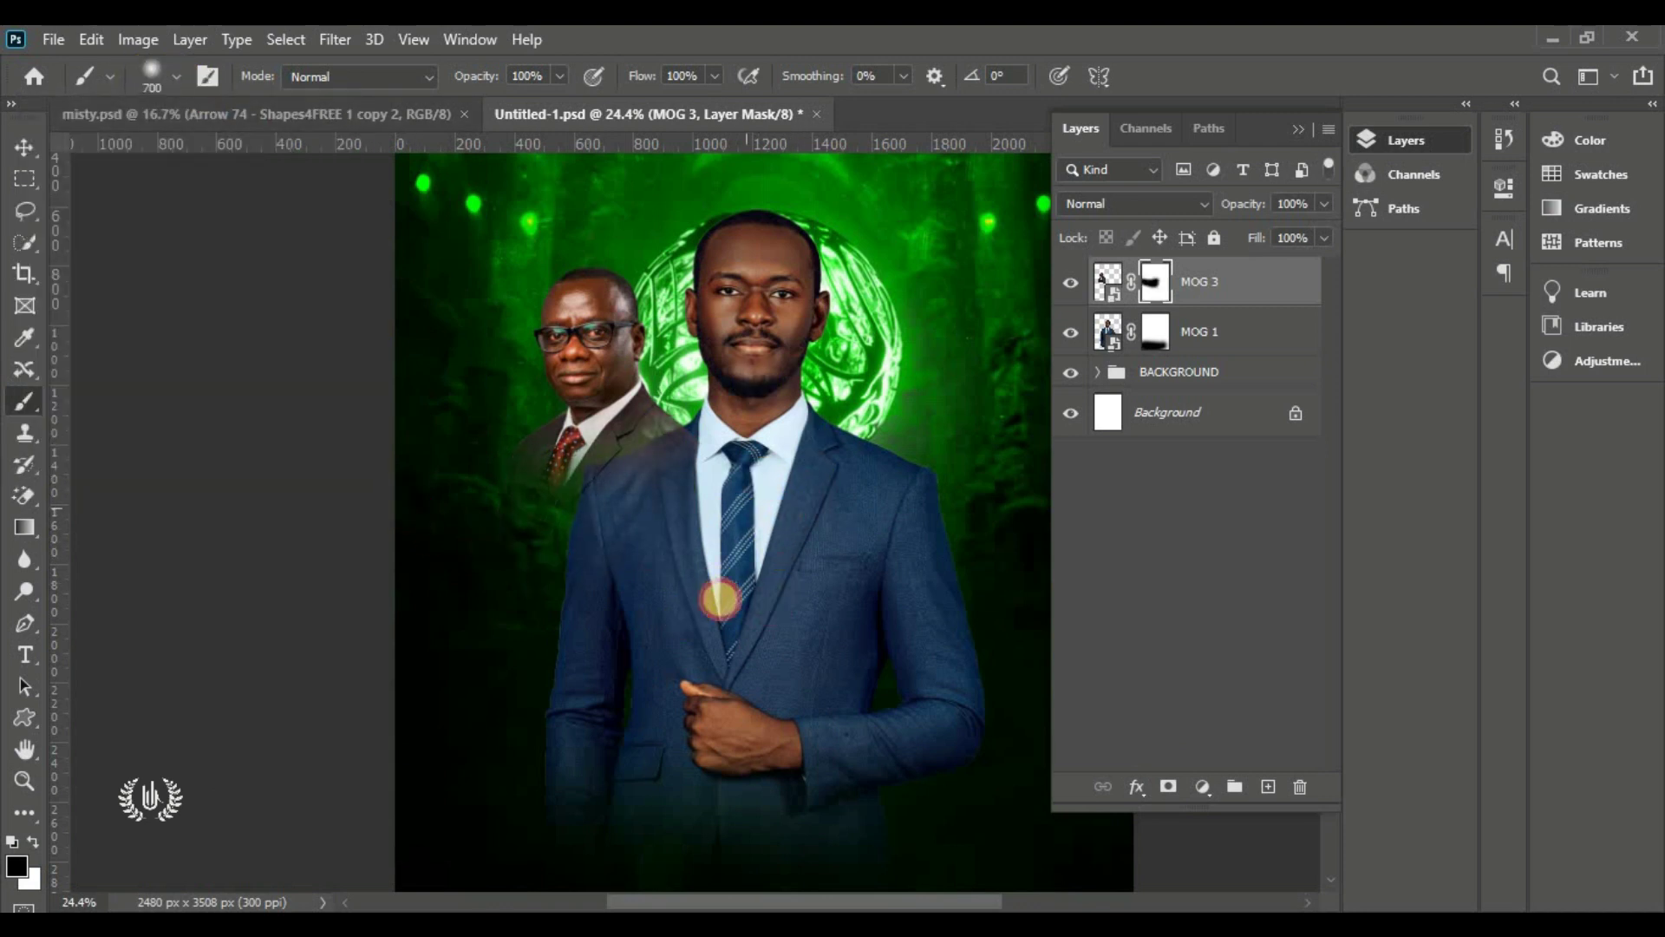
# Move MOG 3 just below MOG 1 in the stack and nudge it behind his shoulder
pyautogui.click(21, 149)
pyautogui.moveTo(1127, 289); pyautogui.dragTo(1189, 371)
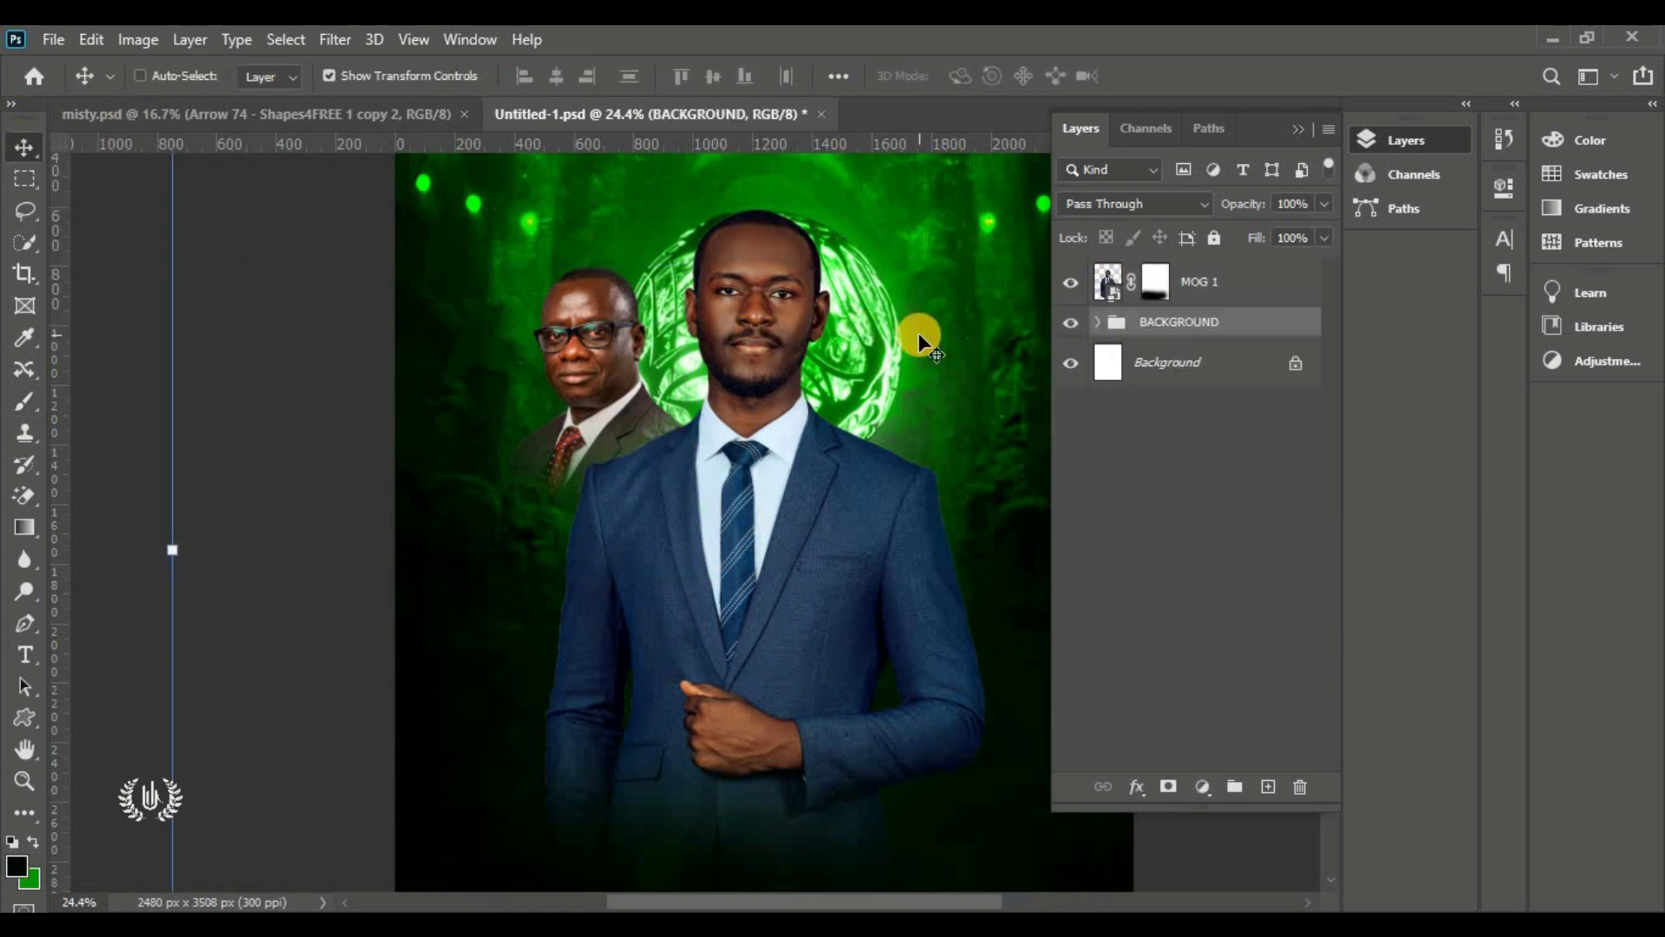
pyautogui.hotkey('ctrl', 'z')
pyautogui.moveTo(1234, 290); pyautogui.dragTo(1260, 348)
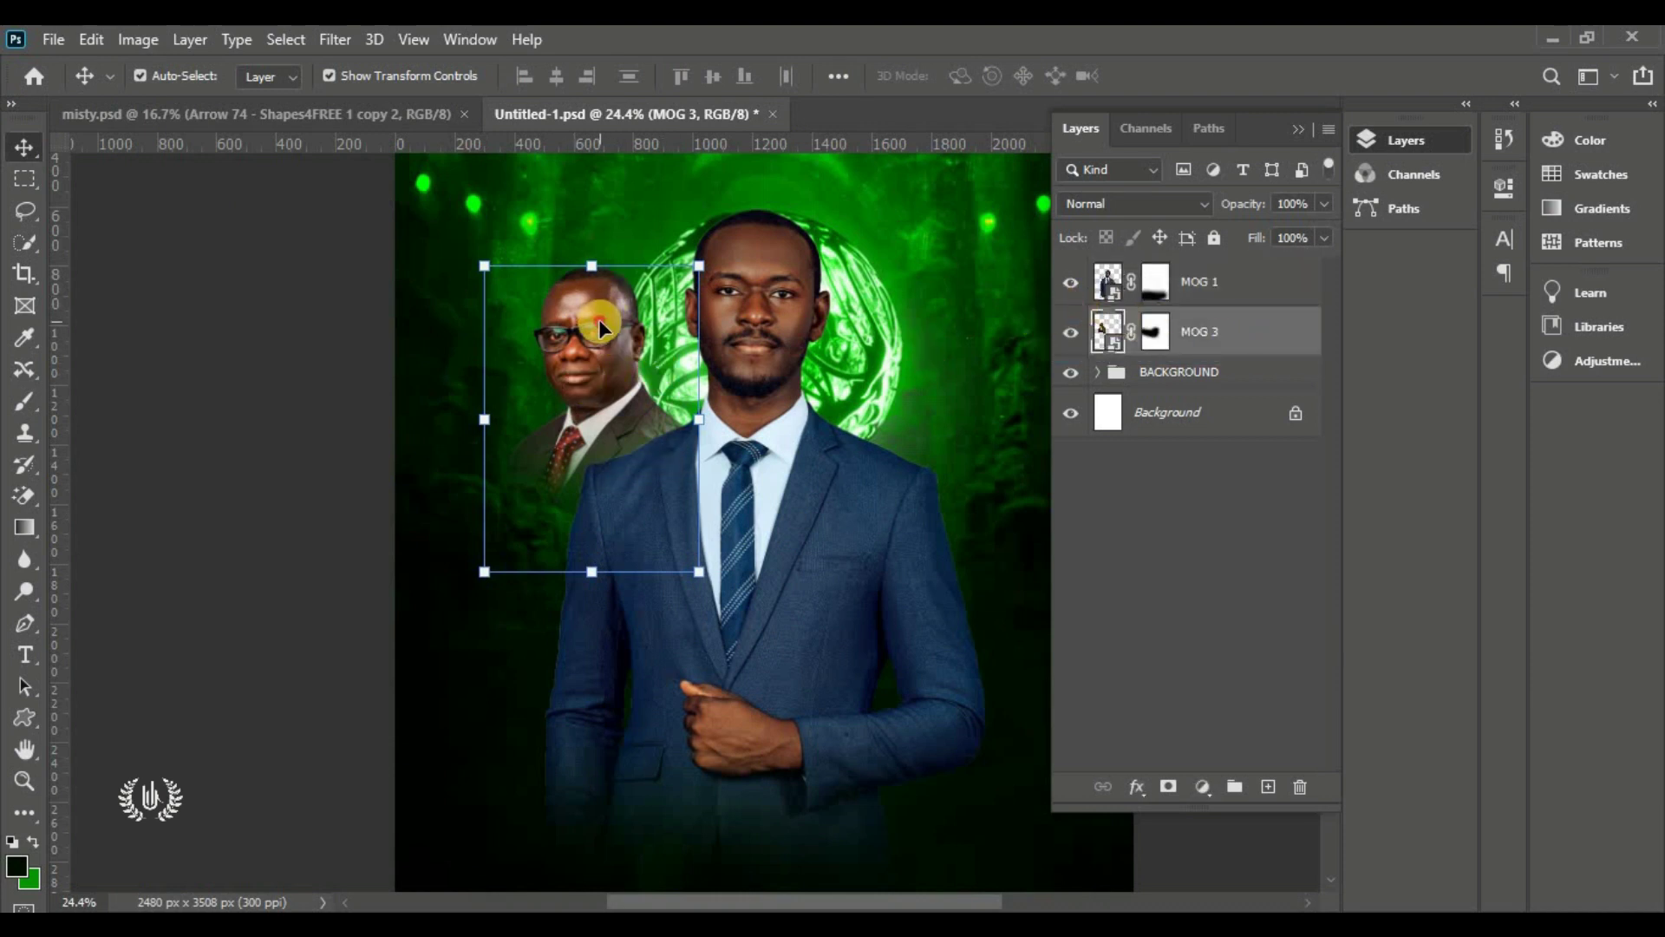
pyautogui.moveTo(598, 327); pyautogui.dragTo(628, 333)
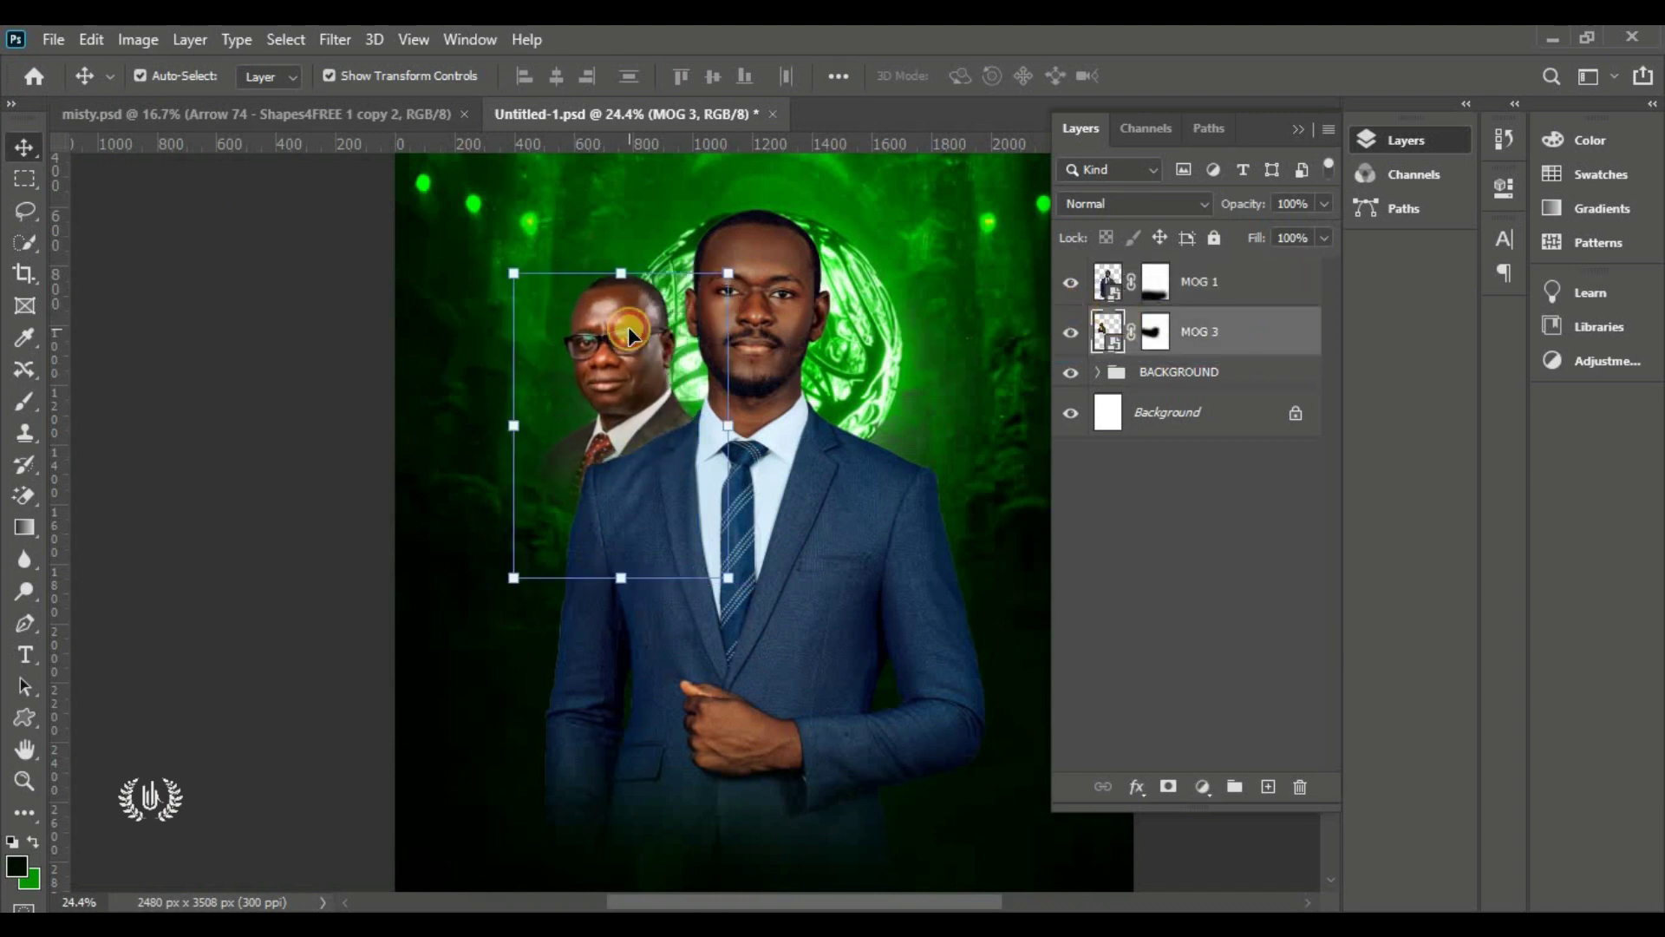
pyautogui.hotkey('ctrl', '0')
pyautogui.click(591, 497)
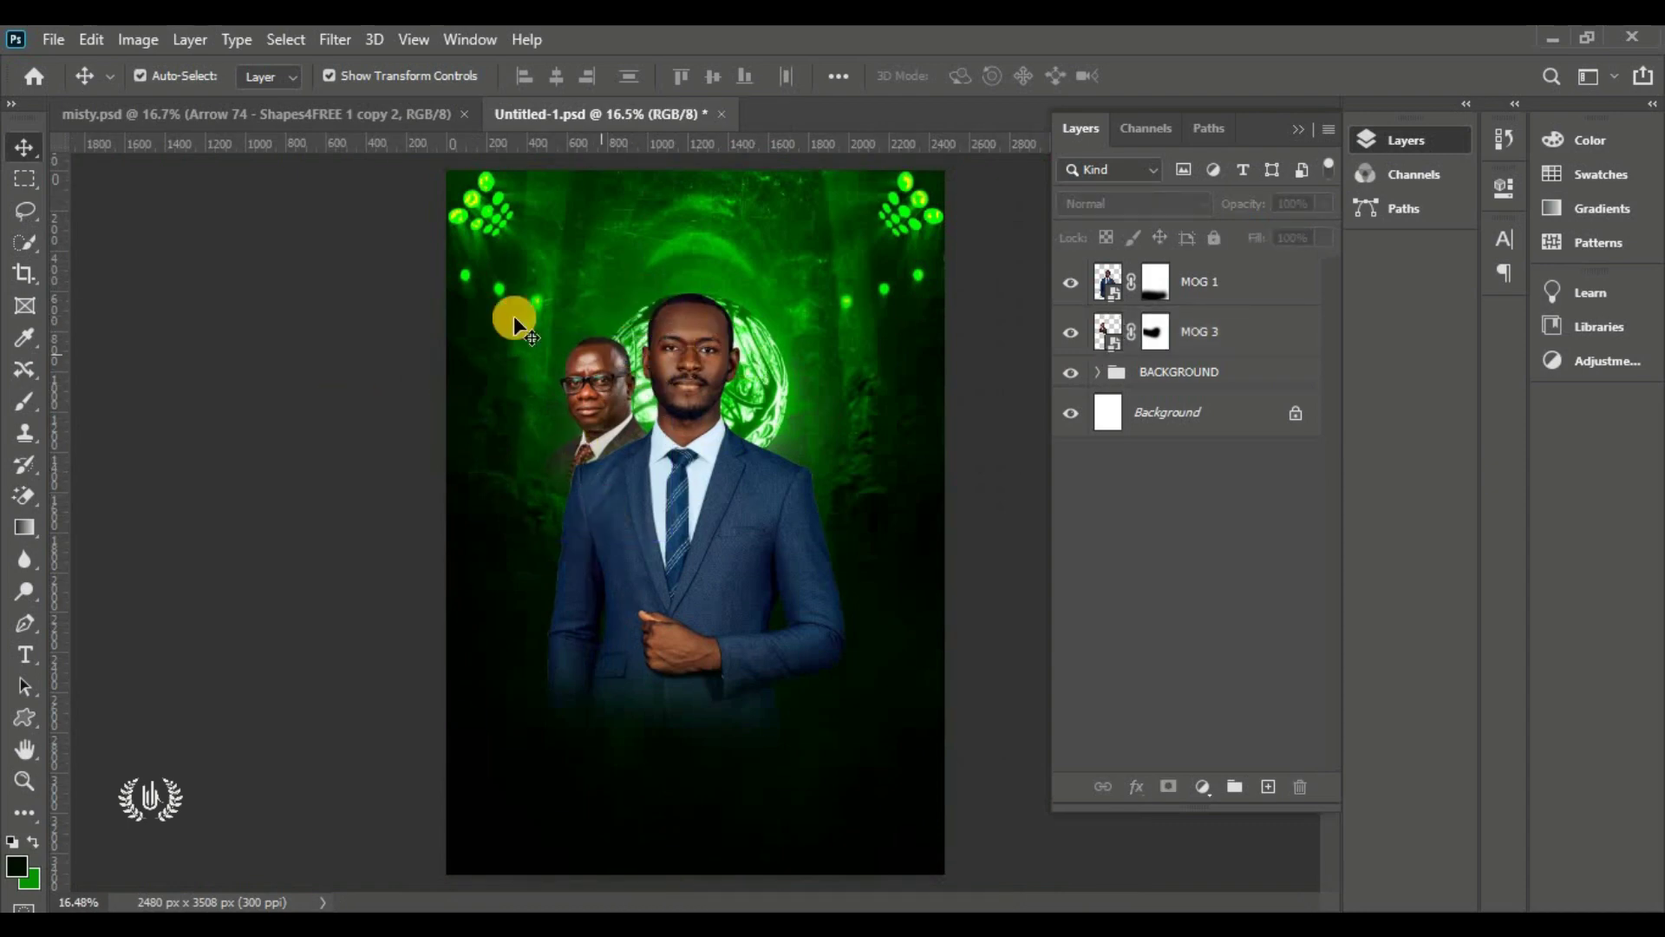
# Place MOG 2 and size it beside the pastor's right shoulder
pyautogui.click(54, 40)
pyautogui.click(112, 536)
pyautogui.doubleClick(1011, 361)
pyautogui.moveTo(446, 520); pyautogui.dragTo(777, 520)
pyautogui.moveTo(854, 529)
pyautogui.mouseDown()
pyautogui.moveTo(785, 444)
pyautogui.moveTo(869, 525)
pyautogui.mouseUp()
pyautogui.moveTo(874, 330); pyautogui.dragTo(869, 335)
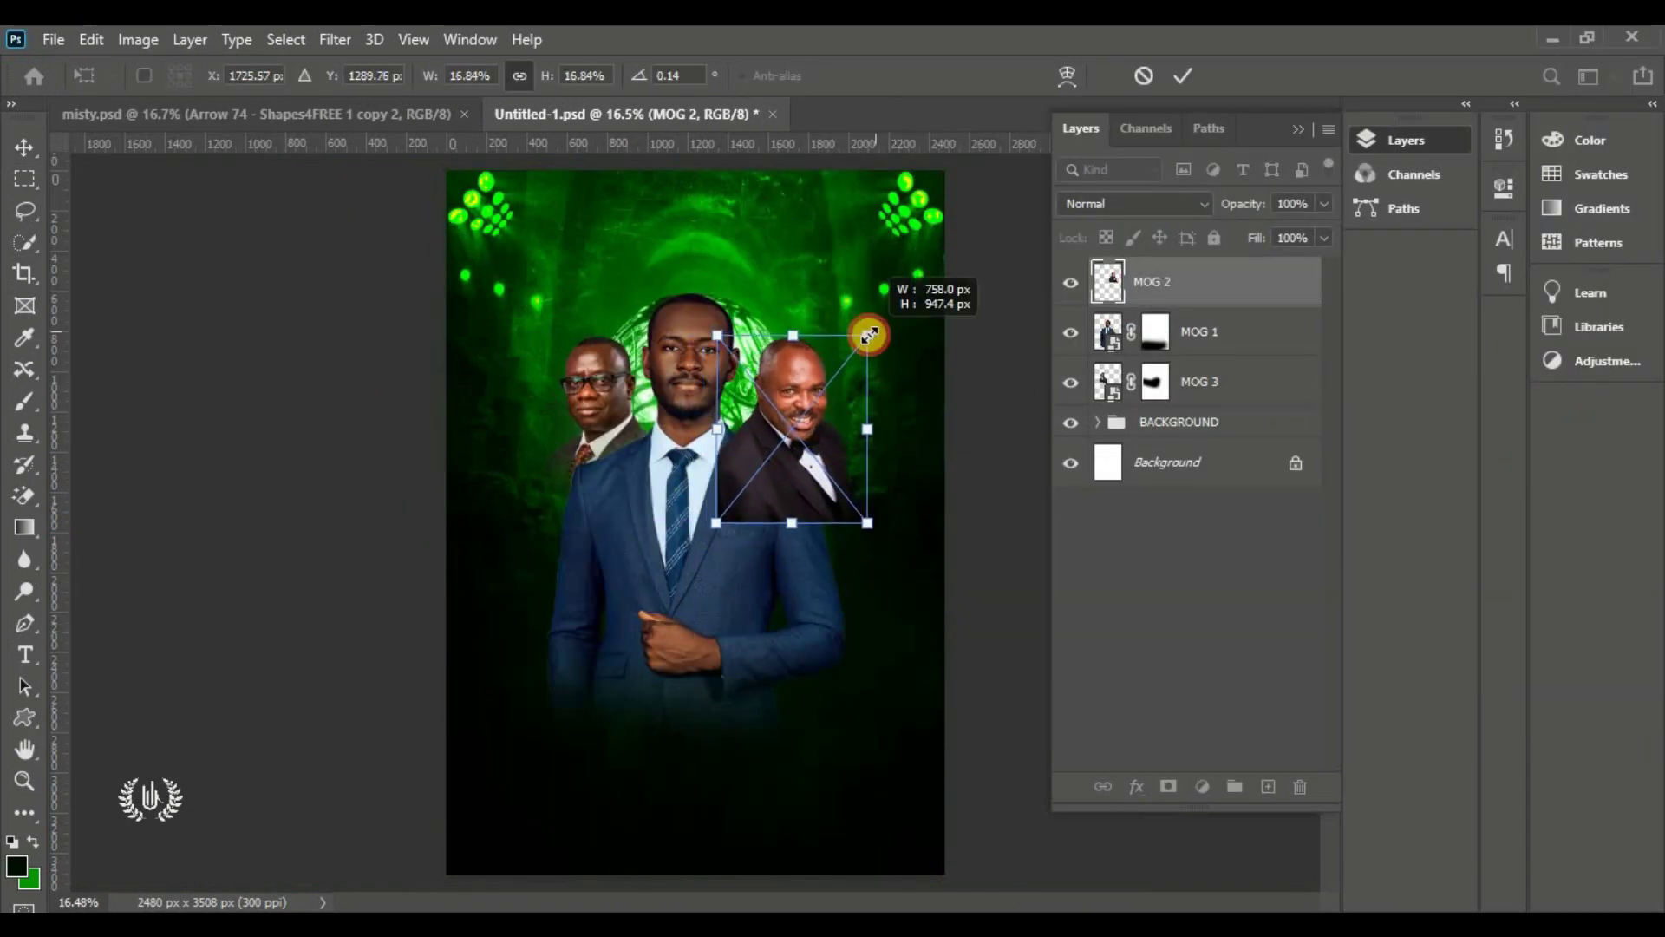
pyautogui.press('Return')
pyautogui.moveTo(830, 146); pyautogui.dragTo(825, 338)
# Mask MOG 2, fade the minister's lower jacket, and move it below MOG 1
pyautogui.click(1168, 786)
pyautogui.rightClick(24, 401)
pyautogui.click(112, 399)
pyautogui.moveTo(833, 530); pyautogui.dragTo(690, 499)
pyautogui.moveTo(1261, 282); pyautogui.dragTo(1260, 354)
pyautogui.click(1107, 332)
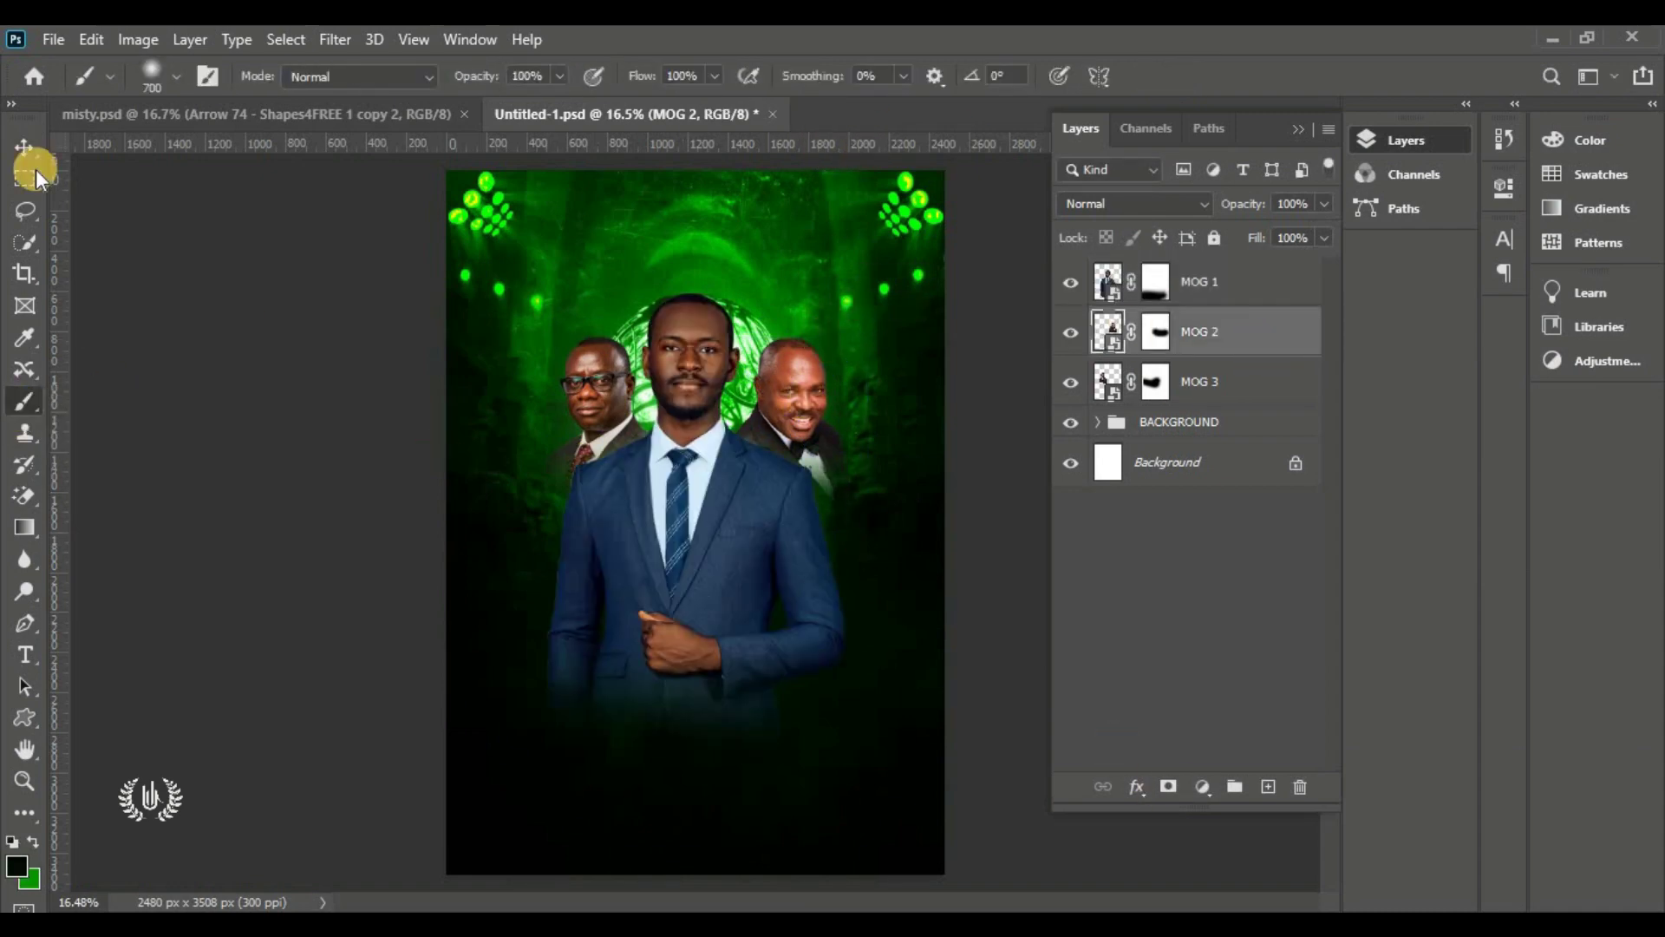
pyautogui.click(24, 148)
pyautogui.click(260, 260)
# Place the woman's photo MOG 7 shrunk at the lower right and add a layer mask
pyautogui.click(54, 40)
pyautogui.click(112, 523)
pyautogui.doubleClick(1012, 499)
pyautogui.moveTo(441, 522); pyautogui.dragTo(782, 522)
pyautogui.moveTo(867, 534); pyautogui.dragTo(769, 720)
pyautogui.moveTo(768, 820)
pyautogui.mouseDown()
pyautogui.moveTo(769, 791)
pyautogui.moveTo(760, 836)
pyautogui.mouseUp()
pyautogui.press('Return')
pyautogui.click(1168, 787)
pyautogui.rightClick(24, 402)
pyautogui.click(112, 398)
pyautogui.click(25, 147)
pyautogui.click(277, 521)
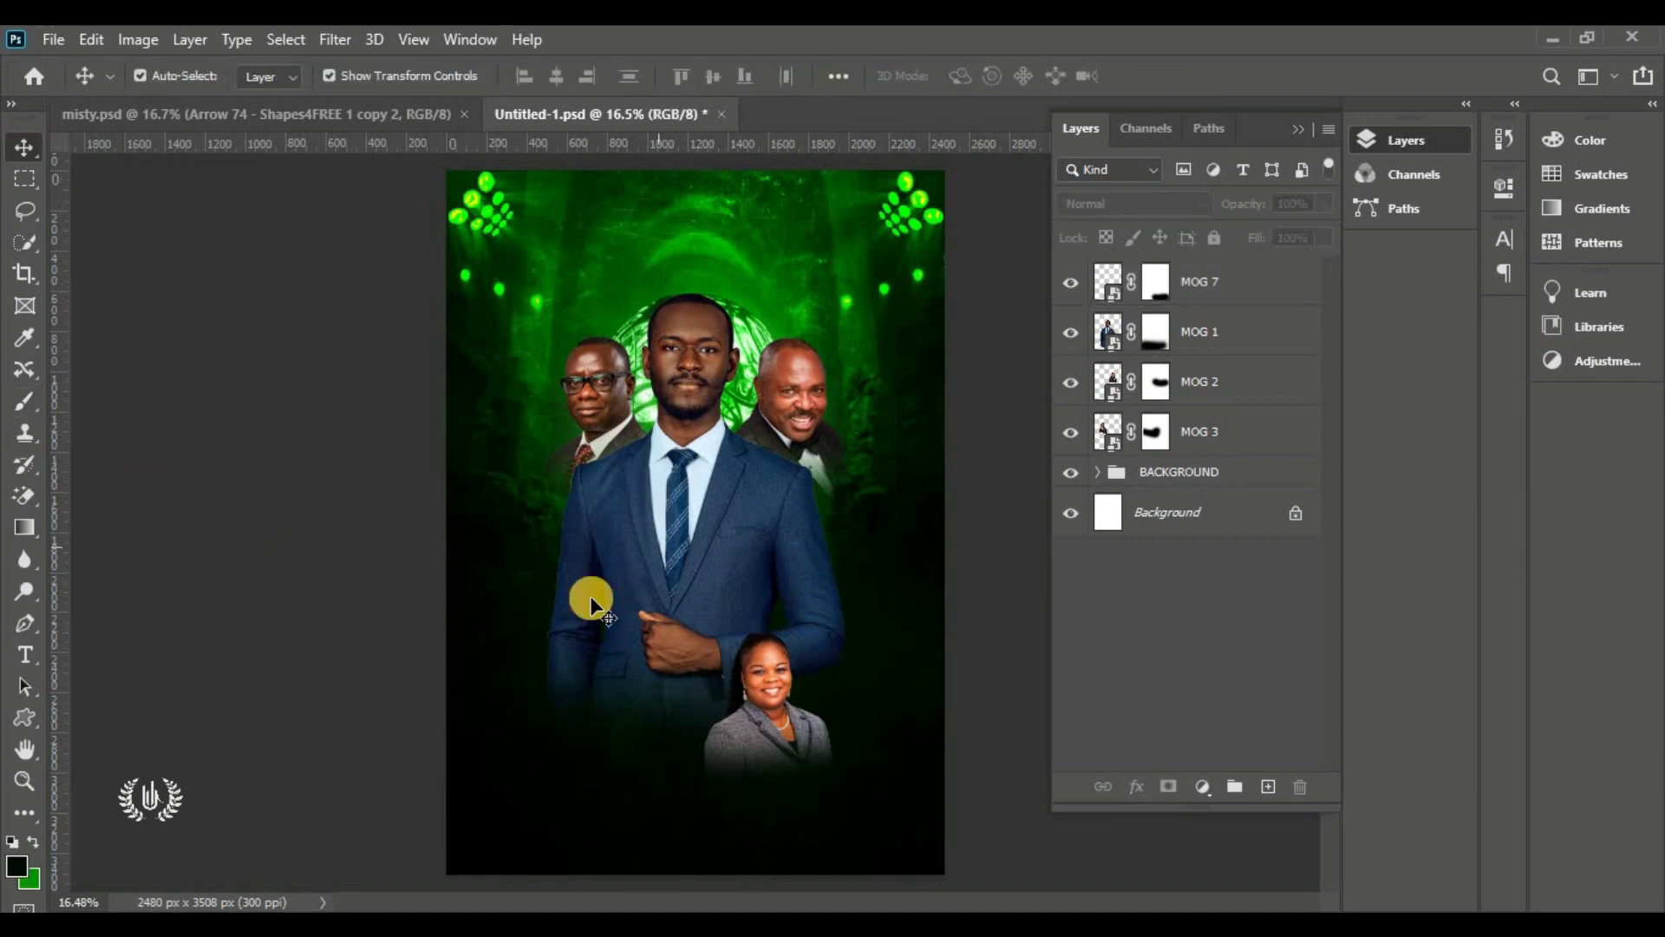
# Place MOG 5 next to the woman, shrunk and tilted about 8 degrees, low on the flyer
pyautogui.click(54, 39)
pyautogui.click(231, 521)
pyautogui.doubleClick(1293, 358)
pyautogui.moveTo(944, 522); pyautogui.dragTo(643, 522)
pyautogui.moveTo(548, 564); pyautogui.dragTo(648, 672)
pyautogui.moveTo(781, 824); pyautogui.dragTo(751, 842)
pyautogui.moveTo(548, 616); pyautogui.dragTo(601, 628)
pyautogui.moveTo(719, 677)
pyautogui.mouseDown()
pyautogui.moveTo(718, 736)
pyautogui.moveTo(545, 772)
pyautogui.moveTo(737, 767)
pyautogui.mouseUp()
pyautogui.press('Return')
# Mask MOG 5, paint out its lower part, and nudge it into the bottom centre
pyautogui.click(1169, 786)
pyautogui.rightClick(25, 401)
pyautogui.click(112, 399)
pyautogui.moveTo(1160, 279); pyautogui.dragTo(1218, 312)
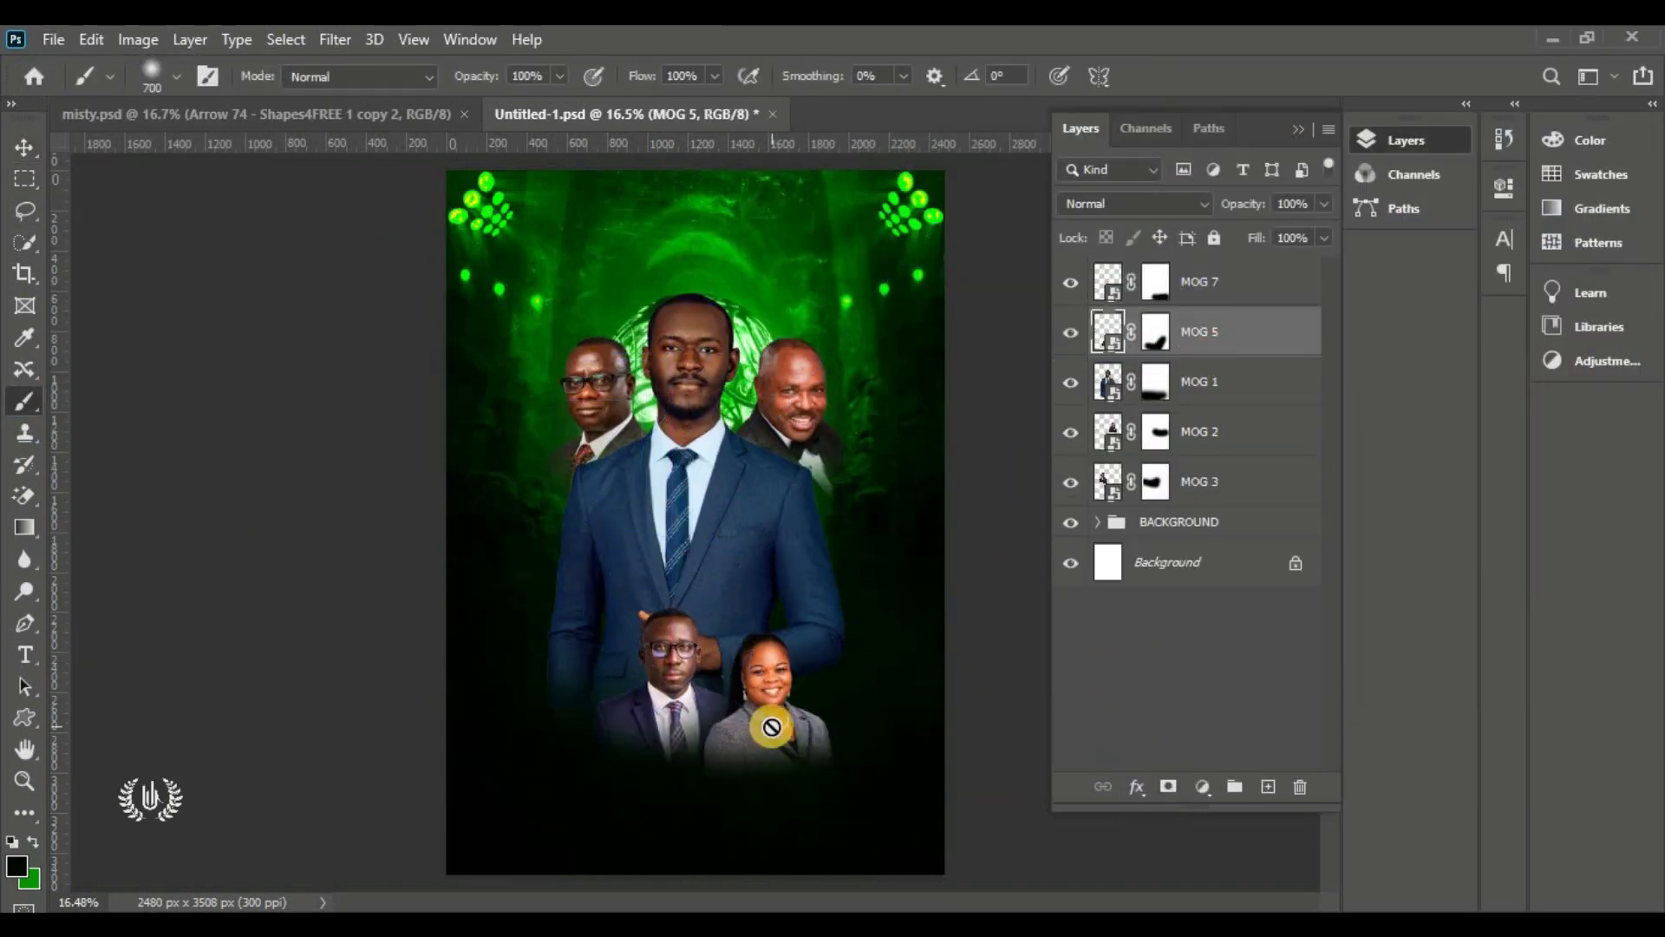
pyautogui.click(26, 145)
pyautogui.moveTo(678, 692); pyautogui.dragTo(684, 680)
pyautogui.click(302, 458)
# Place MOG 4 flipped horizontally, shrunk and slightly tilted at the lower left
pyautogui.click(59, 40)
pyautogui.click(230, 522)
pyautogui.doubleClick(1281, 360)
pyautogui.moveTo(945, 522); pyautogui.dragTo(668, 519)
pyautogui.rightClick(599, 434)
pyautogui.click(664, 785)
pyautogui.moveTo(575, 550); pyautogui.dragTo(596, 690)
pyautogui.moveTo(700, 807); pyautogui.dragTo(706, 796)
pyautogui.moveTo(689, 803); pyautogui.dragTo(632, 747)
pyautogui.moveTo(602, 661); pyautogui.dragTo(601, 674)
pyautogui.press('Return')
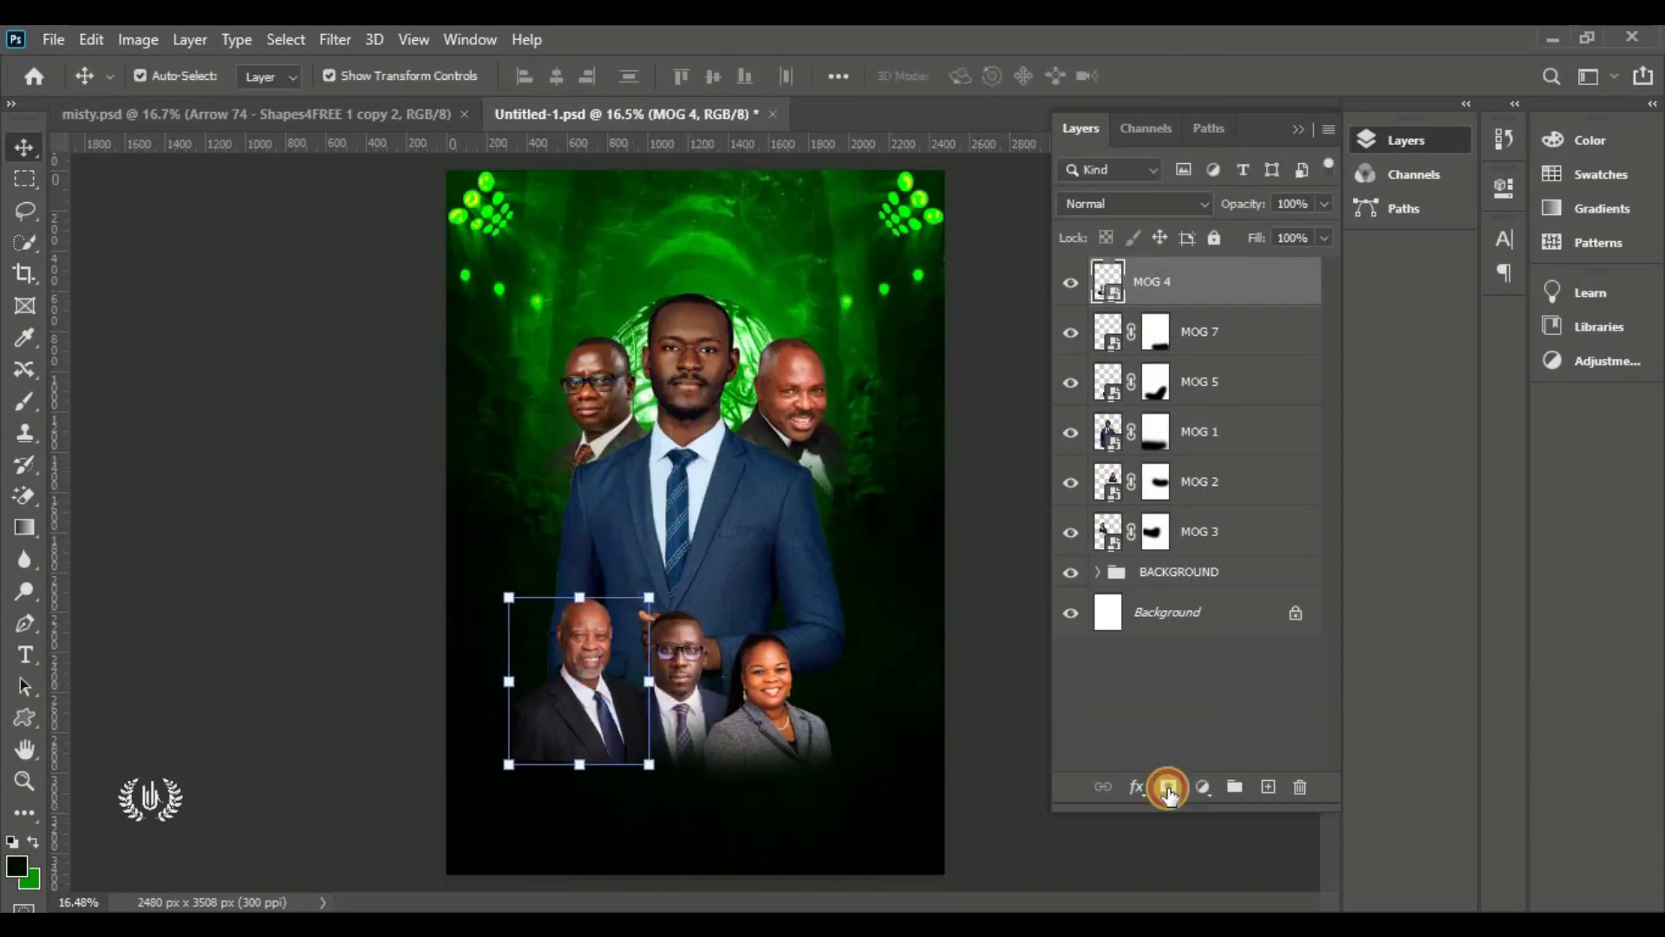
# Mask MOG 4, paint out its bottom, and move it below MOG 5 in the stack
pyautogui.click(1168, 787)
pyautogui.press('b')
pyautogui.moveTo(598, 763)
pyautogui.mouseDown()
pyautogui.moveTo(639, 791)
pyautogui.moveTo(521, 763)
pyautogui.mouseUp()
pyautogui.press('v')
pyautogui.moveTo(1258, 286); pyautogui.dragTo(1264, 401)
pyautogui.click(1011, 398)
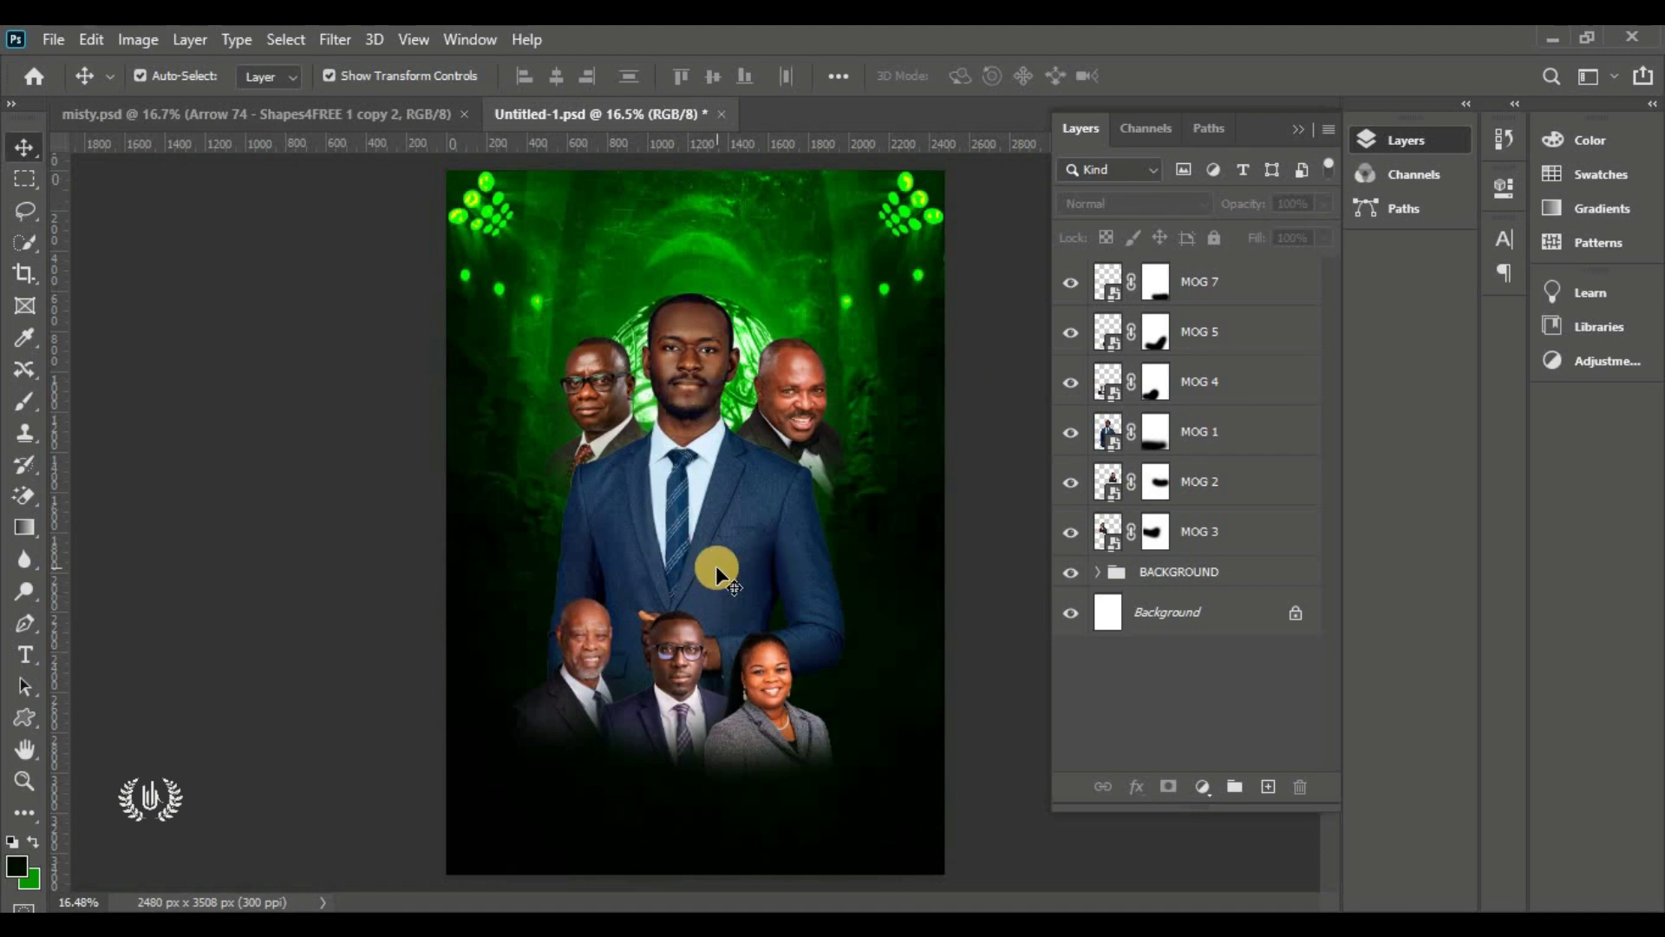
# Select the lead pastor's MOG 1 layer and open the Filter menu
pyautogui.click(681, 345)
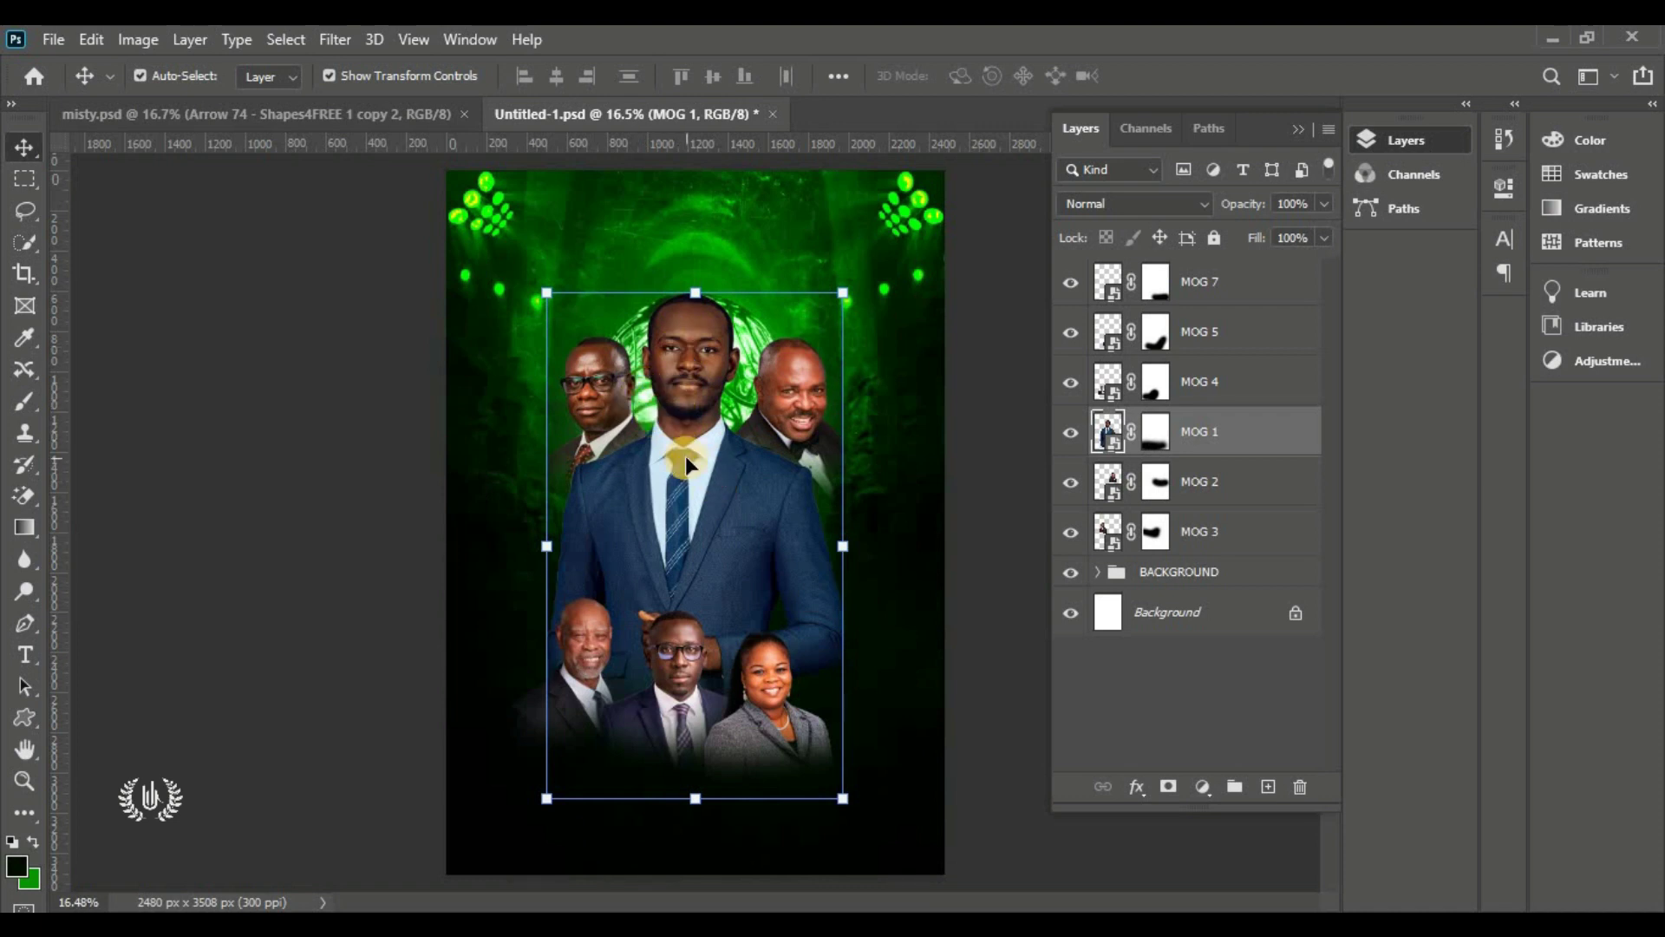
pyautogui.click(332, 40)
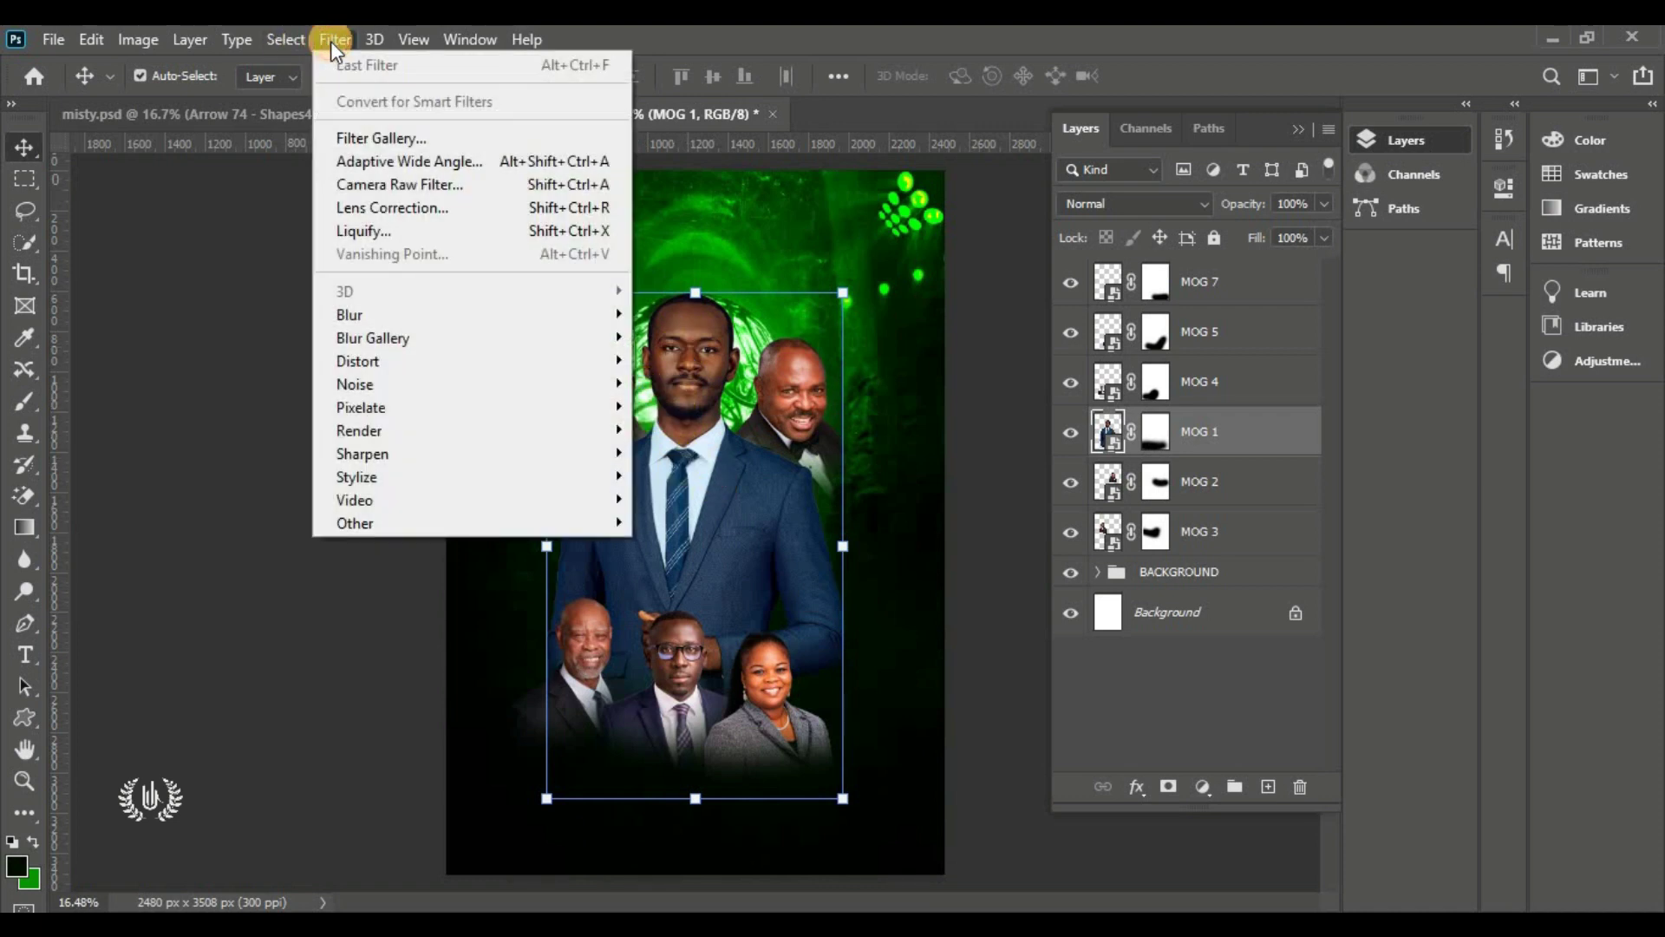
# In the Camera Raw Filter, warm Temperature to +58, tint toward magenta, and raise Contrast to +34
pyautogui.click(403, 185)
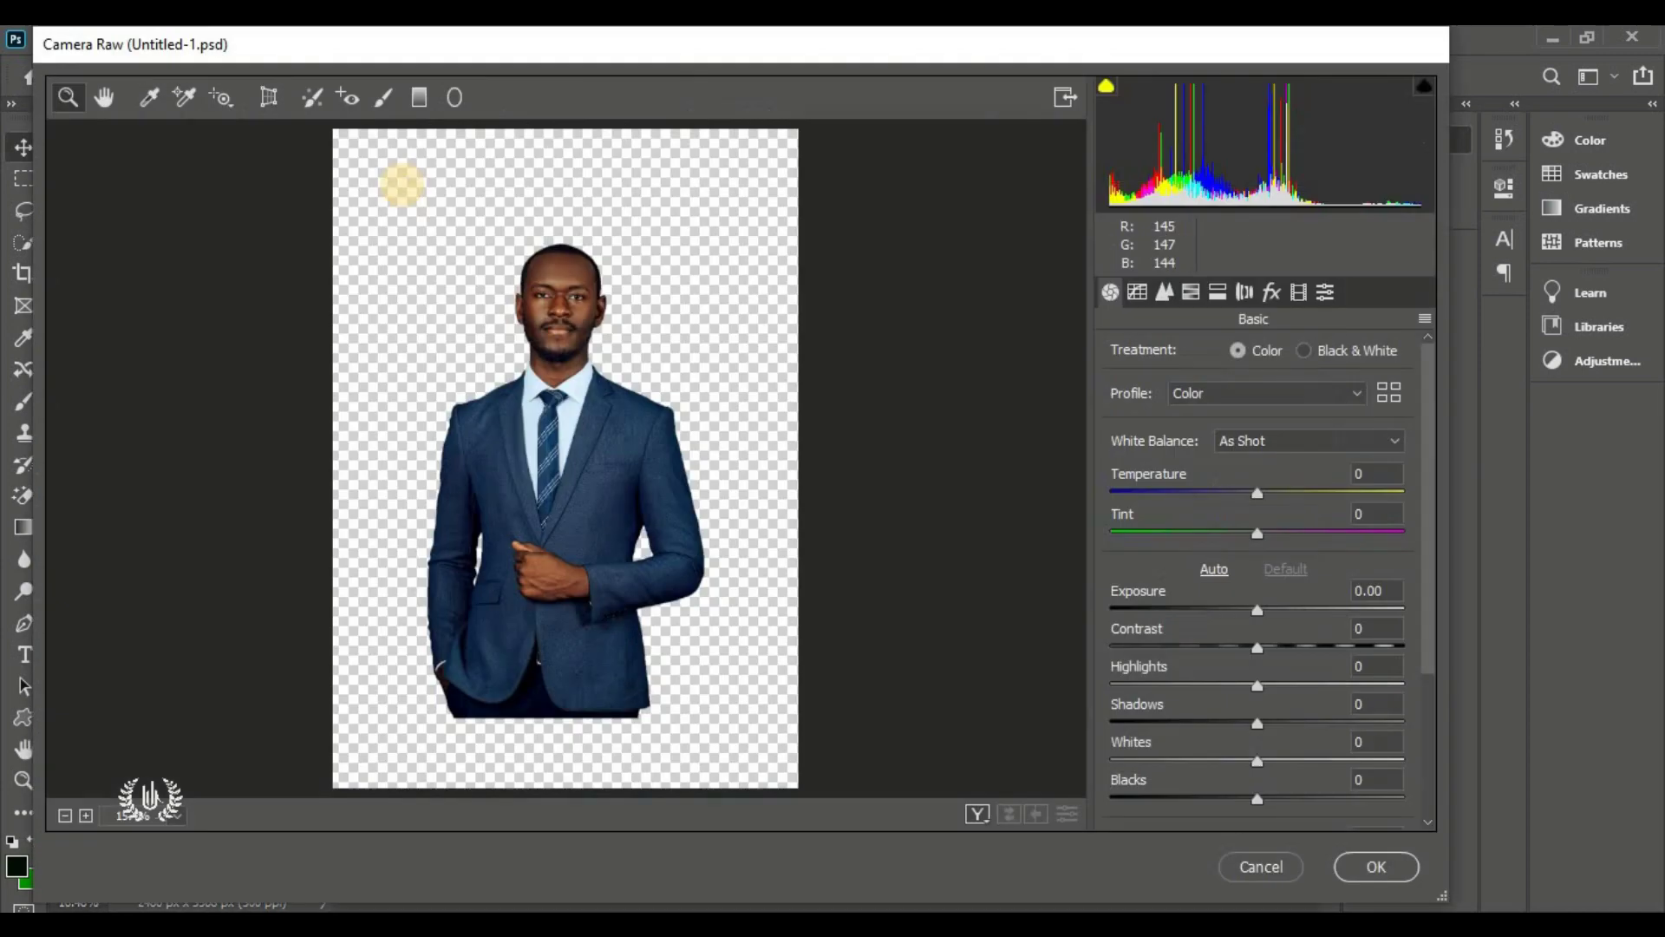
pyautogui.click(580, 359)
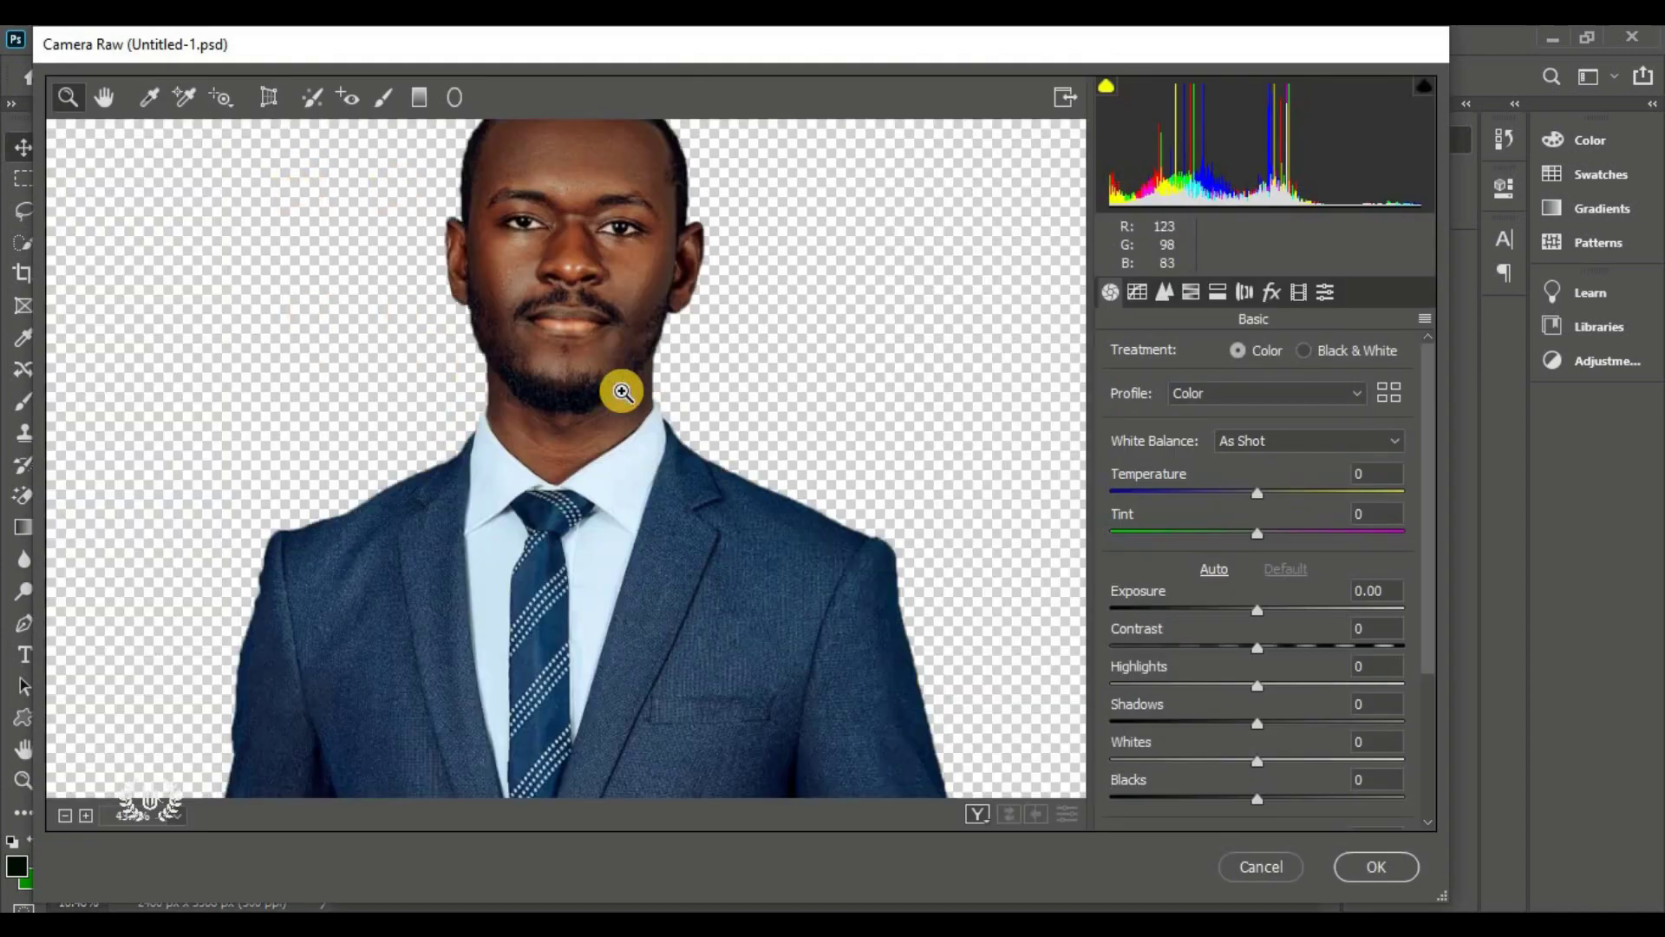
pyautogui.keyDown('alt'); pyautogui.click(598, 375); pyautogui.keyUp('alt')
pyautogui.moveTo(1257, 493); pyautogui.dragTo(1335, 498)
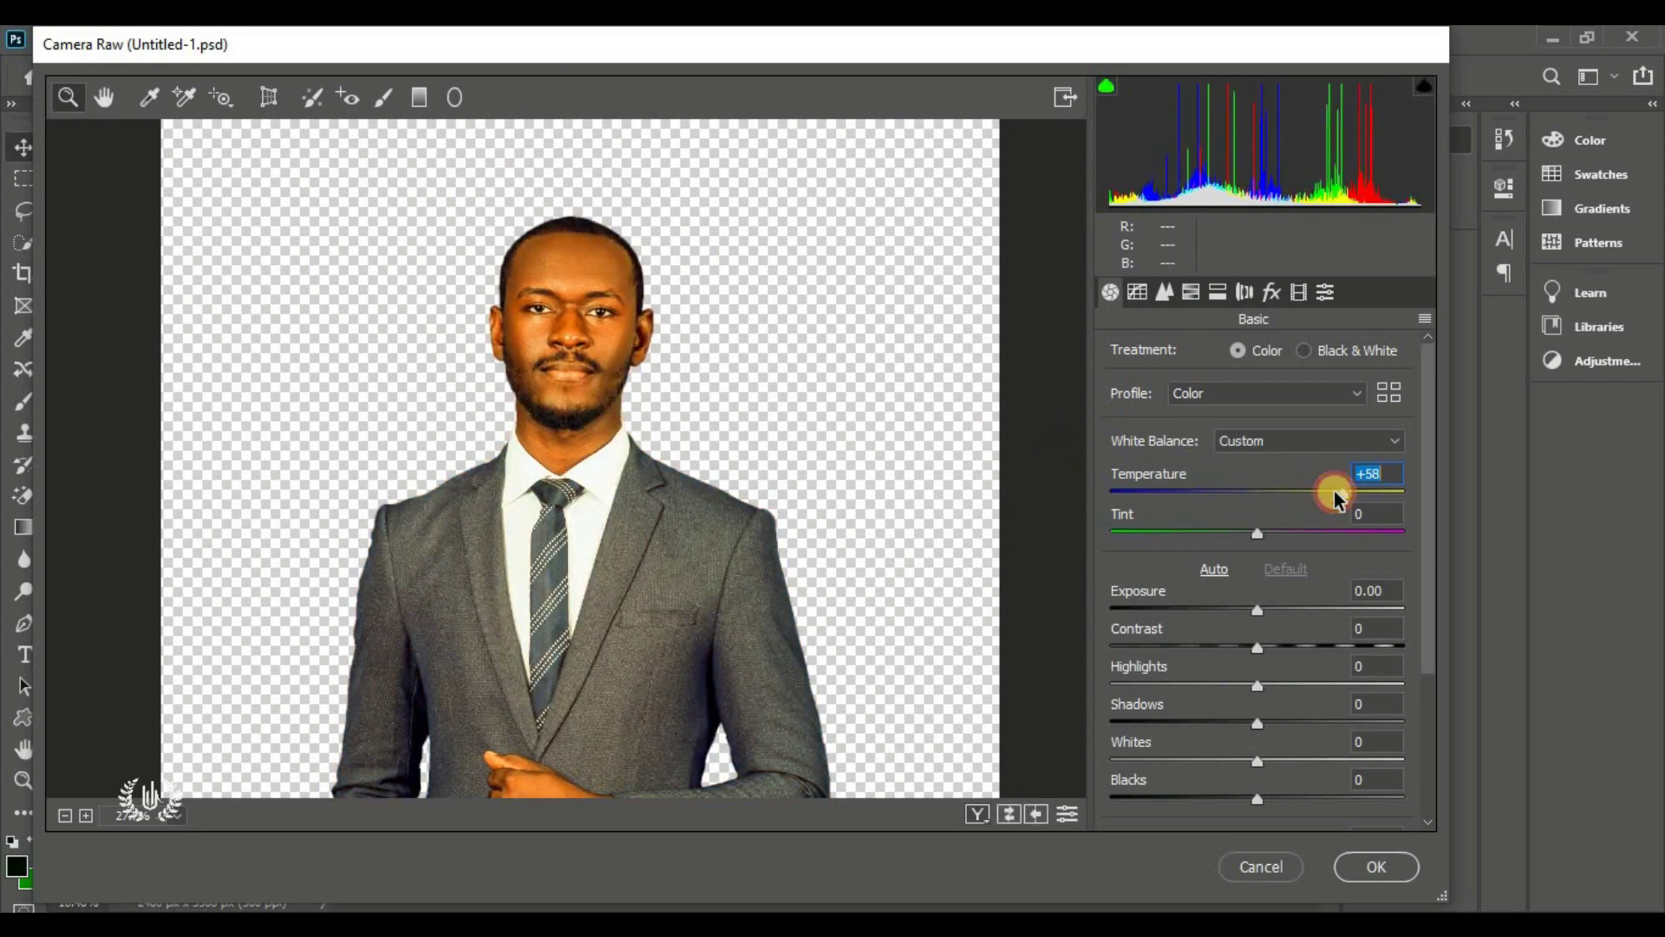
pyautogui.click(1353, 533)
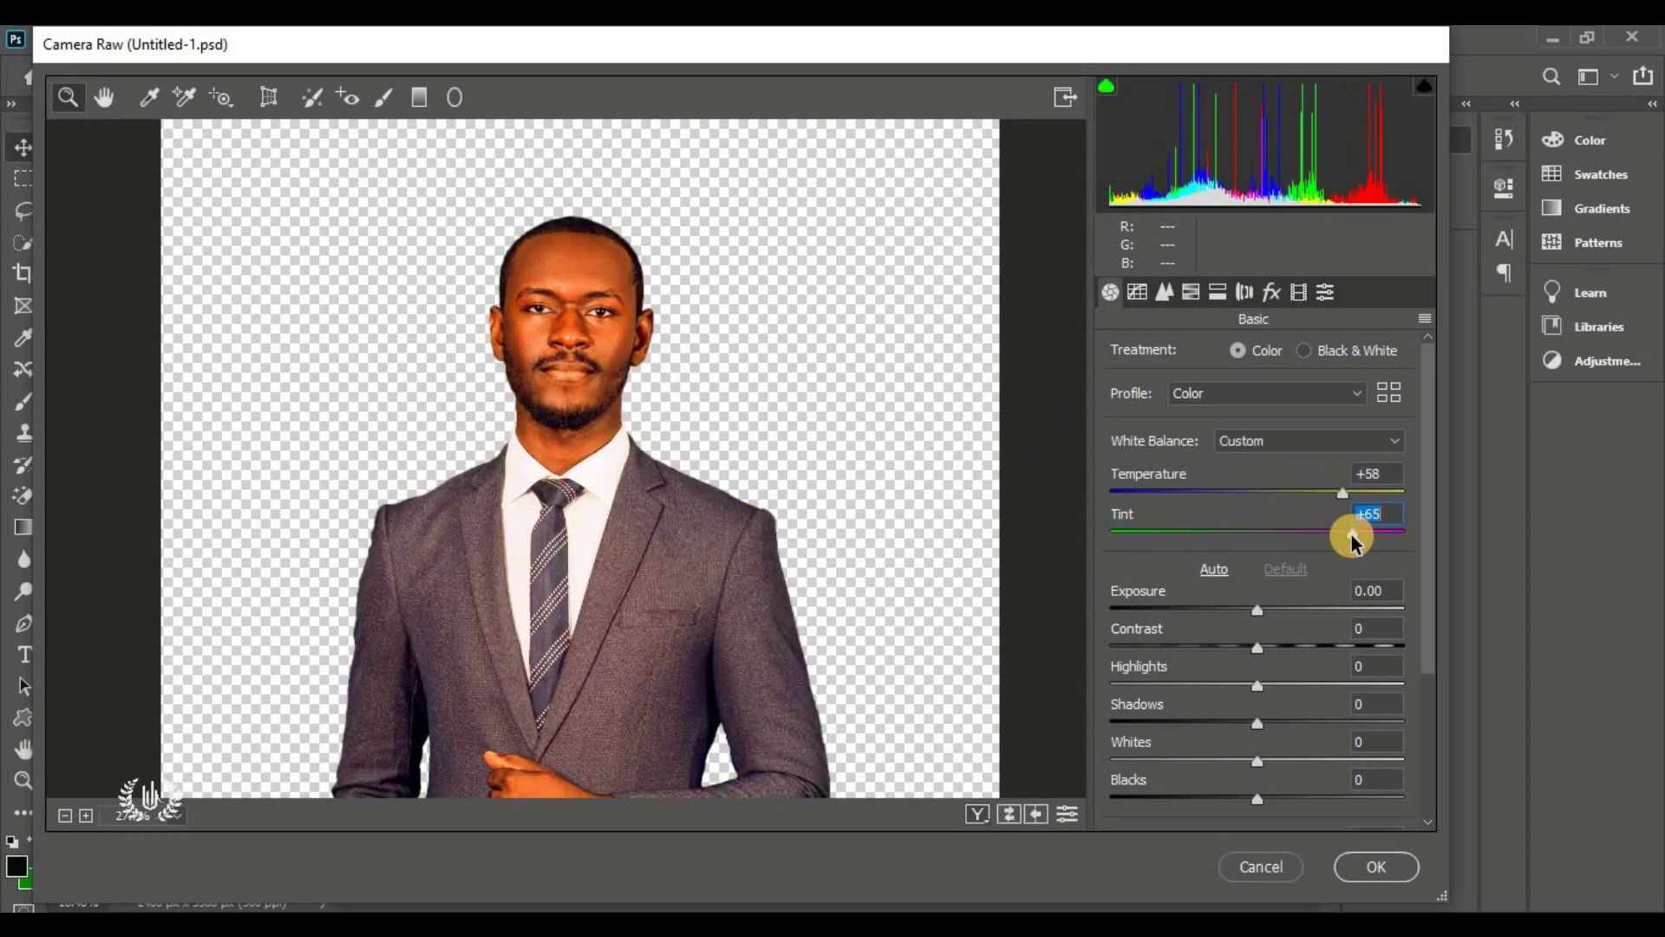
pyautogui.click(1338, 646)
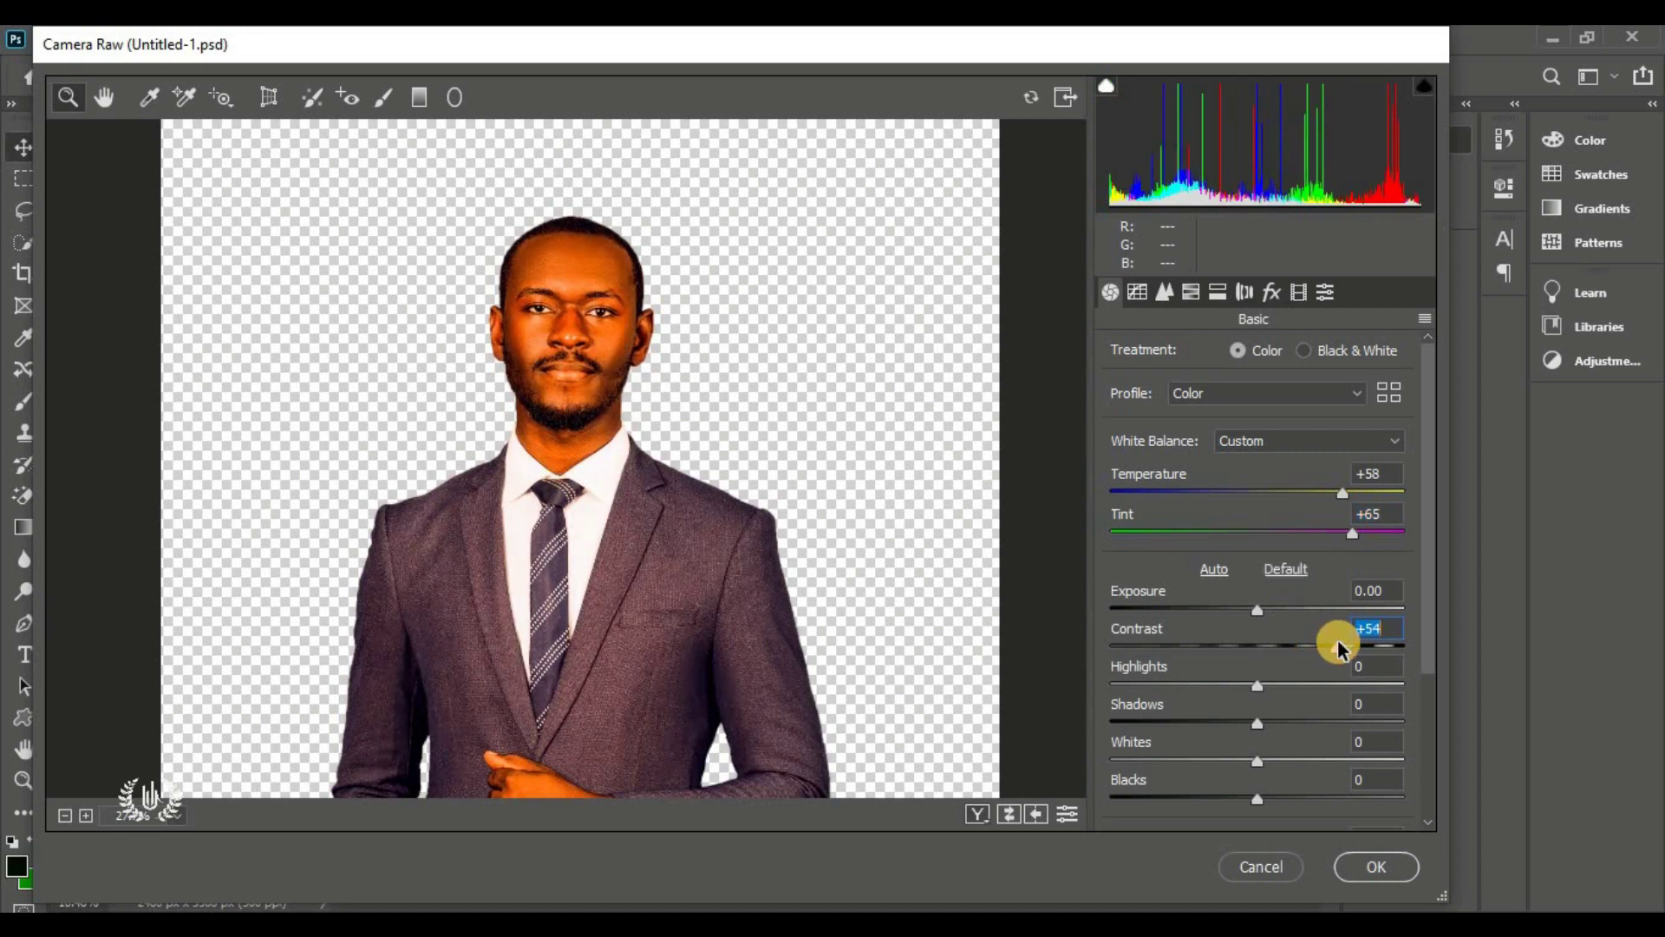
# Set Texture +88, Clarity +28 and Tint +95, then apply the grade
pyautogui.scroll(-3, 1293, 639)
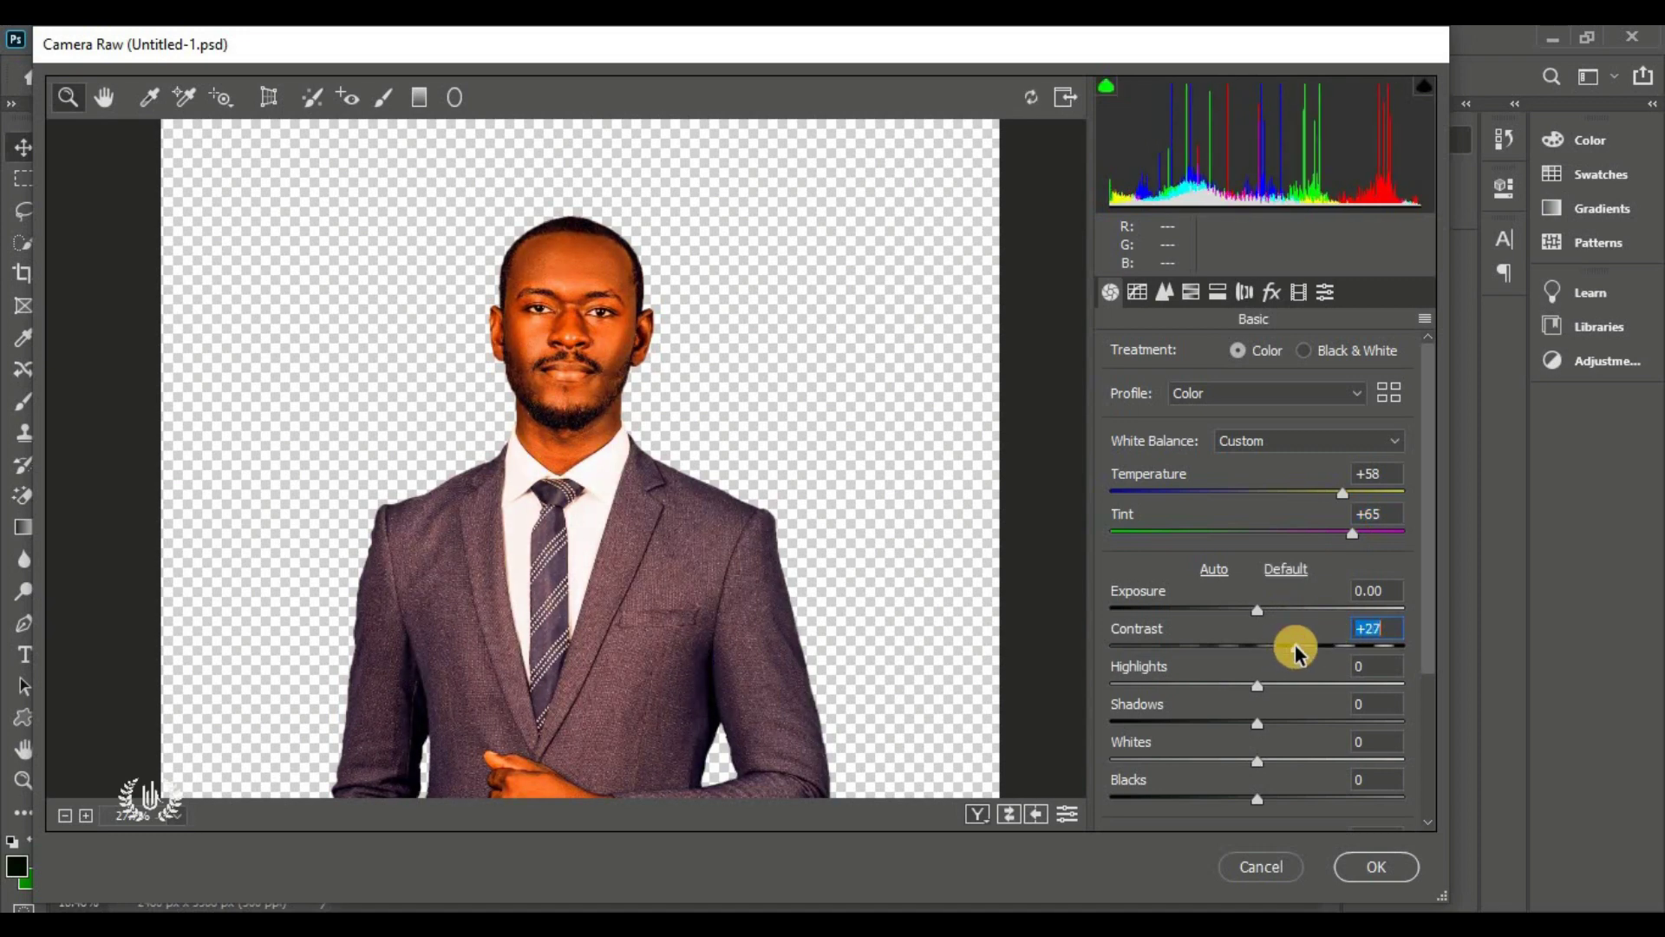
pyautogui.scroll(-3, 1310, 614)
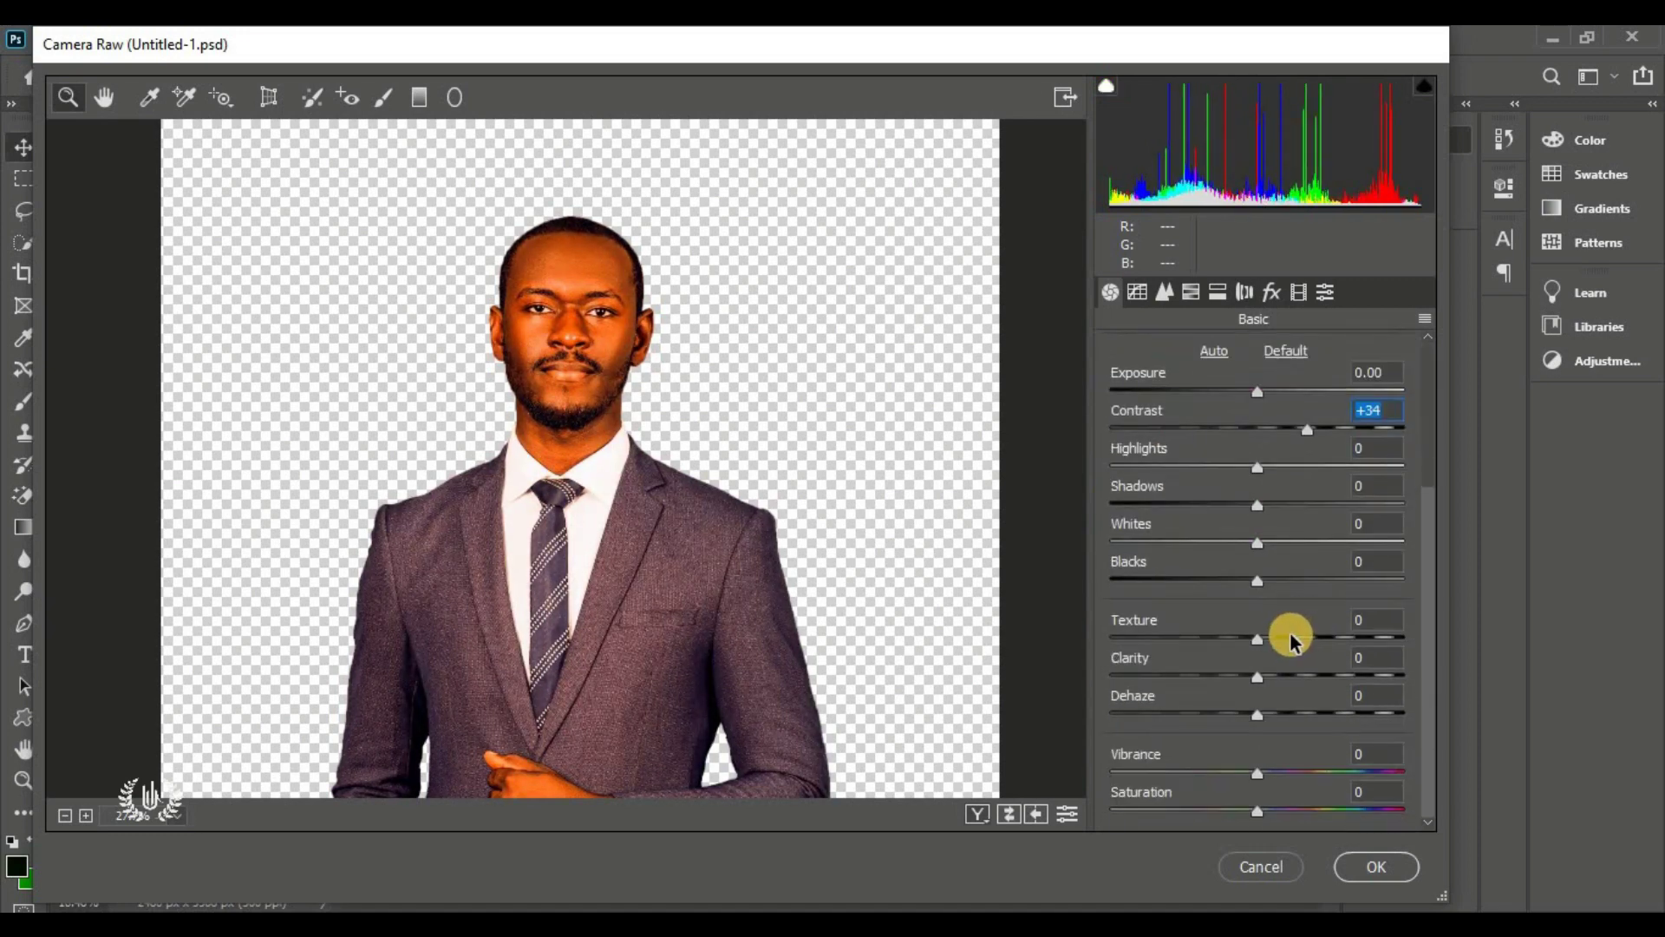
pyautogui.click(1273, 639)
pyautogui.moveTo(1400, 640); pyautogui.dragTo(1404, 639)
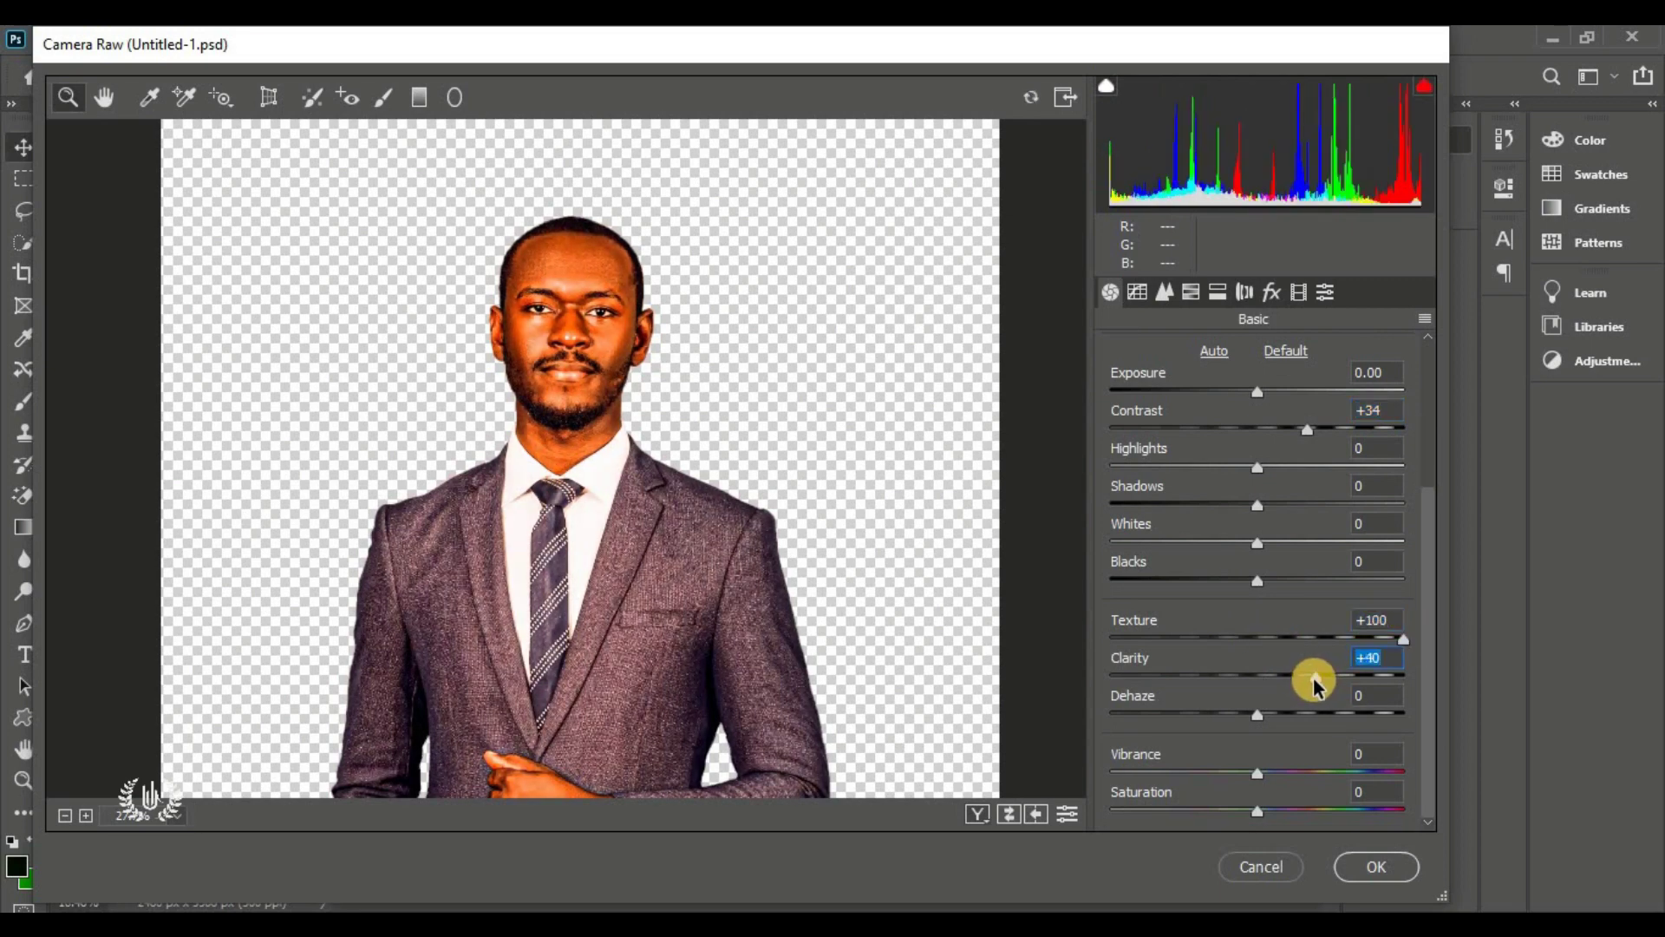
pyautogui.scroll(2, 1274, 626)
pyautogui.scroll(-2, 1274, 626)
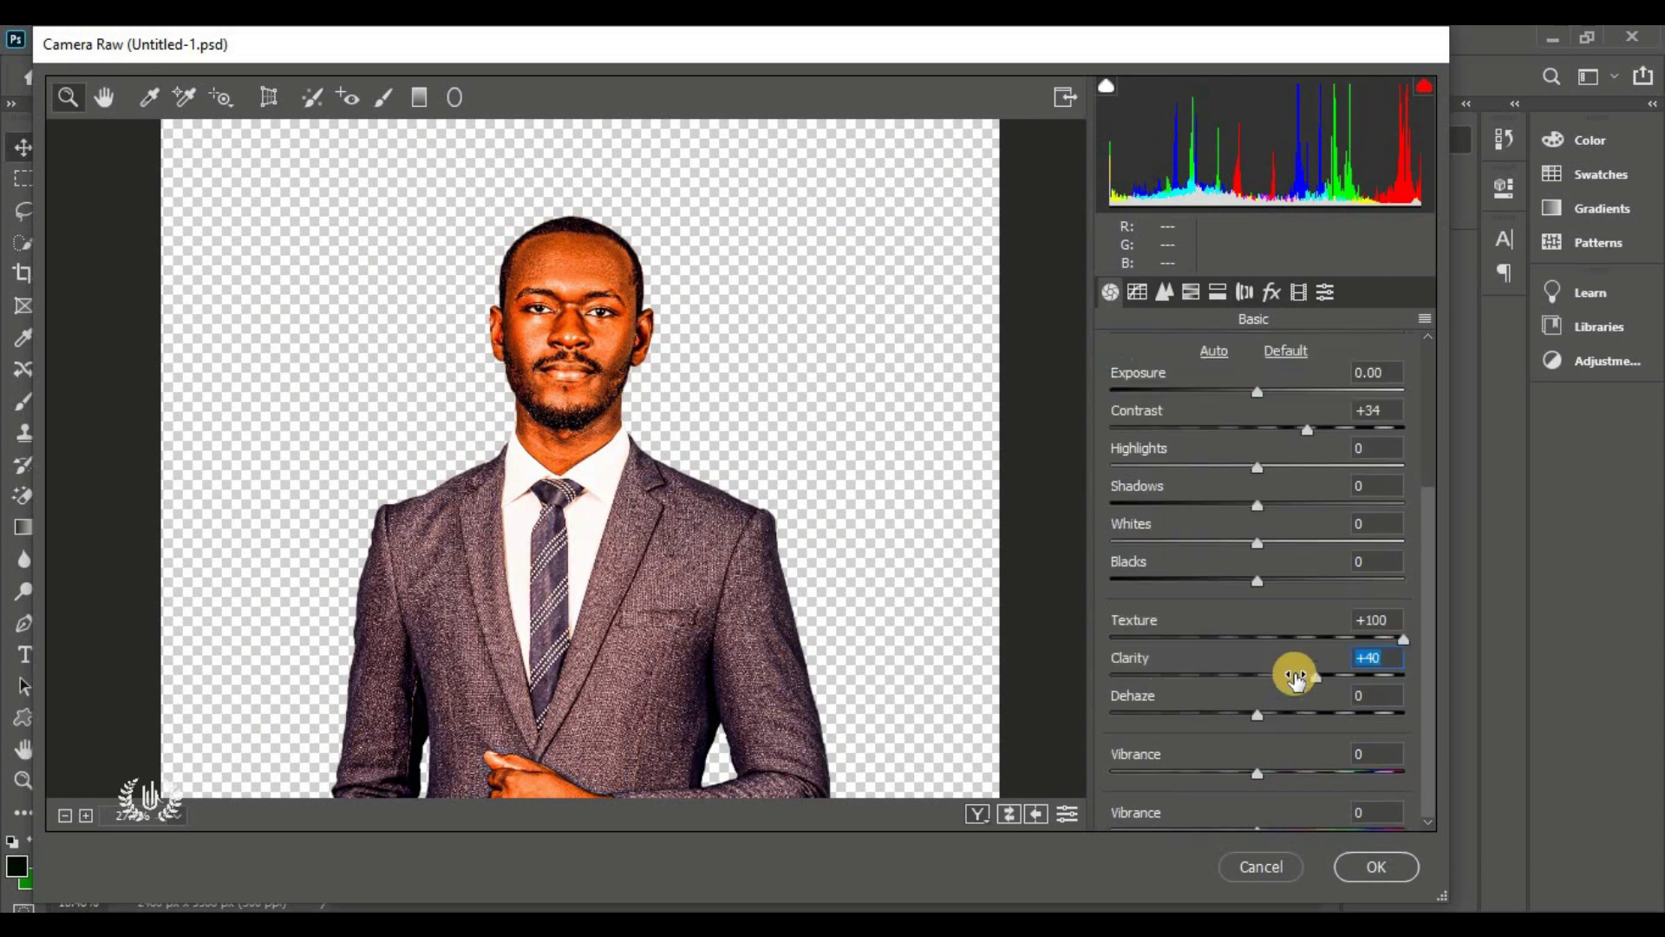
pyautogui.moveTo(1290, 672); pyautogui.dragTo(1299, 675)
pyautogui.click(1369, 651)
pyautogui.click(1385, 640)
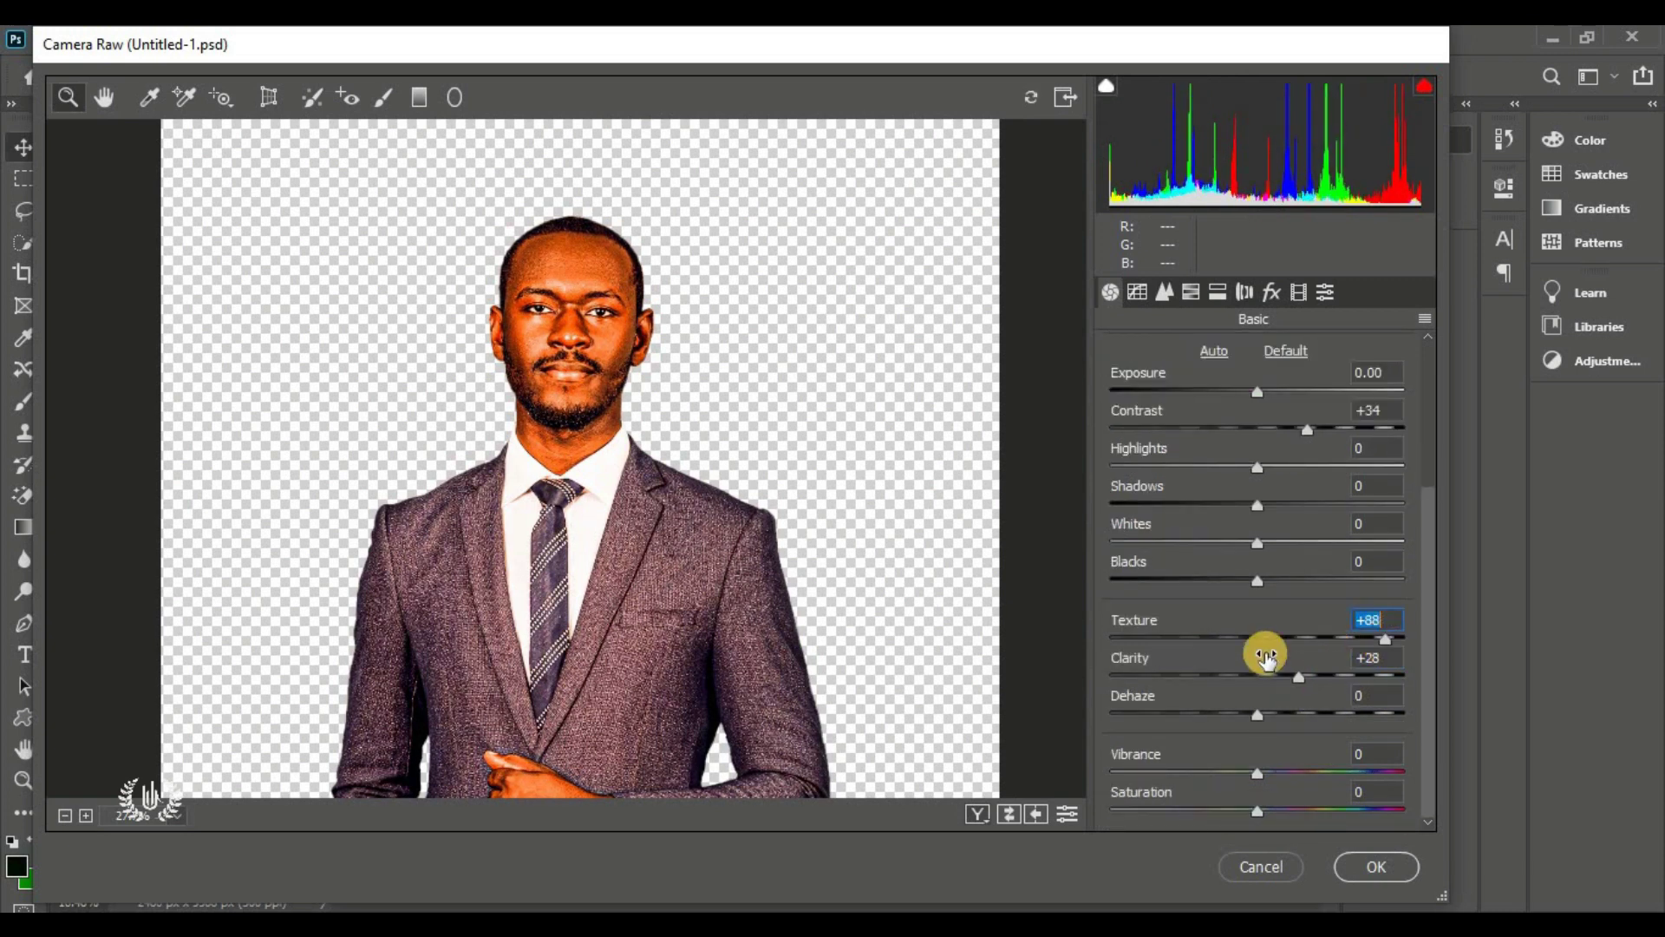
pyautogui.scroll(6, 1266, 656)
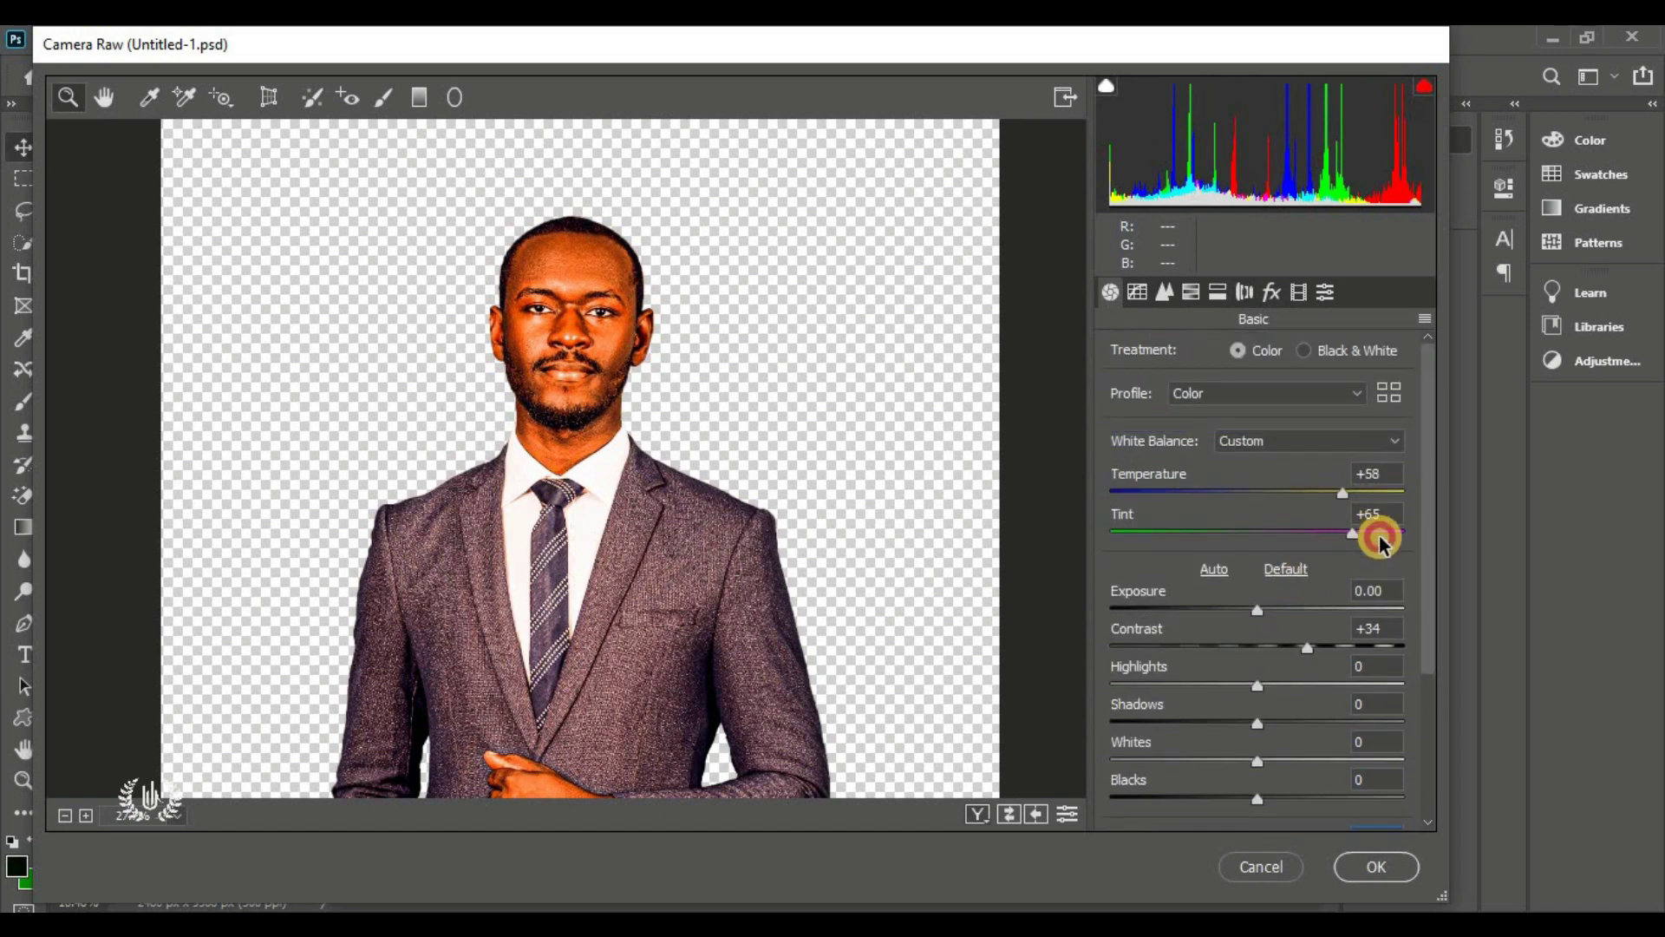
pyautogui.moveTo(1379, 542); pyautogui.dragTo(1395, 542)
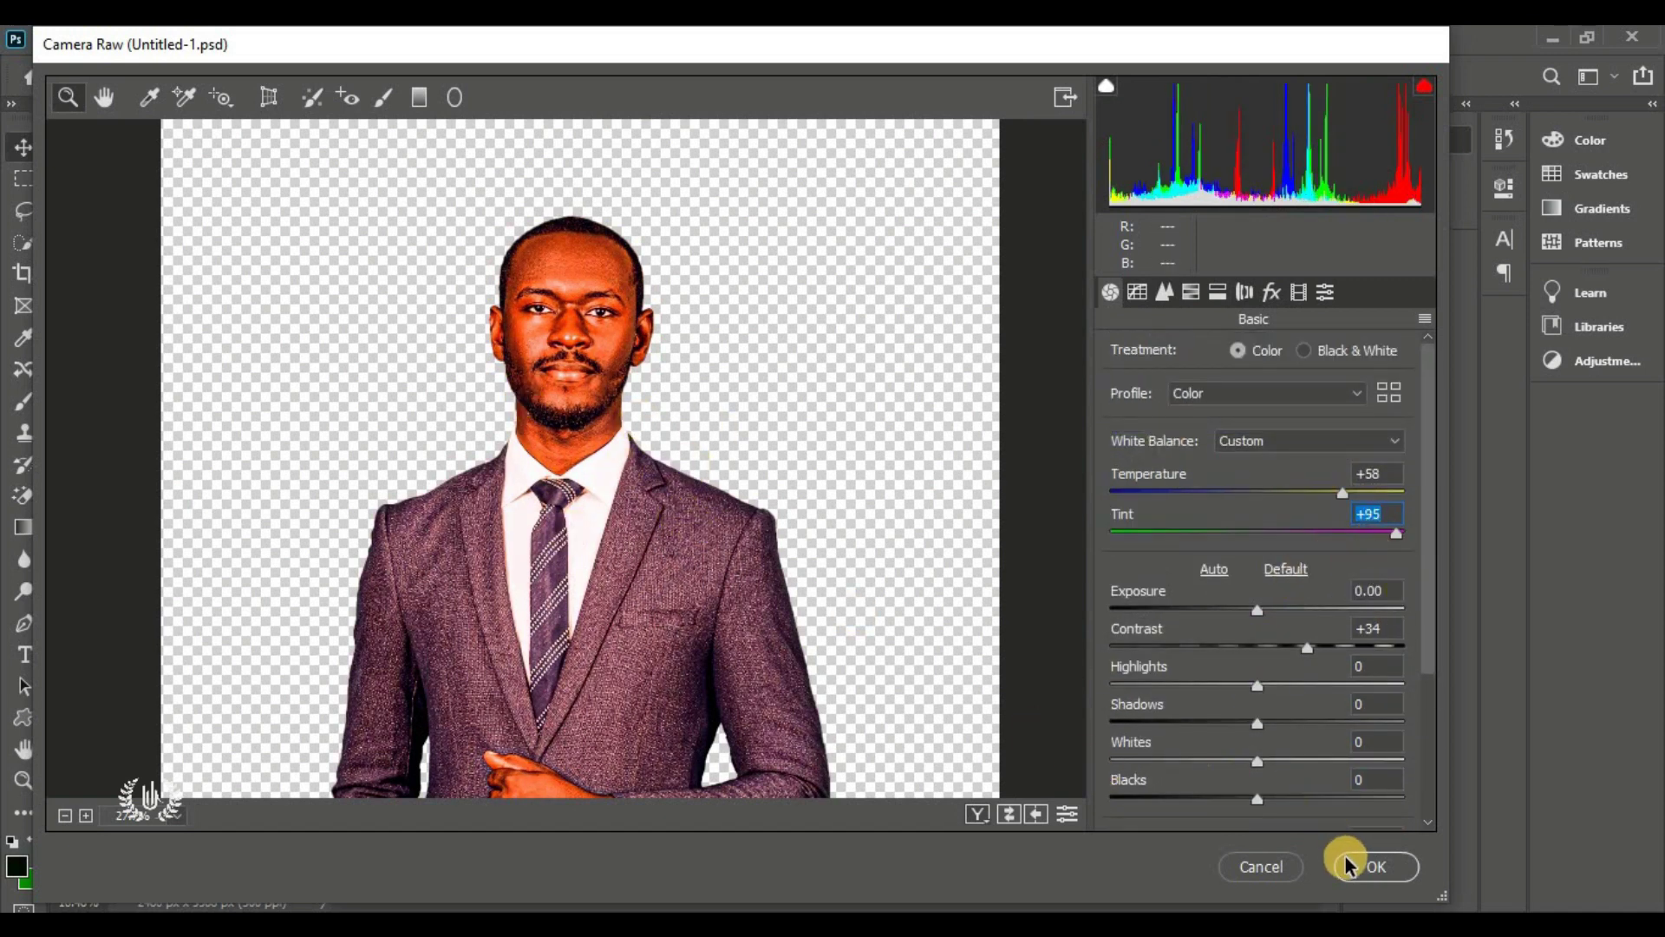
pyautogui.click(1366, 865)
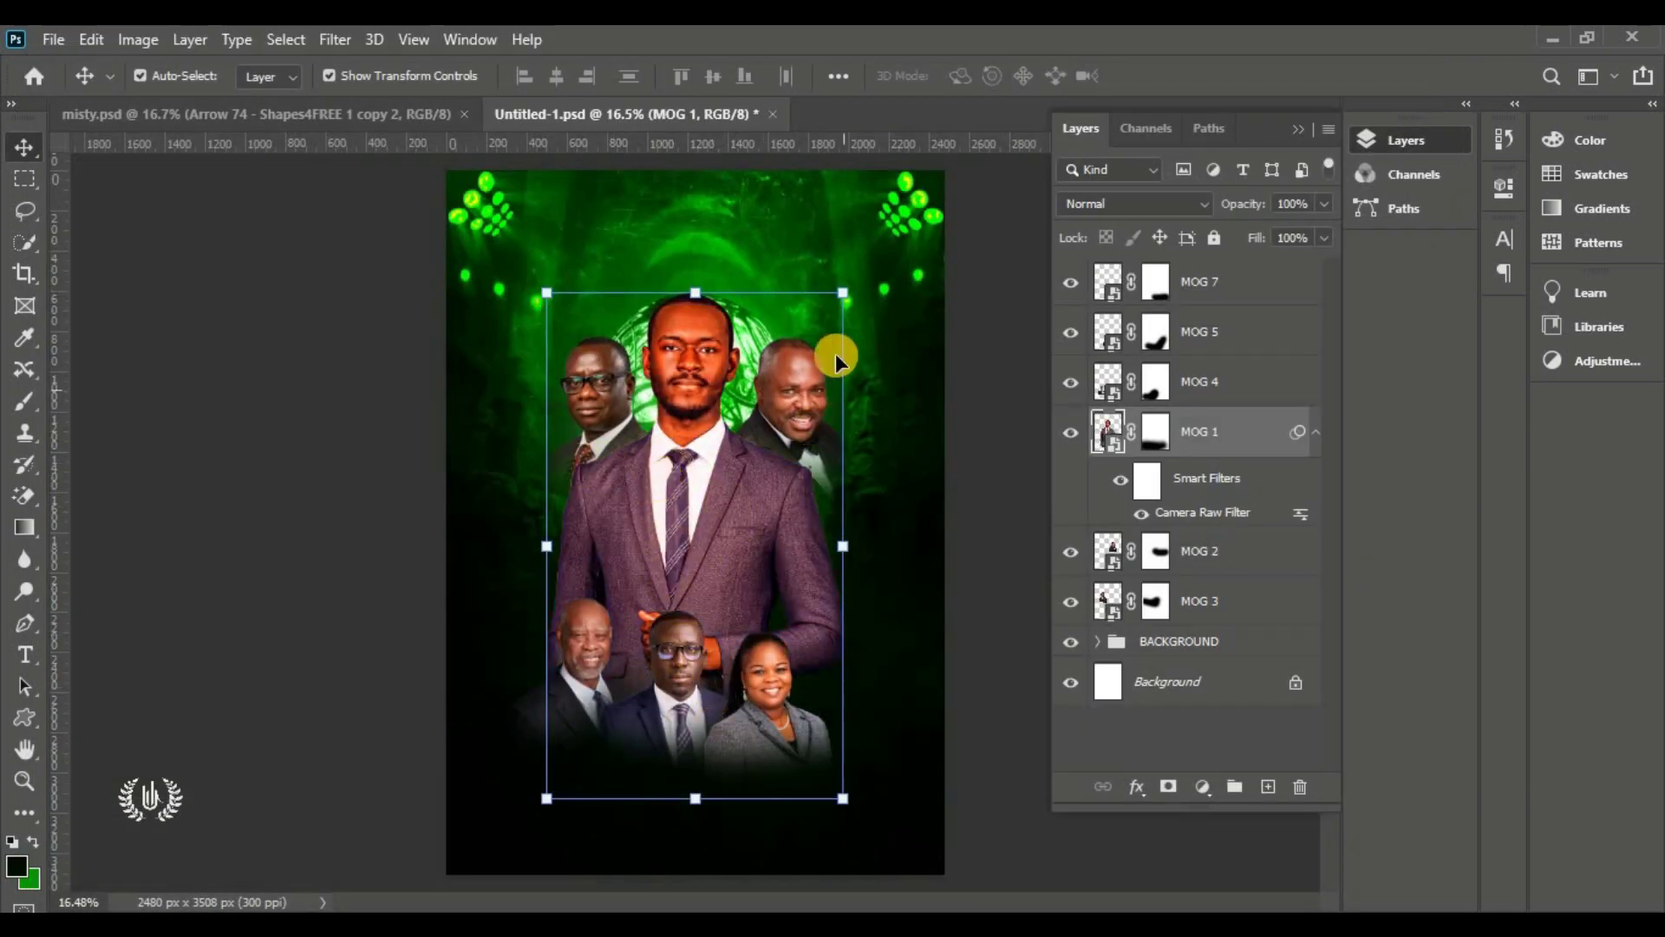
# Apply a warm, magenta-tinted Camera Raw grade with more contrast and texture to MOG 4, 5 and 7
pyautogui.click(768, 388)
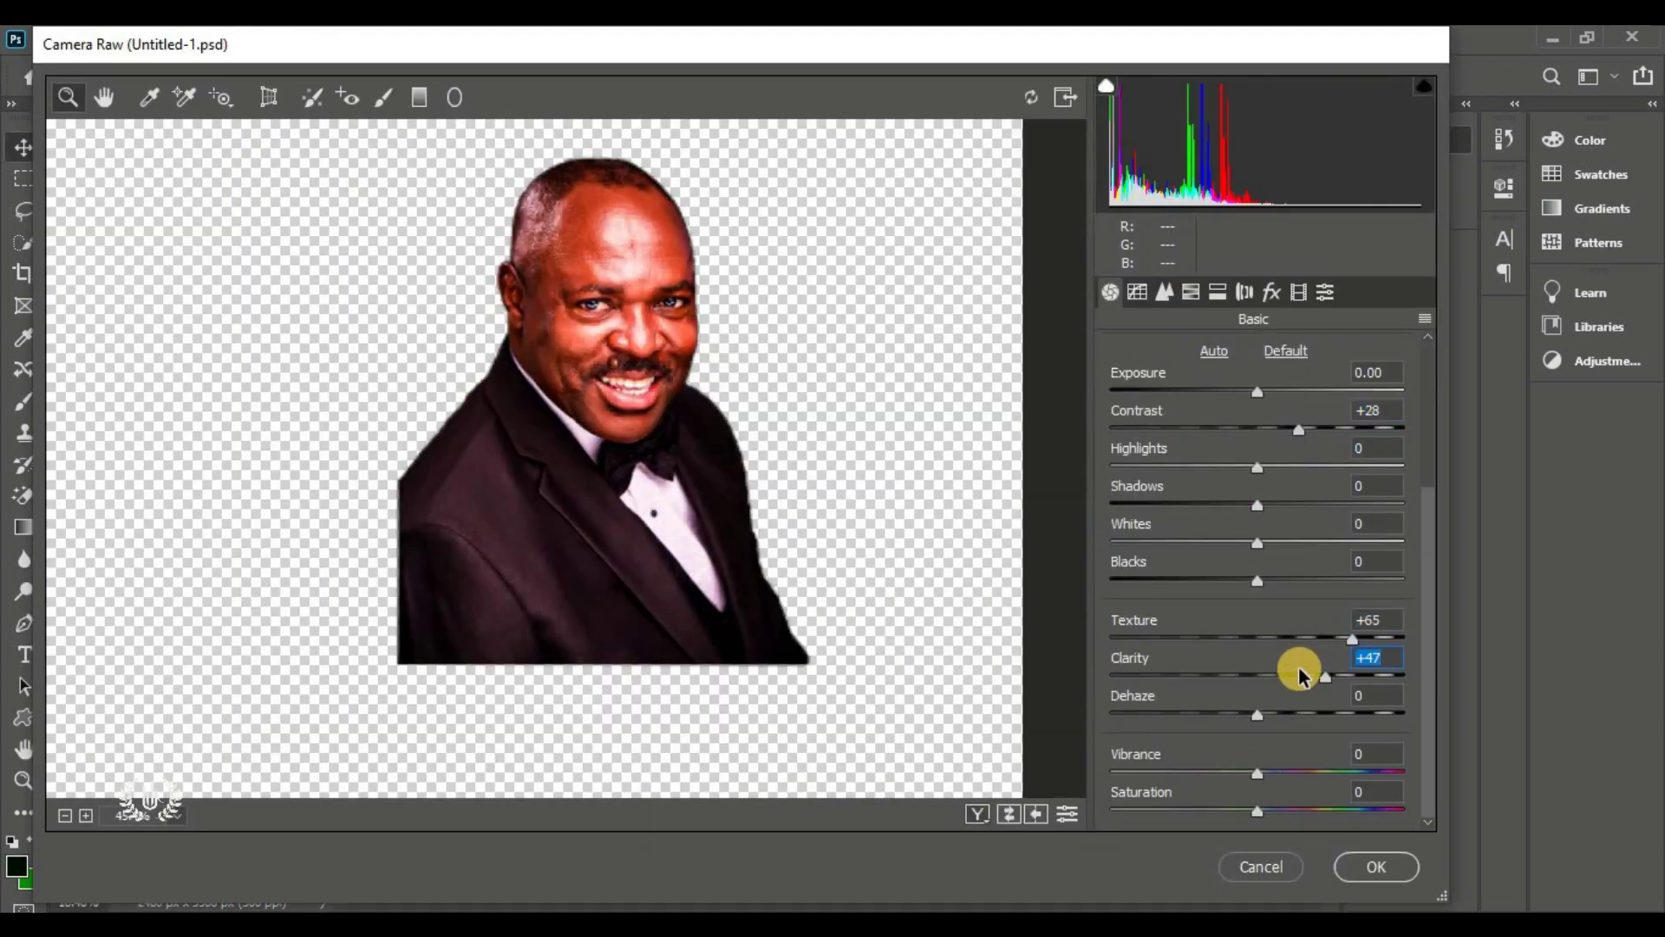
pyautogui.click(334, 39)
pyautogui.click(399, 184)
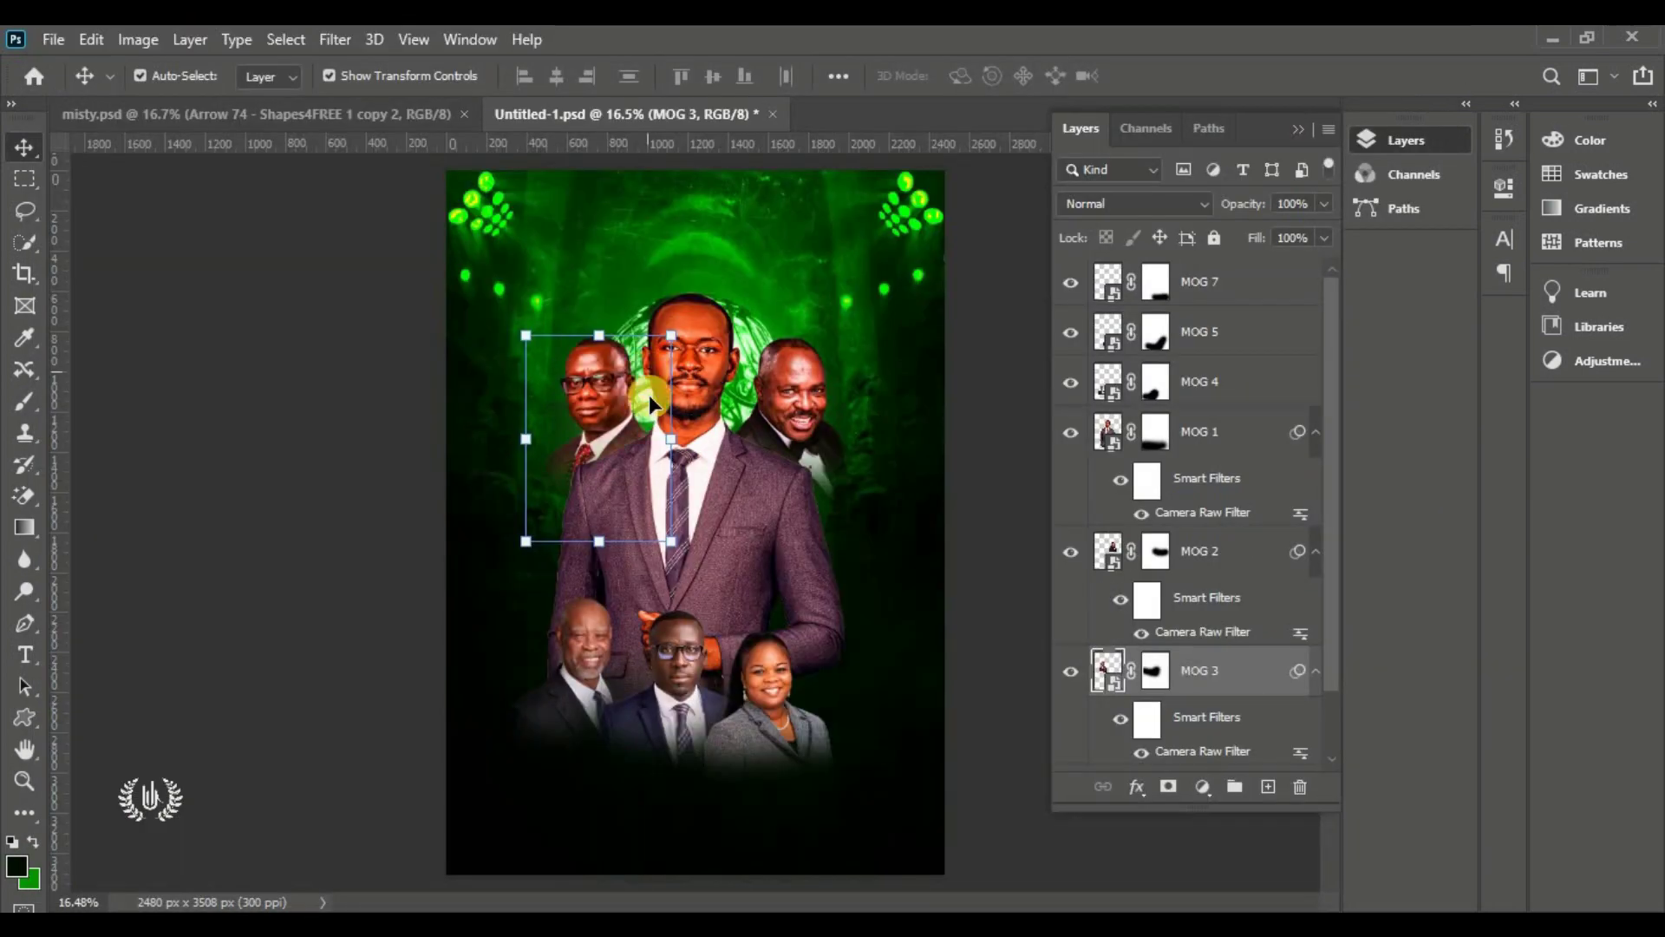
pyautogui.click(768, 674)
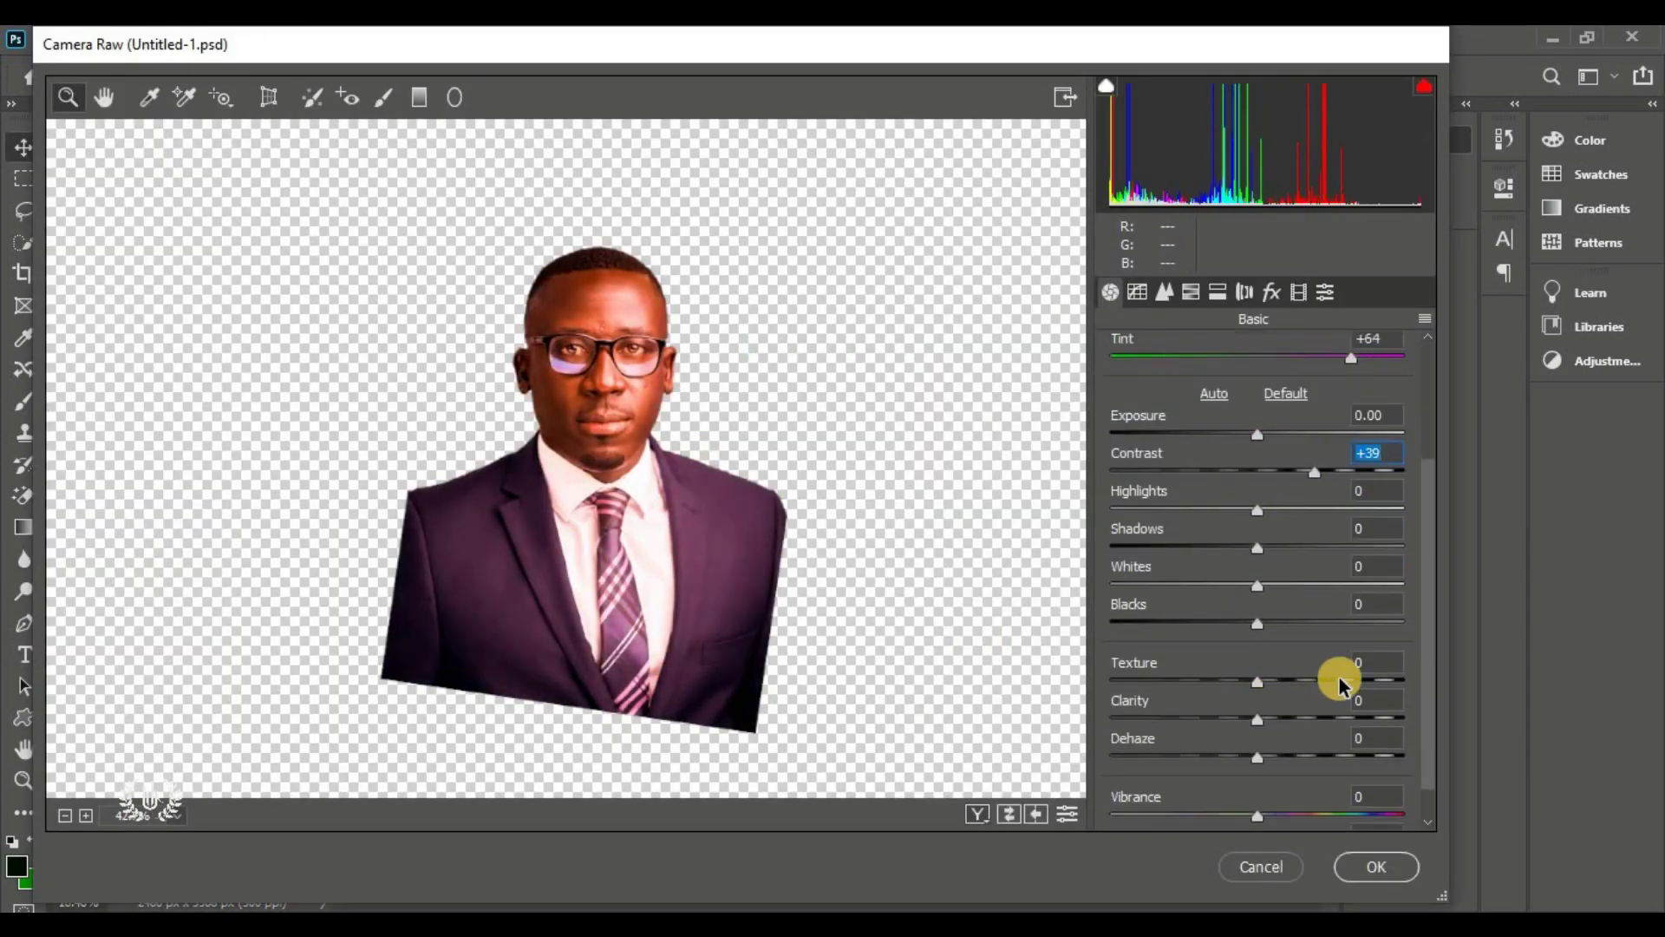
pyautogui.click(1374, 865)
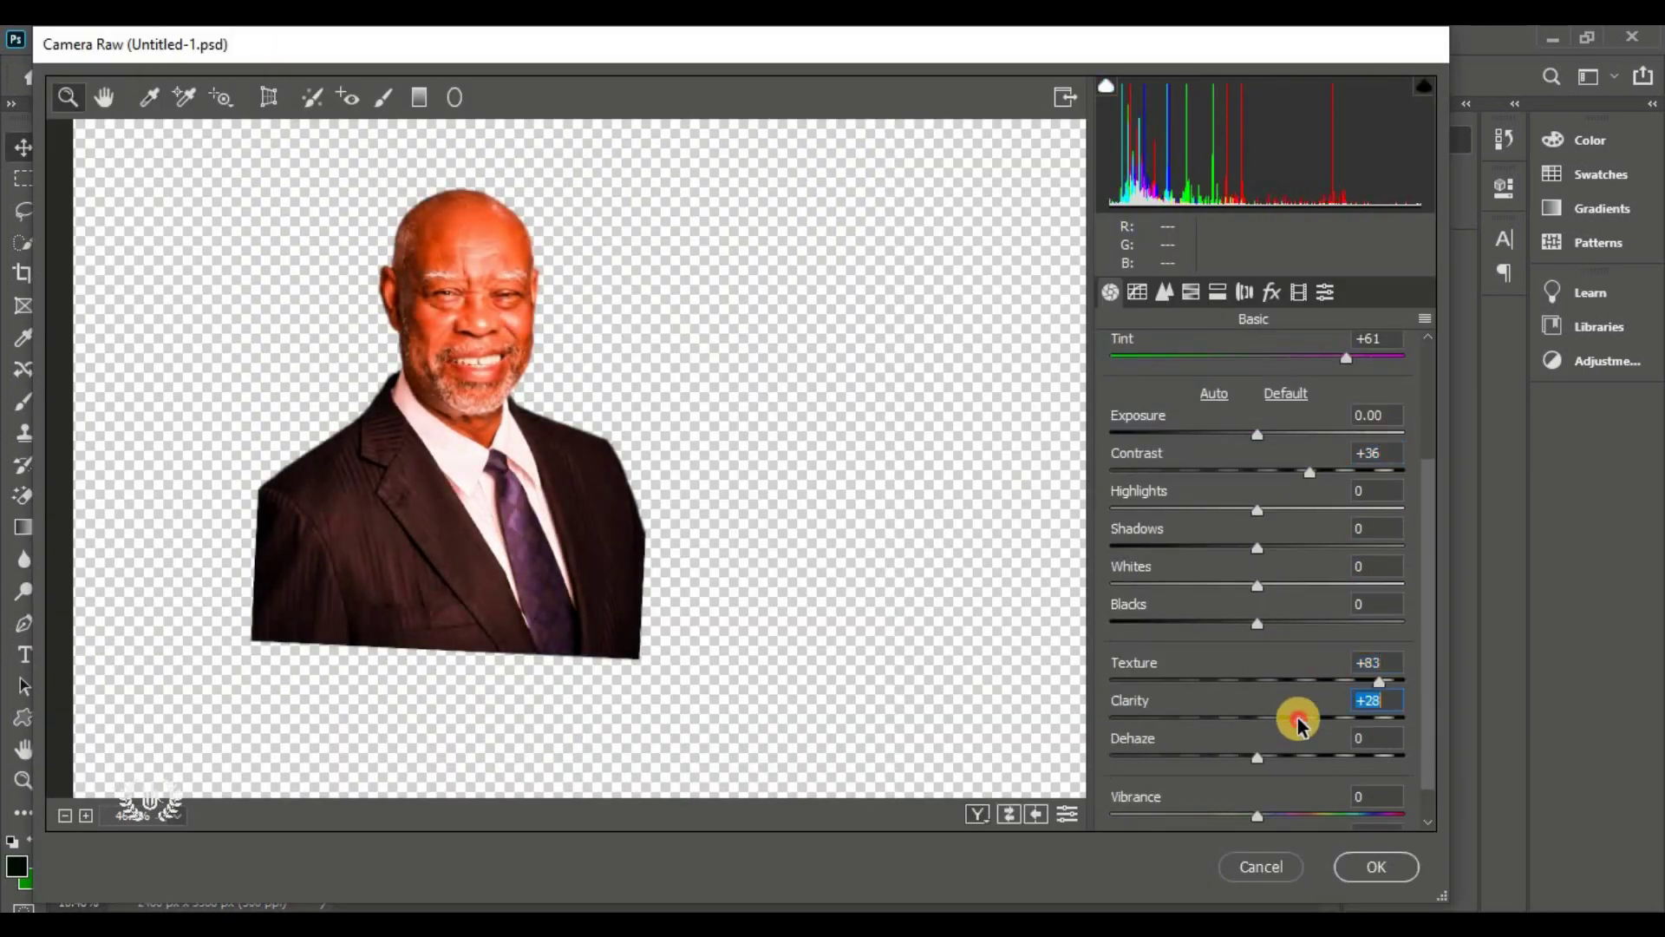
pyautogui.click(1373, 867)
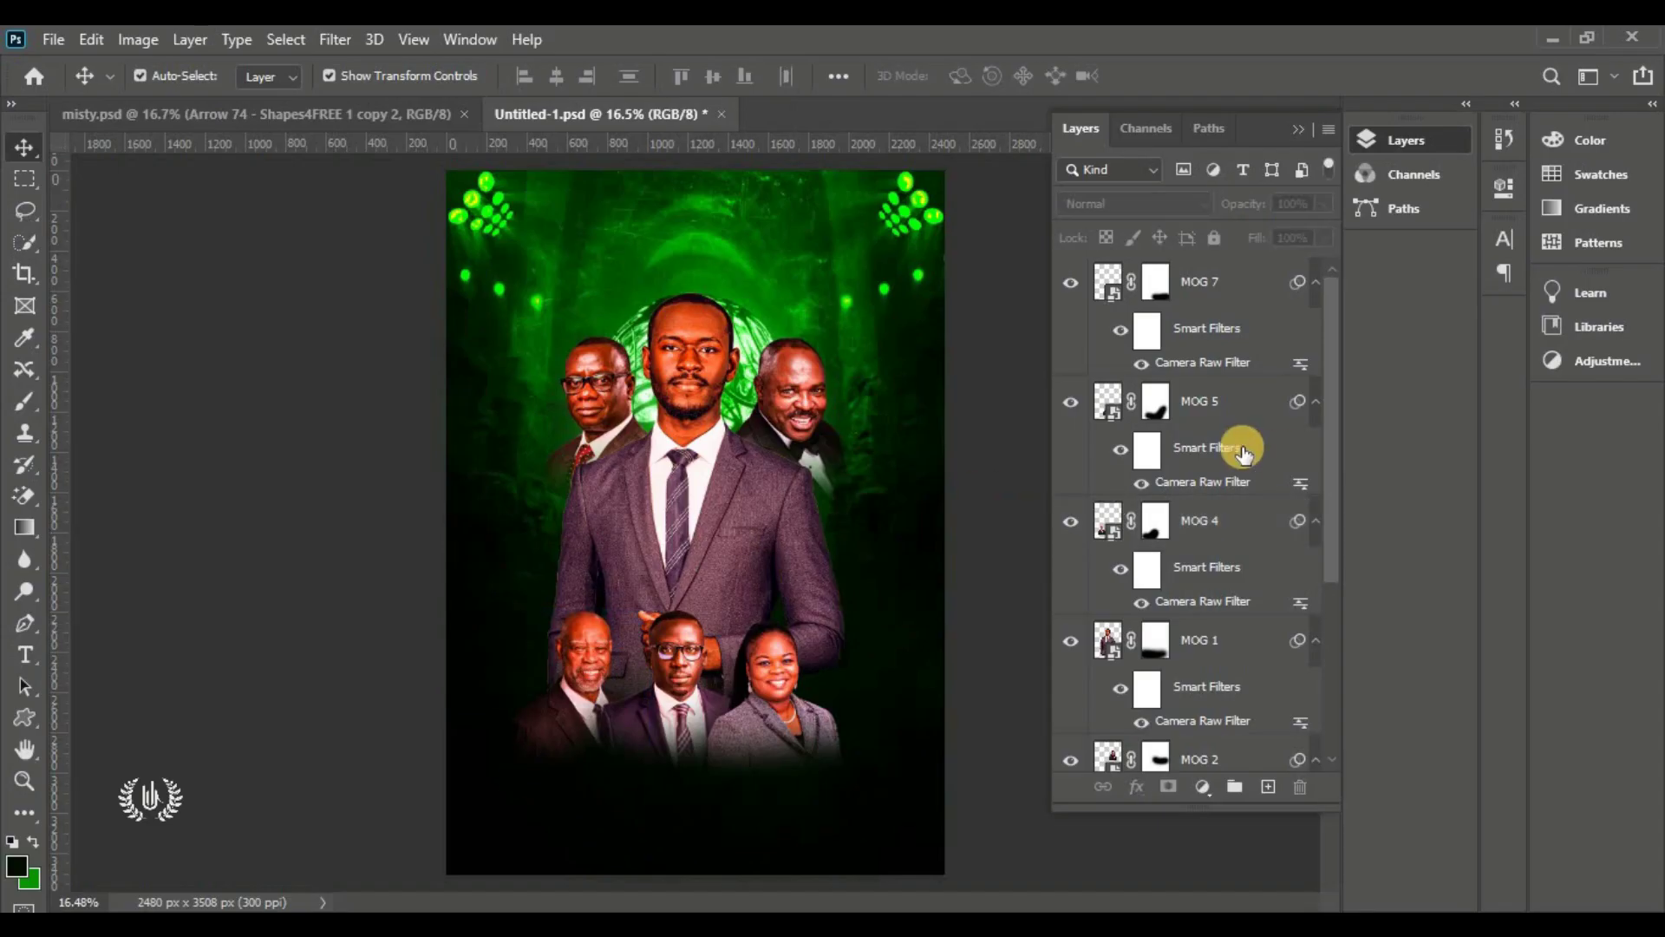
pyautogui.click(1162, 282)
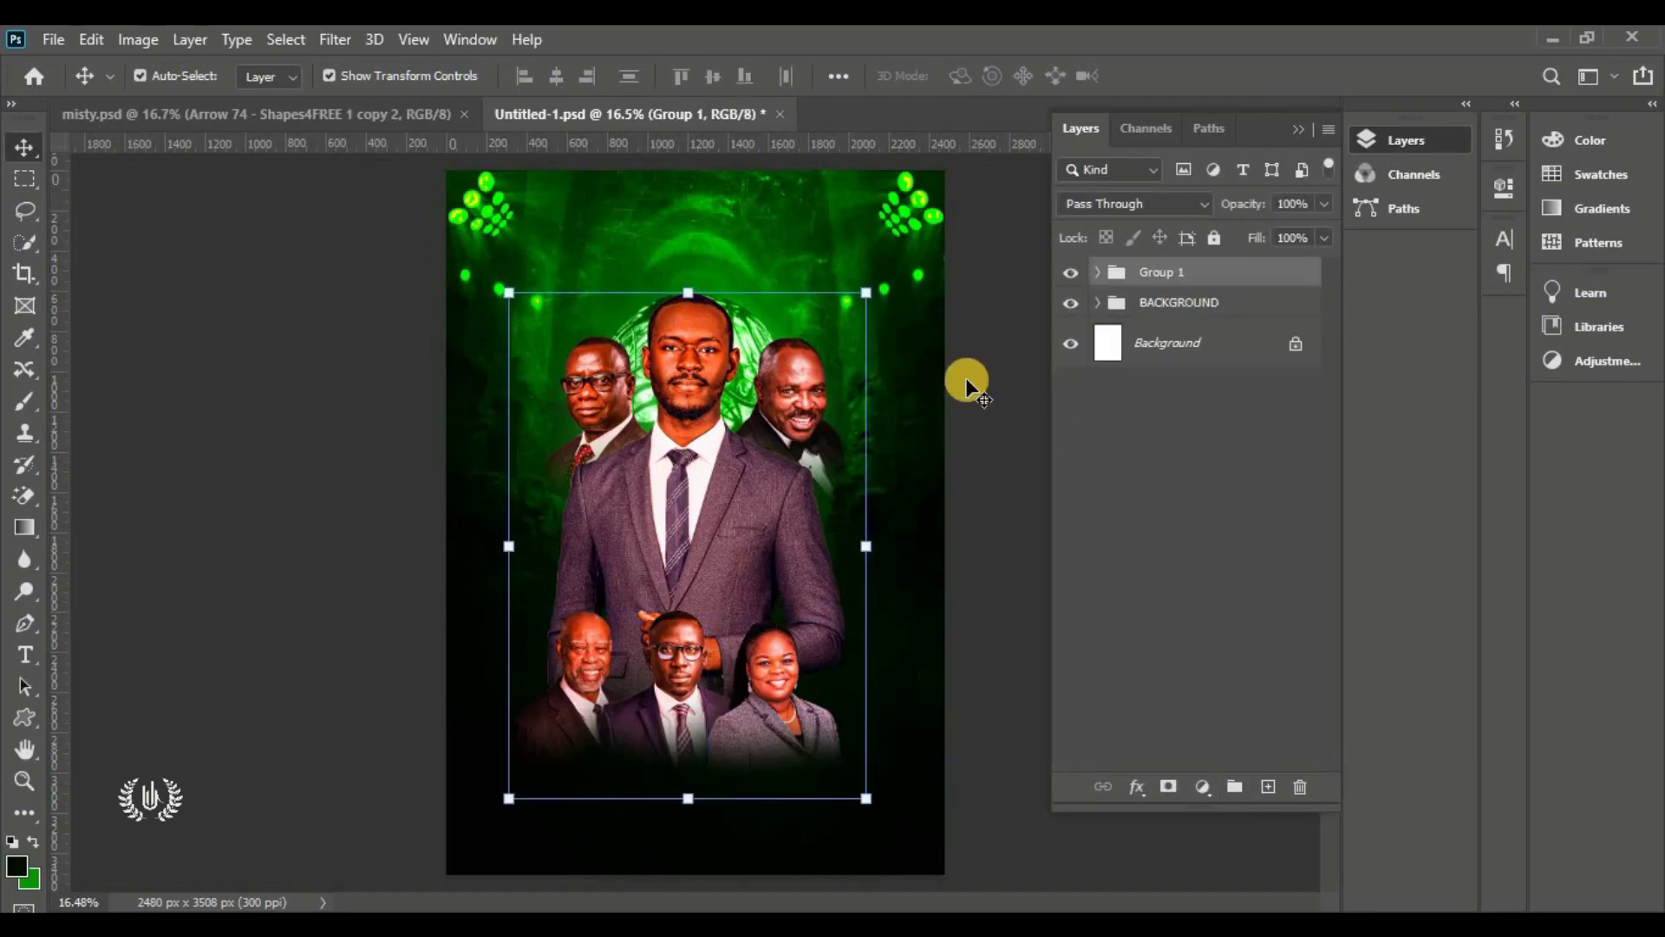
# Rename the ministers' layer group to 'MOG'
pyautogui.doubleClick(1162, 271)
pyautogui.write('MOG')
pyautogui.press('Return')
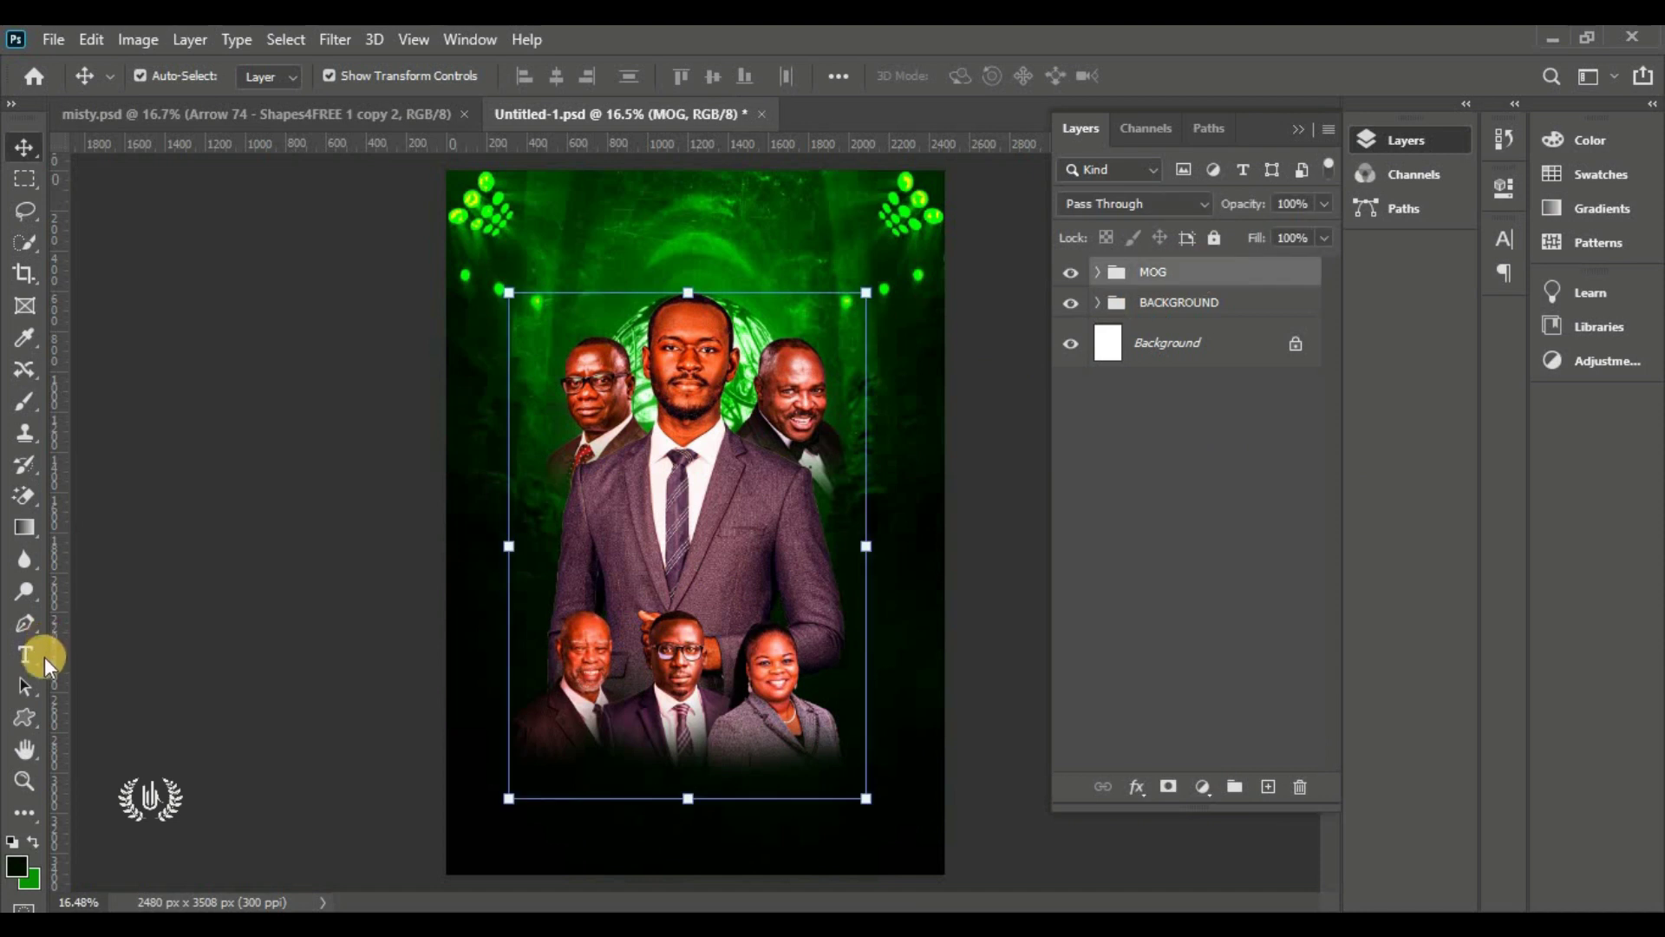
# Draw a circle with the Ellipse tool on the left of the flyer and nudge it up
pyautogui.click(24, 726)
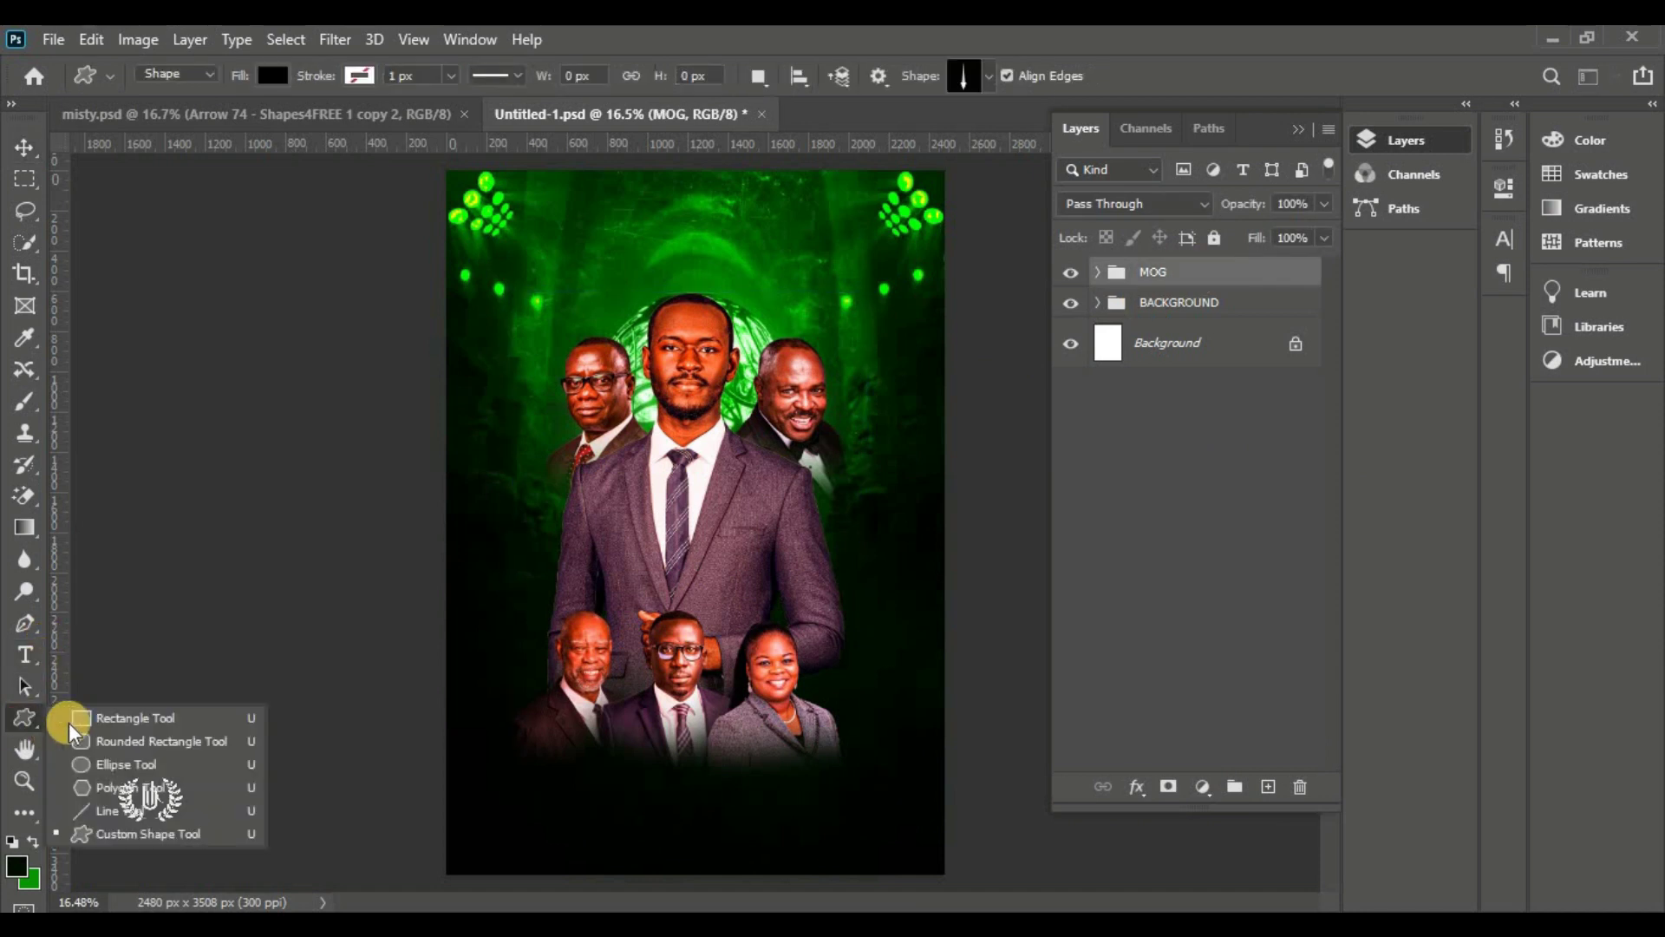
pyautogui.click(188, 742)
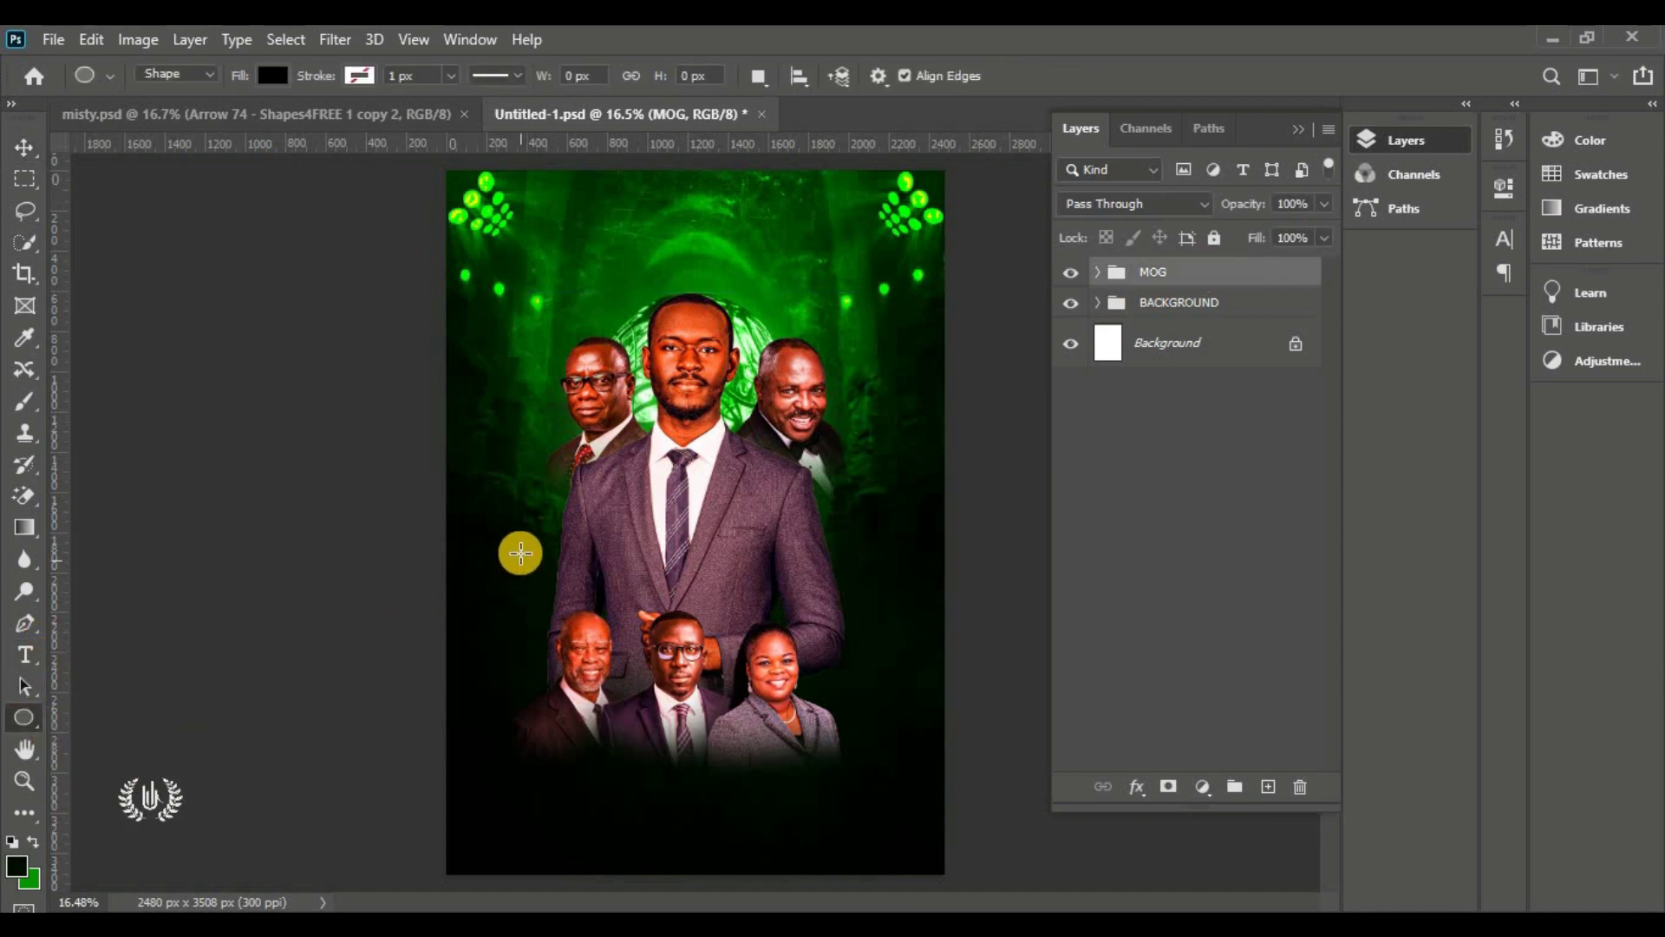
pyautogui.moveTo(535, 501); pyautogui.dragTo(625, 624)
pyautogui.click(23, 156)
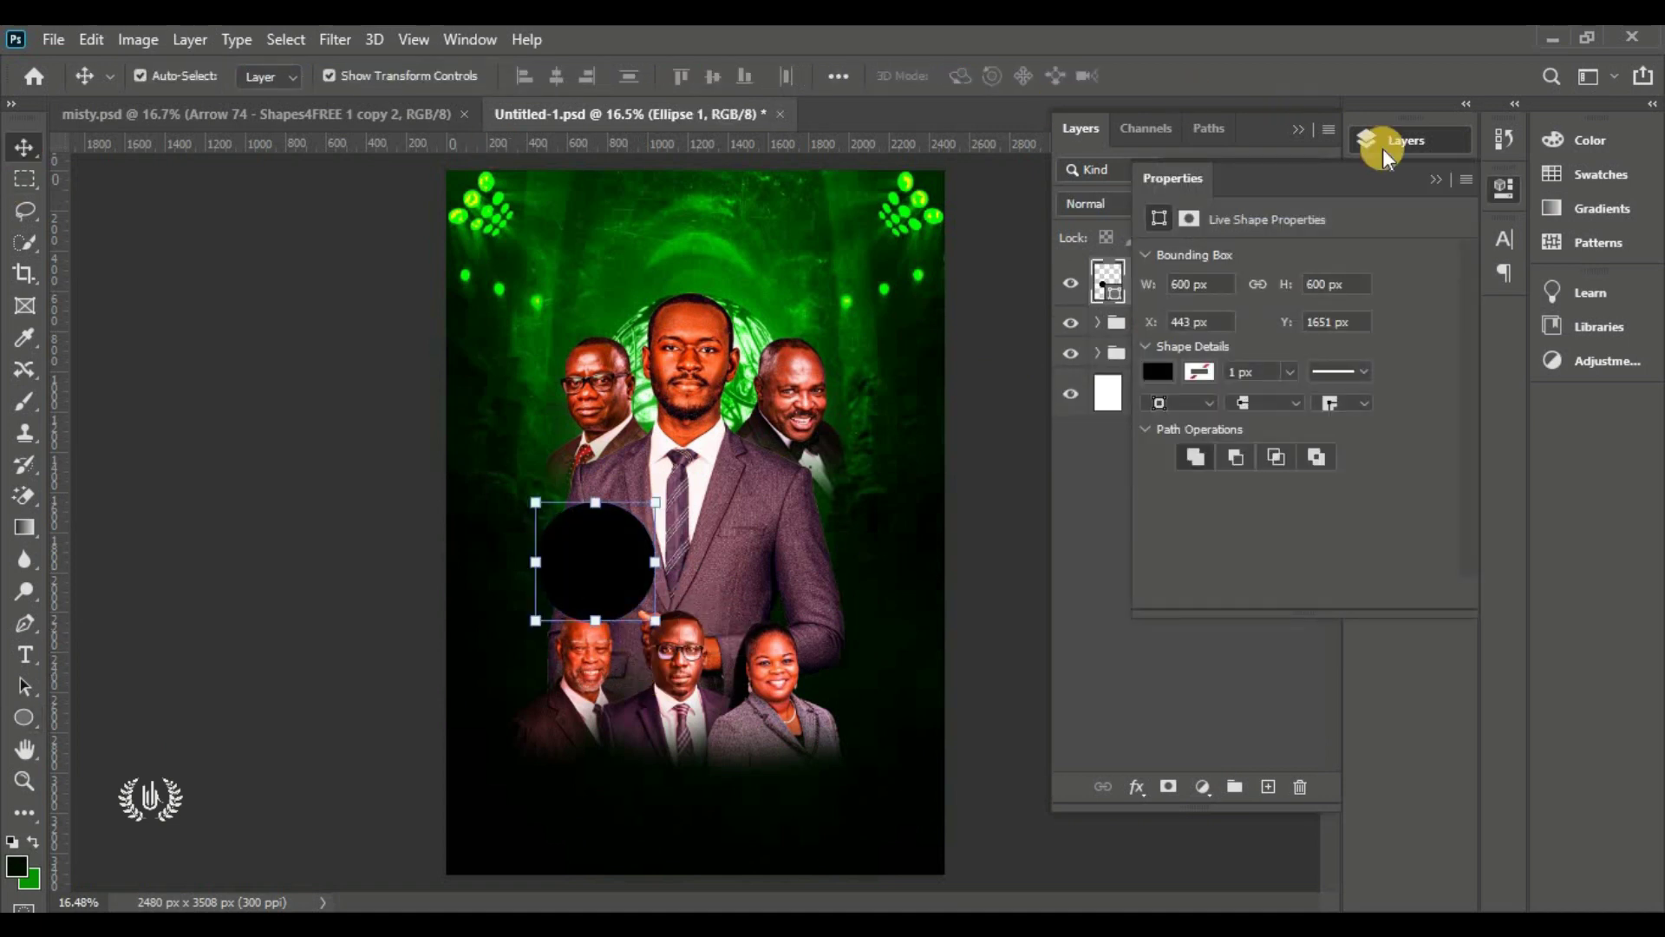
pyautogui.click(1436, 178)
pyautogui.moveTo(652, 544); pyautogui.dragTo(642, 512)
# Fill the circle with bright green #0cff00
pyautogui.doubleClick(1113, 300)
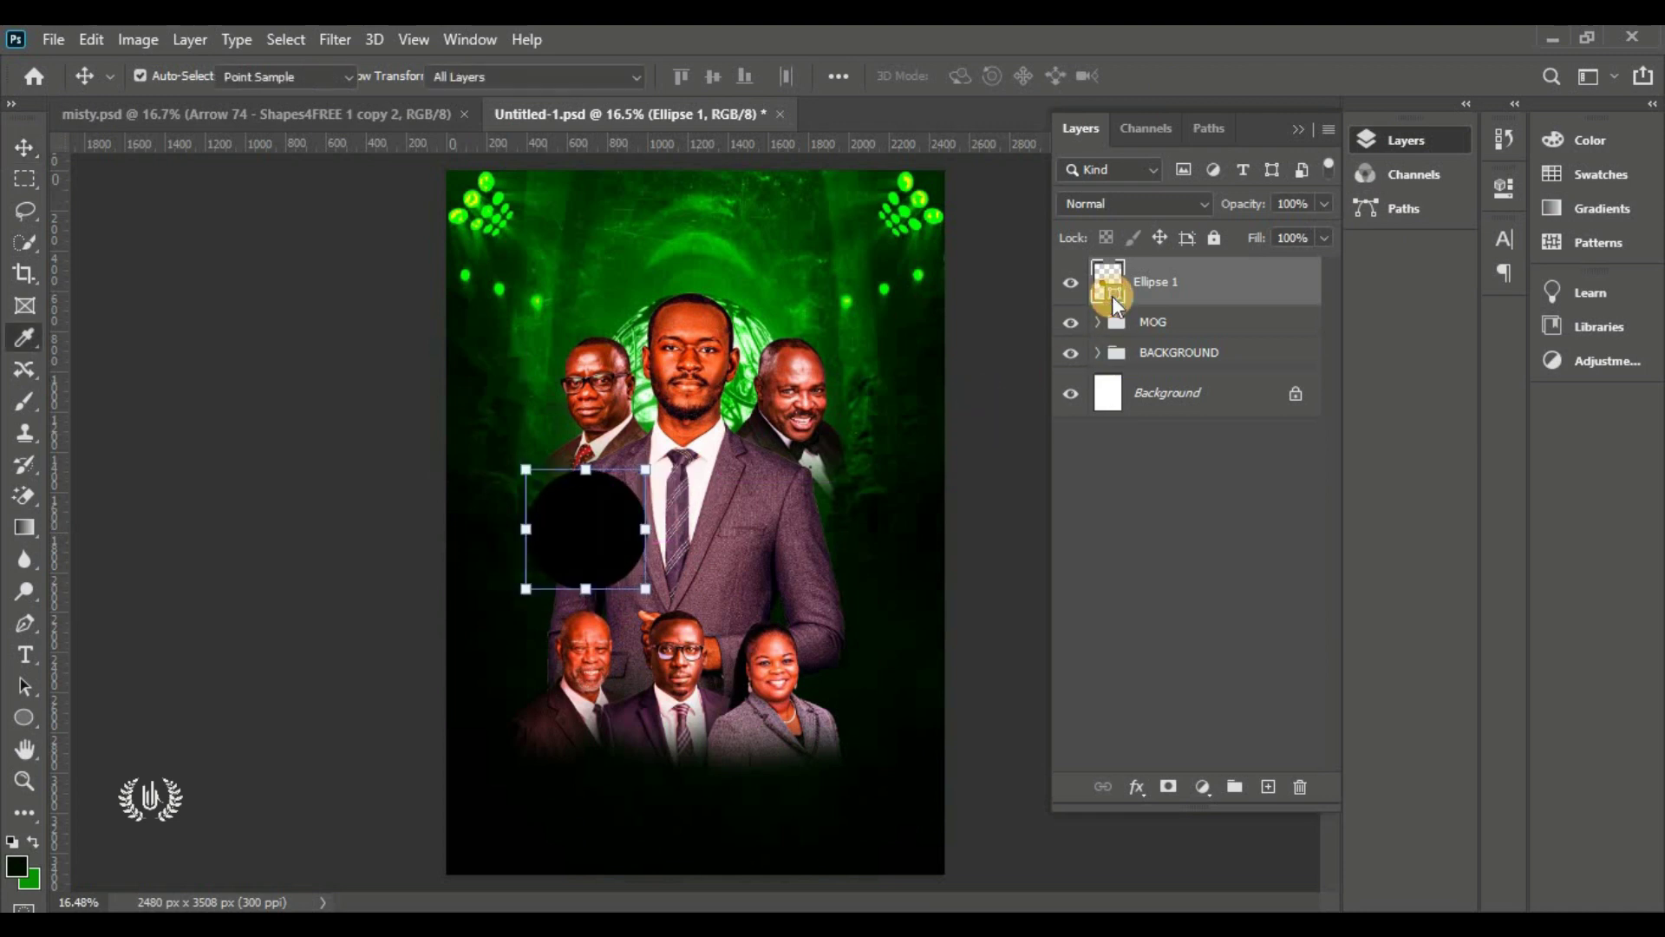
pyautogui.click(28, 881)
pyautogui.moveTo(1280, 299); pyautogui.dragTo(1398, 81)
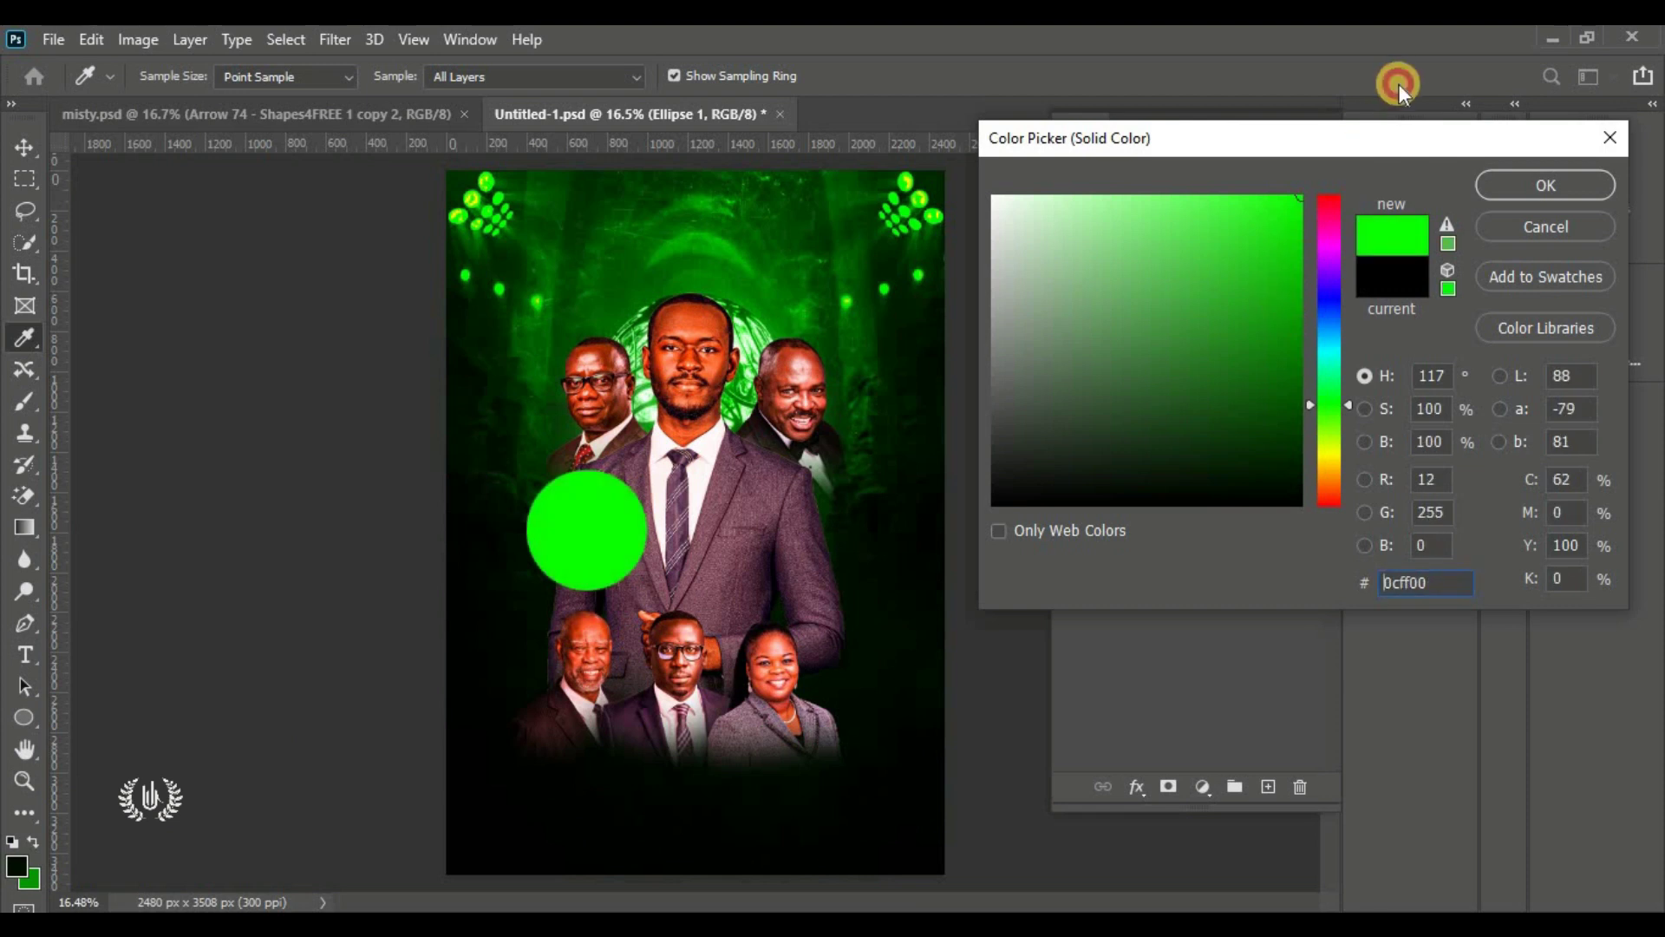
pyautogui.click(1398, 582)
pyautogui.click(1178, 540)
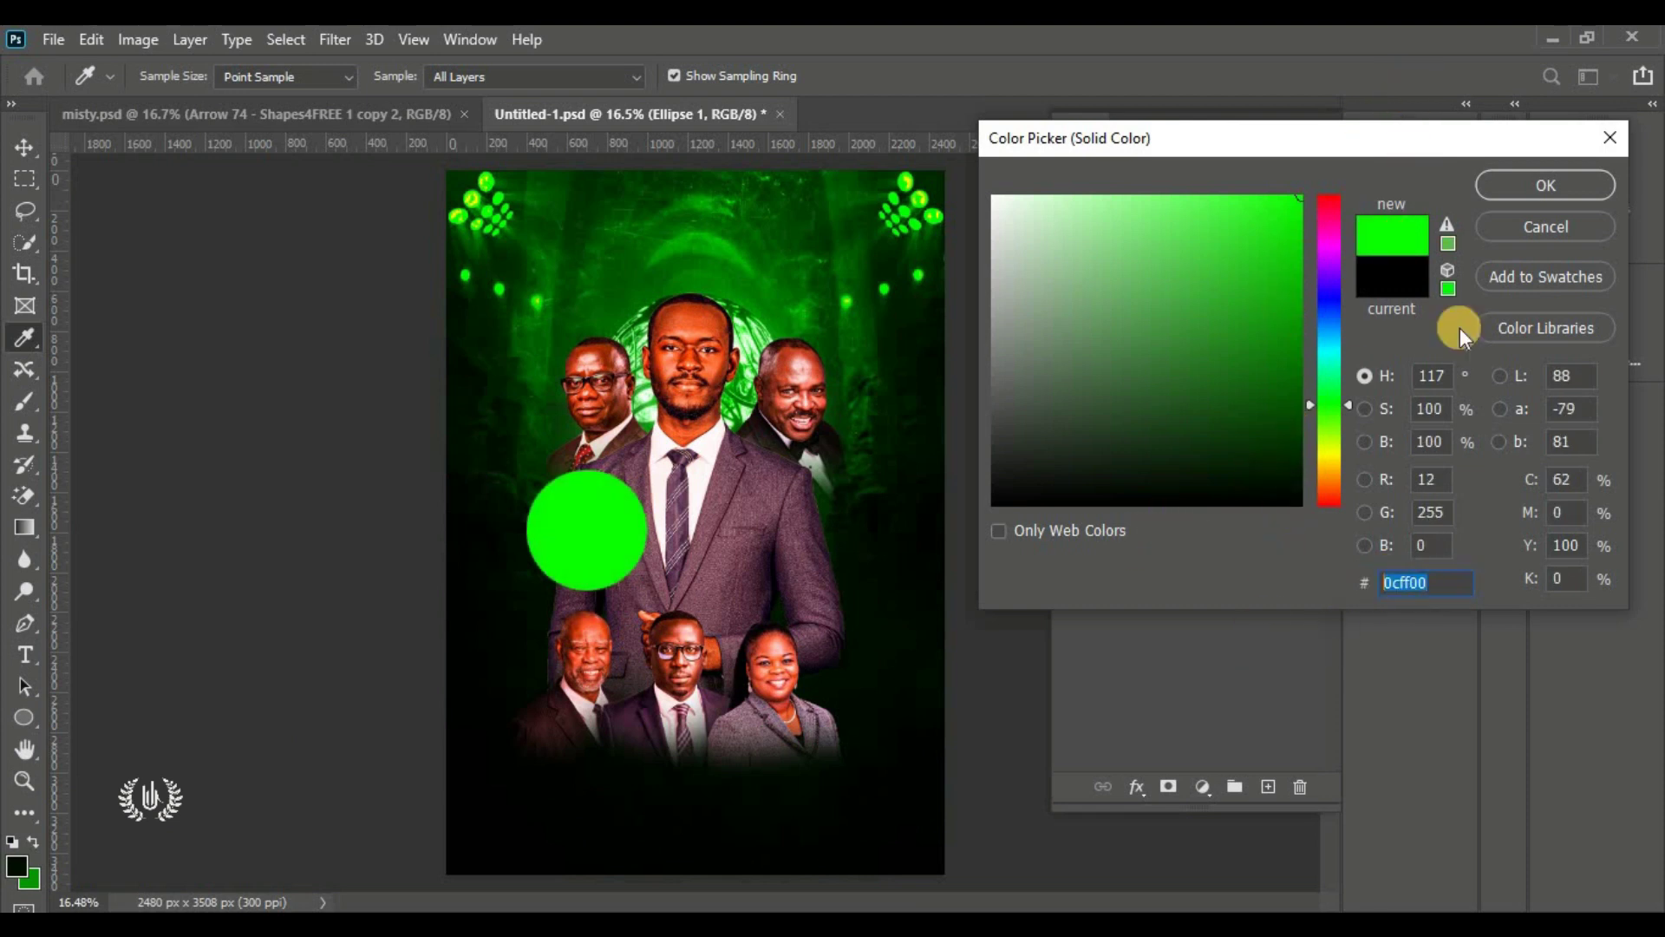
pyautogui.click(1544, 184)
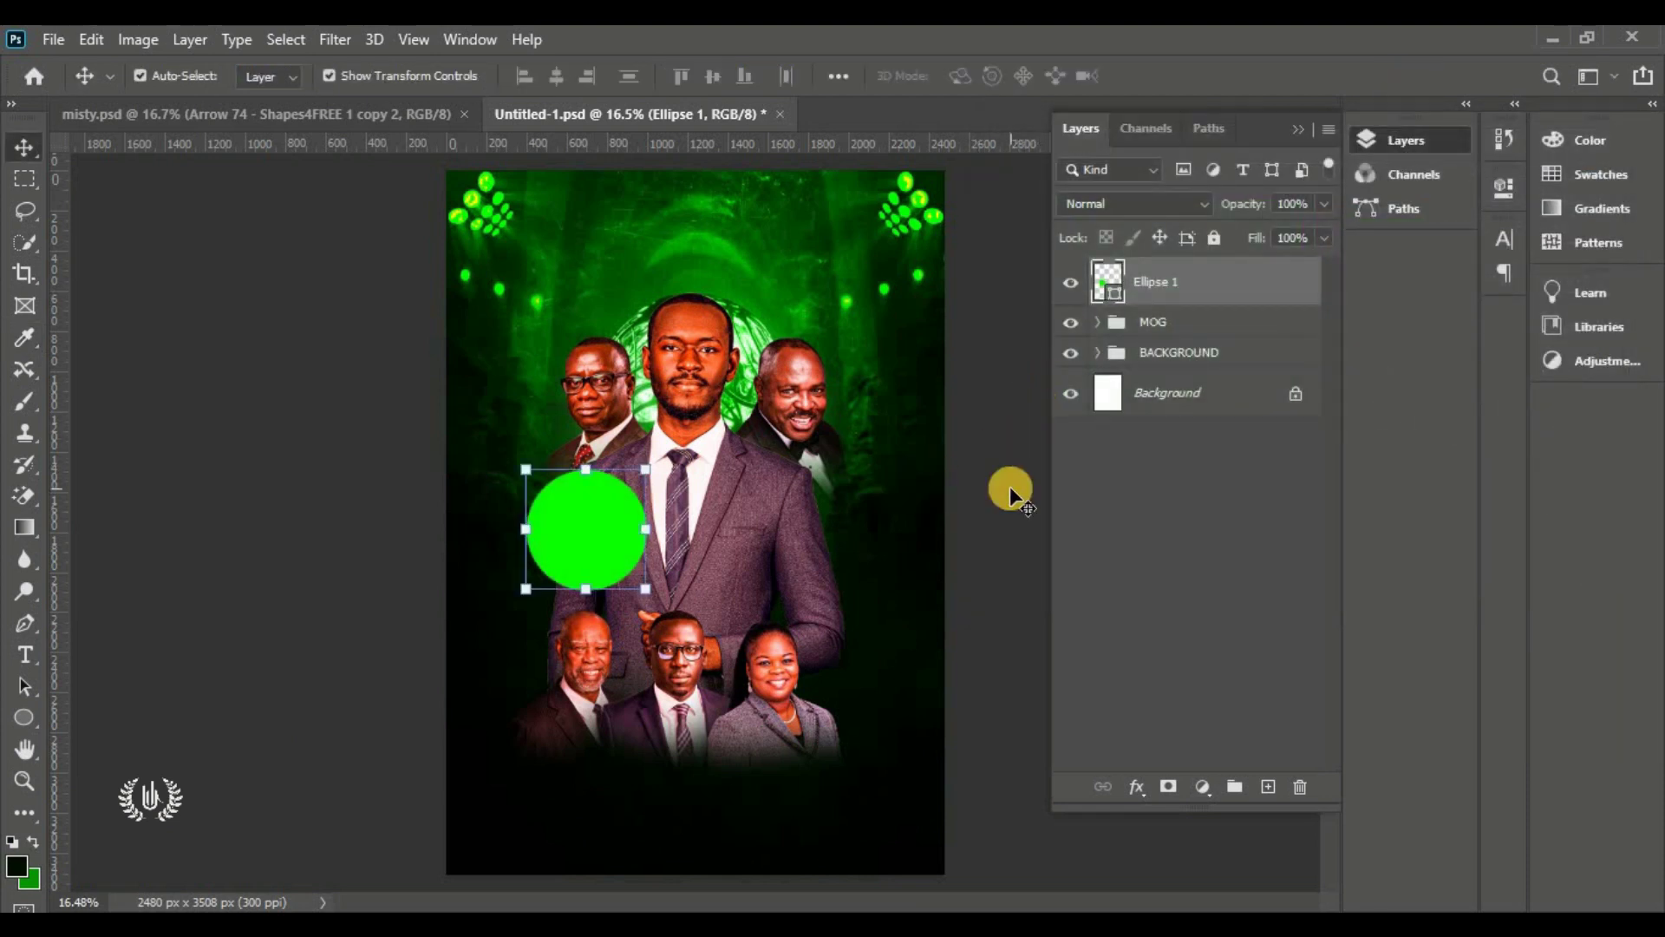
pyautogui.click(1136, 781)
pyautogui.click(1280, 549)
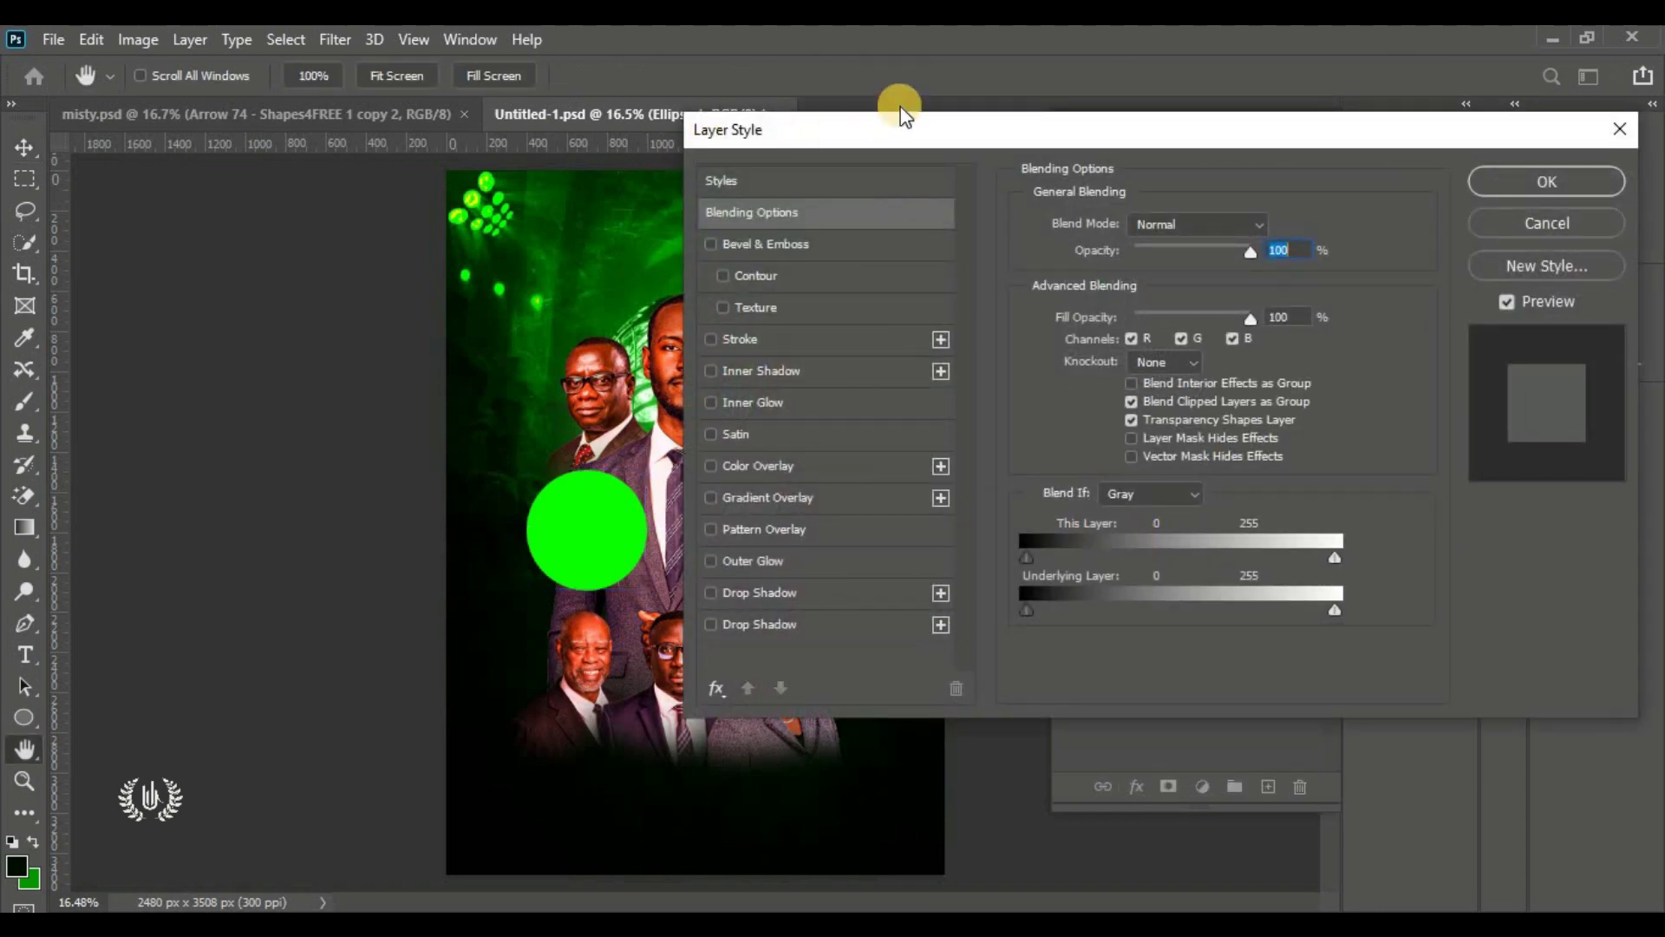
# Give the green circle an 80 px outside white Stroke at 10% opacity
pyautogui.click(830, 343)
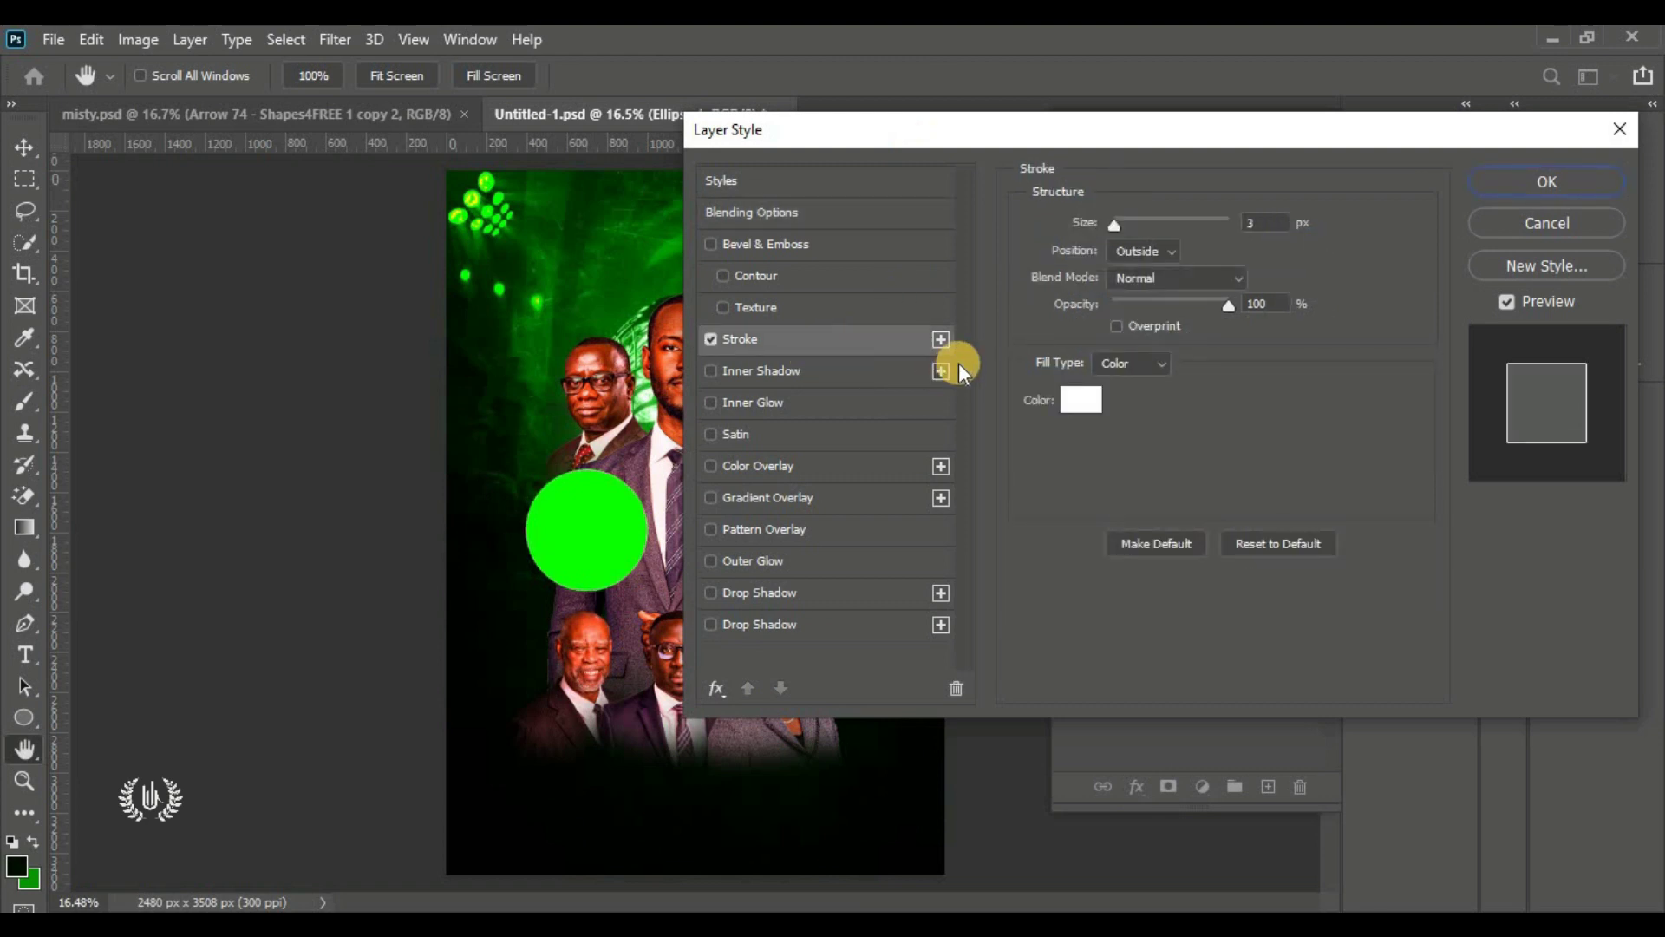
pyautogui.click(1159, 226)
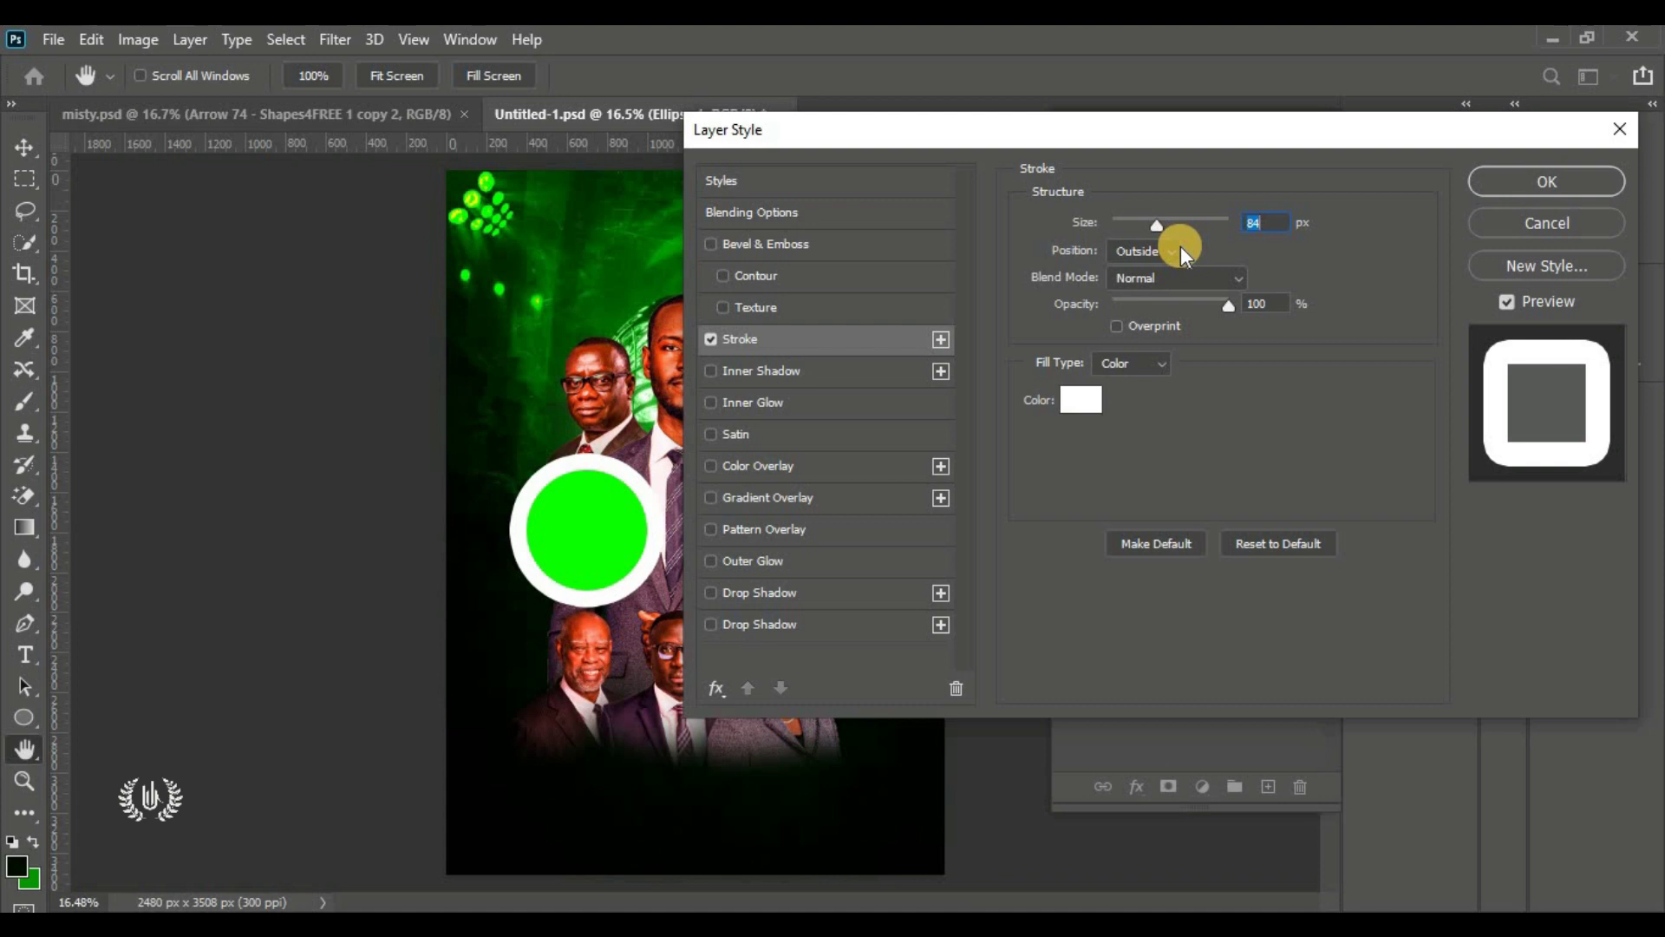
pyautogui.moveTo(1270, 223); pyautogui.dragTo(1250, 224)
pyautogui.write('0')
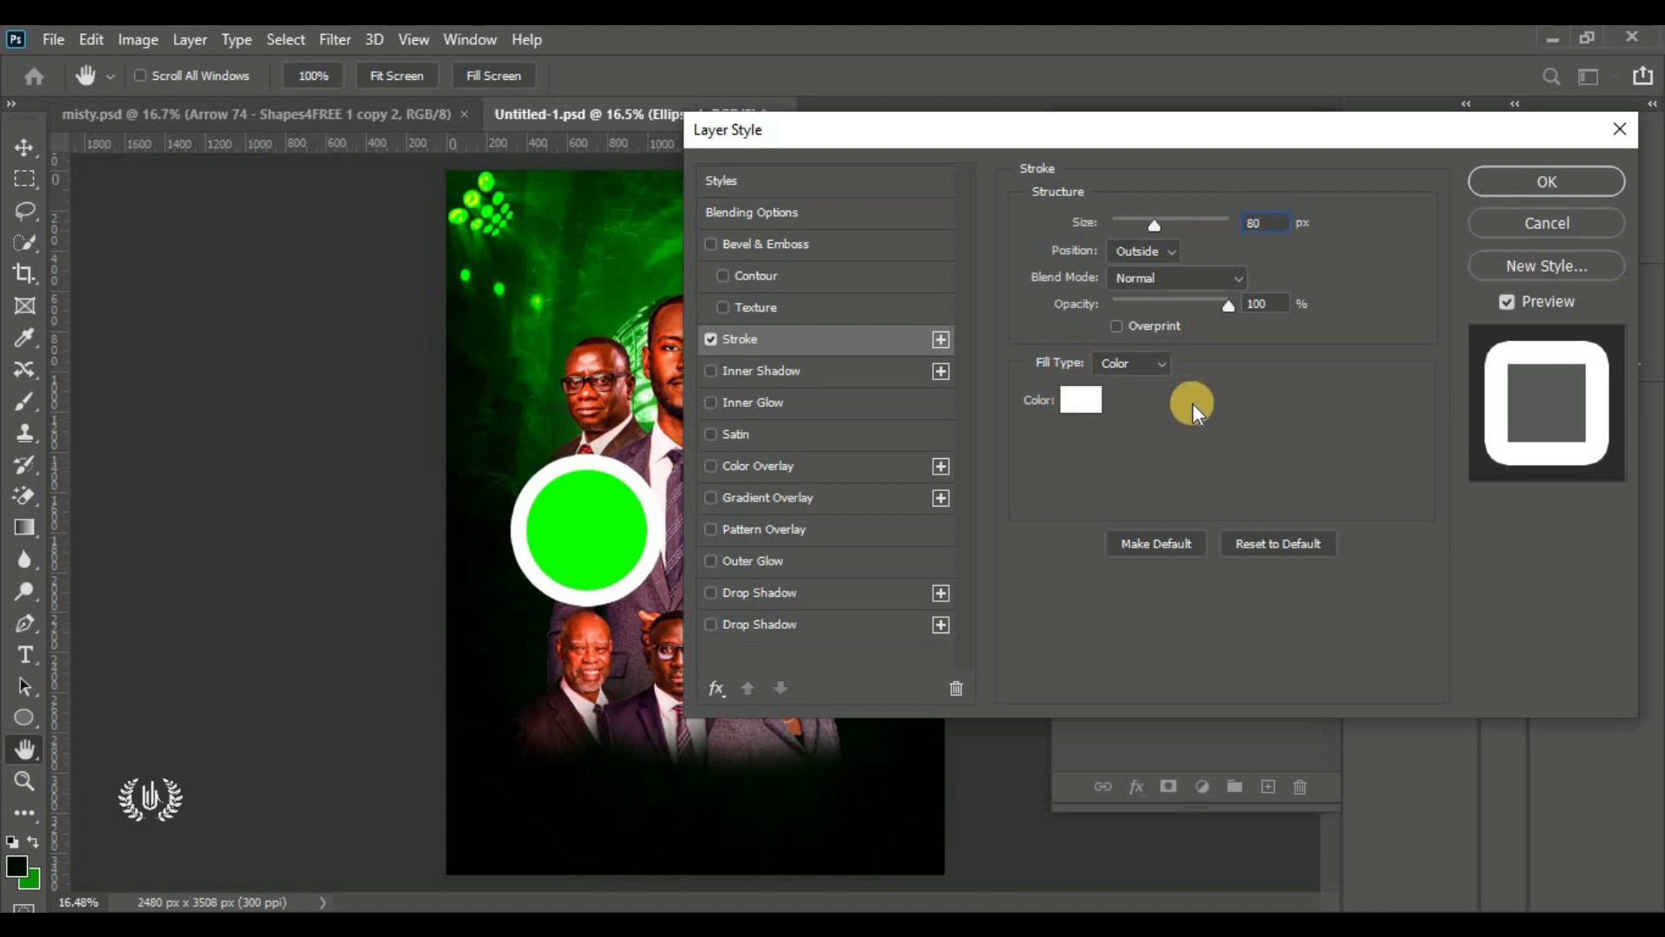
pyautogui.moveTo(1181, 300); pyautogui.dragTo(1106, 342)
pyautogui.write('10')
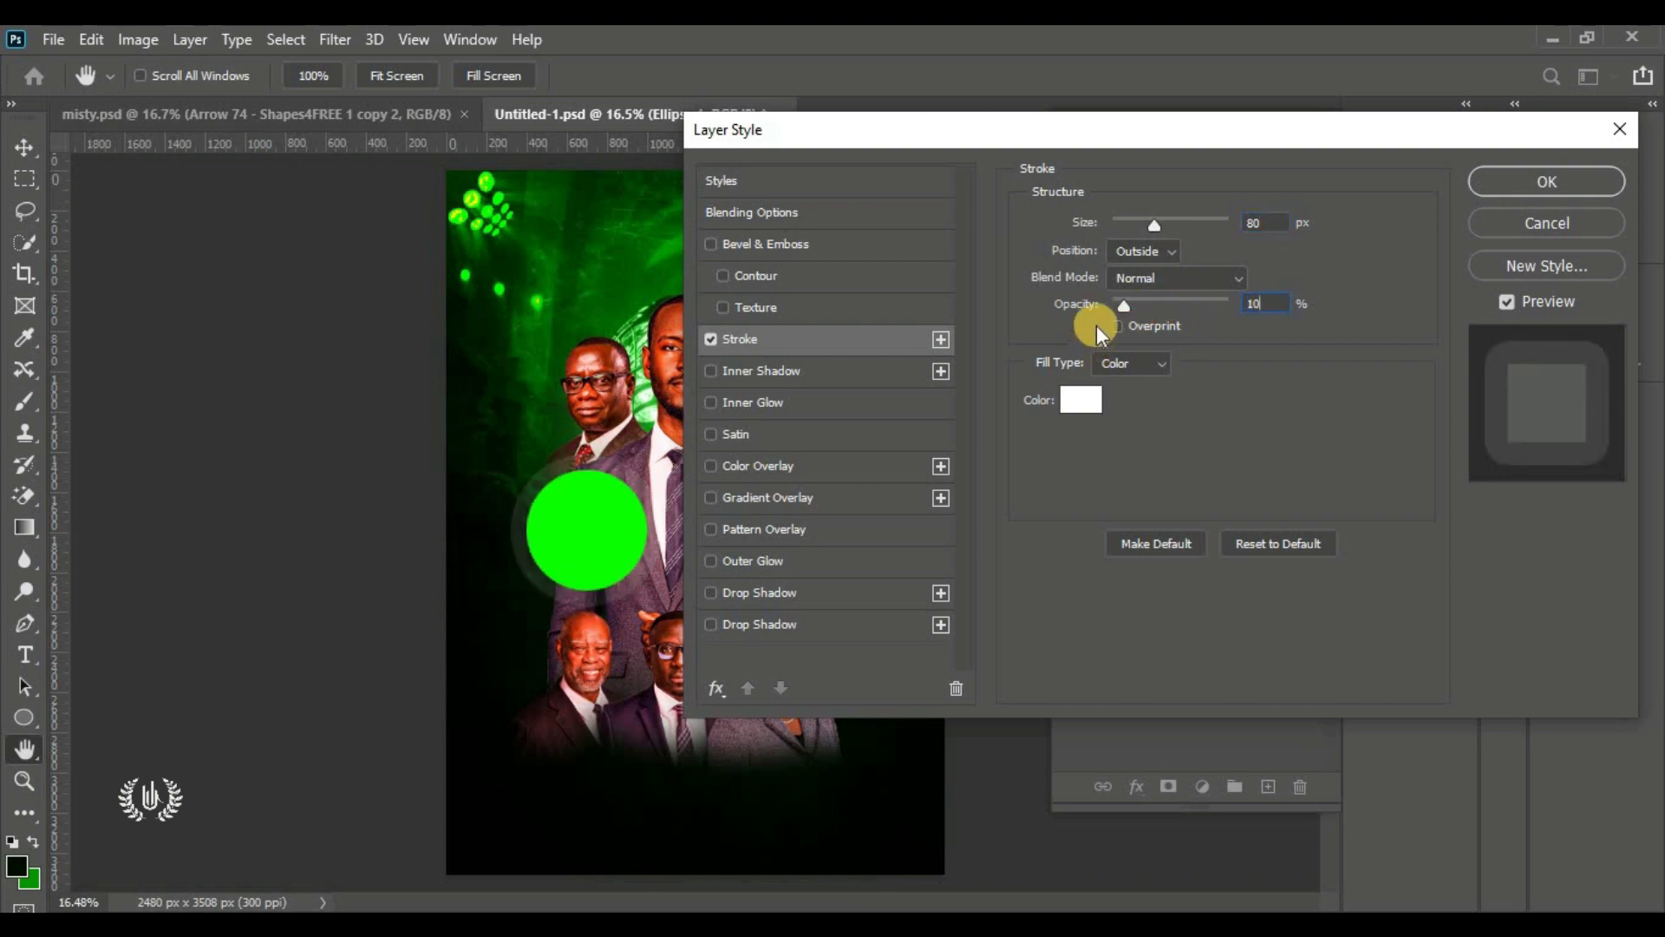
pyautogui.moveTo(1038, 131); pyautogui.dragTo(1150, 128)
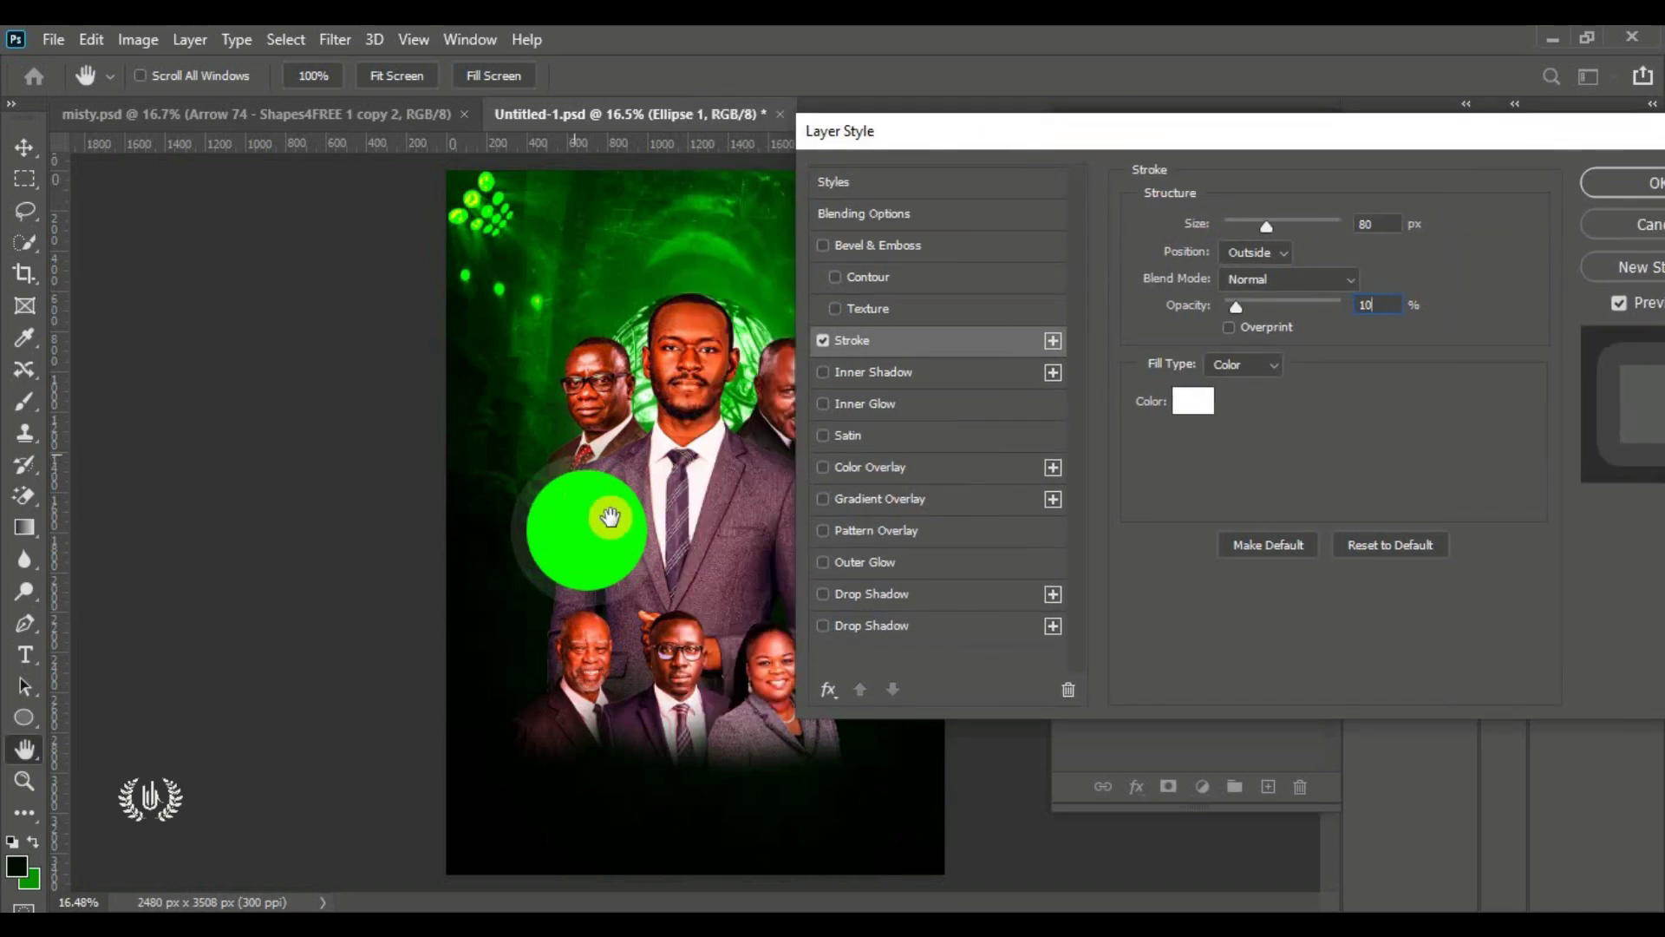
pyautogui.moveTo(1272, 132); pyautogui.dragTo(968, 153)
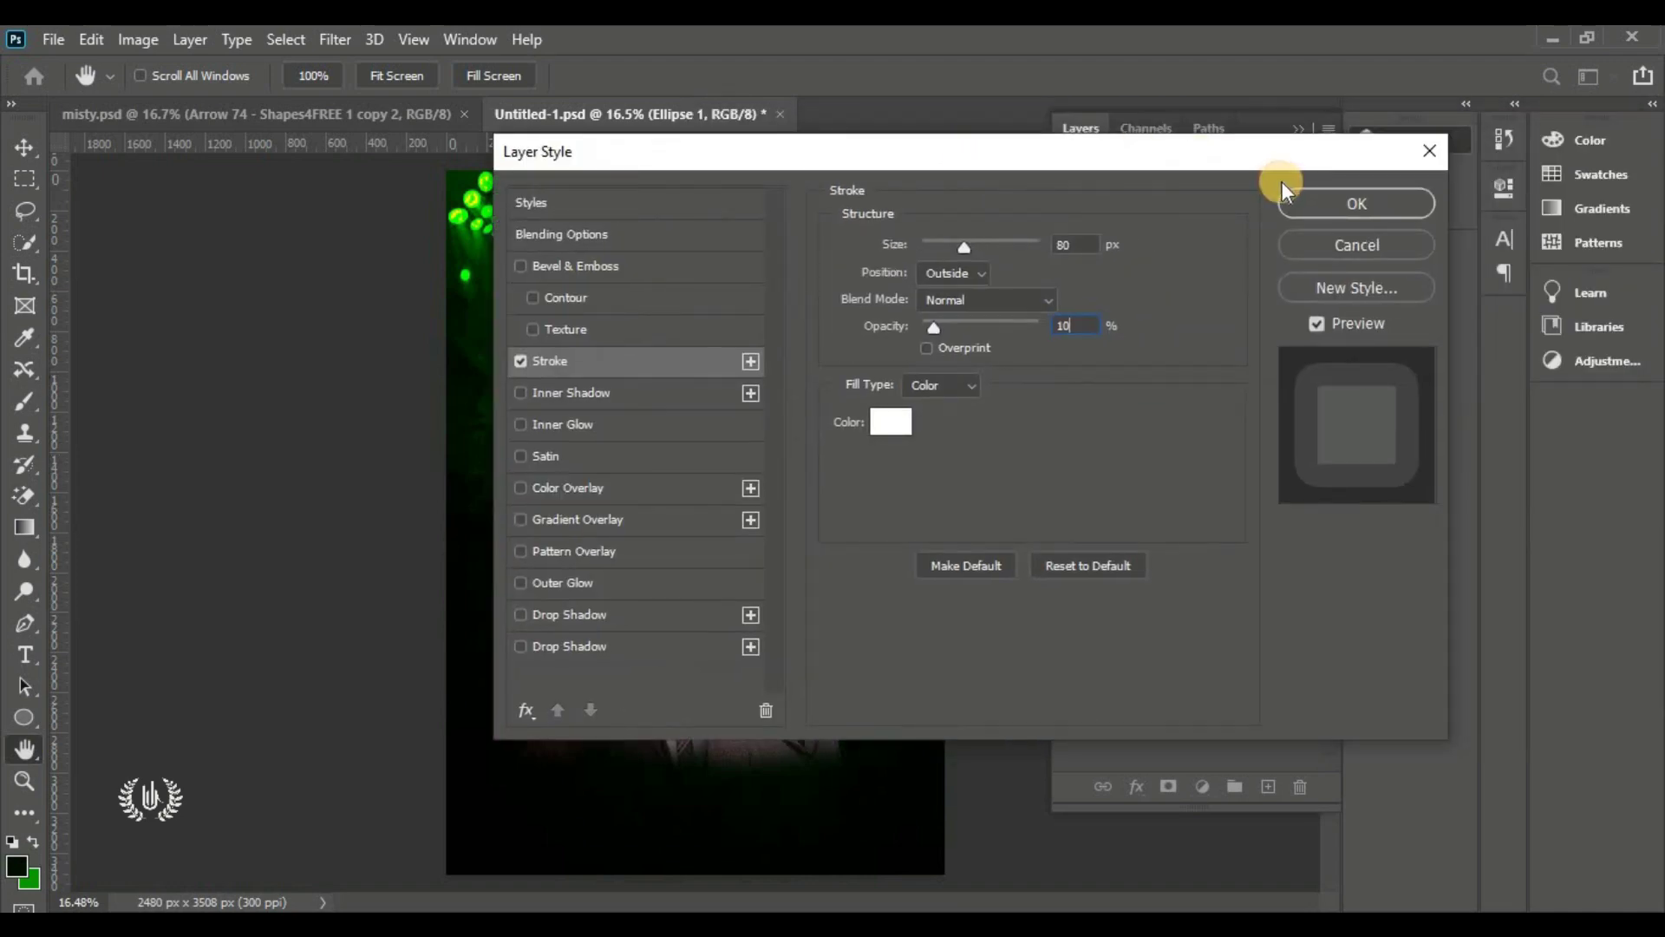
pyautogui.click(1312, 203)
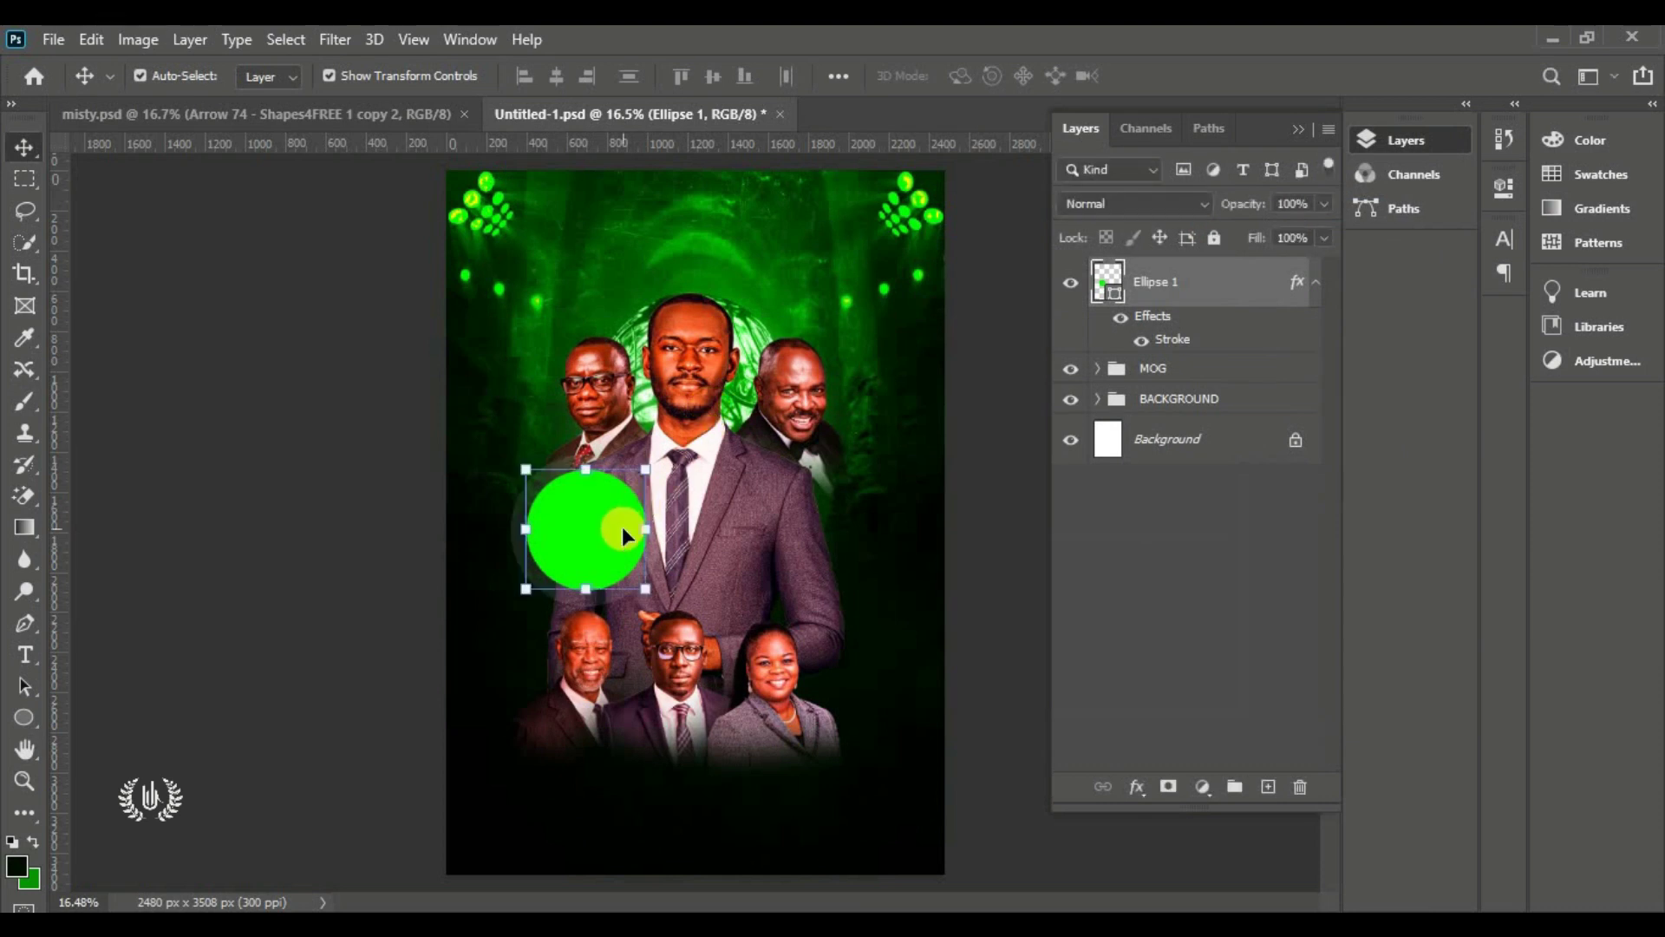
# Scale the green circle down slightly with Free Transform and check it against the MOG group
pyautogui.hotkey('ctrl', 't')
pyautogui.moveTo(622, 528); pyautogui.dragTo(590, 512)
pyautogui.press('Return')
pyautogui.click(1083, 379)
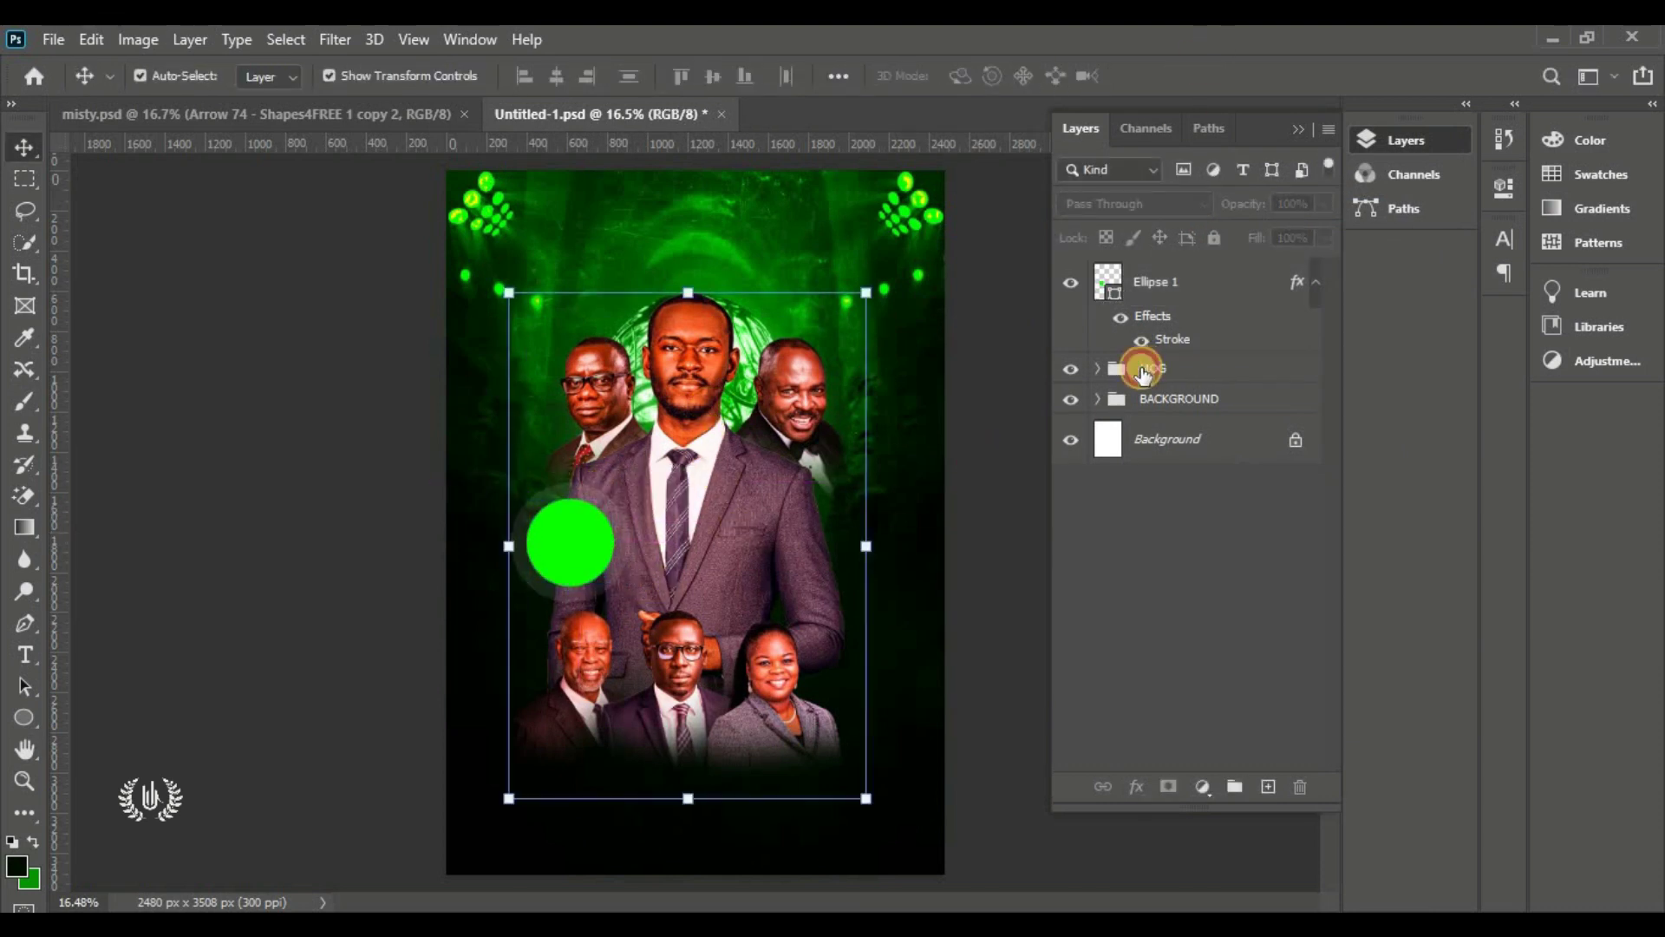
pyautogui.click(1068, 370)
pyautogui.click(1069, 369)
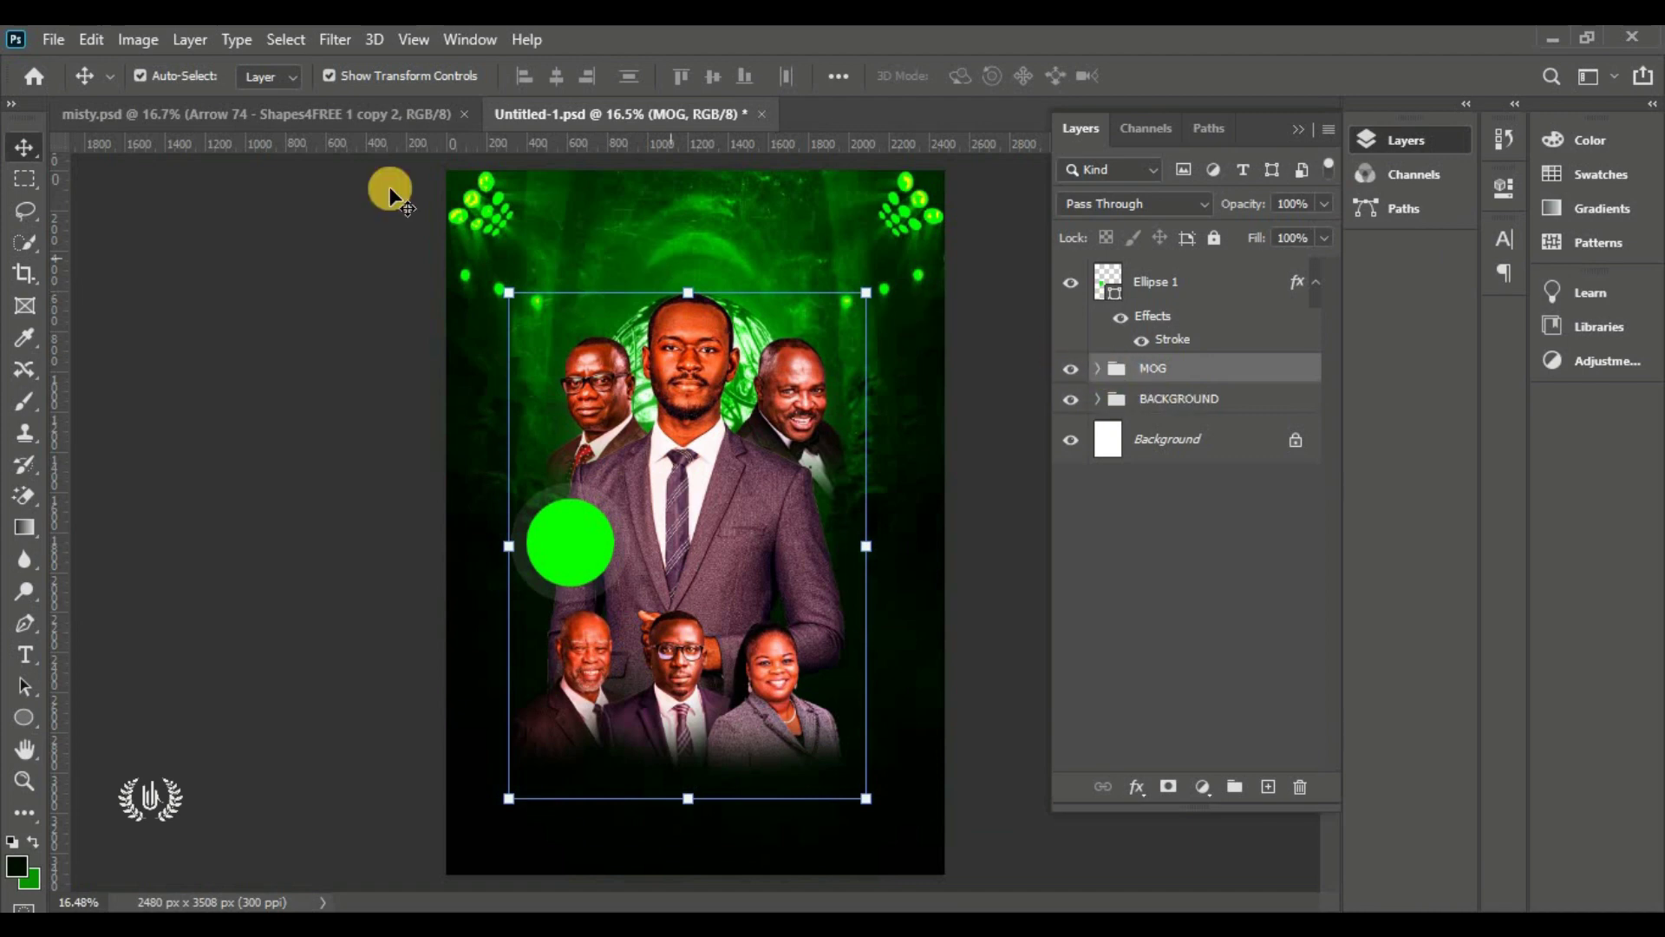
# Place the taeynb lightning image into the flyer as an embedded layer
pyautogui.click(40, 39)
pyautogui.click(45, 39)
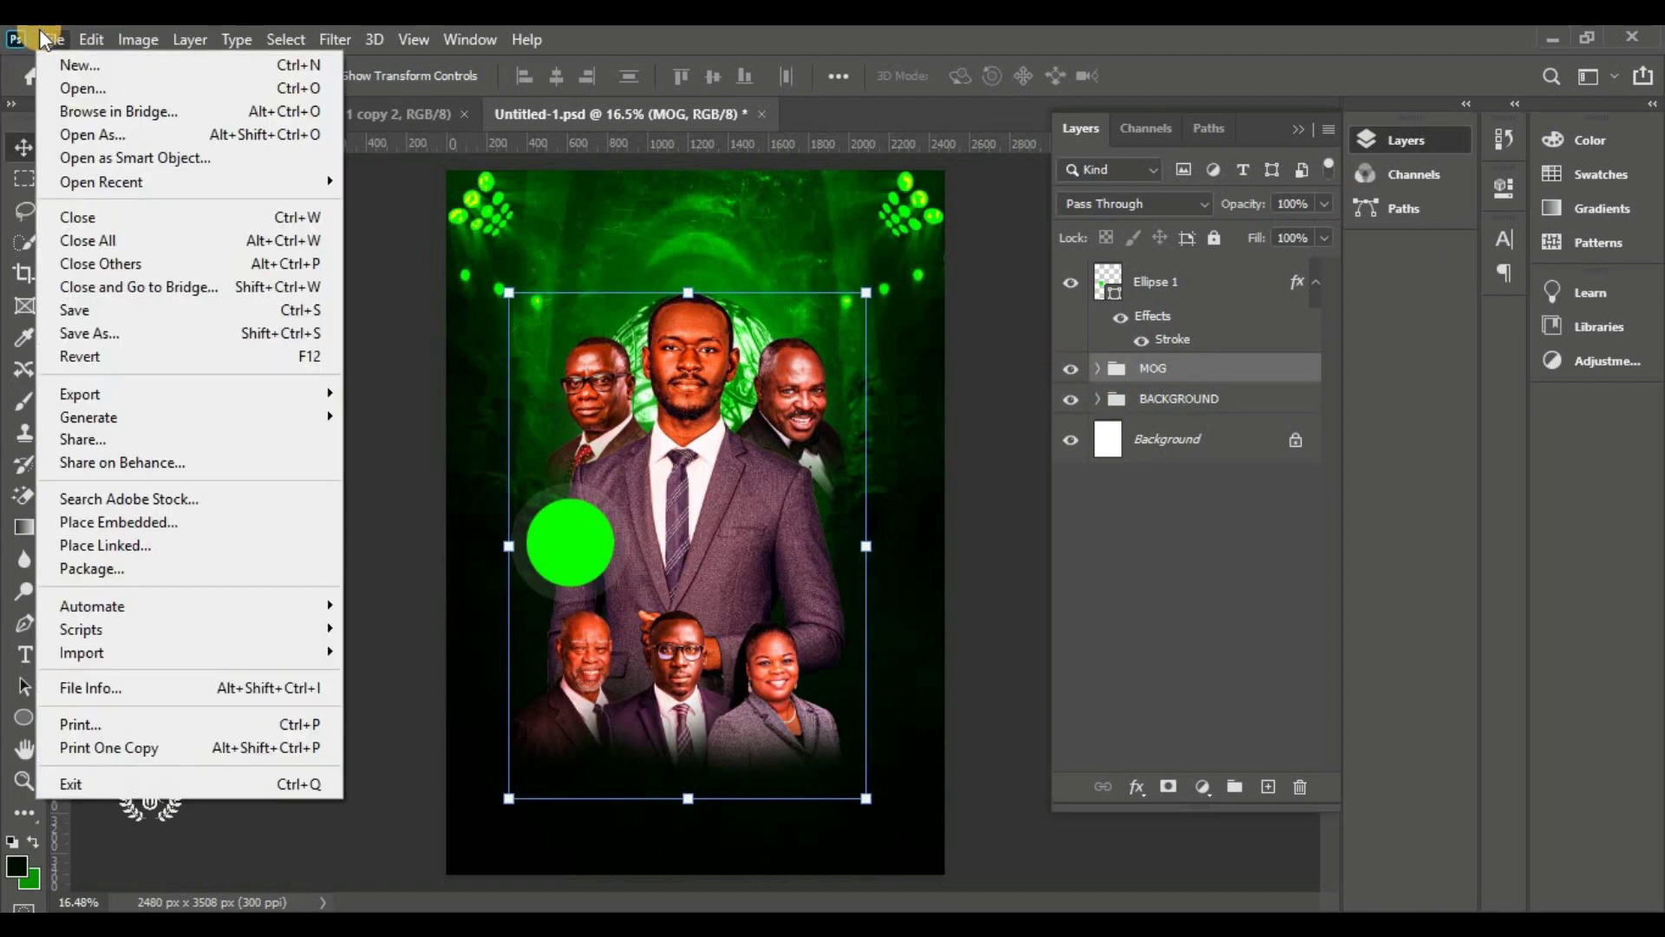
pyautogui.click(200, 522)
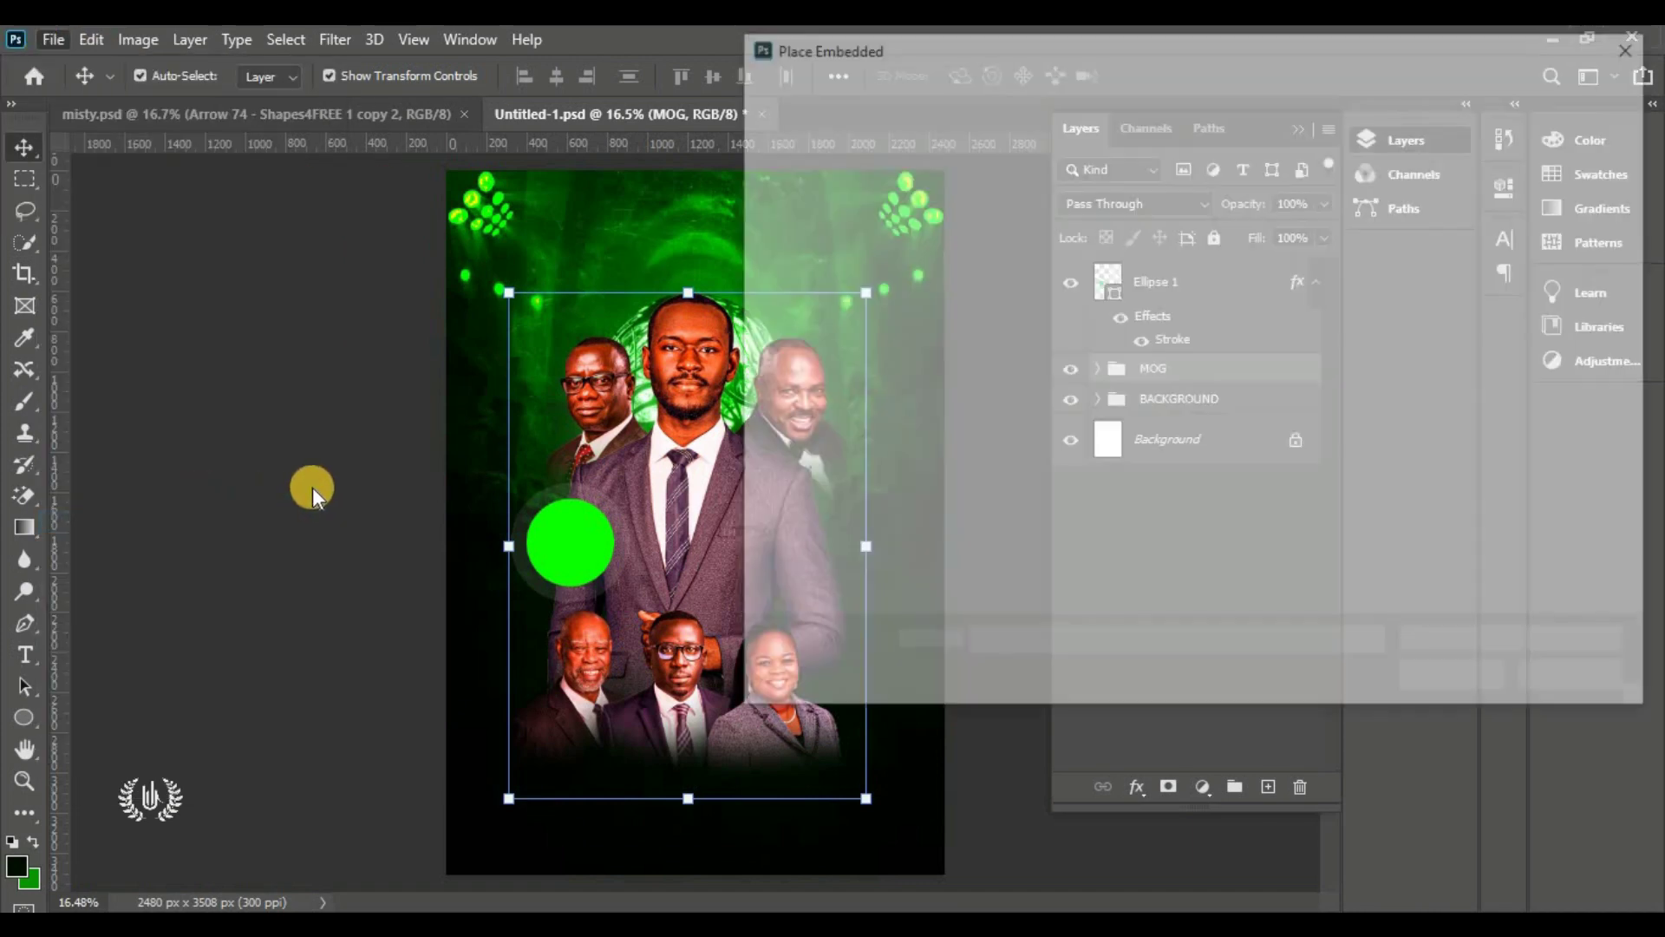
pyautogui.scroll(-1, 1353, 451)
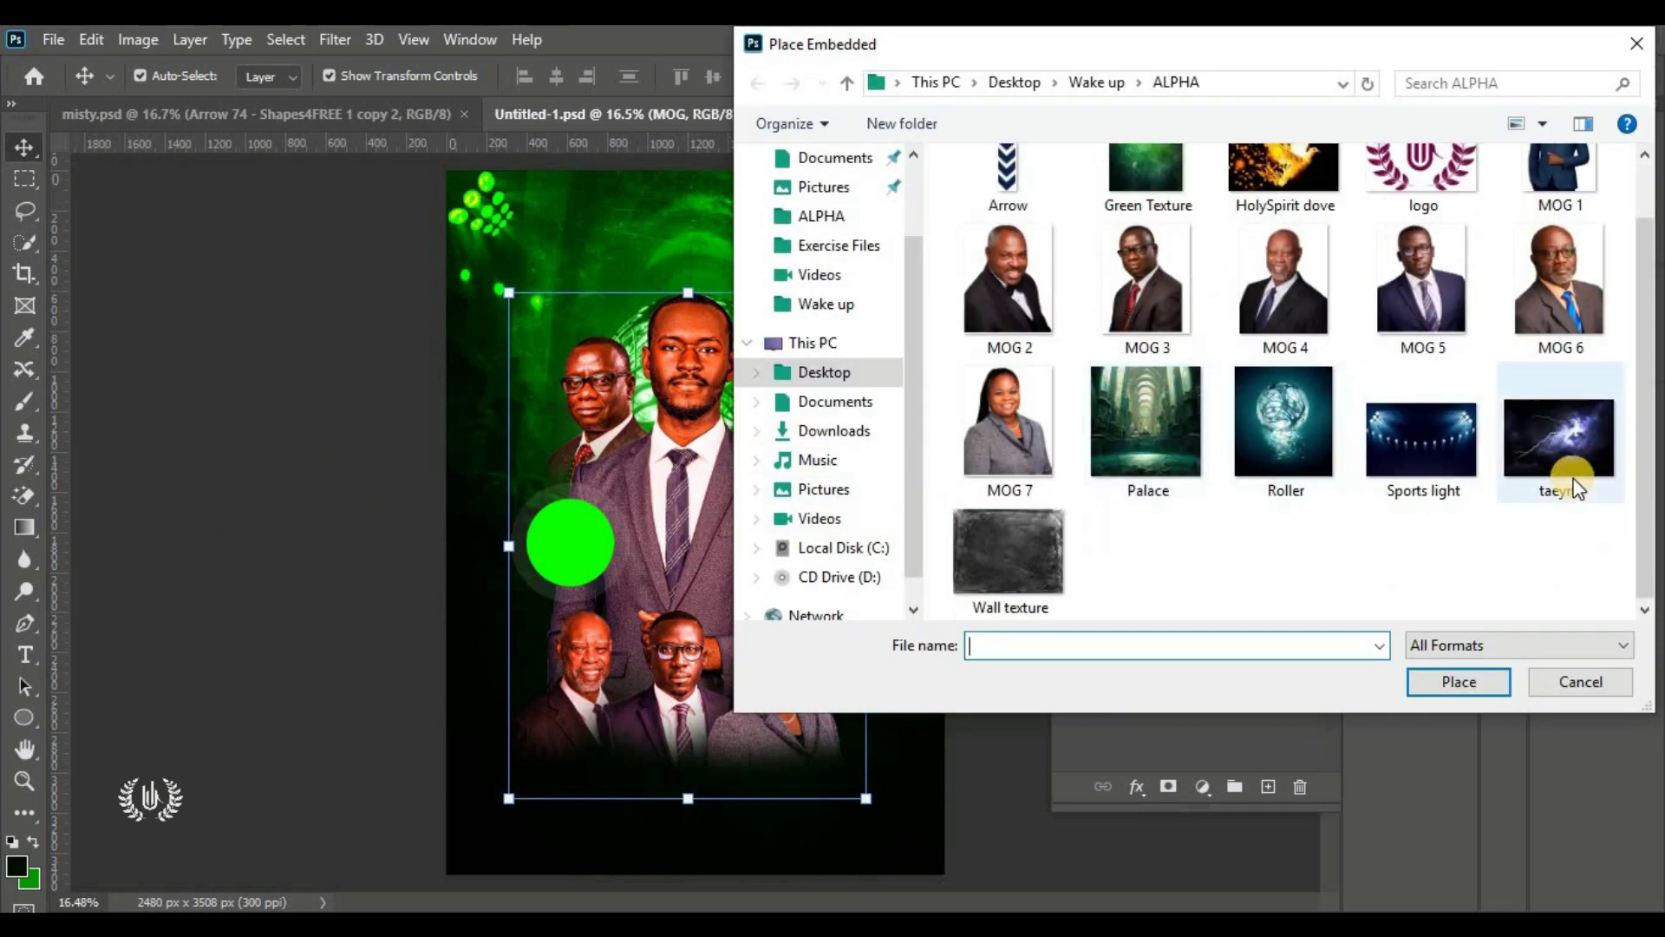
pyautogui.click(1575, 460)
pyautogui.click(1429, 679)
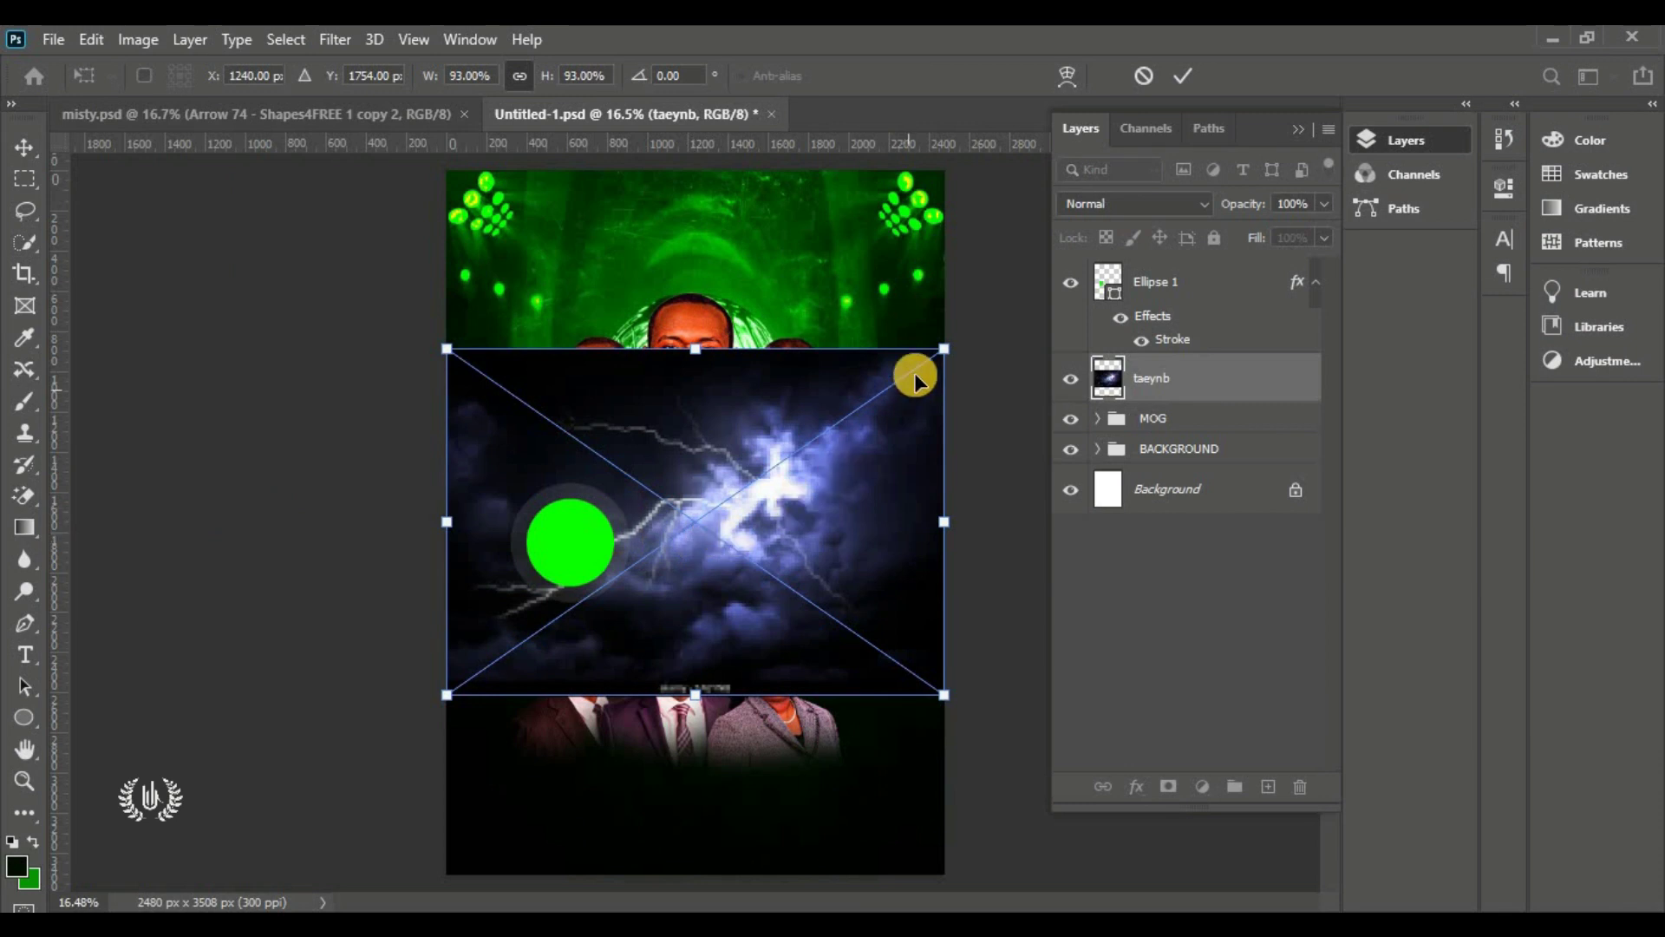
# Scale the lightning image to 73%, move it lower and flip it horizontally
pyautogui.moveTo(944, 349); pyautogui.dragTo(836, 416)
pyautogui.moveTo(762, 472); pyautogui.dragTo(756, 609)
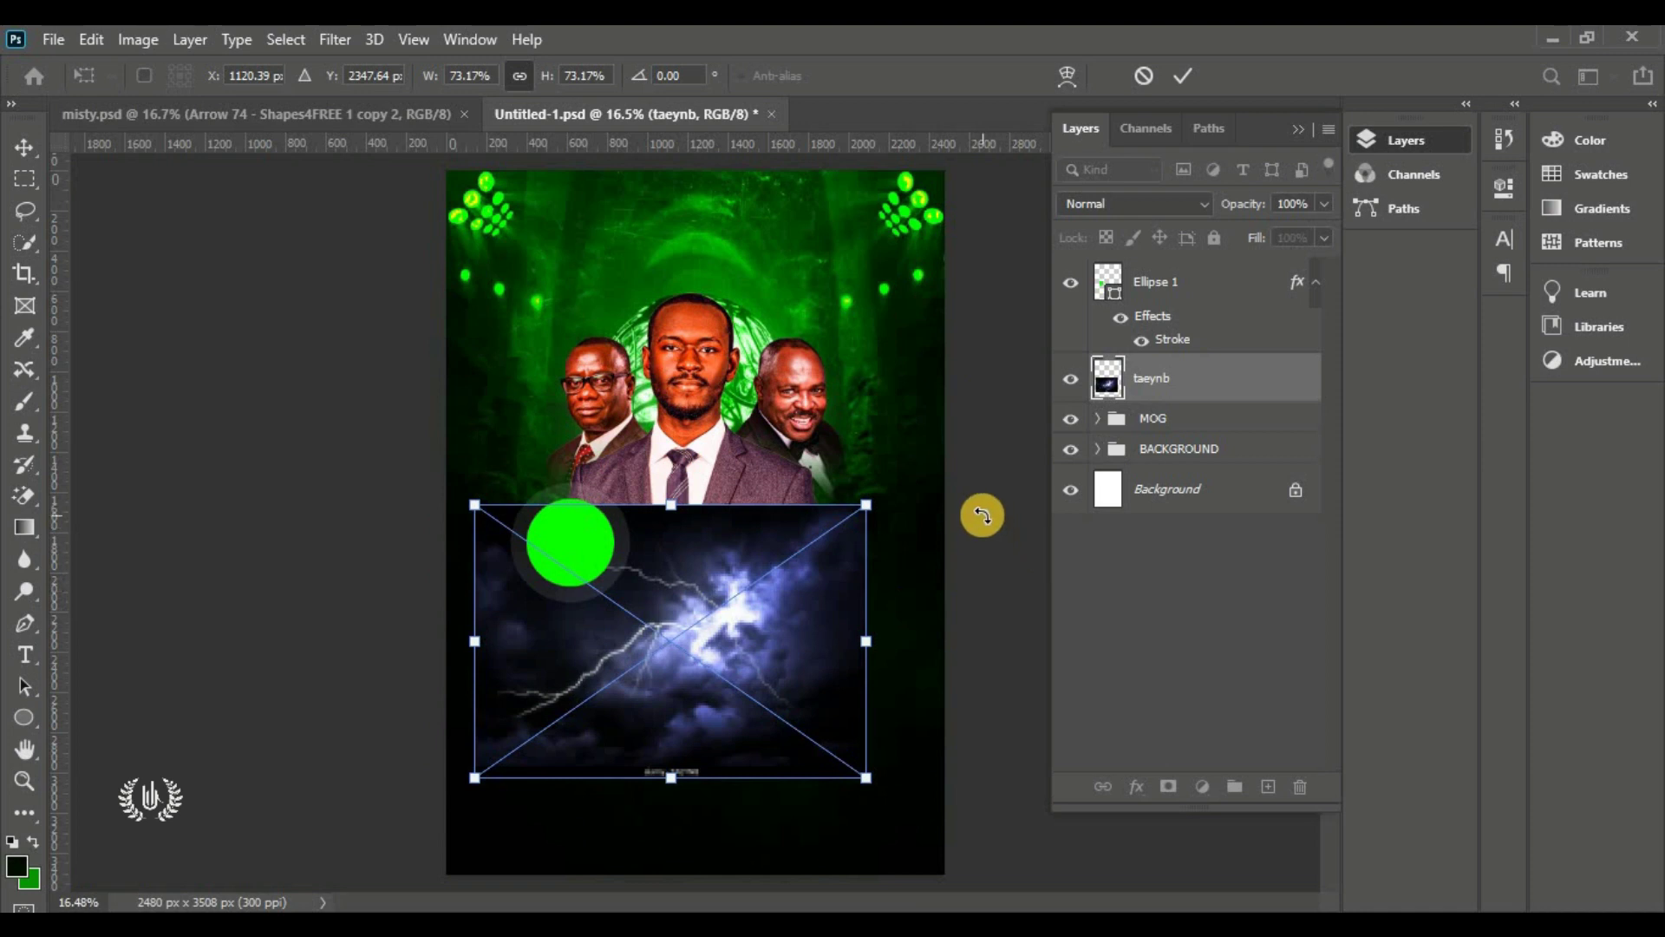
pyautogui.rightClick(816, 593)
pyautogui.click(881, 550)
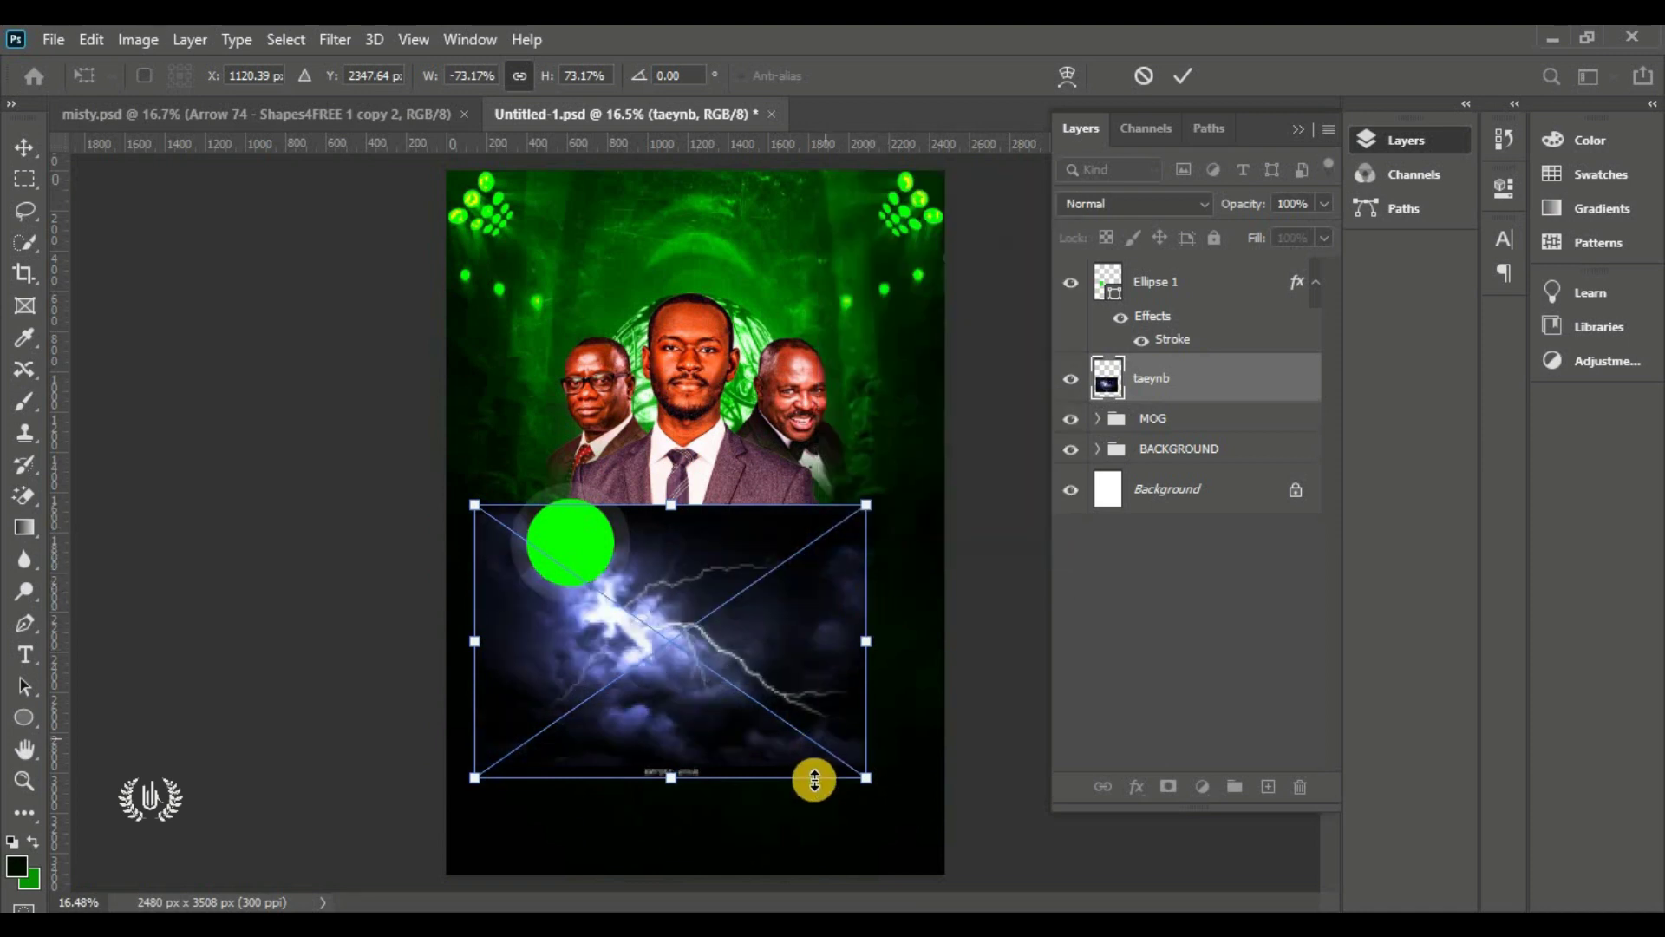
# Rotate the lightning to about 126°, shrink it to 53% in the lower right, and commit it
pyautogui.moveTo(855, 833); pyautogui.dragTo(991, 579)
pyautogui.moveTo(718, 673); pyautogui.dragTo(798, 707)
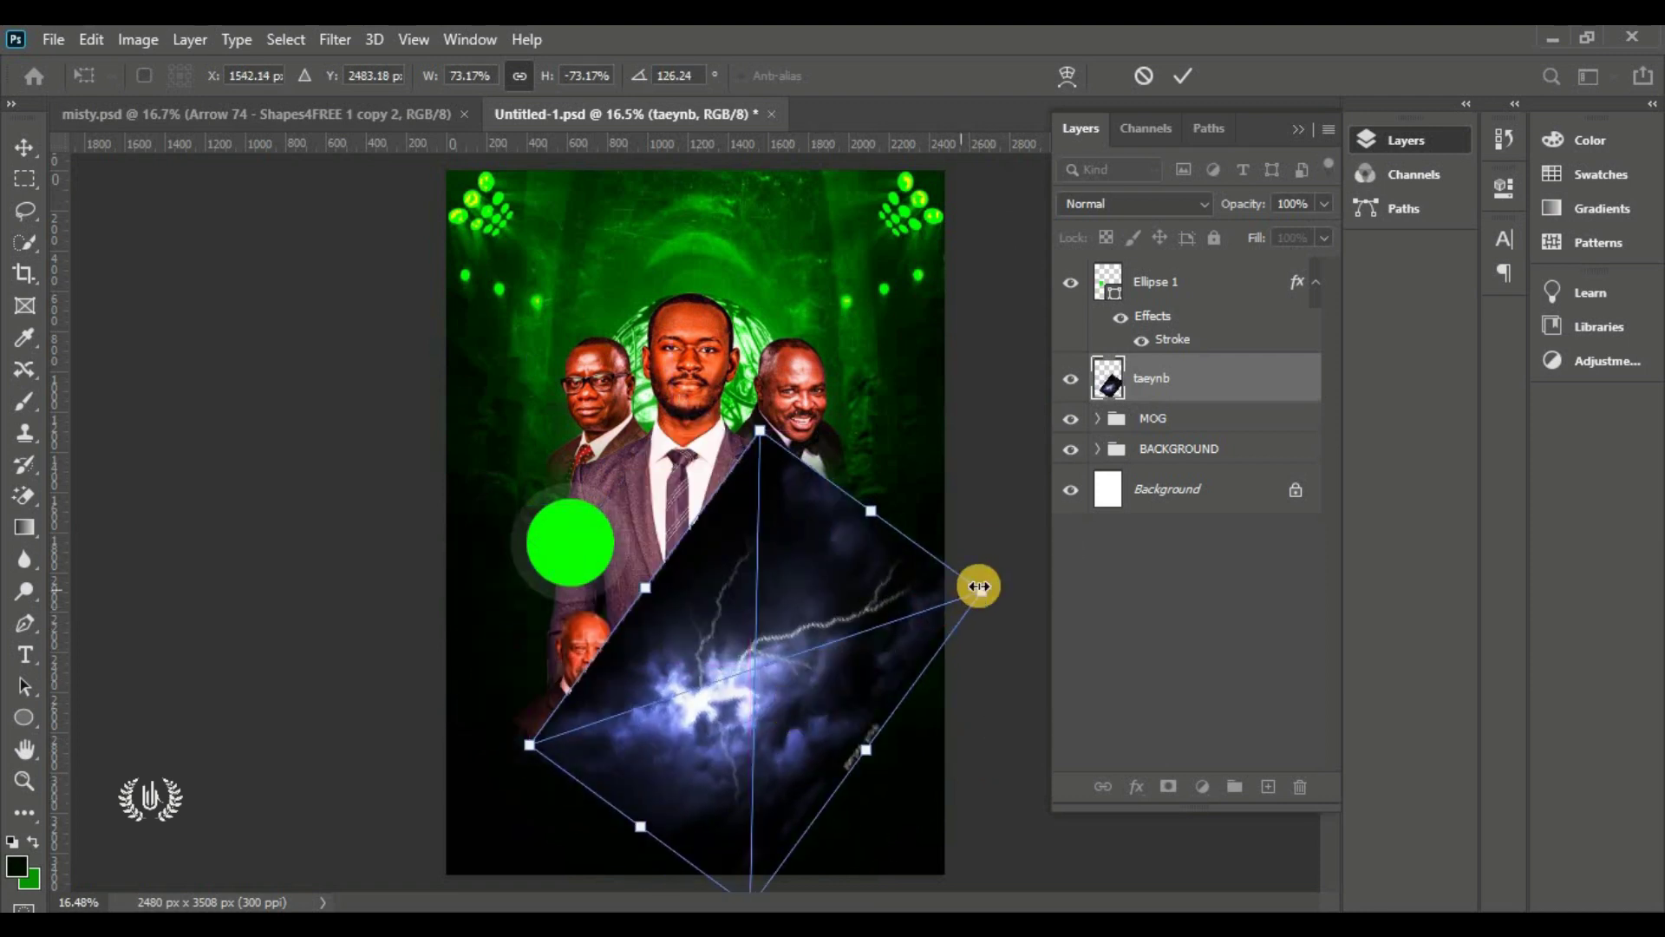
pyautogui.moveTo(972, 595); pyautogui.dragTo(836, 666)
pyautogui.moveTo(694, 721); pyautogui.dragTo(765, 724)
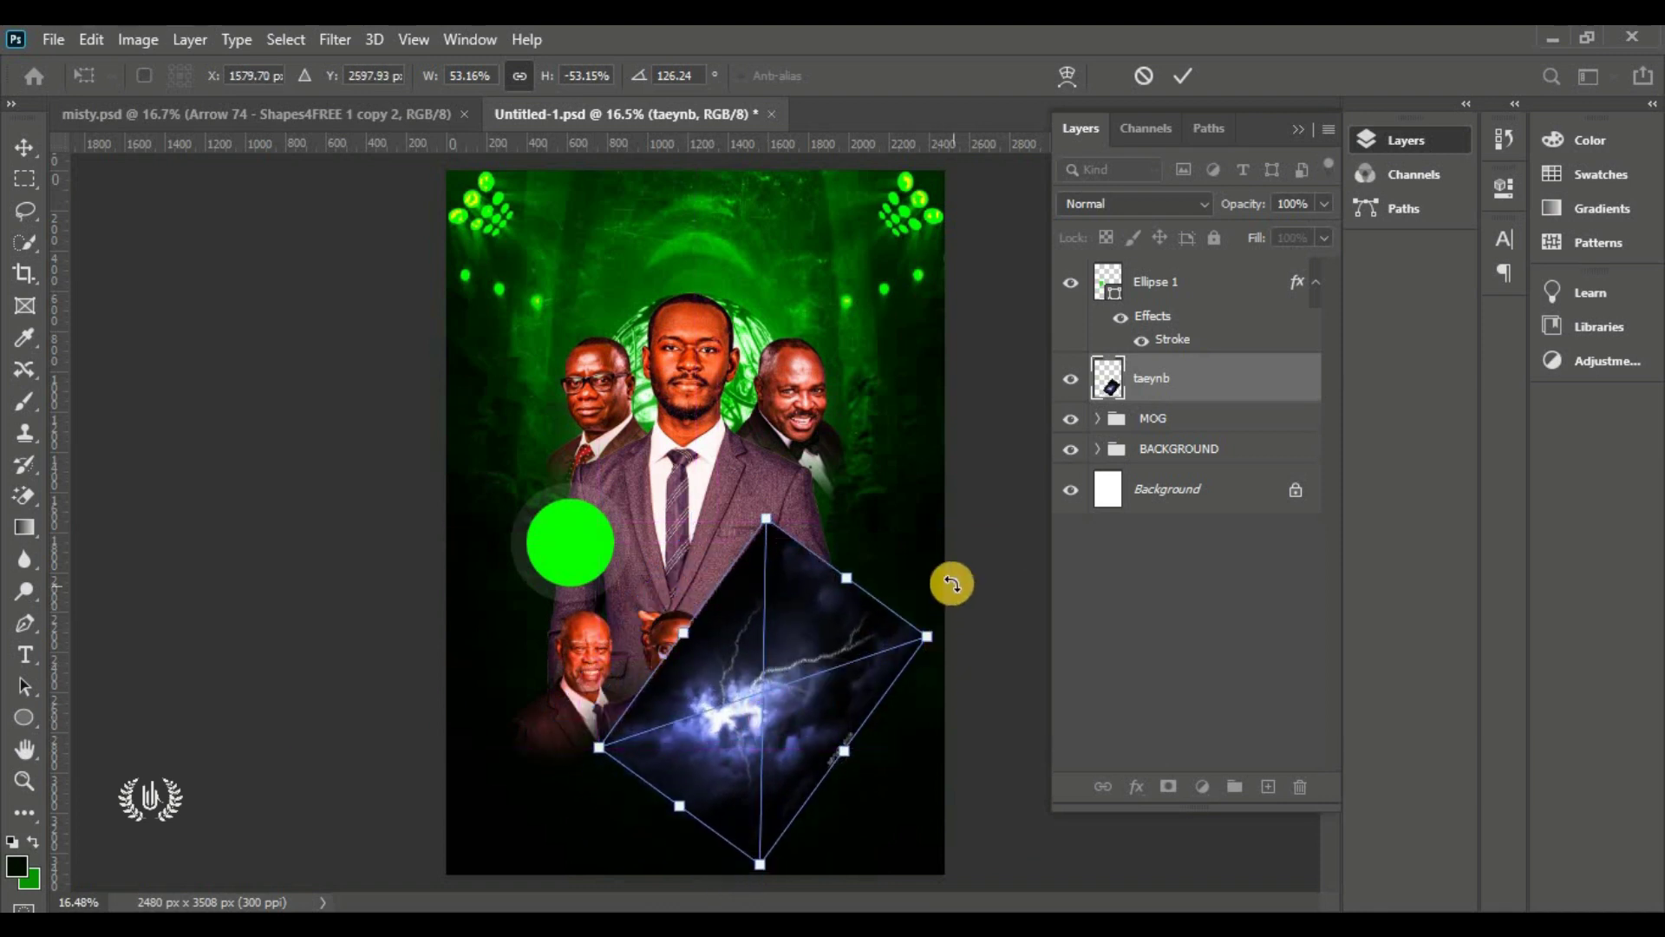
pyautogui.click(1183, 75)
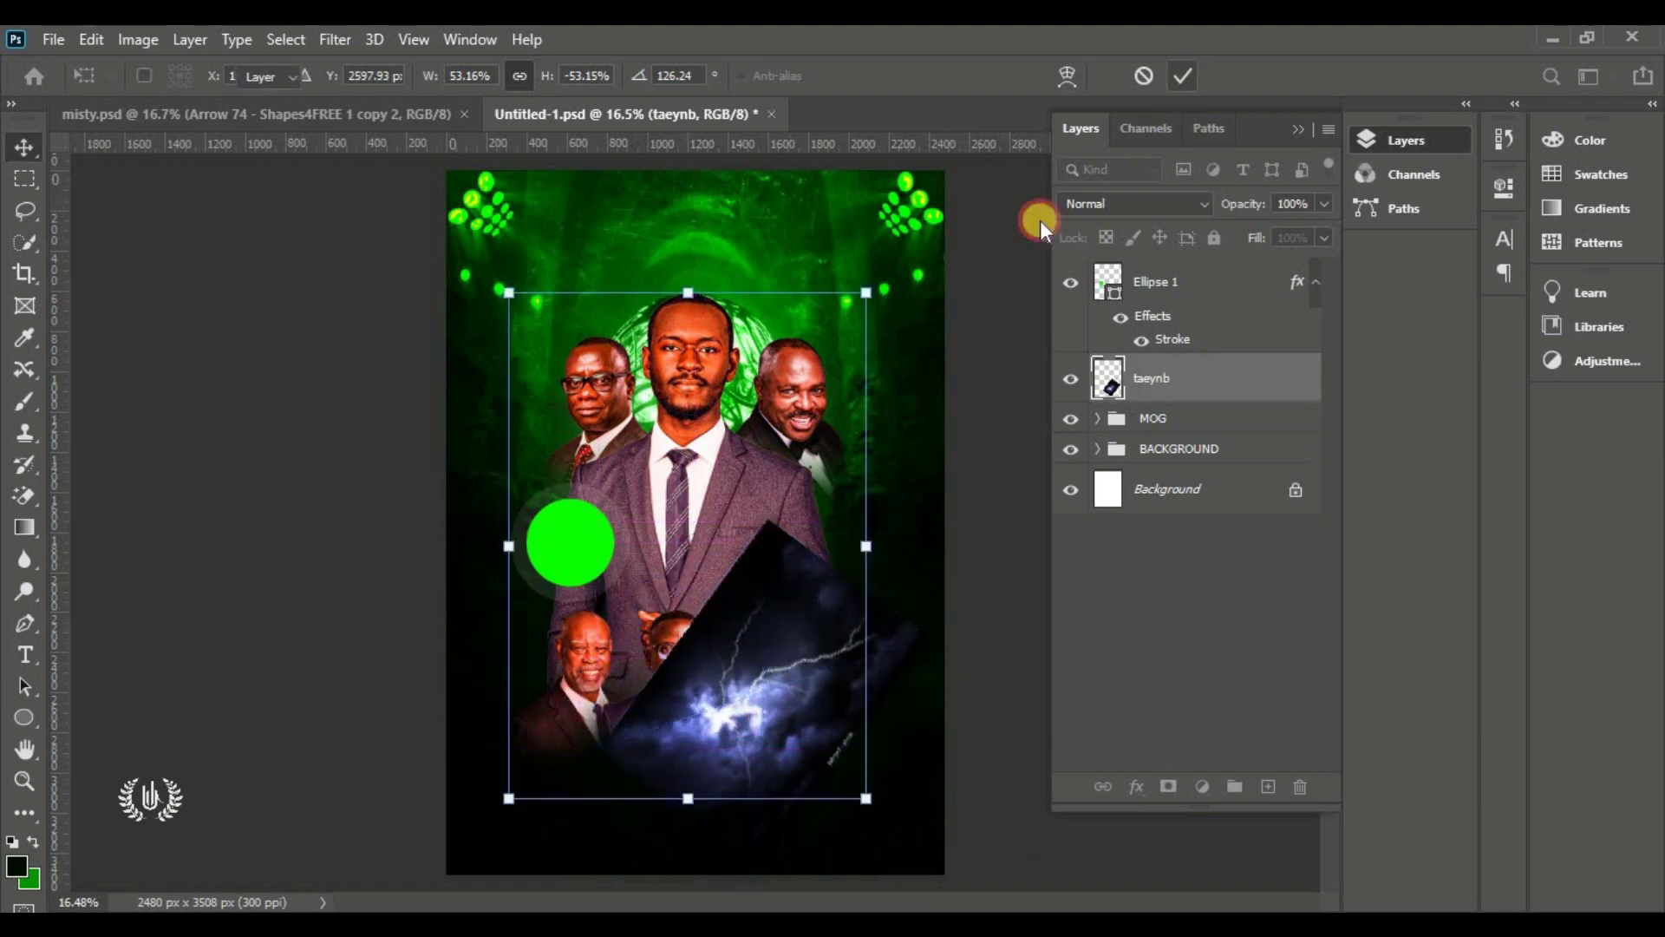
pyautogui.click(1072, 379)
pyautogui.click(1073, 381)
pyautogui.click(1137, 203)
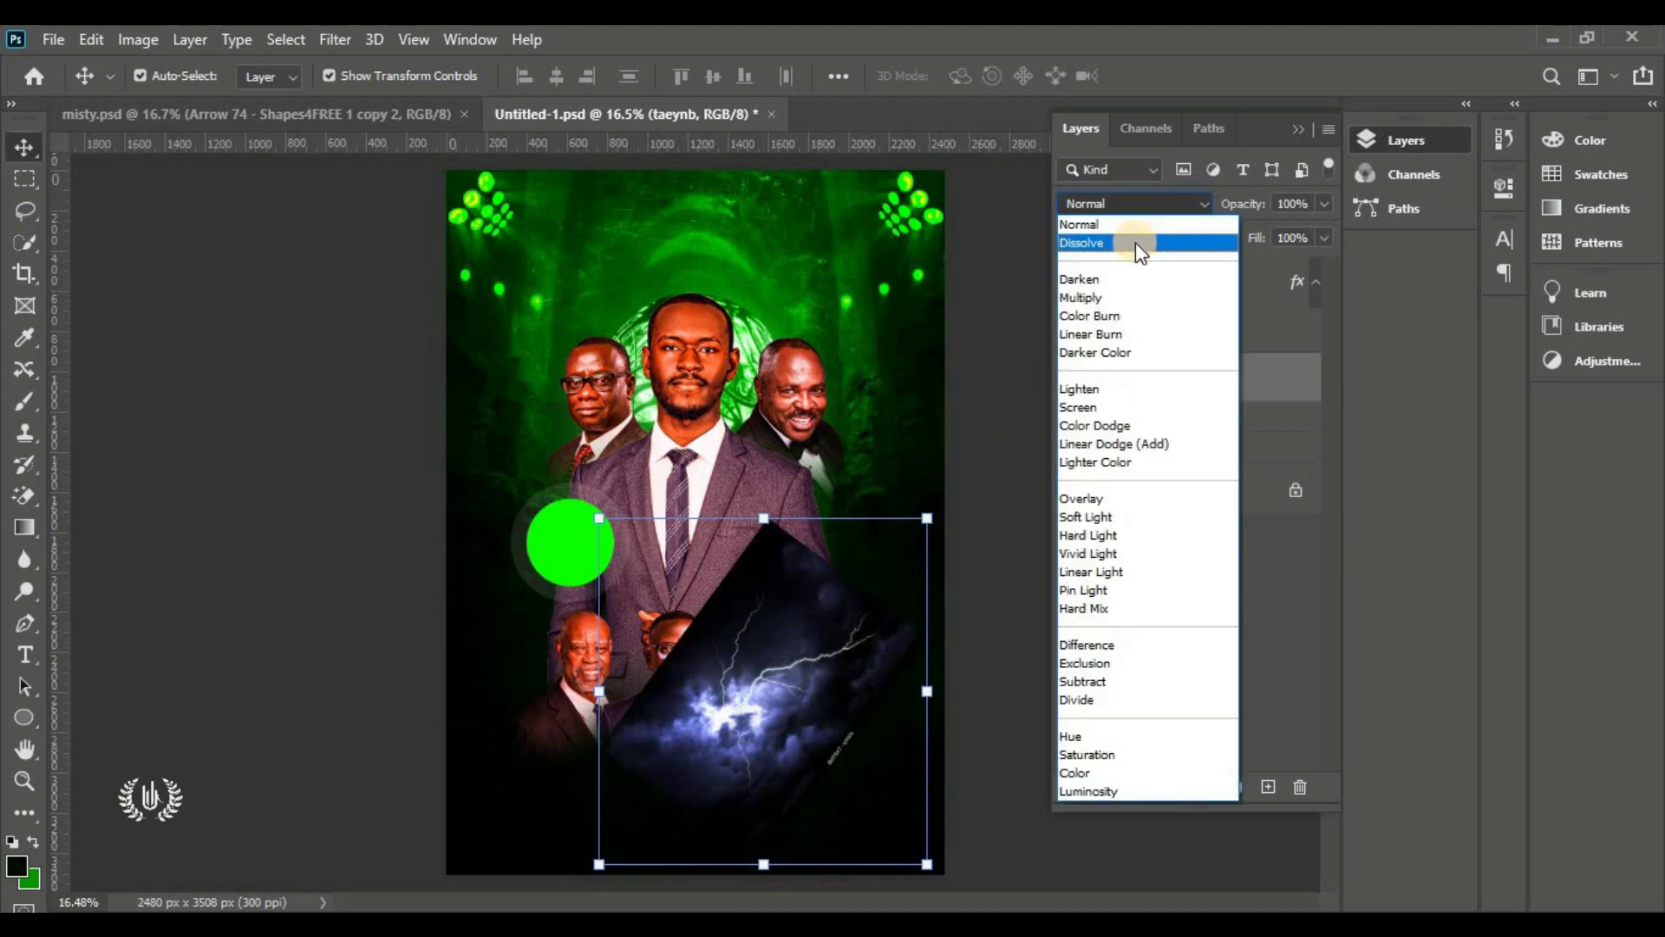
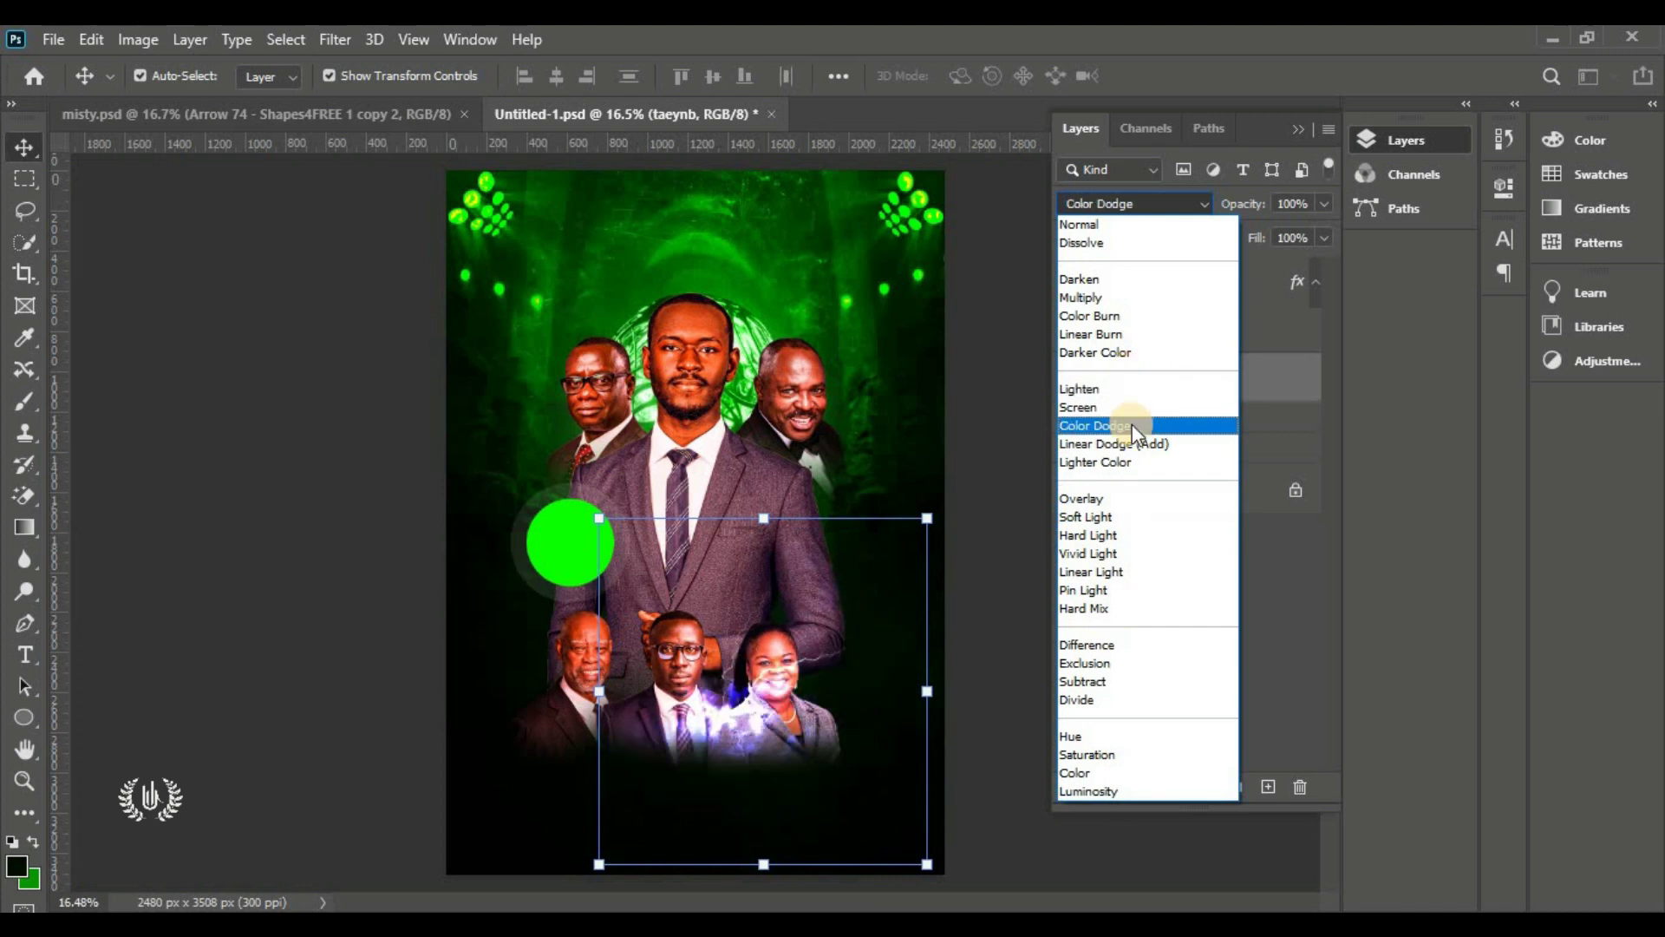
# Move the lightning layer below the MOG group, then rotate, flip and shrink it at the bottom
pyautogui.click(1012, 437)
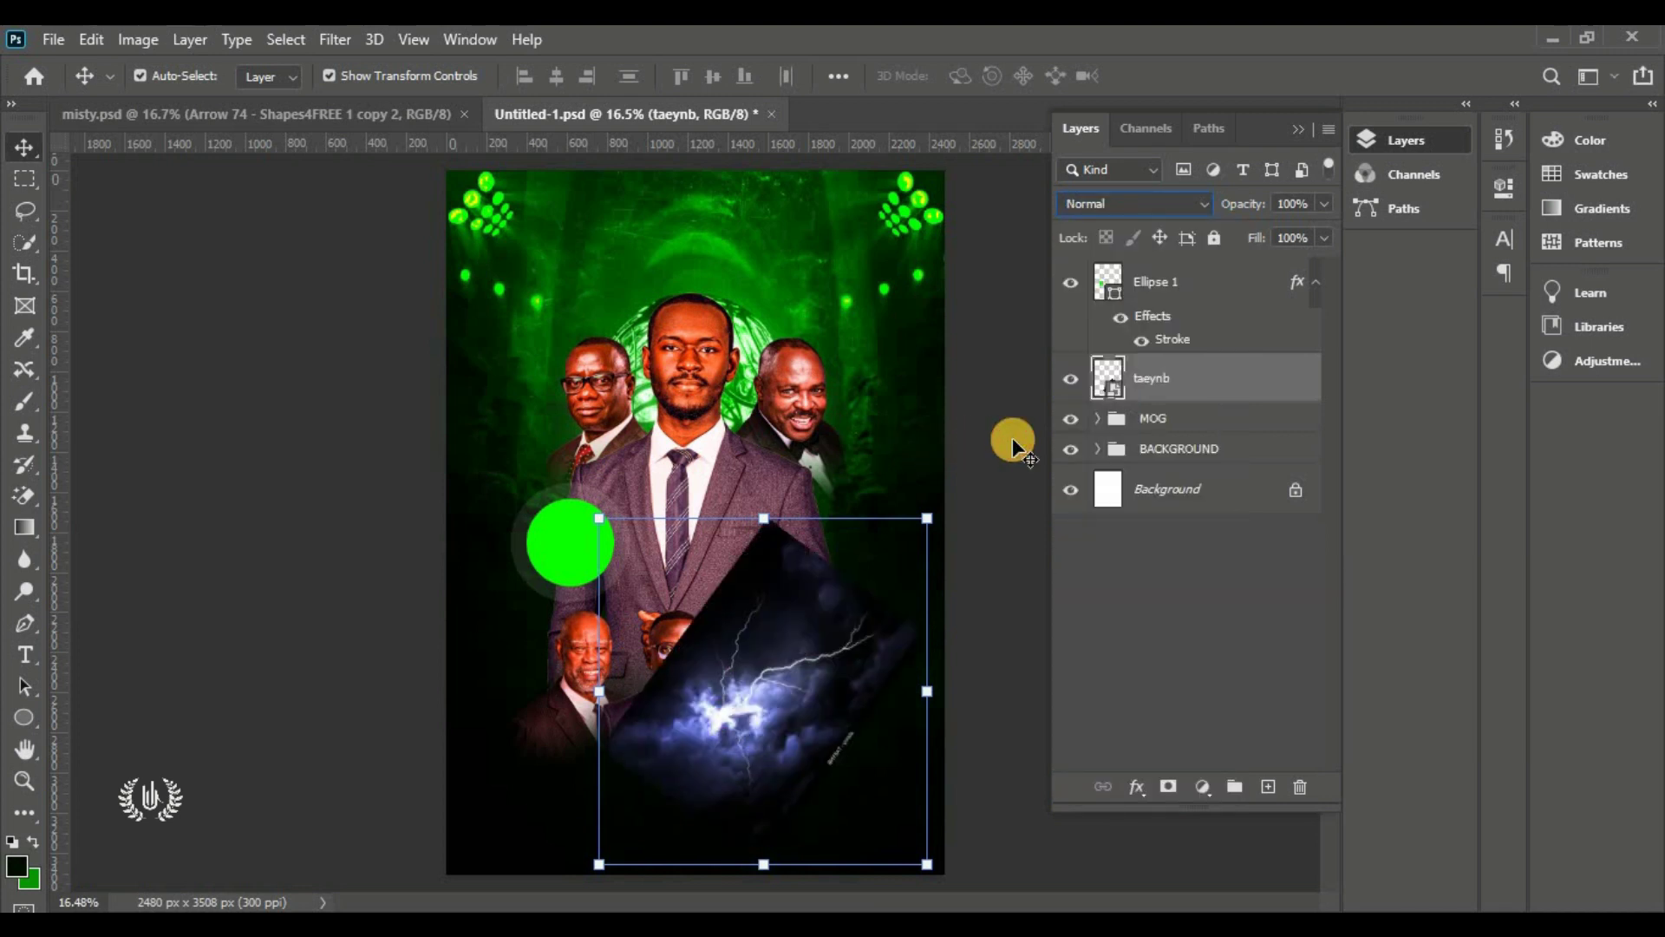
pyautogui.moveTo(1221, 369); pyautogui.dragTo(1212, 439)
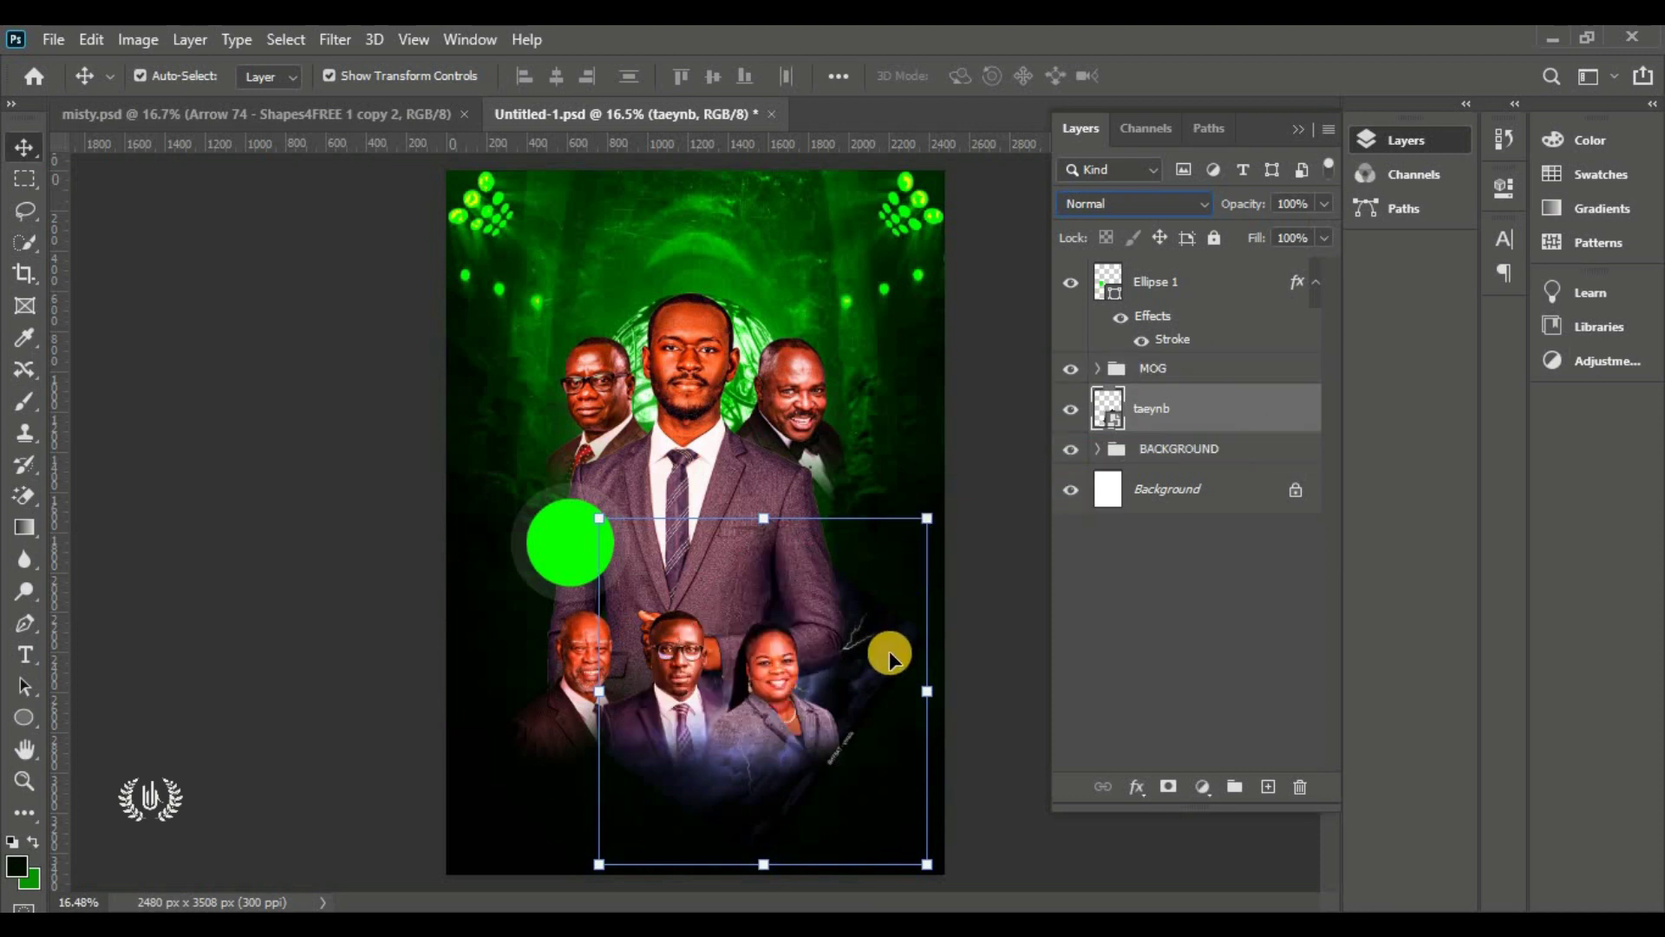
pyautogui.moveTo(765, 517); pyautogui.dragTo(876, 683)
pyautogui.moveTo(974, 700); pyautogui.dragTo(814, 741)
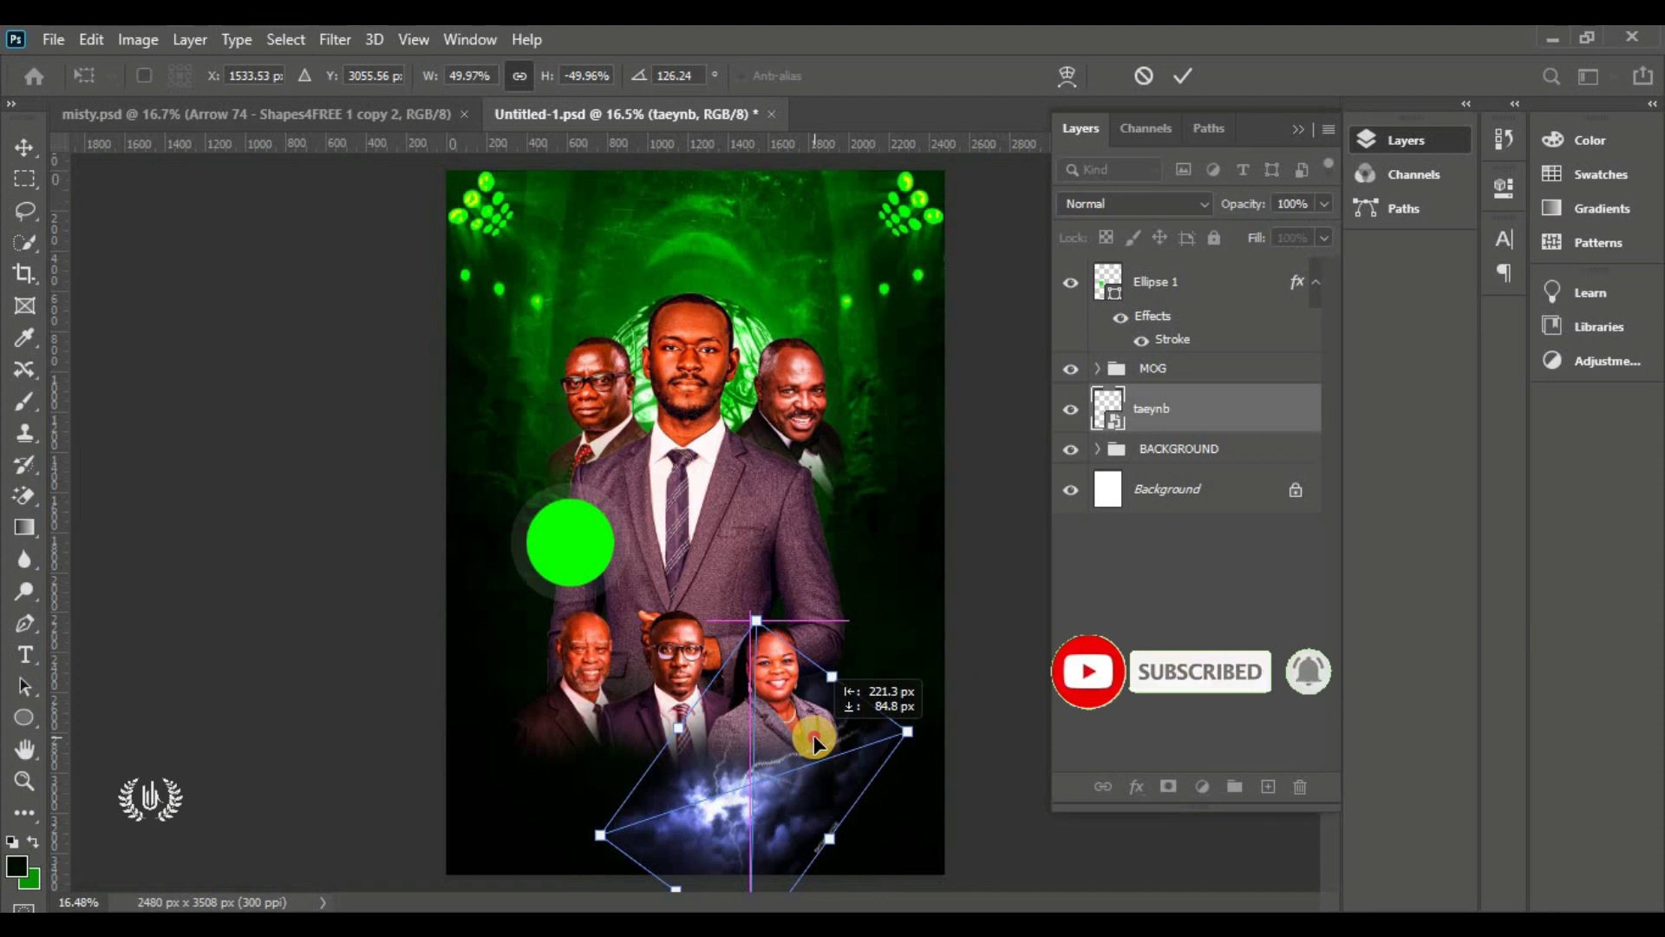
pyautogui.moveTo(813, 740); pyautogui.dragTo(812, 751)
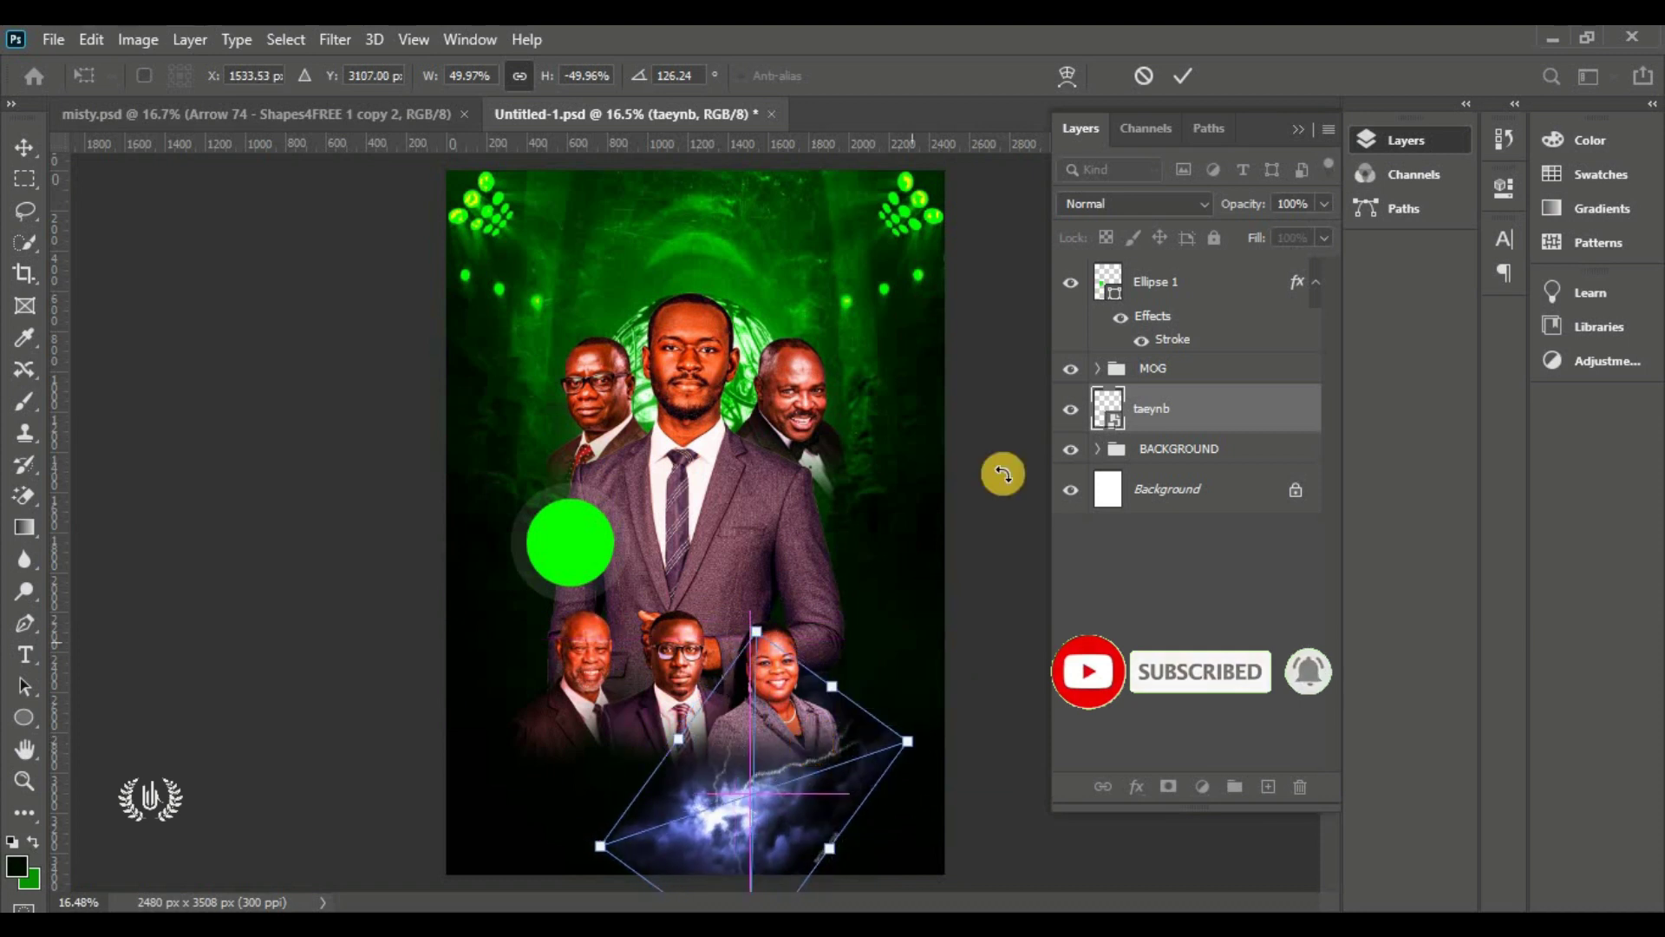
pyautogui.click(1179, 73)
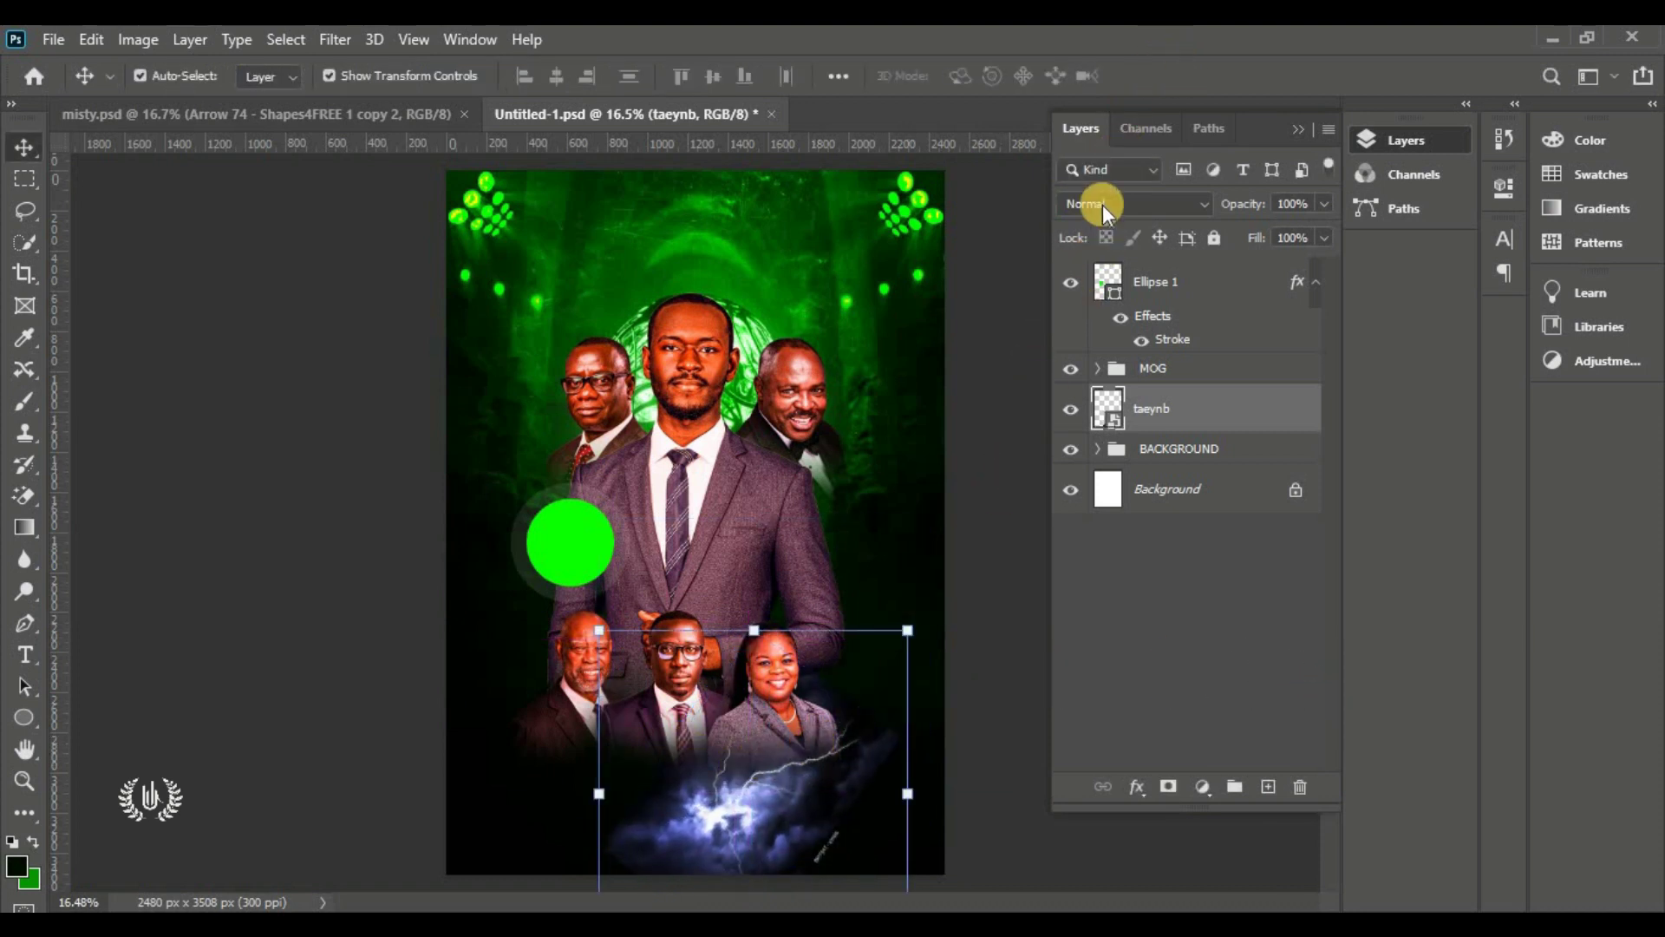
# Set the lightning's blend mode to Color Dodge, then re-rotate and resize it near the bottom
pyautogui.click(1103, 204)
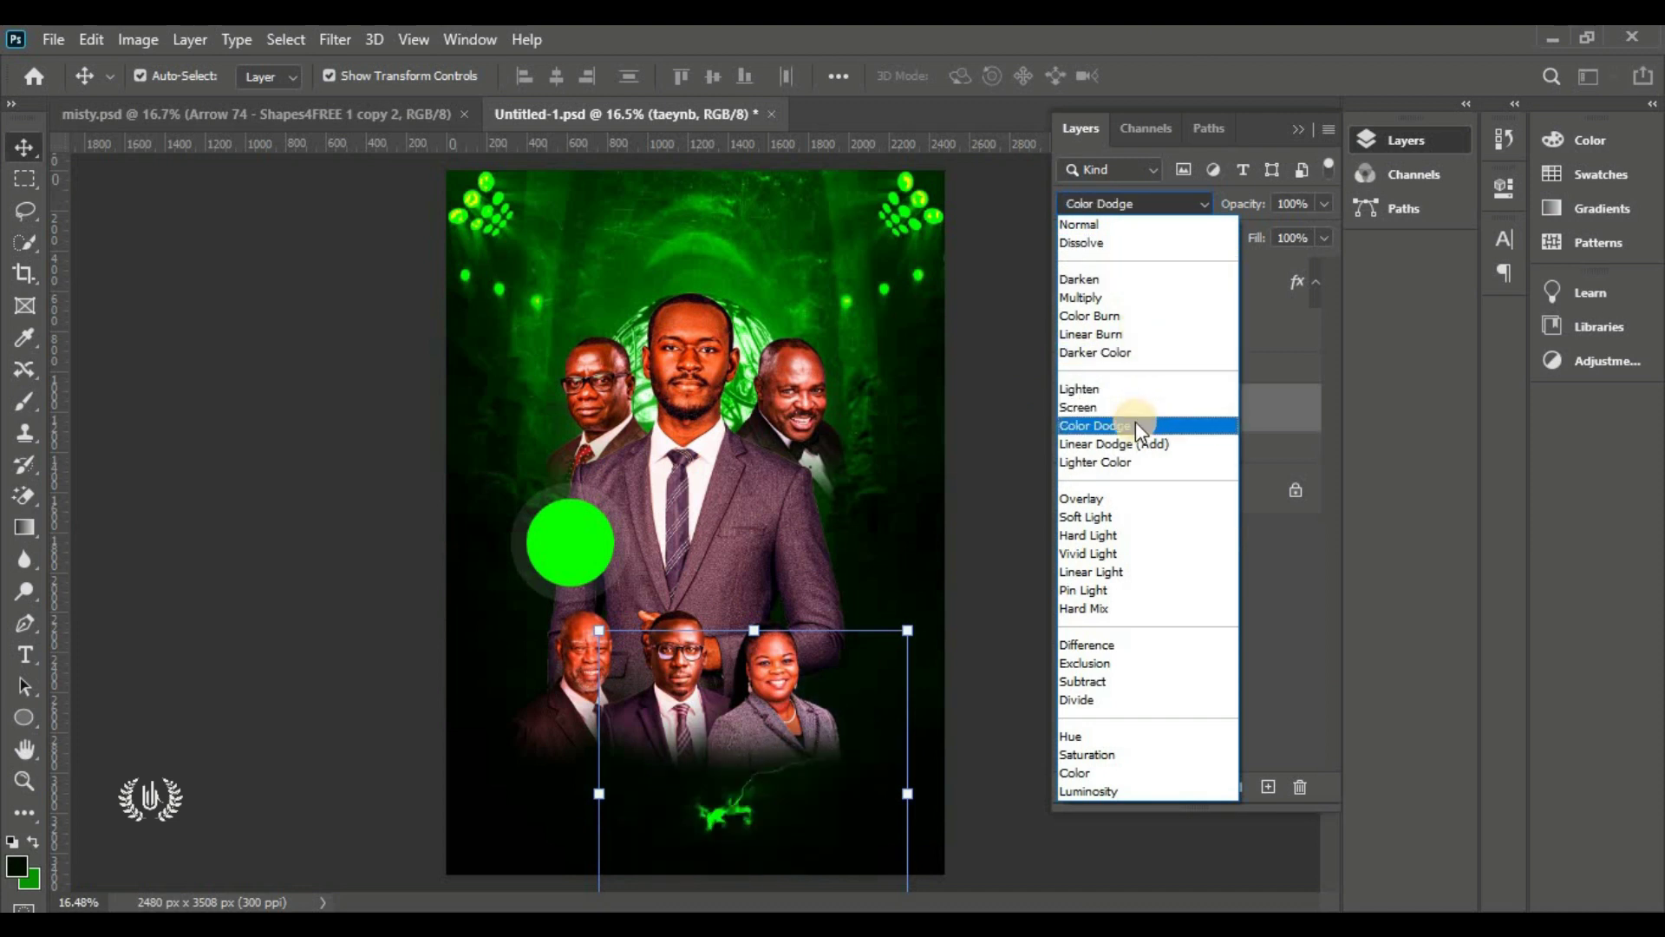
pyautogui.click(1193, 425)
pyautogui.moveTo(907, 631); pyautogui.dragTo(994, 739)
pyautogui.moveTo(818, 745); pyautogui.dragTo(721, 771)
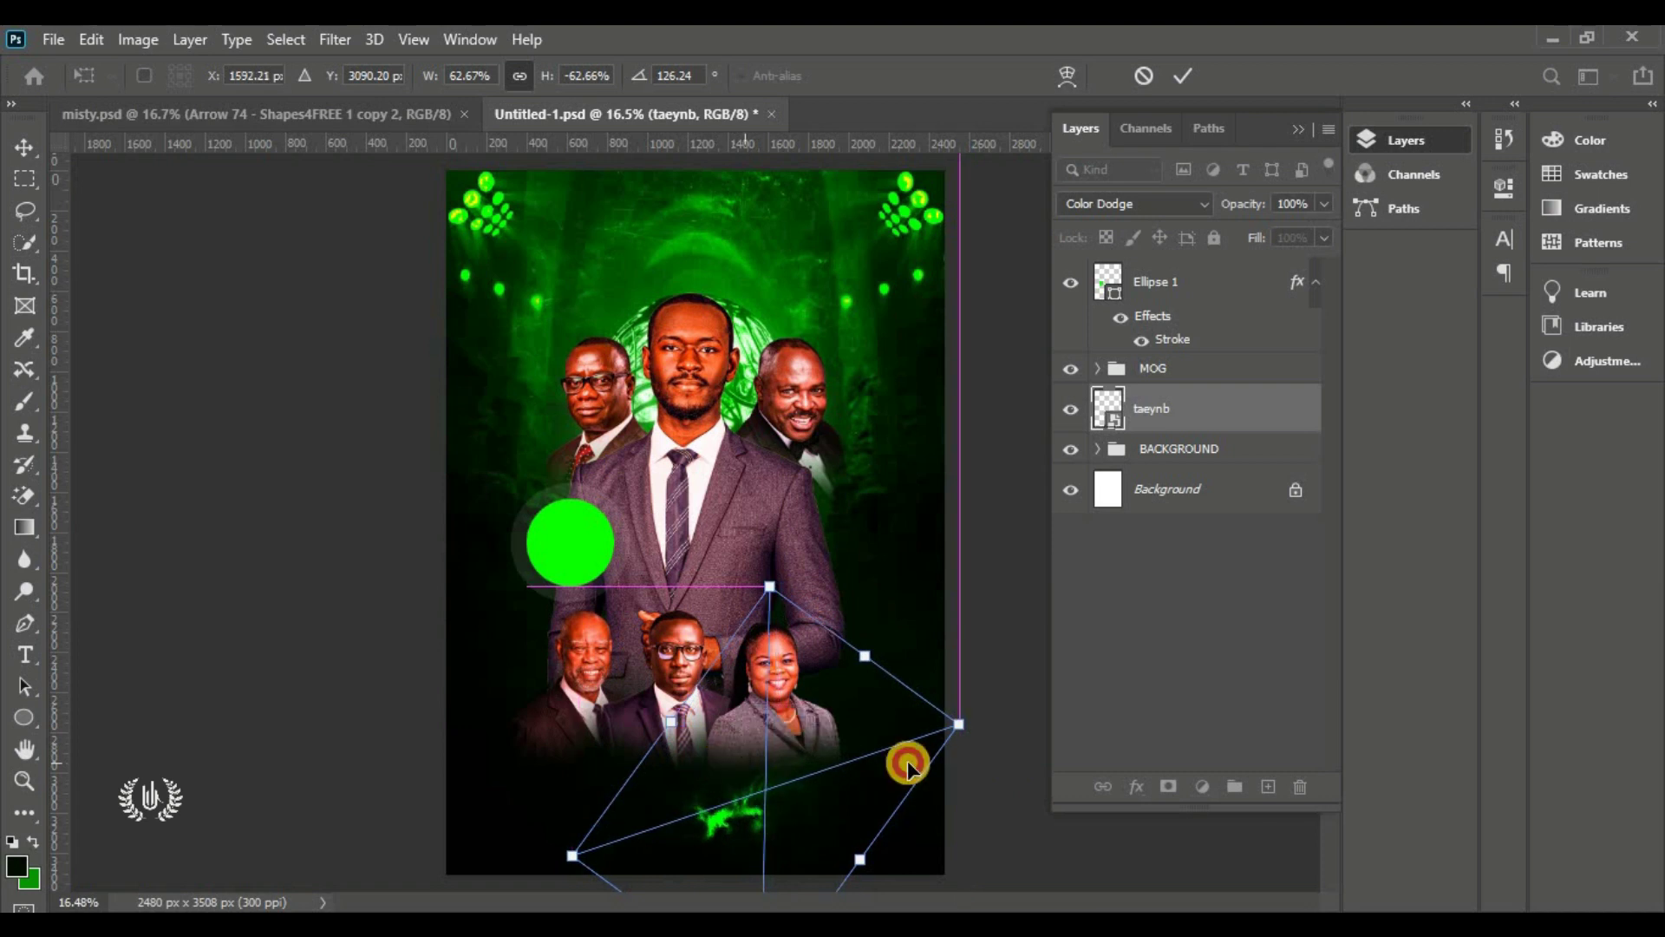
pyautogui.moveTo(975, 725)
pyautogui.mouseDown()
pyautogui.moveTo(1018, 699)
pyautogui.moveTo(969, 723)
pyautogui.mouseUp()
pyautogui.click(1179, 77)
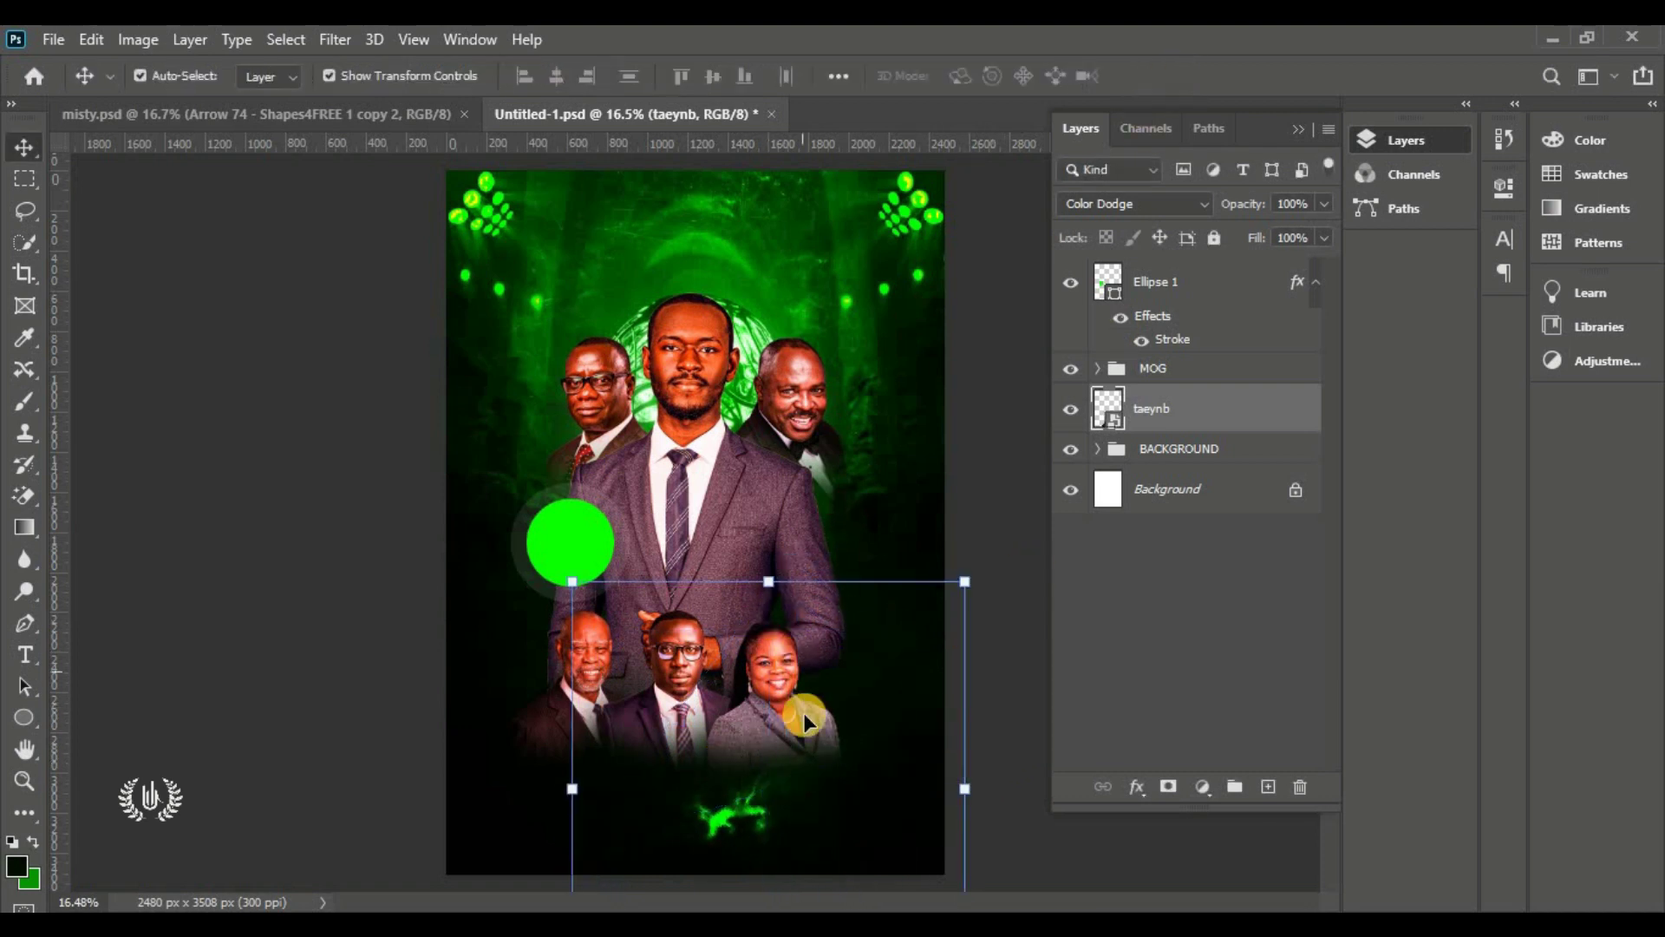
# Add a layer mask to the lightning and brush out its lower part
pyautogui.click(1168, 785)
pyautogui.click(26, 403)
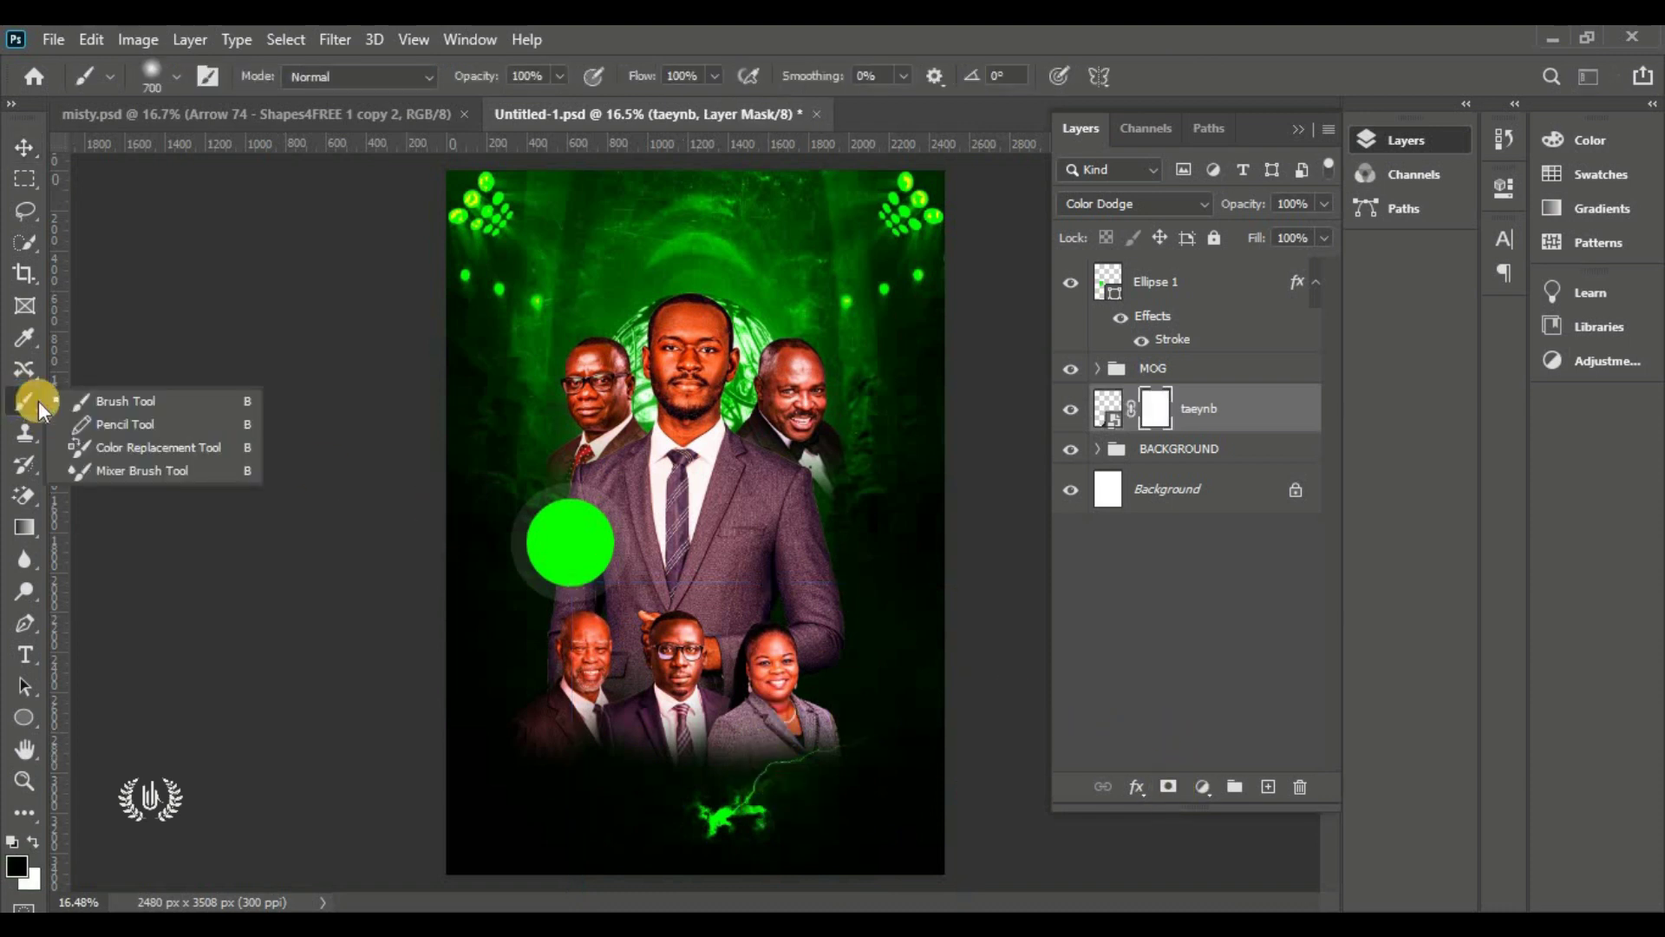
pyautogui.click(96, 398)
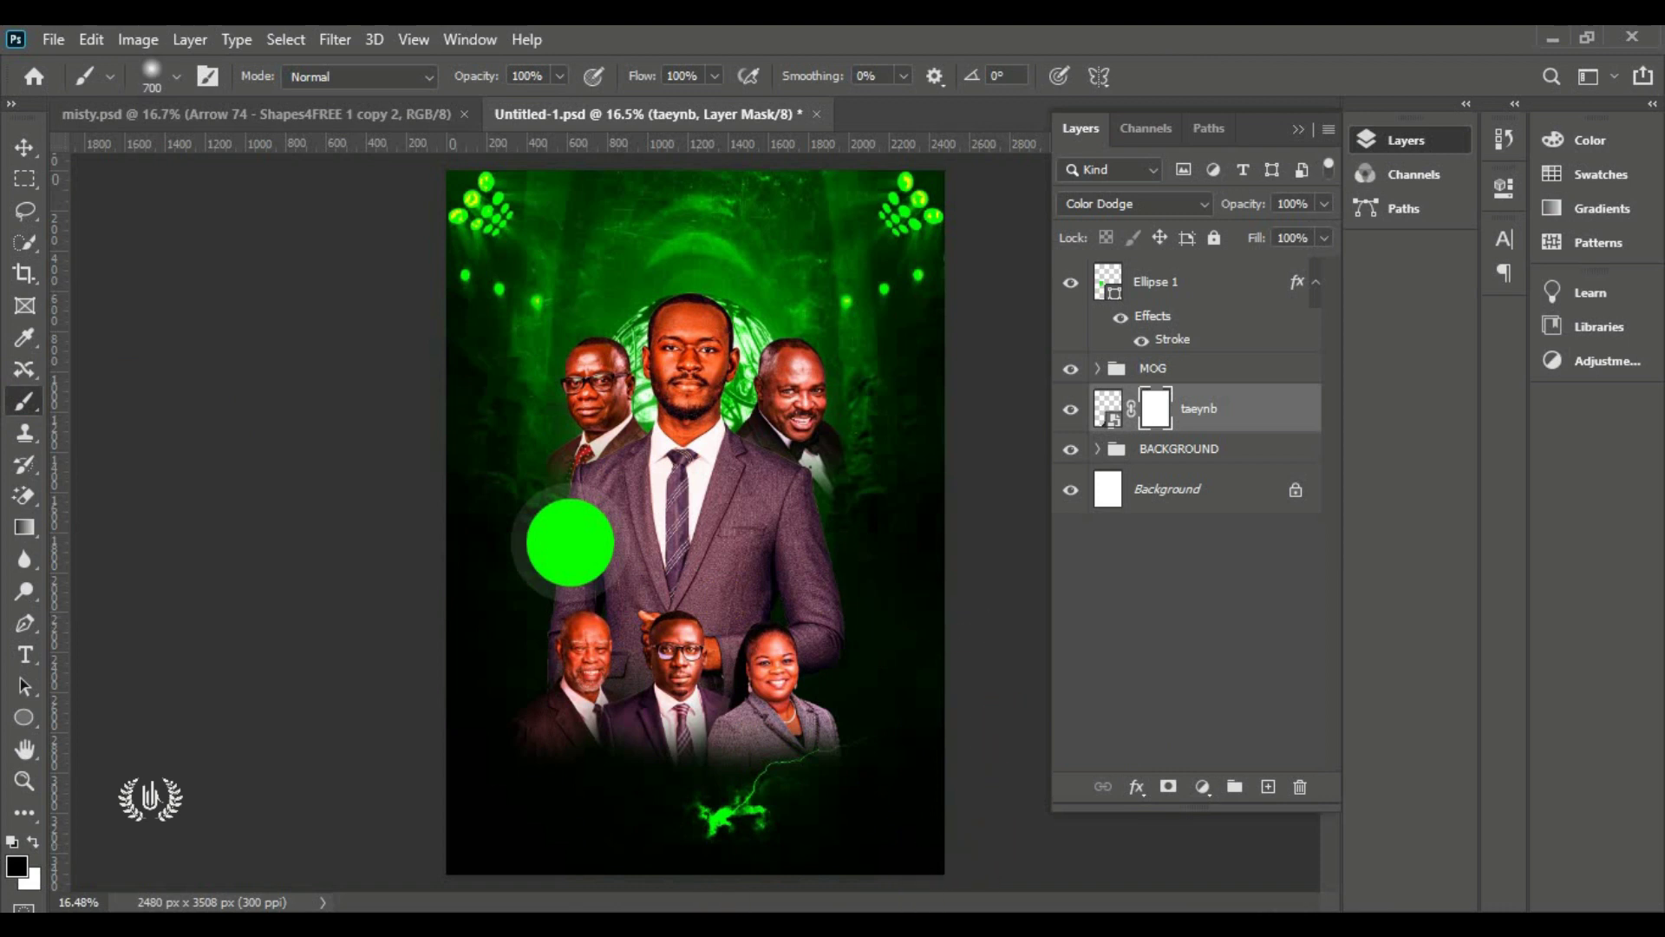
pyautogui.moveTo(494, 775); pyautogui.dragTo(627, 619)
pyautogui.click(24, 146)
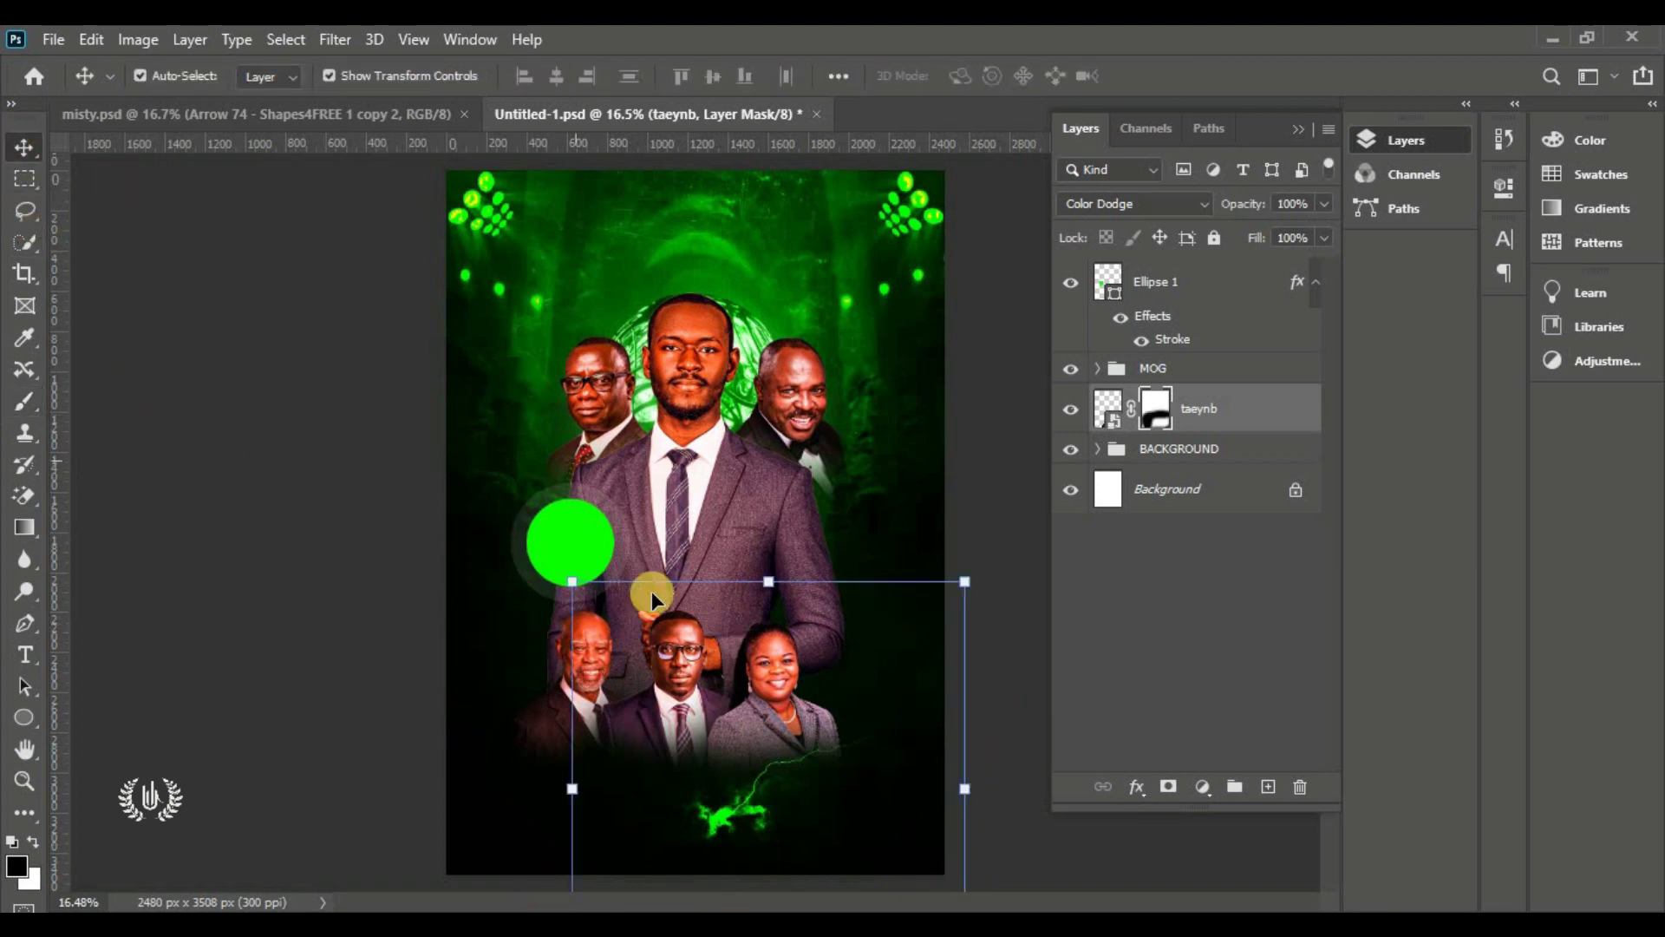
# Duplicate the lightning, flip the copy horizontally, move it left and scale it to 121%
pyautogui.moveTo(1268, 412); pyautogui.dragTo(1268, 787)
pyautogui.hotkey('ctrl', 't')
pyautogui.rightClick(758, 797)
pyautogui.click(789, 772)
pyautogui.moveTo(759, 793); pyautogui.dragTo(643, 792)
pyautogui.moveTo(455, 581); pyautogui.dragTo(374, 495)
pyautogui.moveTo(645, 752); pyautogui.dragTo(639, 795)
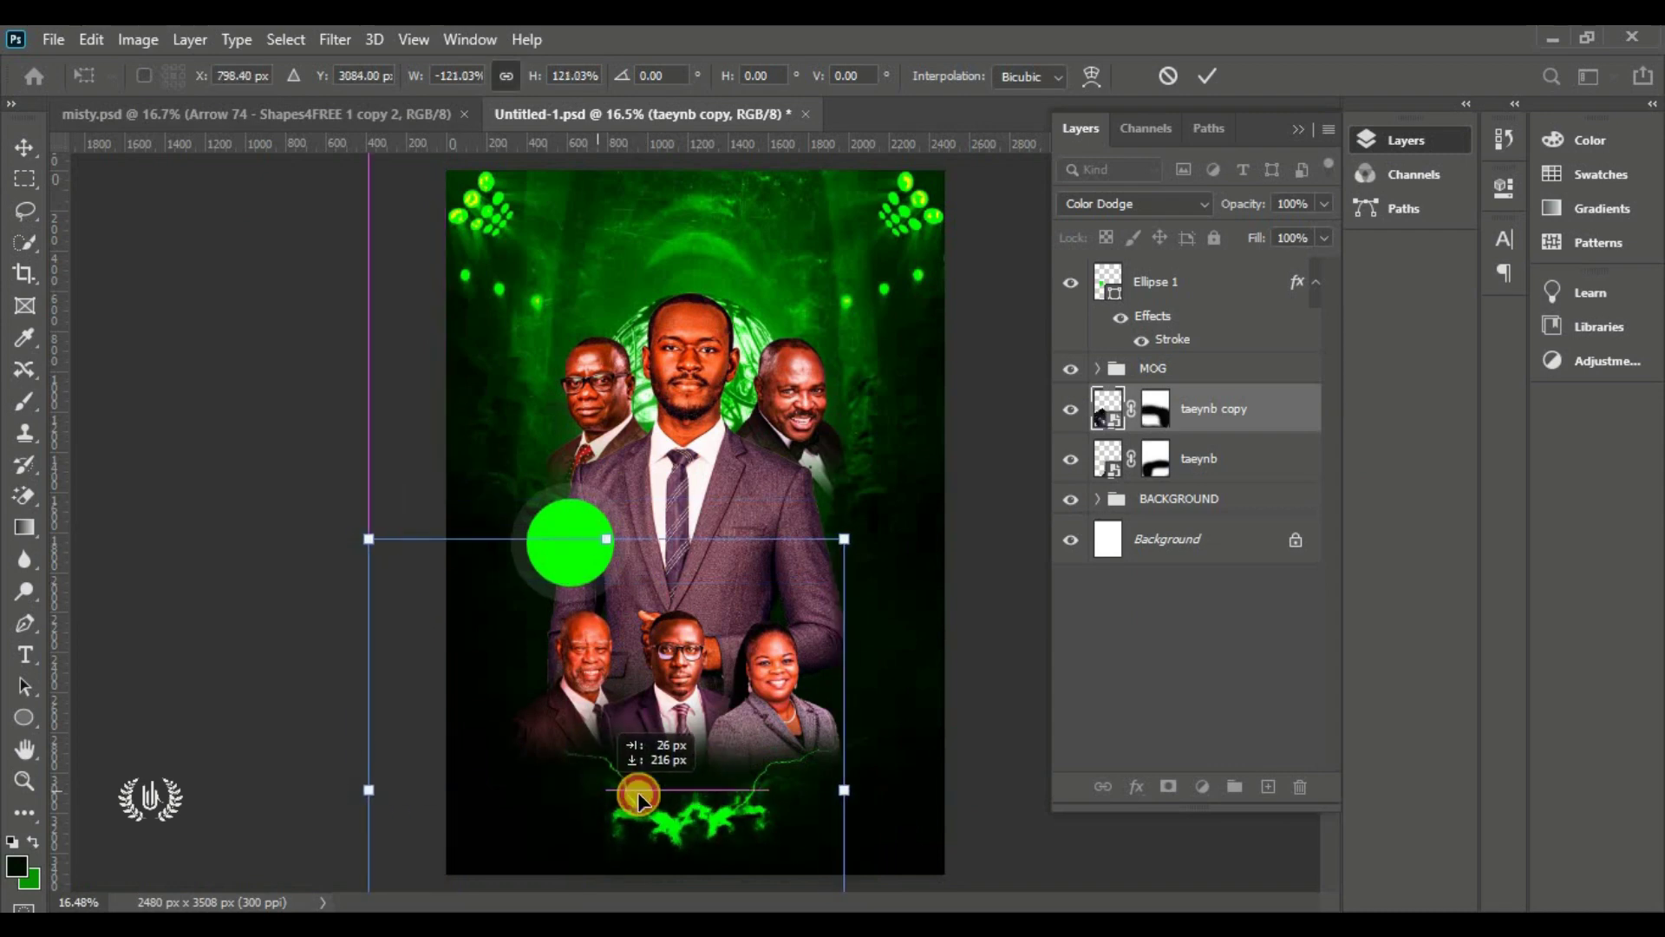
pyautogui.press('Return')
# Shrink the minister photos group slightly
pyautogui.click(1142, 368)
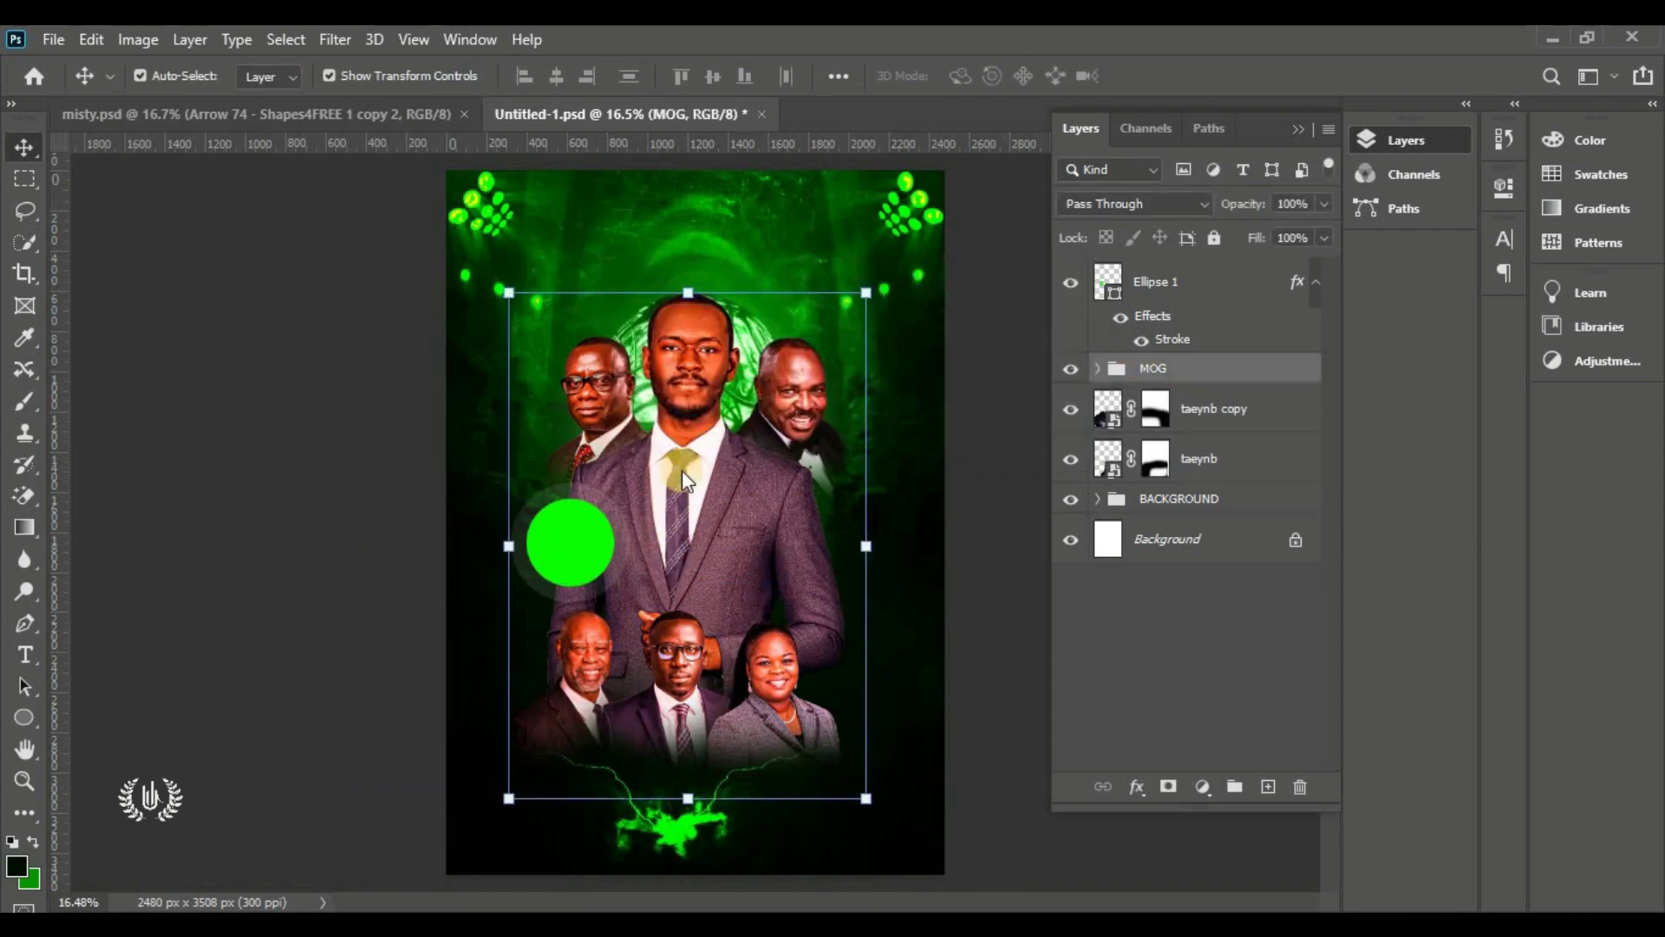
pyautogui.moveTo(867, 293); pyautogui.dragTo(855, 310)
pyautogui.press('Return')
# Move both lightning layers up together, enlarge them, and raise the green circle slightly
pyautogui.click(1214, 409)
pyautogui.keyDown('shift'); pyautogui.click(1201, 459); pyautogui.keyUp('shift')
pyautogui.hotkey('ctrl', 't')
pyautogui.moveTo(657, 552); pyautogui.dragTo(659, 530)
pyautogui.moveTo(926, 529); pyautogui.dragTo(978, 481)
pyautogui.press('Return')
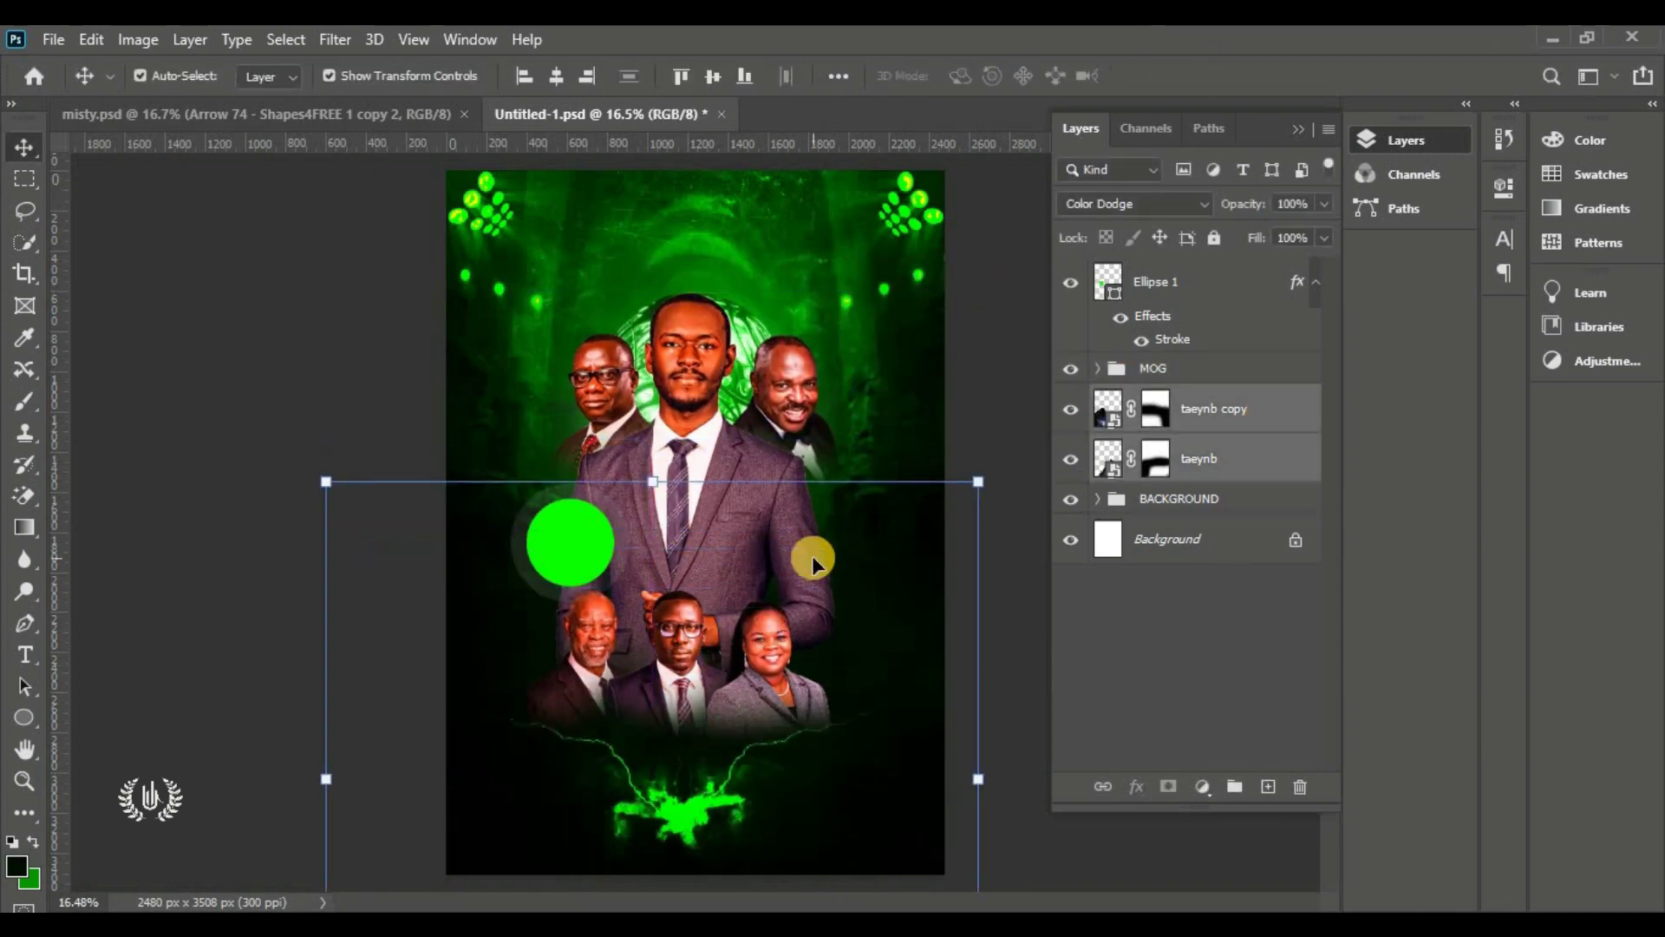
pyautogui.moveTo(577, 547); pyautogui.dragTo(576, 521)
pyautogui.click(261, 486)
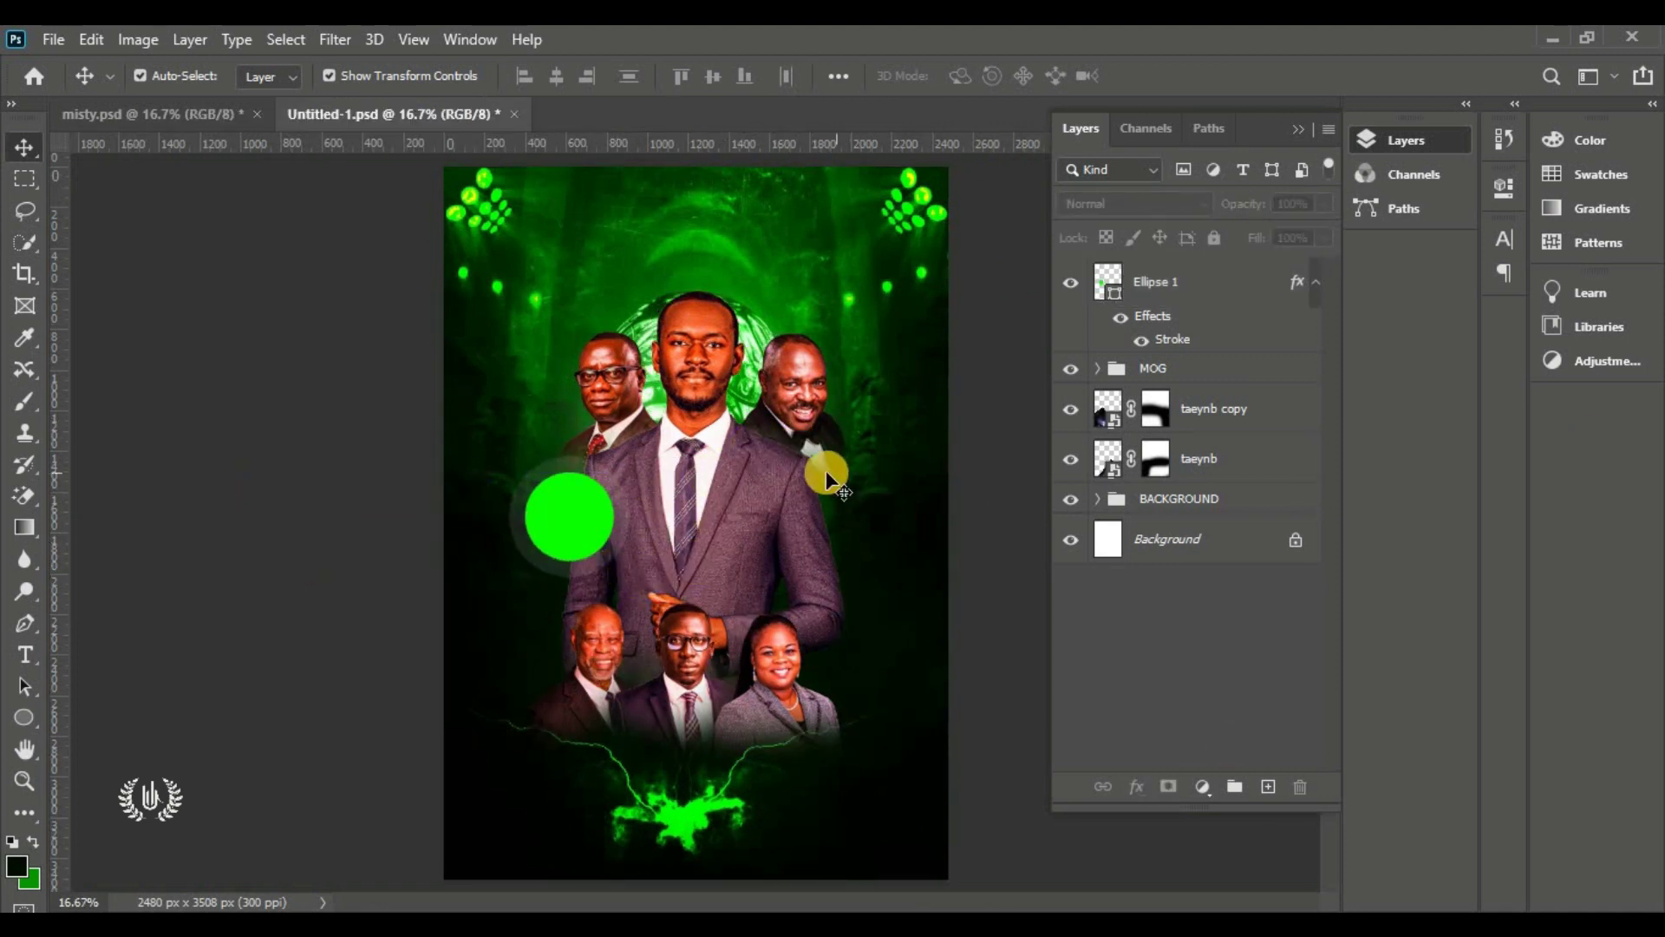
pyautogui.moveTo(33, 716); pyautogui.dragTo(100, 767)
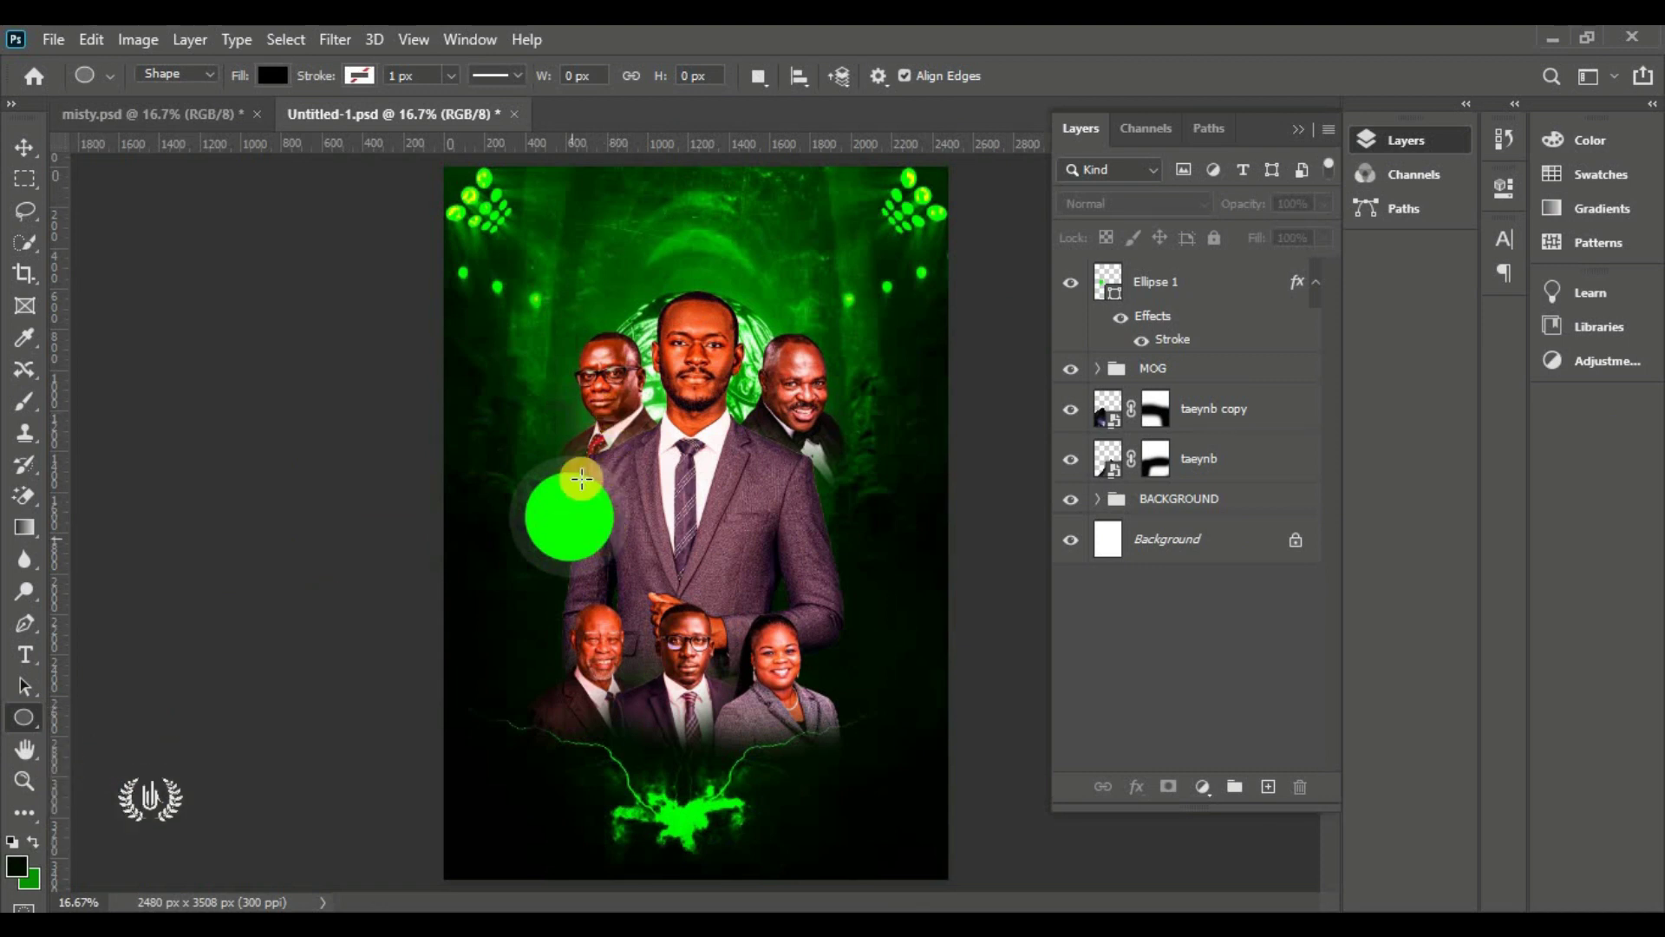
# Draw a new circle over the photos, enlarge it to 150% and fill it with green 0cff00
pyautogui.moveTo(583, 469); pyautogui.dragTo(762, 771)
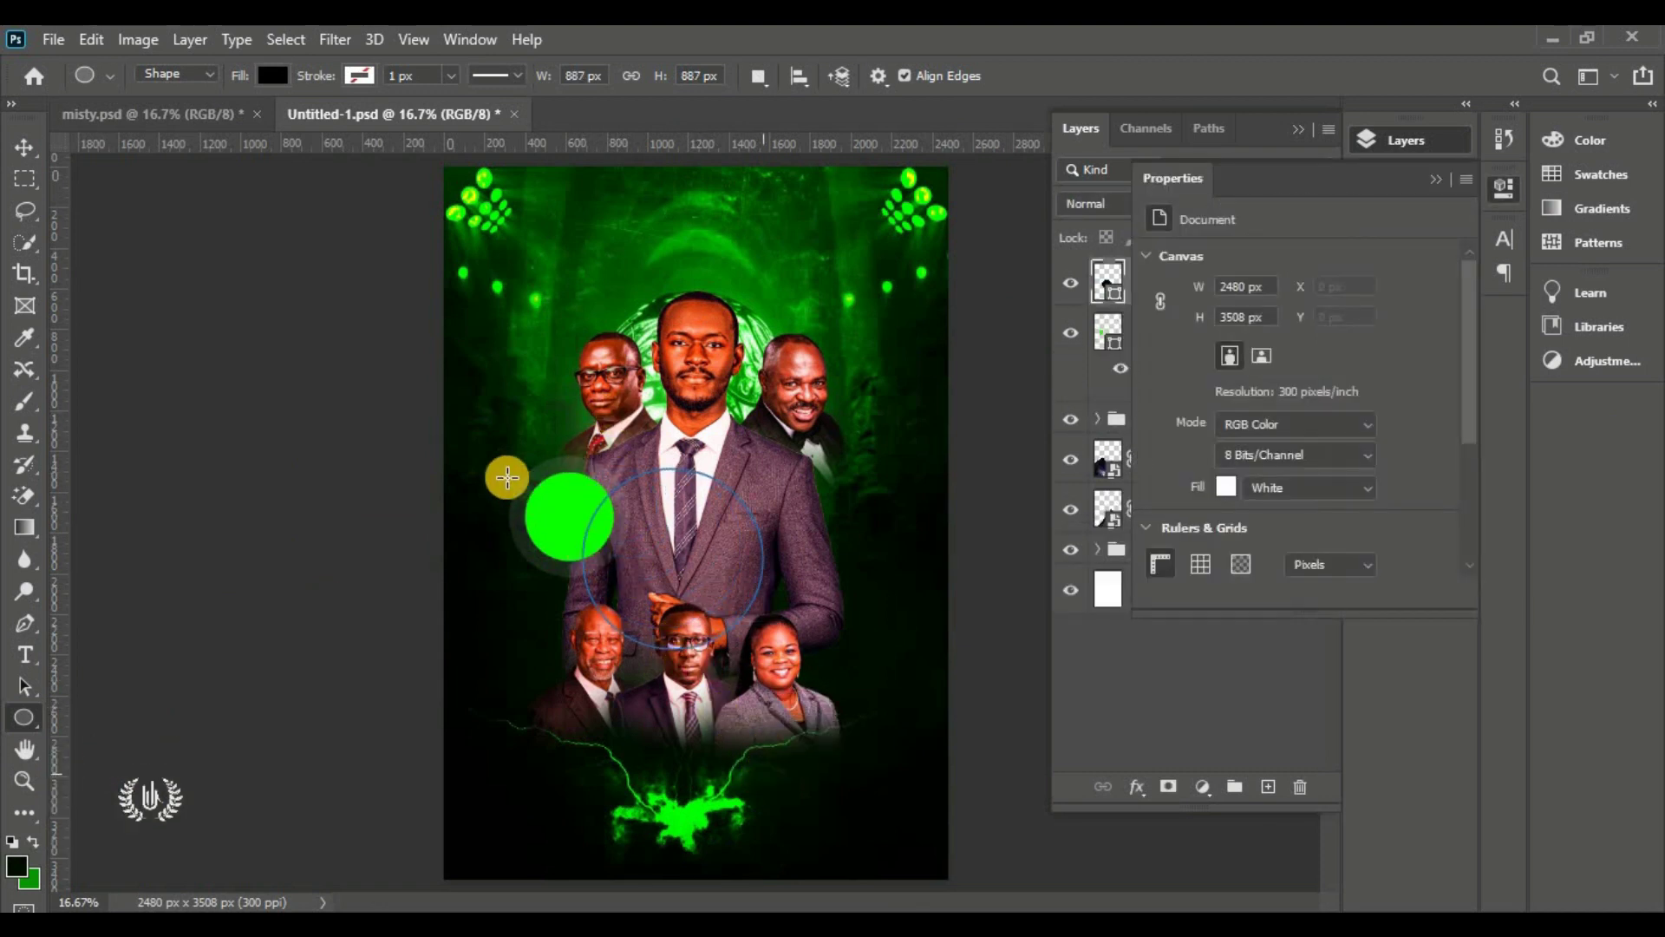
pyautogui.click(24, 146)
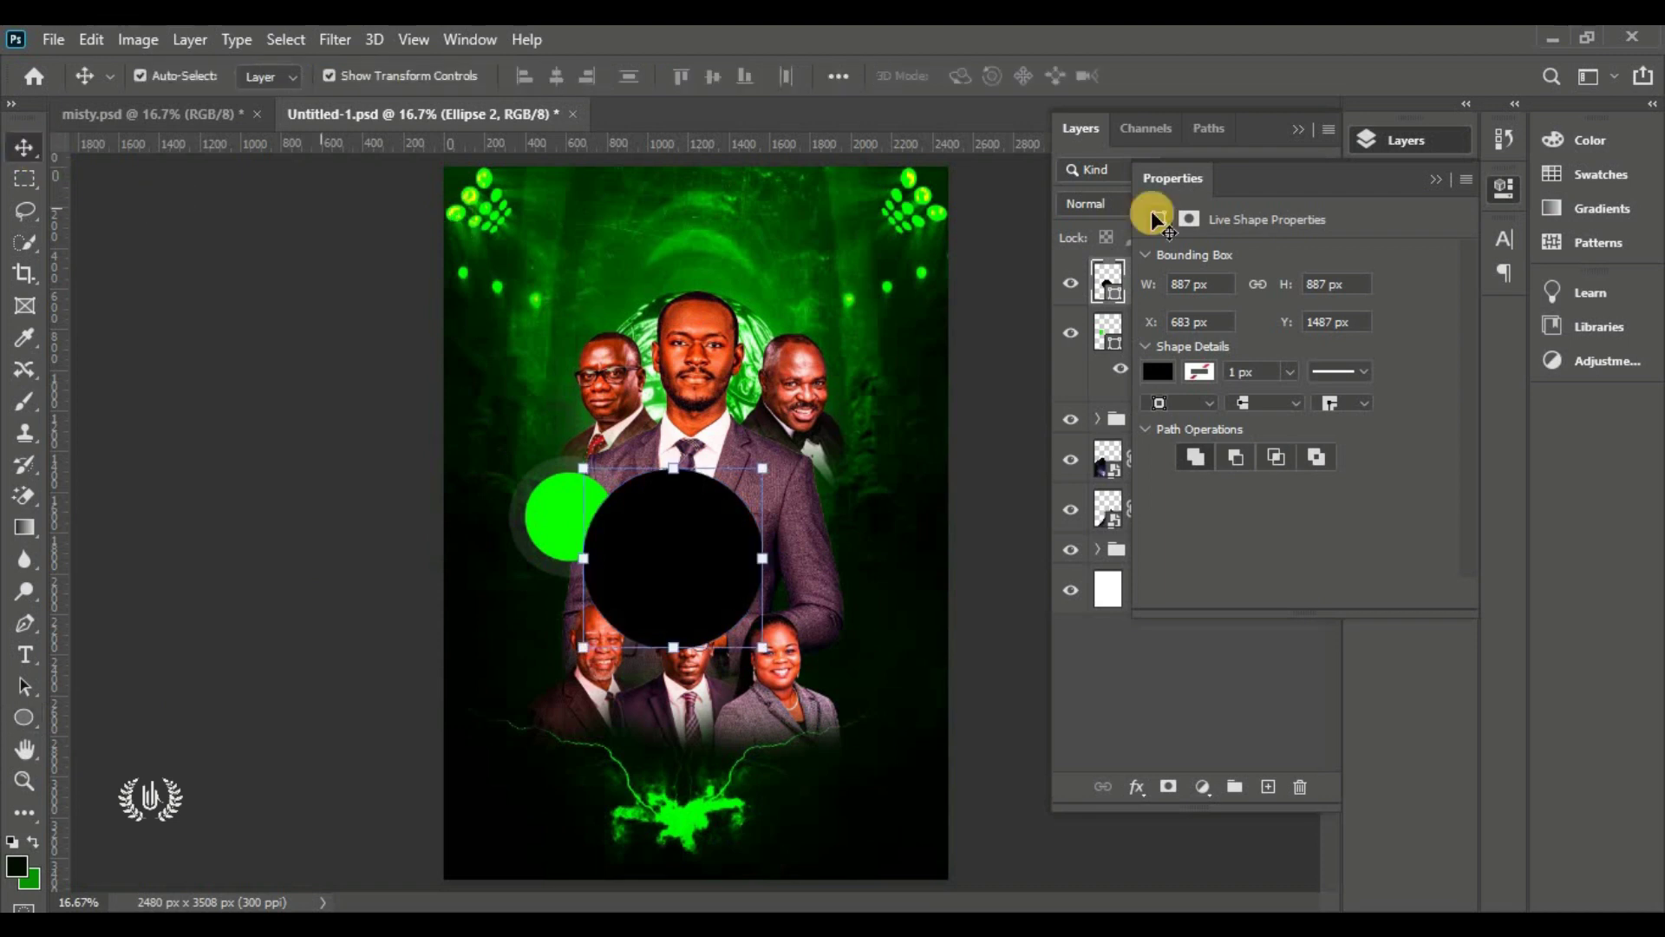
pyautogui.click(1416, 177)
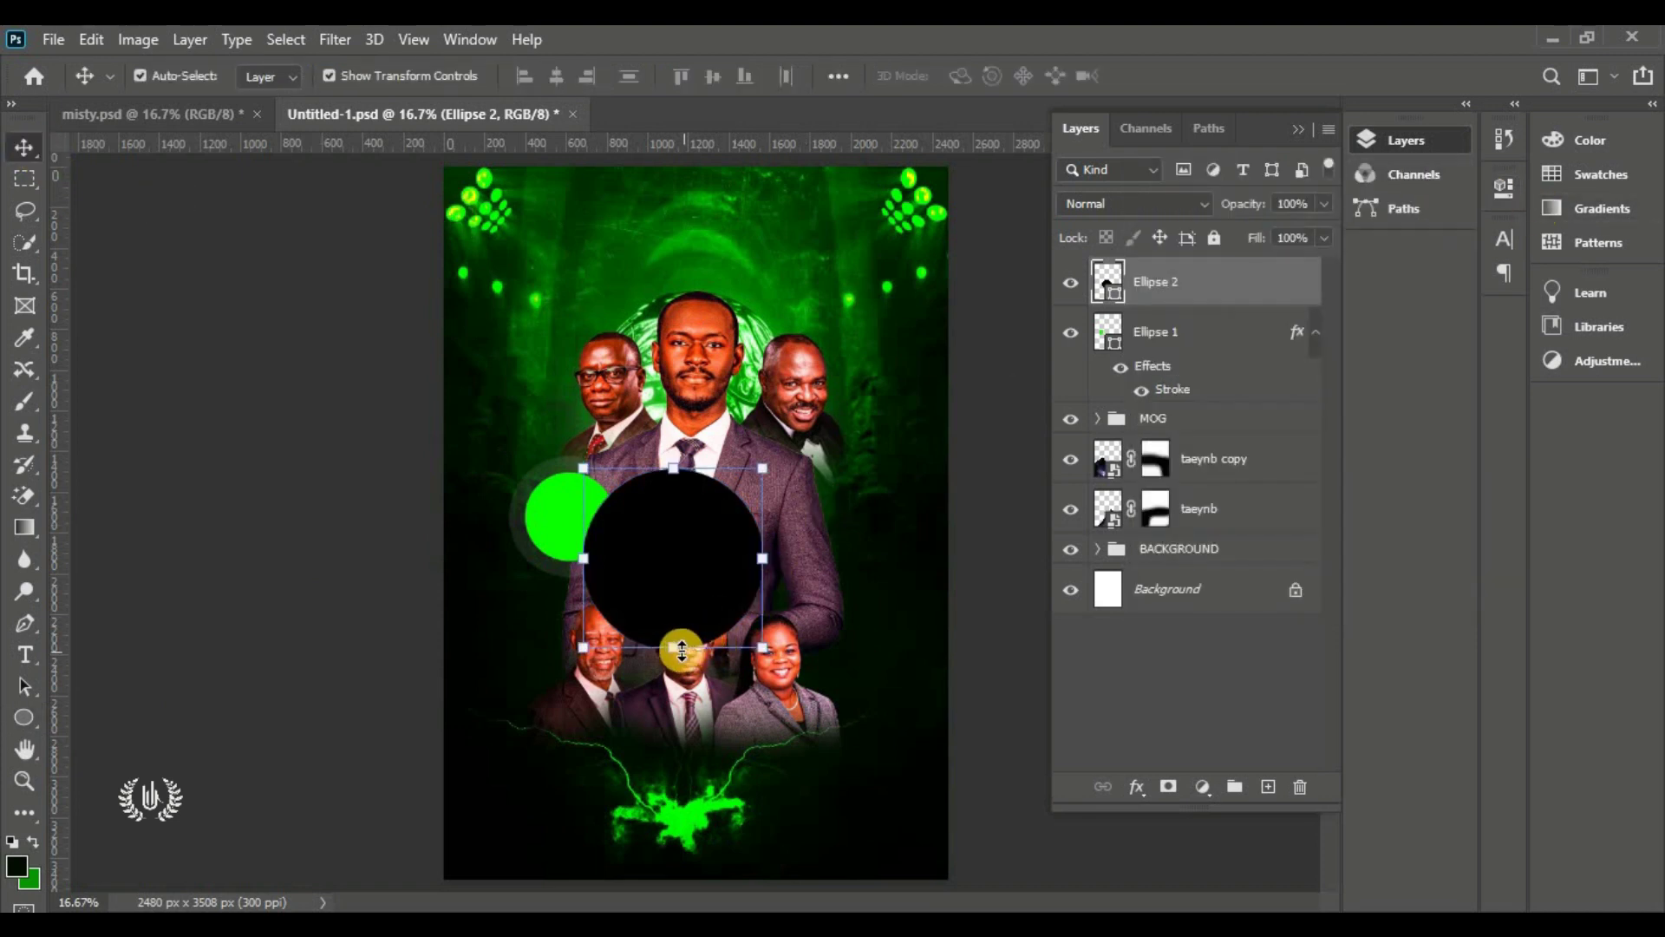
pyautogui.moveTo(678, 646)
pyautogui.mouseDown()
pyautogui.moveTo(680, 743)
pyautogui.moveTo(721, 646)
pyautogui.moveTo(699, 659)
pyautogui.mouseUp()
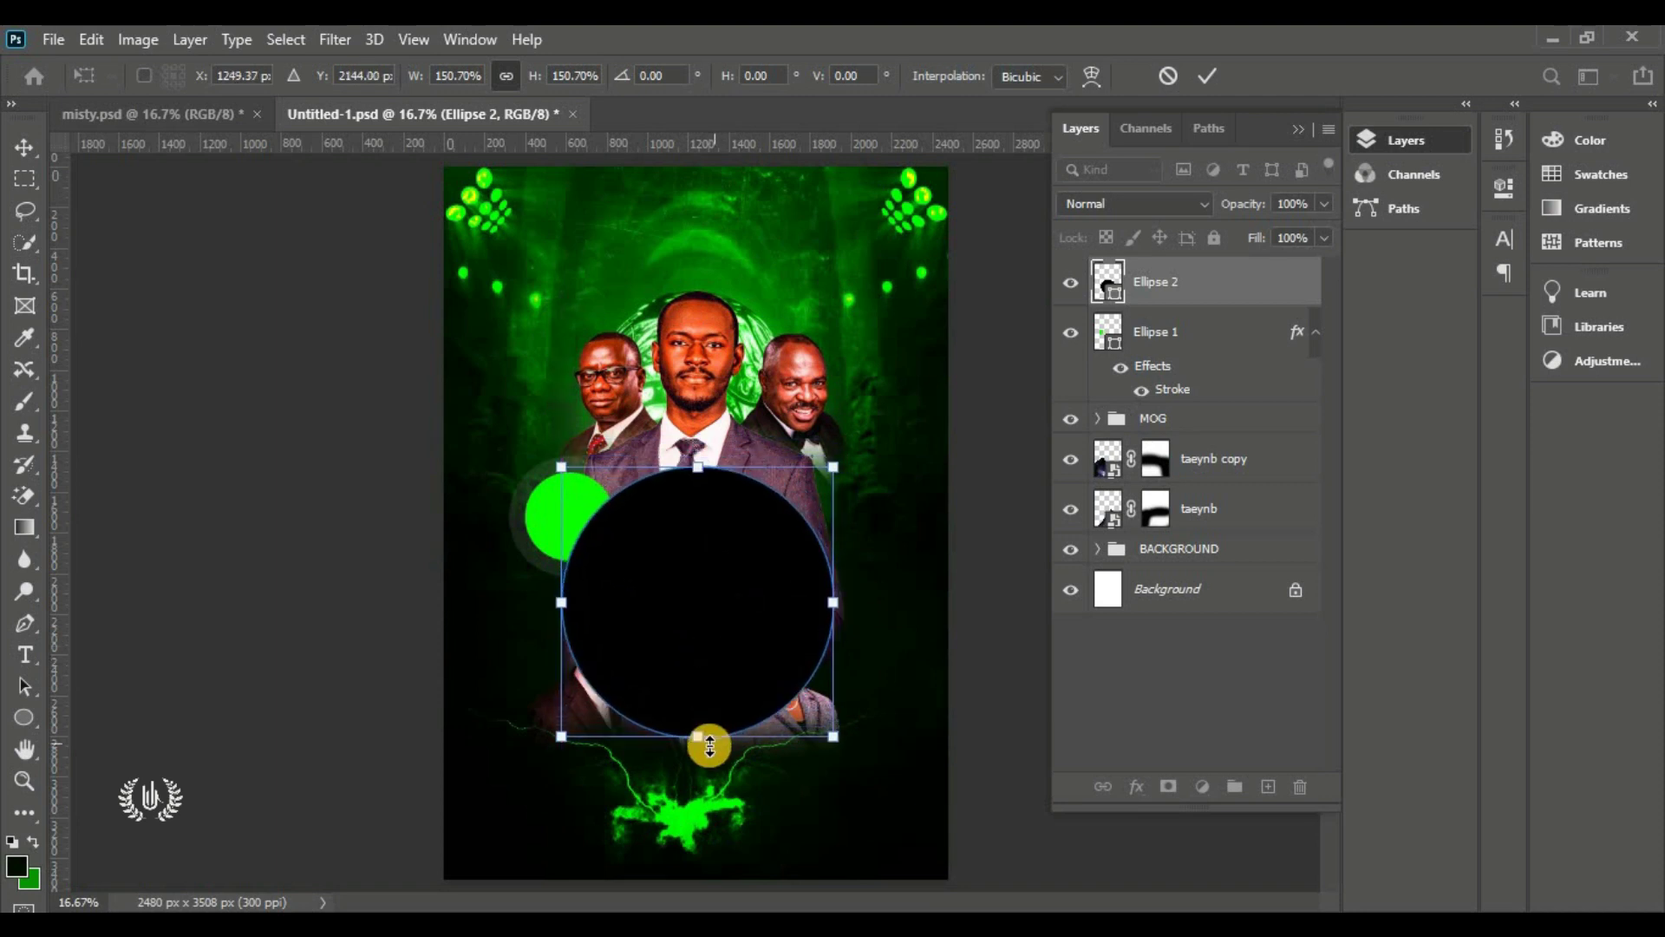
pyautogui.click(1207, 75)
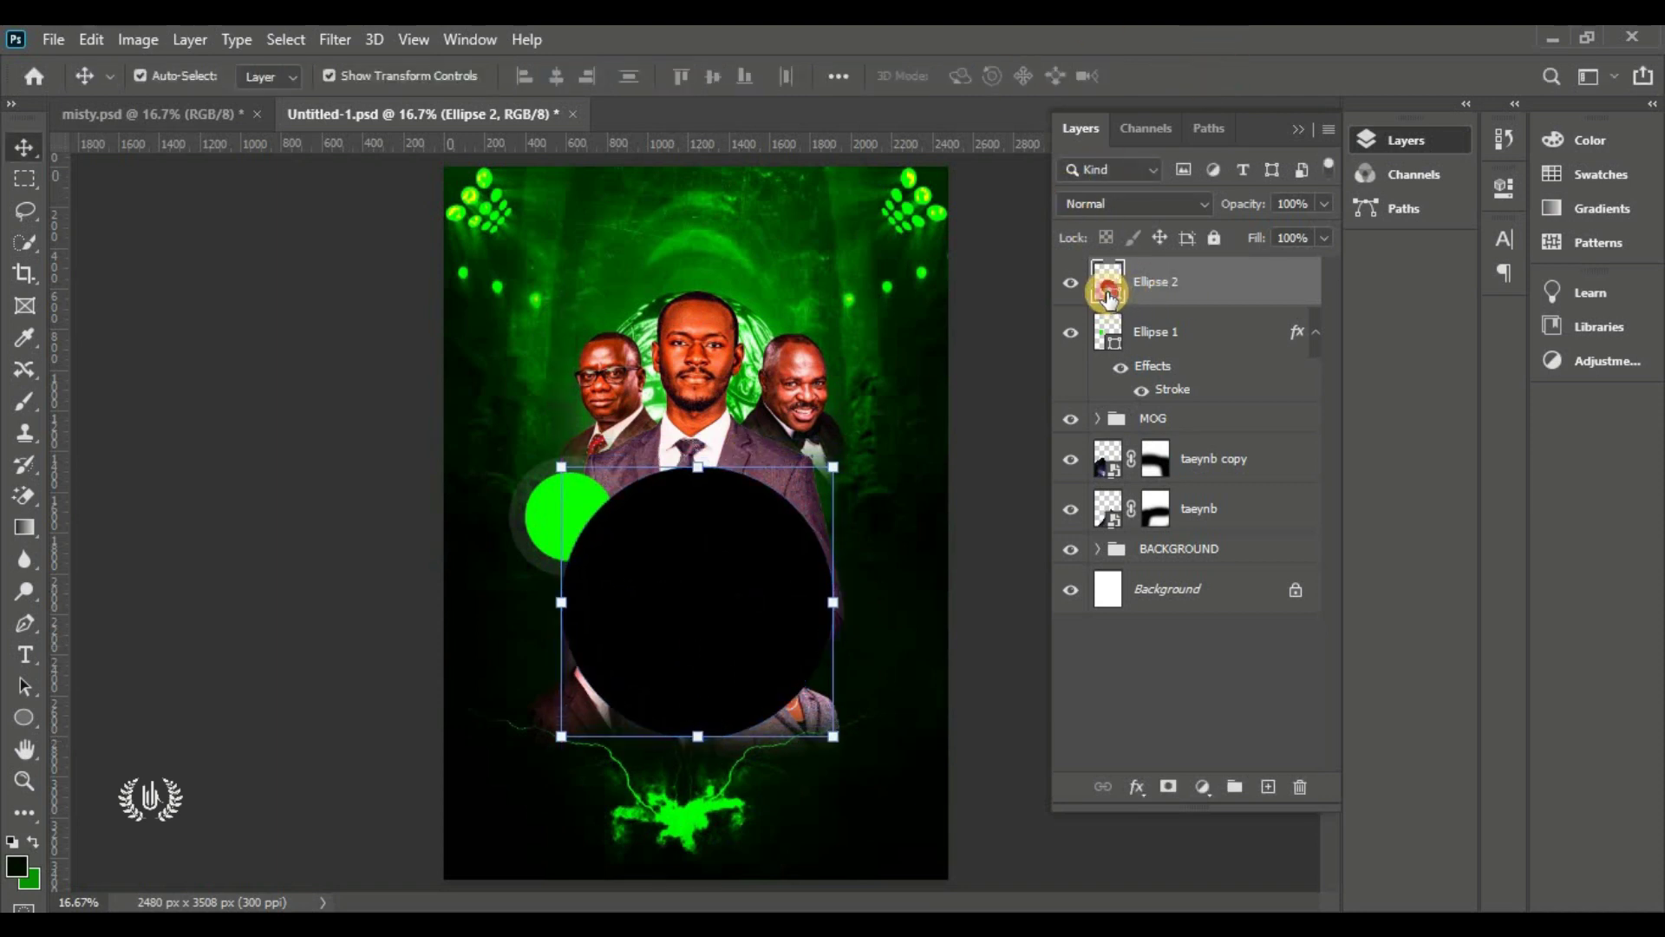
pyautogui.doubleClick(1108, 295)
pyautogui.click(548, 522)
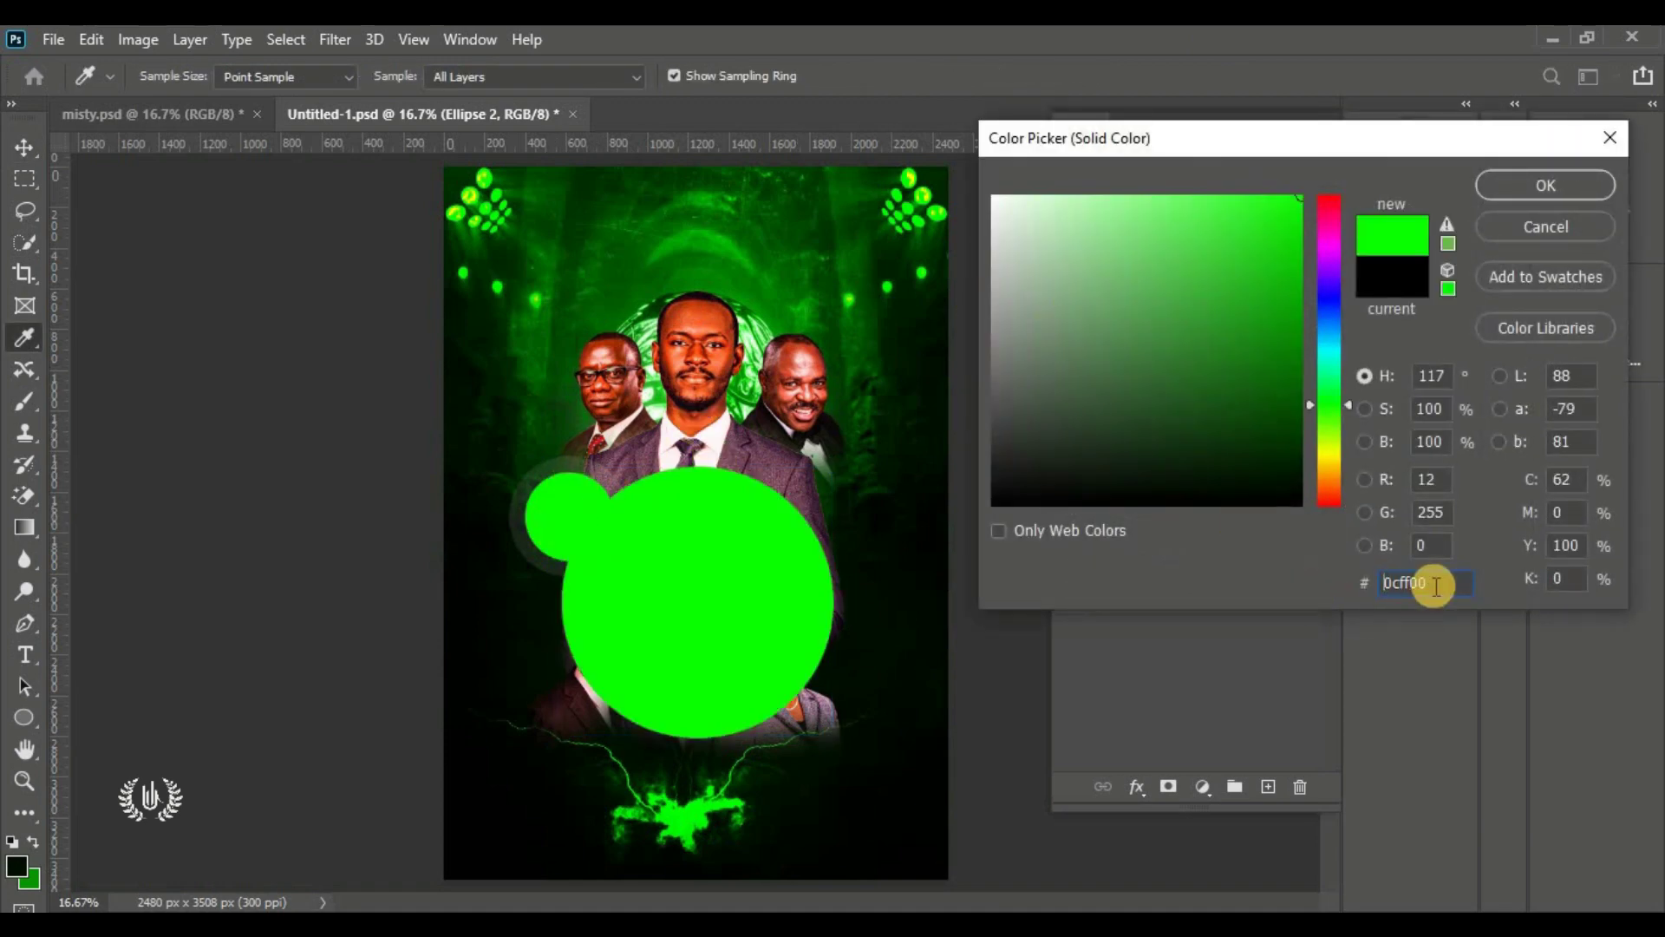
pyautogui.click(1528, 191)
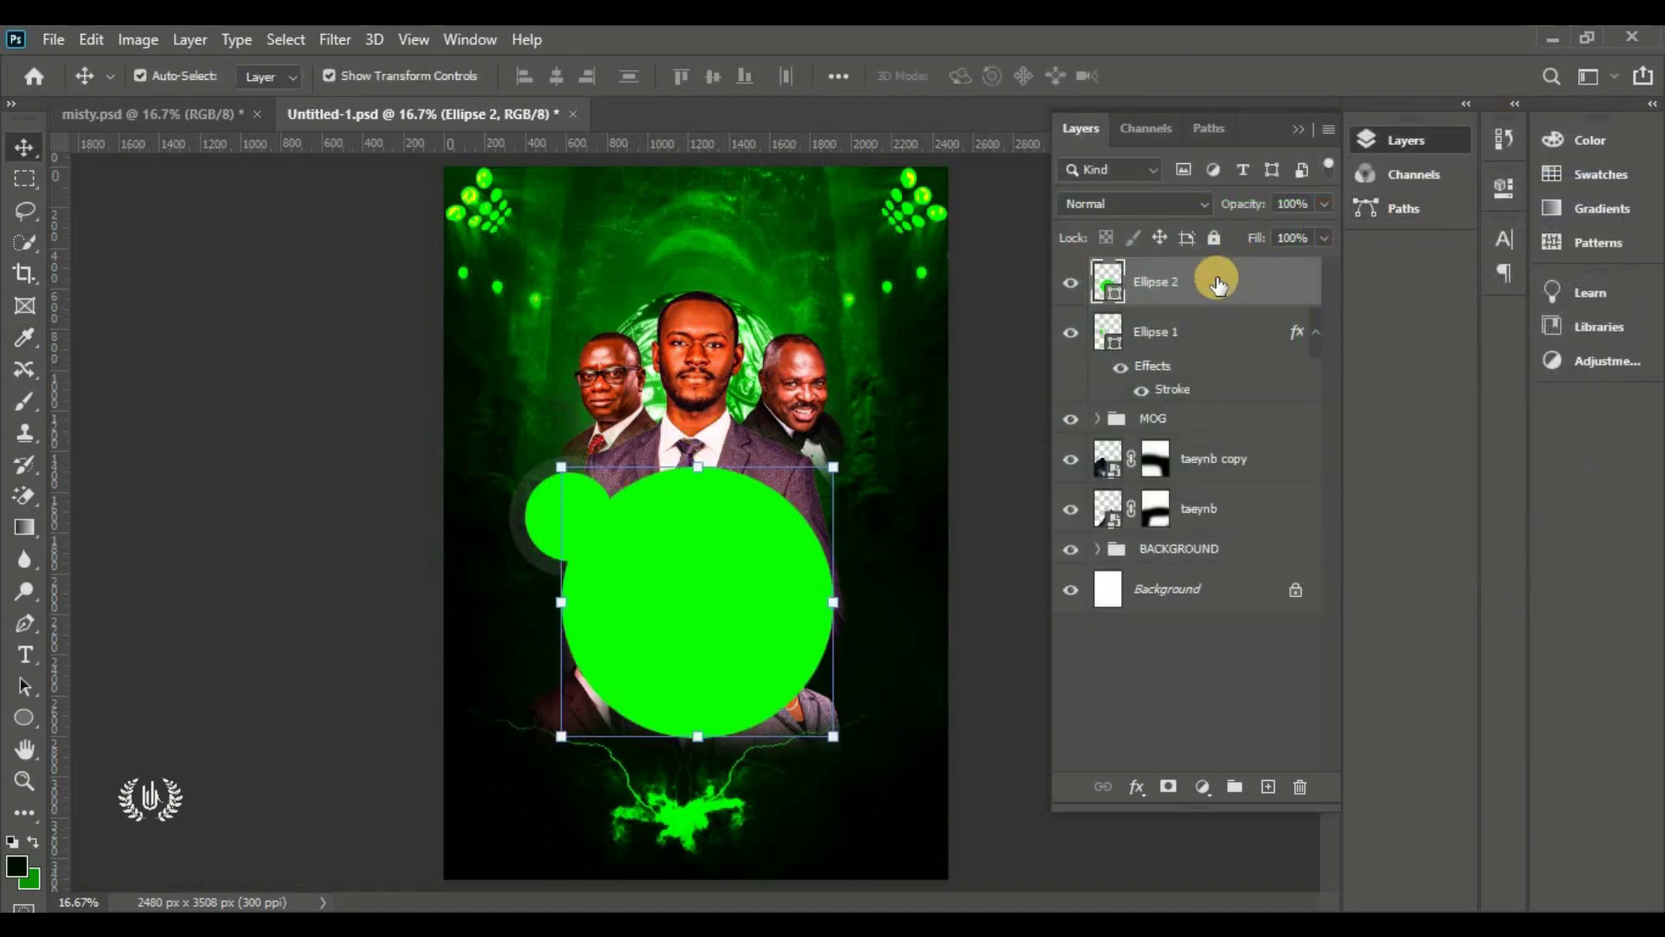
# Keep the big circle above the photos group and hide the small Ellipse 1 circle
pyautogui.moveTo(1226, 286); pyautogui.dragTo(1256, 428)
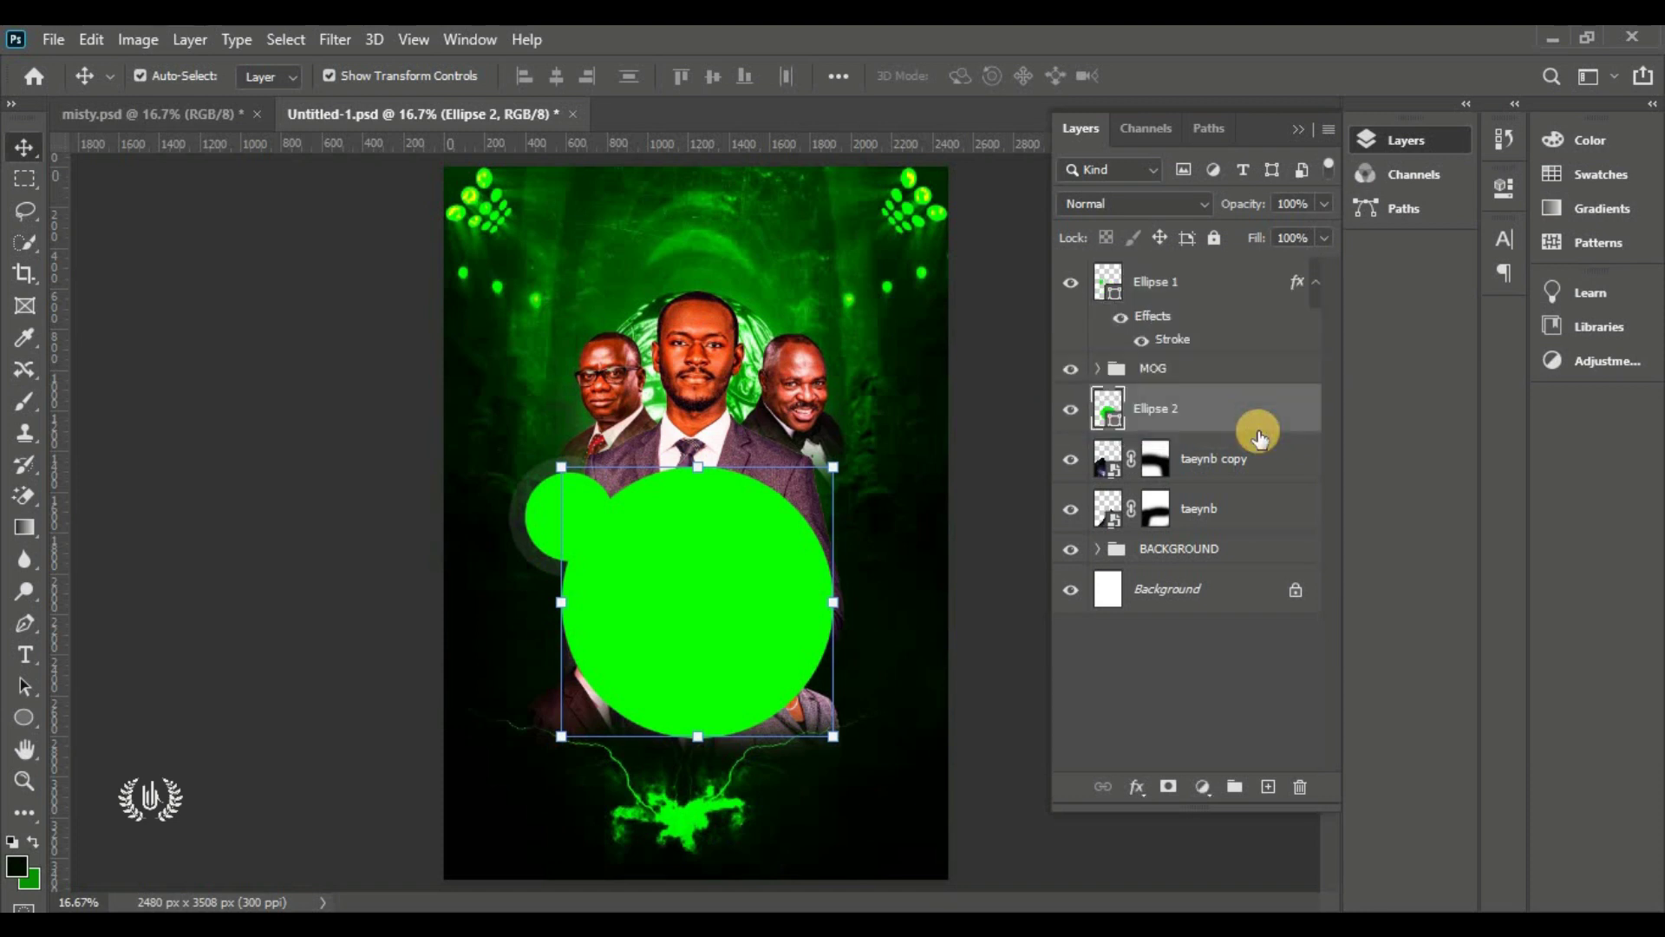
pyautogui.click(1062, 371)
pyautogui.click(1062, 372)
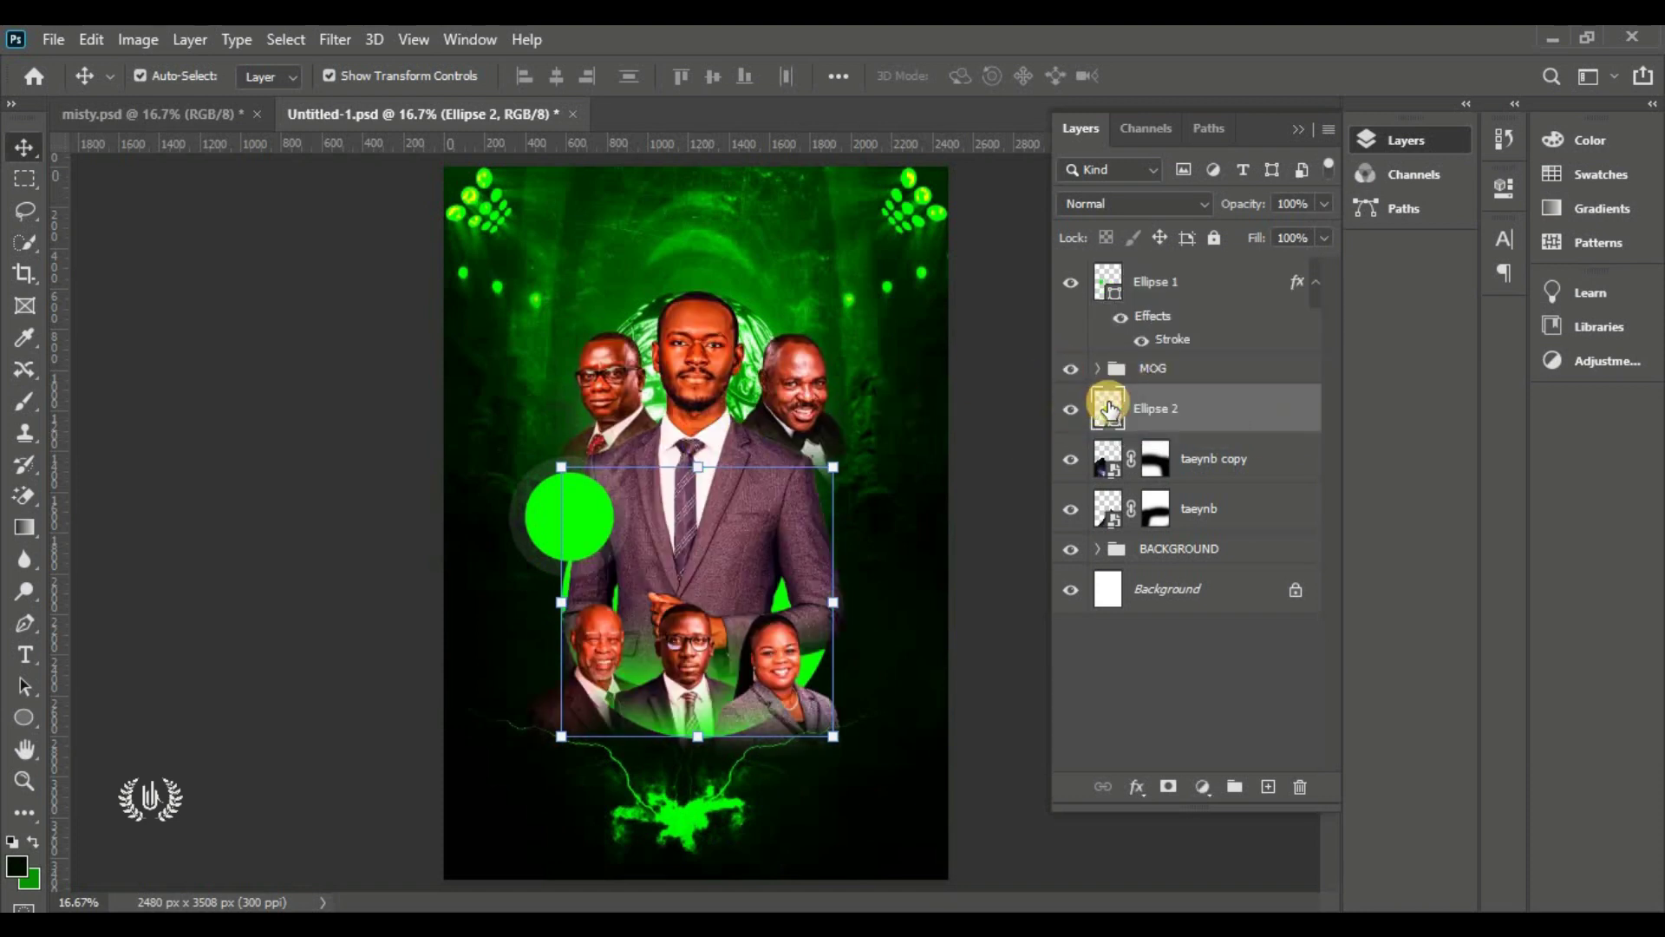
pyautogui.moveTo(1169, 405); pyautogui.dragTo(1197, 375)
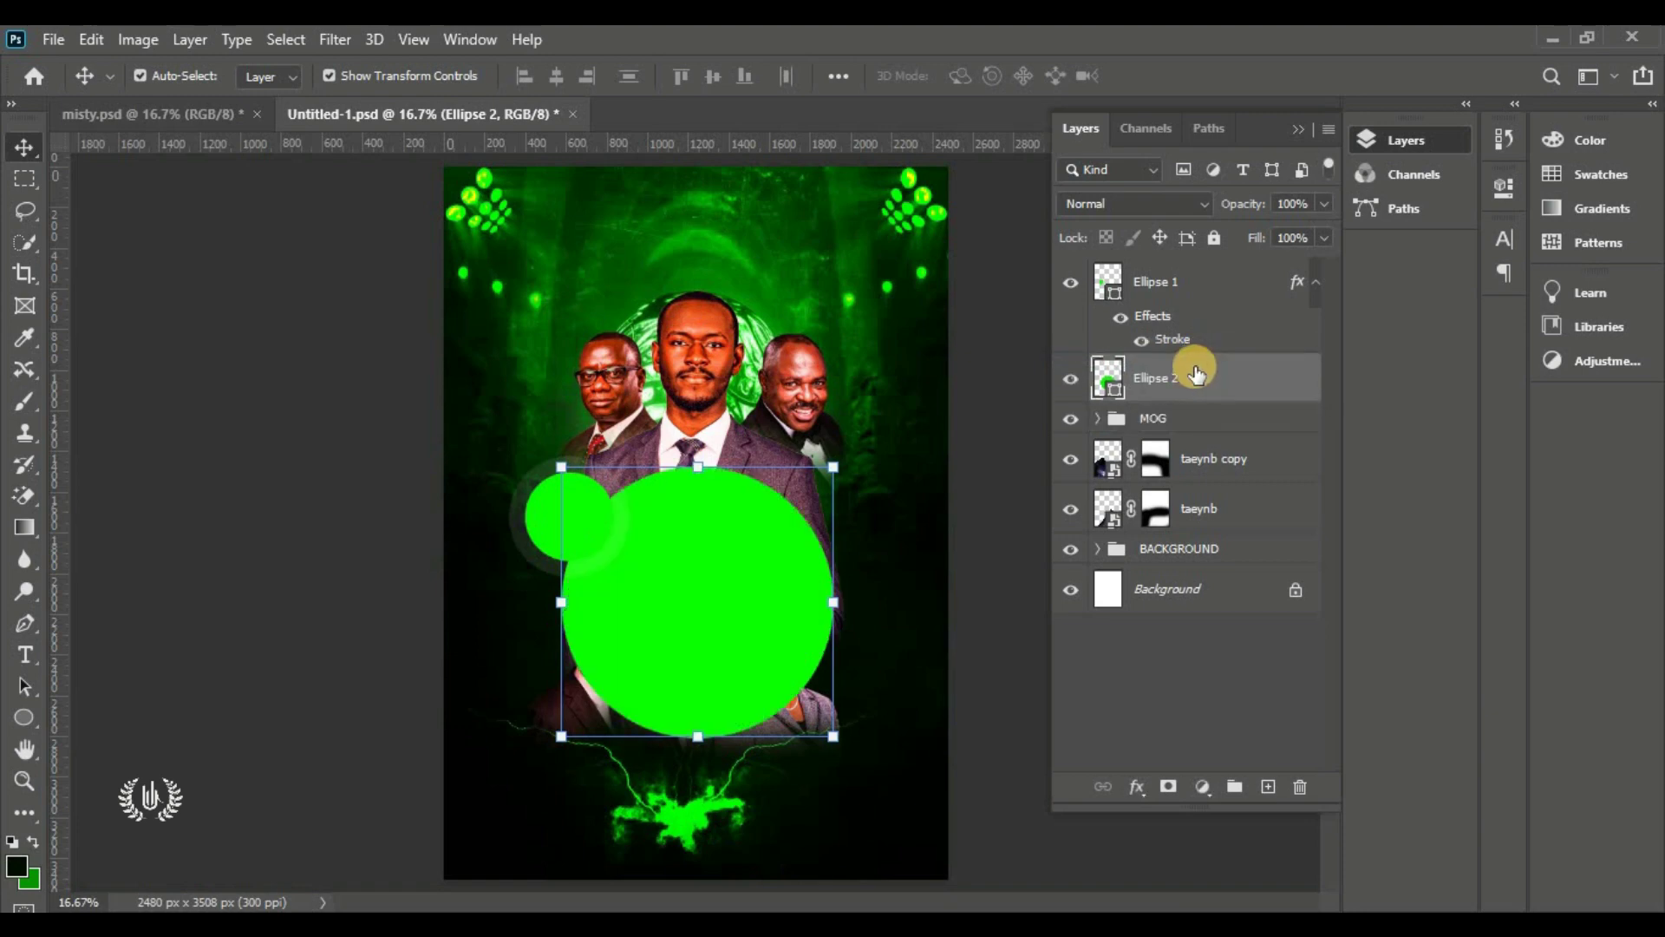
pyautogui.click(1072, 283)
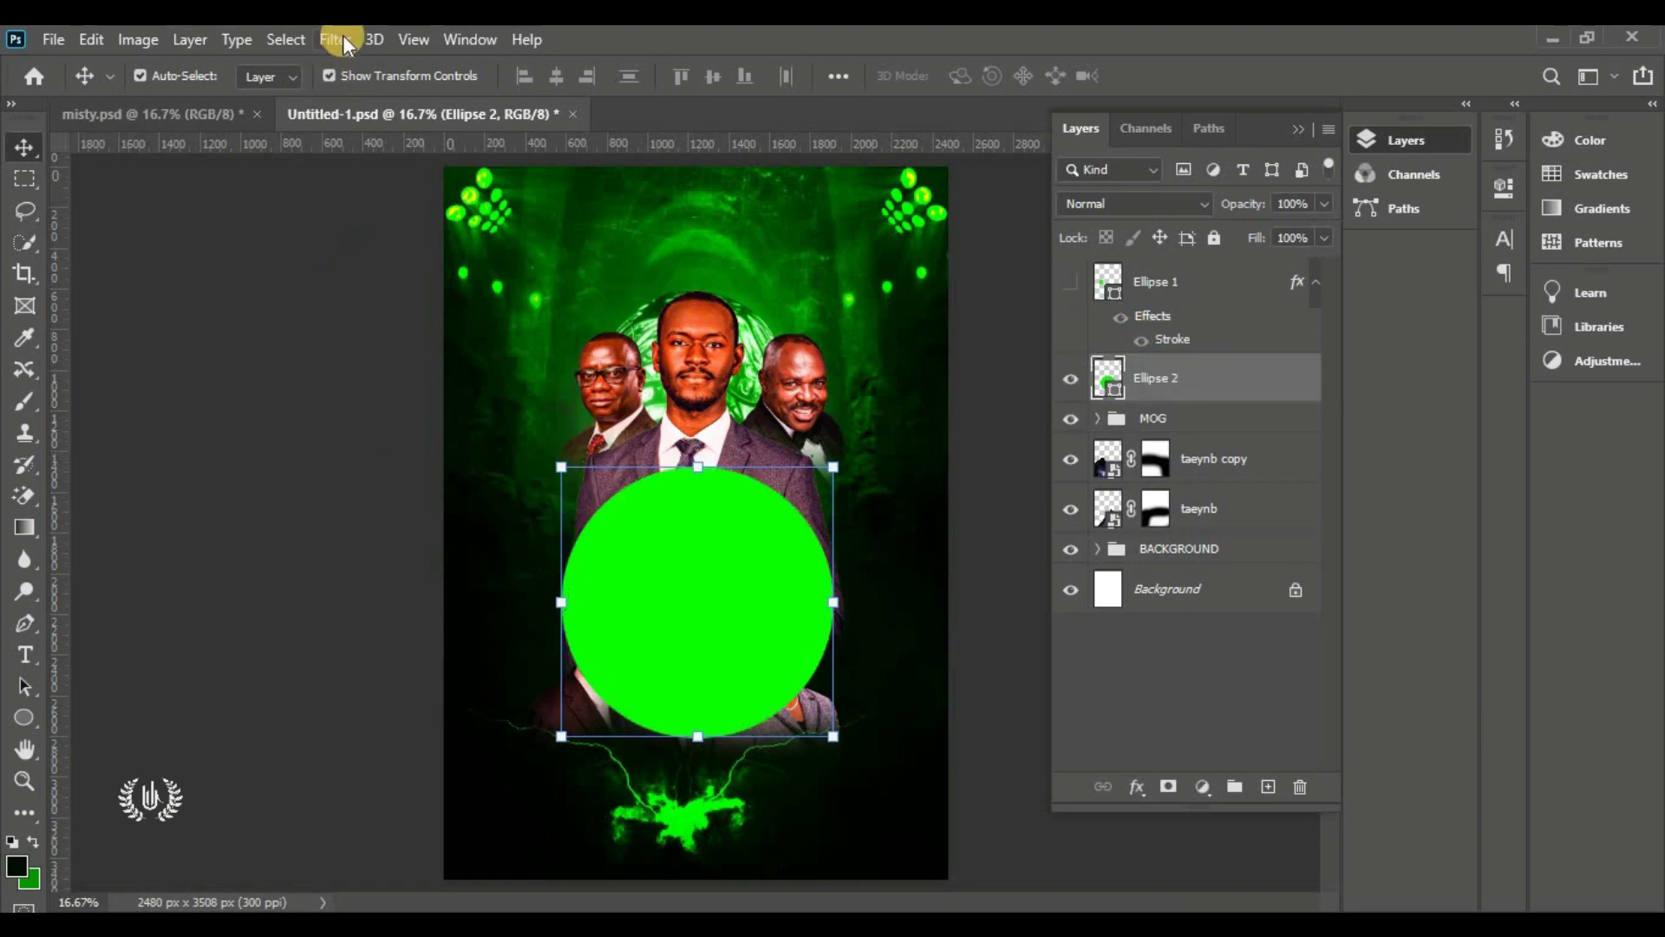
# Apply a 150-pixel Gaussian Blur to Ellipse 2 as a smart filter
pyautogui.click(342, 39)
pyautogui.moveTo(382, 323)
pyautogui.click(576, 413)
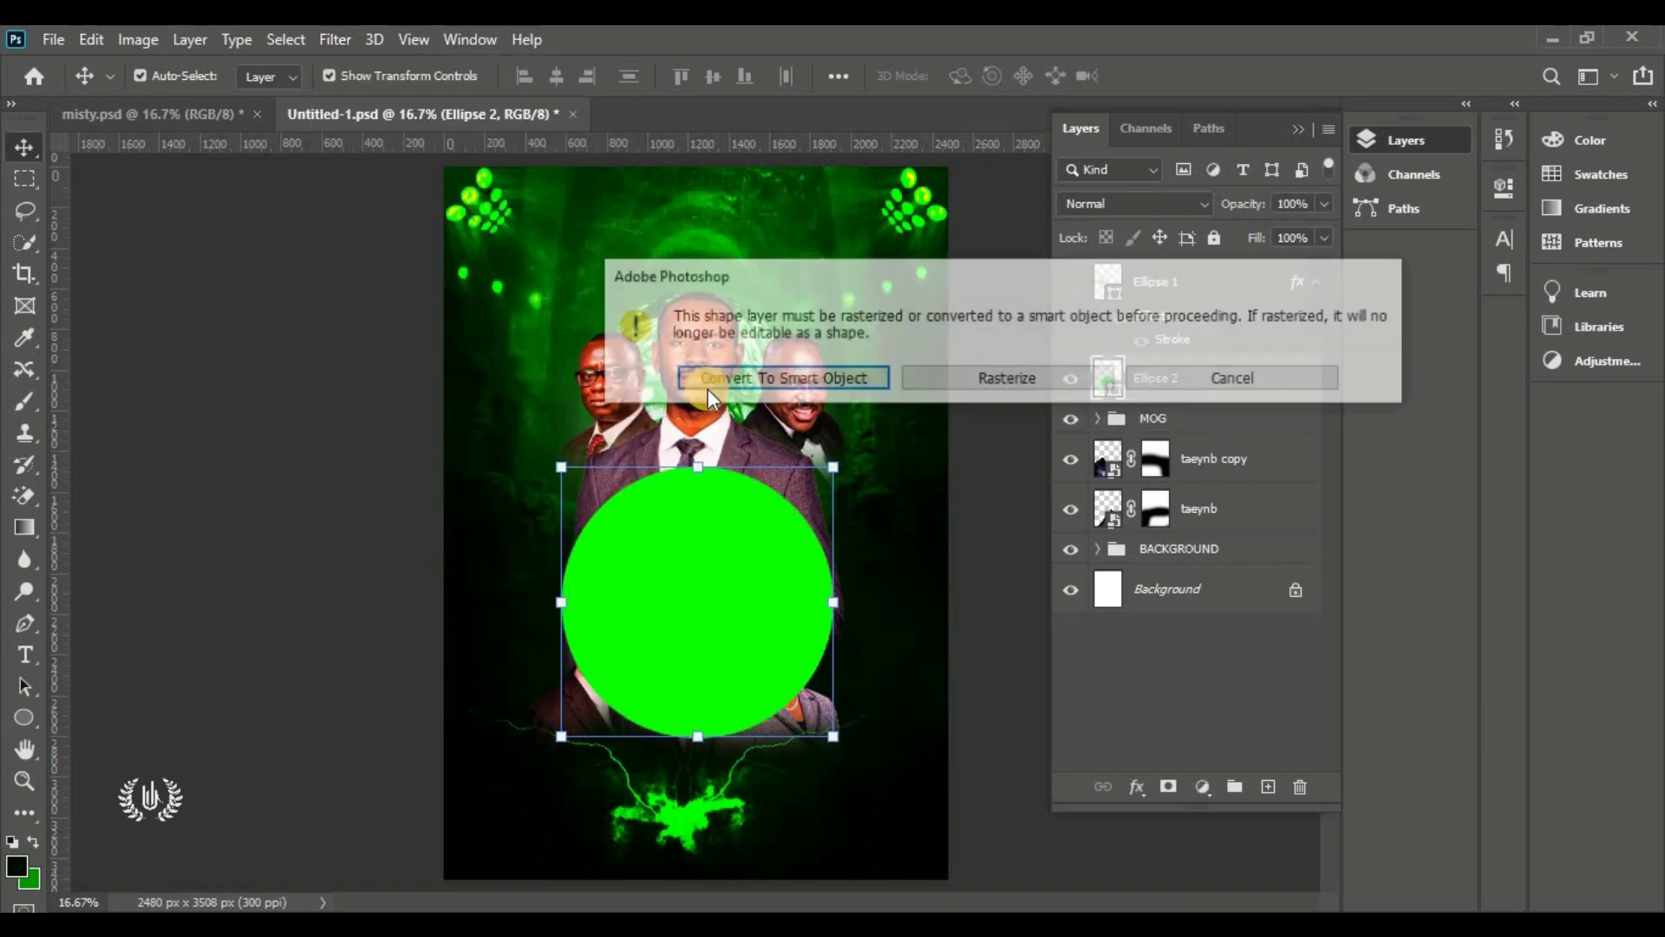
pyautogui.click(854, 380)
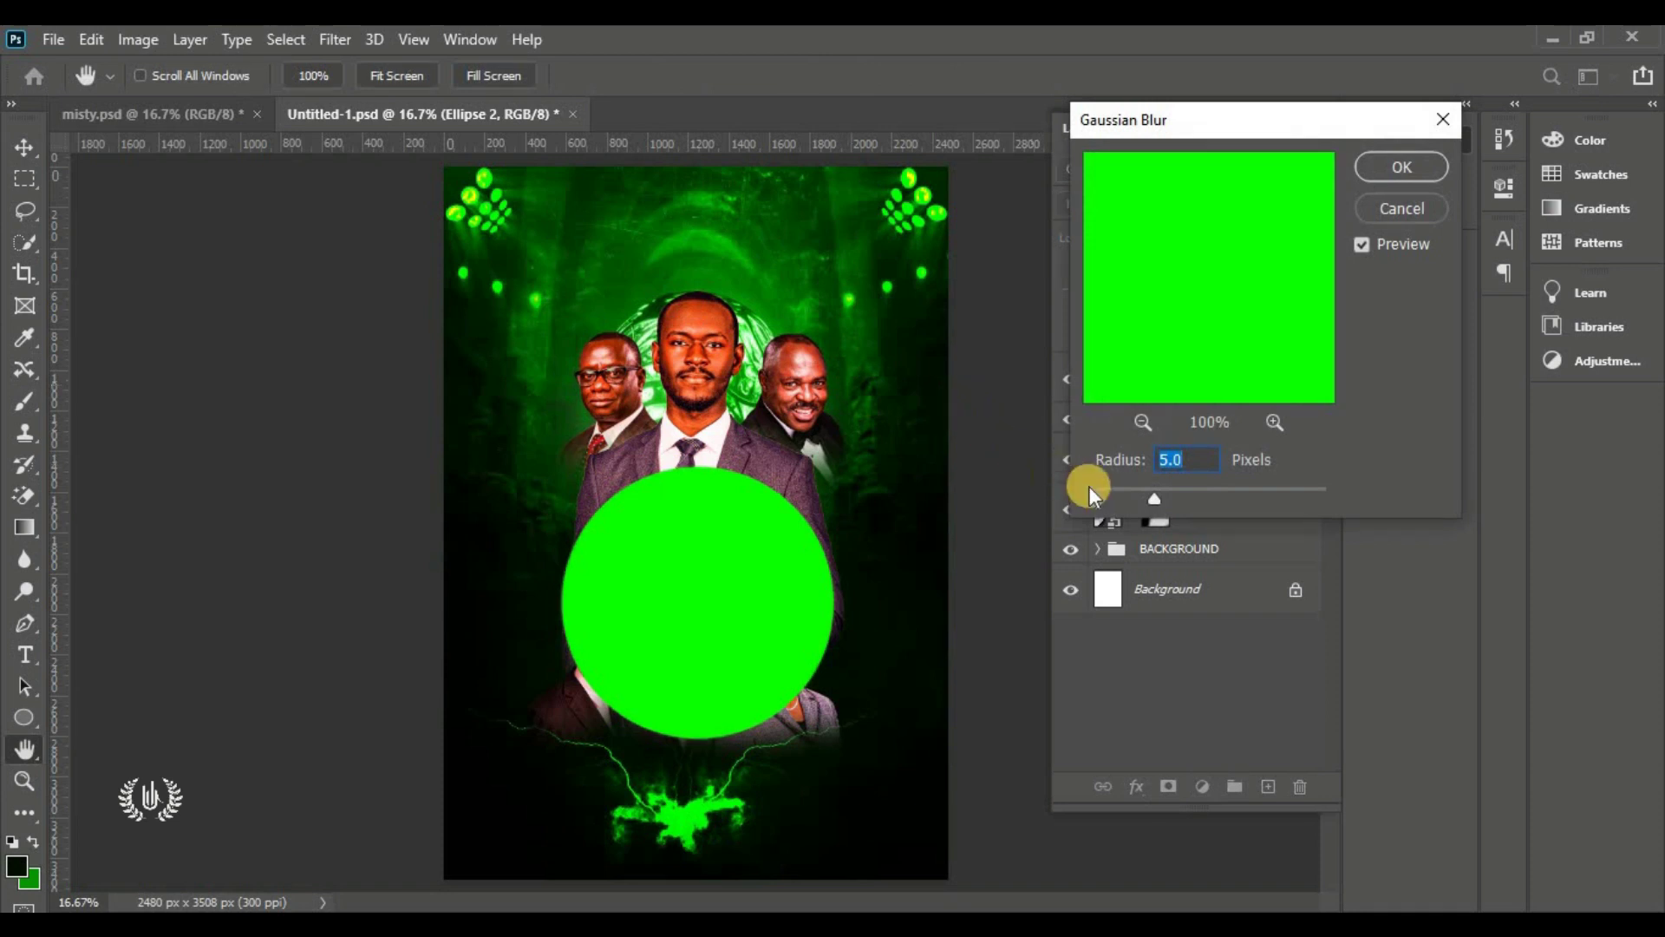
pyautogui.click(1203, 491)
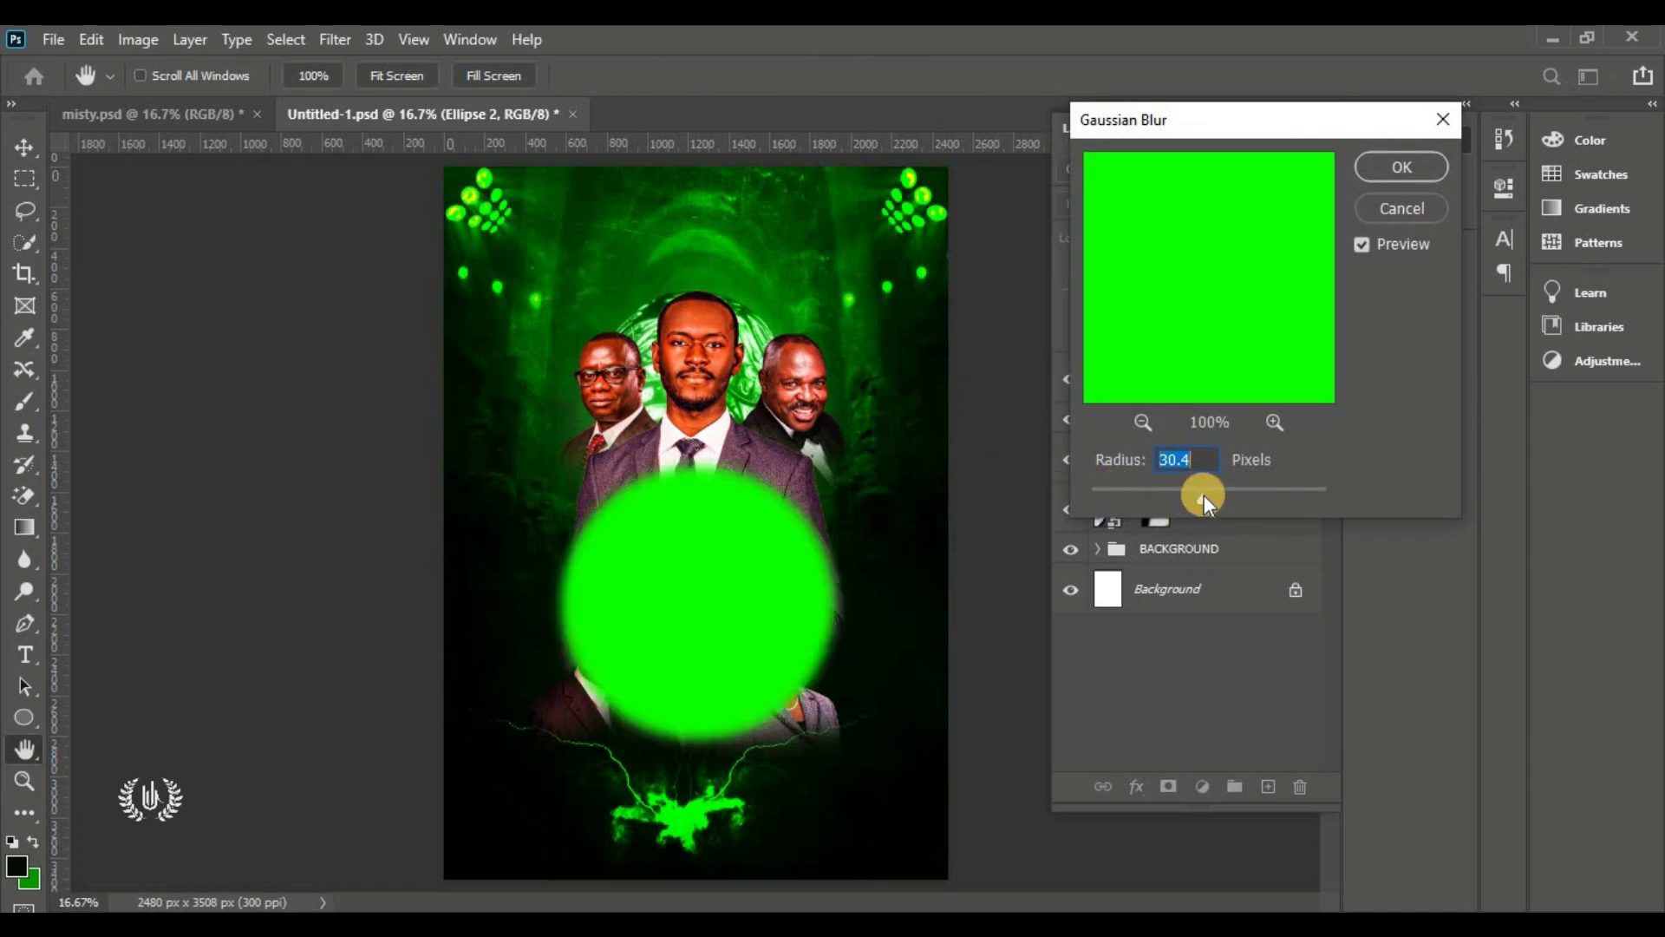
pyautogui.moveTo(1221, 495); pyautogui.dragTo(1263, 498)
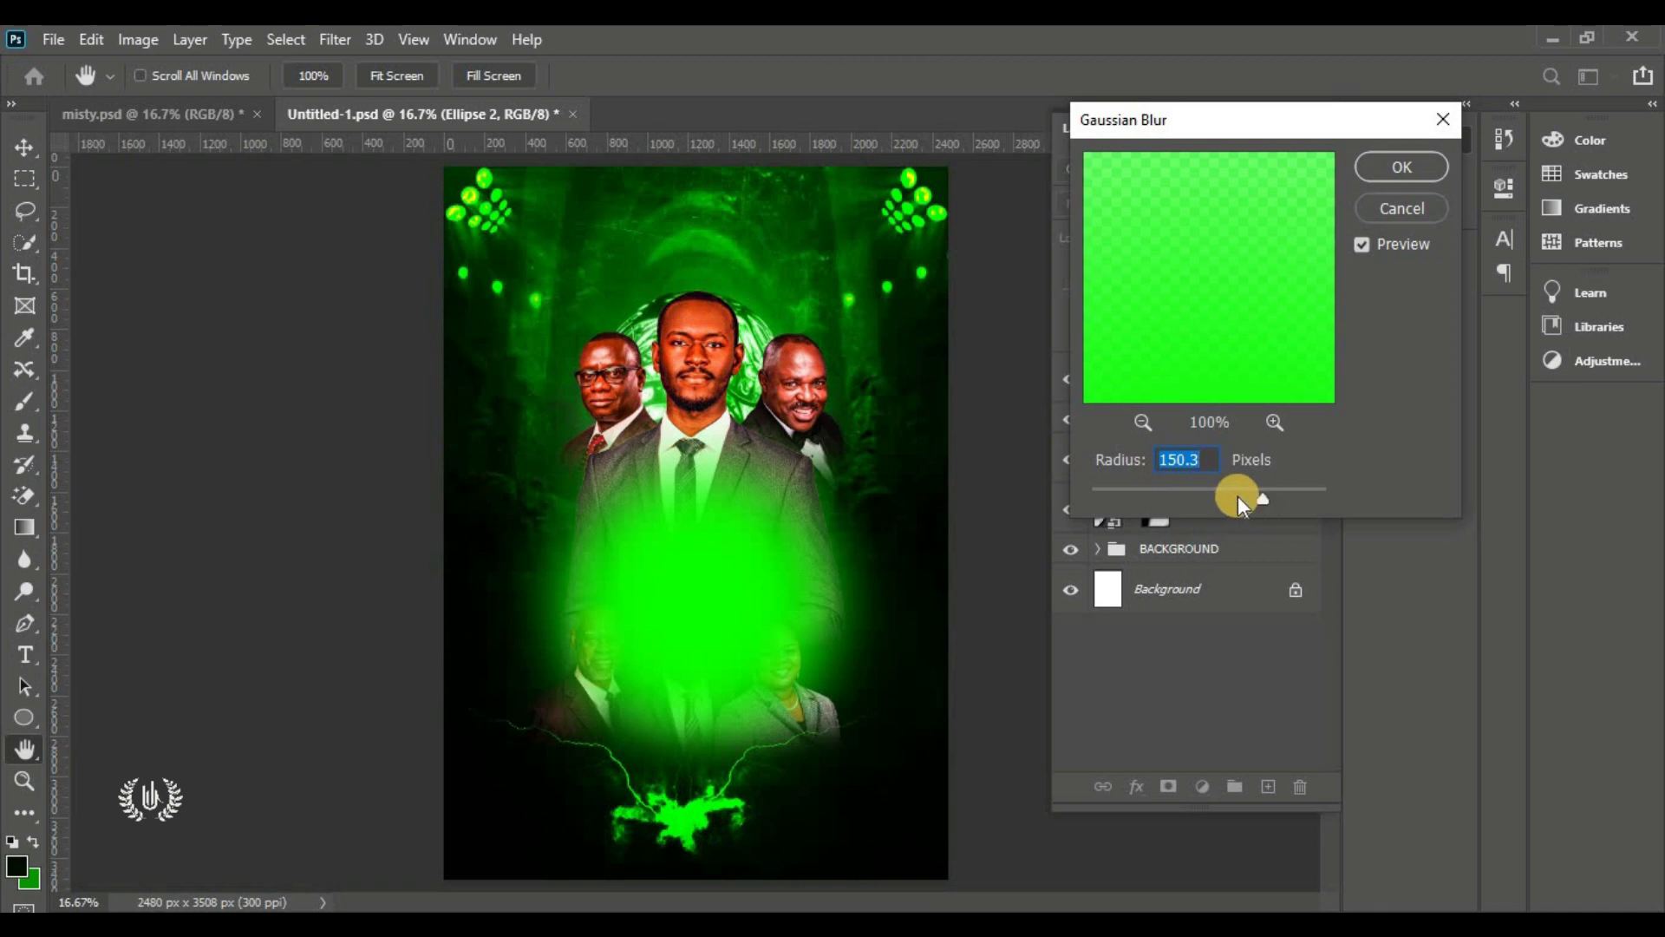
pyautogui.write('150')
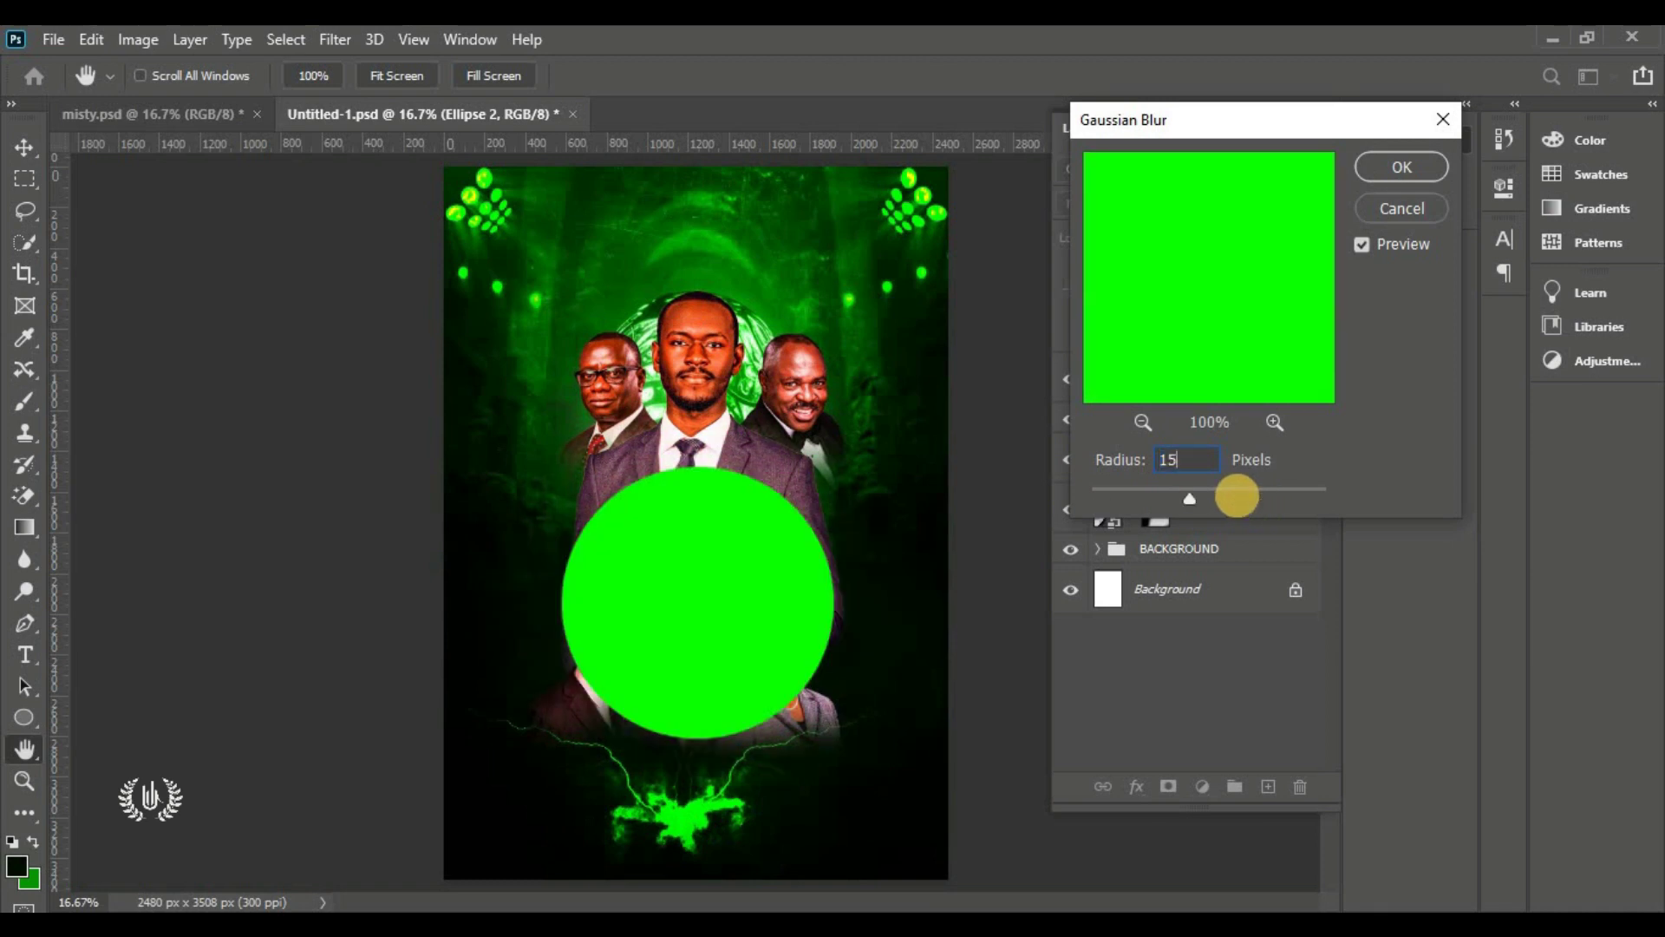
pyautogui.click(1373, 156)
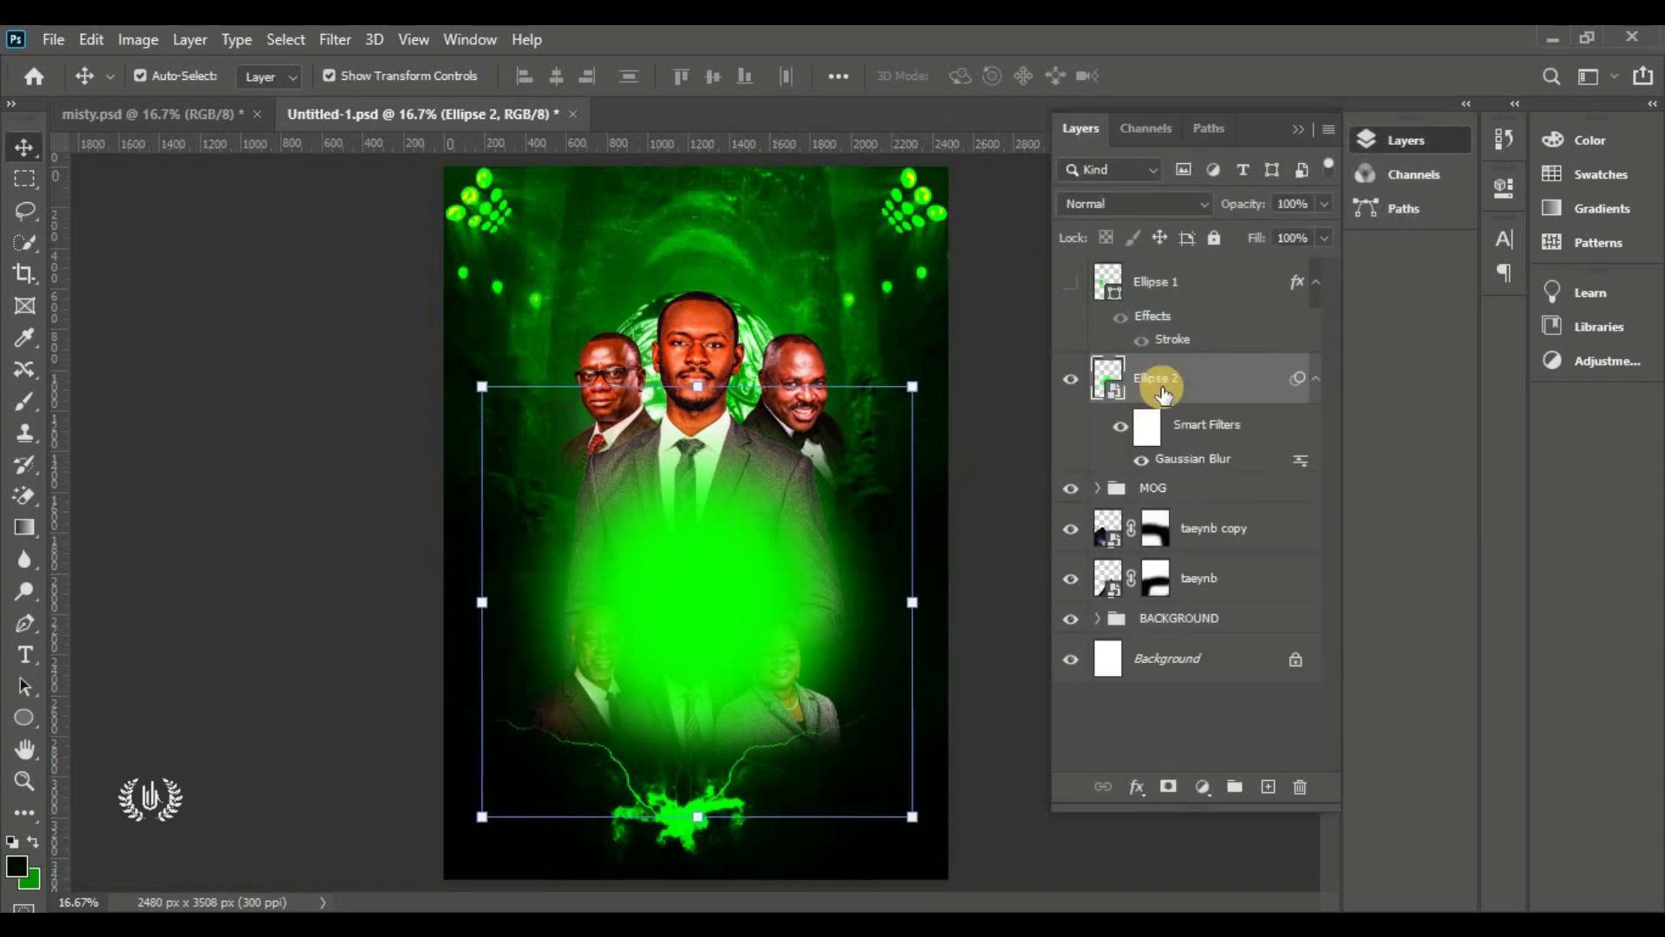
# Move the blurred glow below the MOG group and nudge it behind the ministers
pyautogui.moveTo(1227, 377); pyautogui.dragTo(1224, 510)
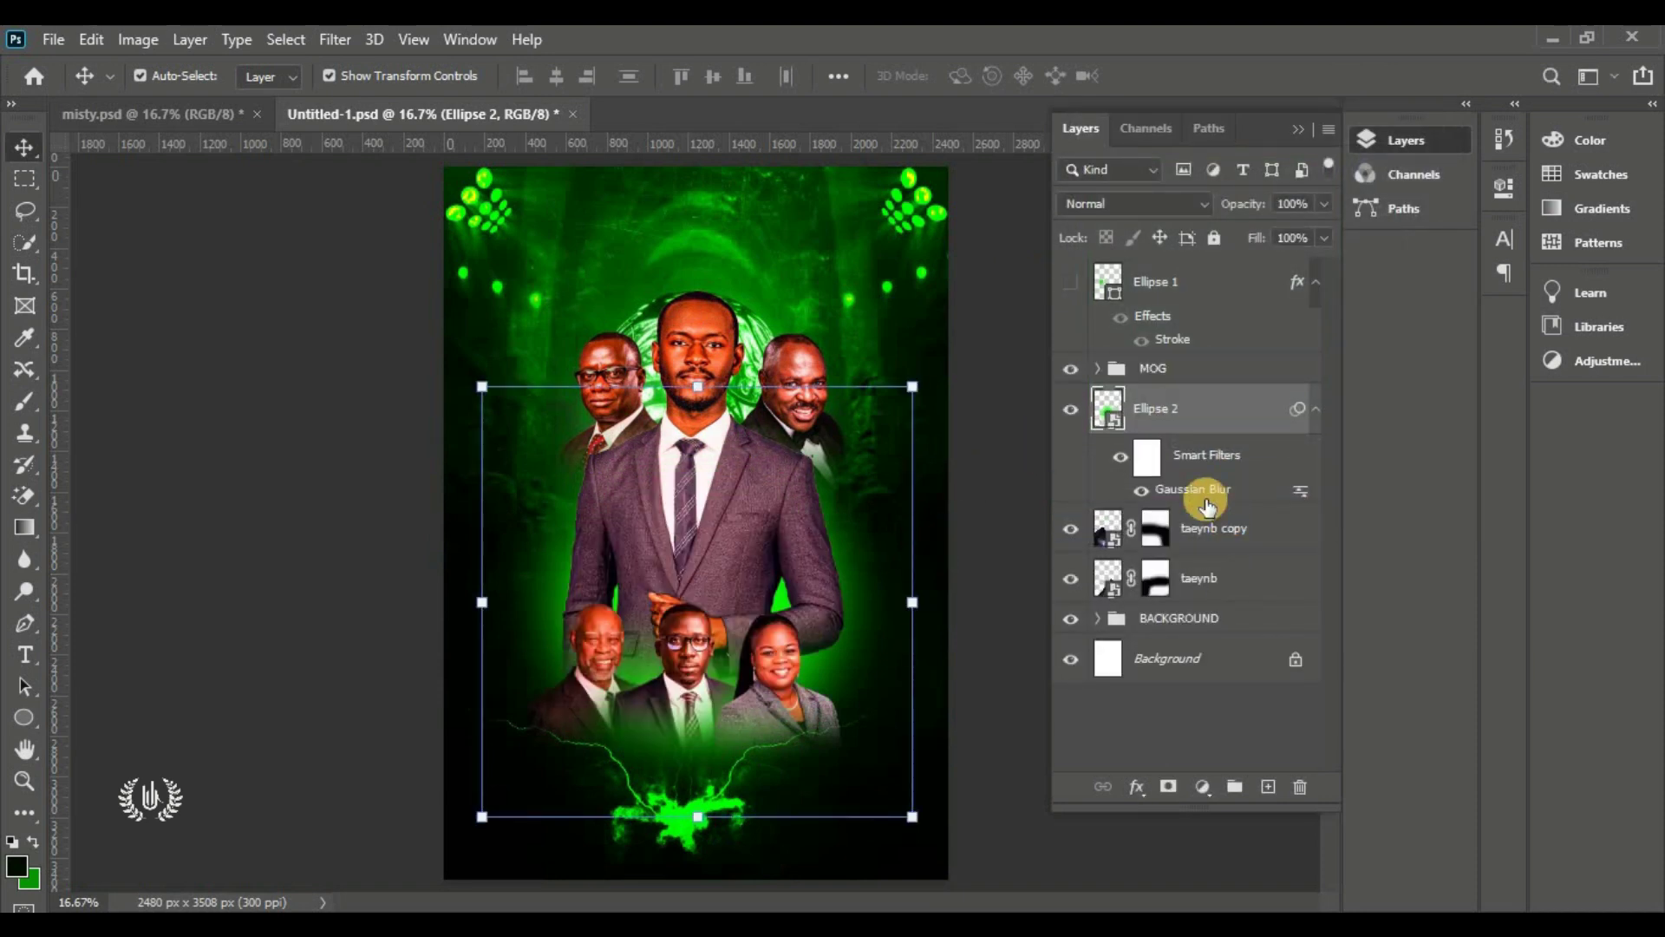
pyautogui.moveTo(866, 587); pyautogui.dragTo(859, 552)
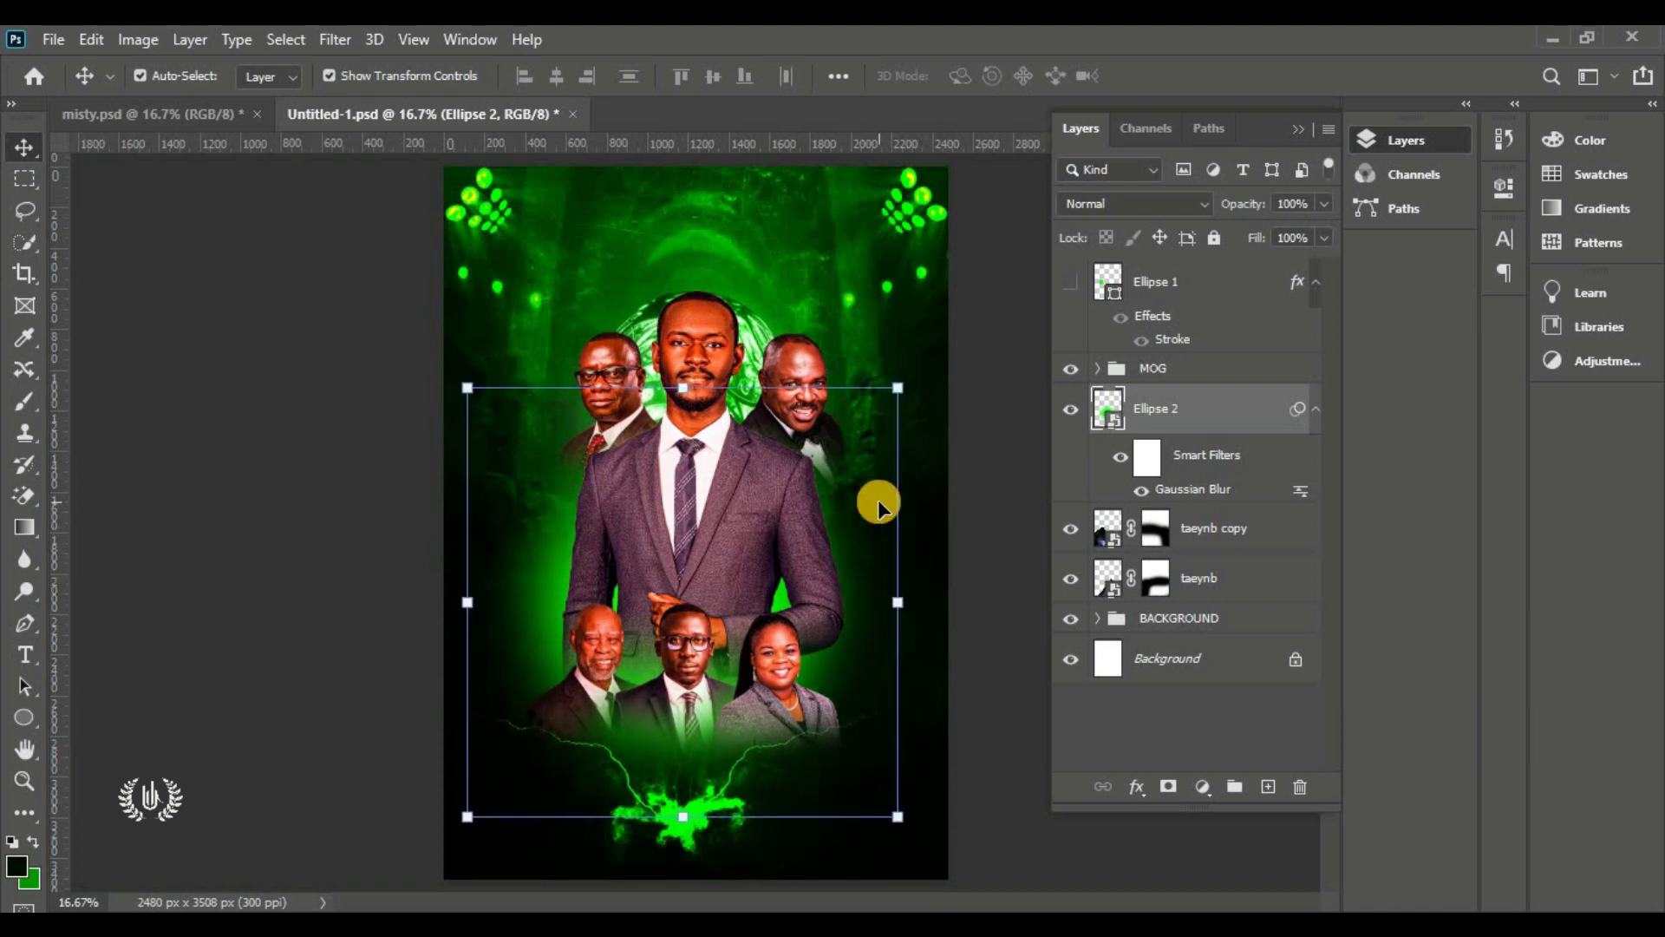
pyautogui.click(997, 447)
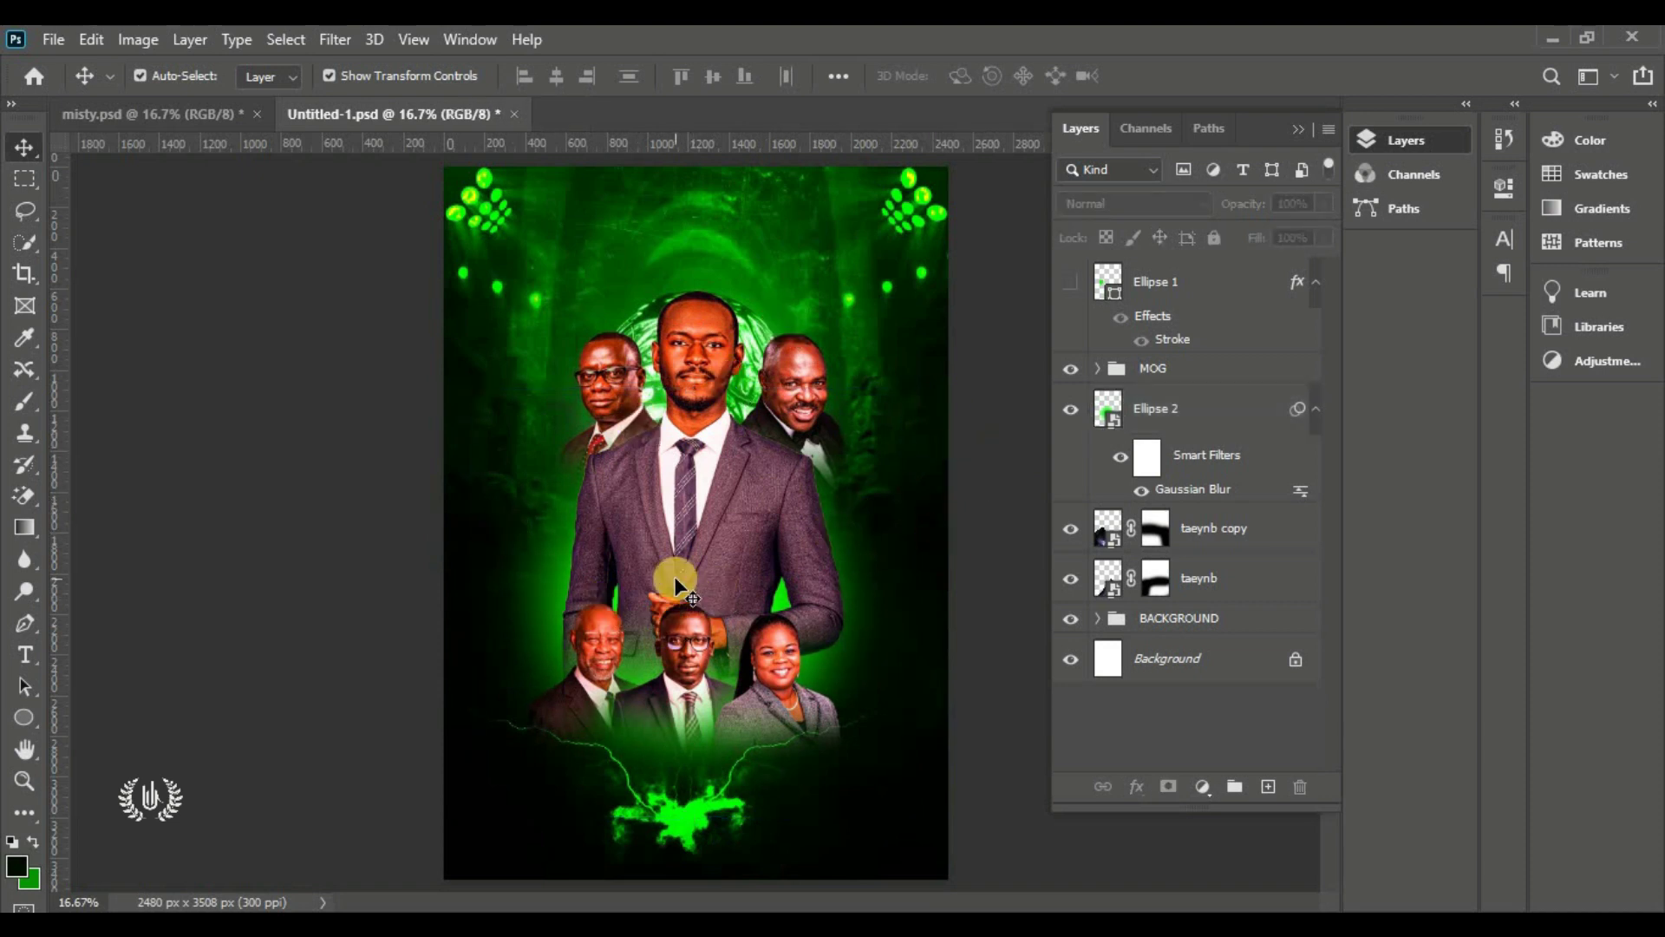
# Group Ellipse 2, taeynb copy and taeynb, and name the group 'background light'
pyautogui.click(1072, 410)
pyautogui.click(1073, 409)
pyautogui.click(1193, 423)
pyautogui.keyDown('shift'); pyautogui.click(1200, 577); pyautogui.keyUp('shift')
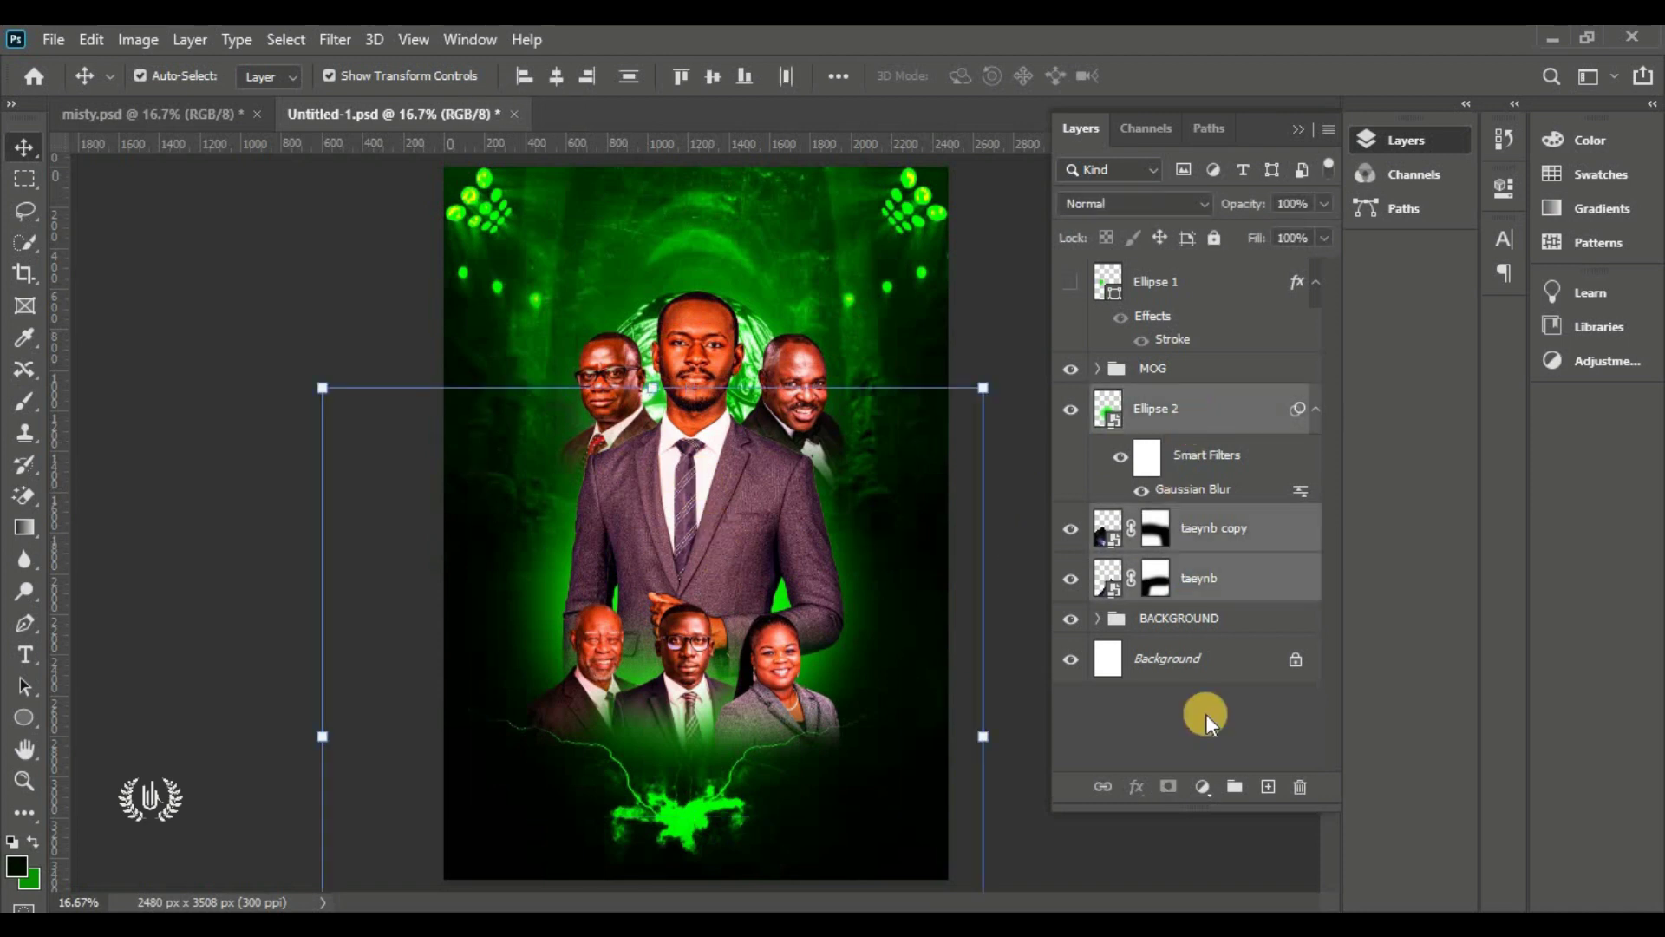
pyautogui.click(1234, 786)
pyautogui.click(1070, 399)
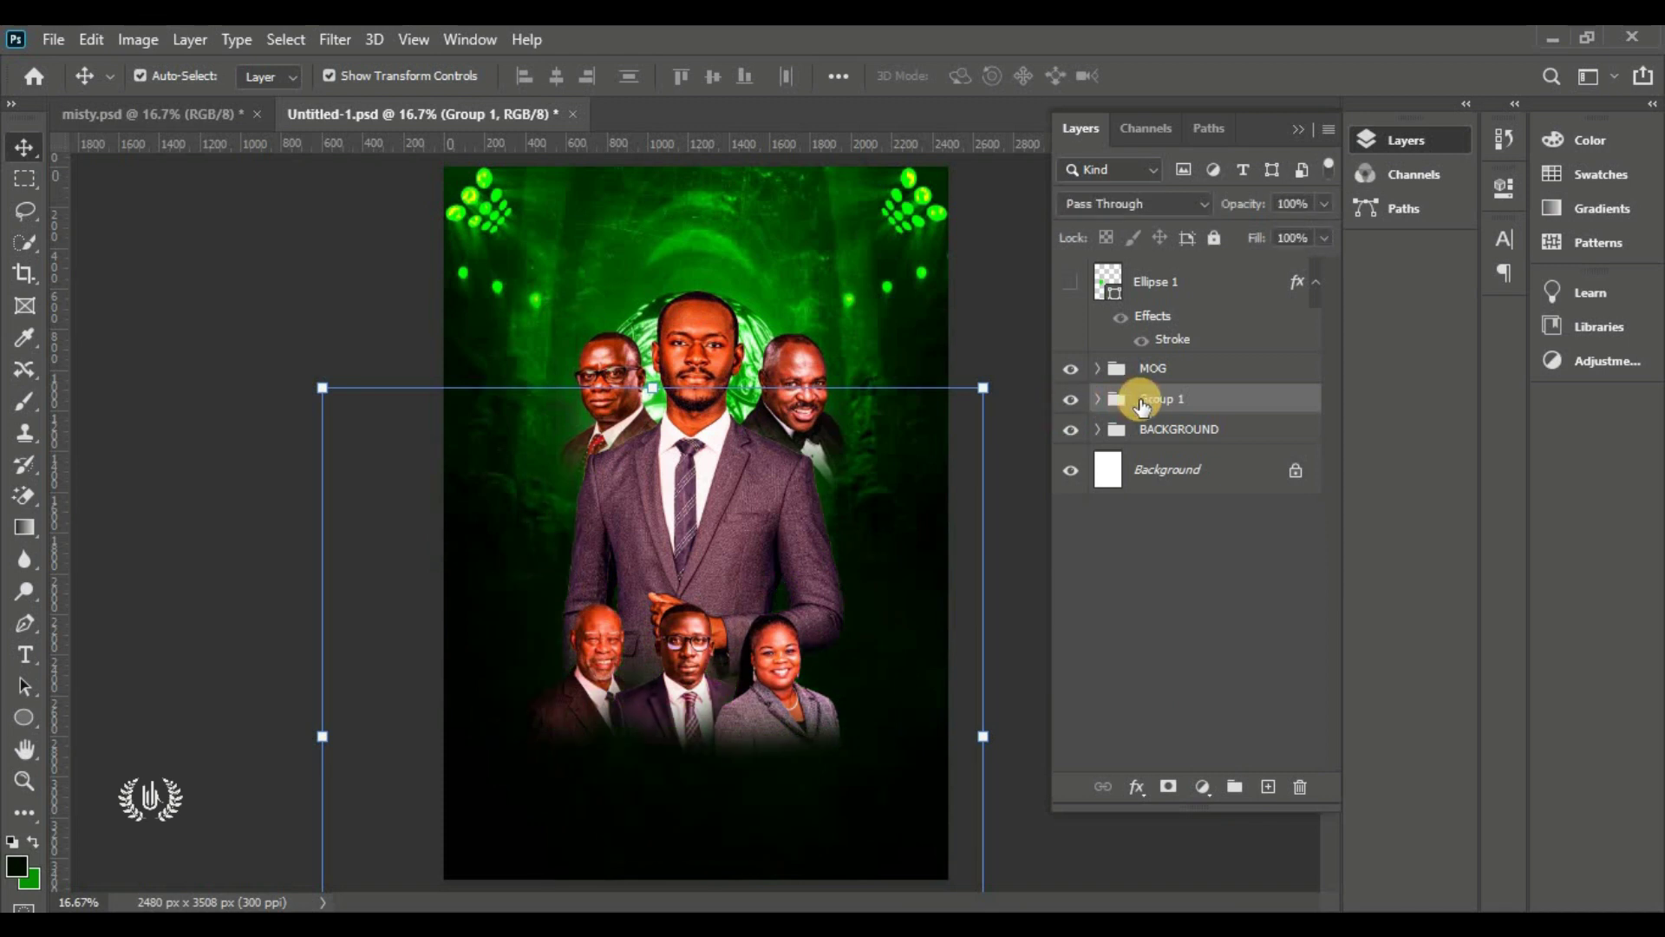
pyautogui.click(1071, 399)
pyautogui.doubleClick(1160, 398)
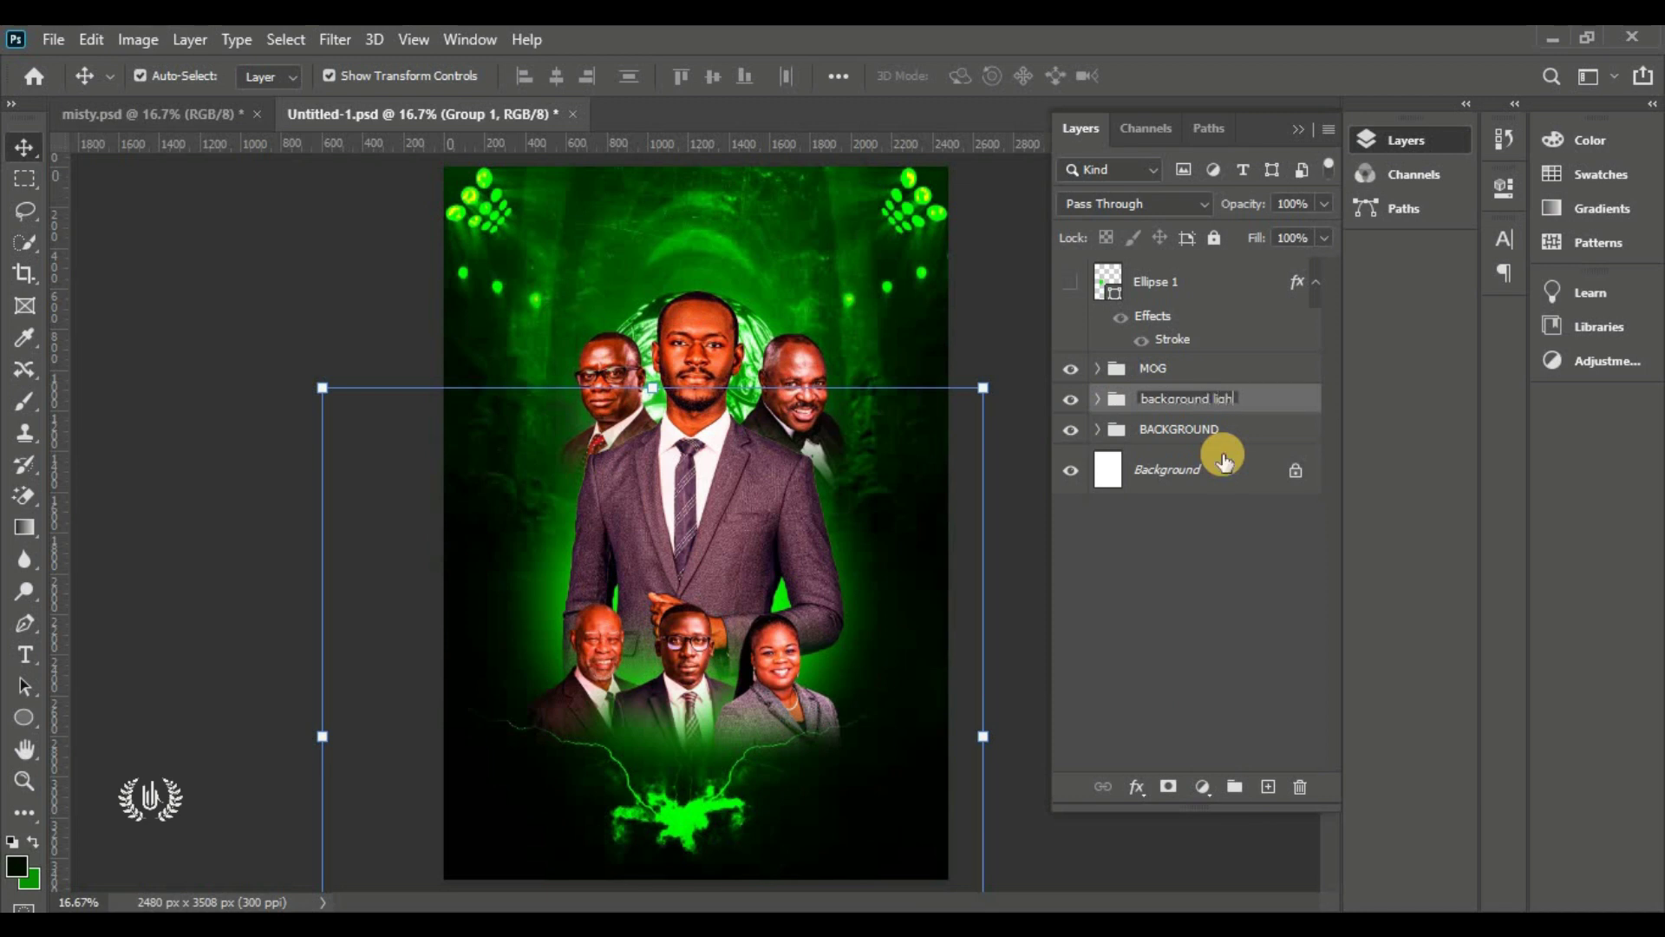
pyautogui.press('Return')
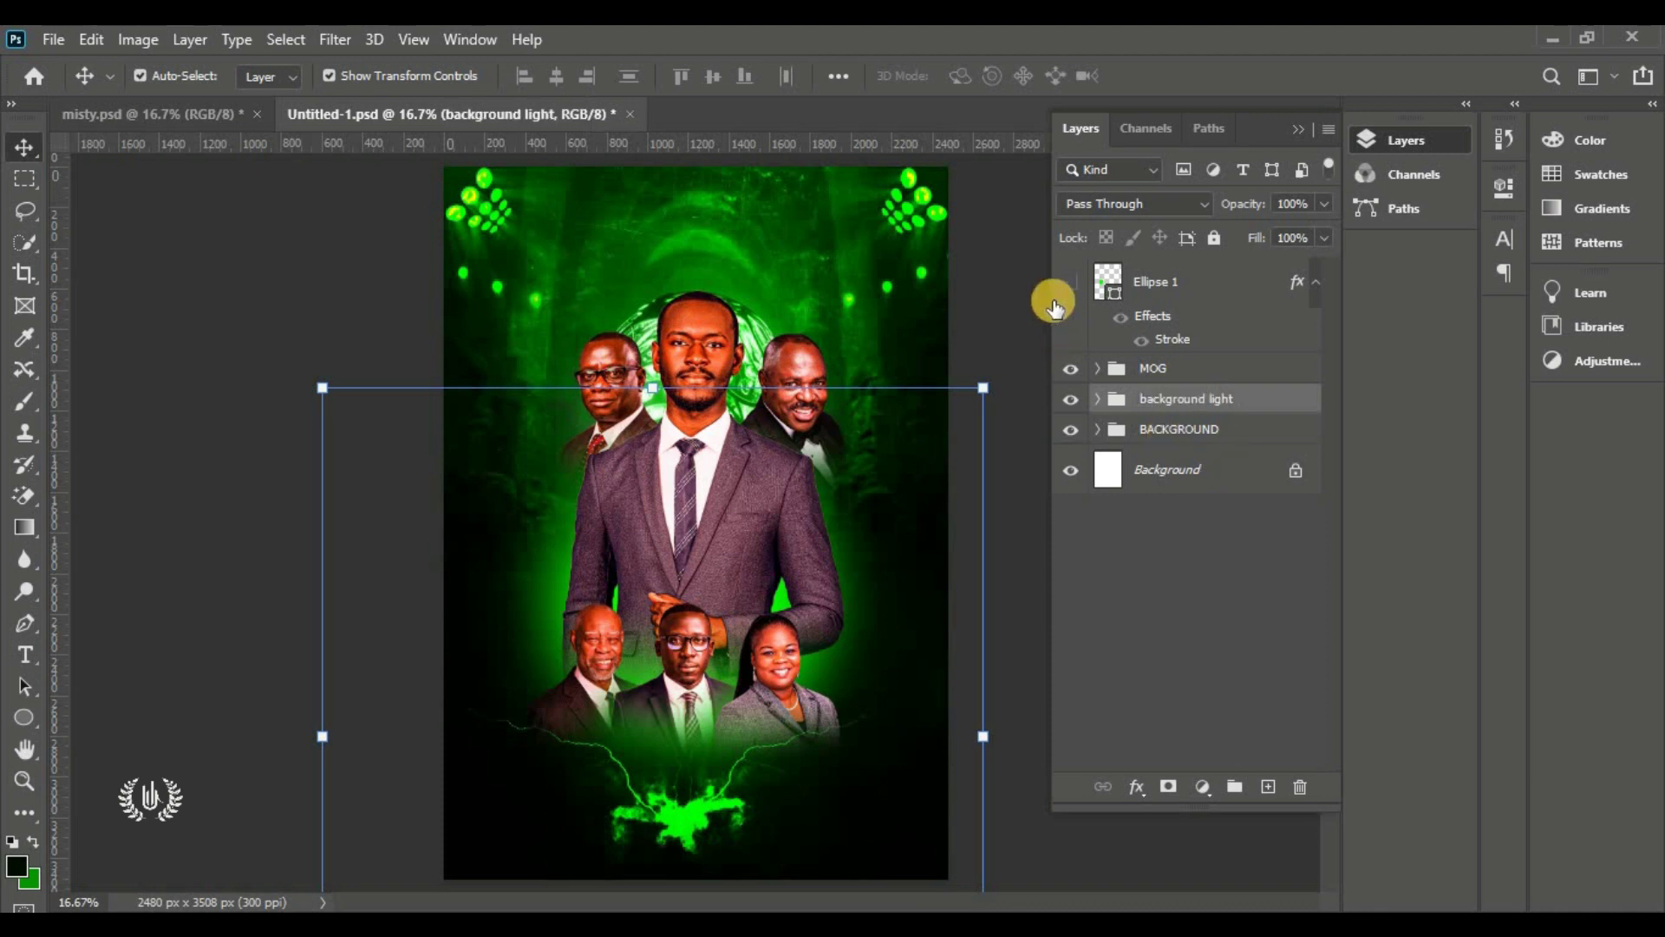
pyautogui.click(1018, 270)
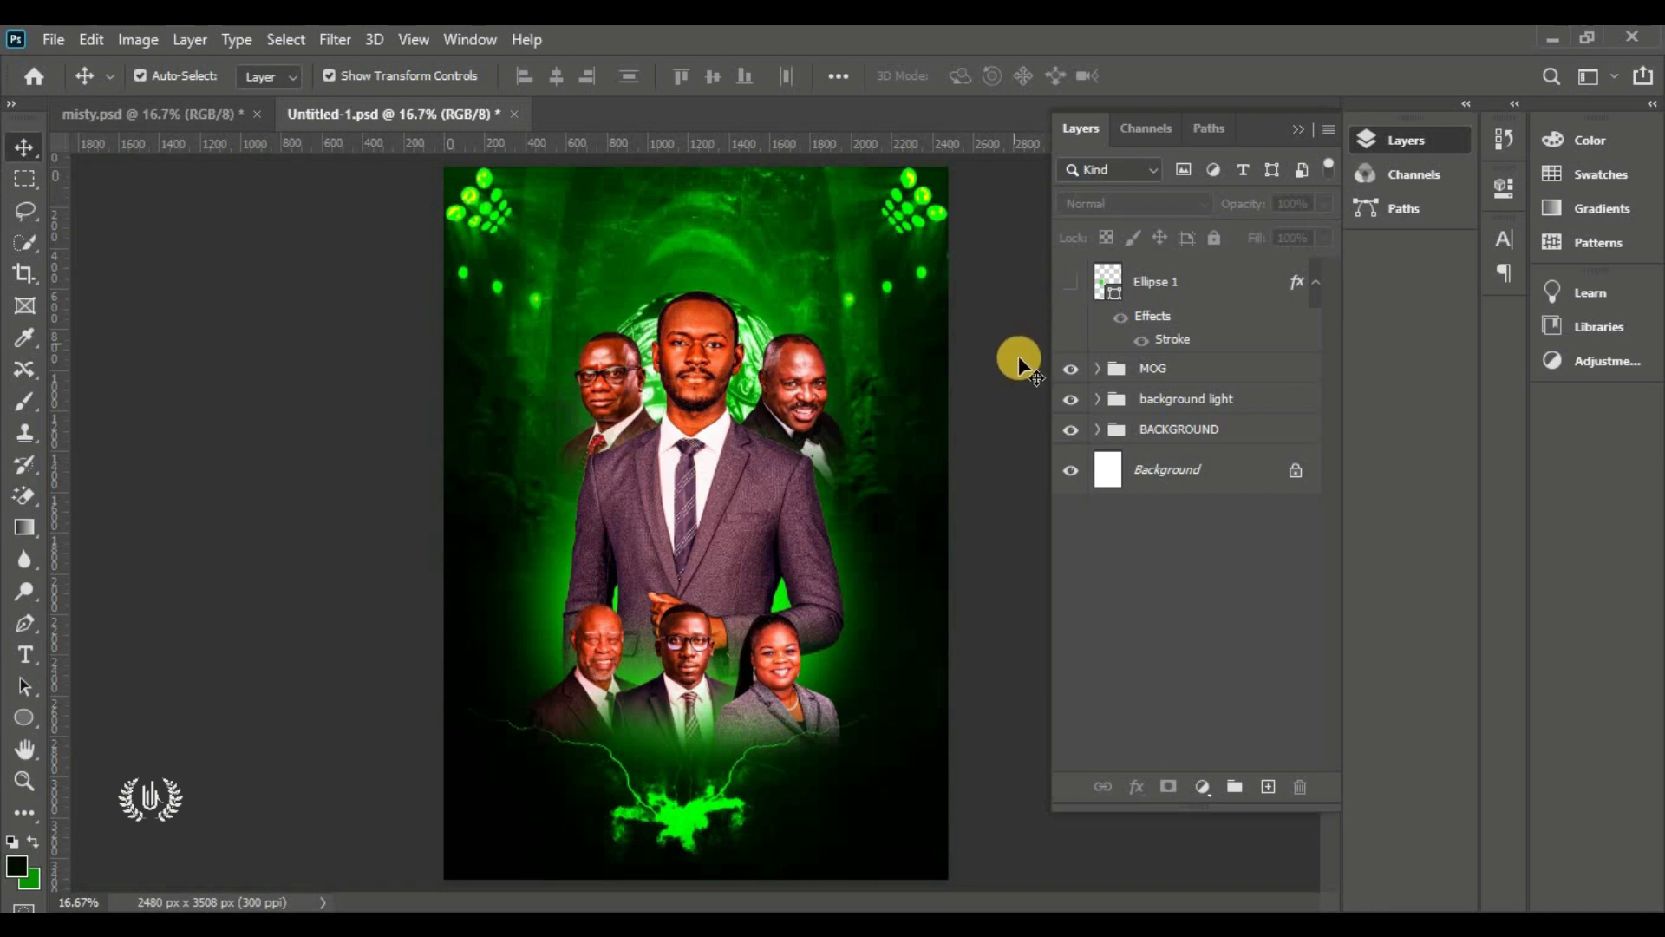
# Make the small green Ellipse 1 circle visible again and select its layer
pyautogui.click(1070, 285)
pyautogui.click(556, 529)
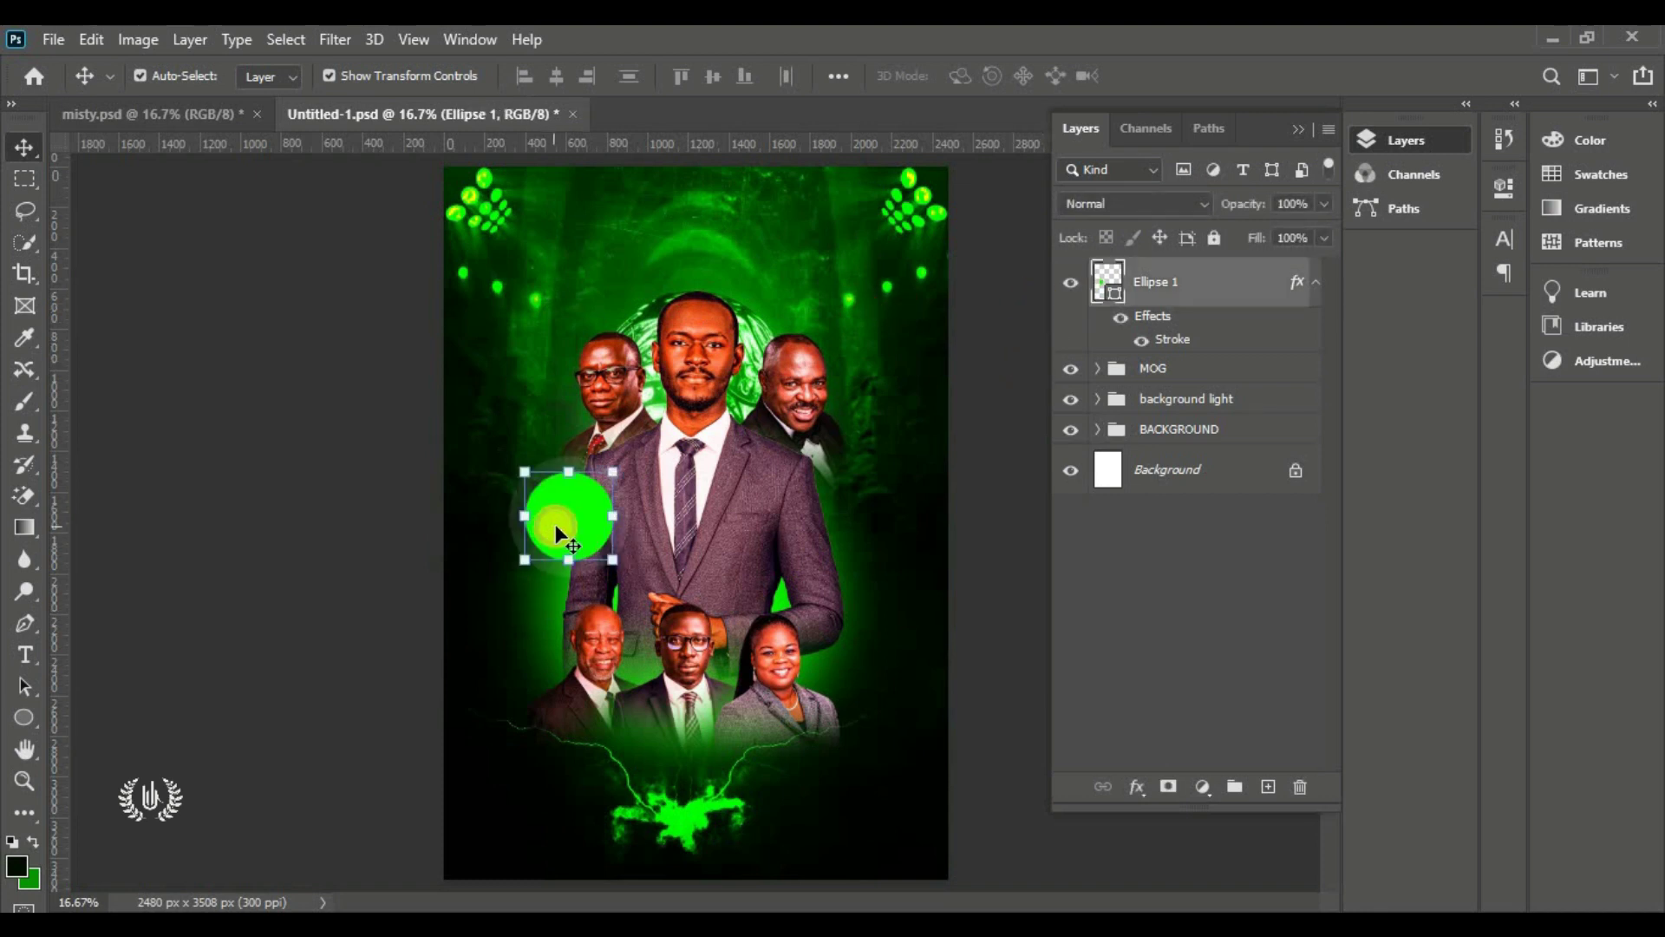
pyautogui.click(1009, 441)
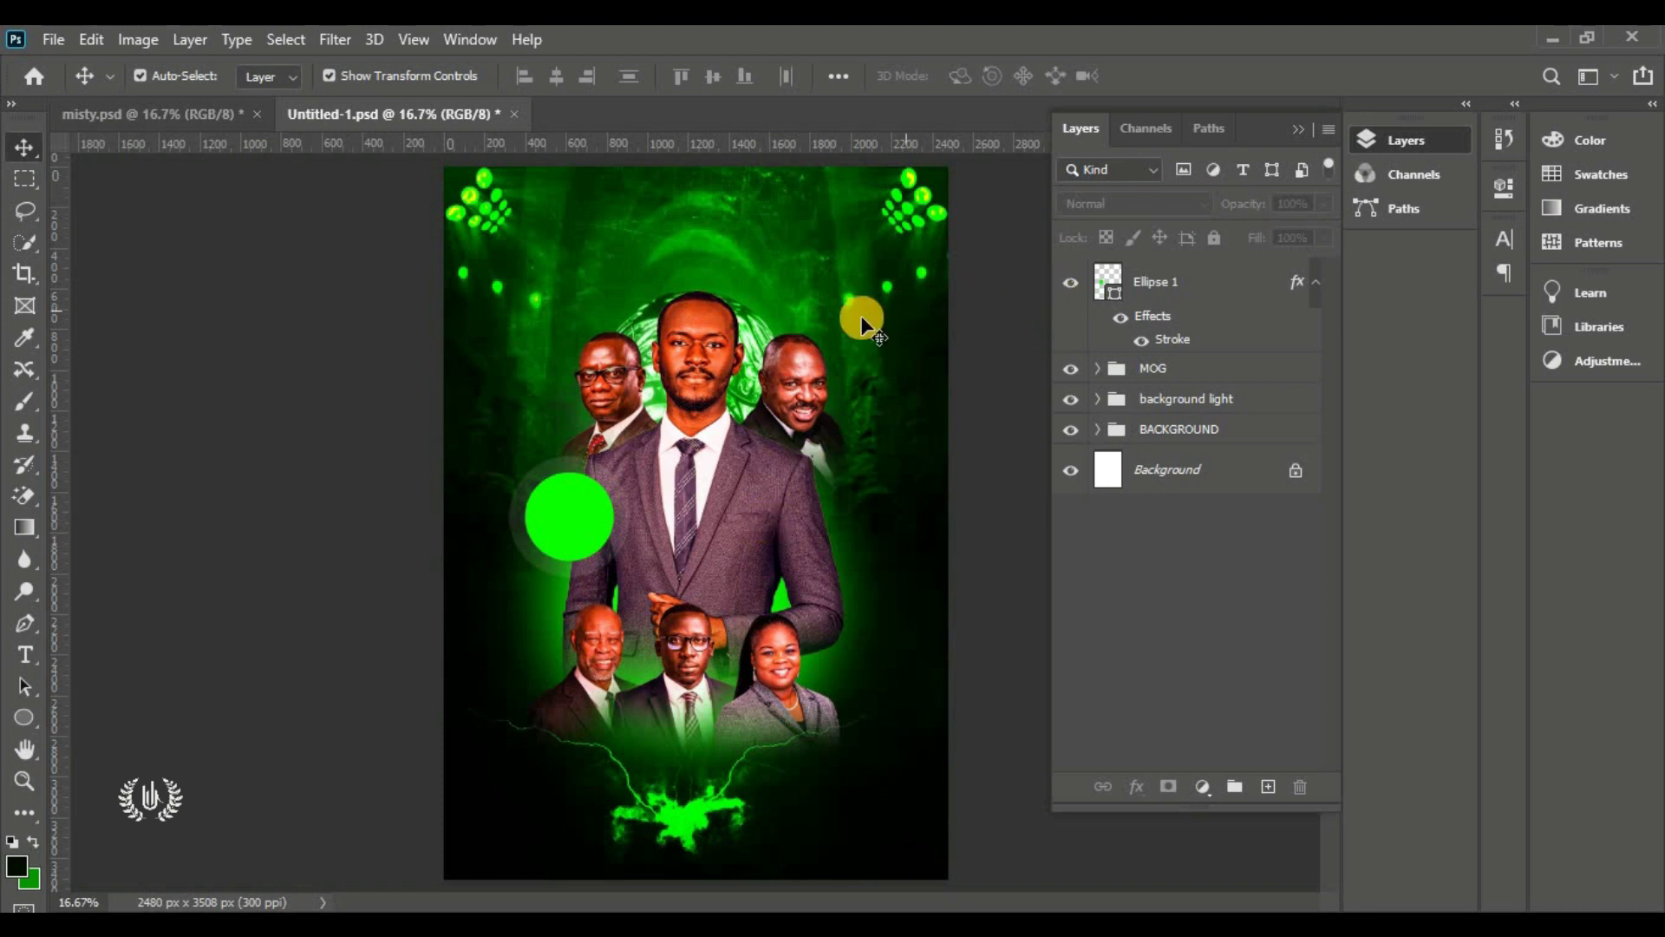
pyautogui.click(1201, 275)
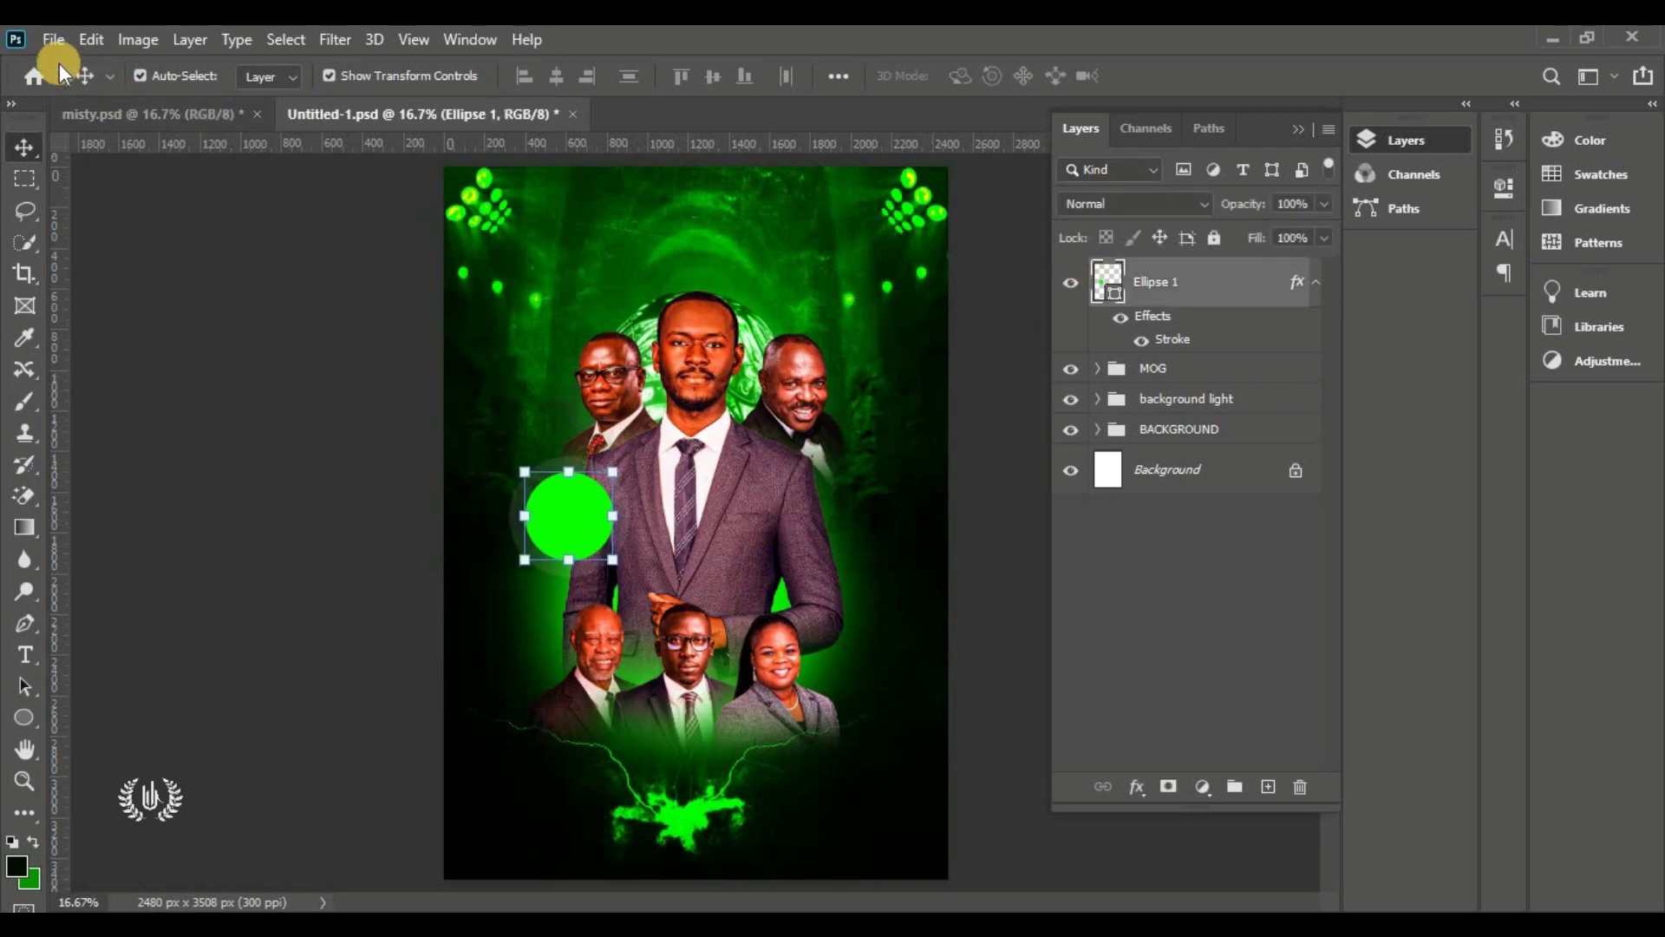
pyautogui.click(45, 41)
# Place the logo file as an embedded layer, enlarged and committed at the top centre
pyautogui.click(182, 517)
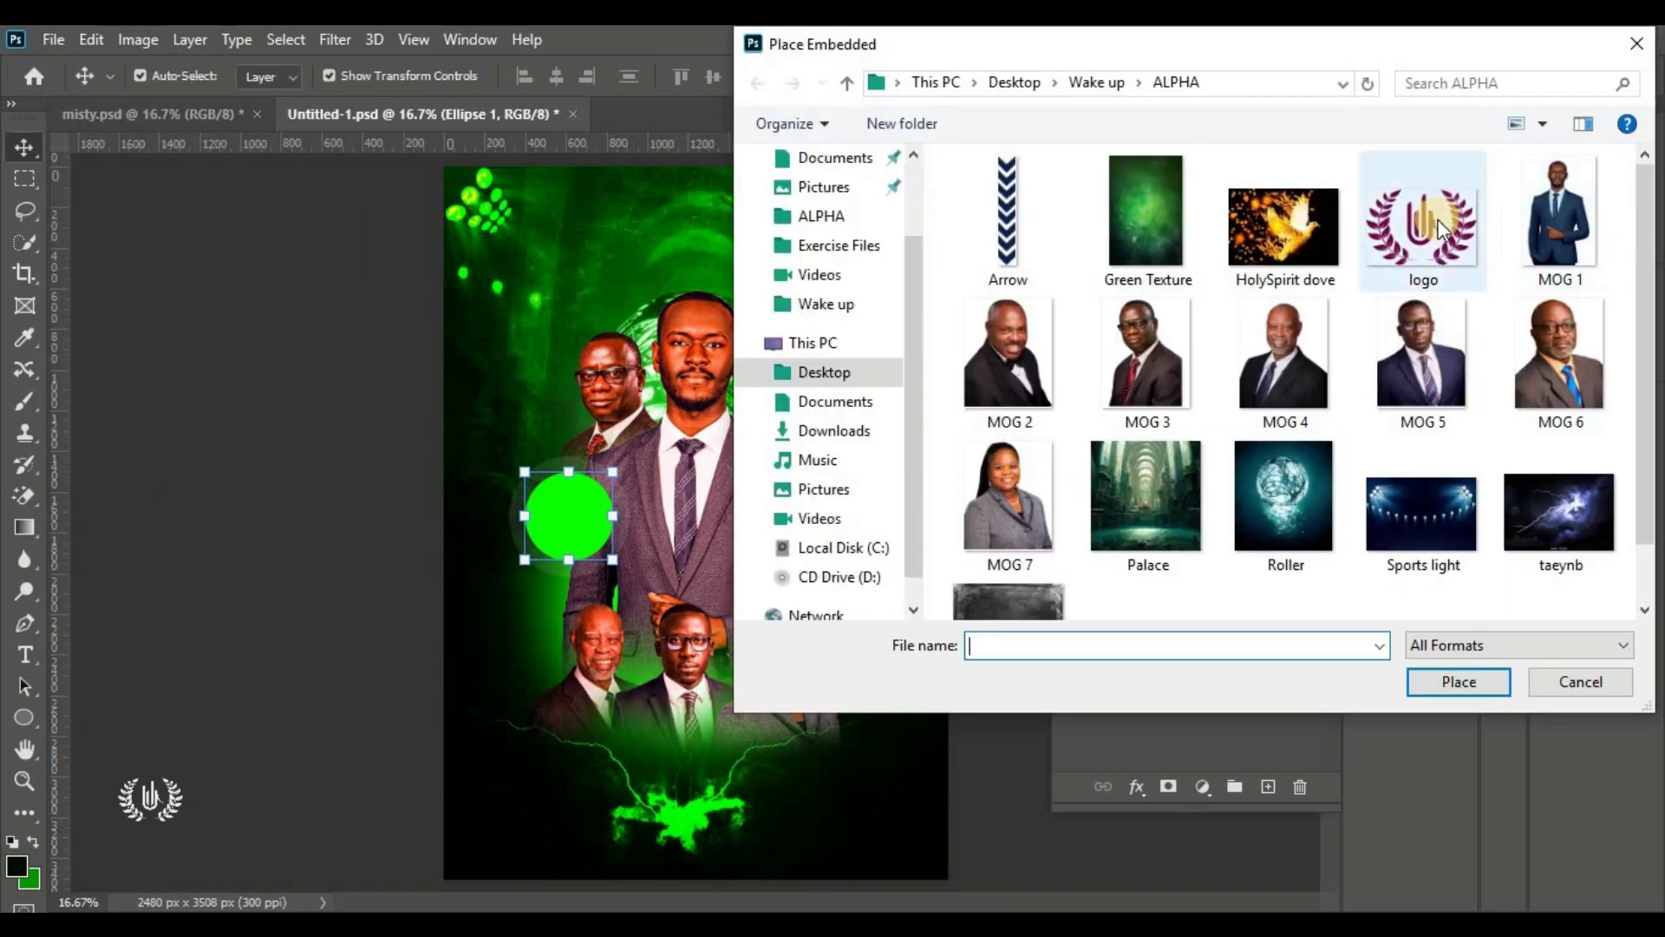
pyautogui.click(1423, 221)
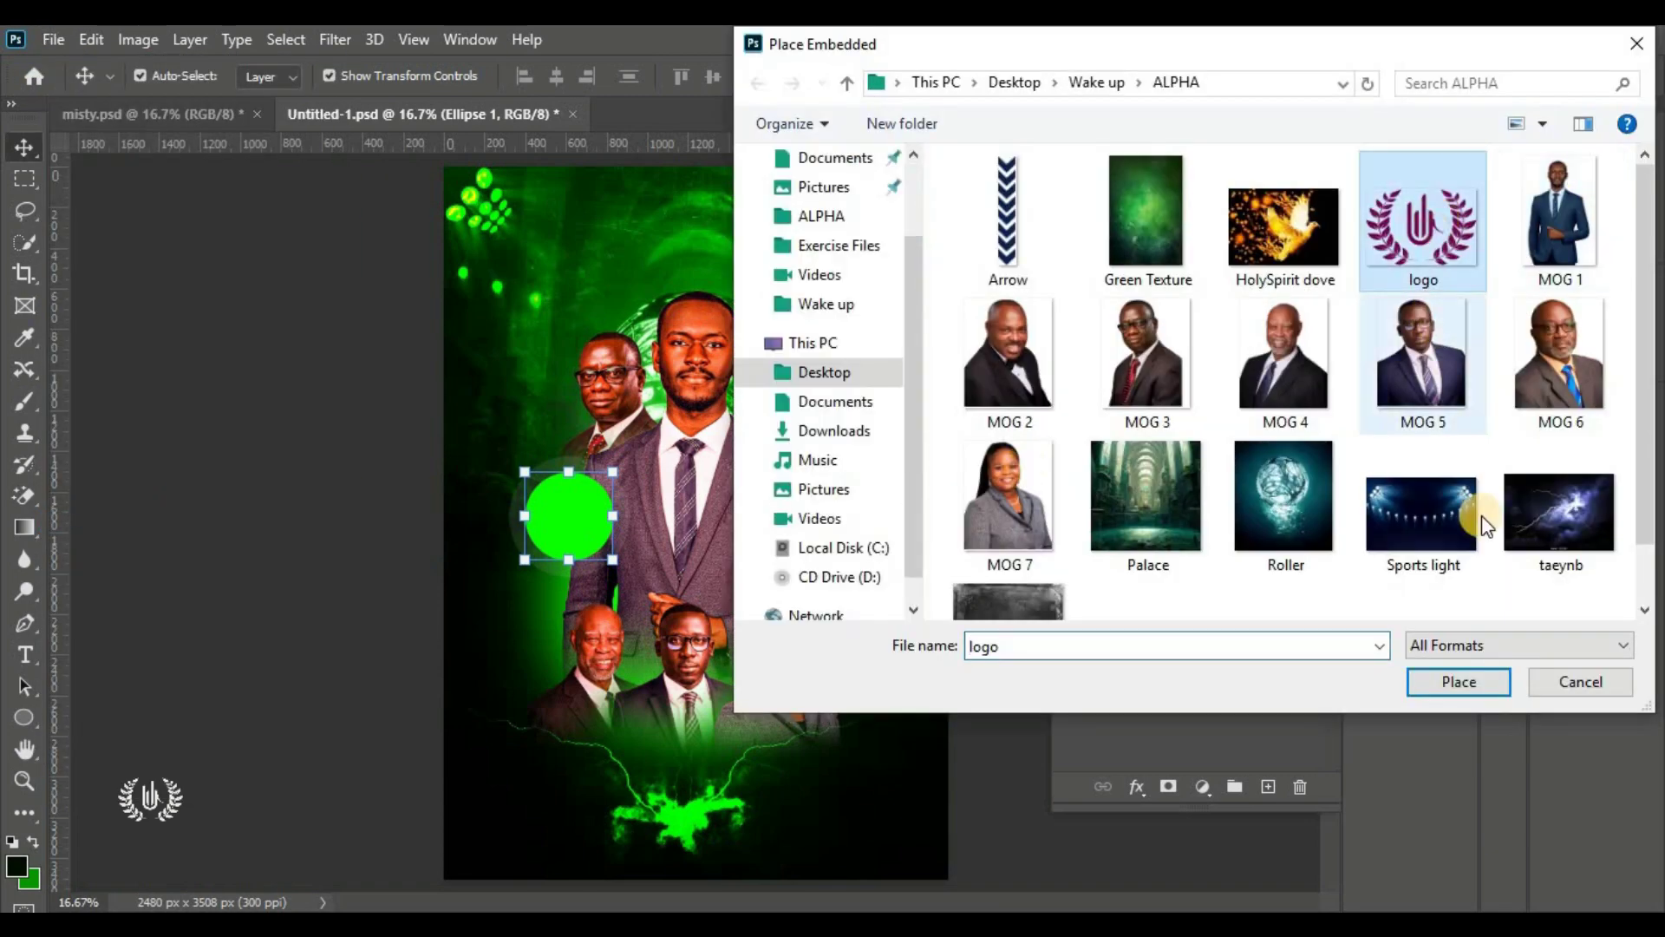
pyautogui.click(1448, 680)
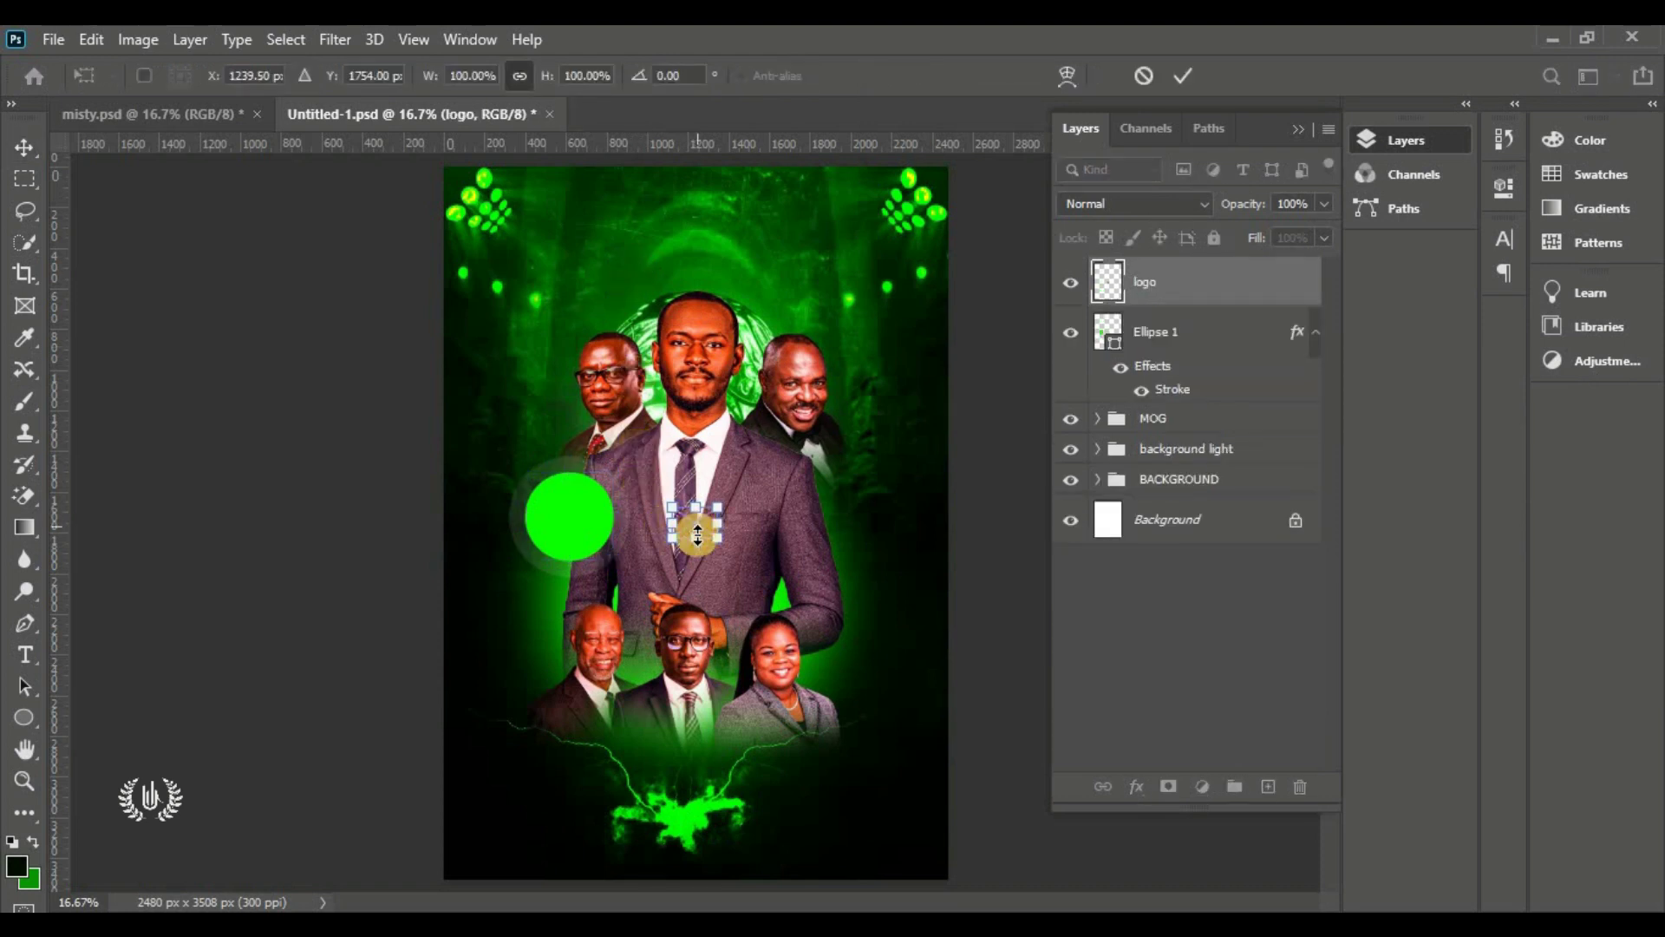
pyautogui.moveTo(697, 533); pyautogui.dragTo(704, 196)
pyautogui.click(1183, 75)
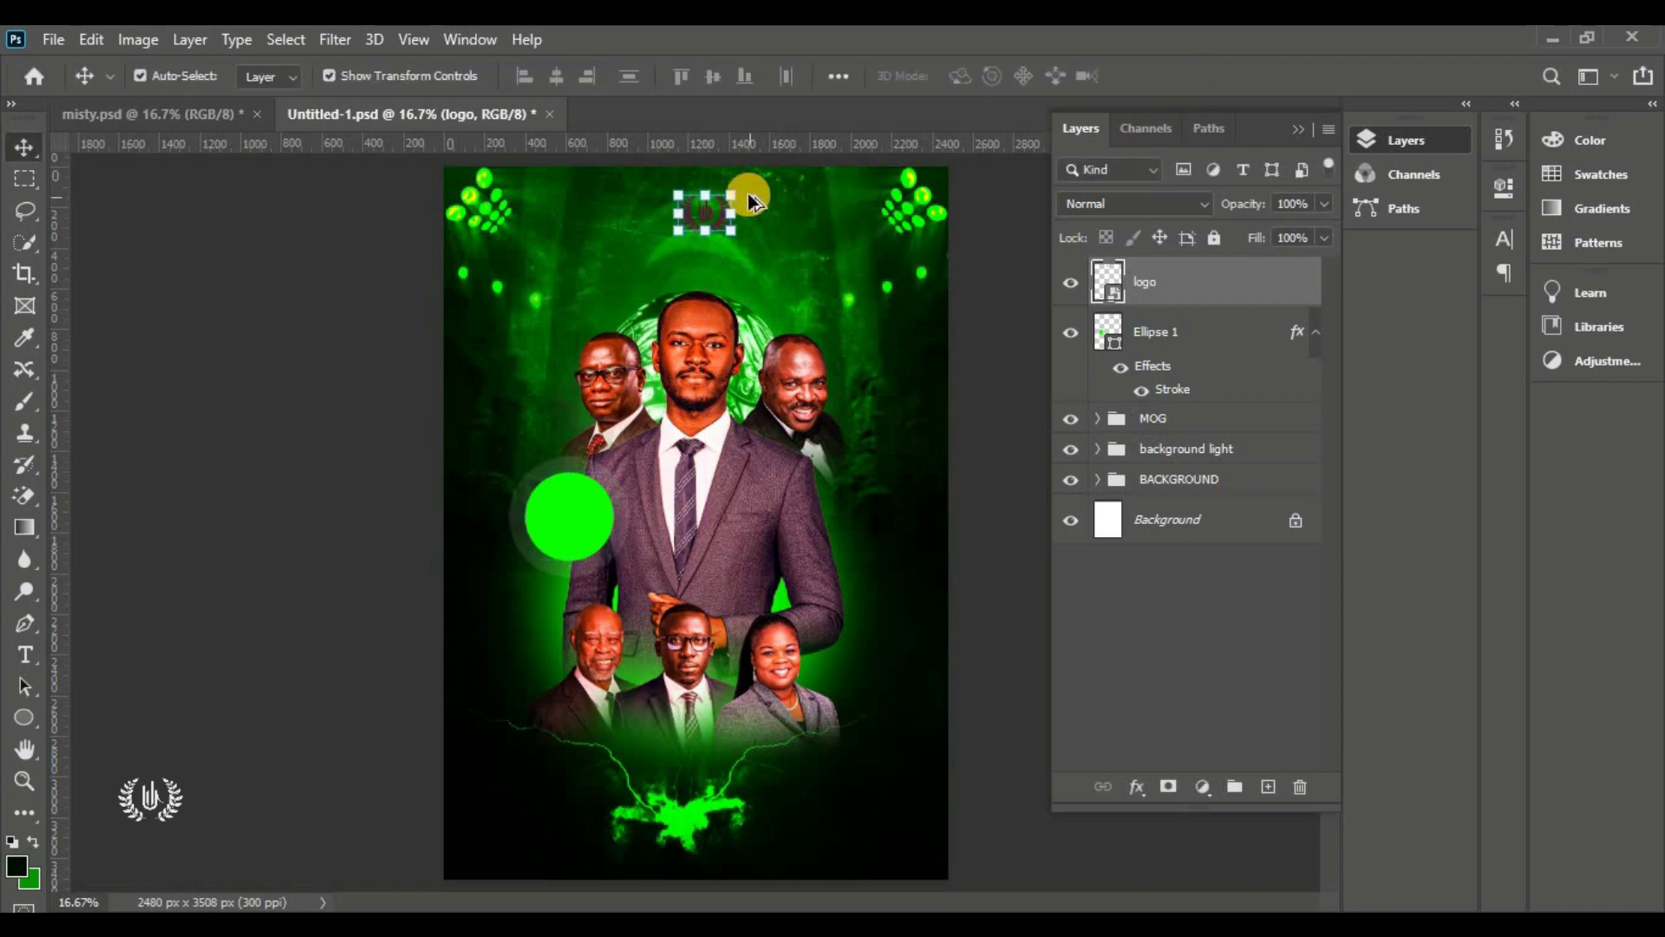
pyautogui.scroll(3, 747, 194)
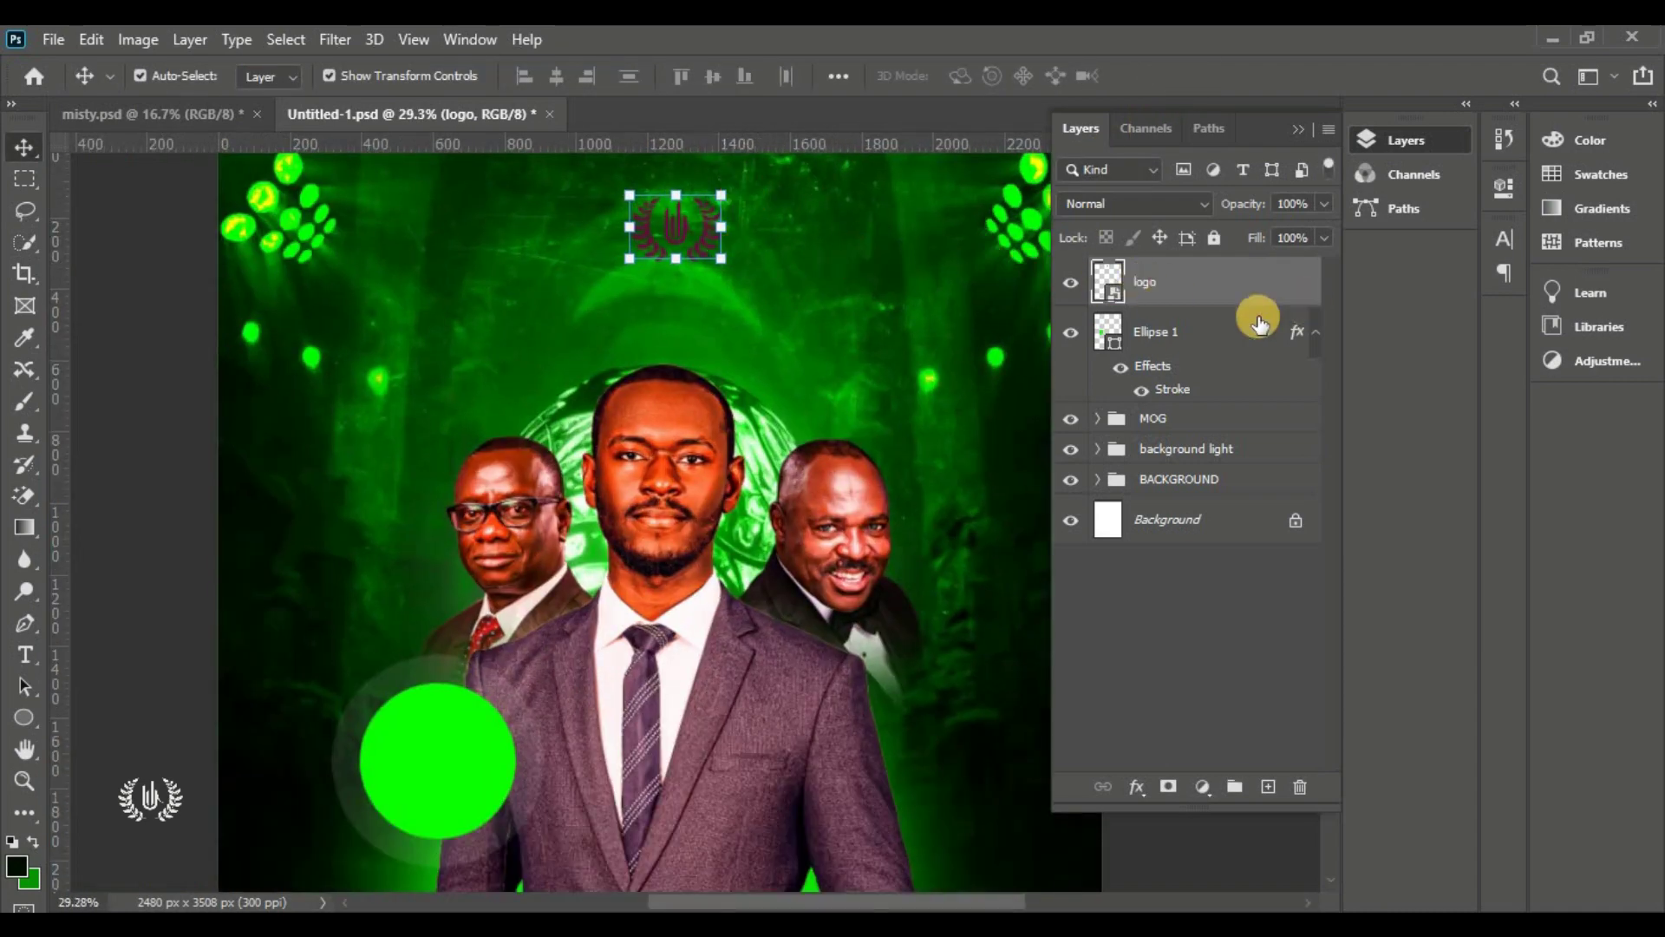
pyautogui.click(1132, 784)
# Give the logo a white ffffff Color Overlay layer style
pyautogui.click(1267, 546)
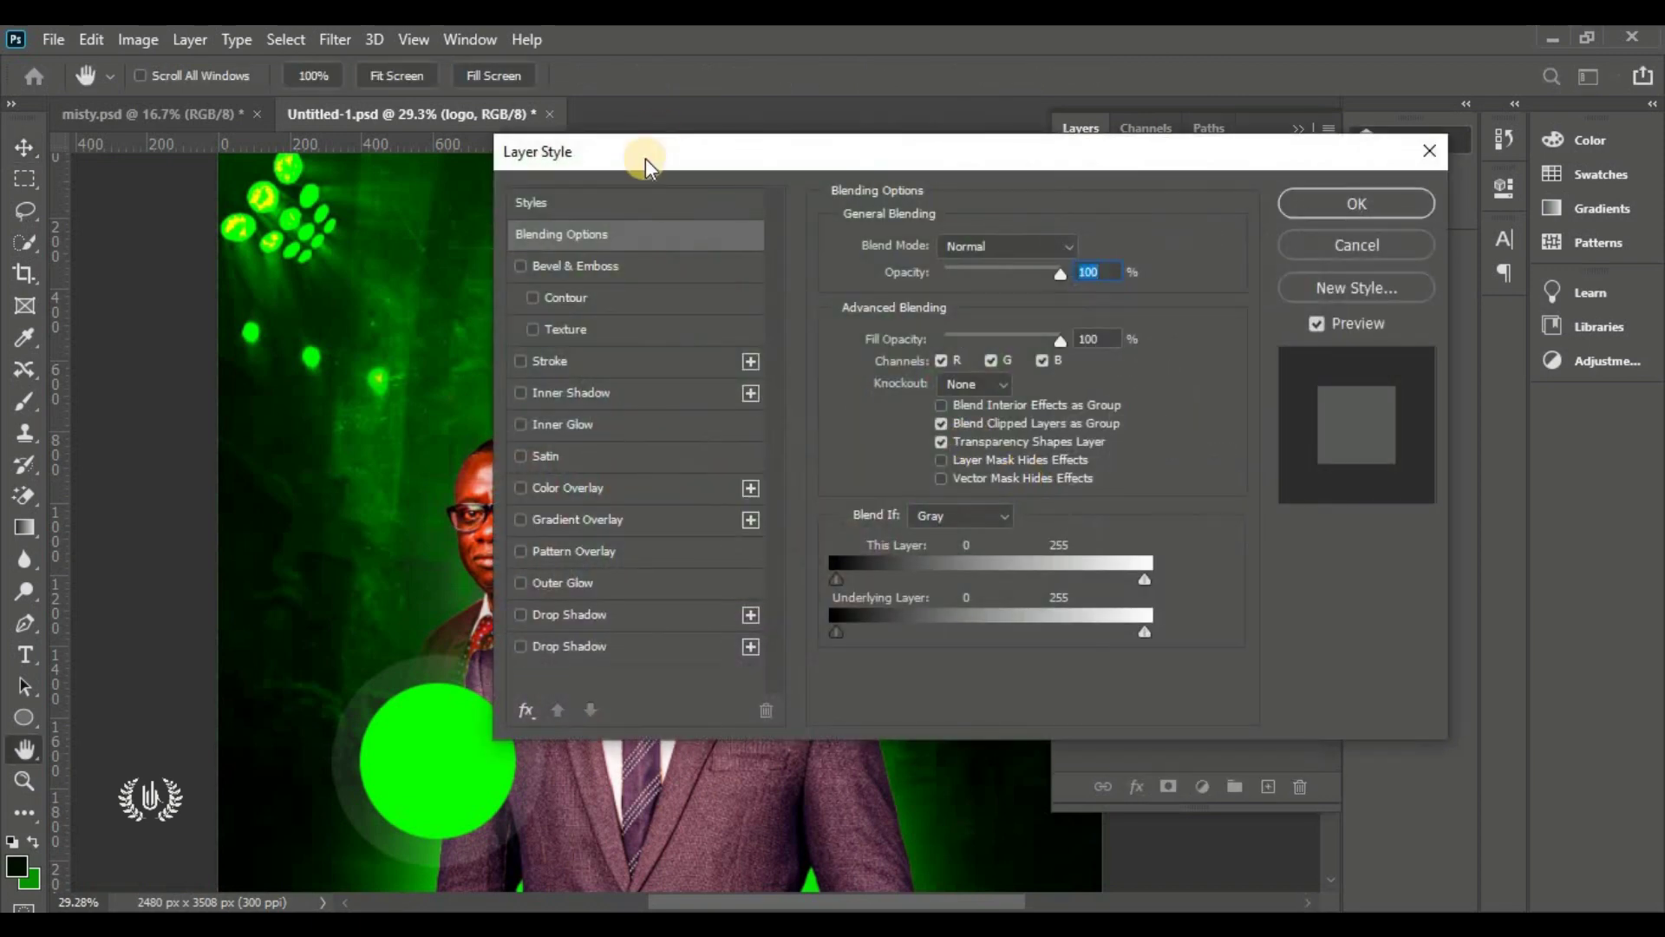
pyautogui.moveTo(639, 149); pyautogui.dragTo(954, 106)
pyautogui.click(857, 433)
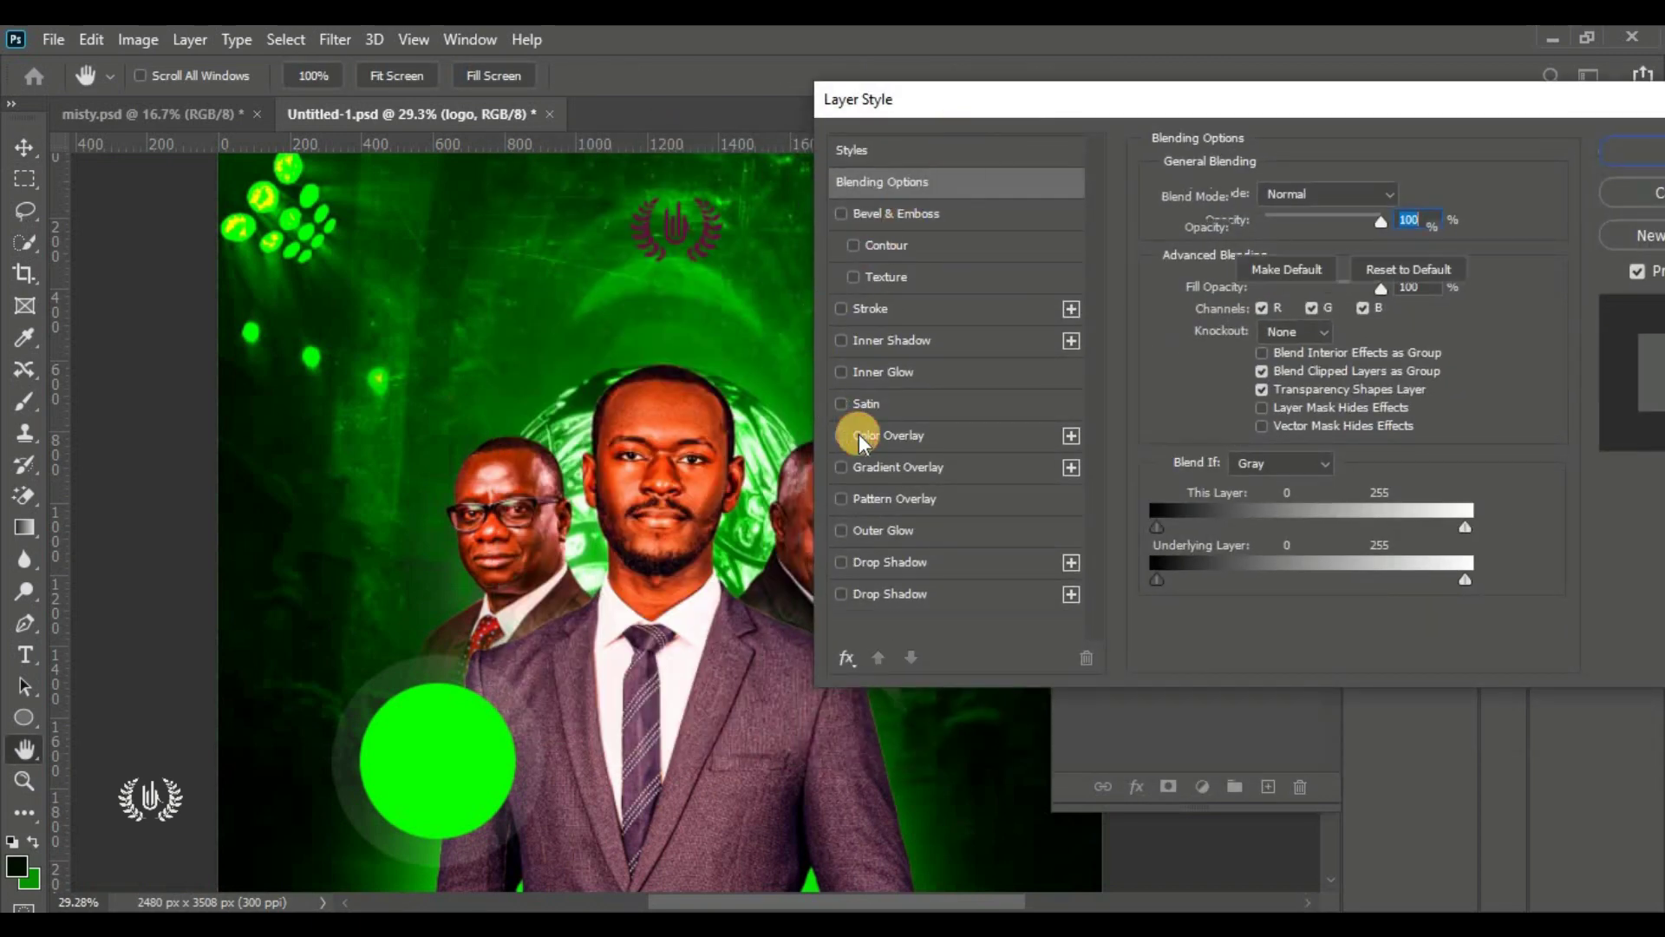
pyautogui.click(1412, 189)
pyautogui.write('ffffff')
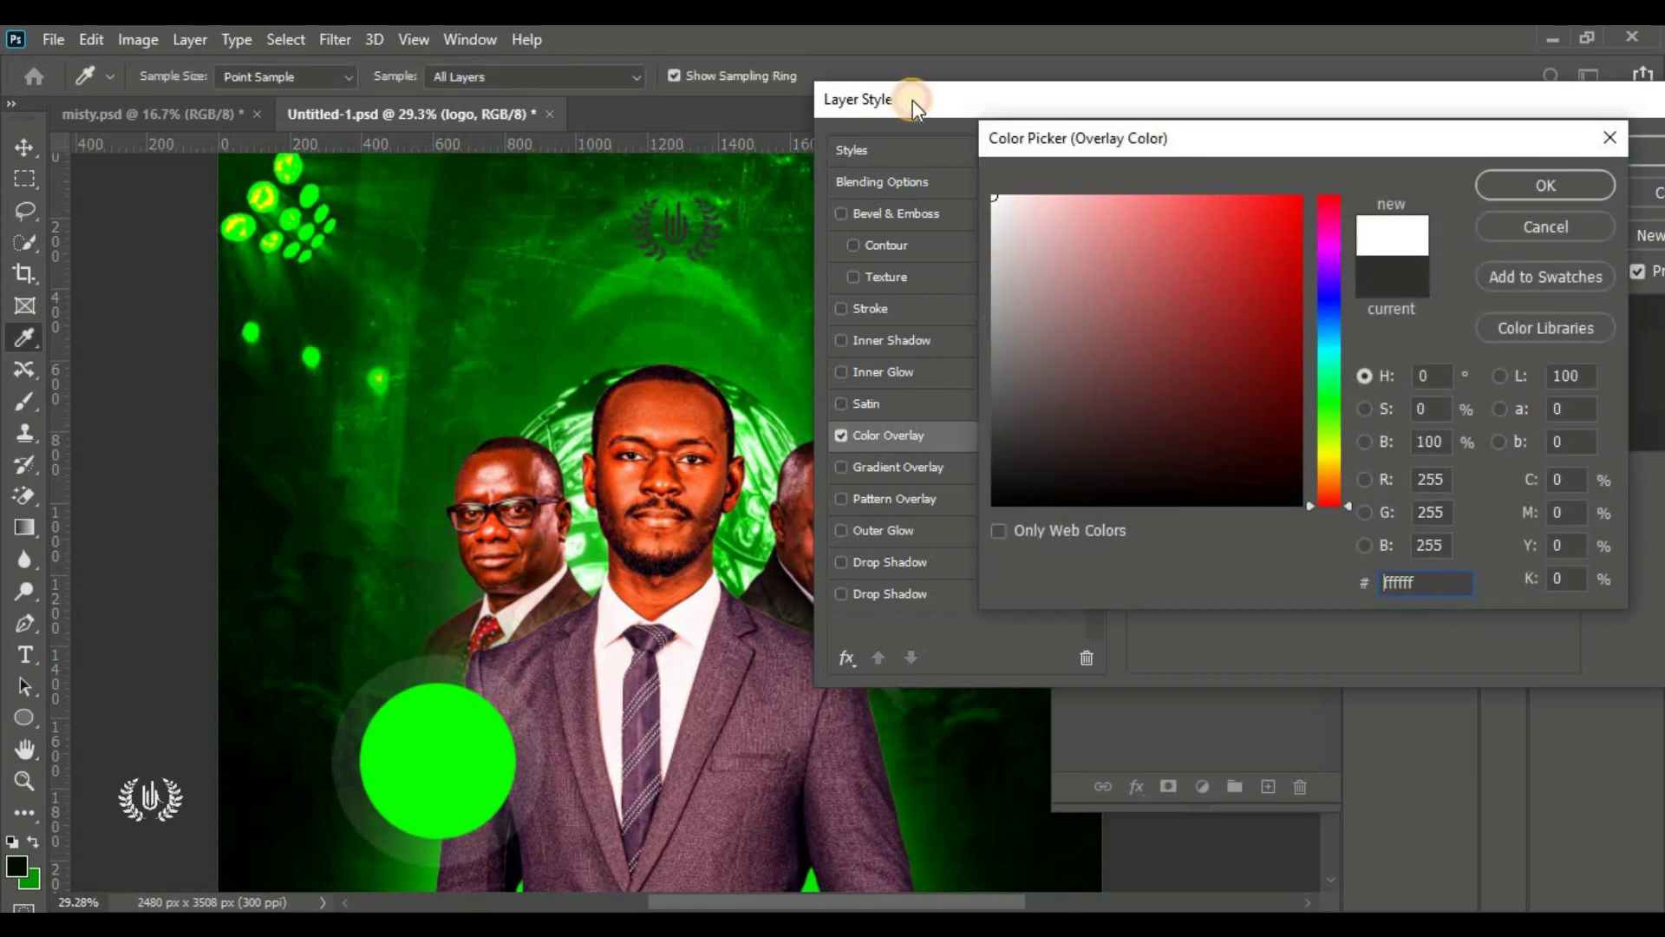
pyautogui.click(1531, 185)
pyautogui.moveTo(1466, 100); pyautogui.dragTo(733, 338)
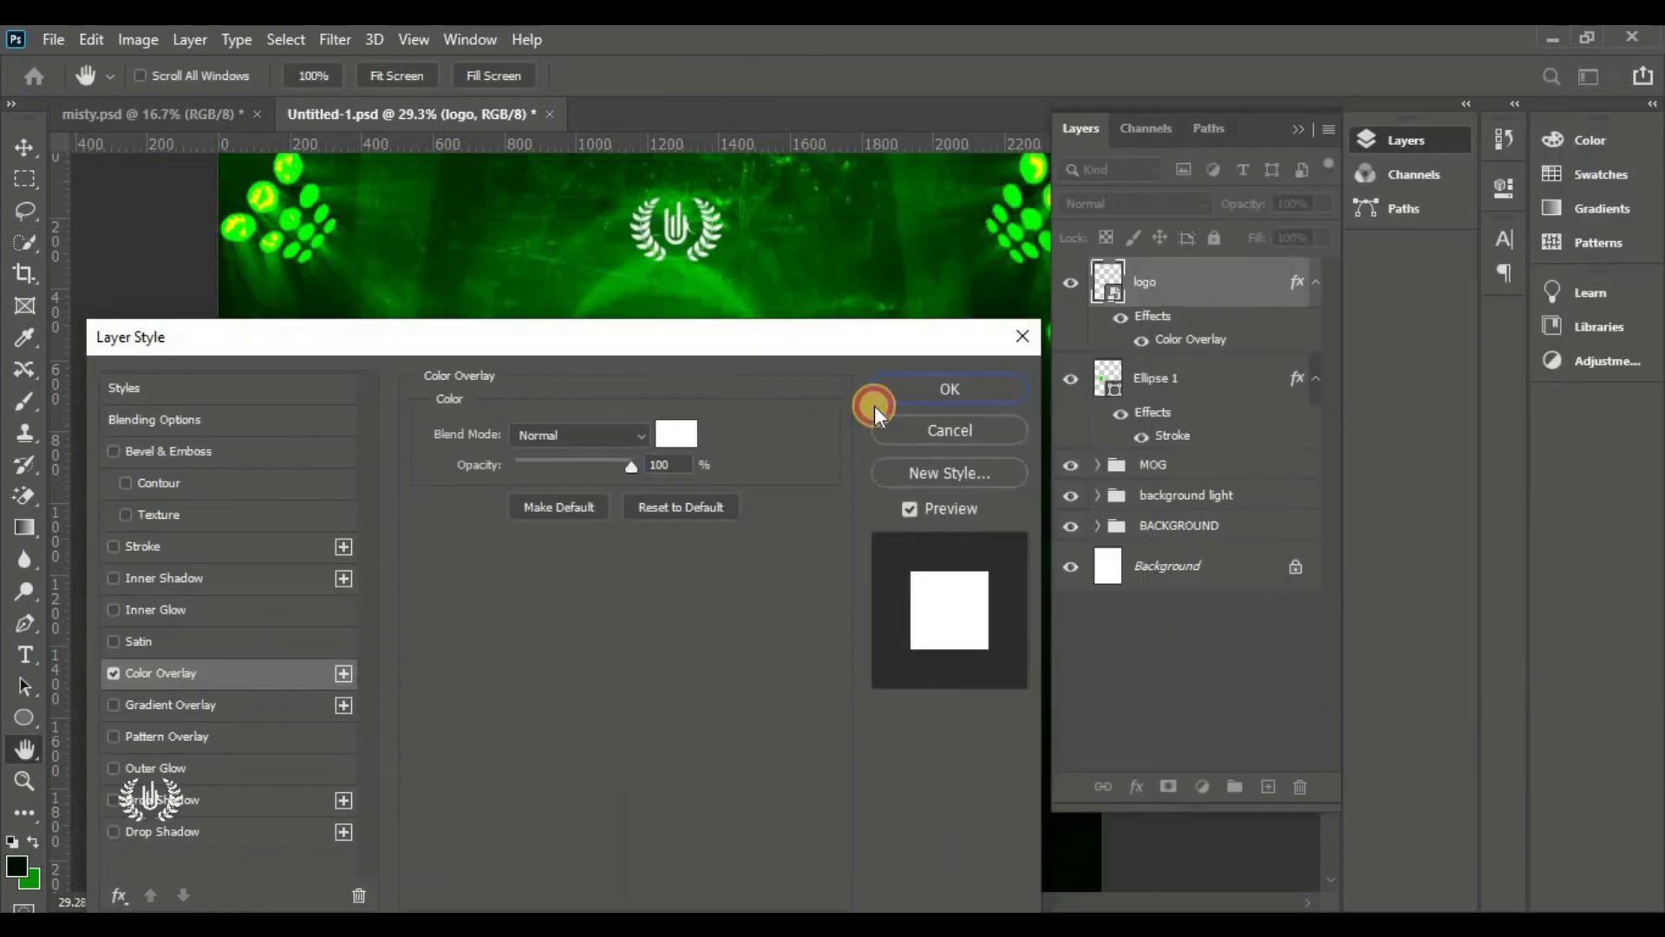
pyautogui.click(938, 381)
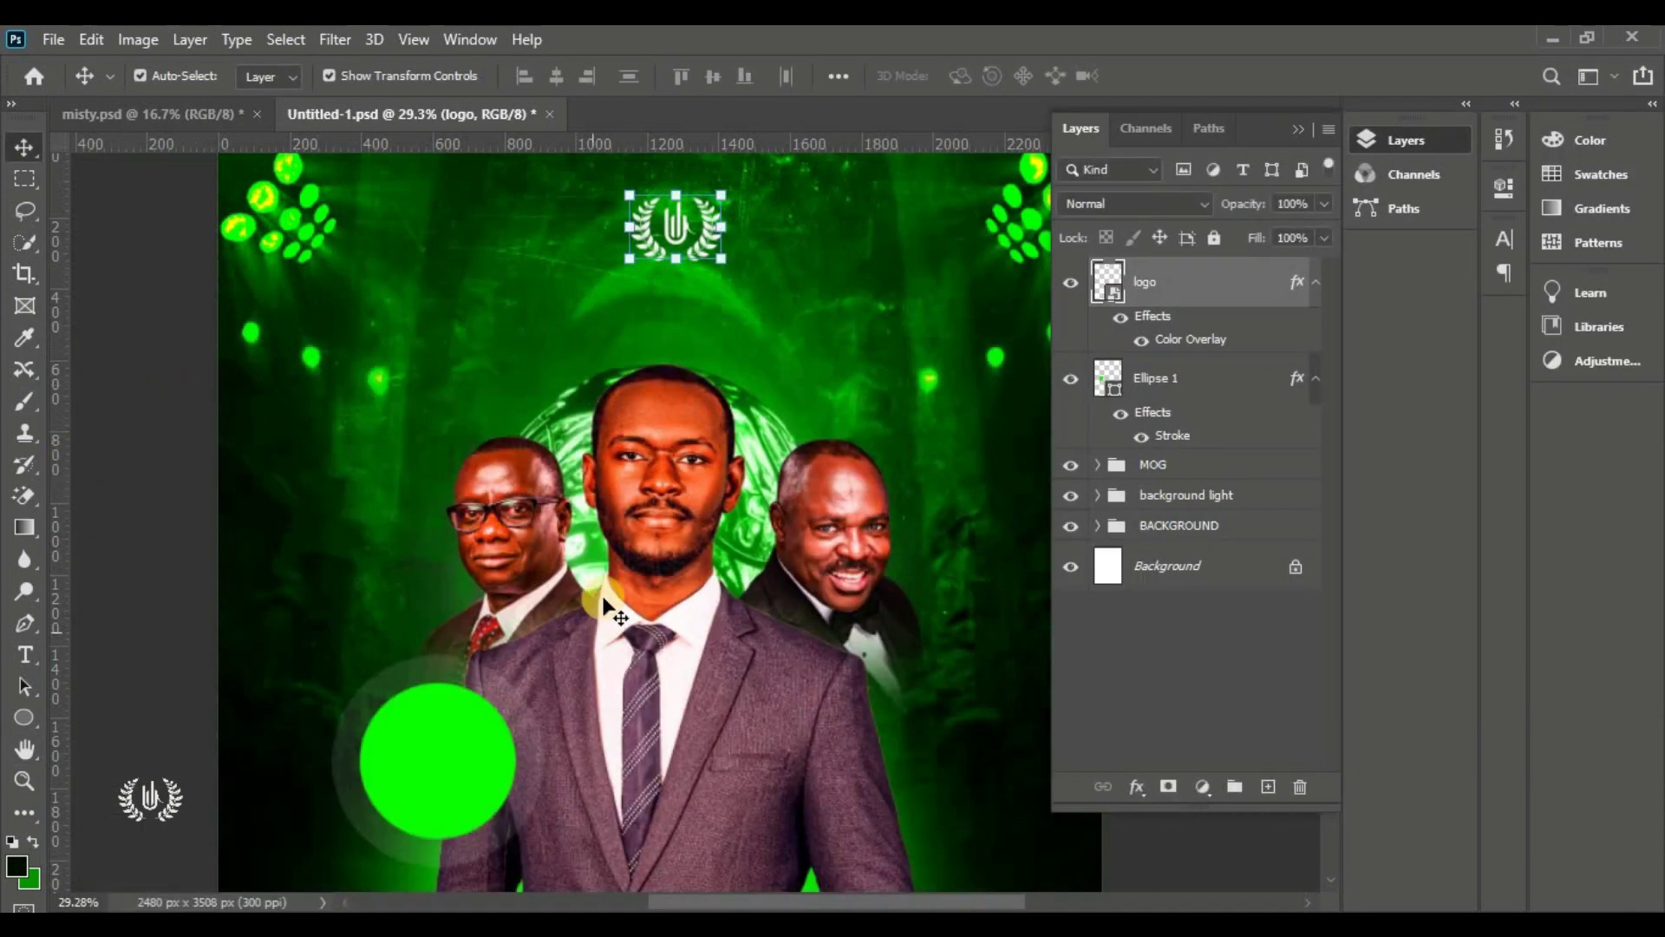
pyautogui.moveTo(24, 655); pyautogui.dragTo(146, 663)
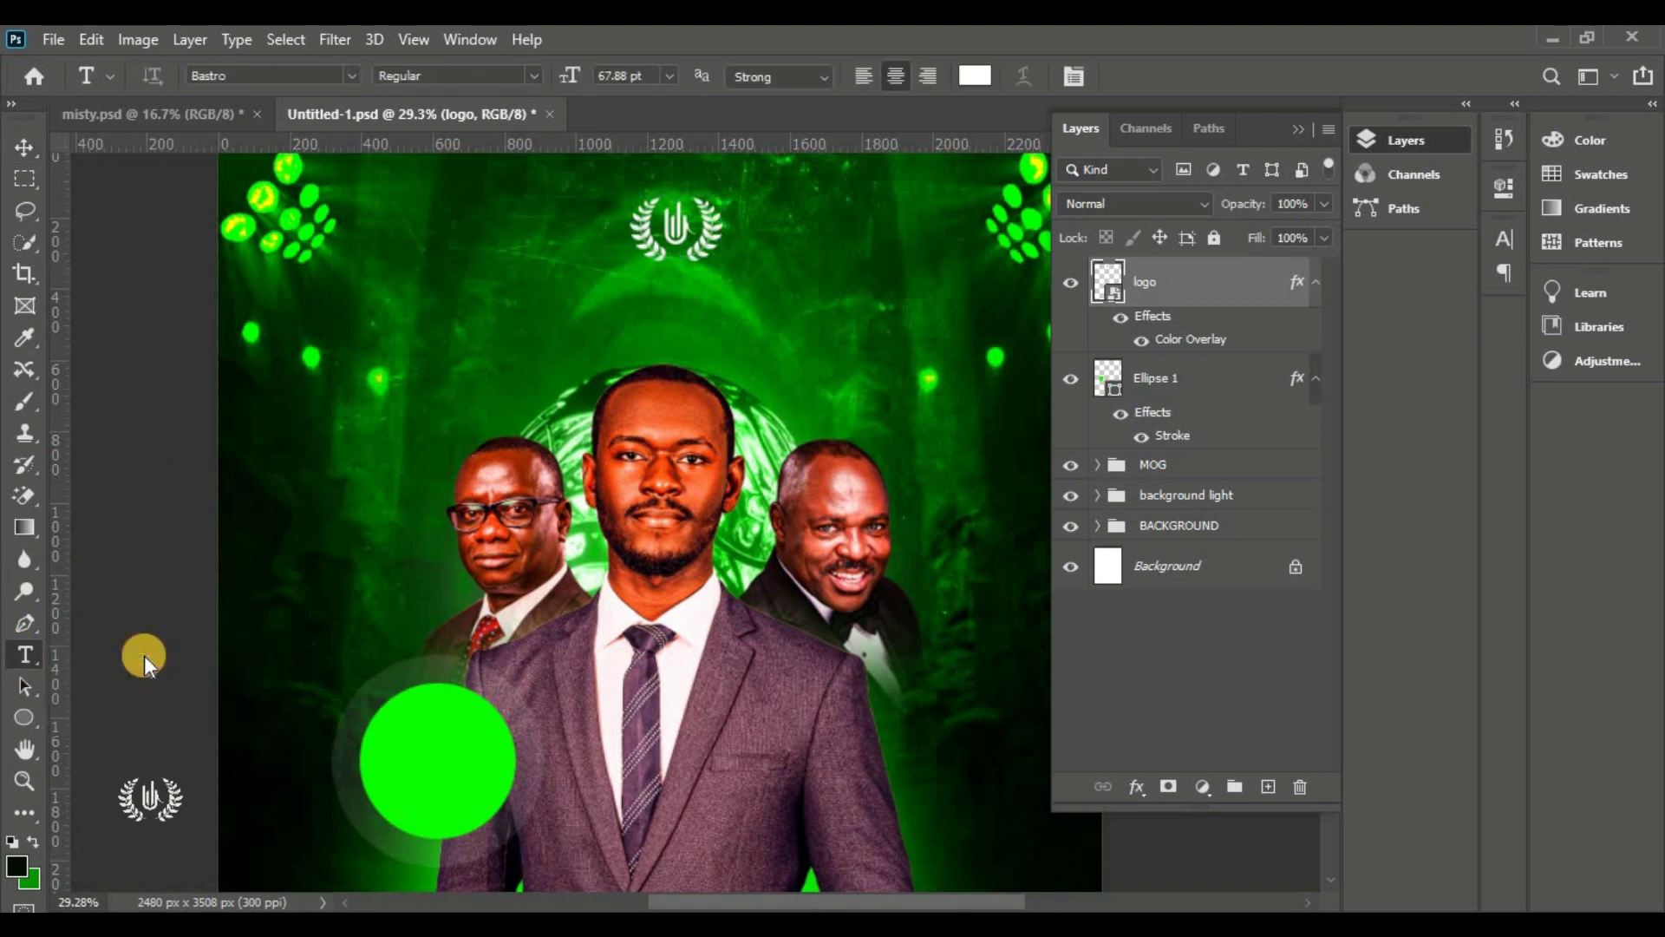
# Add the minister's name in small white text under the logo, scaled to about 74.7%
pyautogui.click(557, 300)
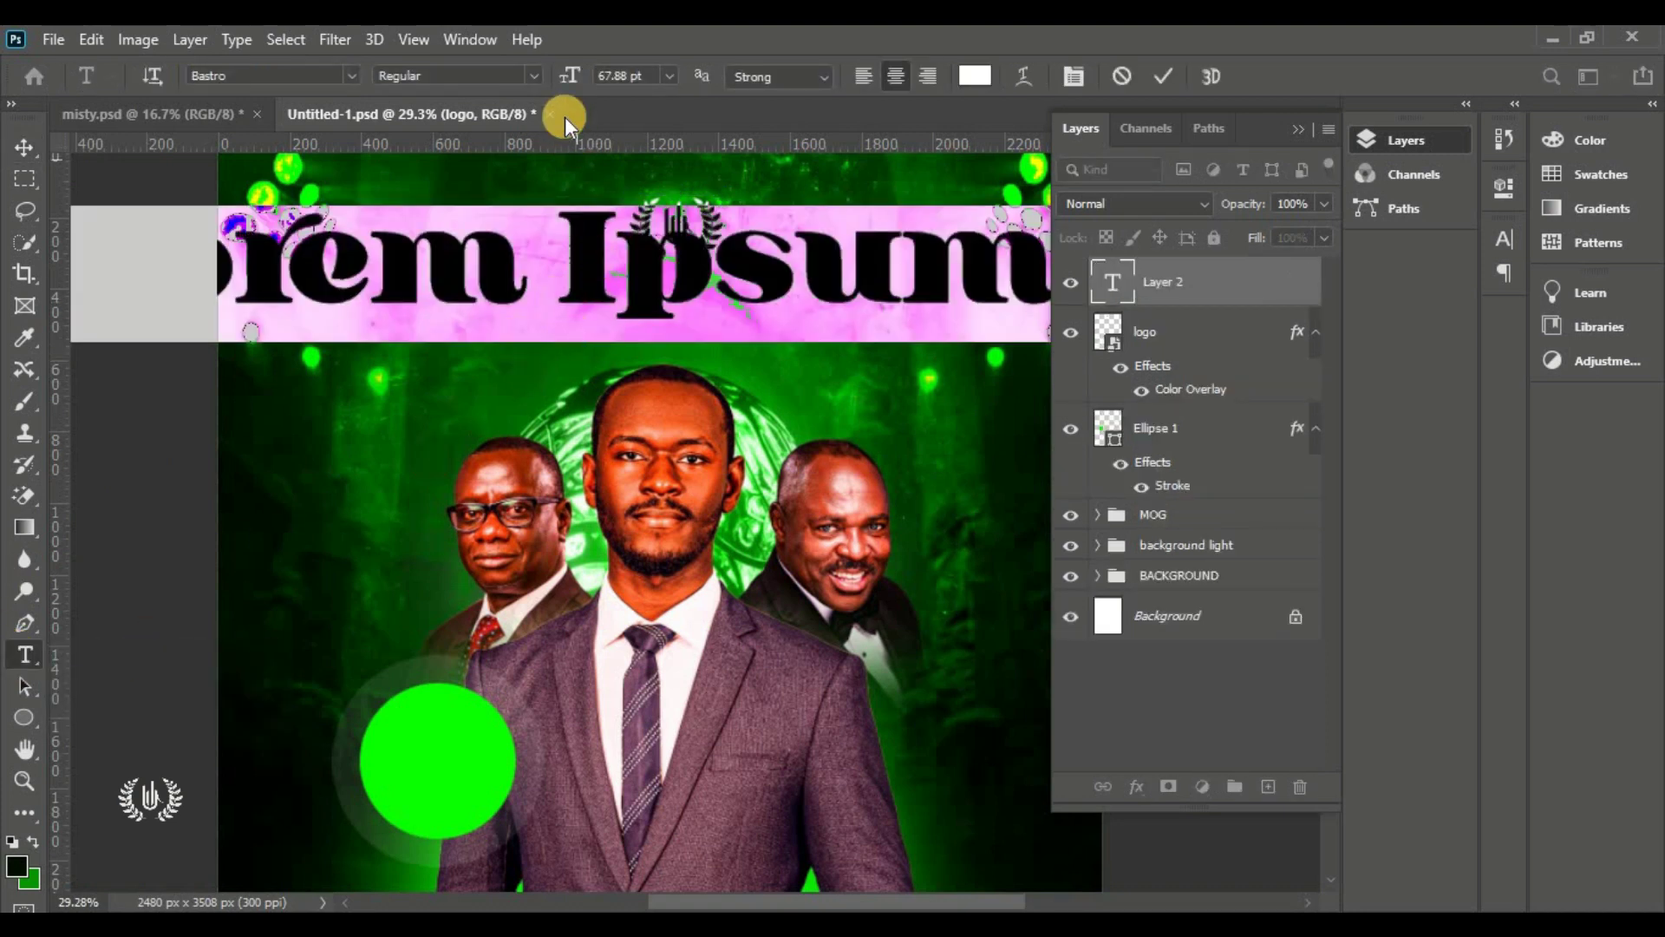
pyautogui.moveTo(551, 82); pyautogui.dragTo(499, 96)
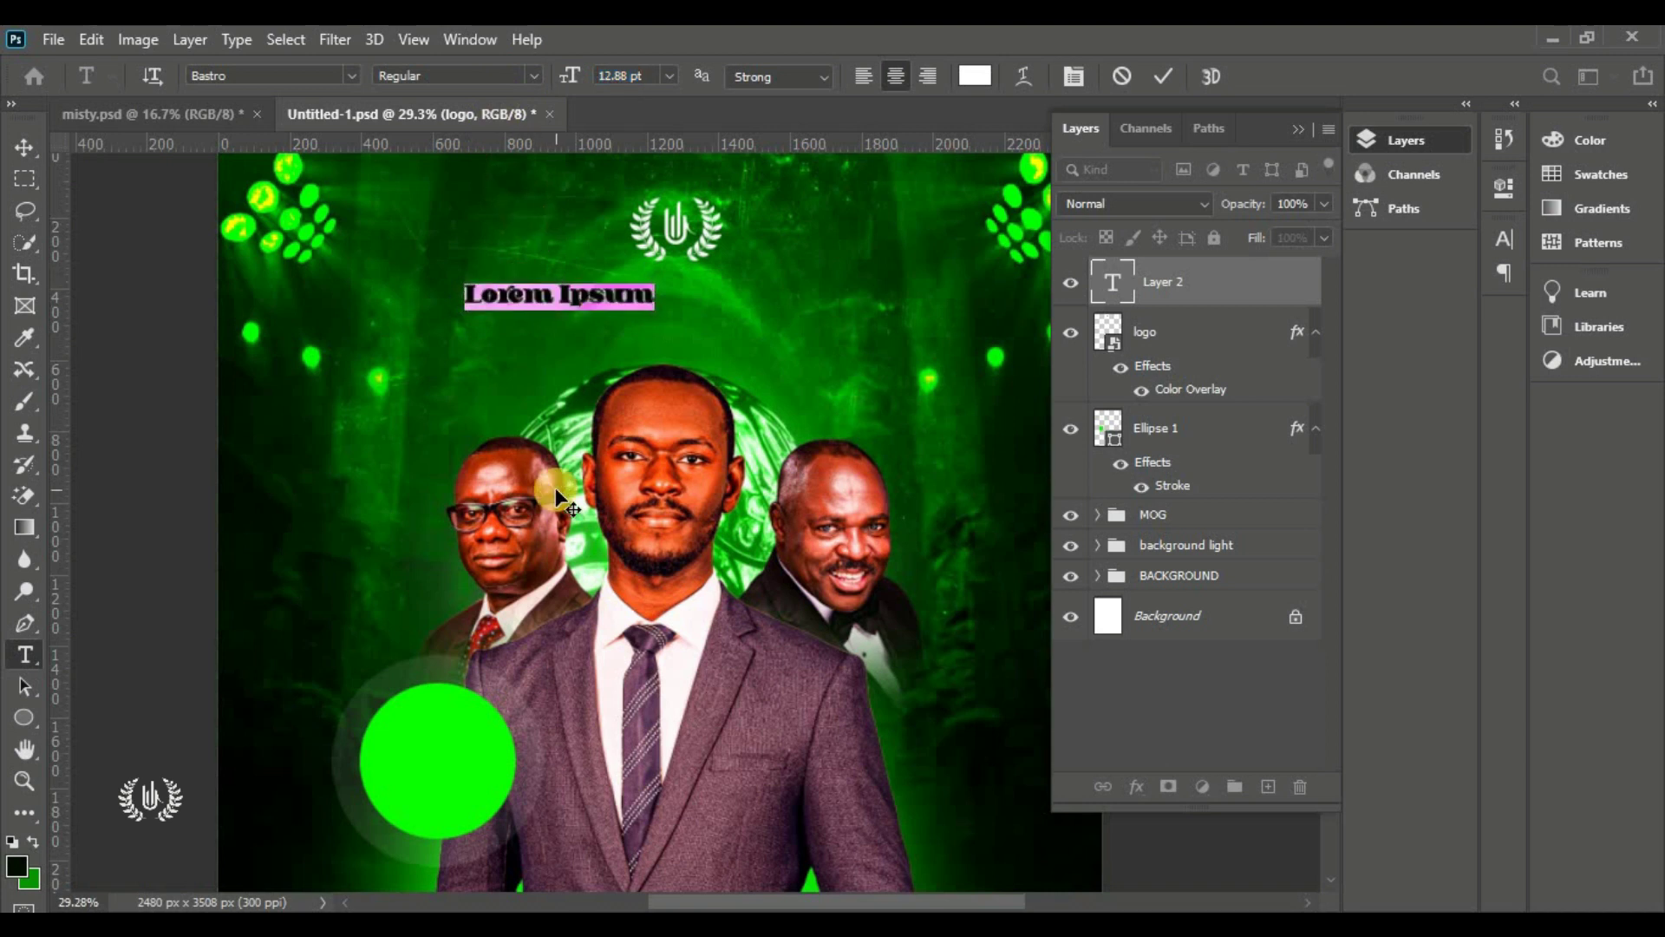
pyautogui.moveTo(361, 424); pyautogui.dragTo(484, 416)
pyautogui.click(1168, 75)
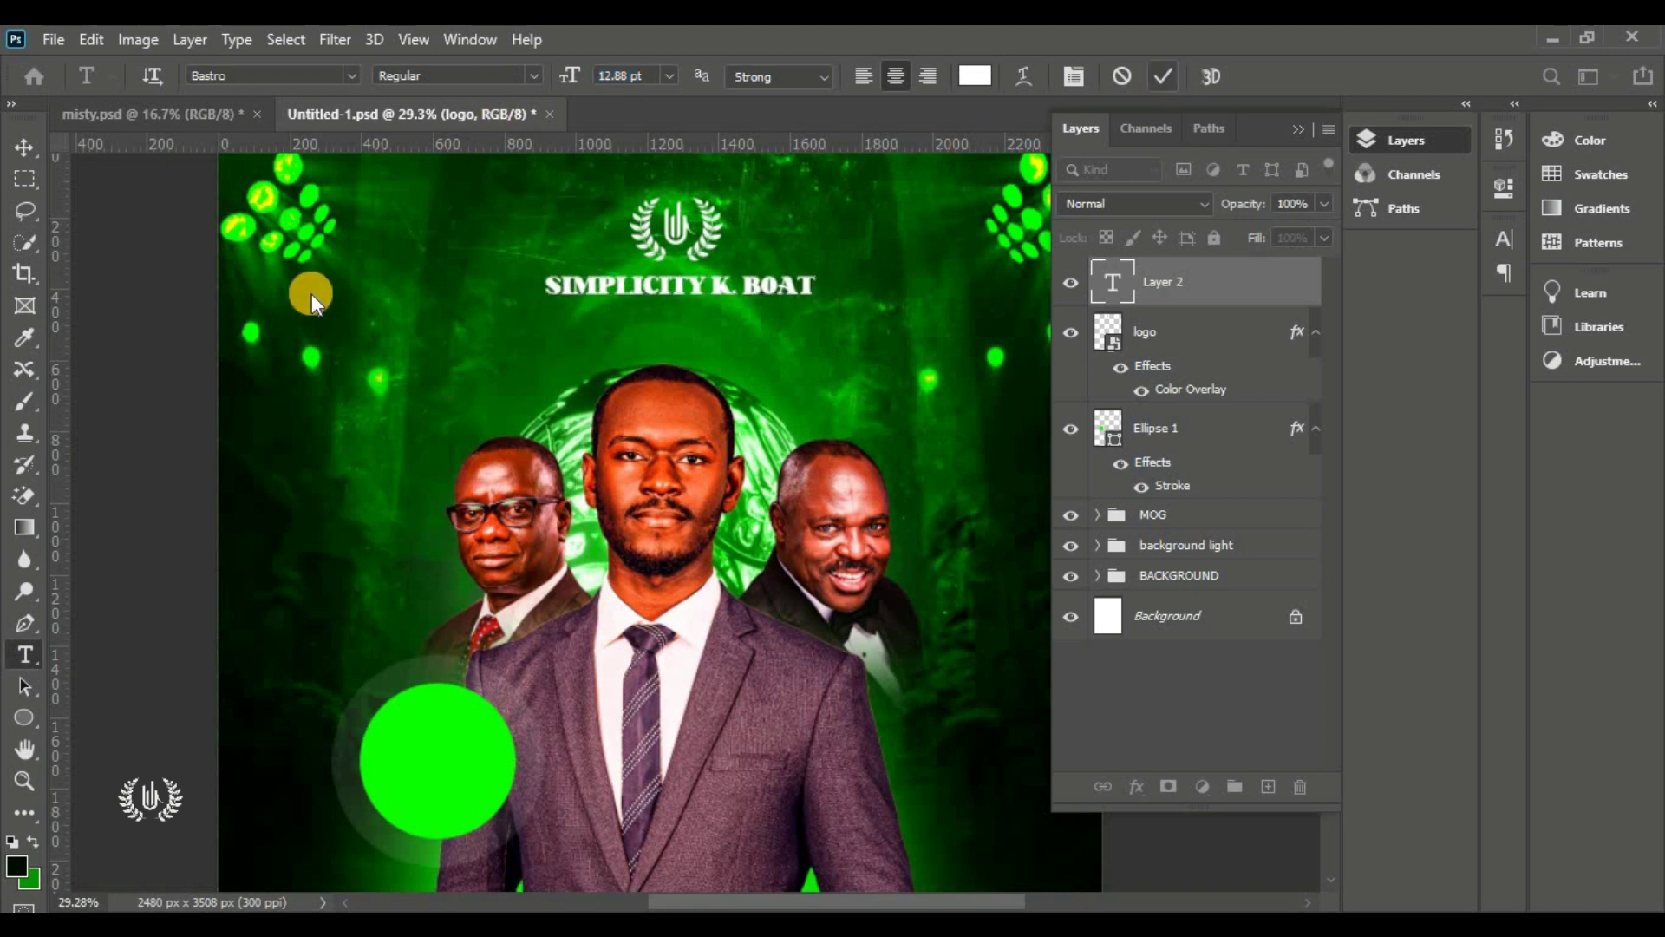
pyautogui.click(19, 148)
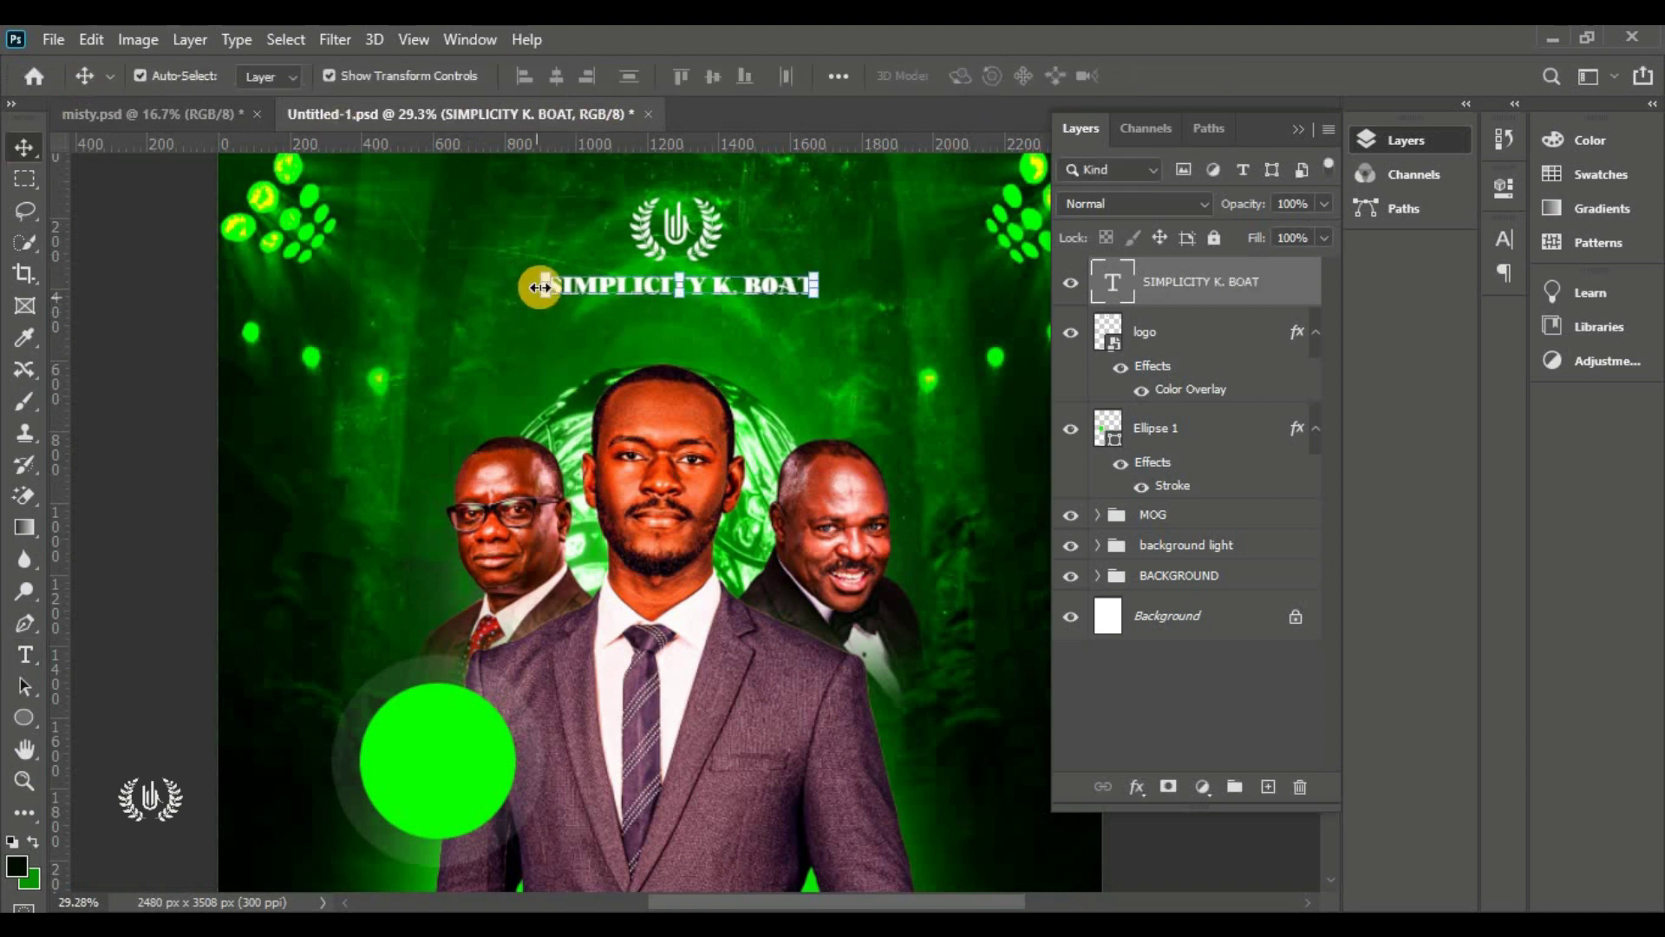
pyautogui.moveTo(546, 282); pyautogui.dragTo(616, 275)
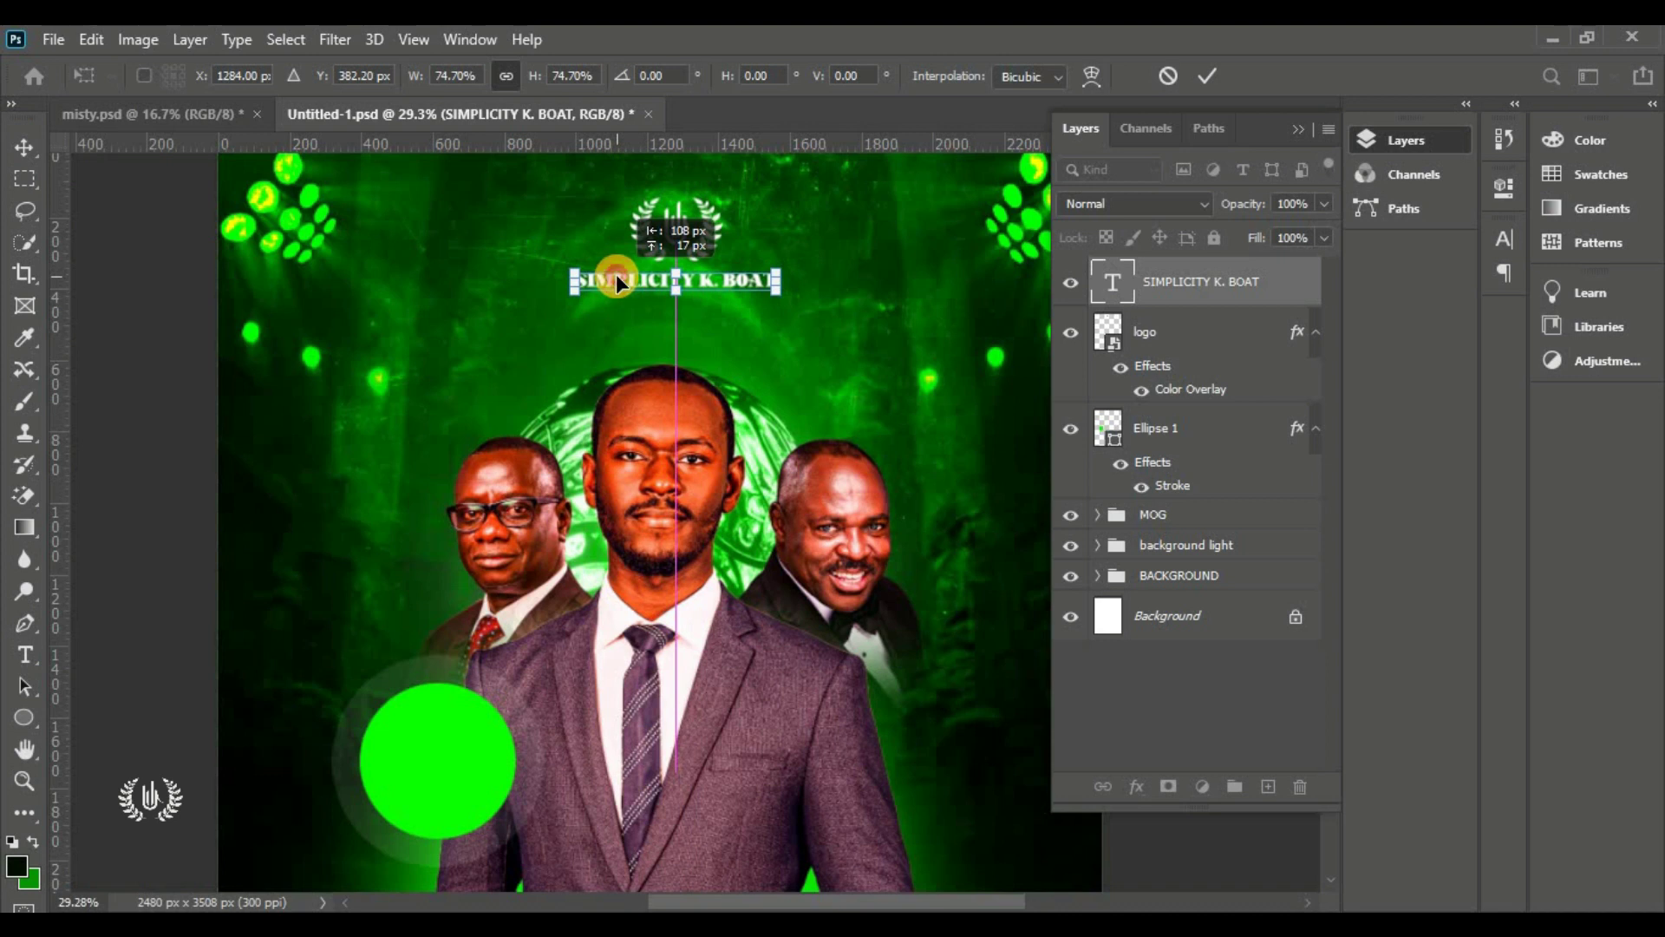
pyautogui.click(1202, 73)
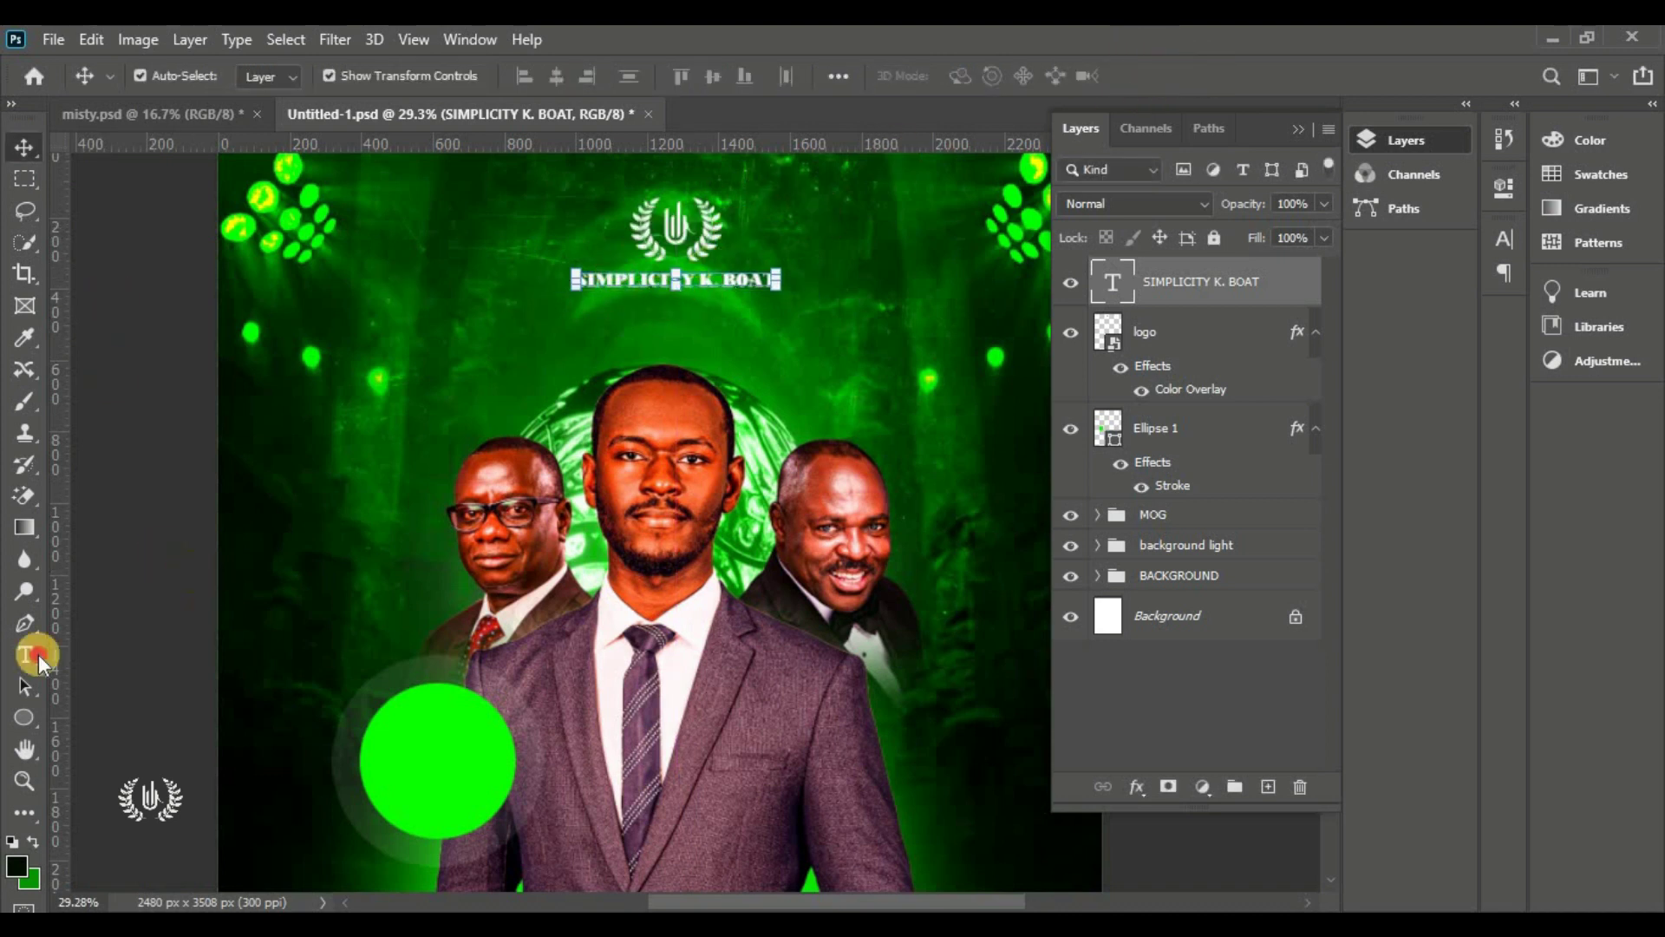
pyautogui.moveTo(39, 654); pyautogui.dragTo(105, 668)
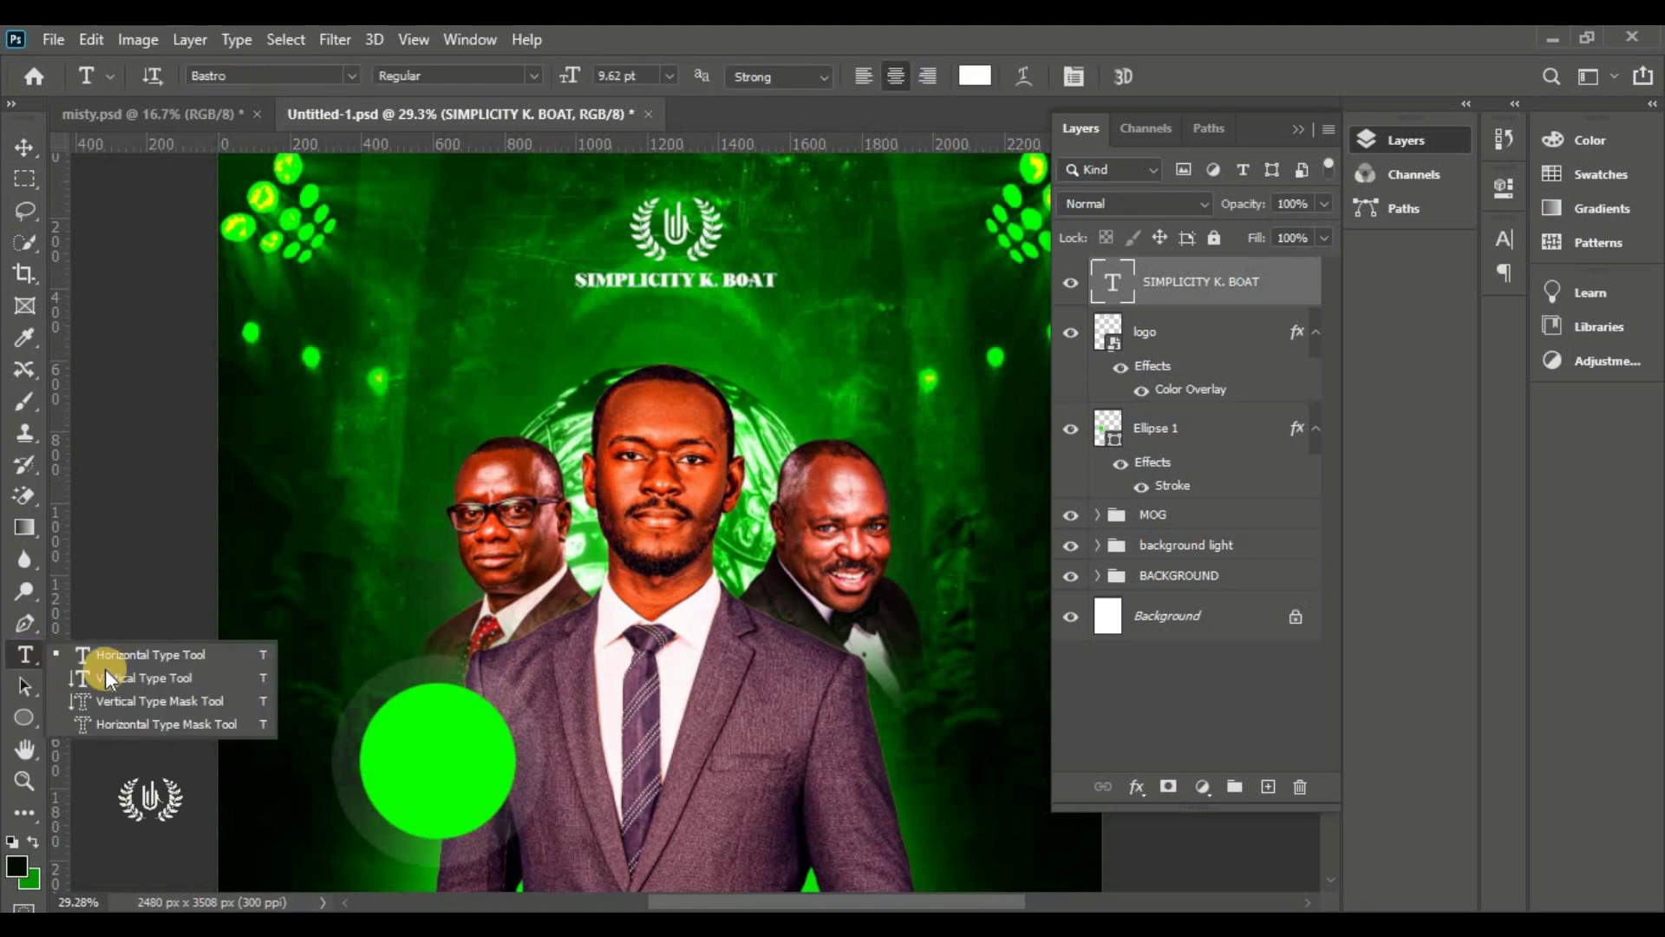
# Start a text line beneath the heading in Brush Script MT, coloured the circle's bright green
pyautogui.click(149, 654)
pyautogui.click(574, 332)
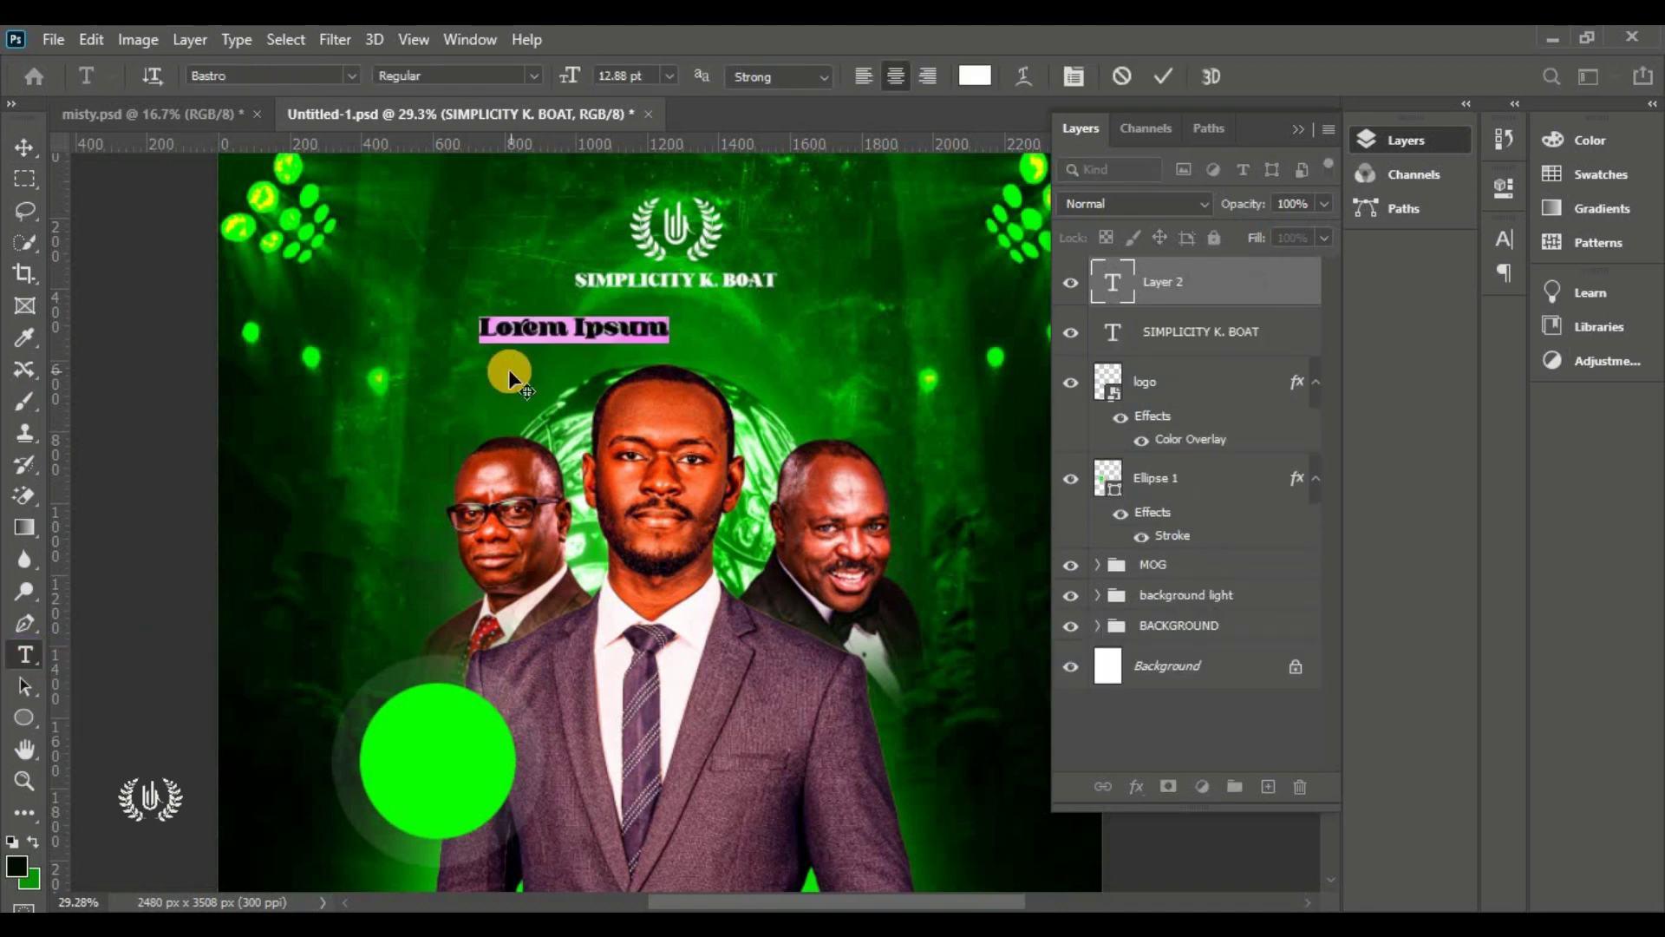
pyautogui.moveTo(508, 368); pyautogui.dragTo(576, 371)
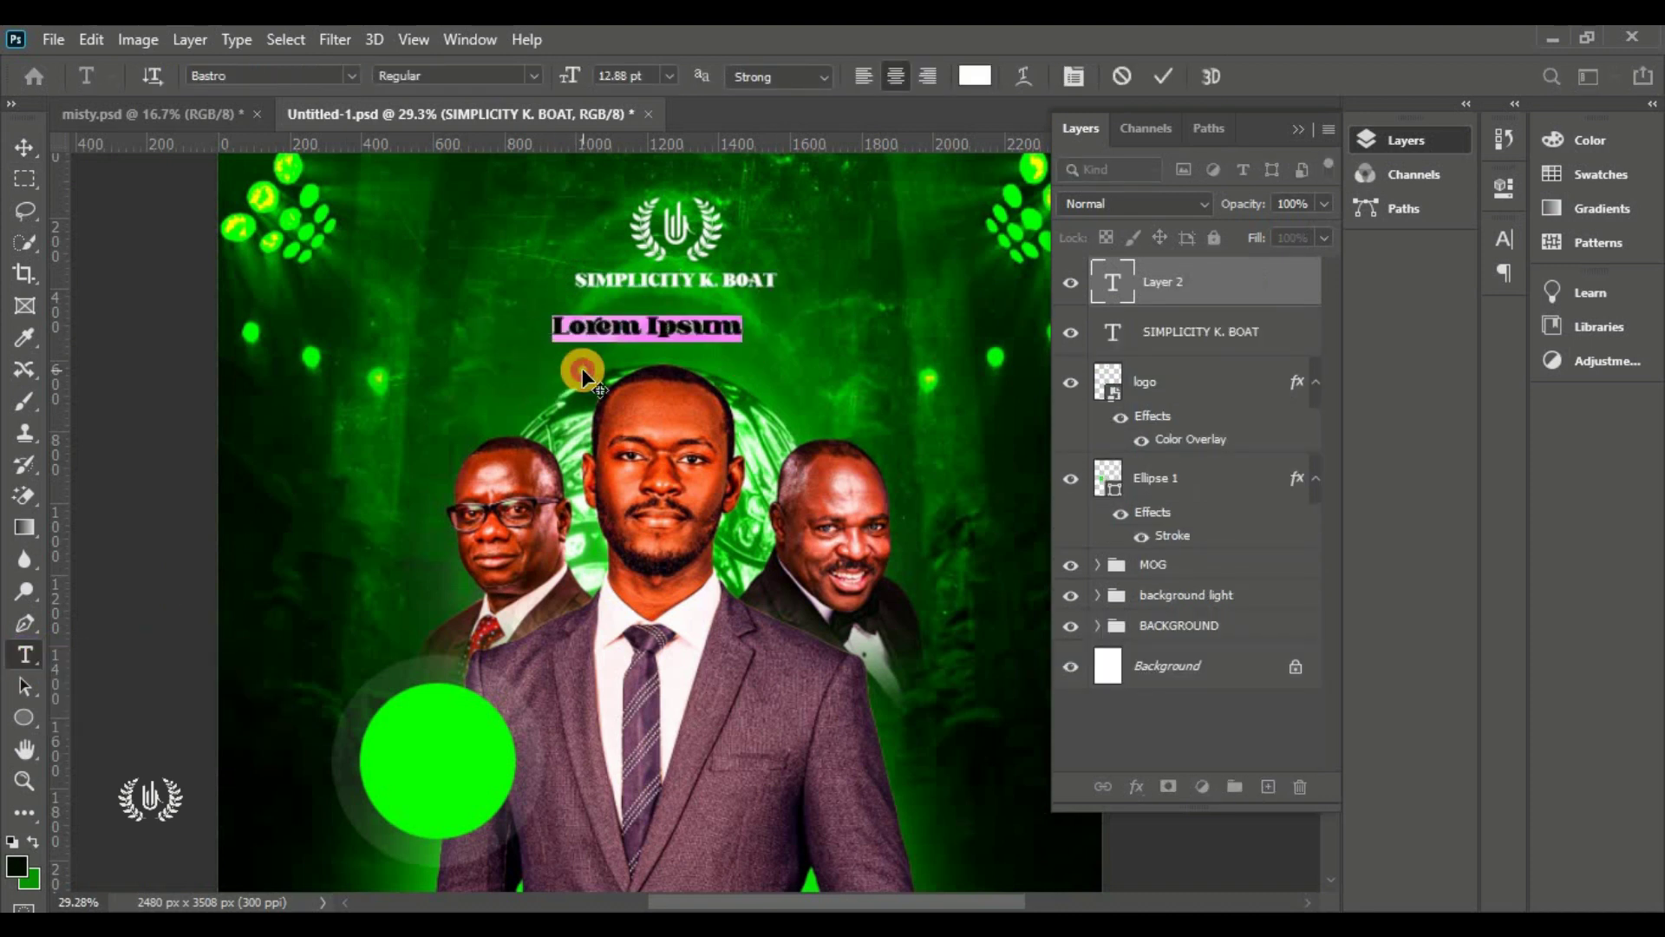
pyautogui.click(354, 76)
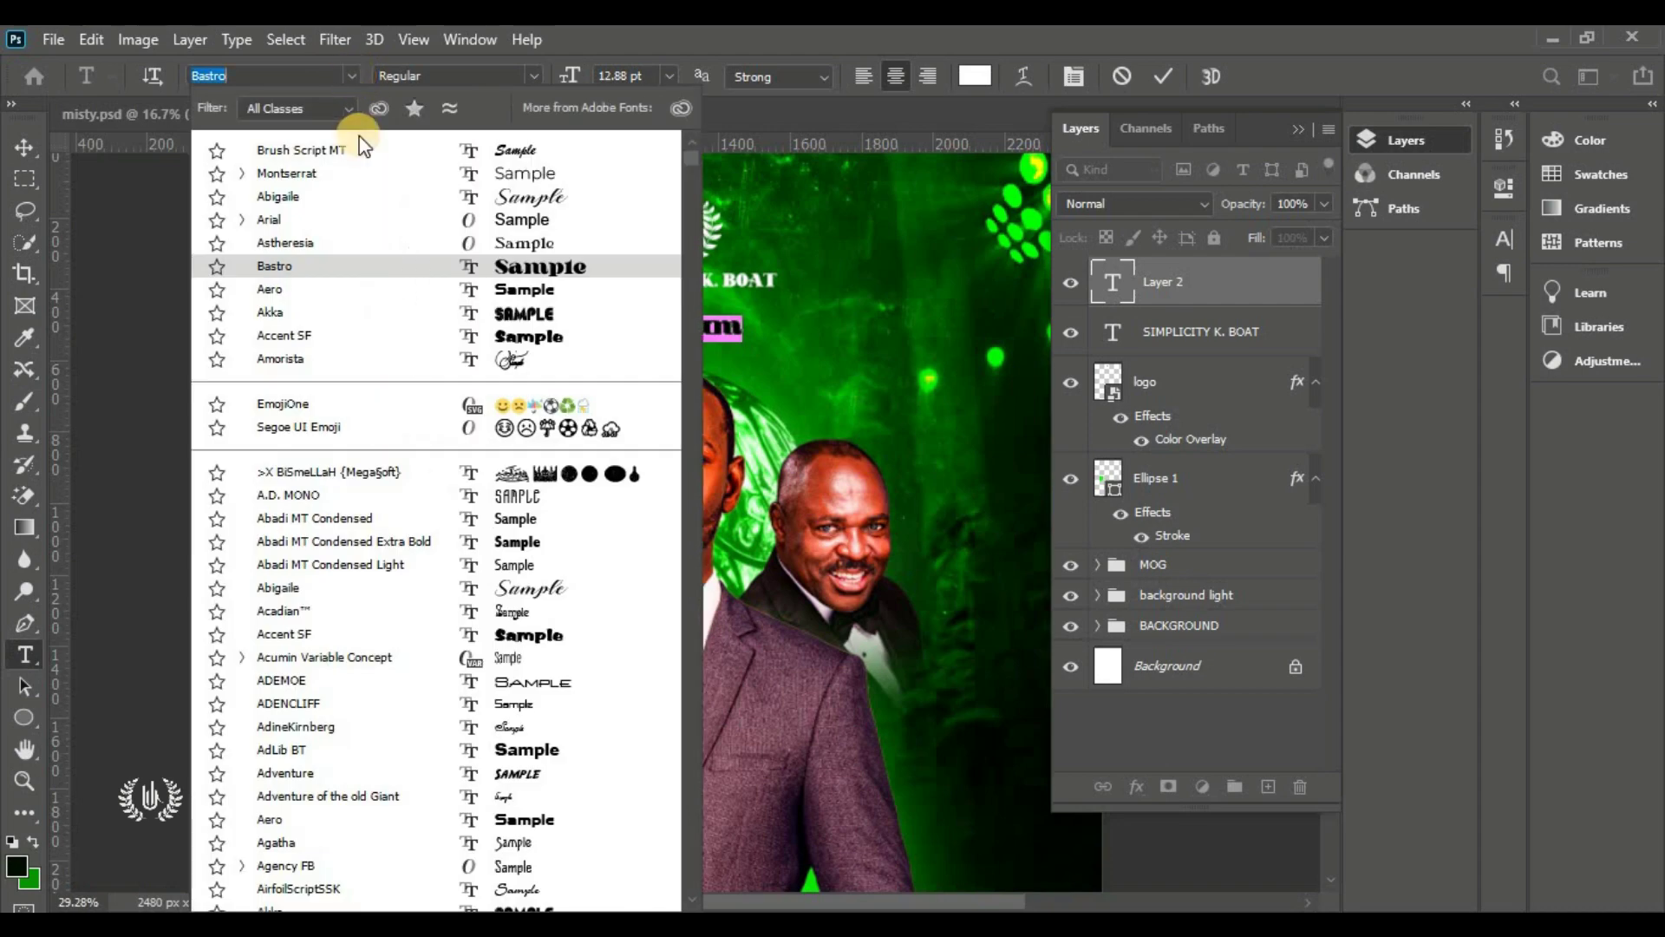
pyautogui.click(502, 152)
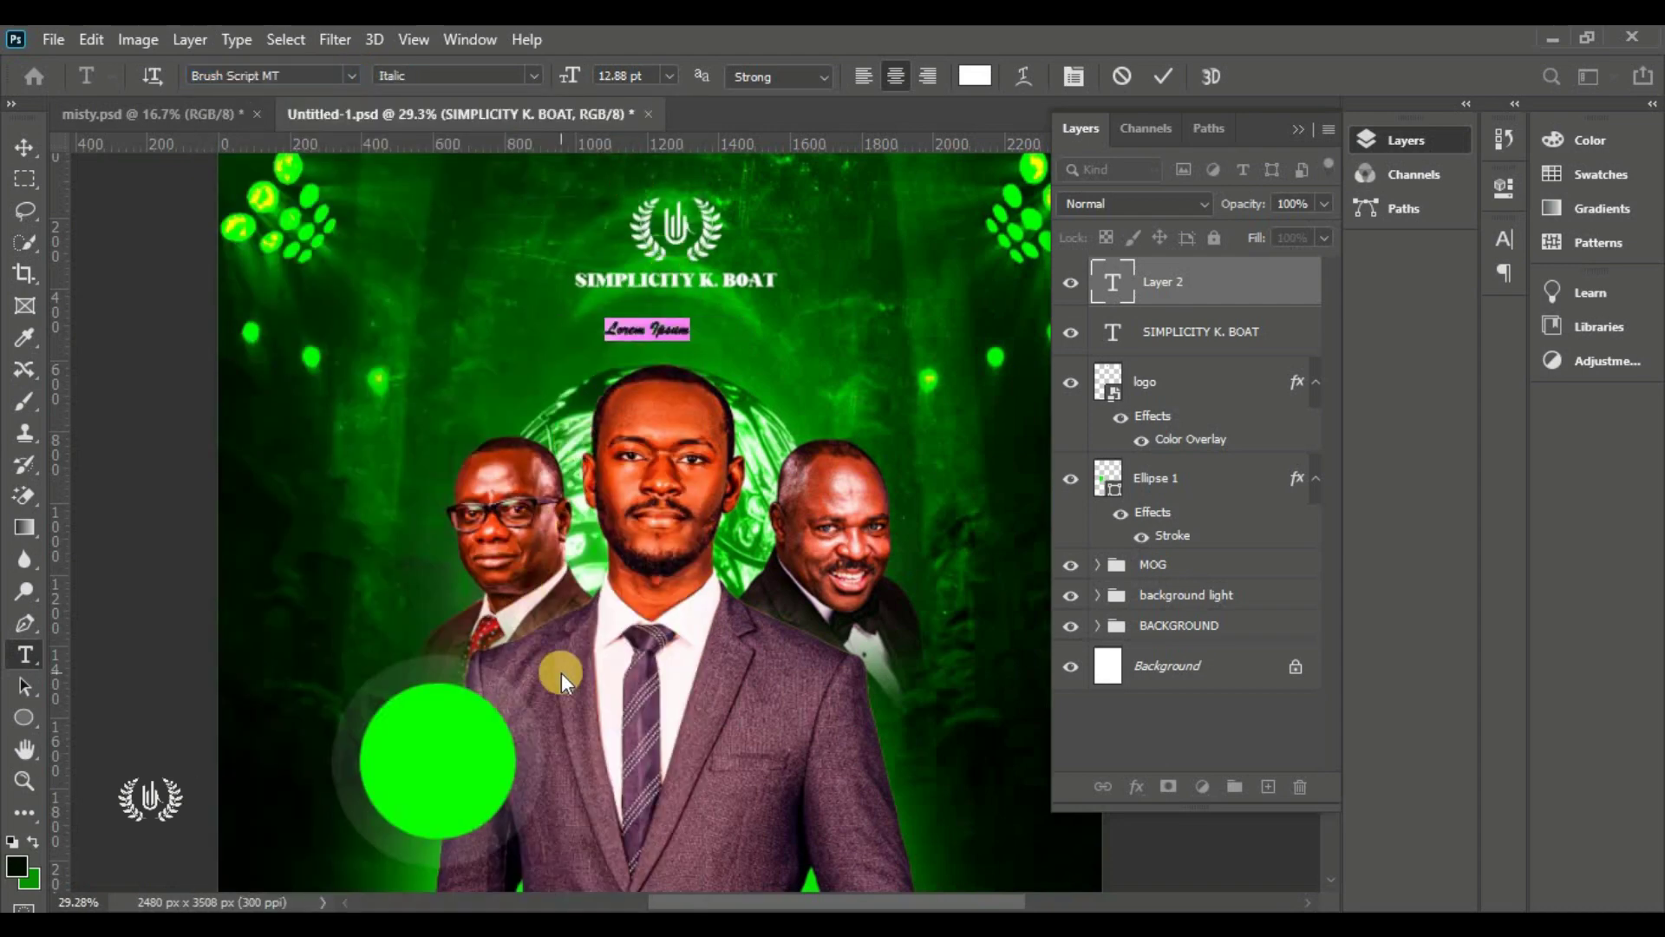
pyautogui.write('Presents')
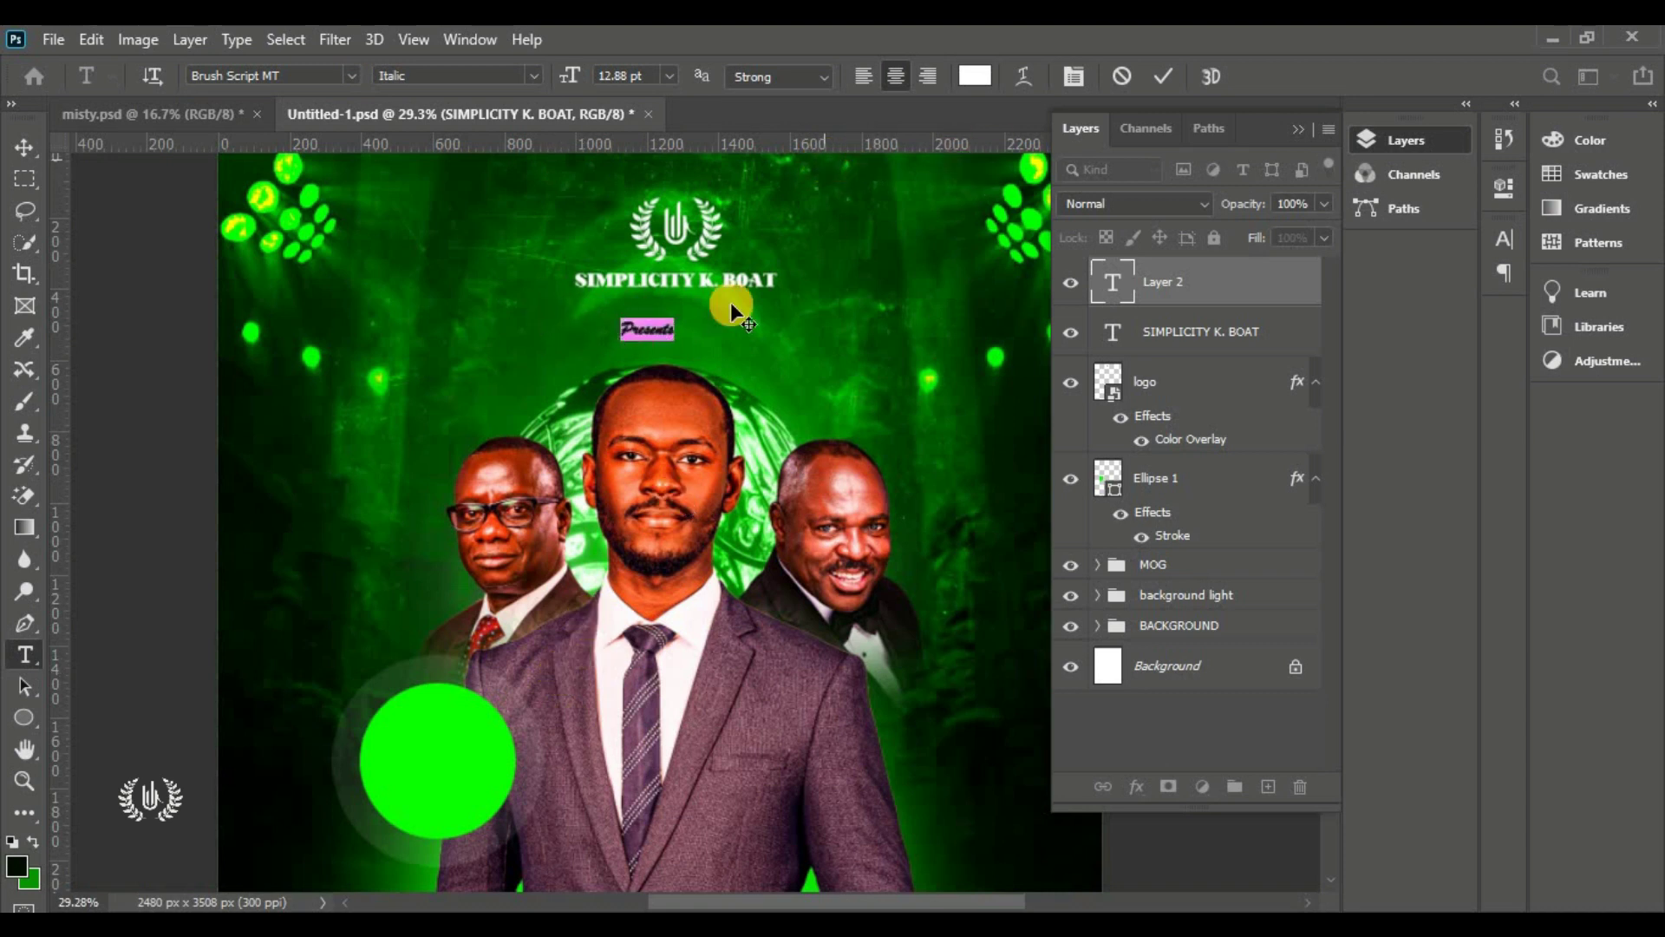
pyautogui.scroll(1, 730, 302)
pyautogui.click(972, 77)
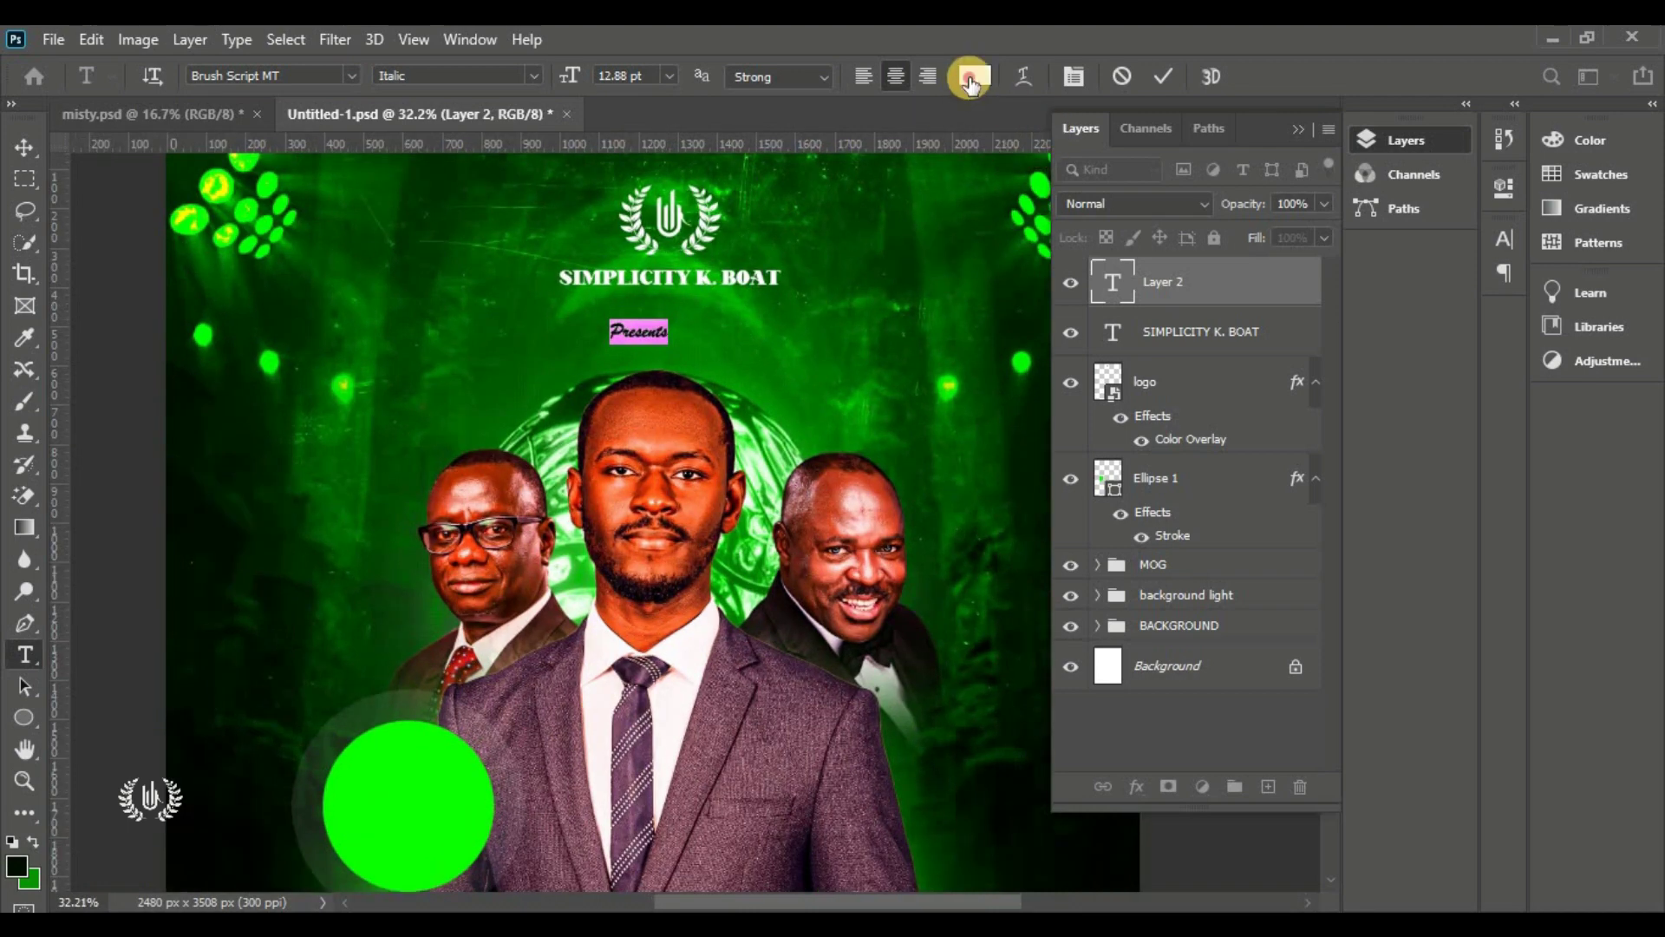
pyautogui.click(433, 796)
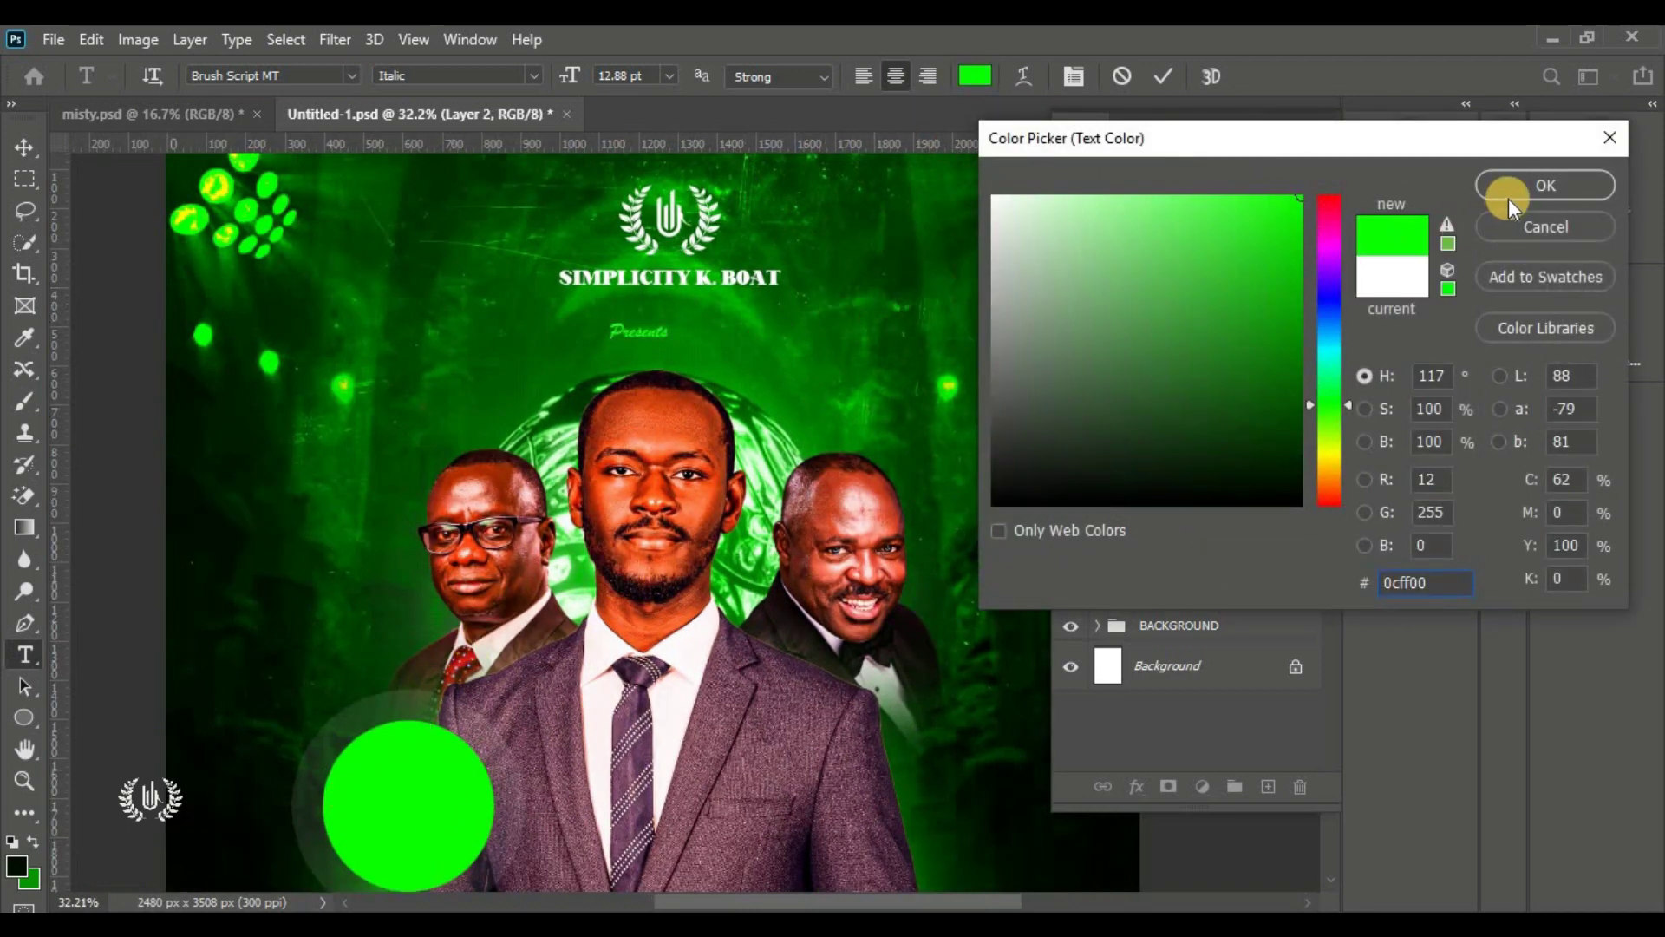
pyautogui.click(1508, 187)
# Widen the tracking, set 14 pt, and centre 'Presents' beneath the name heading
pyautogui.click(1315, 137)
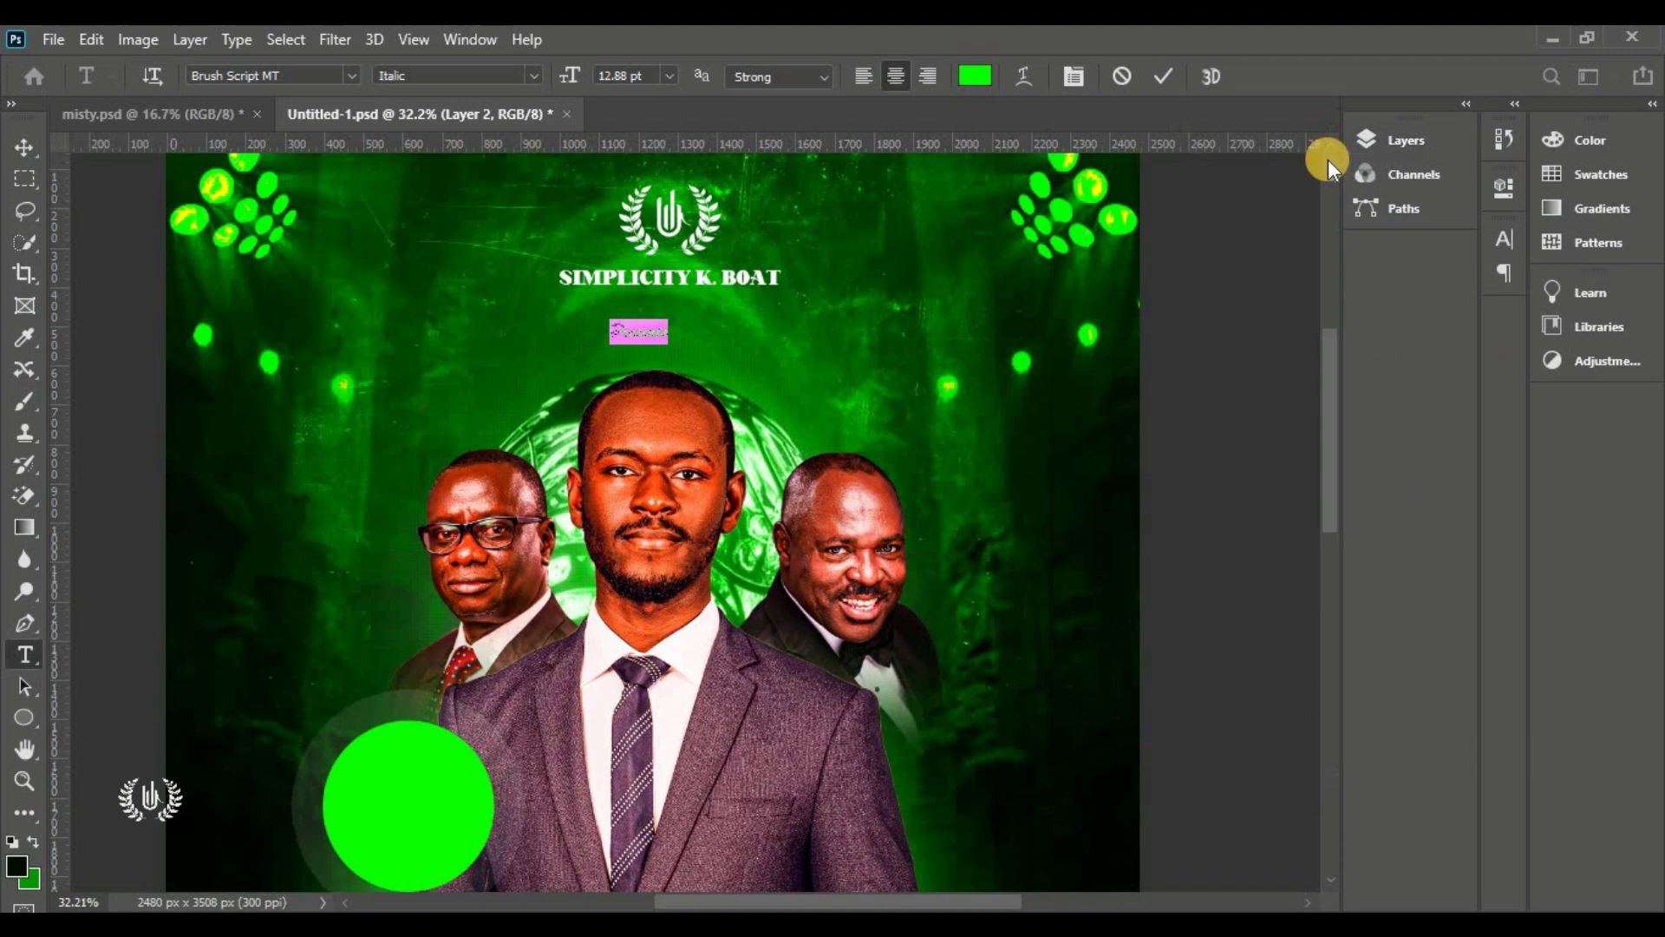
pyautogui.click(1503, 238)
pyautogui.moveTo(1371, 328); pyautogui.dragTo(1431, 371)
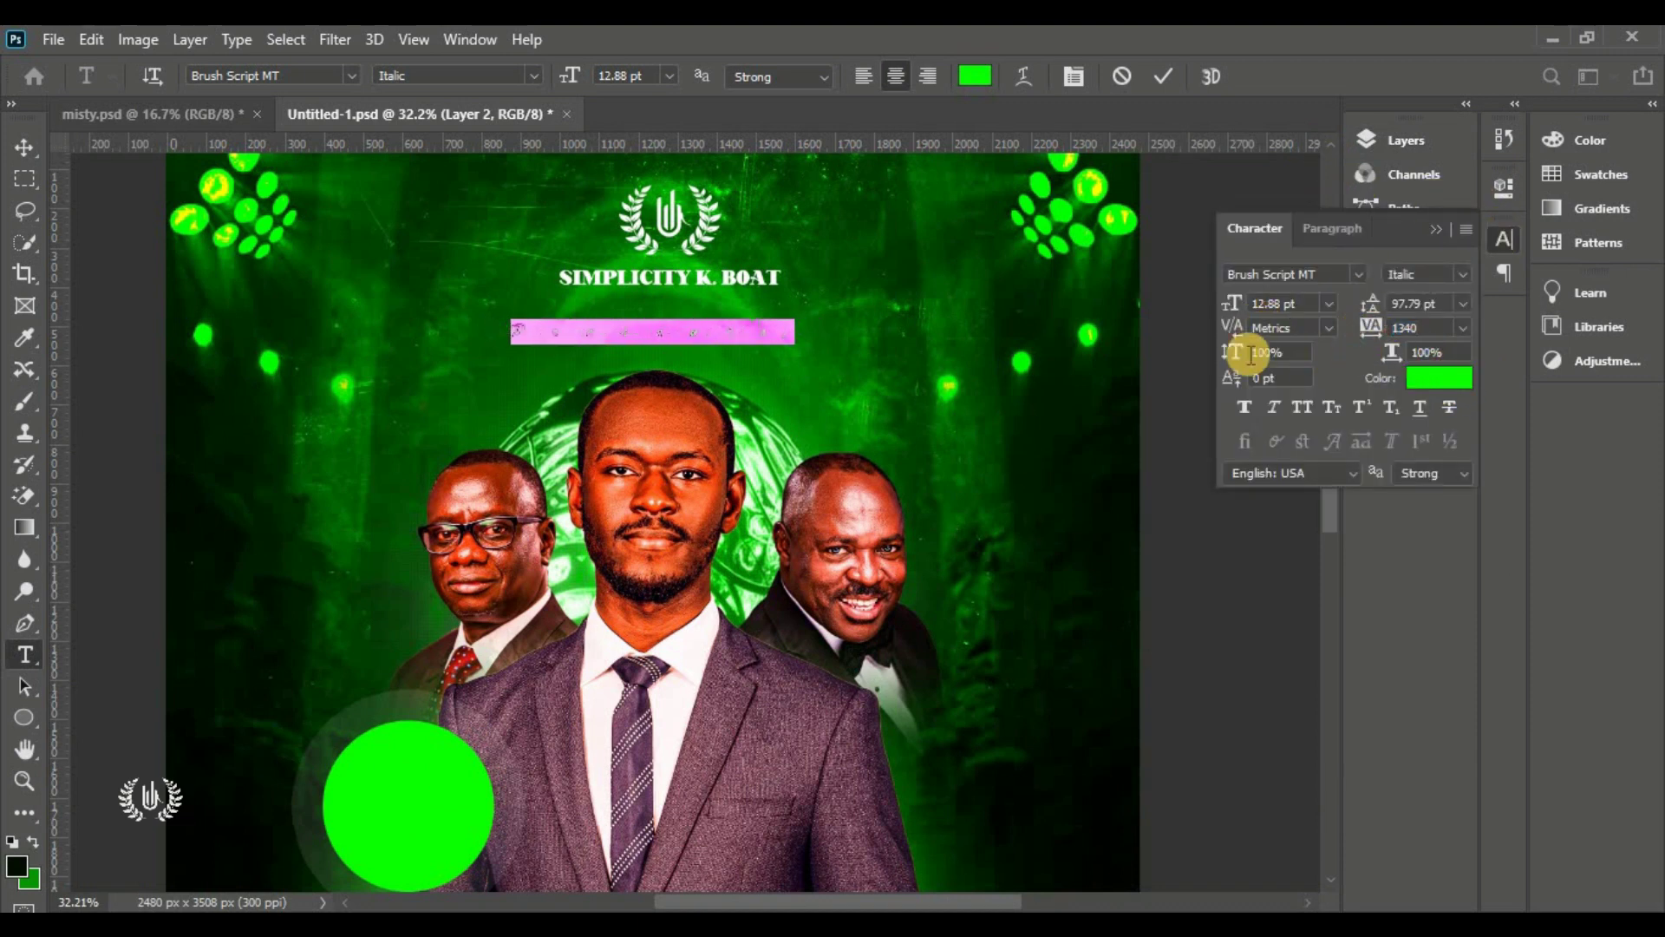
pyautogui.click(1305, 300)
pyautogui.write('14')
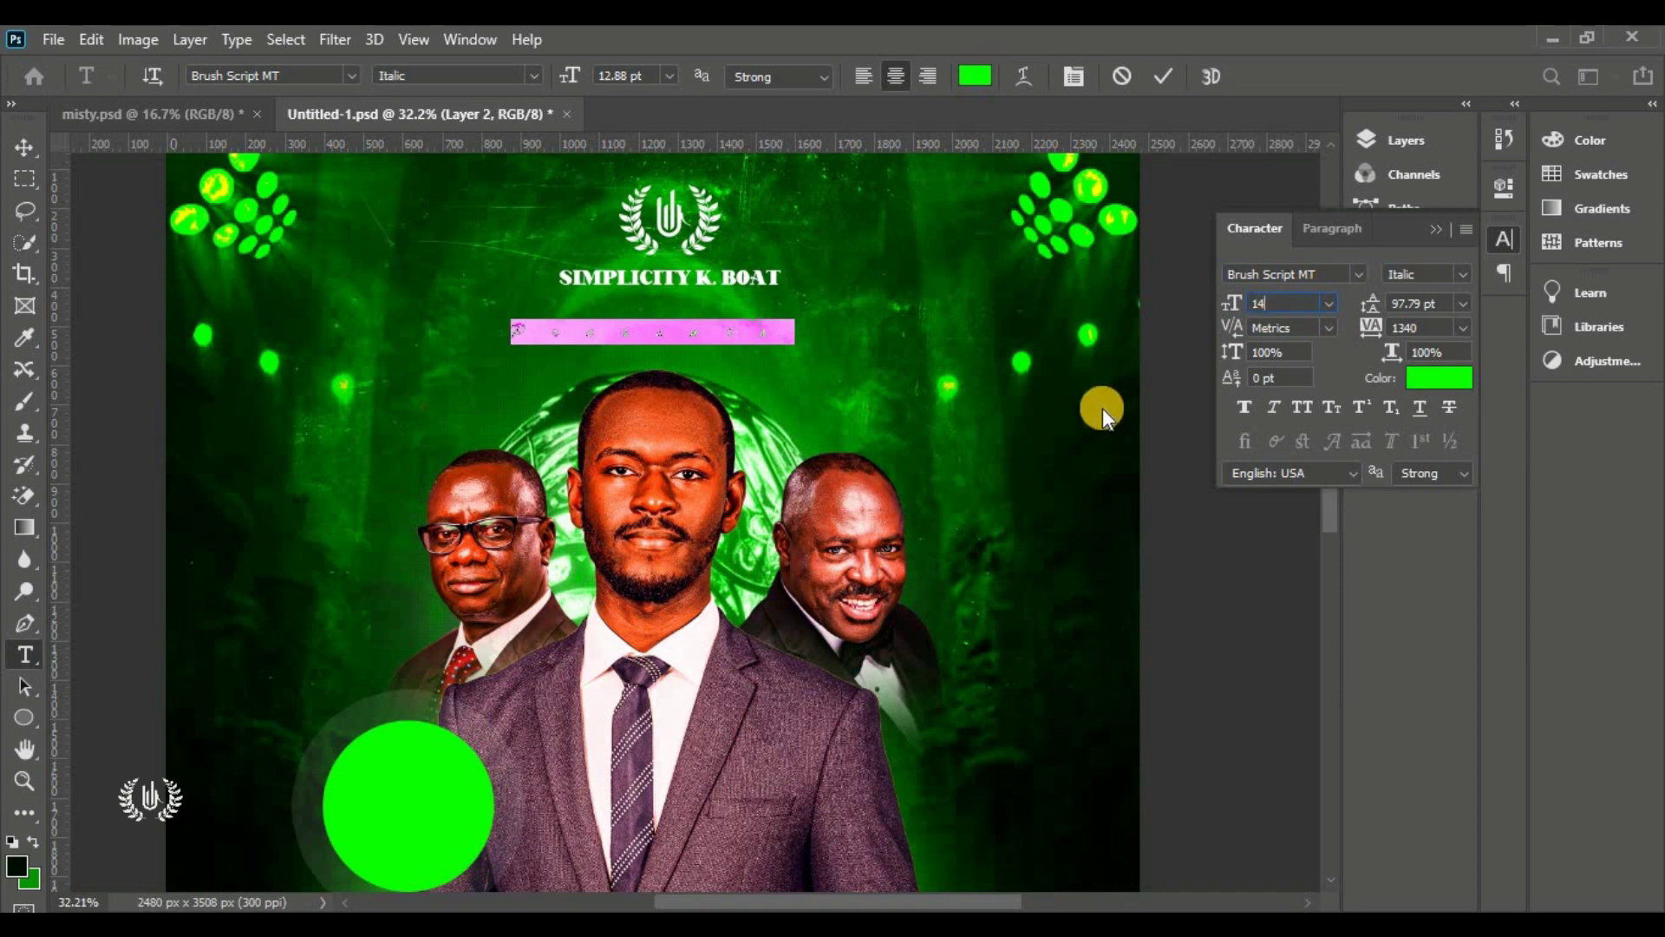
pyautogui.press('Return')
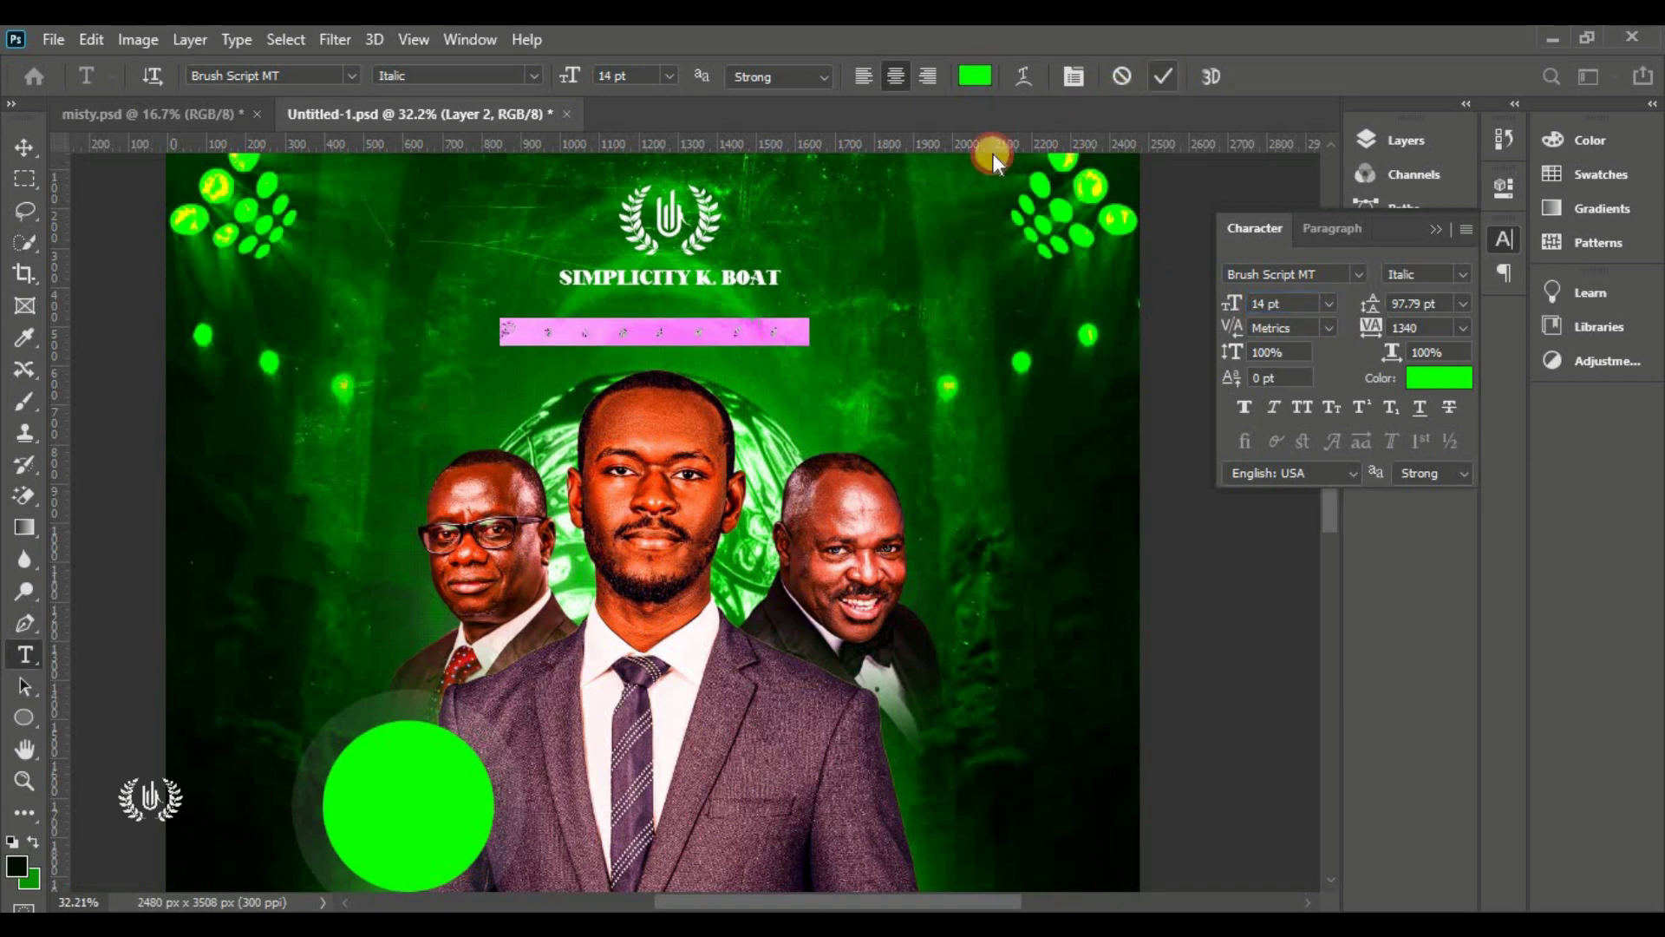
pyautogui.click(992, 153)
pyautogui.click(31, 146)
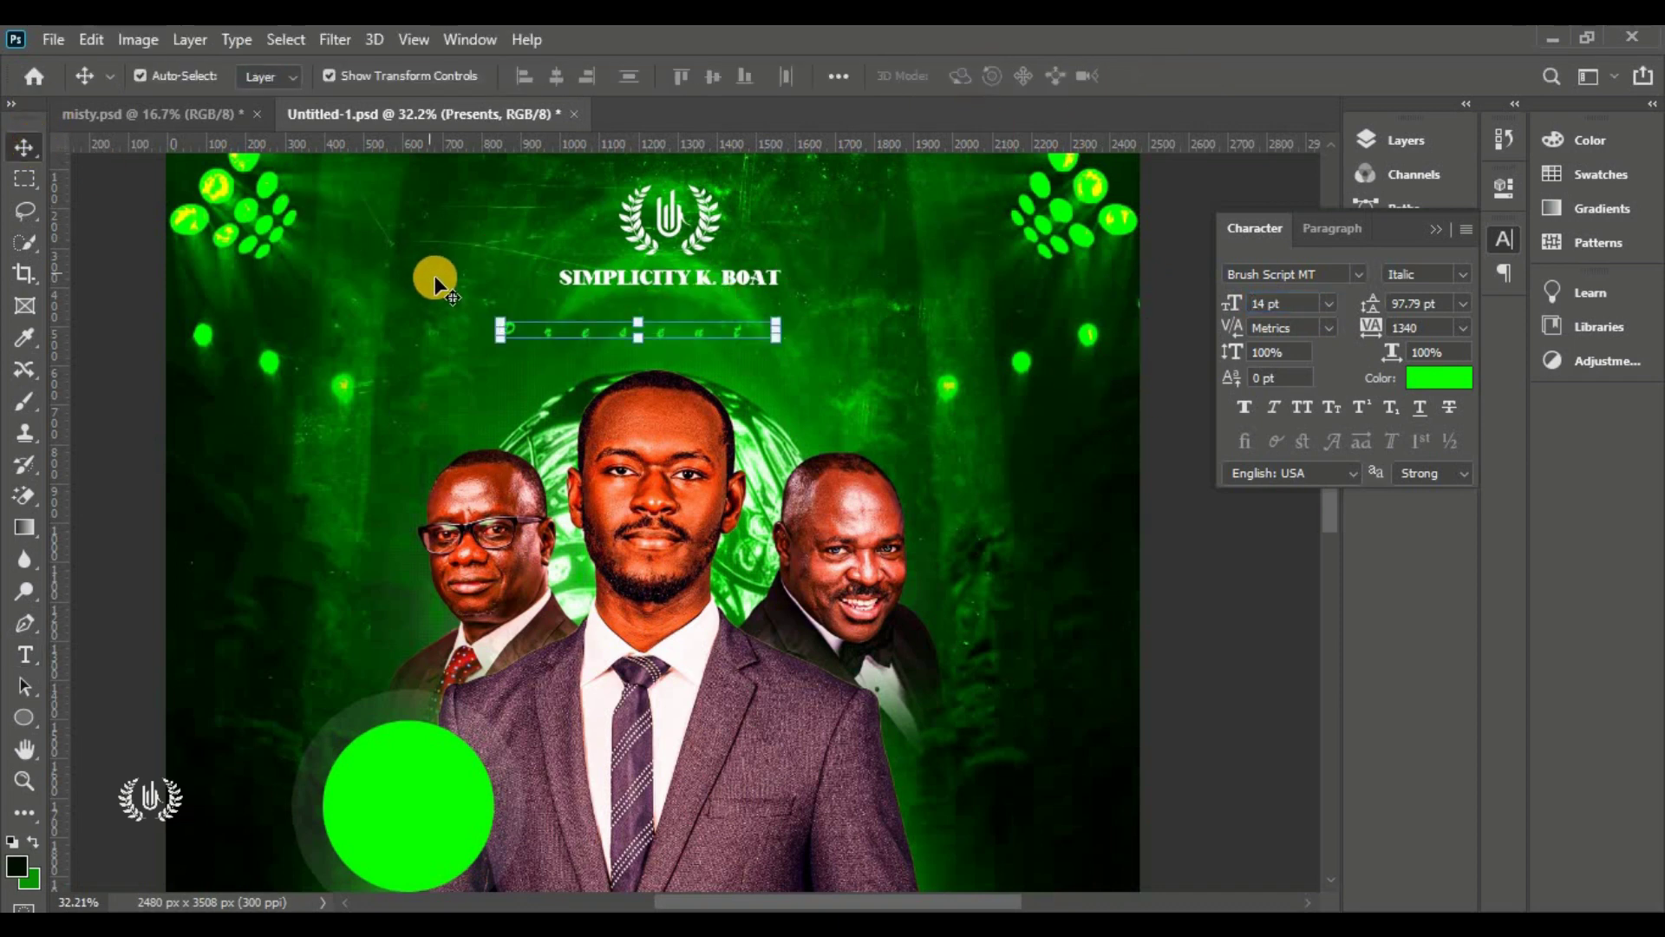
pyautogui.moveTo(547, 327); pyautogui.dragTo(598, 325)
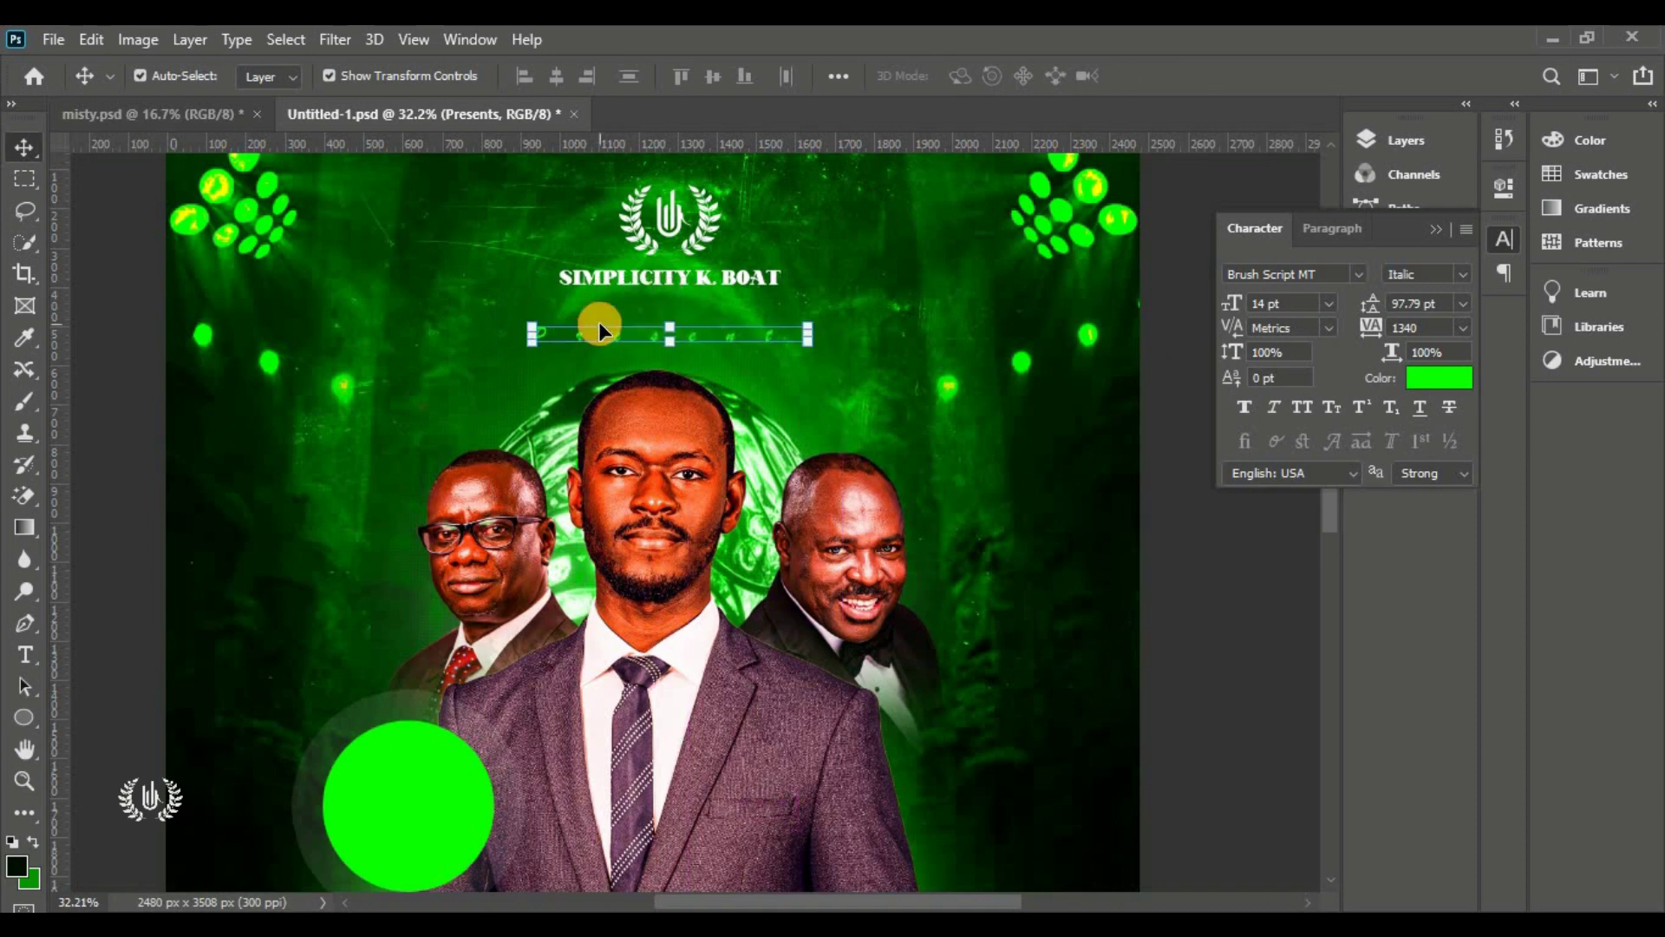
pyautogui.scroll(-3, 590, 326)
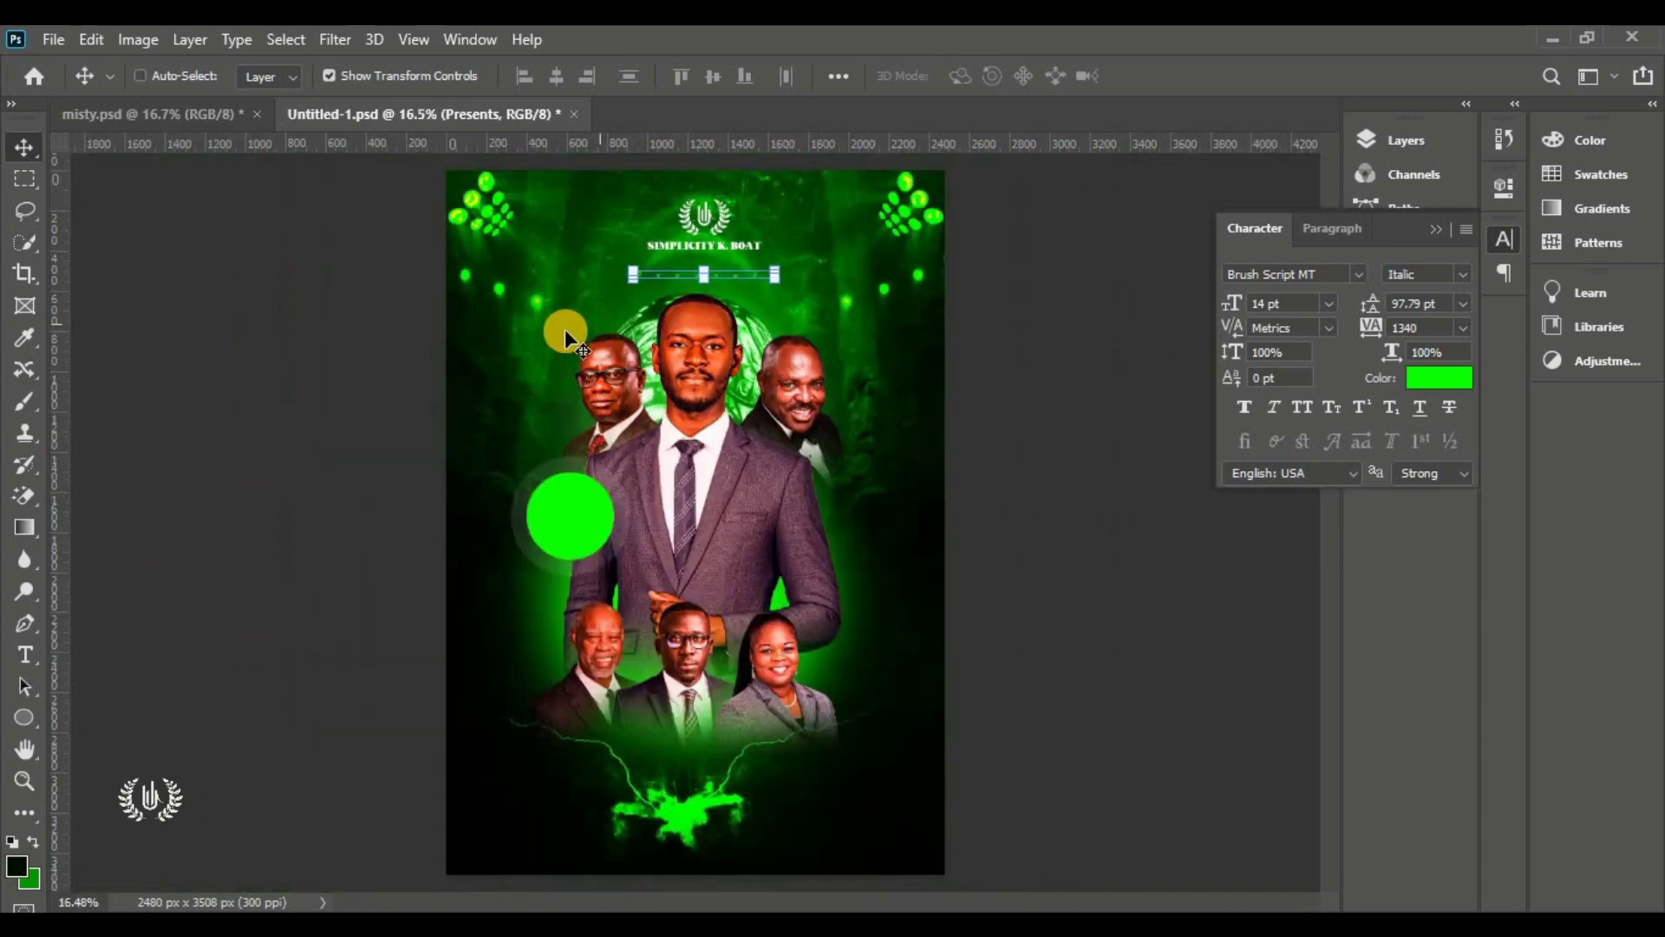
pyautogui.click(241, 342)
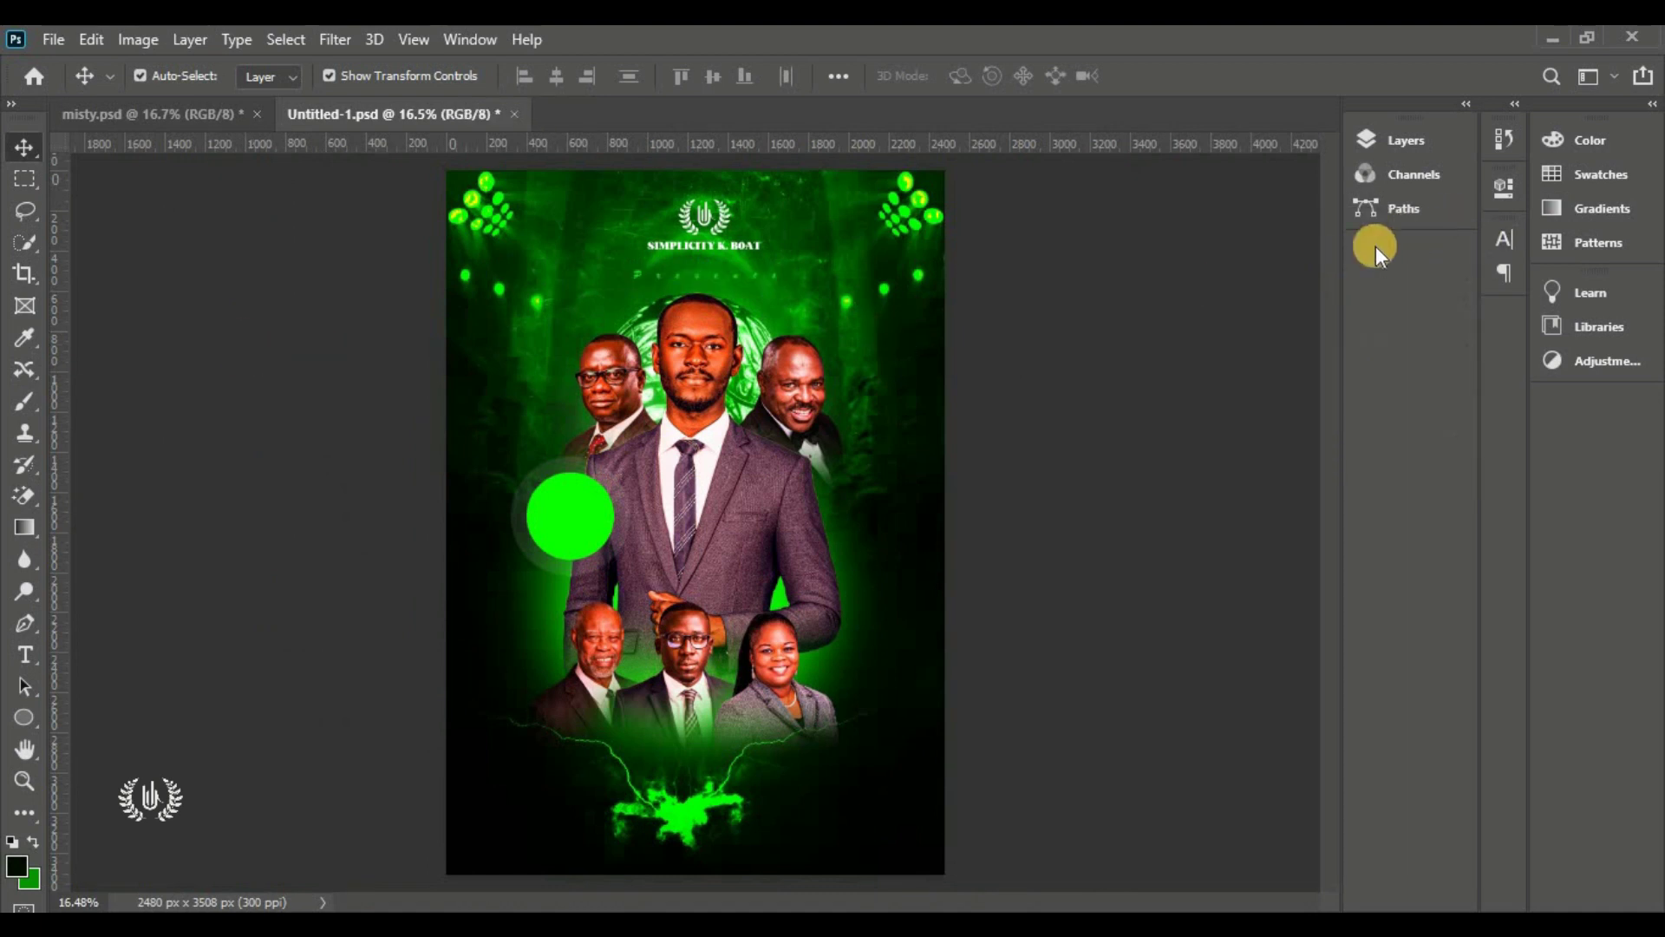
pyautogui.click(1403, 144)
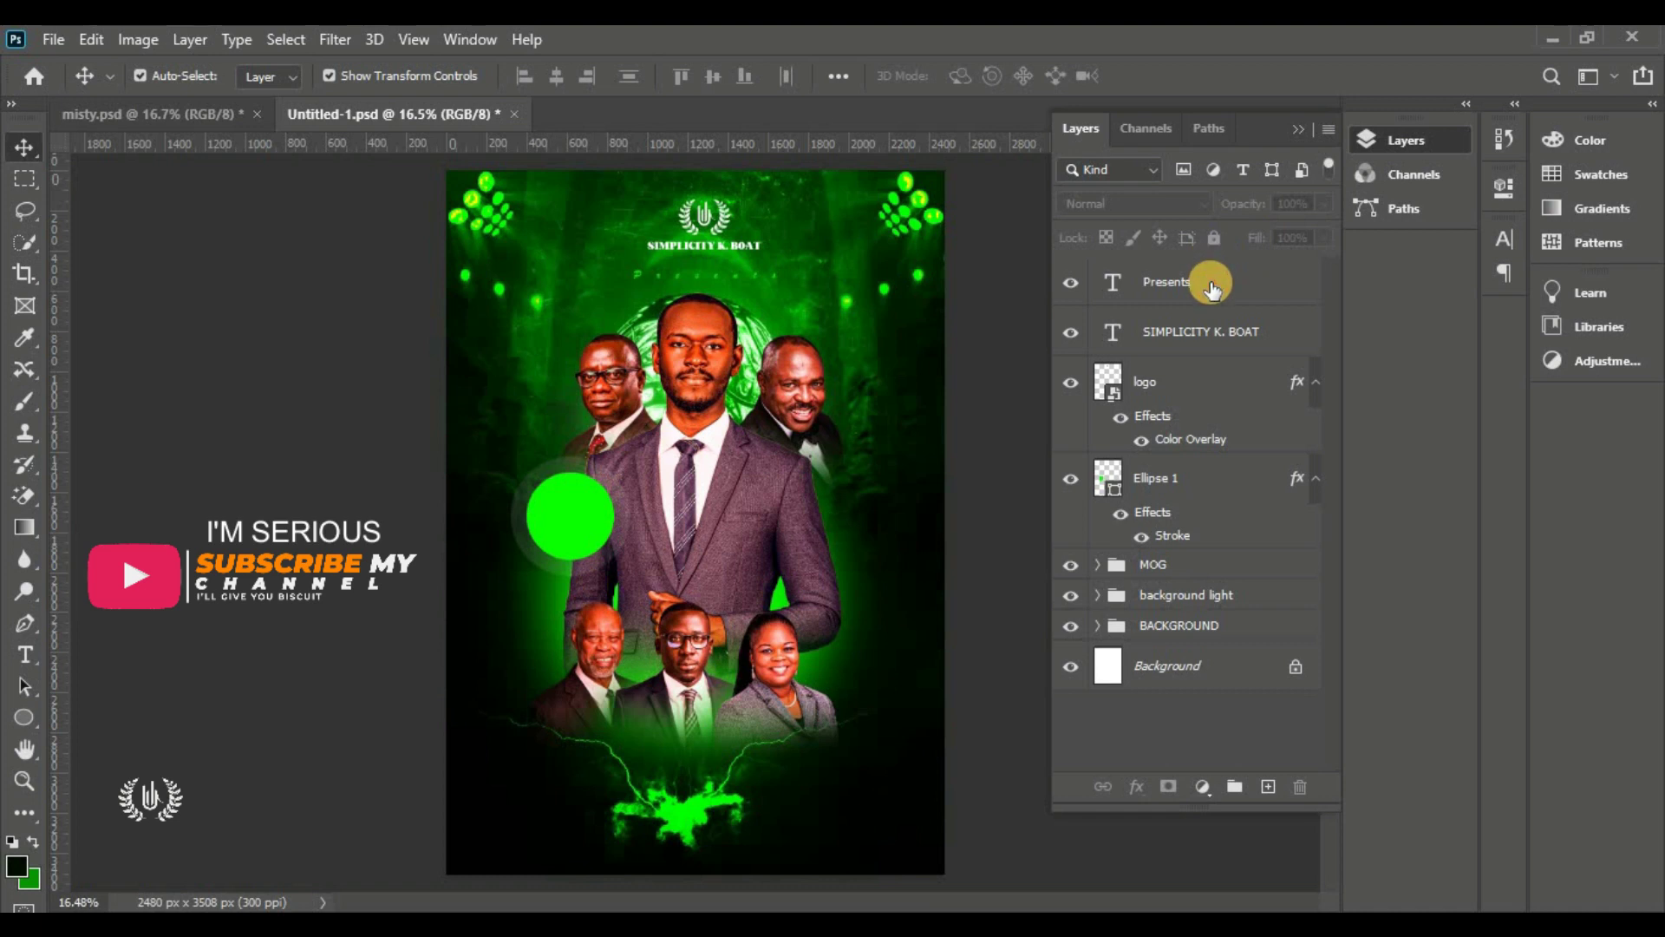
pyautogui.click(1202, 299)
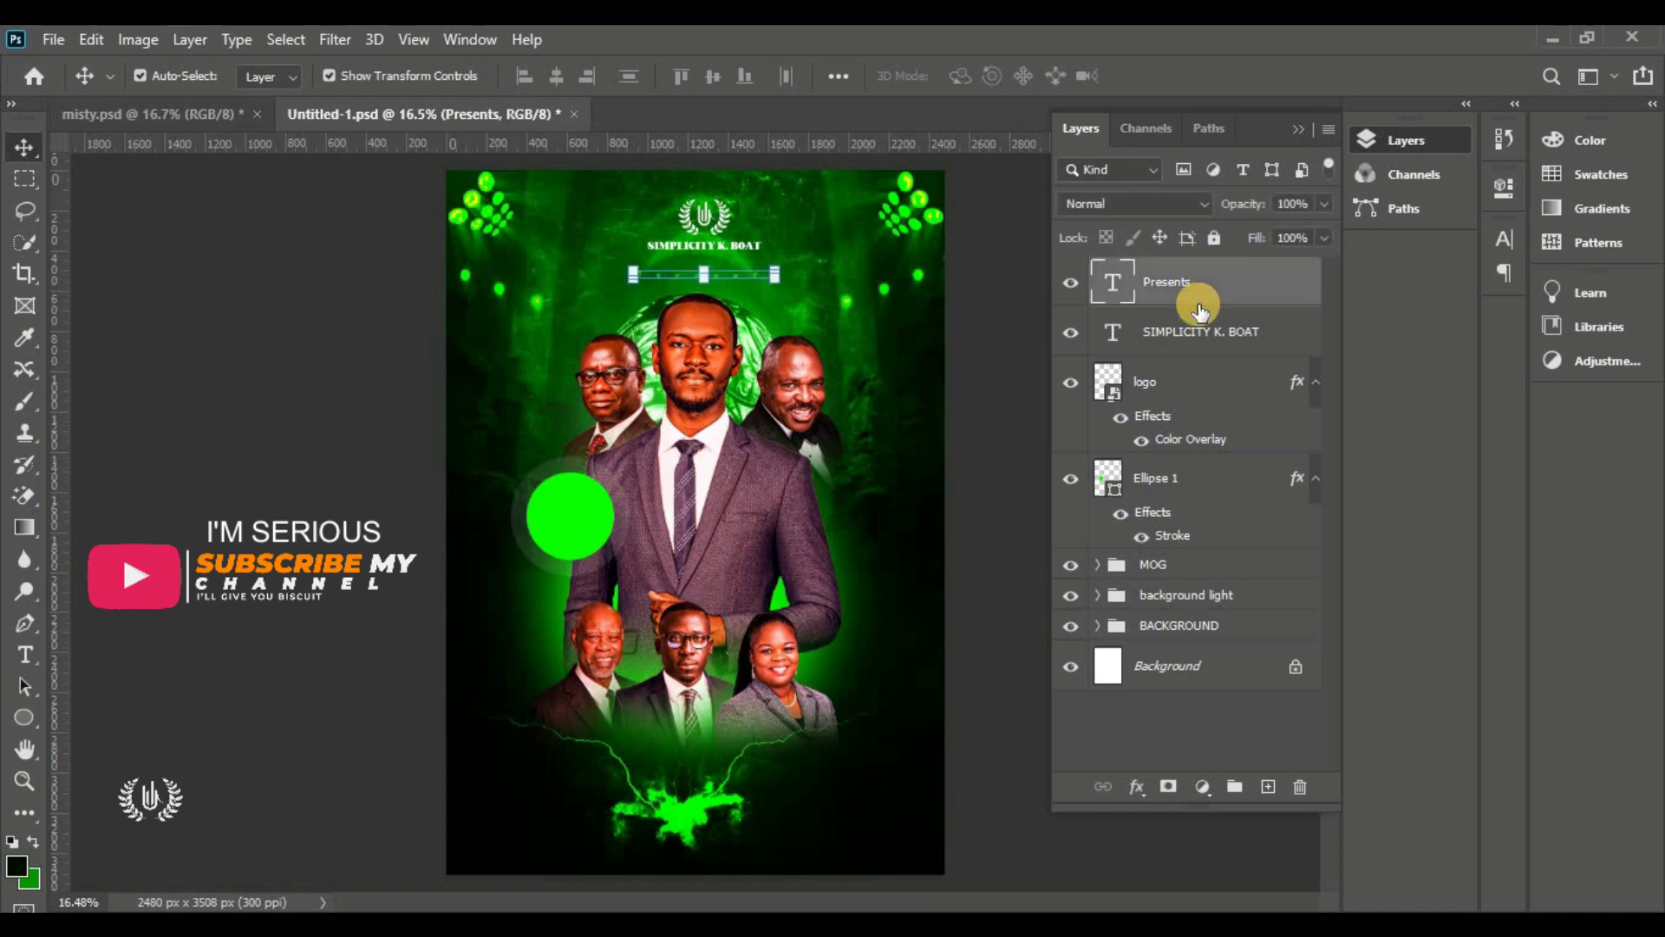
pyautogui.click(1195, 341)
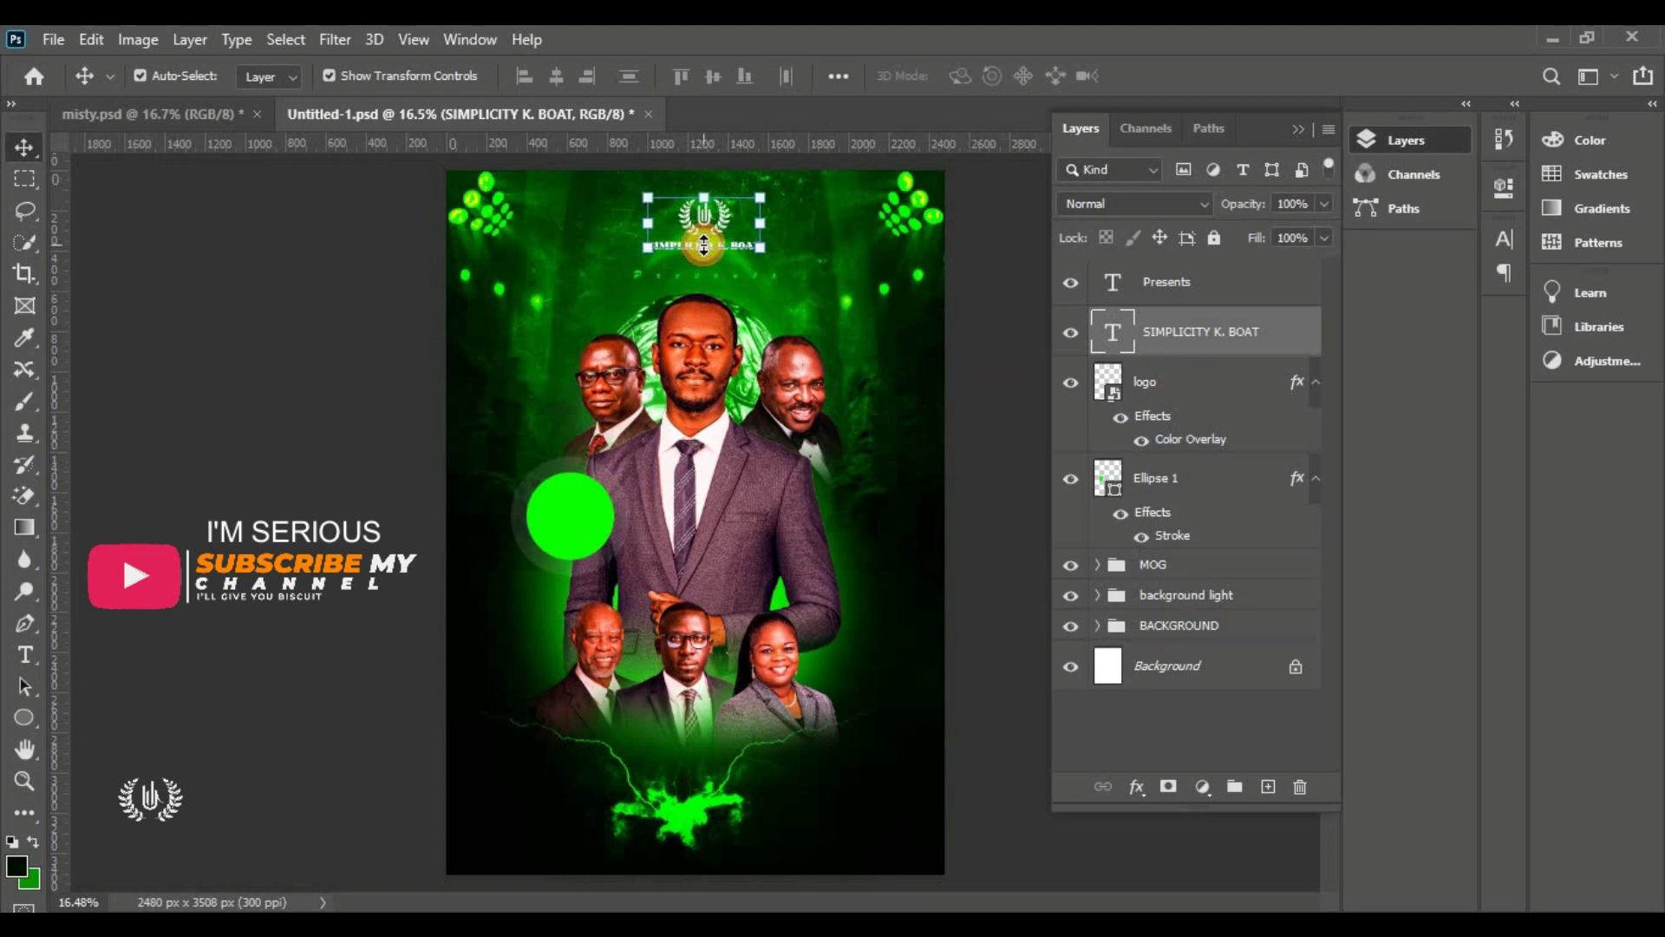
pyautogui.moveTo(703, 246); pyautogui.dragTo(703, 260)
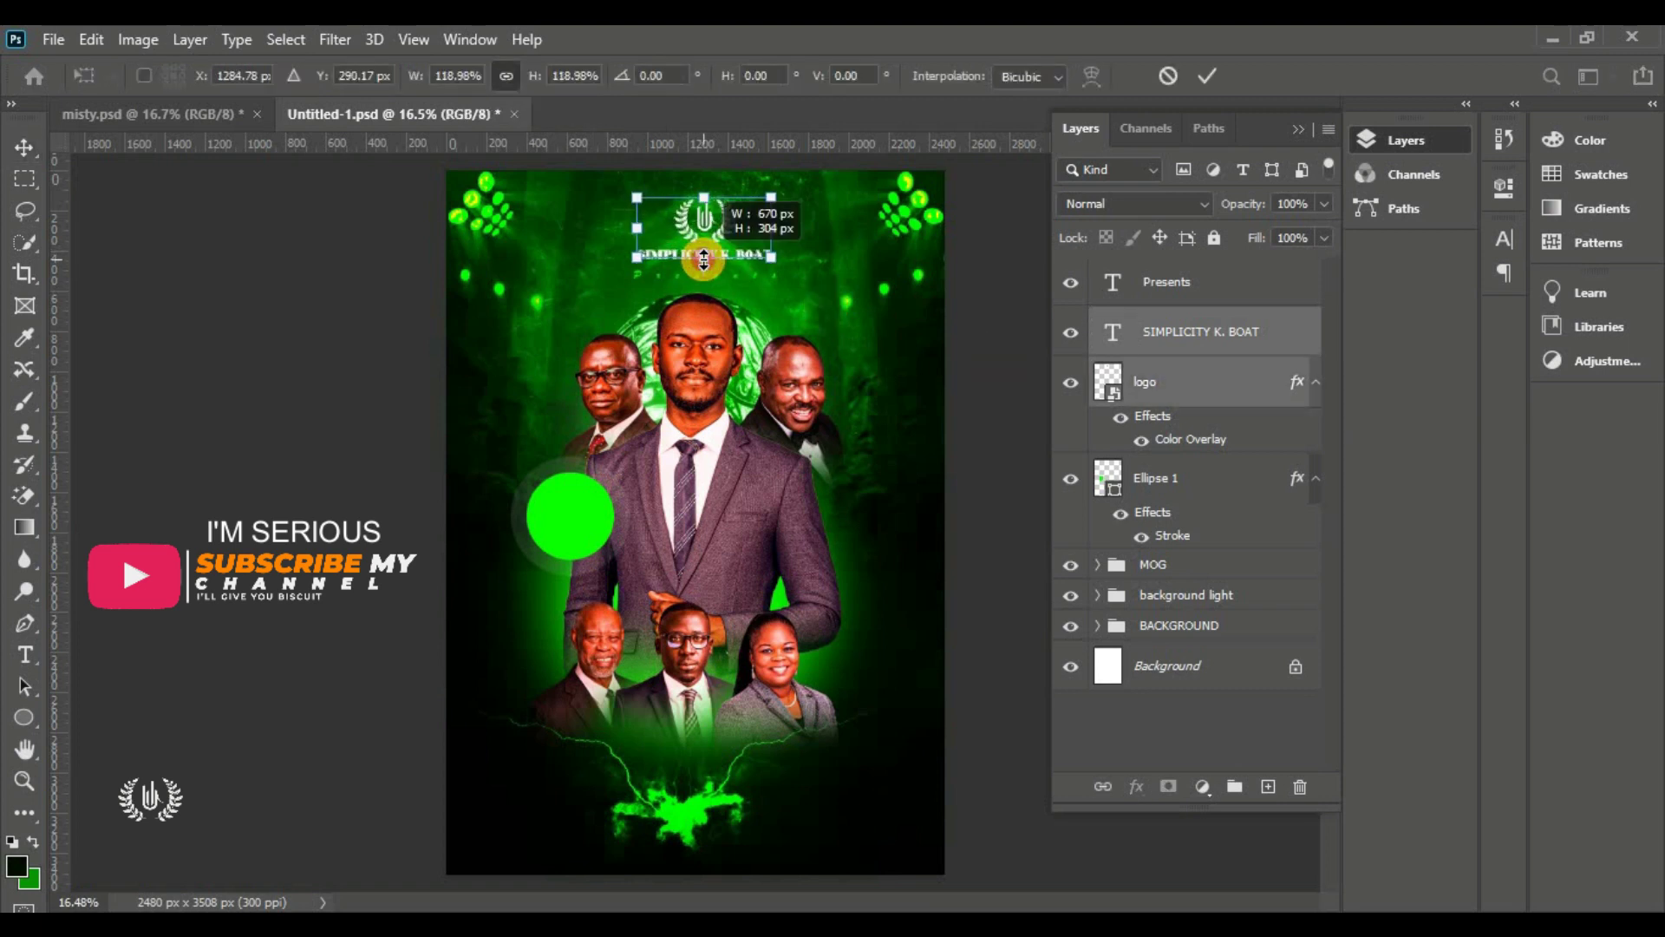
pyautogui.click(1212, 75)
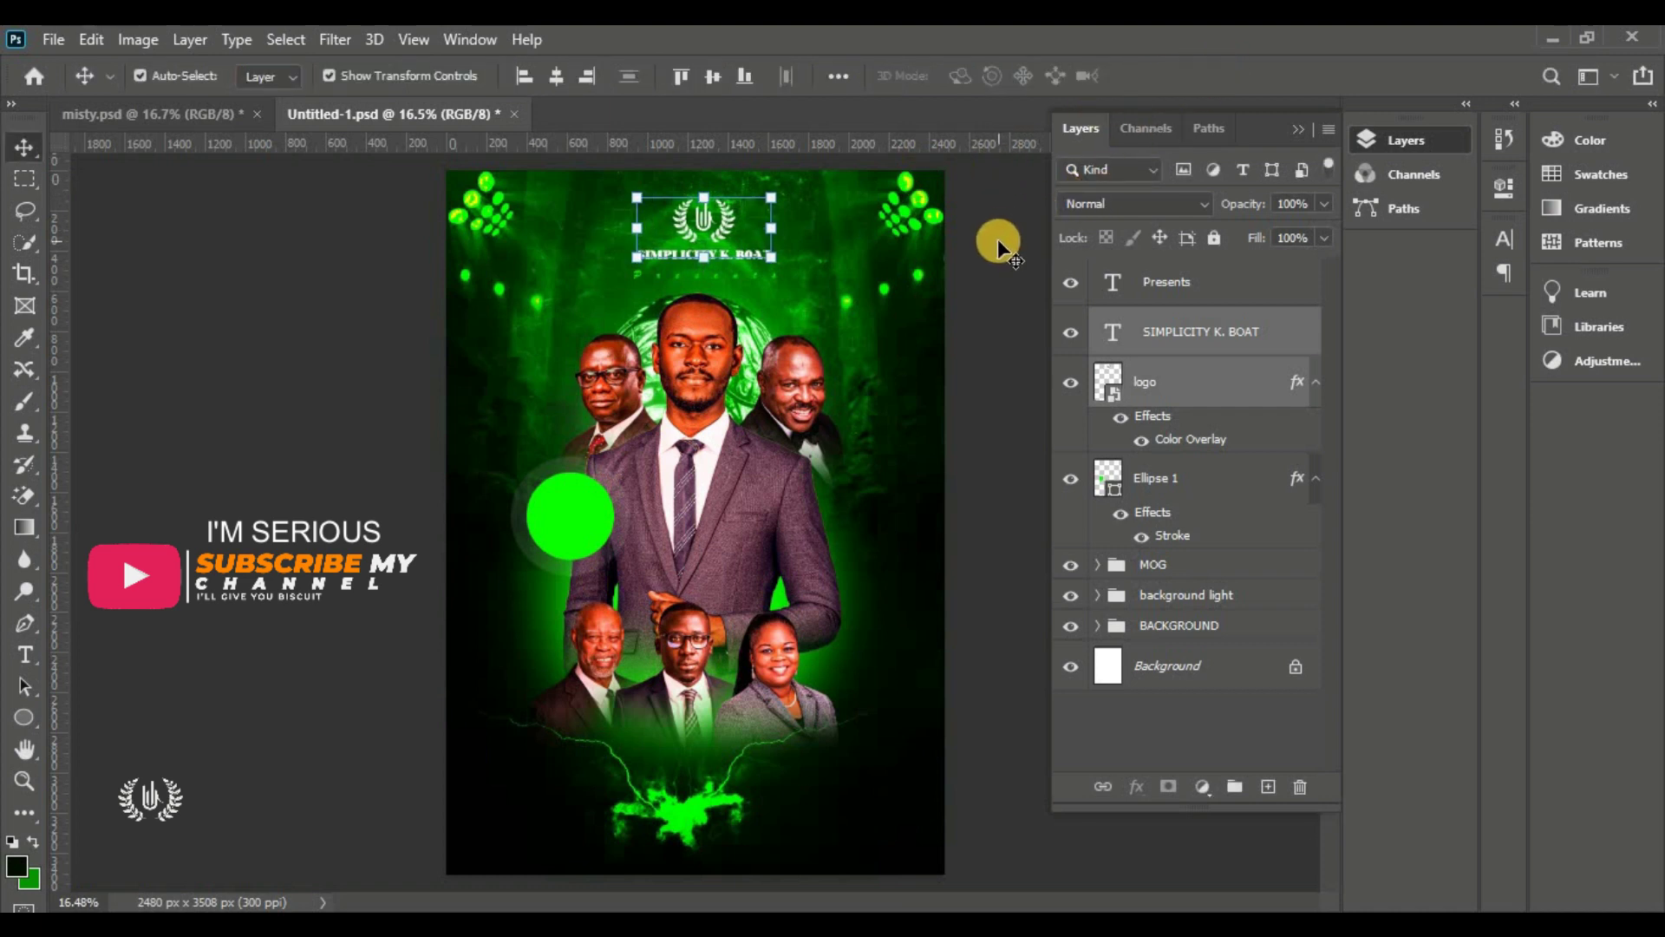
pyautogui.click(1164, 384)
pyautogui.keyDown('shift'); pyautogui.click(1213, 278); pyautogui.keyUp('shift')
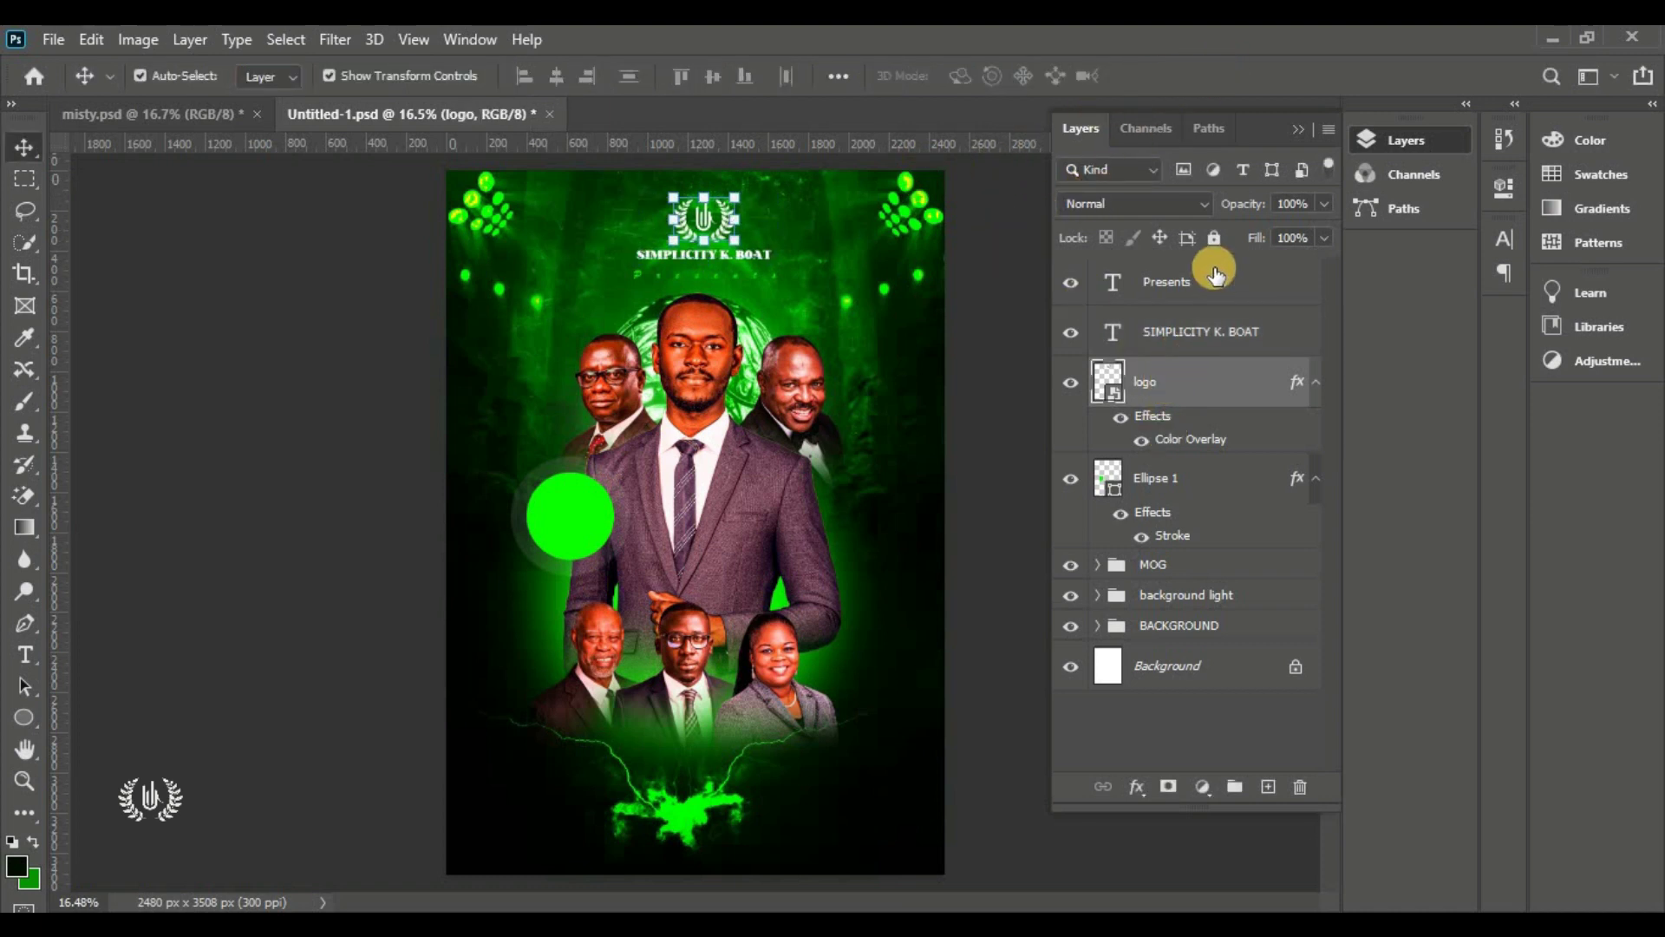
pyautogui.click(1234, 785)
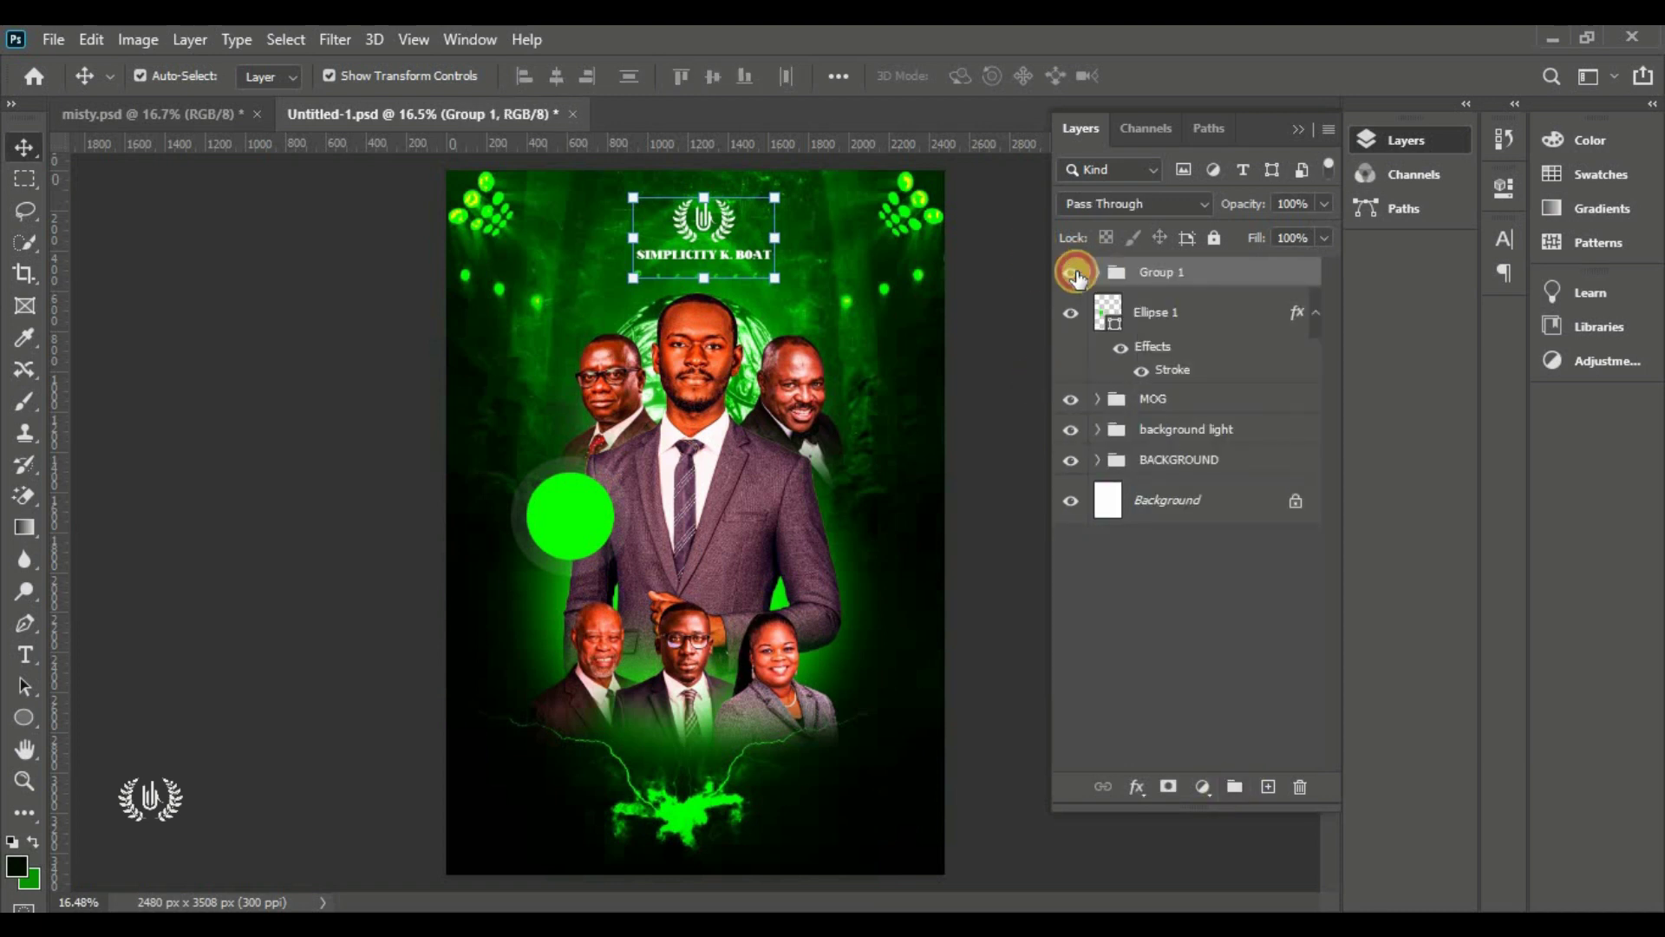
pyautogui.click(1075, 276)
pyautogui.click(1075, 276)
pyautogui.click(703, 288)
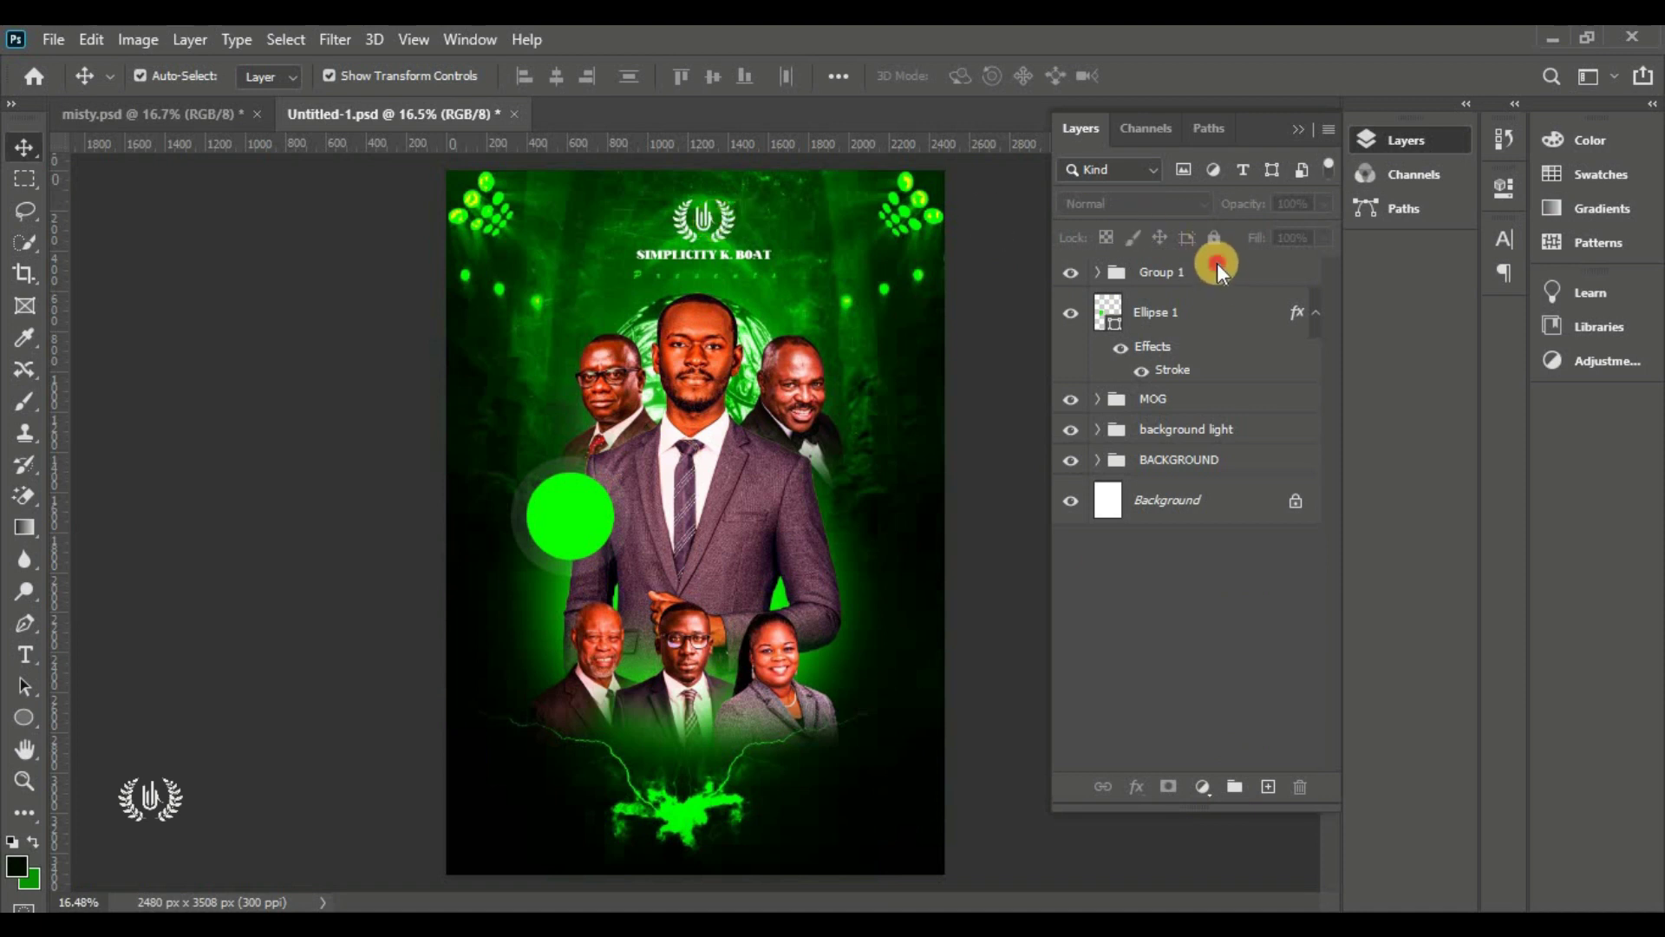
pyautogui.click(1197, 274)
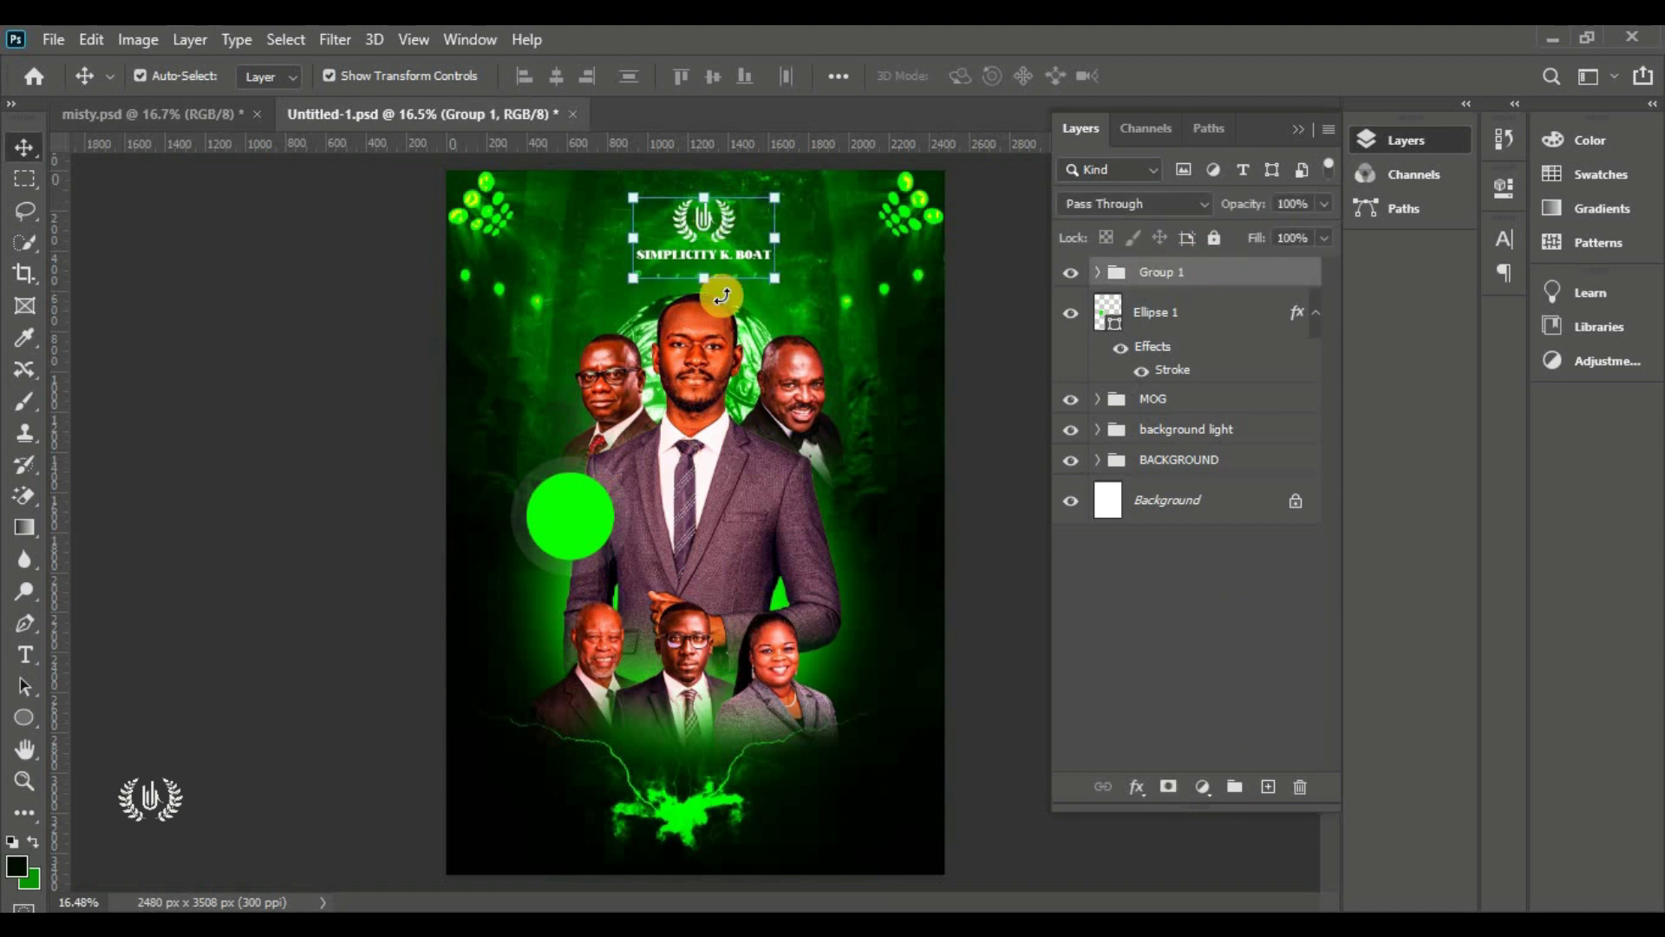
pyautogui.click(26, 660)
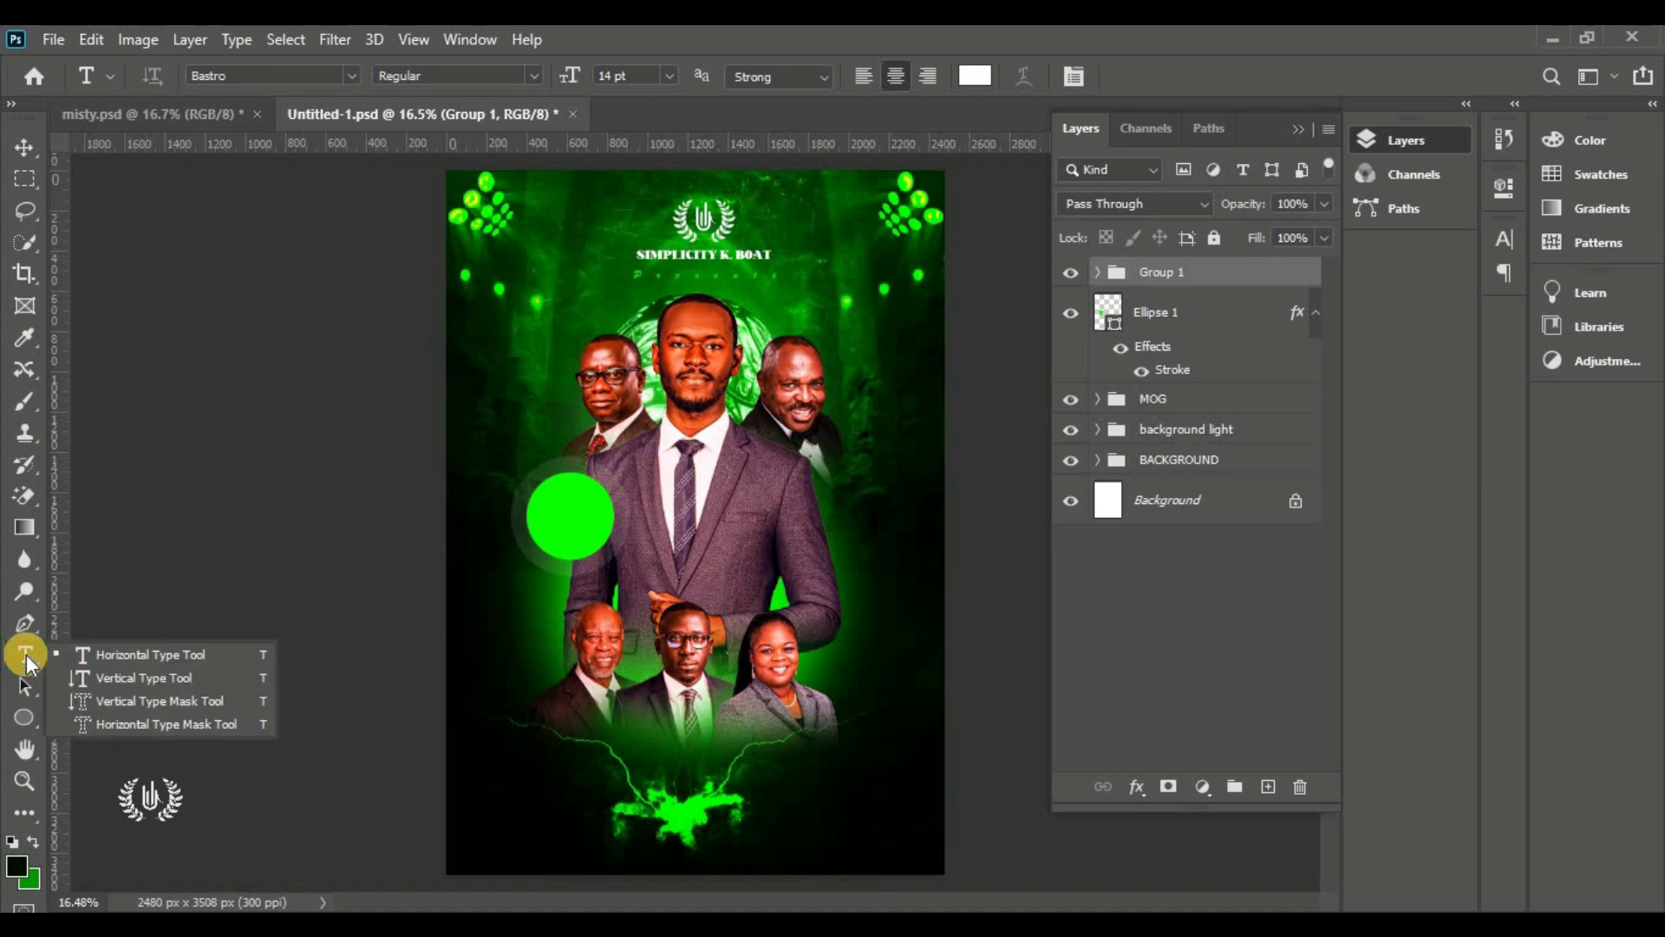
# Add a large 'ALPHA' text line below the group photo
pyautogui.click(92, 655)
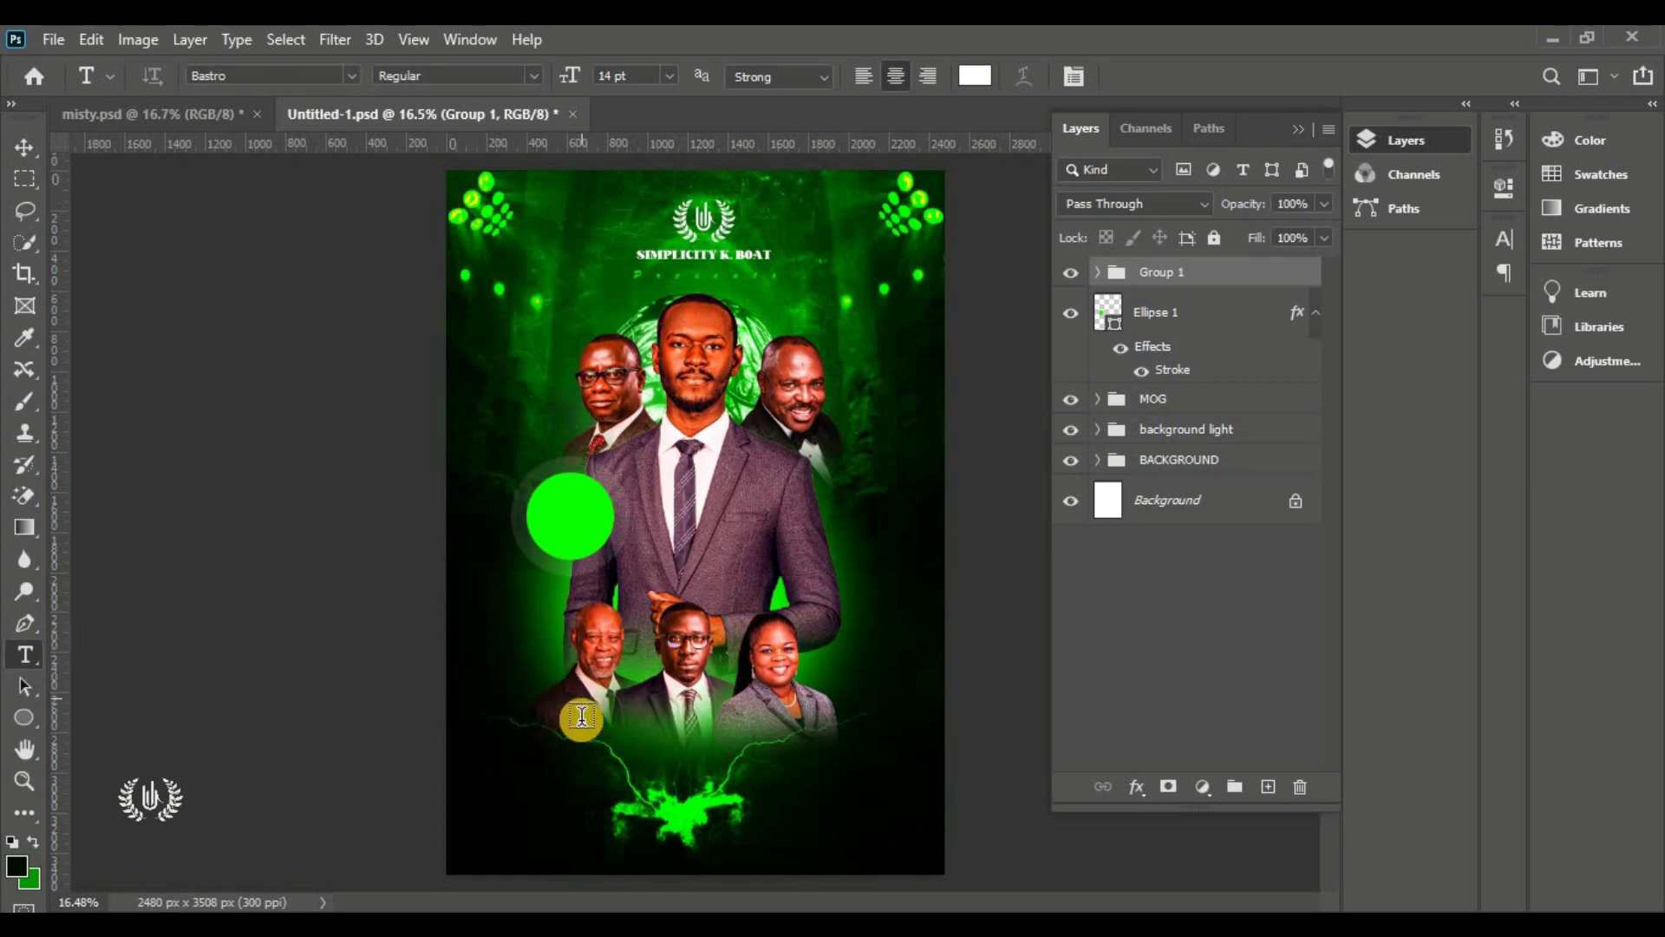
pyautogui.click(582, 718)
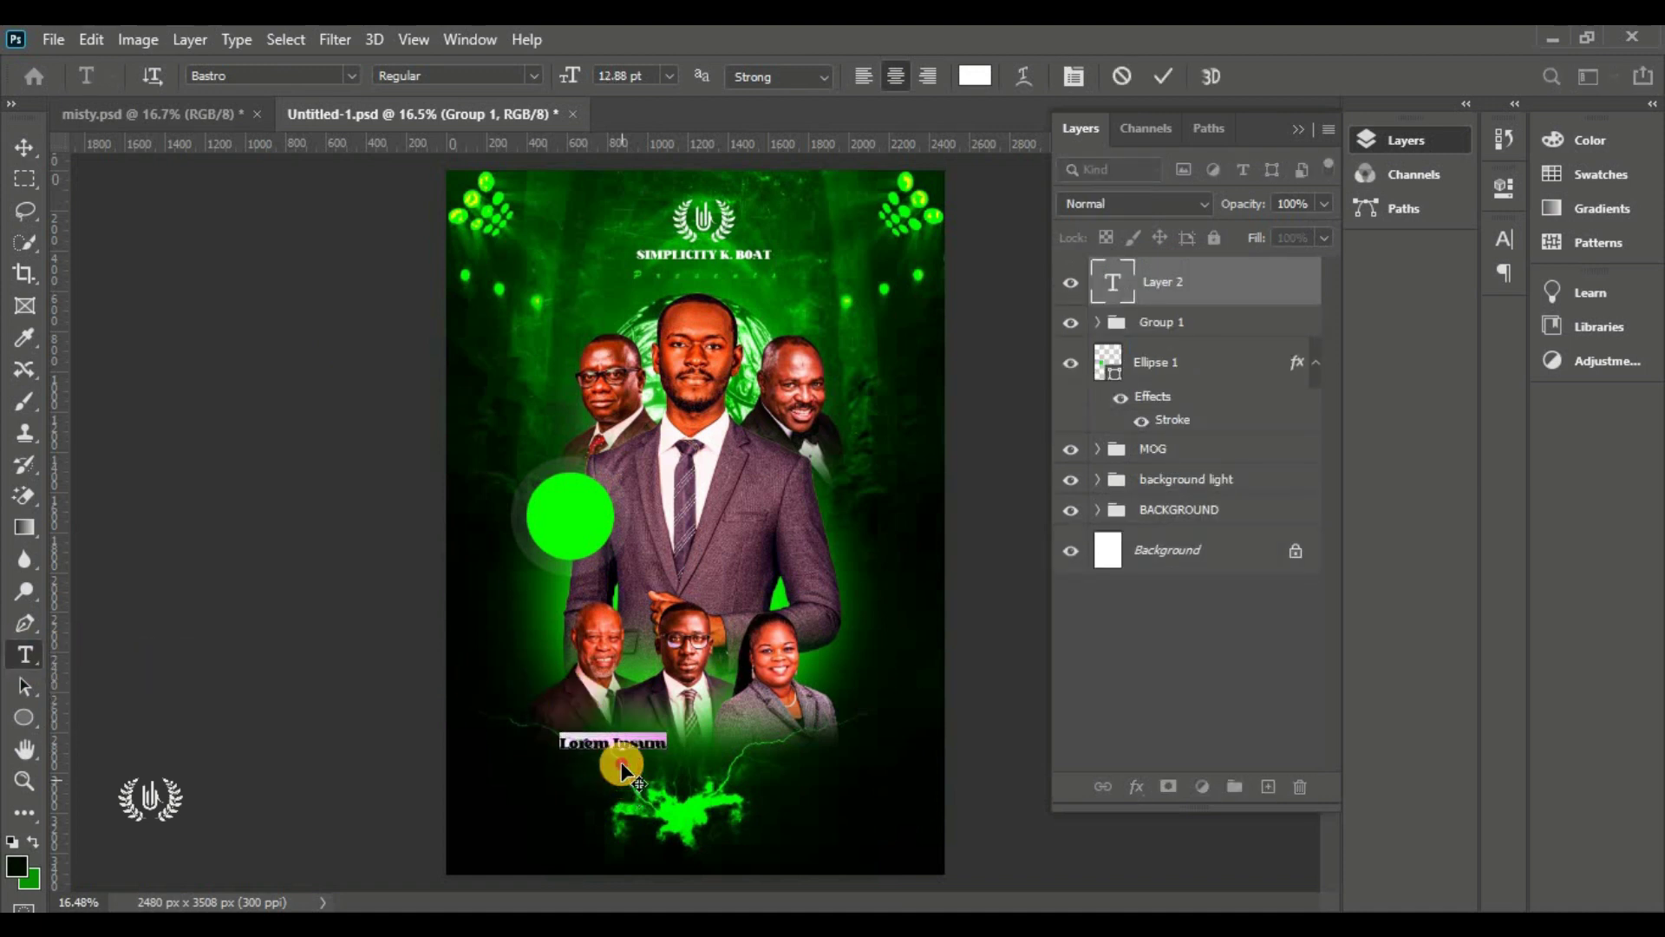
pyautogui.moveTo(568, 73); pyautogui.dragTo(594, 129)
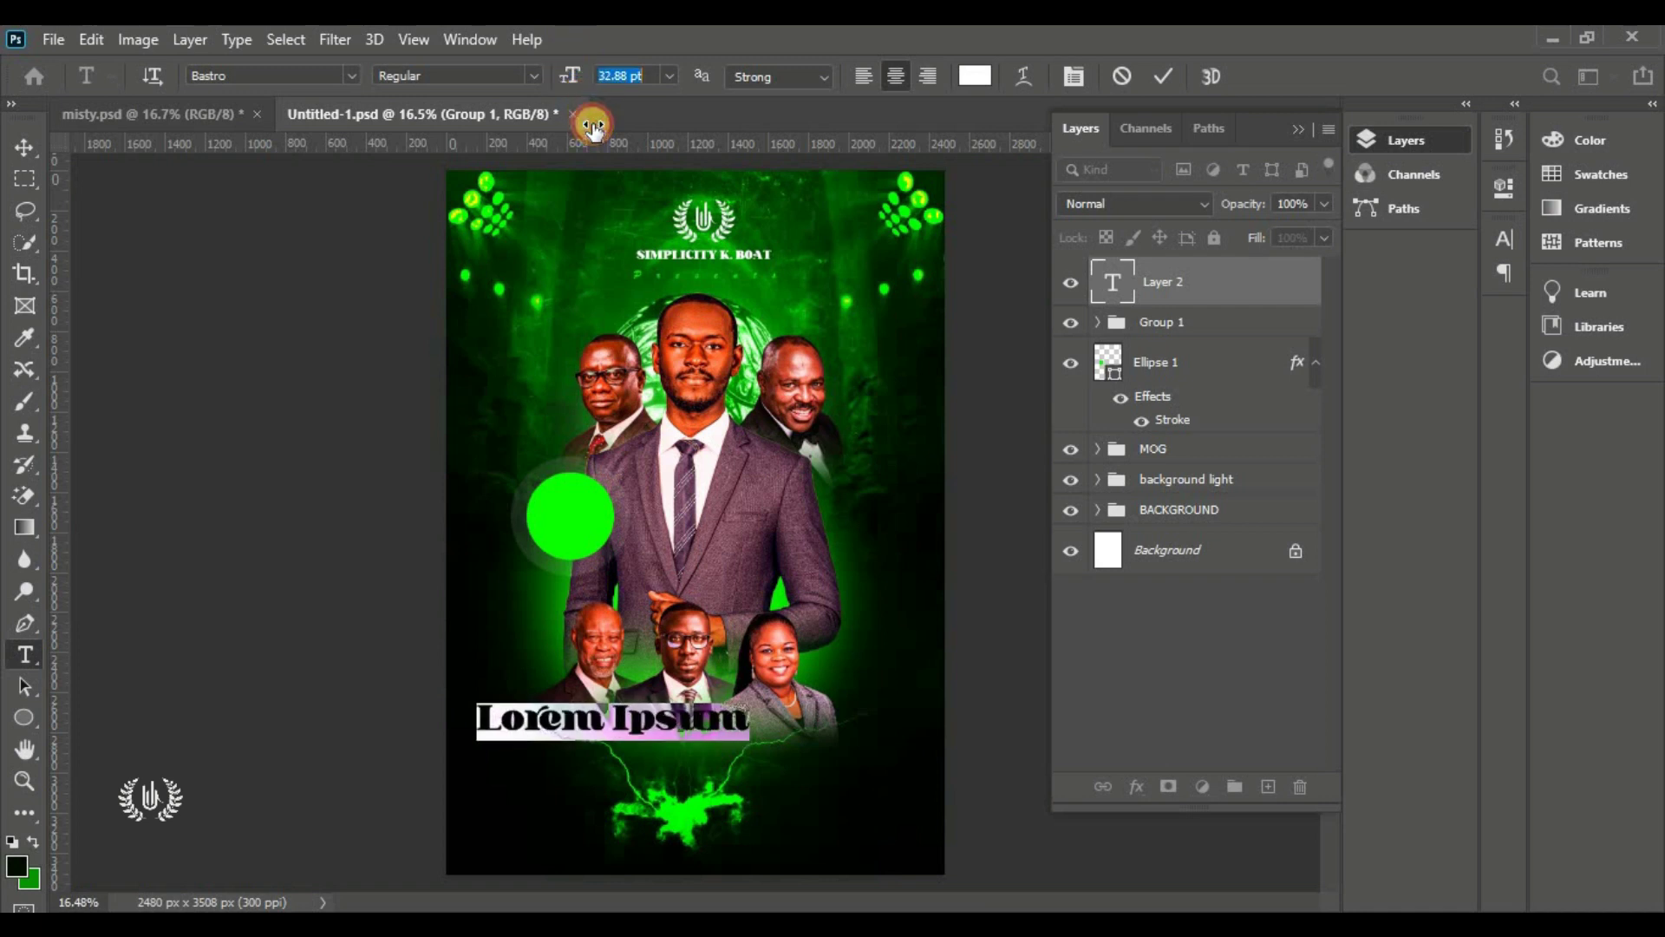
pyautogui.moveTo(617, 798); pyautogui.dragTo(652, 824)
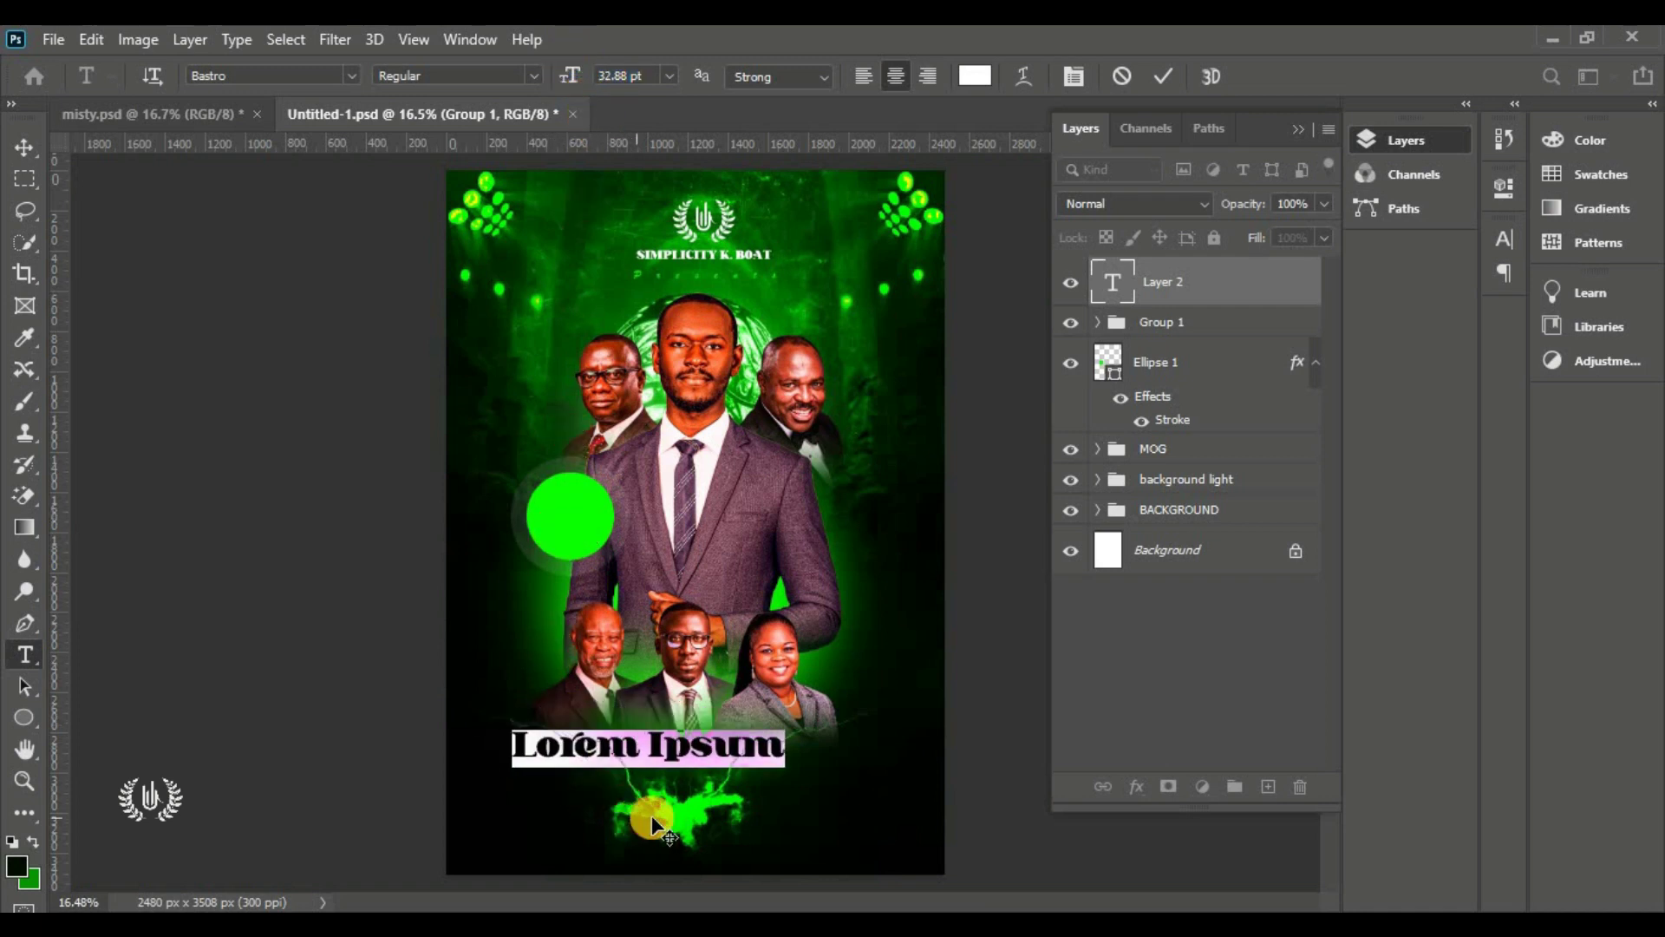
pyautogui.write('ALPHA')
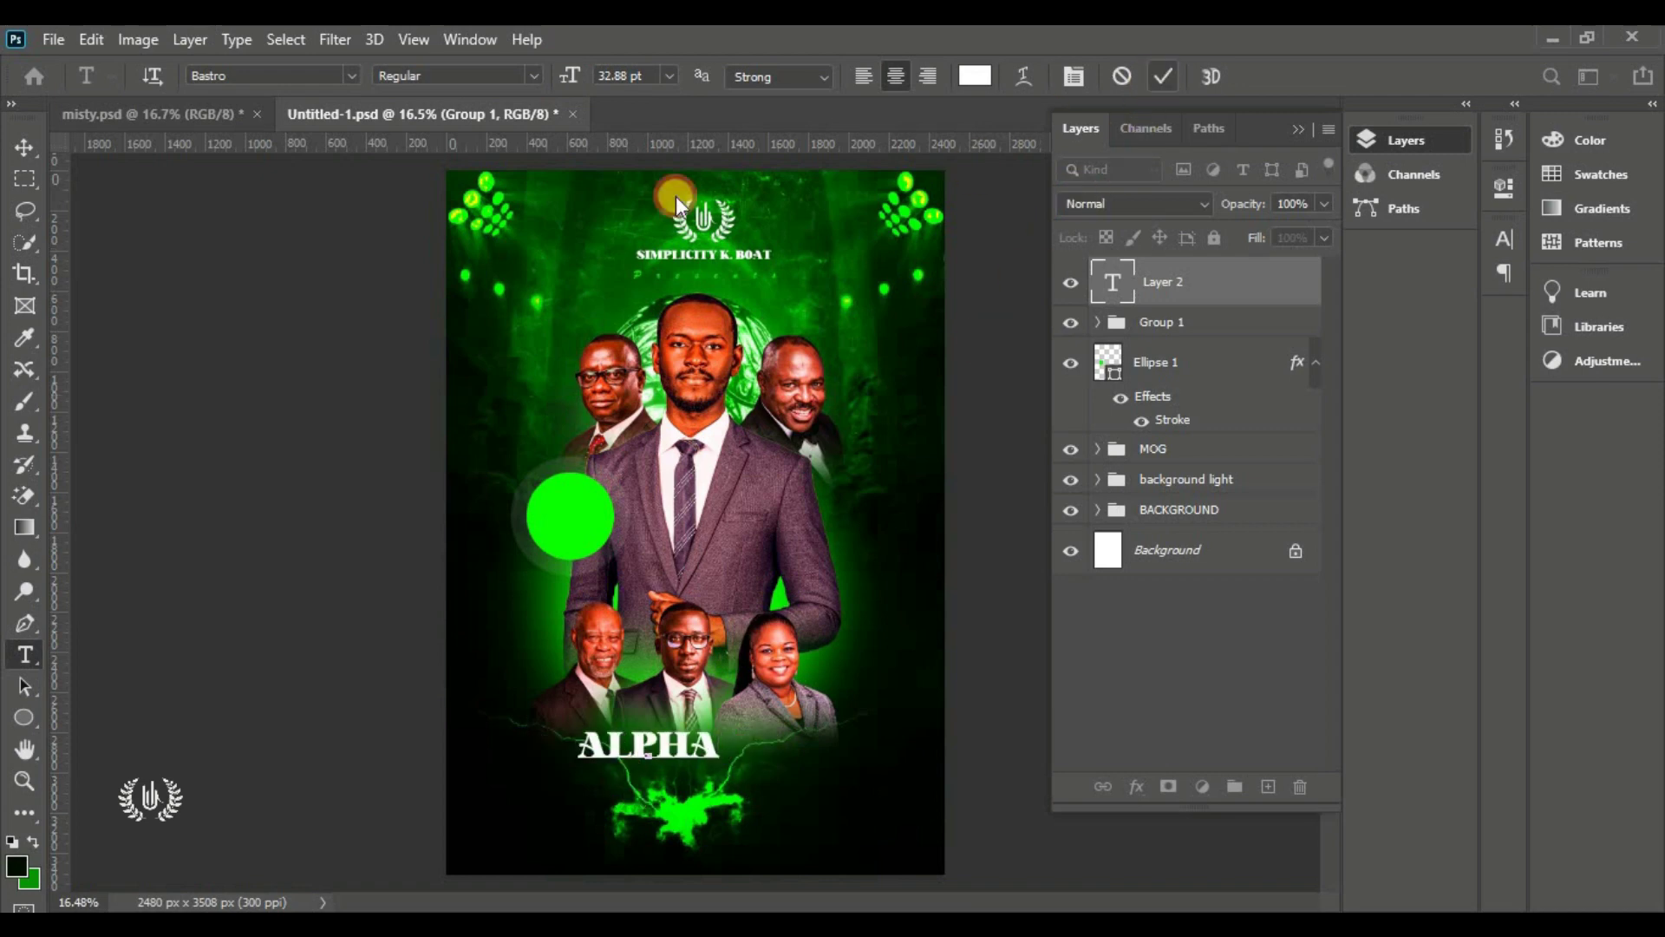
pyautogui.click(391, 468)
pyautogui.click(26, 149)
# Free Transform the ALPHA title larger and position it over the lightning at the bottom
pyautogui.click(91, 39)
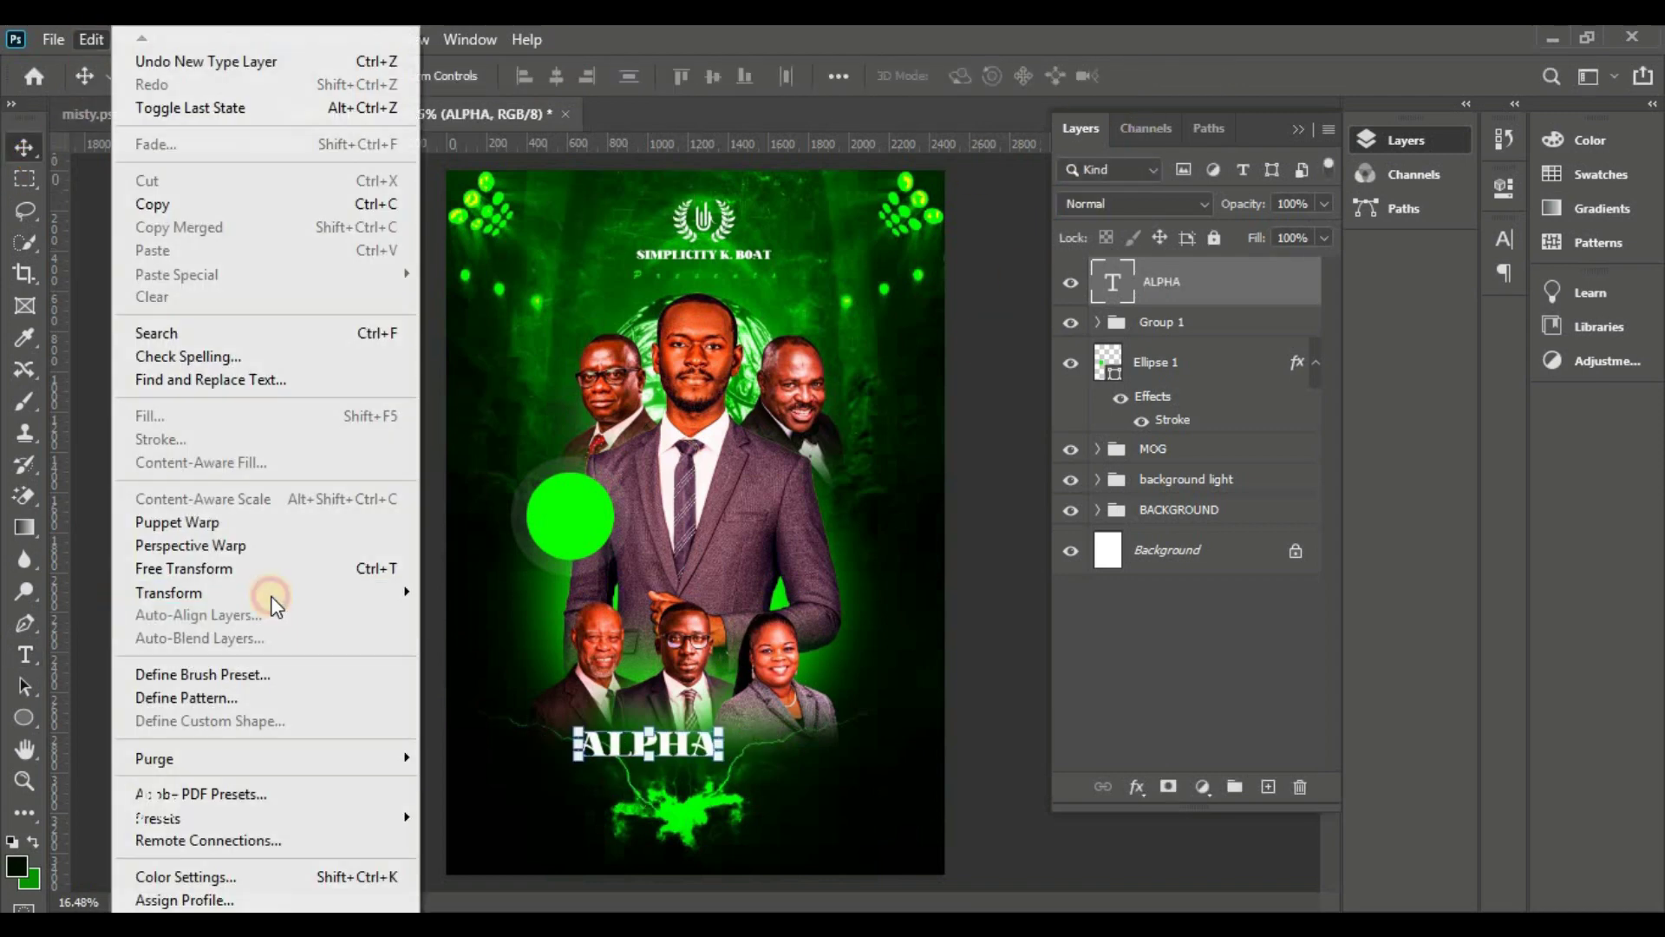
pyautogui.moveTo(272, 598)
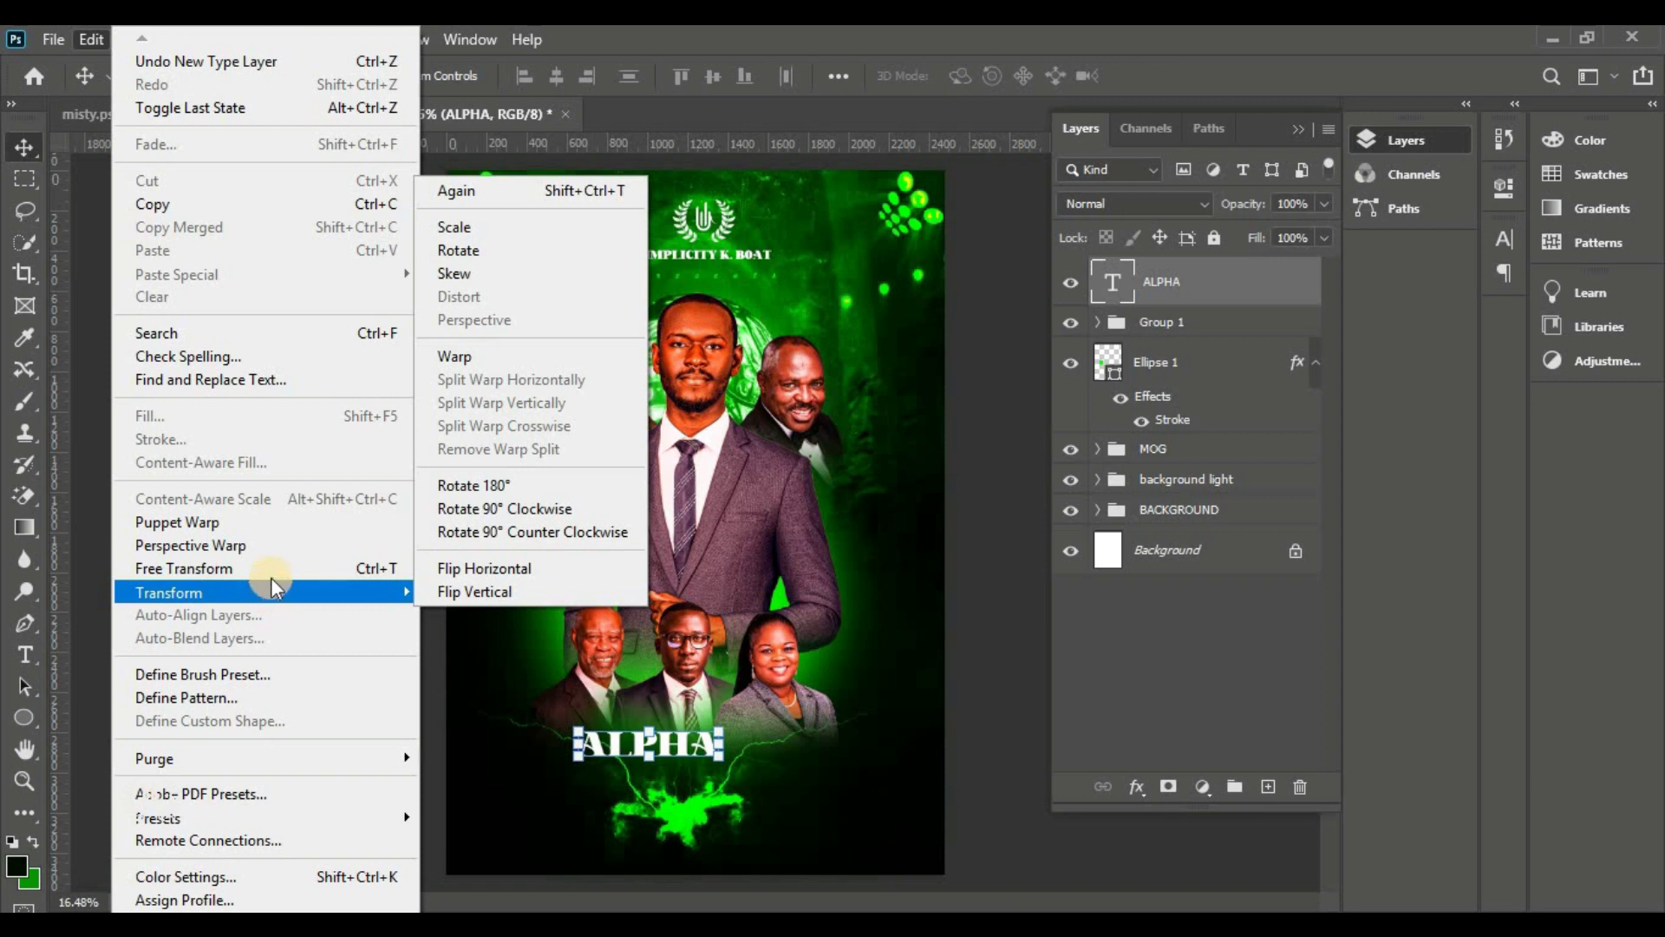
pyautogui.click(273, 569)
pyautogui.moveTo(719, 765)
pyautogui.mouseDown()
pyautogui.moveTo(849, 804)
pyautogui.moveTo(732, 785)
pyautogui.mouseUp()
pyautogui.moveTo(702, 752); pyautogui.dragTo(703, 832)
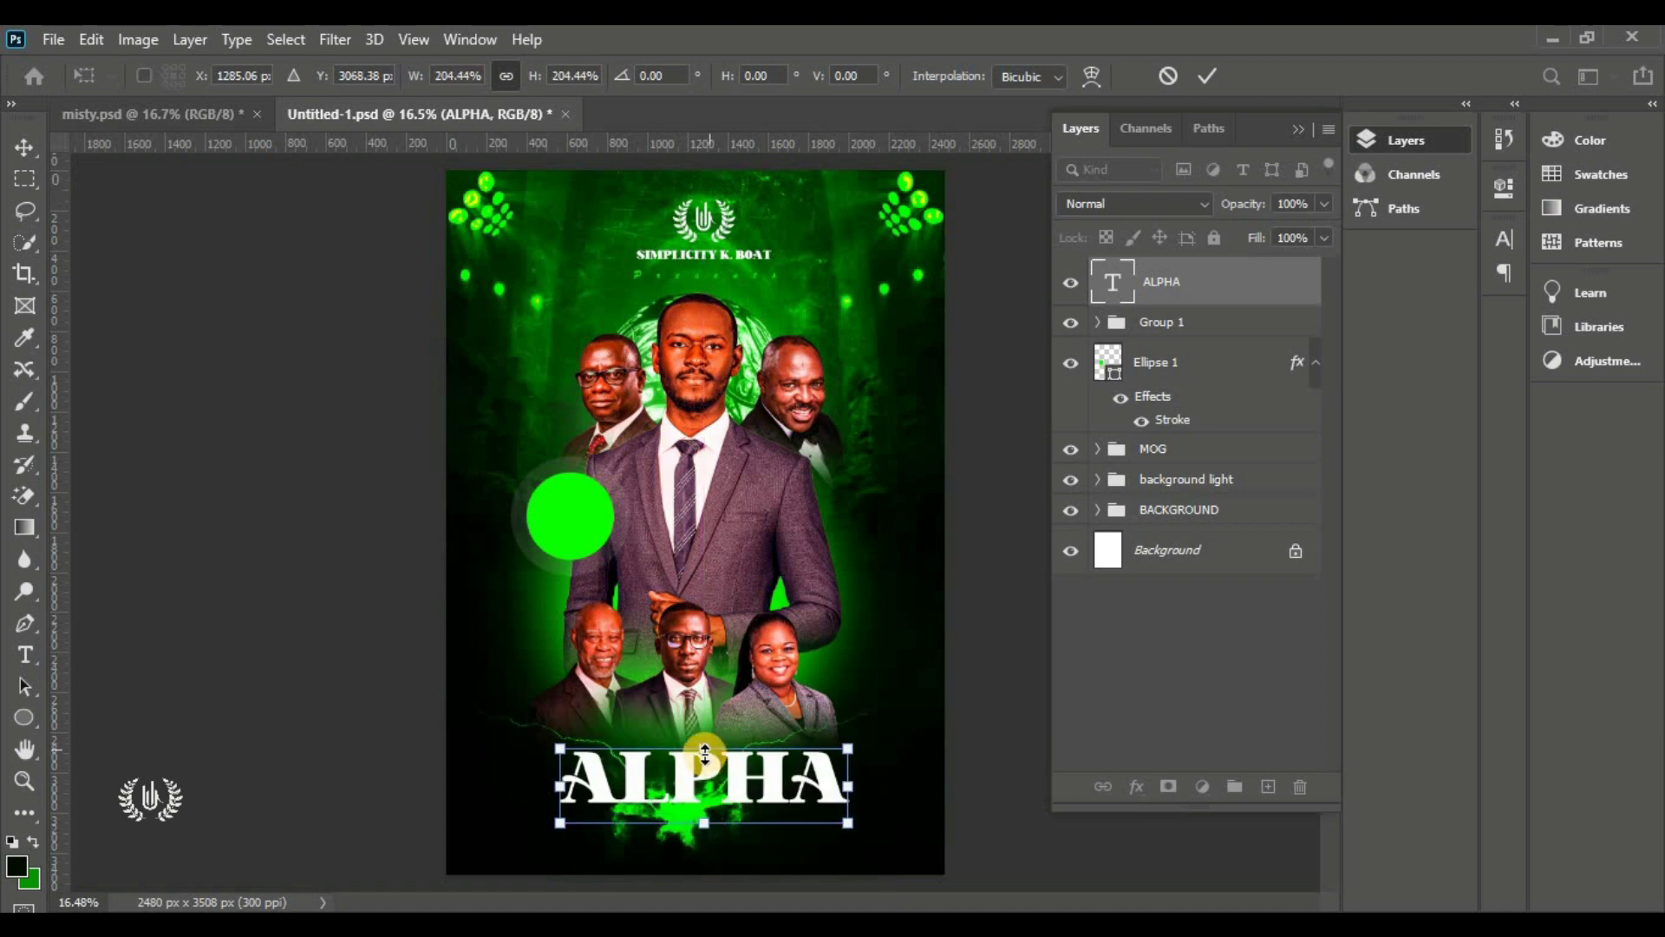
pyautogui.moveTo(704, 768); pyautogui.dragTo(703, 767)
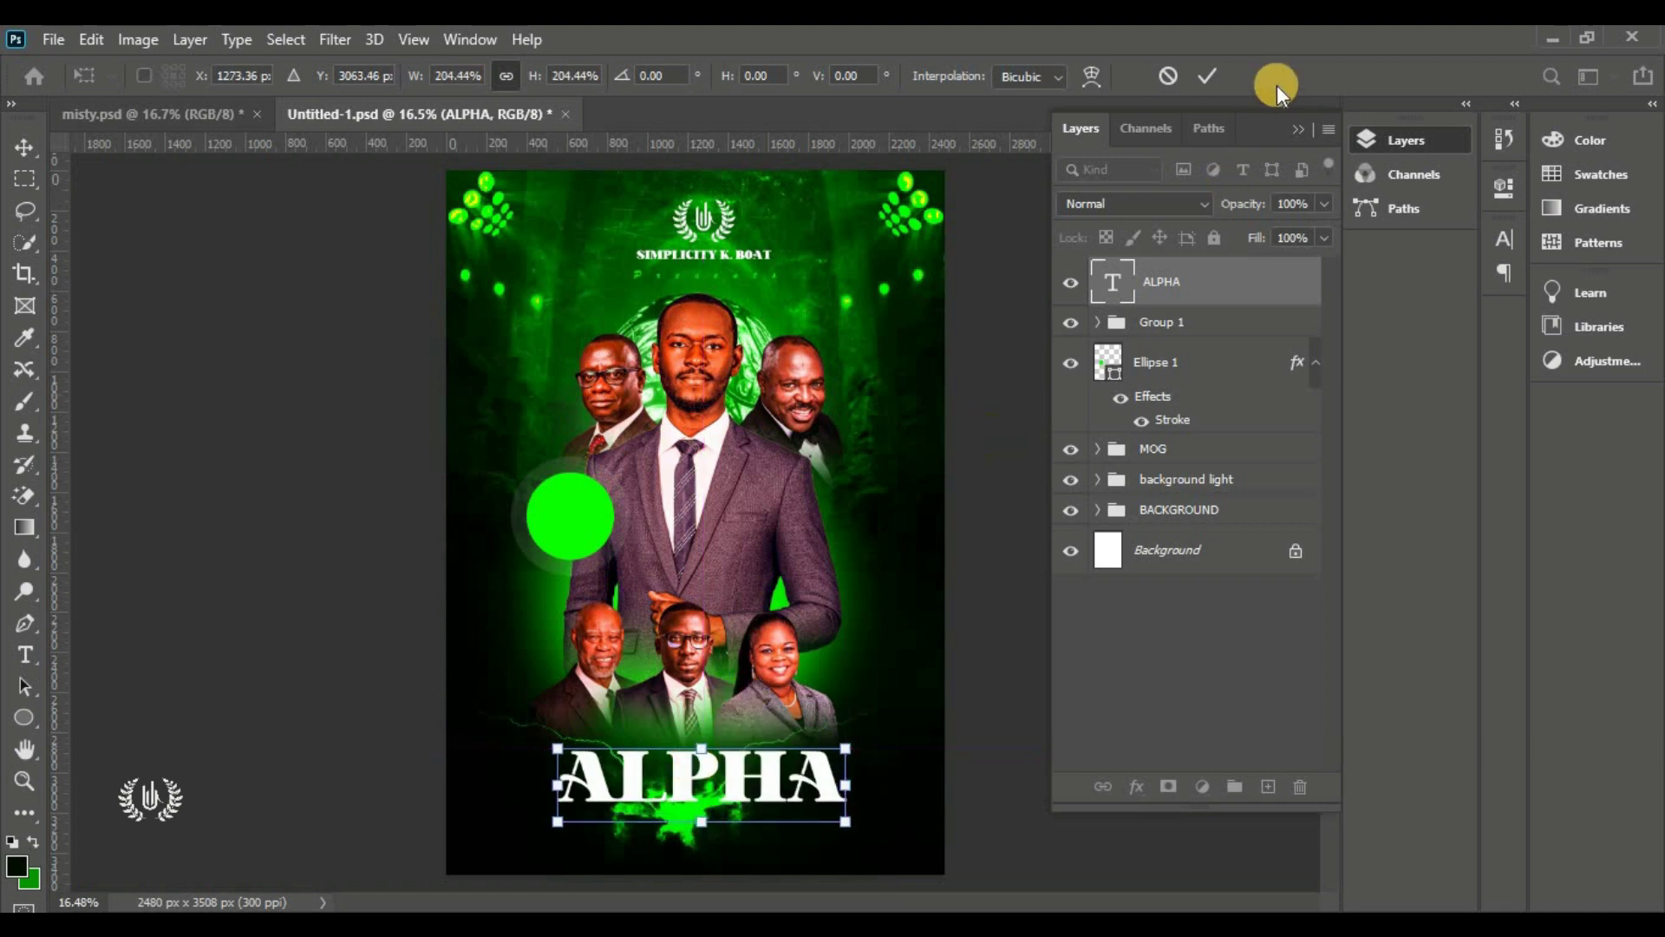
pyautogui.click(1214, 75)
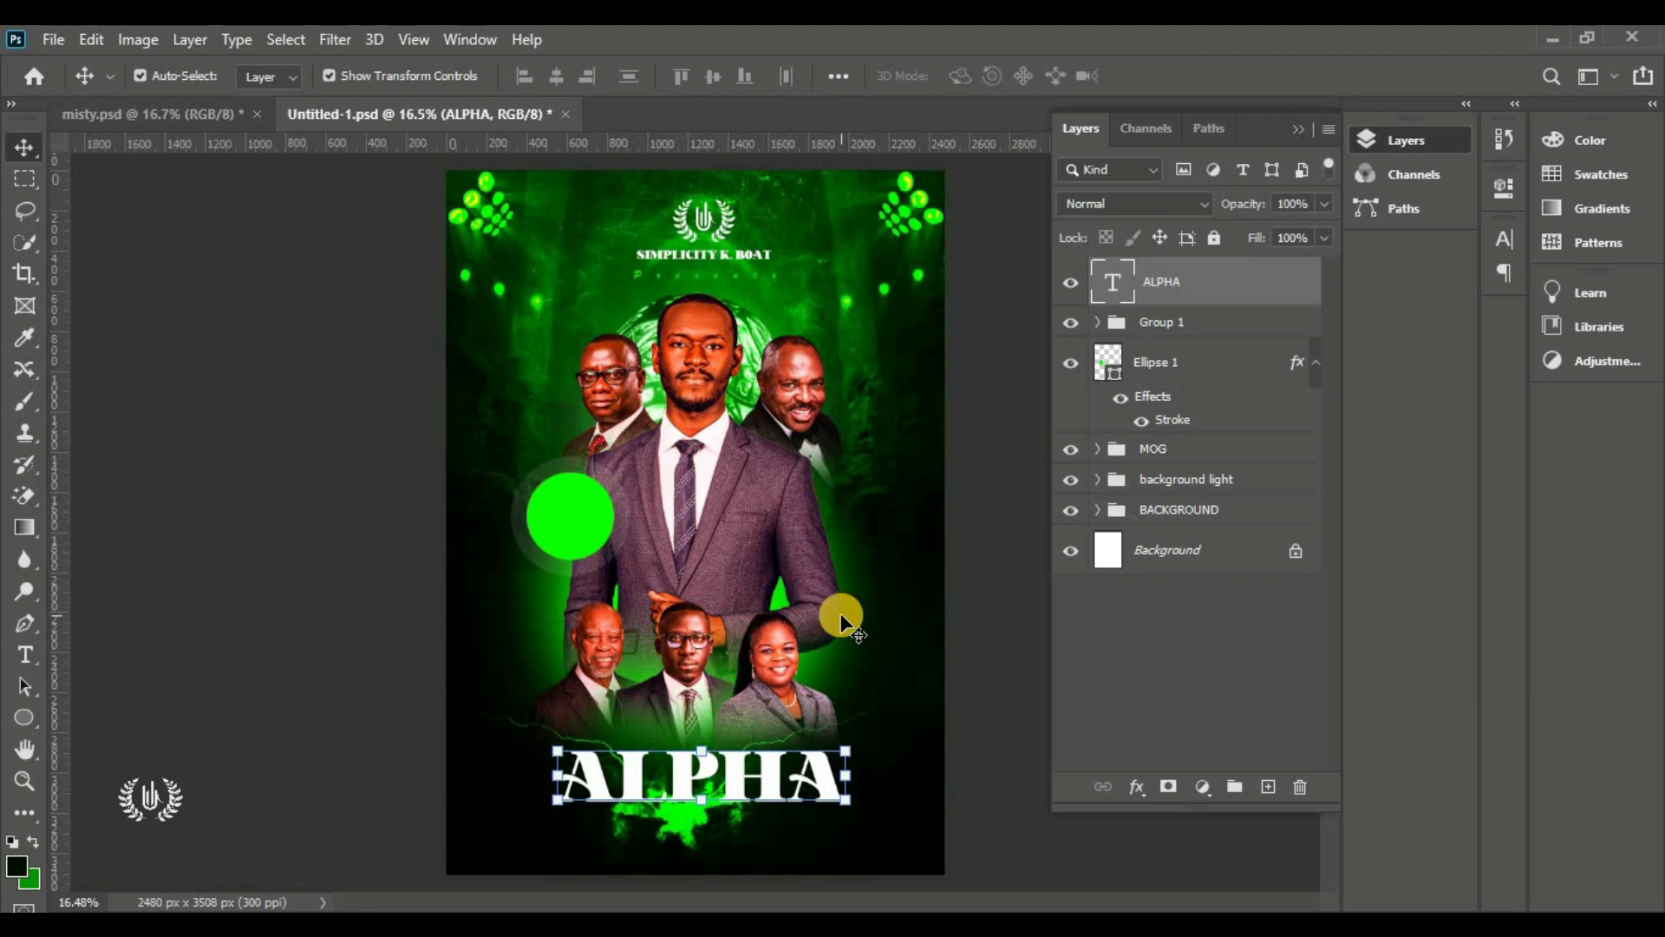
# Change the ALPHA text colour to yellow #fffc00 and nudge the title slightly up
pyautogui.click(1502, 243)
pyautogui.click(1428, 387)
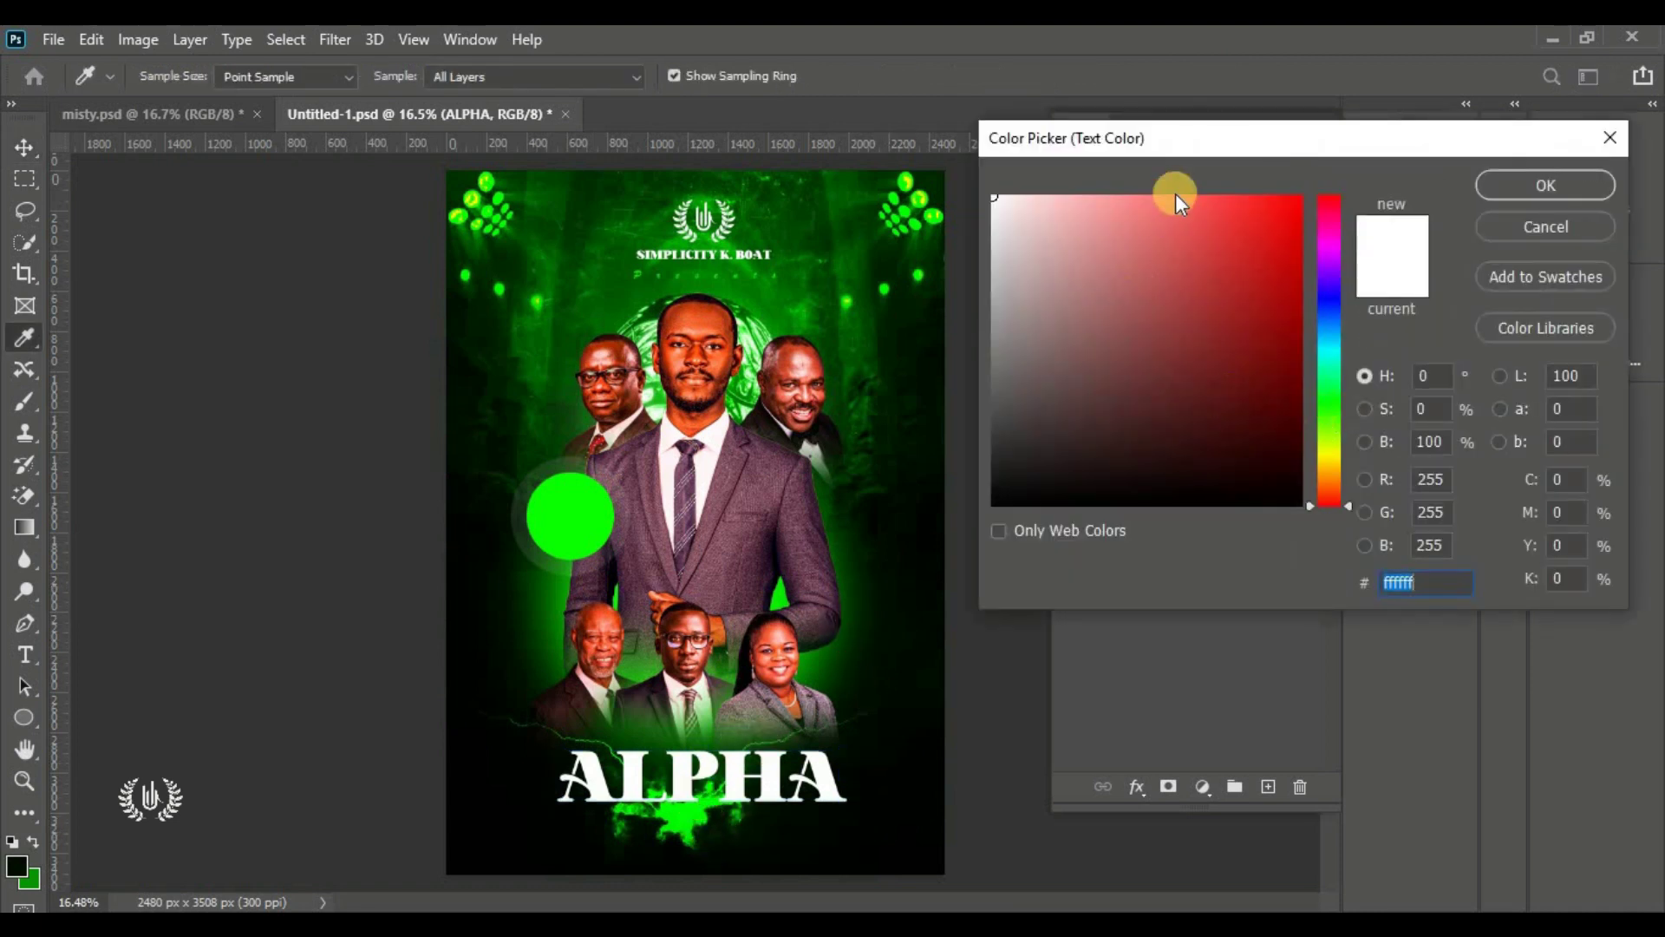
pyautogui.moveTo(1112, 126); pyautogui.dragTo(1023, 102)
pyautogui.moveTo(1241, 434); pyautogui.dragTo(1242, 442)
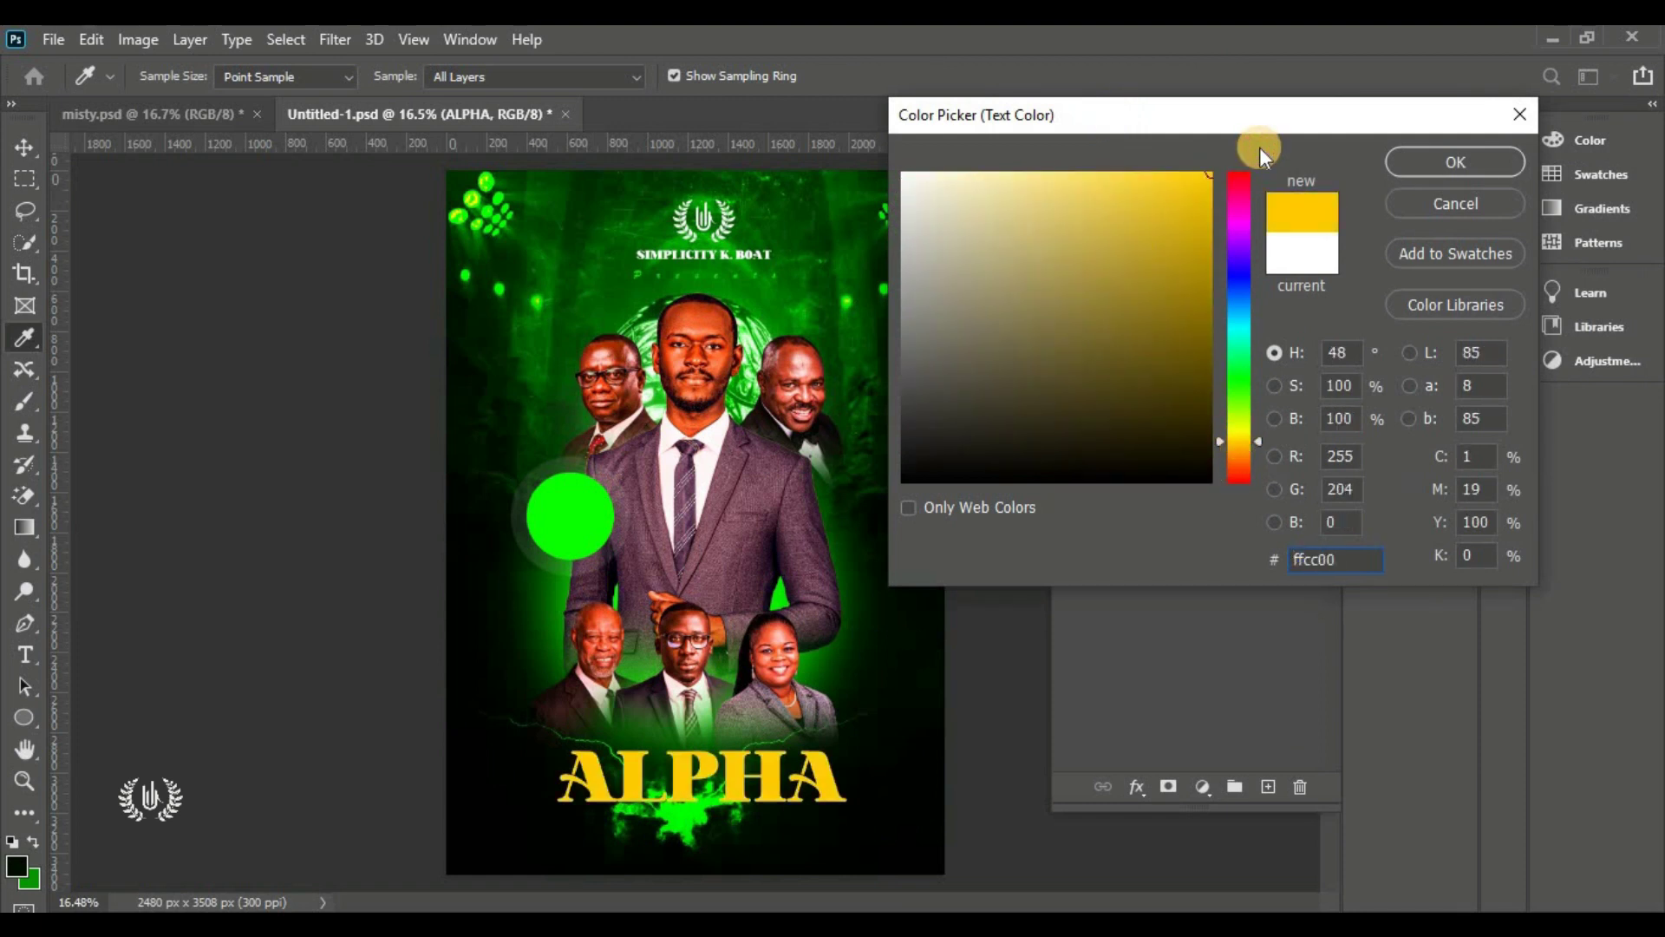
pyautogui.click(1237, 433)
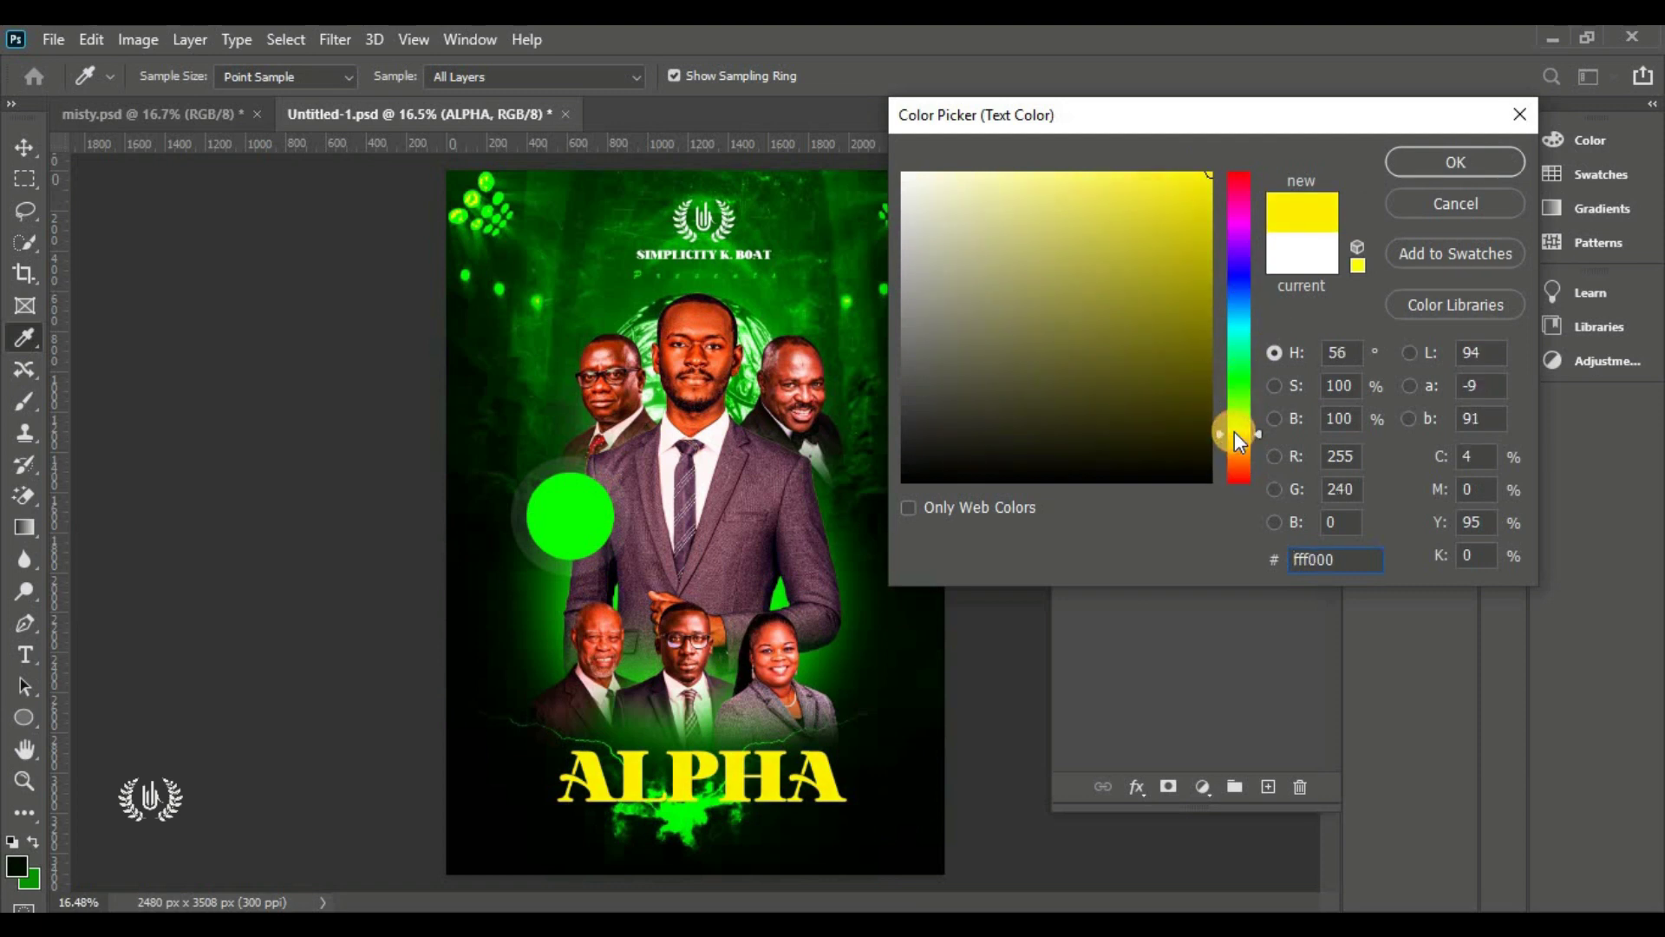
pyautogui.click(1235, 430)
pyautogui.click(1334, 564)
pyautogui.moveTo(1335, 565); pyautogui.dragTo(1155, 563)
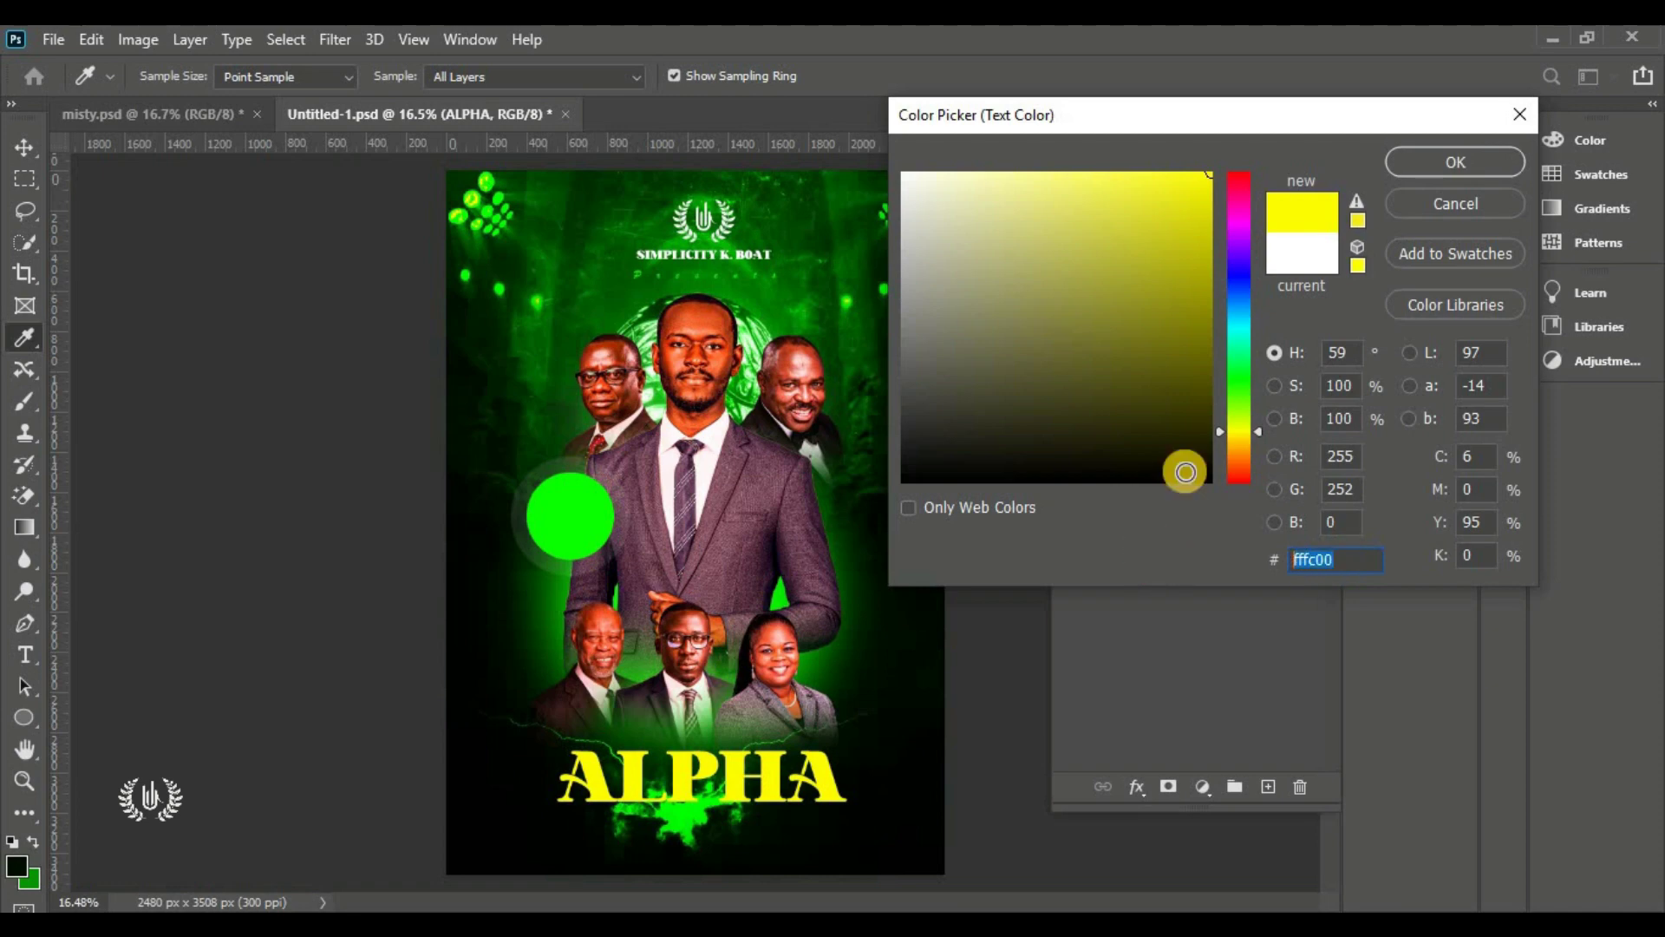
pyautogui.click(1412, 164)
pyautogui.press('v')
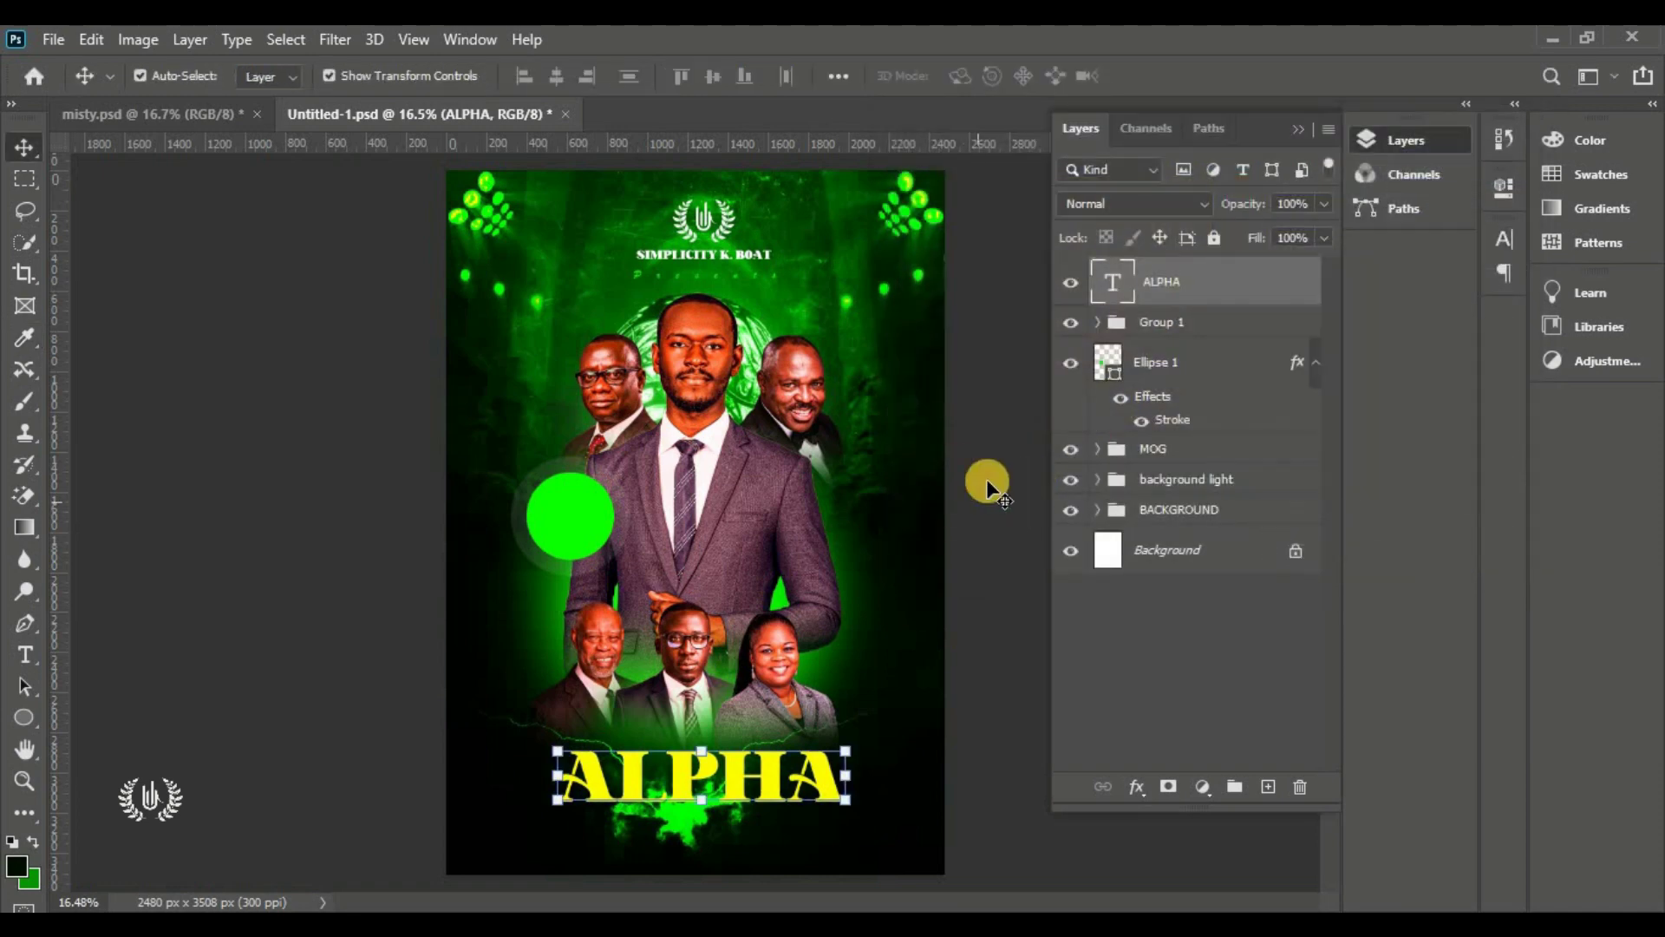
pyautogui.moveTo(725, 772); pyautogui.dragTo(733, 768)
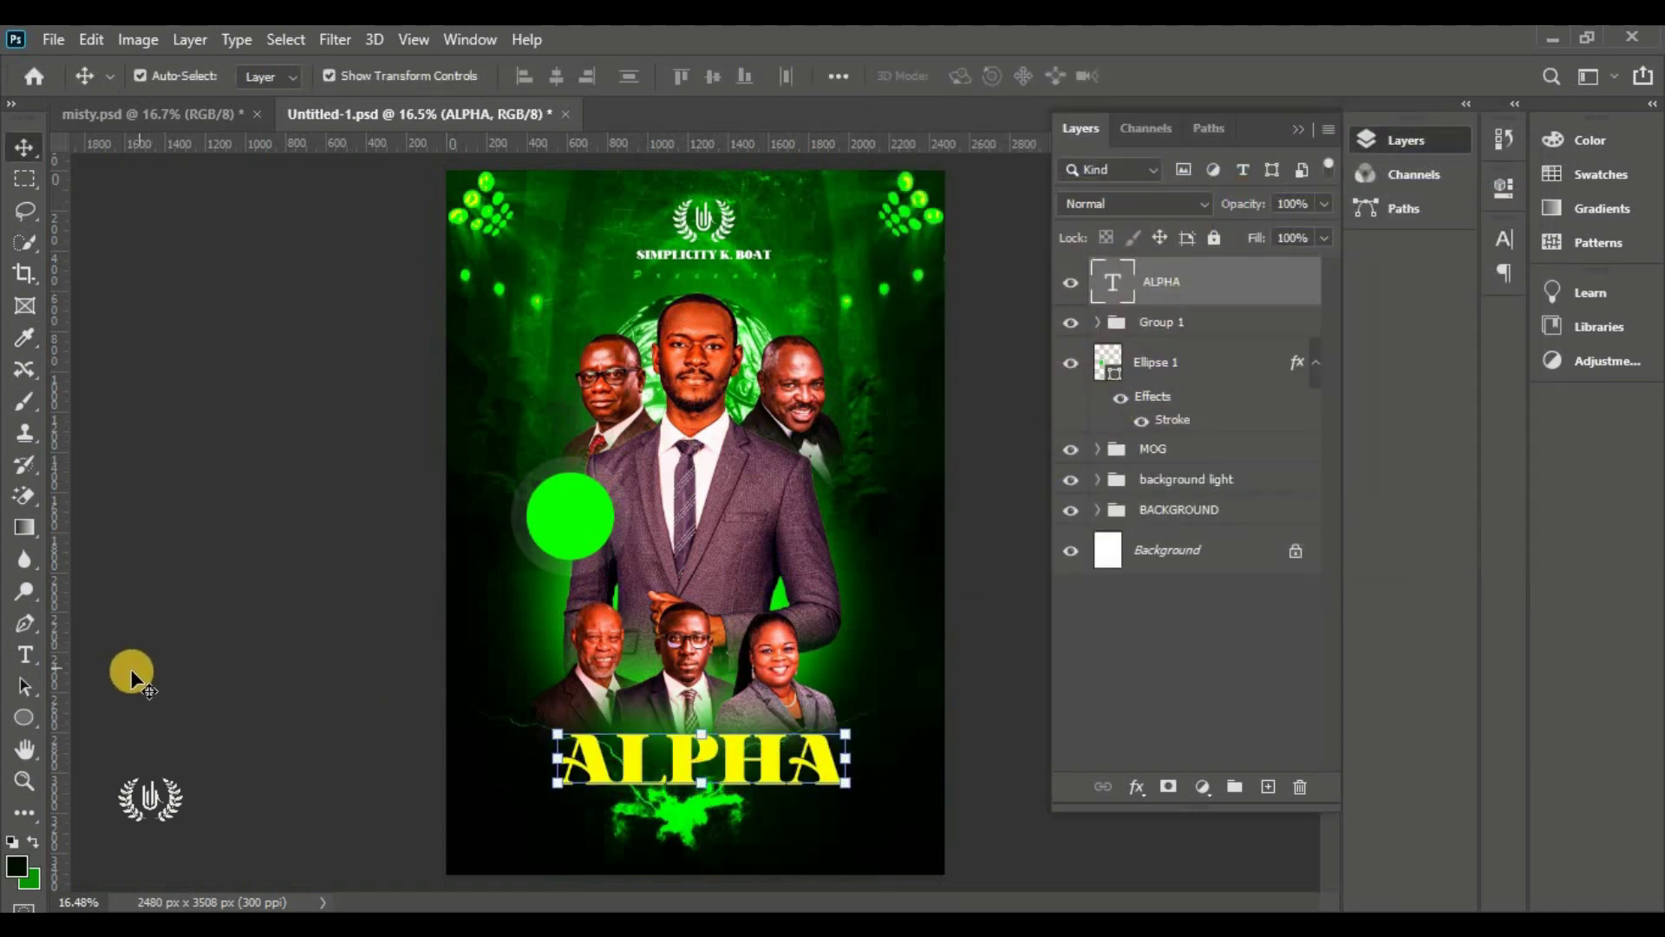
pyautogui.click(24, 718)
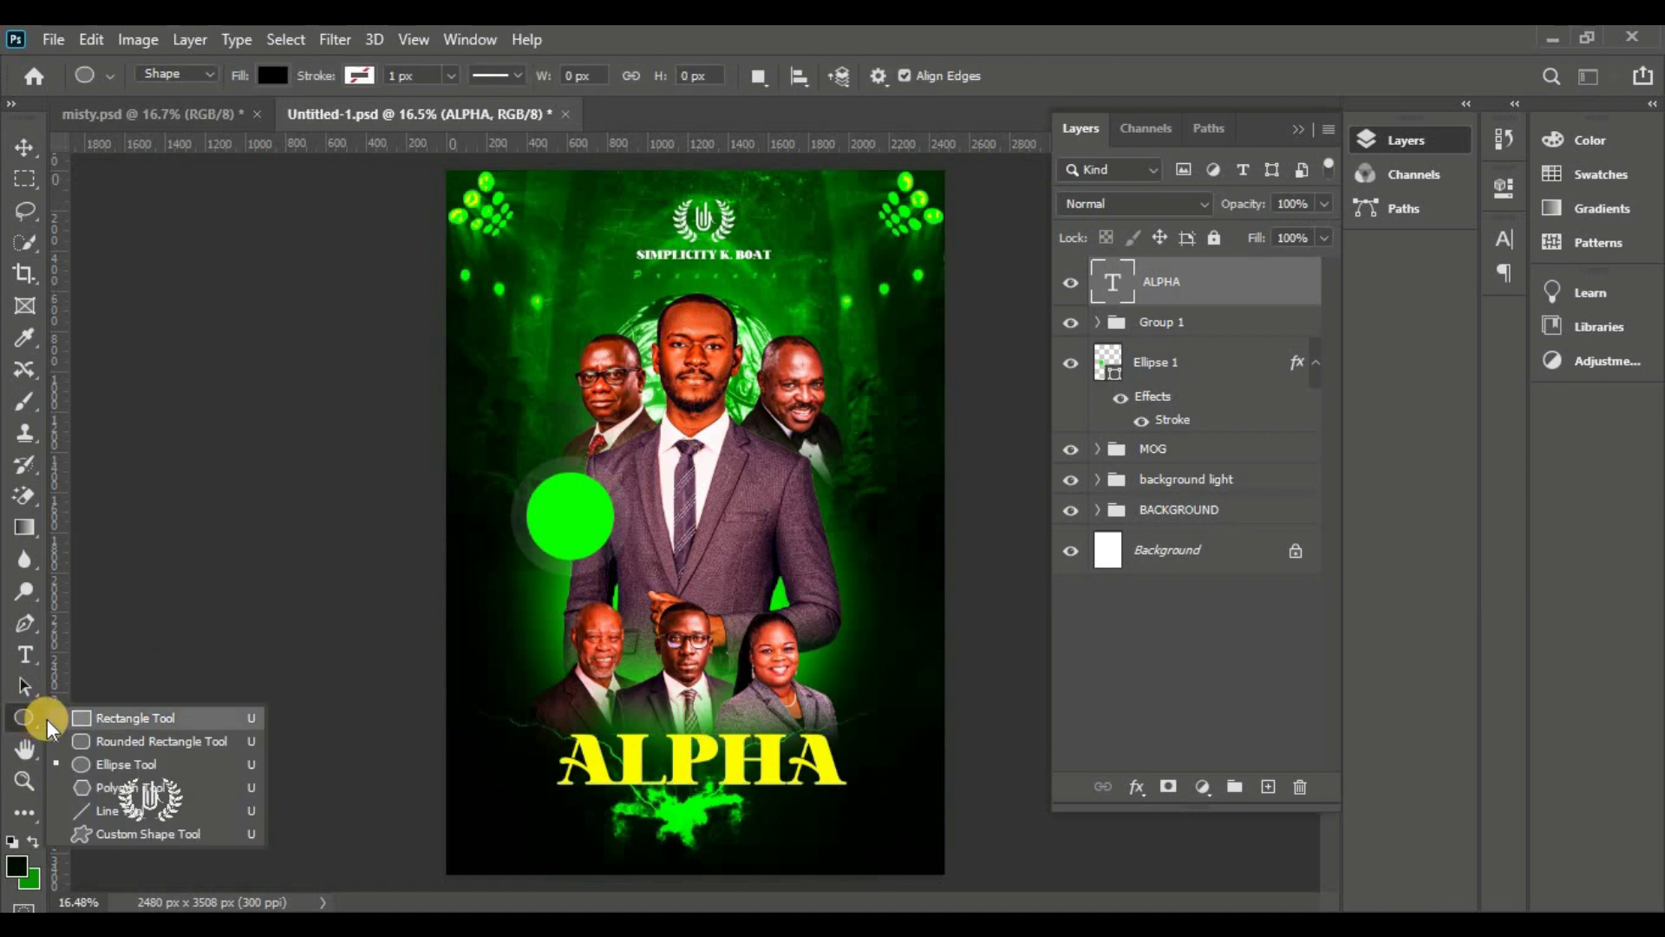
# Draw a wide rectangle under ALPHA and fill it white
pyautogui.click(82, 719)
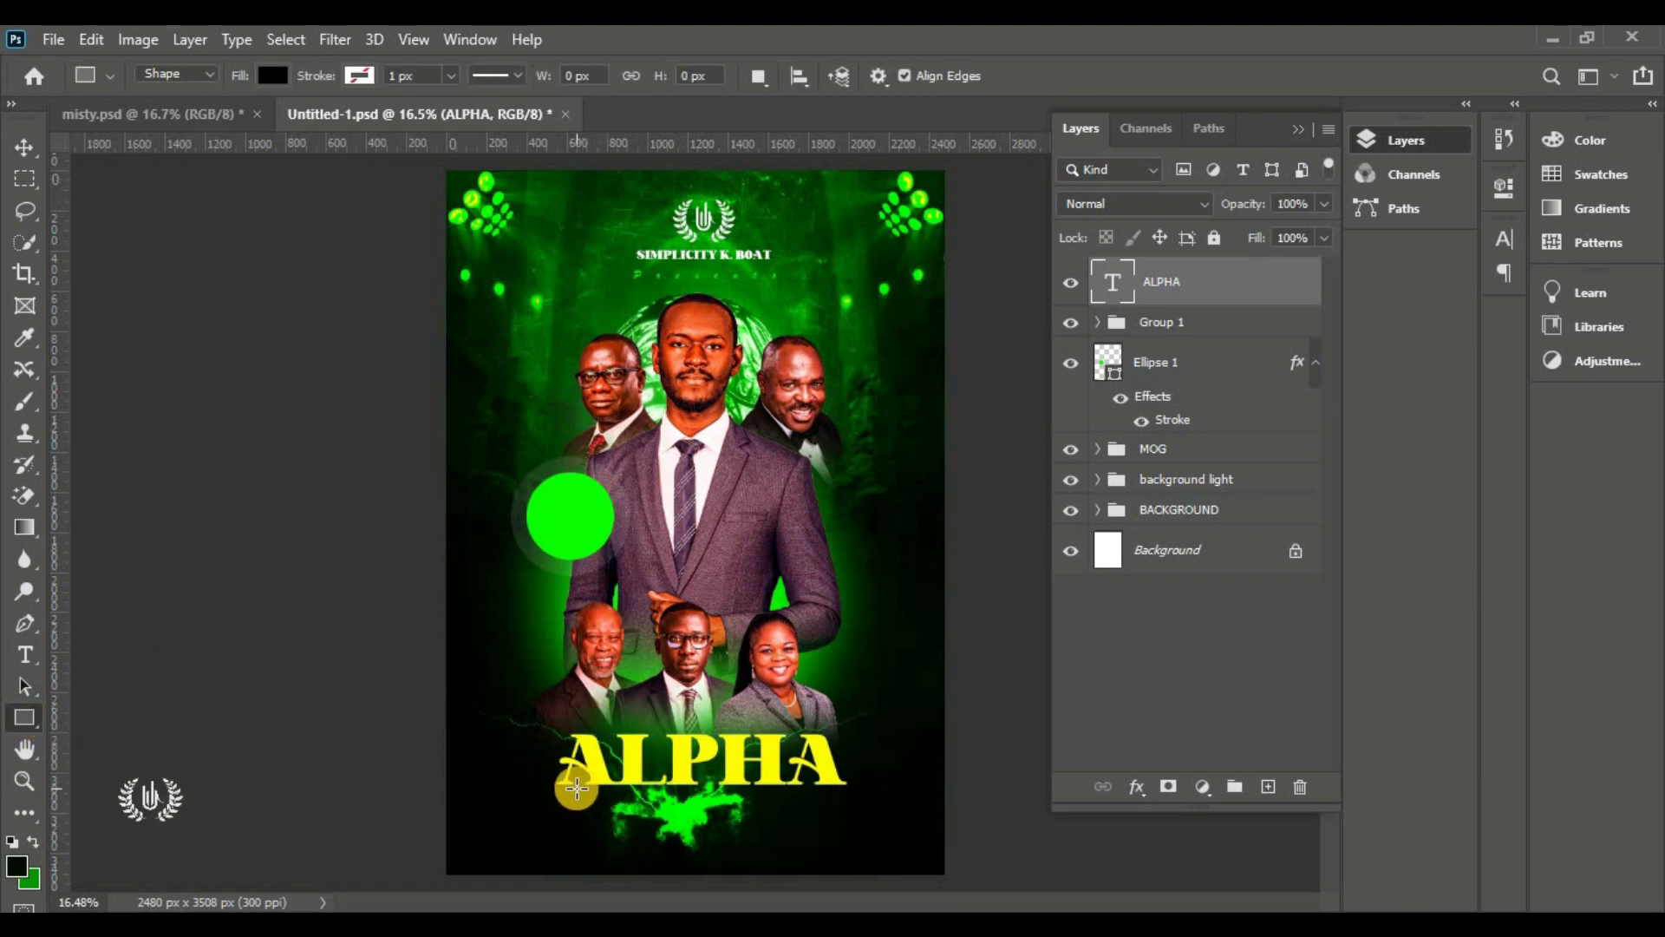
pyautogui.moveTo(577, 788); pyautogui.dragTo(792, 818)
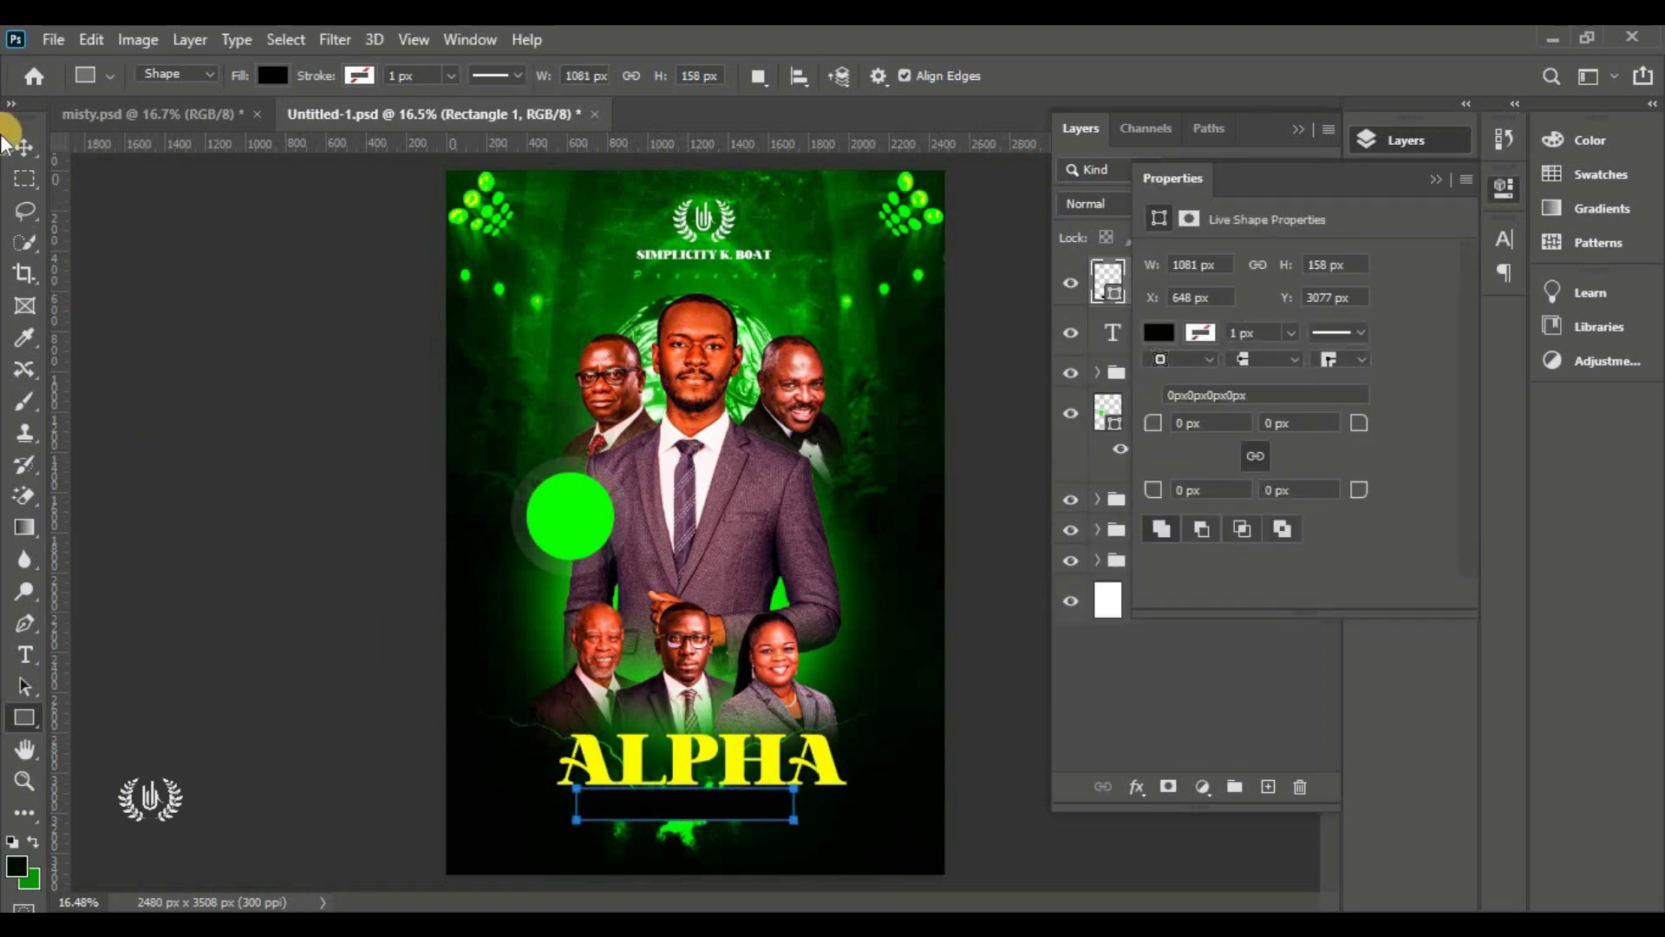
pyautogui.click(22, 146)
pyautogui.click(1432, 179)
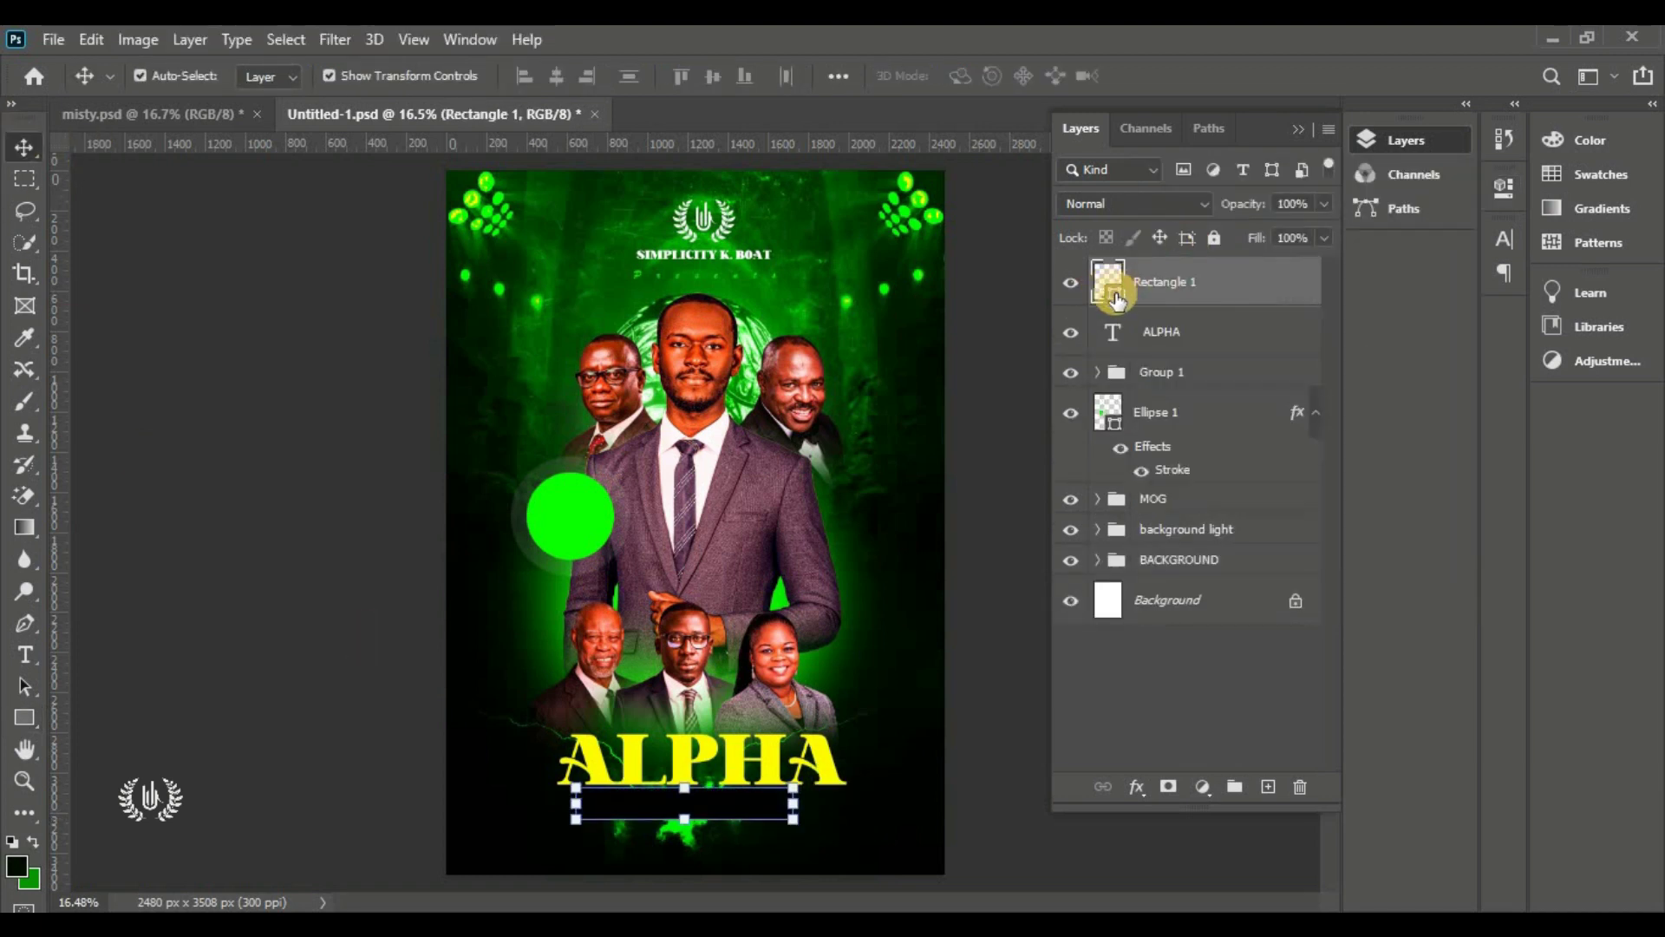
pyautogui.doubleClick(1111, 297)
pyautogui.moveTo(1089, 293); pyautogui.dragTo(836, 47)
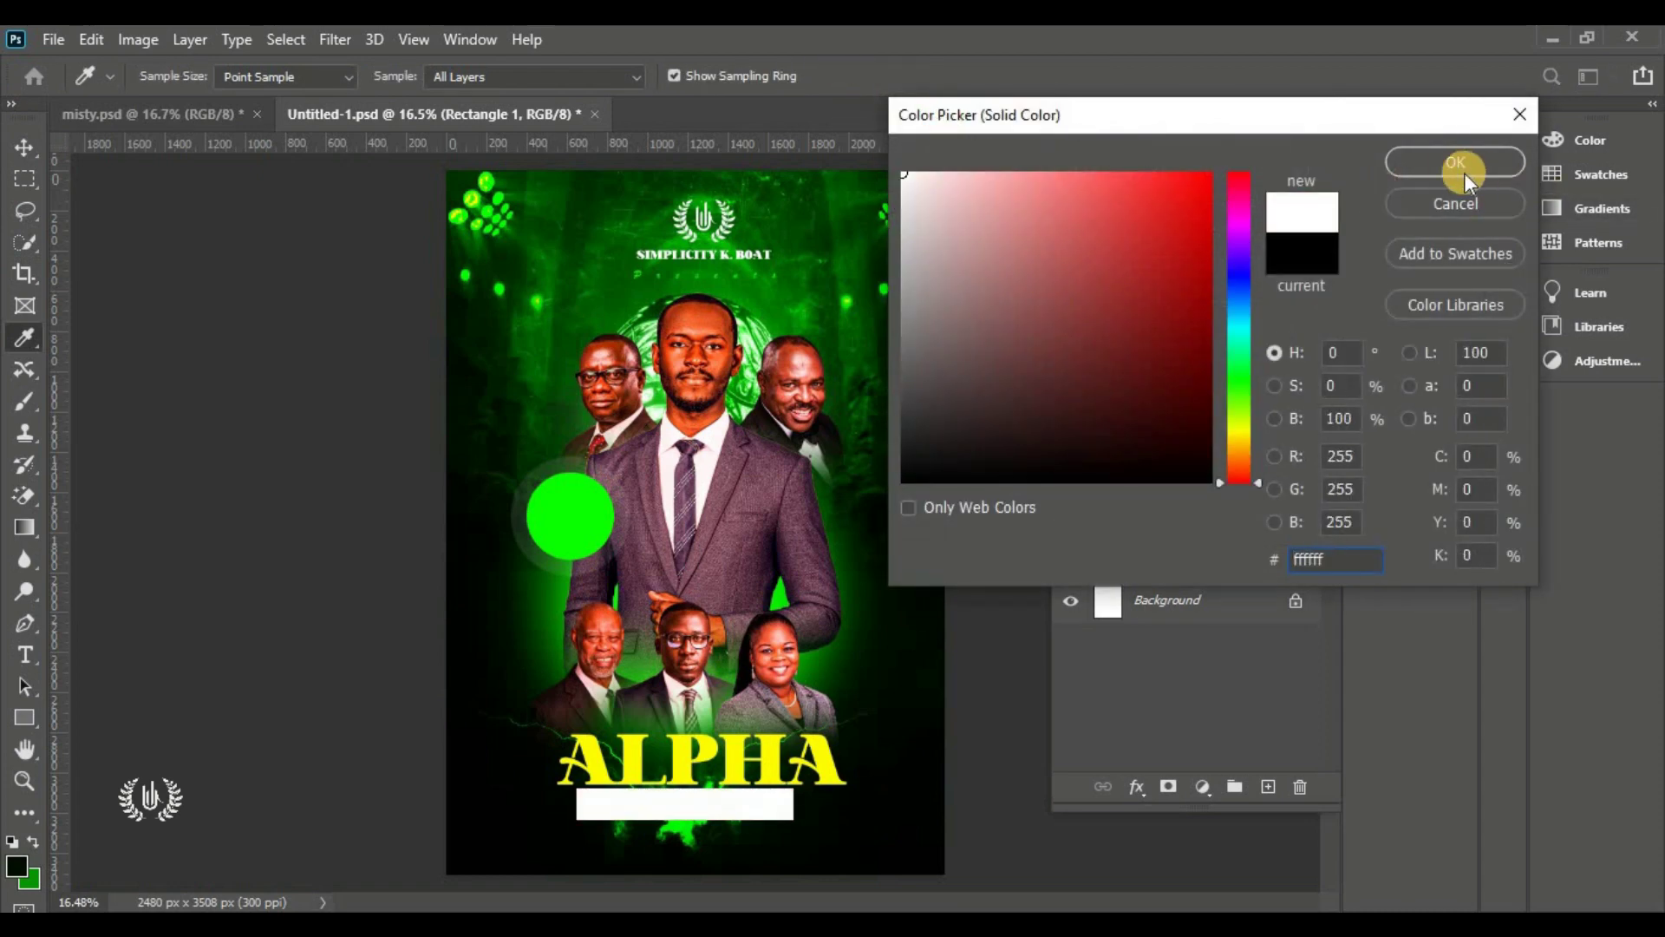
pyautogui.click(1462, 170)
# Resize ALPHA and the bar together, then narrow the white bar from its right side
pyautogui.click(920, 752)
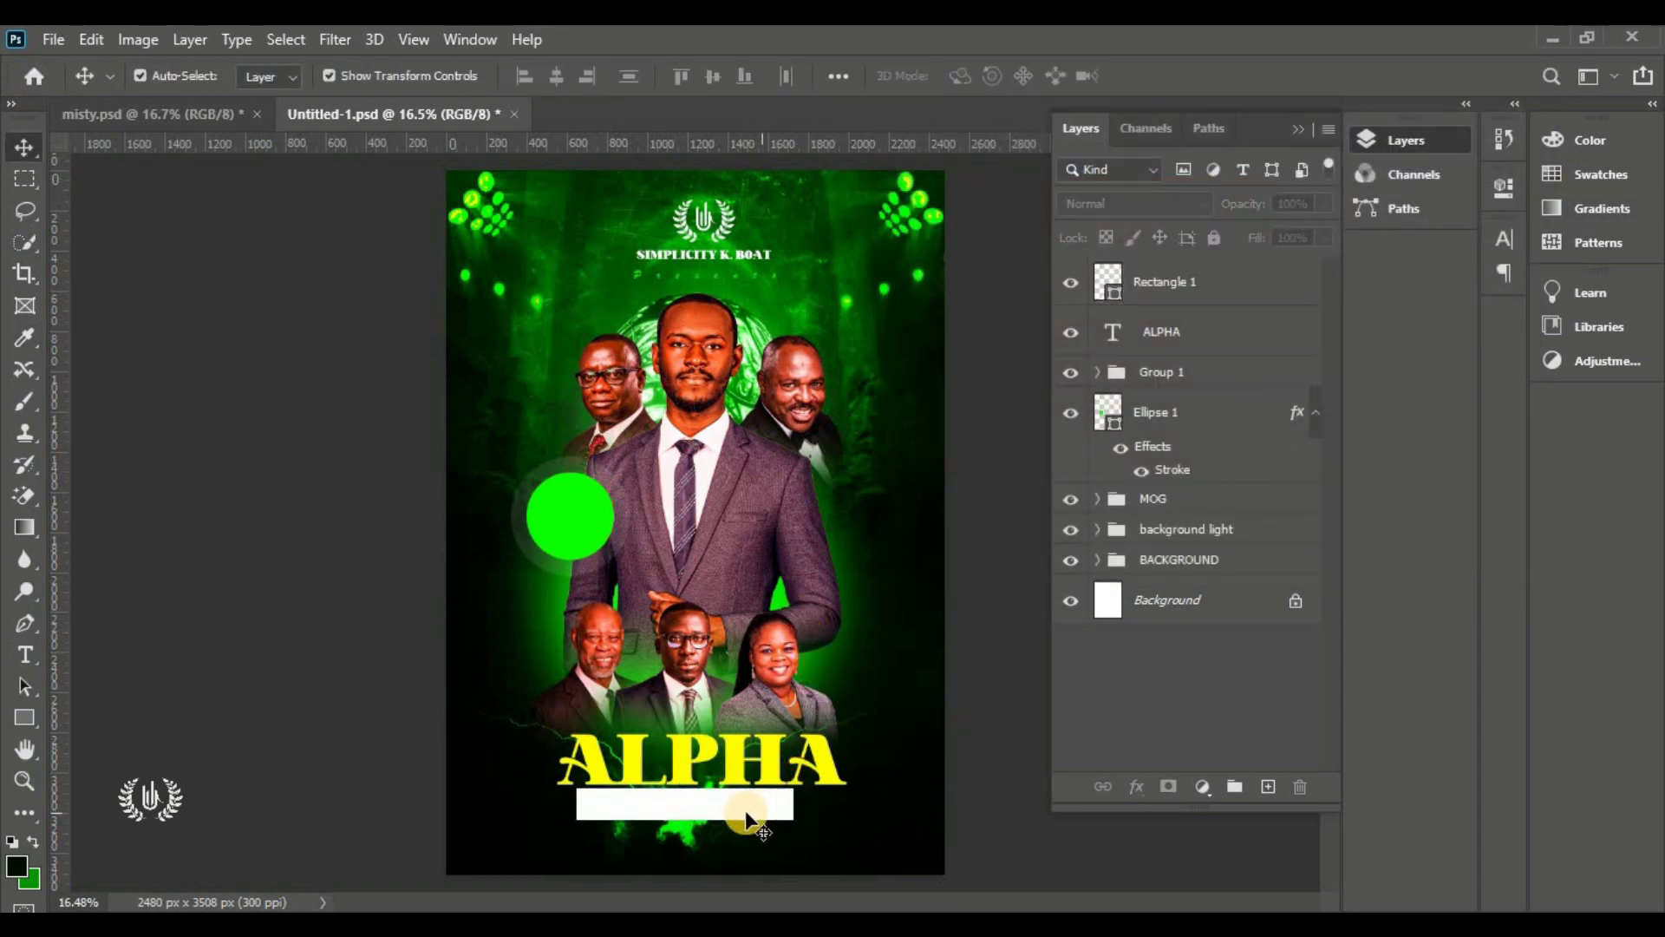
pyautogui.moveTo(745, 808); pyautogui.dragTo(739, 808)
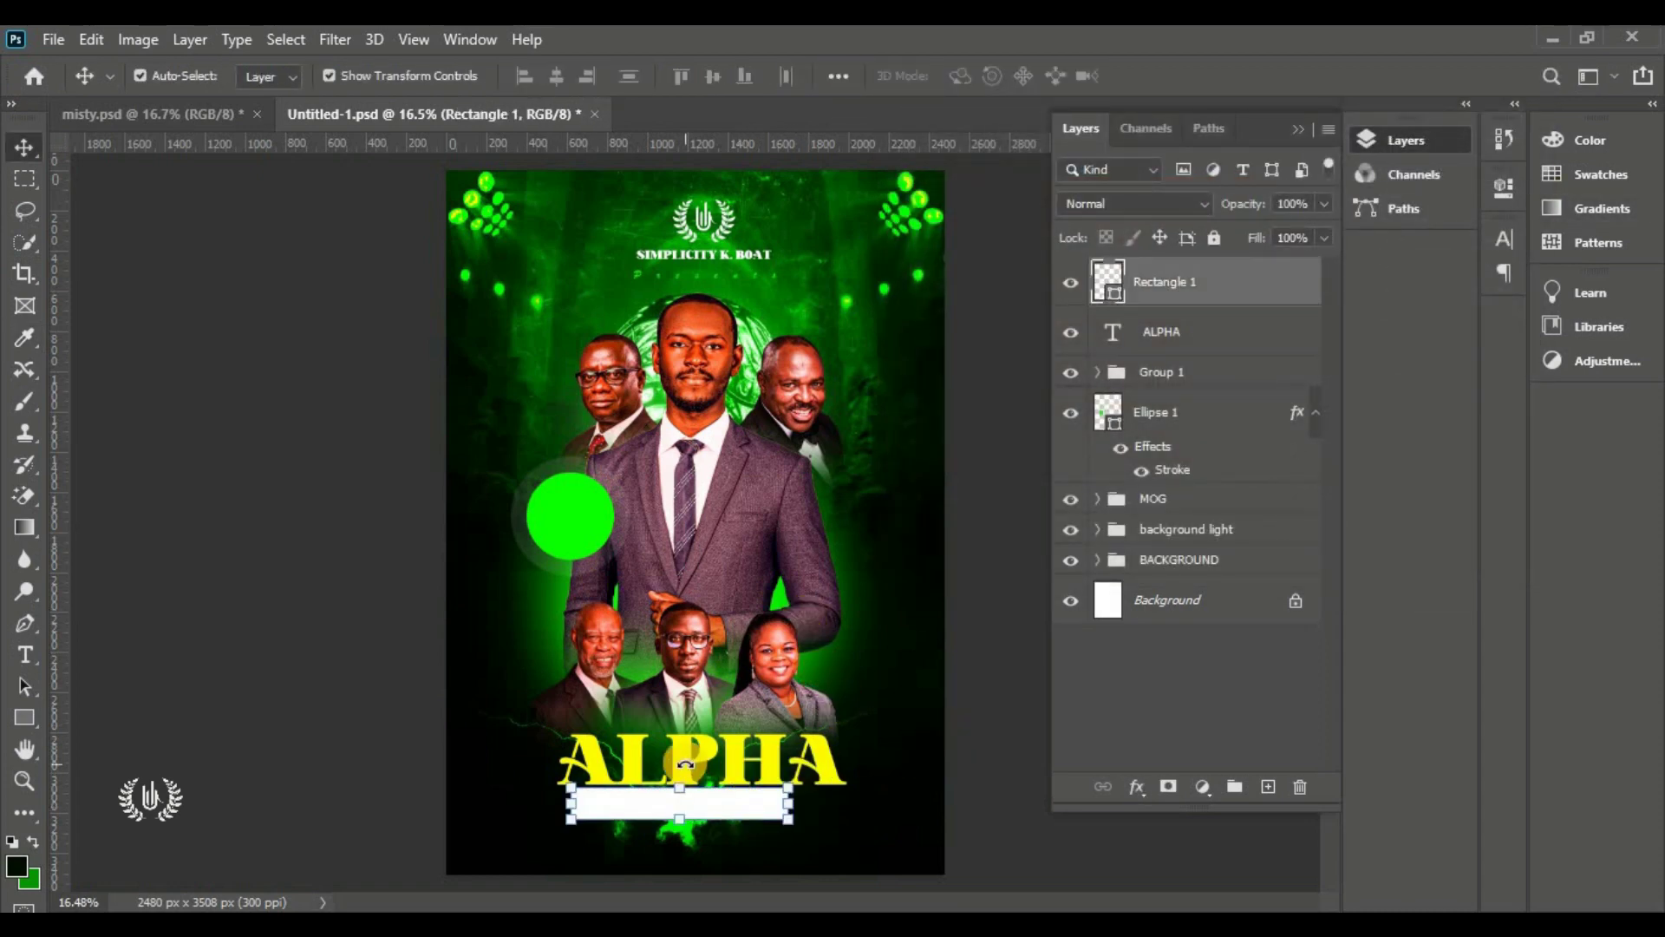
pyautogui.keyDown('shift'); pyautogui.click(705, 762); pyautogui.keyUp('shift')
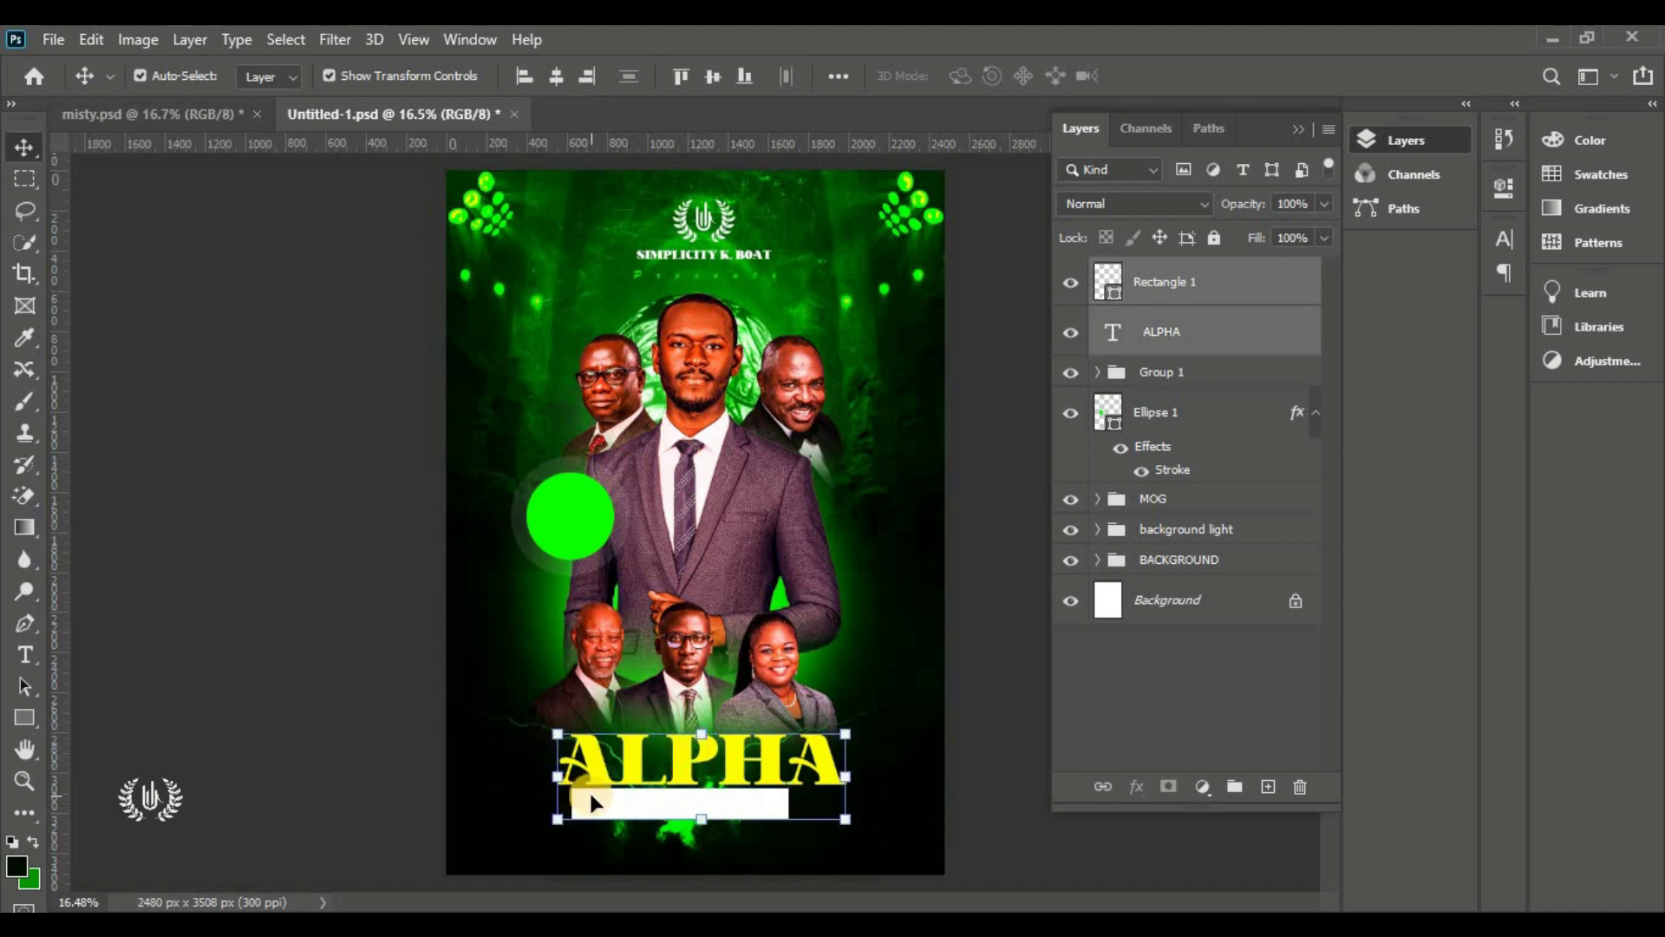
pyautogui.moveTo(556, 819); pyautogui.dragTo(545, 831)
pyautogui.click(1139, 176)
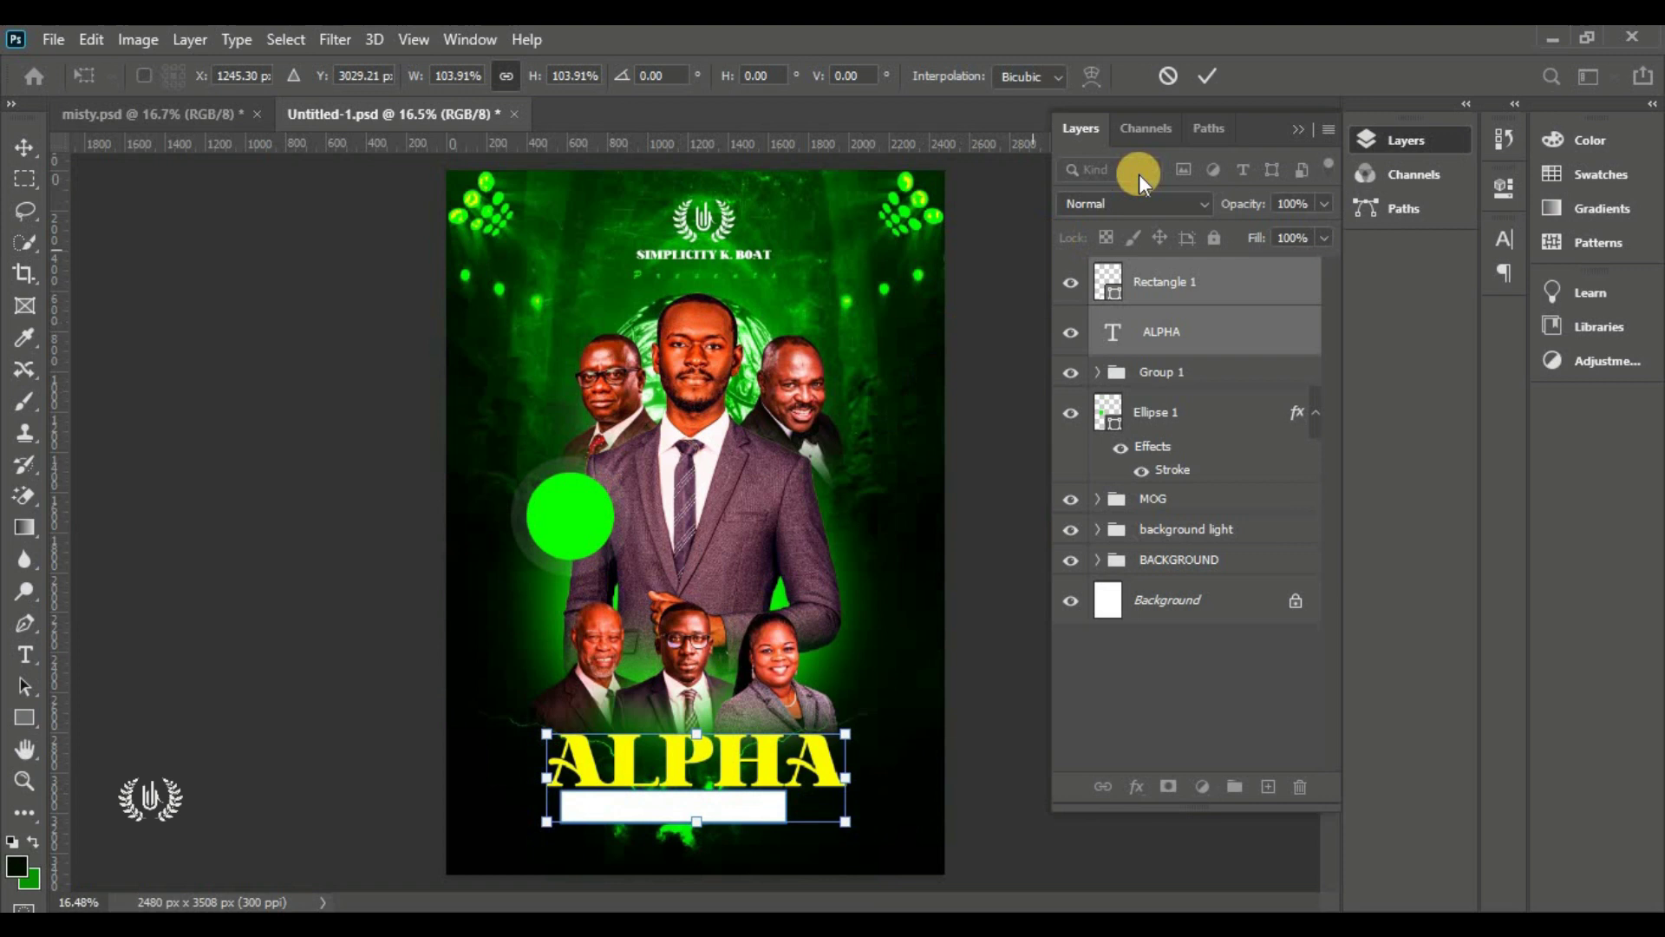
pyautogui.click(1200, 75)
pyautogui.click(895, 742)
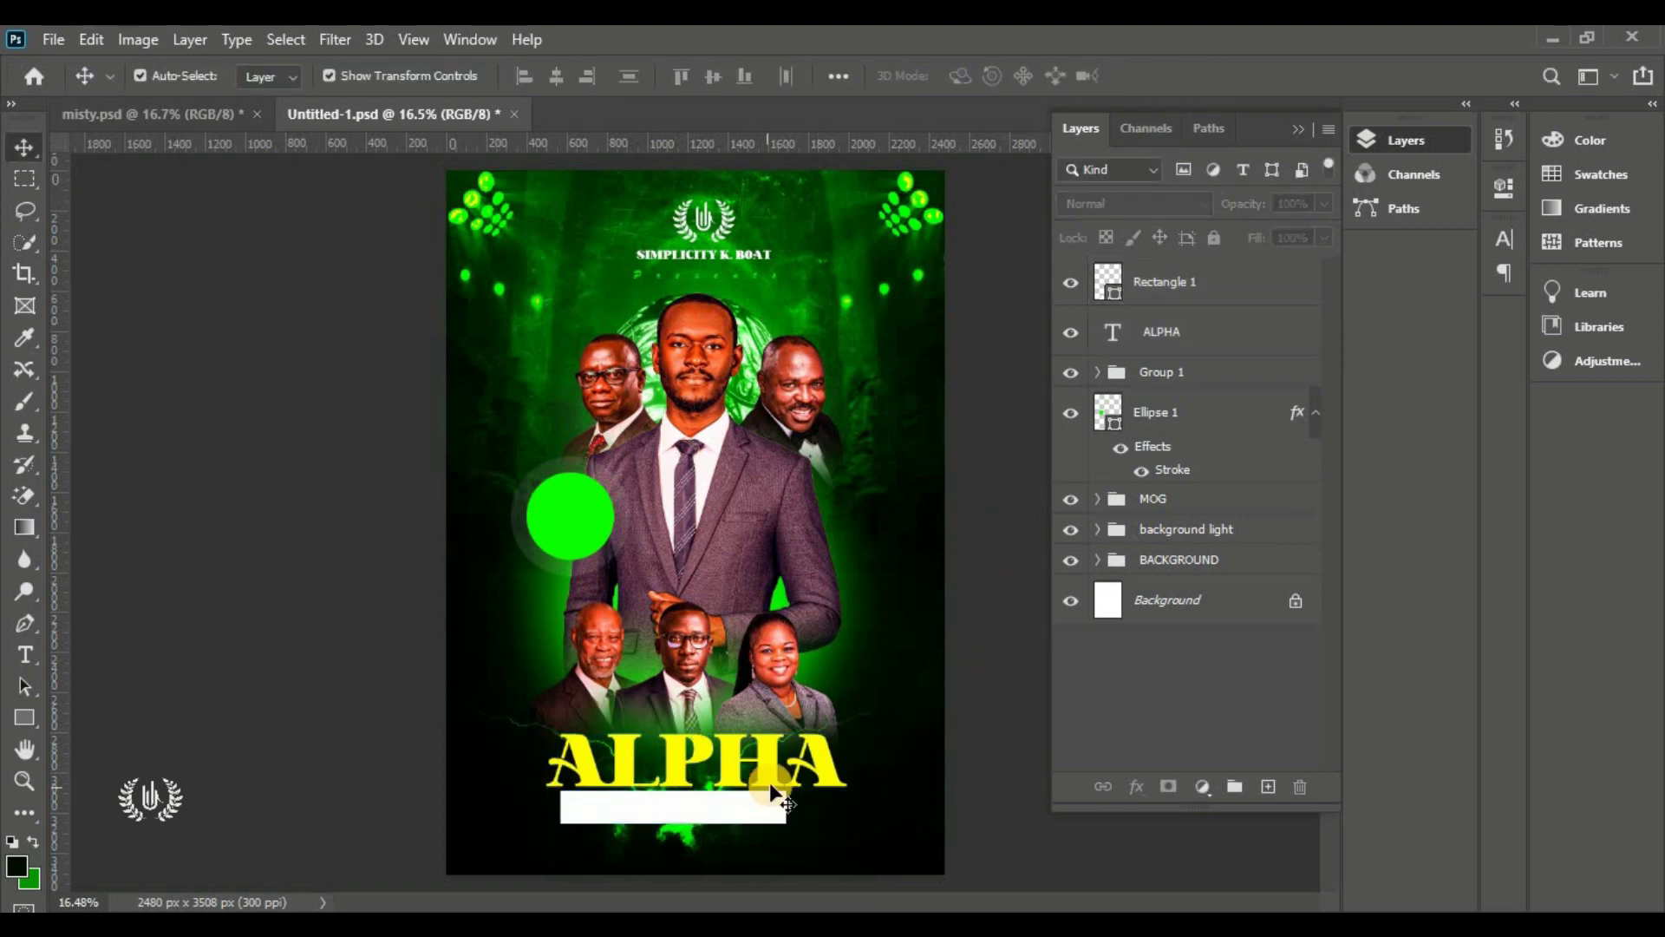
pyautogui.click(699, 817)
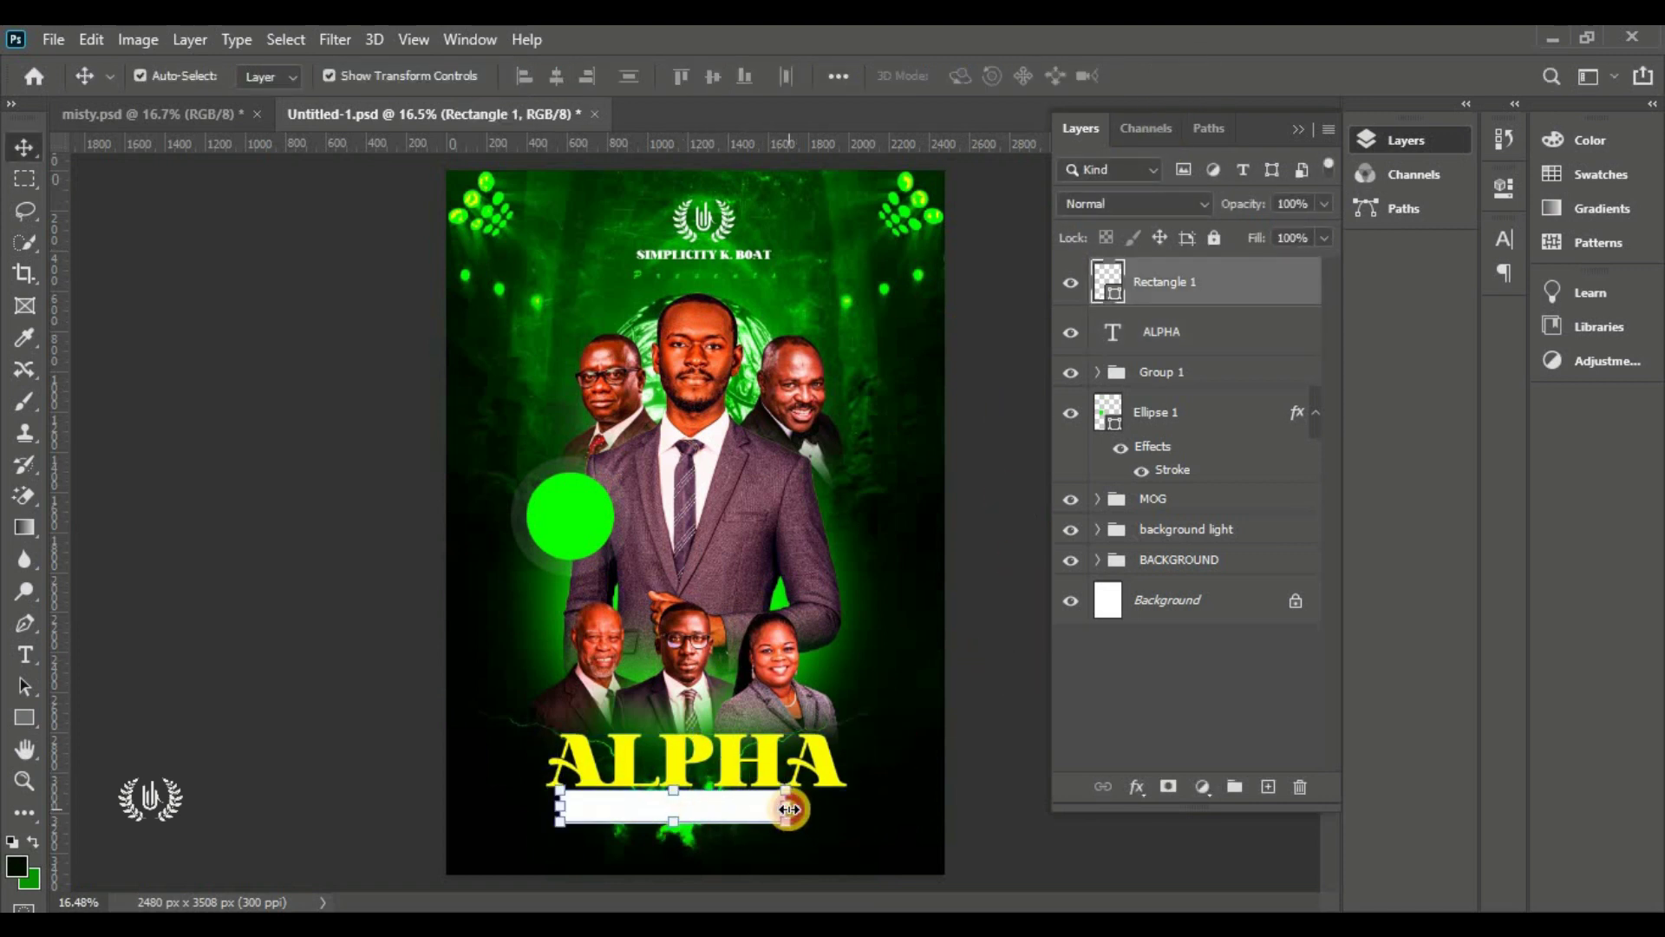
pyautogui.moveTo(788, 810); pyautogui.dragTo(746, 811)
pyautogui.click(1207, 87)
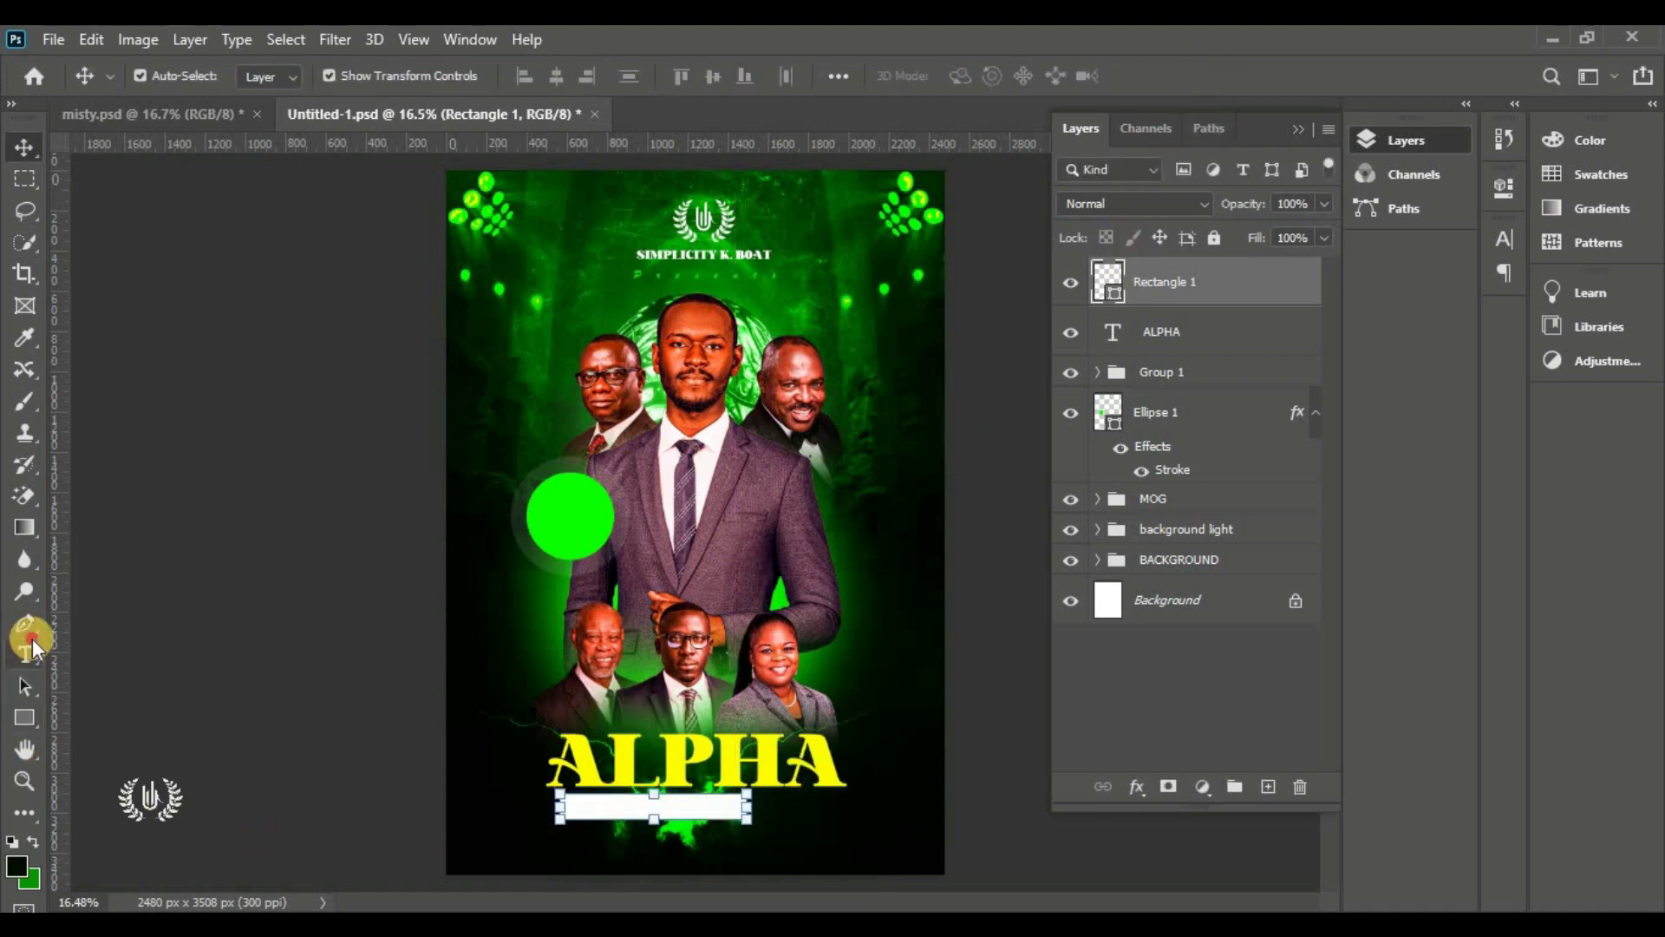
pyautogui.moveTo(26, 653); pyautogui.dragTo(95, 662)
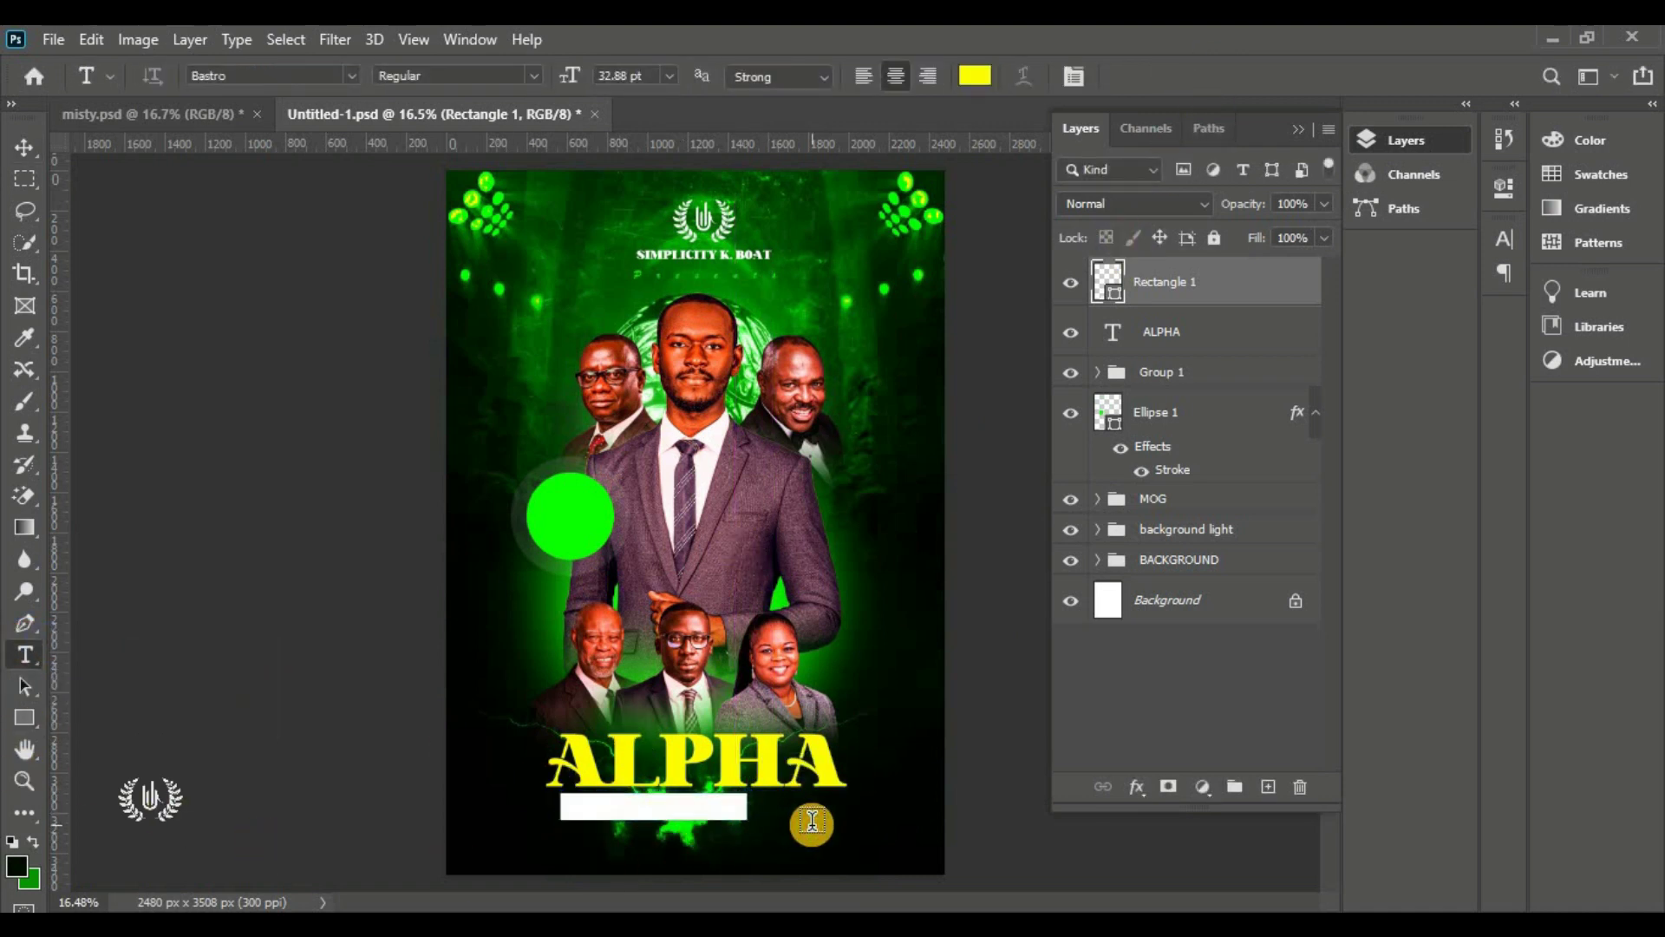
# Add white Arial Bold 'IN THE AIR' text at 15.88 pt beside the white bar
pyautogui.click(808, 824)
pyautogui.moveTo(578, 77); pyautogui.dragTo(558, 108)
pyautogui.scroll(4, 896, 874)
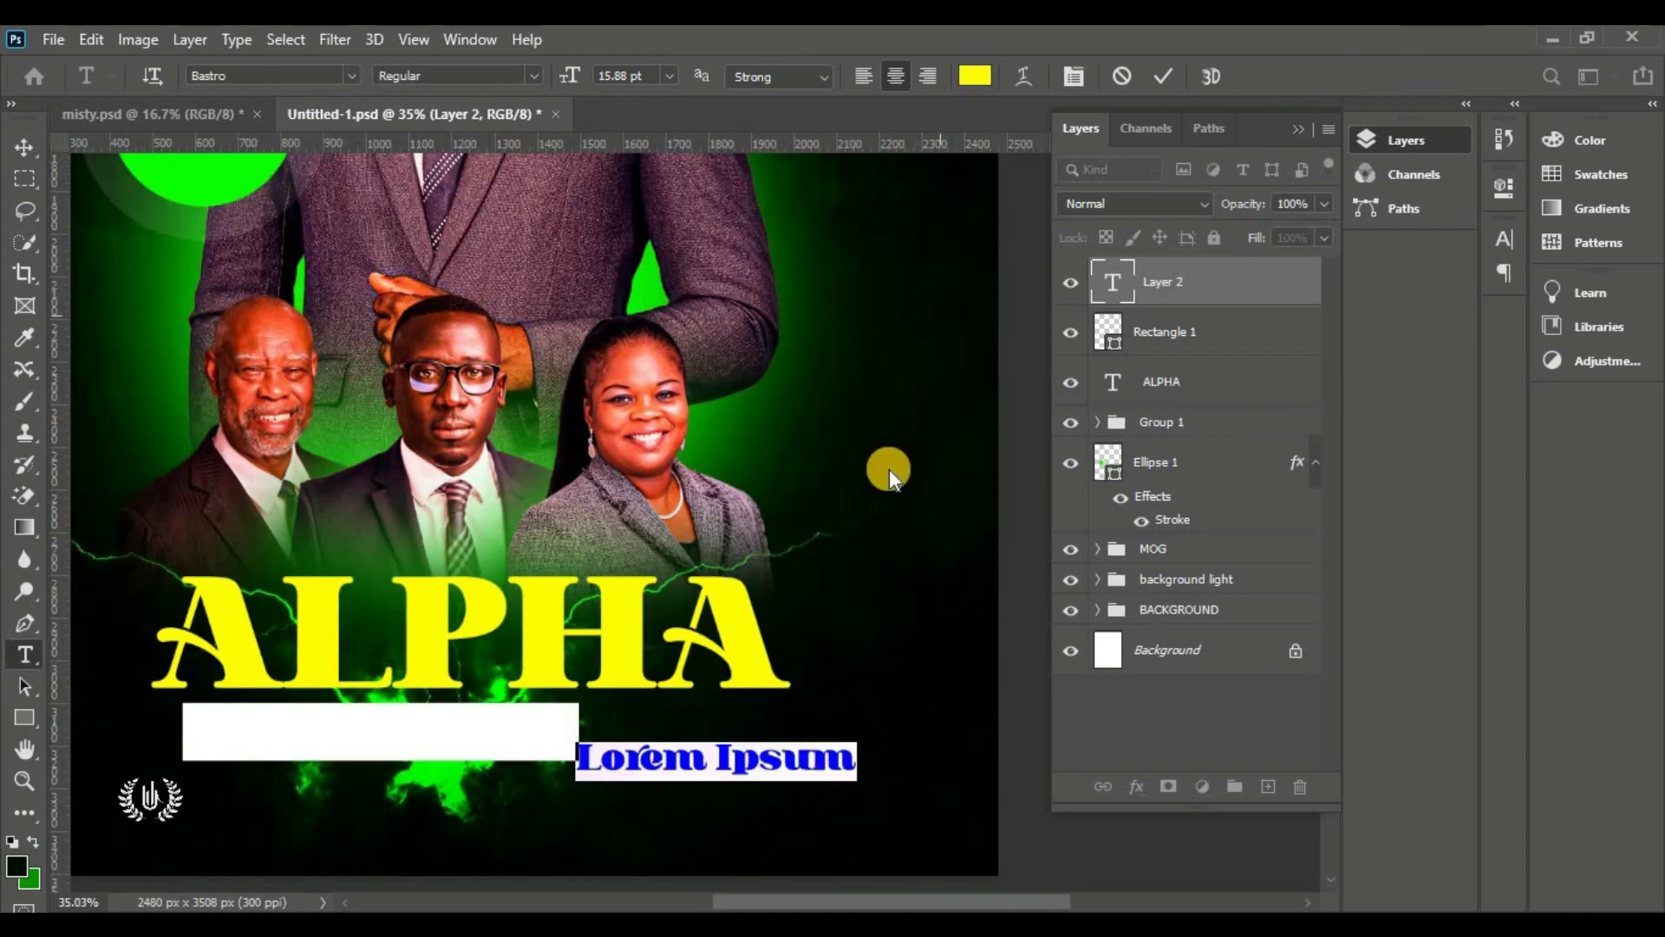
pyautogui.click(1303, 130)
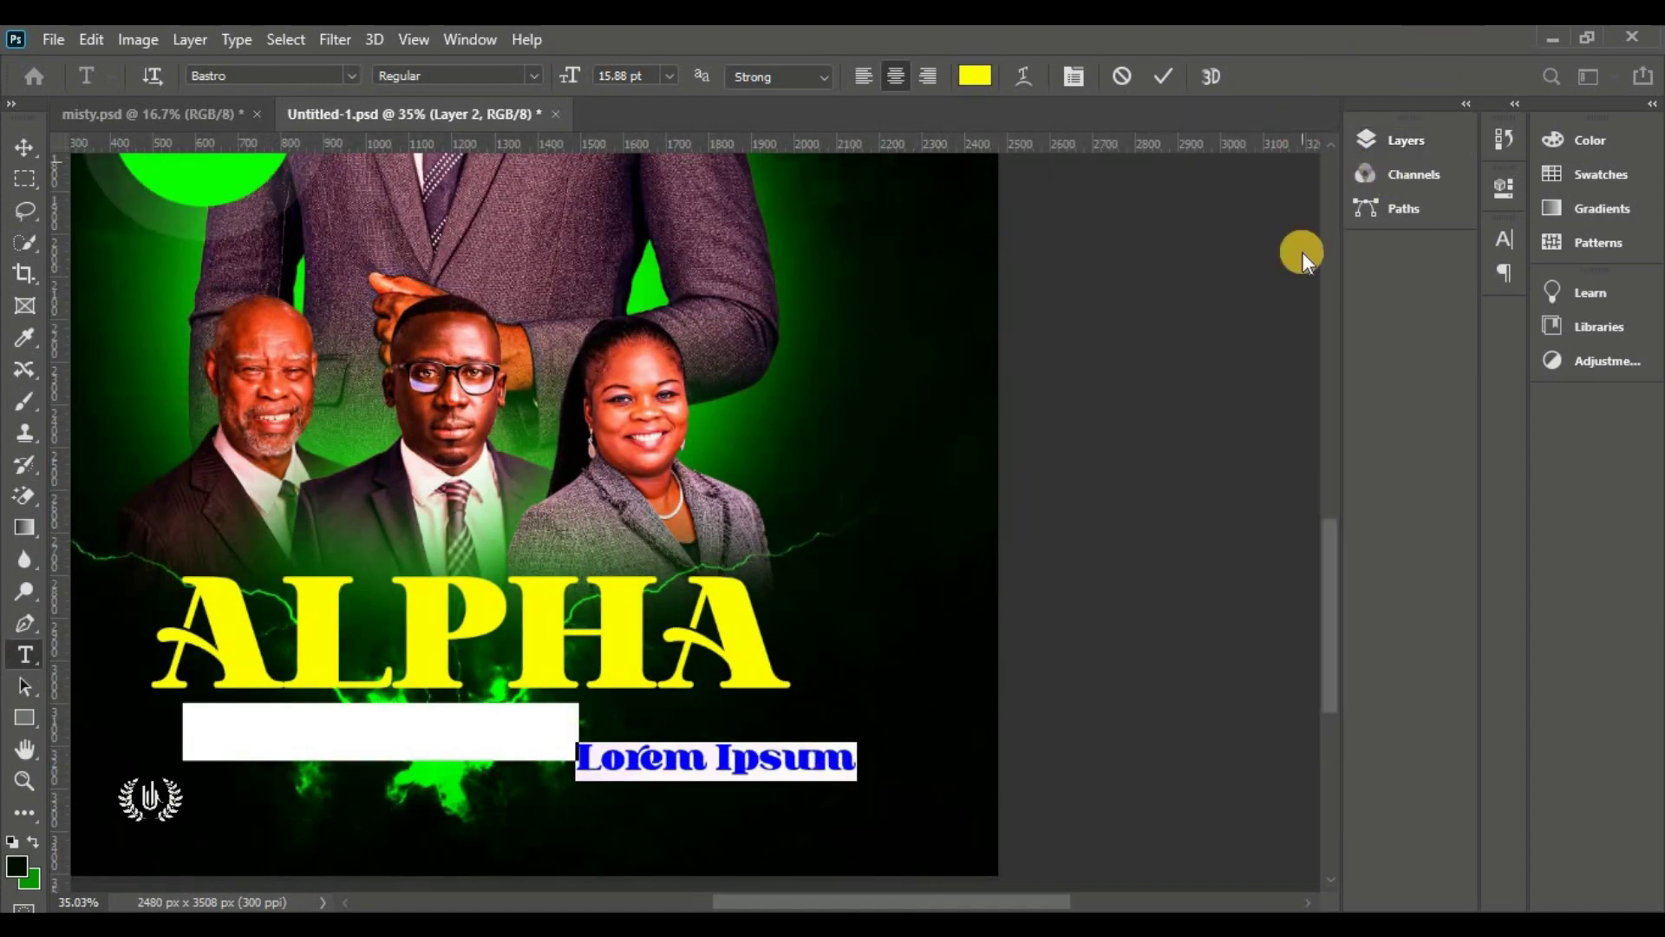
pyautogui.moveTo(1329, 560); pyautogui.dragTo(1329, 584)
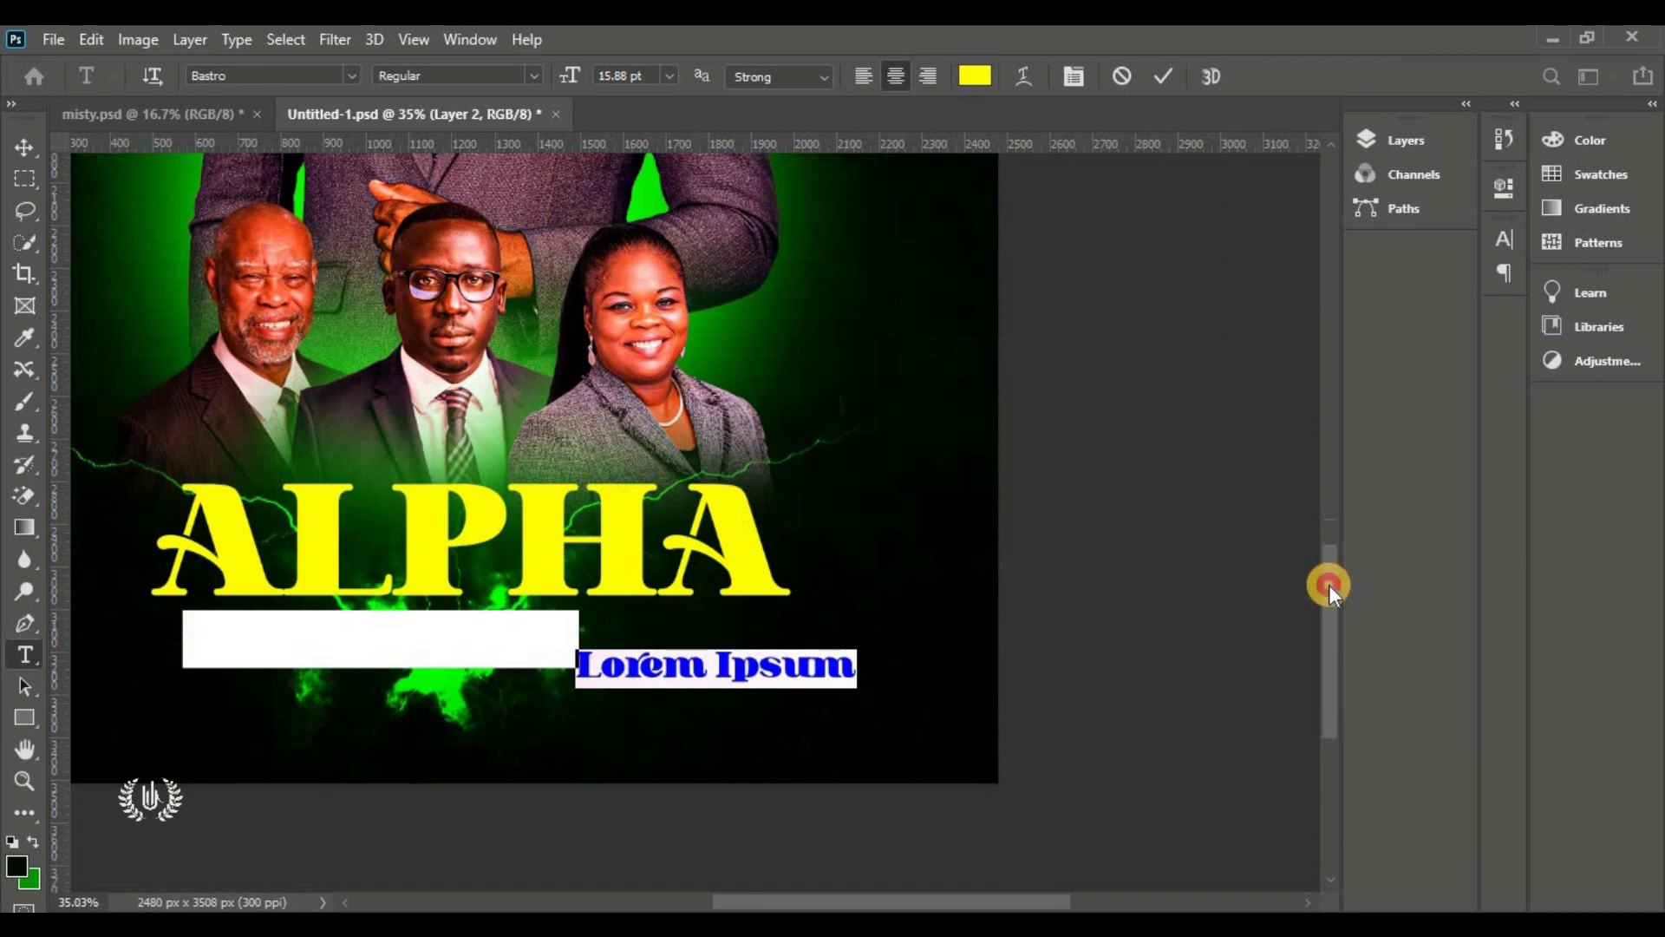
pyautogui.click(349, 73)
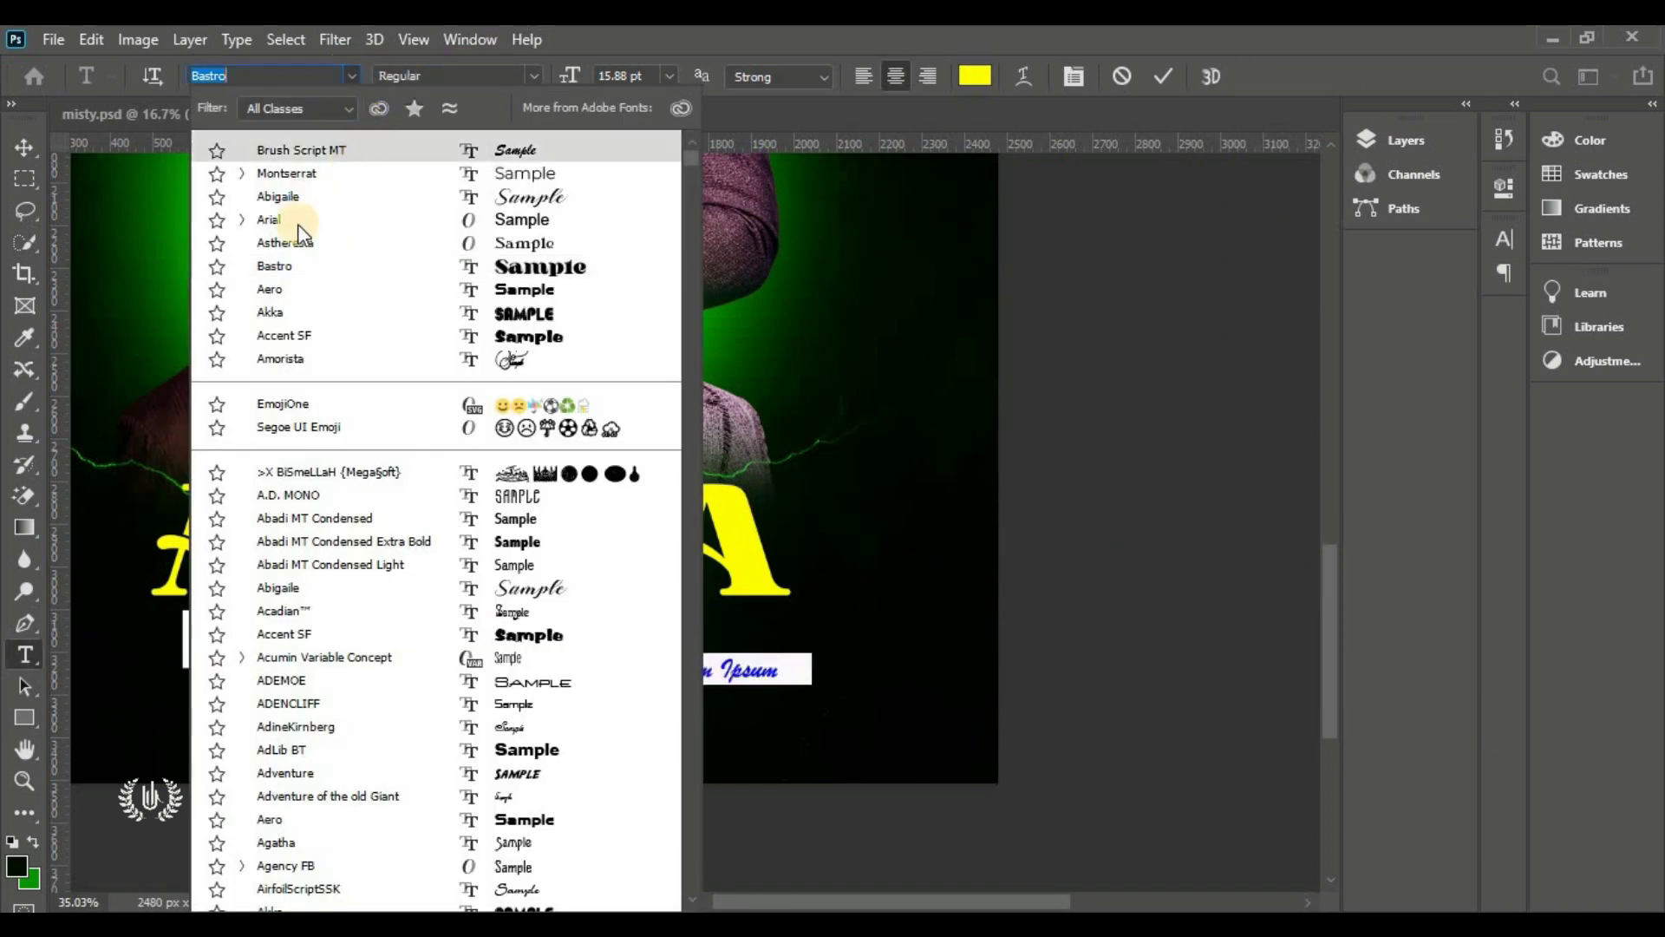
pyautogui.click(335, 228)
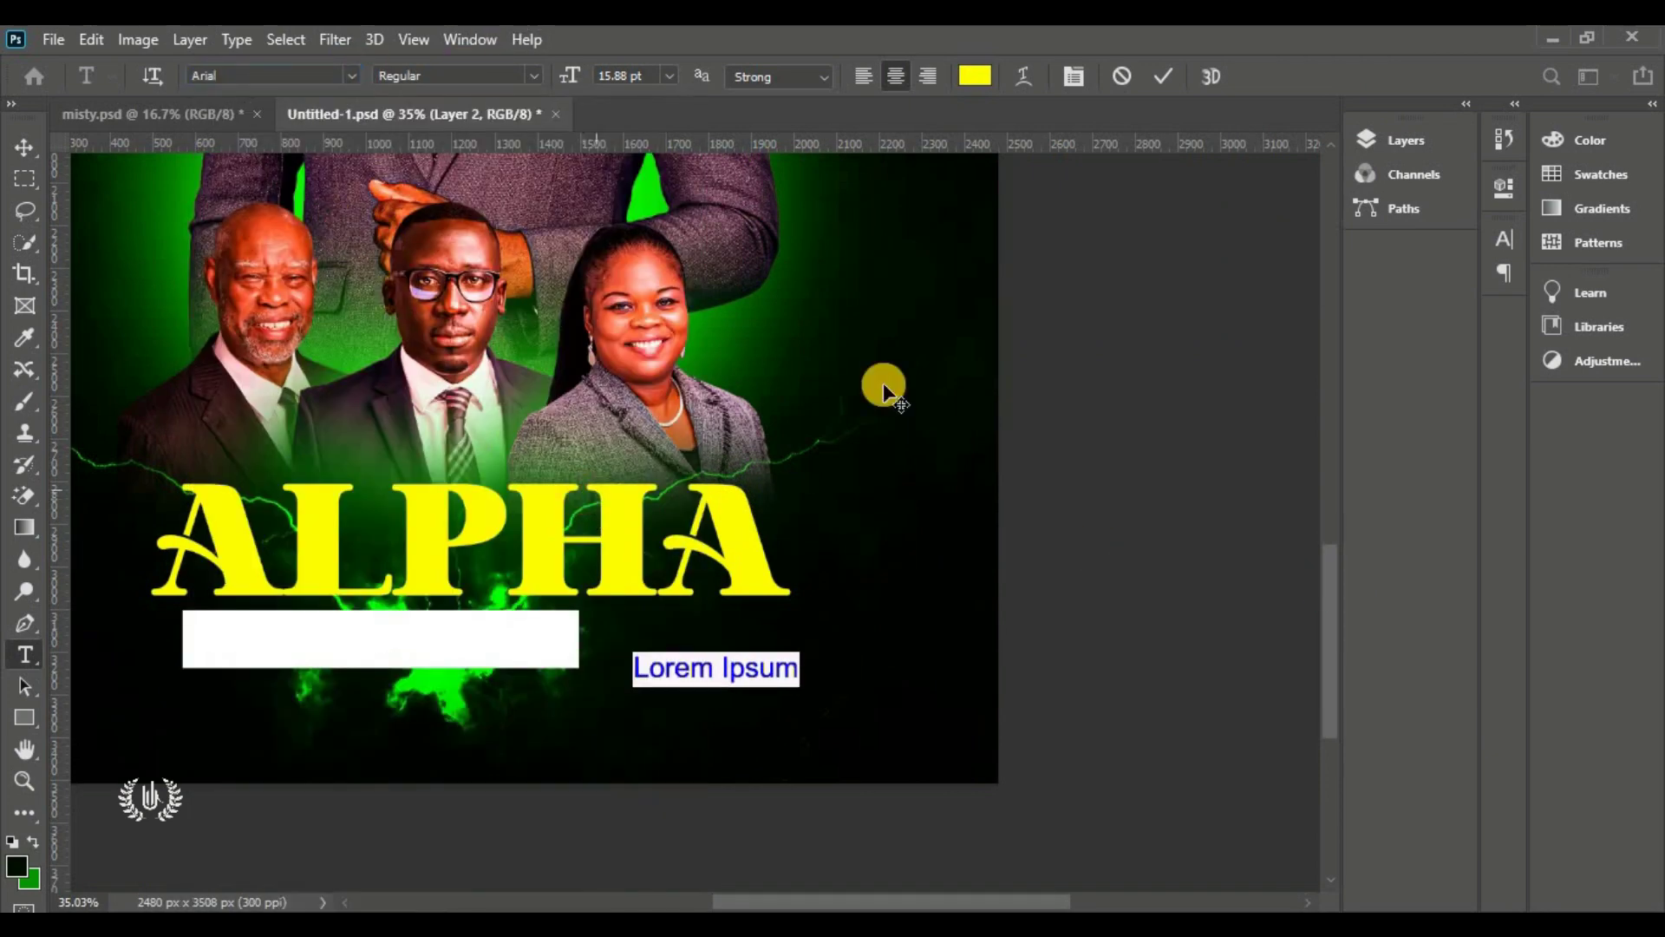
pyautogui.click(976, 76)
pyautogui.moveTo(1054, 360); pyautogui.dragTo(899, 116)
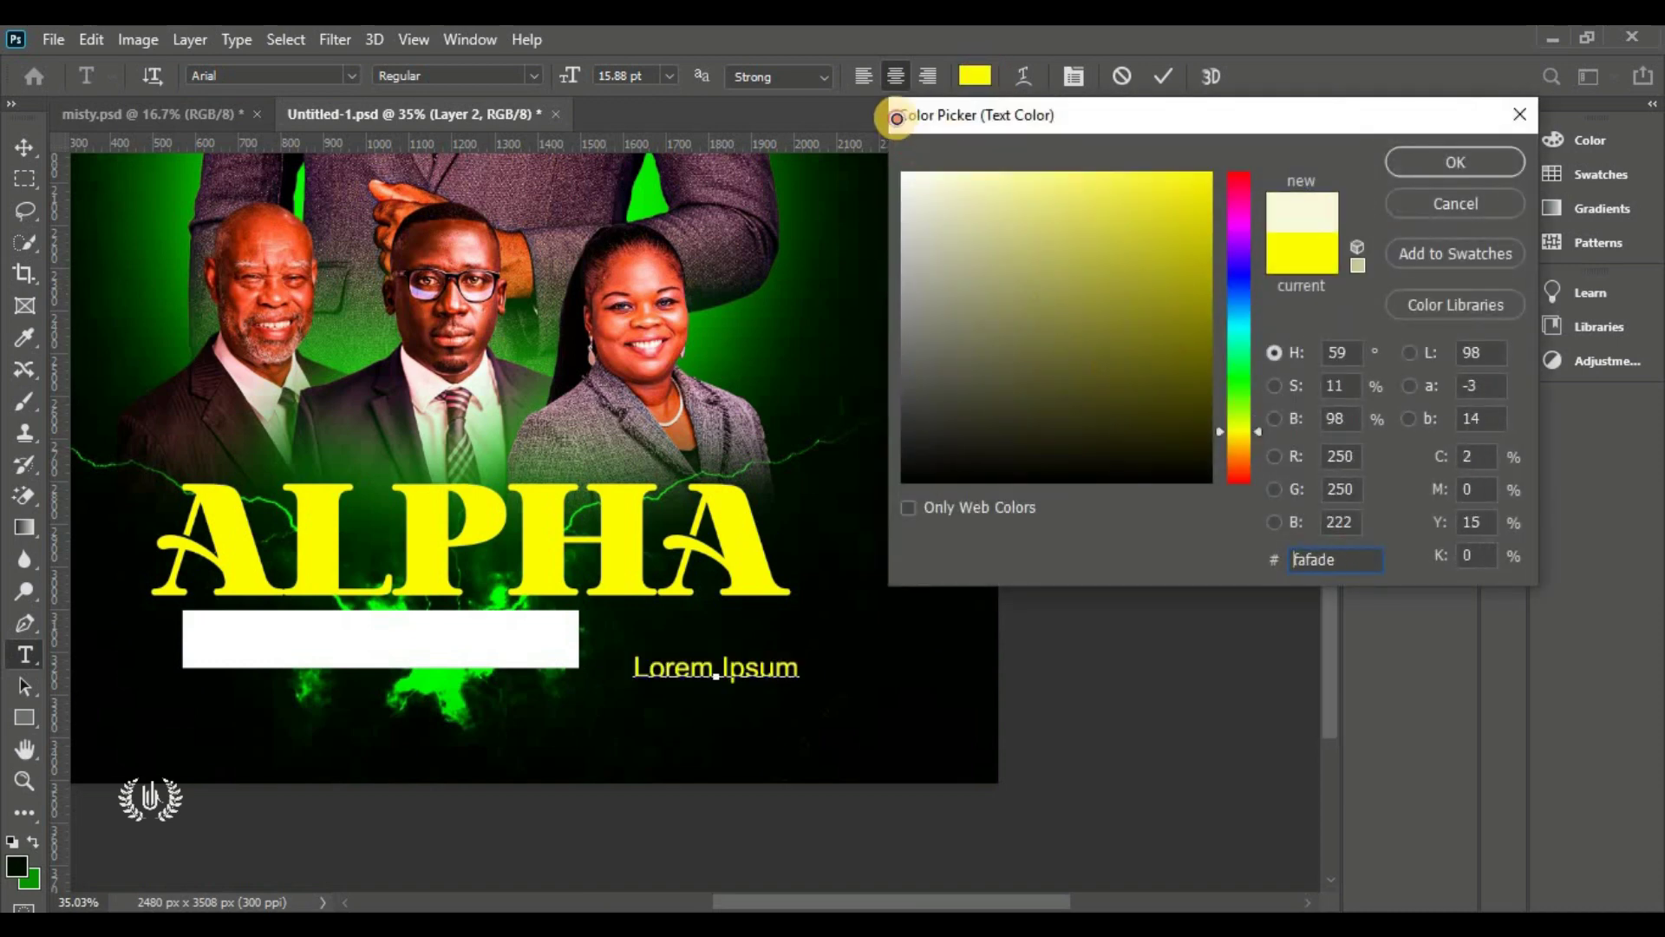
pyautogui.click(1453, 161)
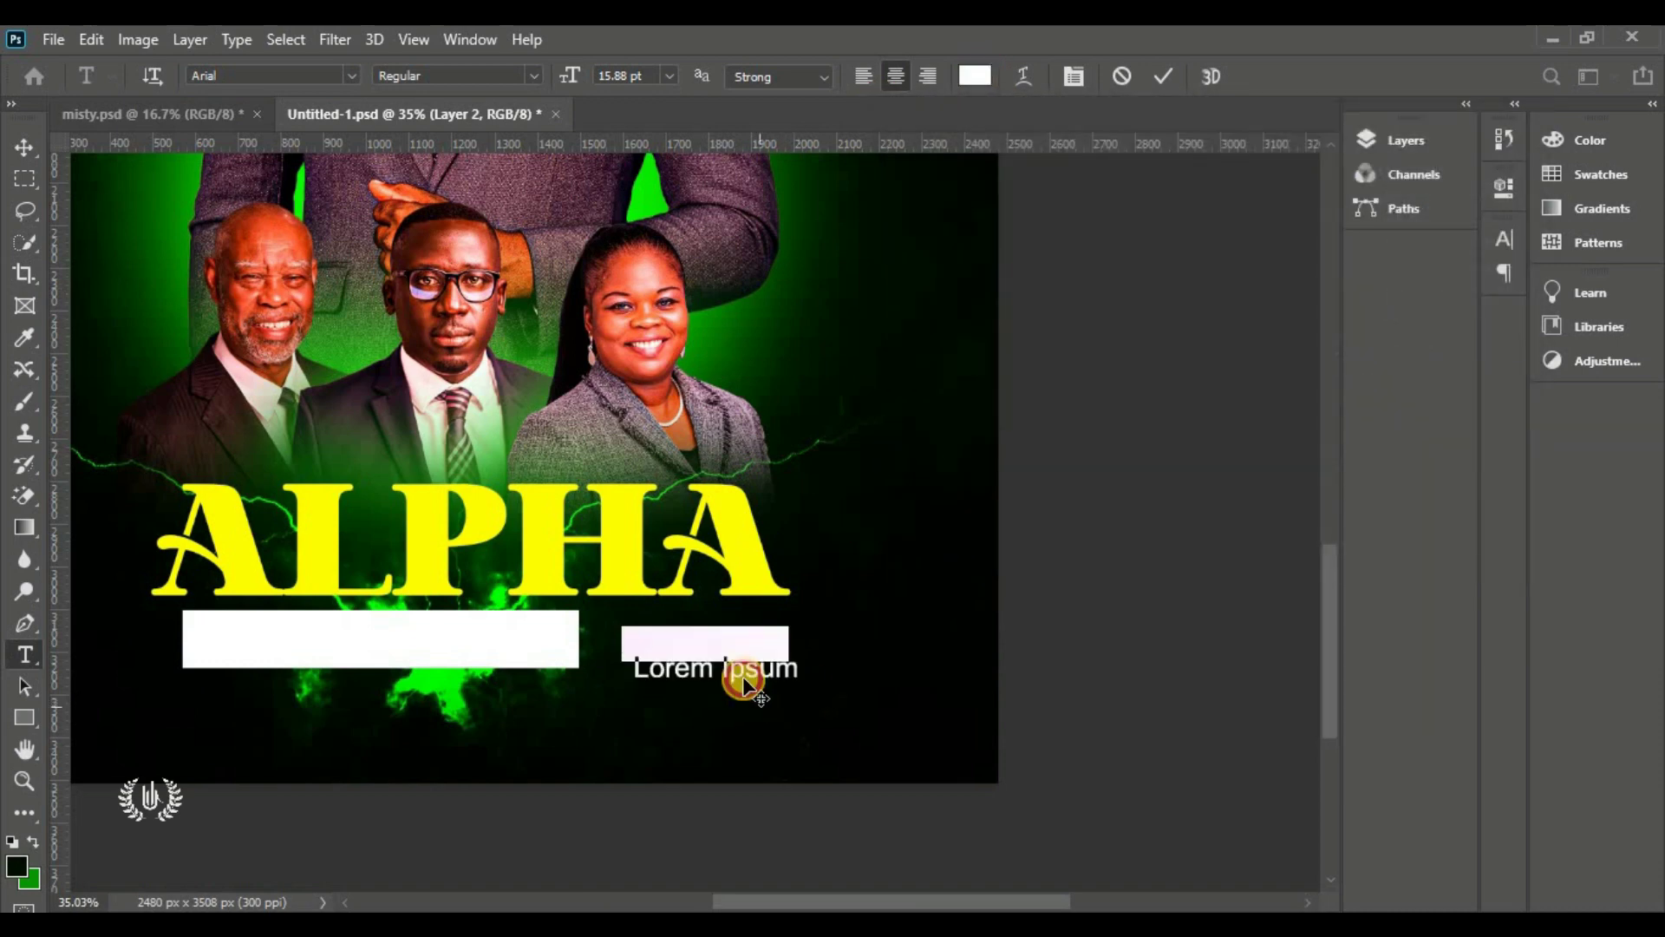
pyautogui.moveTo(740, 684); pyautogui.dragTo(717, 658)
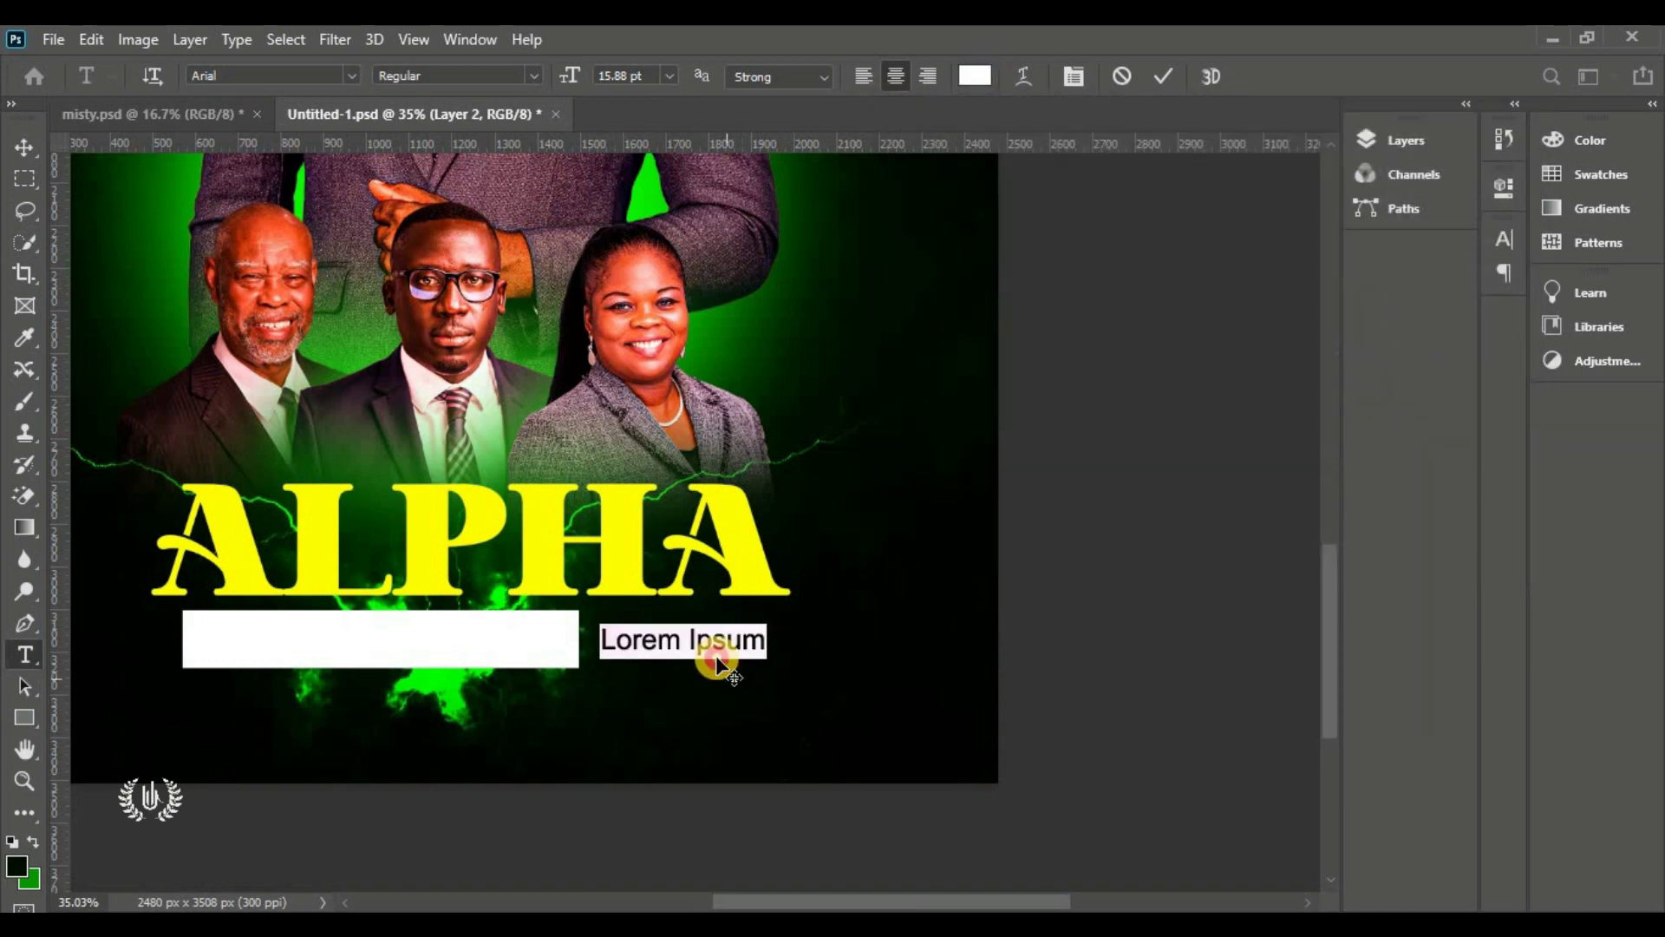
pyautogui.click(533, 76)
pyautogui.click(533, 156)
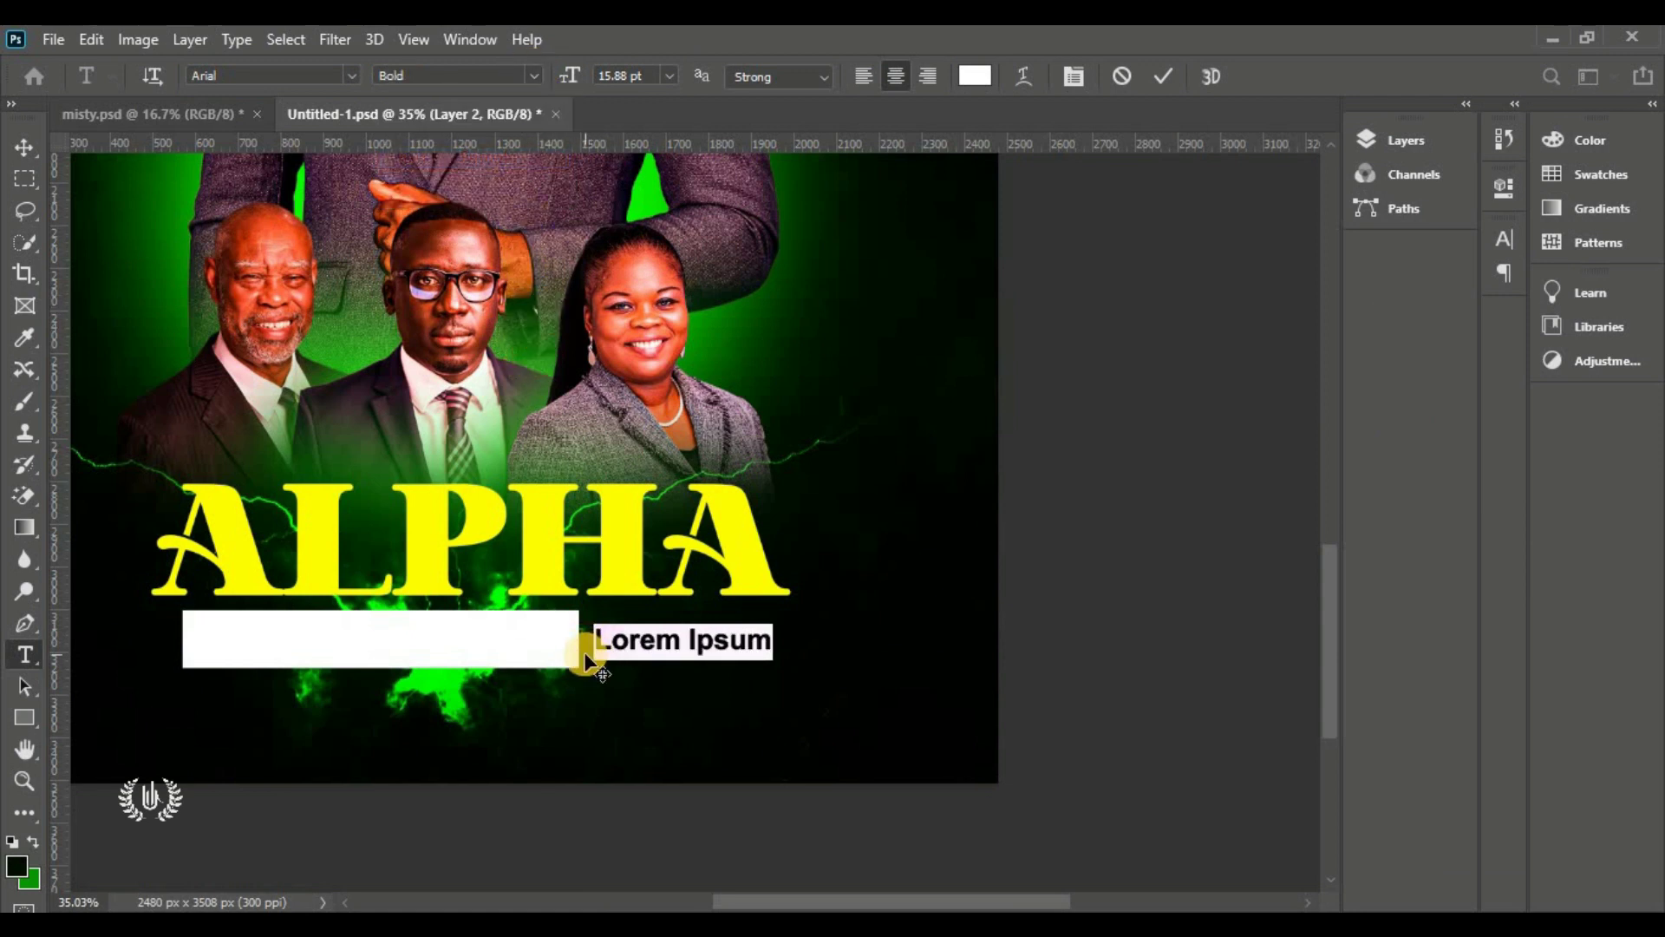
pyautogui.write('IN THE AIR')
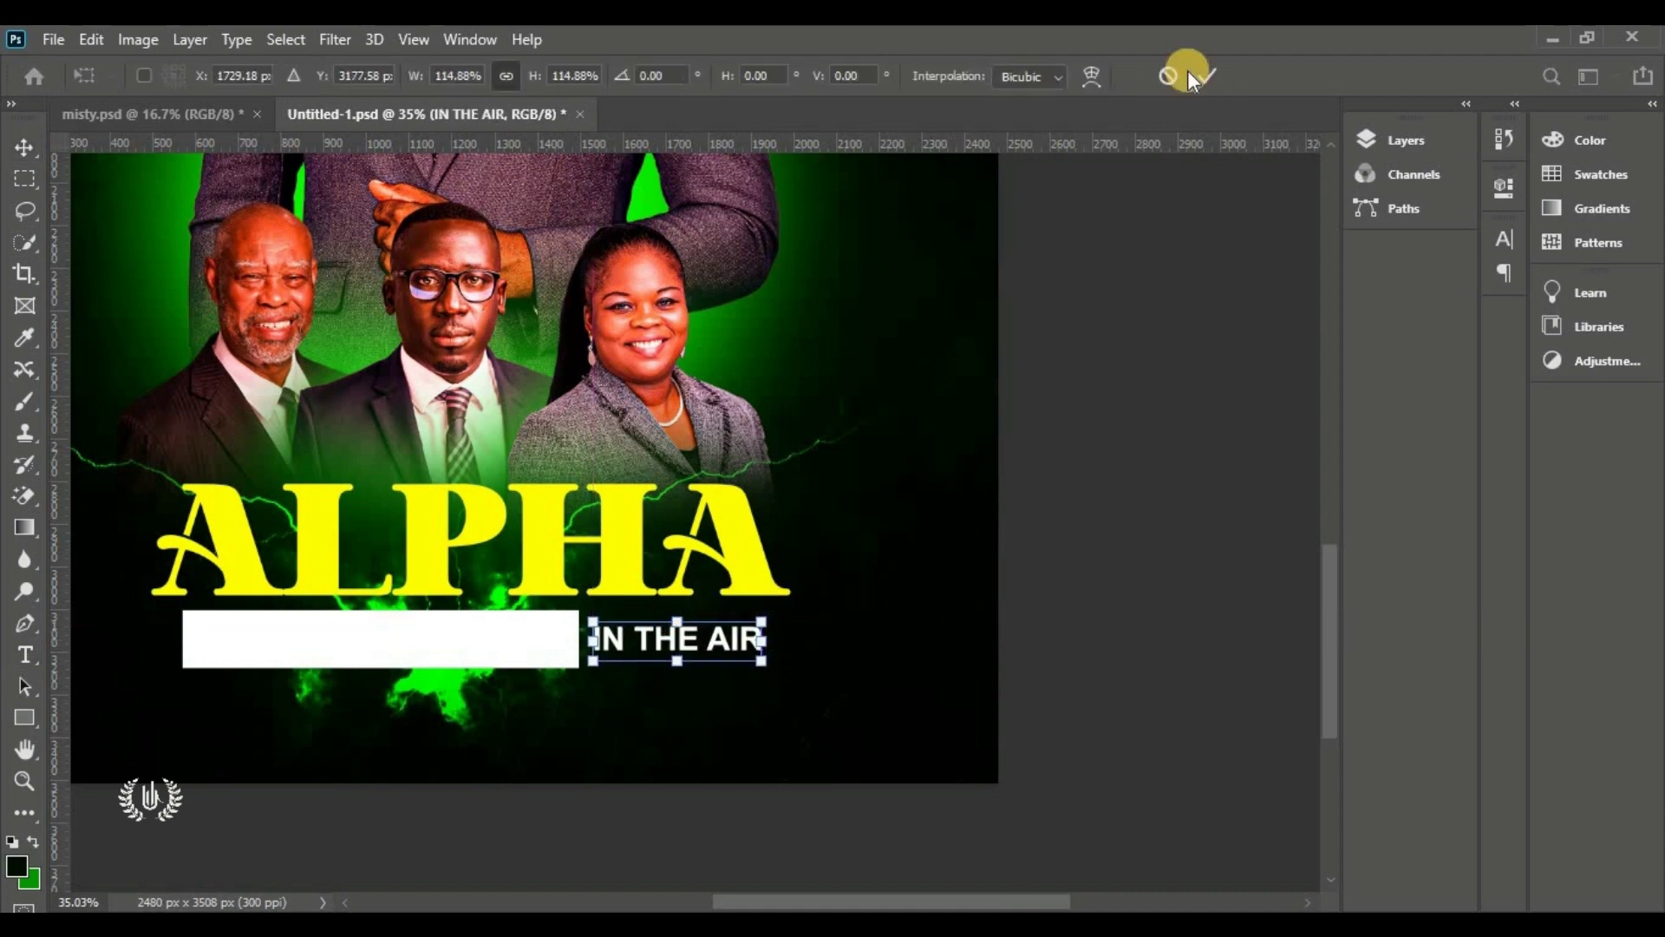
pyautogui.click(1206, 76)
# Add near-black 'God is the Alpha and the Omega' text scaled to fit inside the white box
pyautogui.hotkey('ctrl', '0')
pyautogui.press('t')
pyautogui.click(610, 817)
pyautogui.click(974, 75)
pyautogui.click(902, 465)
pyautogui.click(1475, 145)
pyautogui.scroll(10, 662, 847)
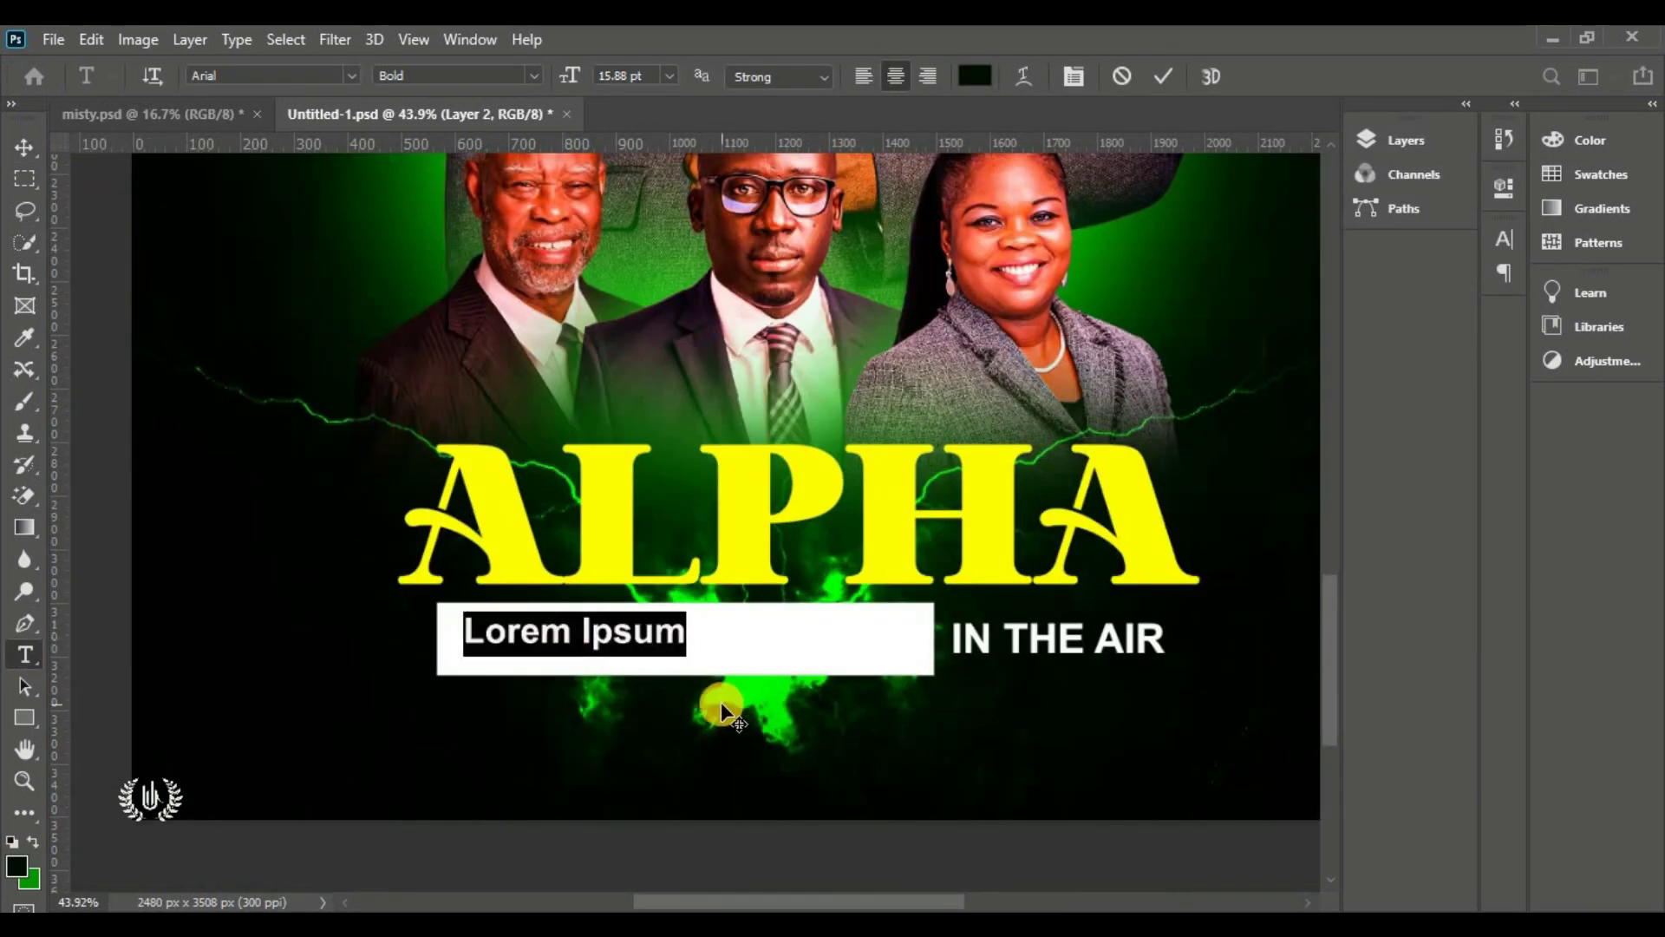
pyautogui.write('God is the Alpha and the Omega')
pyautogui.hotkey('ctrl', 'Return')
pyautogui.press('v')
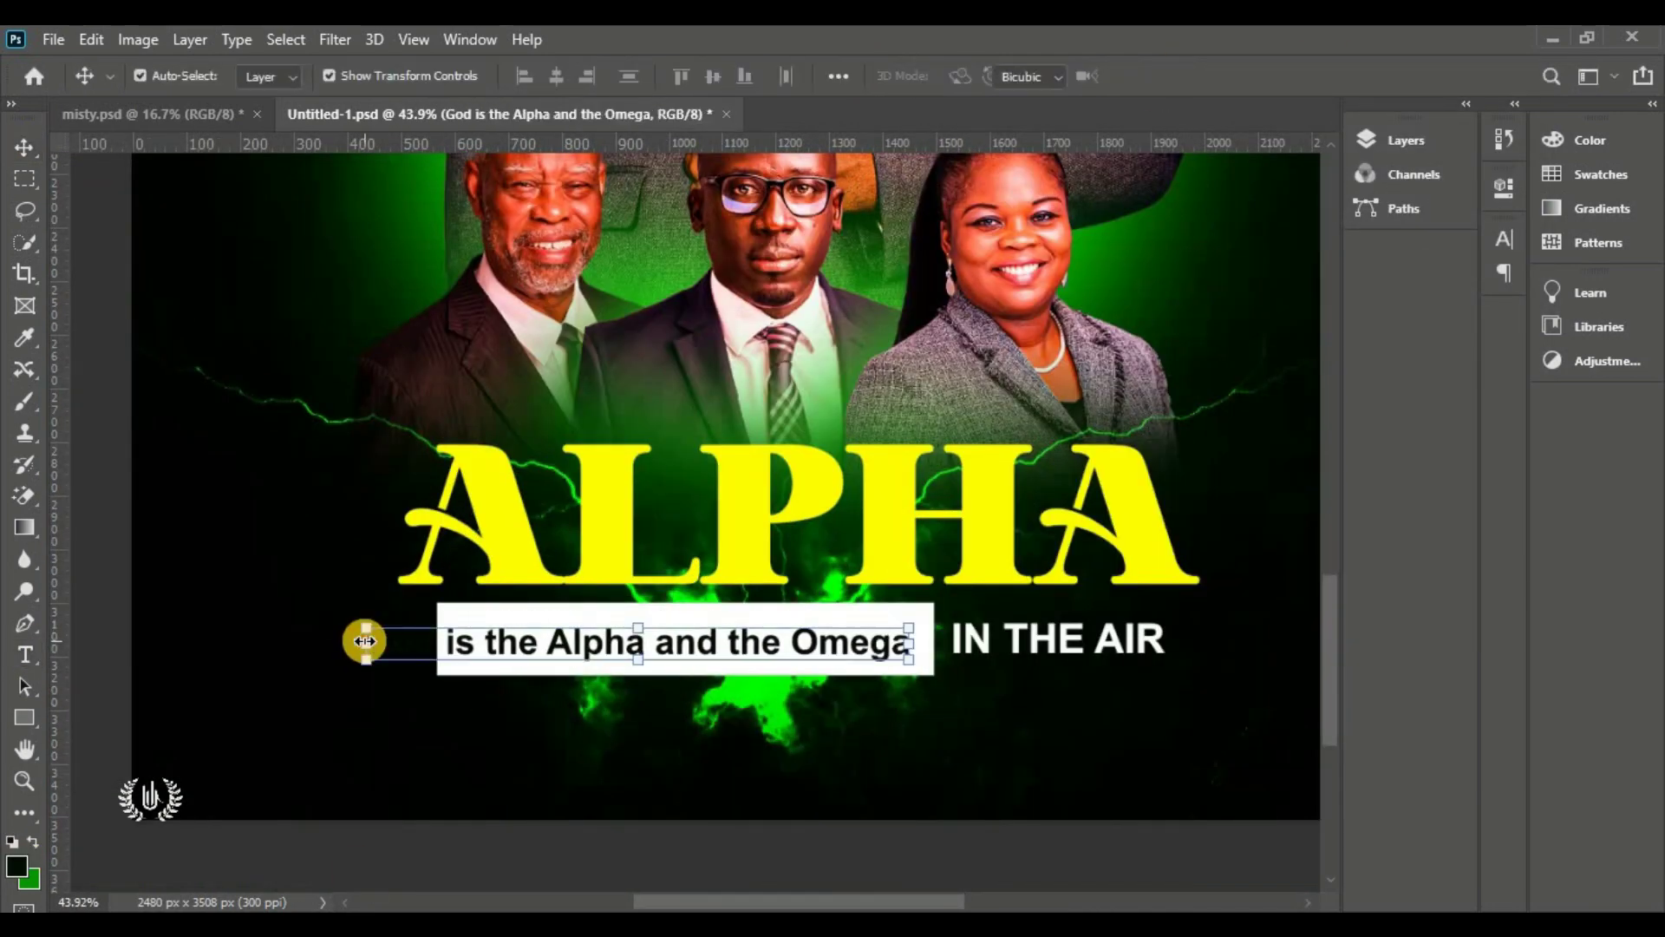
pyautogui.moveTo(366, 641); pyautogui.dragTo(445, 642)
pyautogui.click(1207, 76)
pyautogui.hotkey('ctrl', '0')
# Draw an orange-filled rectangle bar just below the tagline
pyautogui.click(1406, 140)
pyautogui.click(1220, 282)
pyautogui.rightClick(24, 717)
pyautogui.click(130, 719)
pyautogui.moveTo(543, 839); pyautogui.dragTo(865, 872)
pyautogui.doubleClick(1108, 281)
pyautogui.click(1210, 173)
pyautogui.moveTo(1238, 468); pyautogui.dragTo(1237, 457)
pyautogui.click(1455, 162)
pyautogui.press('v')
pyautogui.moveTo(628, 858); pyautogui.dragTo(620, 850)
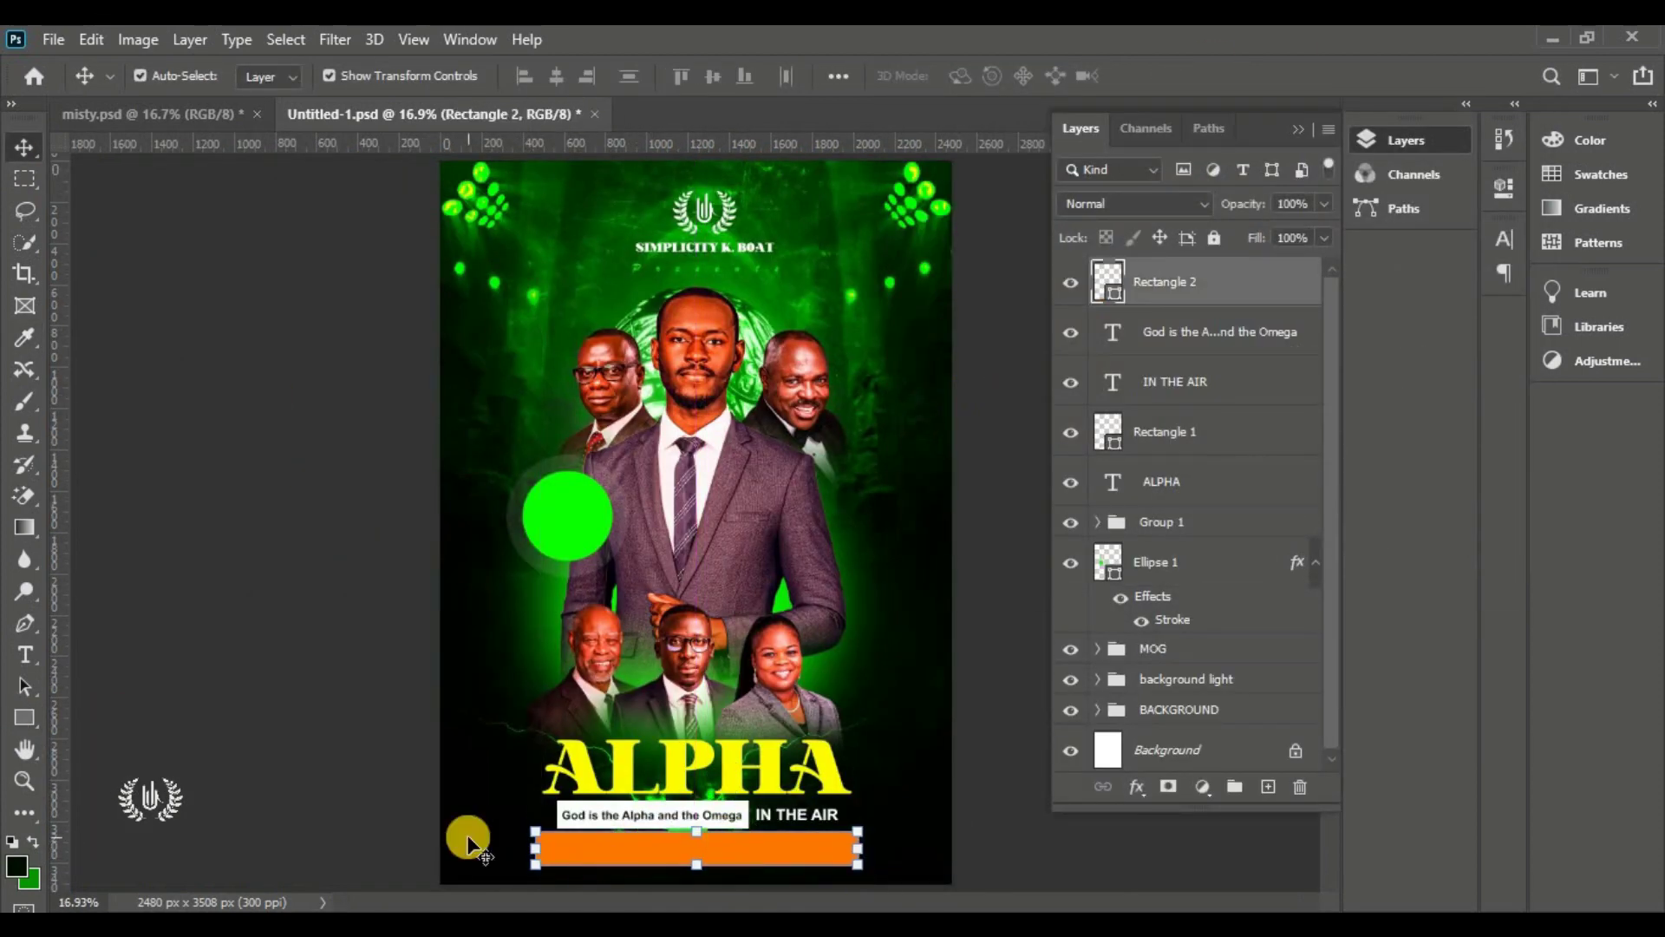
# Type 'Theme: No Jesus No Life' on the orange bar and scale it with the bar
pyautogui.press('t')
pyautogui.click(643, 852)
pyautogui.moveTo(1329, 537); pyautogui.dragTo(1328, 577)
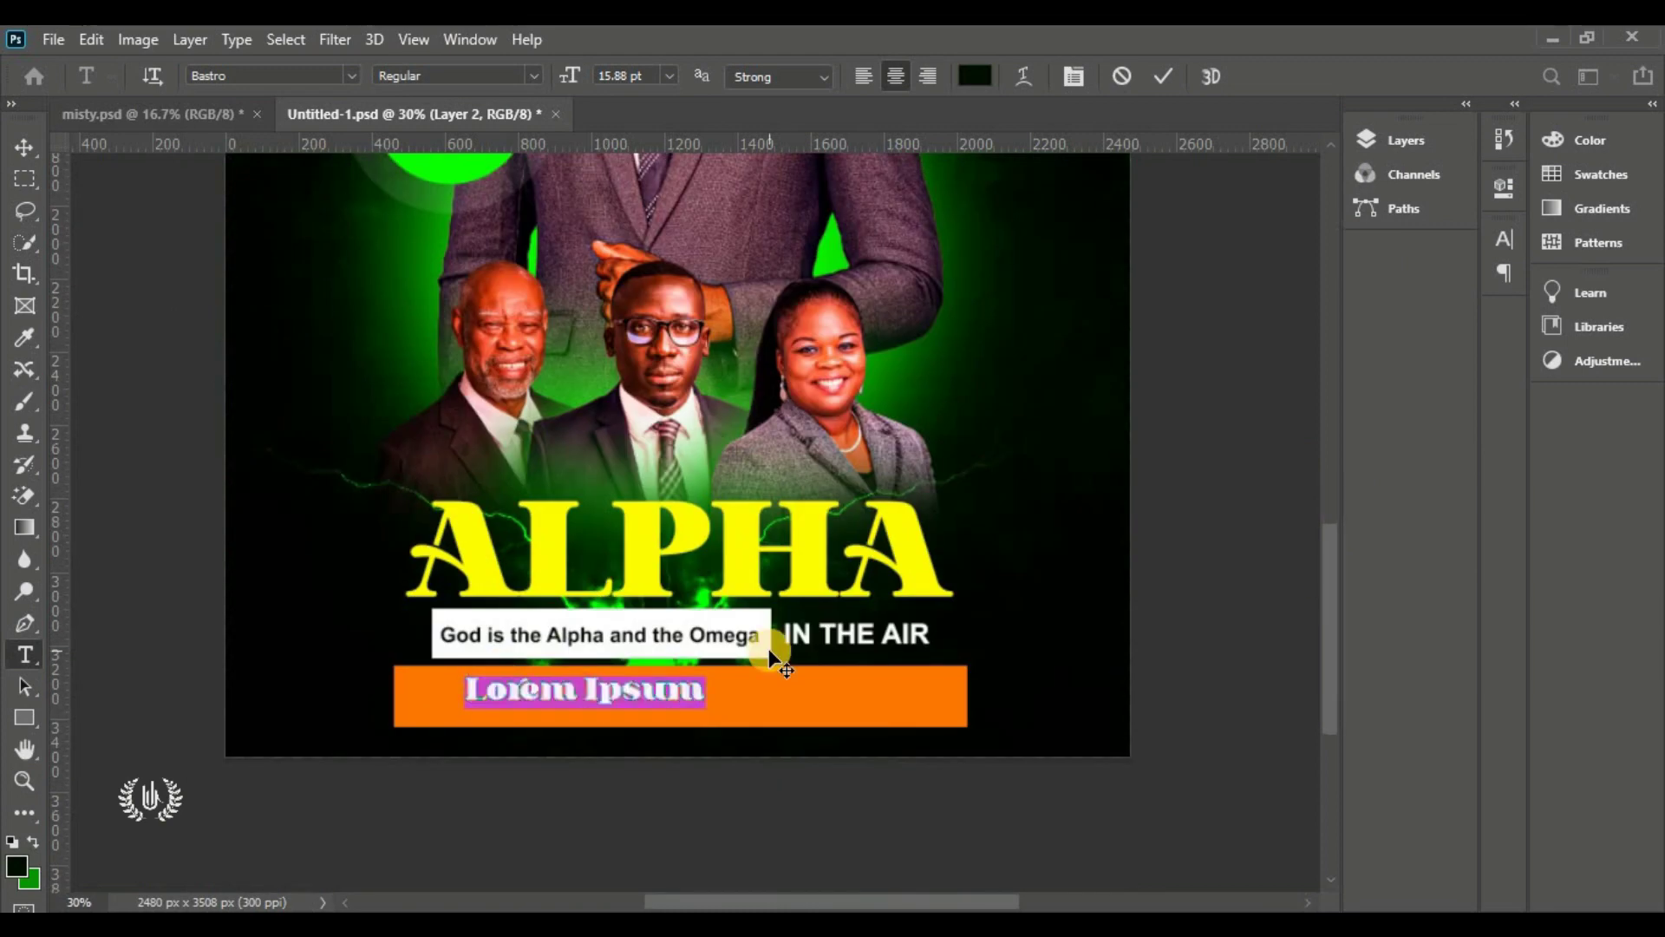
pyautogui.write('Theme: No Jesus No Life')
pyautogui.hotkey('ctrl', 't')
pyautogui.moveTo(851, 710); pyautogui.dragTo(903, 720)
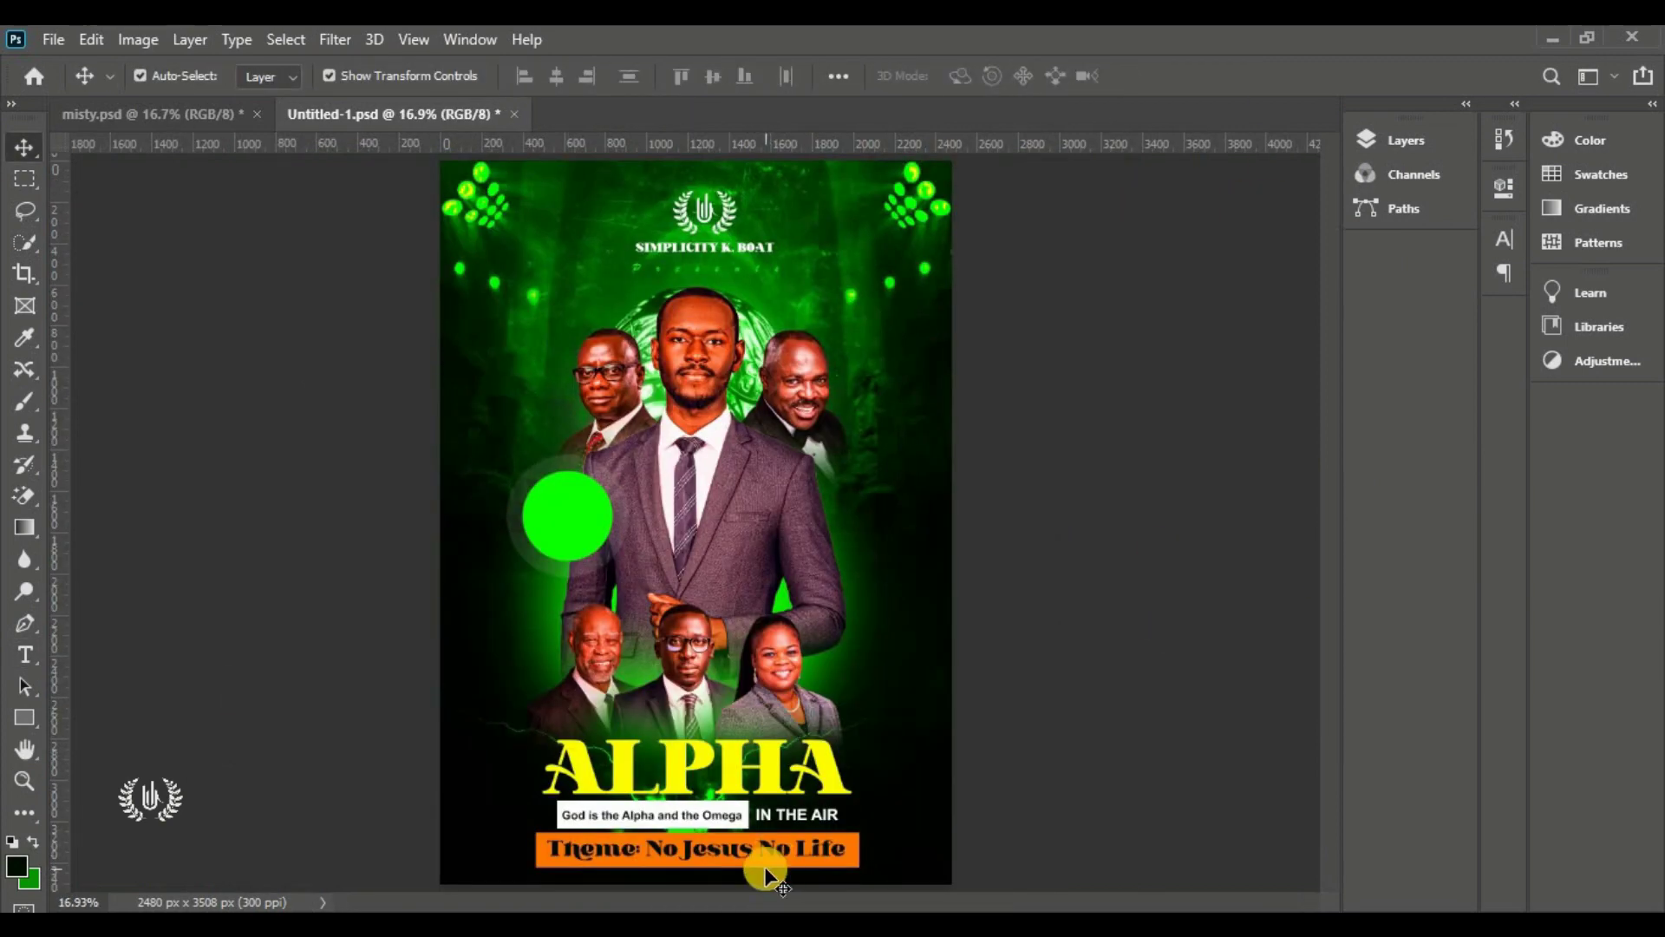
pyautogui.moveTo(843, 876); pyautogui.dragTo(843, 870)
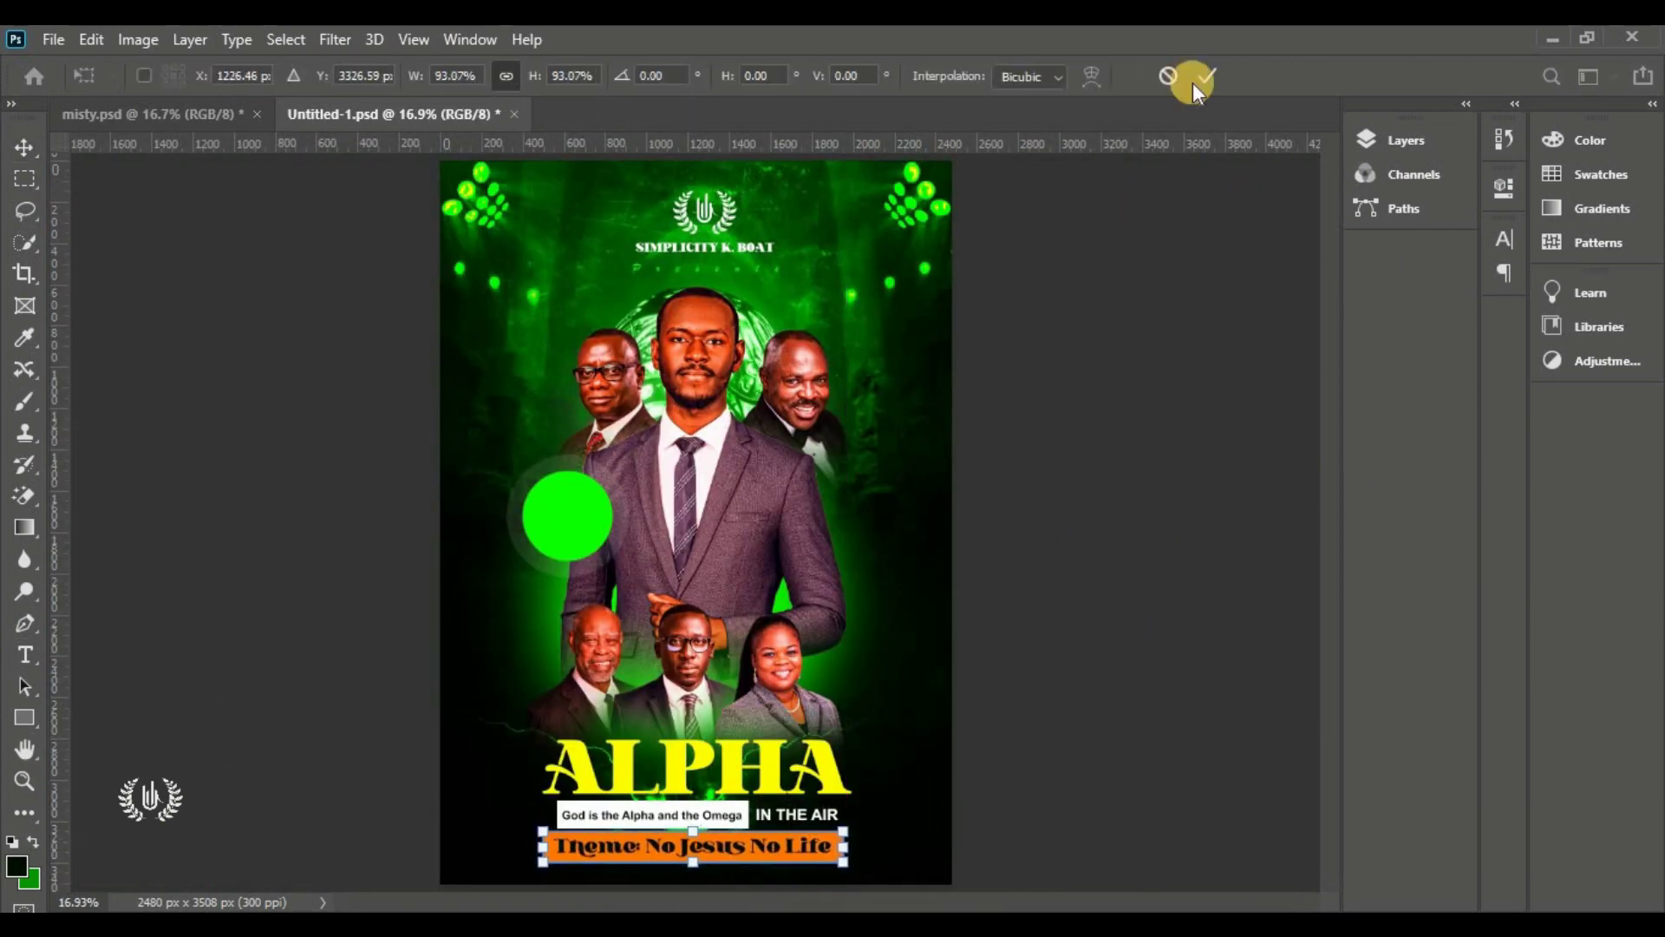
pyautogui.click(1207, 76)
# Shrink the title block to about 88% and select the theme text with its bar
pyautogui.click(1406, 140)
pyautogui.keyDown('shift'); pyautogui.click(1161, 532); pyautogui.keyUp('shift')
pyautogui.hotkey('ctrl', 't')
pyautogui.moveTo(696, 865); pyautogui.dragTo(696, 848)
pyautogui.click(1209, 282)
pyautogui.click(24, 655)
pyautogui.keyDown('shift'); pyautogui.click(1197, 336); pyautogui.keyUp('shift')
pyautogui.press('v')
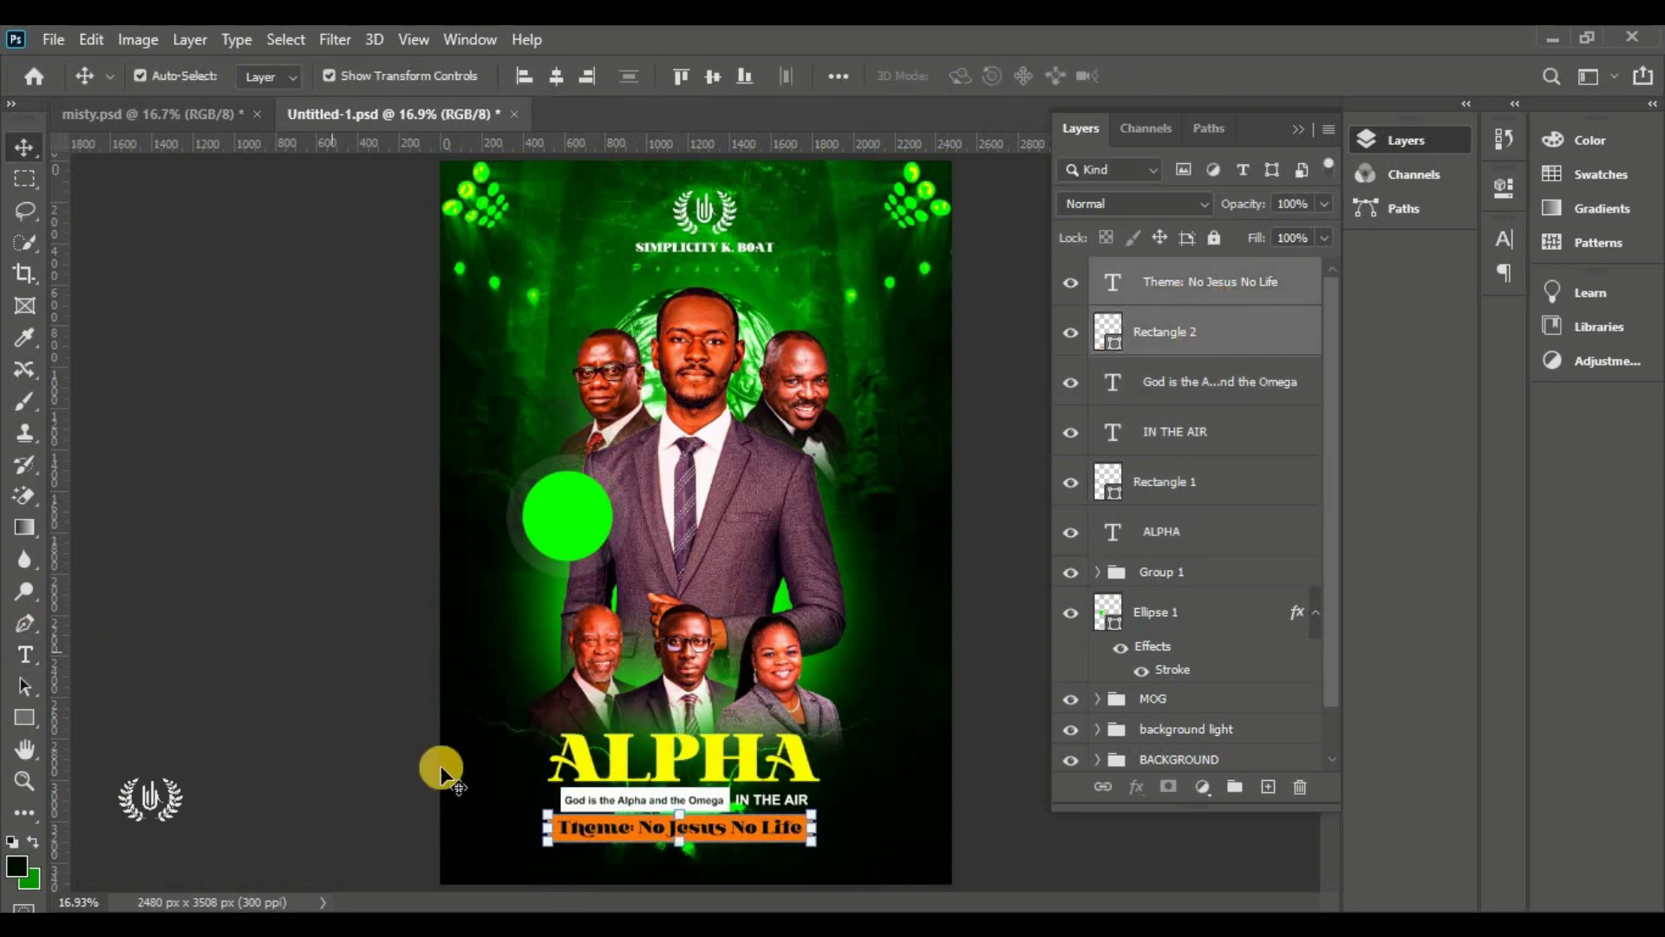
# Add white Arial Black 'HAPPENING LIVE AT THE CHURCH PREMISE' text below the theme bar
pyautogui.click(24, 655)
pyautogui.click(636, 867)
pyautogui.click(975, 77)
pyautogui.click(1449, 167)
pyautogui.click(352, 76)
pyautogui.scroll(7, 692, 878)
pyautogui.scroll(-2, 707, 818)
pyautogui.click(455, 76)
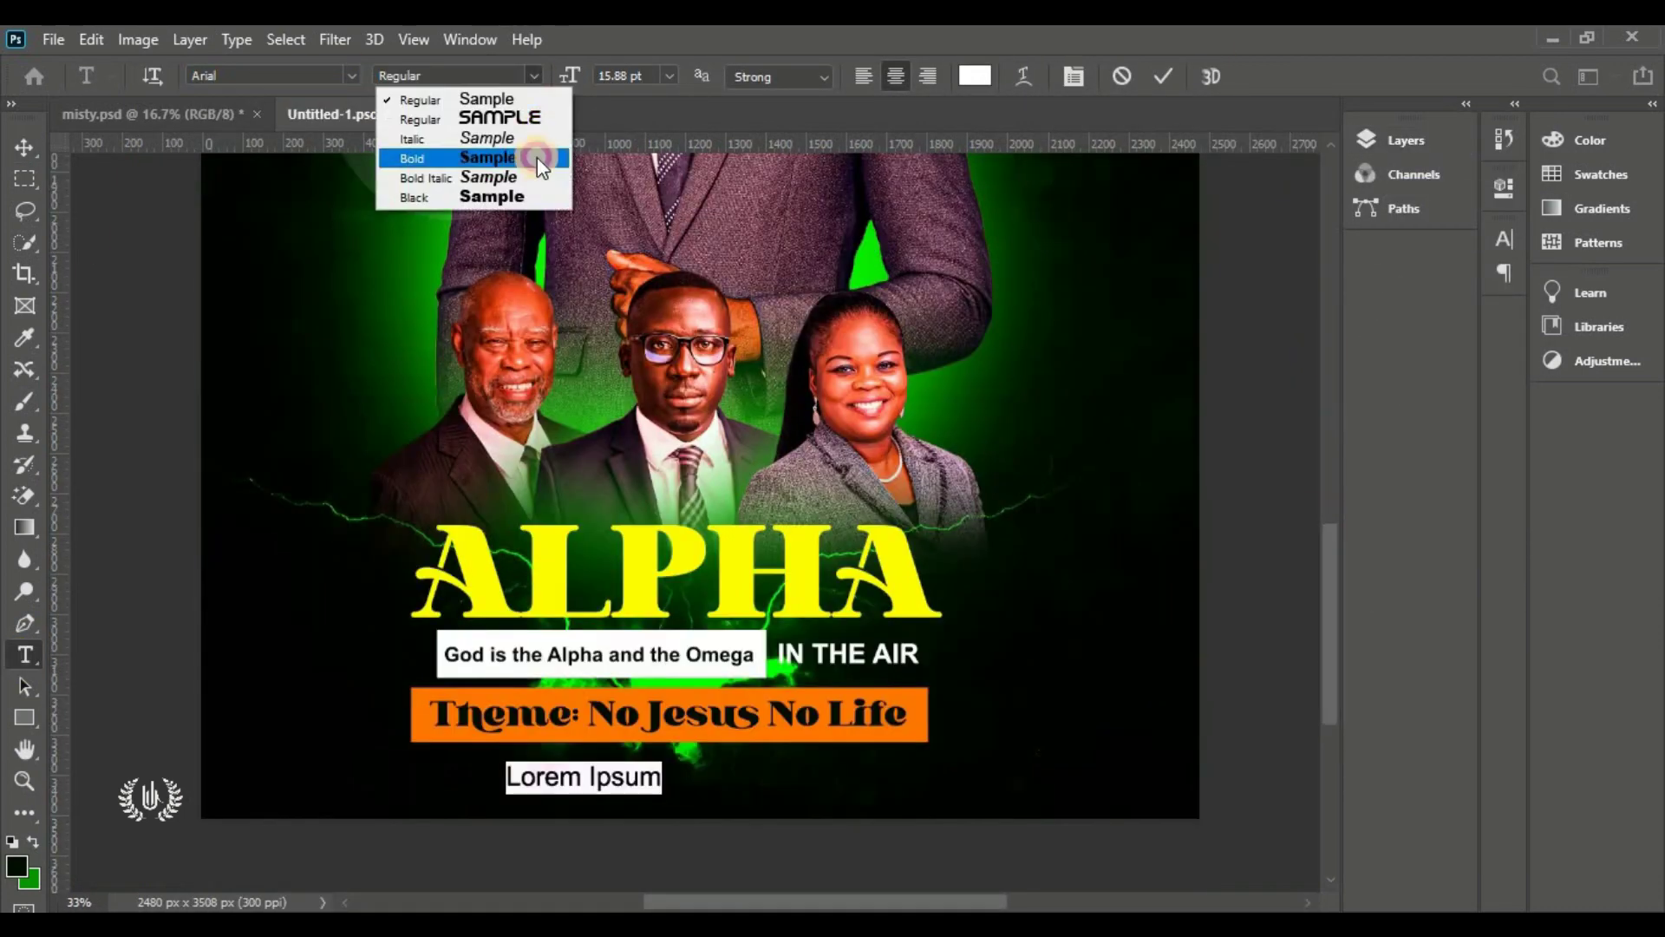
pyautogui.click(538, 158)
pyautogui.write('HAPPENING LIVE AT THE CHURCH PREMISE')
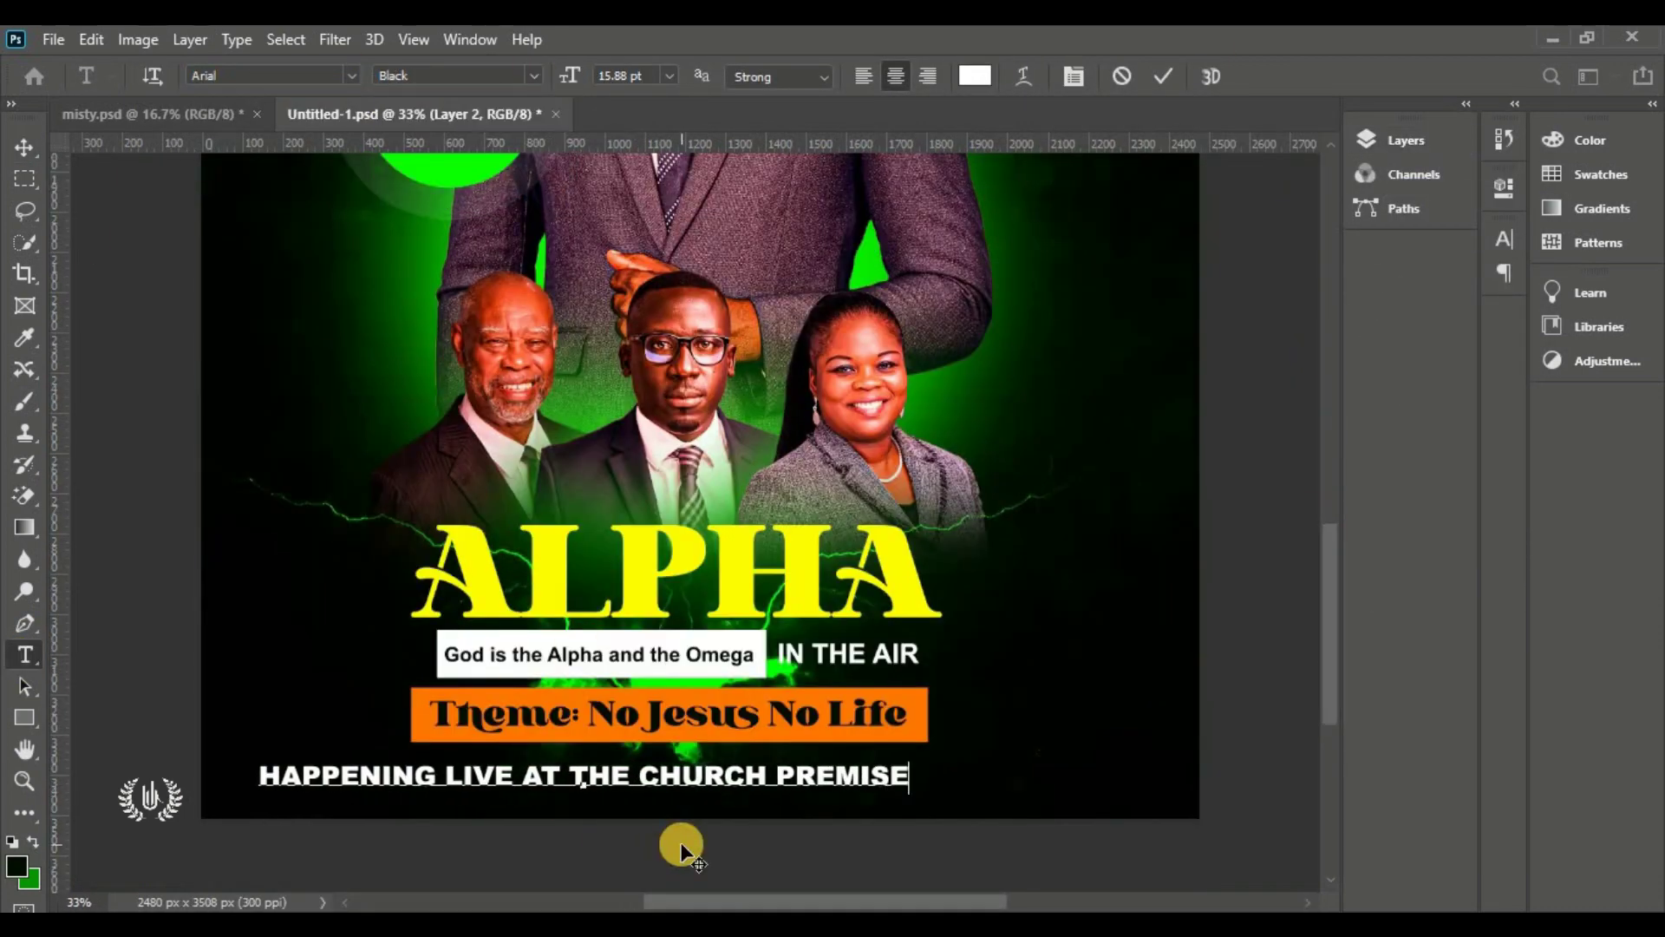
pyautogui.hotkey('ctrl', 'Return')
# Shrink the event line to about 60% and enlarge the title block to about 108%
pyautogui.hotkey('ctrl', 't')
pyautogui.moveTo(260, 788); pyautogui.dragTo(476, 774)
pyautogui.press('Return')
pyautogui.hotkey('ctrl', '0')
pyautogui.click(1406, 140)
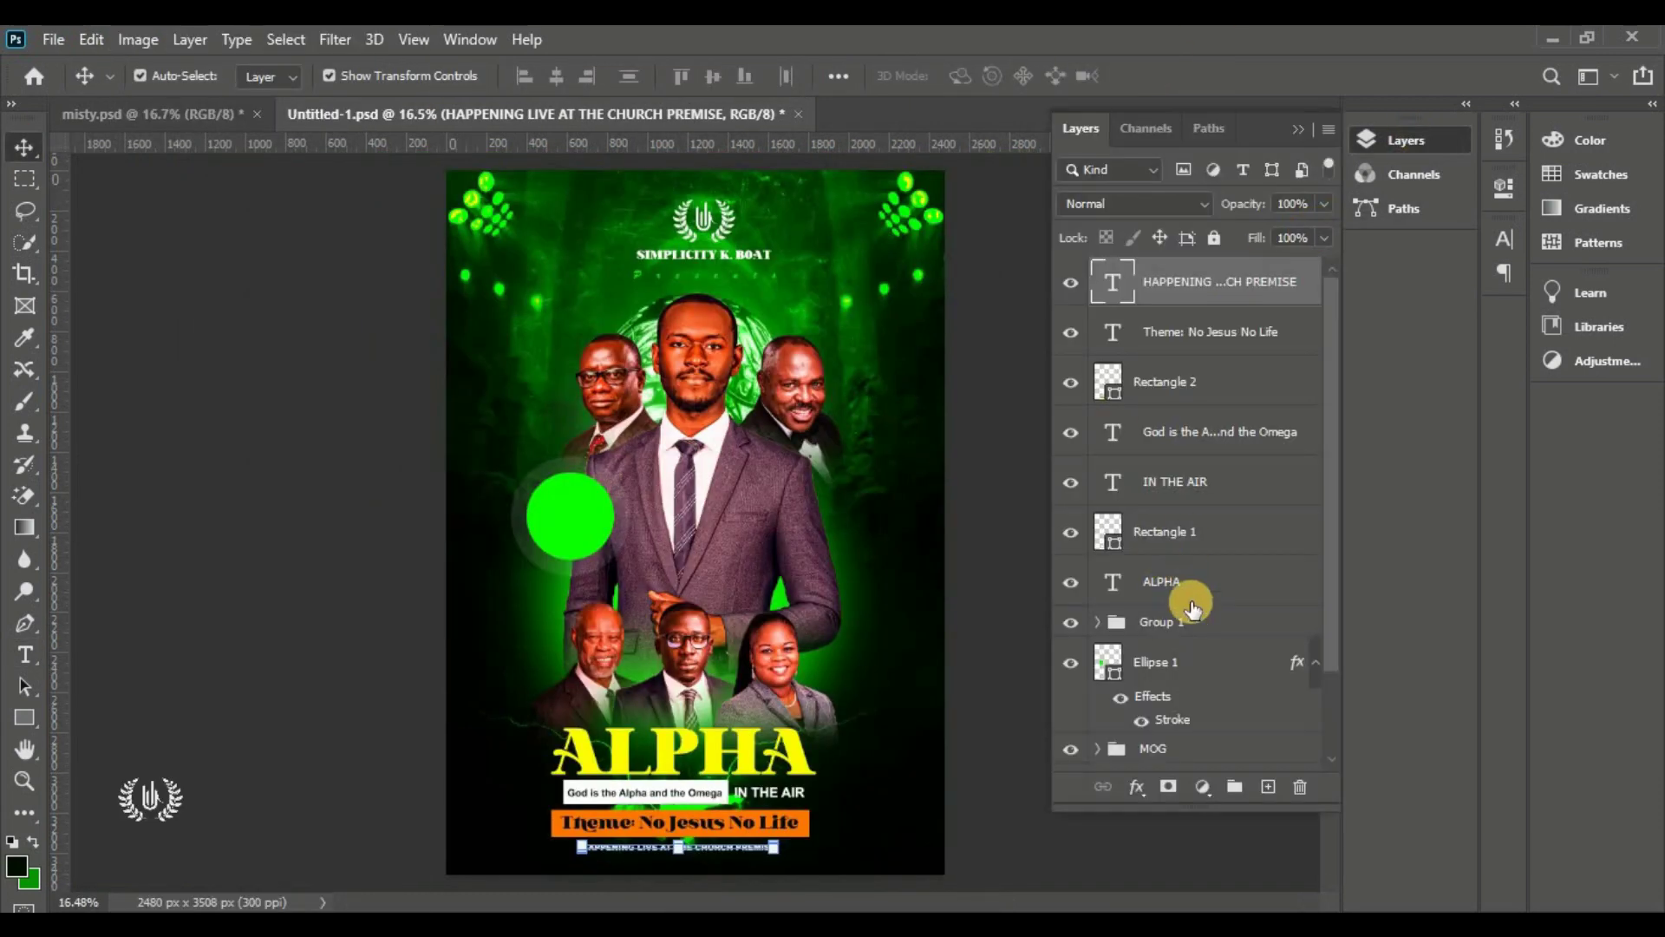
pyautogui.keyDown('shift'); pyautogui.click(1189, 590); pyautogui.keyUp('shift')
pyautogui.hotkey('ctrl', 't')
pyautogui.moveTo(682, 860); pyautogui.dragTo(681, 868)
pyautogui.press('Return')
pyautogui.click(985, 487)
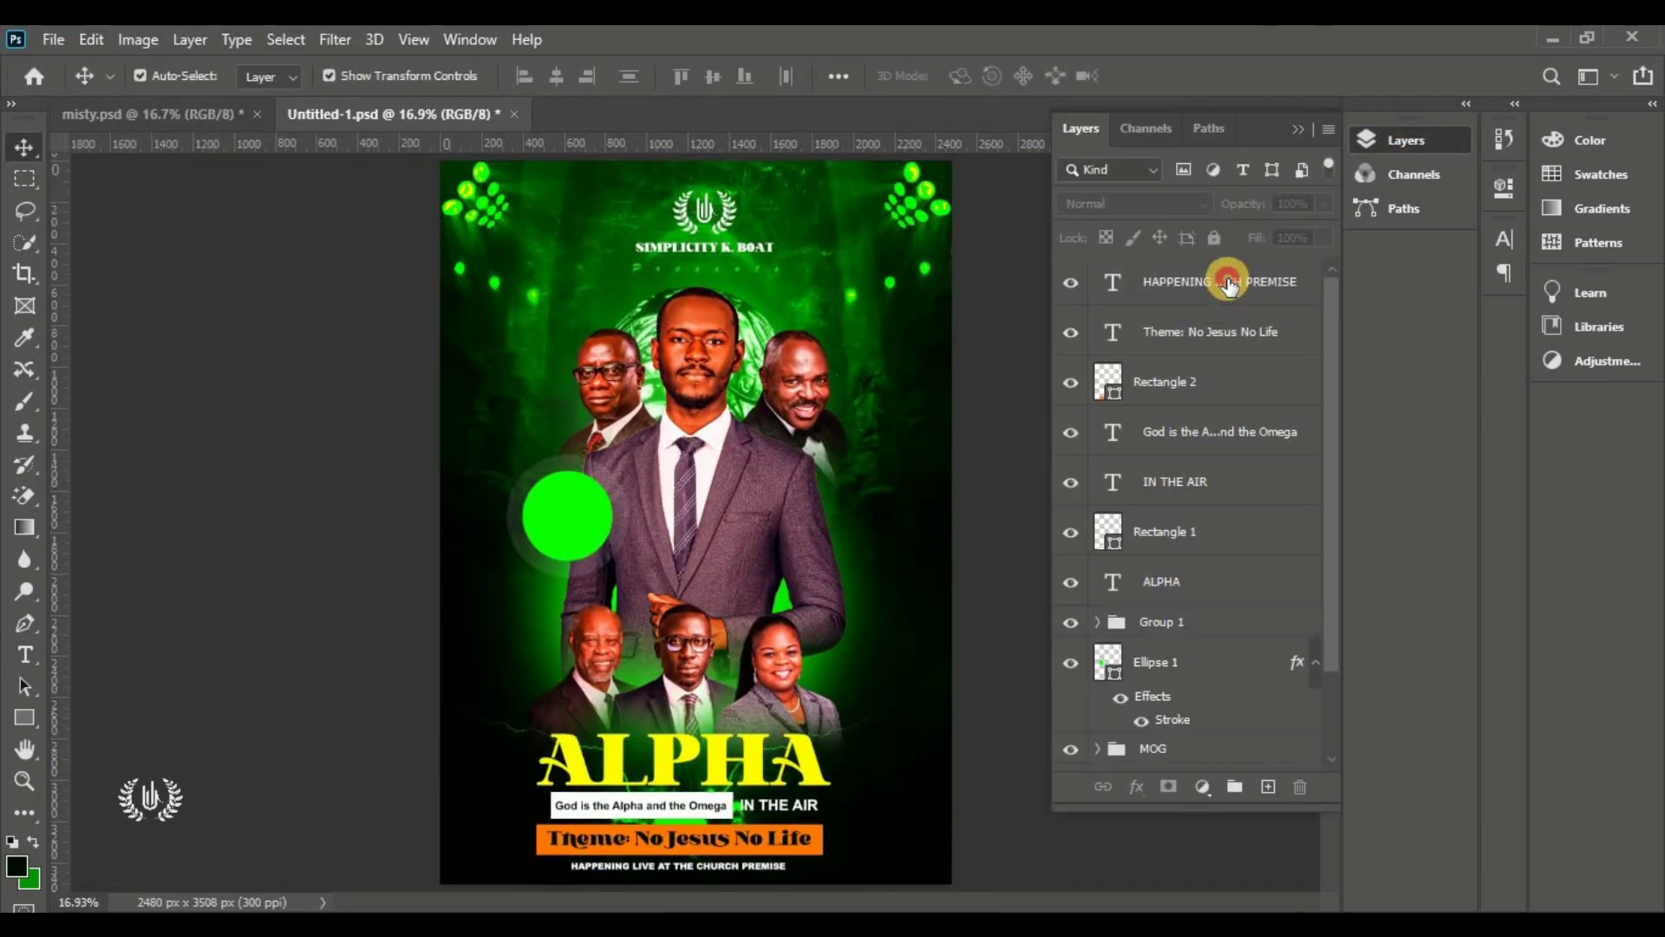
pyautogui.click(1229, 287)
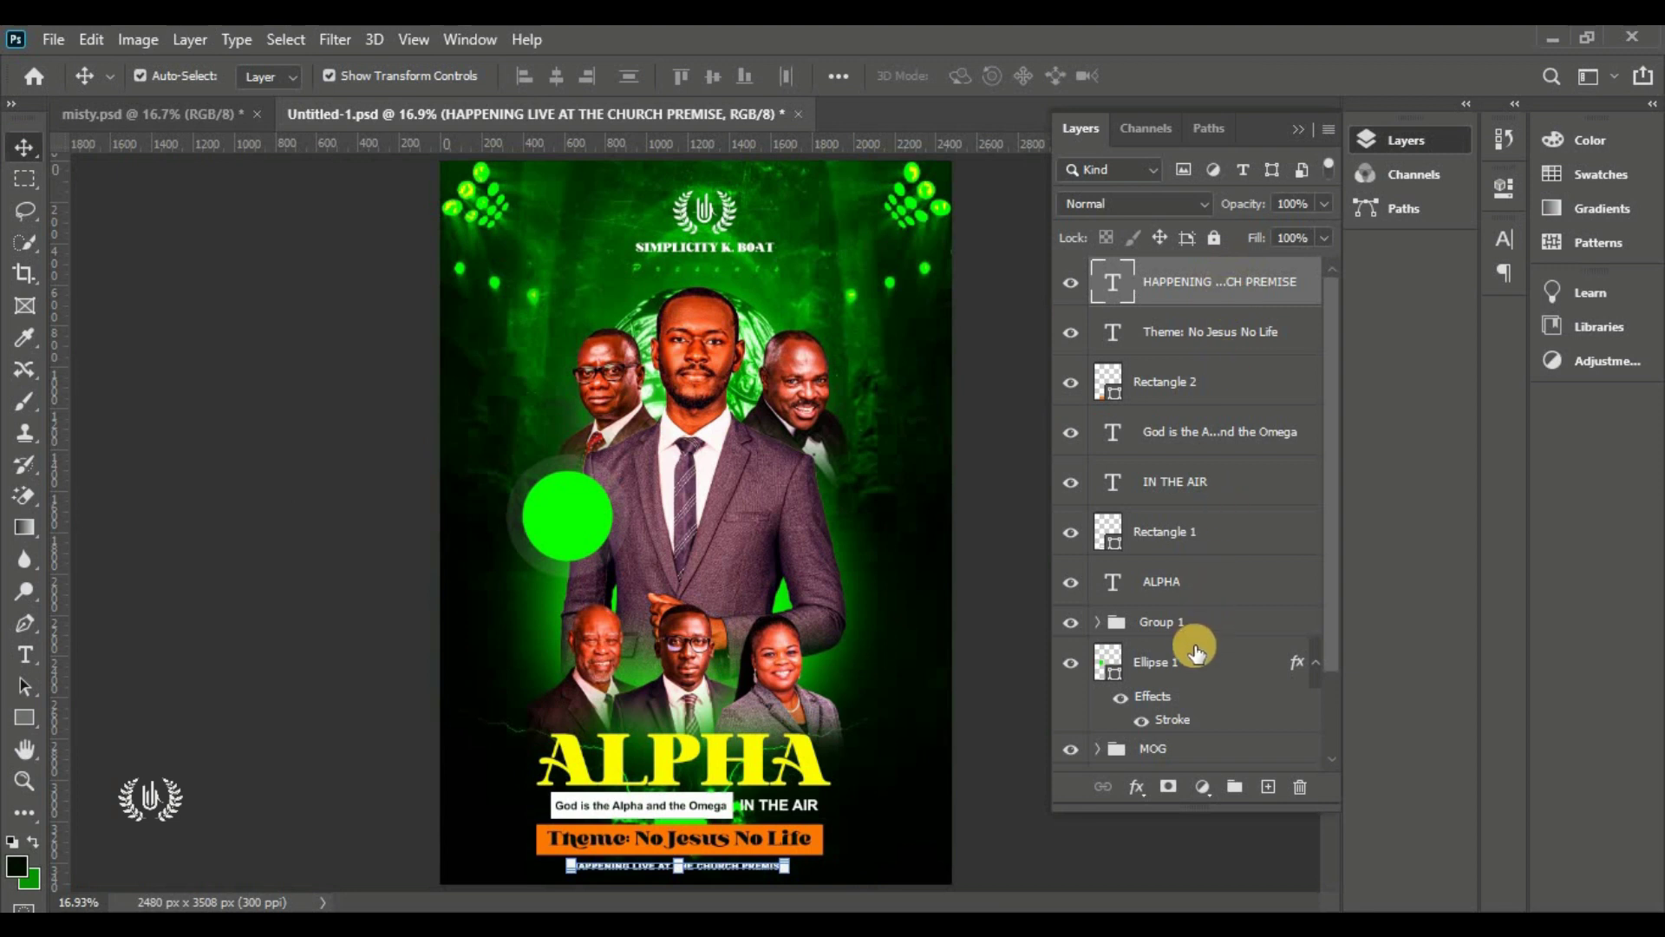
# Group the HAPPENING-through-ALPHA title layers, name the group ALPHA, and toggle its visibility to check
pyautogui.keyDown('shift'); pyautogui.click(1227, 599); pyautogui.keyUp('shift')
pyautogui.click(1234, 786)
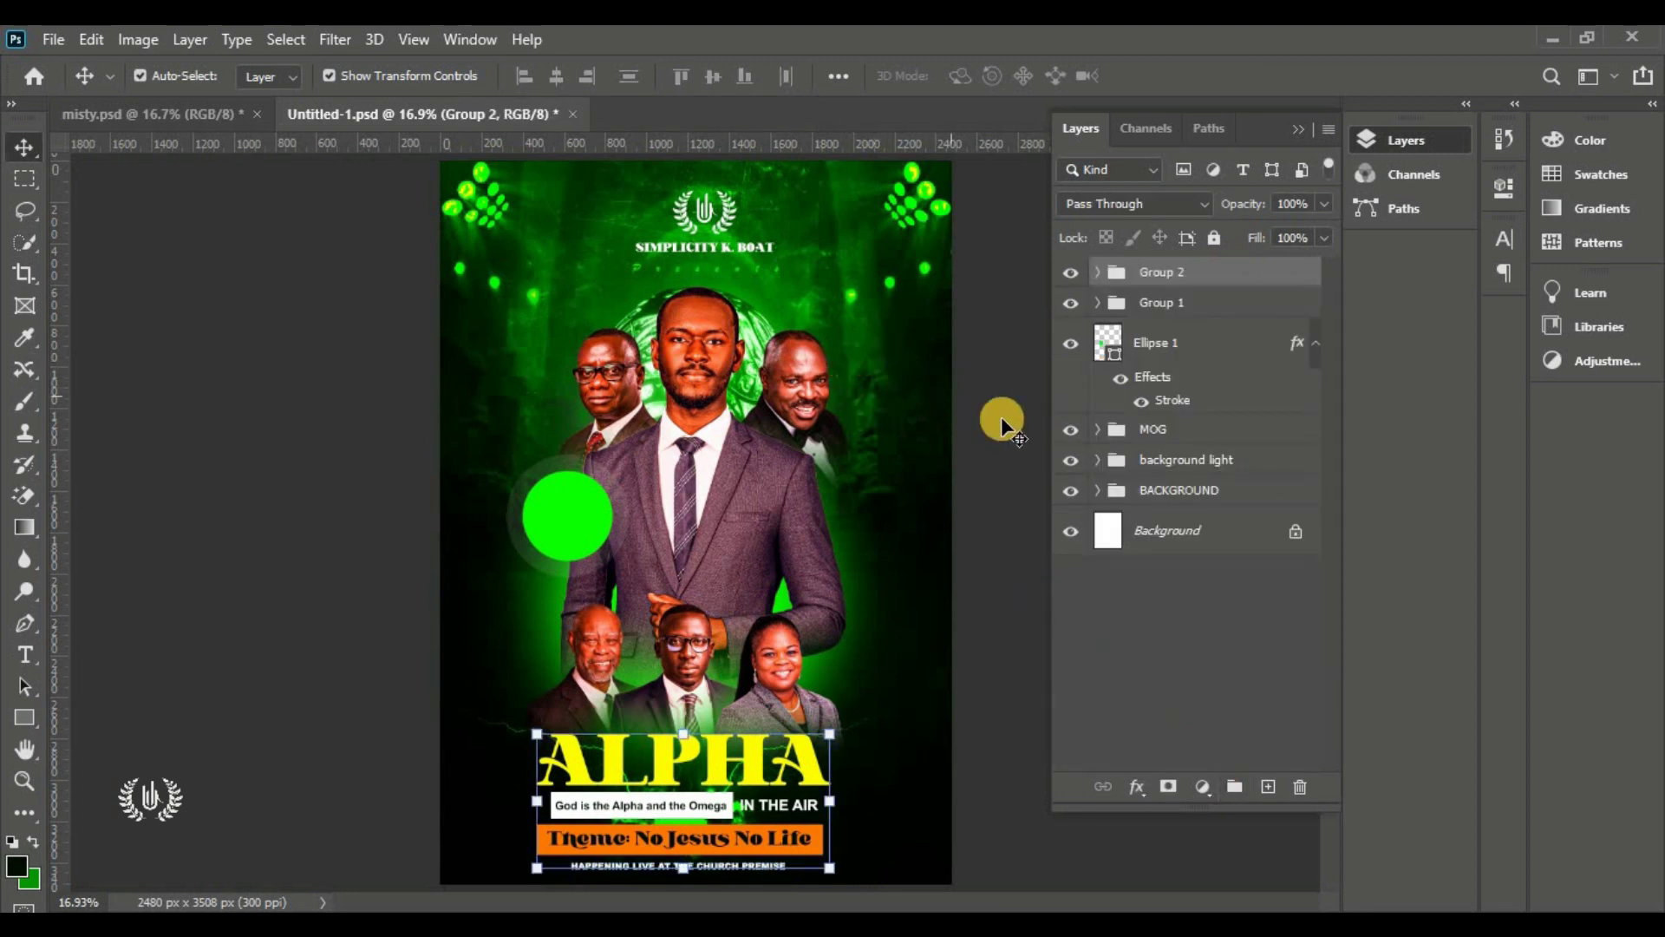
pyautogui.doubleClick(1168, 274)
pyautogui.write('A')
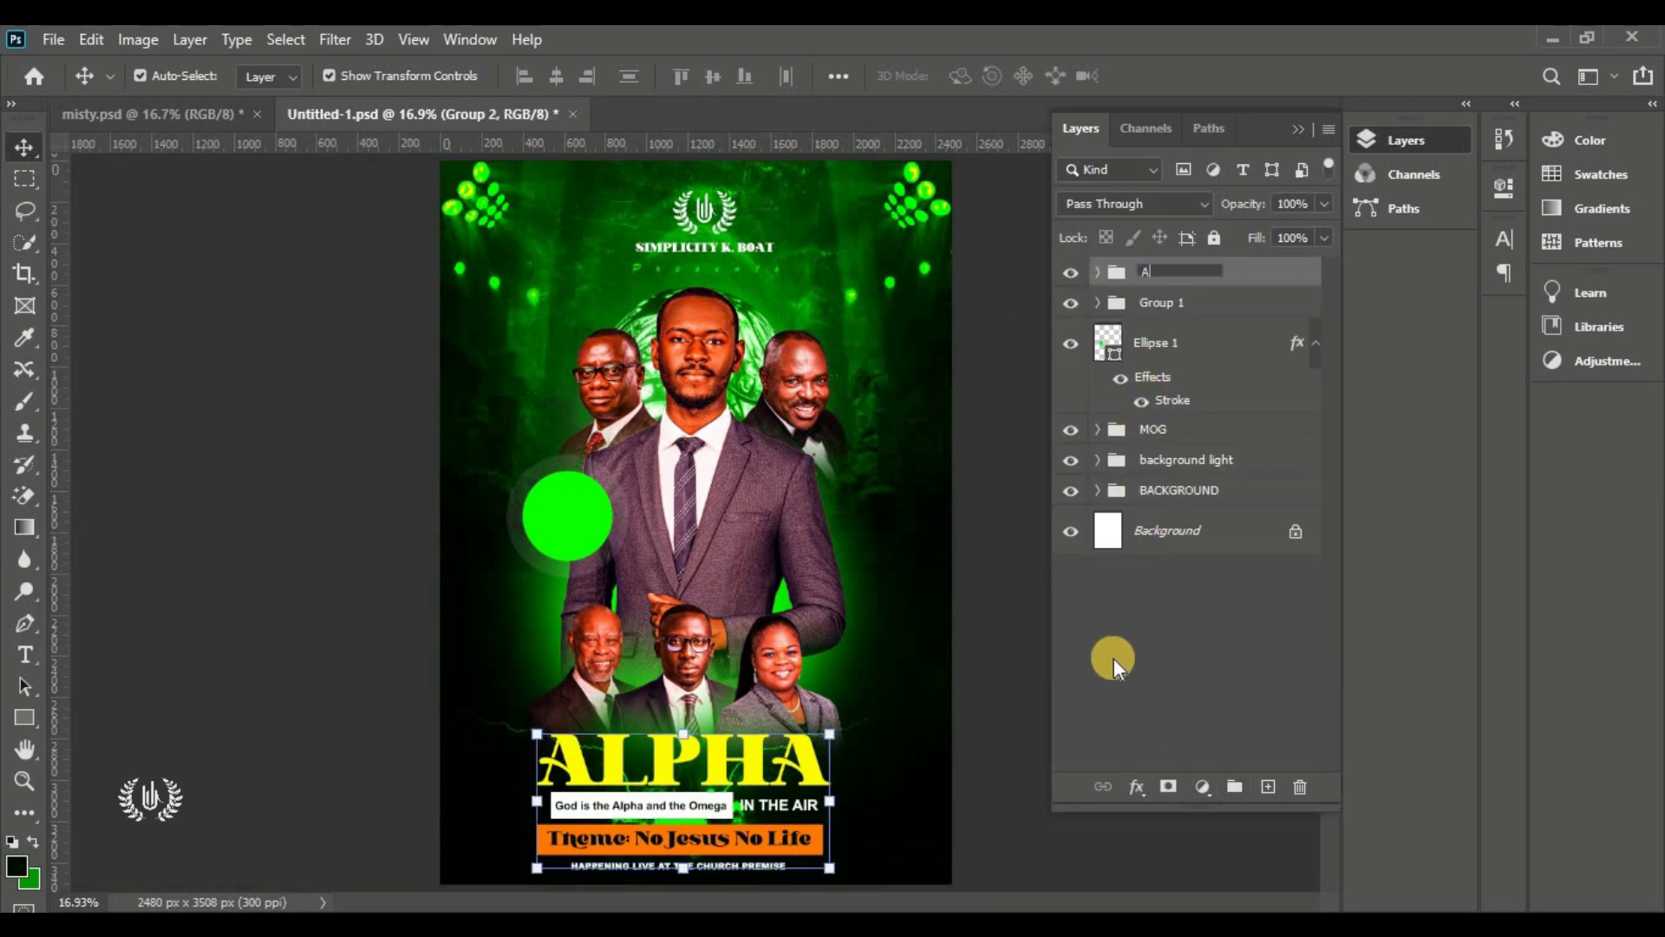
pyautogui.write('PL')
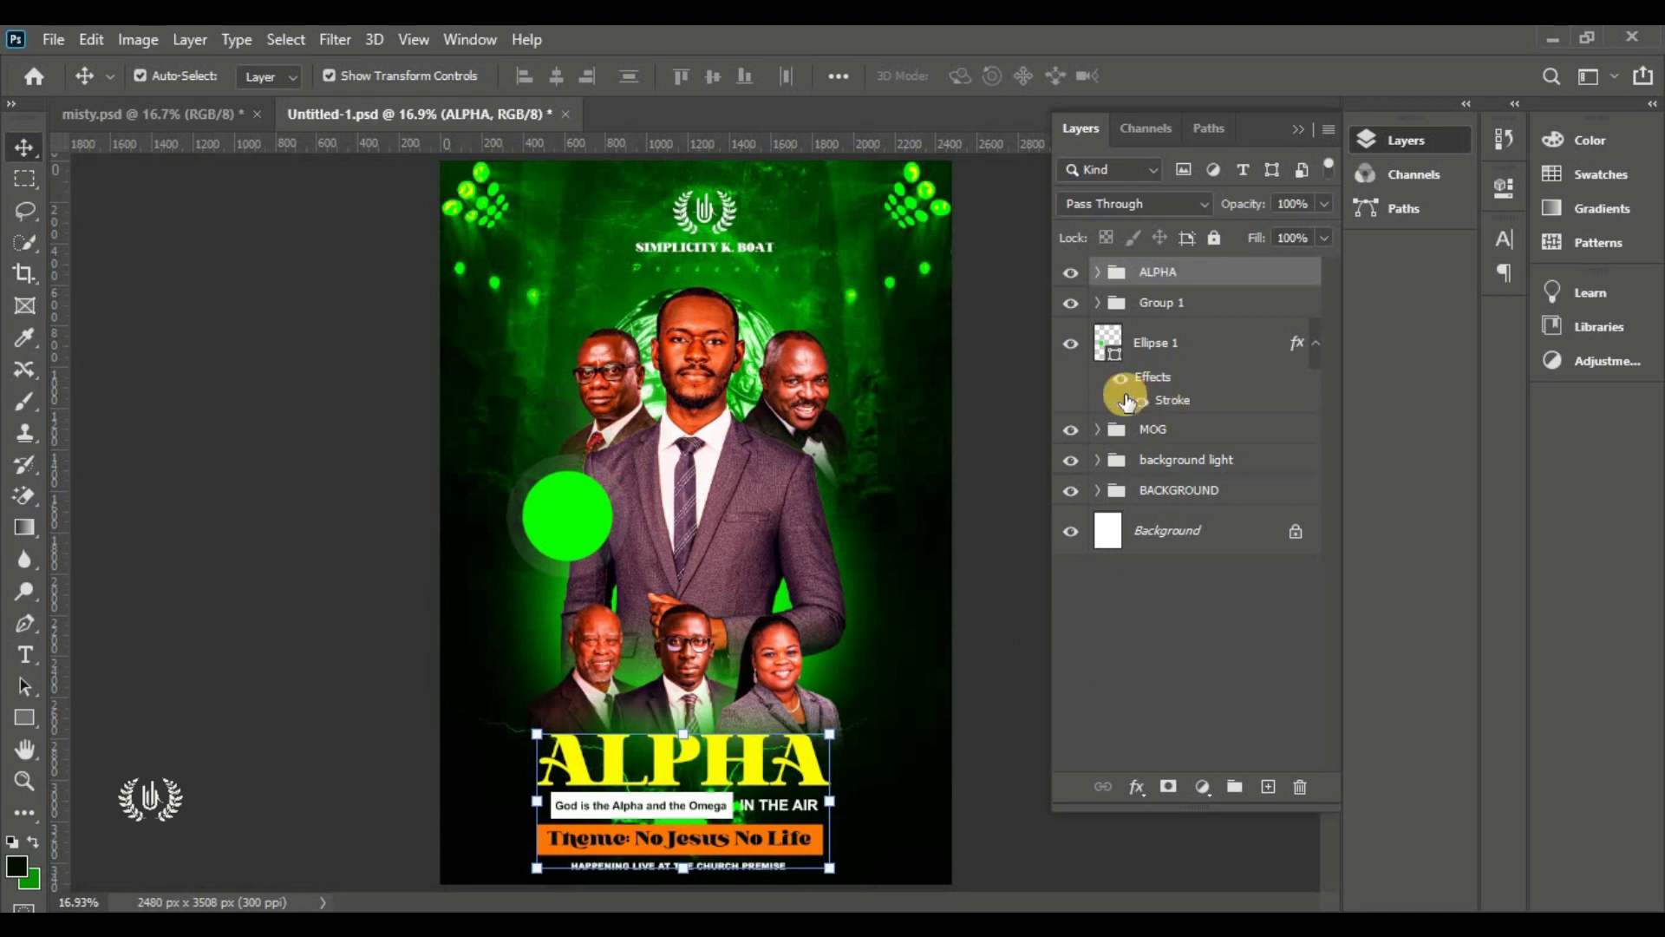
pyautogui.click(993, 543)
pyautogui.click(1070, 272)
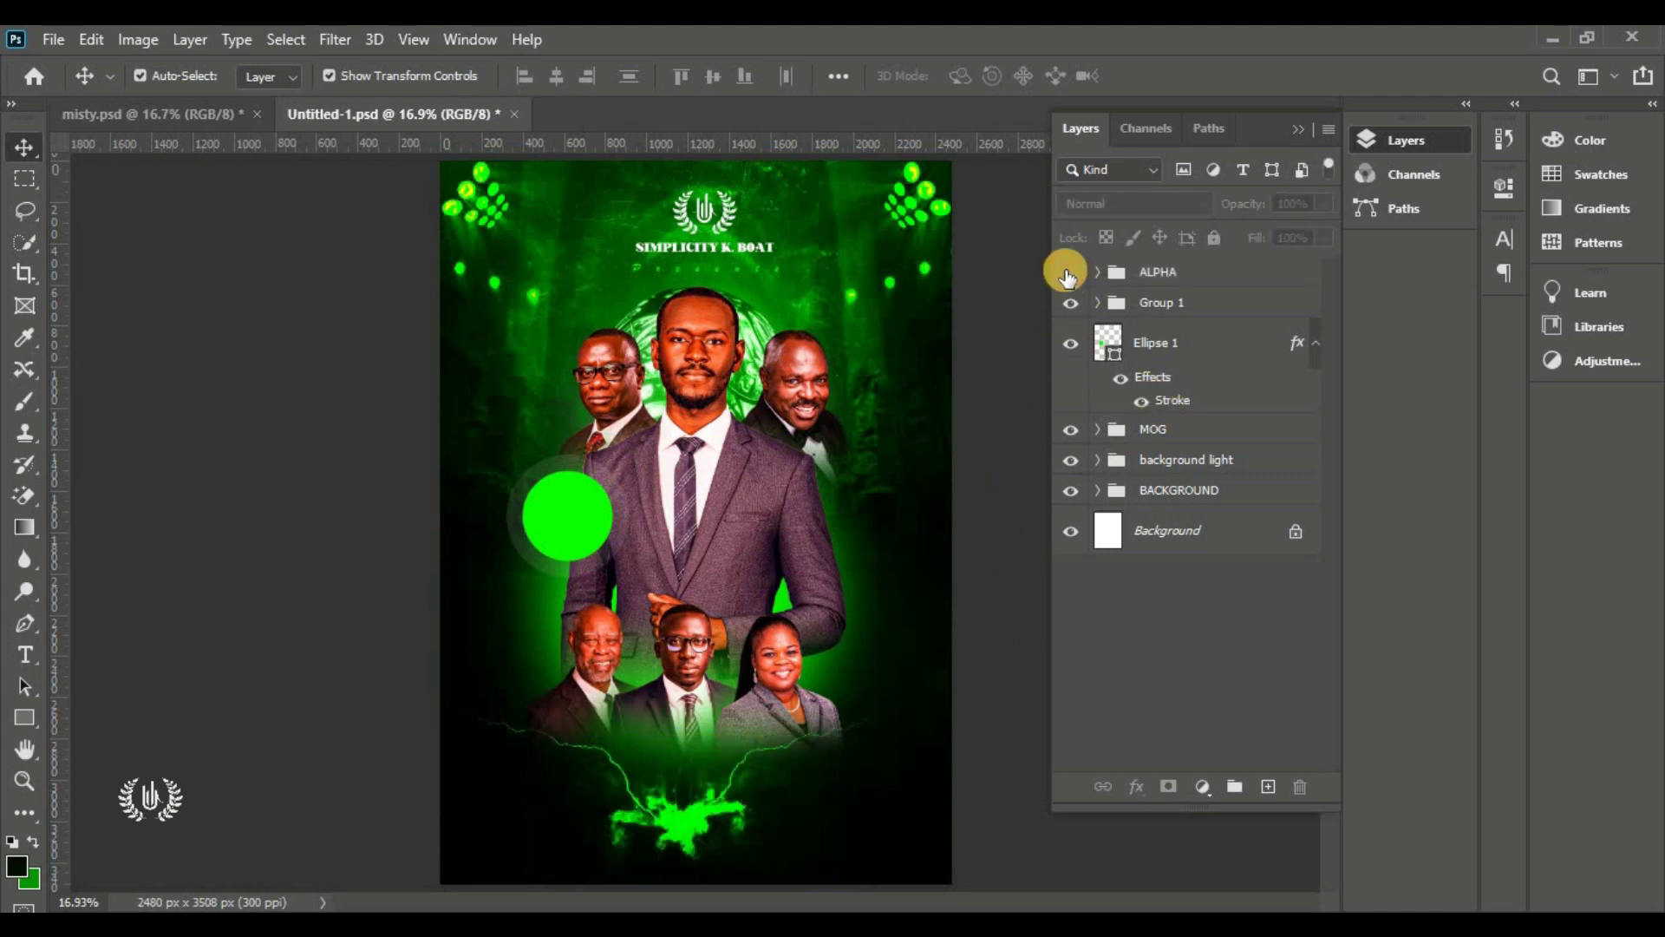
pyautogui.click(1070, 272)
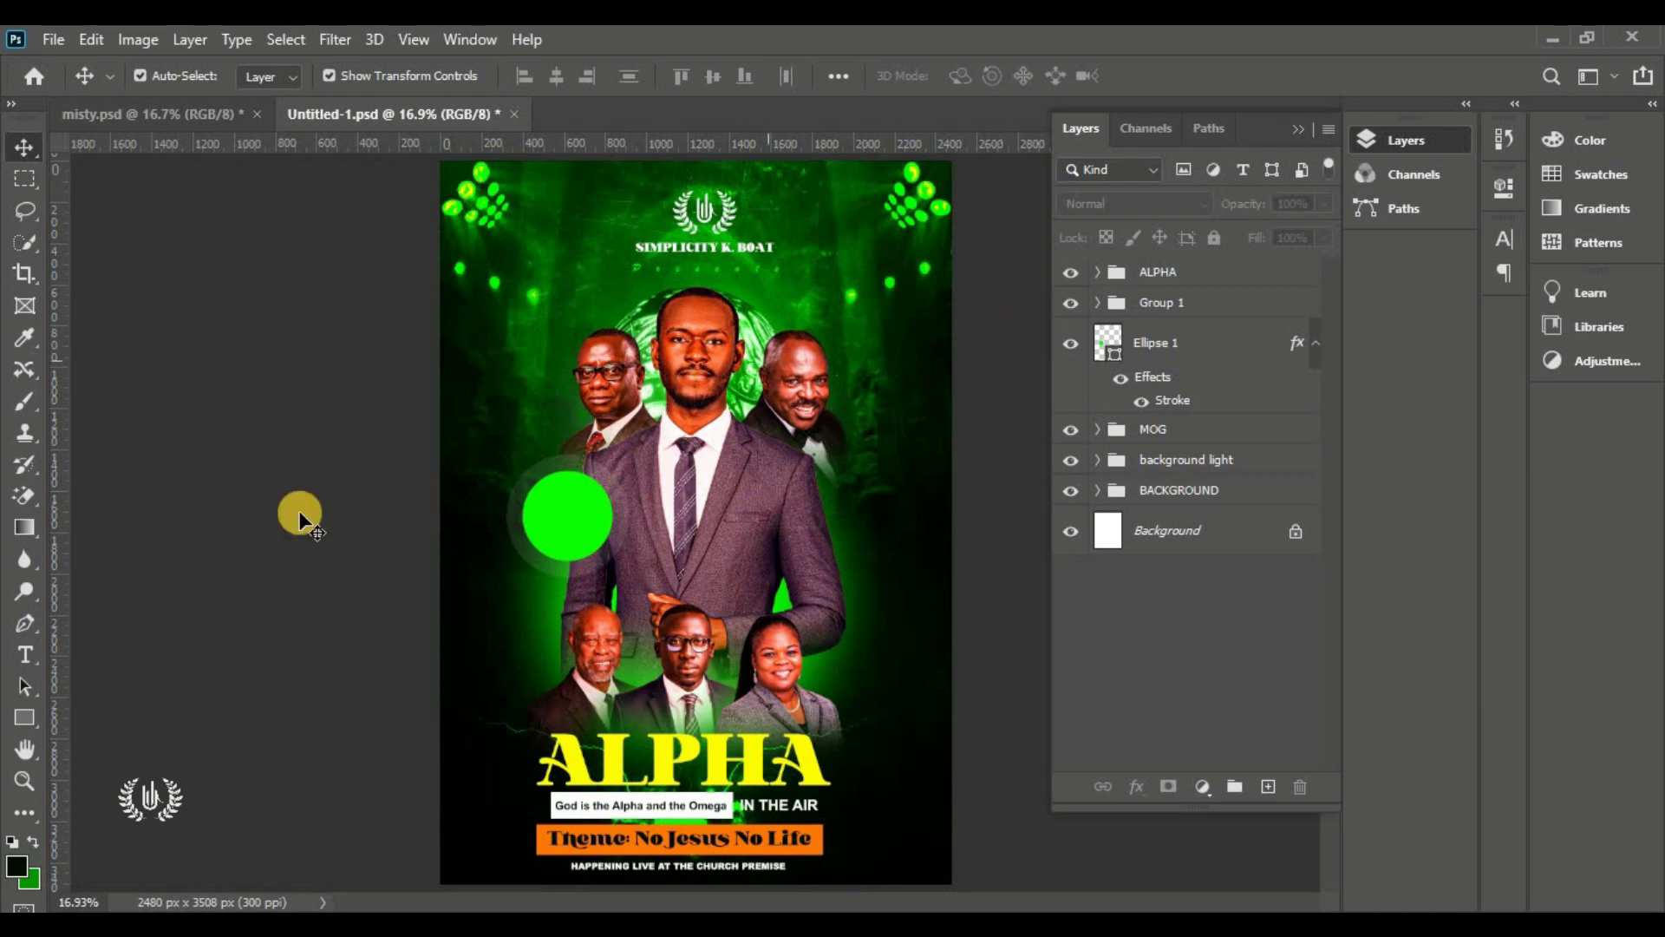
pyautogui.moveTo(30, 661); pyautogui.dragTo(84, 657)
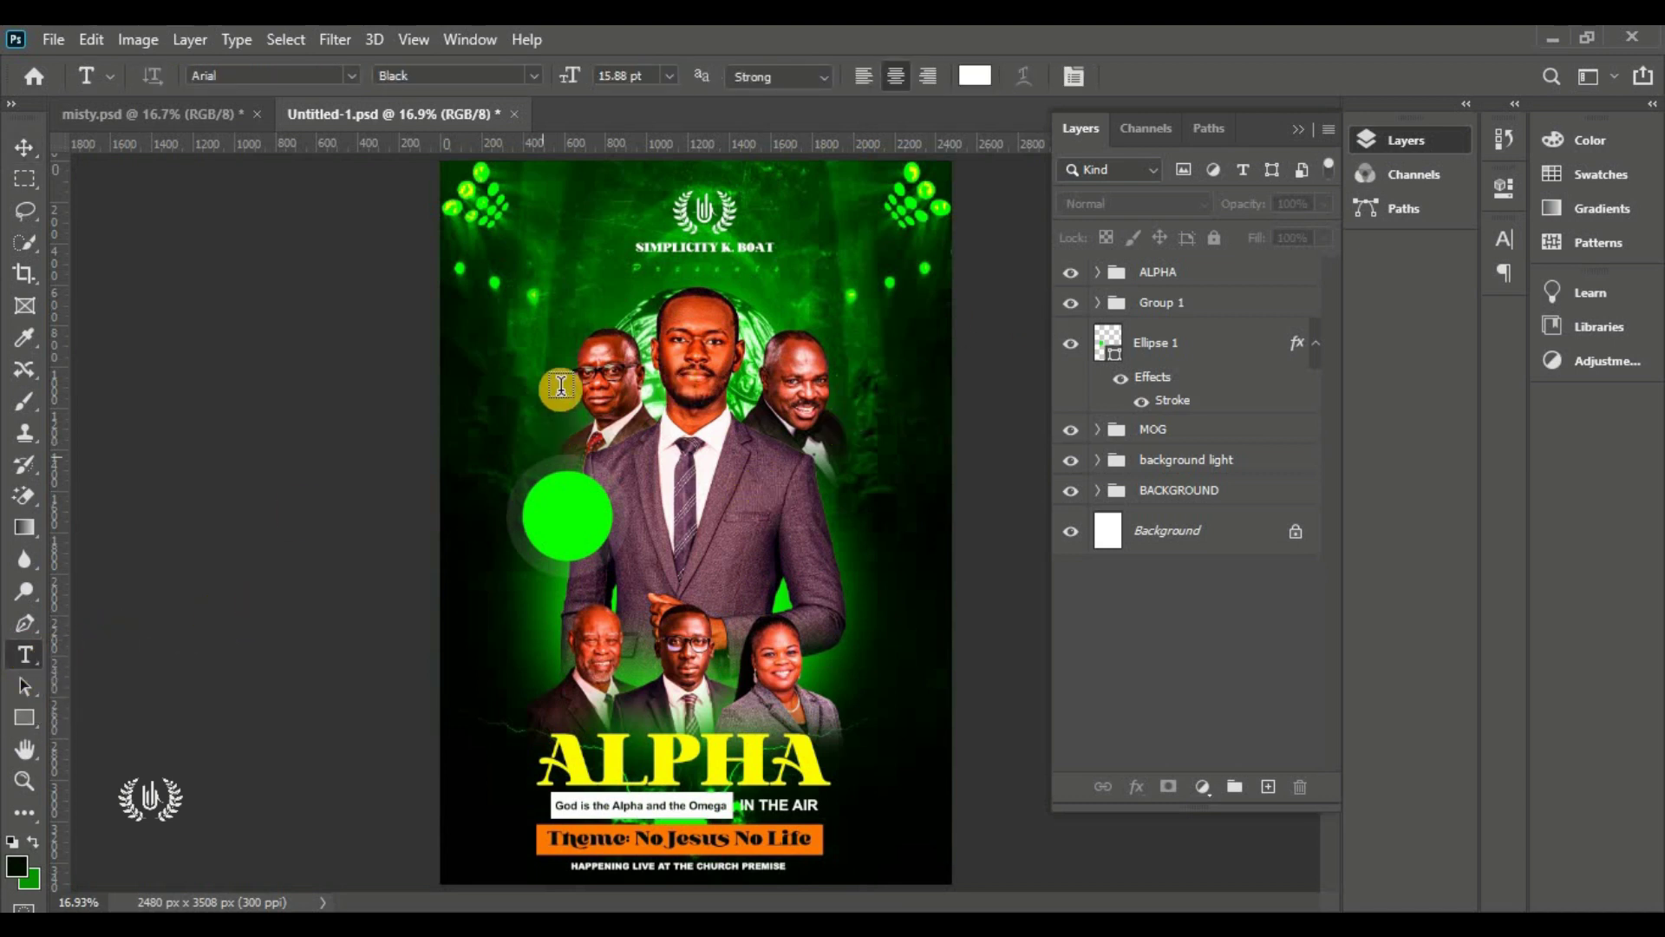
# Place a new text box inside the green circle and set its colour to very dark green
pyautogui.click(531, 379)
pyautogui.moveTo(538, 424); pyautogui.dragTo(574, 544)
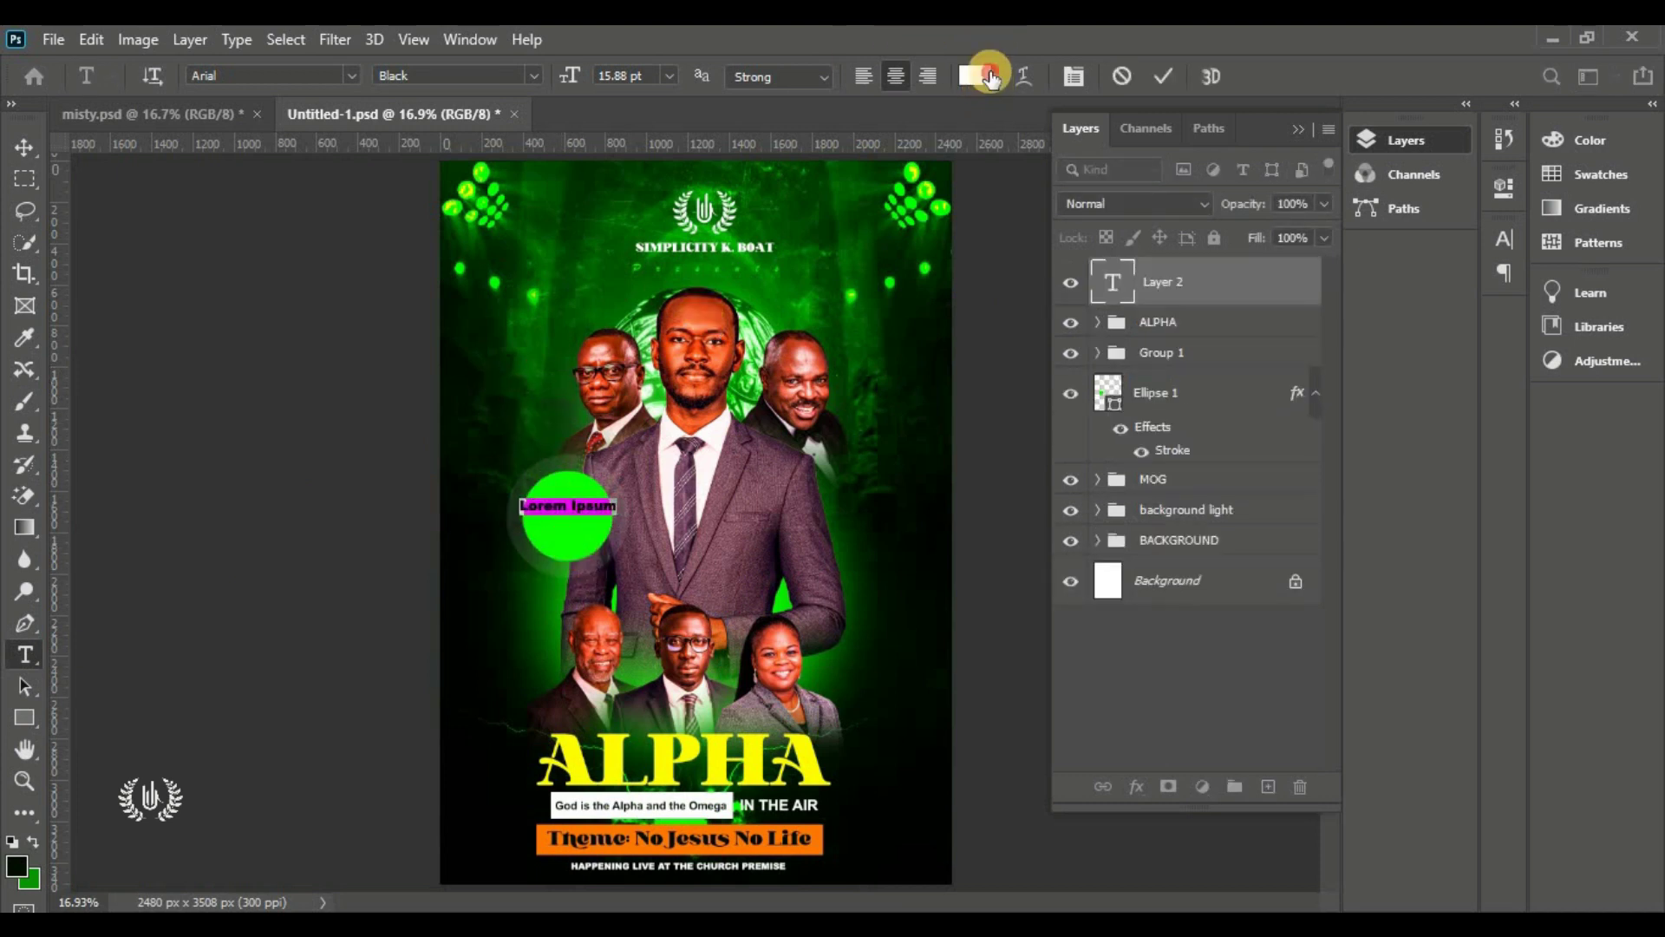
pyautogui.click(991, 78)
pyautogui.click(60, 829)
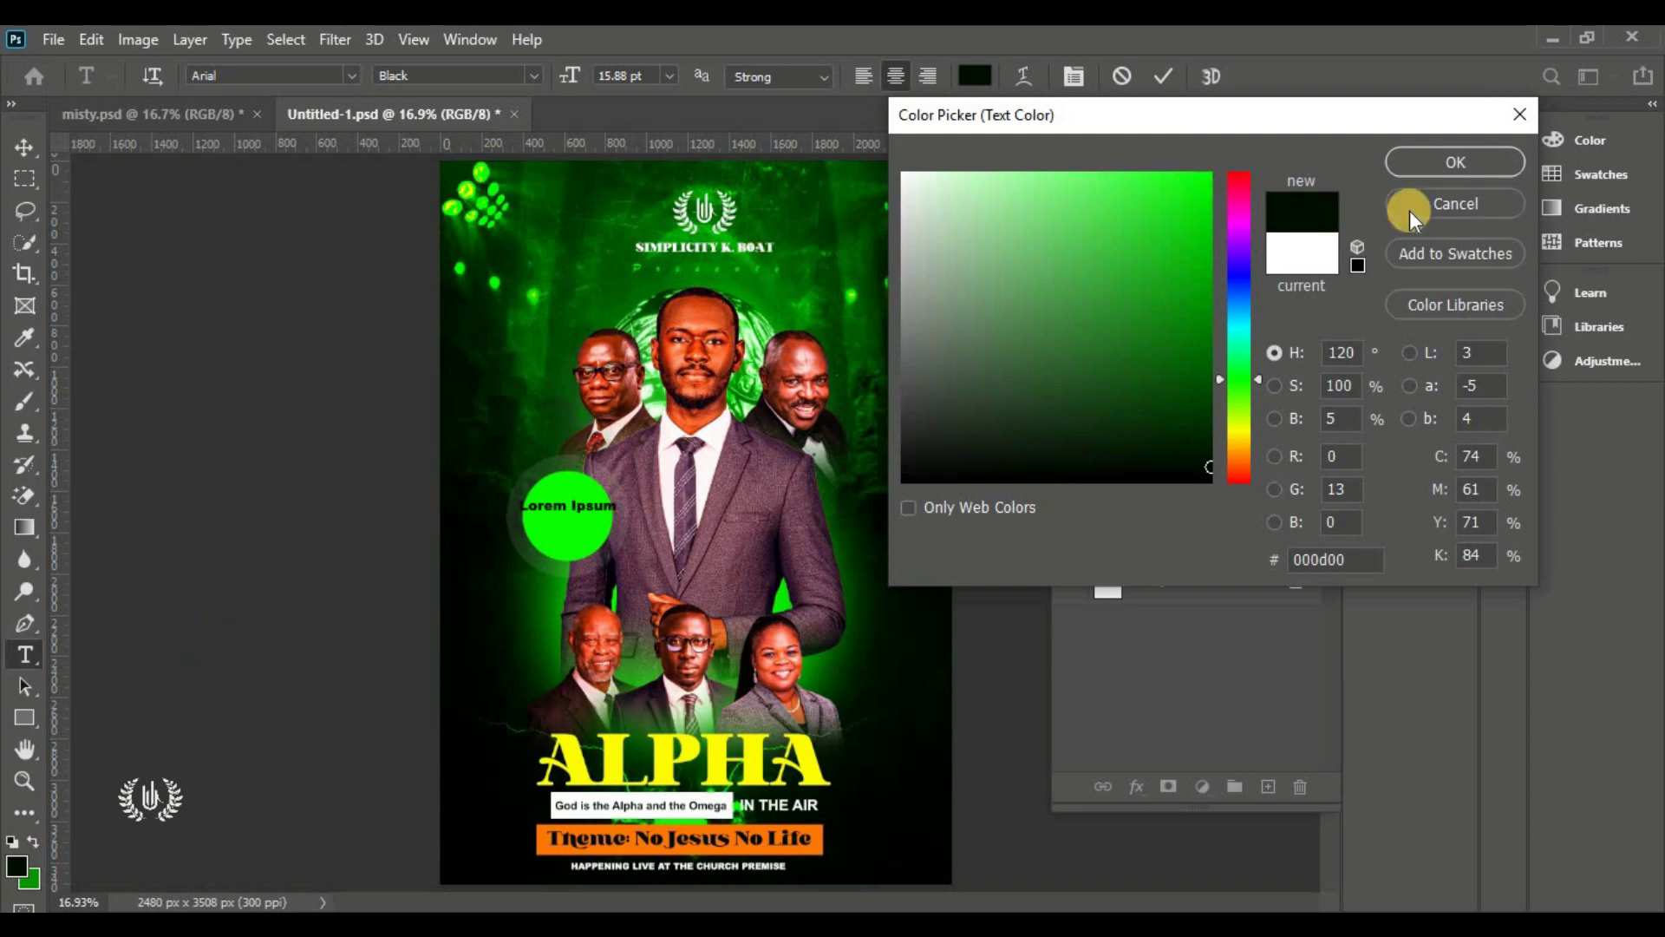
pyautogui.click(1439, 165)
pyautogui.scroll(7, 600, 487)
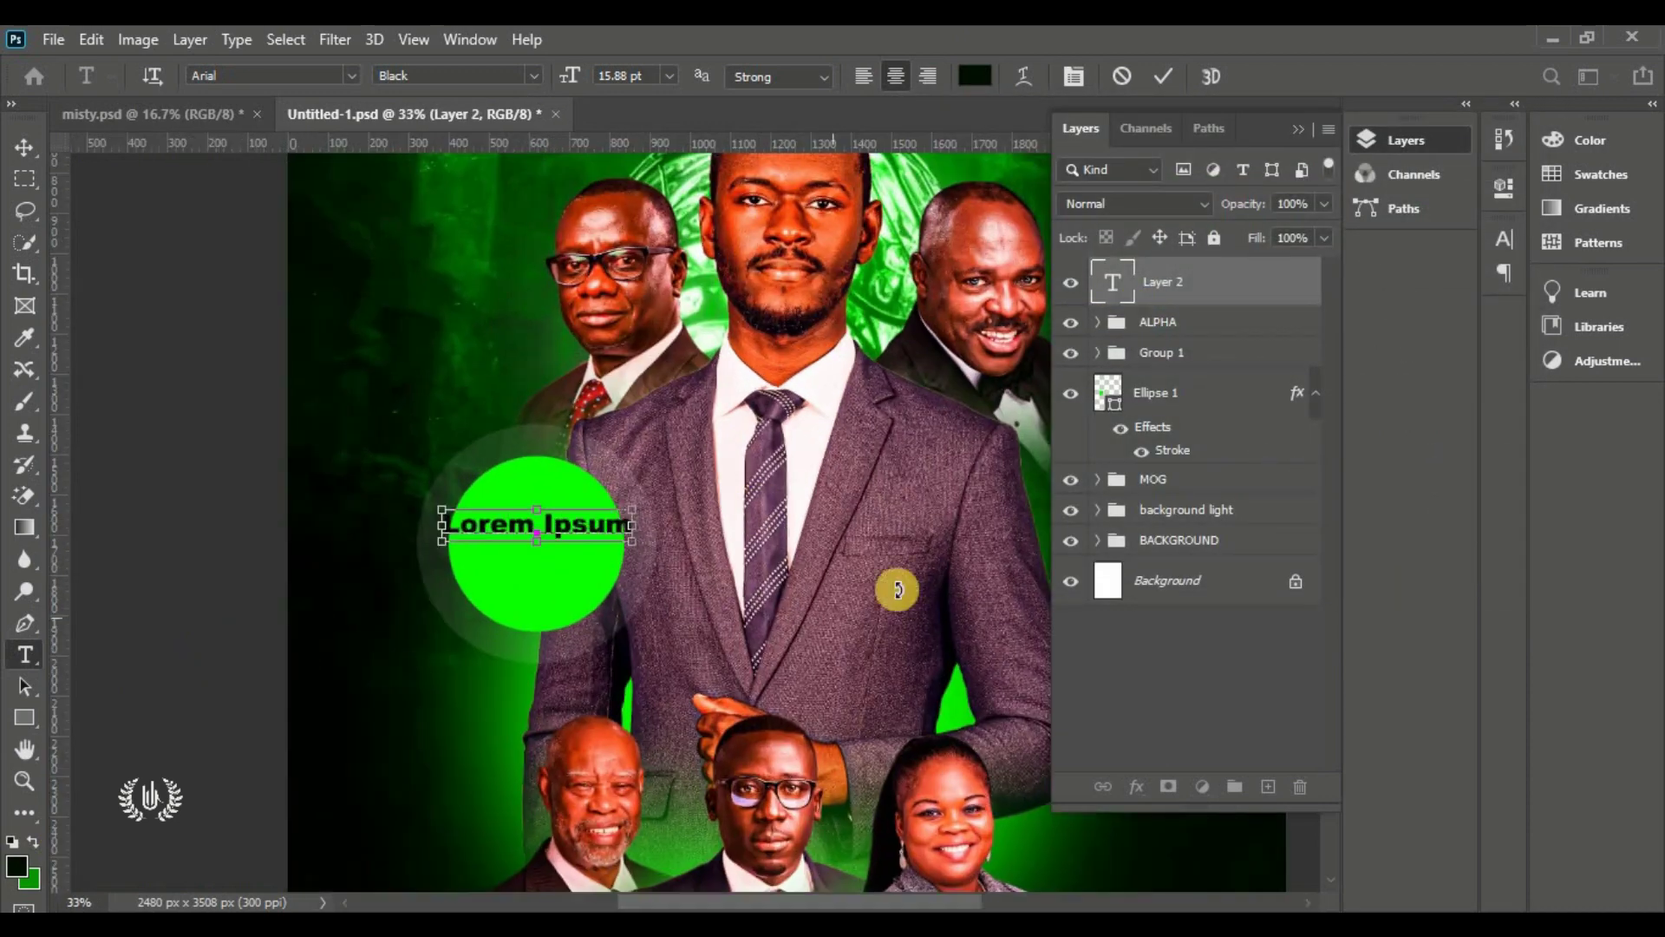
pyautogui.hotkey('ctrl', 'a')
pyautogui.write('HOST')
pyautogui.press('Return')
pyautogui.write('PR')
pyautogui.hotkey('ctrl', 'a')
pyautogui.click(1504, 239)
pyautogui.moveTo(1370, 304); pyautogui.dragTo(1265, 327)
pyautogui.write('OPHET')
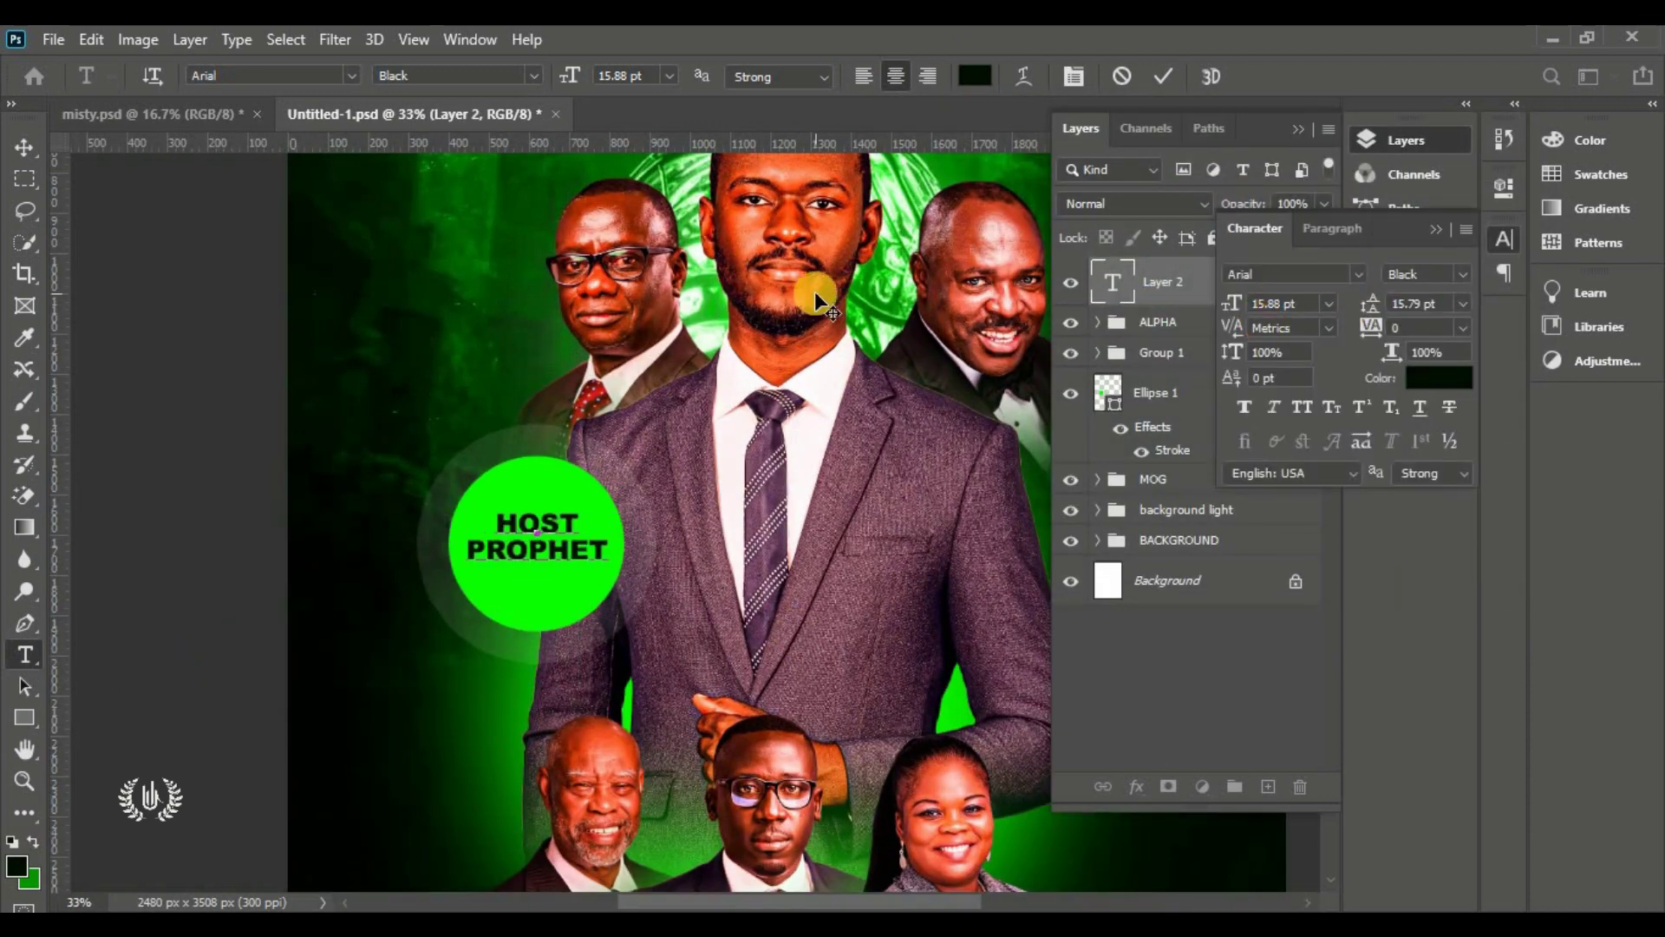
pyautogui.press('Return')
pyautogui.press('Return')
pyautogui.hotkey('ctrl', 'Return')
pyautogui.scroll(3, 473, 428)
pyautogui.click(480, 390)
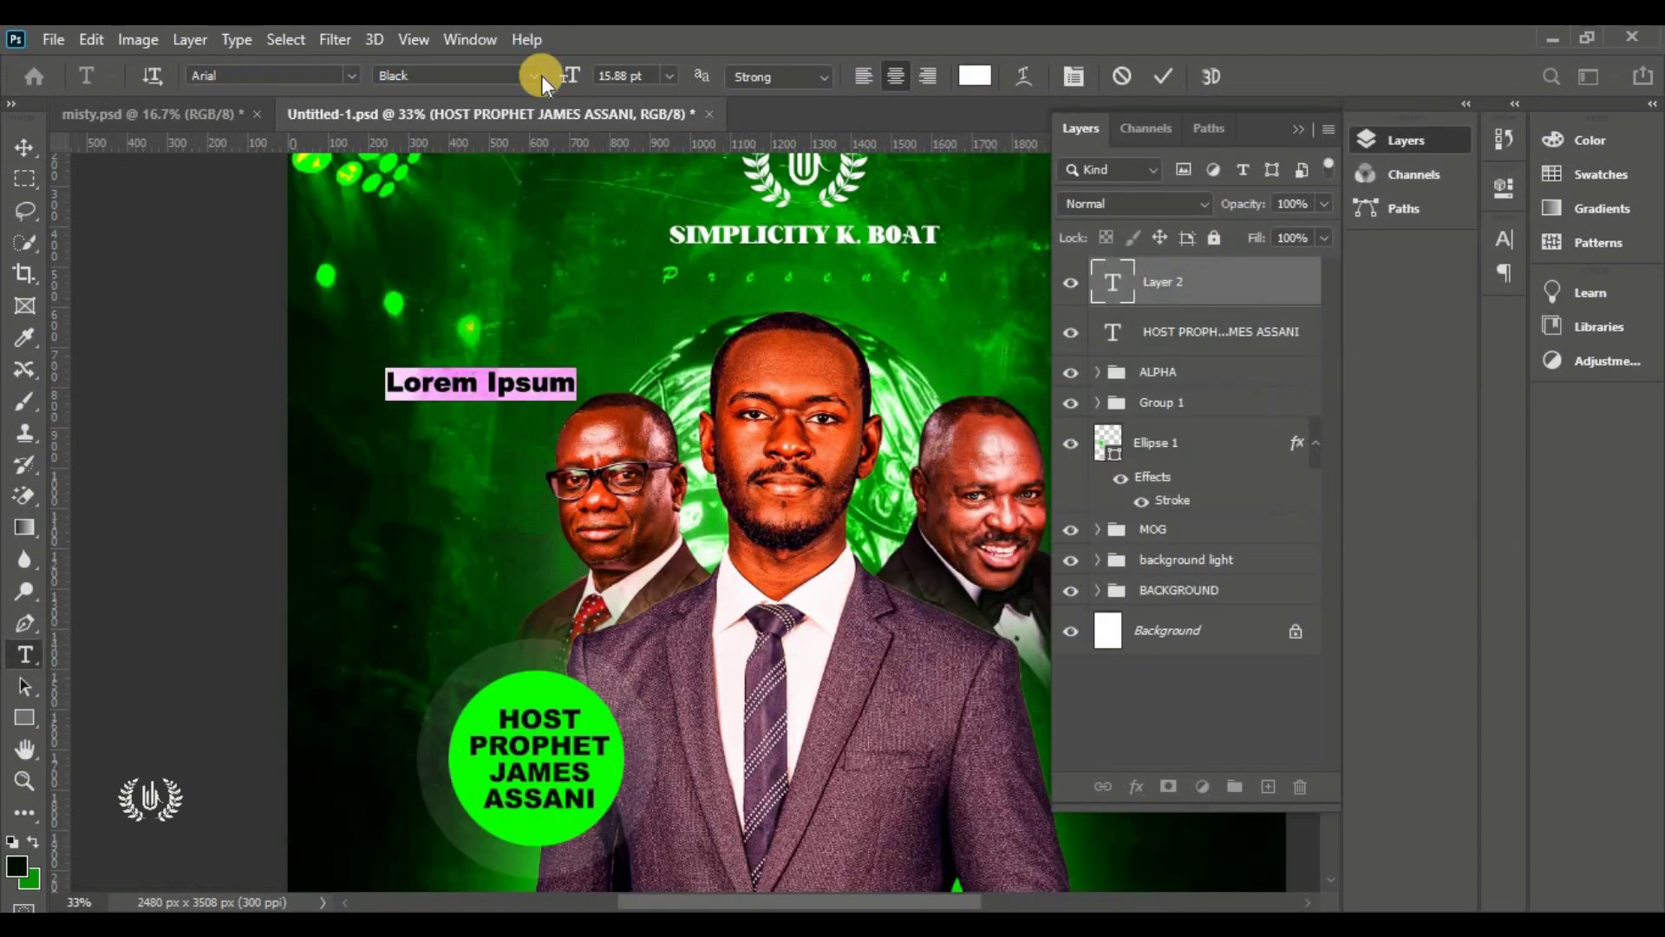
pyautogui.hotkey('ctrl', 'Return')
pyautogui.press('v')
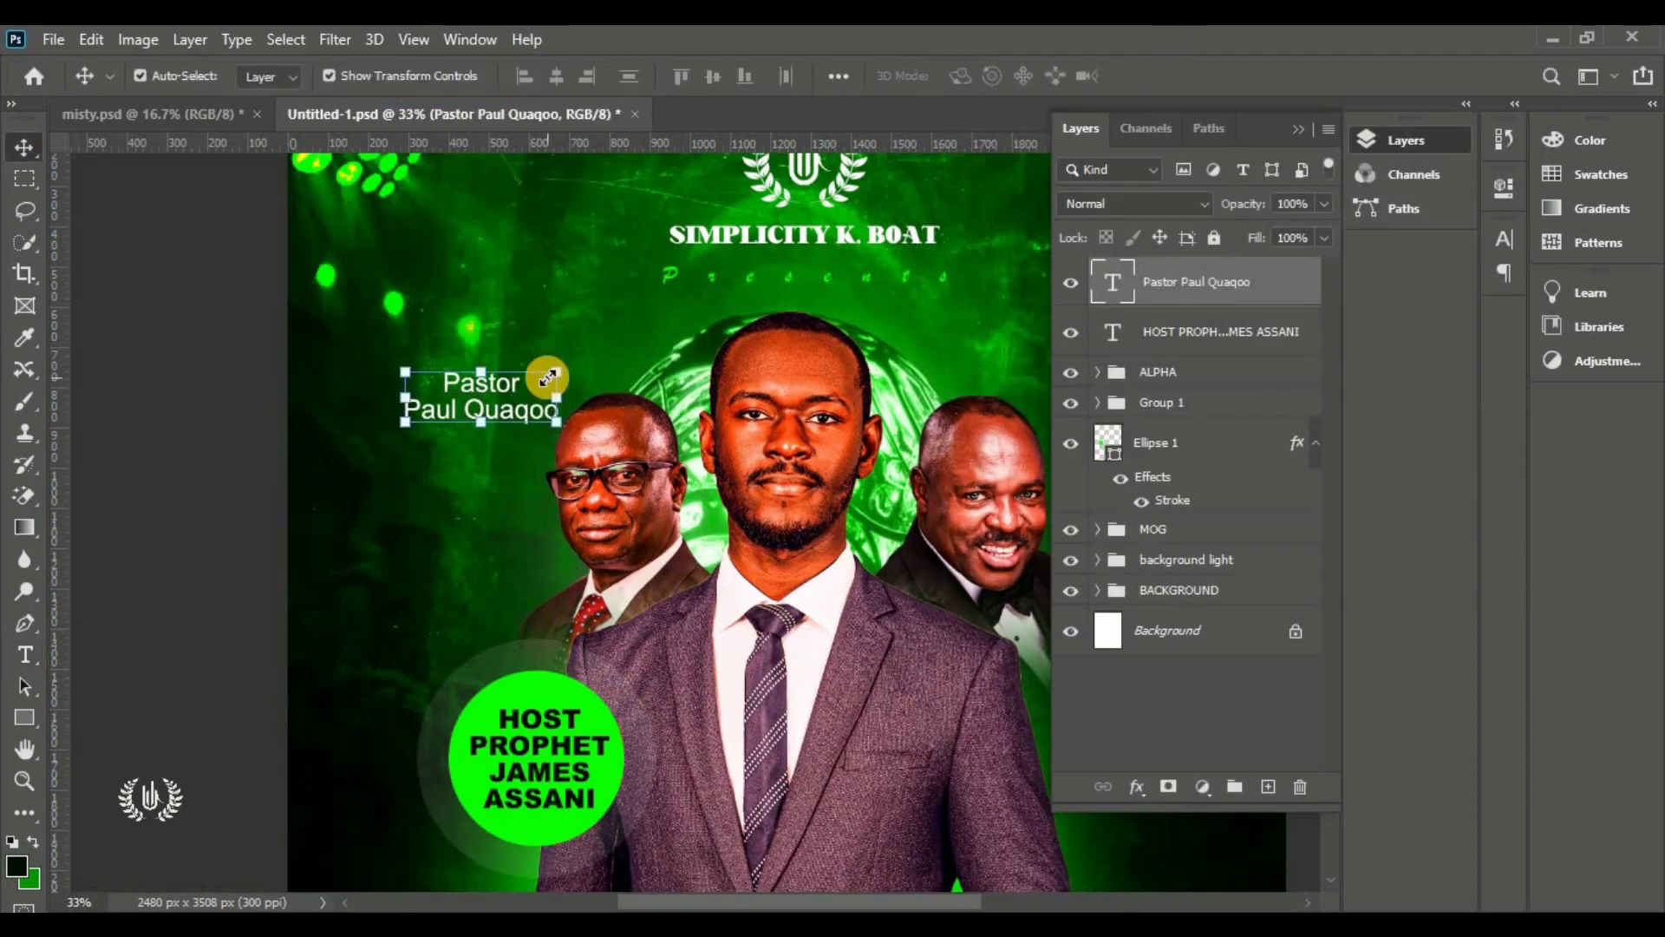
pyautogui.moveTo(556, 372); pyautogui.dragTo(525, 384)
pyautogui.hscroll(5, 693, 364)
pyautogui.moveTo(268, 363); pyautogui.dragTo(735, 371)
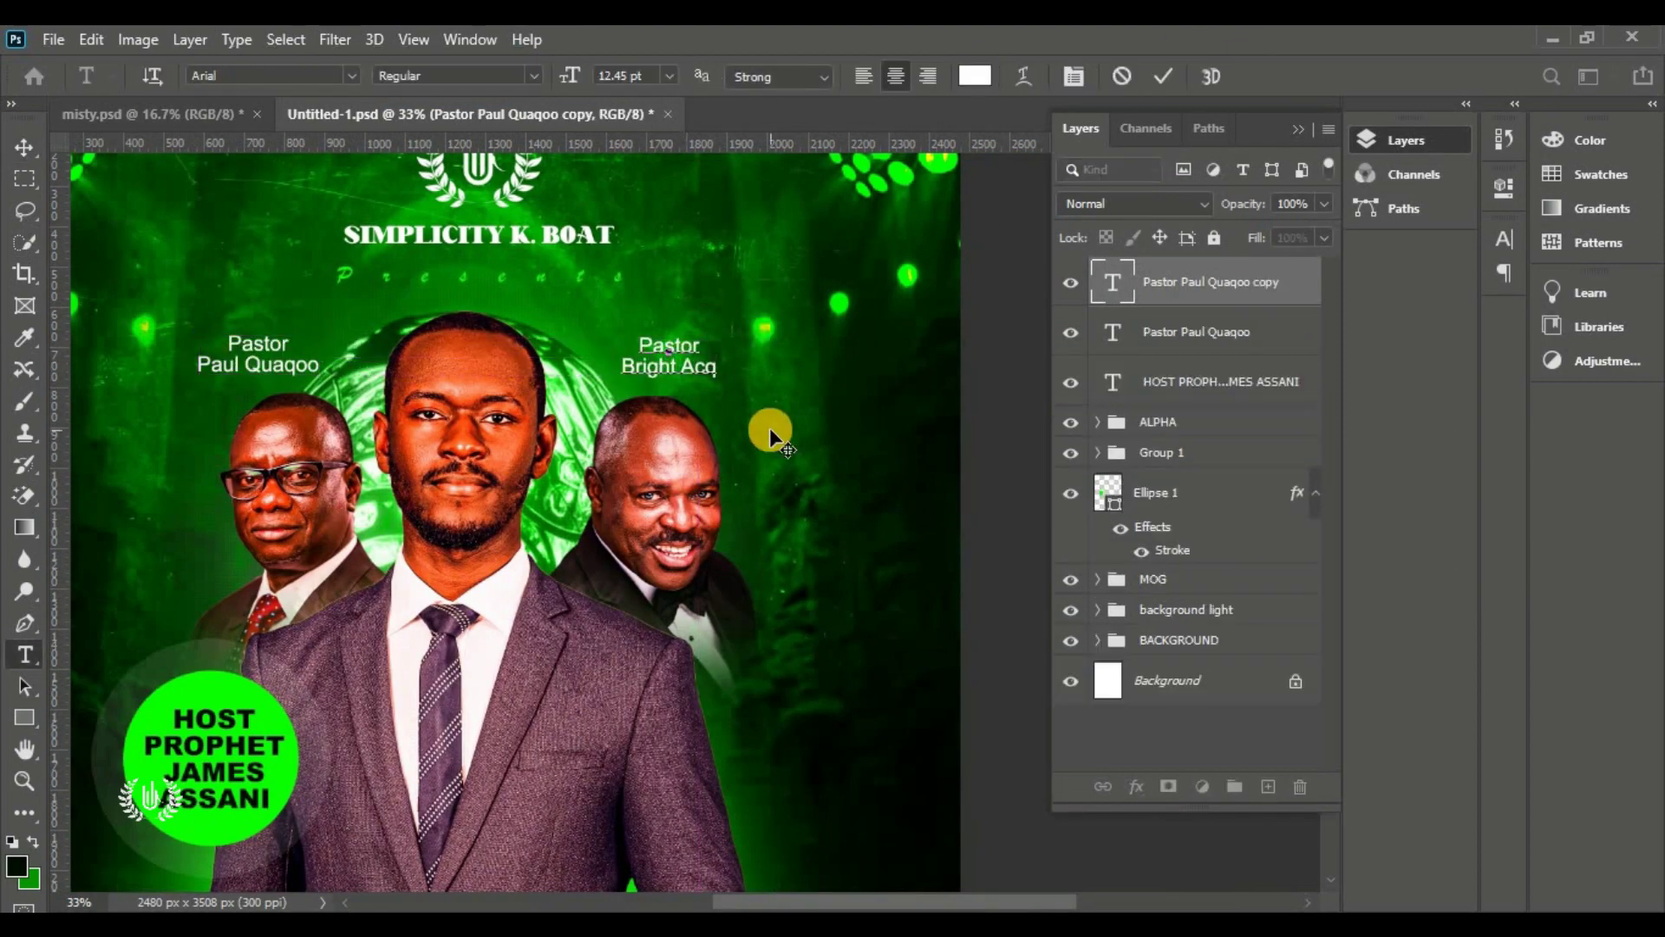
pyautogui.hotkey('ctrl', 'Return')
pyautogui.press('v')
pyautogui.hotkey('ctrl', '0')
pyautogui.moveTo(579, 314); pyautogui.dragTo(512, 815)
pyautogui.scroll(3, 607, 650)
pyautogui.doubleClick(459, 623)
pyautogui.click(928, 77)
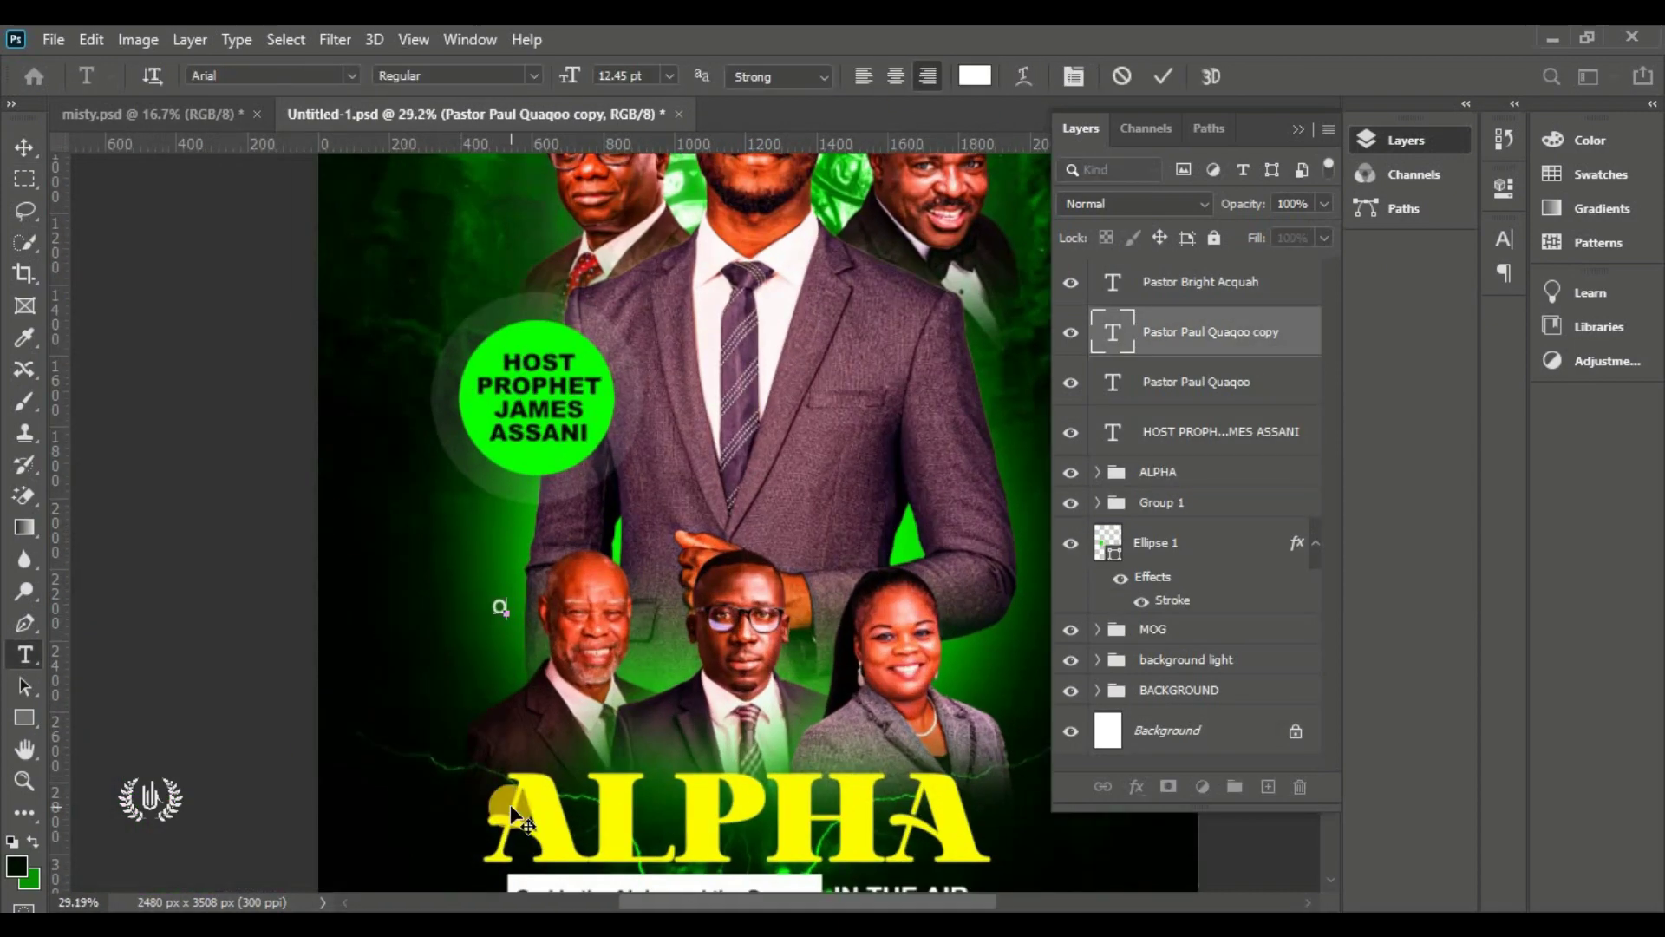
pyautogui.write('Organizer')
pyautogui.scroll(3, 493, 582)
pyautogui.press('Return')
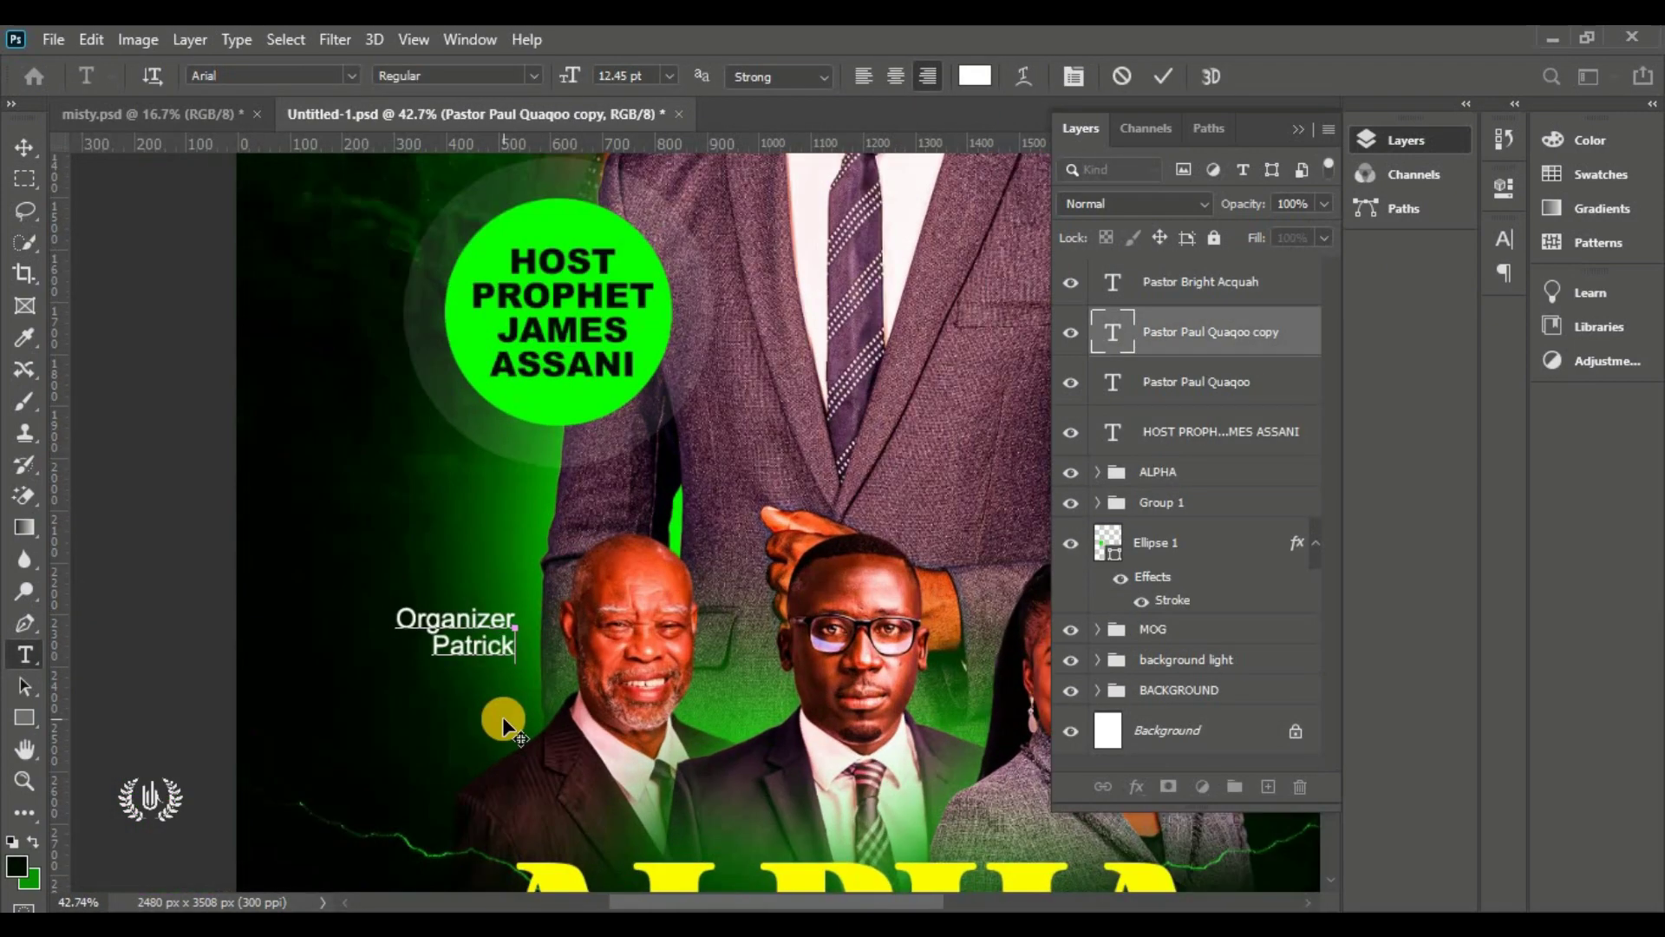
pyautogui.press('Return')
pyautogui.hotkey('ctrl', 'Return')
pyautogui.scroll(-6, 502, 716)
pyautogui.moveTo(294, 594); pyautogui.dragTo(493, 701)
pyautogui.click(1197, 75)
pyautogui.scroll(3, 493, 701)
pyautogui.doubleClick(424, 710)
pyautogui.write('Organizer')
pyautogui.press('Return')
pyautogui.press('Return')
pyautogui.hotkey('ctrl', 'Return')
pyautogui.scroll(2, 525, 845)
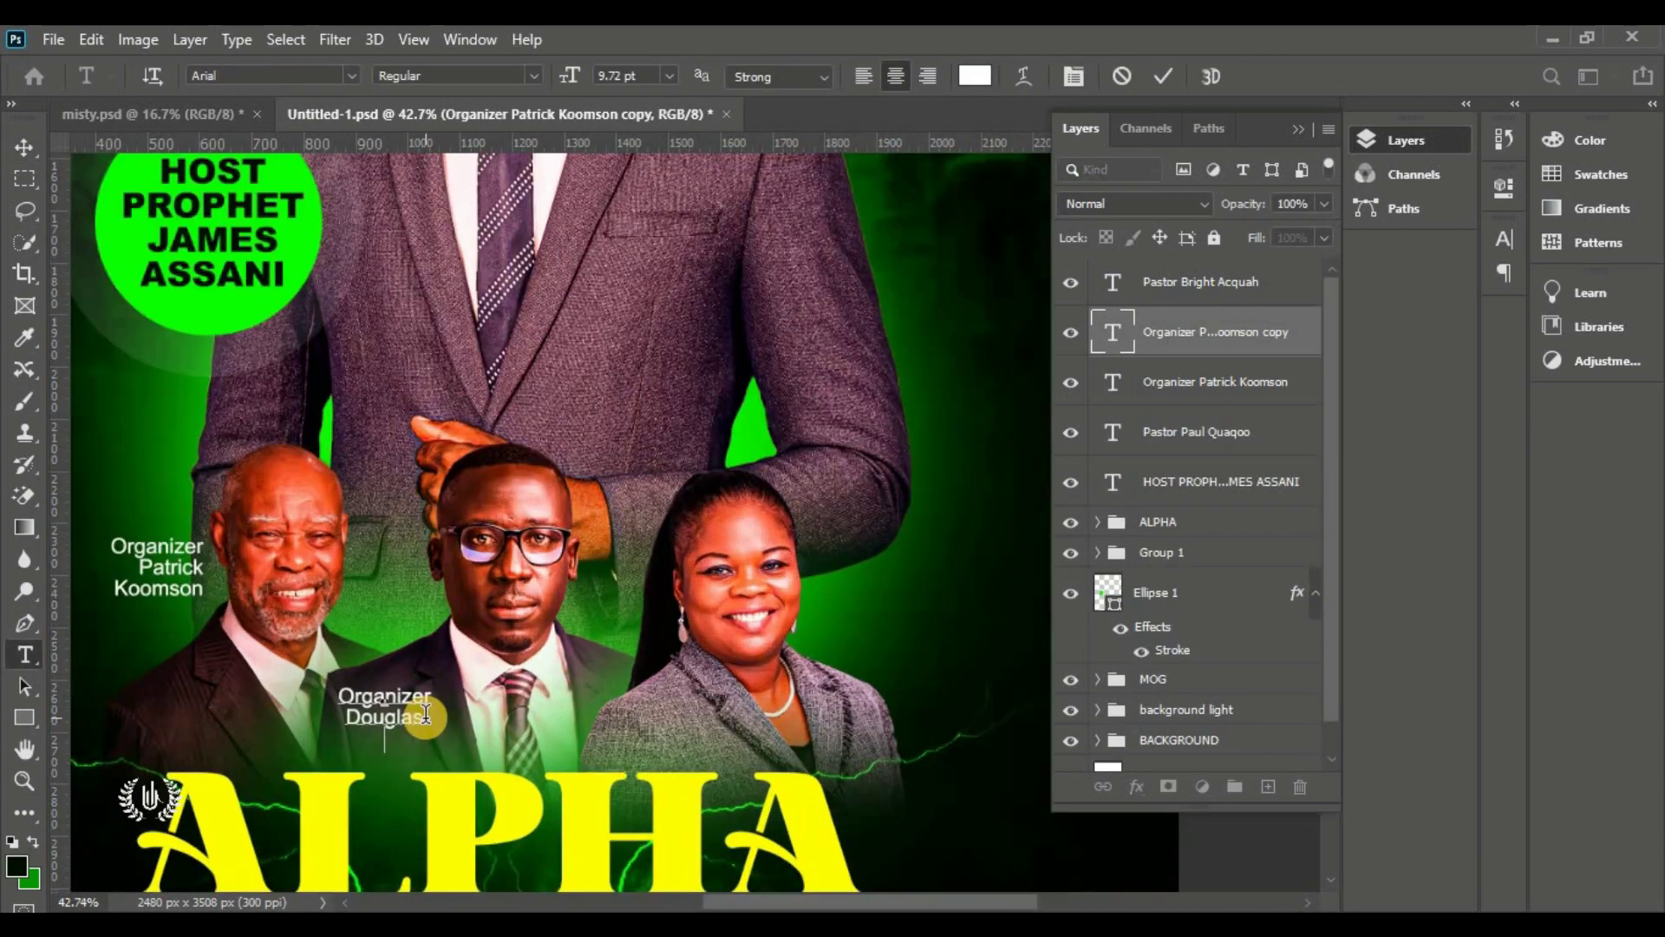
pyautogui.press('v')
# Add an 'Organizer / Princess / Queen' caption beside the woman on the right
pyautogui.hscroll(3, 525, 841)
pyautogui.keyDown('alt'); pyautogui.moveTo(268, 725); pyautogui.dragTo(790, 633); pyautogui.keyUp('alt')
pyautogui.doubleClick(781, 646)
pyautogui.write('Organizer')
pyautogui.press('Return')
pyautogui.write('Princess')
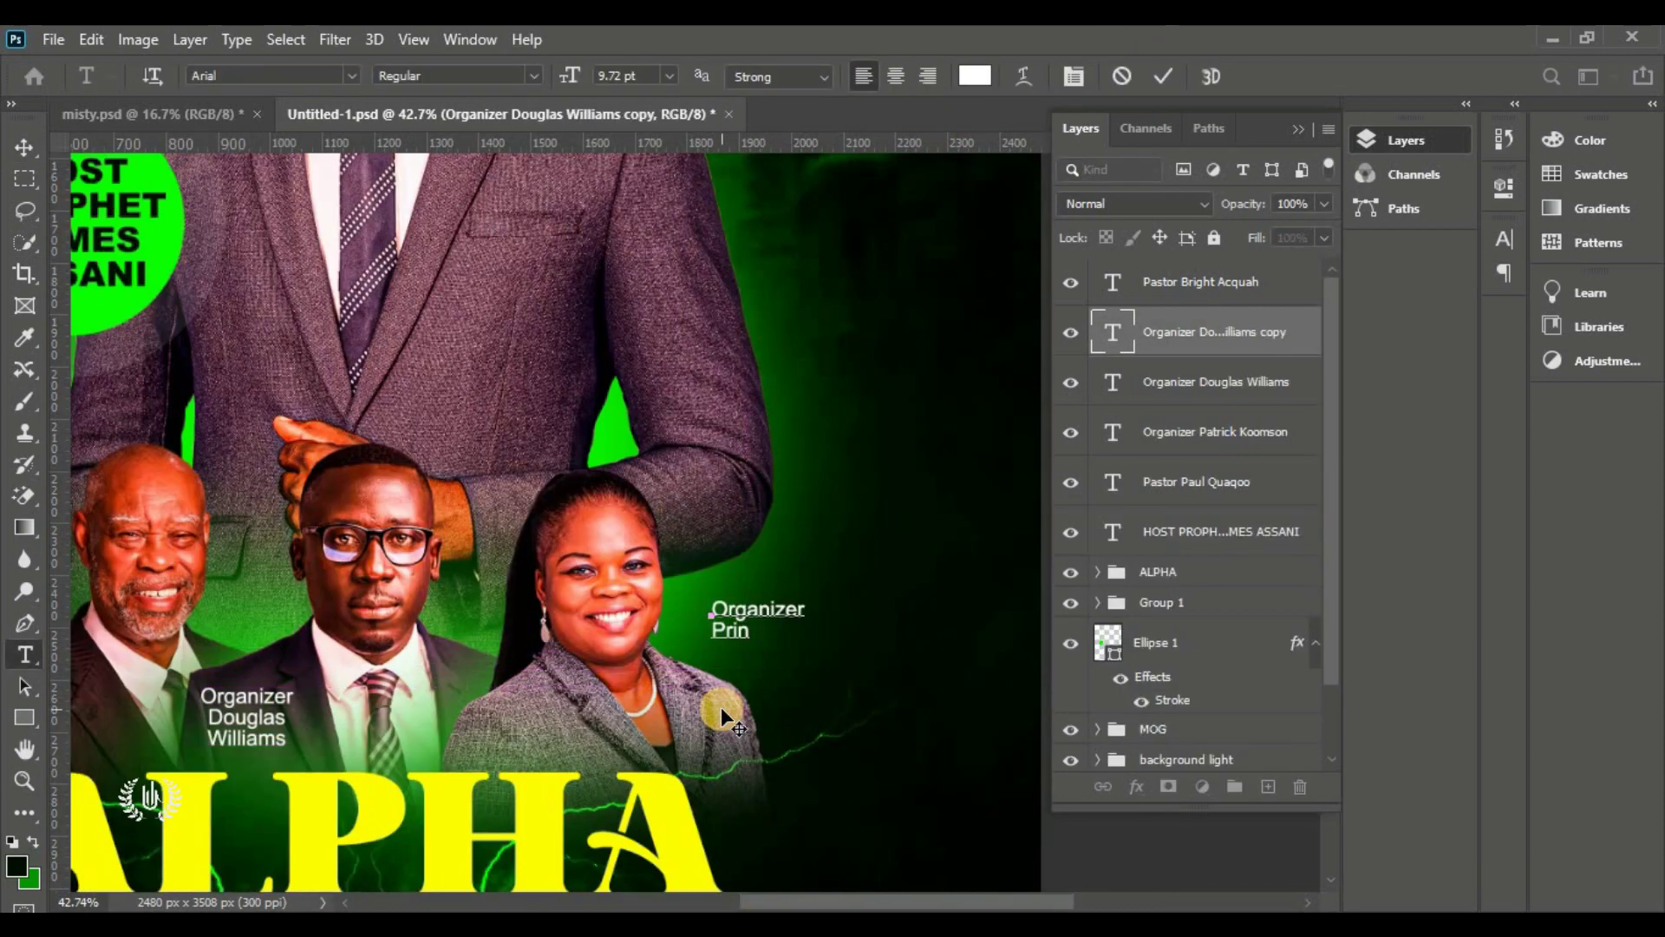
pyautogui.press('Return')
pyautogui.write('Queen')
pyautogui.click(1163, 75)
pyautogui.press('v')
pyautogui.hotkey('ctrl', '0')
# Nudge the Princess Queen caption into place and group all six name caption layers
pyautogui.click(1192, 283)
pyautogui.keyDown('shift'); pyautogui.click(1153, 532); pyautogui.keyUp('shift')
pyautogui.moveTo(838, 674); pyautogui.dragTo(832, 668)
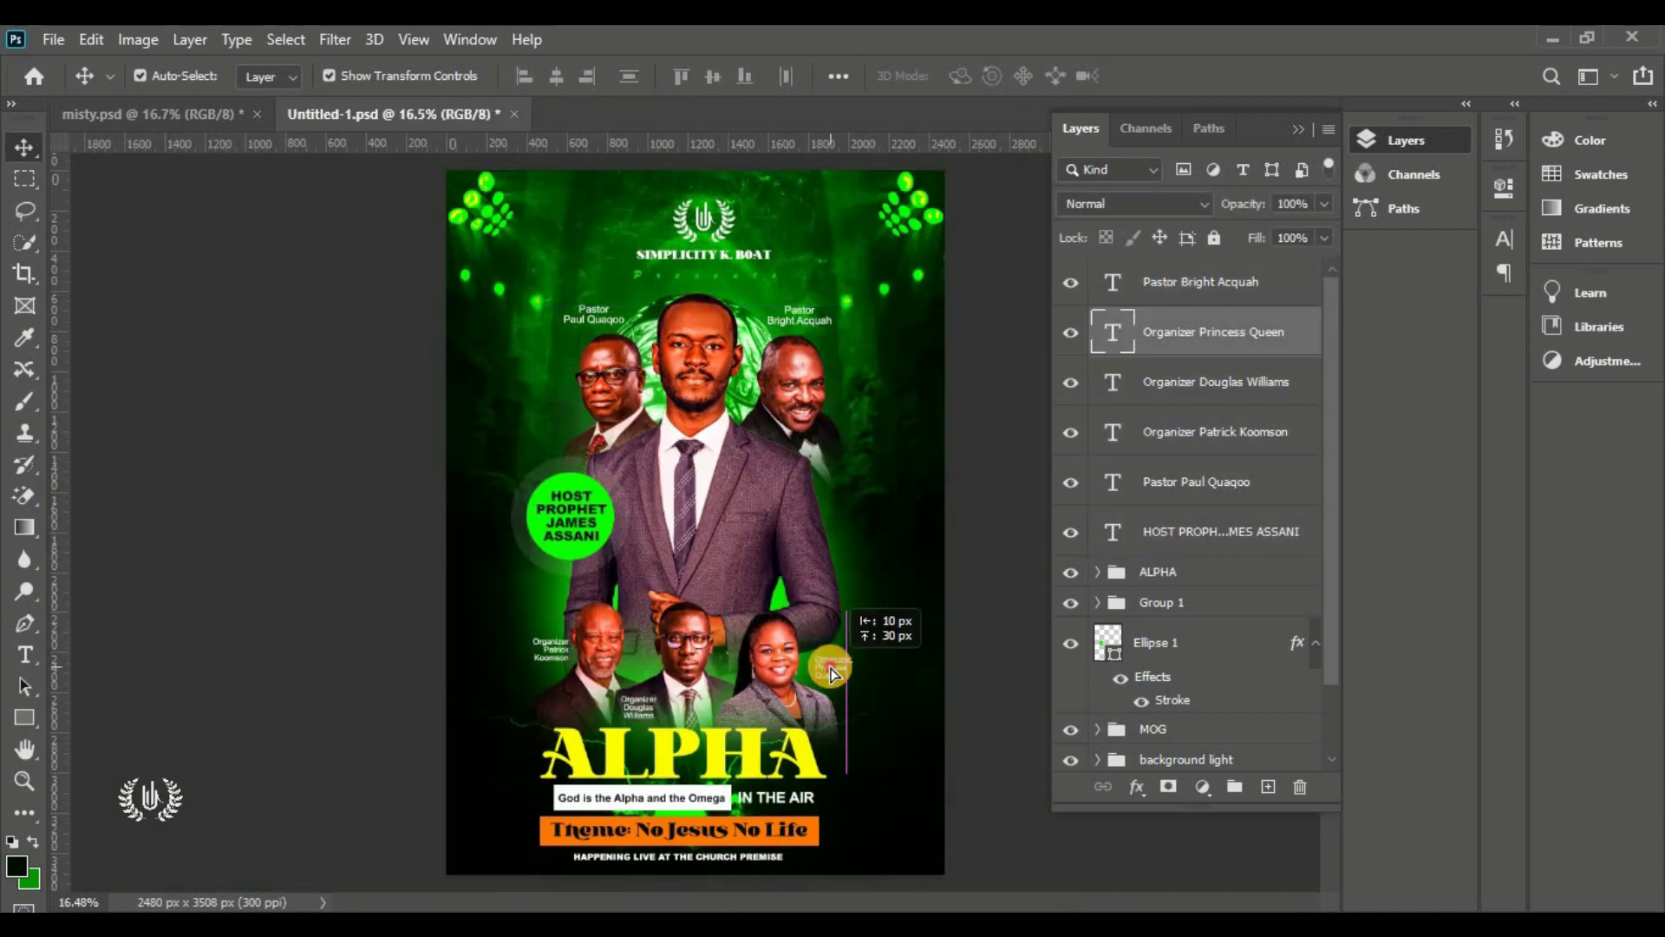
pyautogui.click(1200, 285)
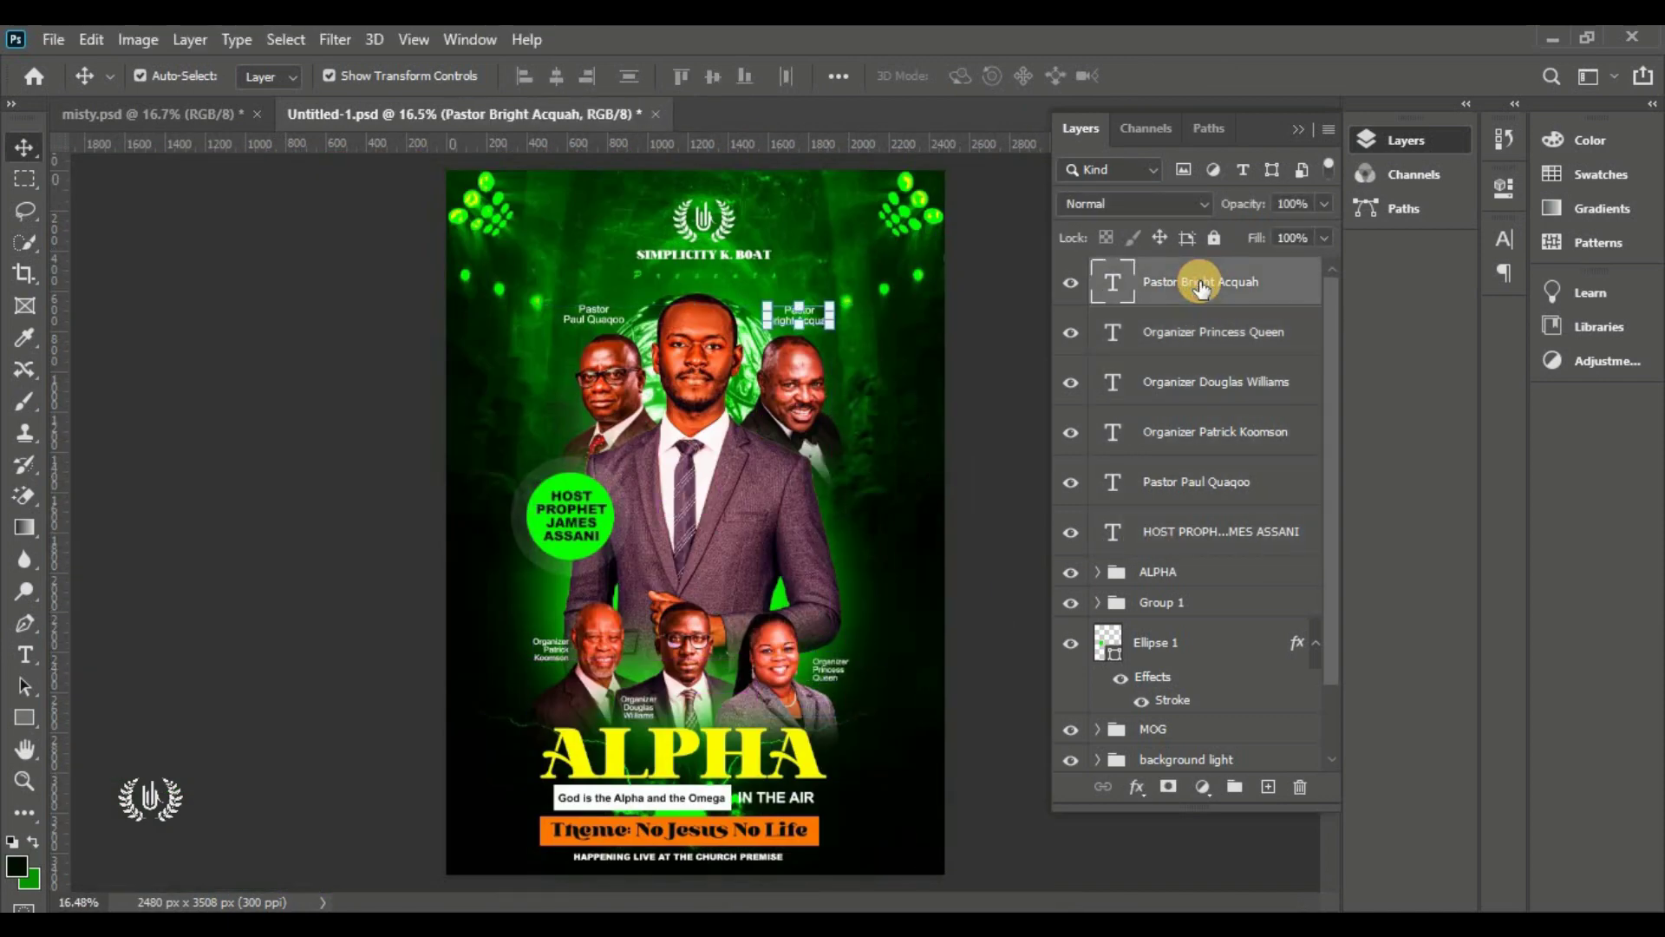
pyautogui.keyDown('shift'); pyautogui.click(1200, 532); pyautogui.keyUp('shift')
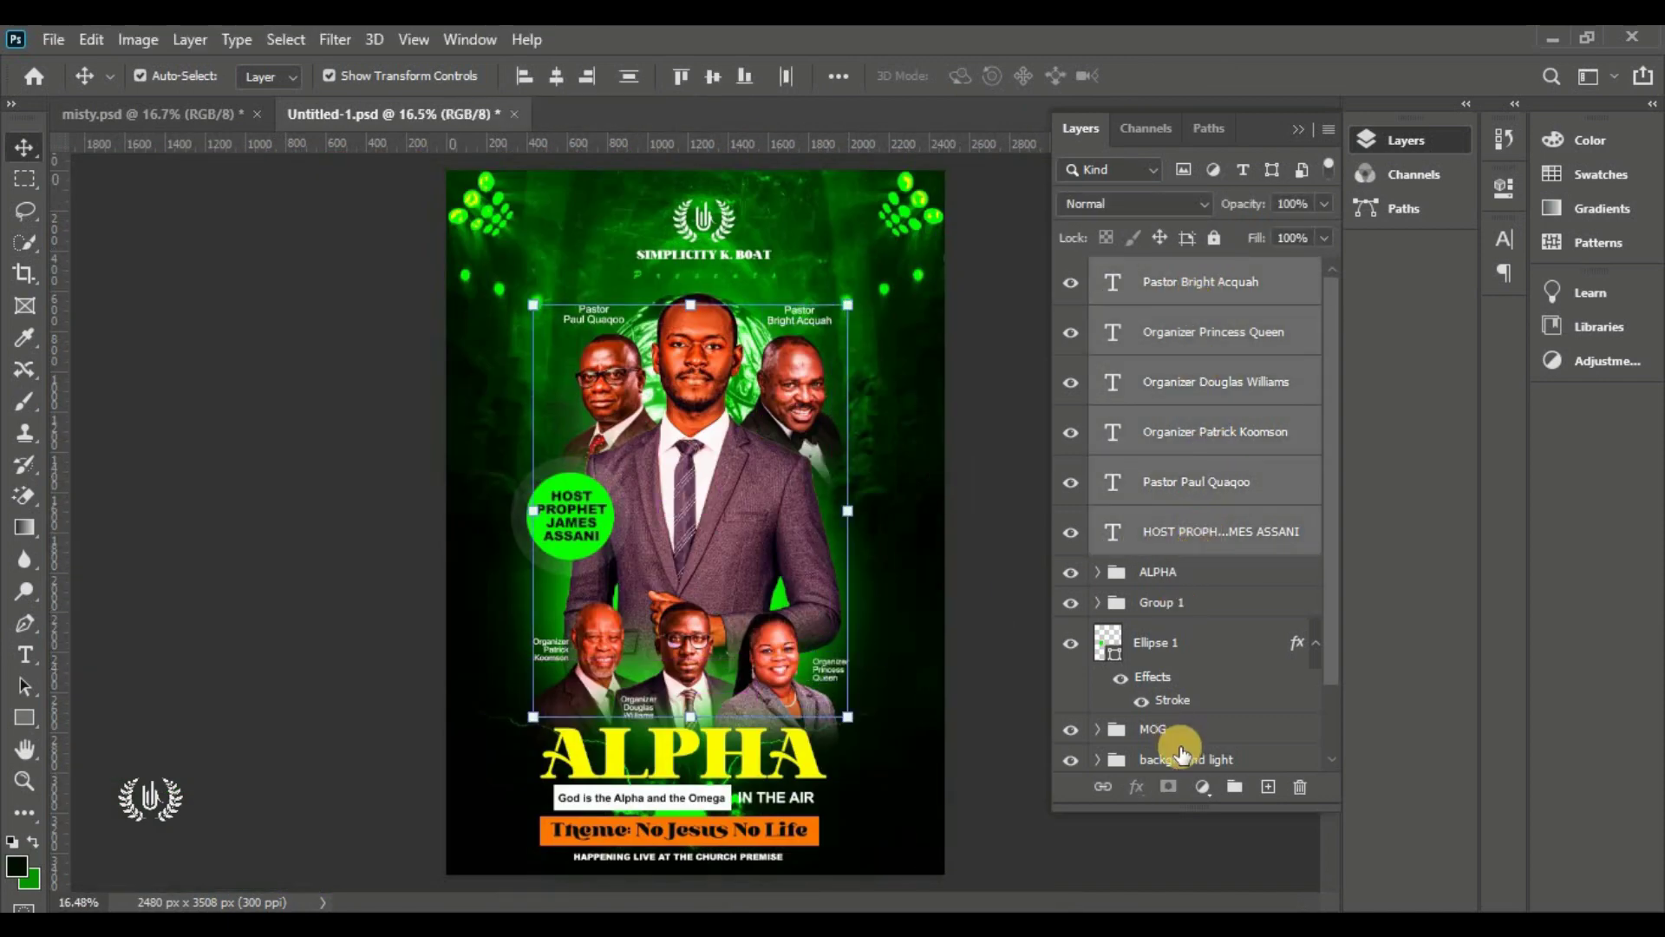
pyautogui.click(1227, 788)
# Draw a large white circle beside the central minister's shoulder
pyautogui.click(996, 427)
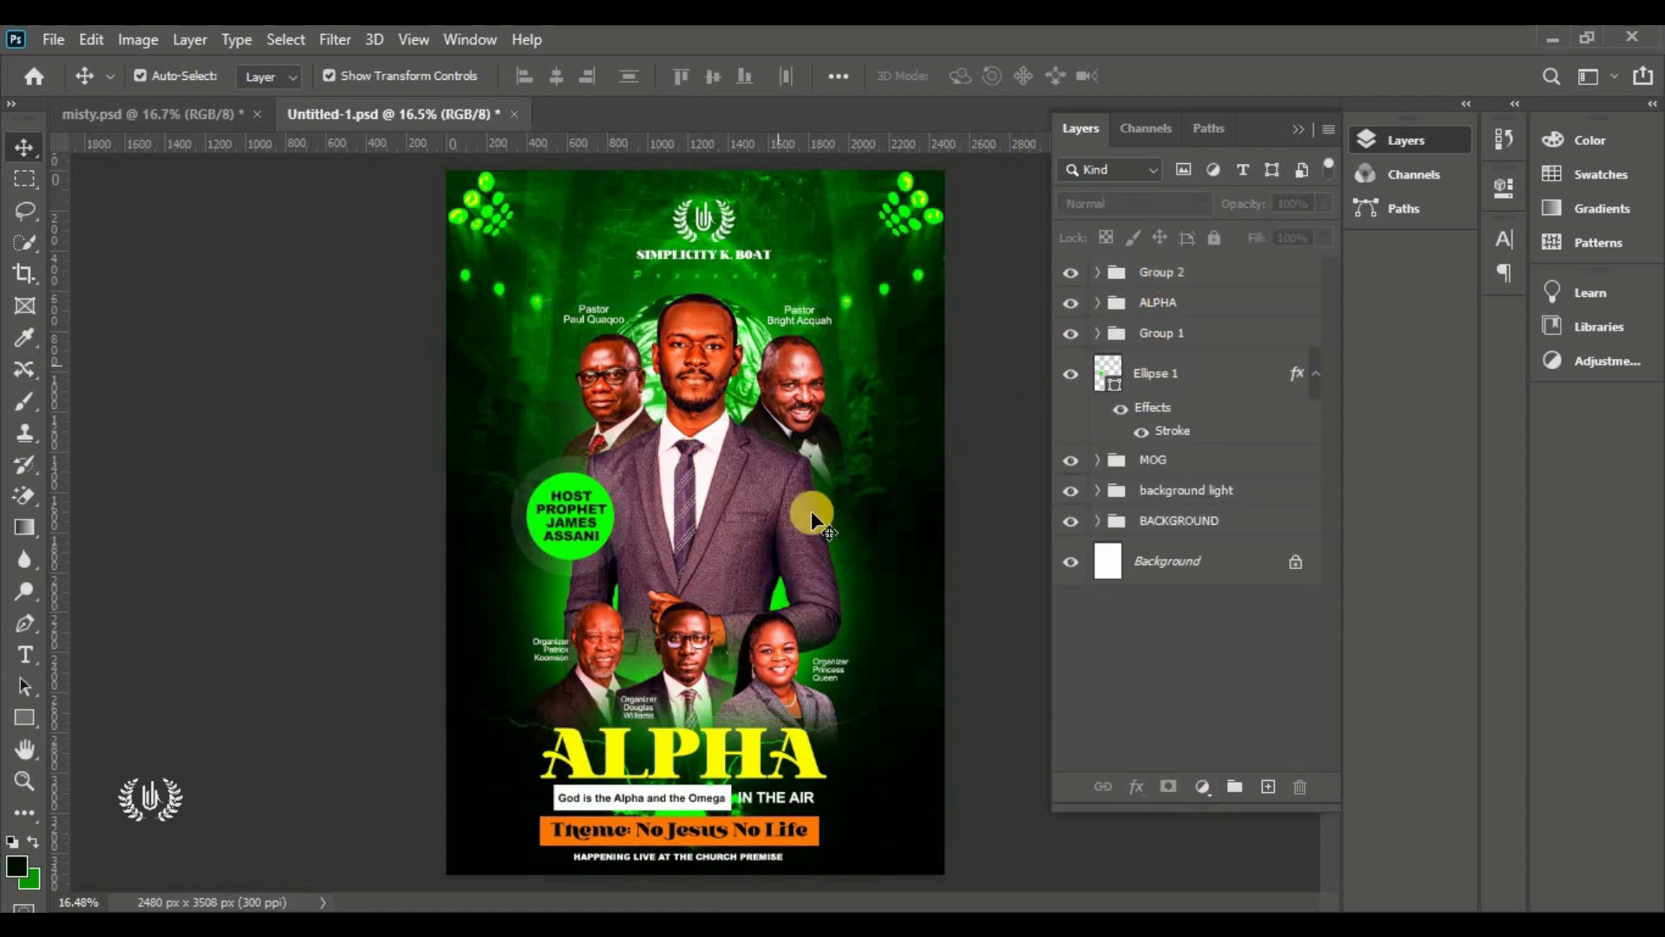
pyautogui.rightClick(21, 720)
pyautogui.click(111, 757)
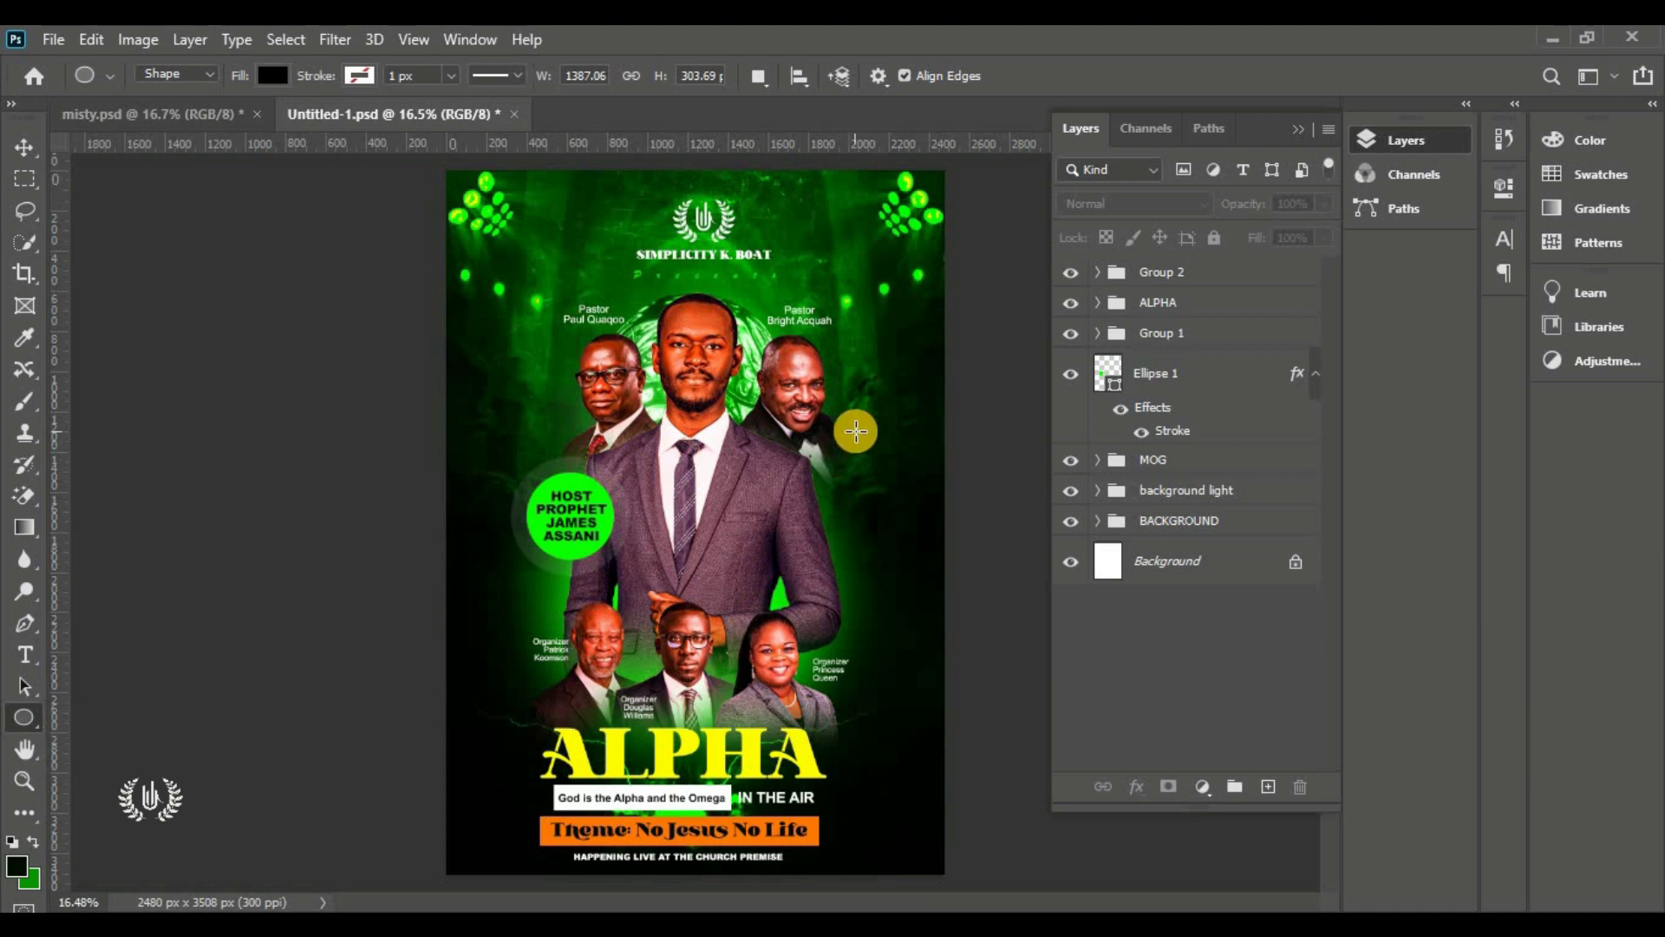
pyautogui.moveTo(857, 473); pyautogui.dragTo(911, 606)
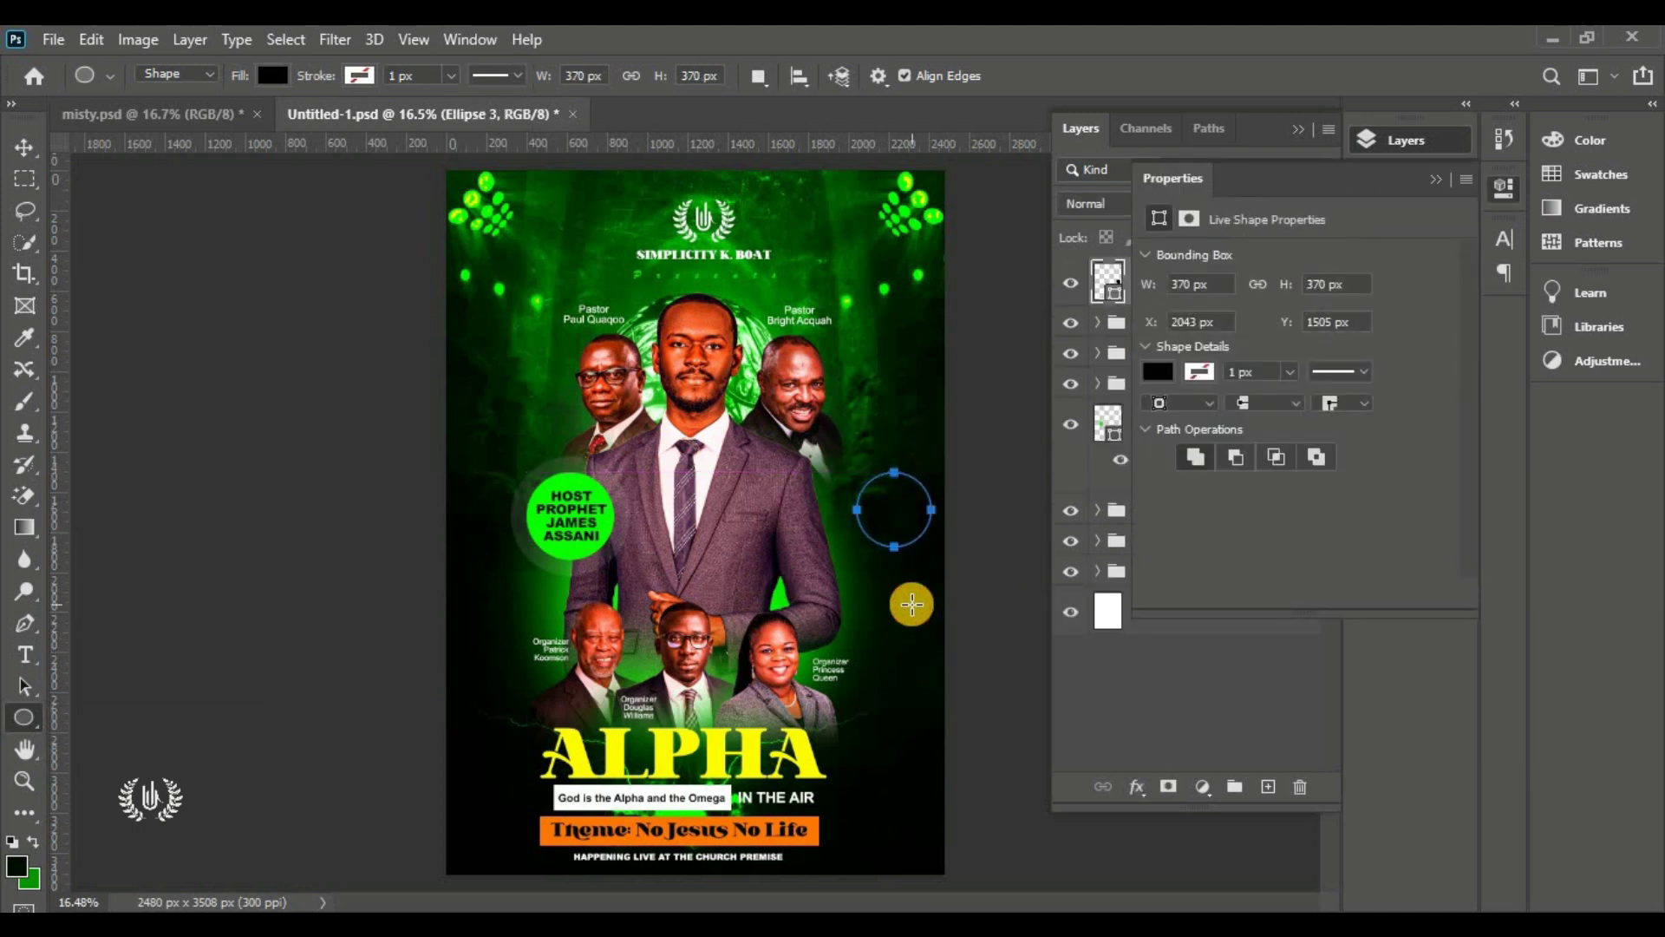
pyautogui.click(24, 147)
pyautogui.doubleClick(1109, 282)
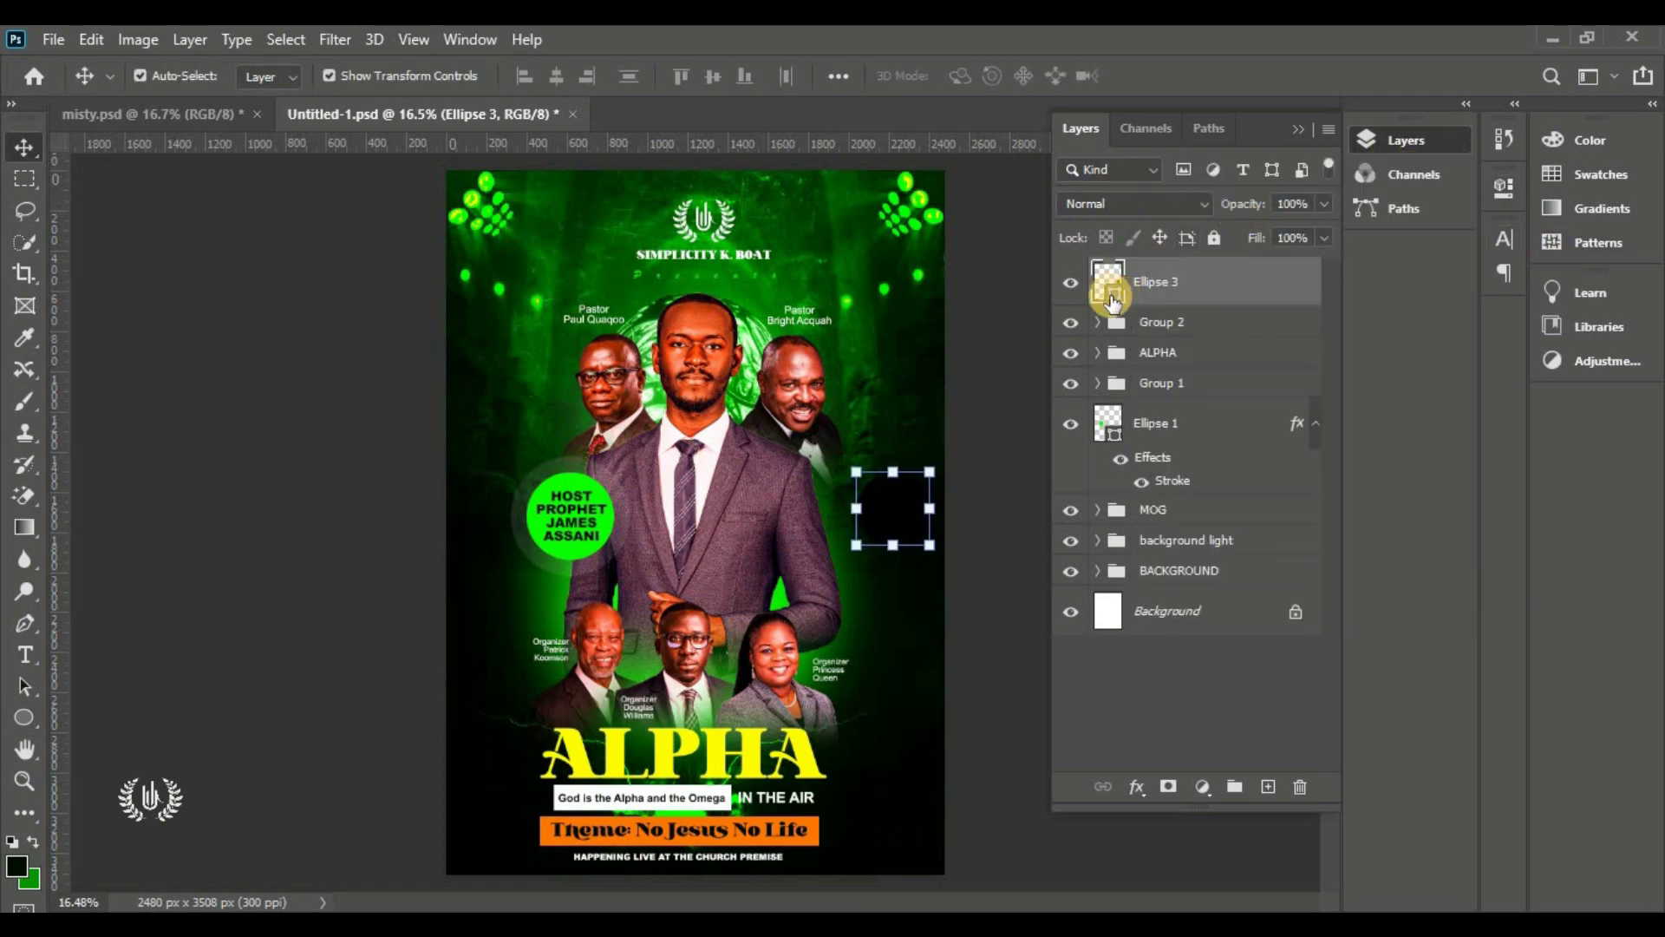
pyautogui.click(1118, 176)
pyautogui.click(1086, 175)
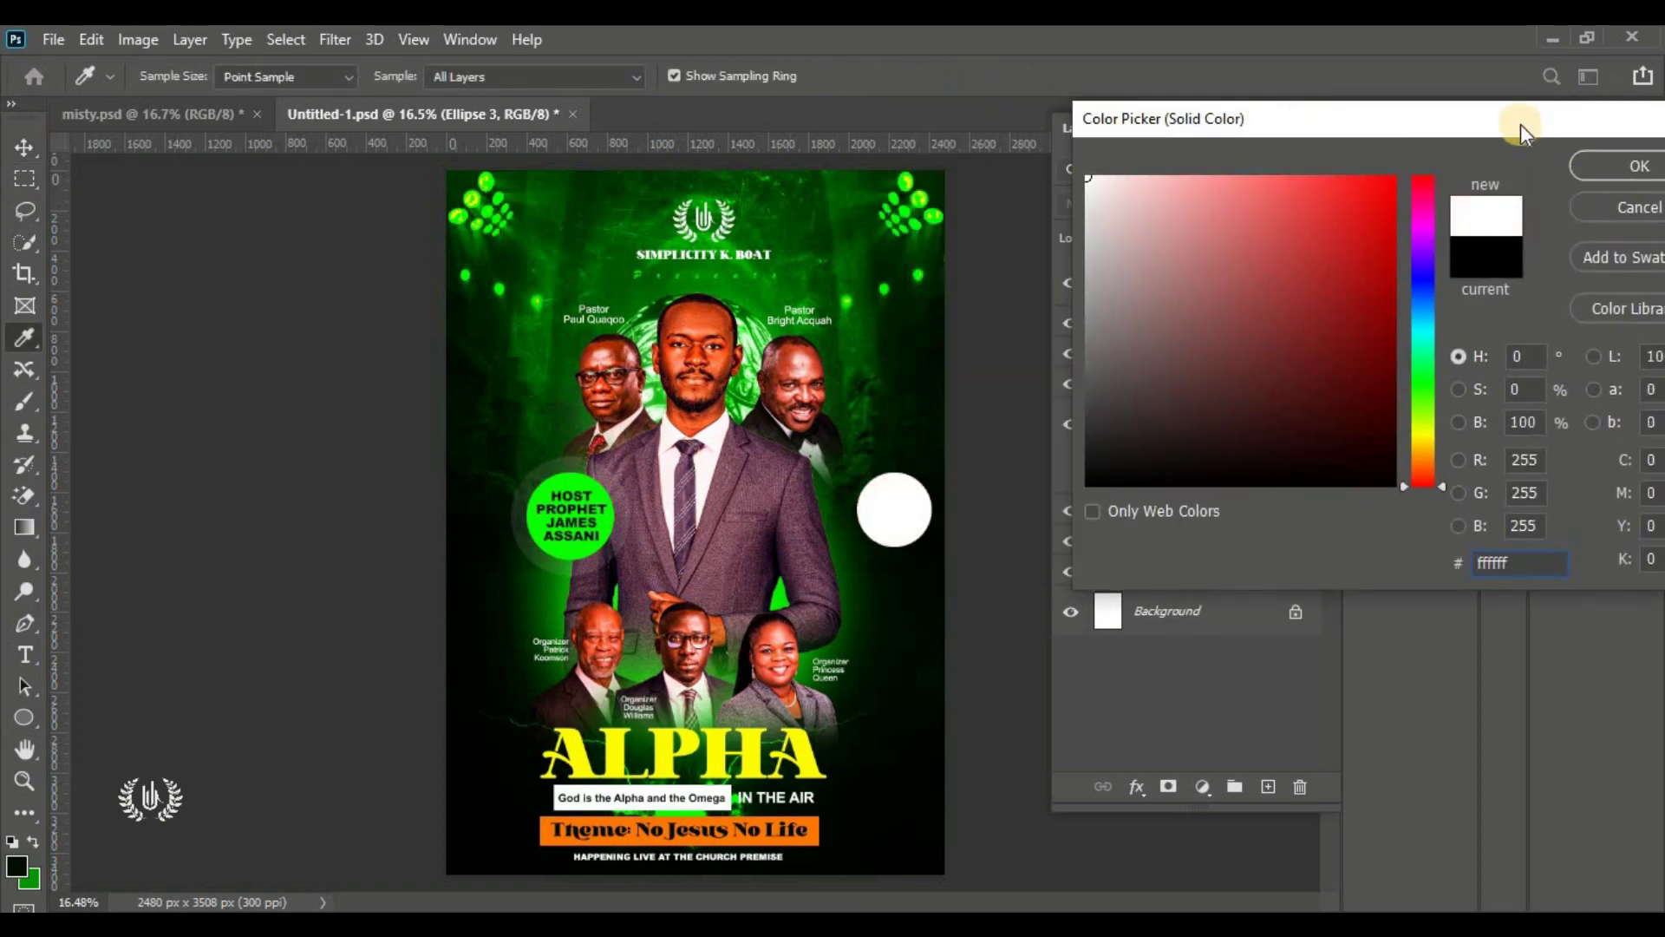
pyautogui.moveTo(1521, 123); pyautogui.dragTo(1438, 123)
pyautogui.click(1532, 169)
pyautogui.scroll(1, 1008, 515)
pyautogui.scroll(2, 1010, 515)
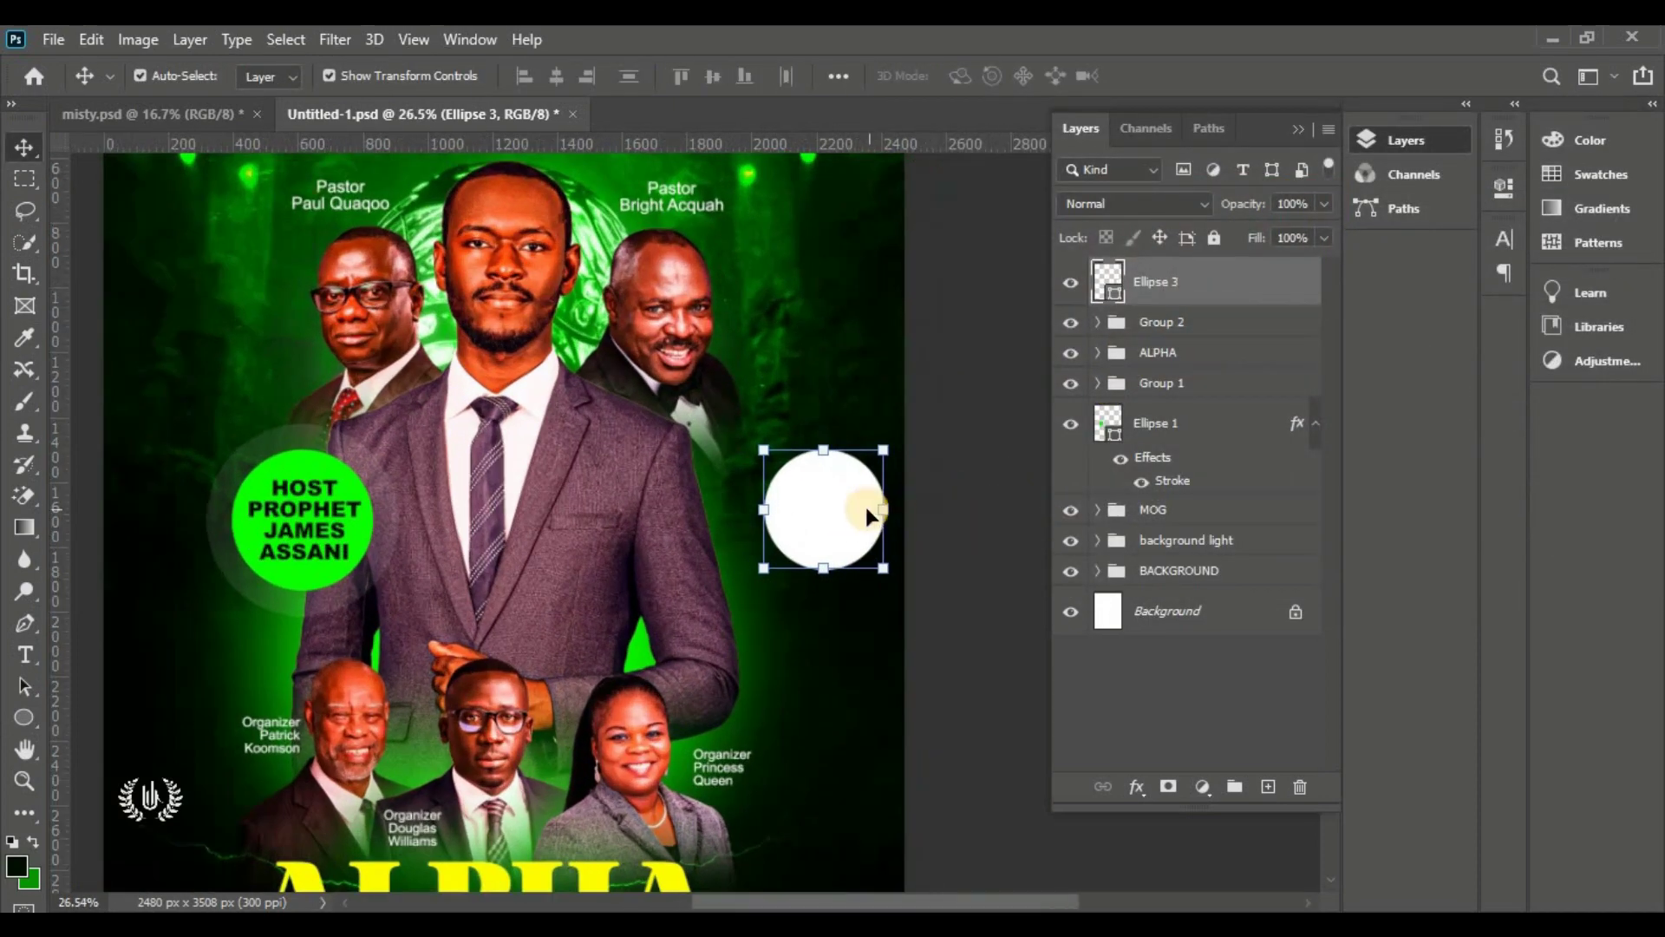
pyautogui.moveTo(866, 506); pyautogui.dragTo(843, 506)
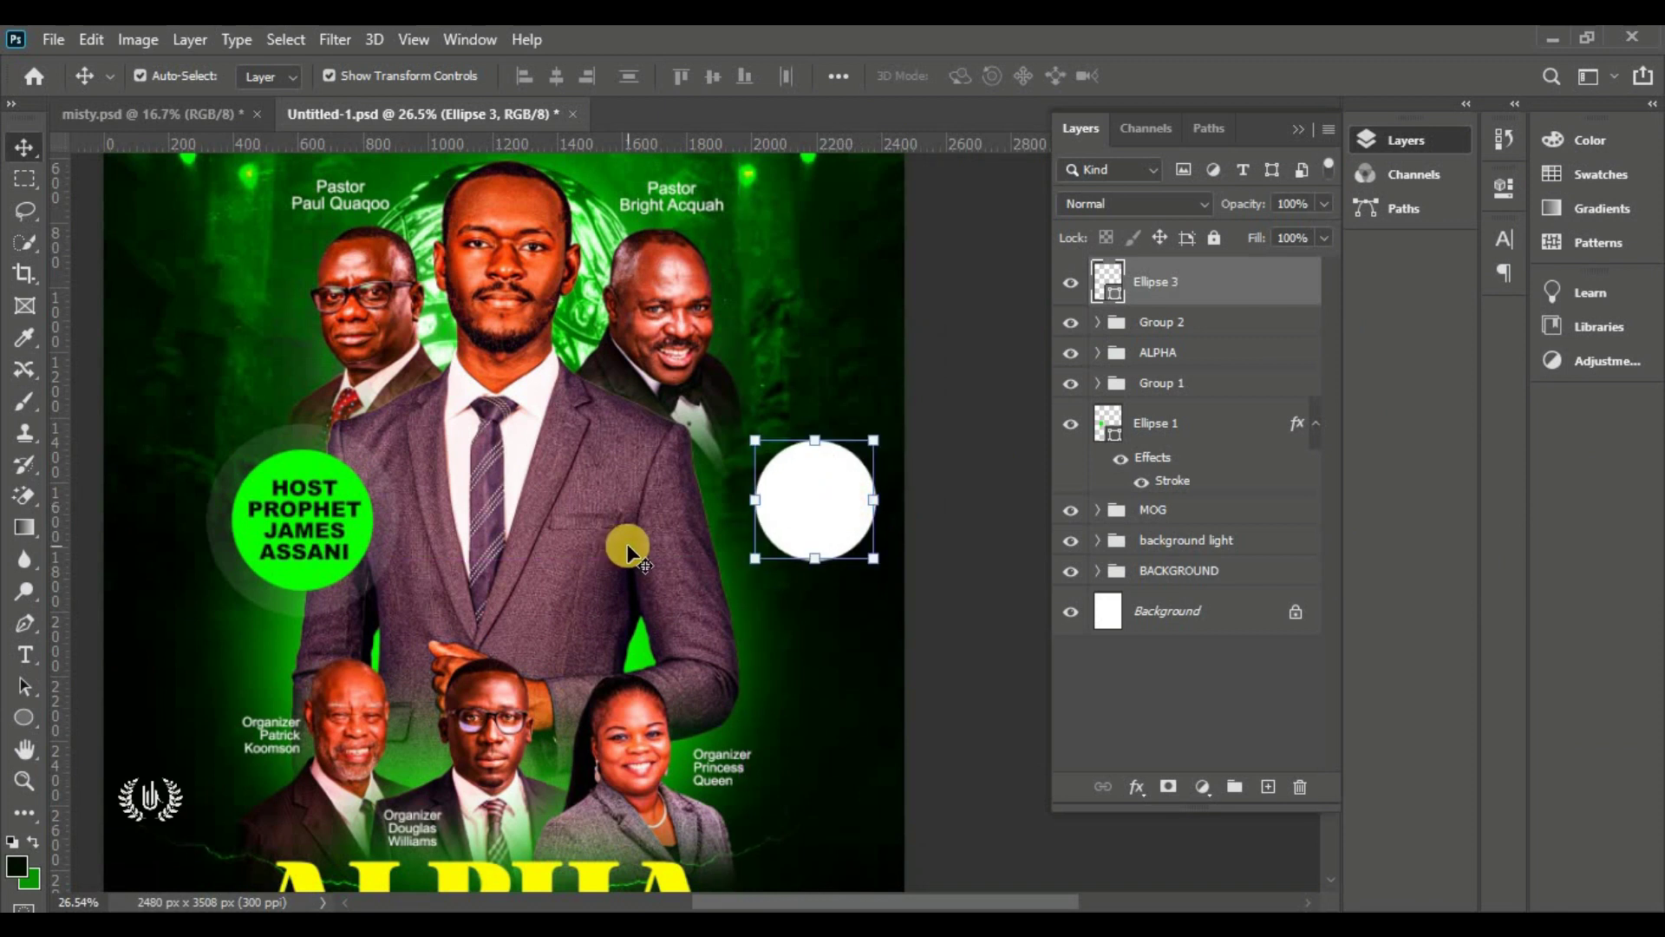
# Add a small white circle as a knob on the big circle's top edge
pyautogui.rightClick(20, 733)
pyautogui.click(113, 737)
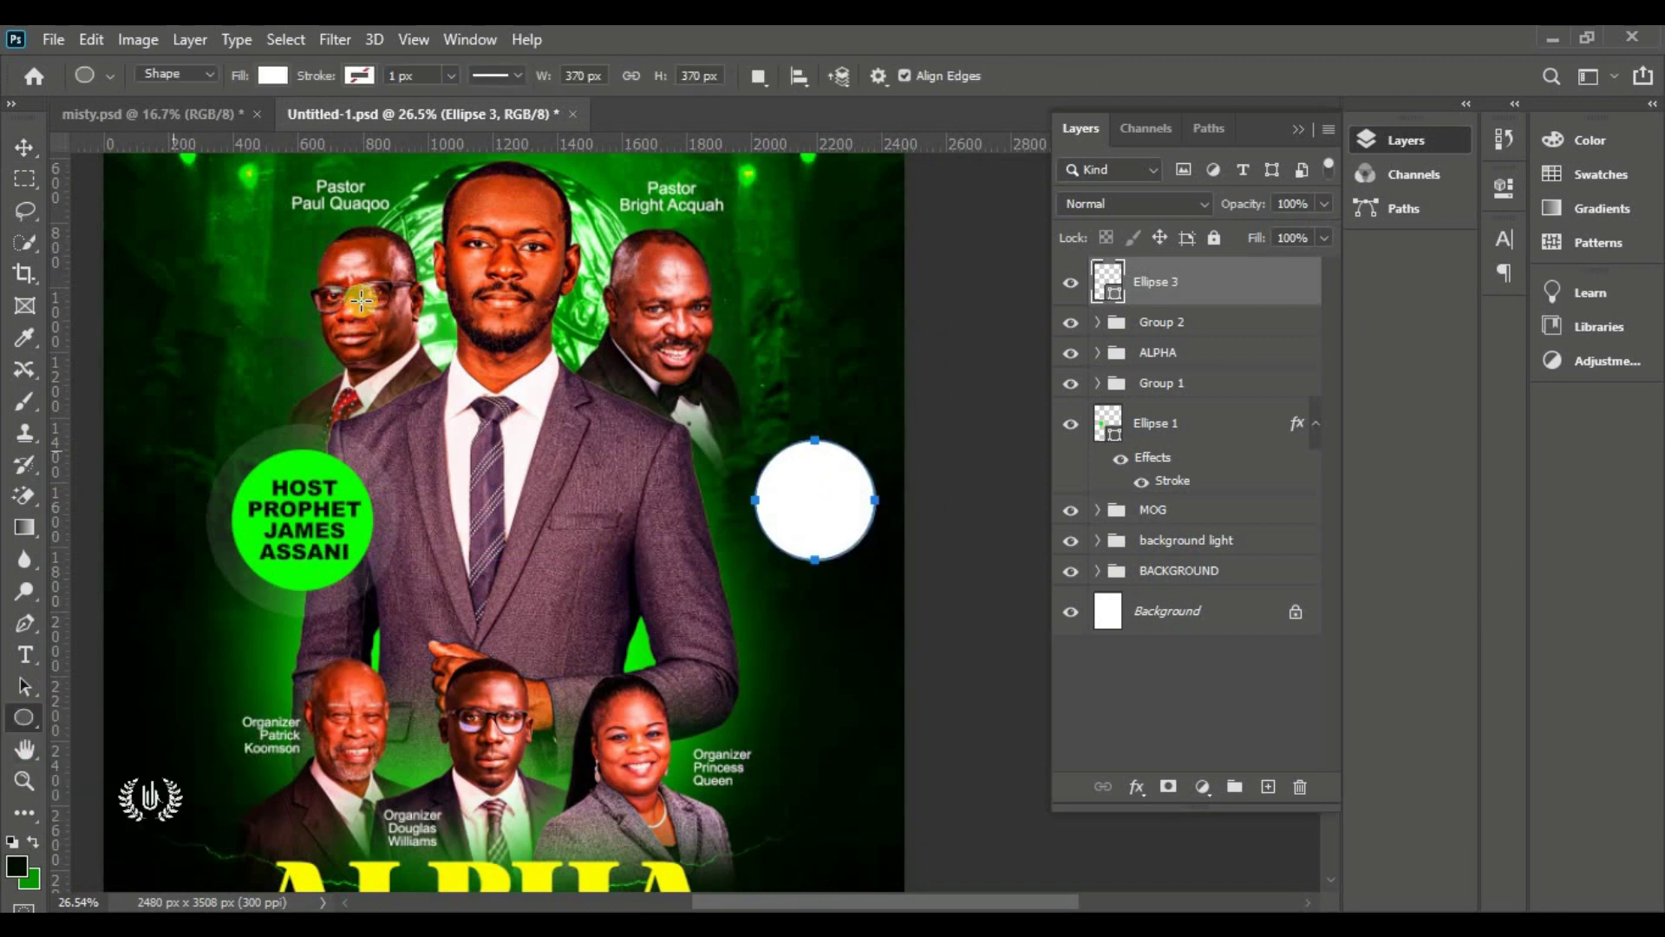
pyautogui.click(1268, 786)
pyautogui.moveTo(775, 422); pyautogui.dragTo(833, 446)
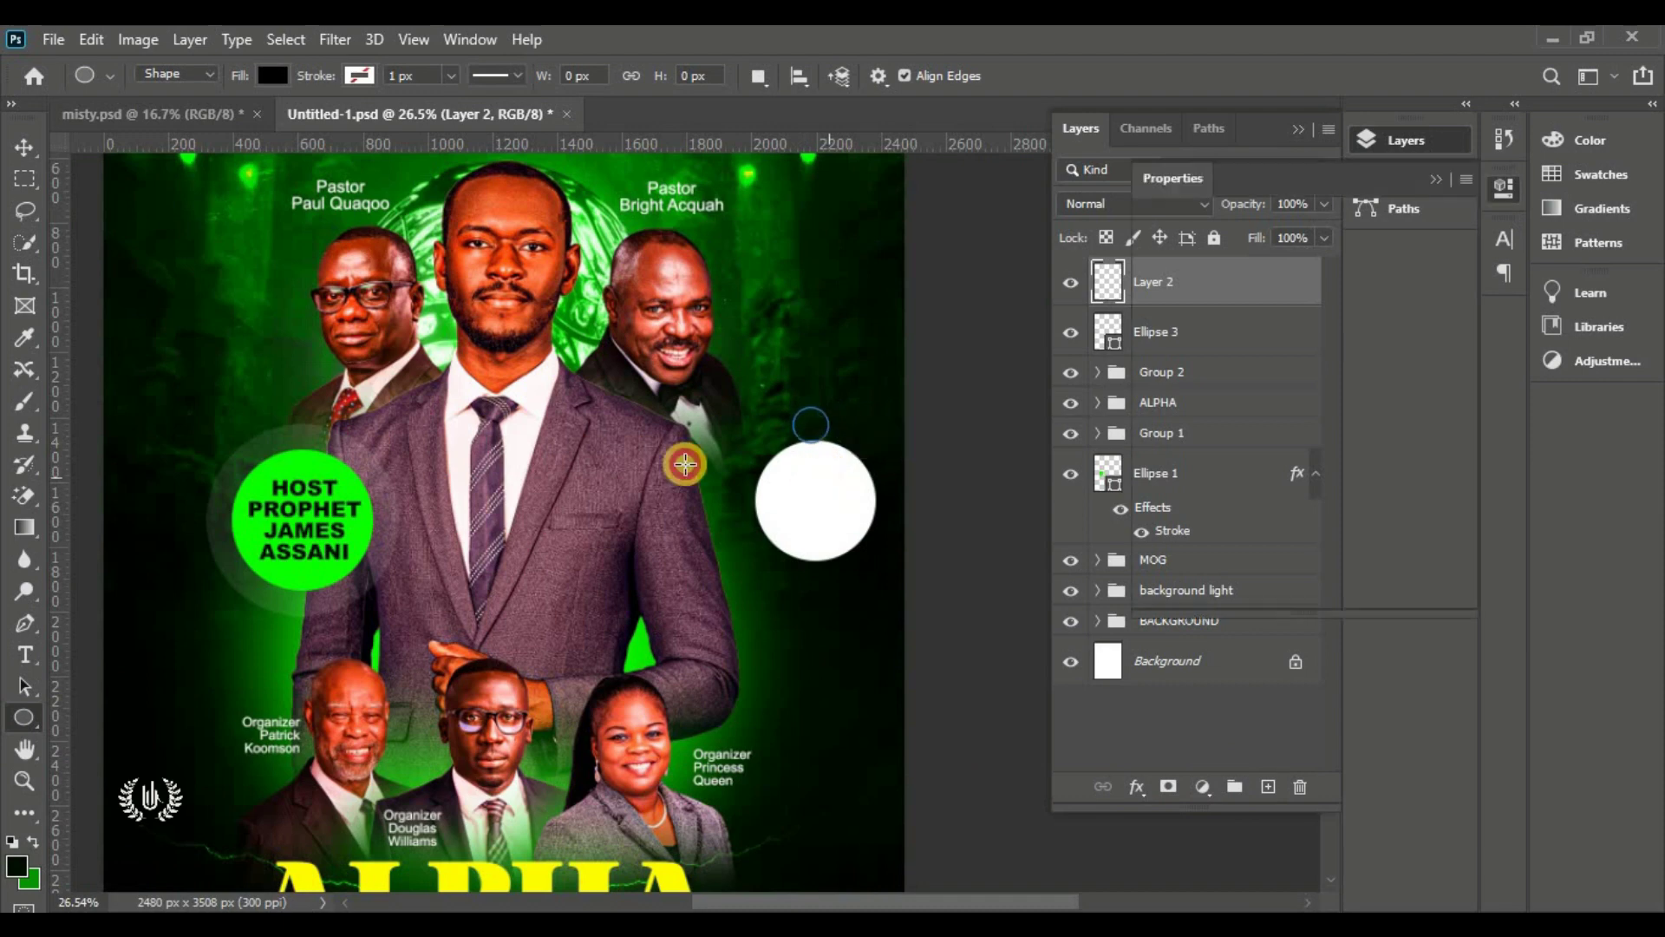
pyautogui.click(19, 146)
pyautogui.click(1132, 232)
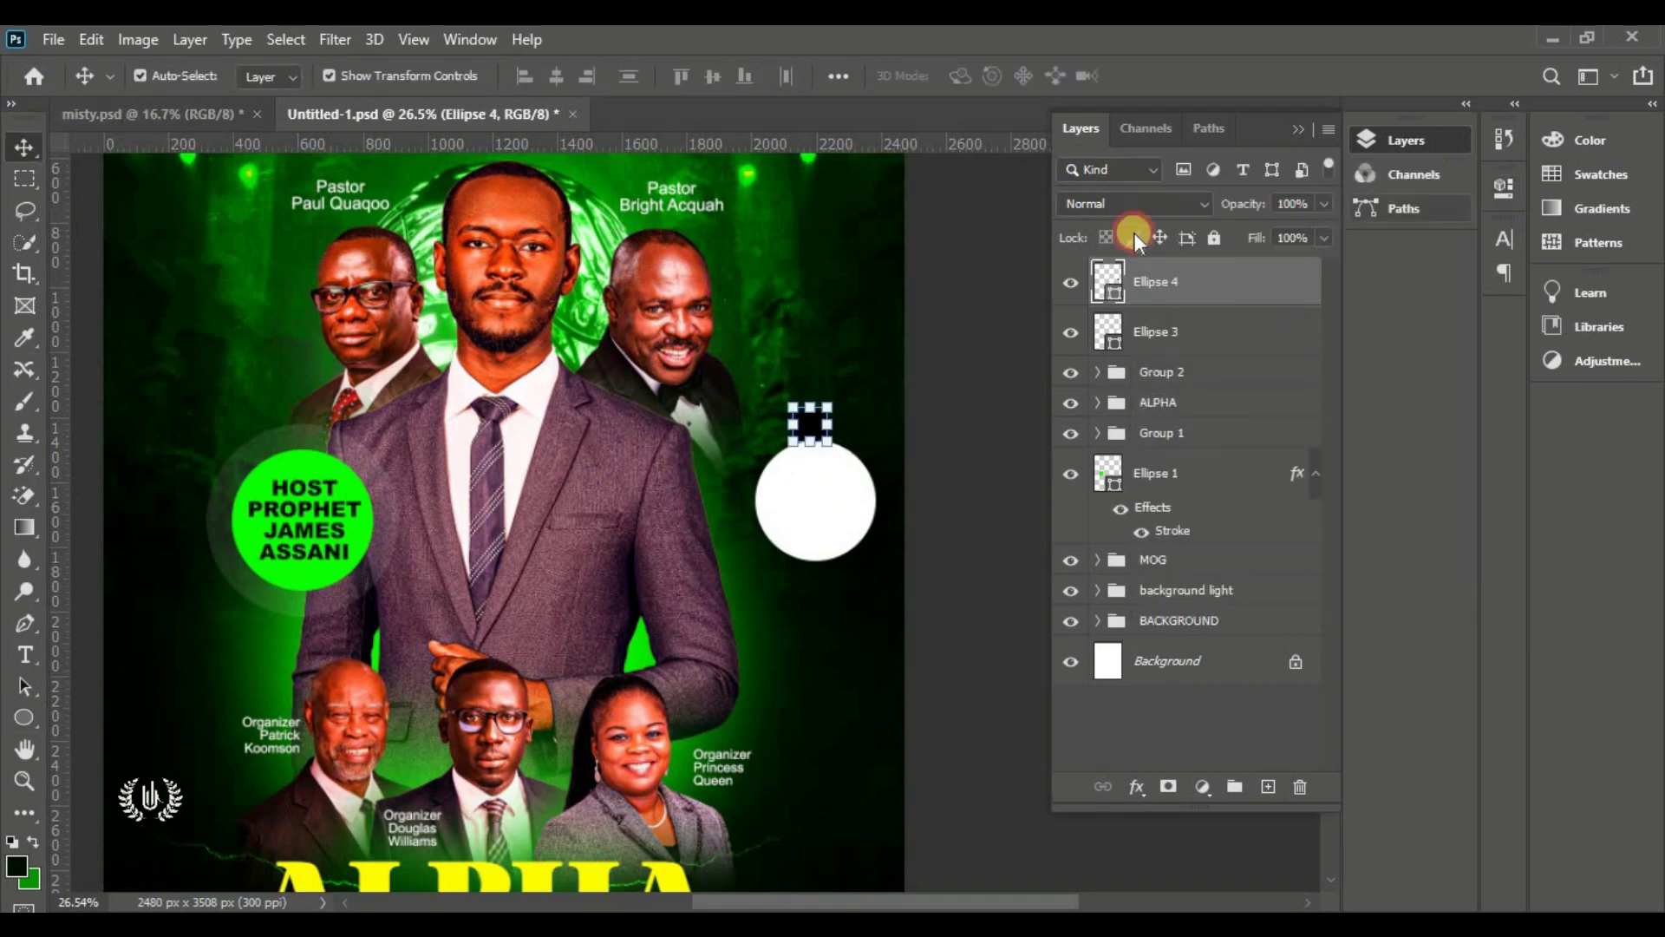
pyautogui.doubleClick(1113, 295)
pyautogui.moveTo(1123, 339); pyautogui.dragTo(841, 55)
pyautogui.click(1556, 168)
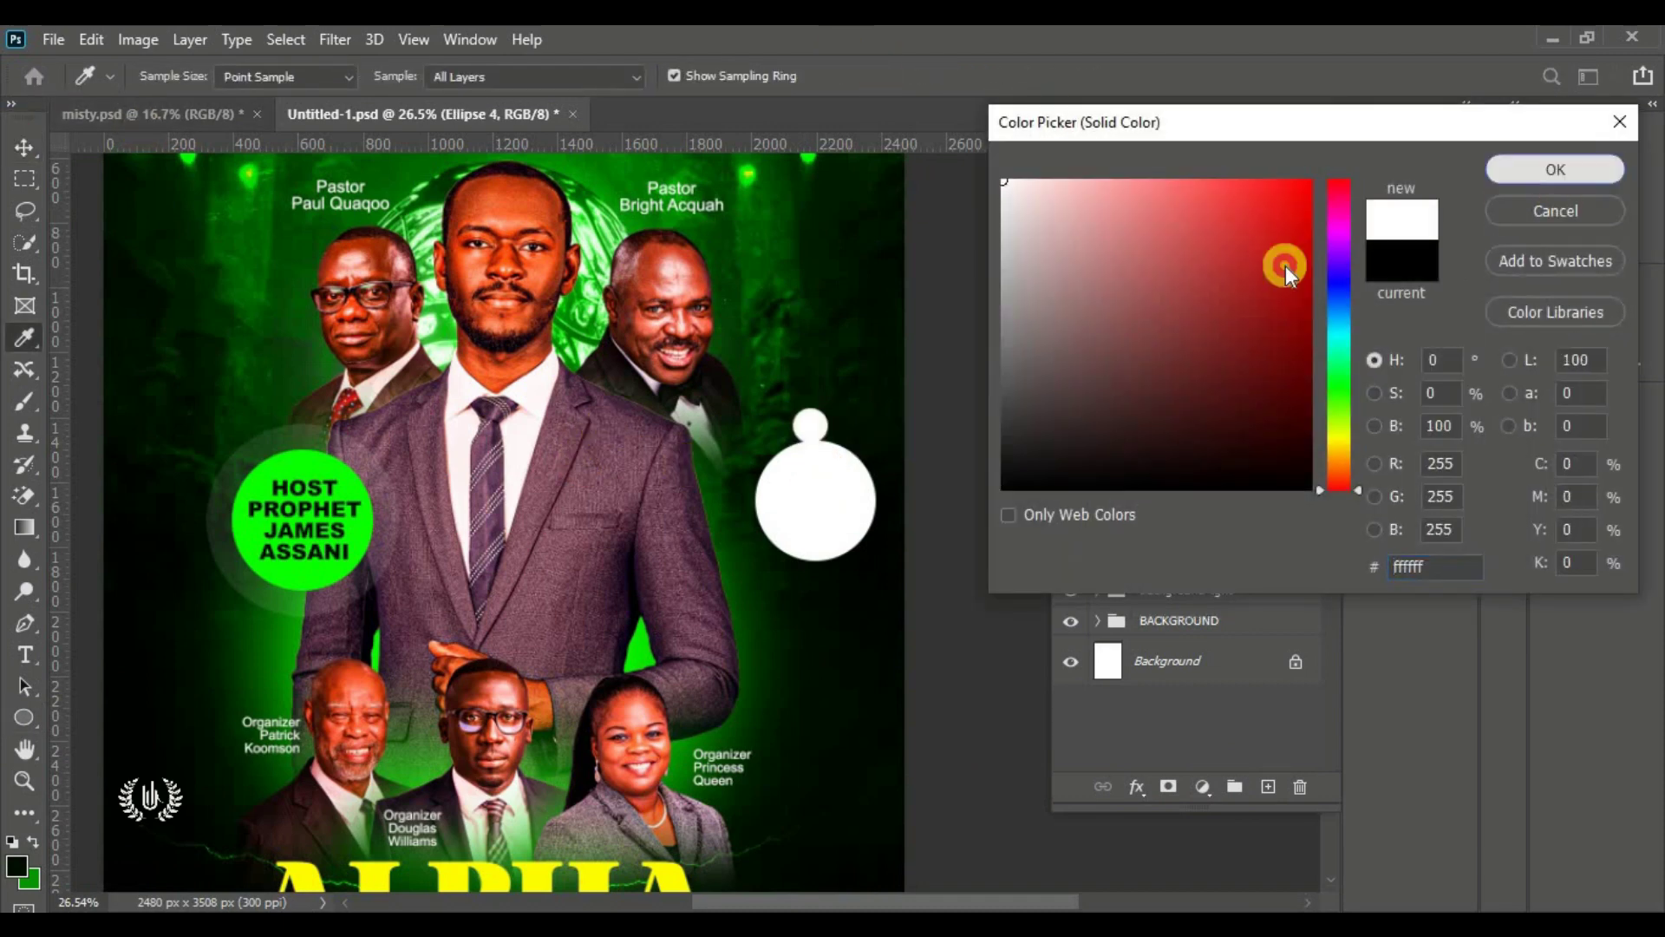
pyautogui.moveTo(817, 427); pyautogui.dragTo(820, 438)
# Draw a third circle with no fill and a thick white outline ring
pyautogui.moveTo(28, 711); pyautogui.dragTo(108, 764)
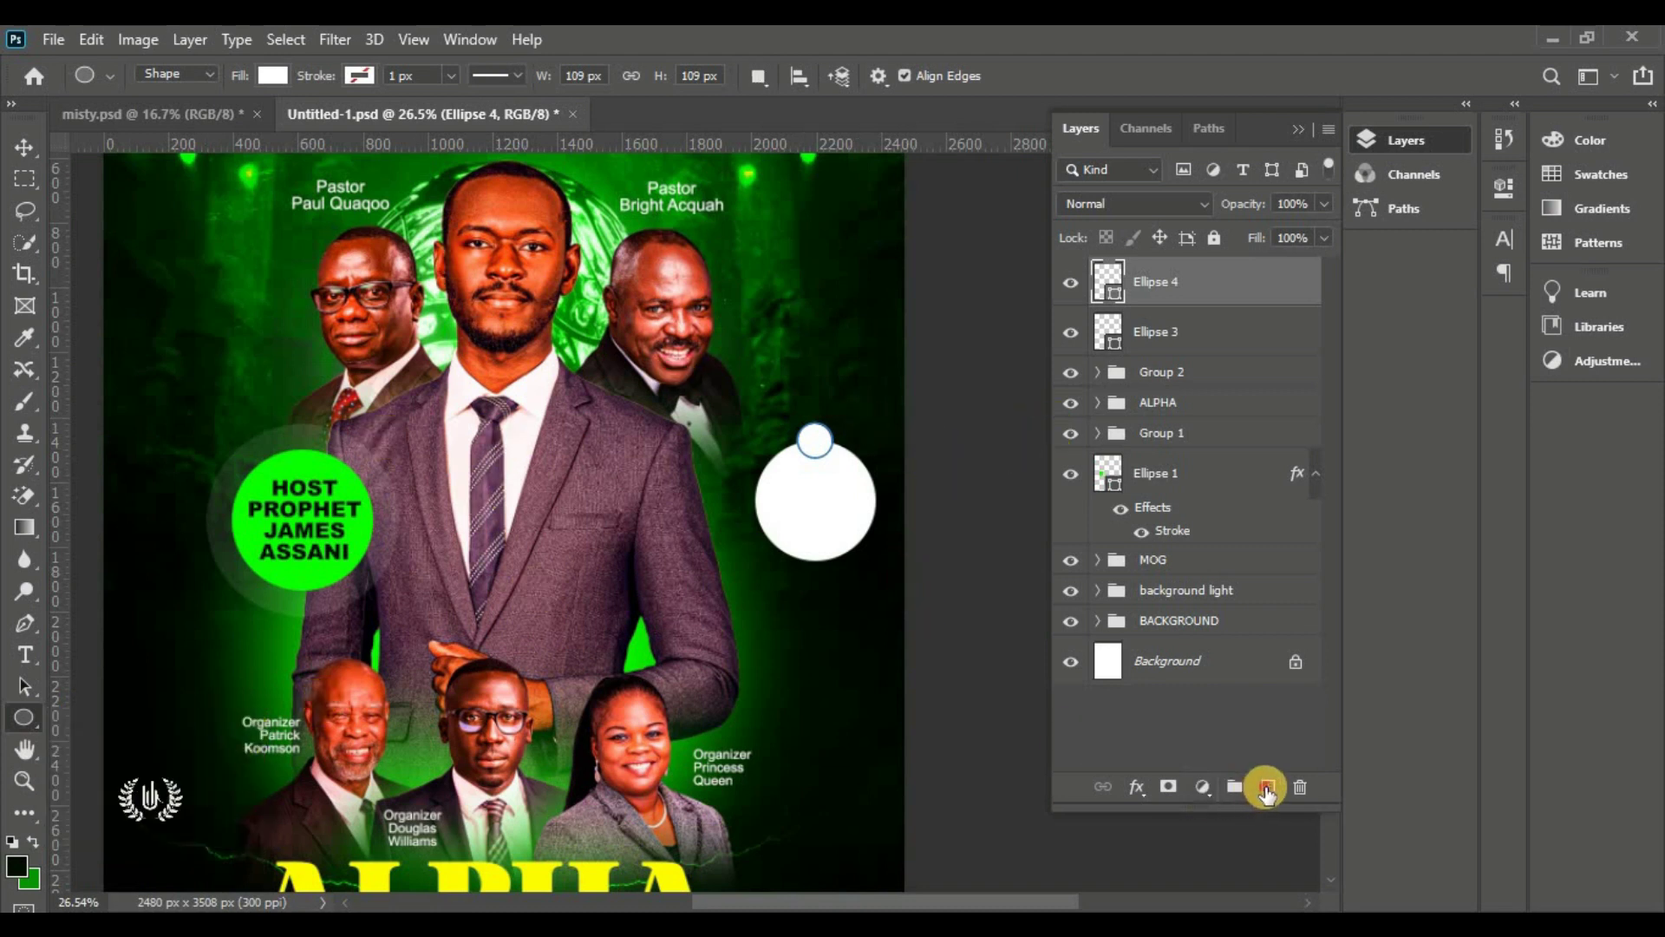
pyautogui.click(1268, 786)
pyautogui.click(272, 76)
pyautogui.click(120, 203)
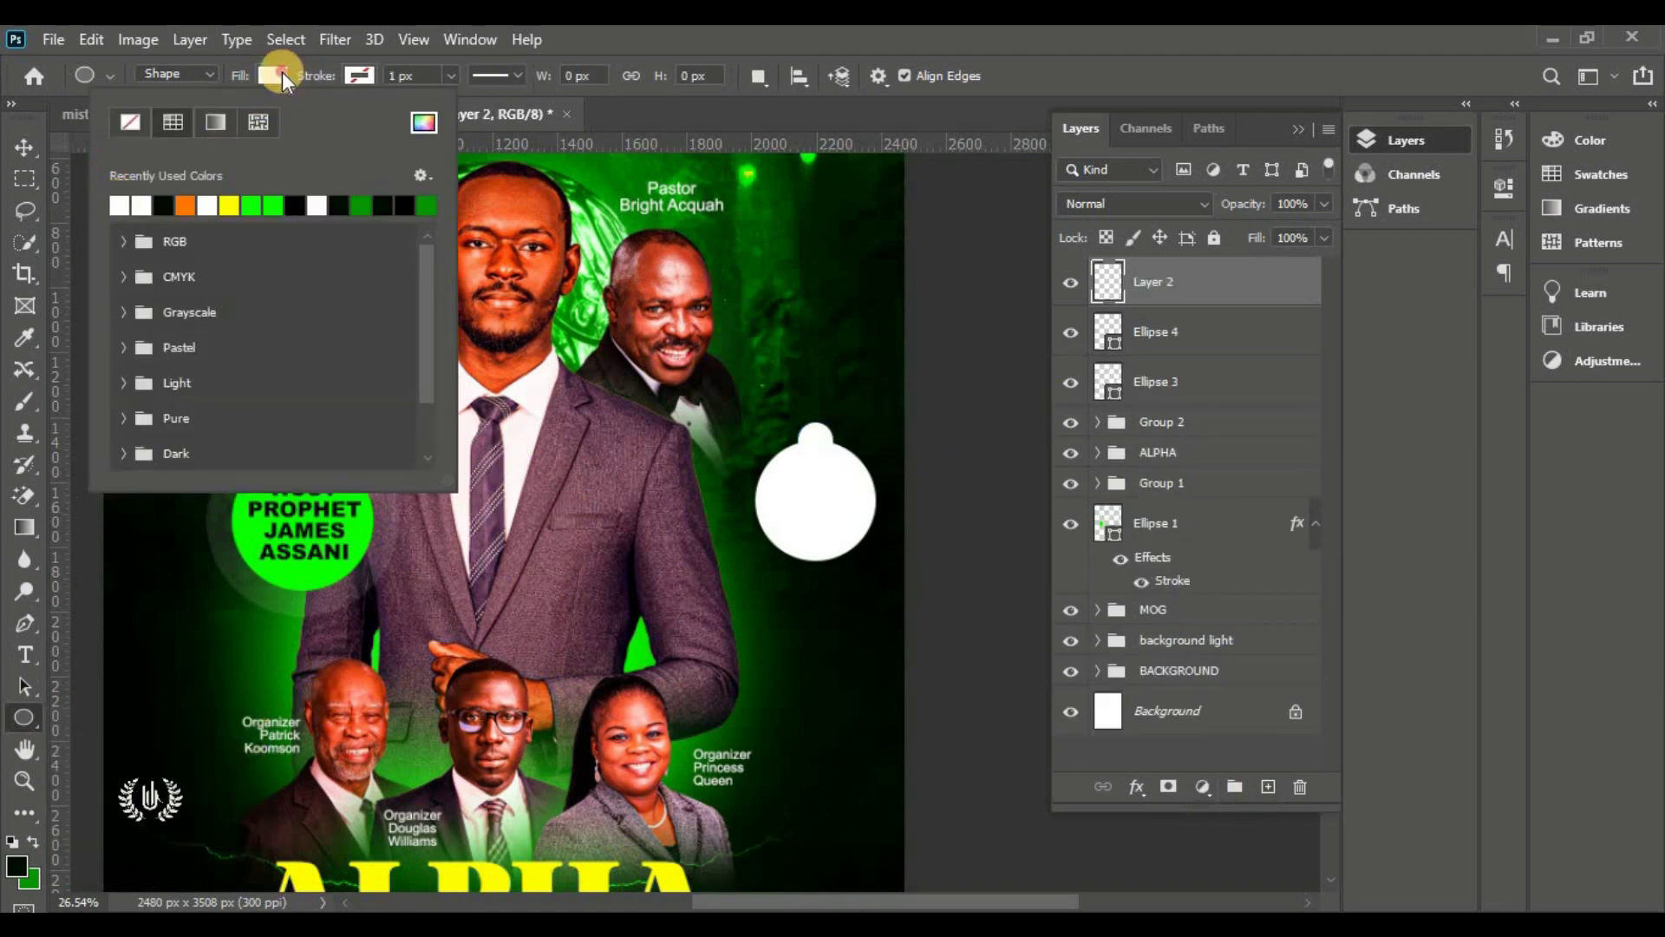
pyautogui.click(277, 76)
pyautogui.moveTo(549, 453); pyautogui.dragTo(689, 638)
pyautogui.click(23, 155)
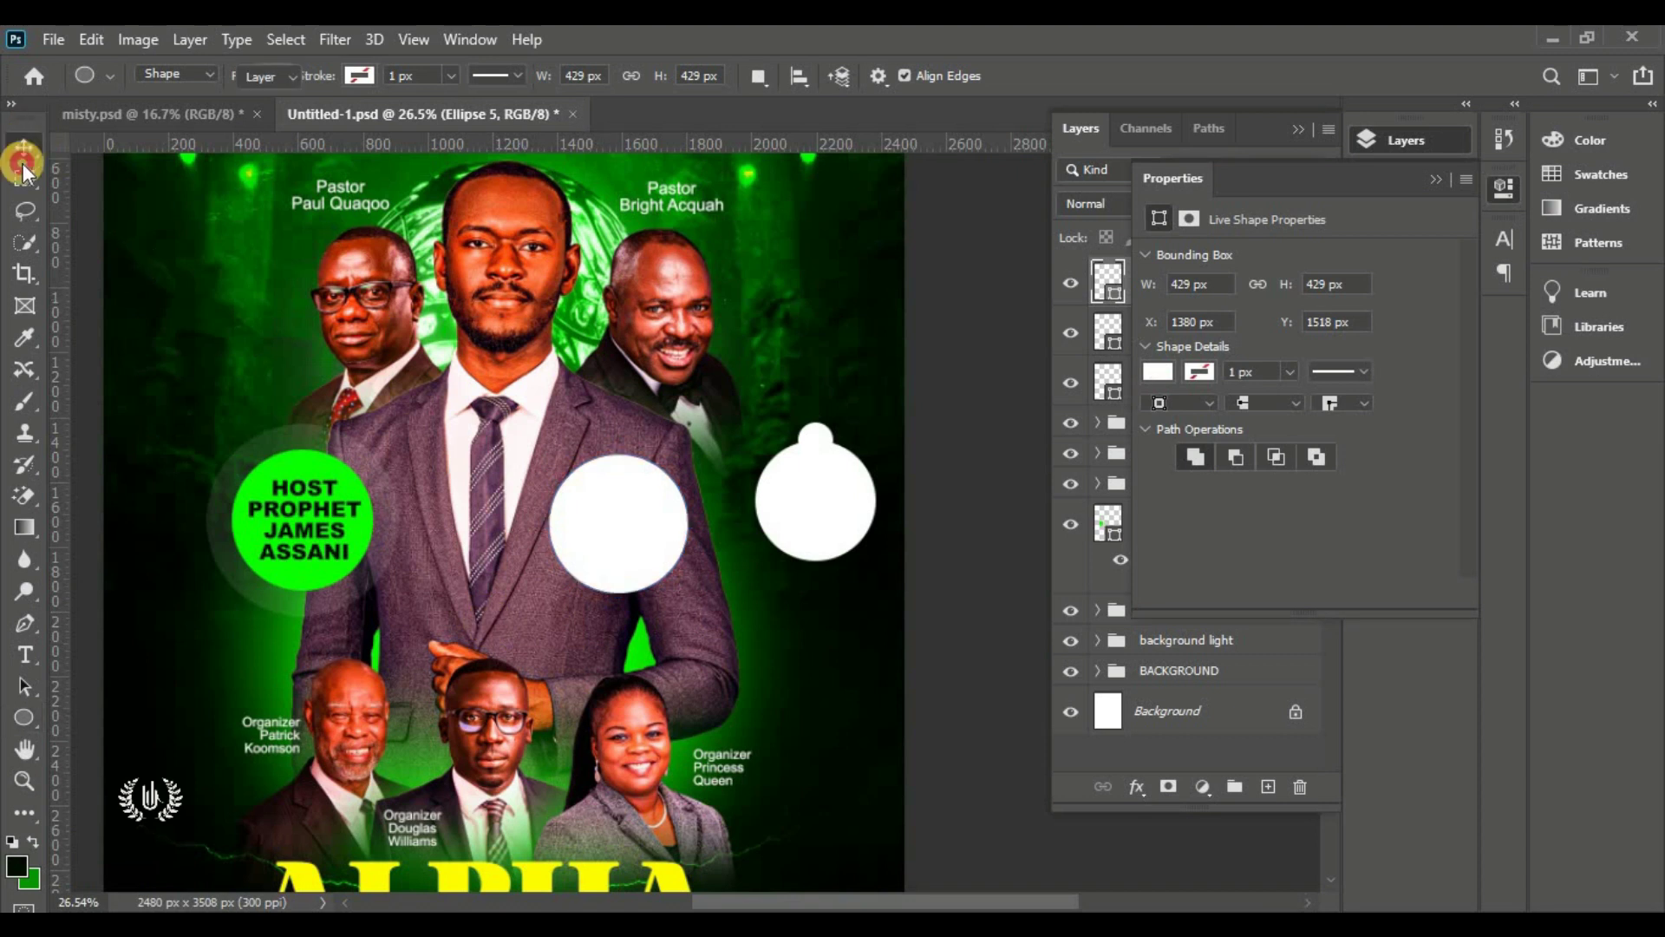
pyautogui.click(22, 725)
pyautogui.click(273, 76)
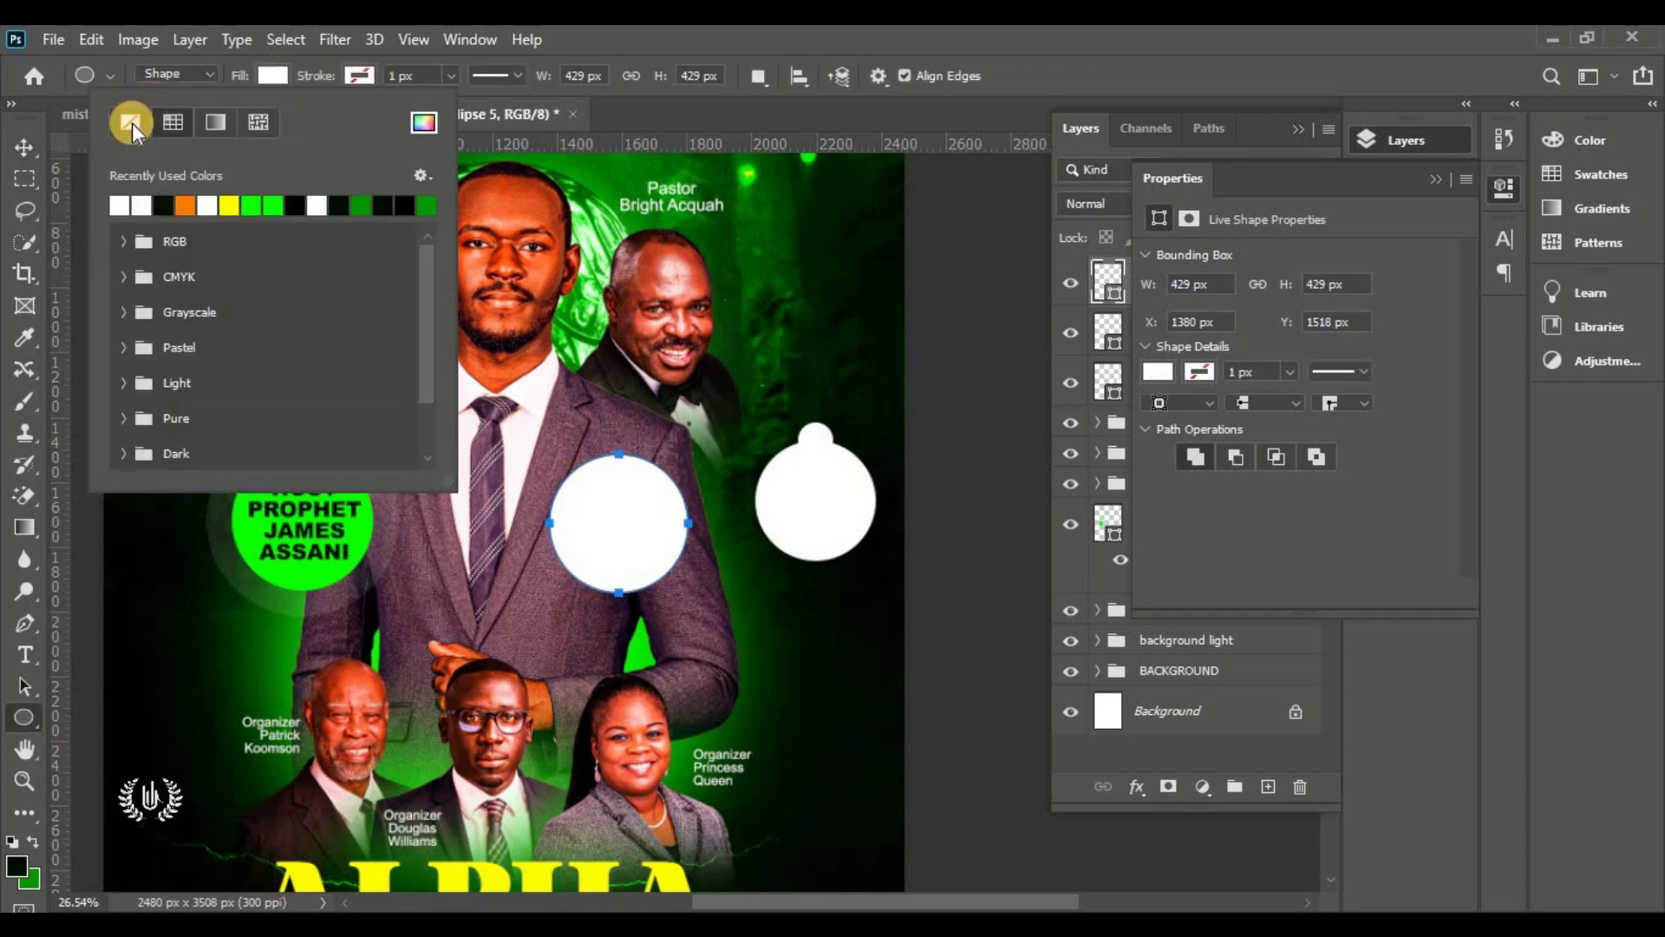
pyautogui.click(127, 124)
pyautogui.moveTo(322, 76); pyautogui.dragTo(328, 78)
pyautogui.click(359, 75)
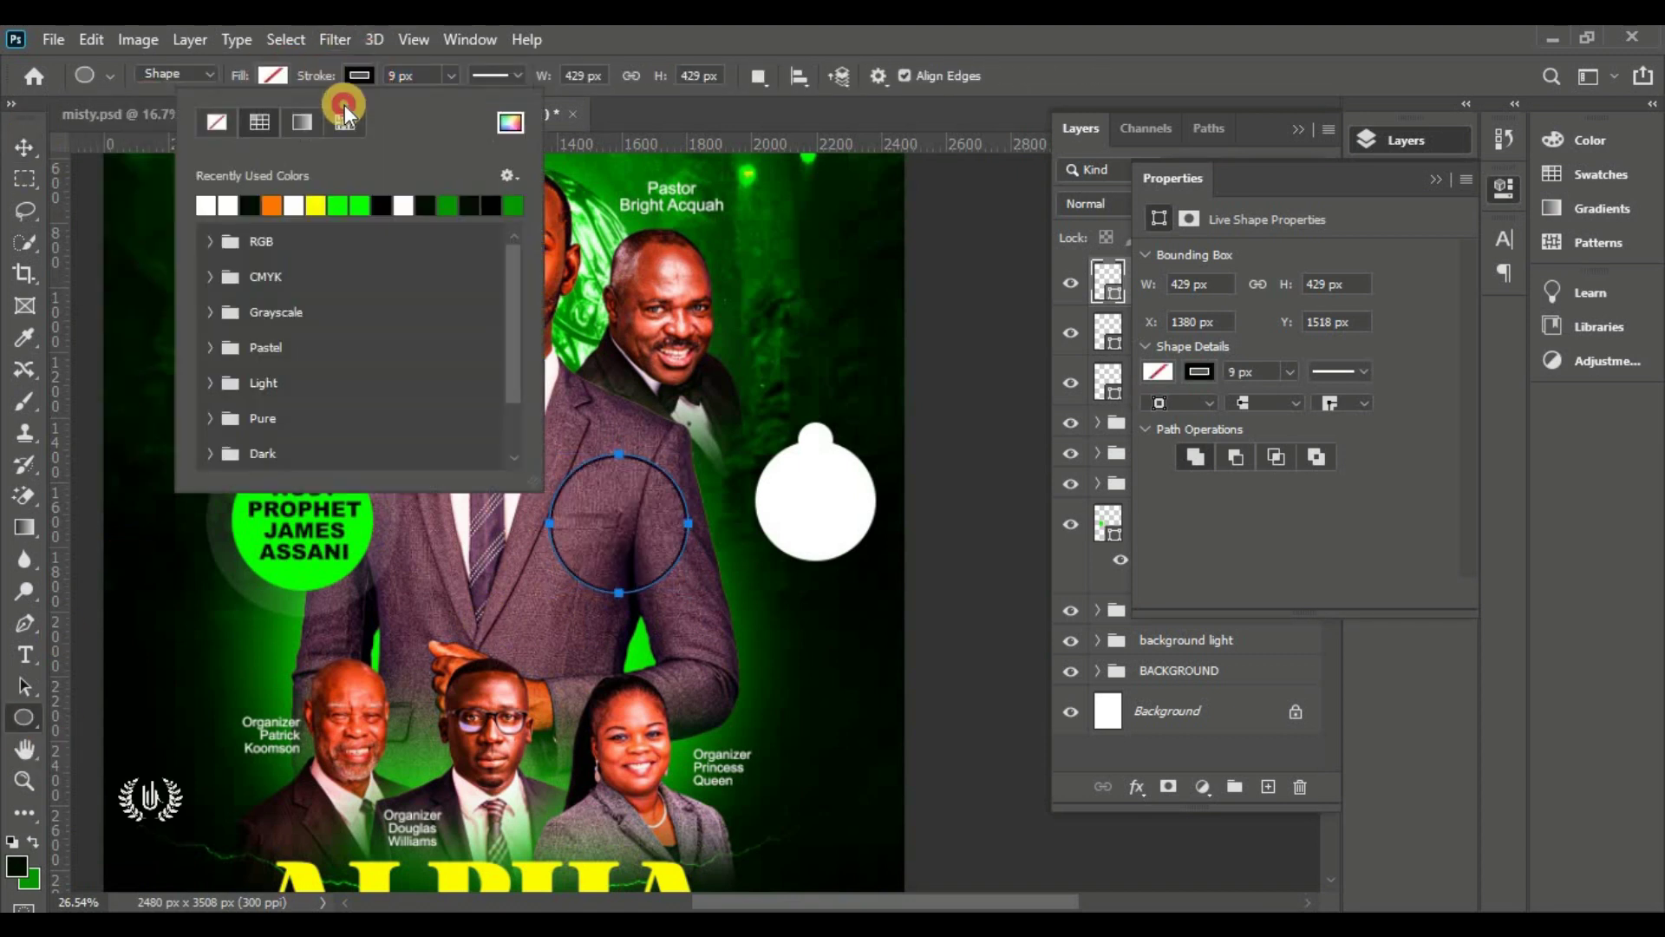
pyautogui.click(208, 202)
# Move the ring onto the white circle and shrink it to fit around the knob
pyautogui.click(25, 147)
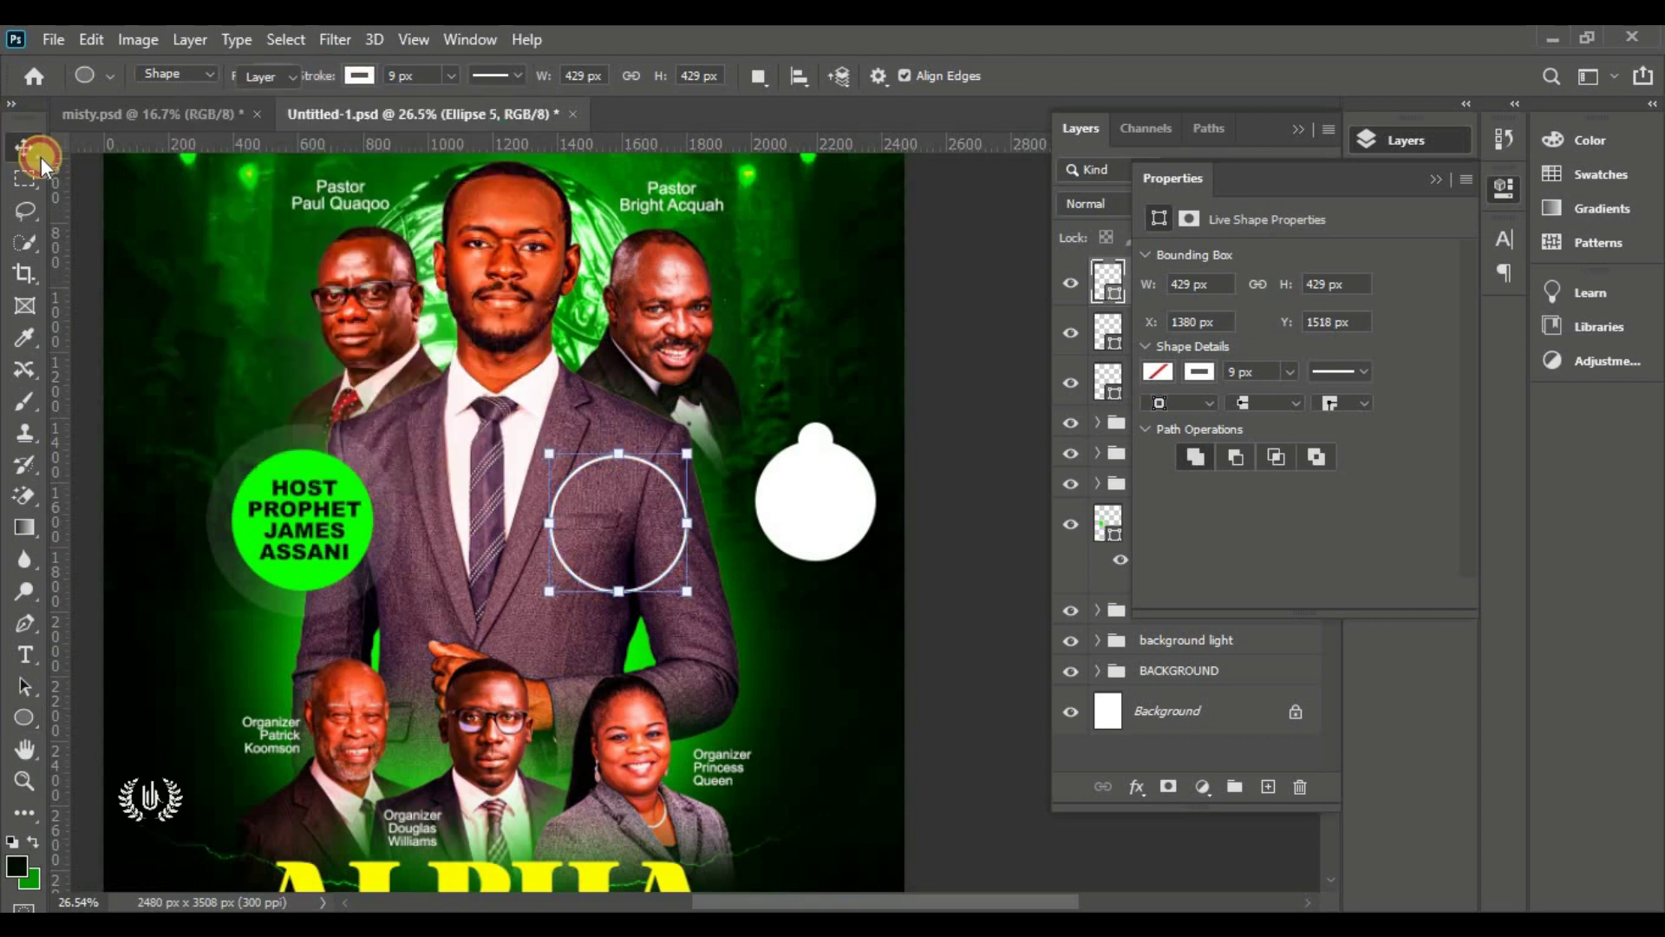
pyautogui.click(1242, 207)
pyautogui.moveTo(625, 513); pyautogui.dragTo(796, 481)
pyautogui.moveTo(812, 372); pyautogui.dragTo(822, 436)
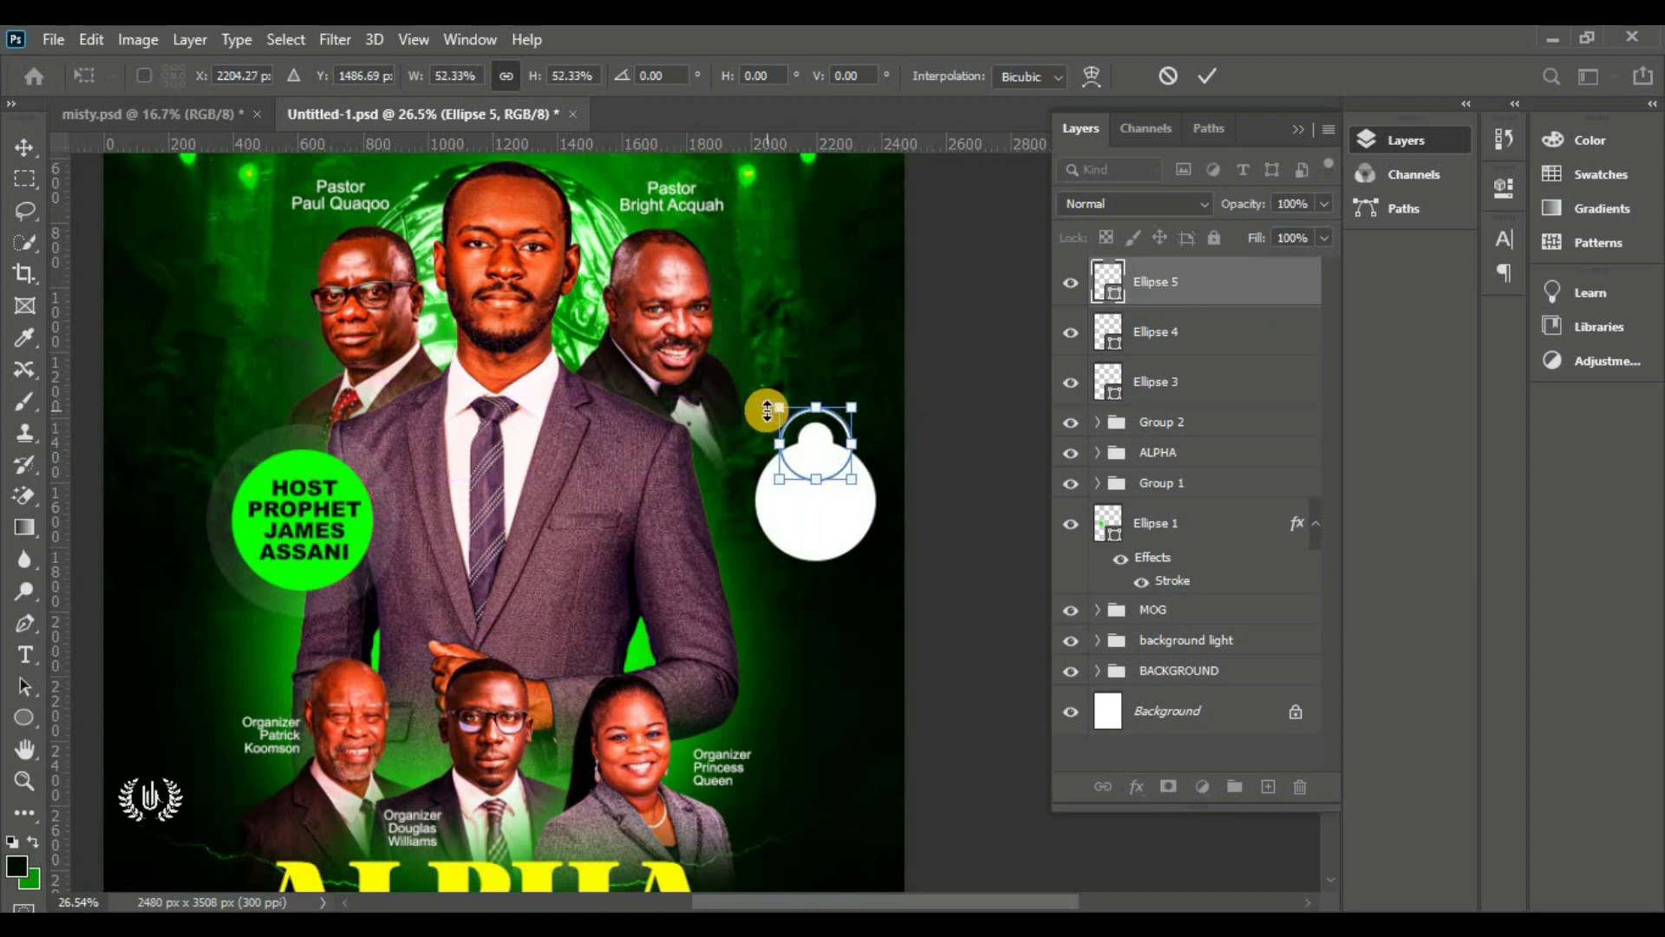
pyautogui.click(1207, 76)
# Select all three circle layers and scale the badge down to about 81%
pyautogui.click(959, 550)
pyautogui.click(1212, 281)
pyautogui.keyDown('shift'); pyautogui.click(1154, 373); pyautogui.keyUp('shift')
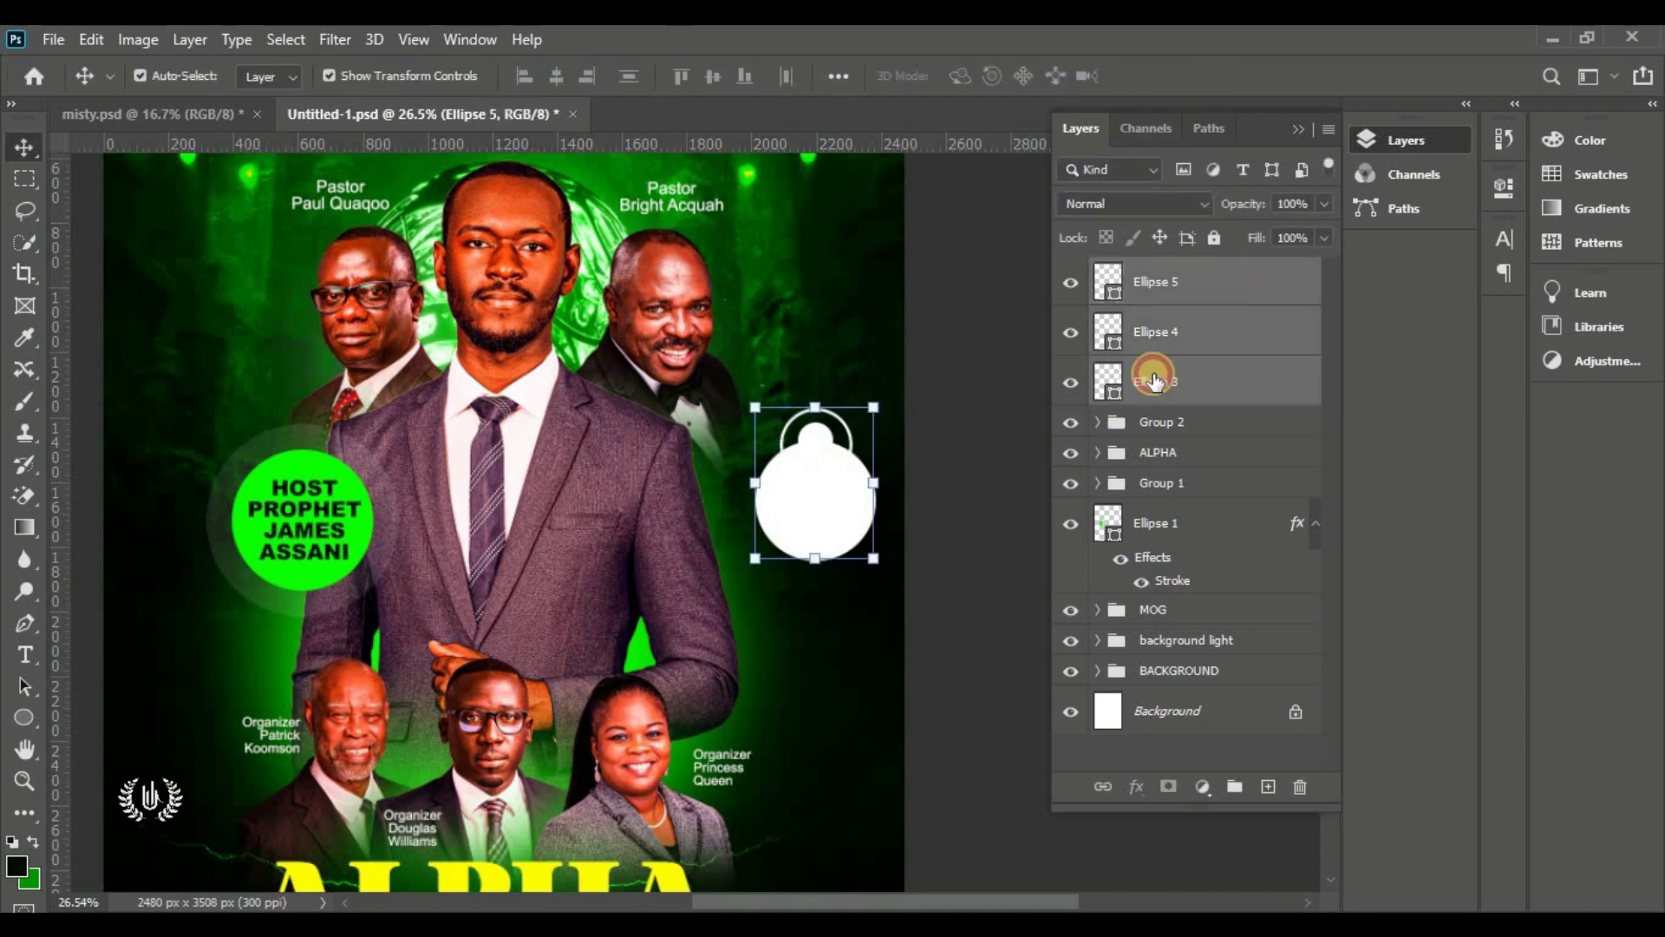
pyautogui.click(814, 548)
pyautogui.moveTo(814, 548); pyautogui.dragTo(815, 503)
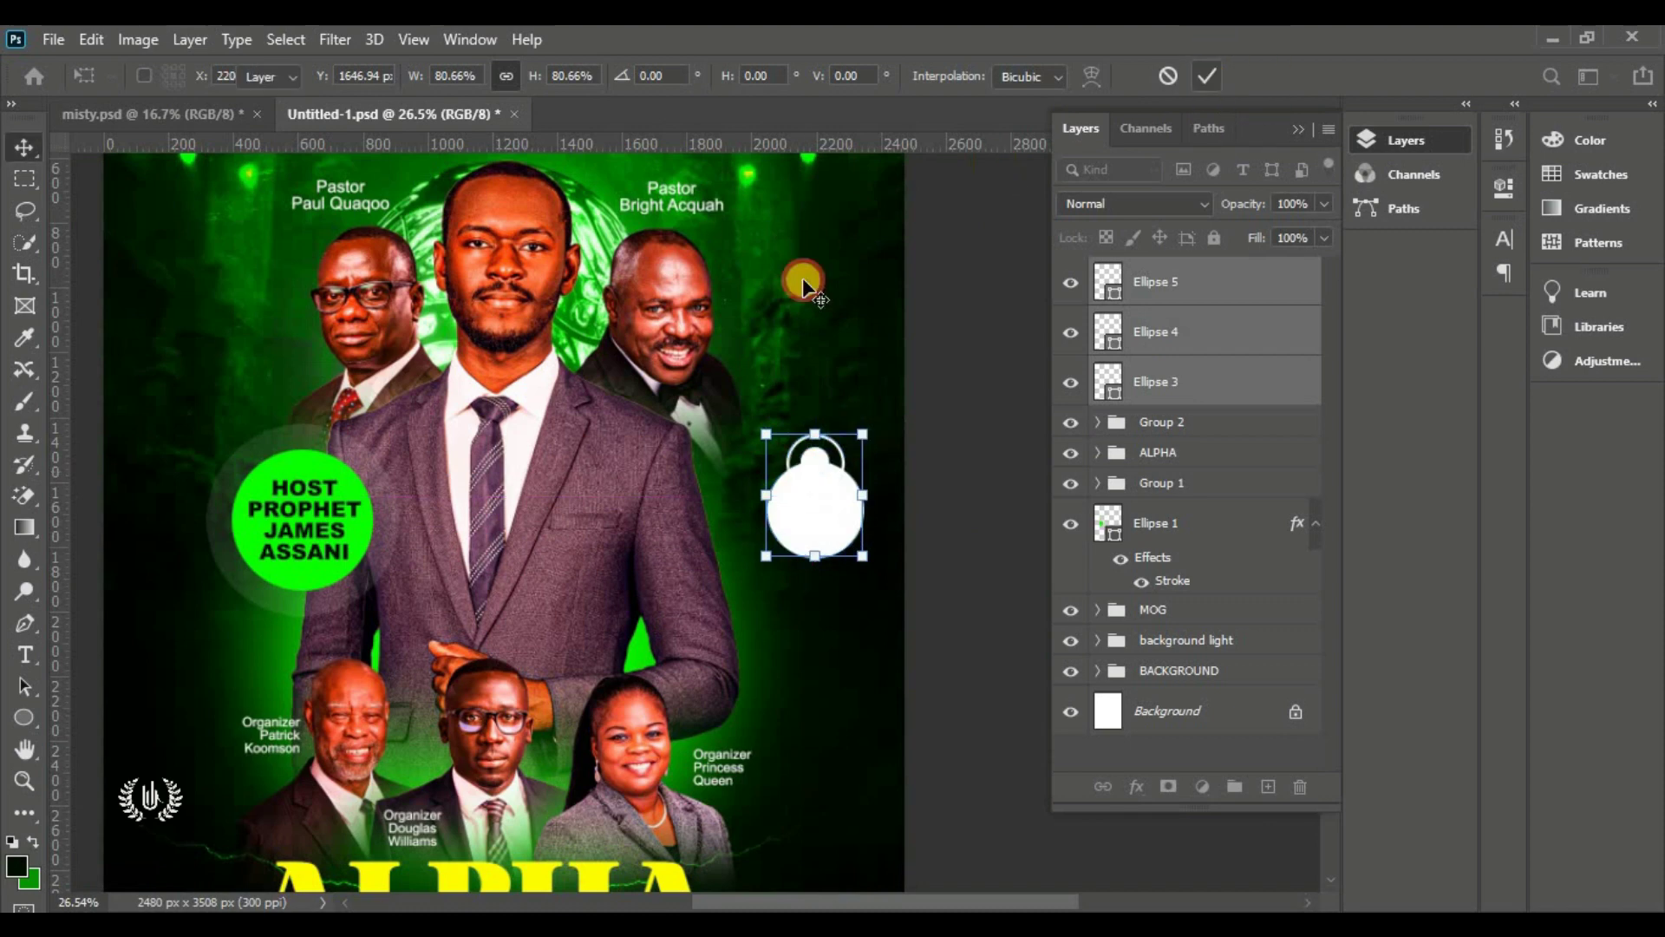
# Confirm the badge resize and place a new horizontal text box on the white circle
pyautogui.press('Return')
pyautogui.rightClick(24, 655)
pyautogui.click(112, 652)
pyautogui.click(594, 479)
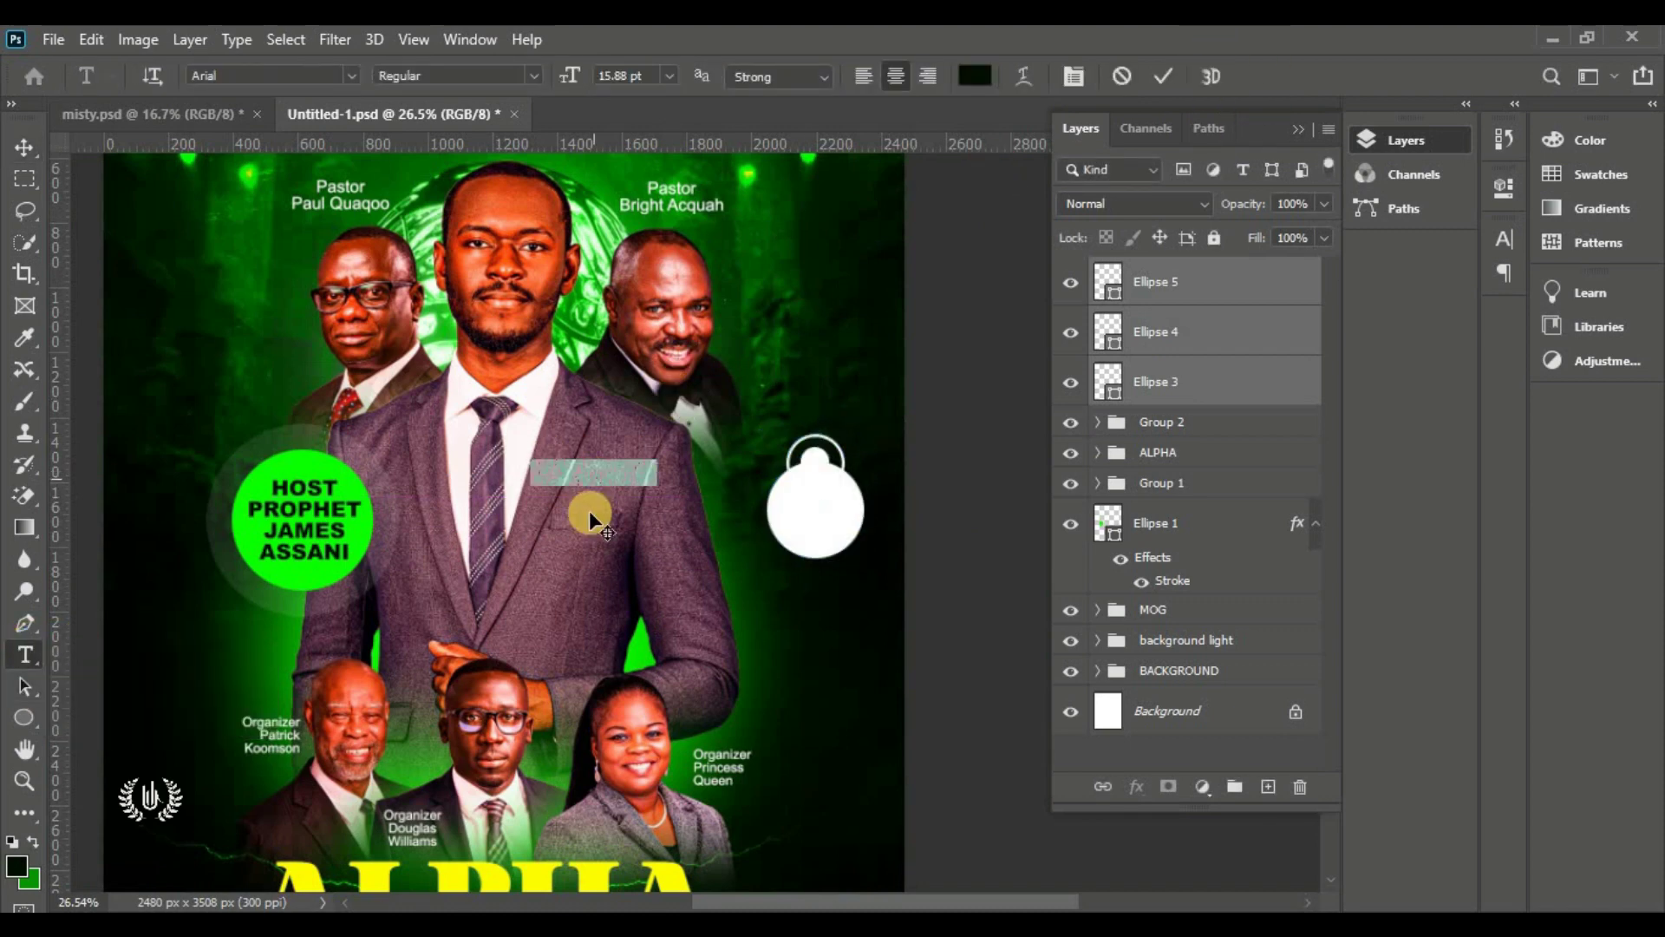
pyautogui.moveTo(590, 513); pyautogui.dragTo(781, 543)
# Type '5:00' in Bastro, sampled dark green, at 7.88 pt
pyautogui.click(352, 75)
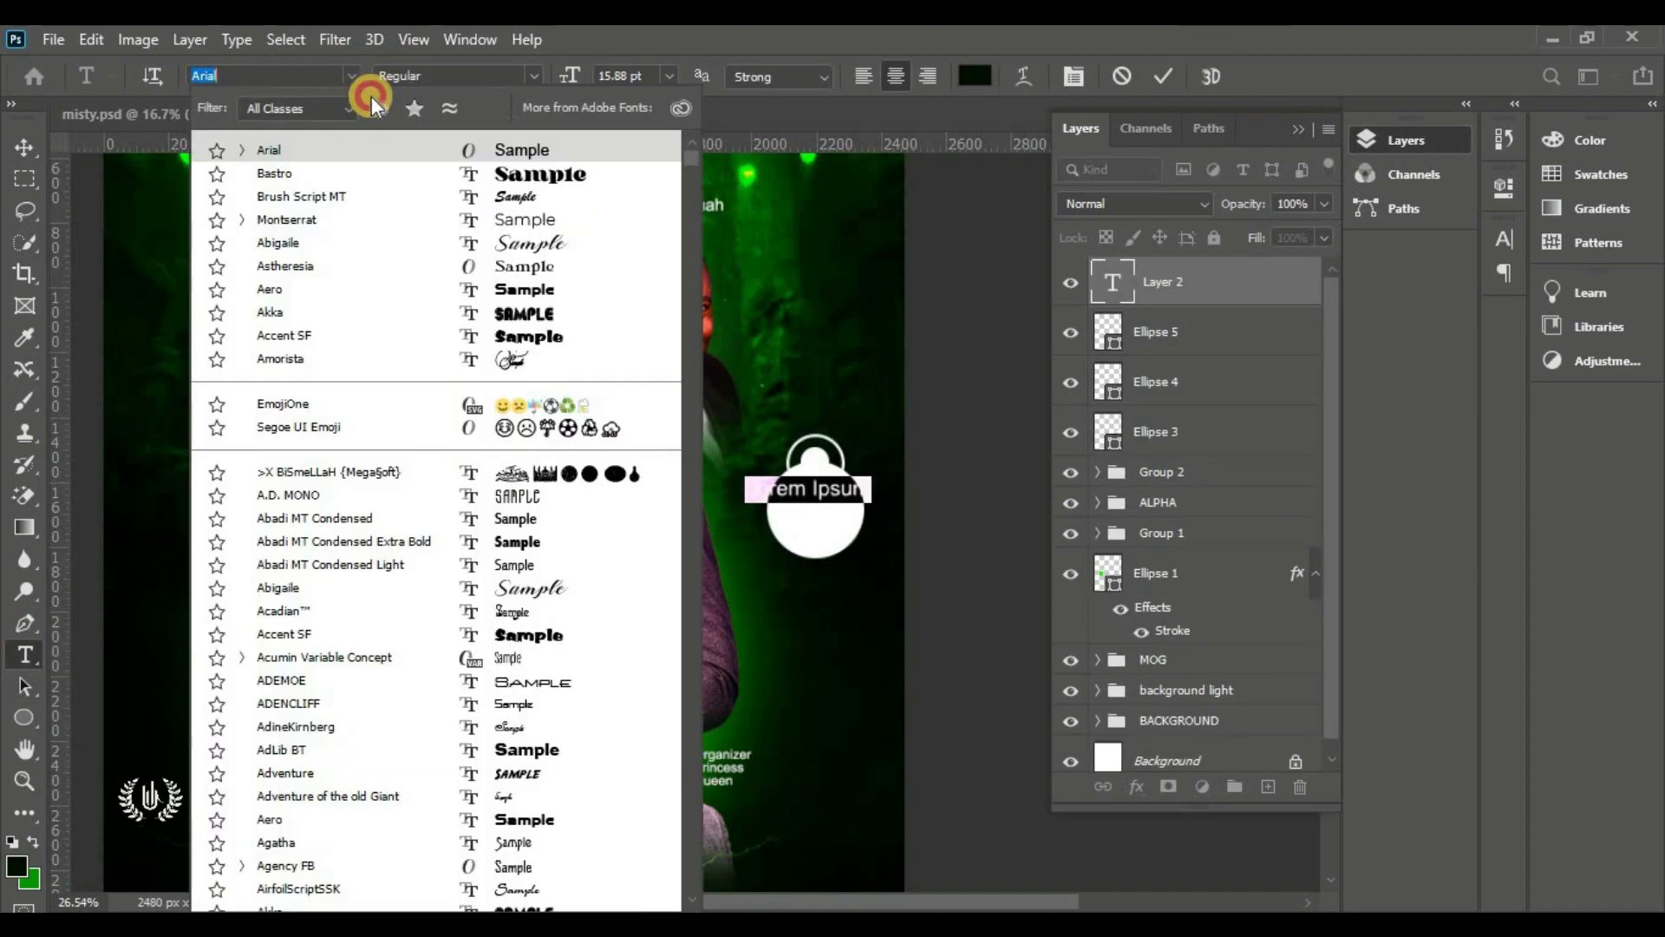
pyautogui.click(407, 170)
pyautogui.click(971, 78)
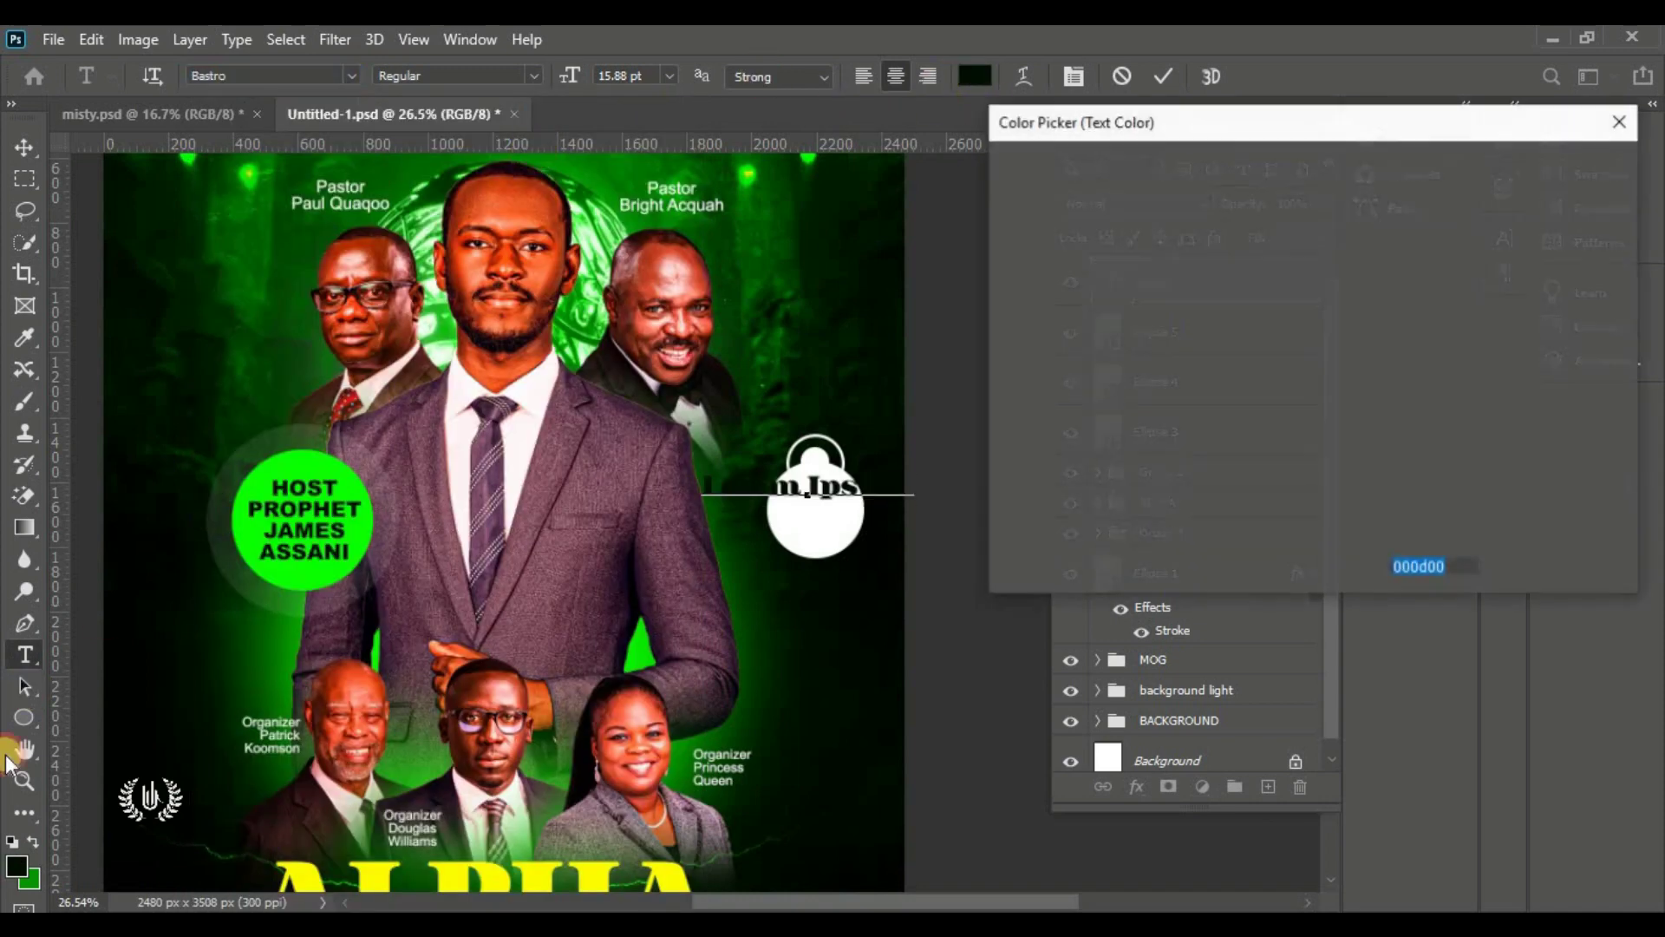
pyautogui.click(745, 450)
pyautogui.click(1520, 165)
pyautogui.moveTo(574, 75); pyautogui.dragTo(565, 75)
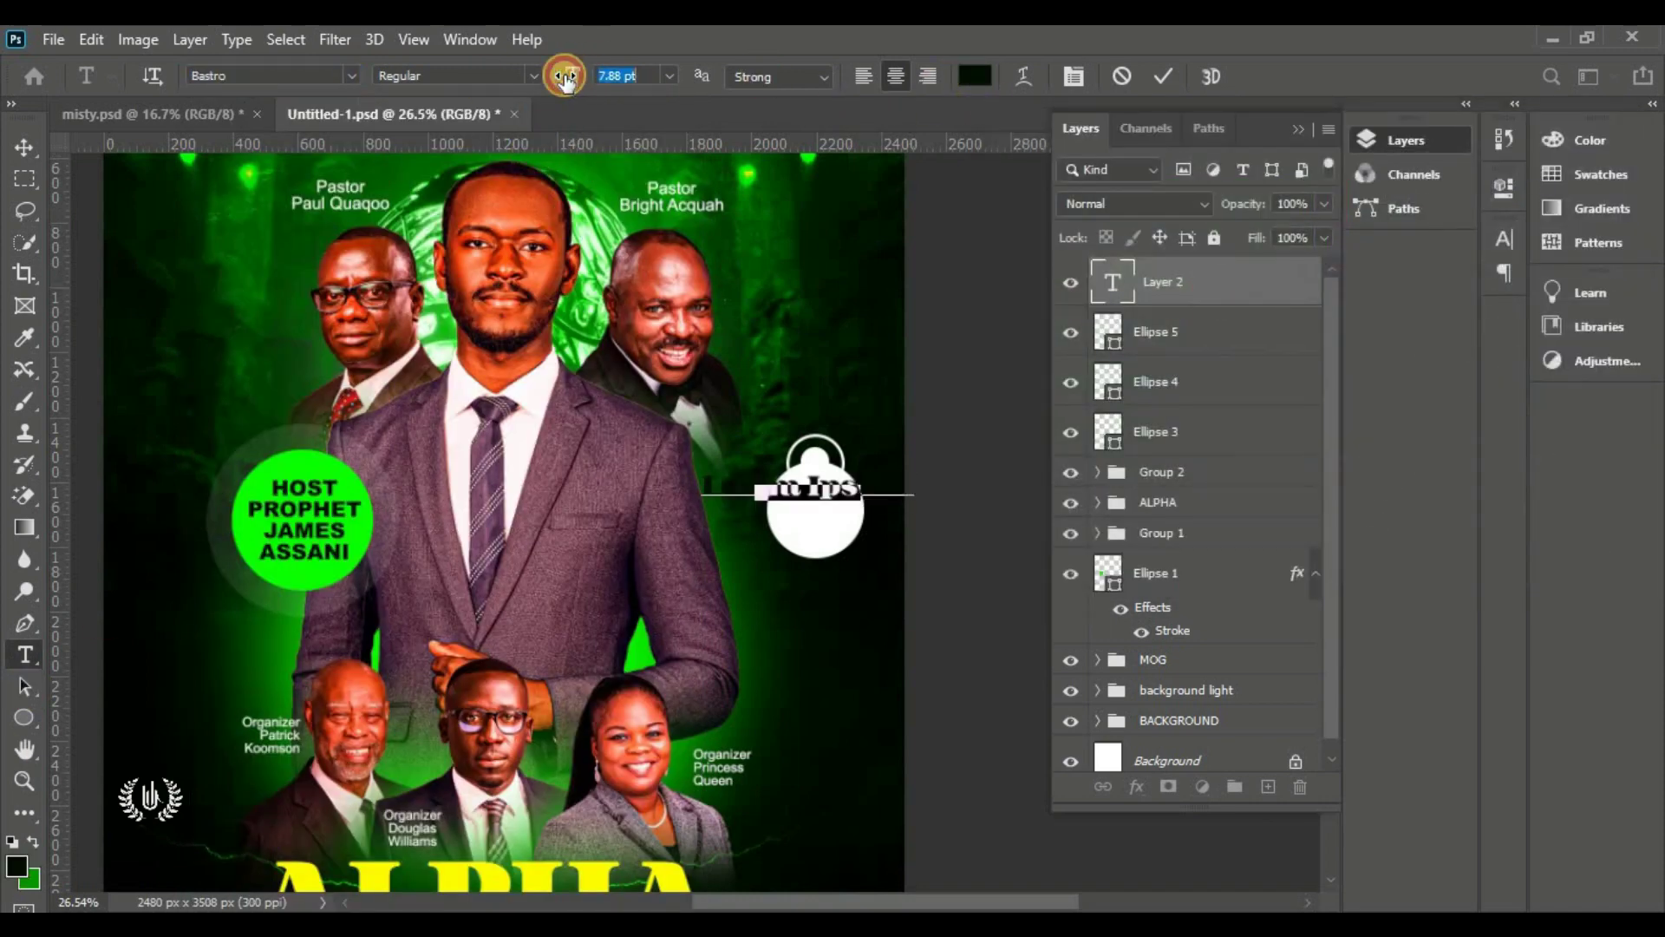
pyautogui.scroll(2, 855, 513)
pyautogui.scroll(2, 857, 516)
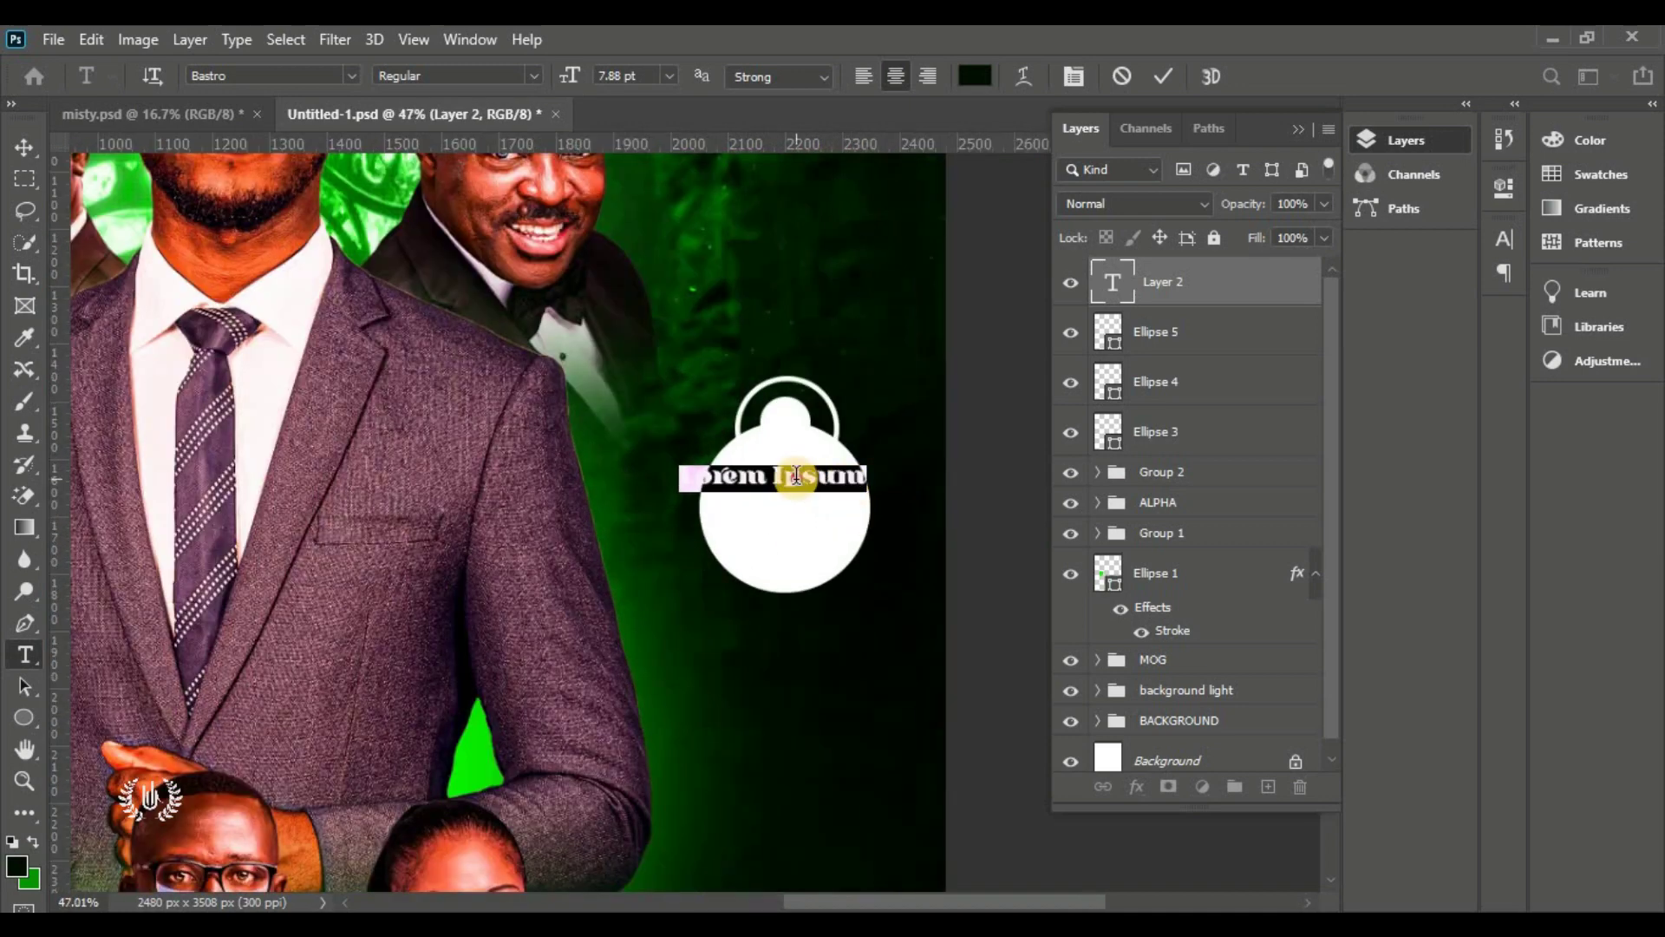
pyautogui.write('5:00')
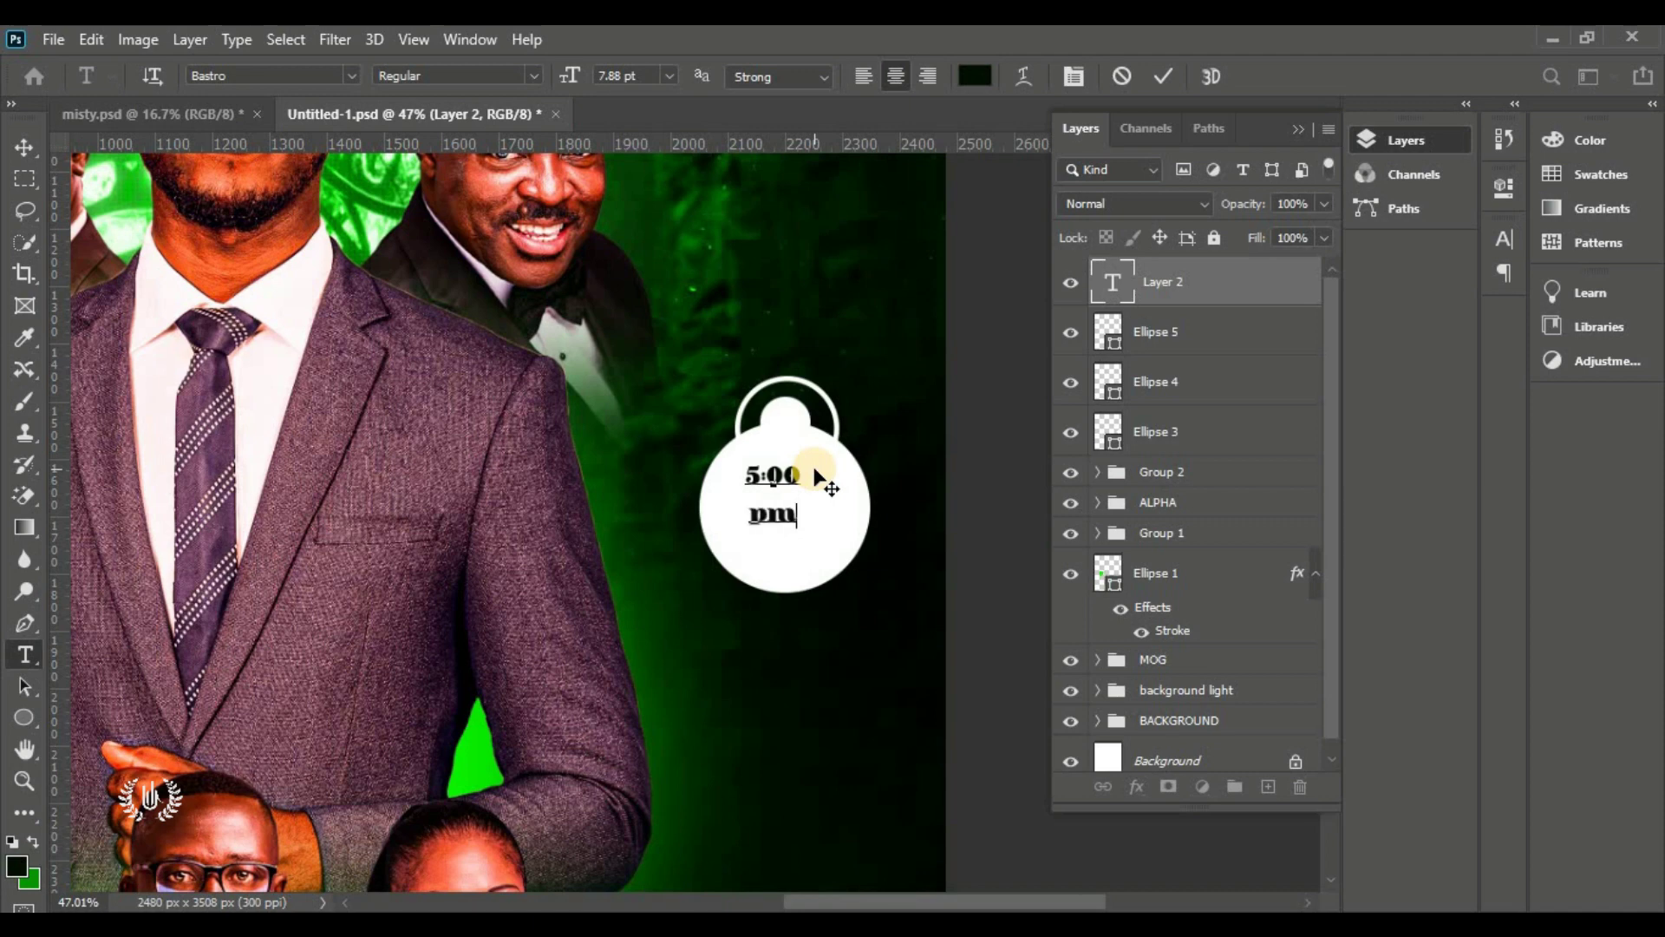
# Tighten the 5:00 pm text's line spacing to 8 pt
pyautogui.moveTo(819, 477); pyautogui.dragTo(811, 659)
pyautogui.click(1503, 240)
pyautogui.moveTo(1372, 304); pyautogui.dragTo(1360, 304)
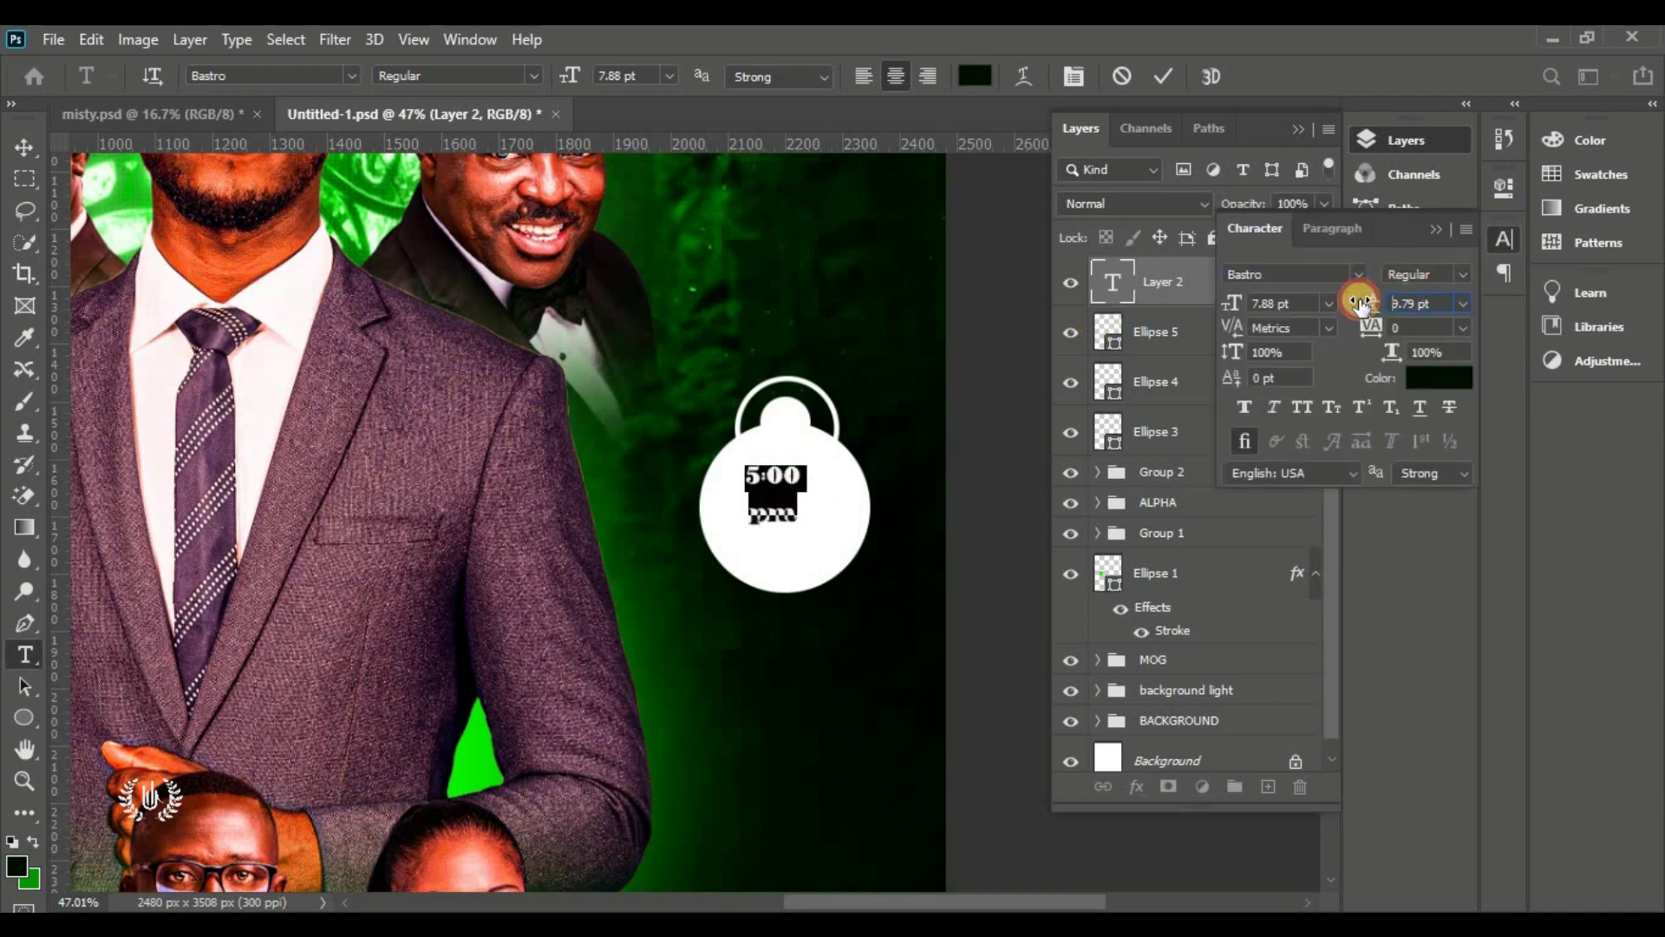
pyautogui.click(1164, 83)
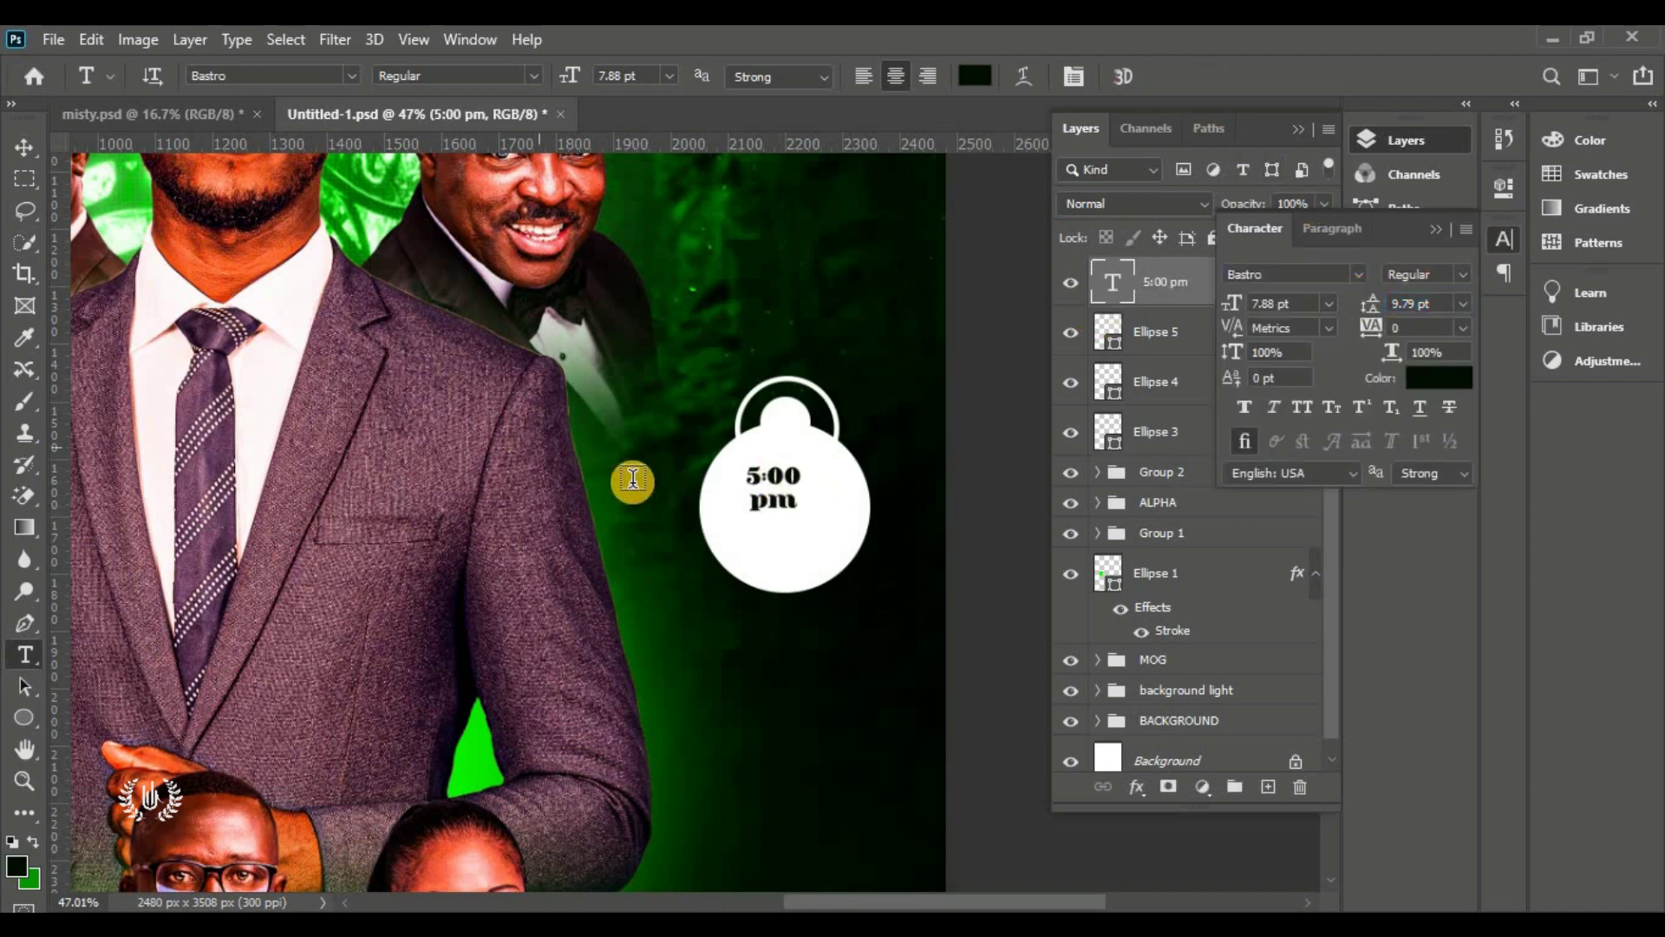
pyautogui.click(19, 146)
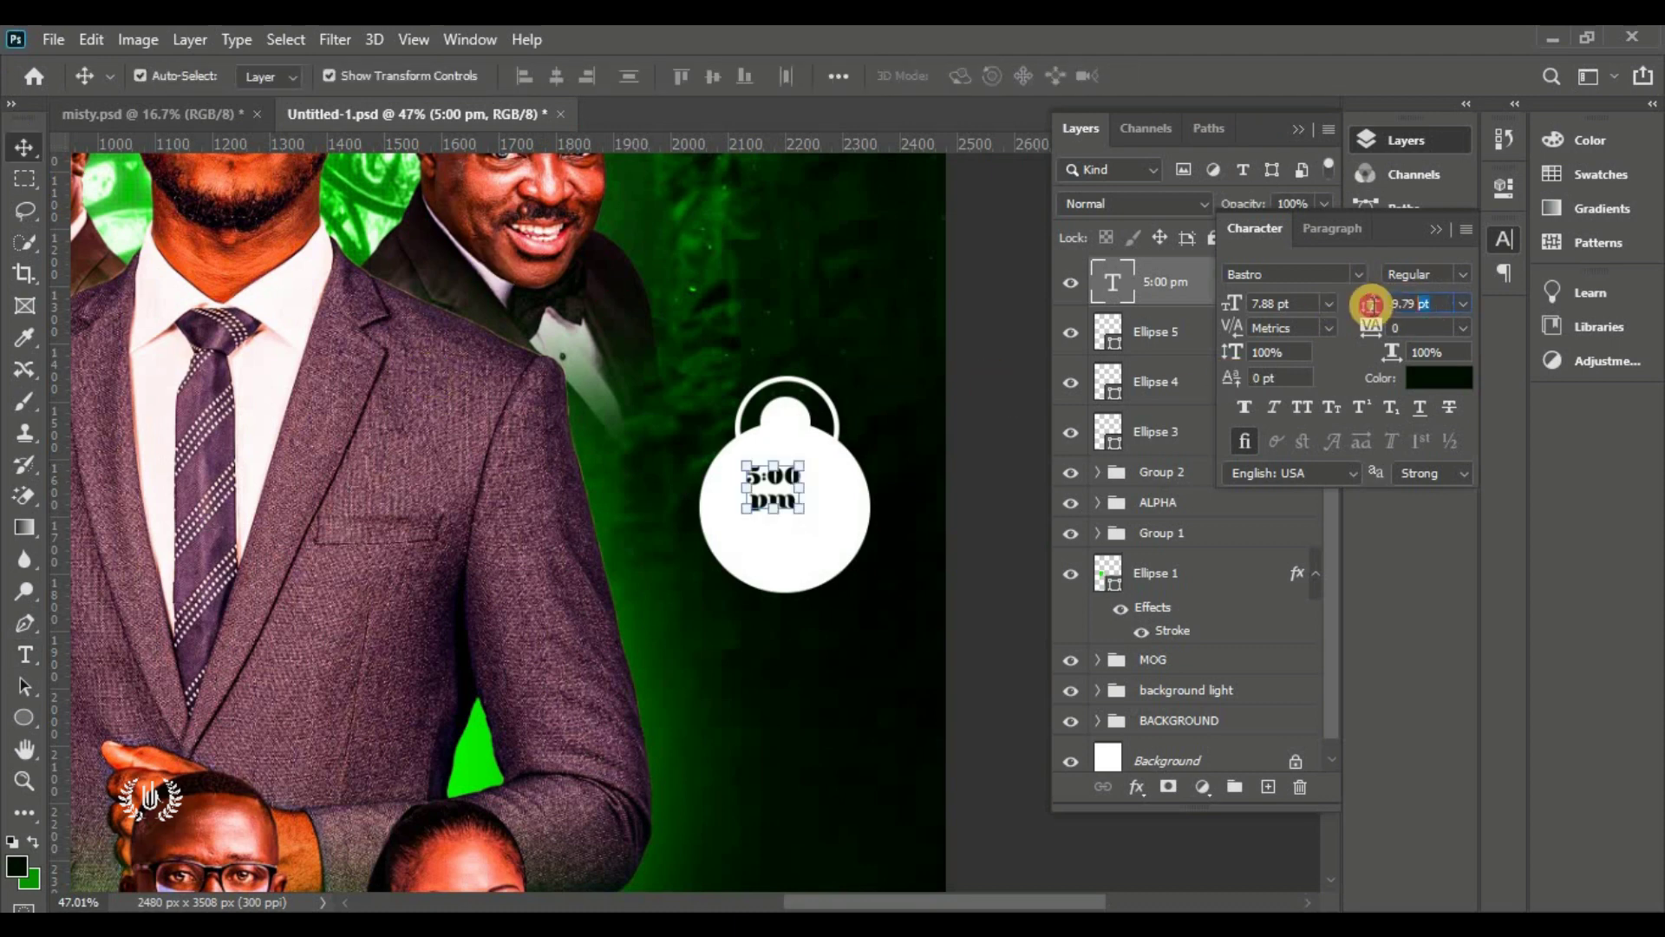
pyautogui.write('8')
pyautogui.press('Return')
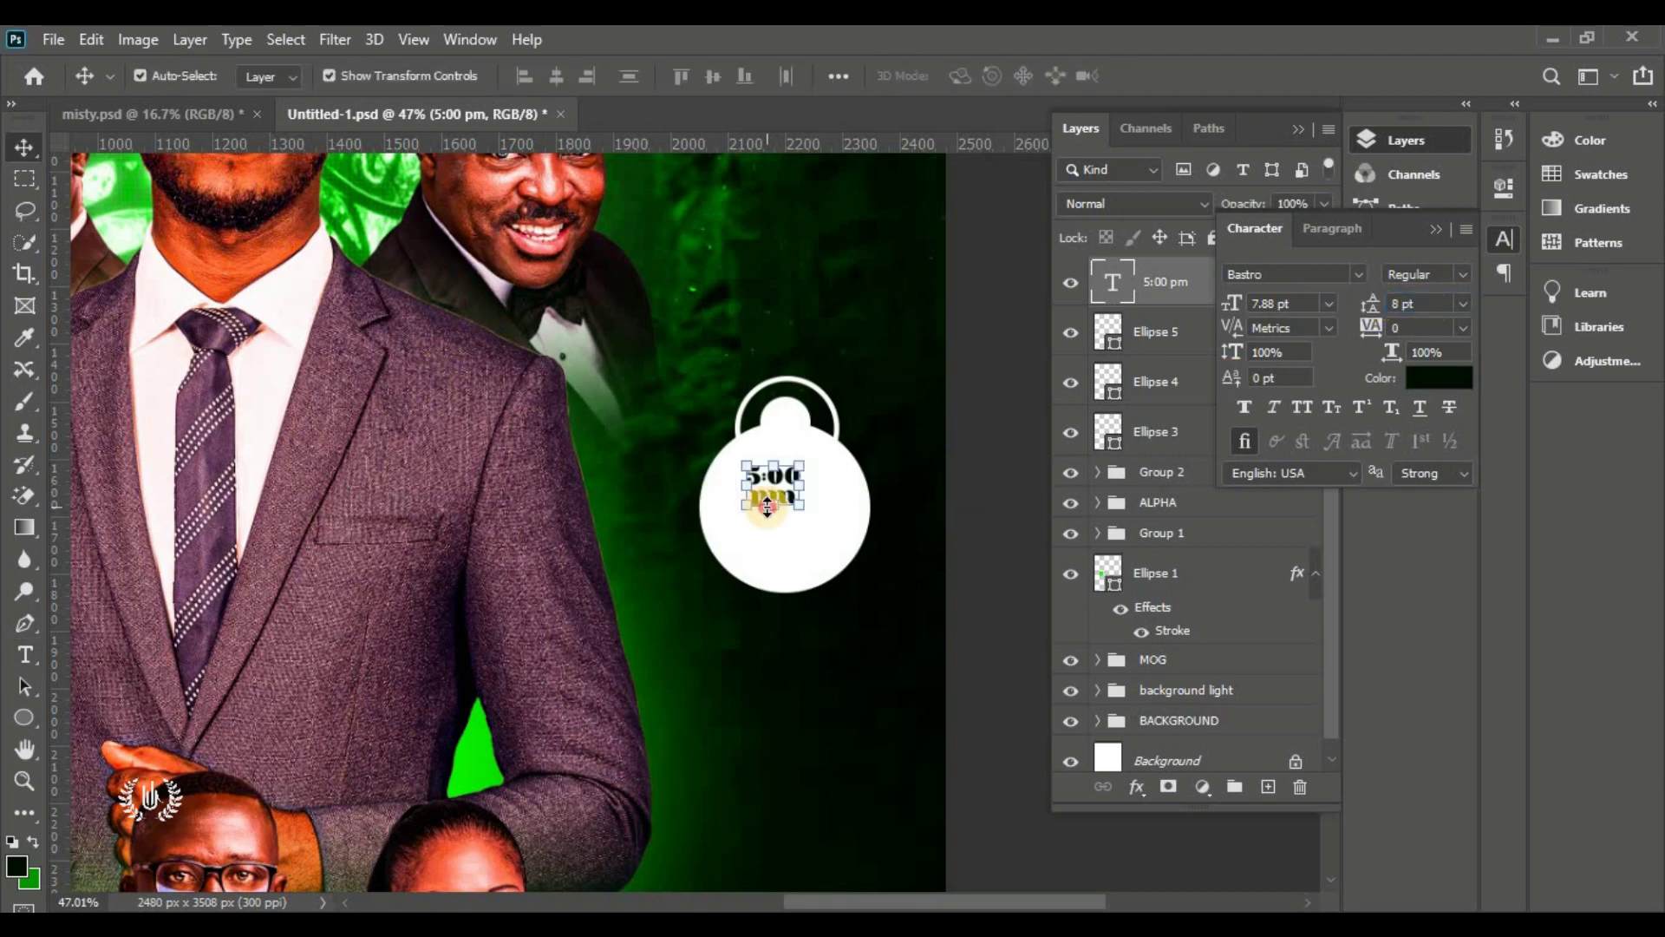
# Enlarge and reposition the 5:00 pm text to fill the badge
pyautogui.moveTo(771, 507); pyautogui.dragTo(781, 546)
pyautogui.moveTo(794, 487)
pyautogui.mouseDown()
pyautogui.moveTo(732, 528)
pyautogui.moveTo(785, 495)
pyautogui.mouseUp()
pyautogui.click(1201, 77)
# Start a new horizontal text line under 'pm' on the badge
pyautogui.click(26, 642)
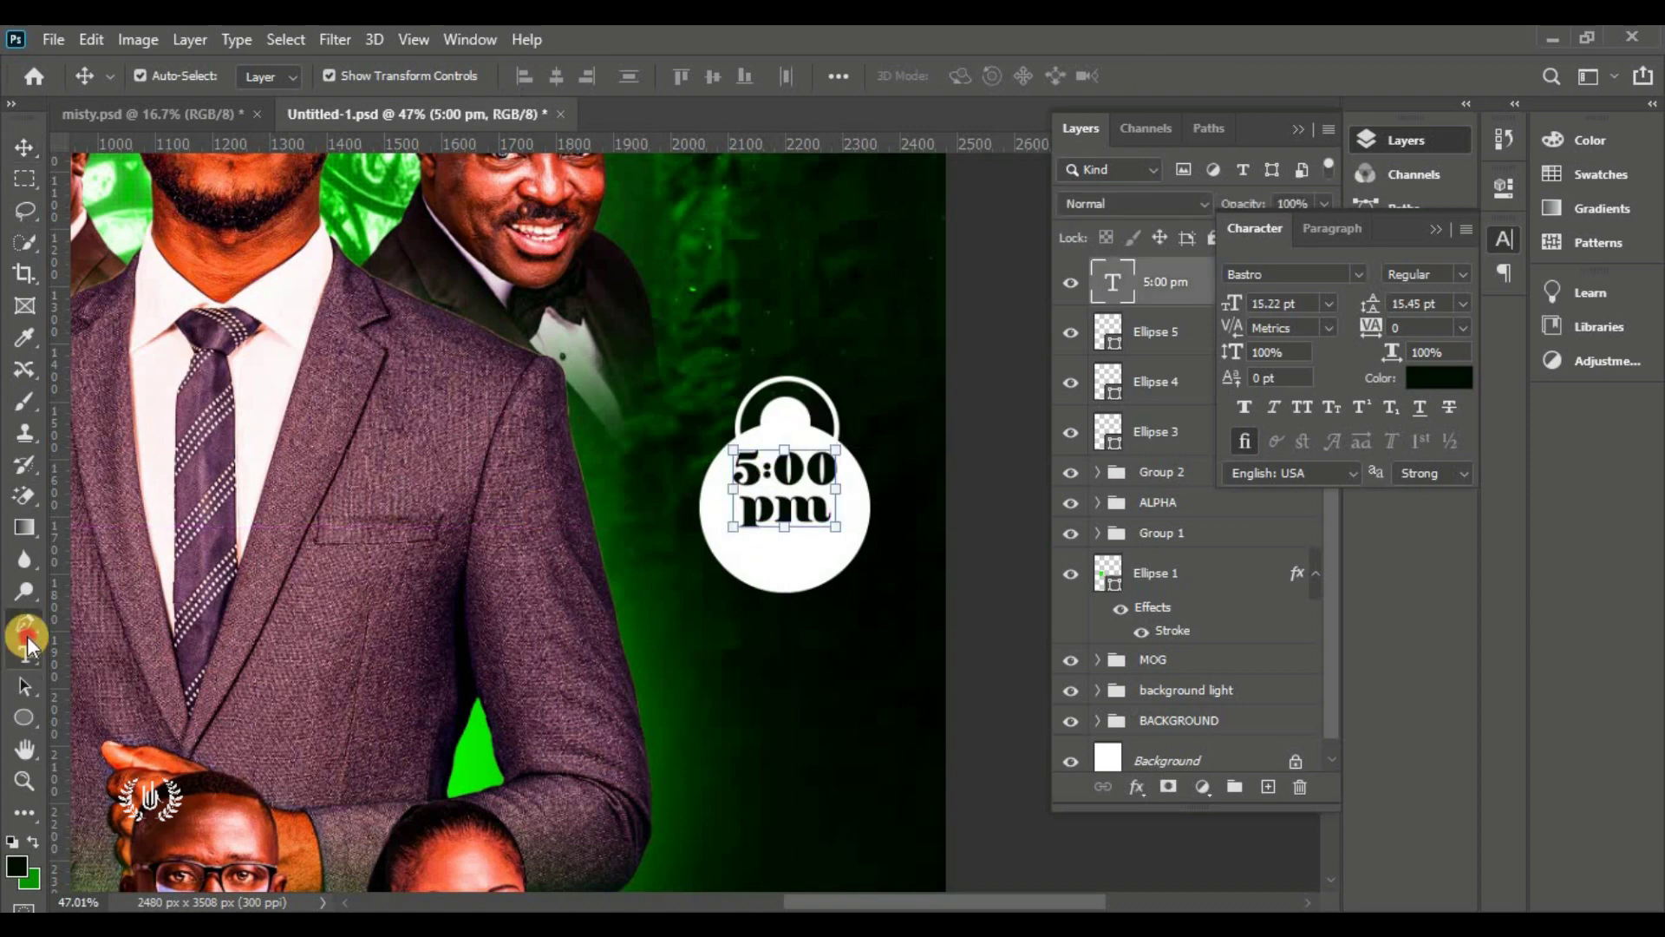
pyautogui.click(27, 653)
pyautogui.click(143, 653)
pyautogui.click(579, 609)
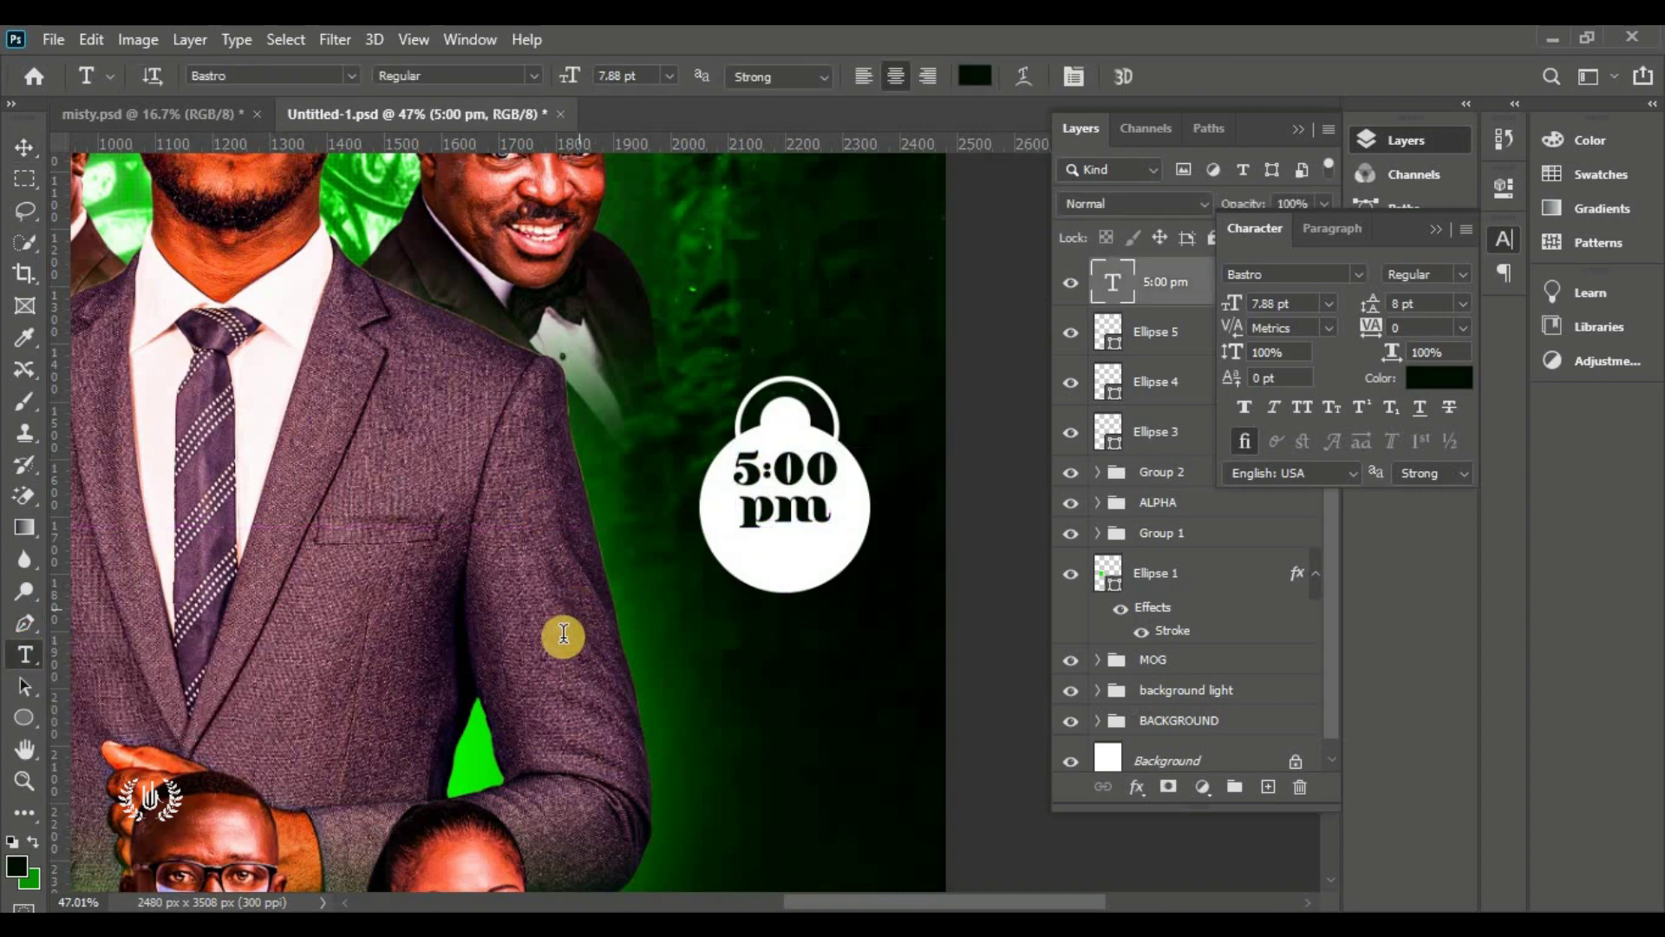
pyautogui.moveTo(554, 635); pyautogui.dragTo(757, 587)
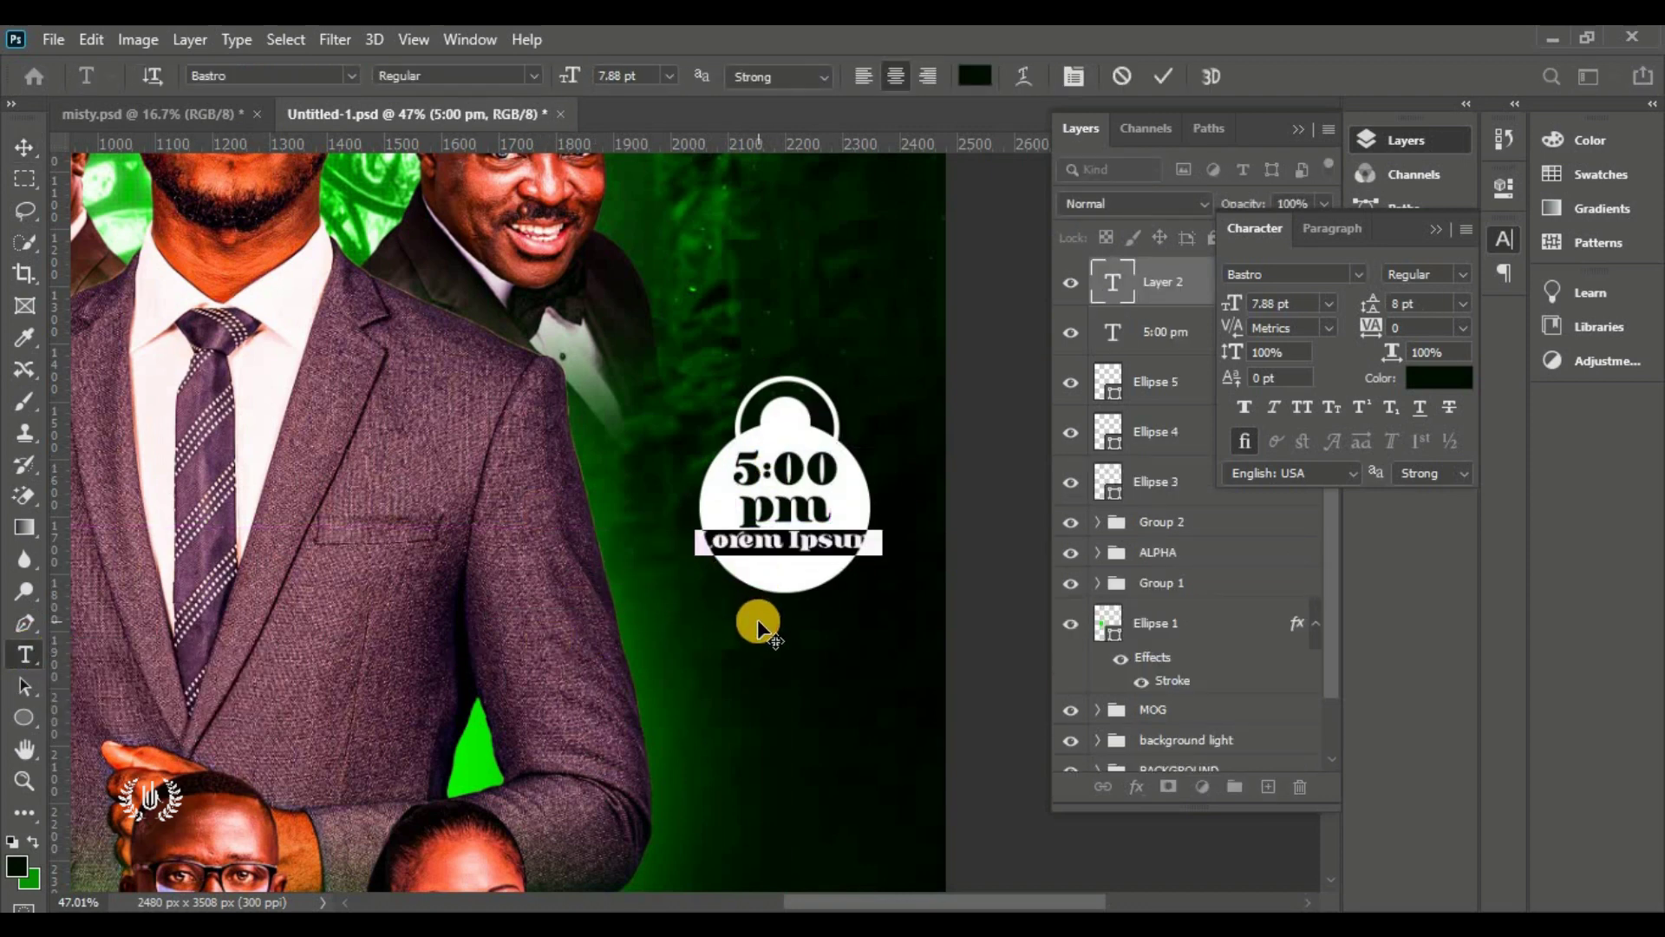
# Type 'Sharp' under the time and shrink it slightly
pyautogui.write('Sharp')
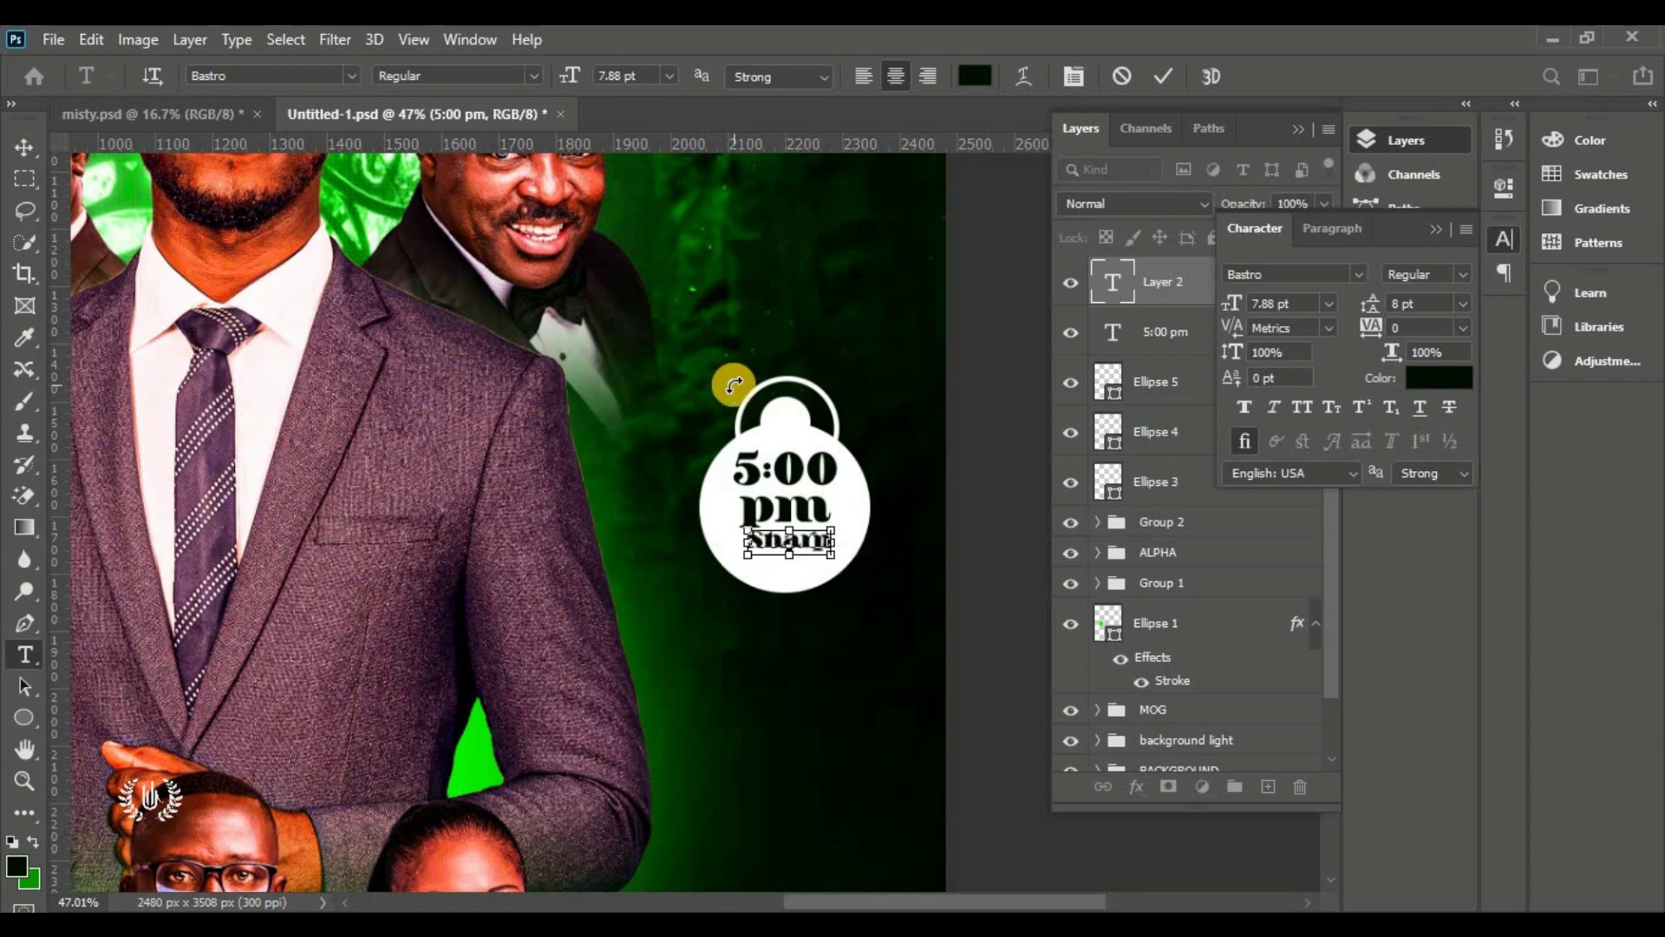
pyautogui.click(1148, 83)
pyautogui.press('v')
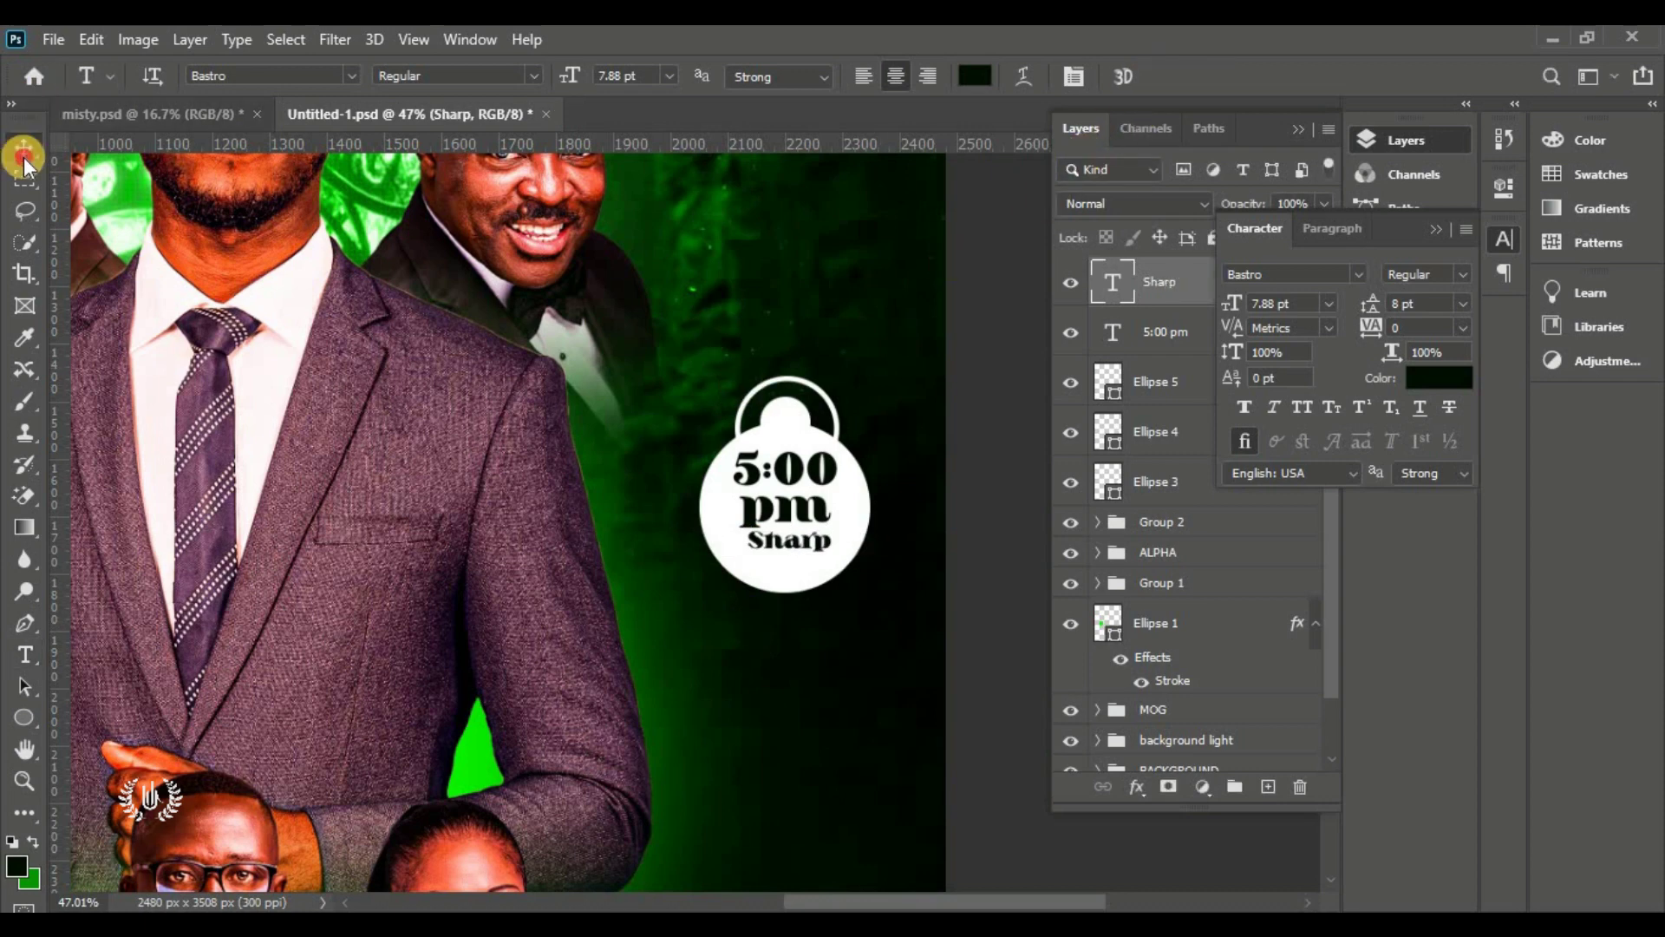
pyautogui.moveTo(833, 557); pyautogui.dragTo(831, 552)
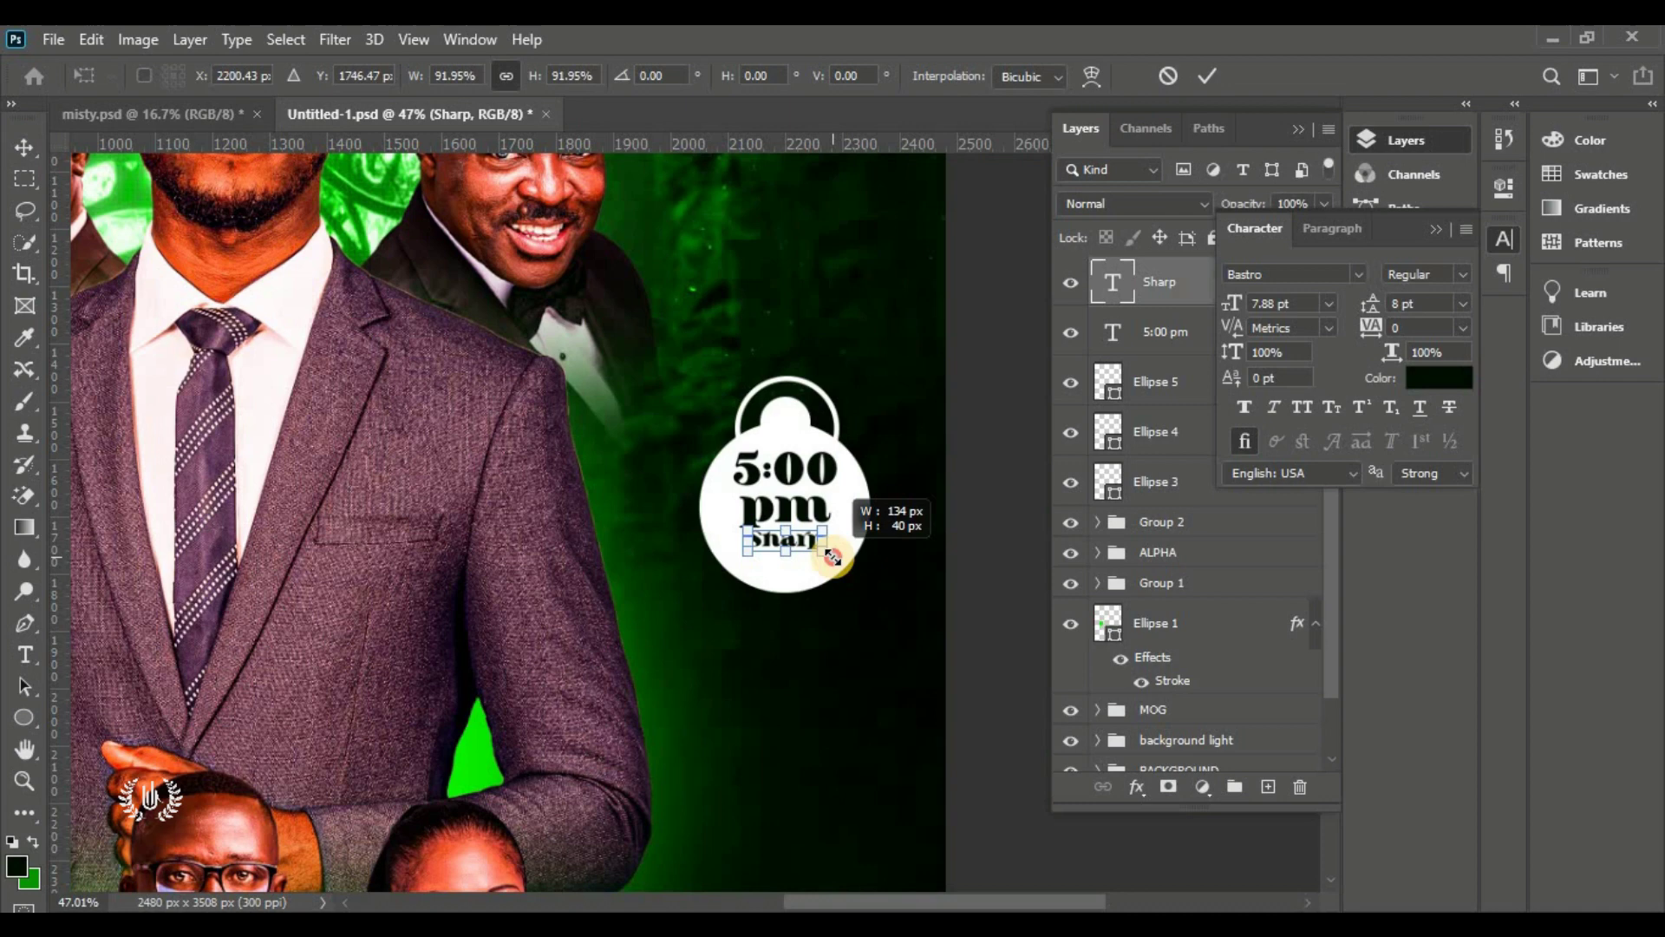
pyautogui.click(1216, 69)
# Enlarge 5:00 pm and Sharp together slightly and nudge them down
pyautogui.keyDown('shift'); pyautogui.click(747, 472); pyautogui.keyUp('shift')
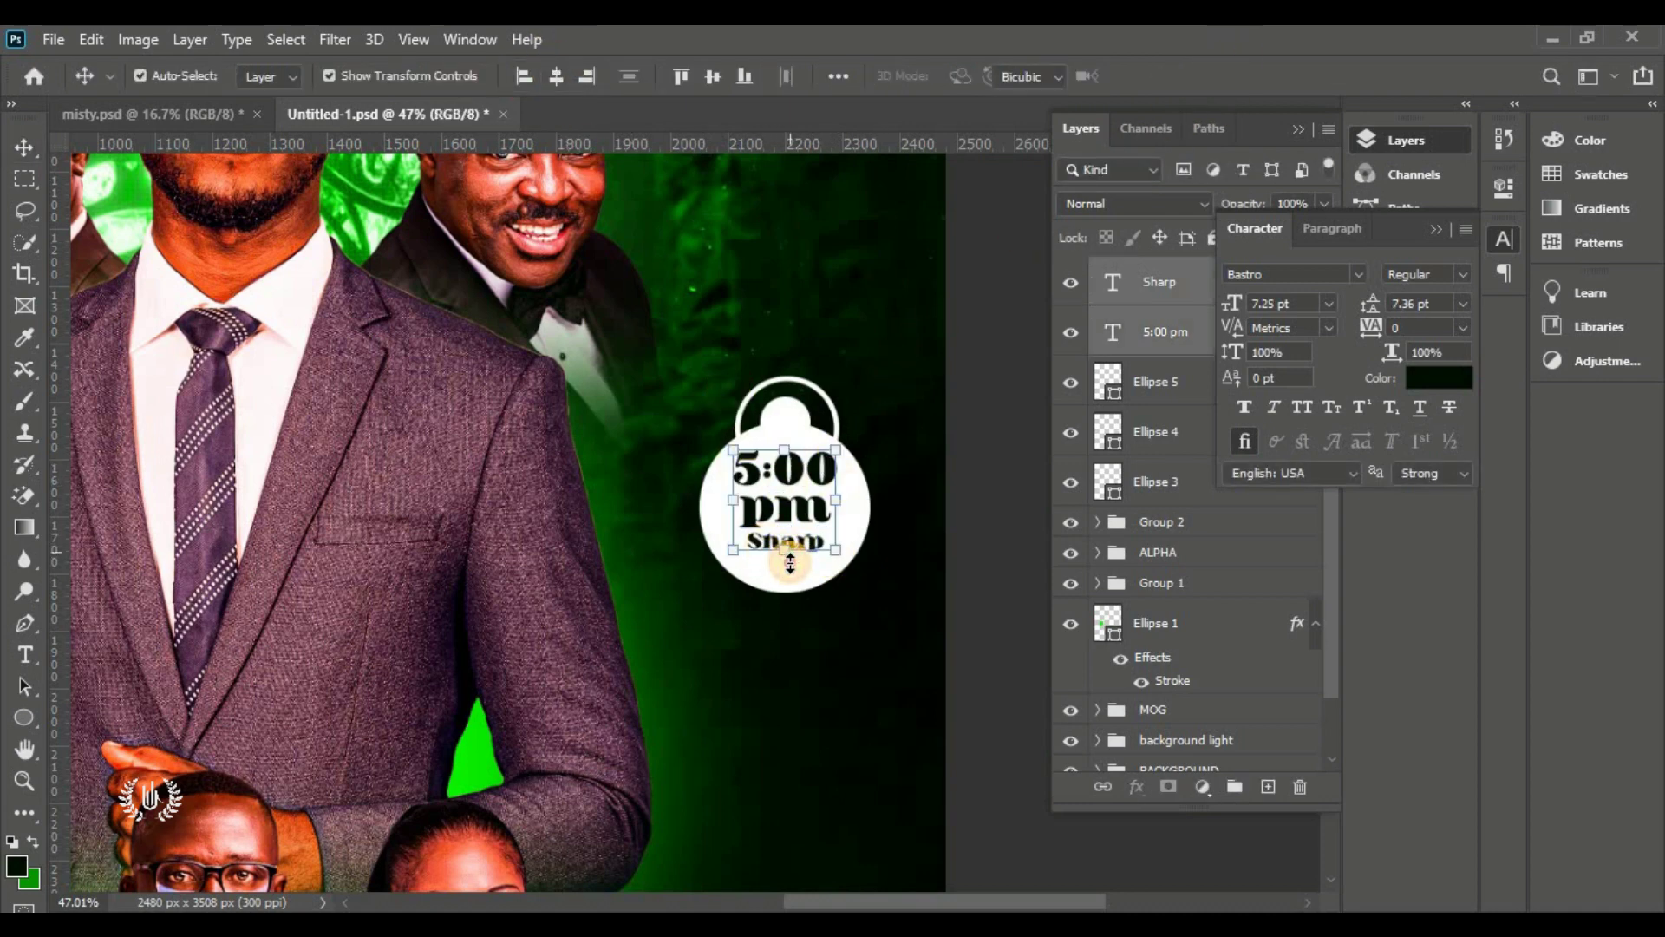
pyautogui.moveTo(784, 550); pyautogui.dragTo(785, 559)
pyautogui.press('Down')
pyautogui.press('Down')
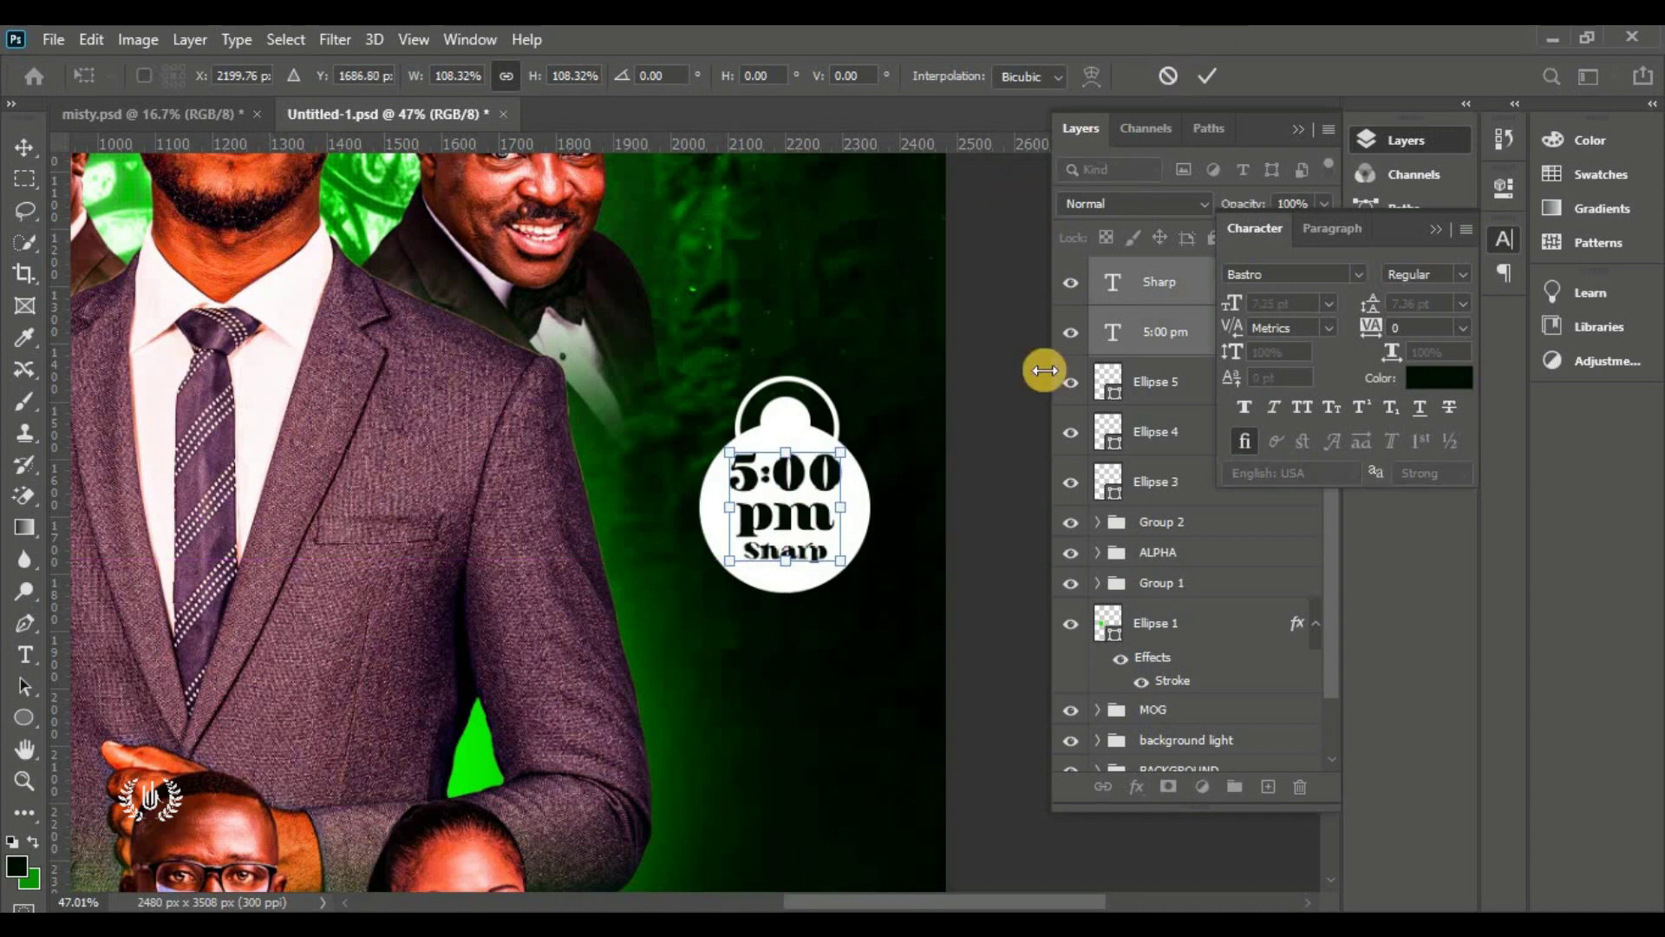
pyautogui.click(1202, 78)
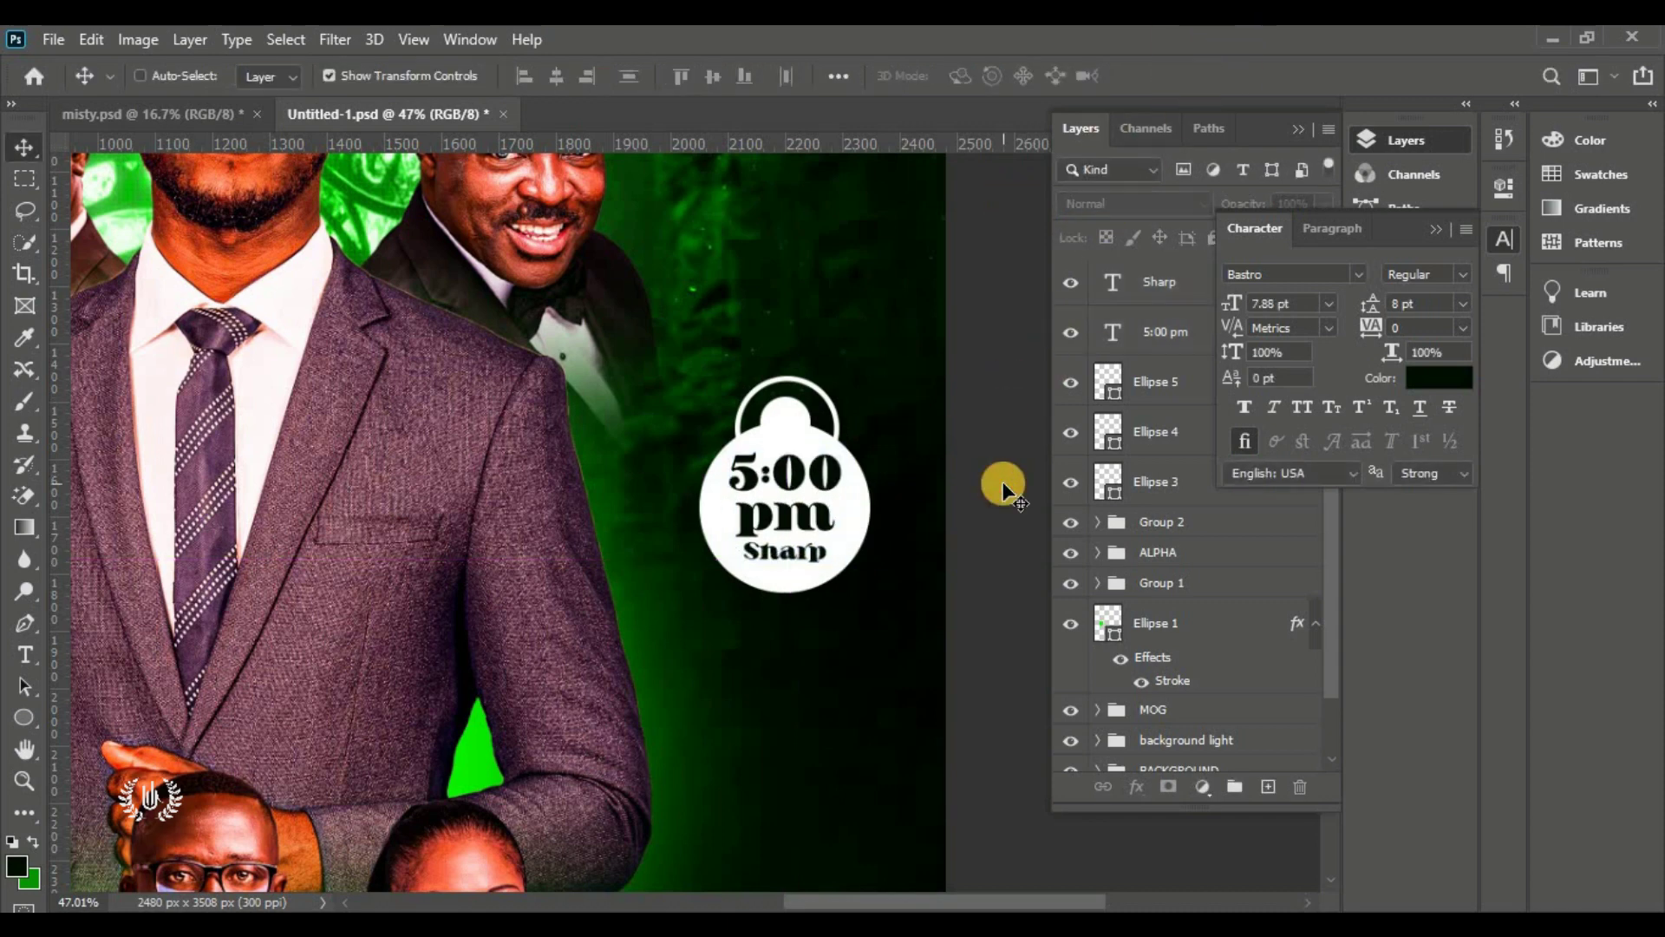
# Group the Sharp text and badge layers into a group named TIME
pyautogui.hotkey('ctrl', '0')
pyautogui.click(1441, 227)
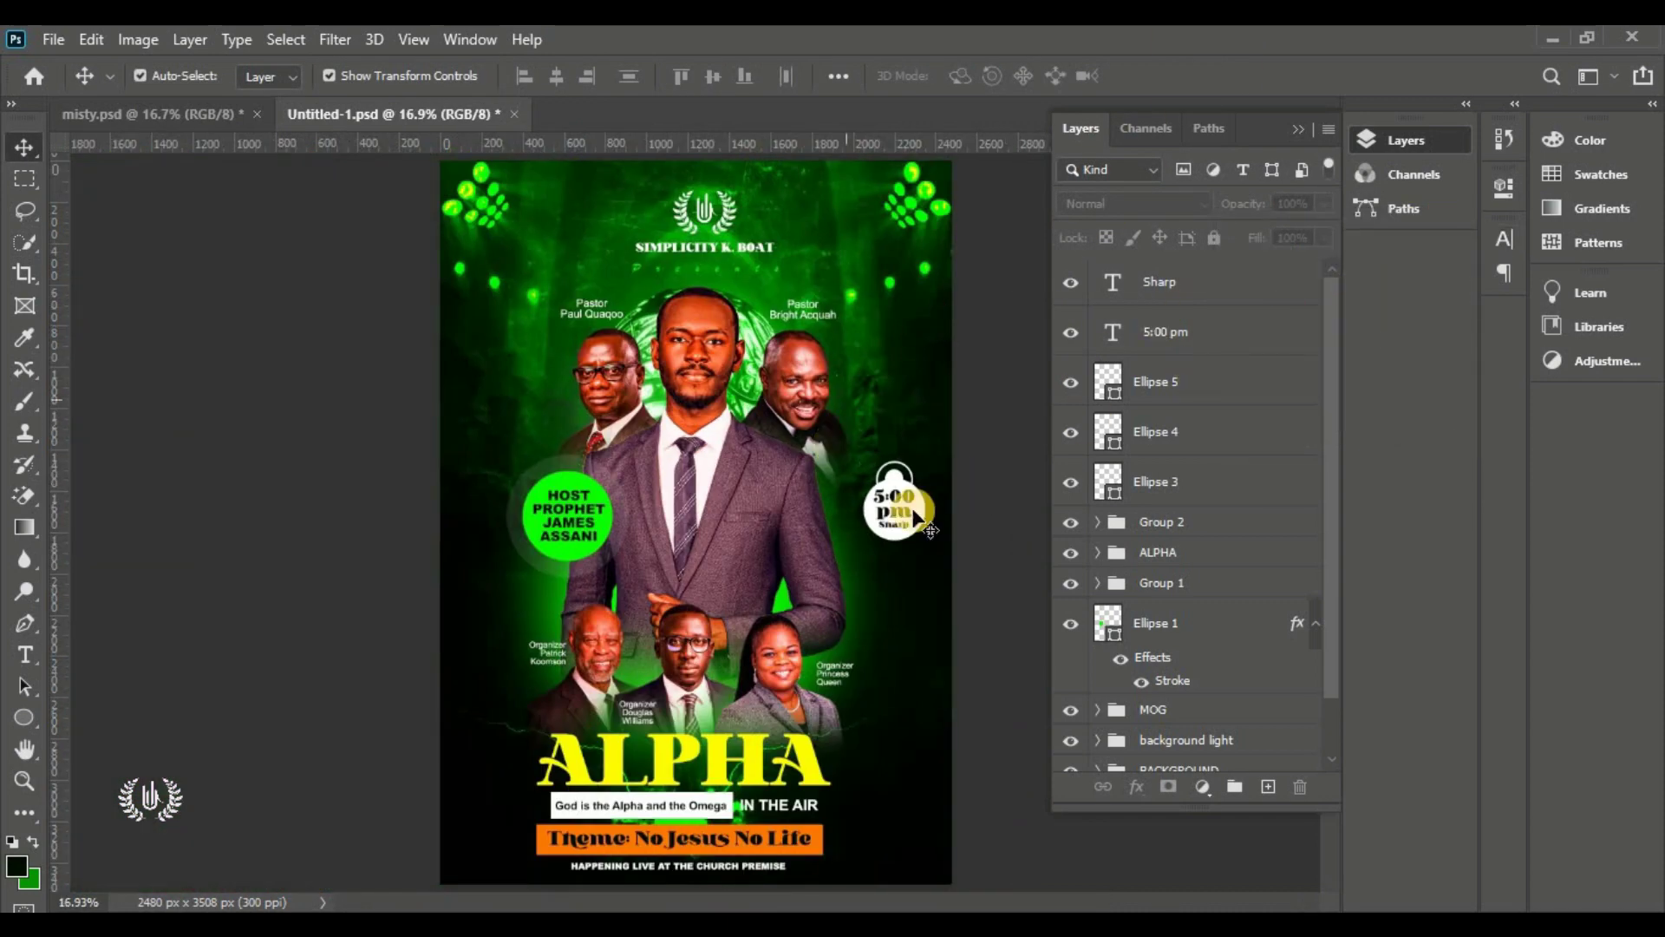
pyautogui.click(1210, 286)
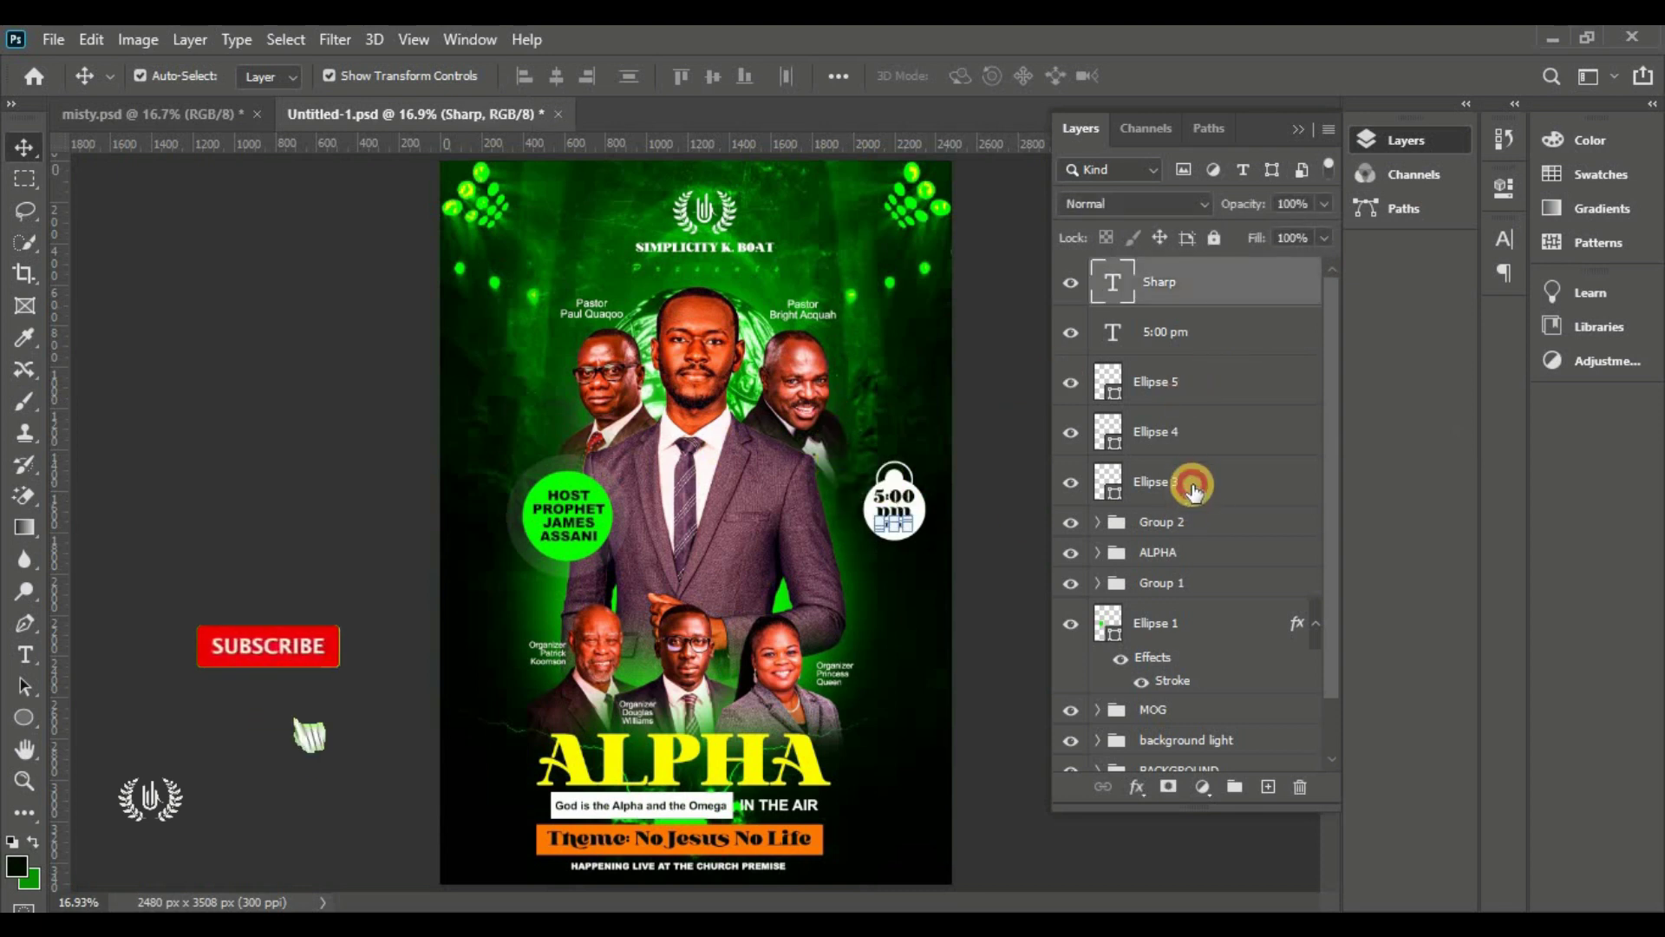
pyautogui.keyDown('shift'); pyautogui.click(1194, 481); pyautogui.keyUp('shift')
pyautogui.click(1235, 786)
pyautogui.doubleClick(1165, 272)
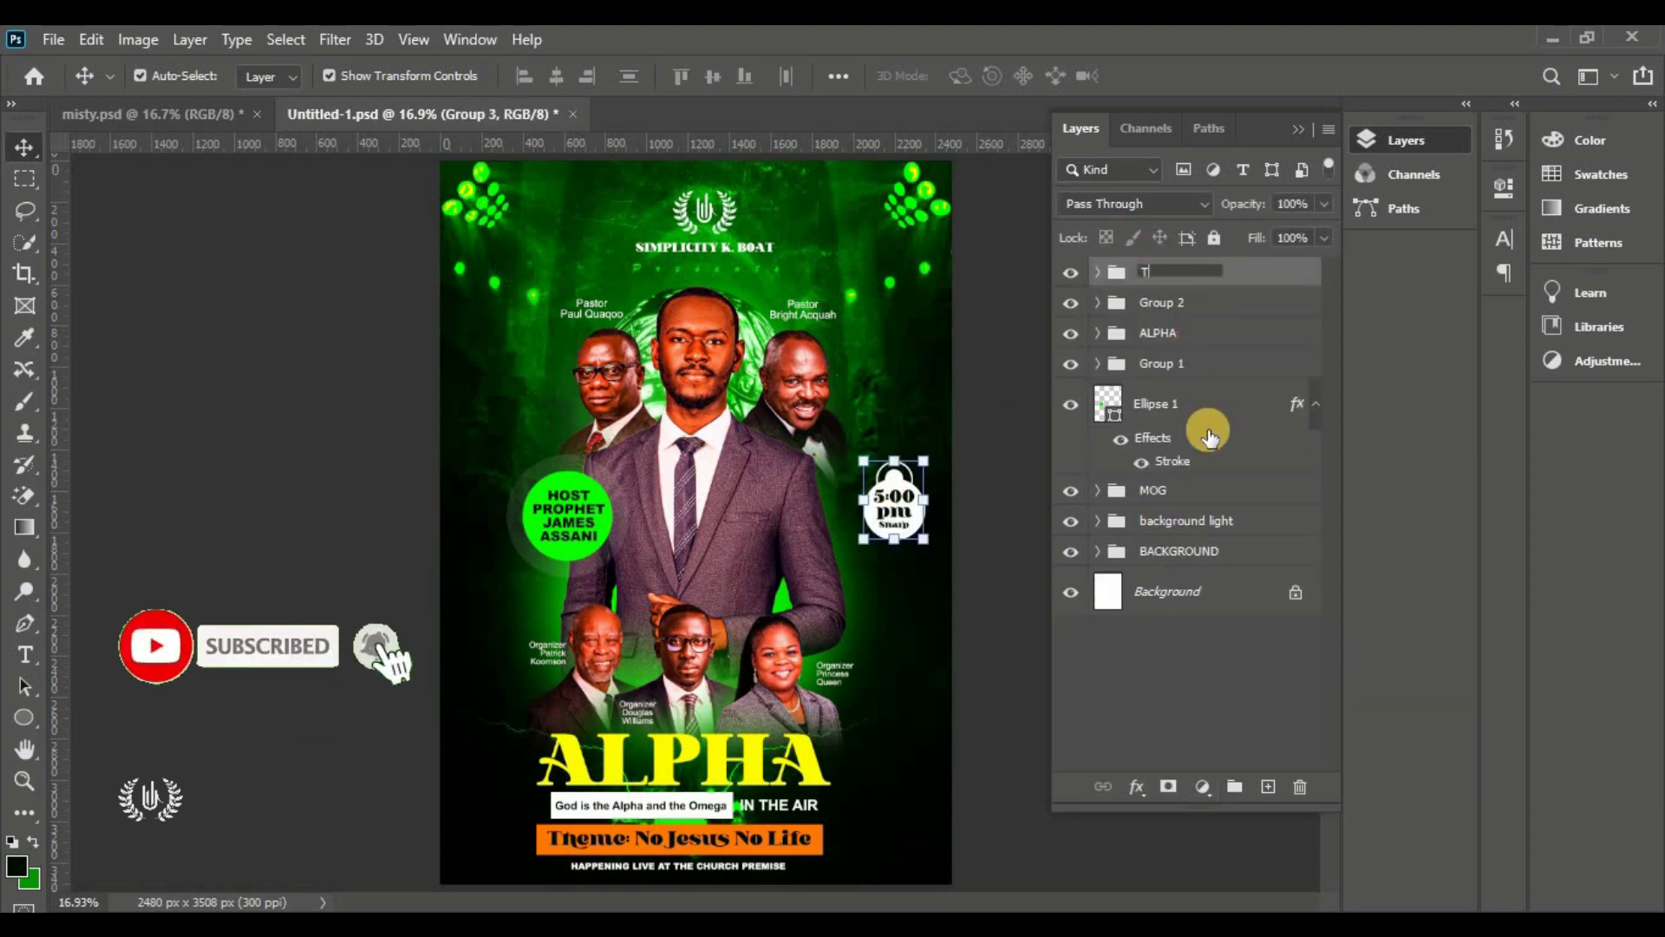
pyautogui.press('Return')
pyautogui.click(988, 478)
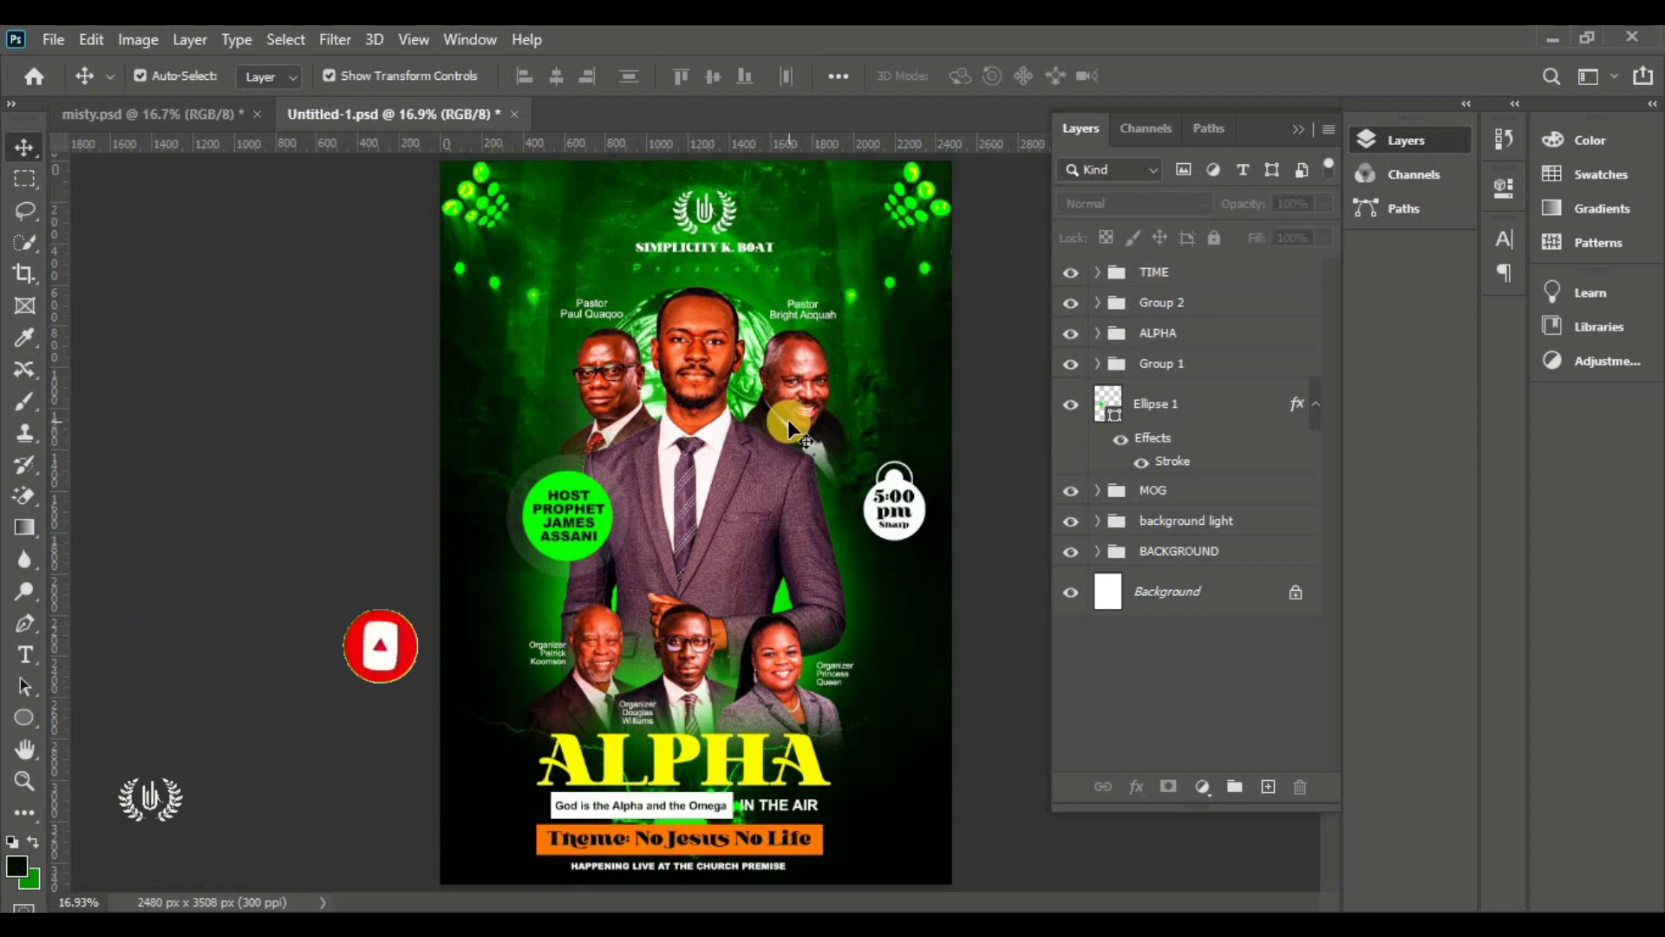
pyautogui.click(1134, 266)
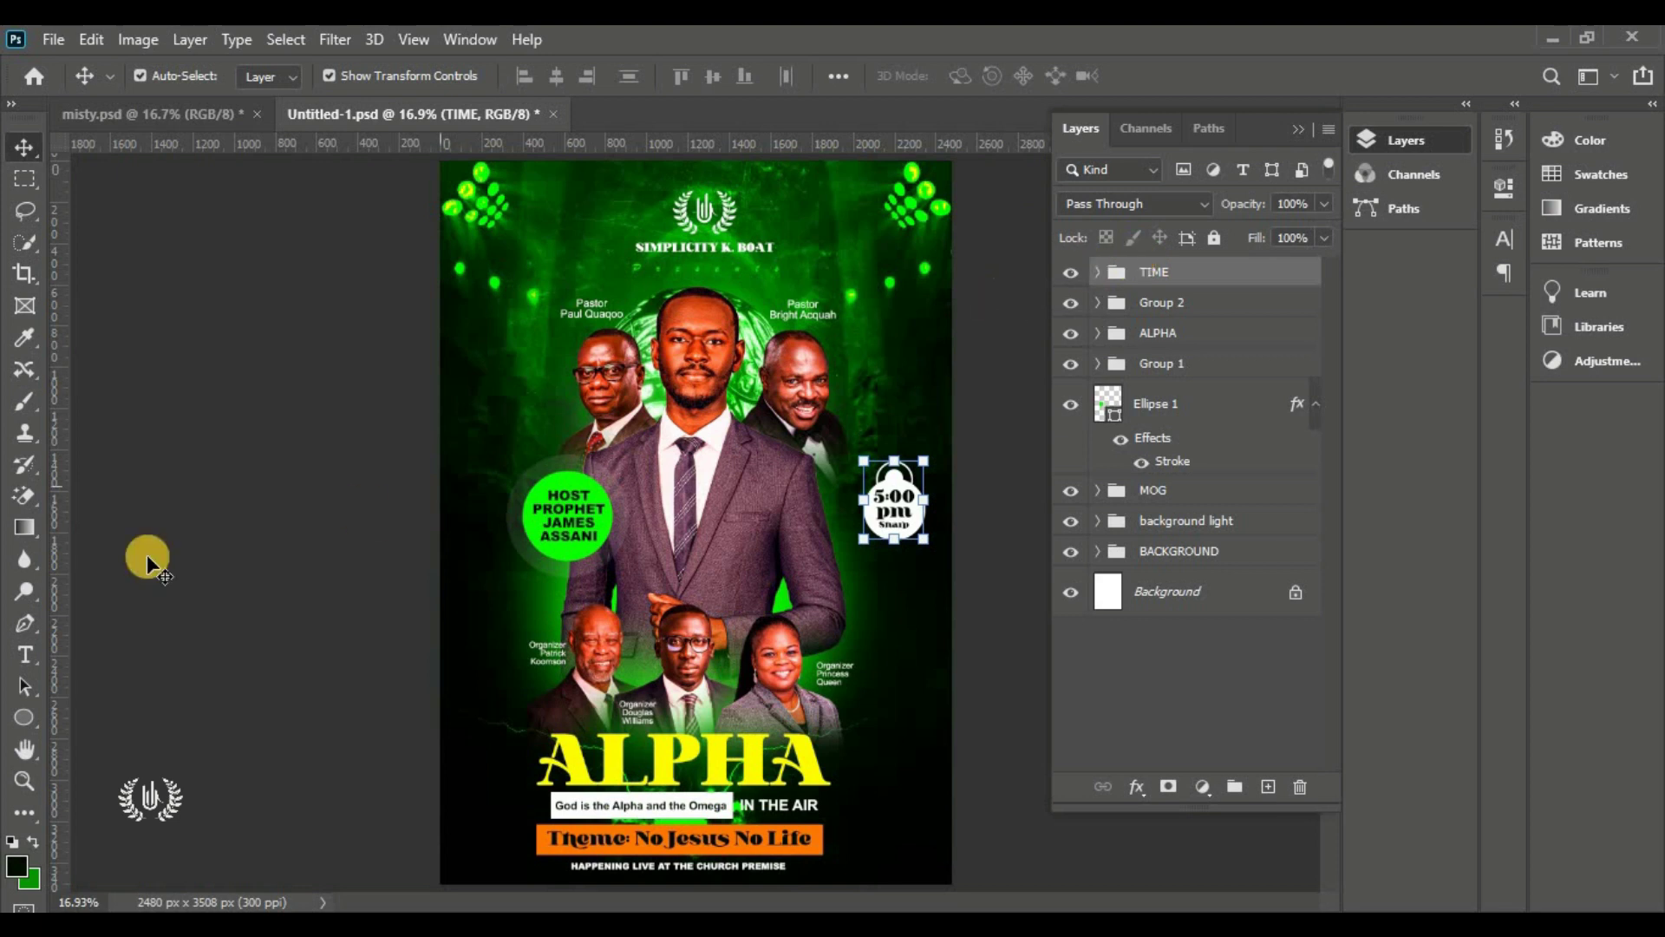
pyautogui.click(25, 724)
# Draw a tall rounded rectangle at the bottom-left with a 170 px corner radius
pyautogui.click(97, 744)
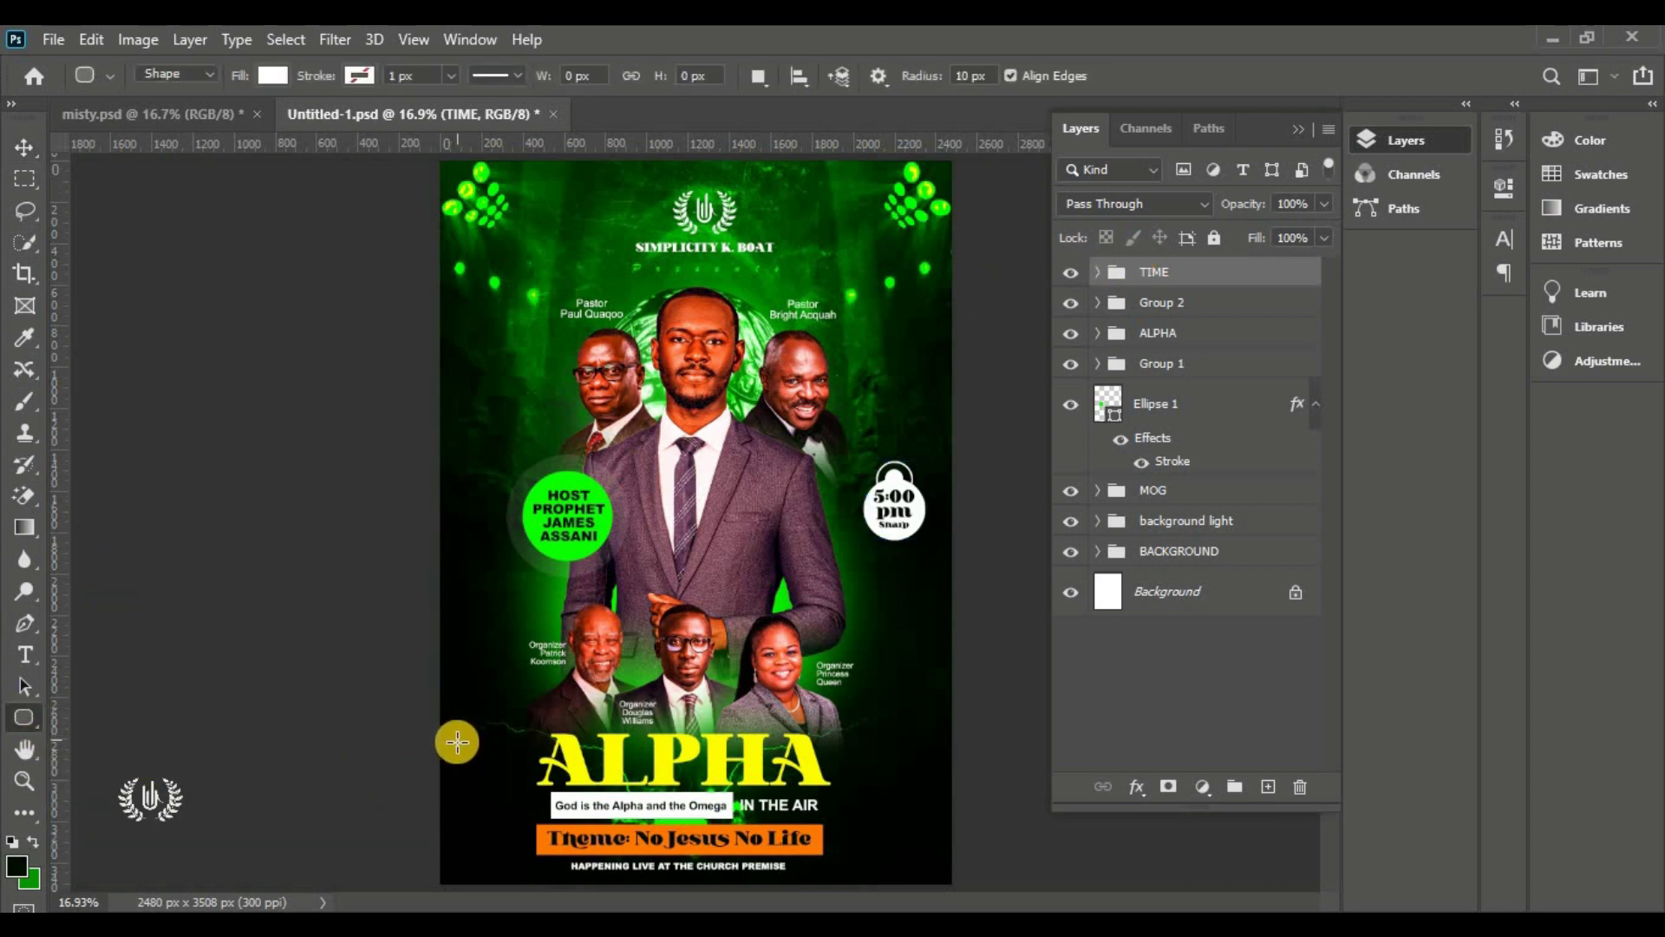
pyautogui.moveTo(453, 731); pyautogui.dragTo(529, 863)
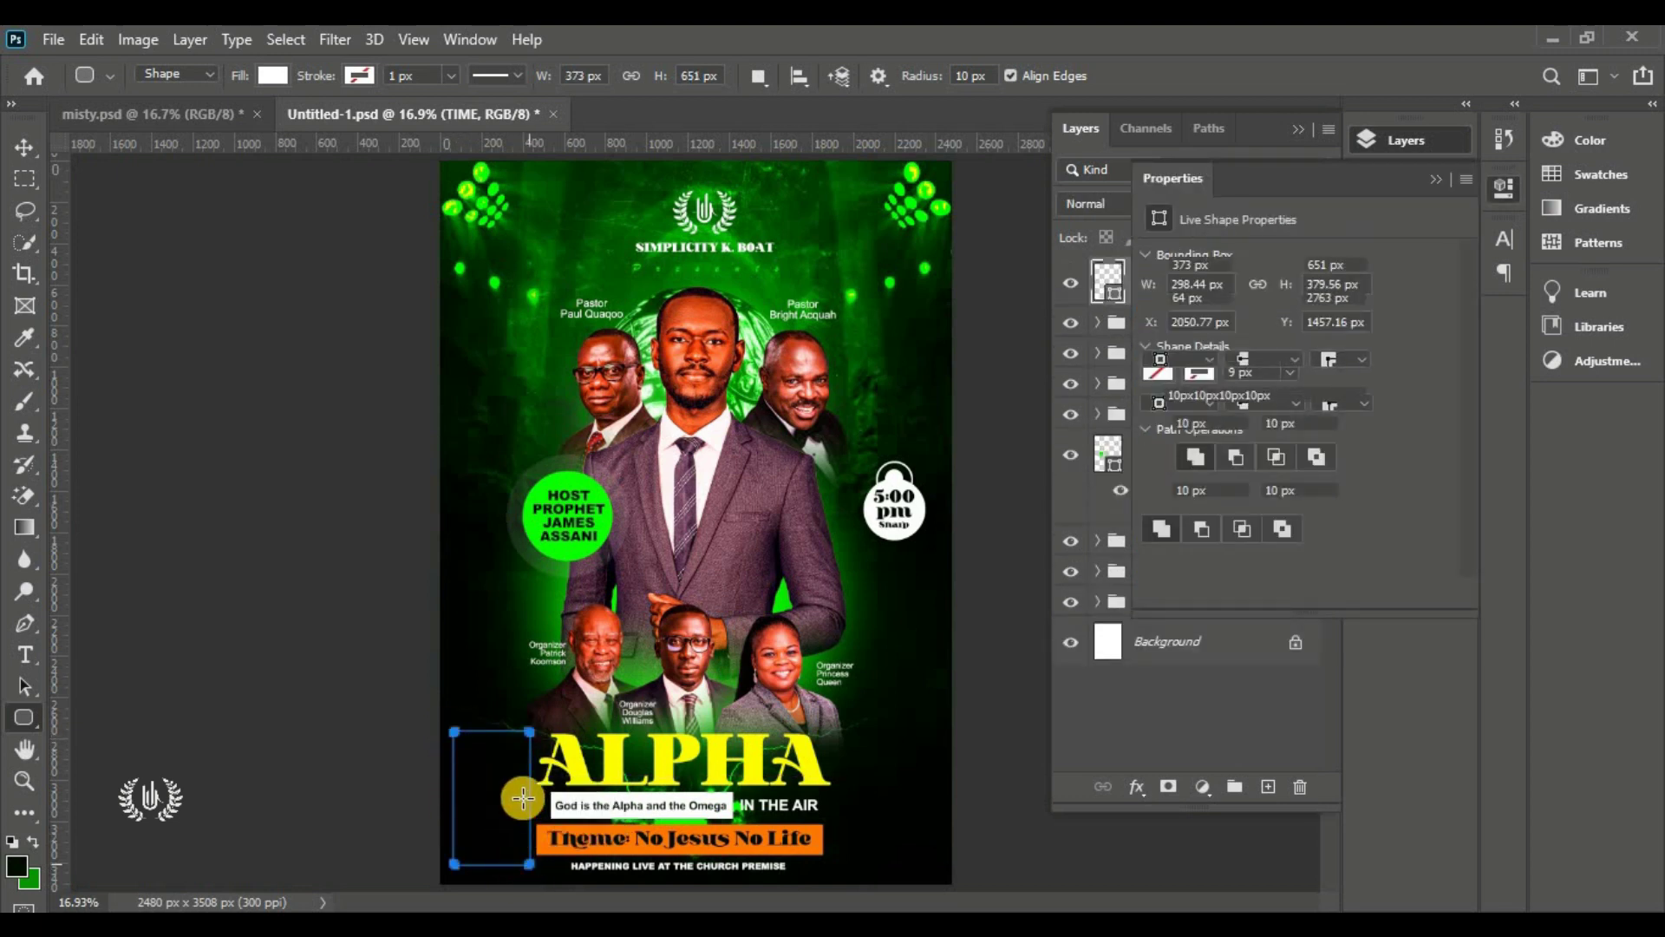
pyautogui.moveTo(1153, 422); pyautogui.dragTo(1385, 473)
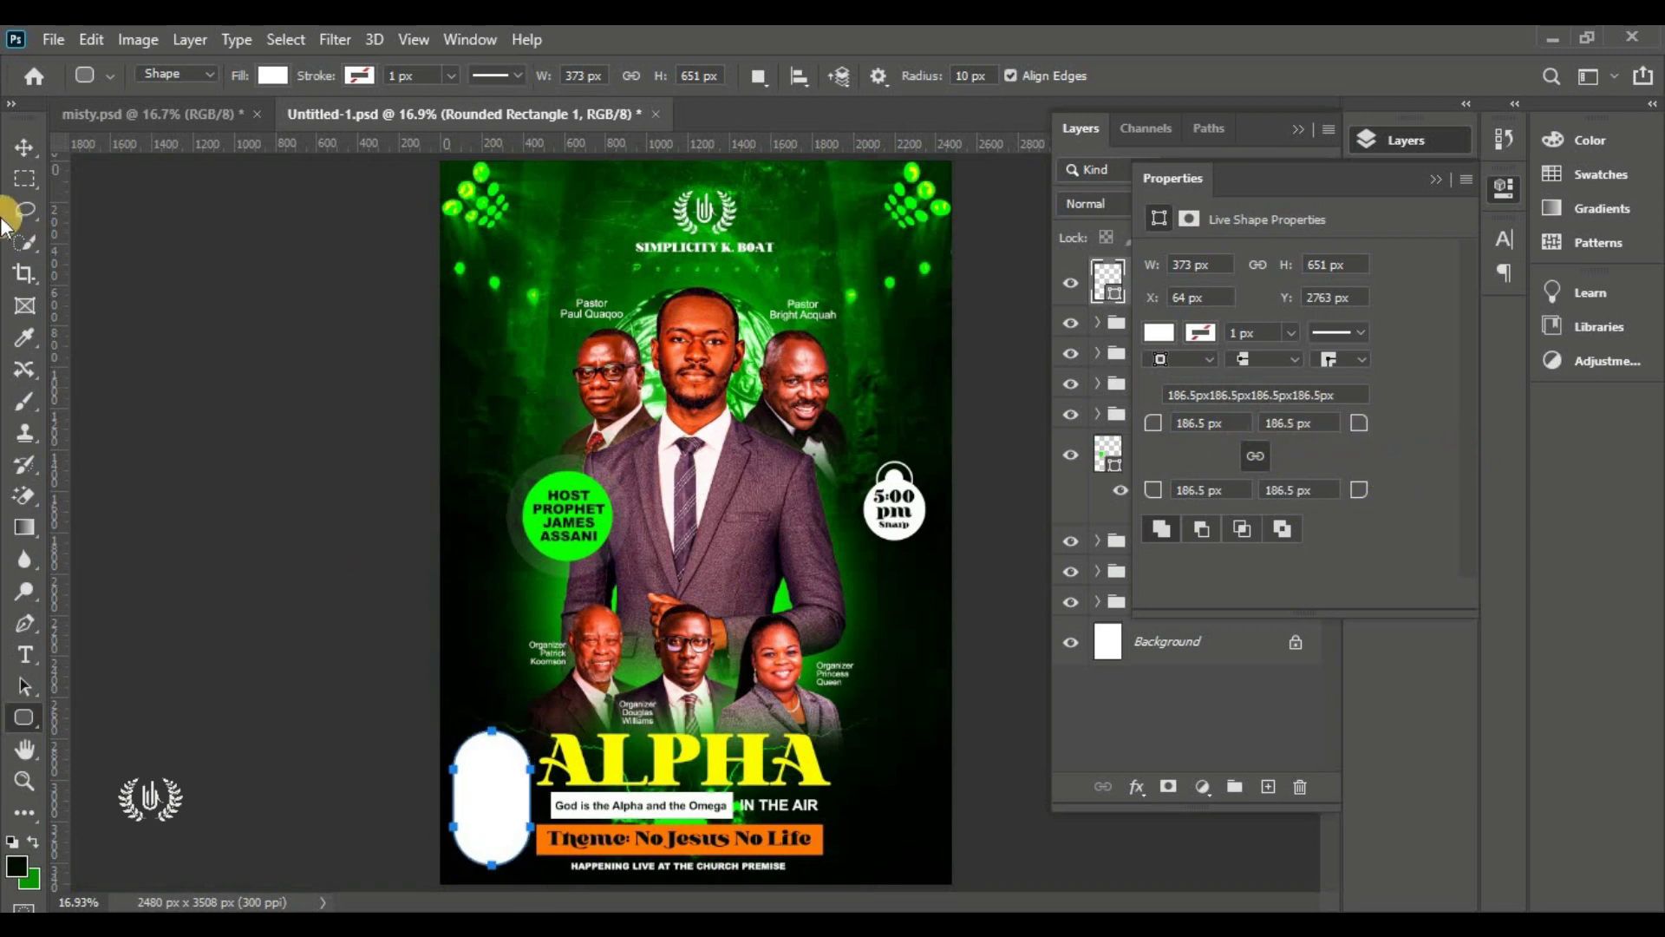
pyautogui.click(24, 147)
pyautogui.moveTo(1150, 429); pyautogui.dragTo(1130, 432)
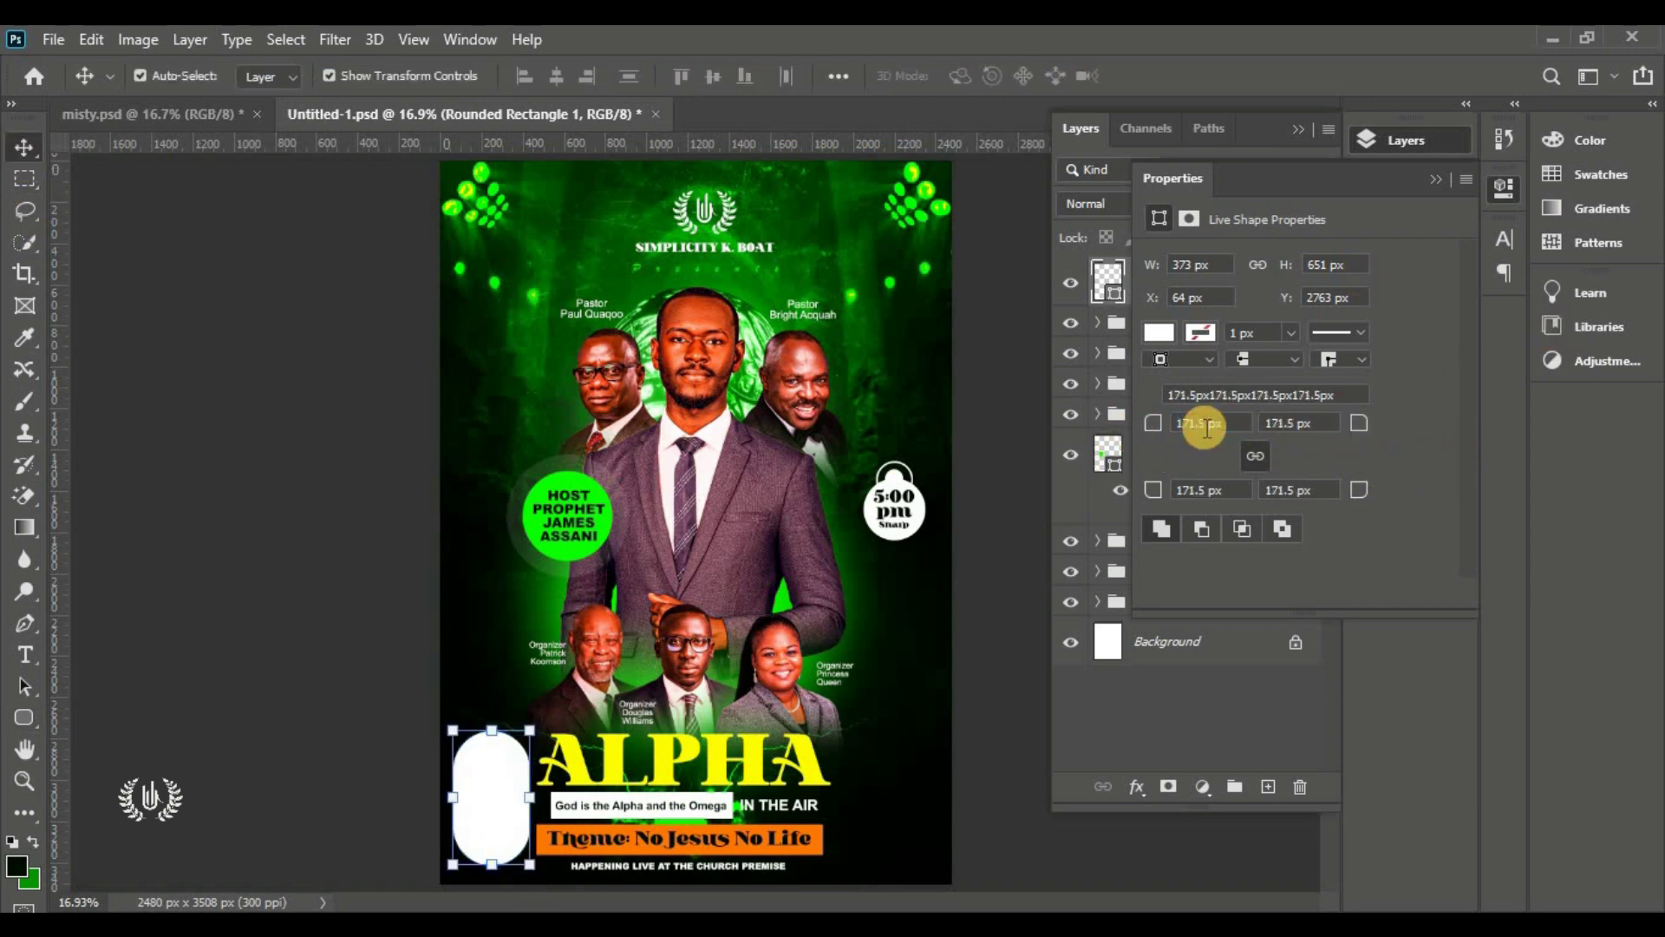
pyautogui.write('170')
pyautogui.press('Return')
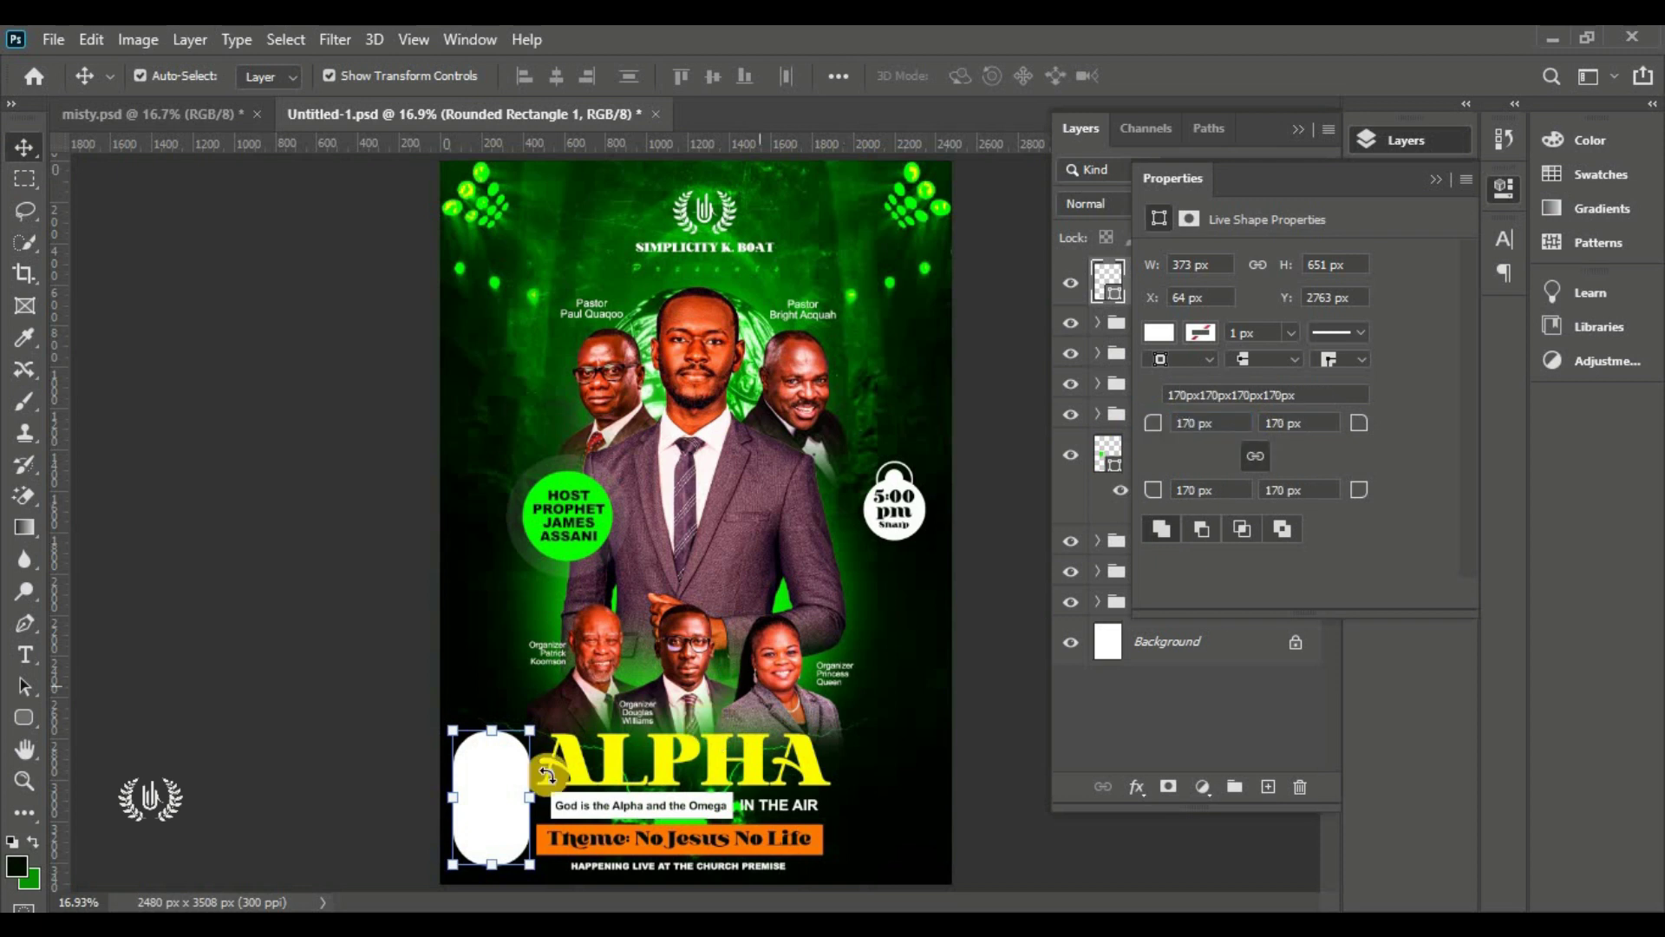
# Set the pill to no fill with a white outline
pyautogui.click(21, 718)
pyautogui.click(264, 76)
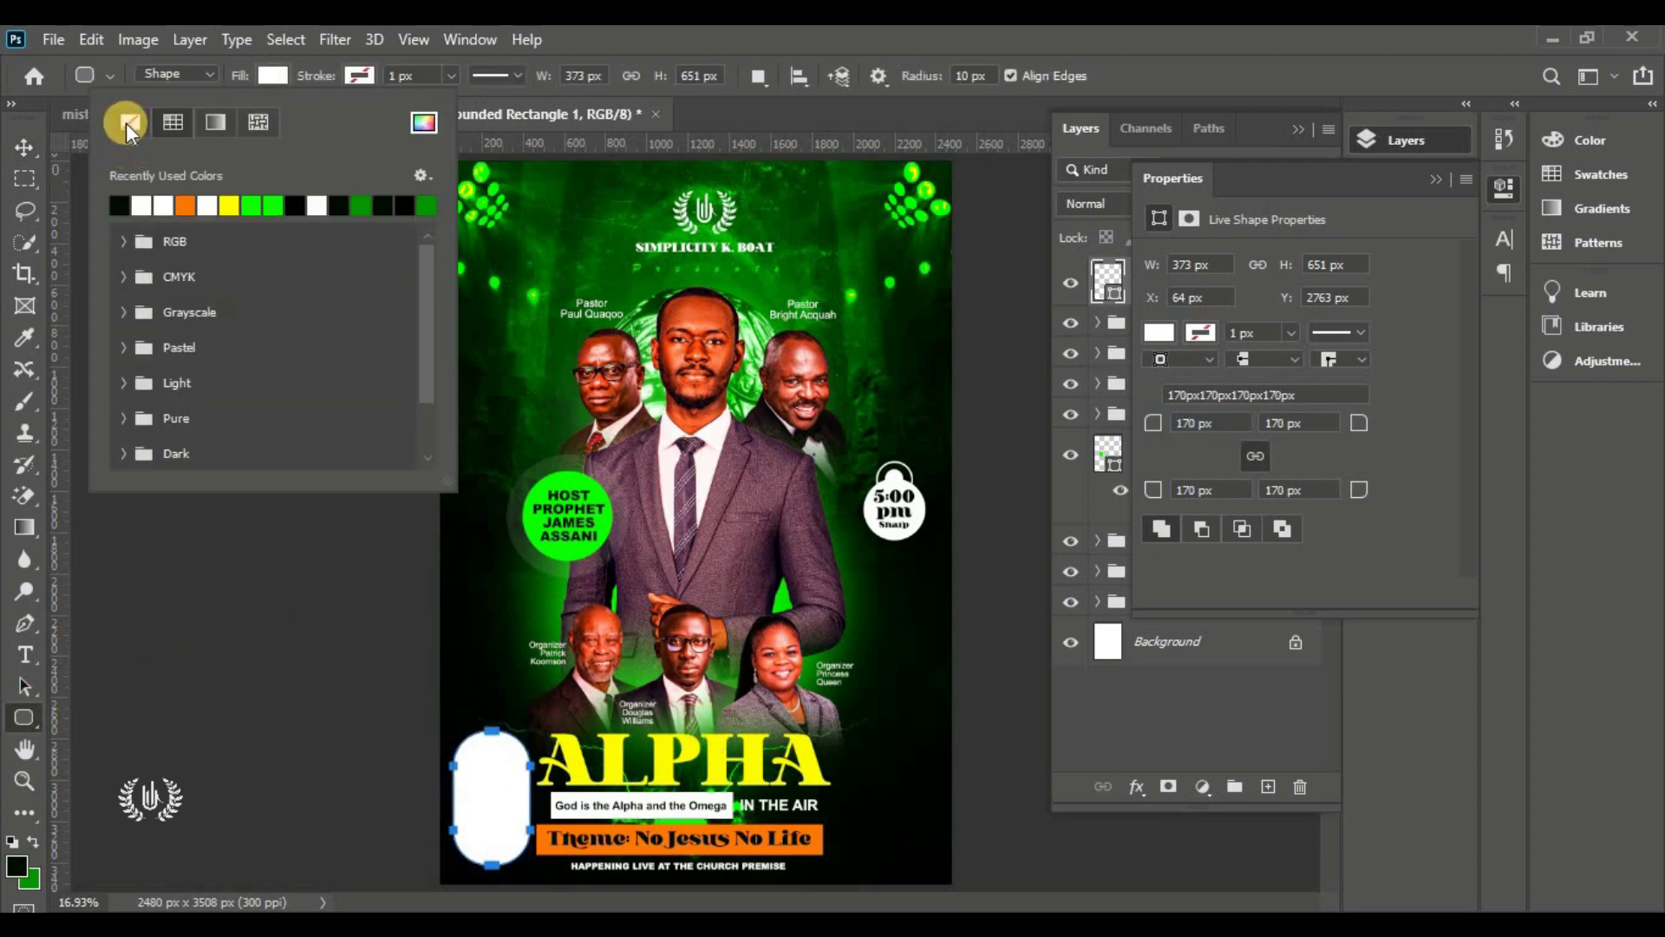
pyautogui.click(126, 122)
pyautogui.click(347, 98)
pyautogui.click(359, 76)
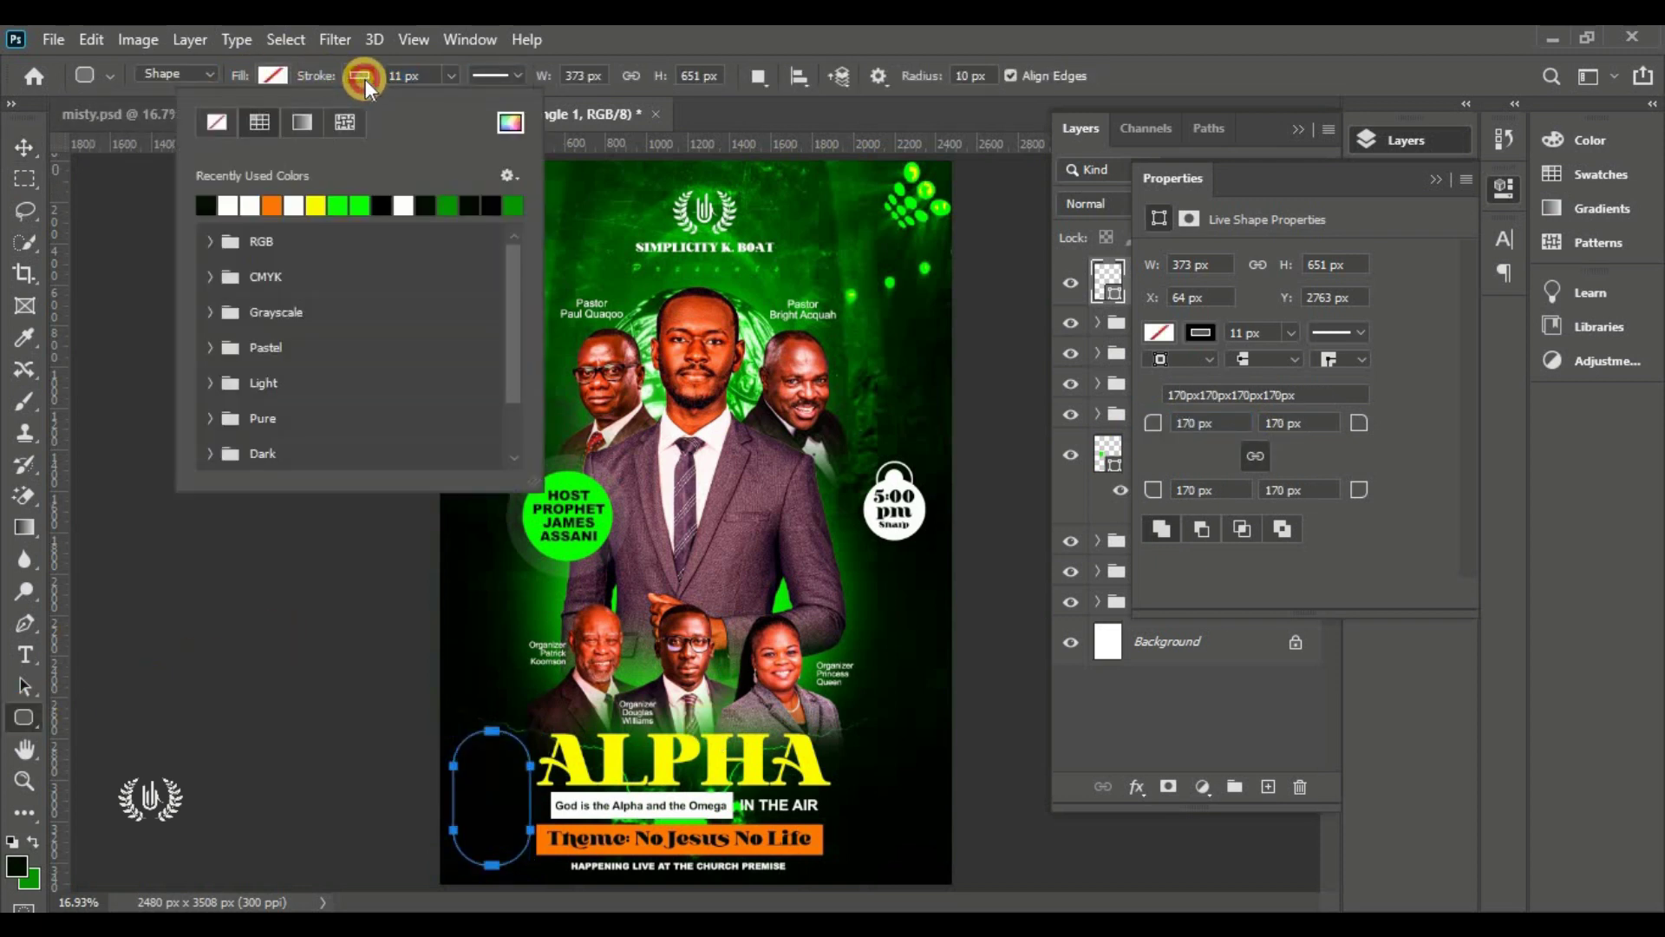
pyautogui.click(227, 206)
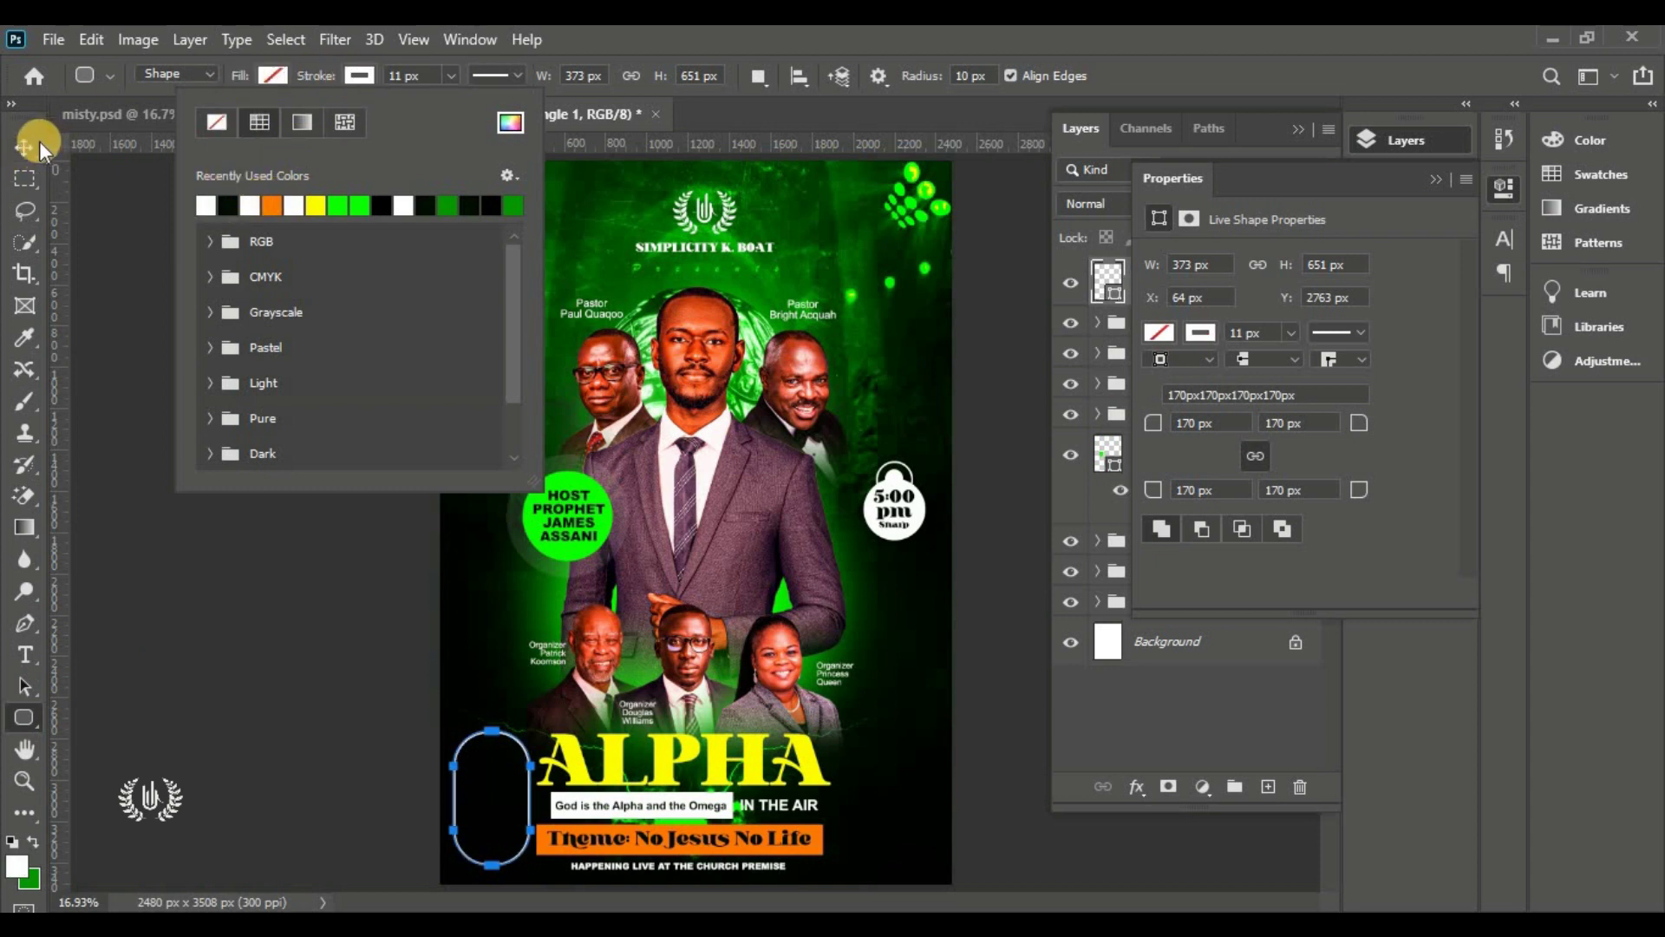
# Make the pill slightly shorter
pyautogui.click(37, 142)
pyautogui.click(177, 608)
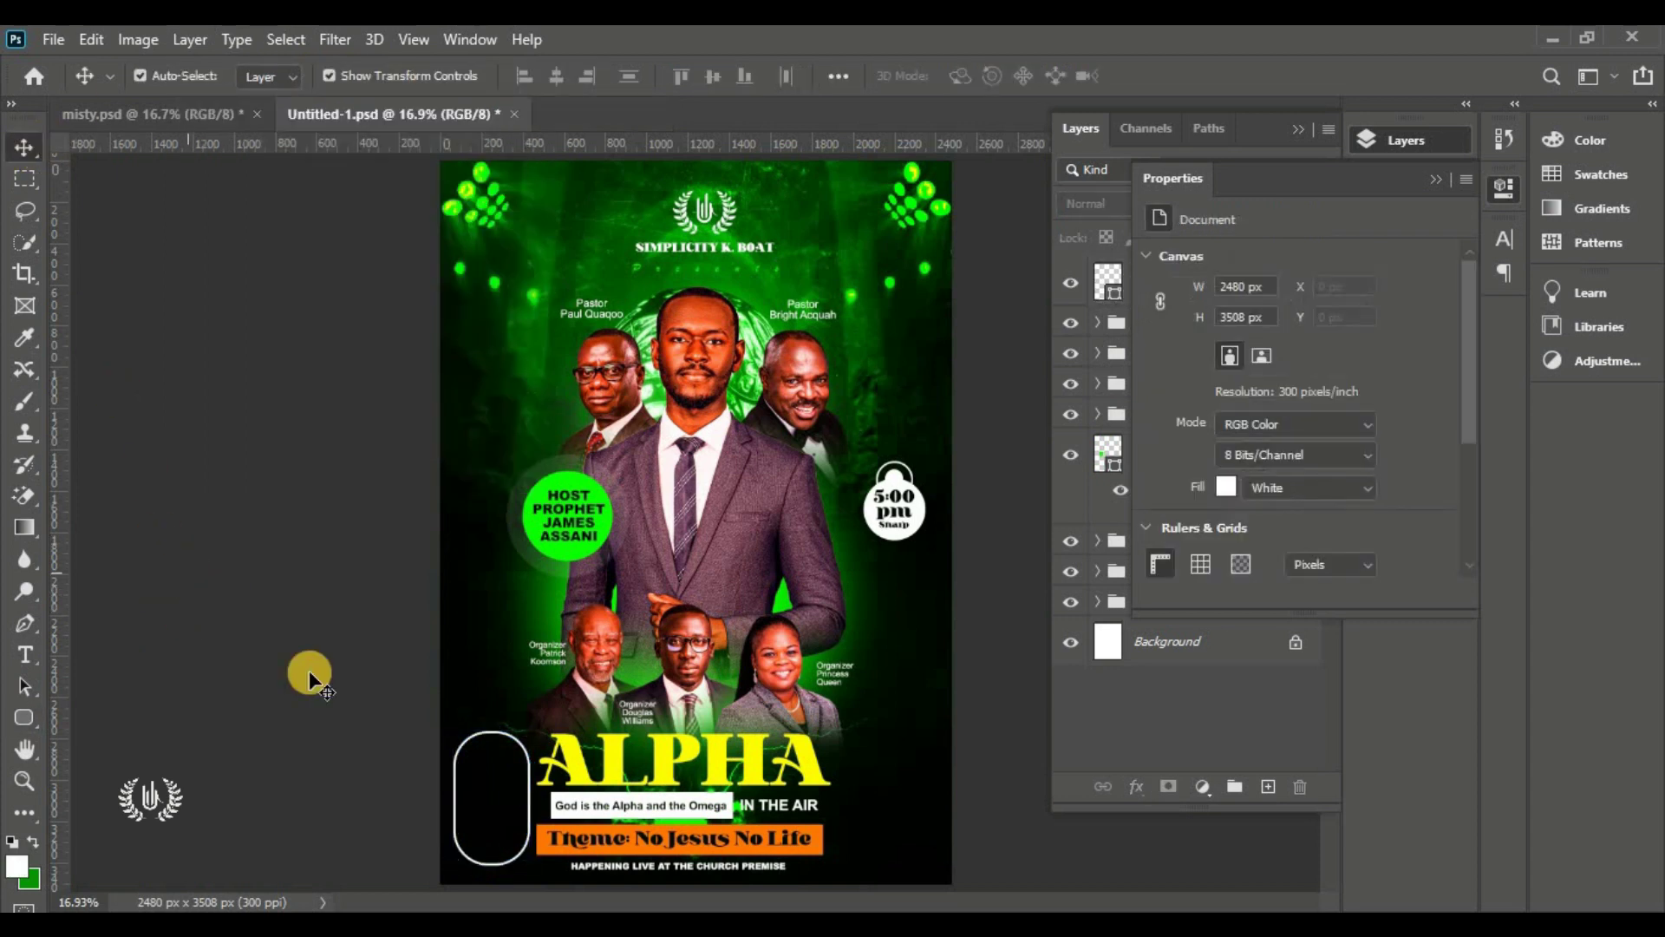
pyautogui.click(504, 737)
pyautogui.click(499, 870)
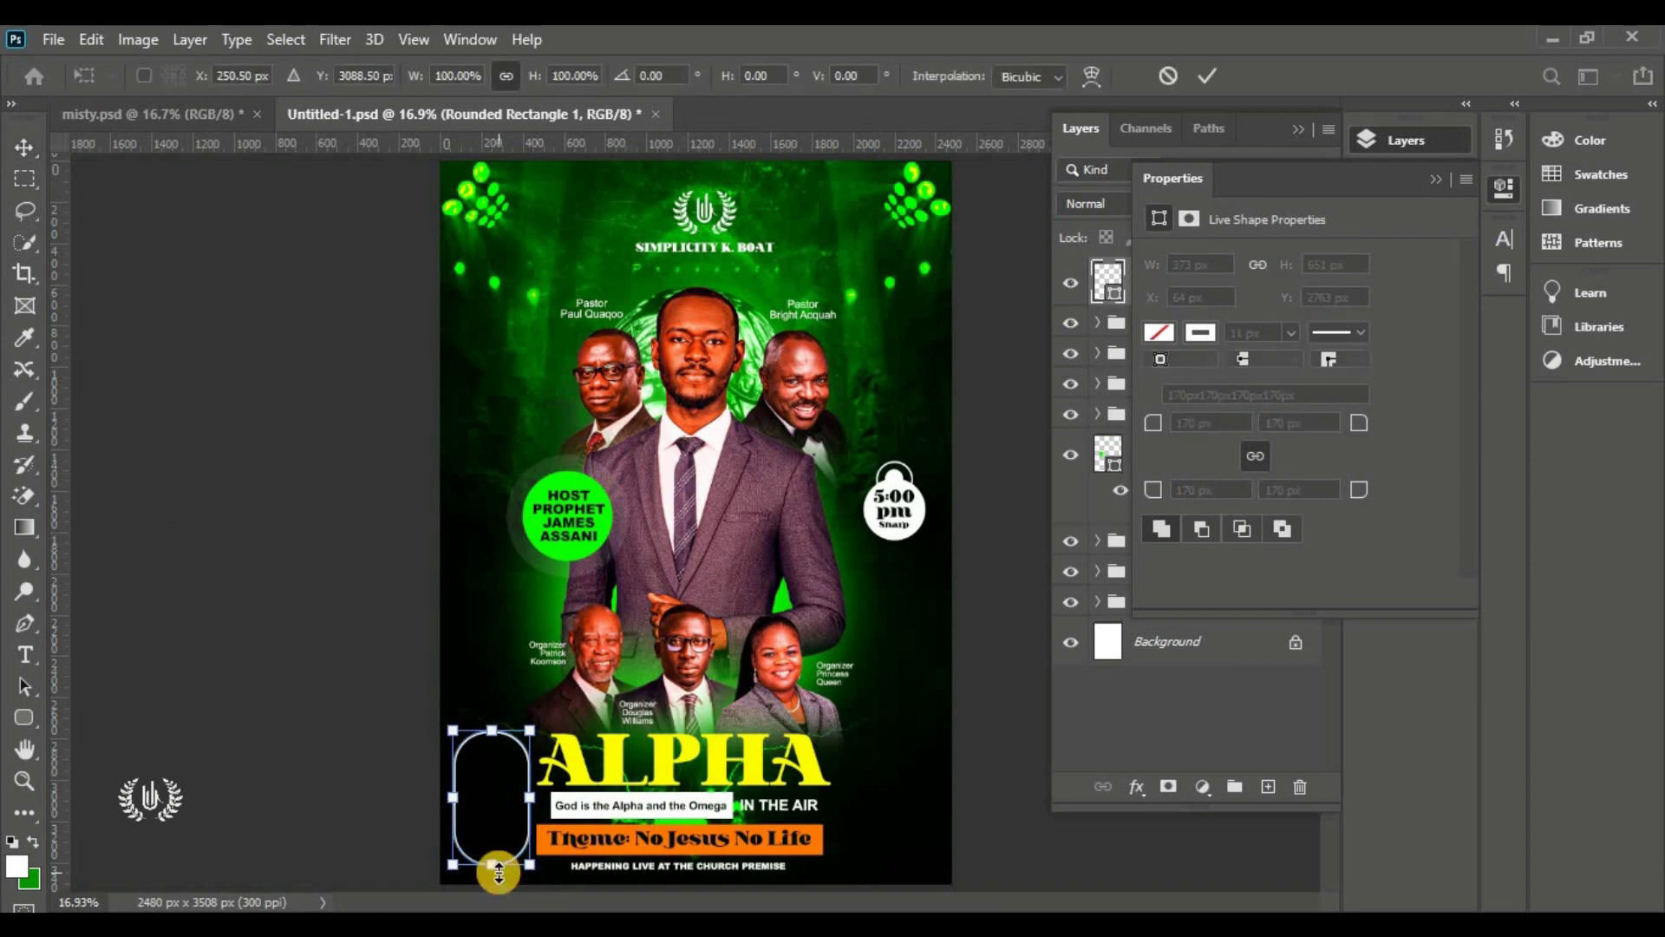
pyautogui.moveTo(498, 870); pyautogui.dragTo(494, 855)
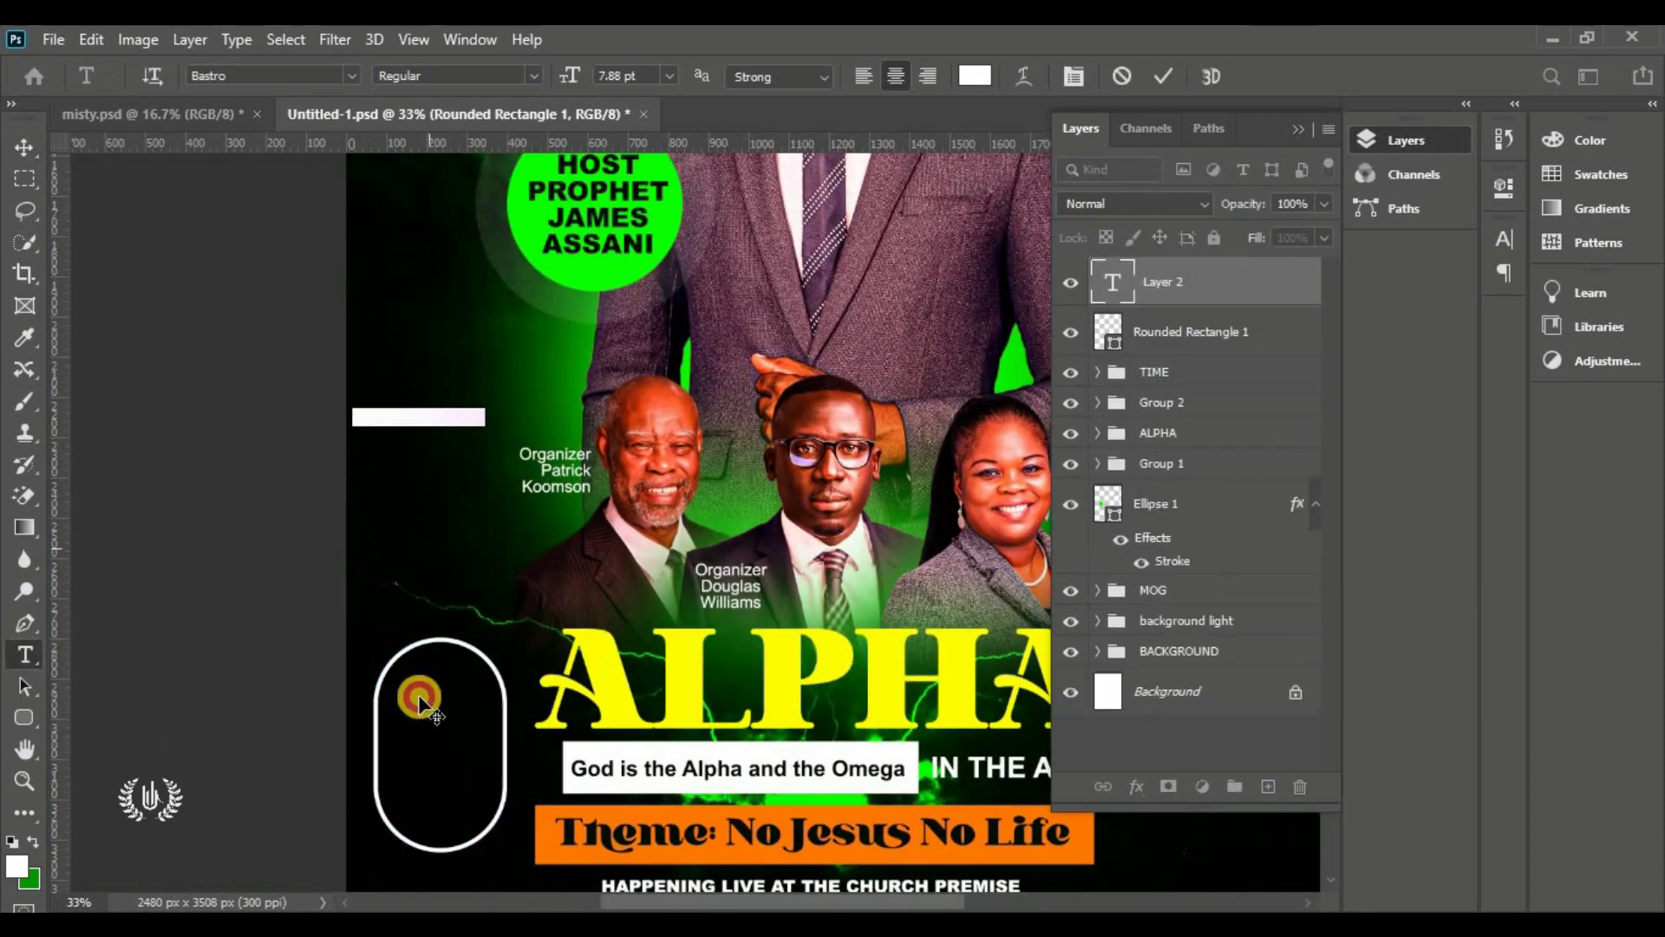
# Type the date '15th Nov. 2022' inside the pill
pyautogui.write('15th')
pyautogui.press('Return')
pyautogui.write('Nov.')
pyautogui.press('Return')
pyautogui.write('2022')
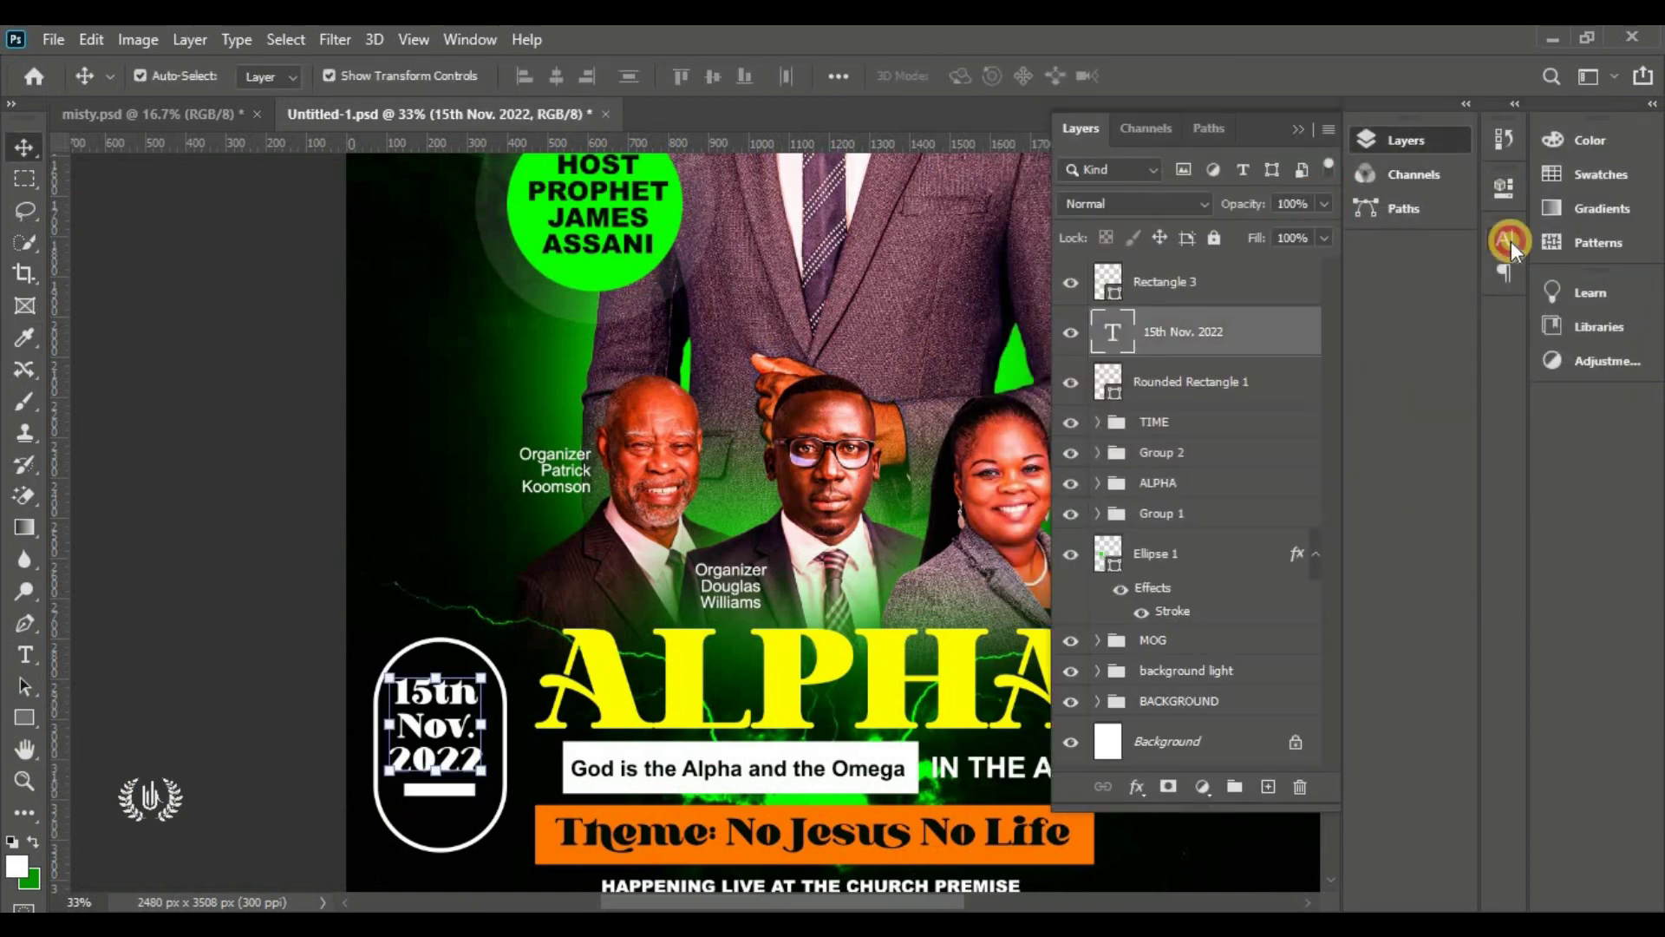
# Group the three date pill layers into a group named DATE
pyautogui.hotkey('ctrl', '0')
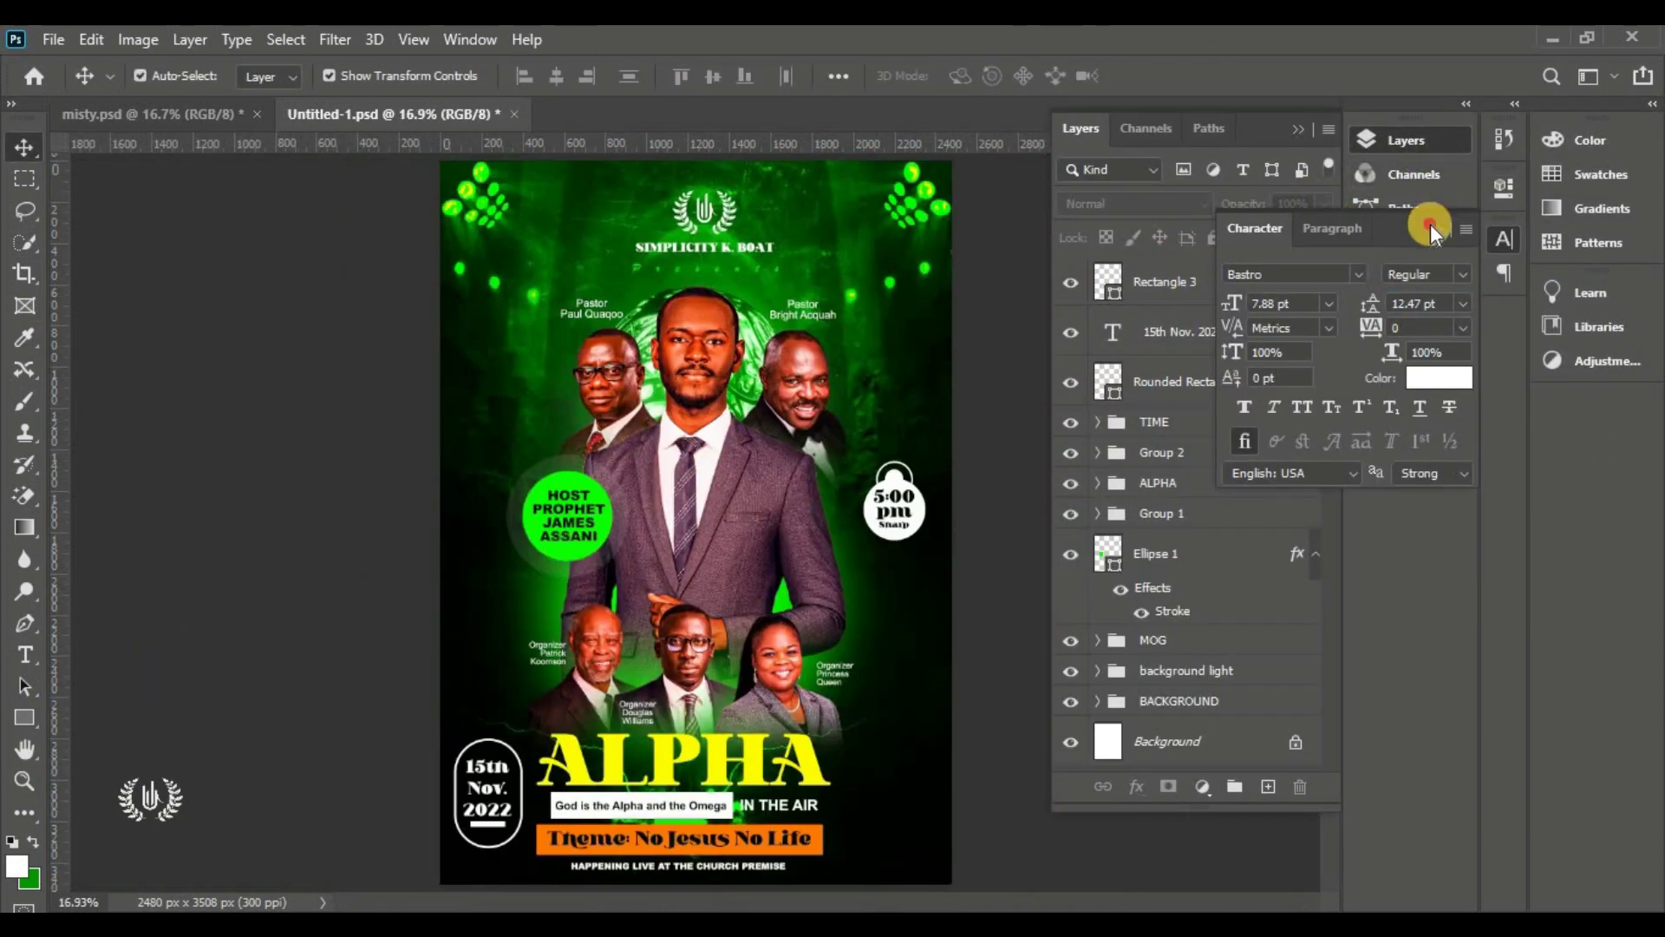
pyautogui.click(1431, 227)
pyautogui.click(1189, 286)
pyautogui.keyDown('shift'); pyautogui.click(1204, 390); pyautogui.keyUp('shift')
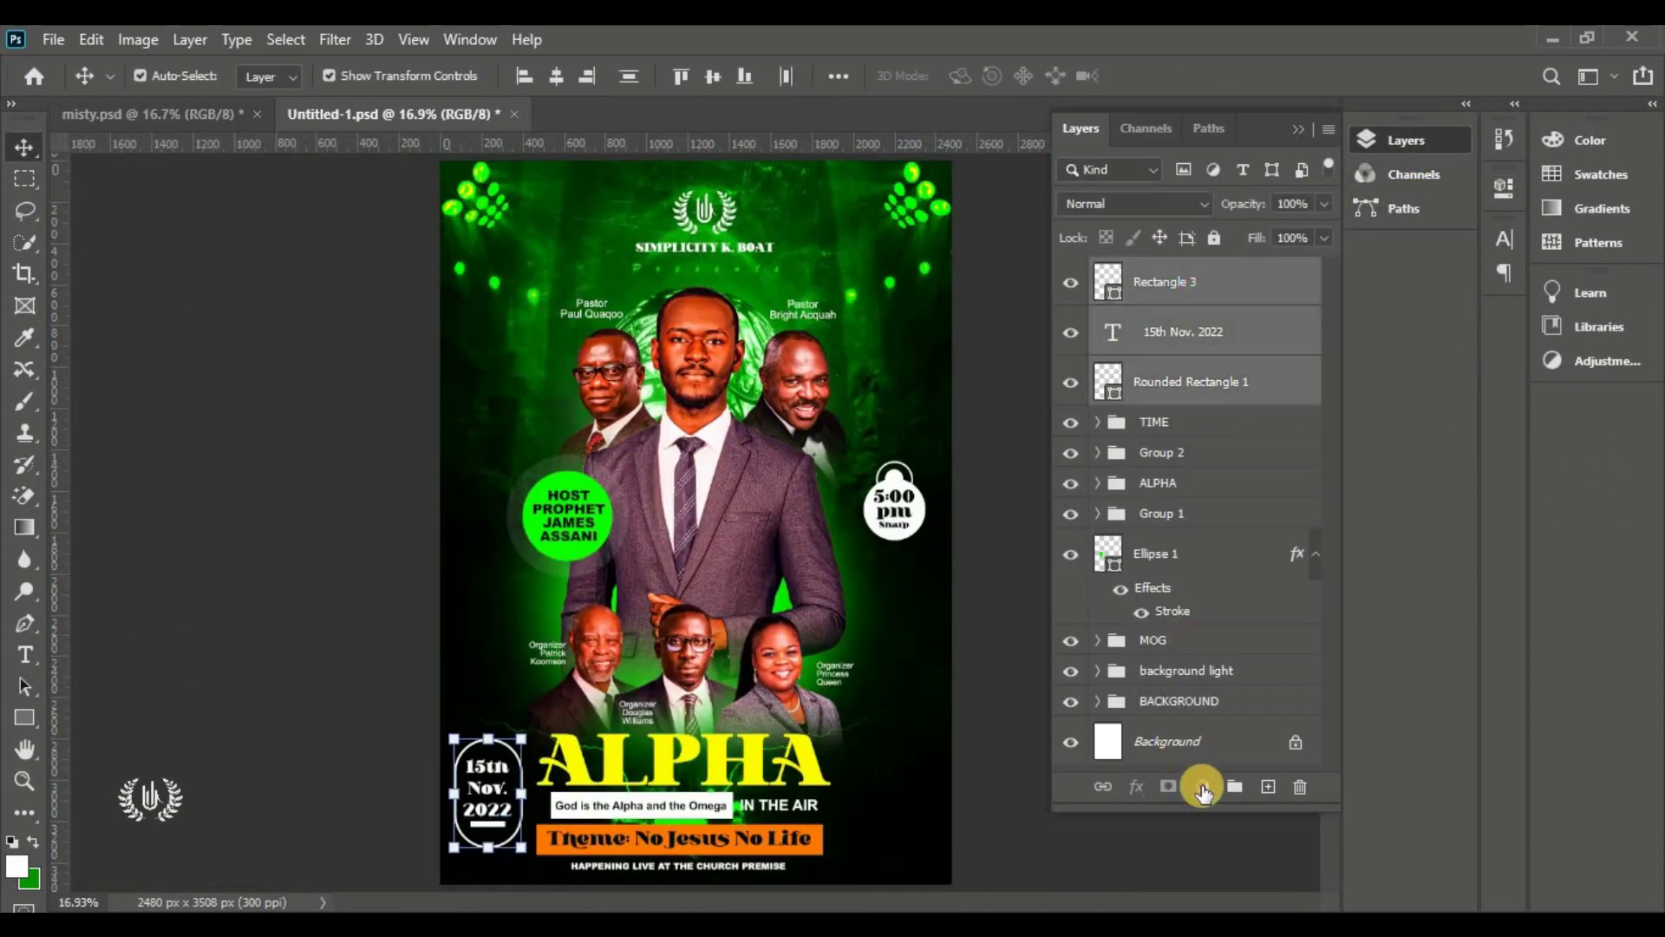
pyautogui.click(1234, 785)
pyautogui.doubleClick(1163, 271)
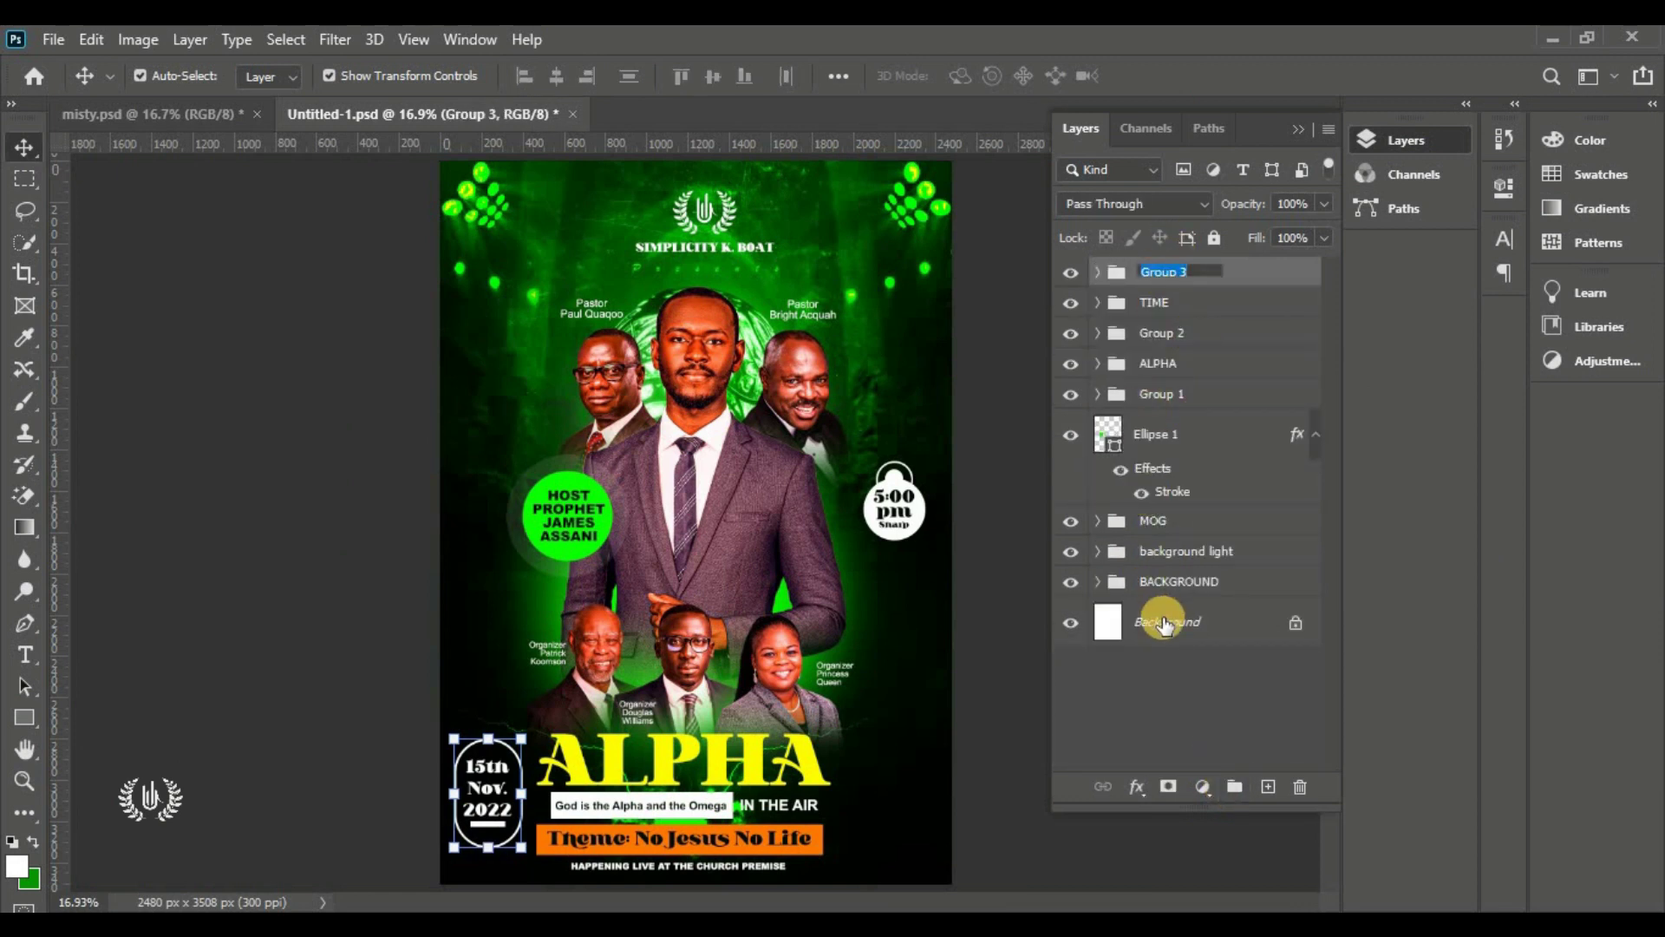
pyautogui.click(987, 480)
# Enable Auto-Select and select the DATE group
pyautogui.press('ctrl')
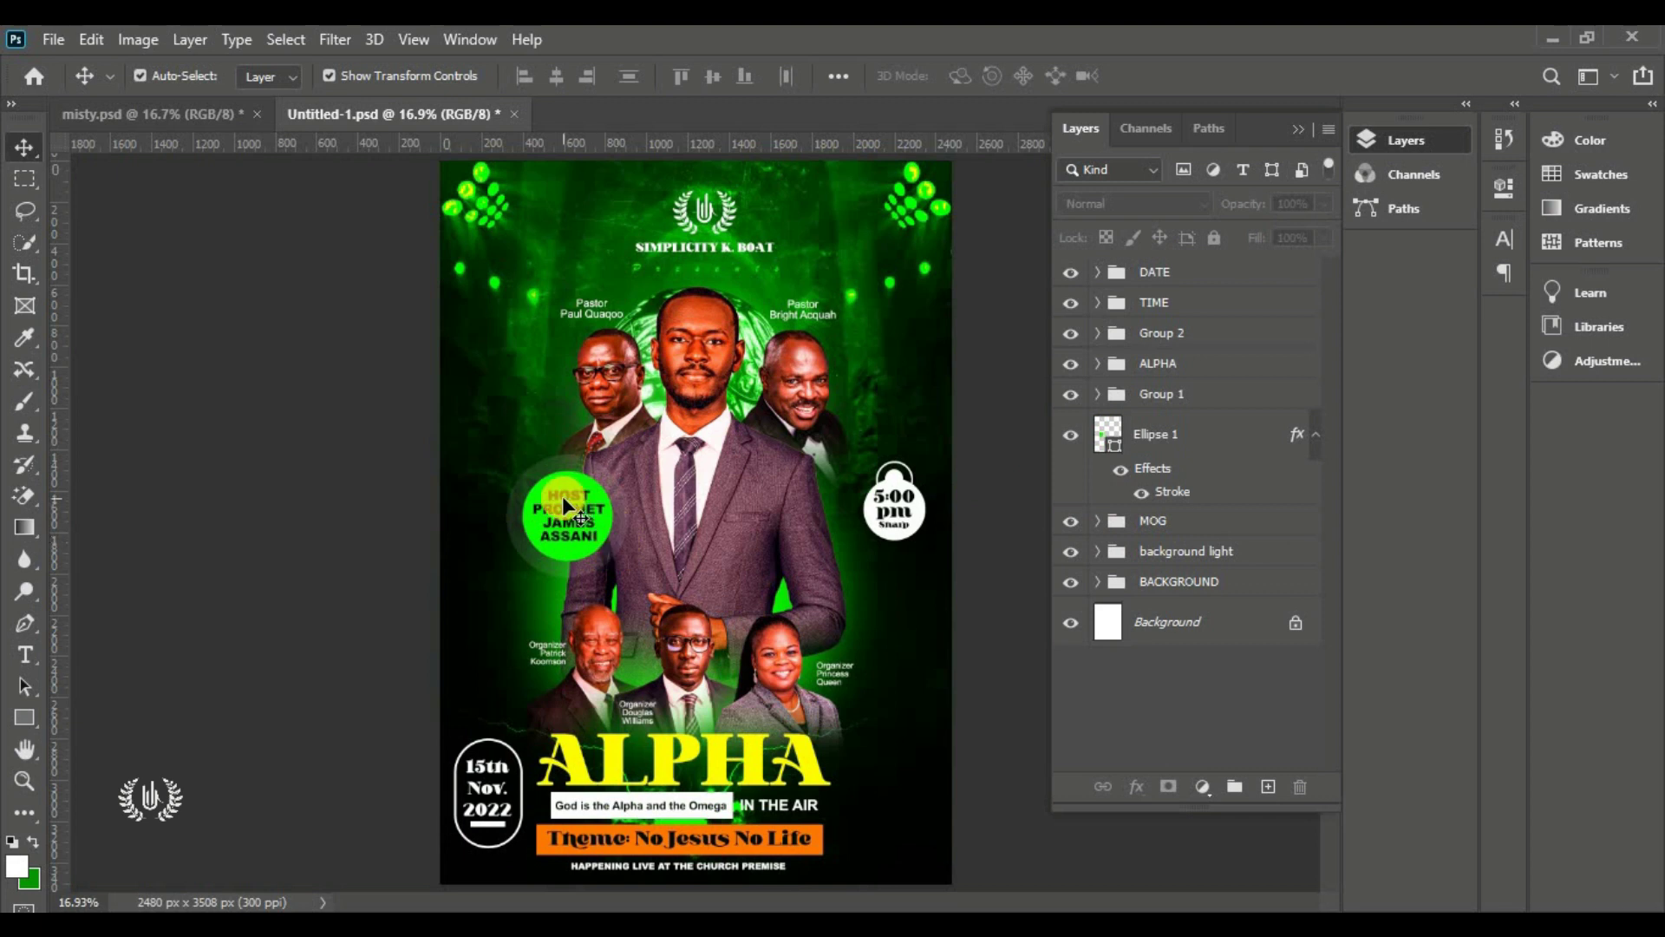
pyautogui.click(1194, 268)
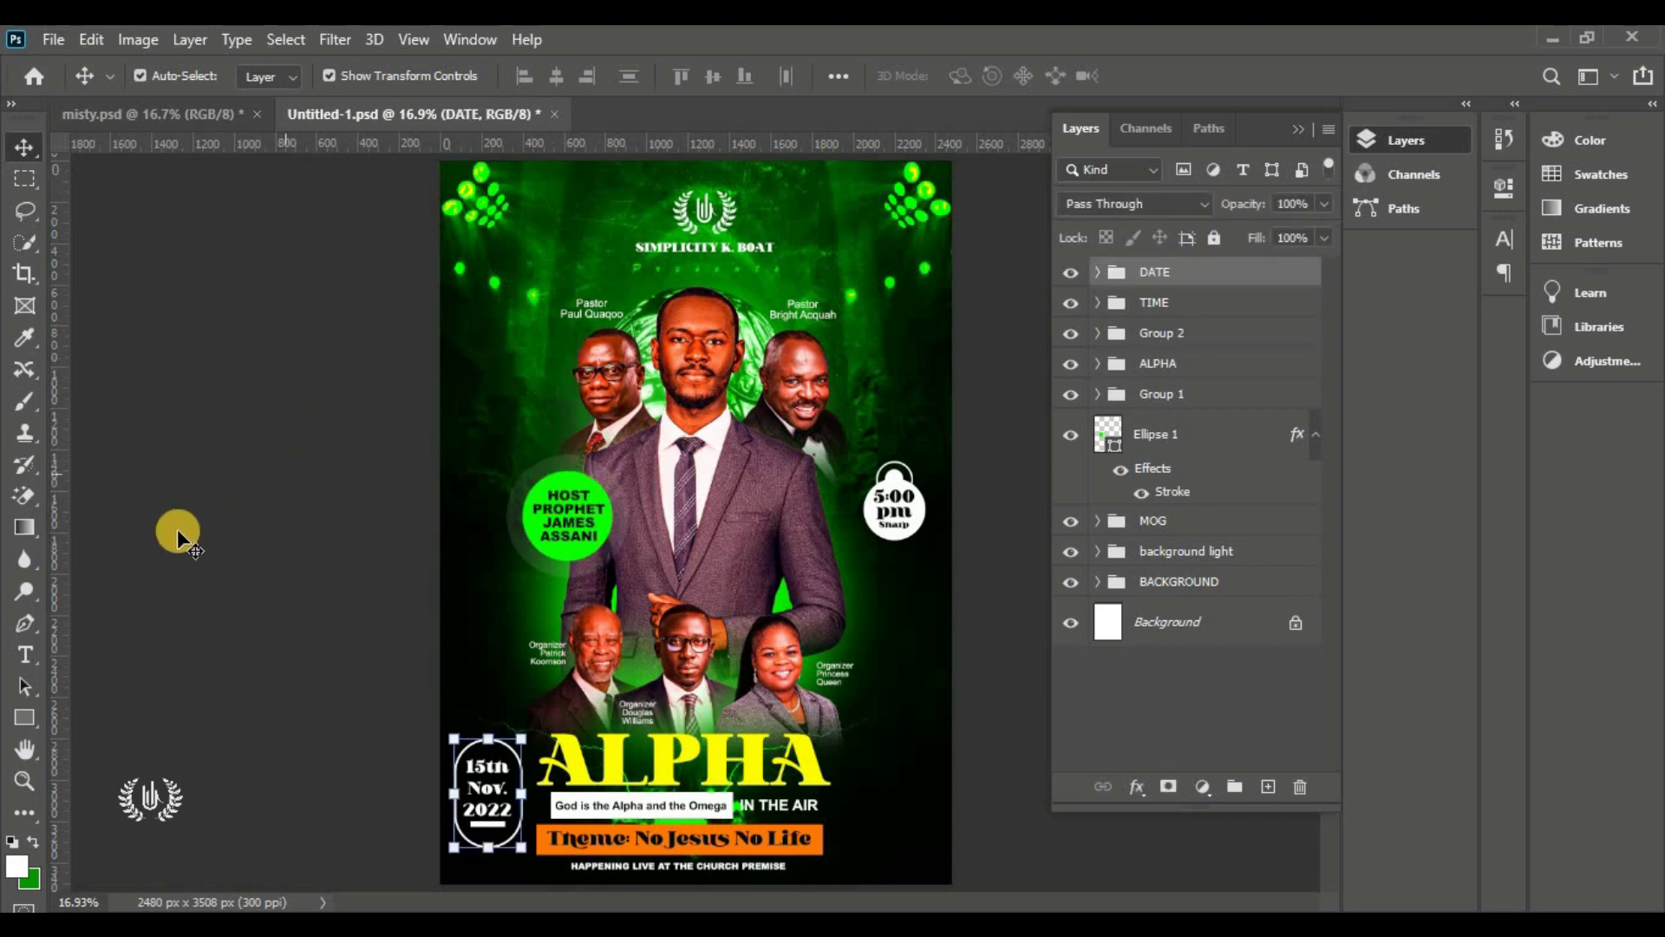
pyautogui.click(23, 713)
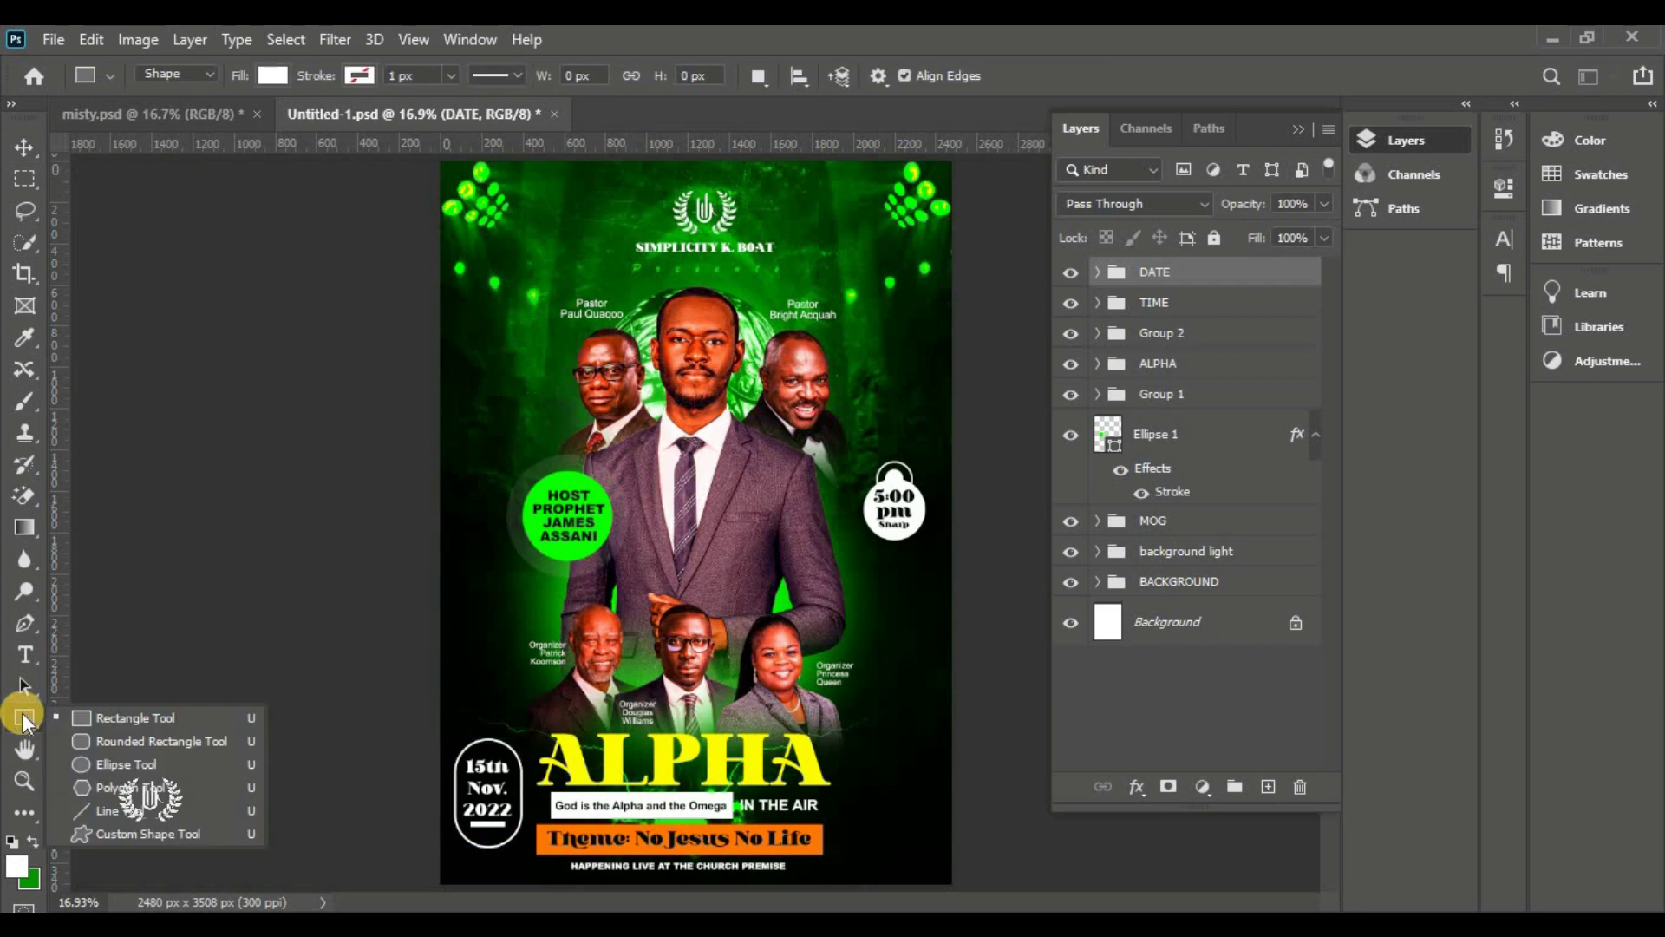
# Draw a tall rounded rectangle with 88 px corners on the page's left edge
pyautogui.click(121, 741)
pyautogui.moveTo(407, 316); pyautogui.dragTo(461, 410)
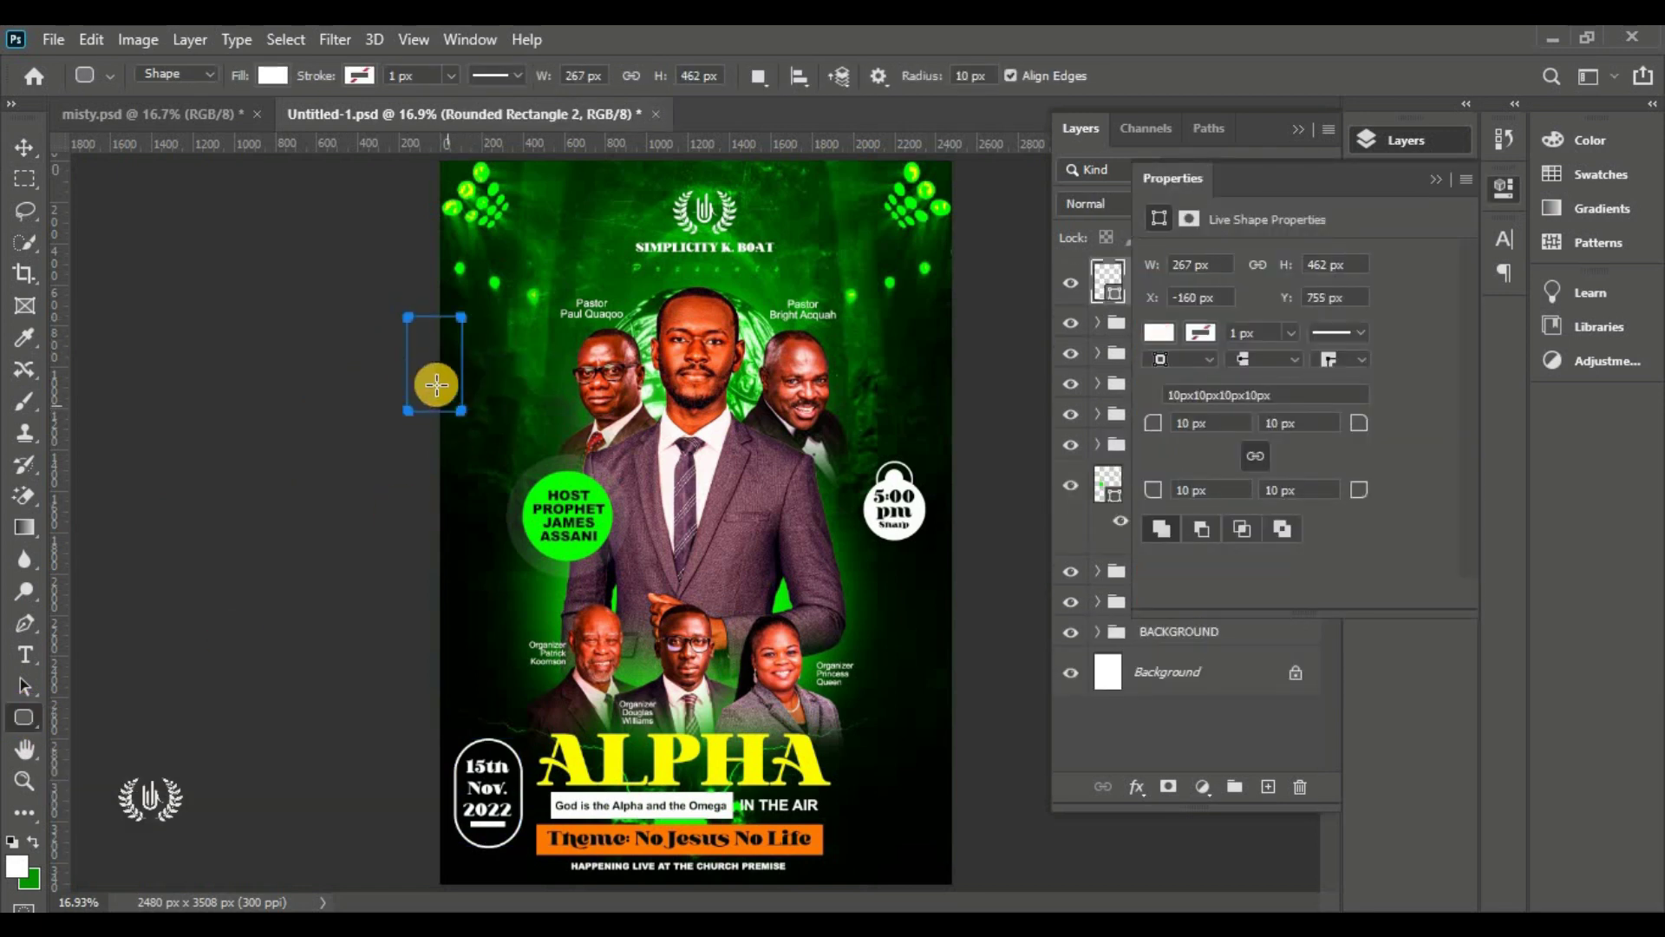
pyautogui.click(16, 149)
pyautogui.moveTo(1152, 422); pyautogui.dragTo(1252, 446)
pyautogui.click(311, 337)
pyautogui.click(456, 349)
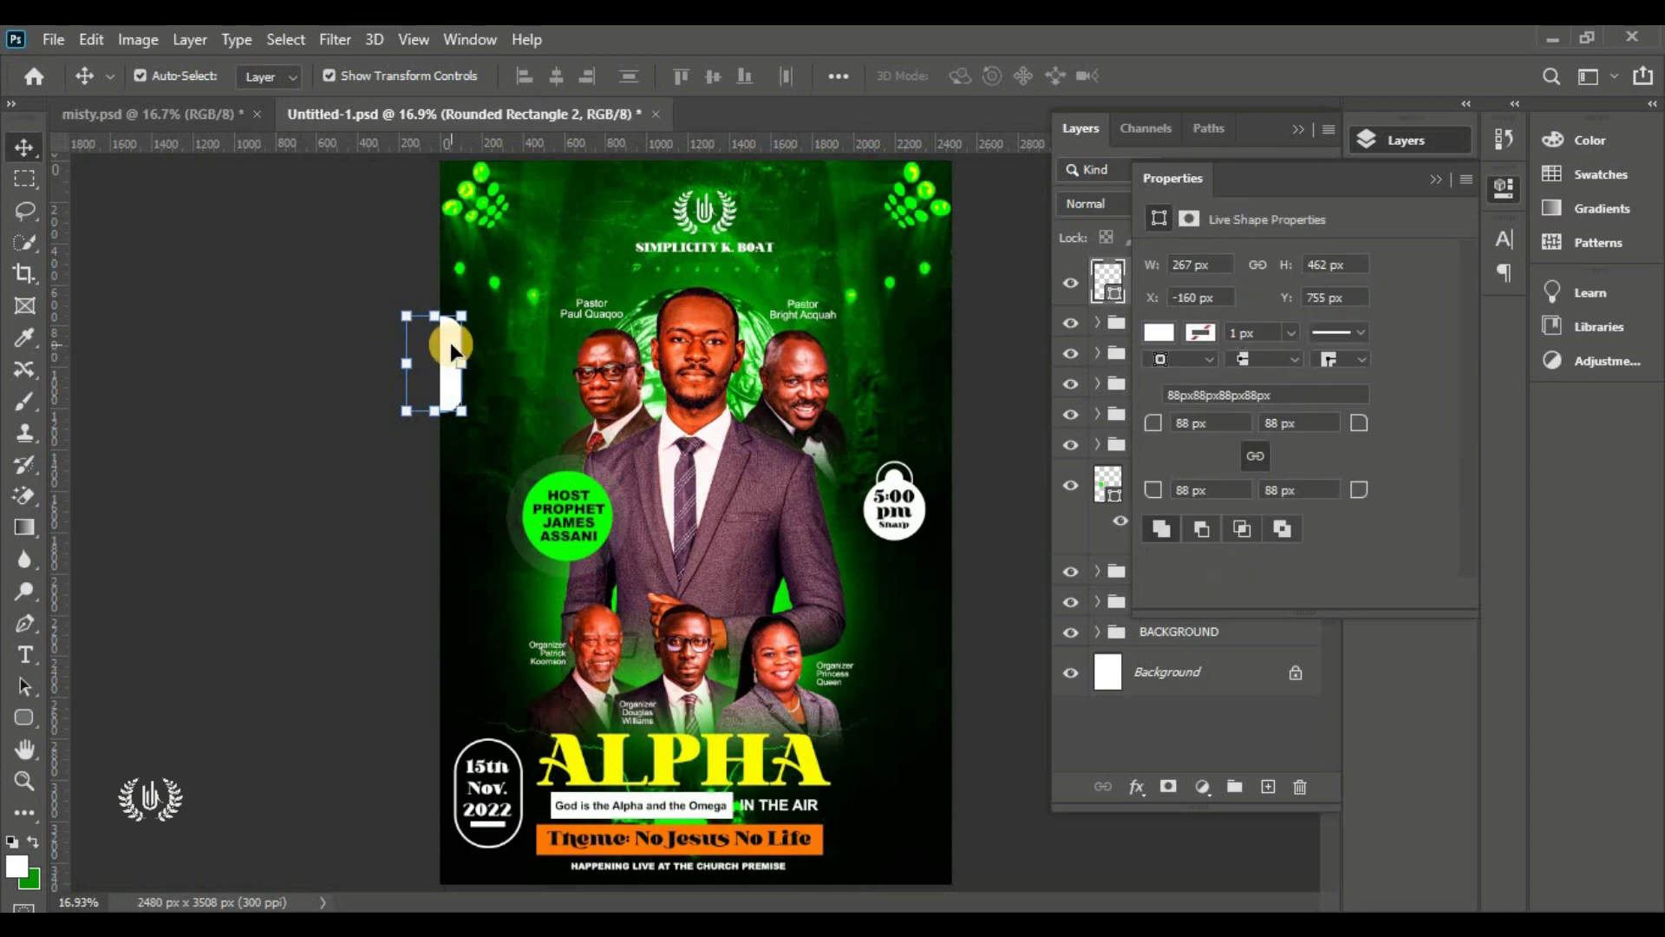
pyautogui.moveTo(450, 342); pyautogui.dragTo(444, 376)
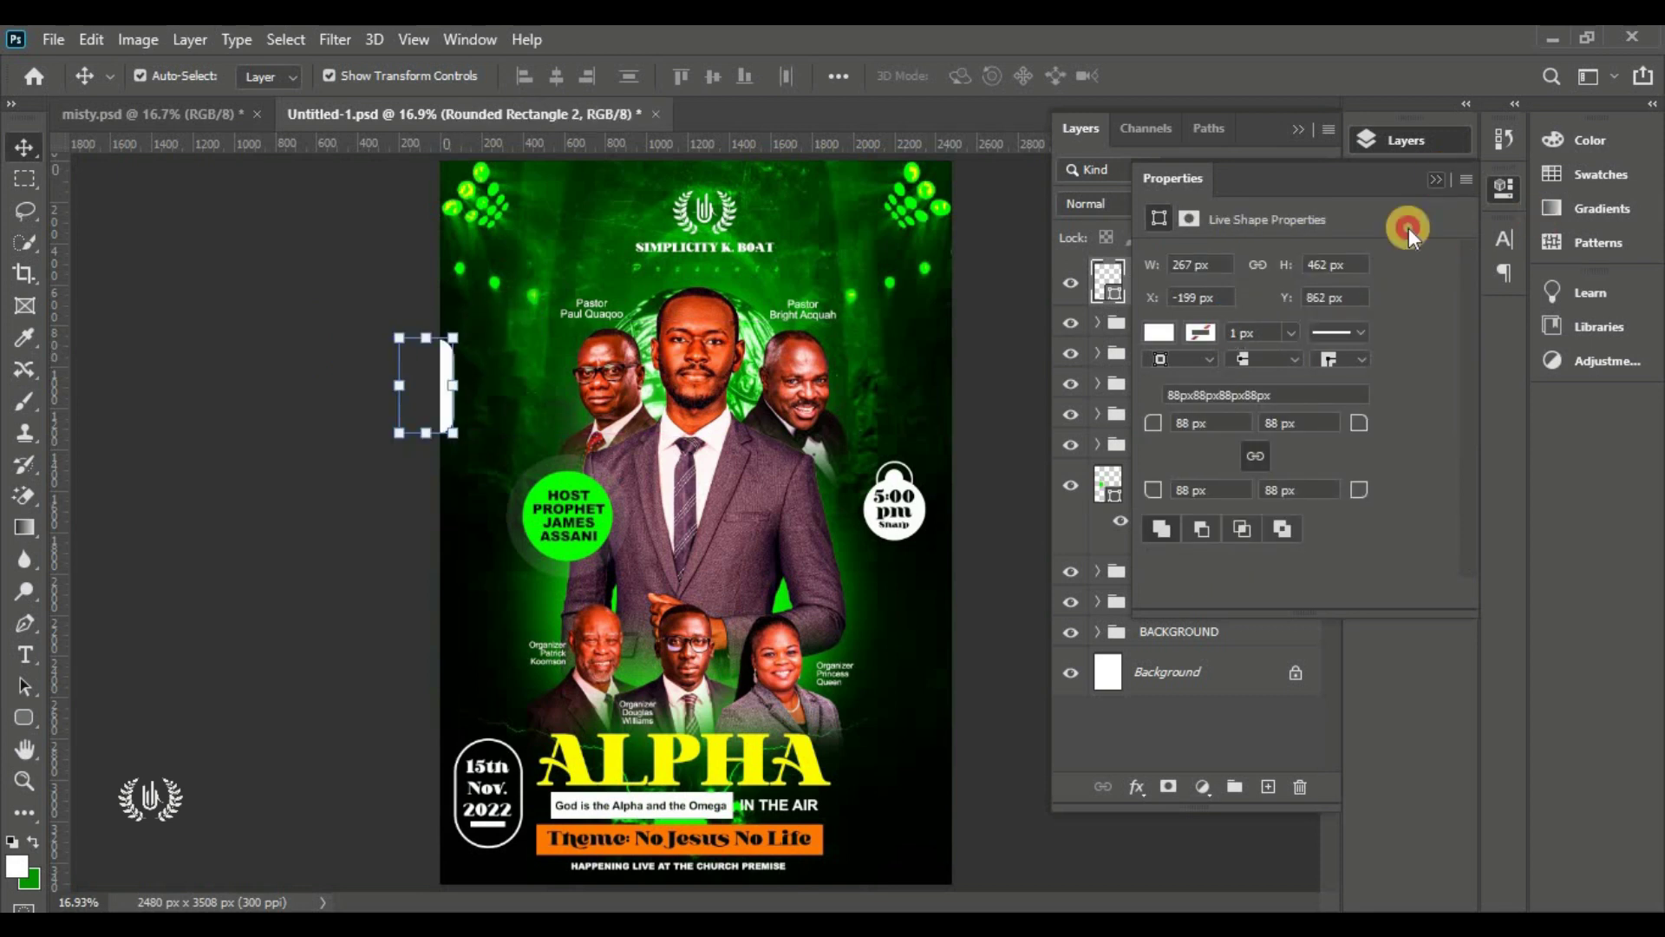
# Fill Rounded Rectangle 2 with the flyer's bright green (#0cff00)
pyautogui.click(1109, 296)
pyautogui.doubleClick(1112, 297)
pyautogui.click(880, 379)
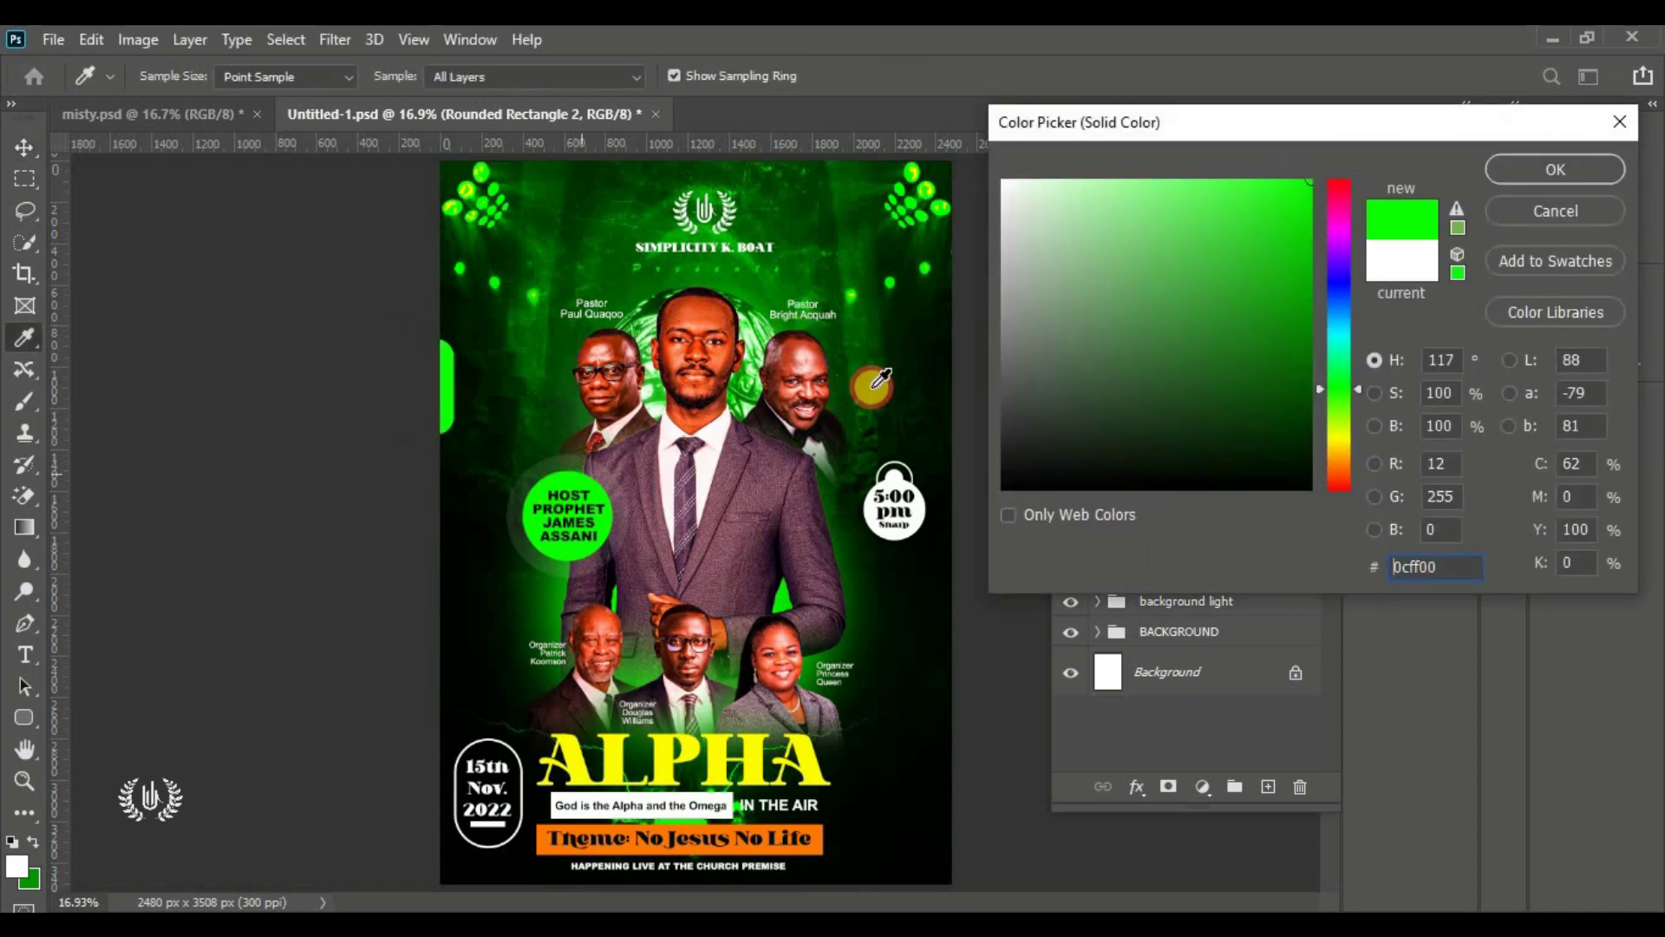
pyautogui.click(1496, 170)
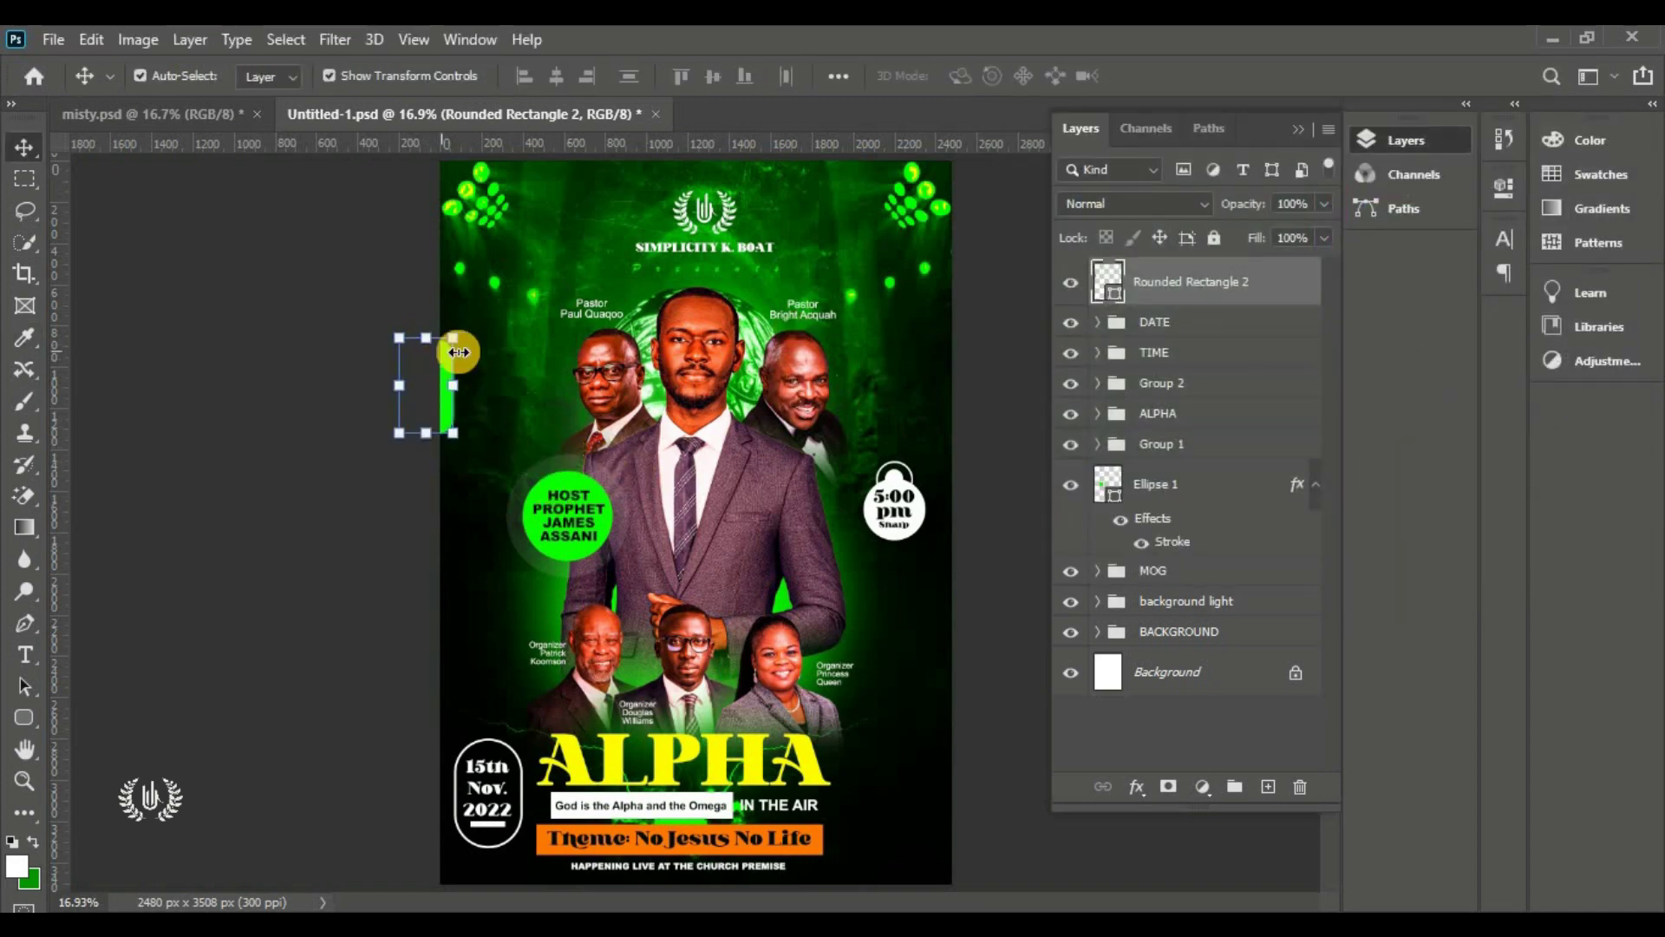
pyautogui.click(361, 506)
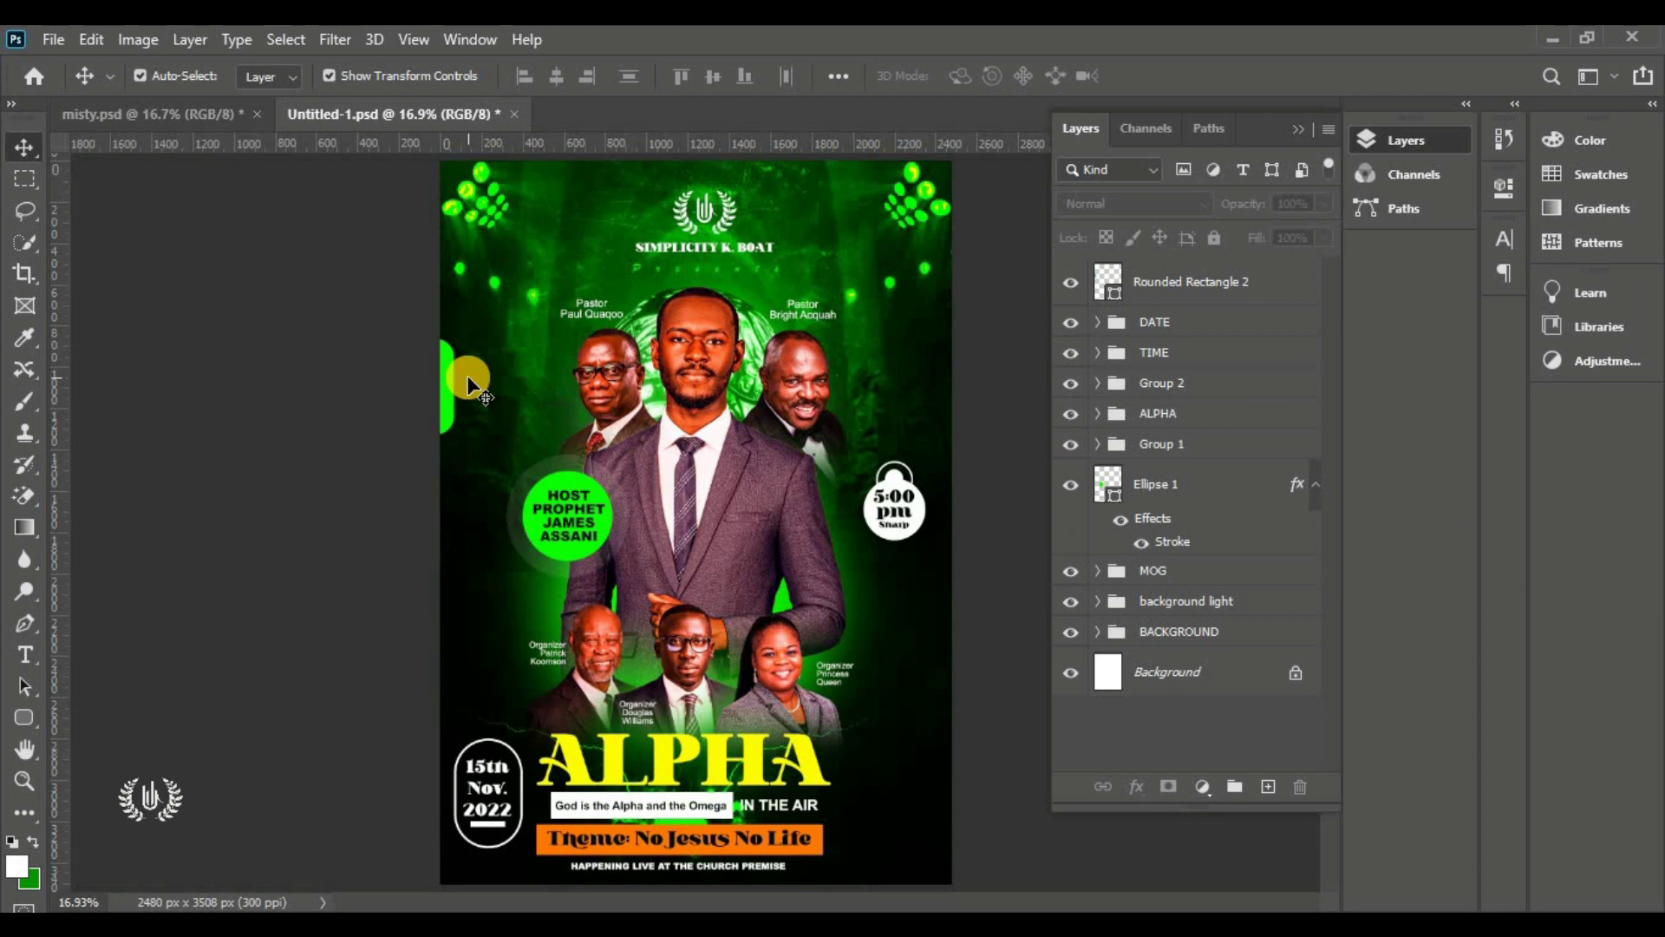
pyautogui.click(1219, 281)
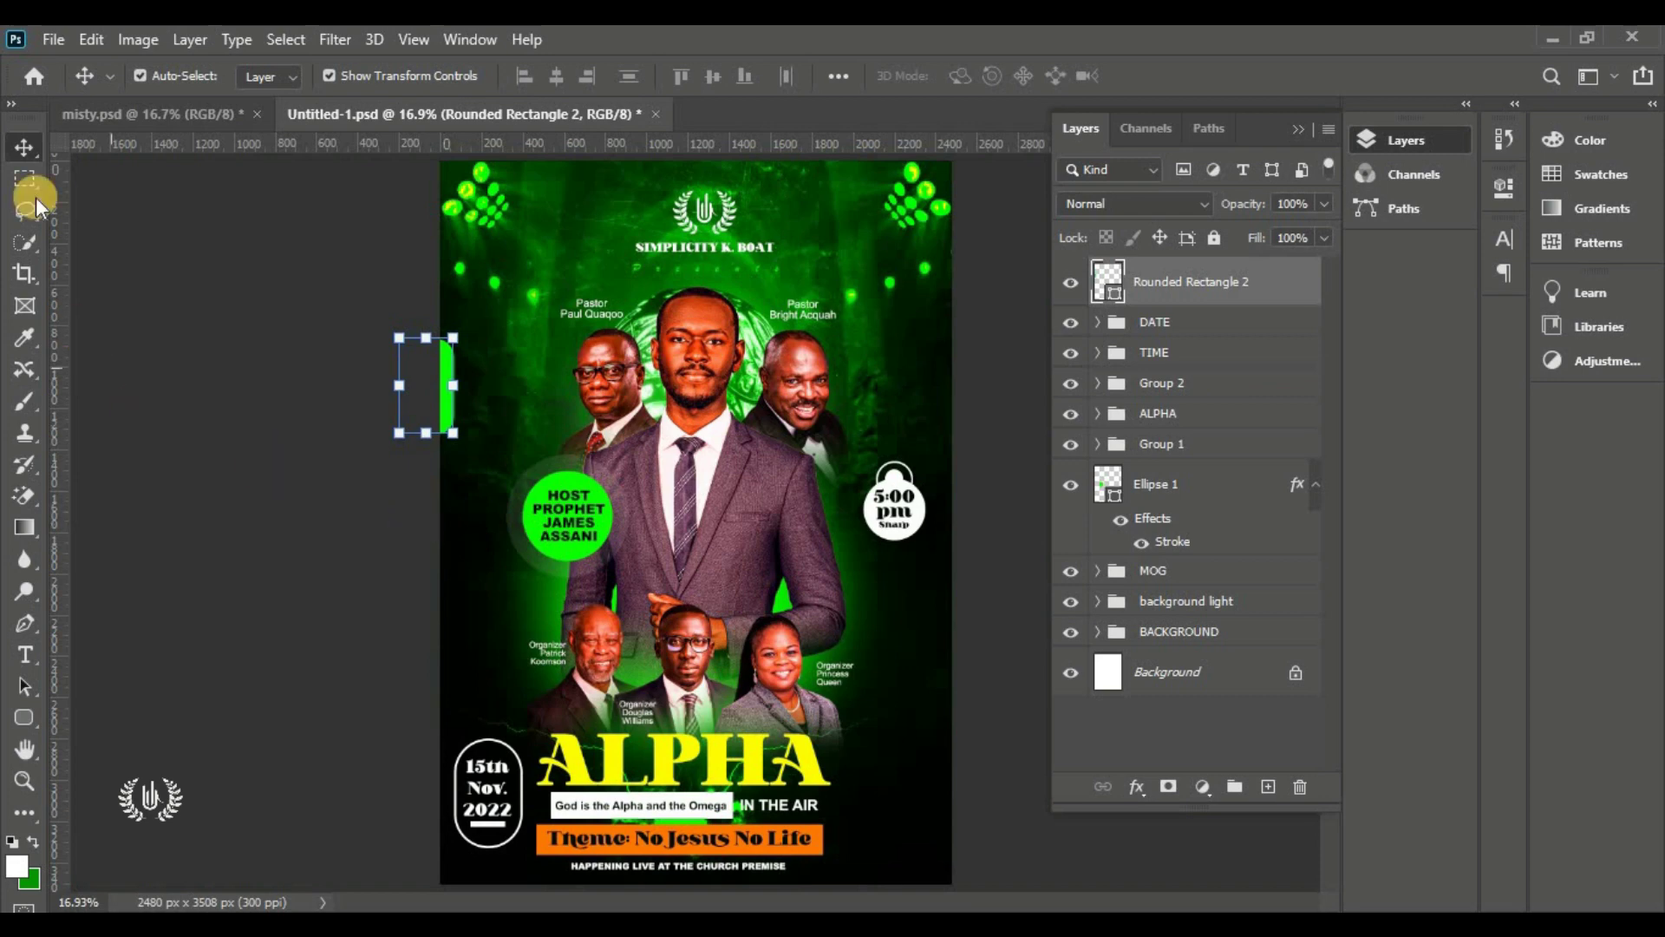
pyautogui.click(53, 39)
# Place the Arrow file from the ALPHA folder, scaled down on the left side
pyautogui.click(246, 518)
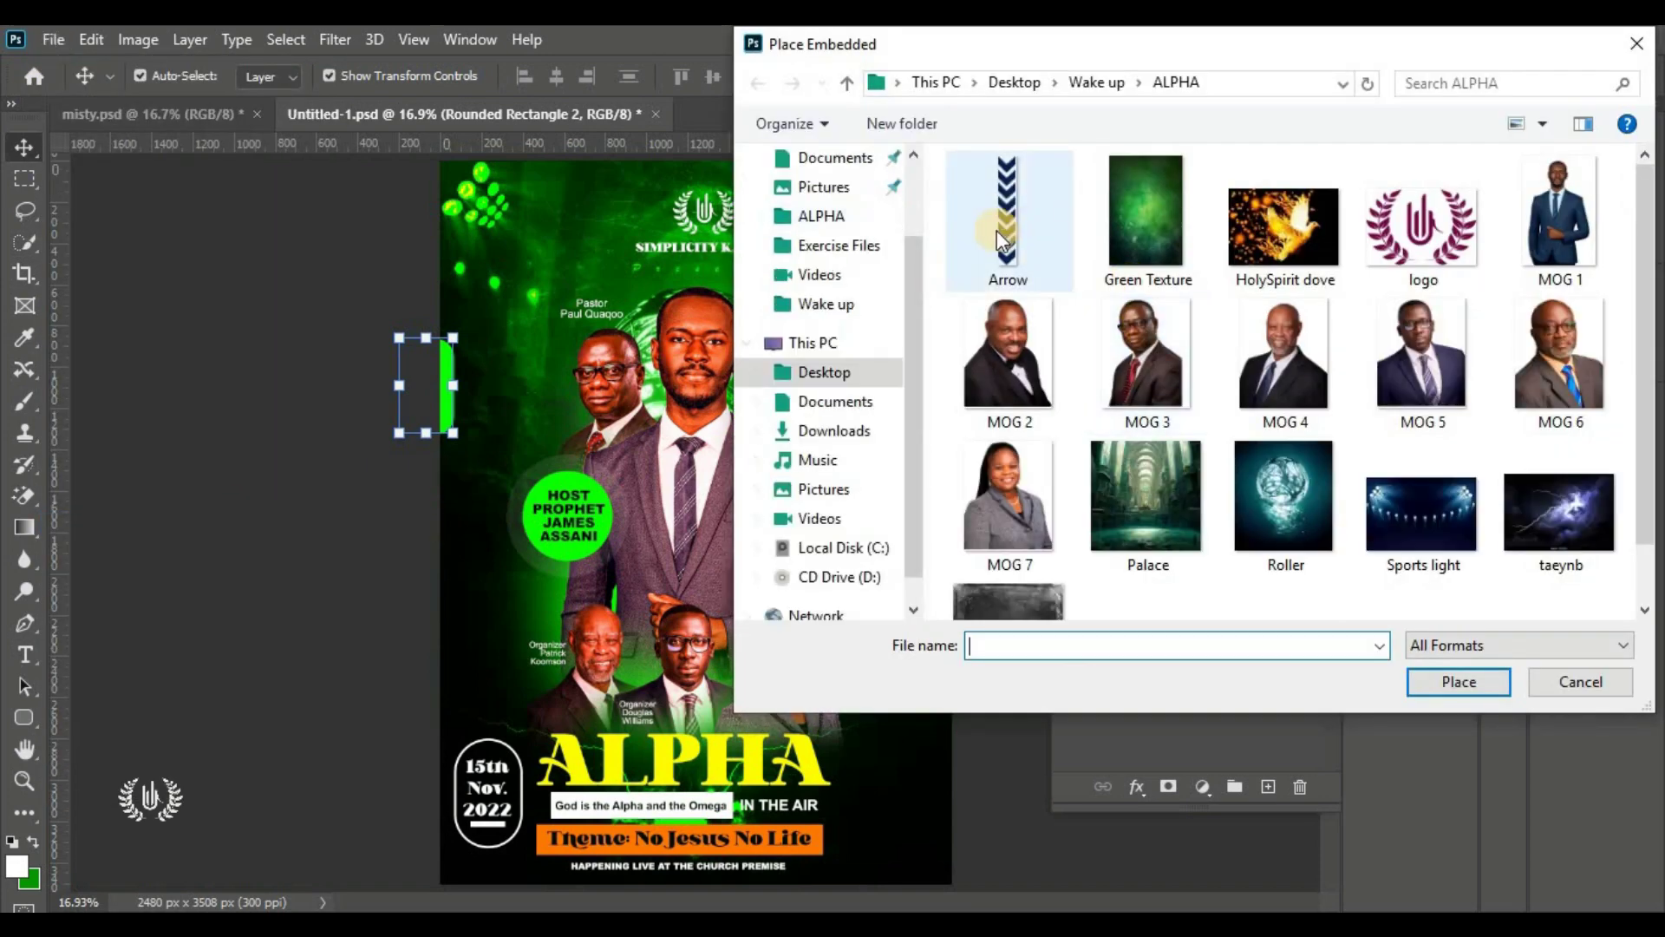
pyautogui.click(1008, 222)
pyautogui.click(1451, 683)
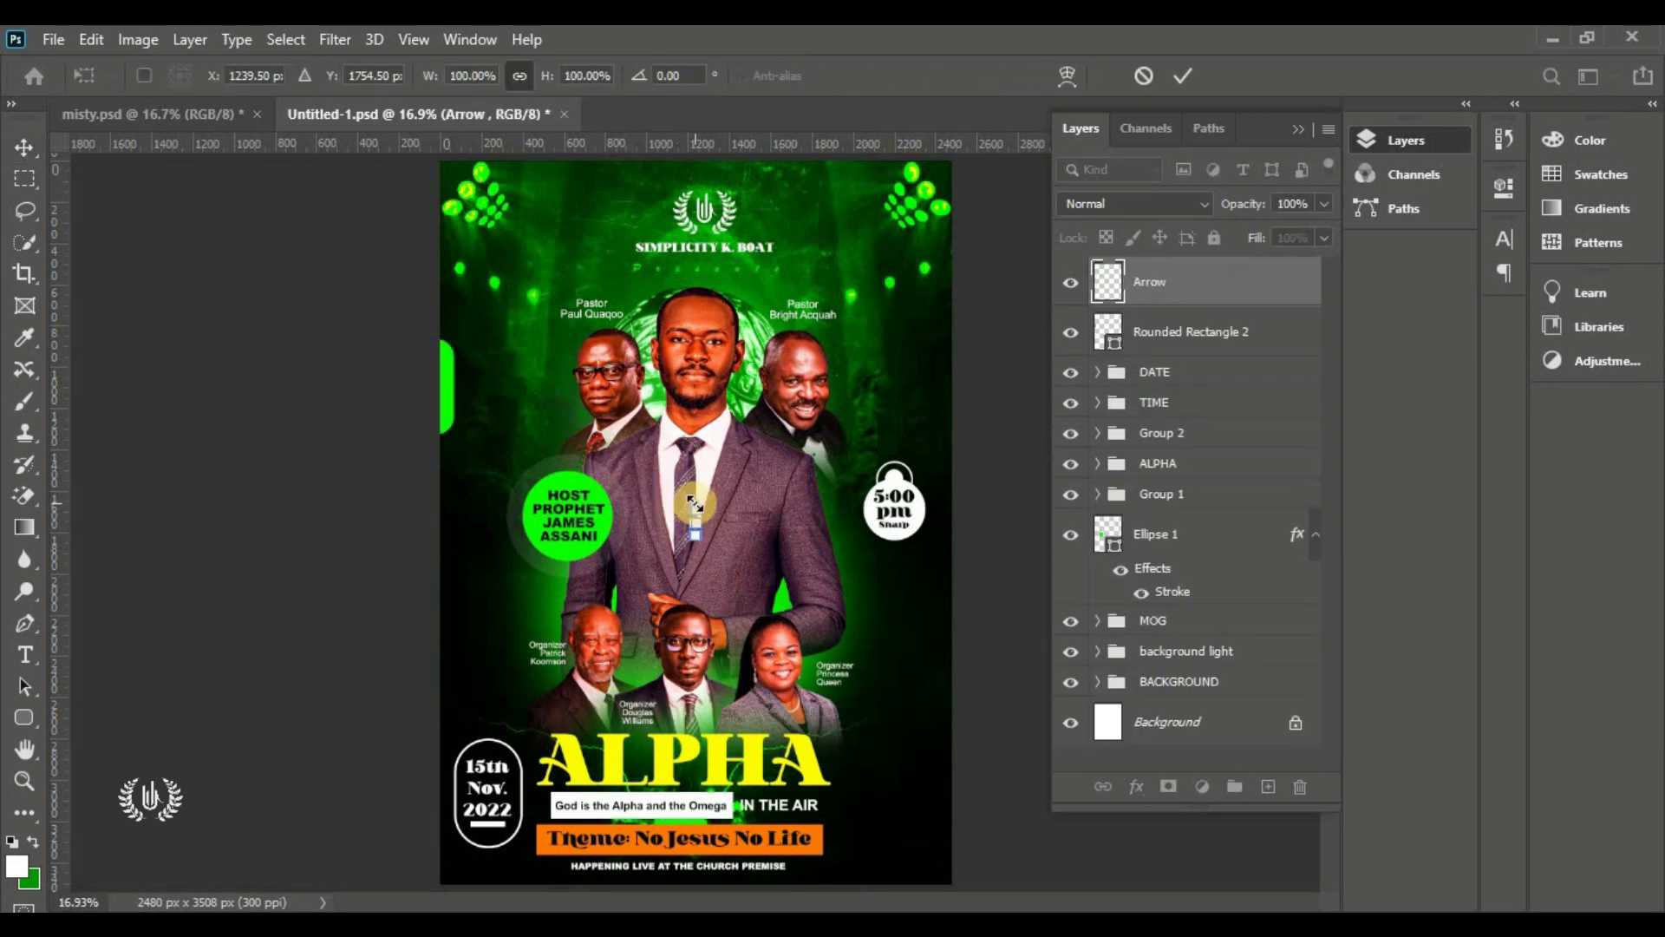
pyautogui.moveTo(691, 457); pyautogui.dragTo(515, 360)
pyautogui.click(1180, 76)
pyautogui.click(503, 382)
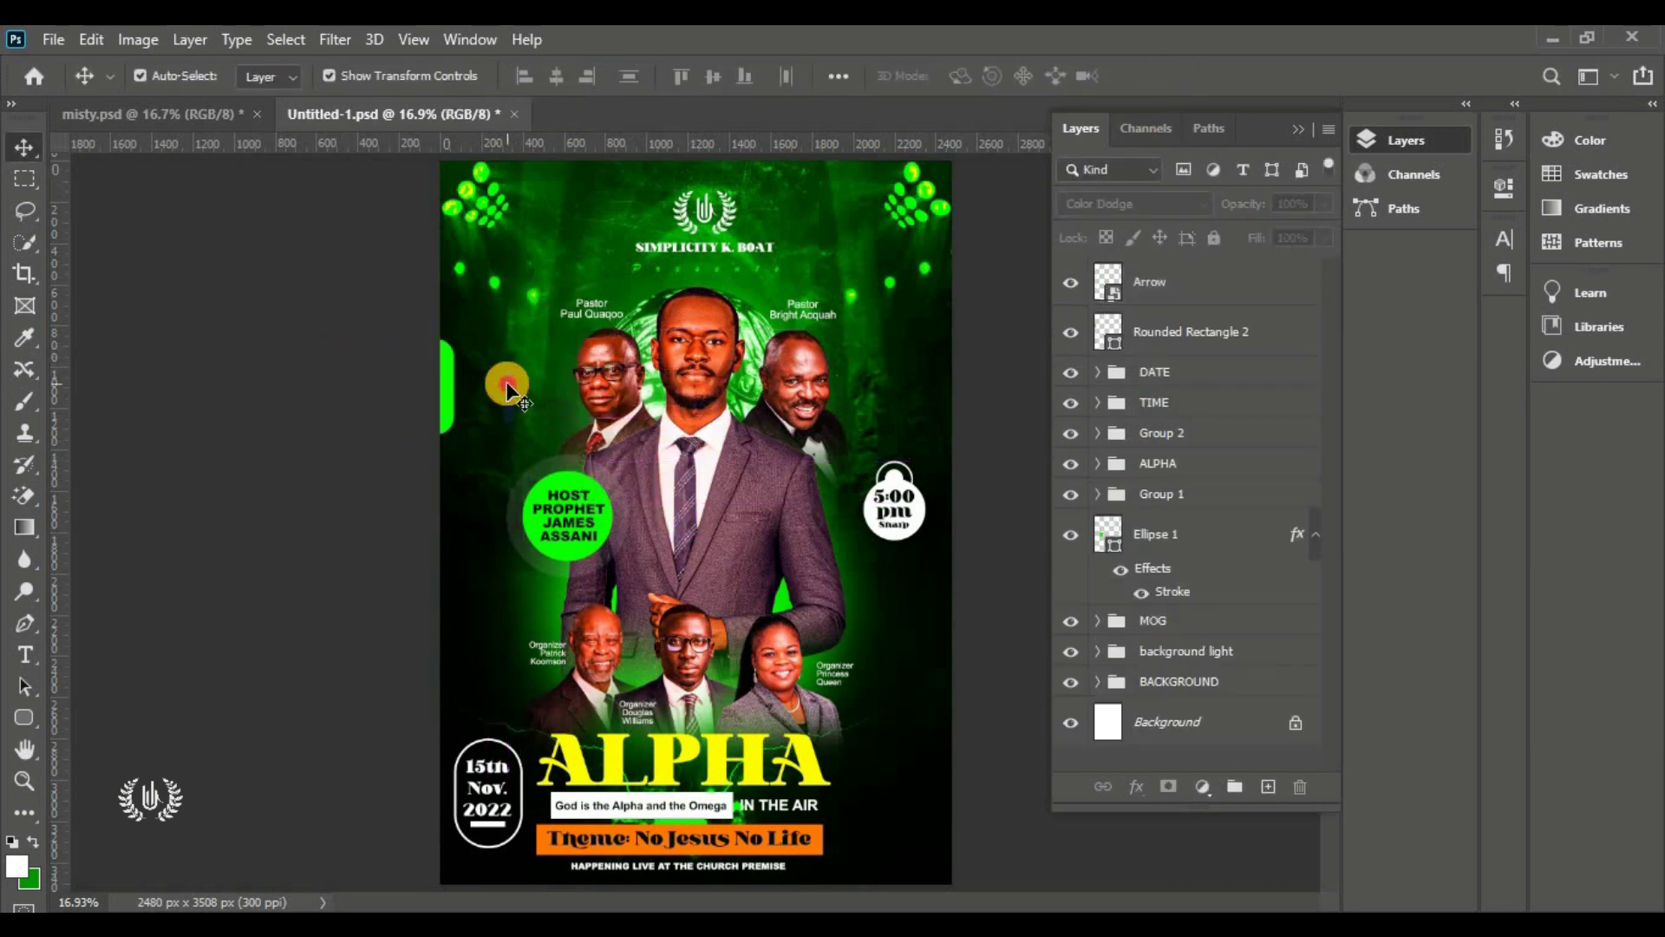
# Give the Arrow layer a white Color Overlay
pyautogui.click(1271, 305)
pyautogui.click(1297, 294)
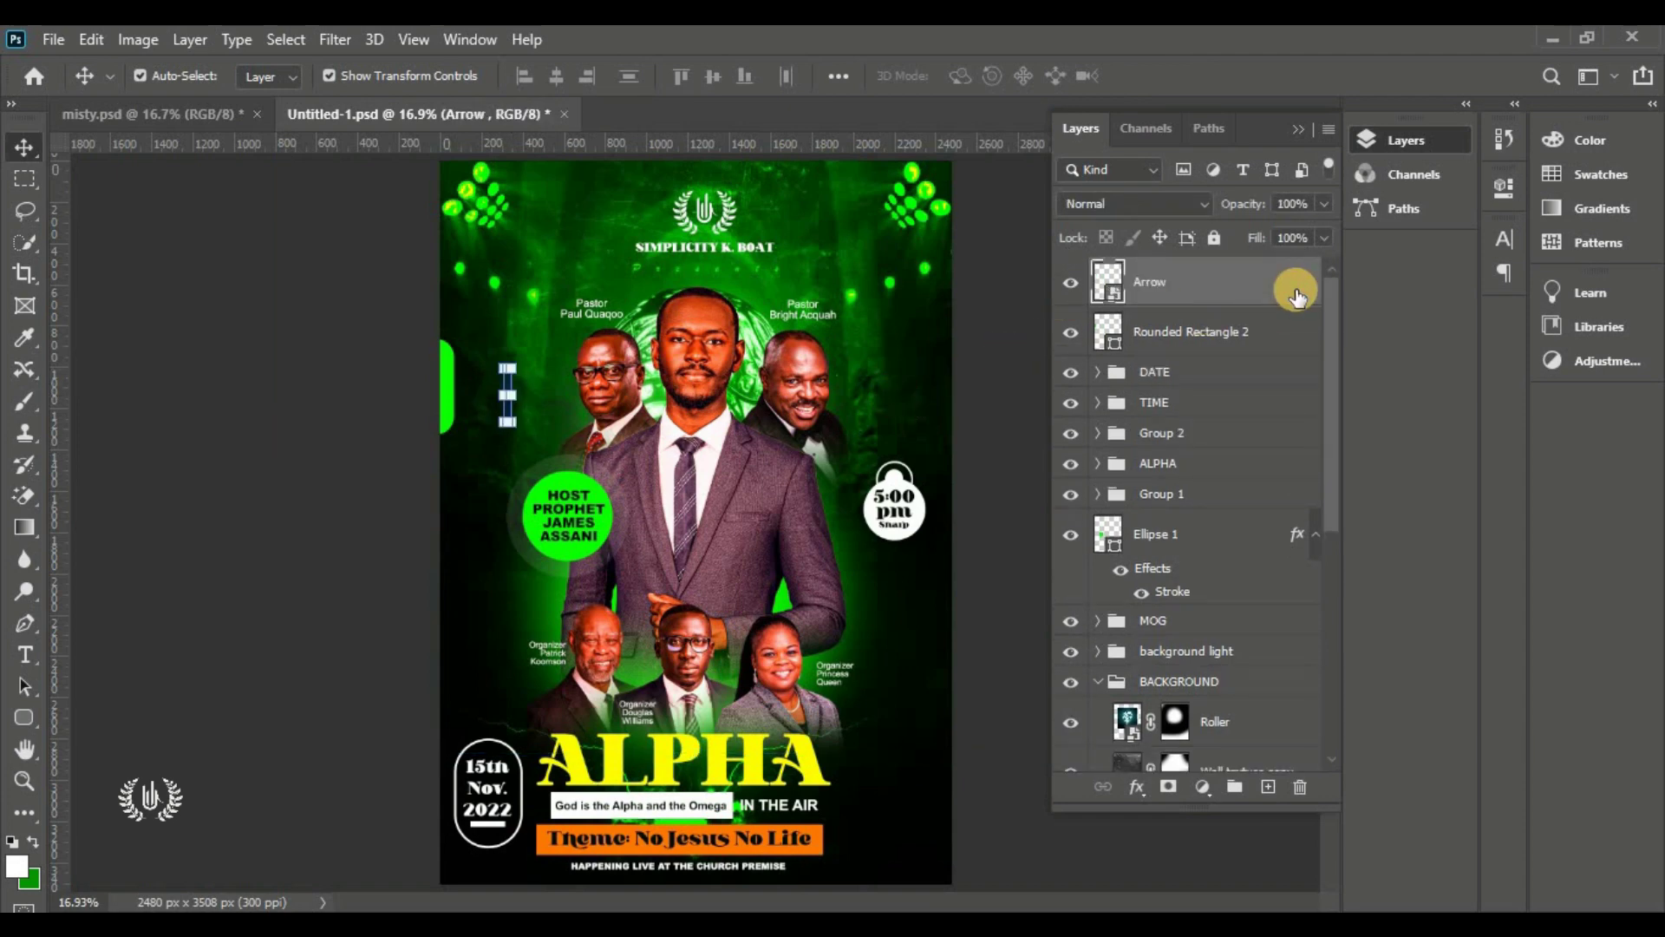
pyautogui.doubleClick(1297, 295)
pyautogui.moveTo(558, 324); pyautogui.dragTo(1205, 99)
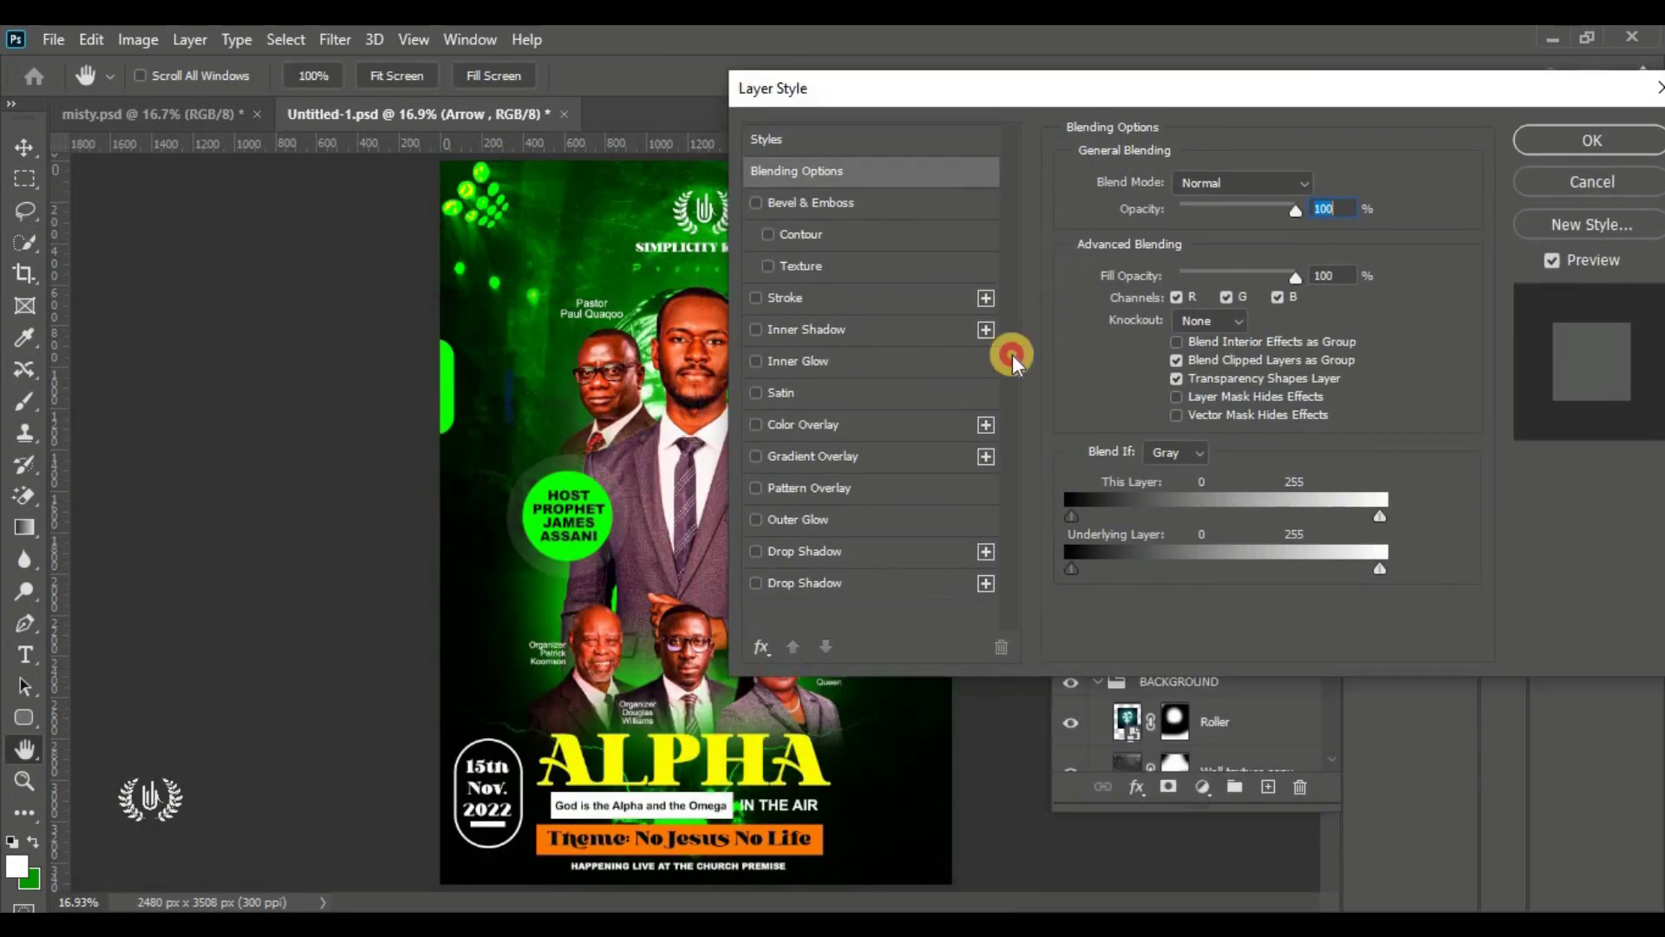
pyautogui.click(818, 423)
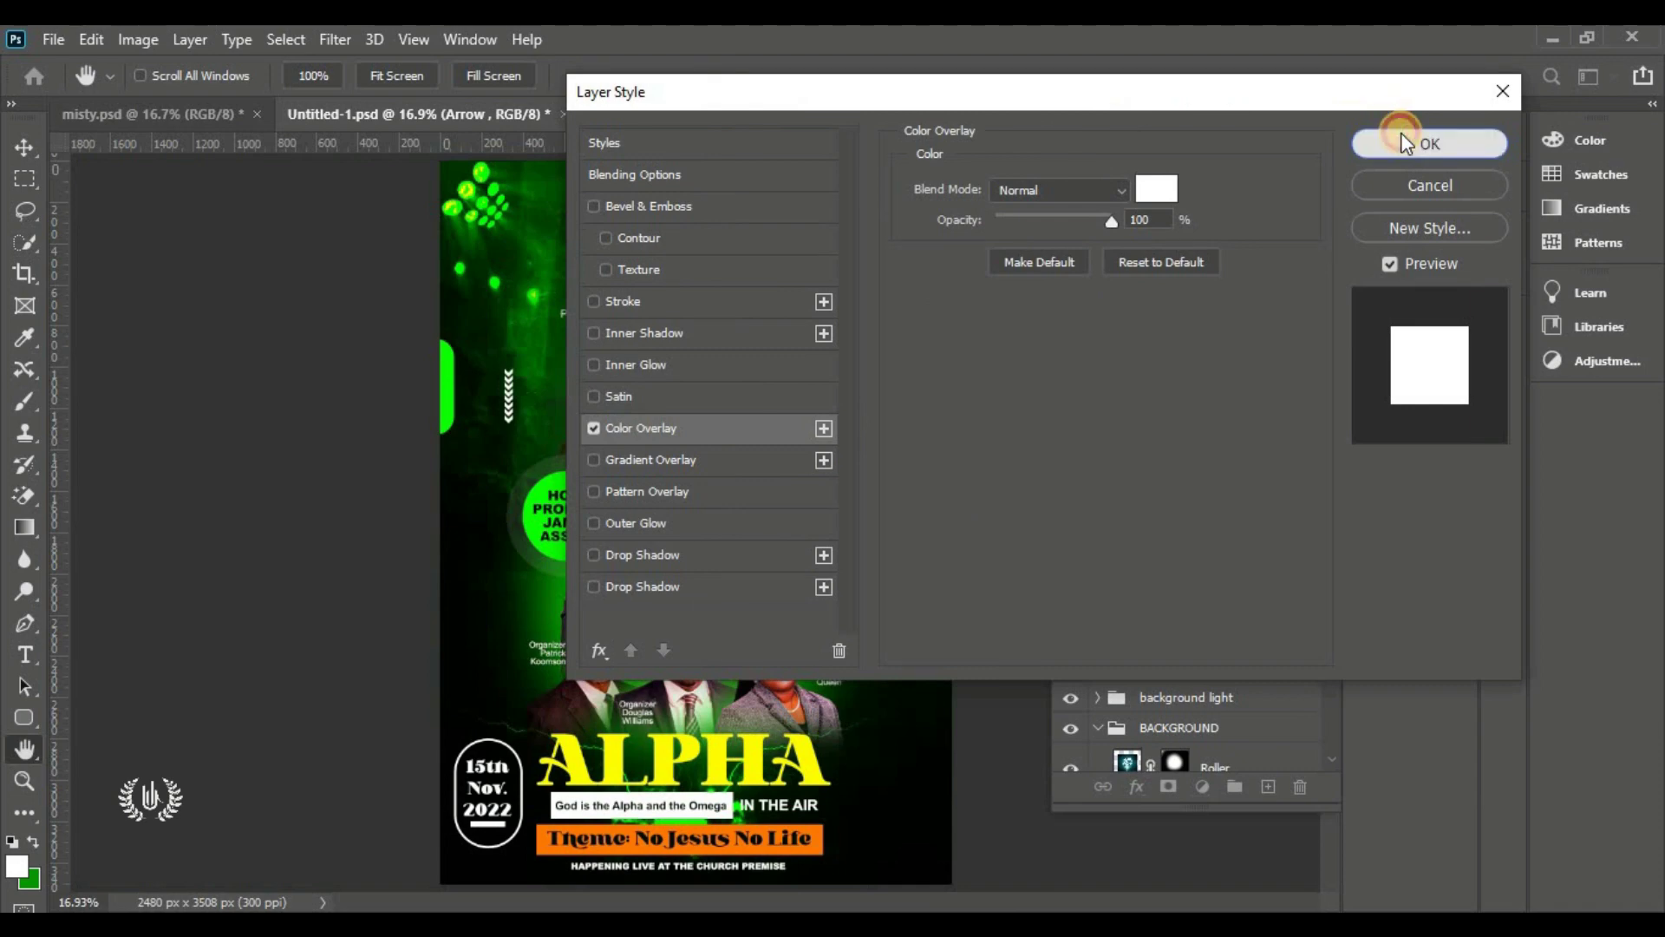
pyautogui.click(1402, 135)
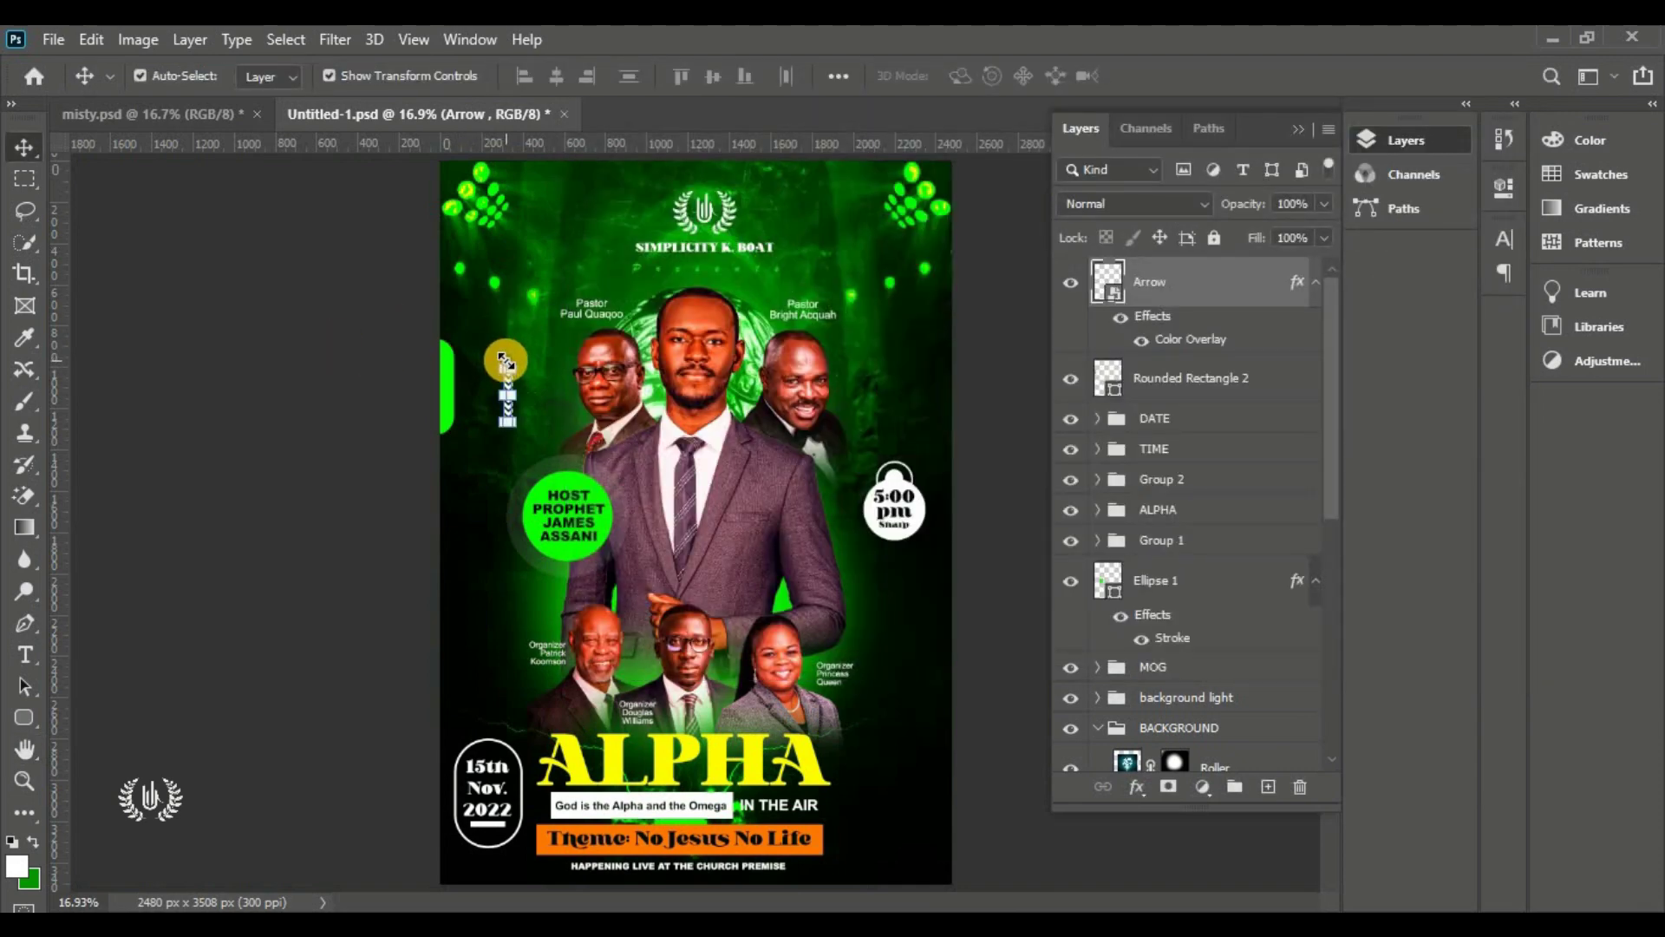
# Shrink the white chevrons further and duplicate them as Arrow copy
pyautogui.moveTo(506, 361); pyautogui.dragTo(507, 421)
pyautogui.click(1179, 78)
pyautogui.click(536, 394)
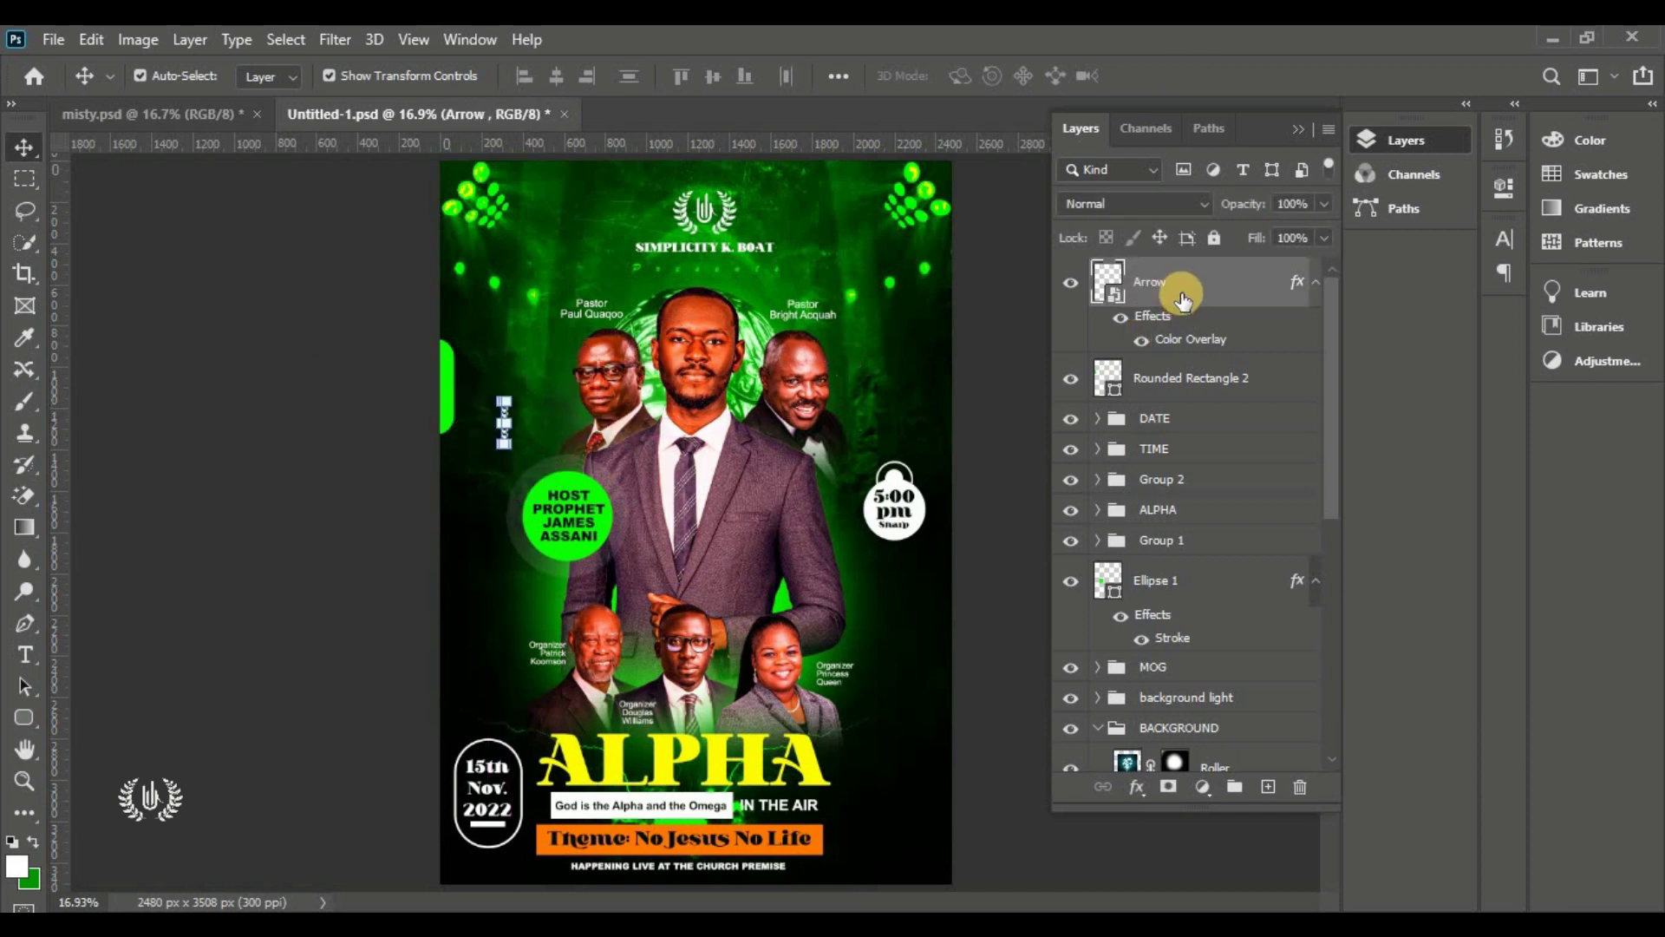
pyautogui.hotkey('ctrl', 'j')
# Move the Arrow copy to the flyer's right side
pyautogui.click(214, 454)
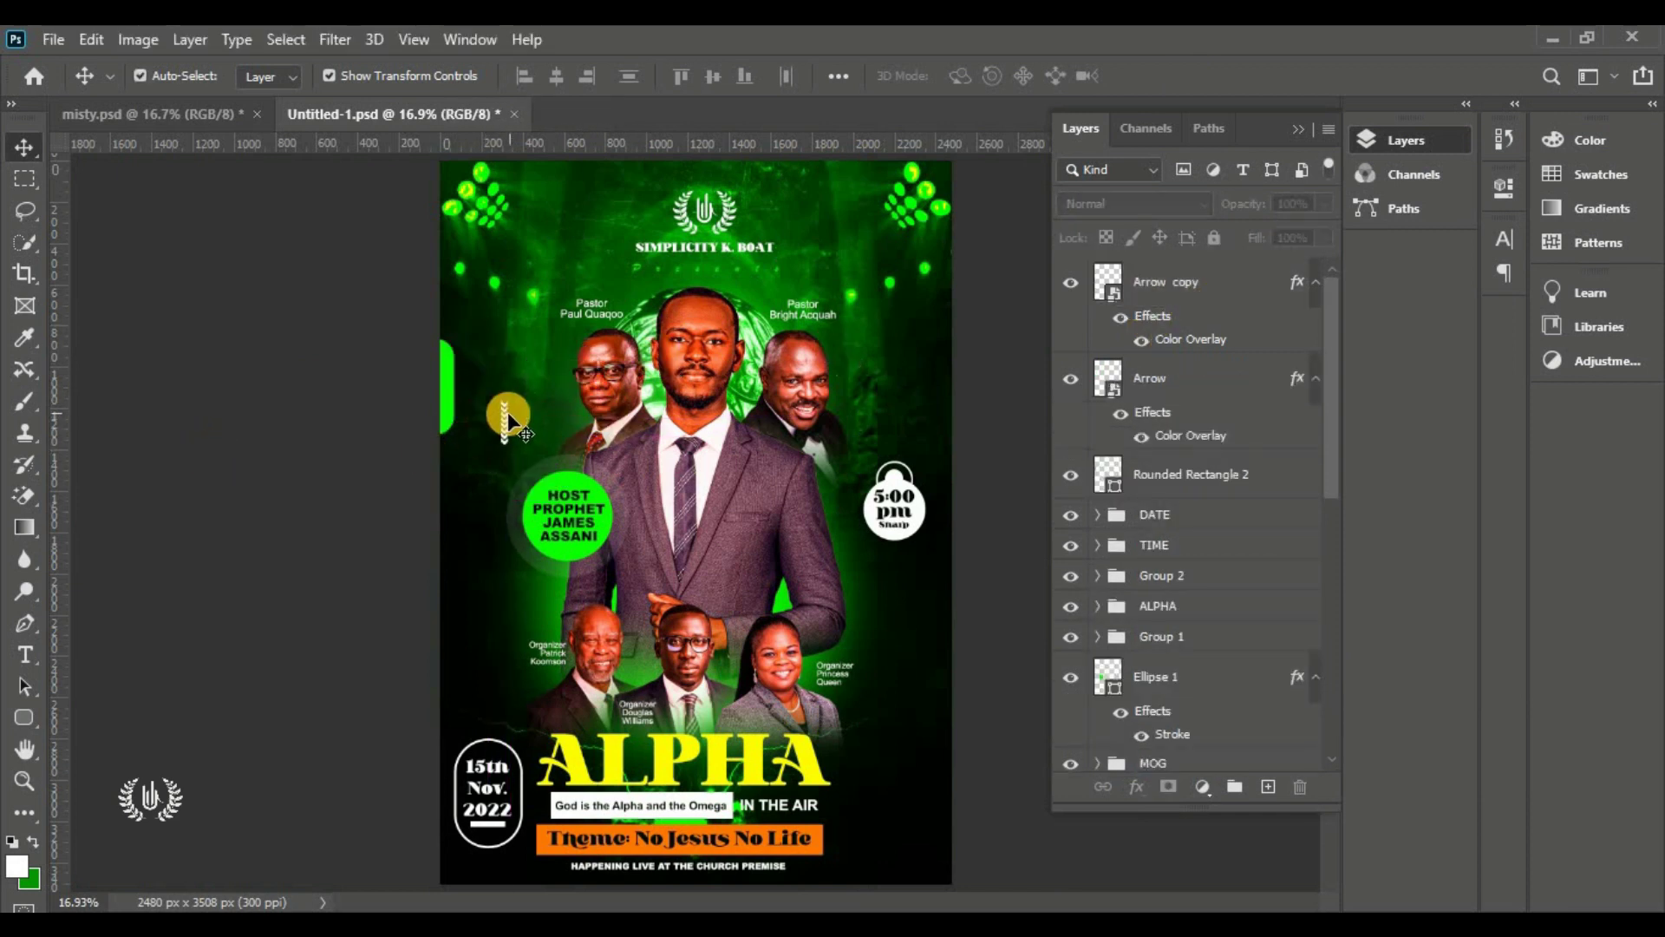
pyautogui.click(505, 442)
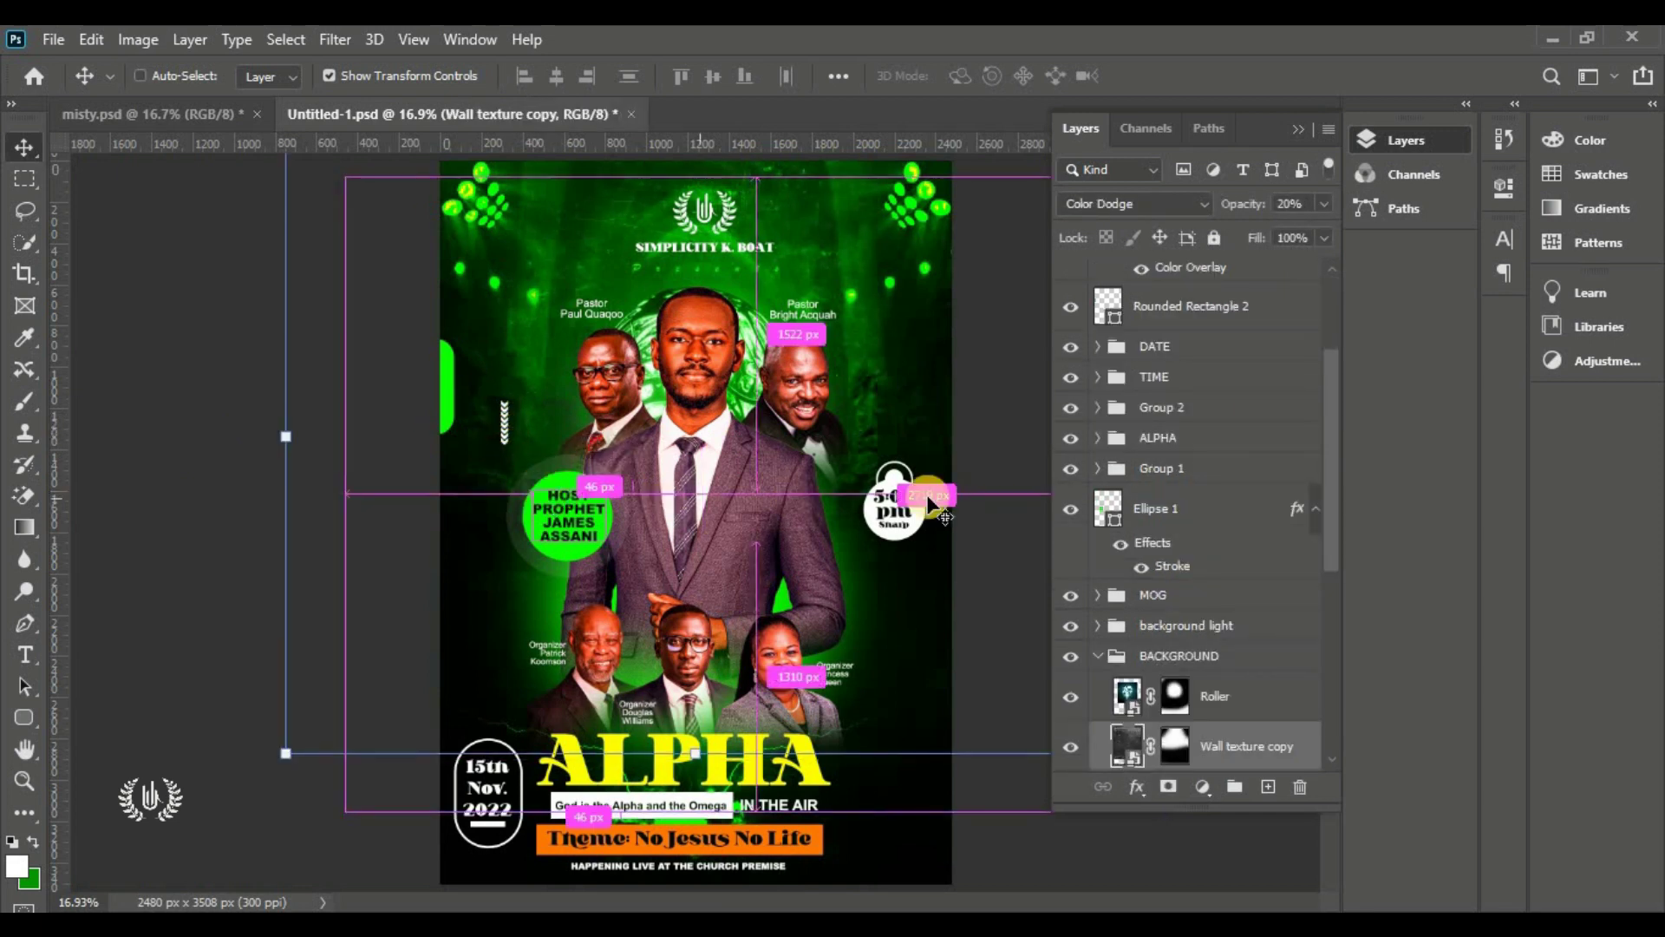
pyautogui.click(1100, 656)
pyautogui.click(360, 494)
pyautogui.moveTo(506, 418); pyautogui.dragTo(896, 585)
# Flip the Arrow copy vertically and set it just below the 5:00 pm badge
pyautogui.hotkey('ctrl', 't')
pyautogui.rightClick(899, 587)
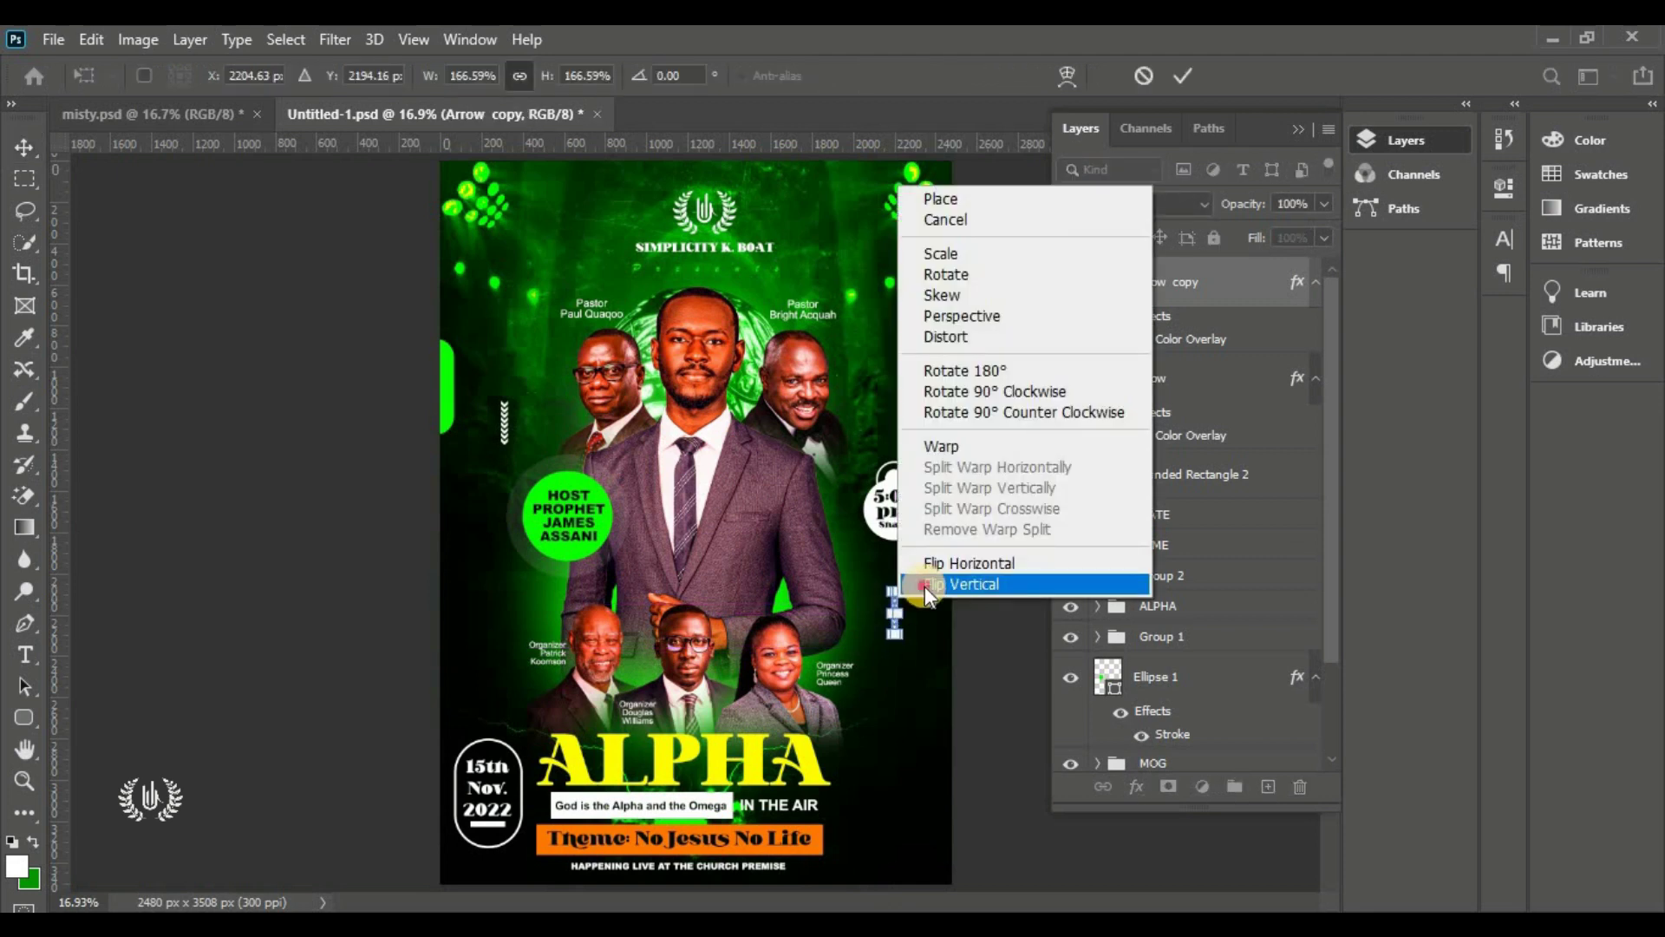
pyautogui.click(918, 585)
pyautogui.click(1180, 77)
pyautogui.click(985, 428)
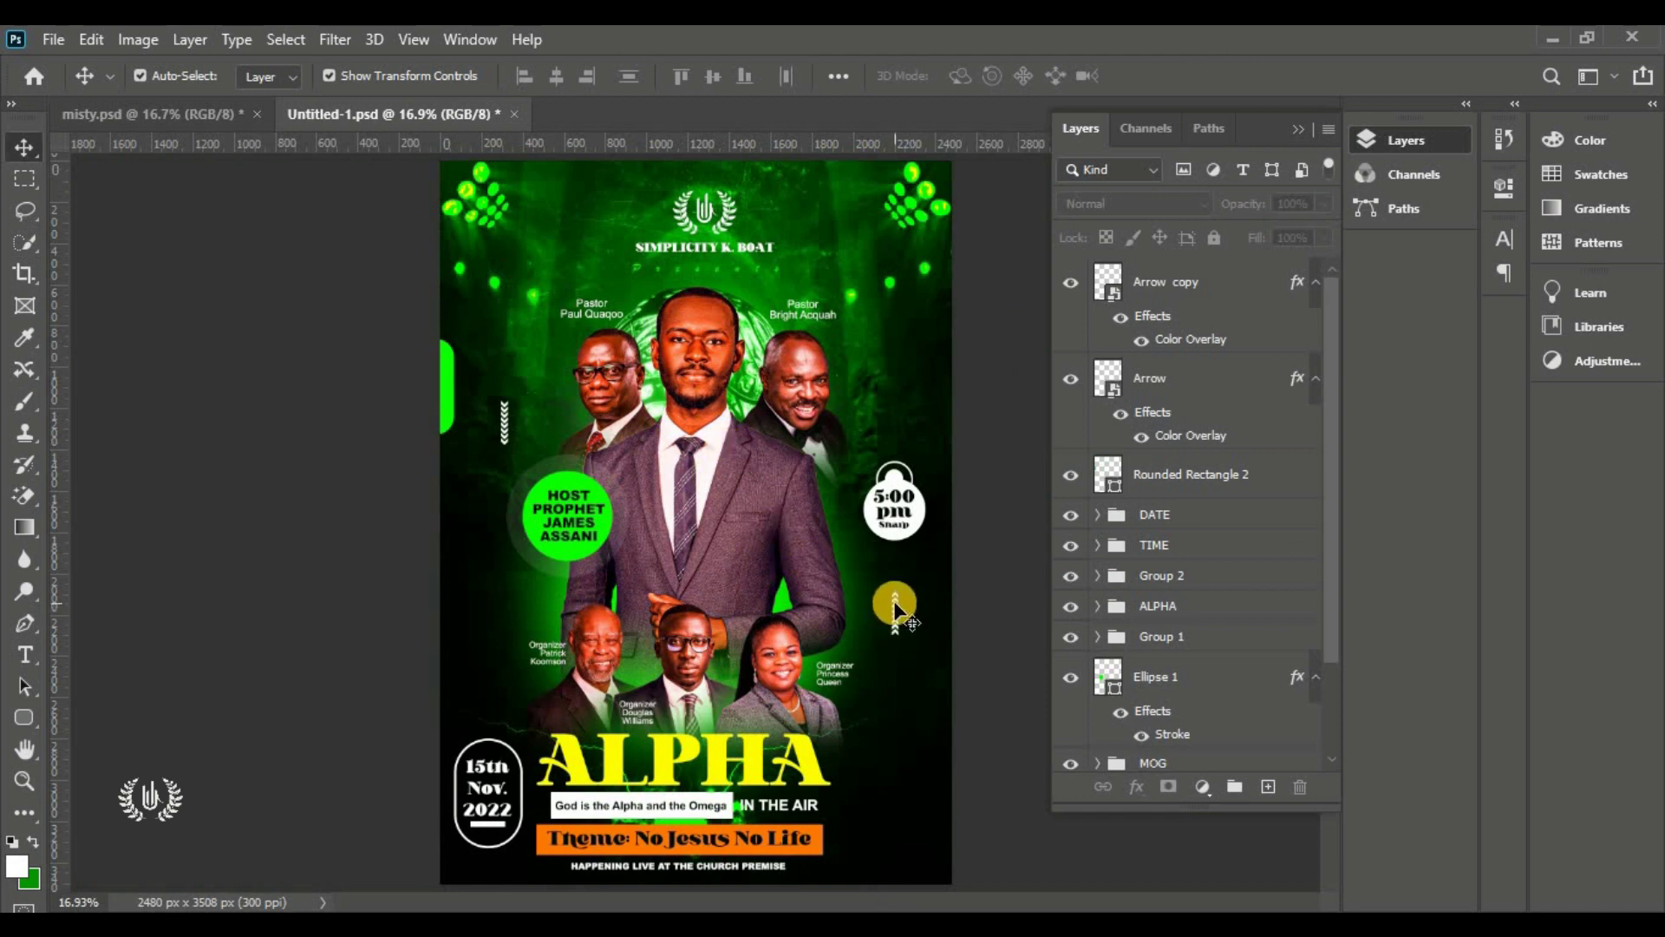
pyautogui.moveTo(894, 614)
pyautogui.mouseDown()
pyautogui.moveTo(902, 565)
pyautogui.moveTo(898, 593)
pyautogui.mouseUp()
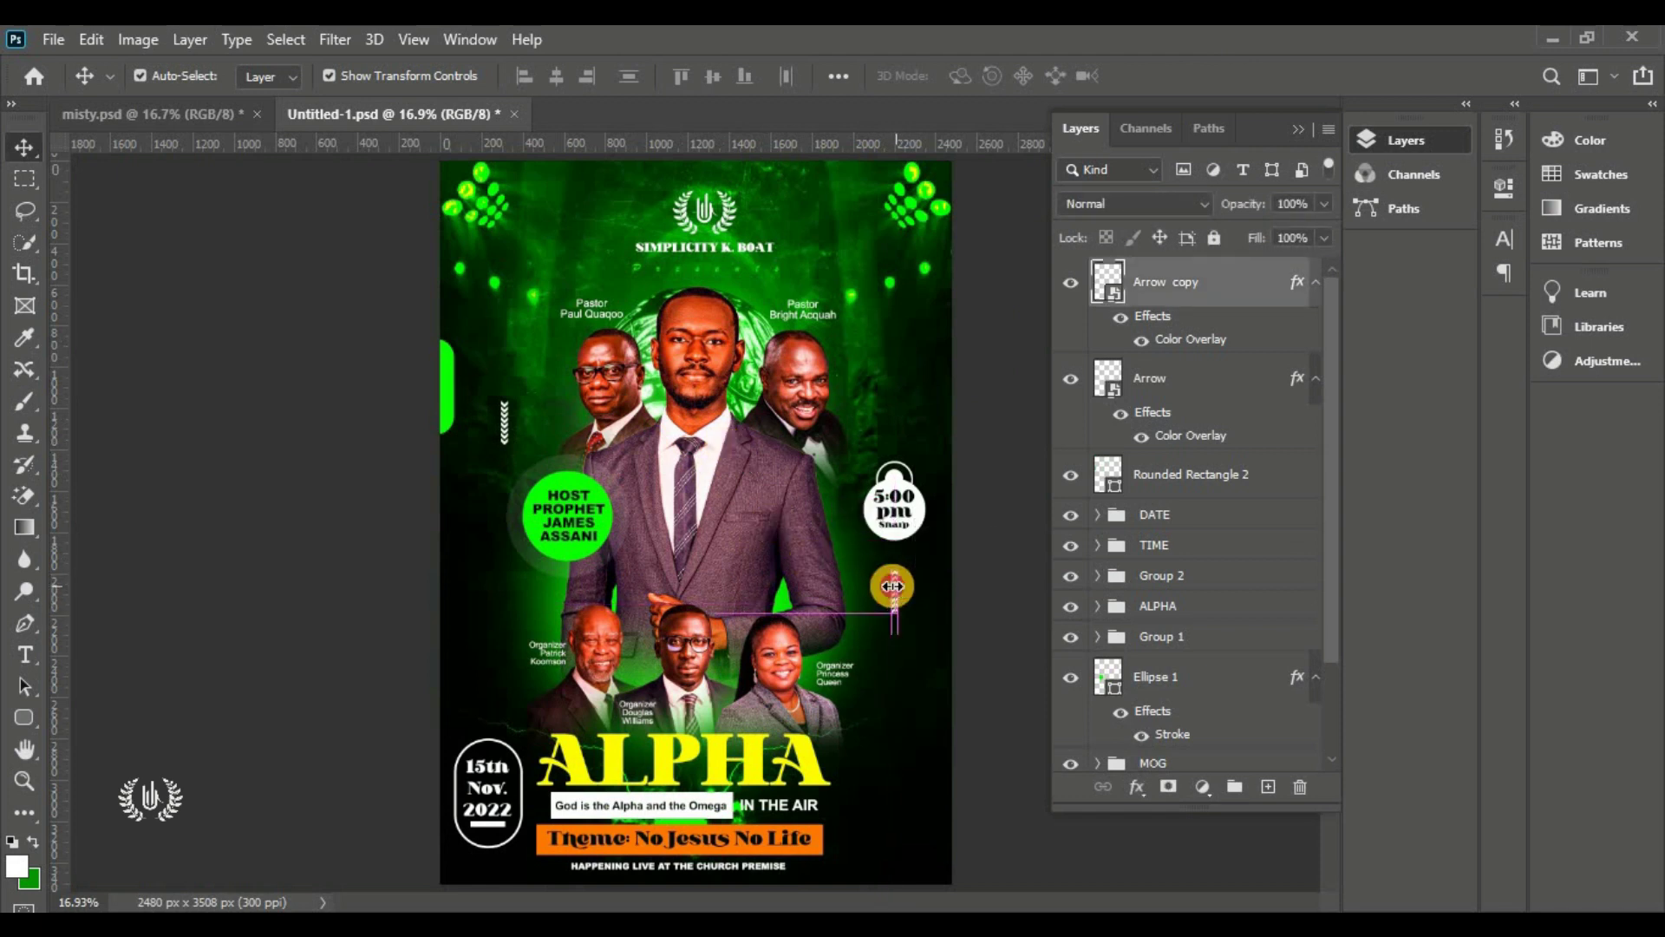
pyautogui.click(1182, 282)
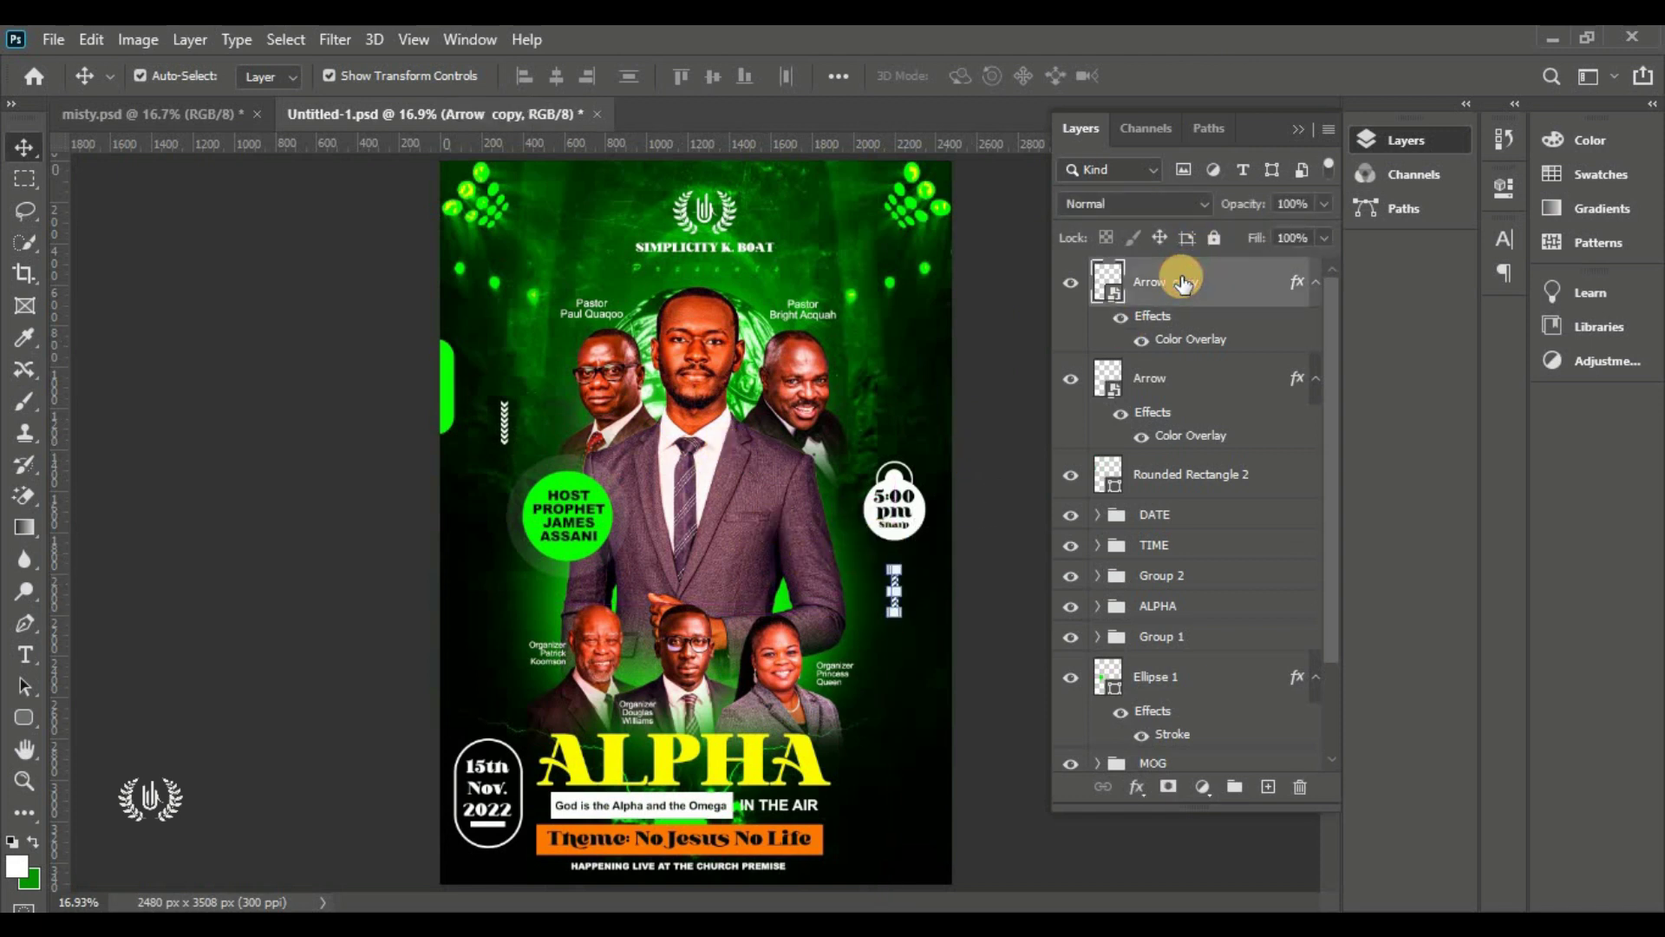
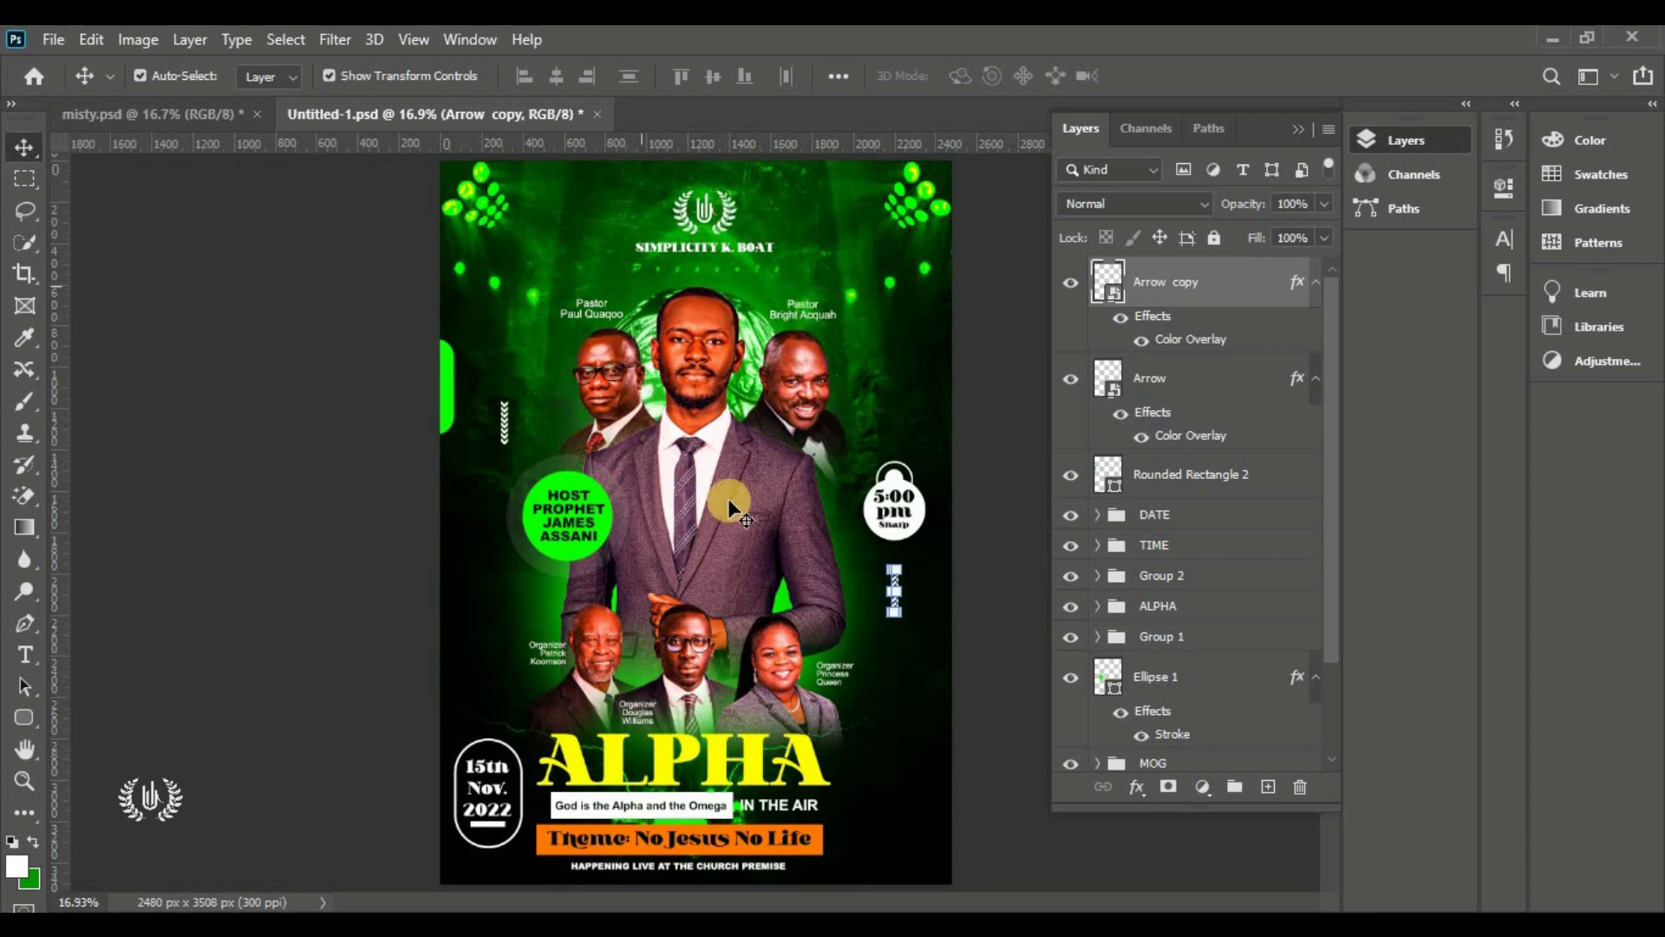
# Add a new empty Layer 2 directly above the Arrow copy layer
pyautogui.click(992, 402)
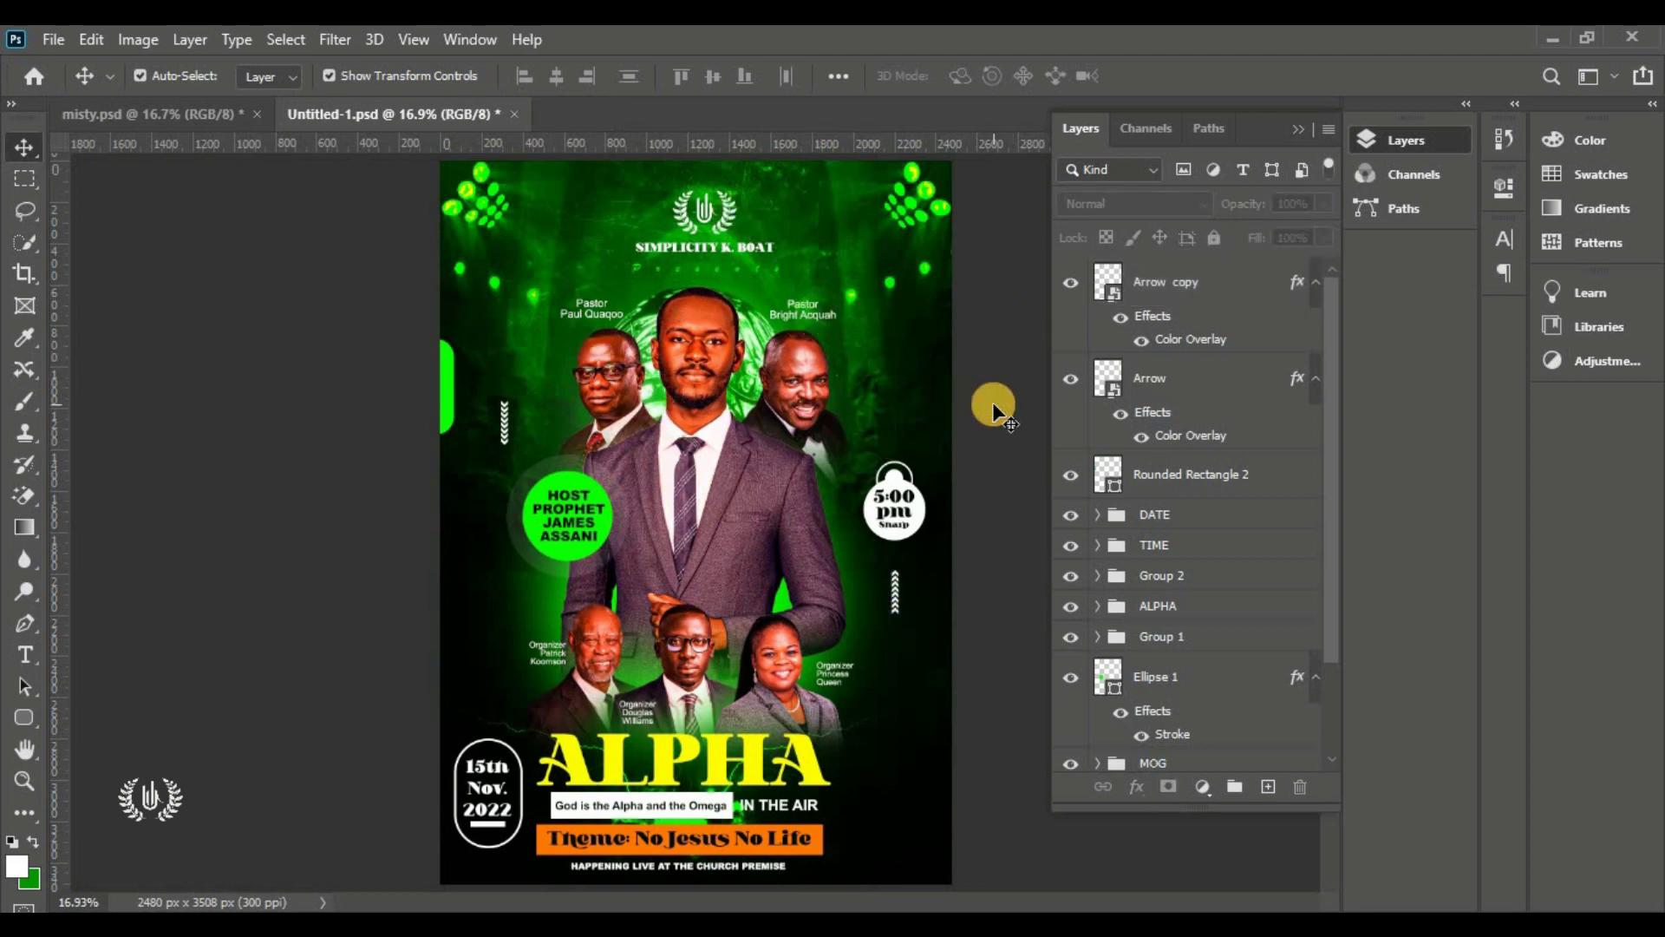
pyautogui.click(1150, 286)
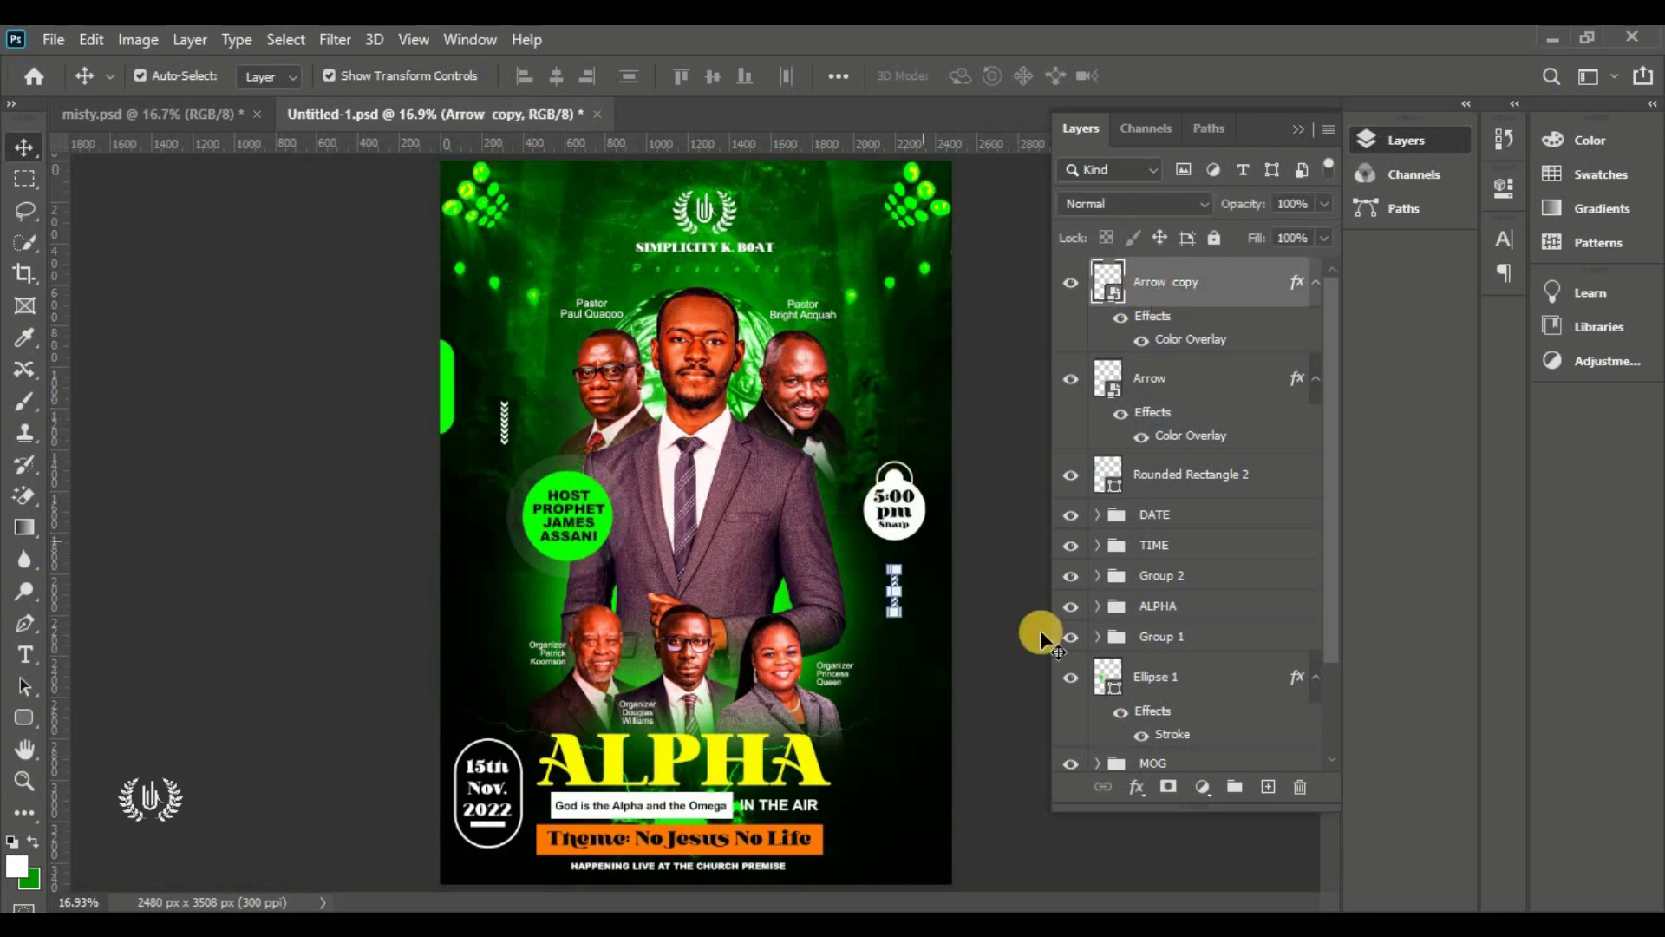
pyautogui.click(1269, 785)
pyautogui.rightClick(19, 626)
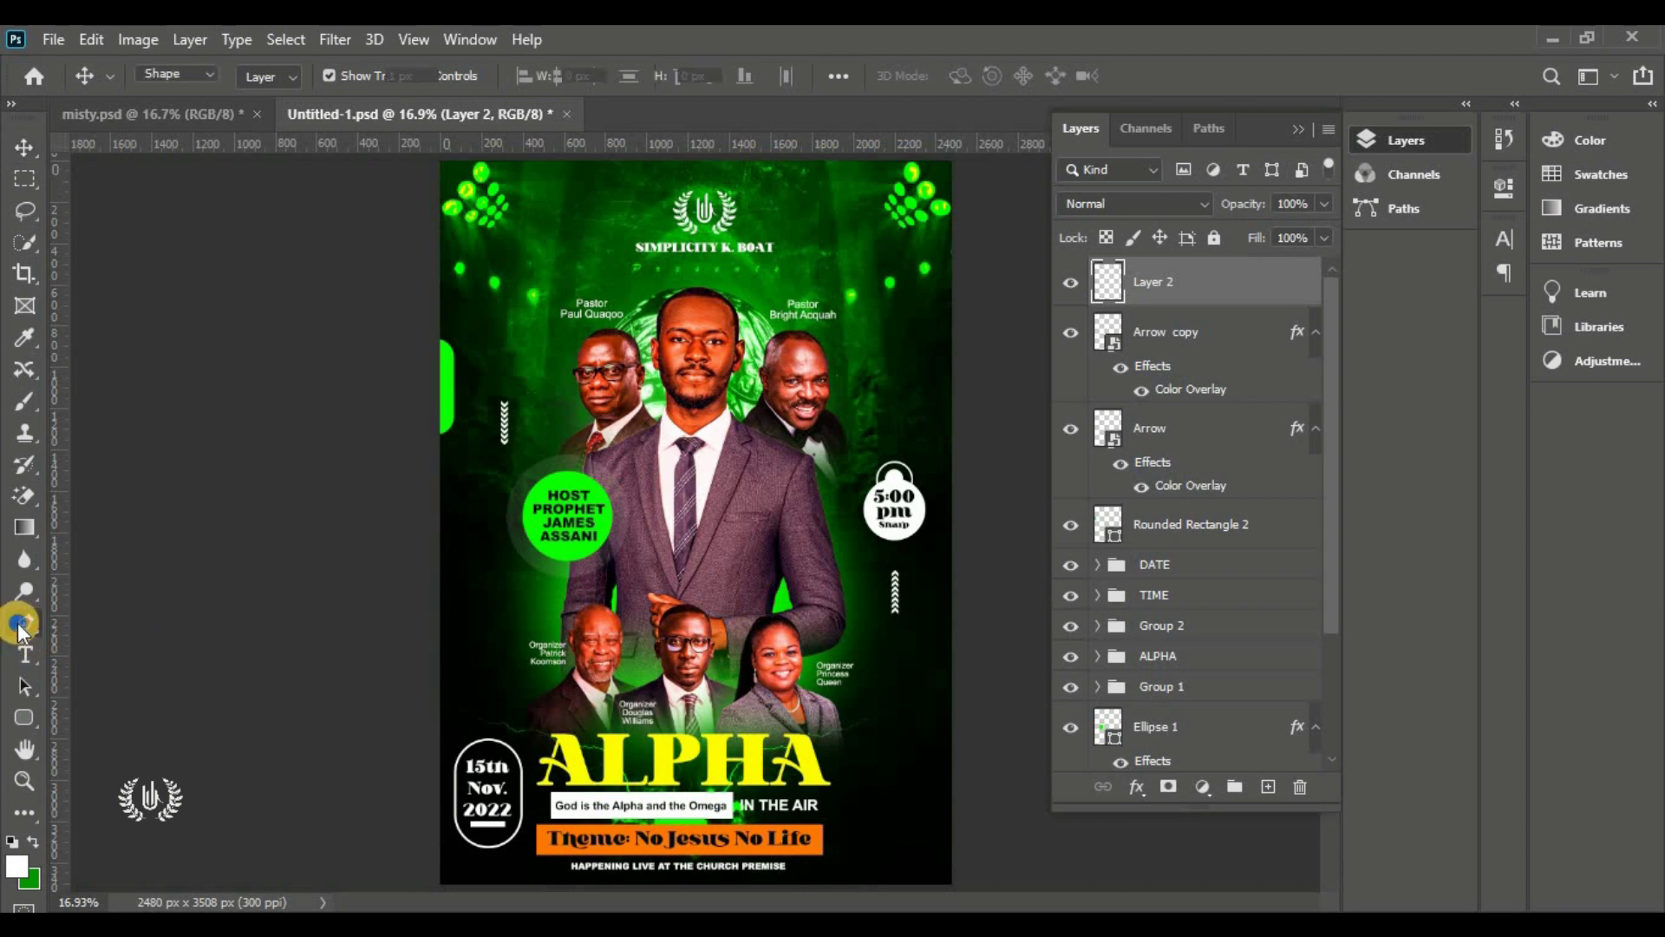
# Draw a closed curved shape with the Pen tool around the flyer's bottom-right corner
pyautogui.click(124, 622)
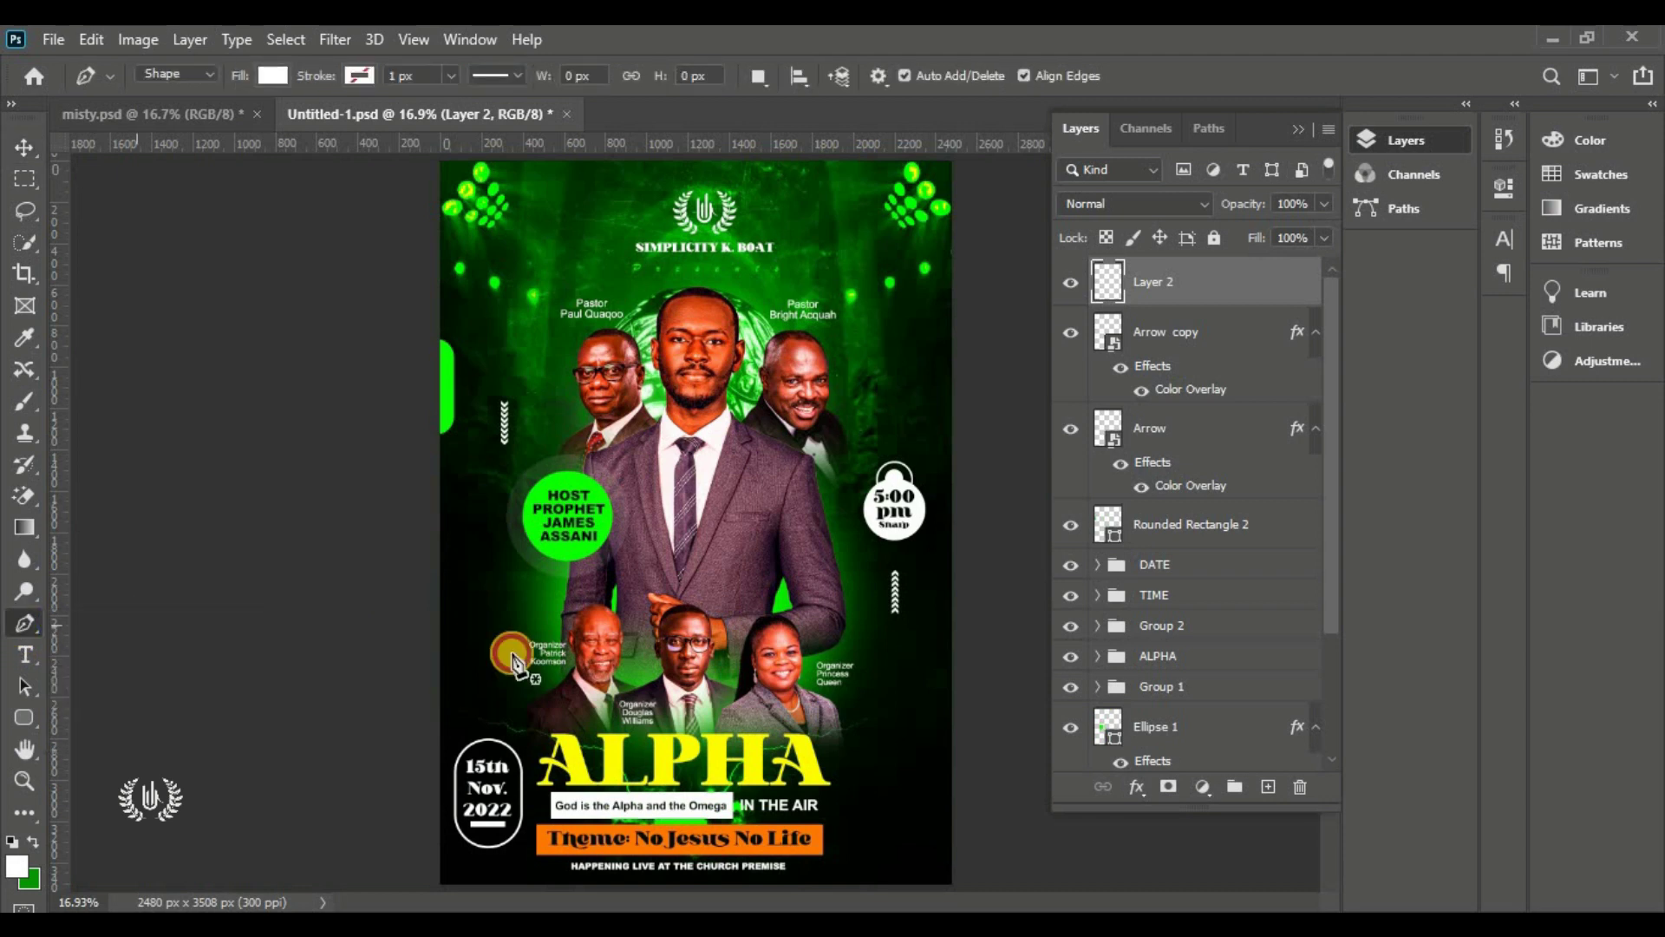
pyautogui.click(956, 713)
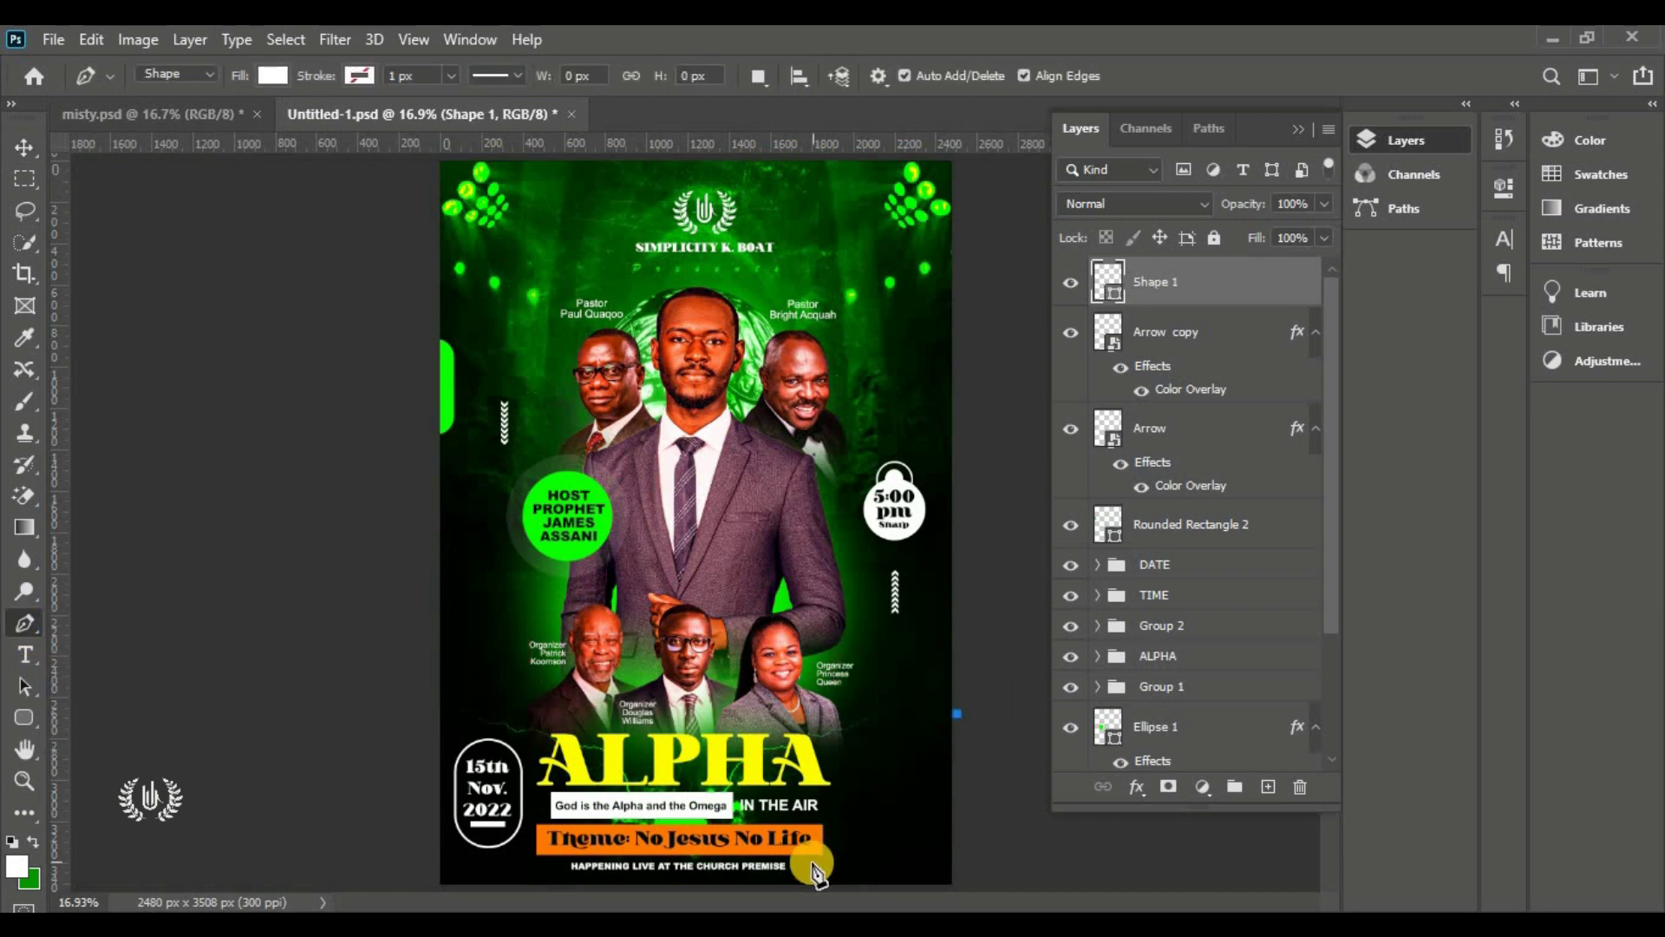
pyautogui.click(733, 887)
pyautogui.moveTo(659, 889); pyautogui.dragTo(560, 884)
pyautogui.scroll(-3, 714, 795)
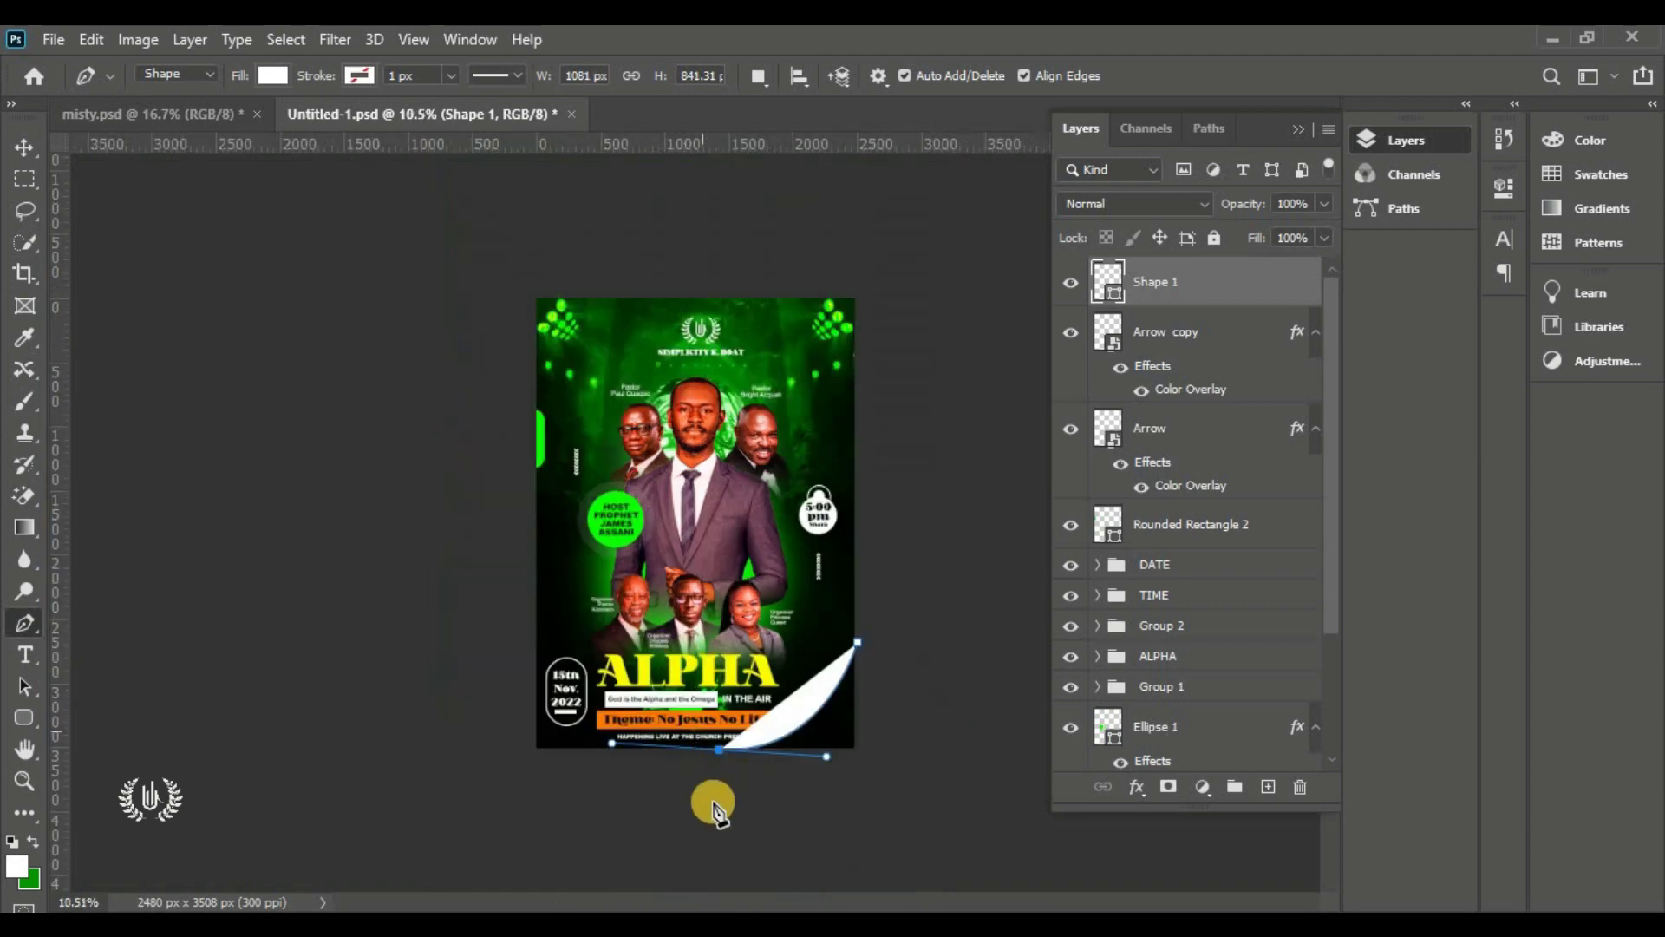
pyautogui.moveTo(717, 803); pyautogui.dragTo(741, 832)
pyautogui.click(986, 828)
pyautogui.click(921, 621)
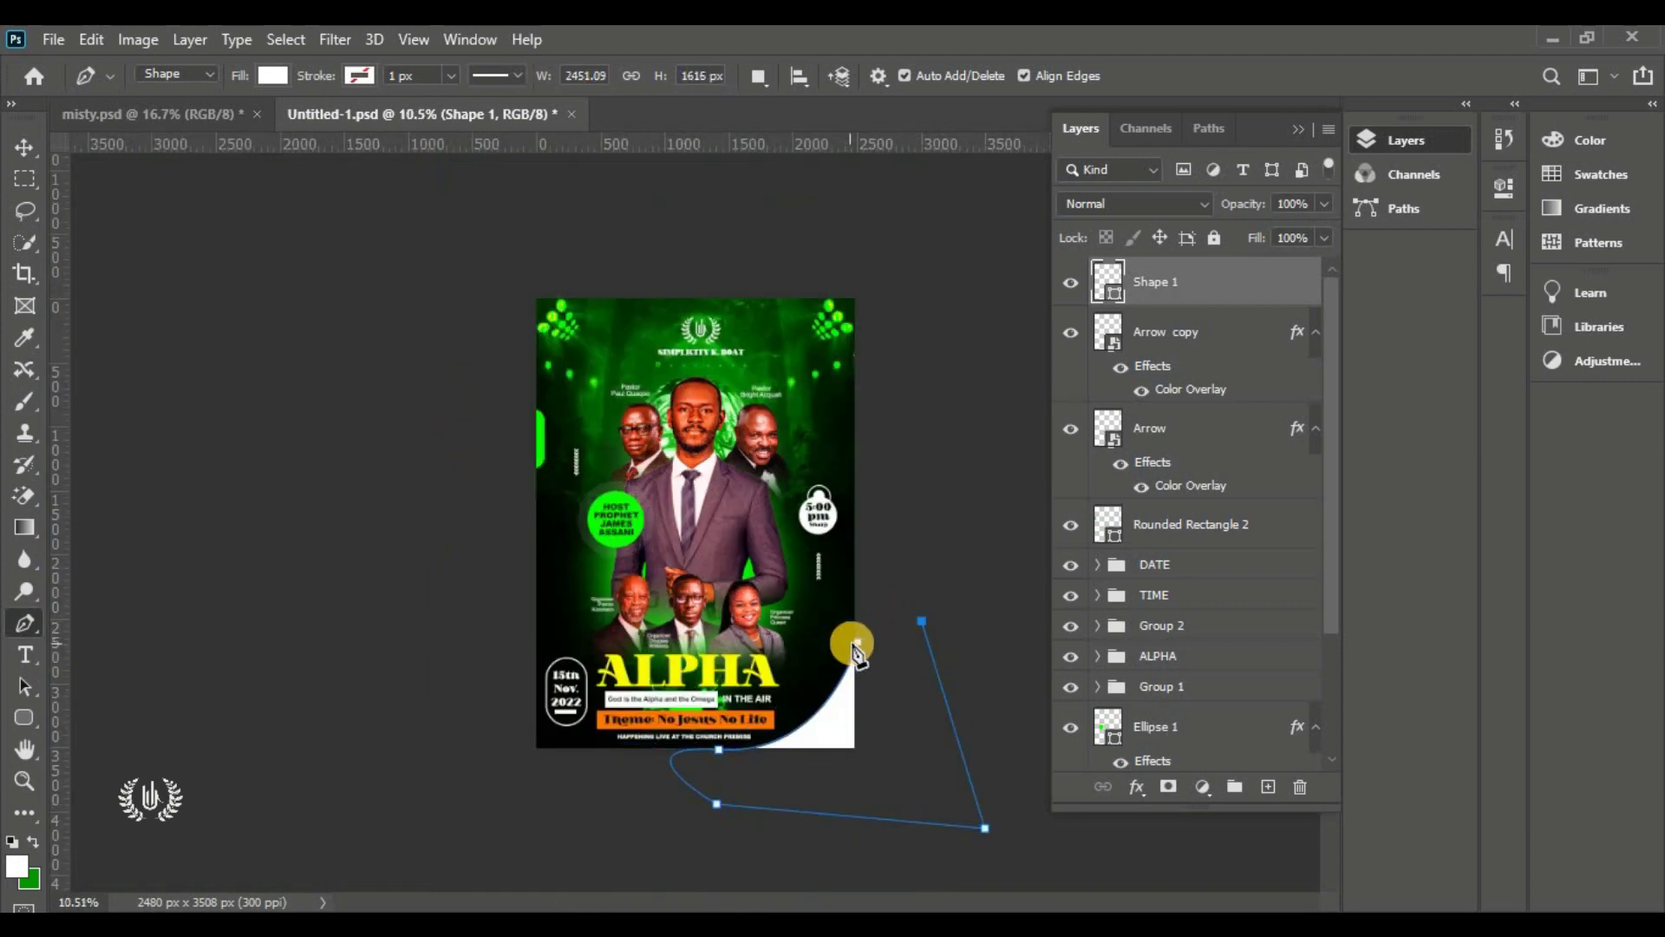
pyautogui.click(857, 646)
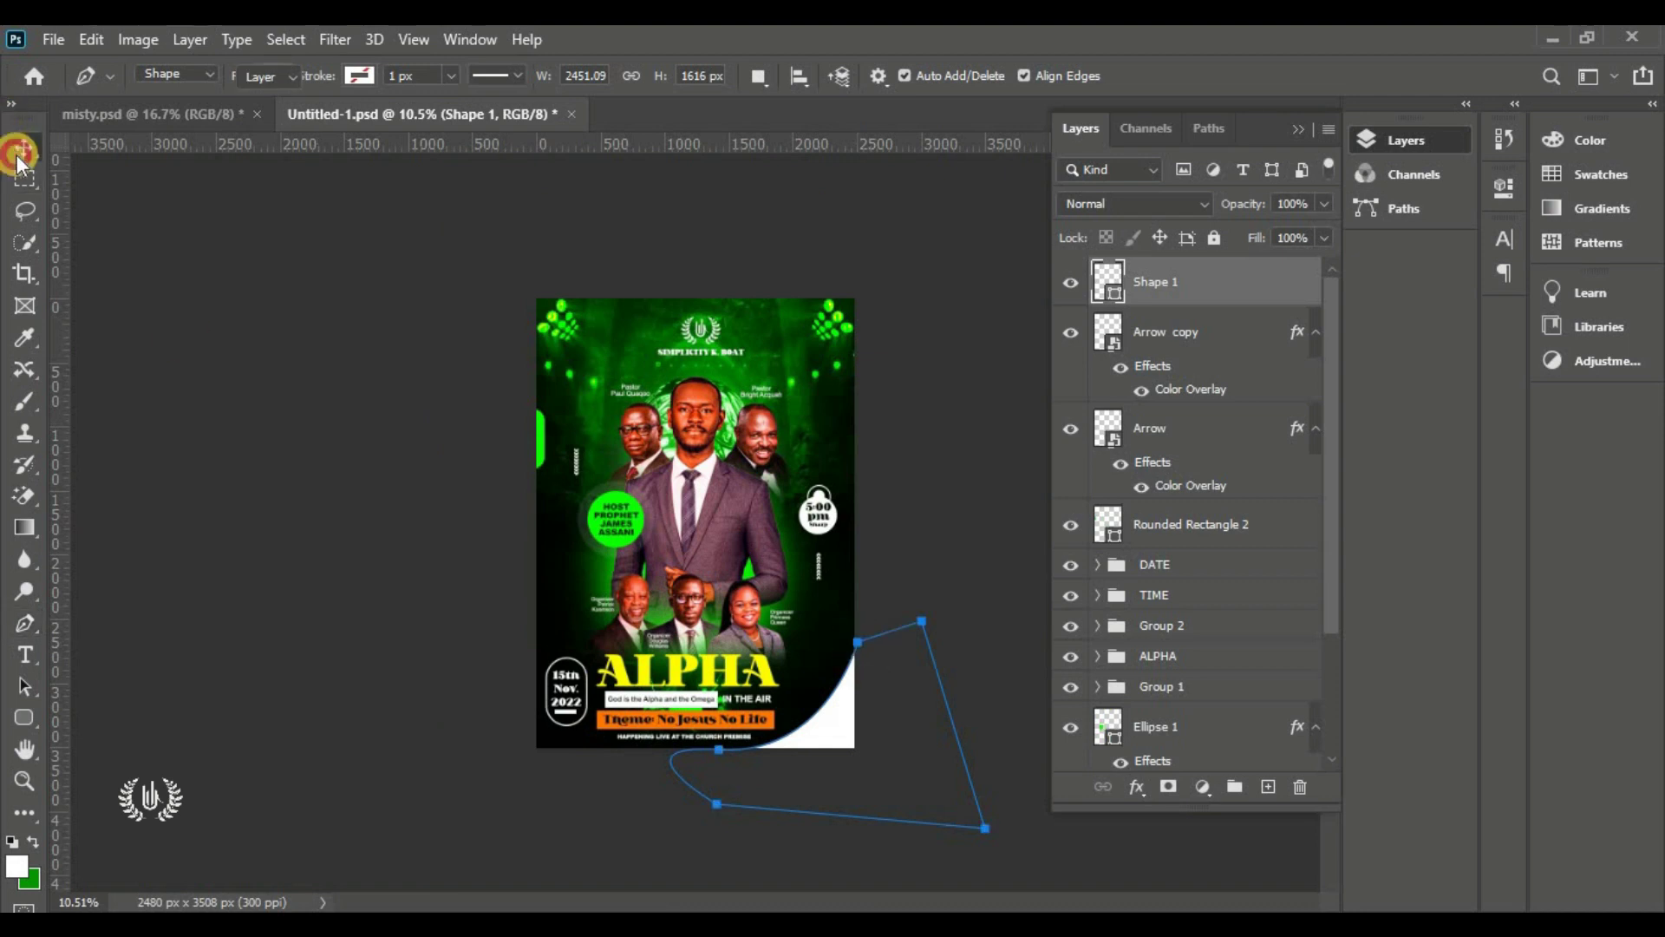
# Enlarge and rotate the curved shape so it sweeps into the bottom-right corner
pyautogui.click(25, 146)
pyautogui.click(1010, 591)
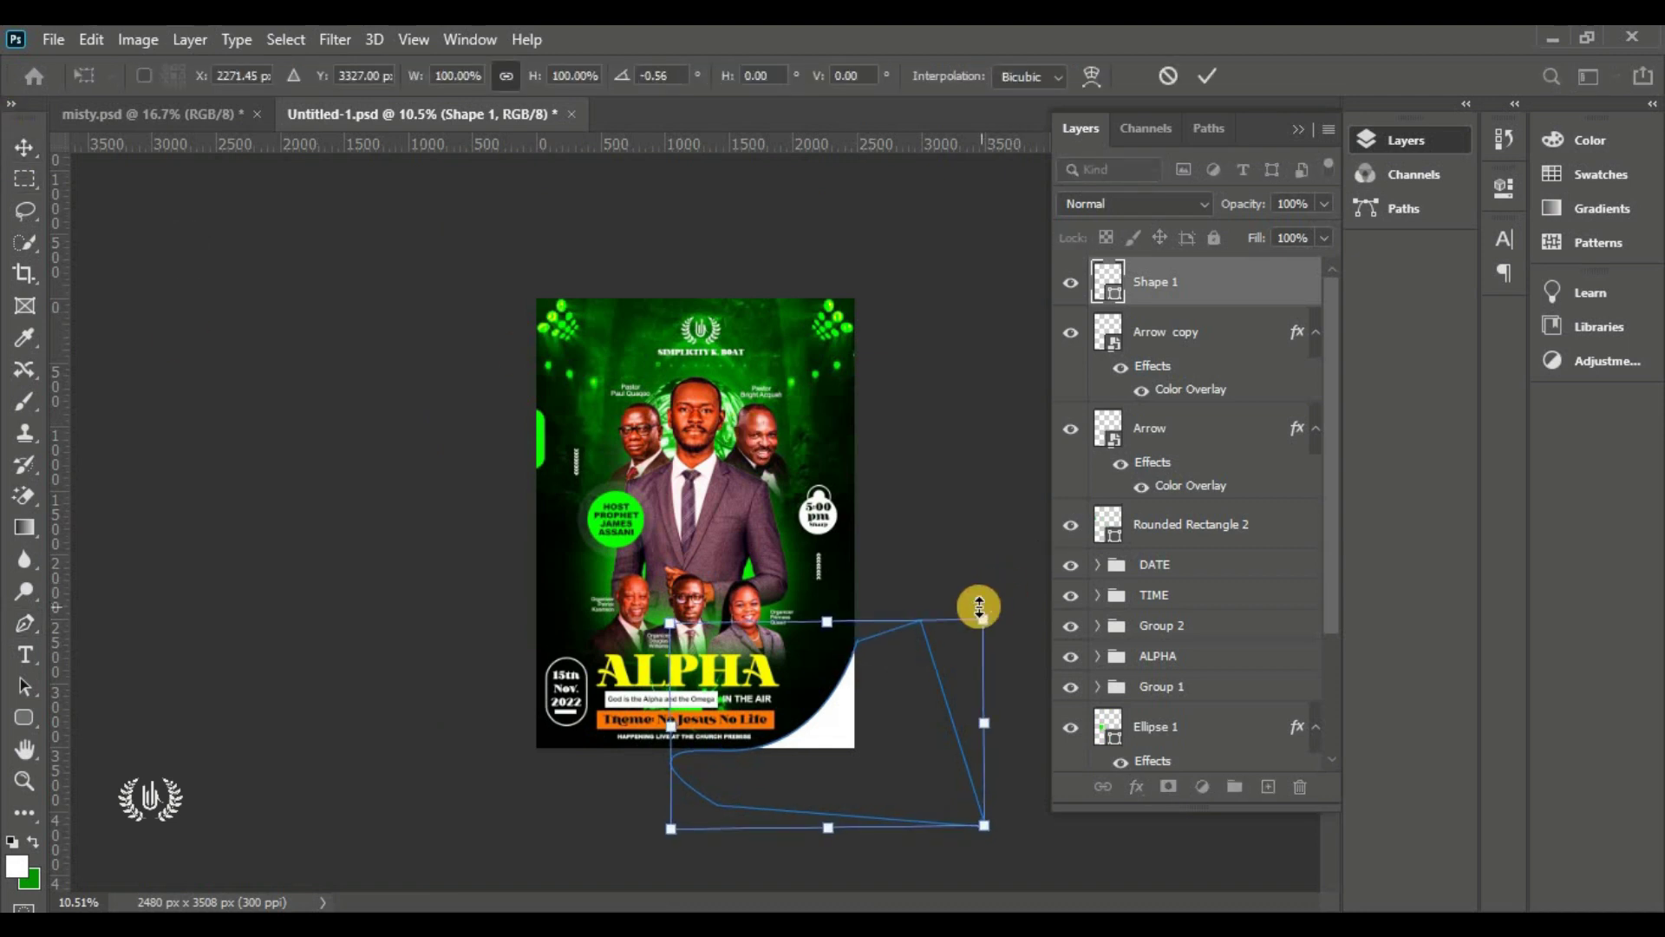
pyautogui.moveTo(978, 606); pyautogui.dragTo(884, 669)
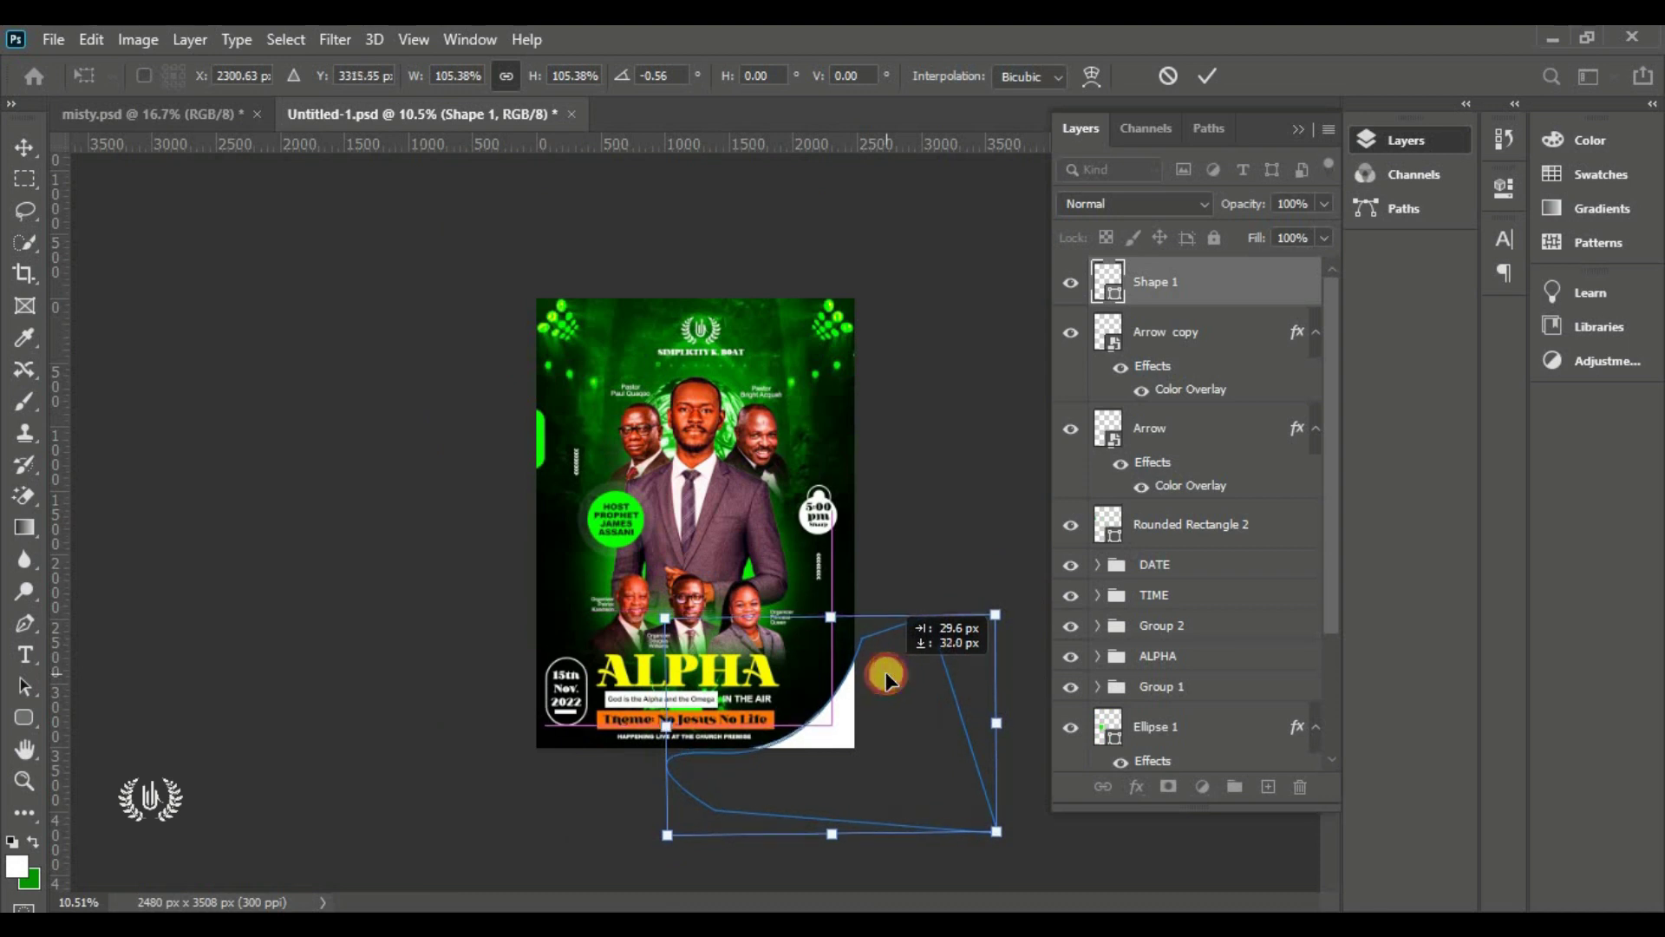
pyautogui.moveTo(1011, 595); pyautogui.dragTo(1024, 590)
pyautogui.moveTo(896, 665); pyautogui.dragTo(933, 632)
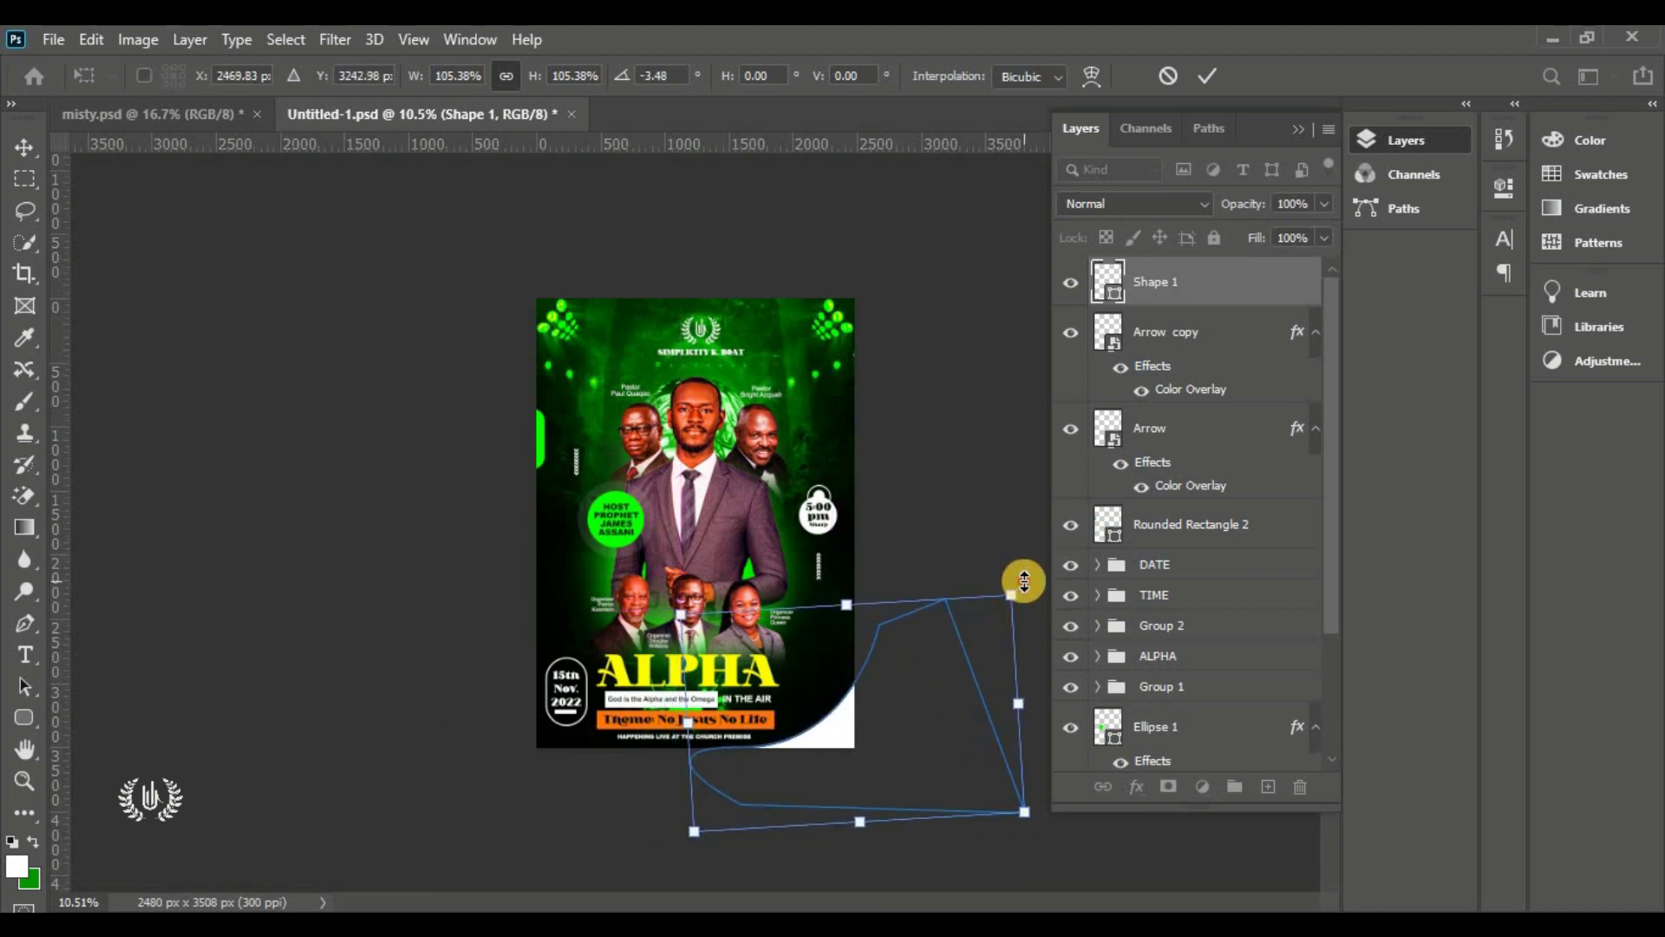
pyautogui.moveTo(1022, 584); pyautogui.dragTo(1032, 525)
pyautogui.moveTo(881, 660); pyautogui.dragTo(871, 666)
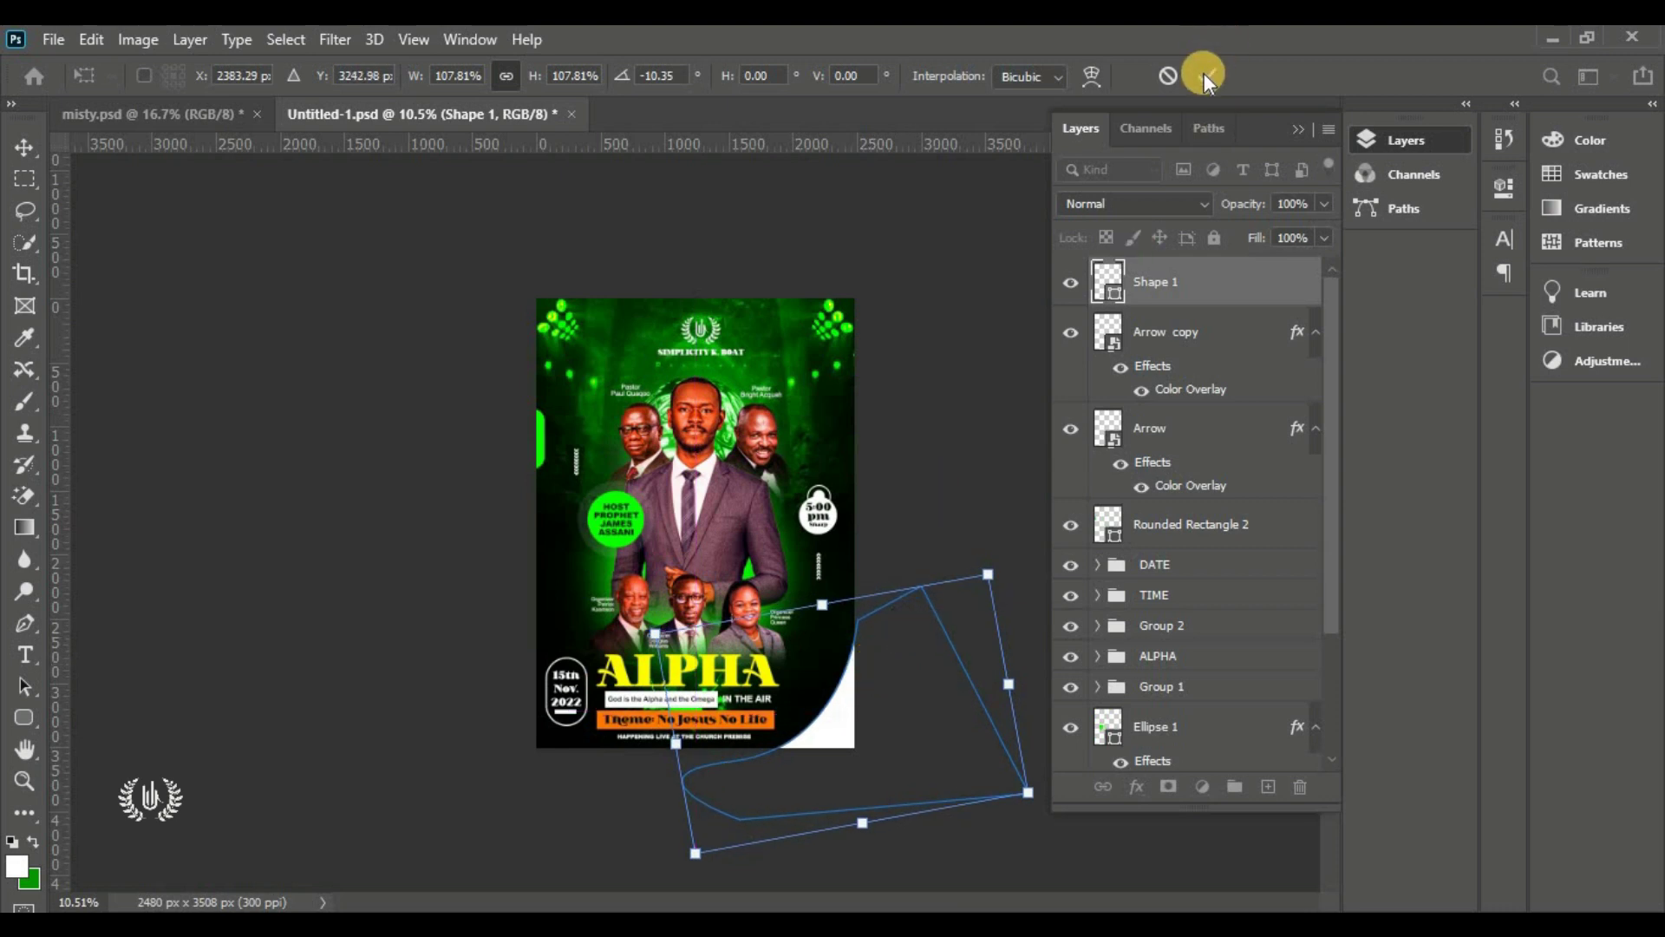
pyautogui.click(1207, 75)
# Fill Shape 1 with bright green sampled from the flyer
pyautogui.doubleClick(1117, 301)
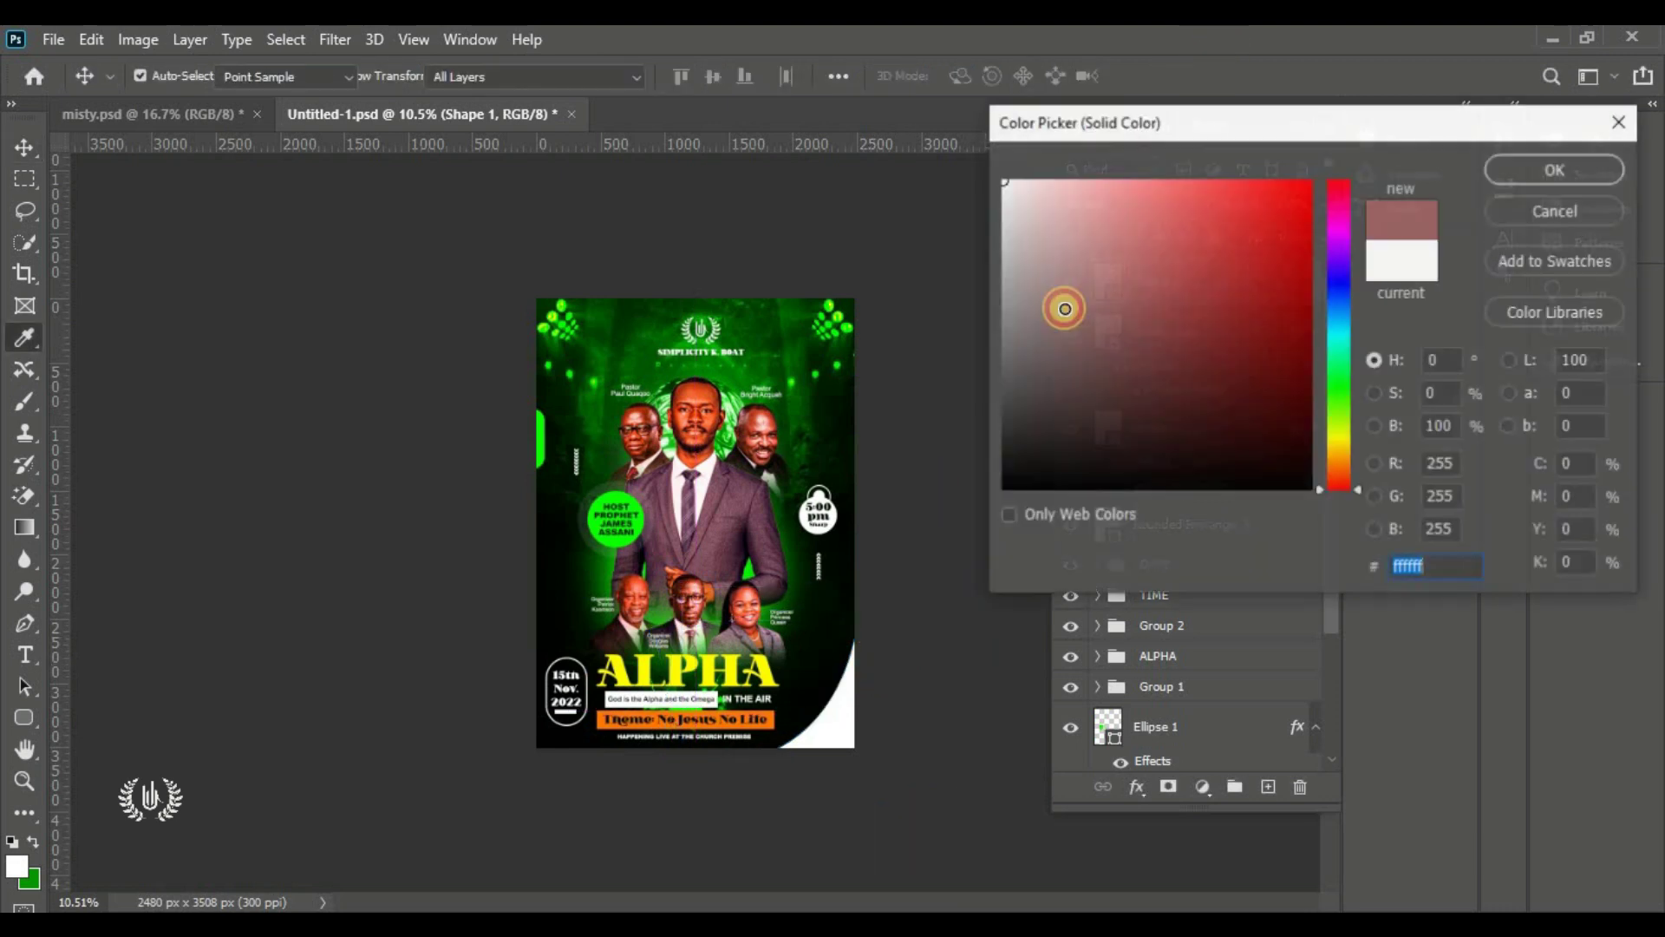
pyautogui.click(638, 512)
pyautogui.click(1549, 184)
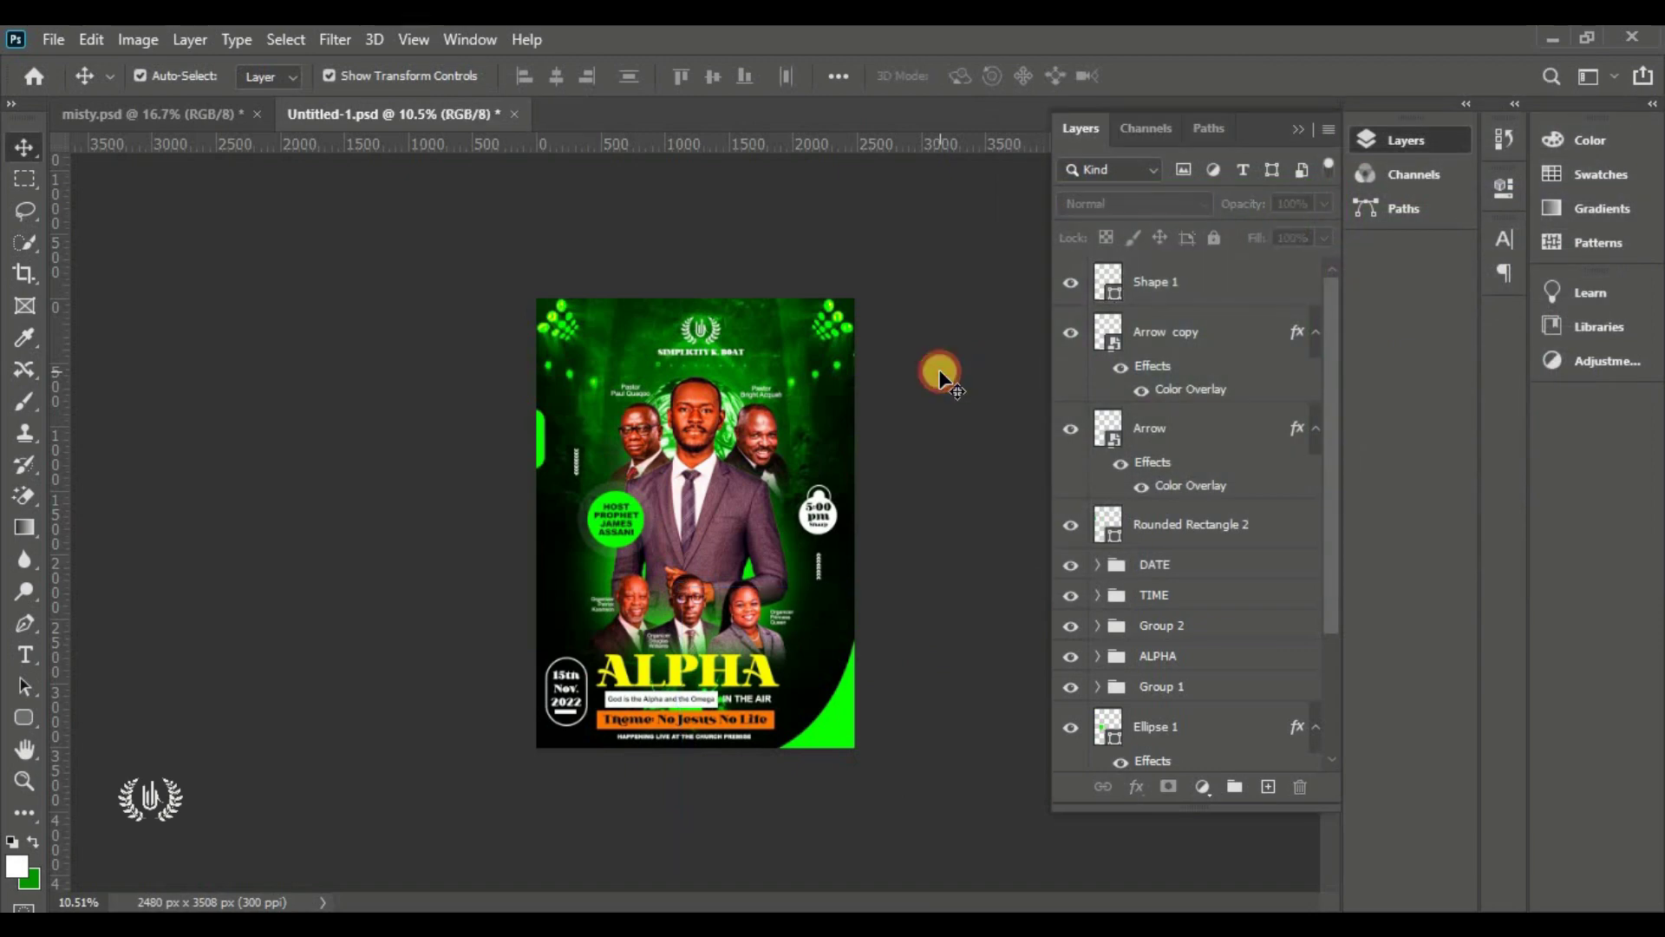
pyautogui.hotkey('ctrl', '0')
pyautogui.click(1208, 286)
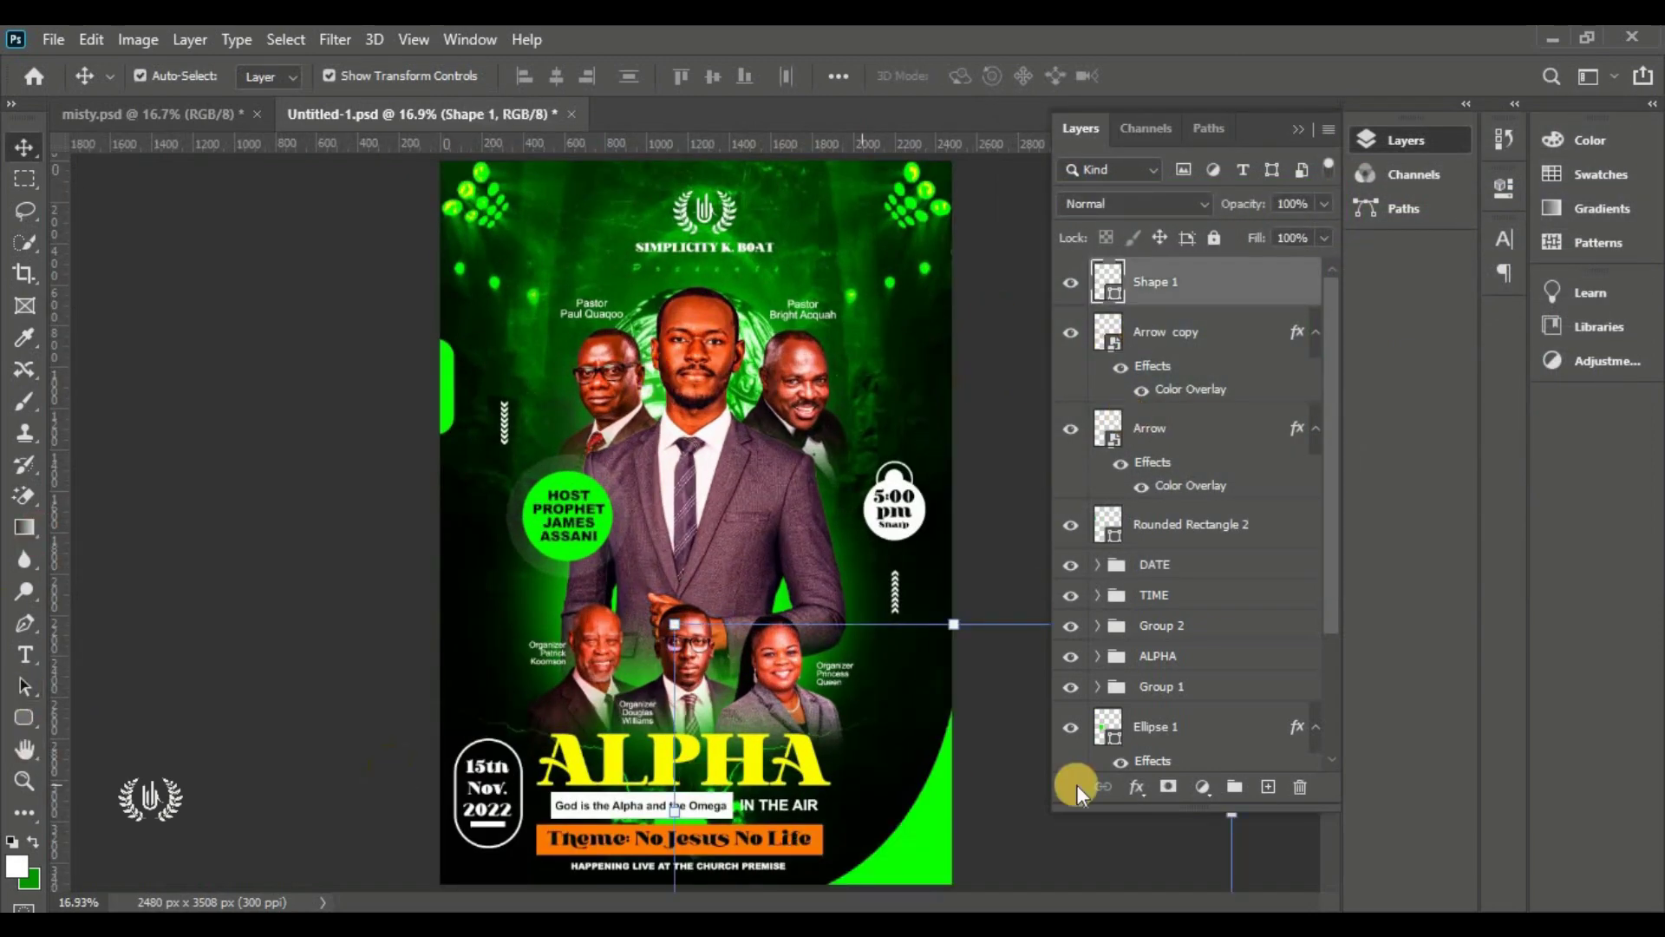
# On a new layer, draw a white curved Shape 2 and fit it into the top-right corner
pyautogui.click(1268, 786)
pyautogui.click(24, 622)
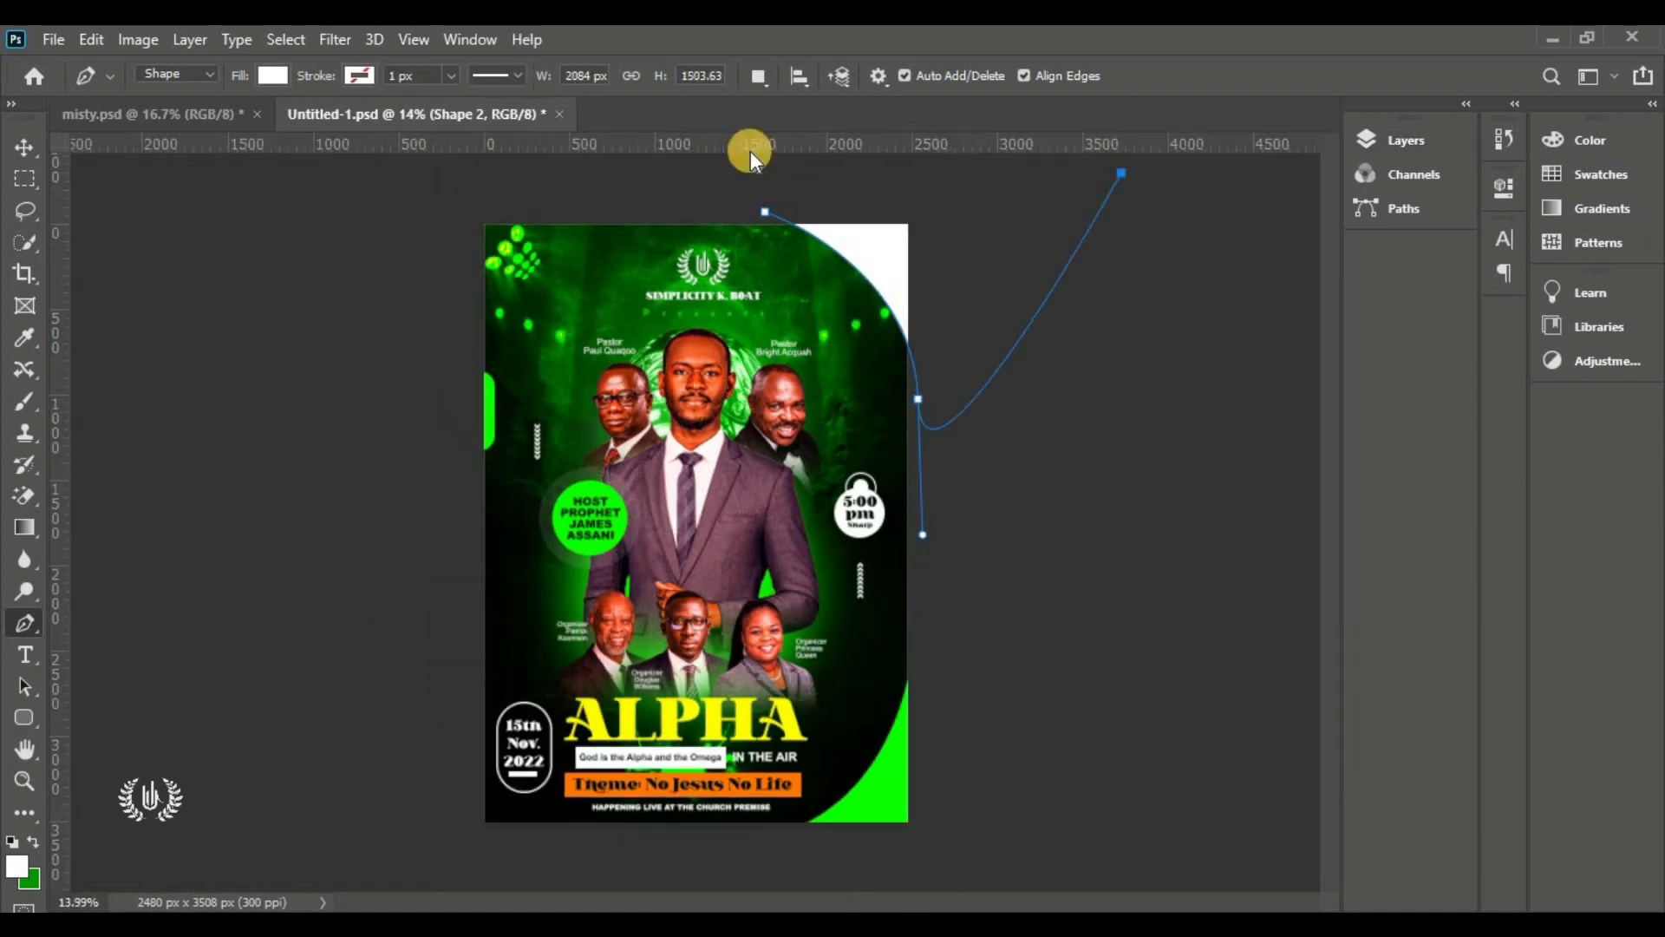
pyautogui.hotkey('ctrl', 't')
pyautogui.moveTo(918, 360); pyautogui.dragTo(920, 368)
pyautogui.press('Return')
pyautogui.click(1171, 347)
pyautogui.hotkey('ctrl', '0')
pyautogui.click(1406, 140)
pyautogui.click(1205, 282)
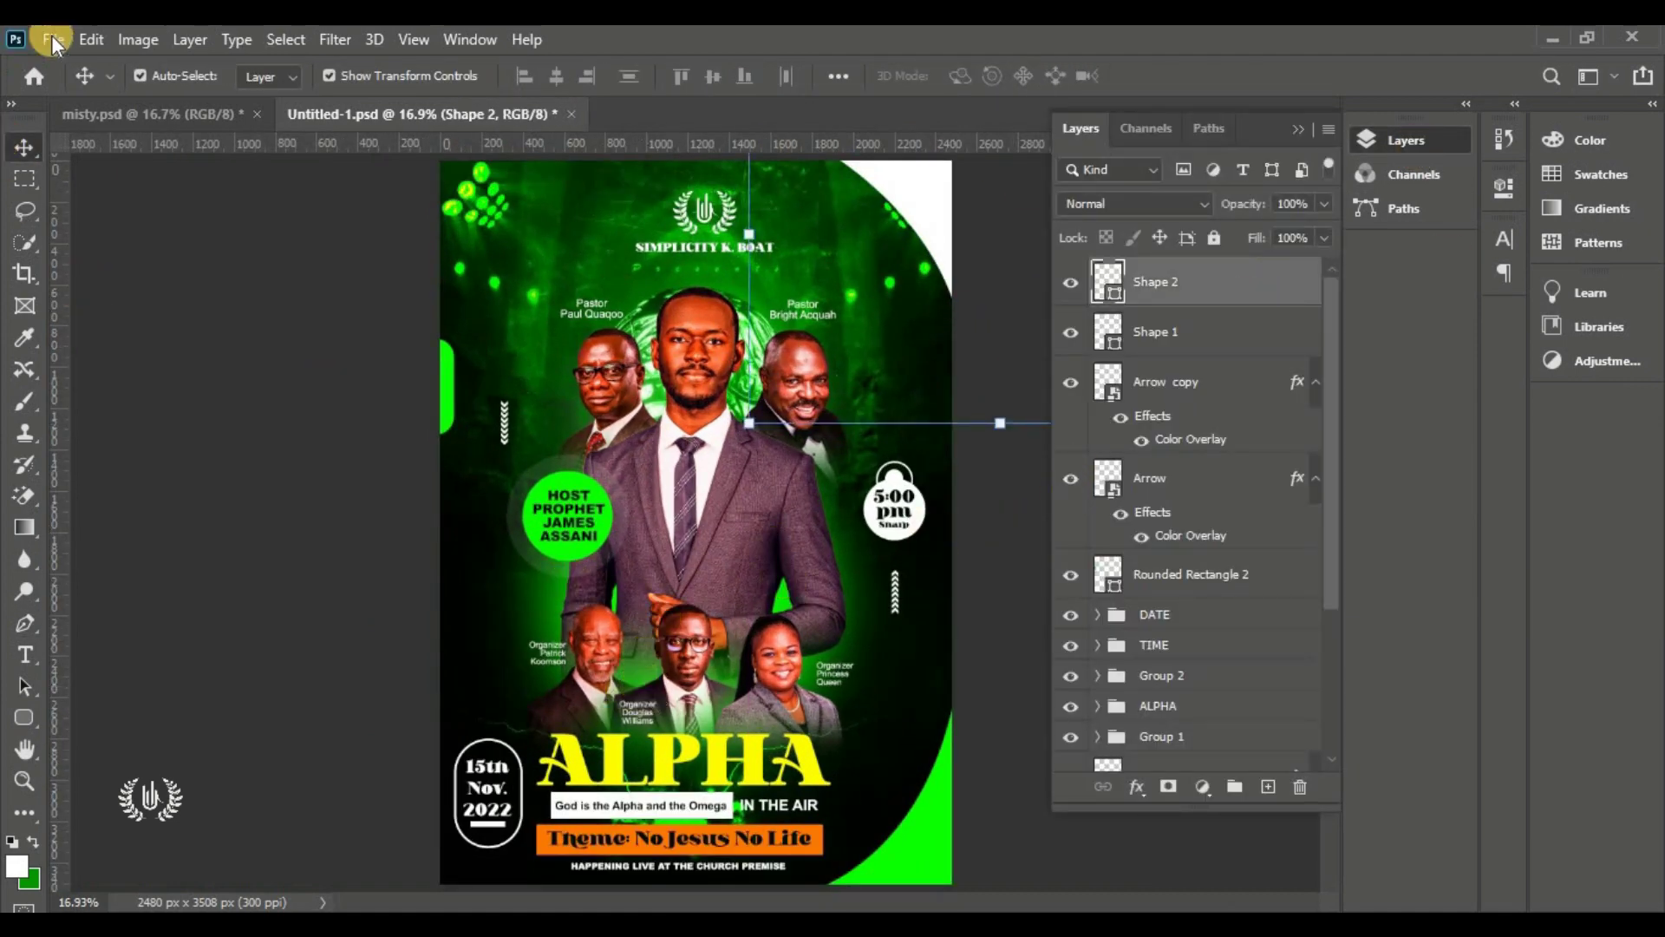
# Deselect the Shape 2 layer and bring up the File menu
pyautogui.click(91, 39)
pyautogui.moveTo(53, 39)
pyautogui.click(381, 564)
pyautogui.click(383, 437)
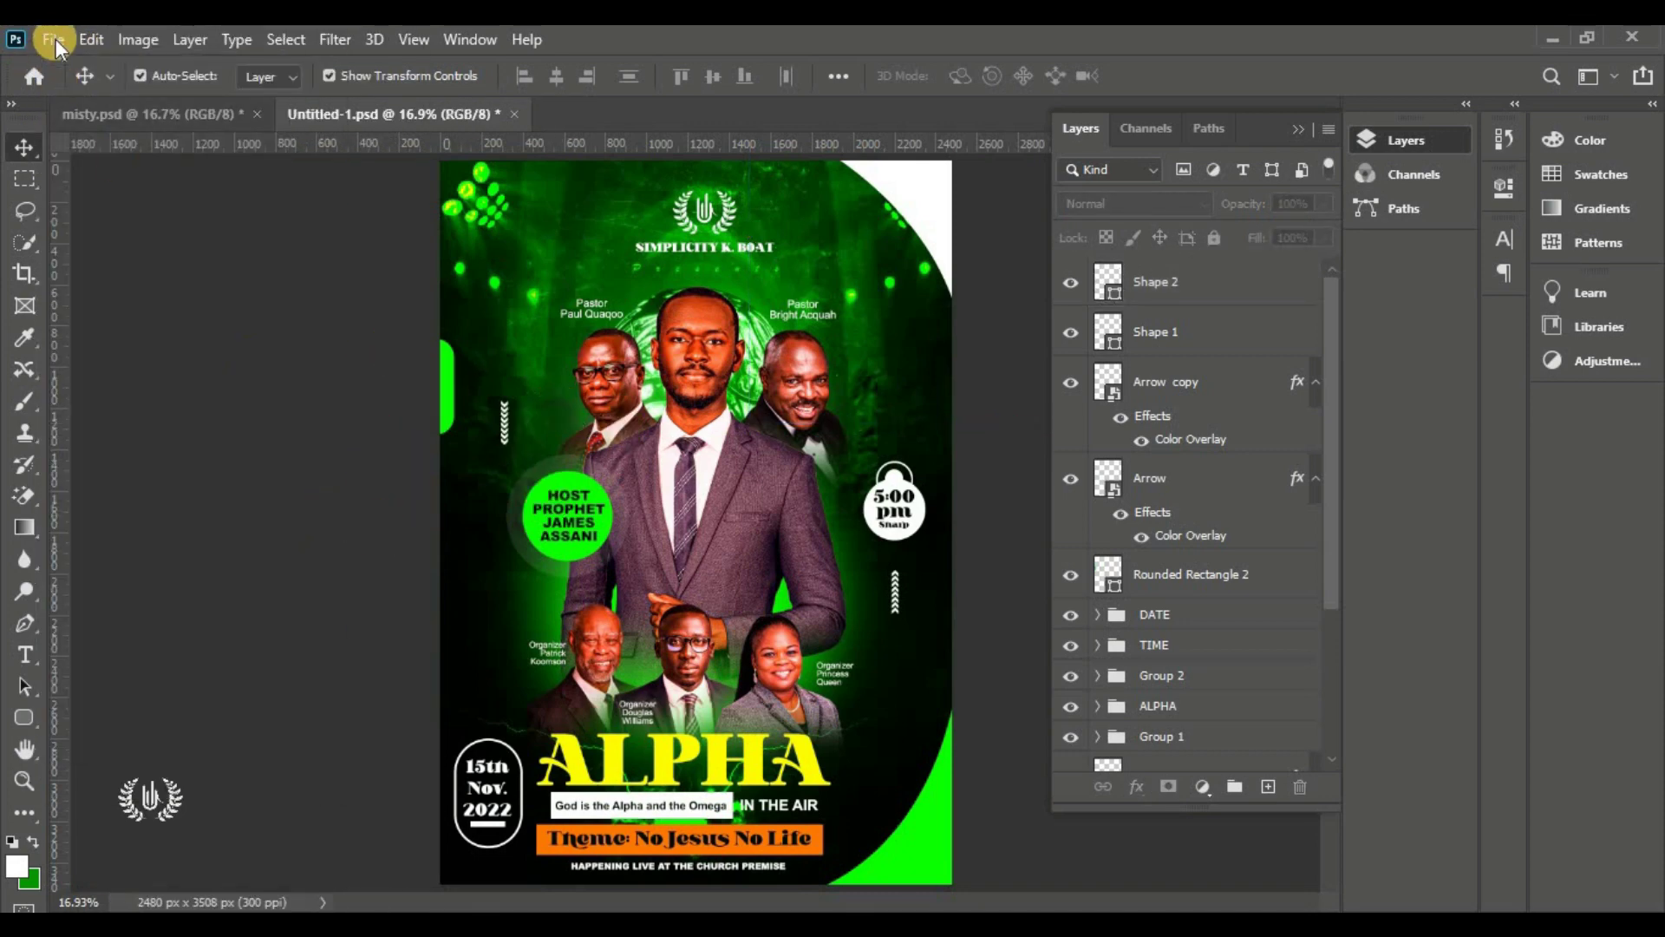
pyautogui.click(54, 39)
# Place the HolySpirit dove image as an embedded file and shrink it to 9.96%
pyautogui.click(243, 525)
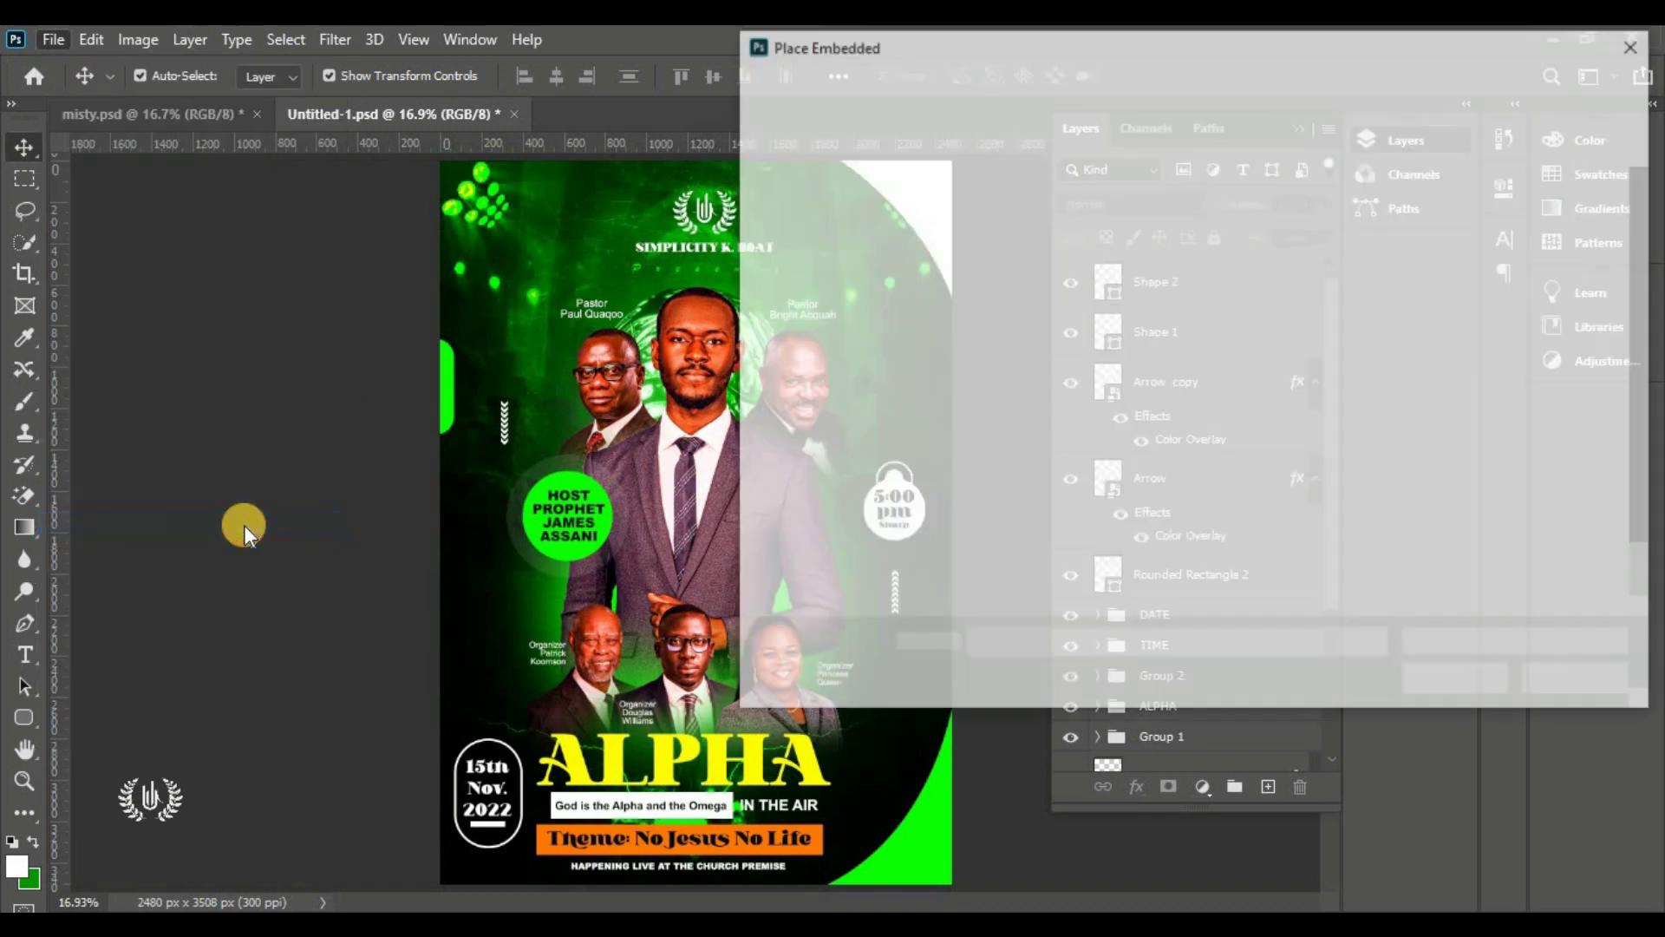
pyautogui.click(1180, 243)
pyautogui.click(1277, 250)
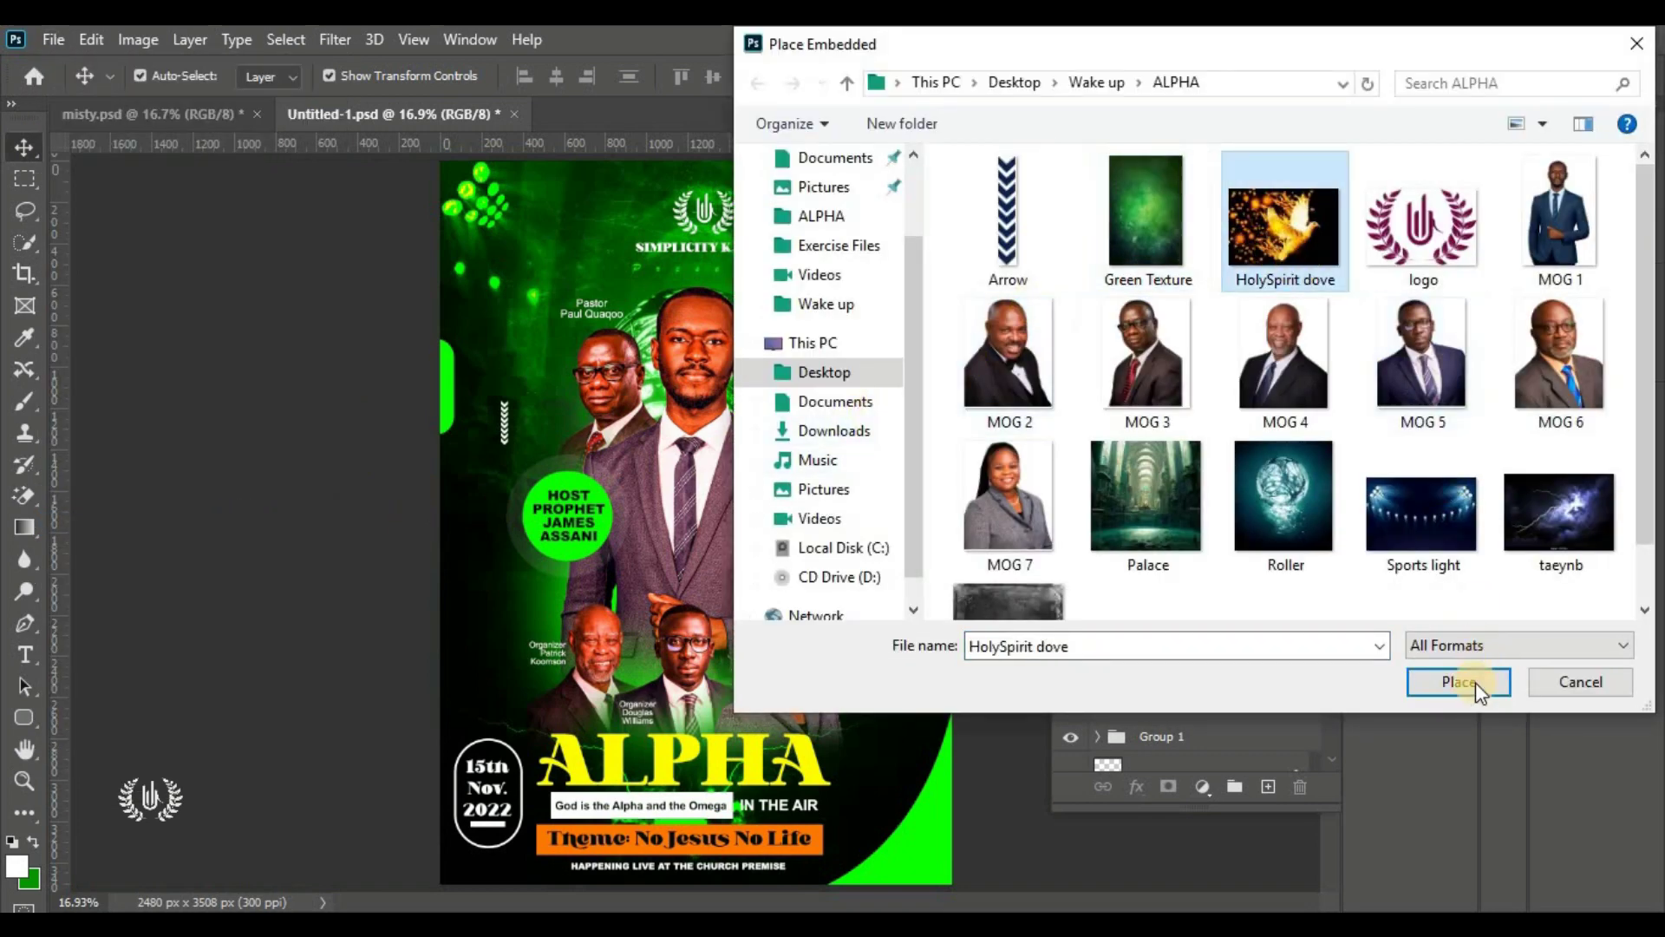
pyautogui.click(1464, 673)
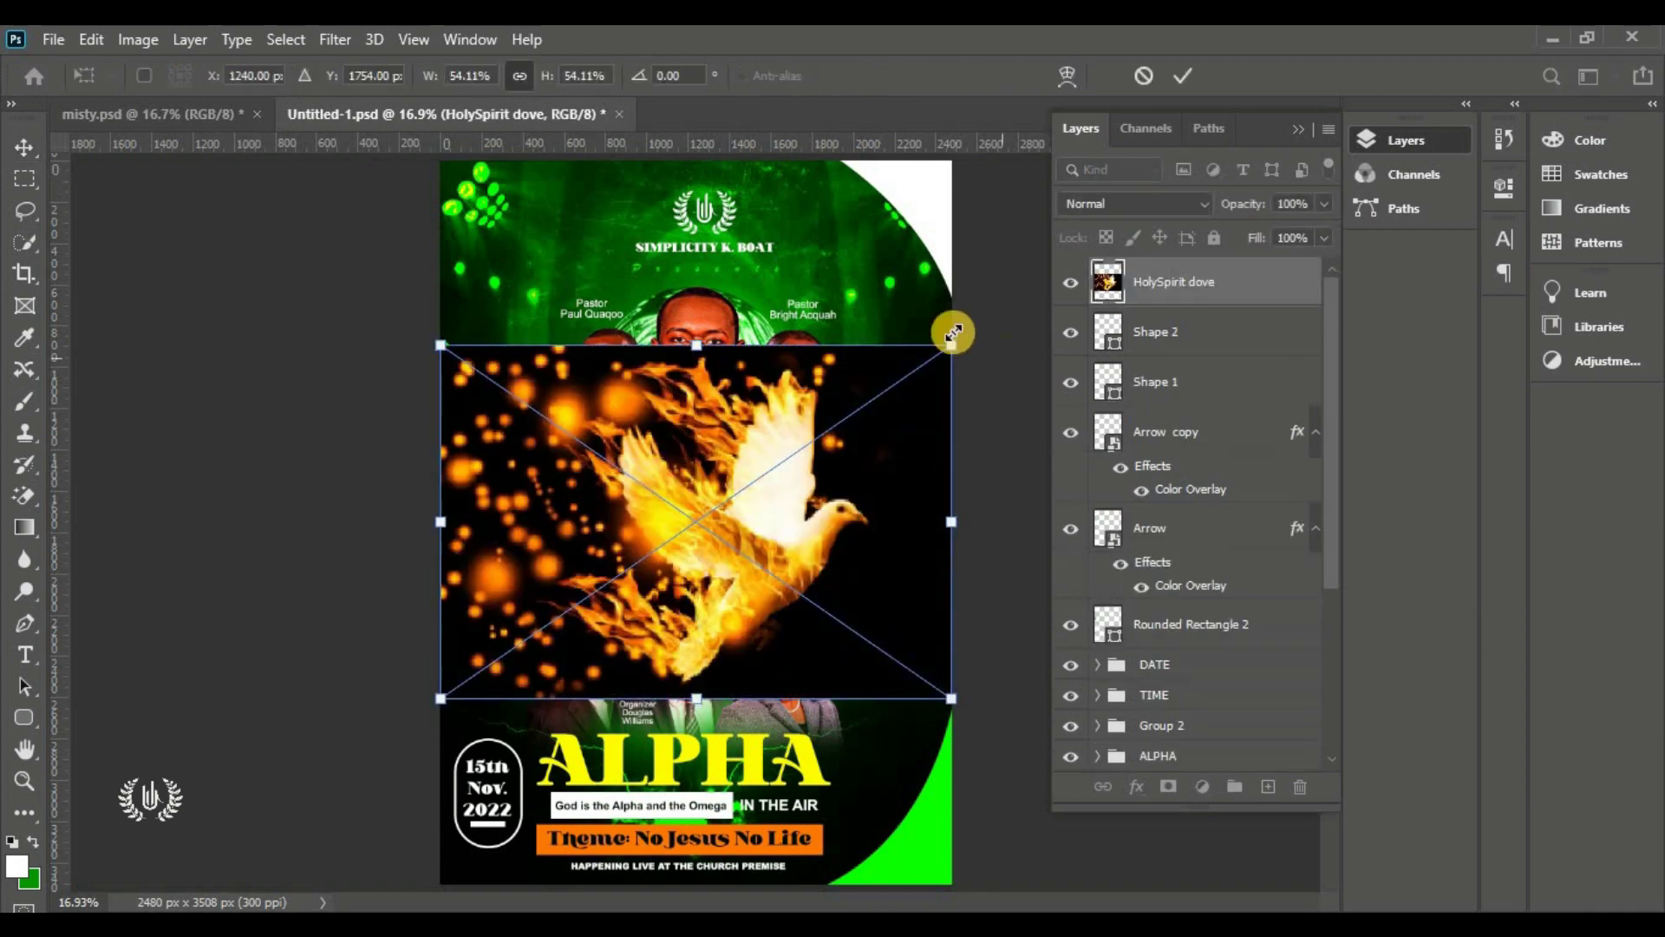
pyautogui.moveTo(953, 333); pyautogui.dragTo(535, 742)
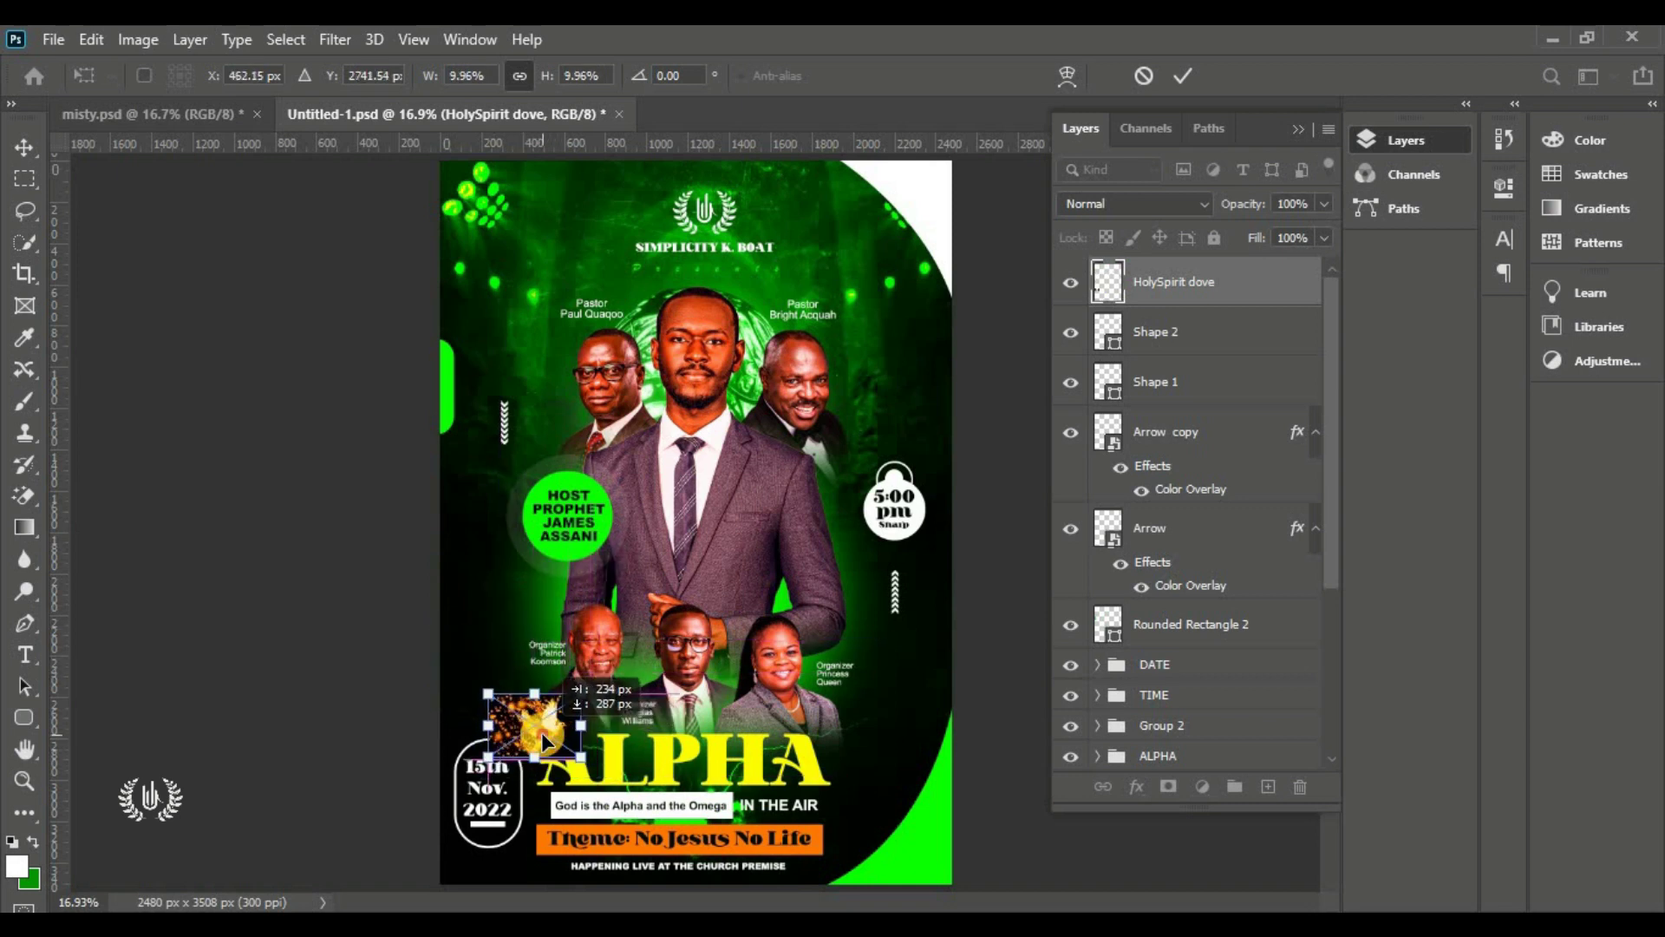
pyautogui.click(1179, 84)
# Set the dove layer to Screen blending and nudge it slightly
pyautogui.click(1136, 202)
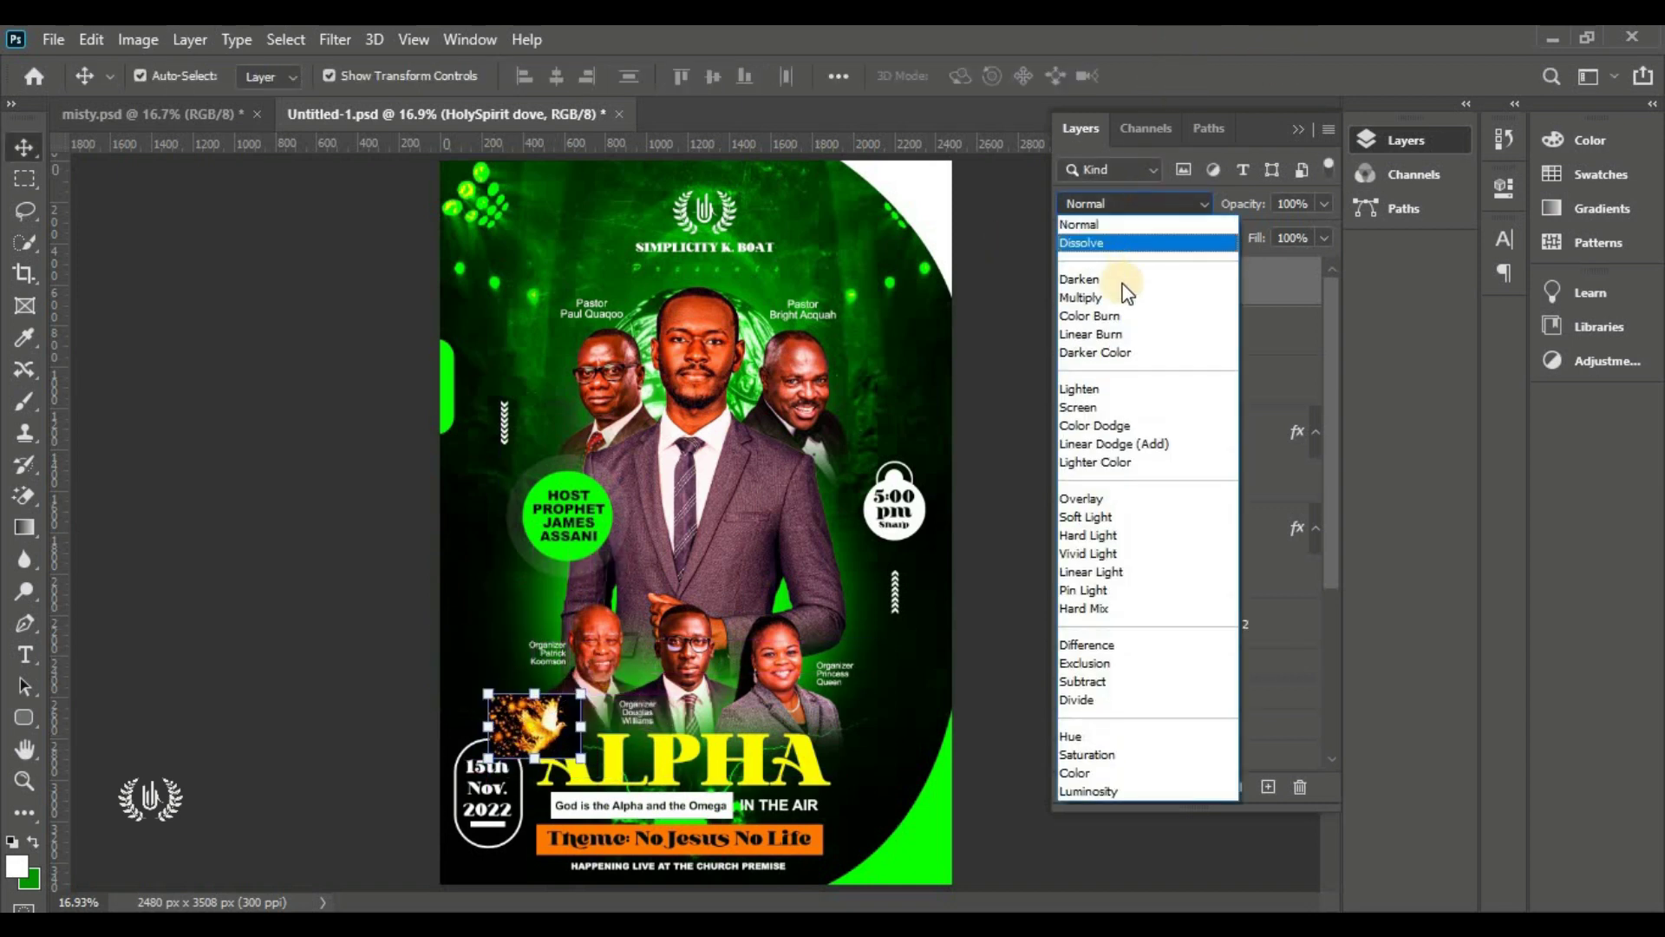
pyautogui.click(1103, 406)
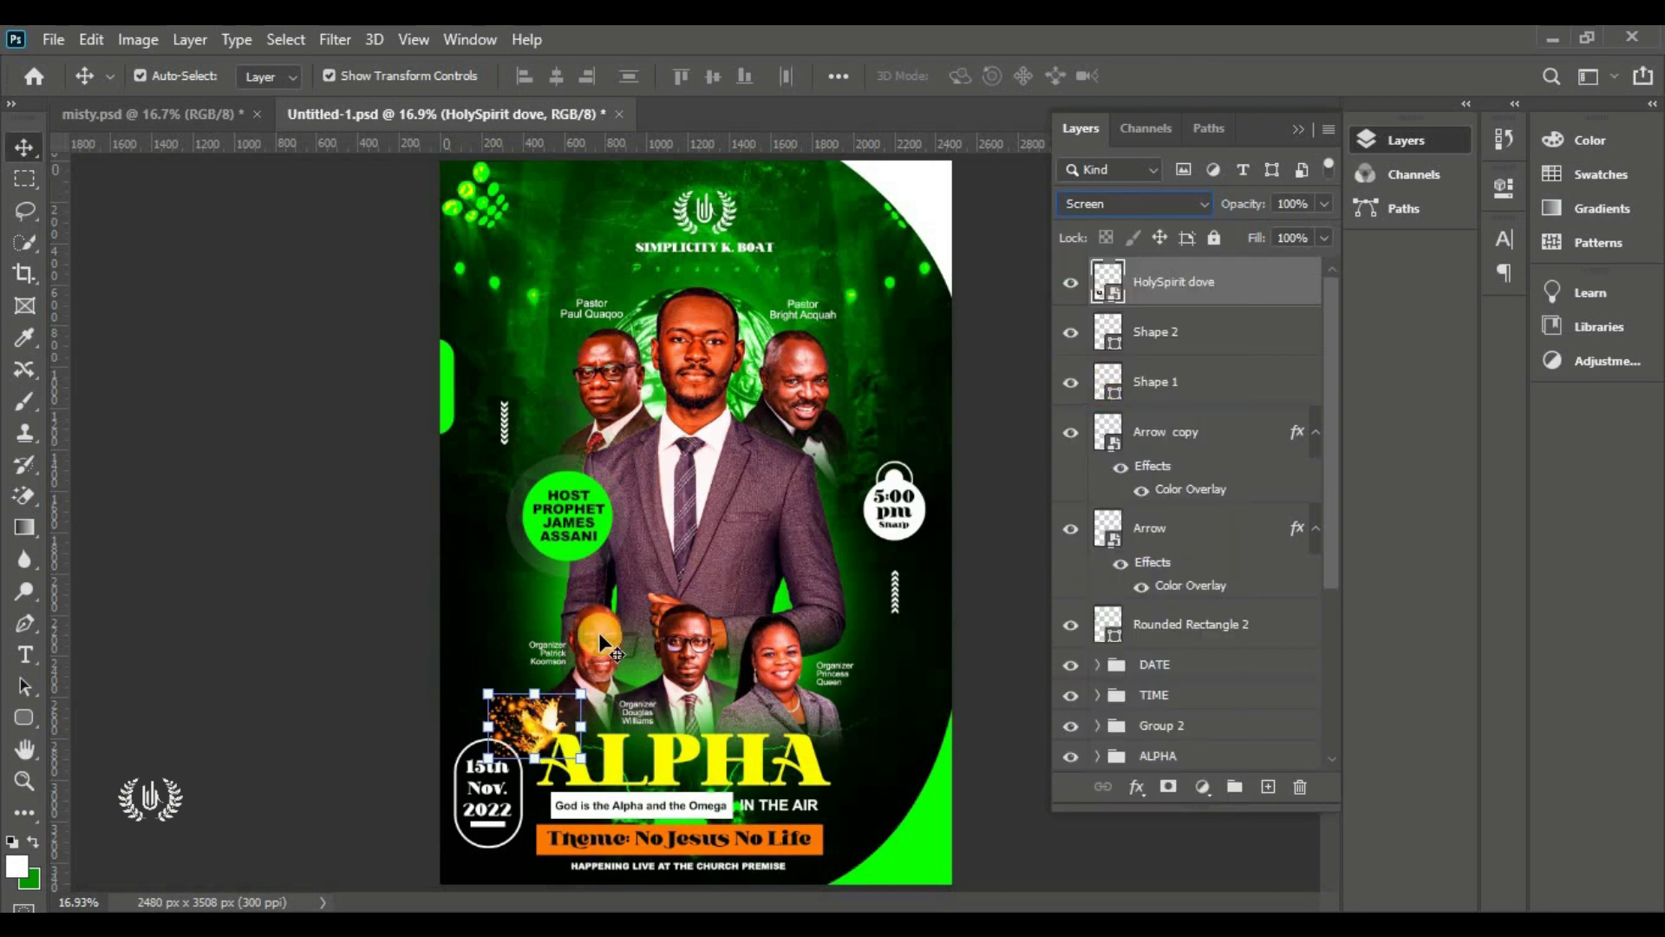
pyautogui.moveTo(562, 730); pyautogui.dragTo(545, 733)
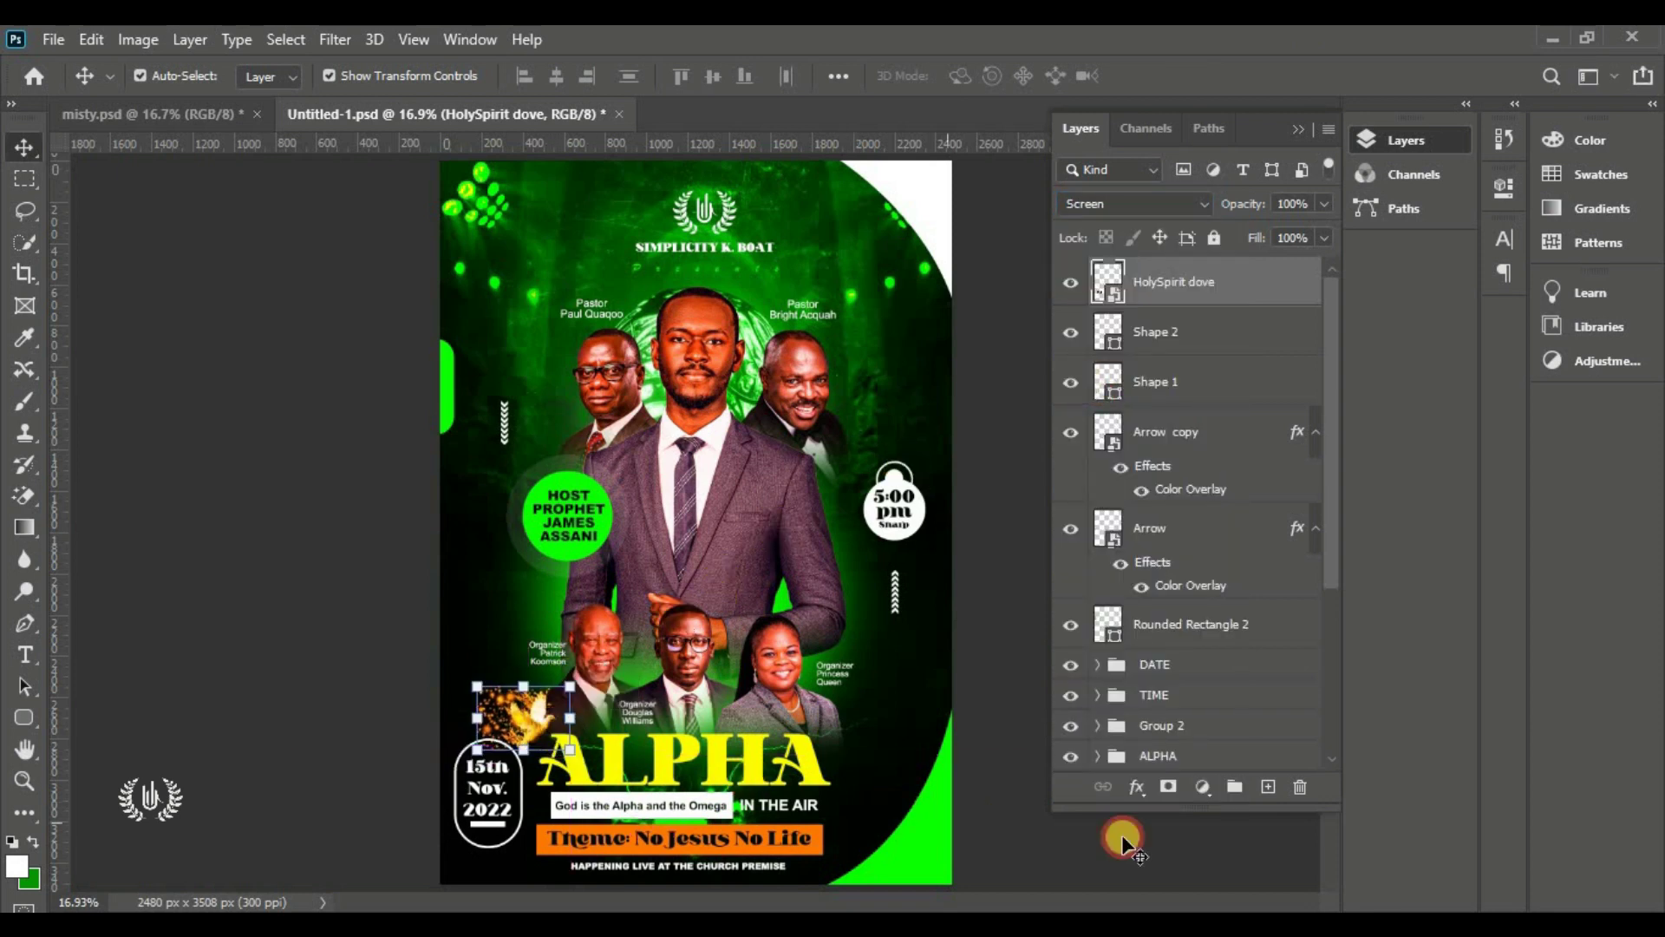
# Add a layer mask to the dove and brush out the sparks left of and above it
pyautogui.click(1168, 786)
pyautogui.click(31, 425)
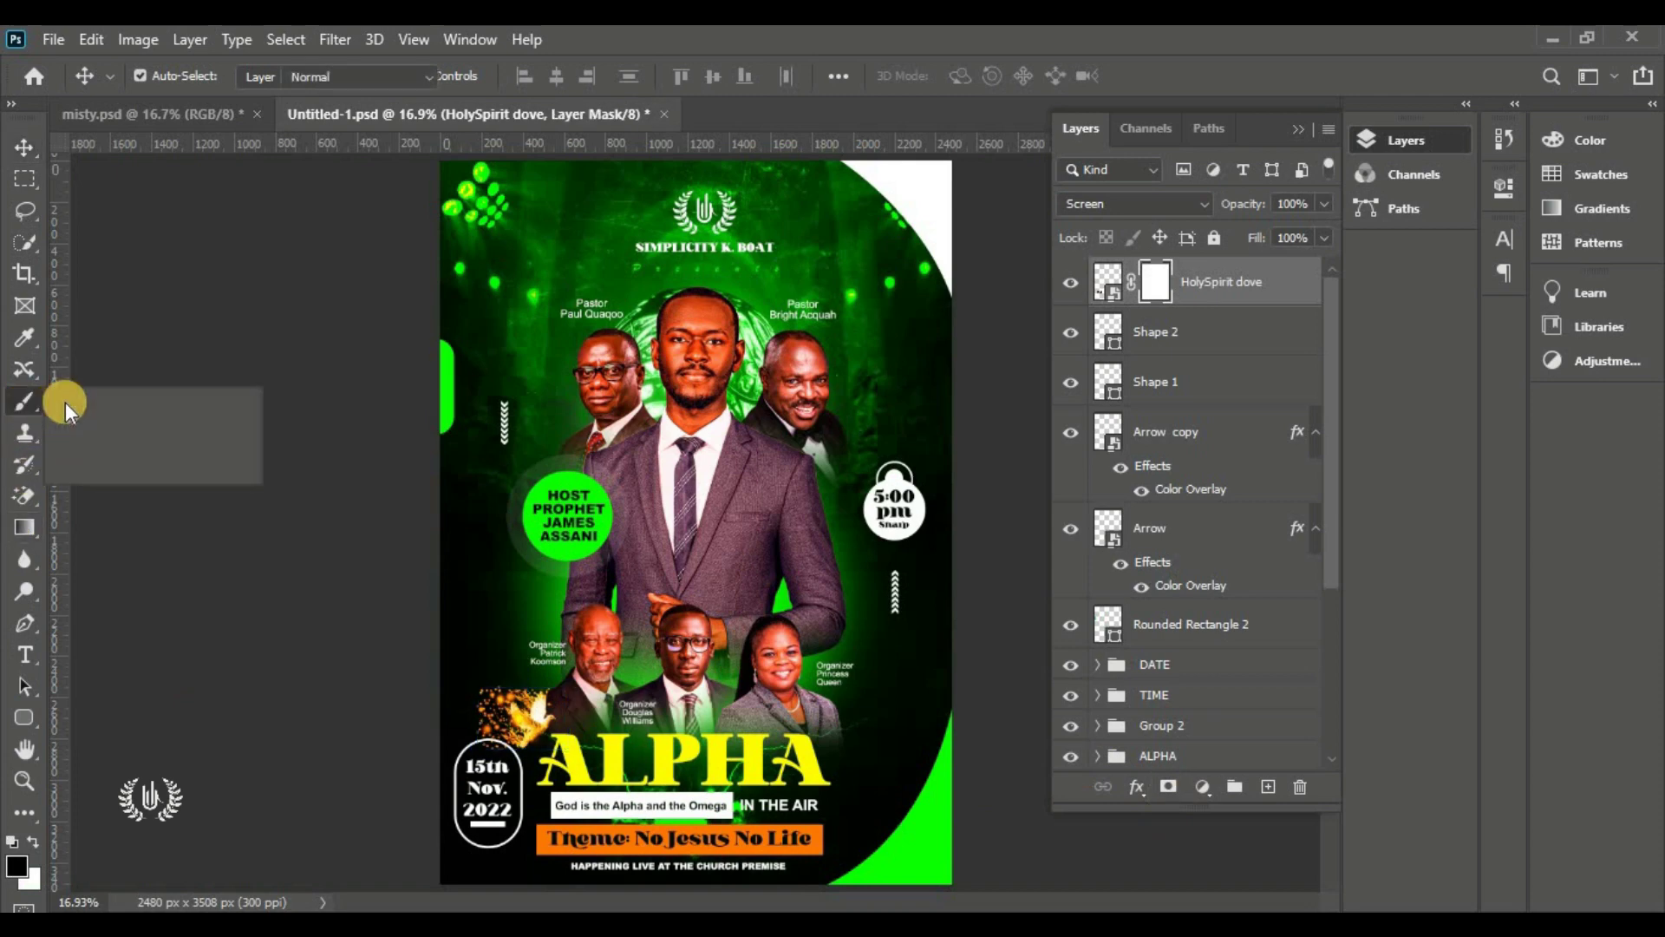
pyautogui.click(60, 418)
pyautogui.rightClick(30, 403)
pyautogui.click(122, 406)
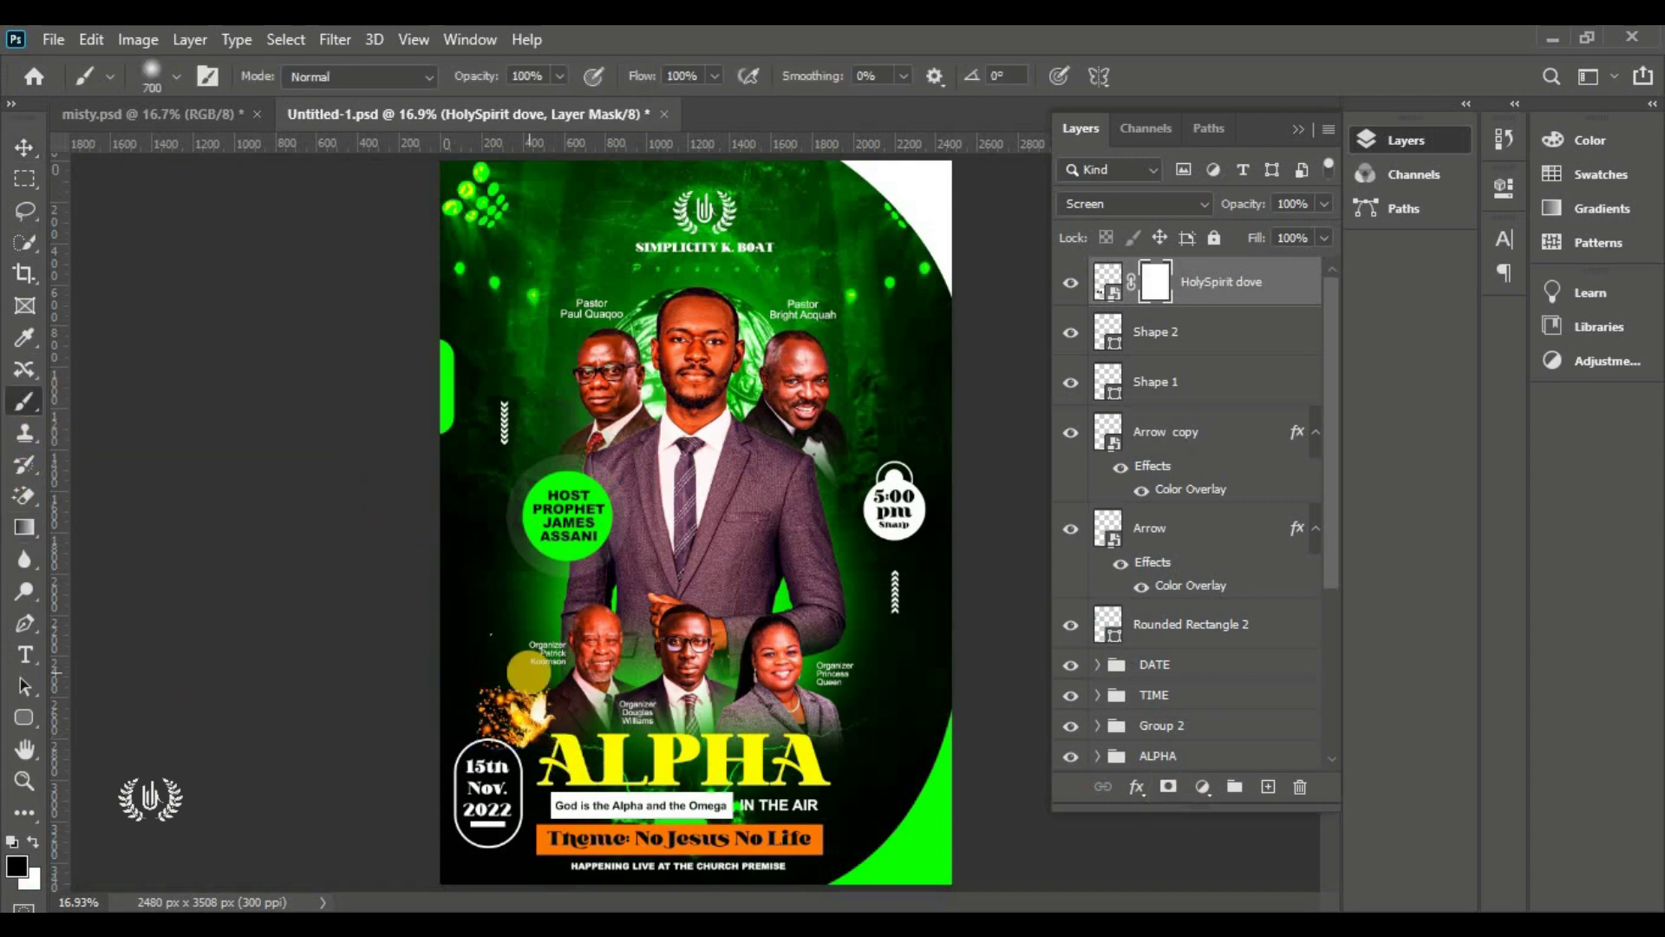
pyautogui.scroll(5, 527, 670)
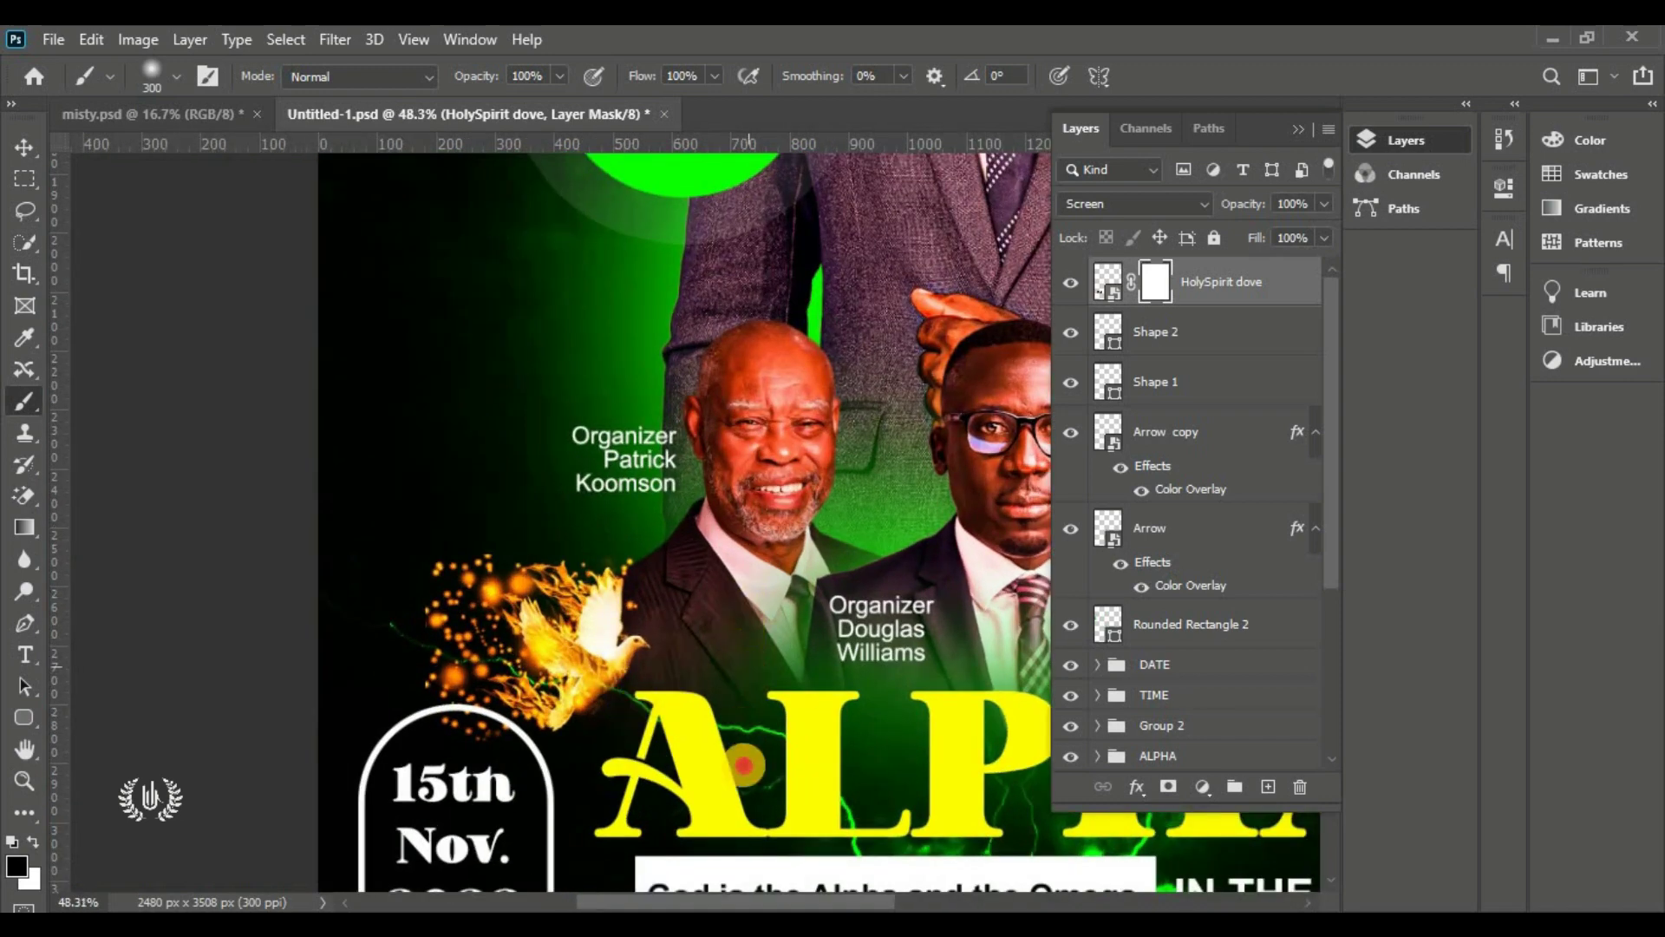
pyautogui.moveTo(389, 756)
pyautogui.mouseDown()
pyautogui.moveTo(408, 569)
pyautogui.moveTo(557, 457)
pyautogui.mouseUp()
pyautogui.moveTo(611, 513)
pyautogui.mouseDown()
pyautogui.moveTo(543, 498)
pyautogui.moveTo(316, 573)
pyautogui.moveTo(344, 635)
pyautogui.mouseUp()
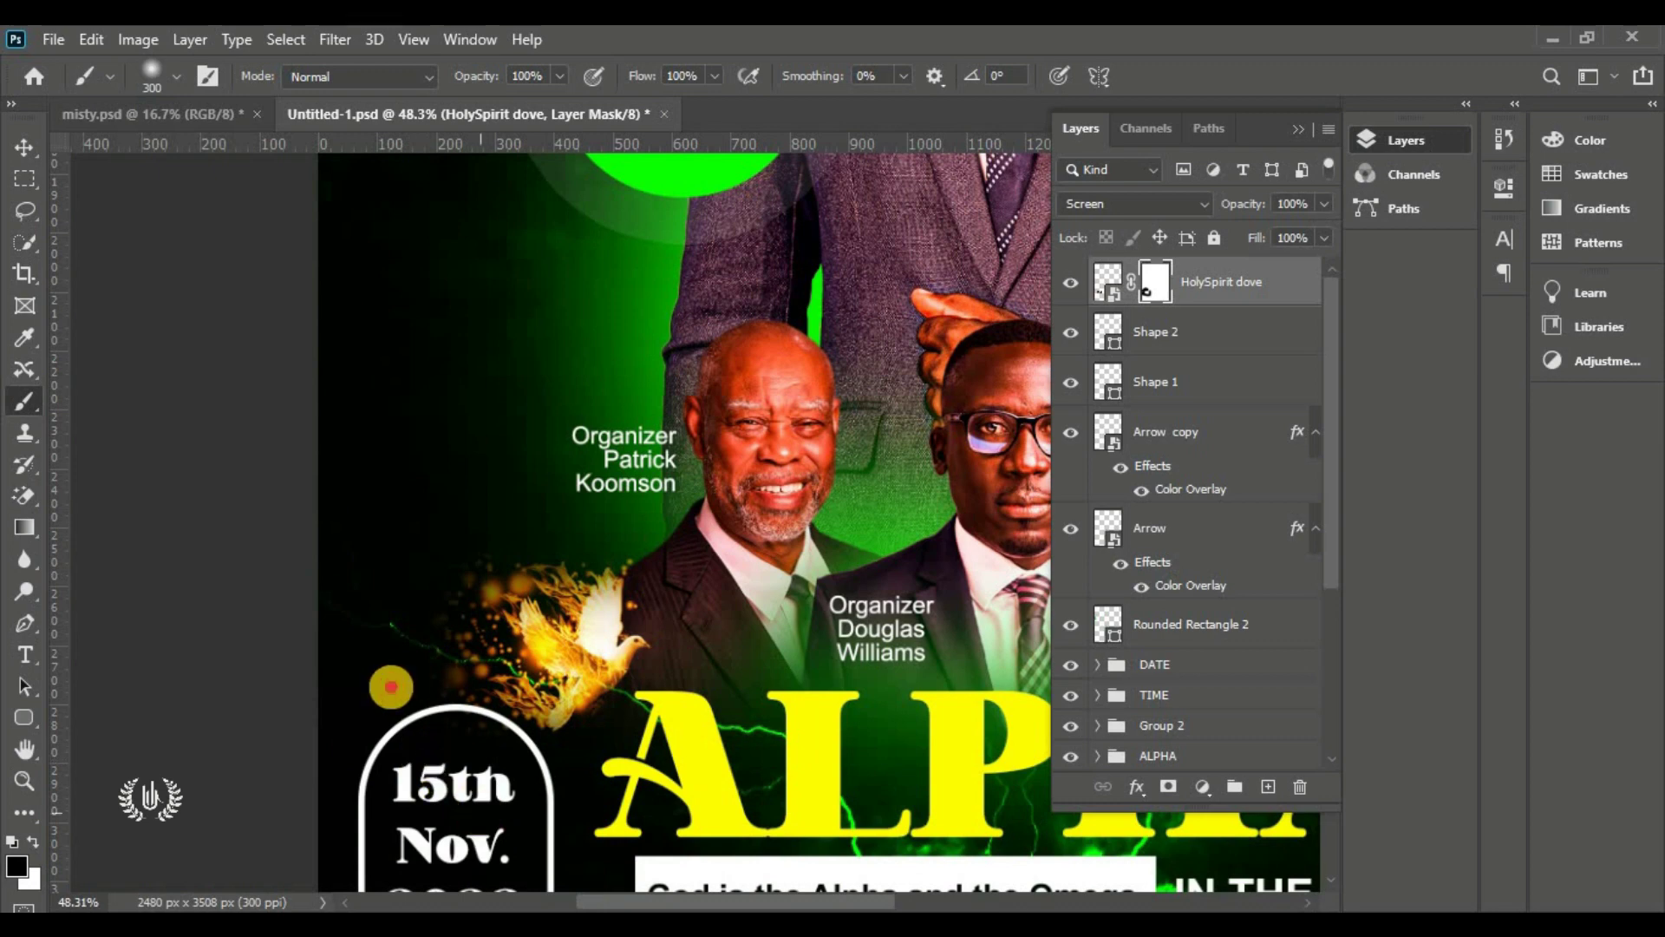
# Return to the Move tool and fit the whole poster in view to check the dove
pyautogui.click(31, 150)
pyautogui.click(125, 401)
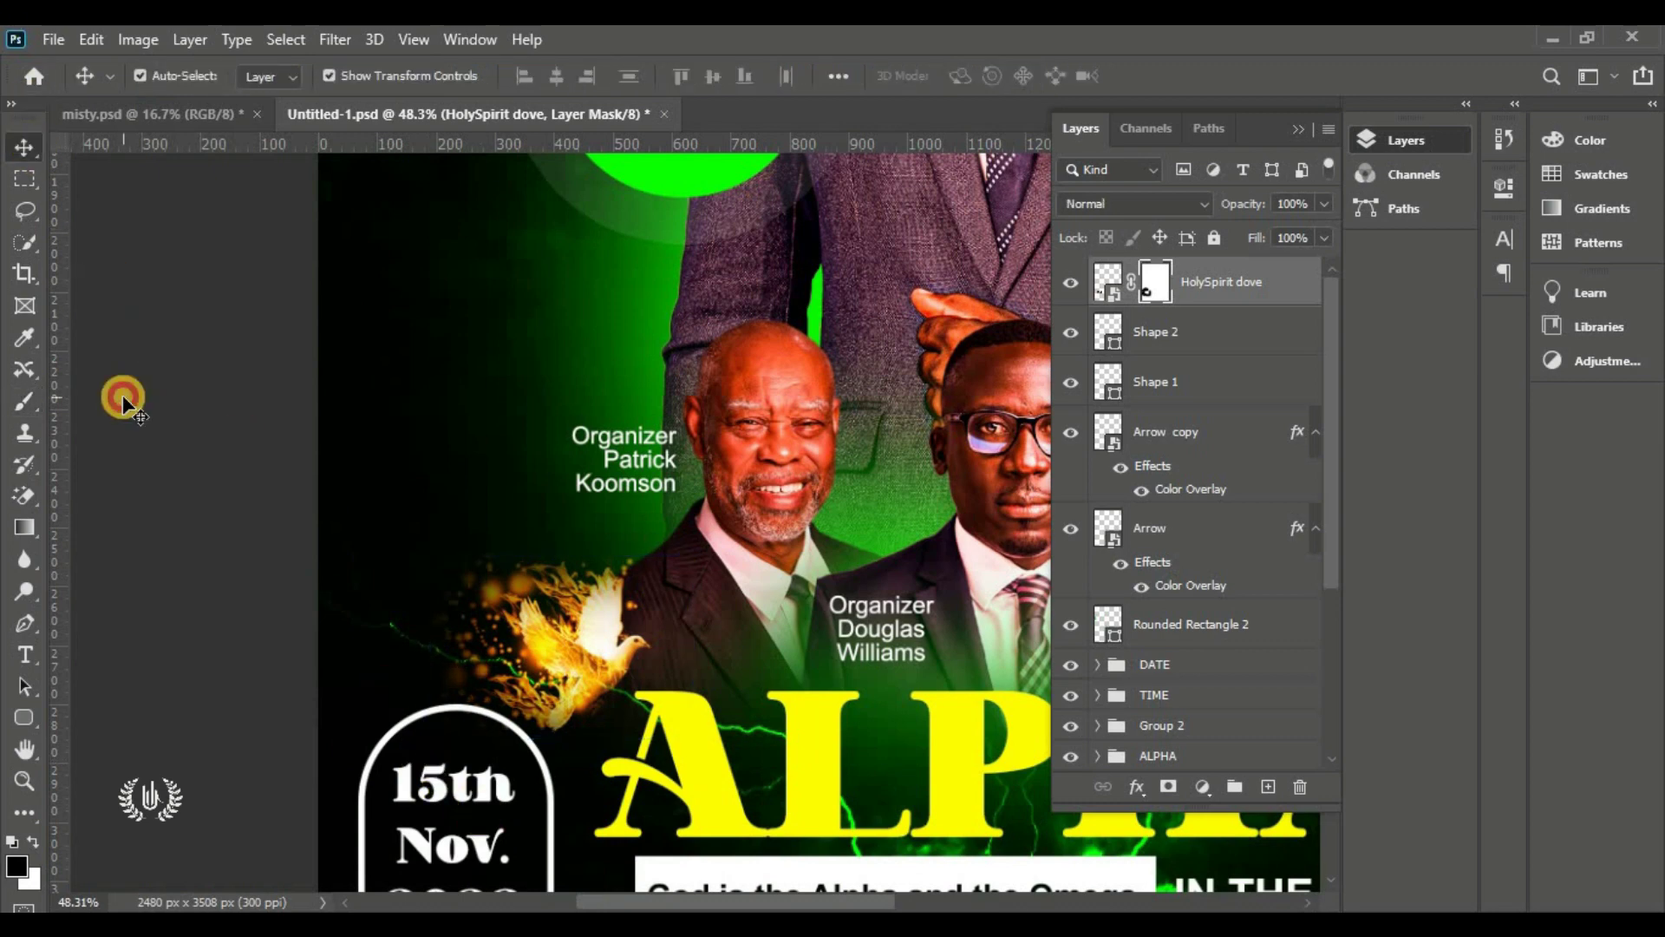
pyautogui.hotkey('ctrl', '0')
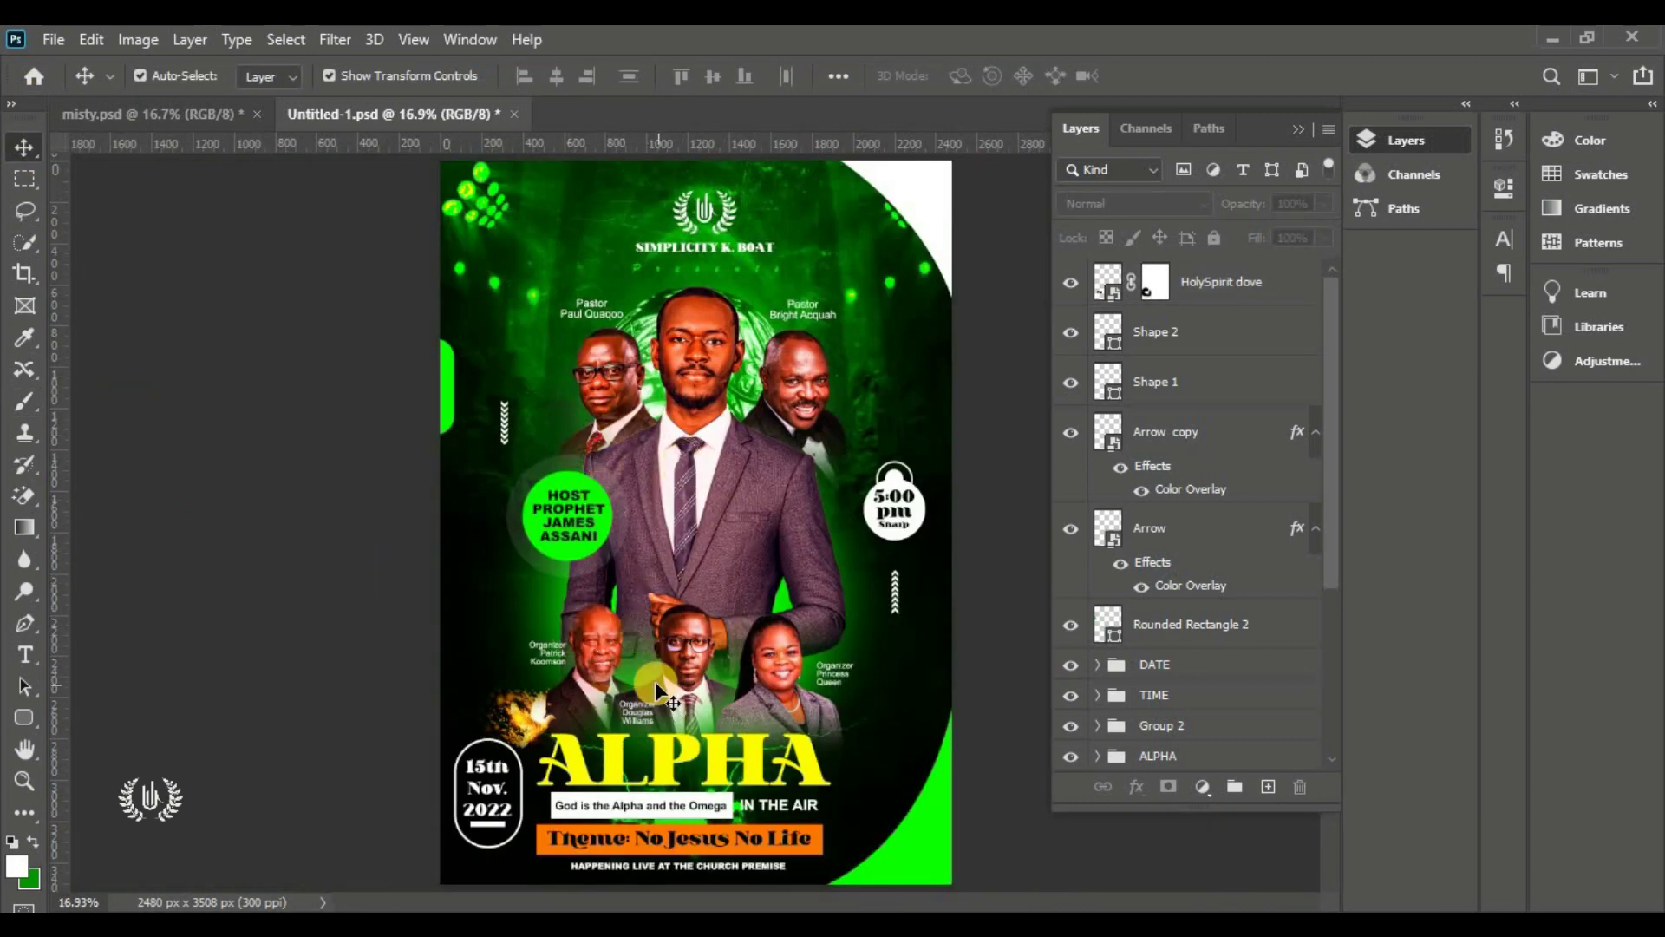
pyautogui.click(1259, 287)
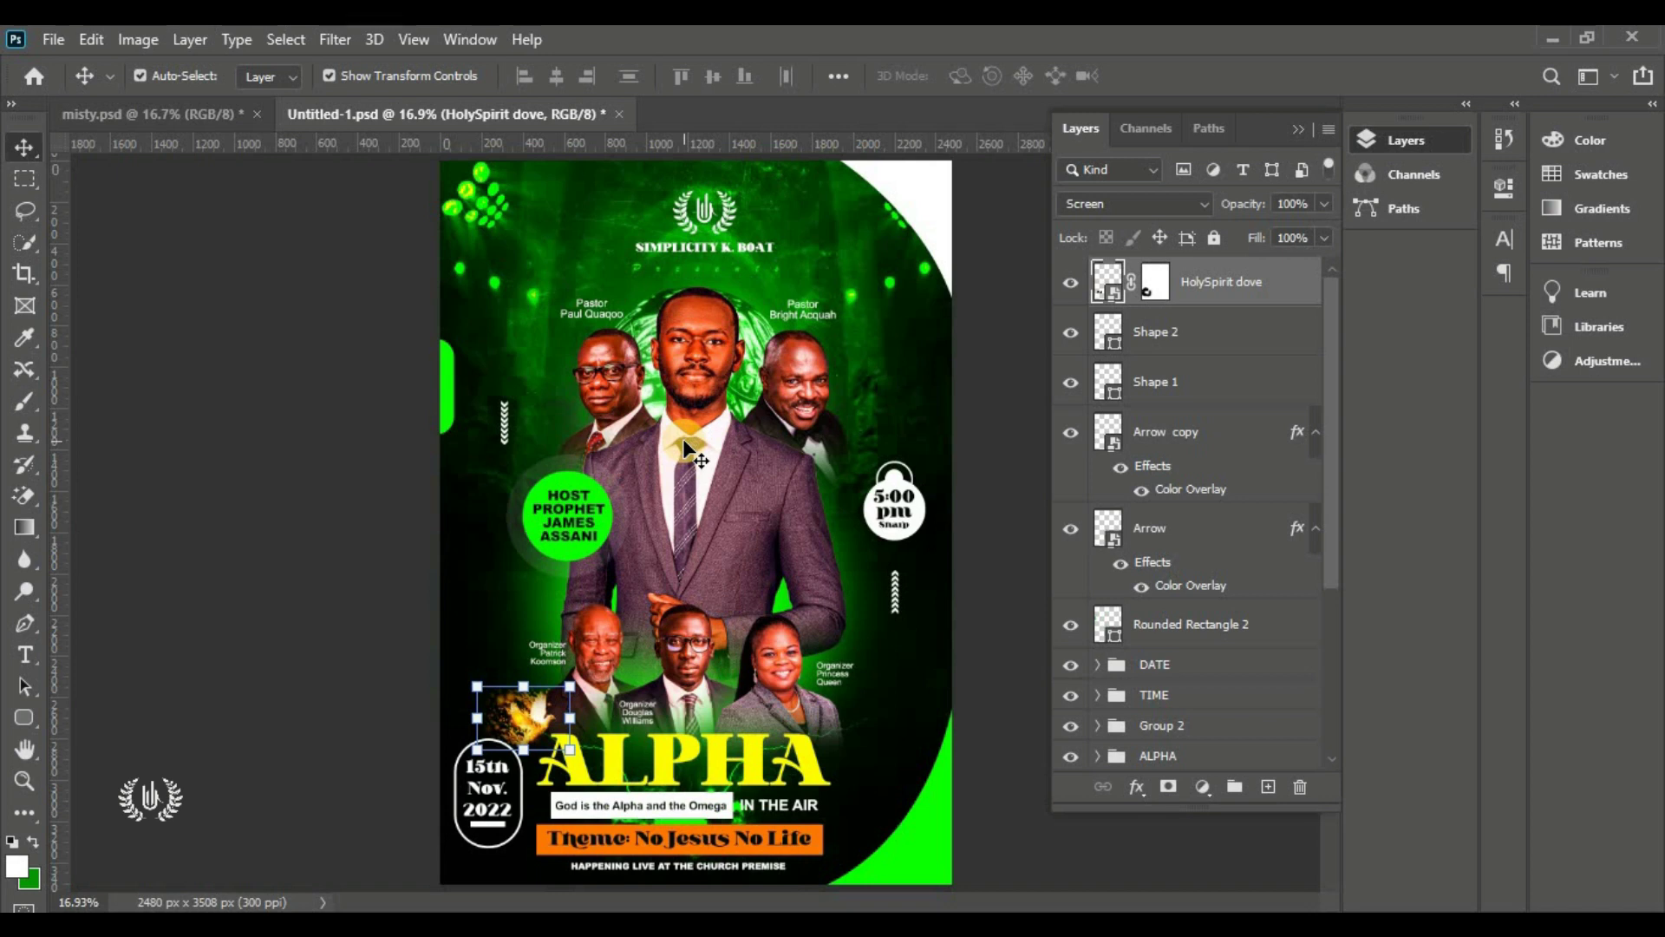
pyautogui.click(303, 468)
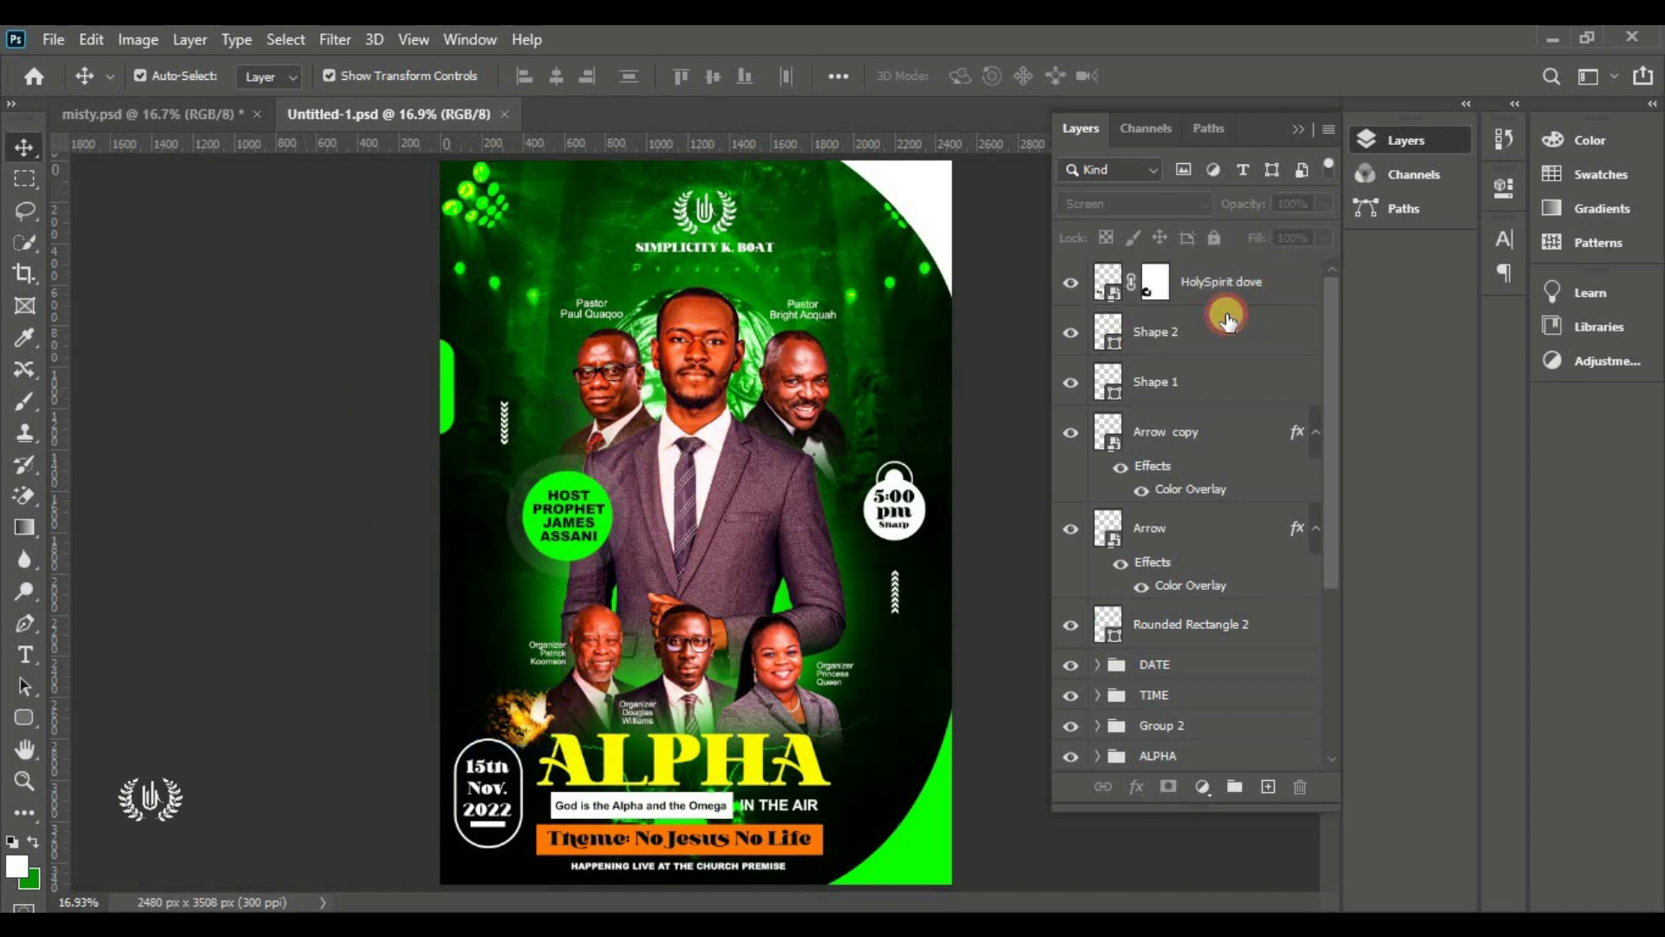
# Draw a 236 px circle with the Ellipse tool above the dove layer
pyautogui.click(1223, 290)
pyautogui.moveTo(35, 723); pyautogui.dragTo(113, 753)
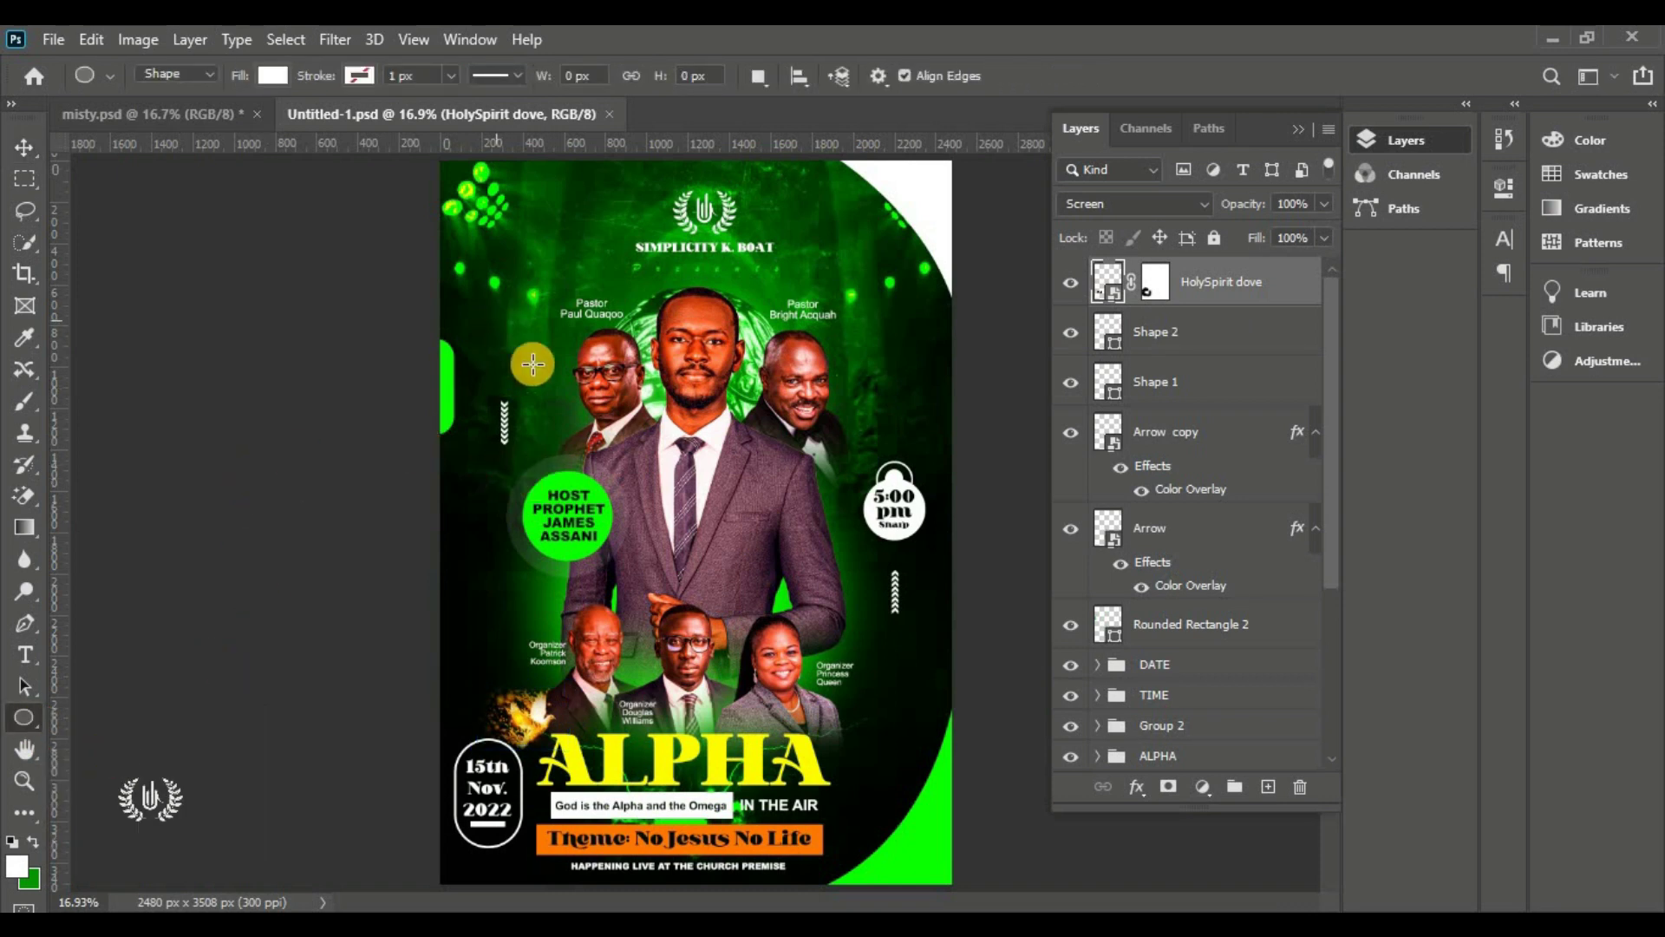
pyautogui.moveTo(492, 306); pyautogui.dragTo(556, 354)
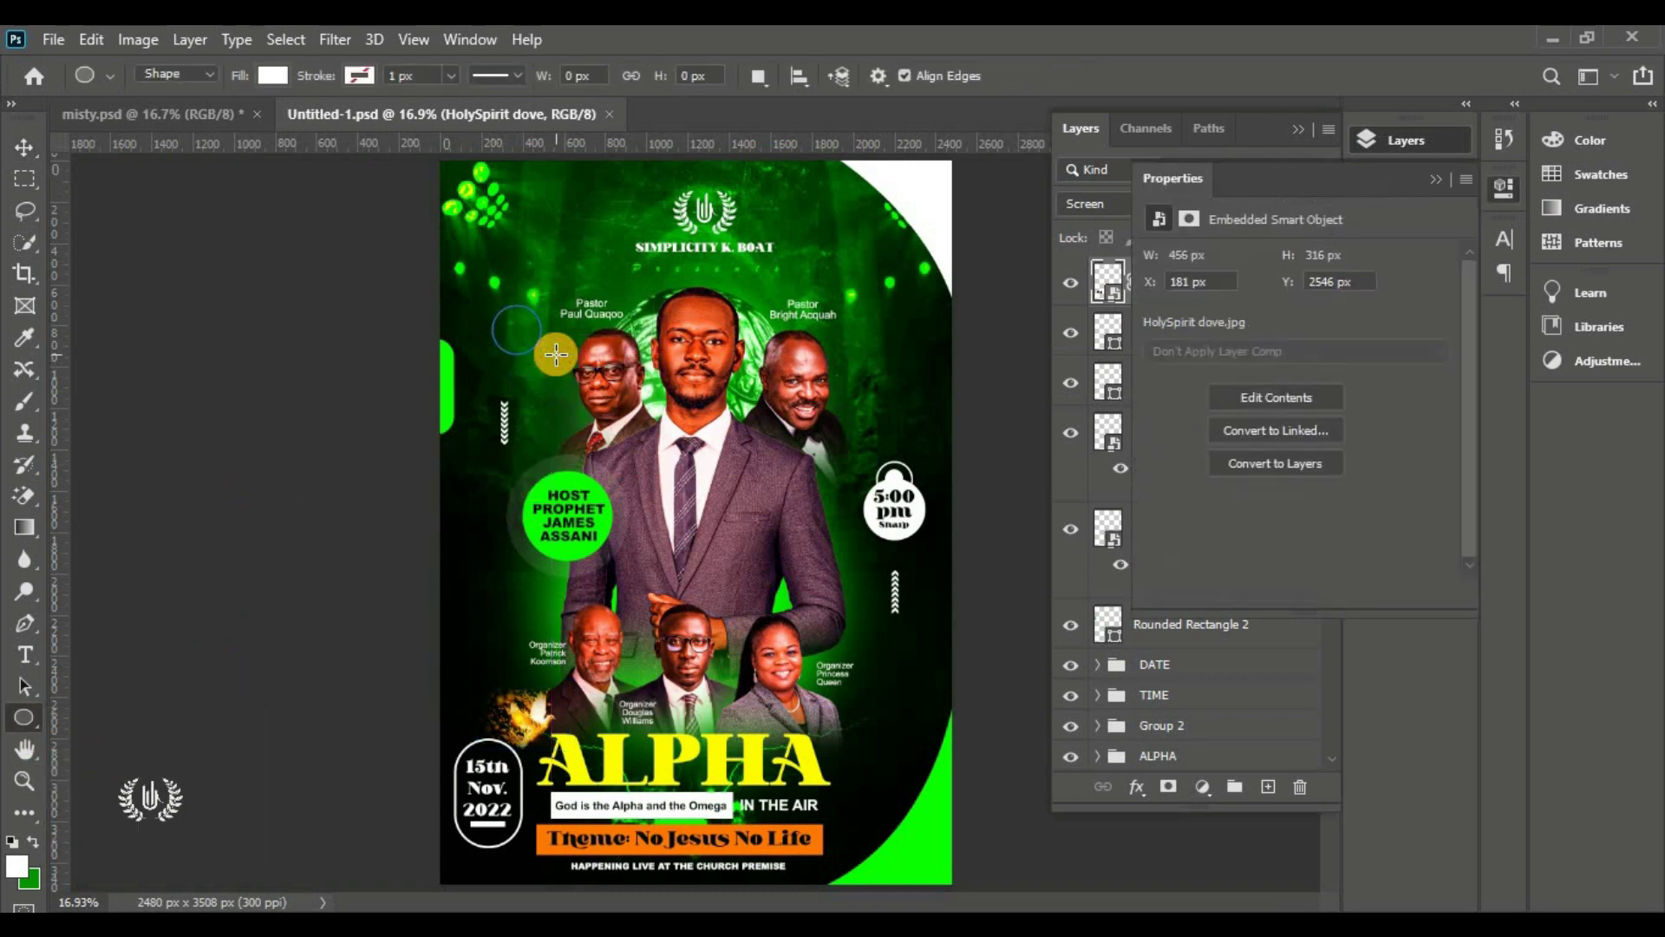
pyautogui.click(26, 146)
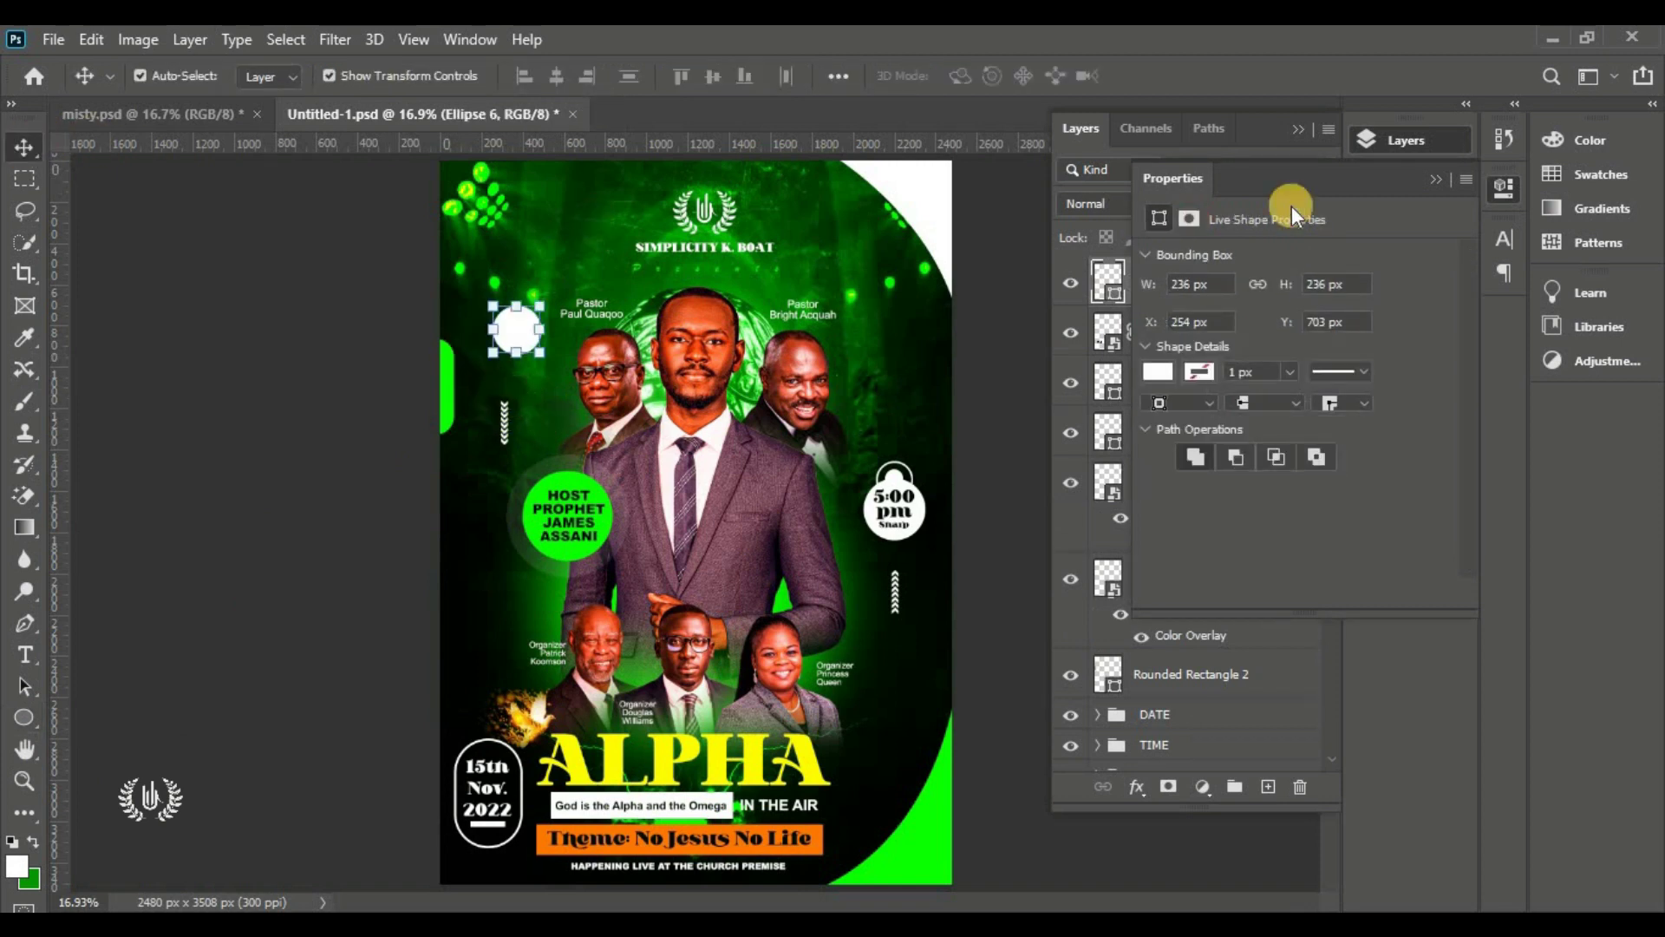
pyautogui.click(1435, 180)
# Fill the circle with green 69ff62 and move it onto the main speaker's chest
pyautogui.doubleClick(1114, 298)
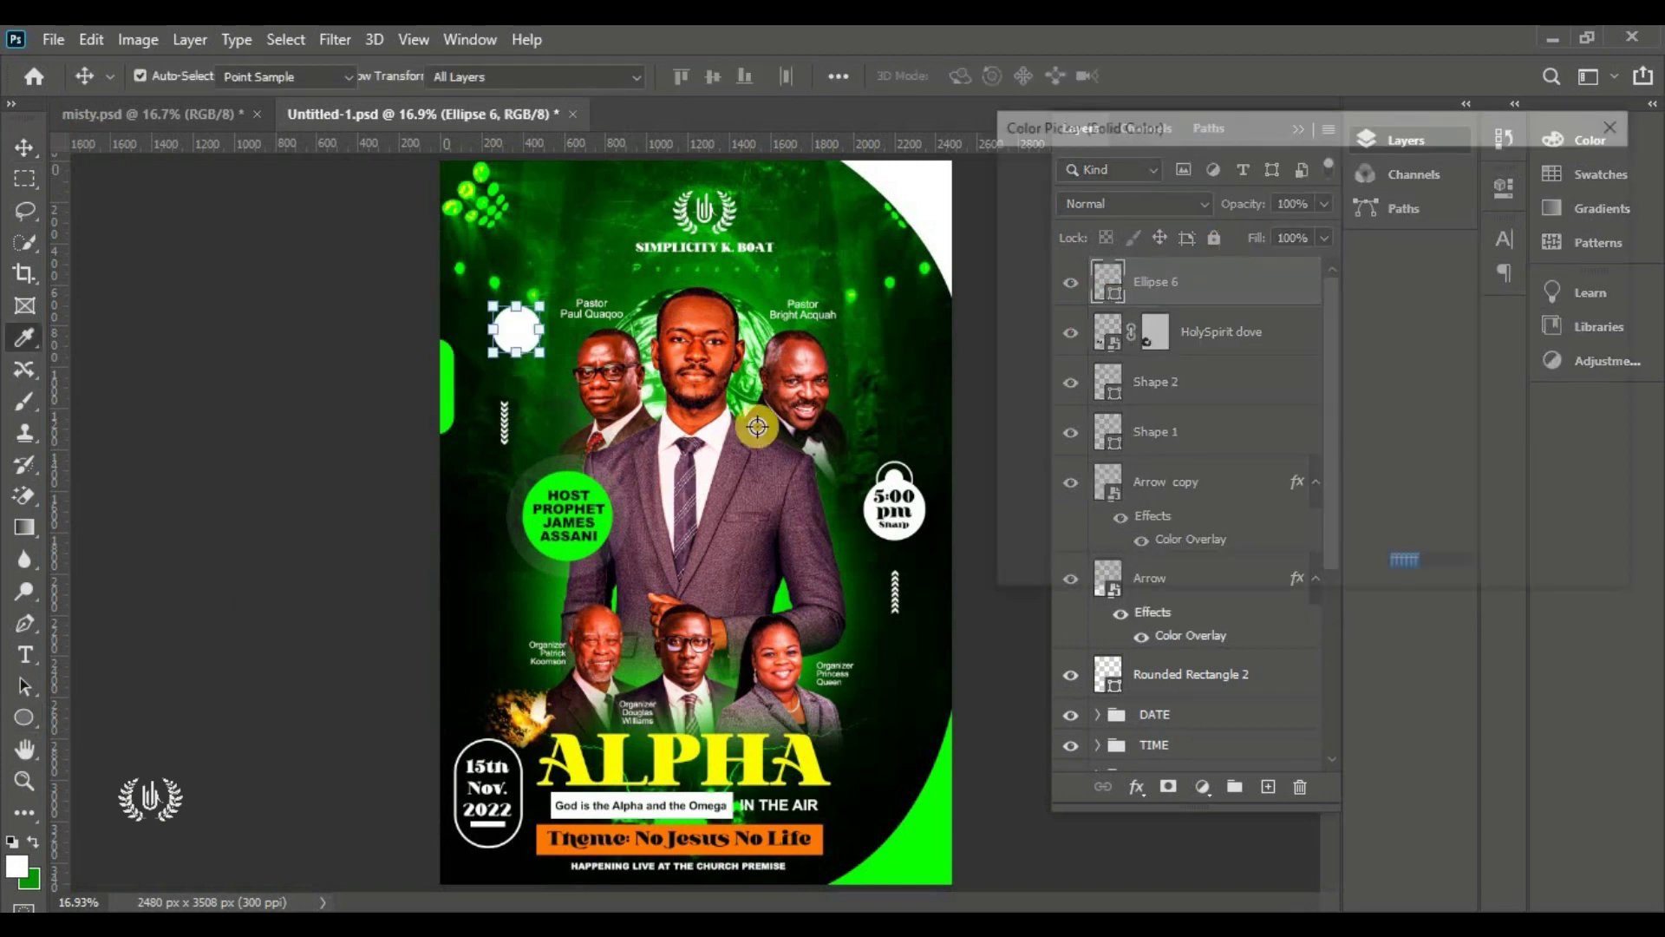
pyautogui.click(577, 479)
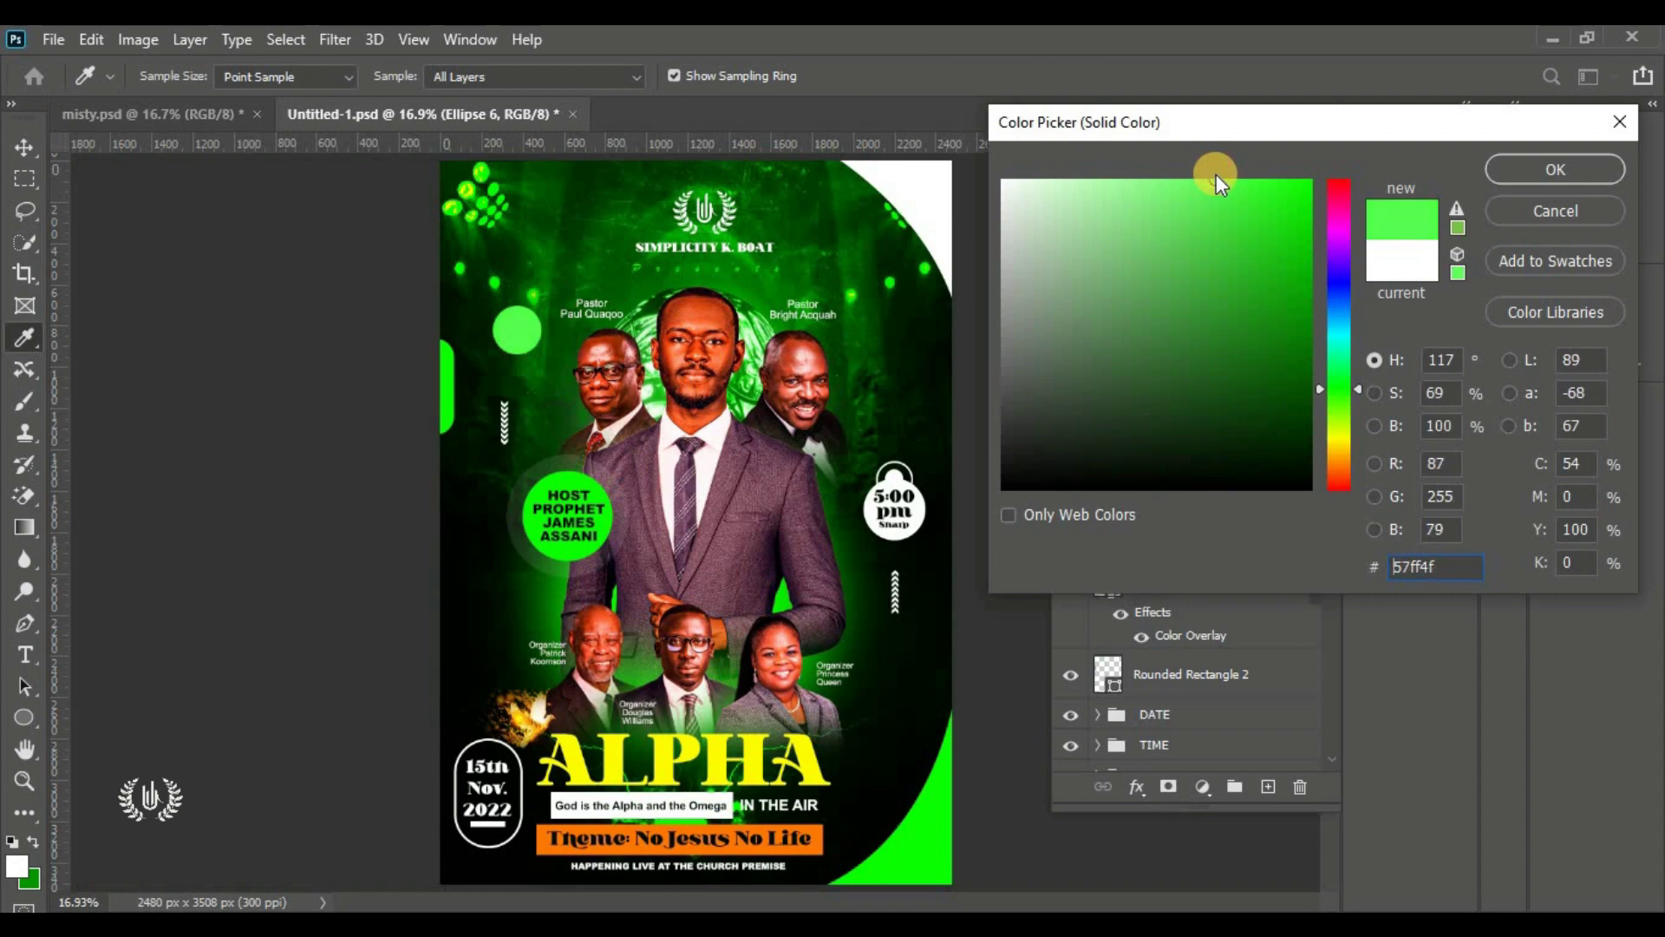
pyautogui.click(1193, 178)
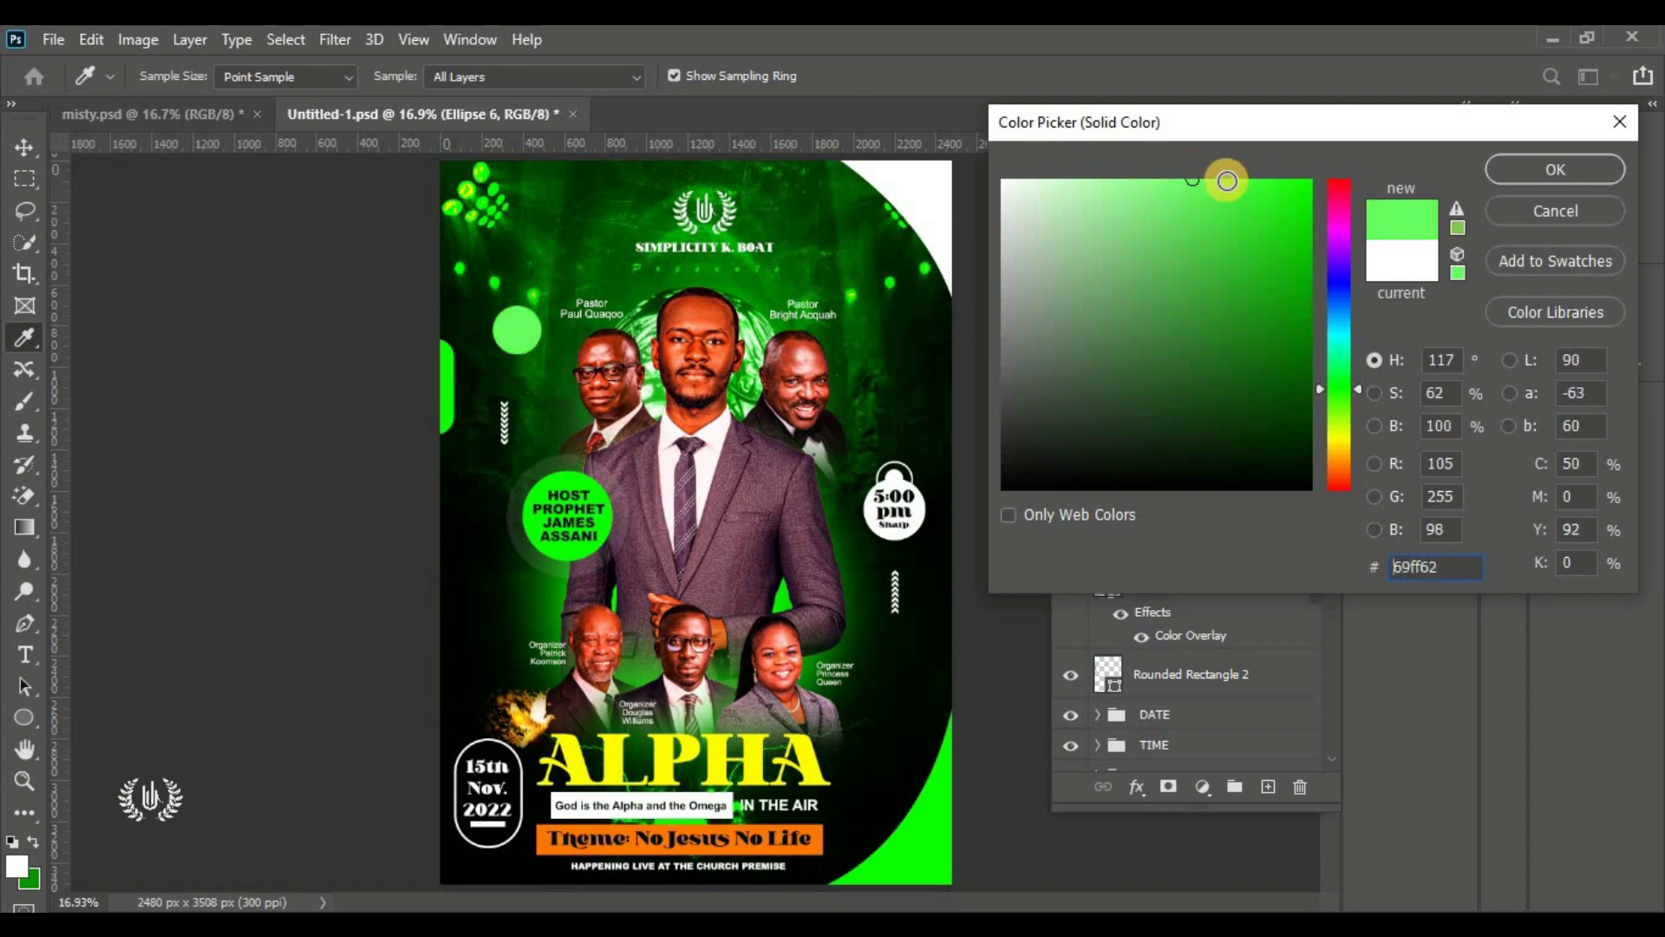
pyautogui.click(1506, 169)
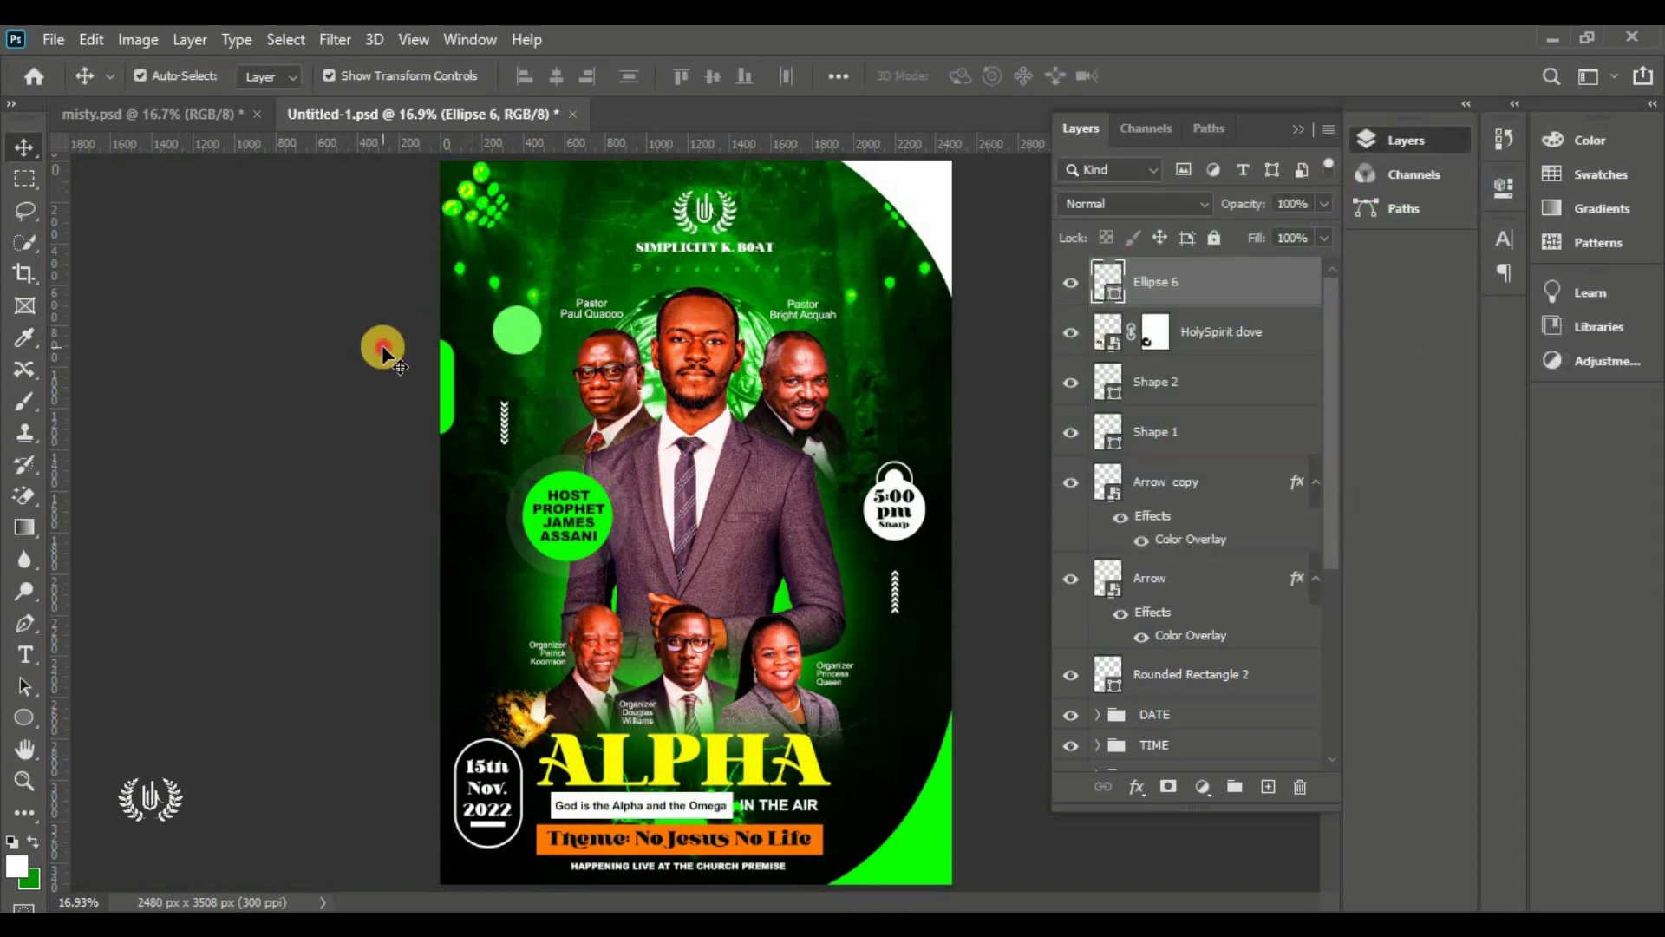
pyautogui.moveTo(652, 422); pyautogui.dragTo(657, 438)
# Convert the green circle to a smart object and apply a Gaussian Blur of radius 47
pyautogui.click(335, 39)
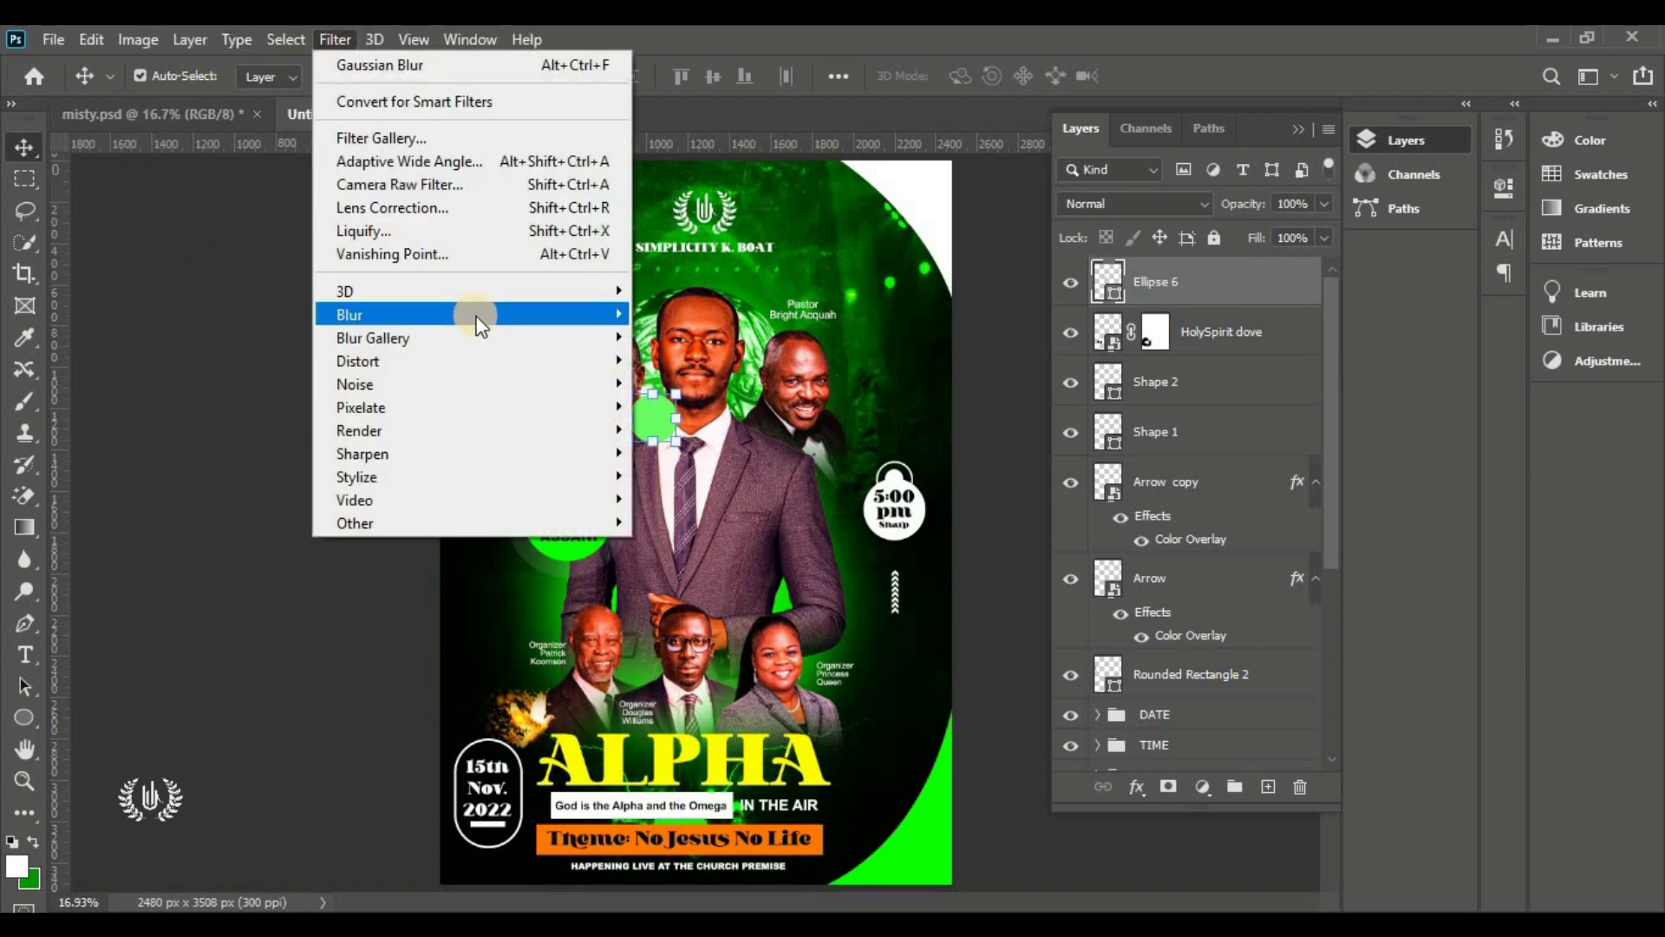
pyautogui.moveTo(475, 314)
pyautogui.click(718, 401)
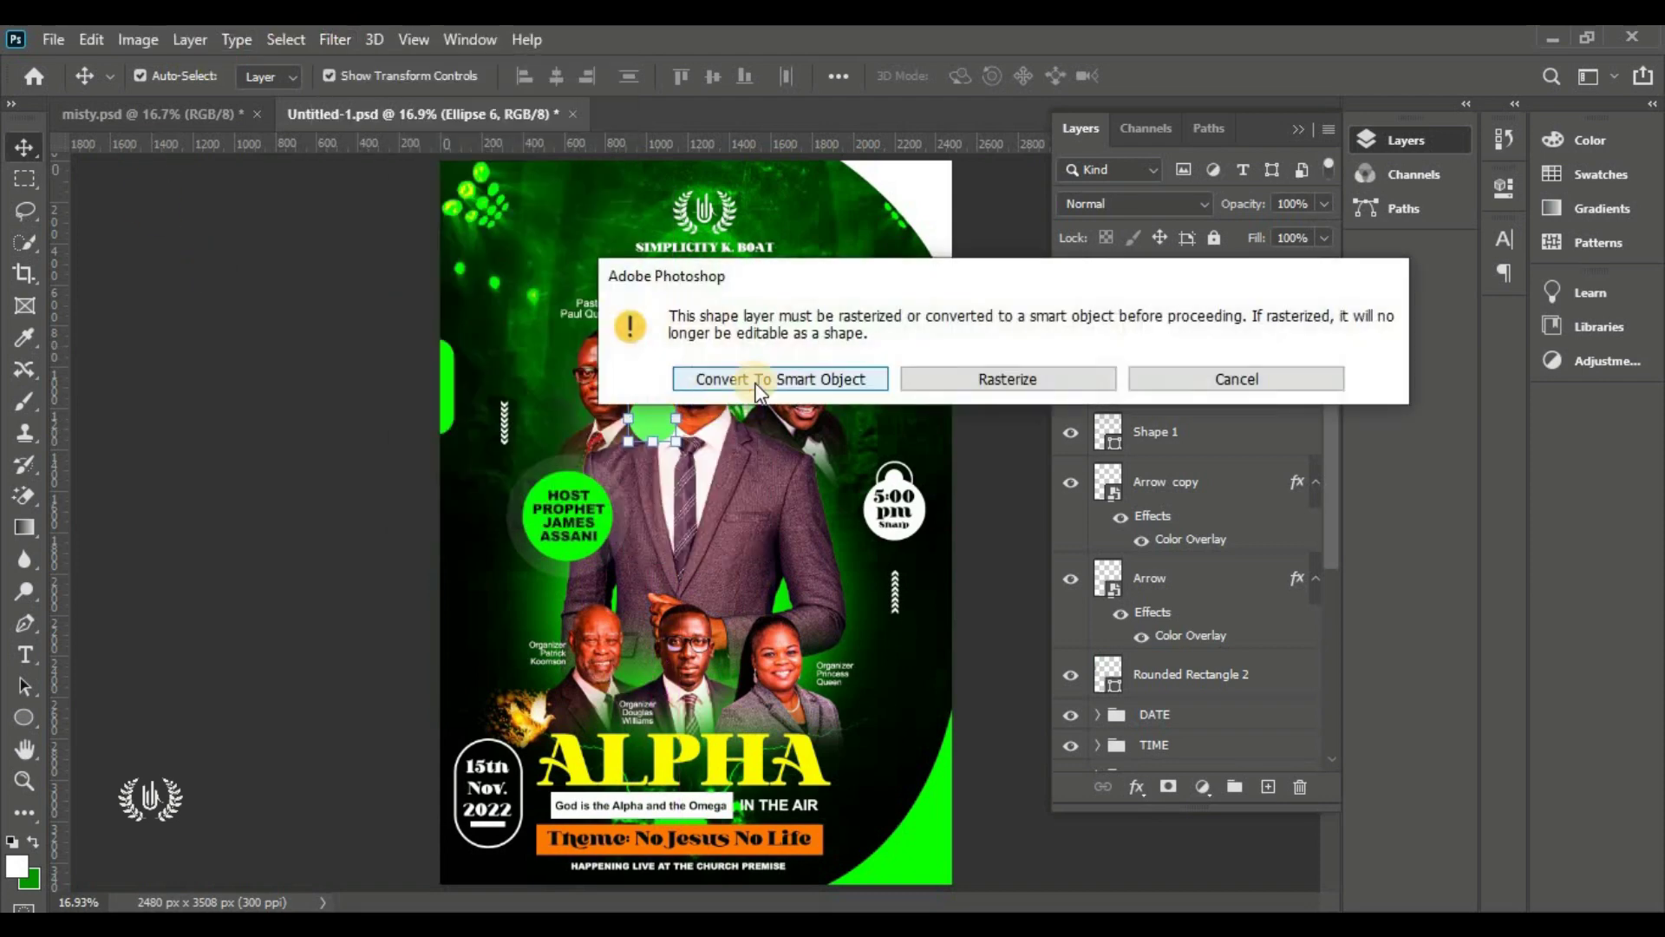
pyautogui.click(987, 288)
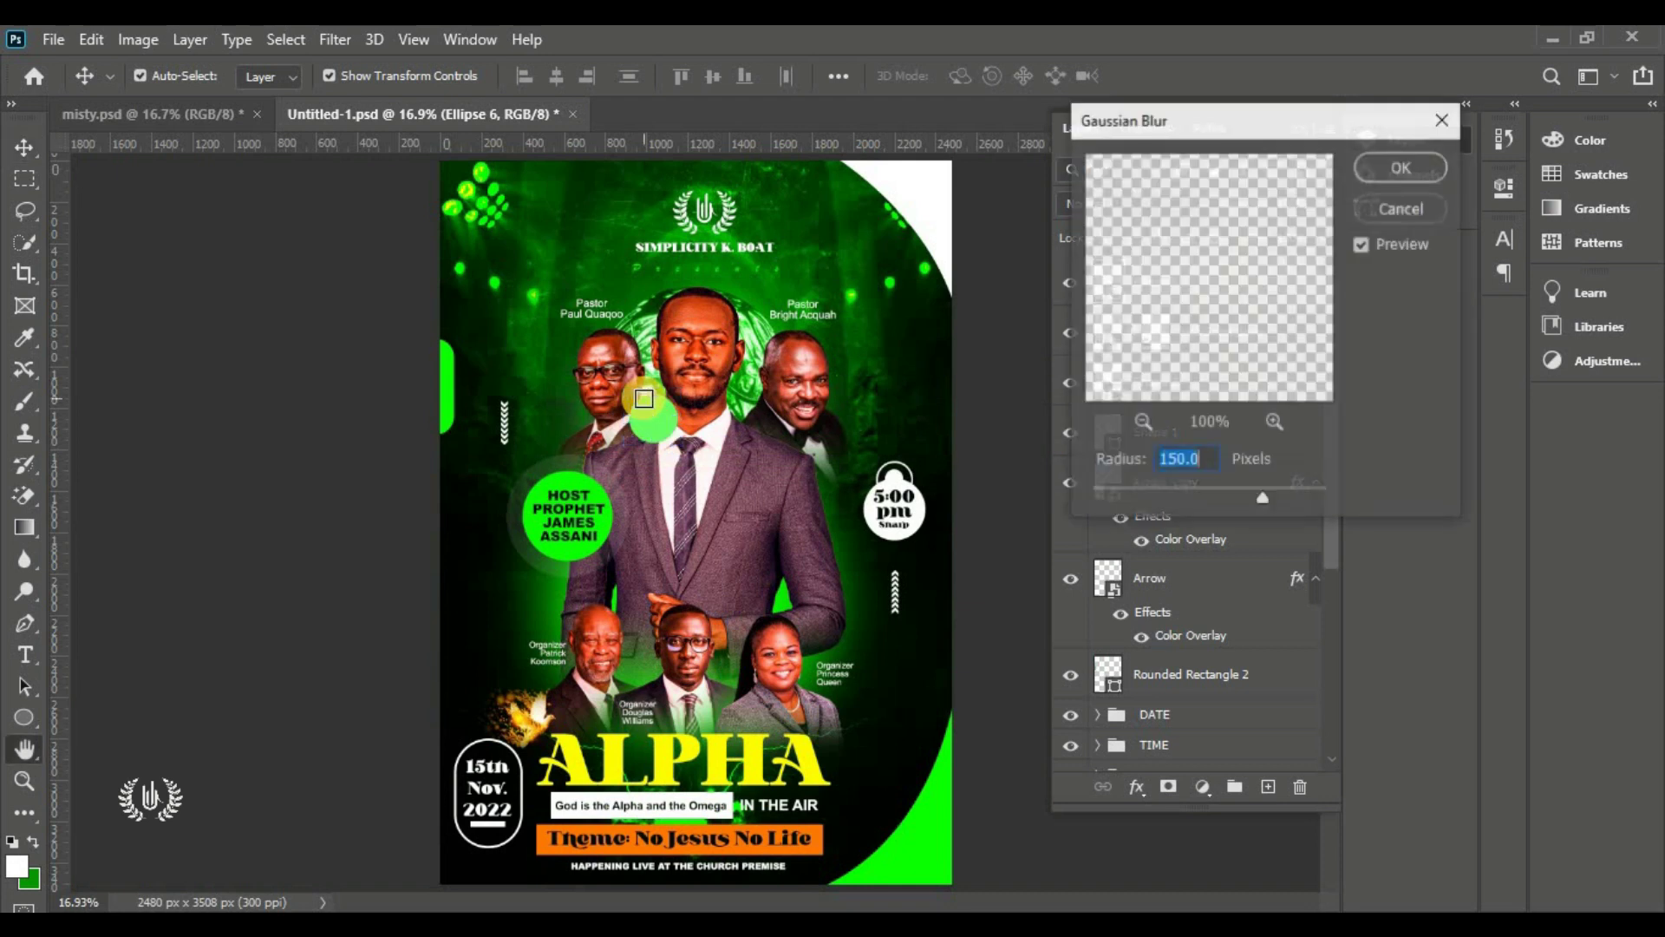
pyautogui.moveTo(1185, 492); pyautogui.dragTo(1209, 507)
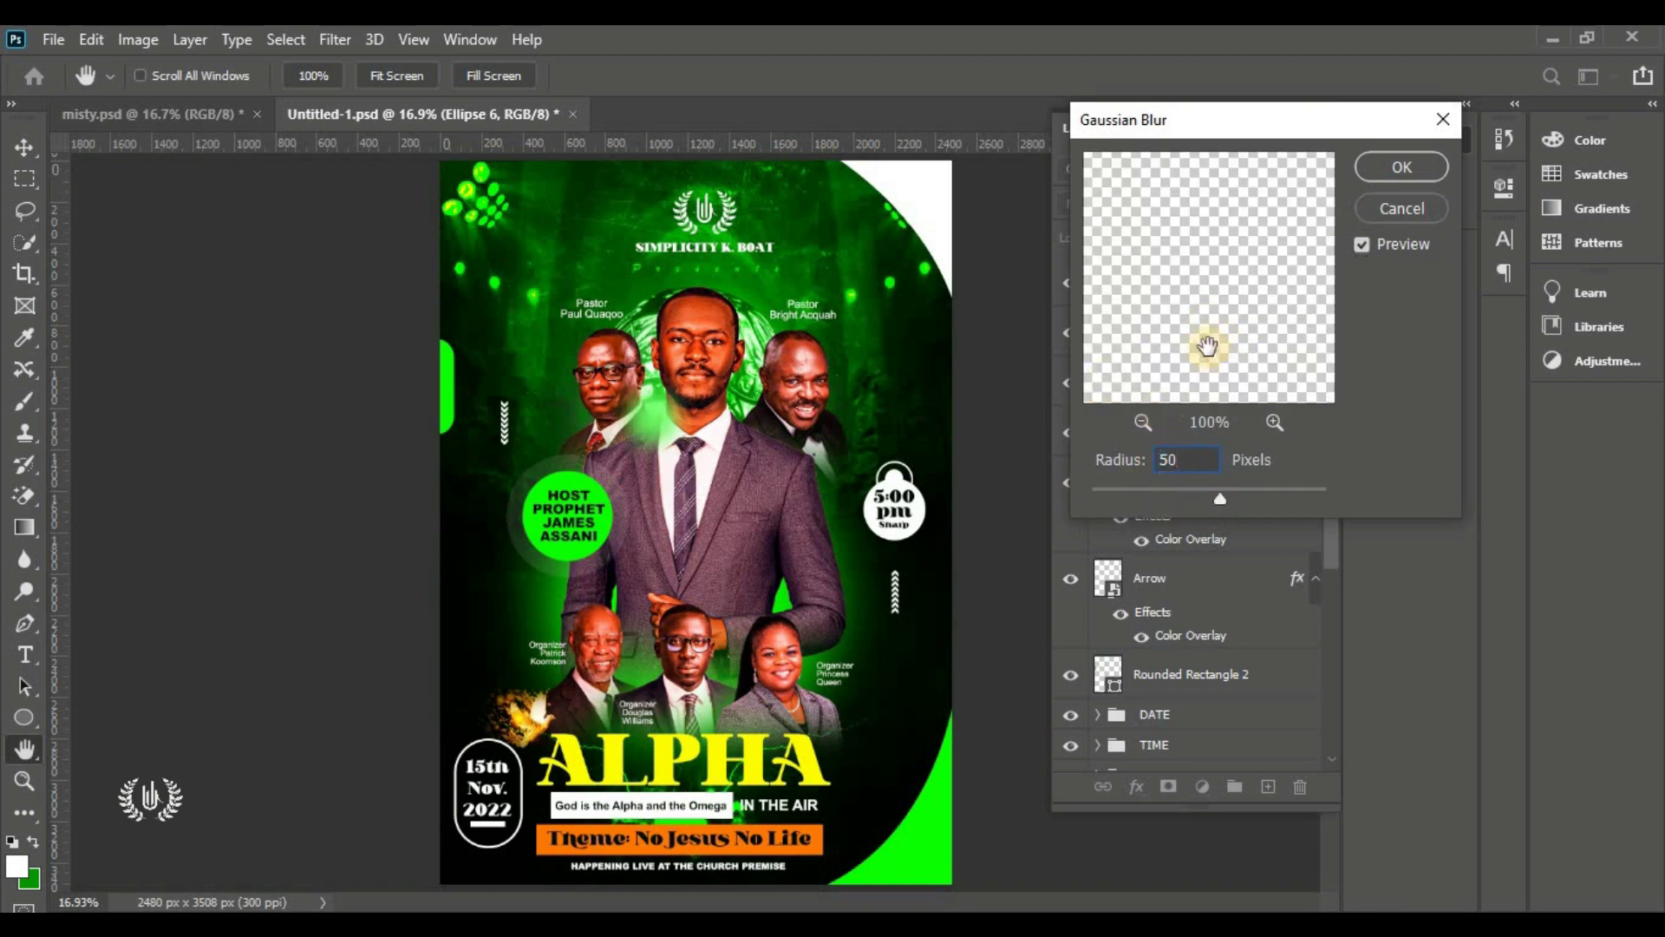
pyautogui.moveTo(1206, 455); pyautogui.dragTo(994, 457)
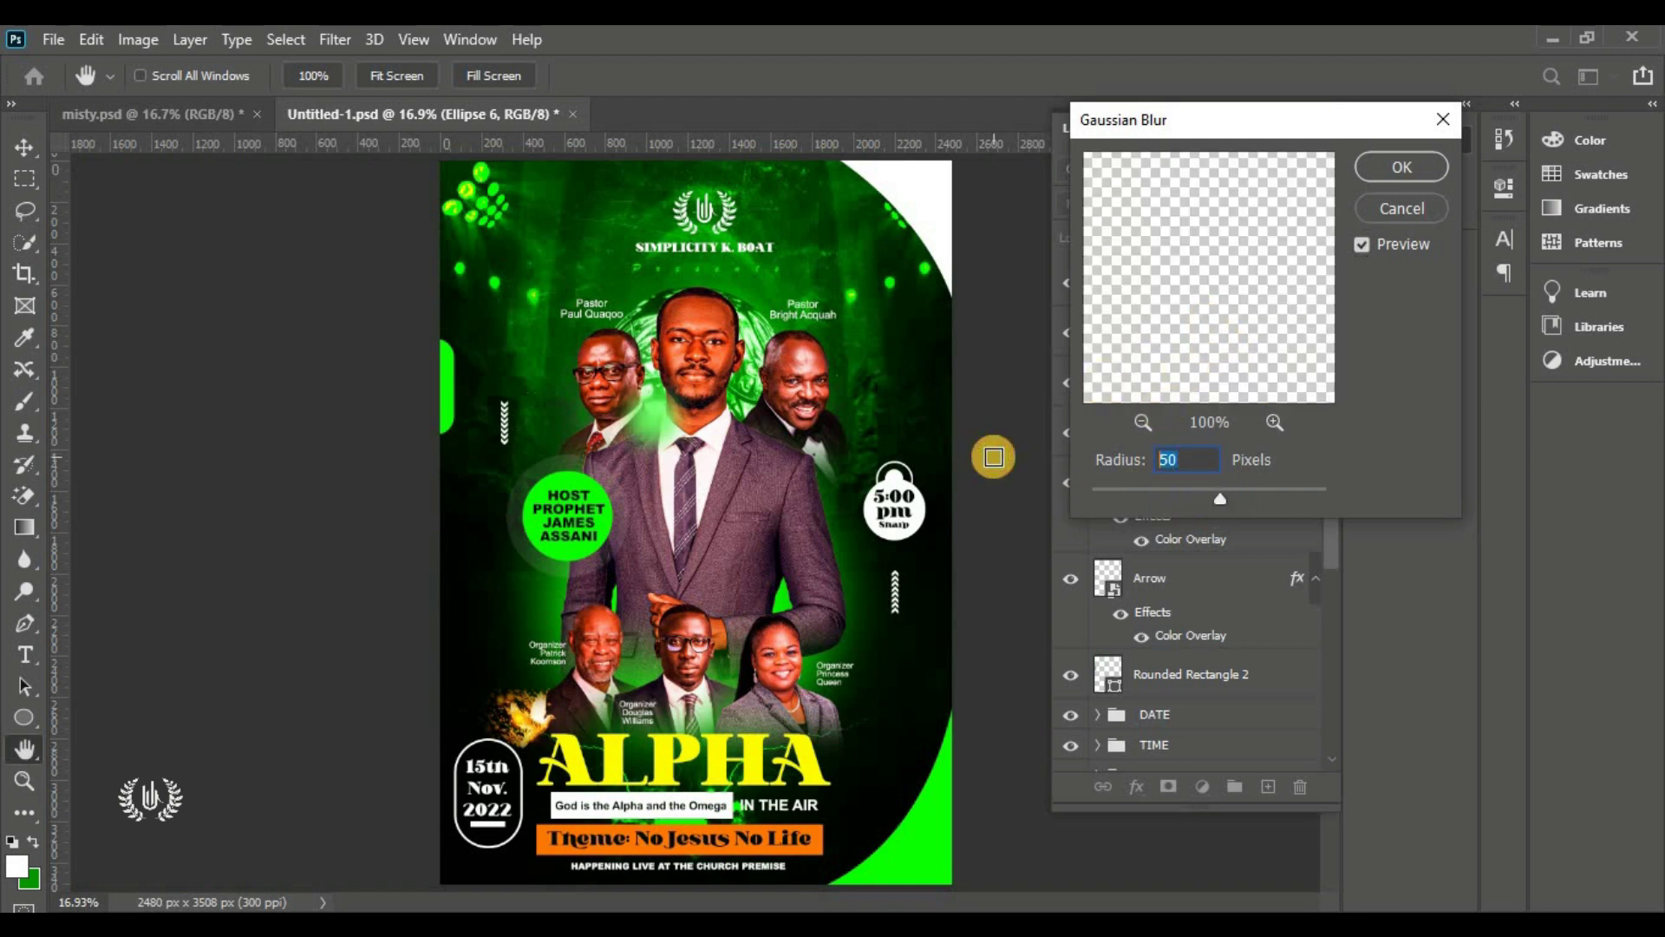
pyautogui.write('47')
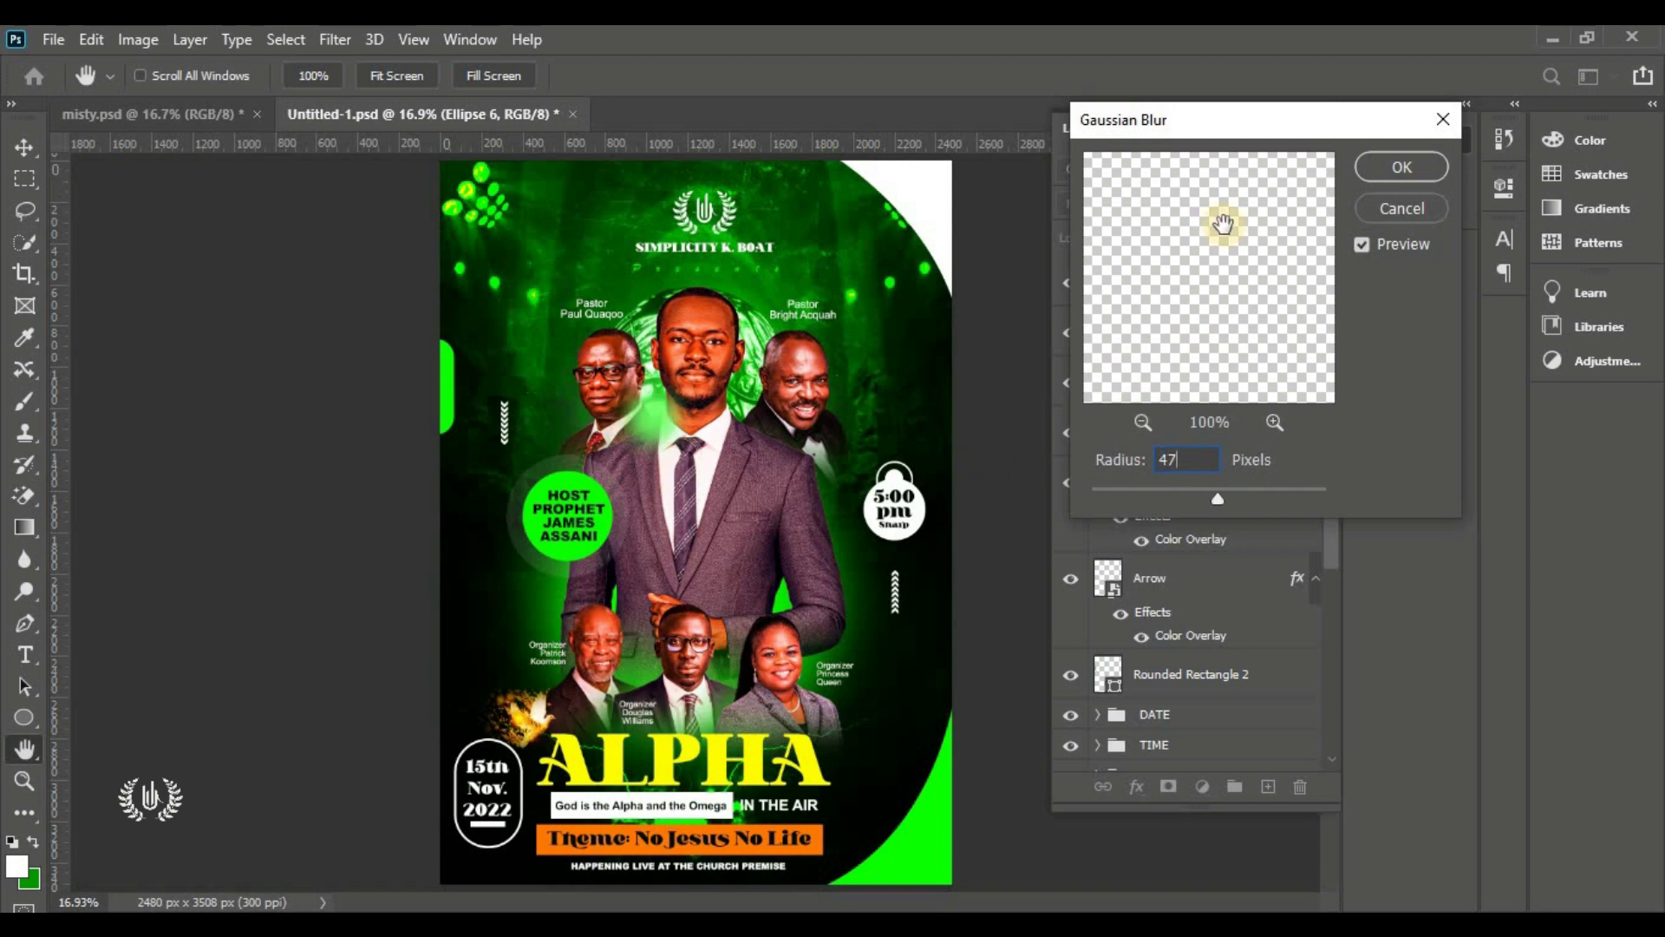
pyautogui.click(1118, 461)
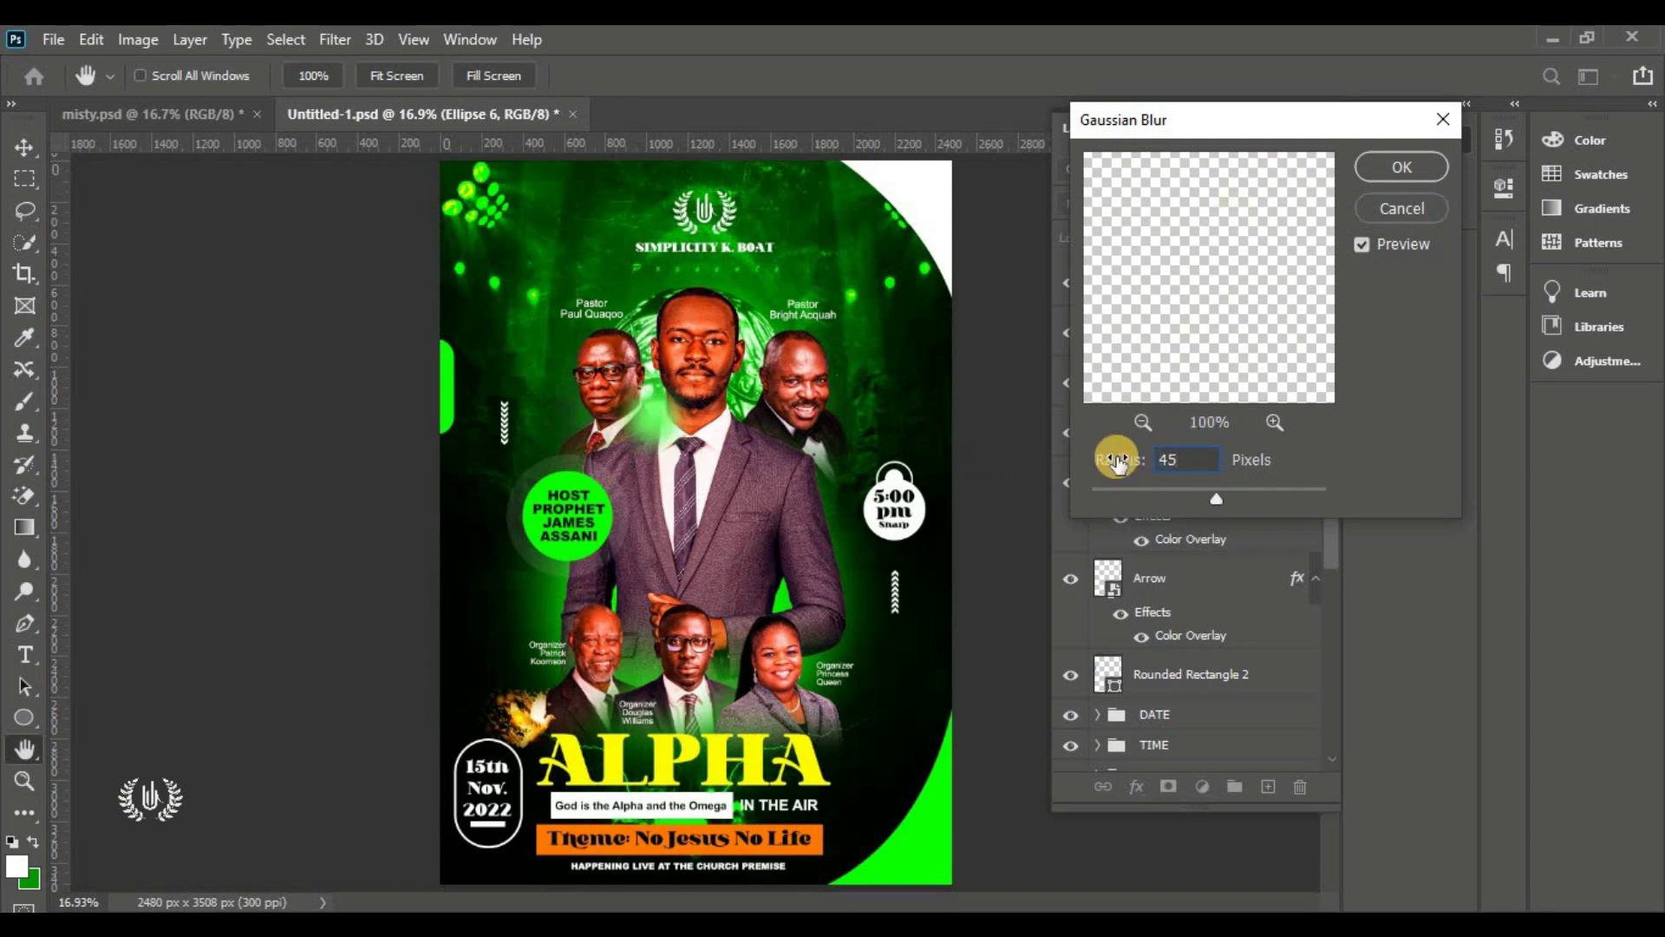
pyautogui.click(1382, 173)
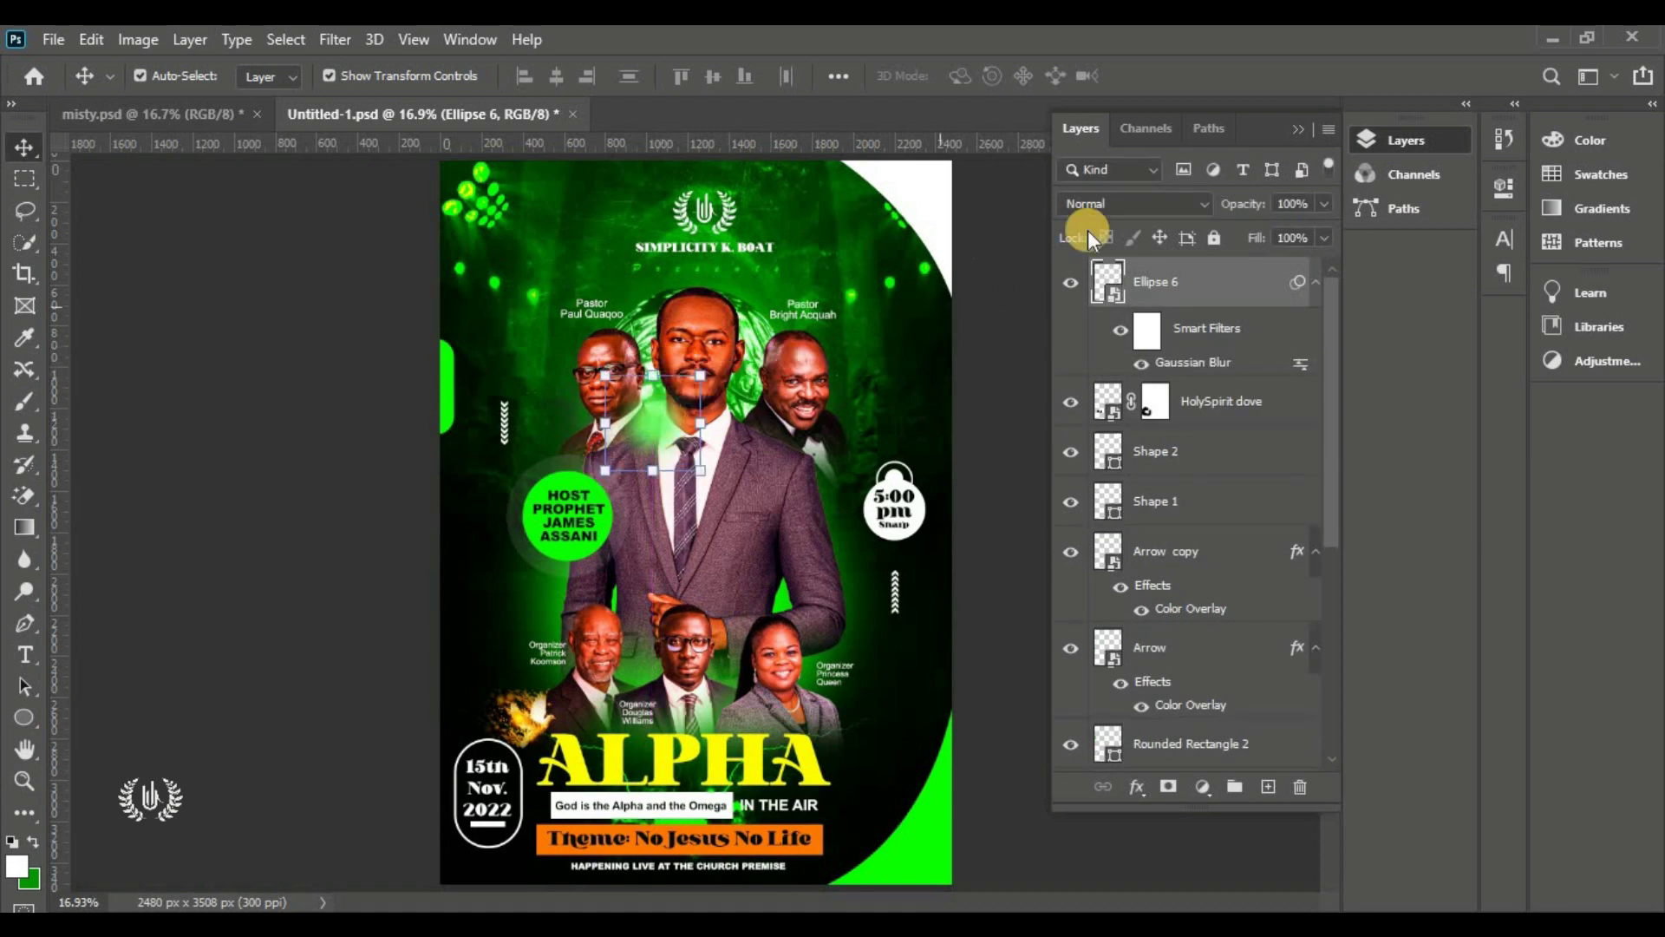
# Set the glow to Screen, copy it three times around the speaker, and group all four
pyautogui.click(639, 392)
pyautogui.click(1079, 203)
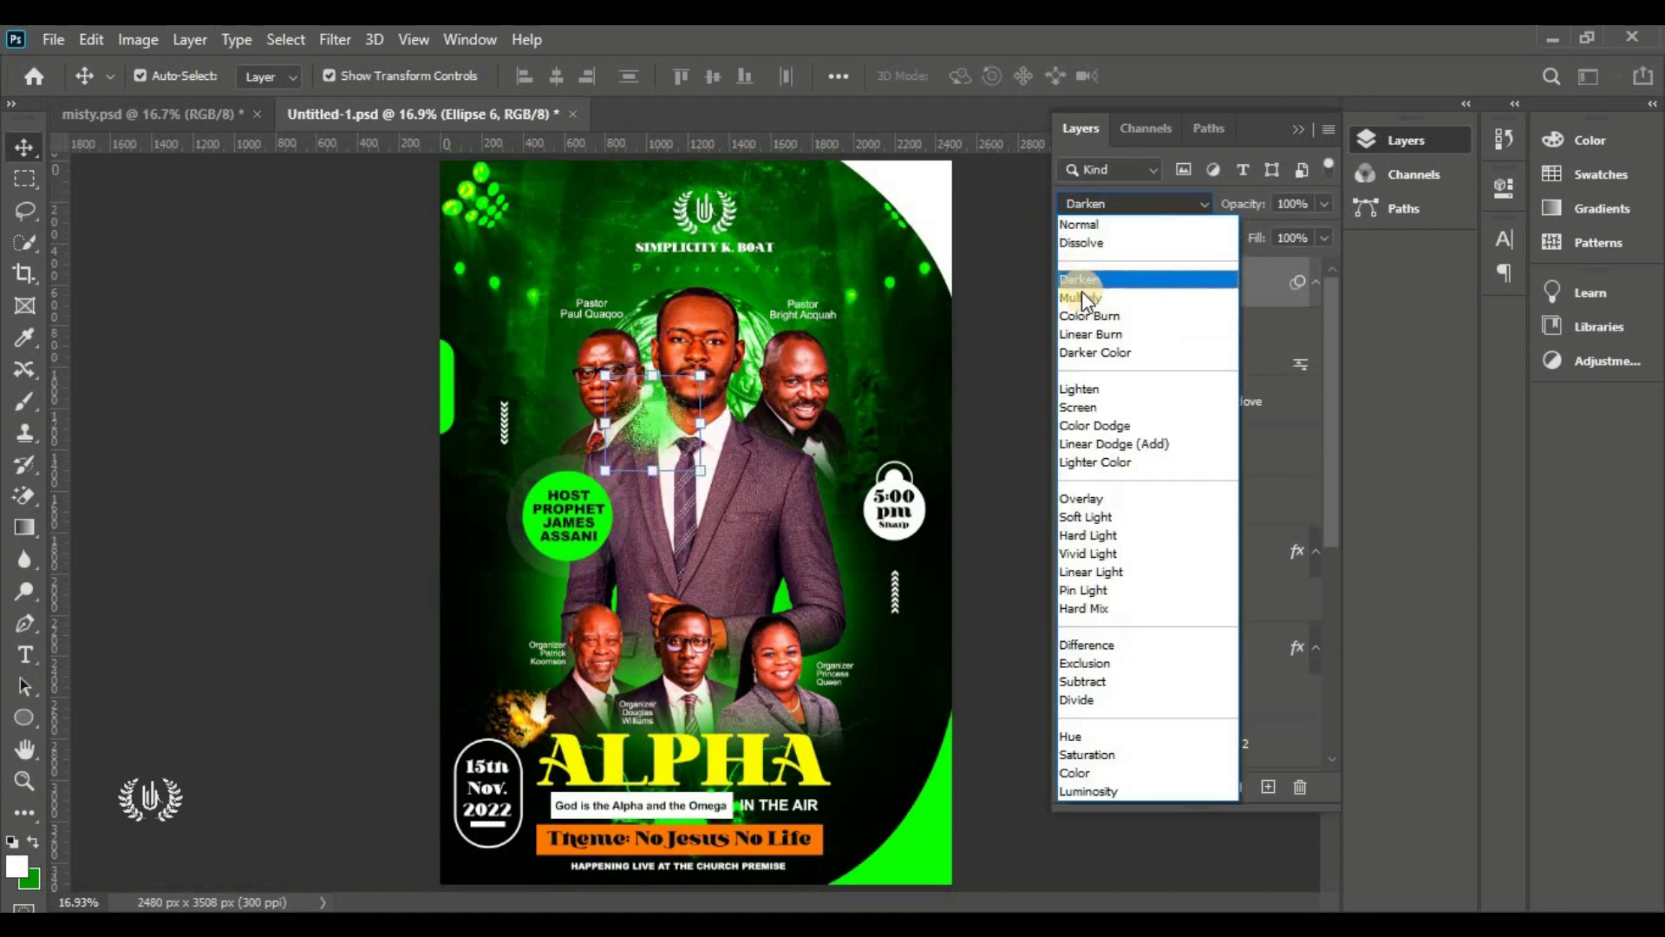
pyautogui.click(1084, 407)
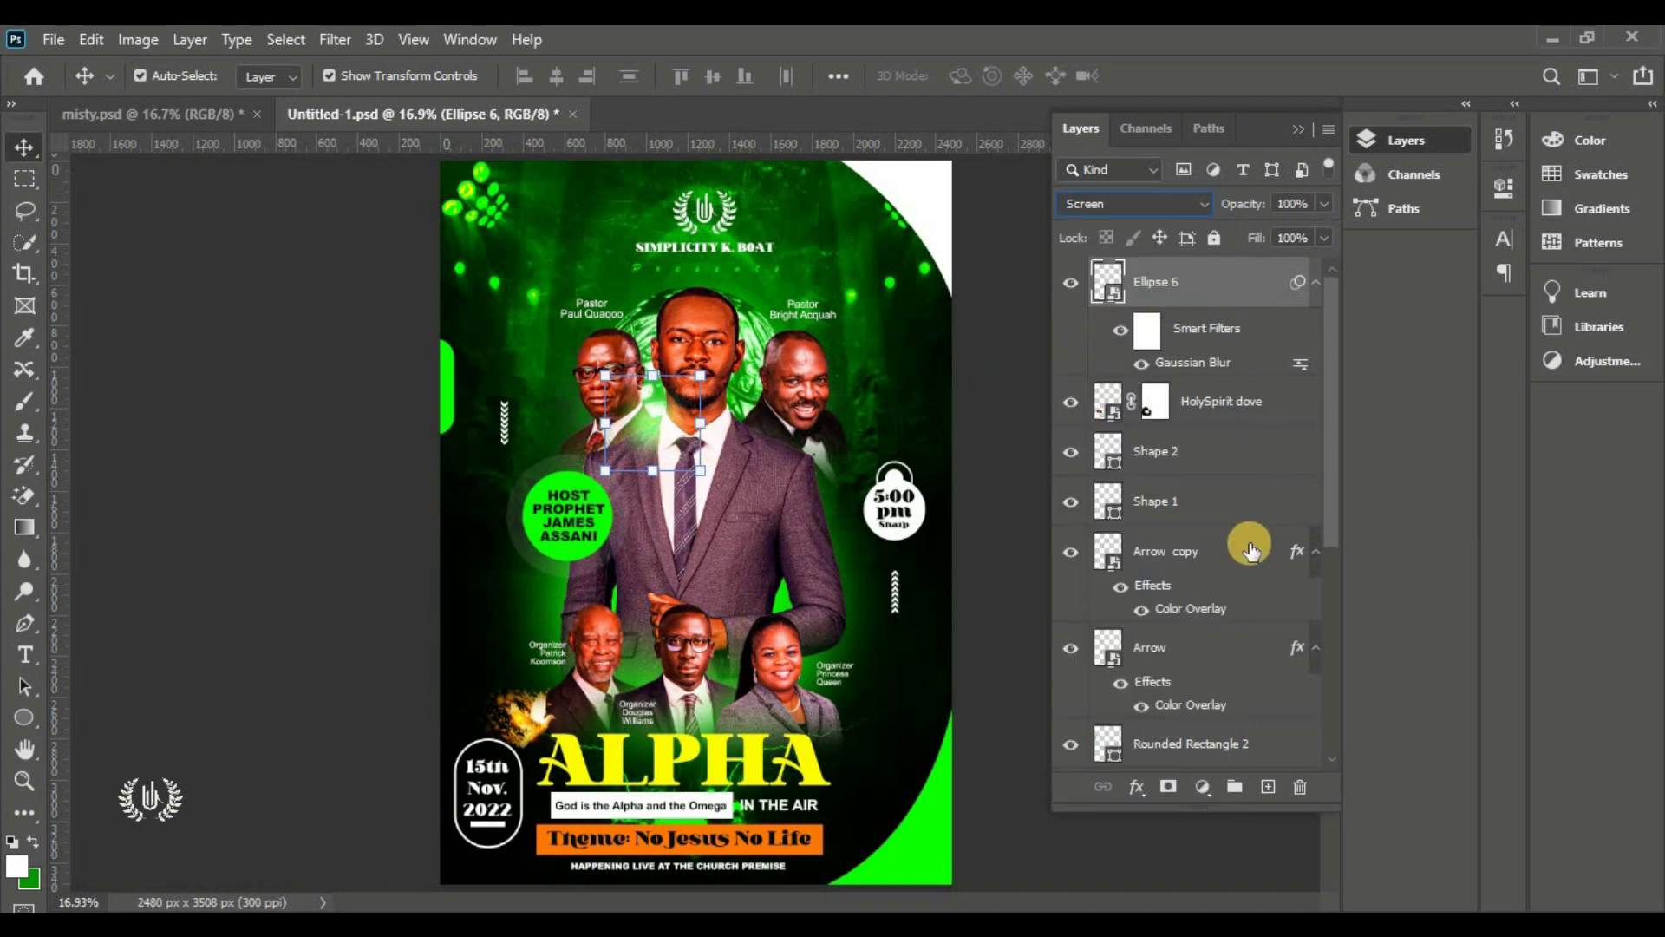
pyautogui.hotkey('ctrl', 'j')
pyautogui.moveTo(645, 433); pyautogui.dragTo(753, 428)
pyautogui.hotkey('ctrl', 'j')
pyautogui.moveTo(756, 430); pyautogui.dragTo(655, 694)
pyautogui.hotkey('ctrl', 'j')
pyautogui.keyDown('shift'); pyautogui.click(1163, 640); pyautogui.keyUp('shift')
pyautogui.hotkey('ctrl', 'g')
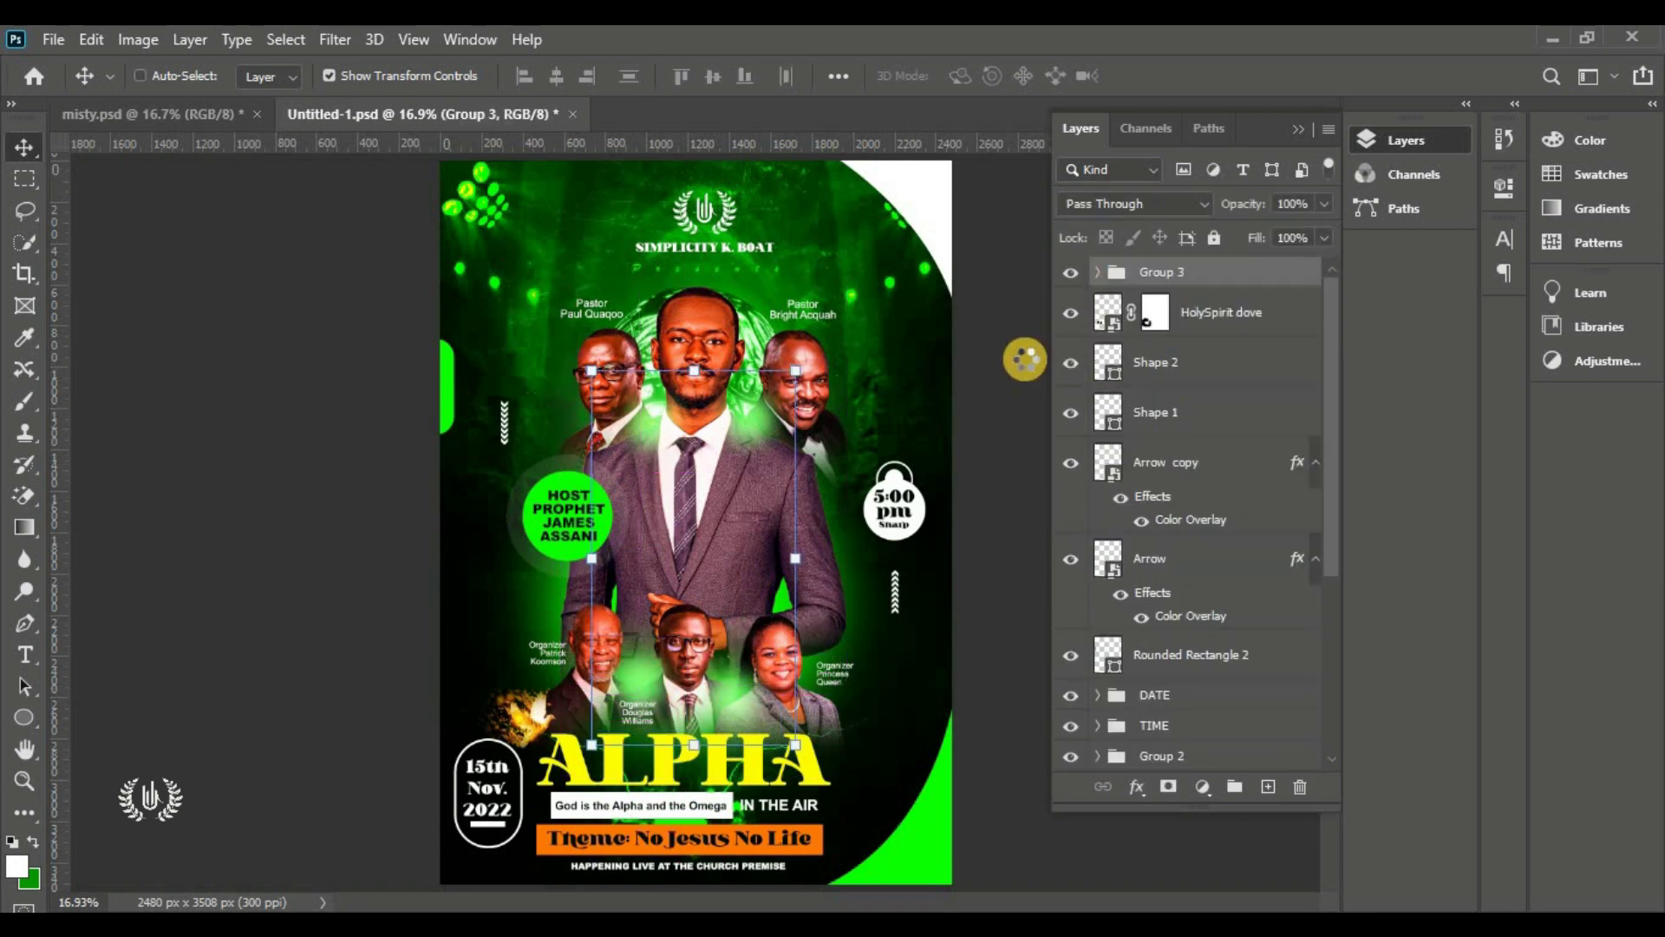
# Duplicate the glow group at 20% opacity and stamp a merged Layer 2 on top
pyautogui.hotkey('ctrl', 'j')
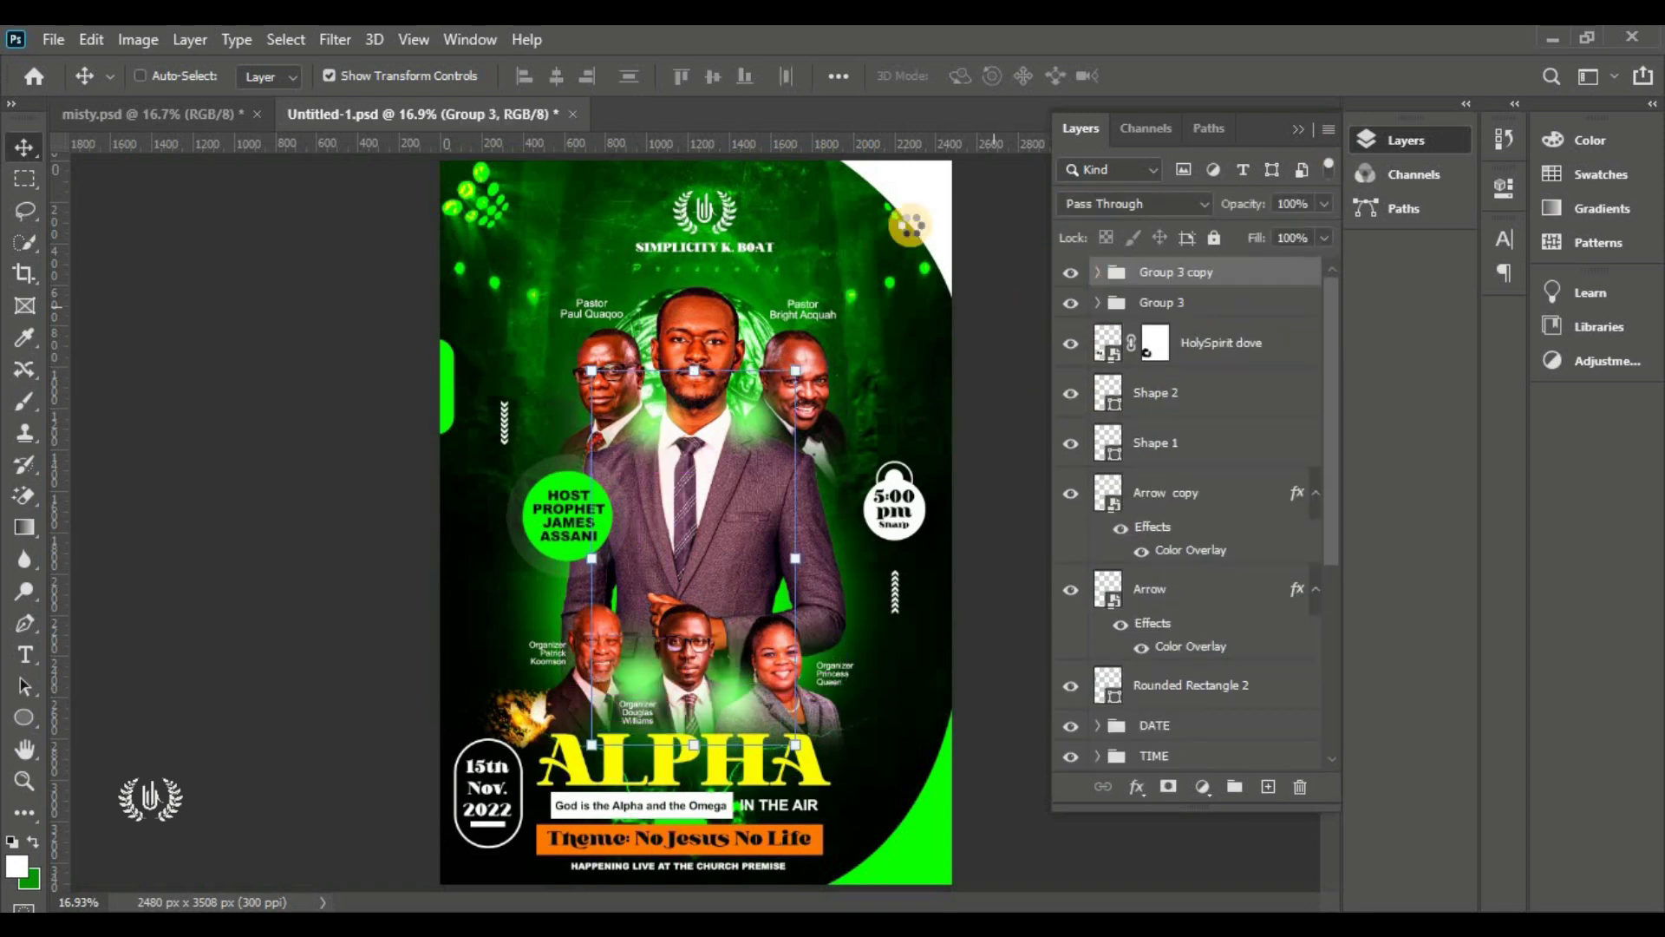
pyautogui.press('3')
pyautogui.press('2')
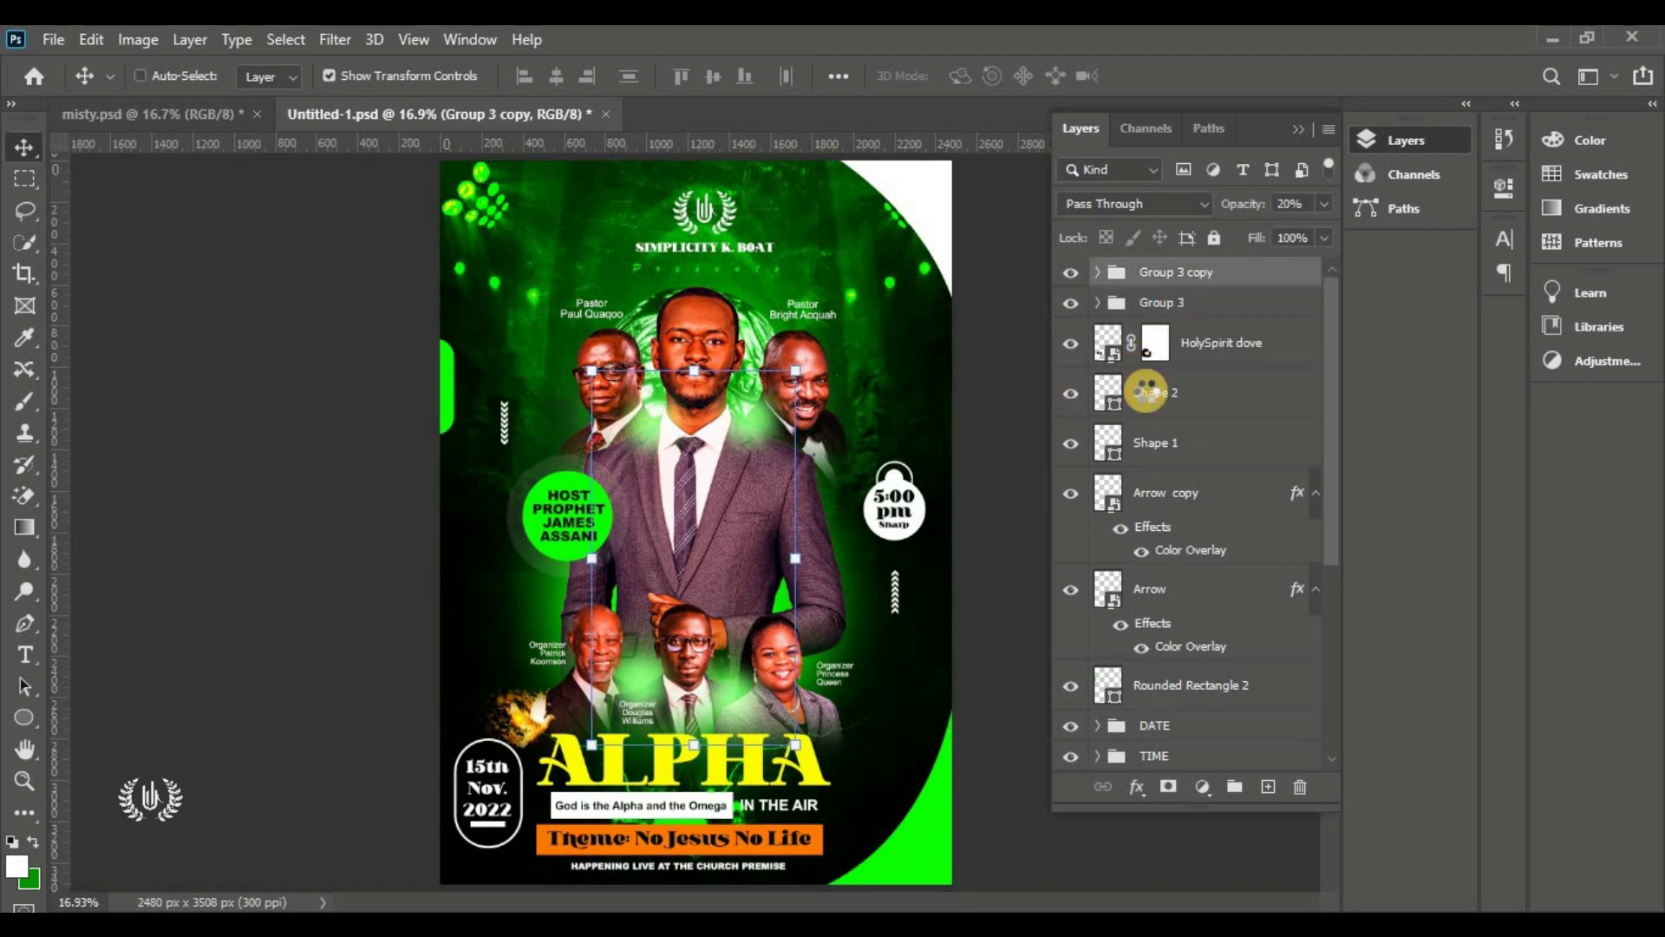
pyautogui.hotkey('ctrl', 'alt', 'shift', 'e')
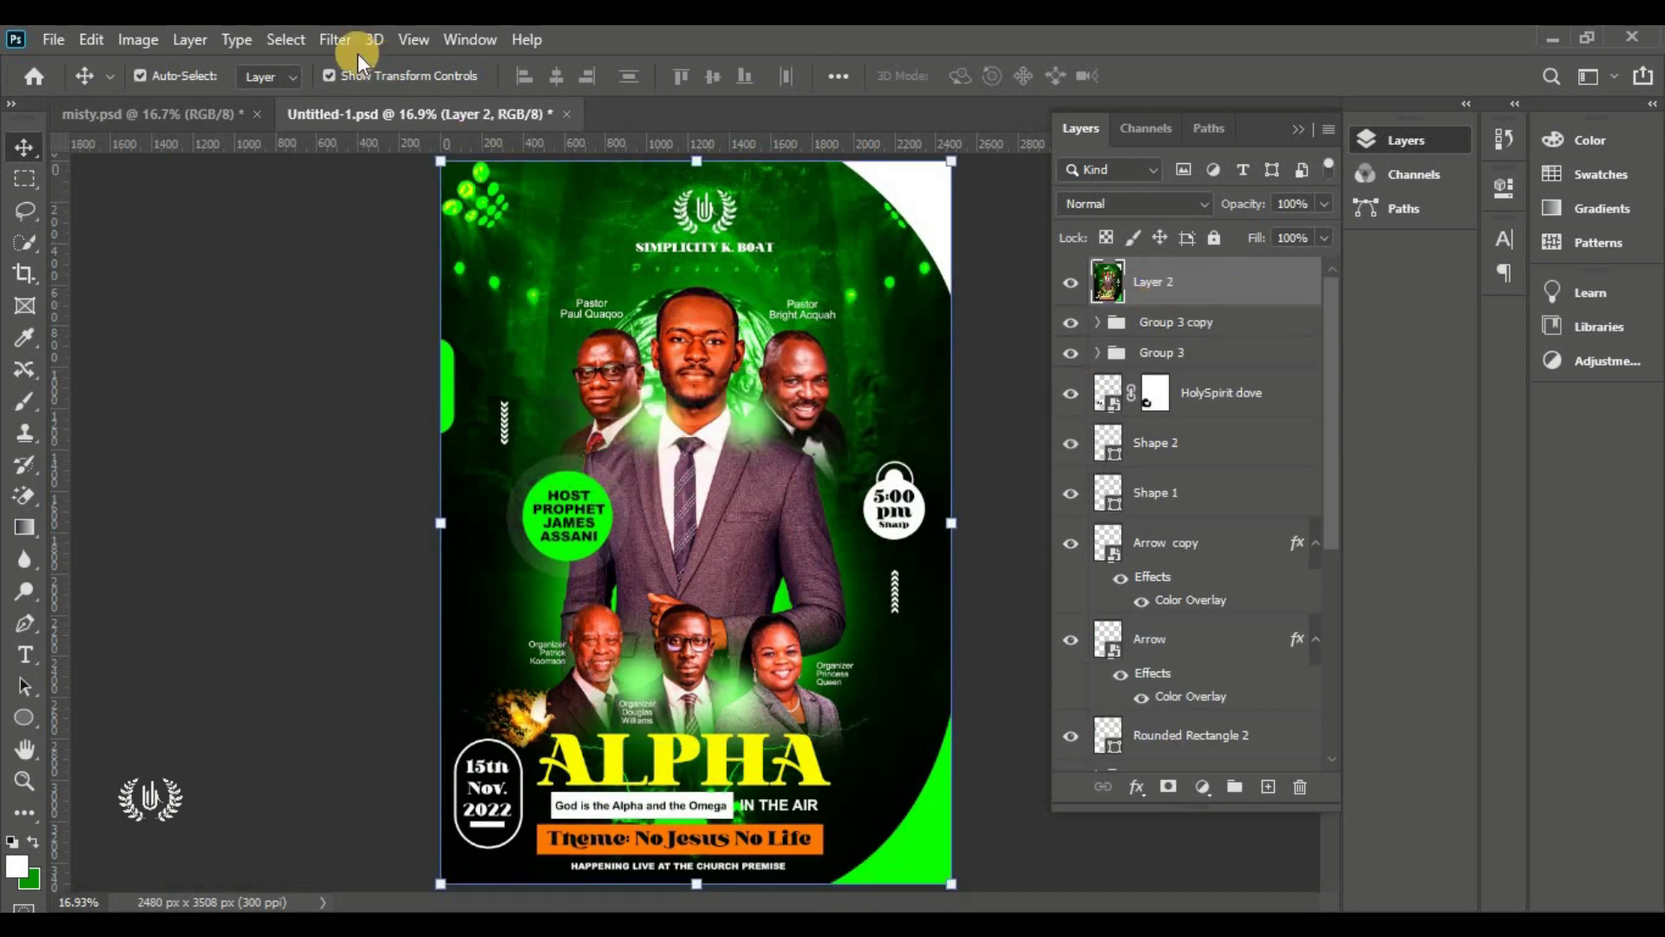
# In the Camera Raw Filter, set Temperature +8, Tint +9, Contrast +25, Texture +13, raise Saturation, and apply
pyautogui.click(334, 40)
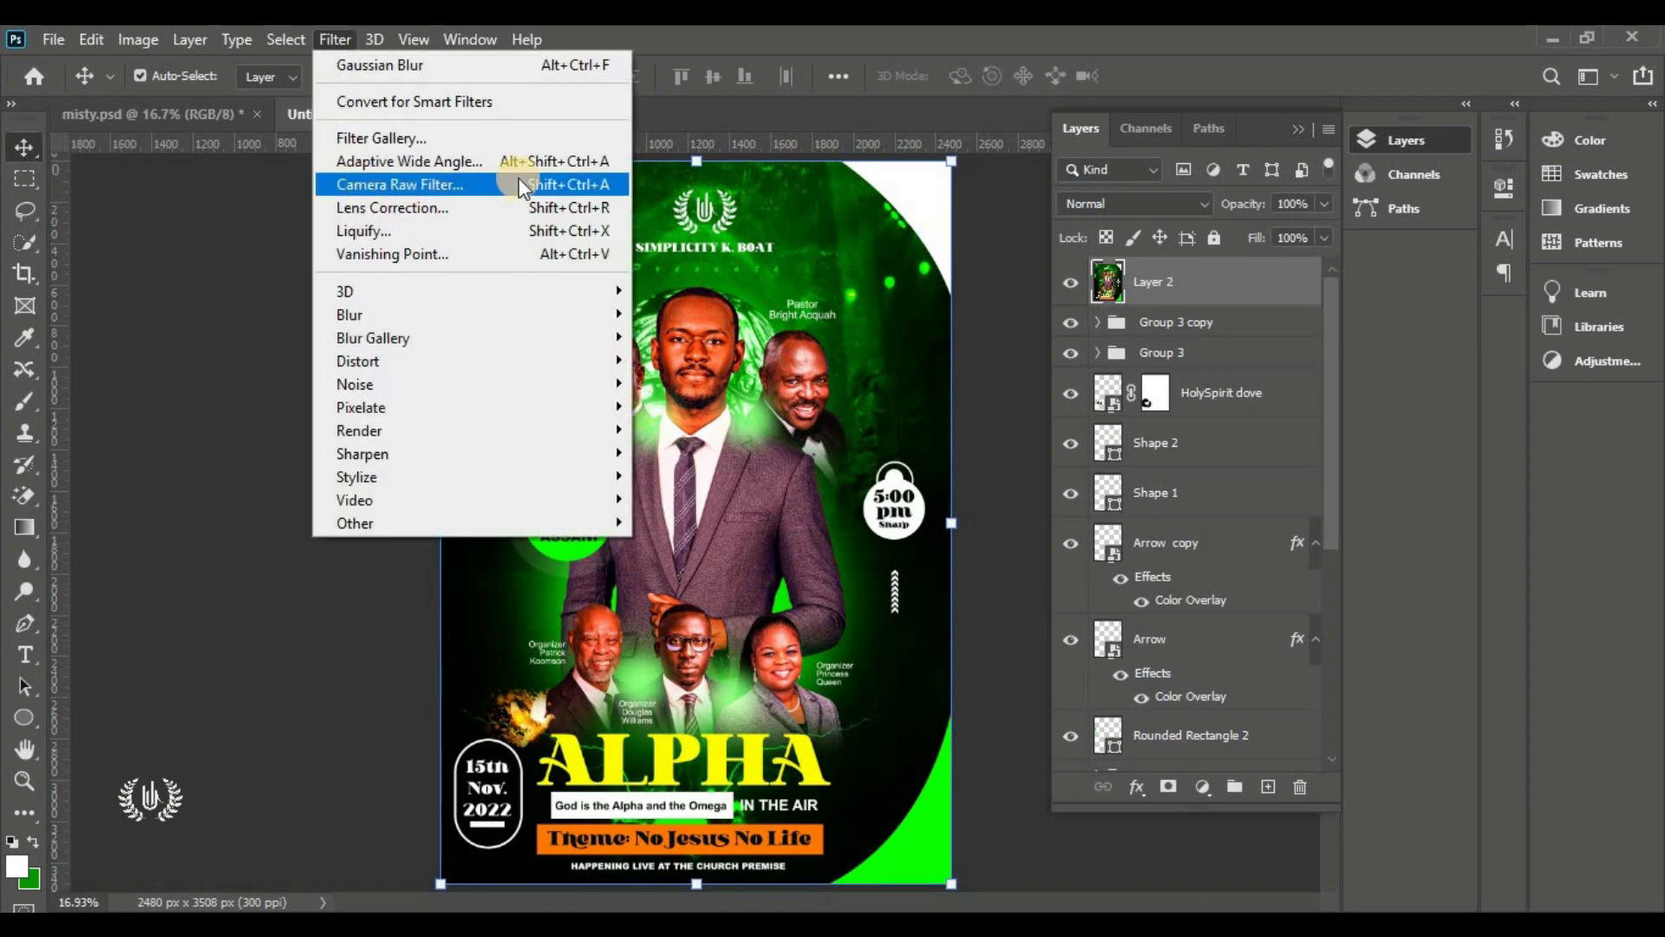
pyautogui.click(519, 183)
pyautogui.click(1279, 492)
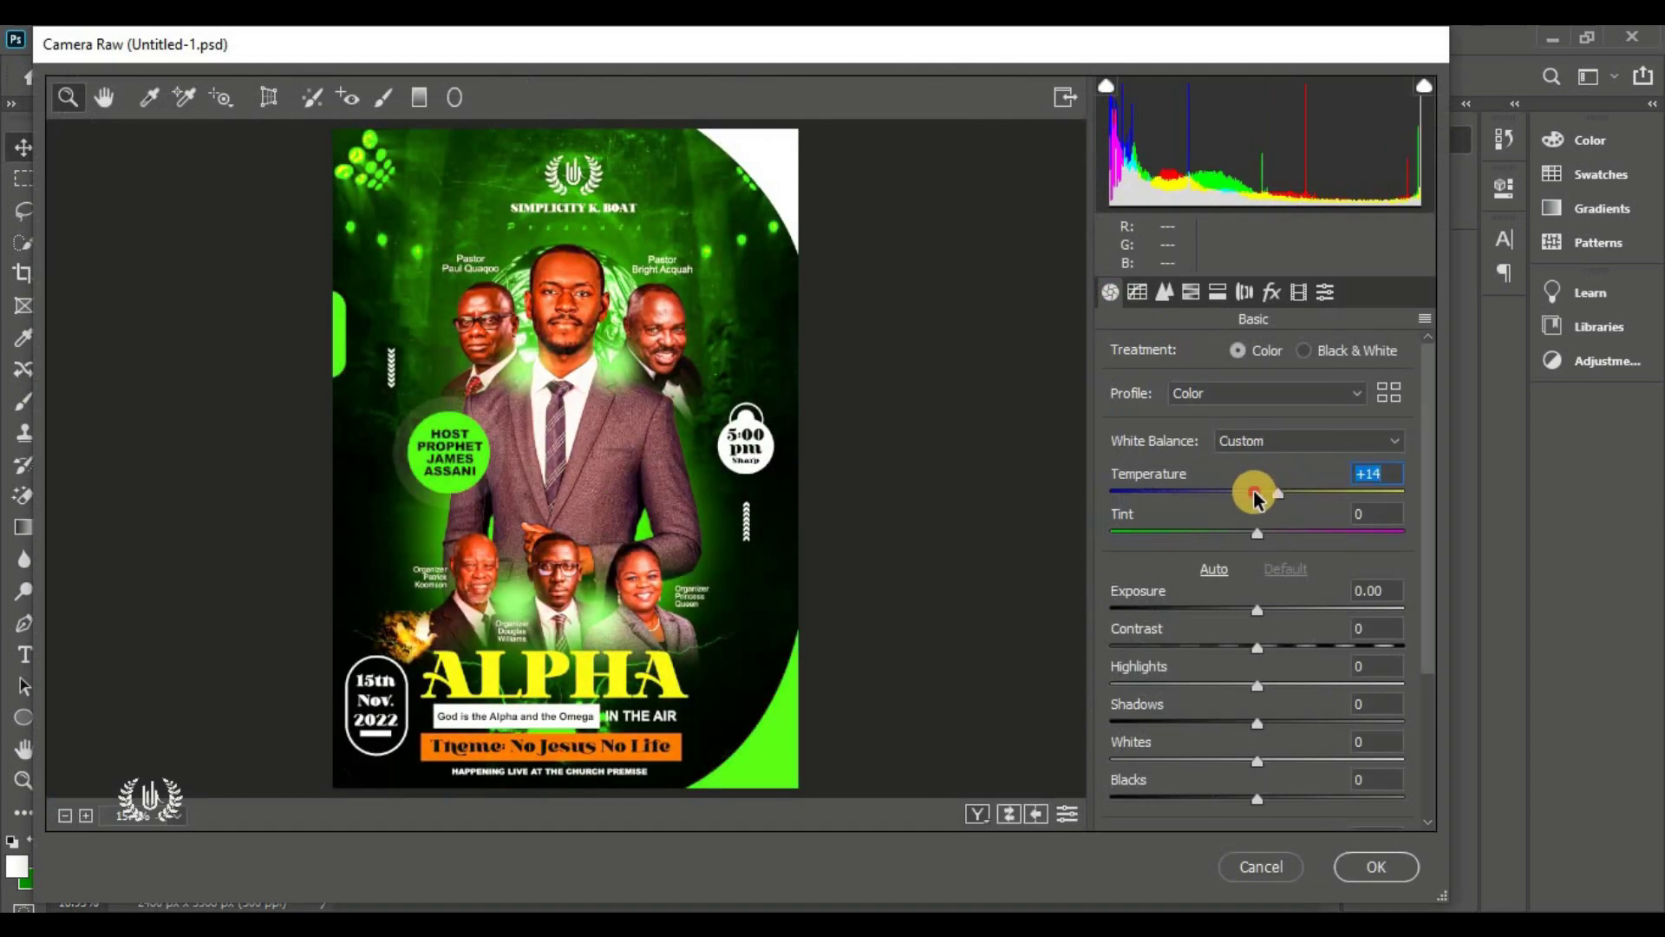
pyautogui.moveTo(1255, 495); pyautogui.dragTo(1270, 543)
pyautogui.click(1323, 647)
pyautogui.click(1293, 648)
pyautogui.scroll(-3, 1304, 612)
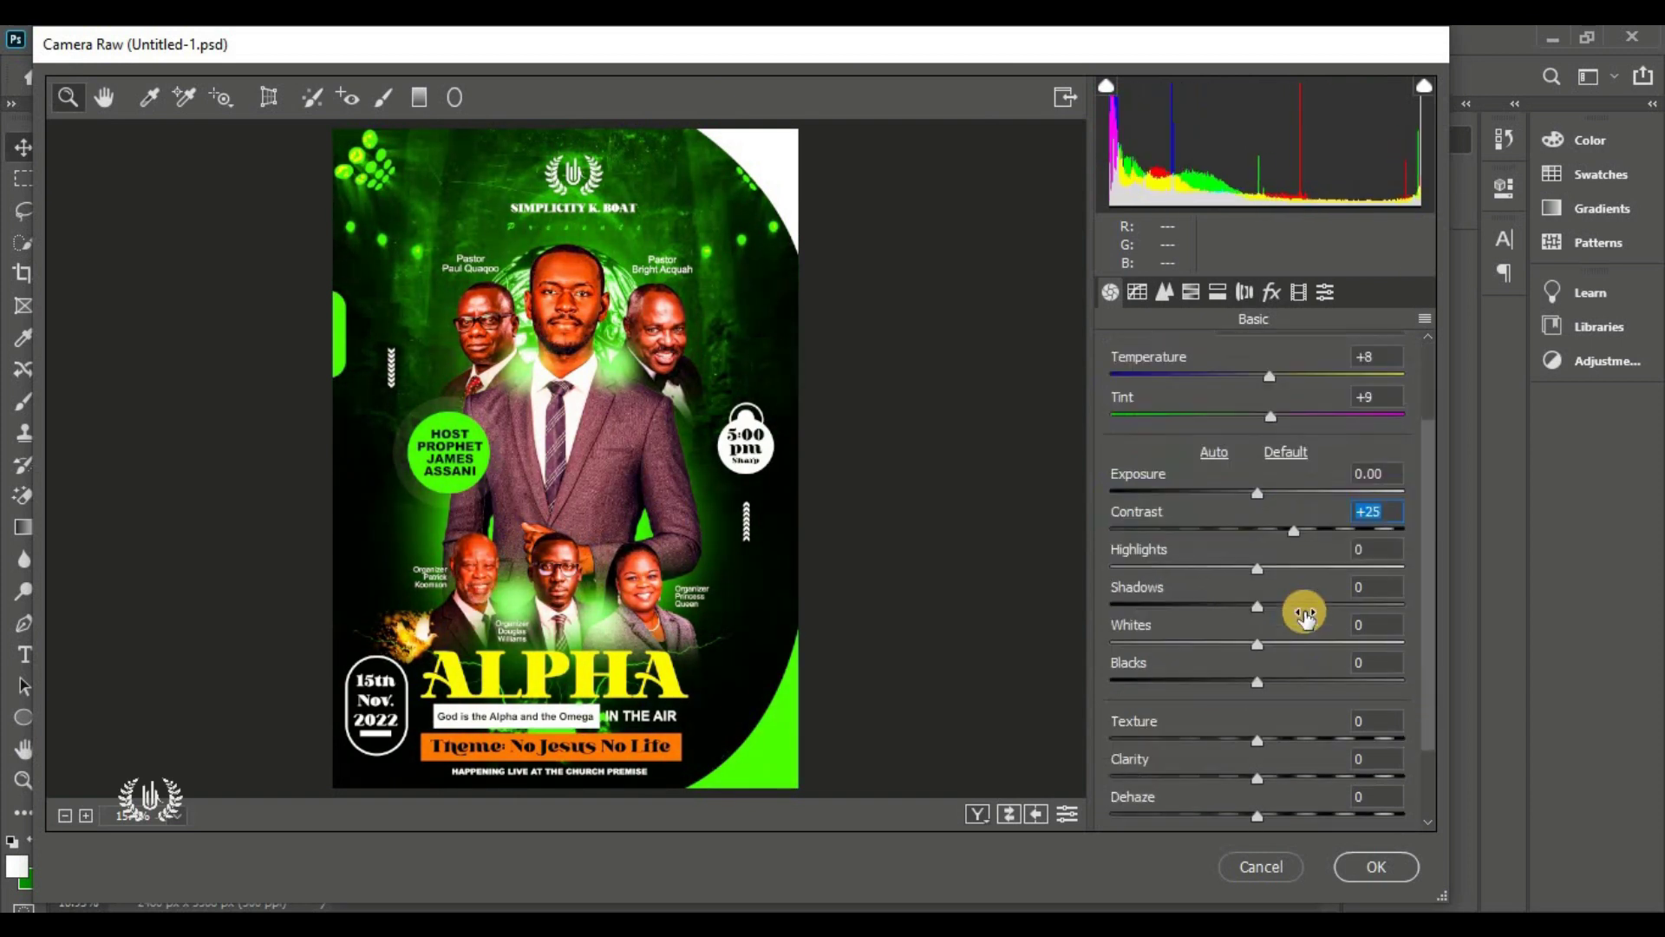
pyautogui.scroll(-2, 1304, 612)
pyautogui.click(1258, 808)
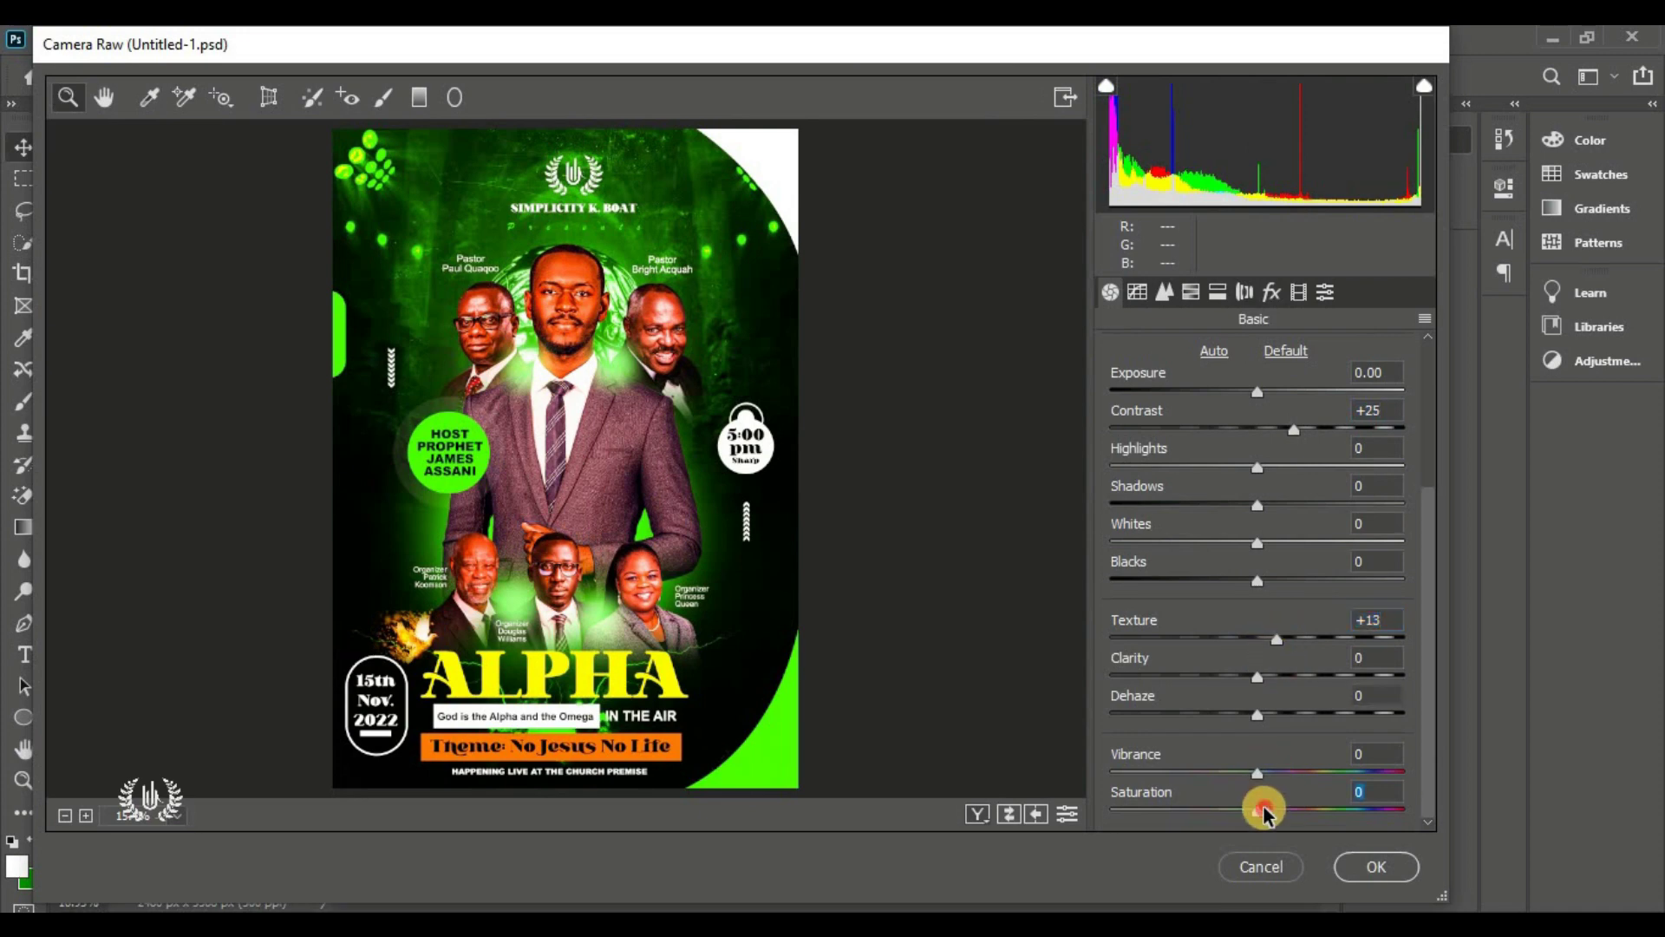
pyautogui.click(1370, 866)
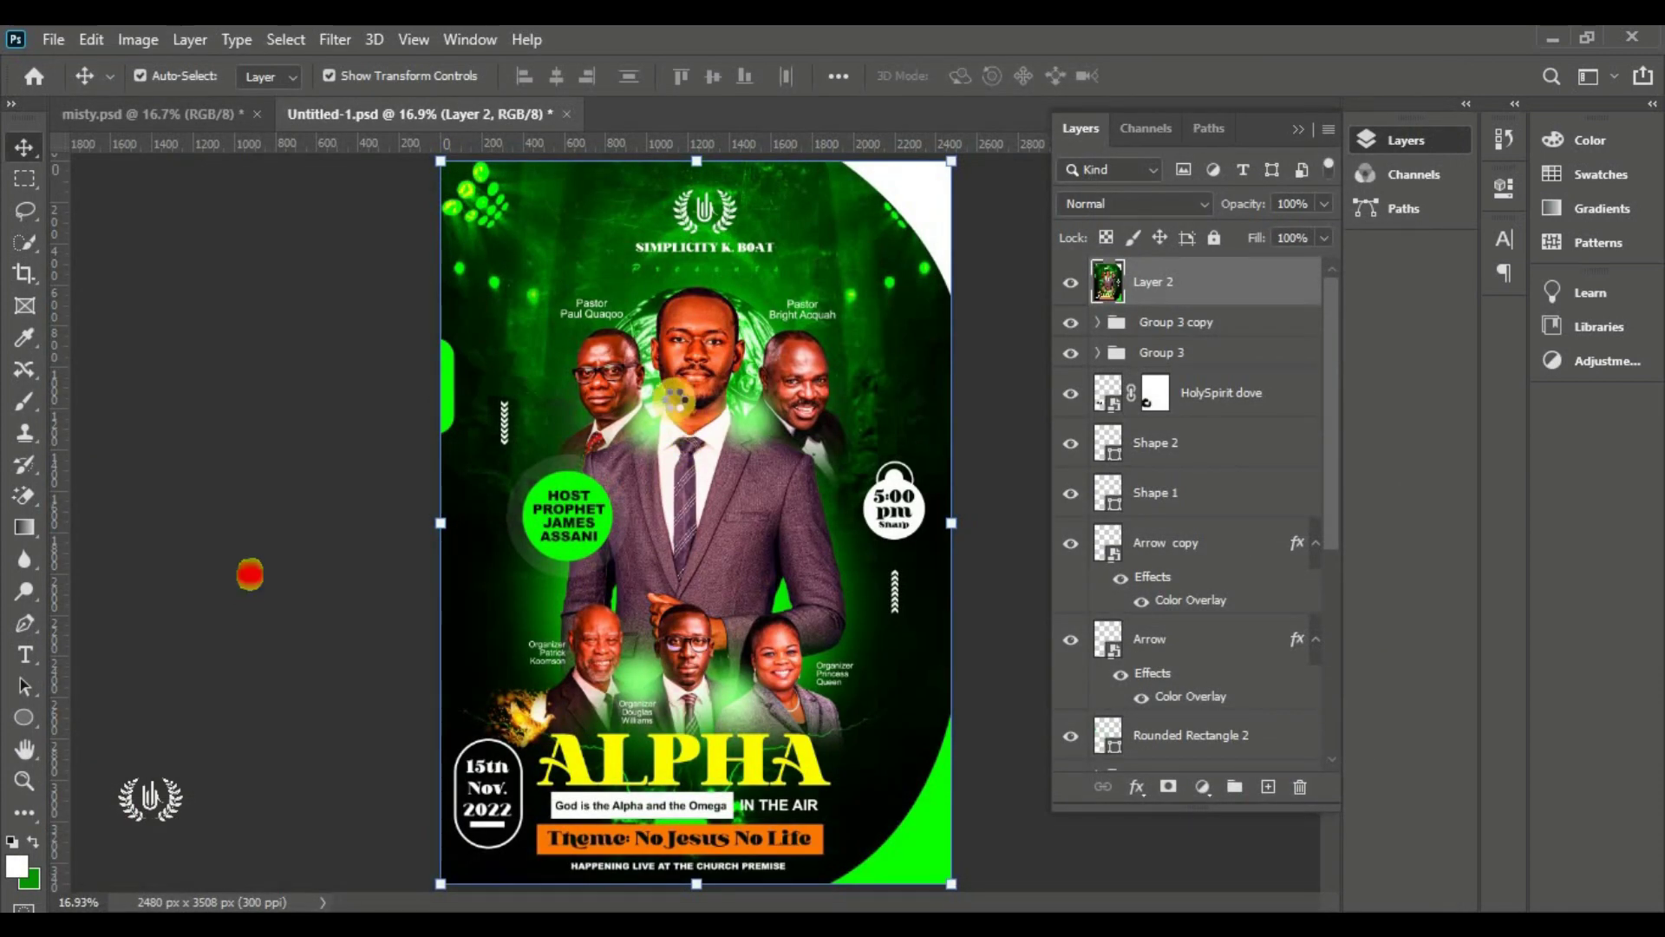
pyautogui.click(375, 425)
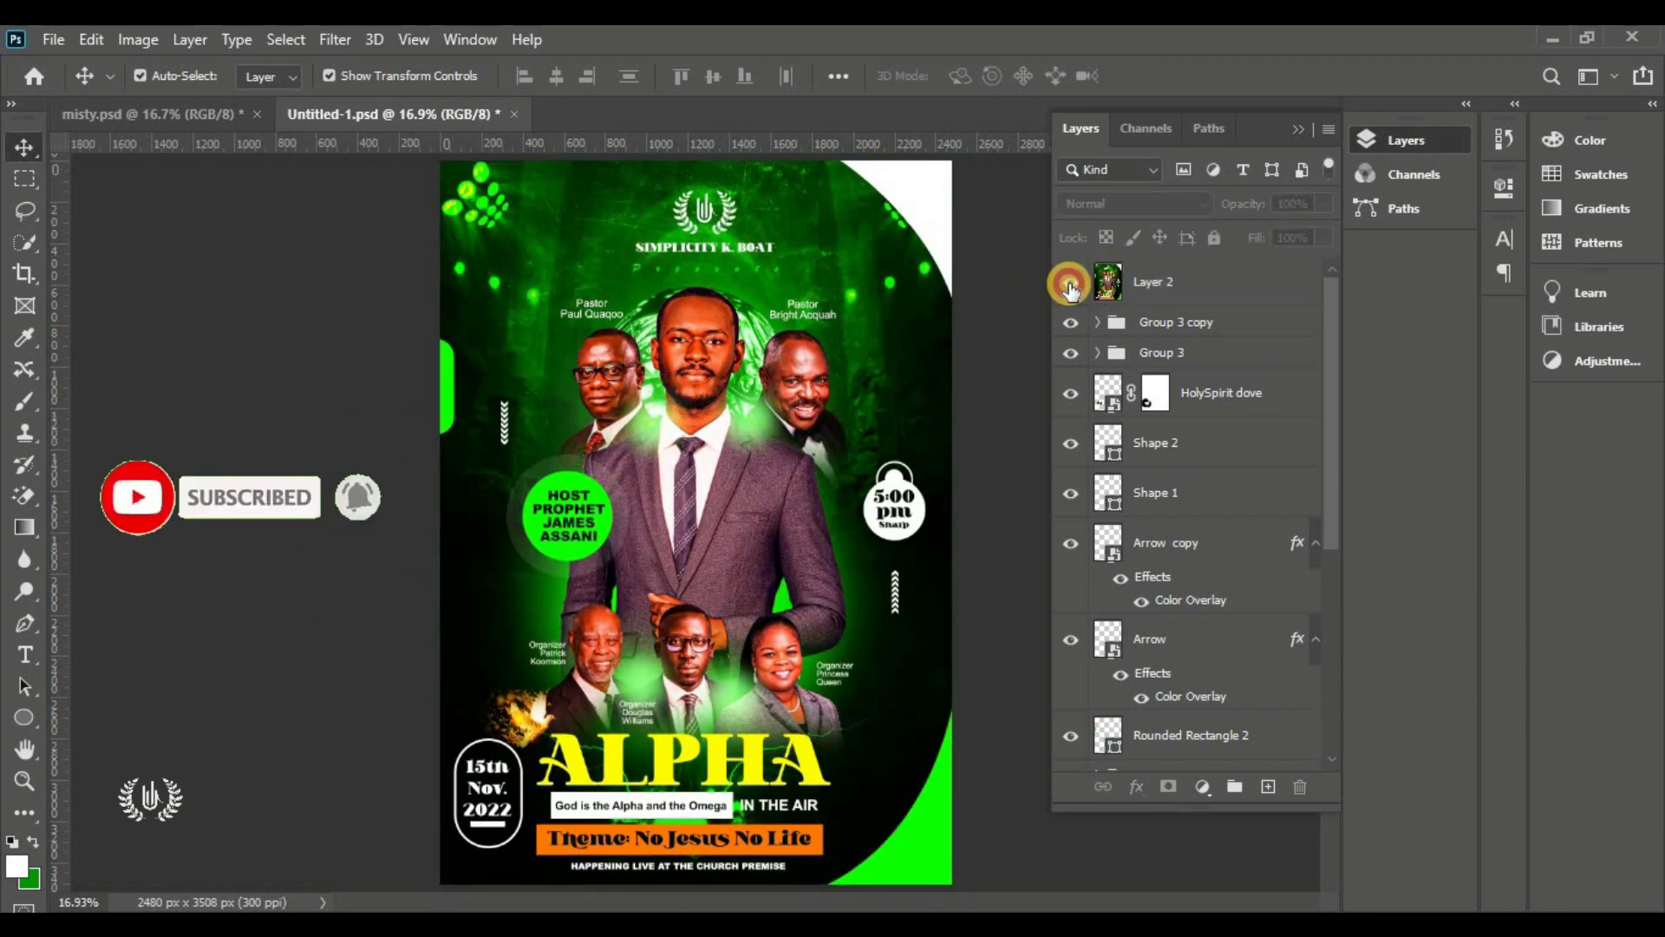
pyautogui.click(168, 121)
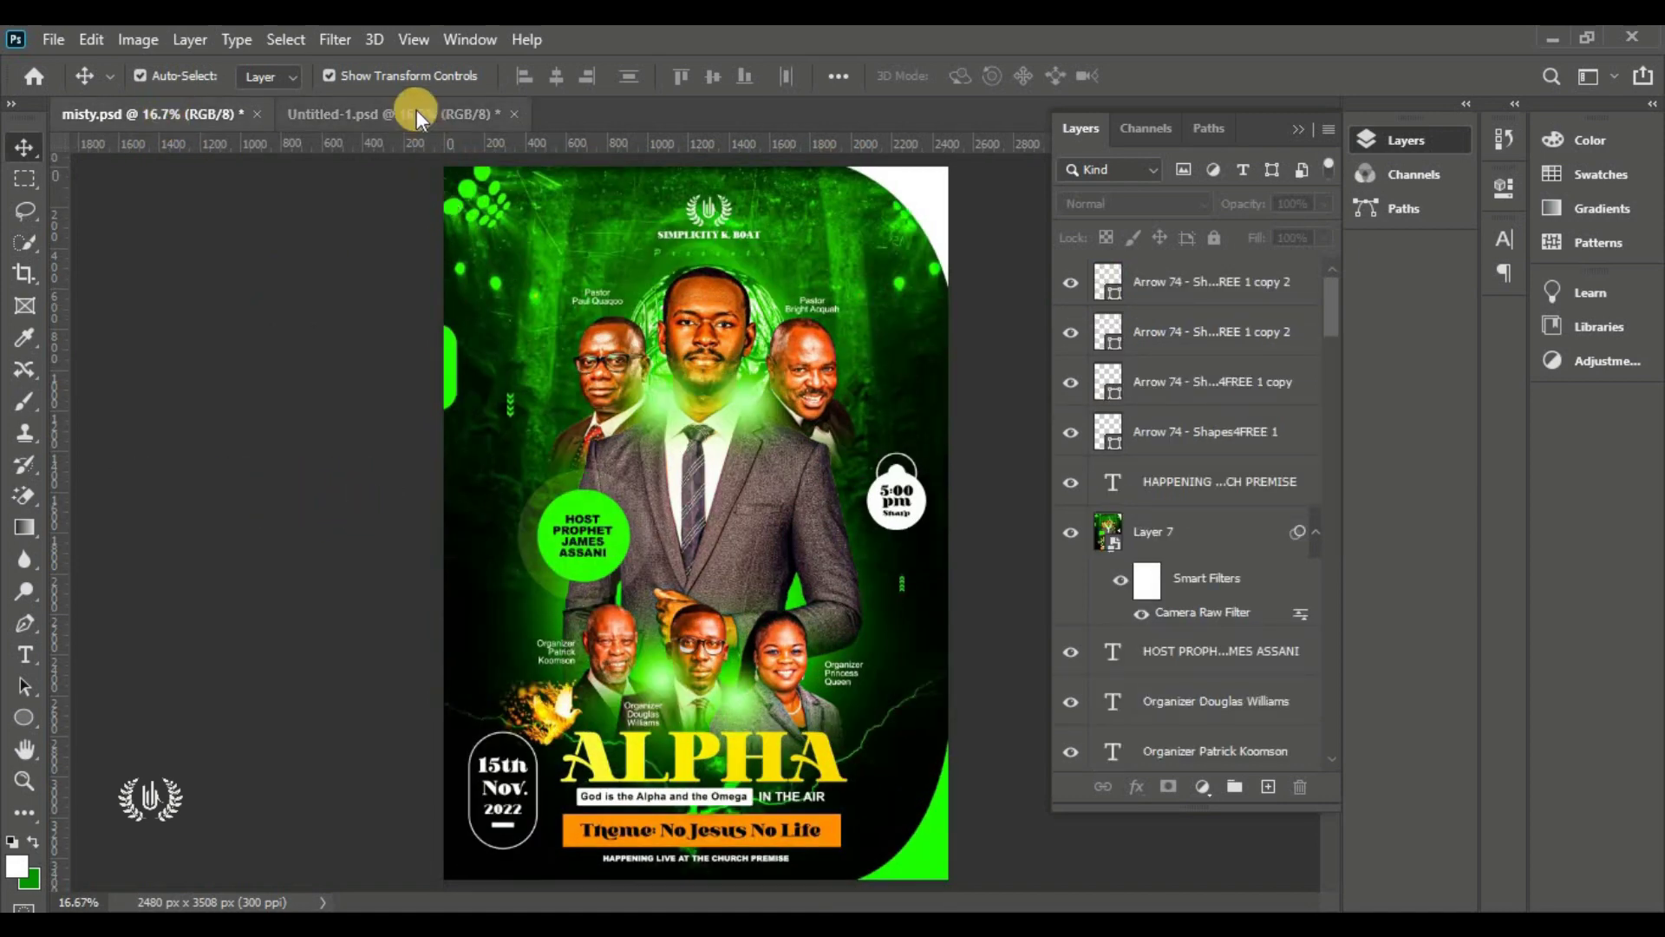
pyautogui.click(416, 114)
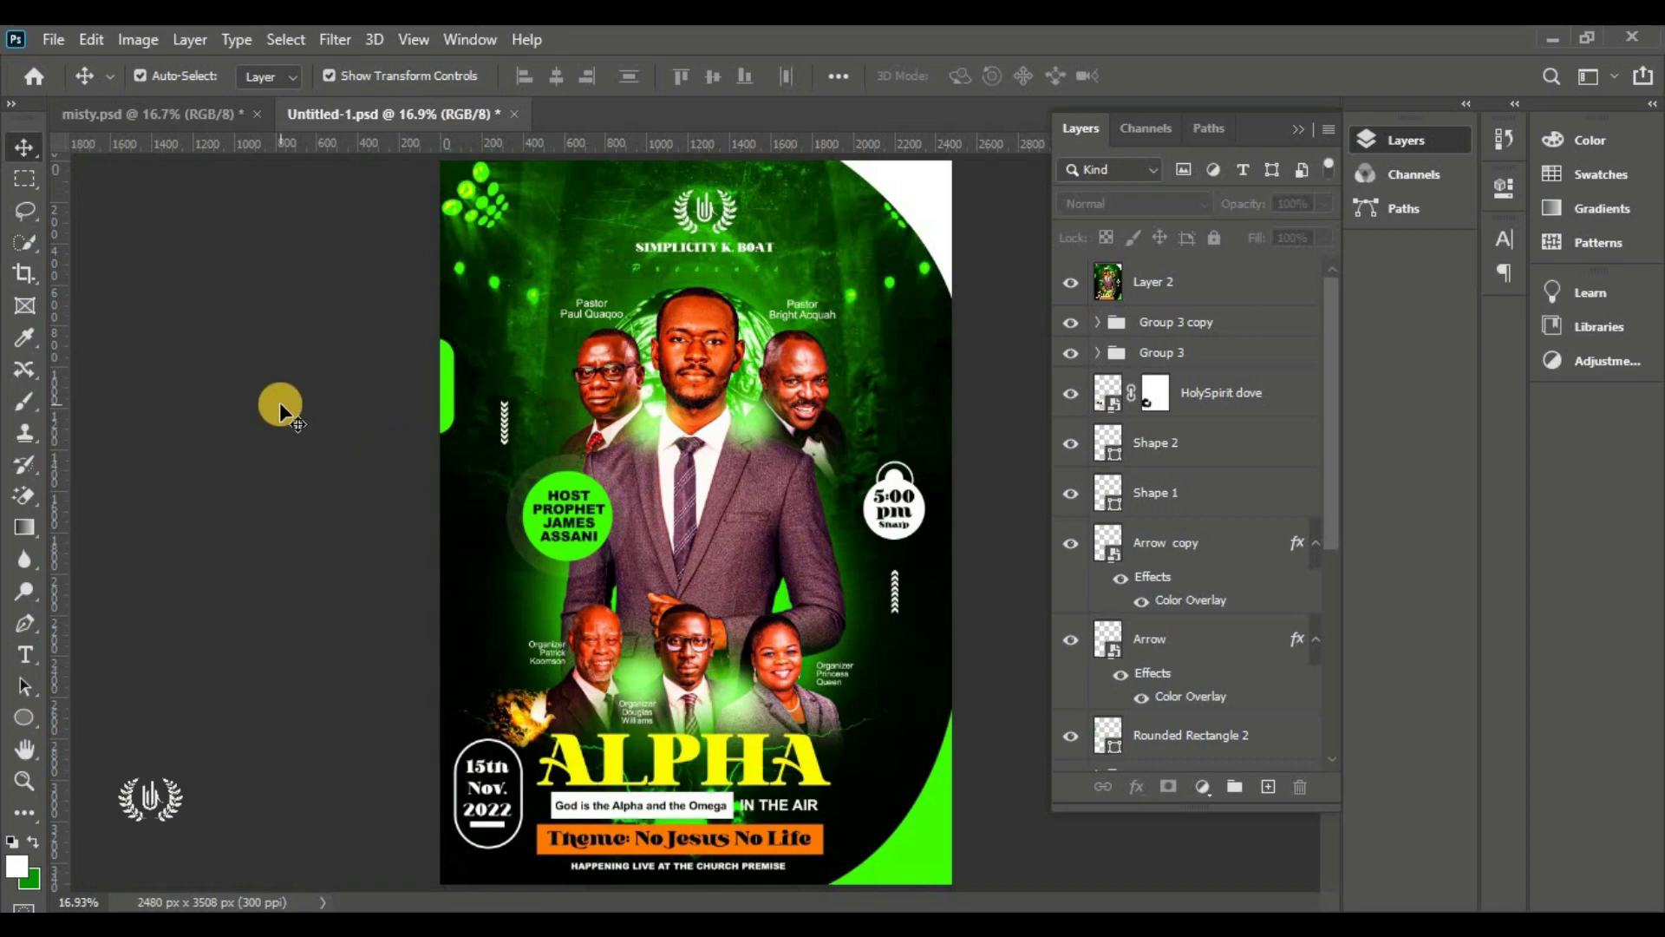
pyautogui.click(48, 40)
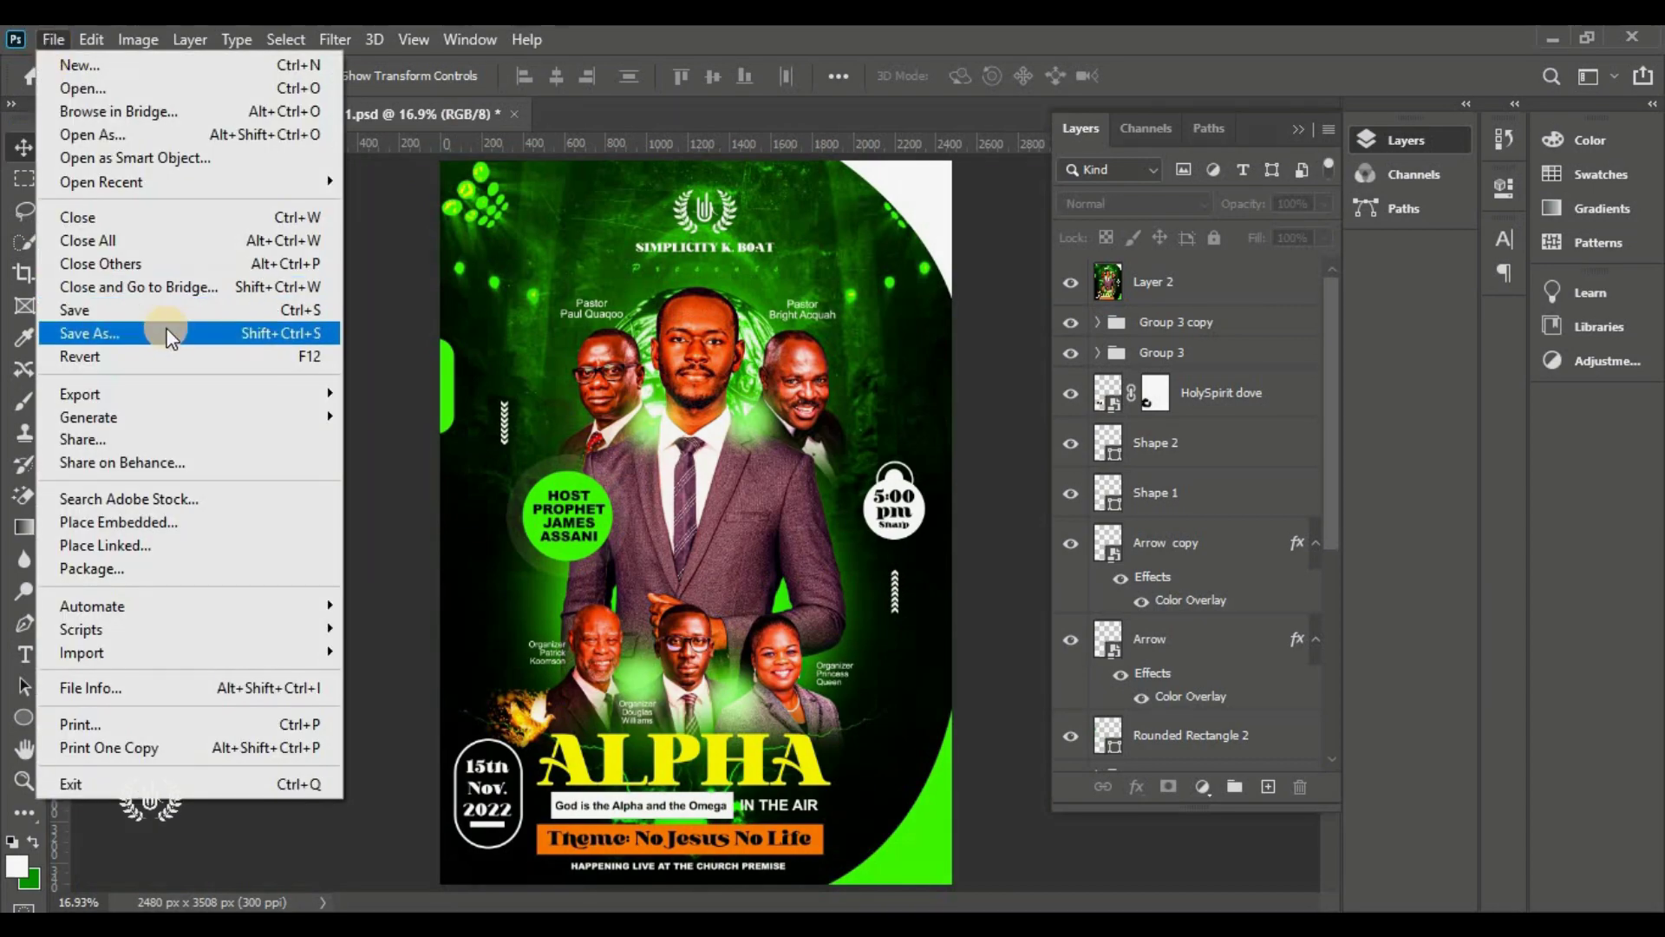
pyautogui.click(167, 328)
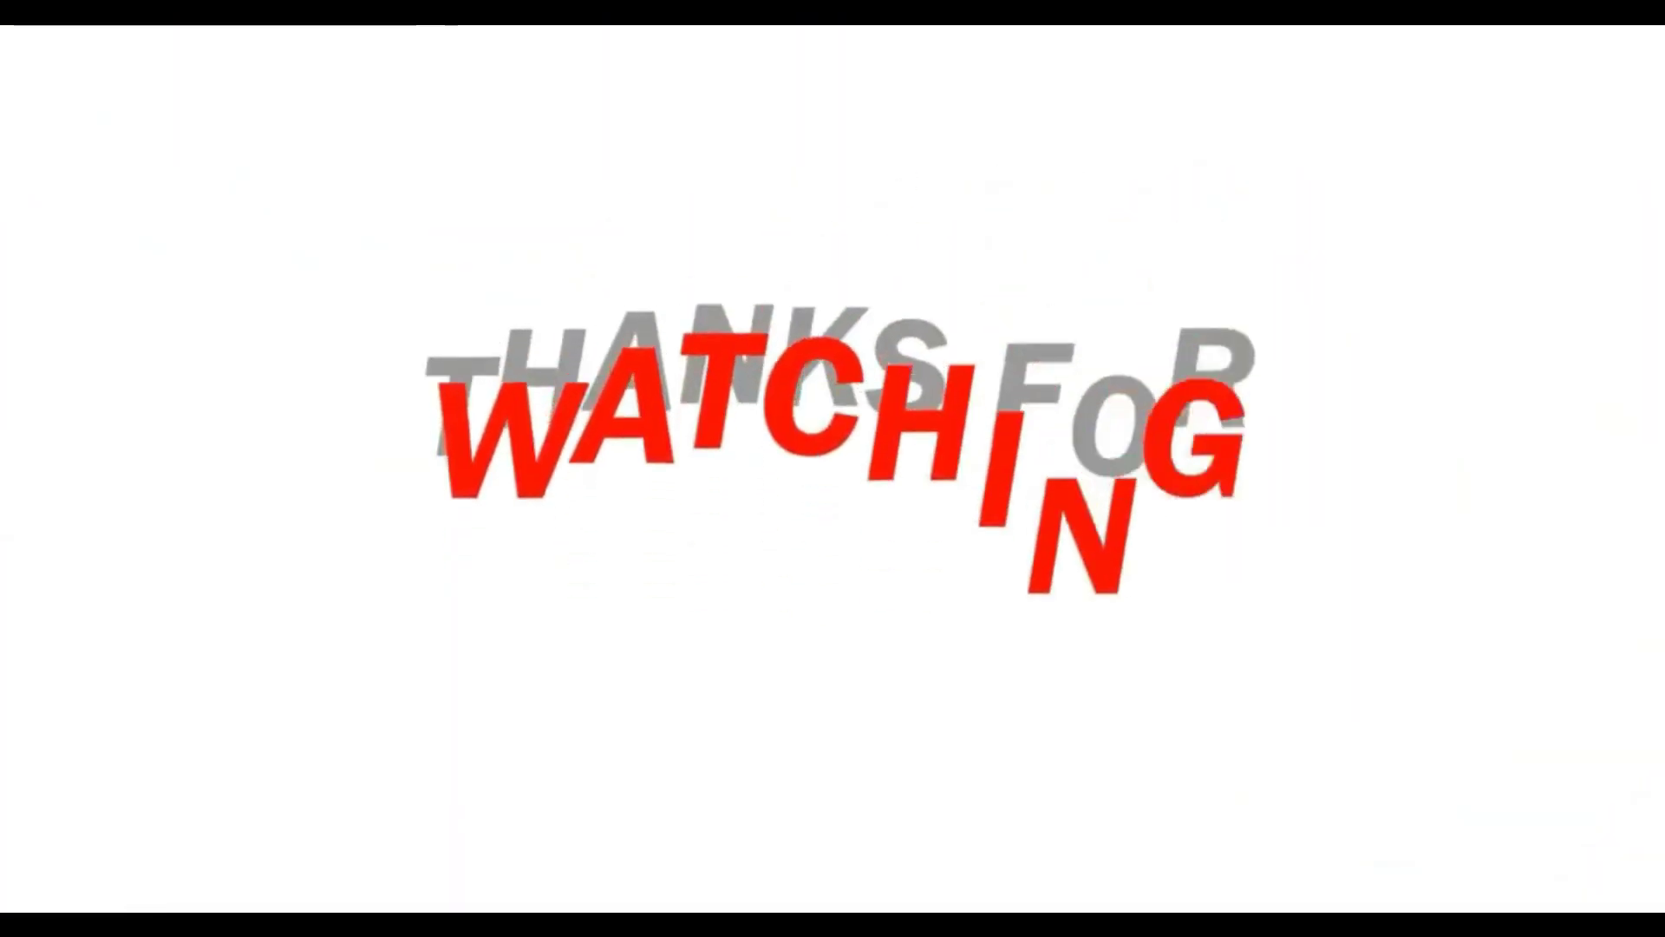